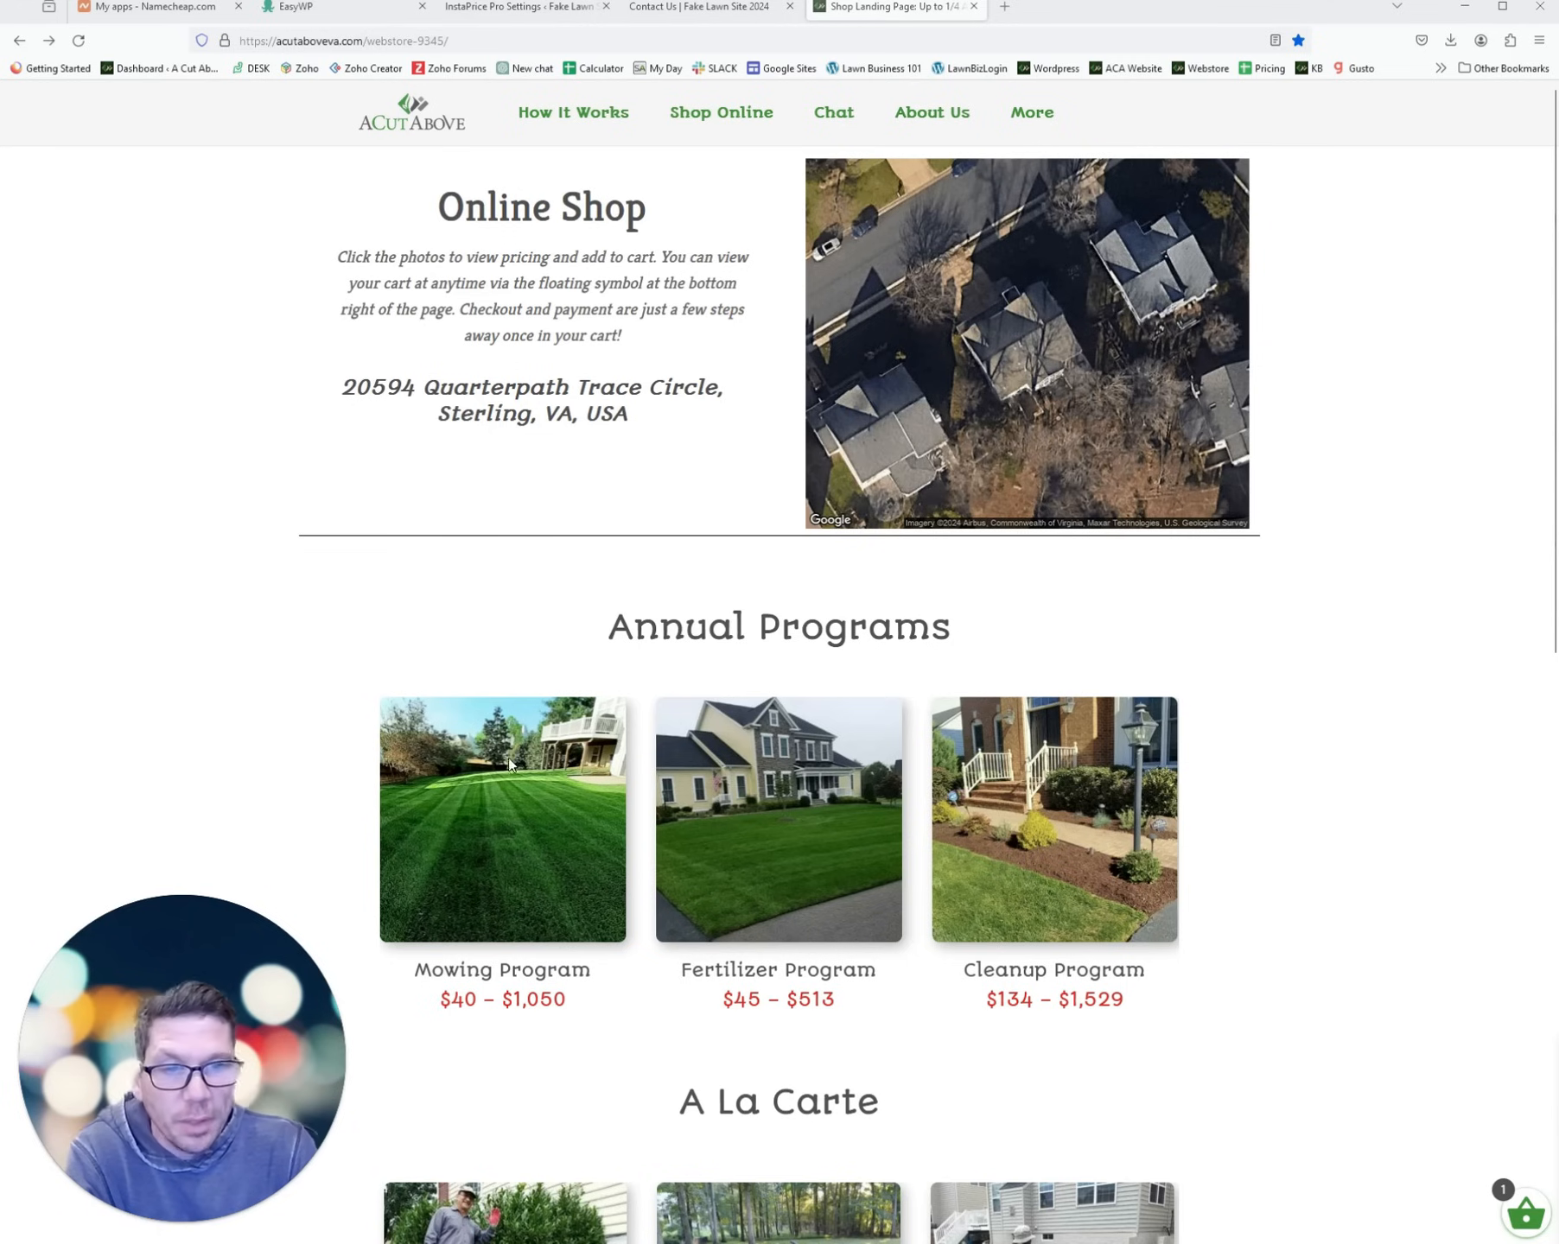
- Choose Full Season Prepay for the Mowing Program and add it to the cart
scroll(484, 615, "down", 2)
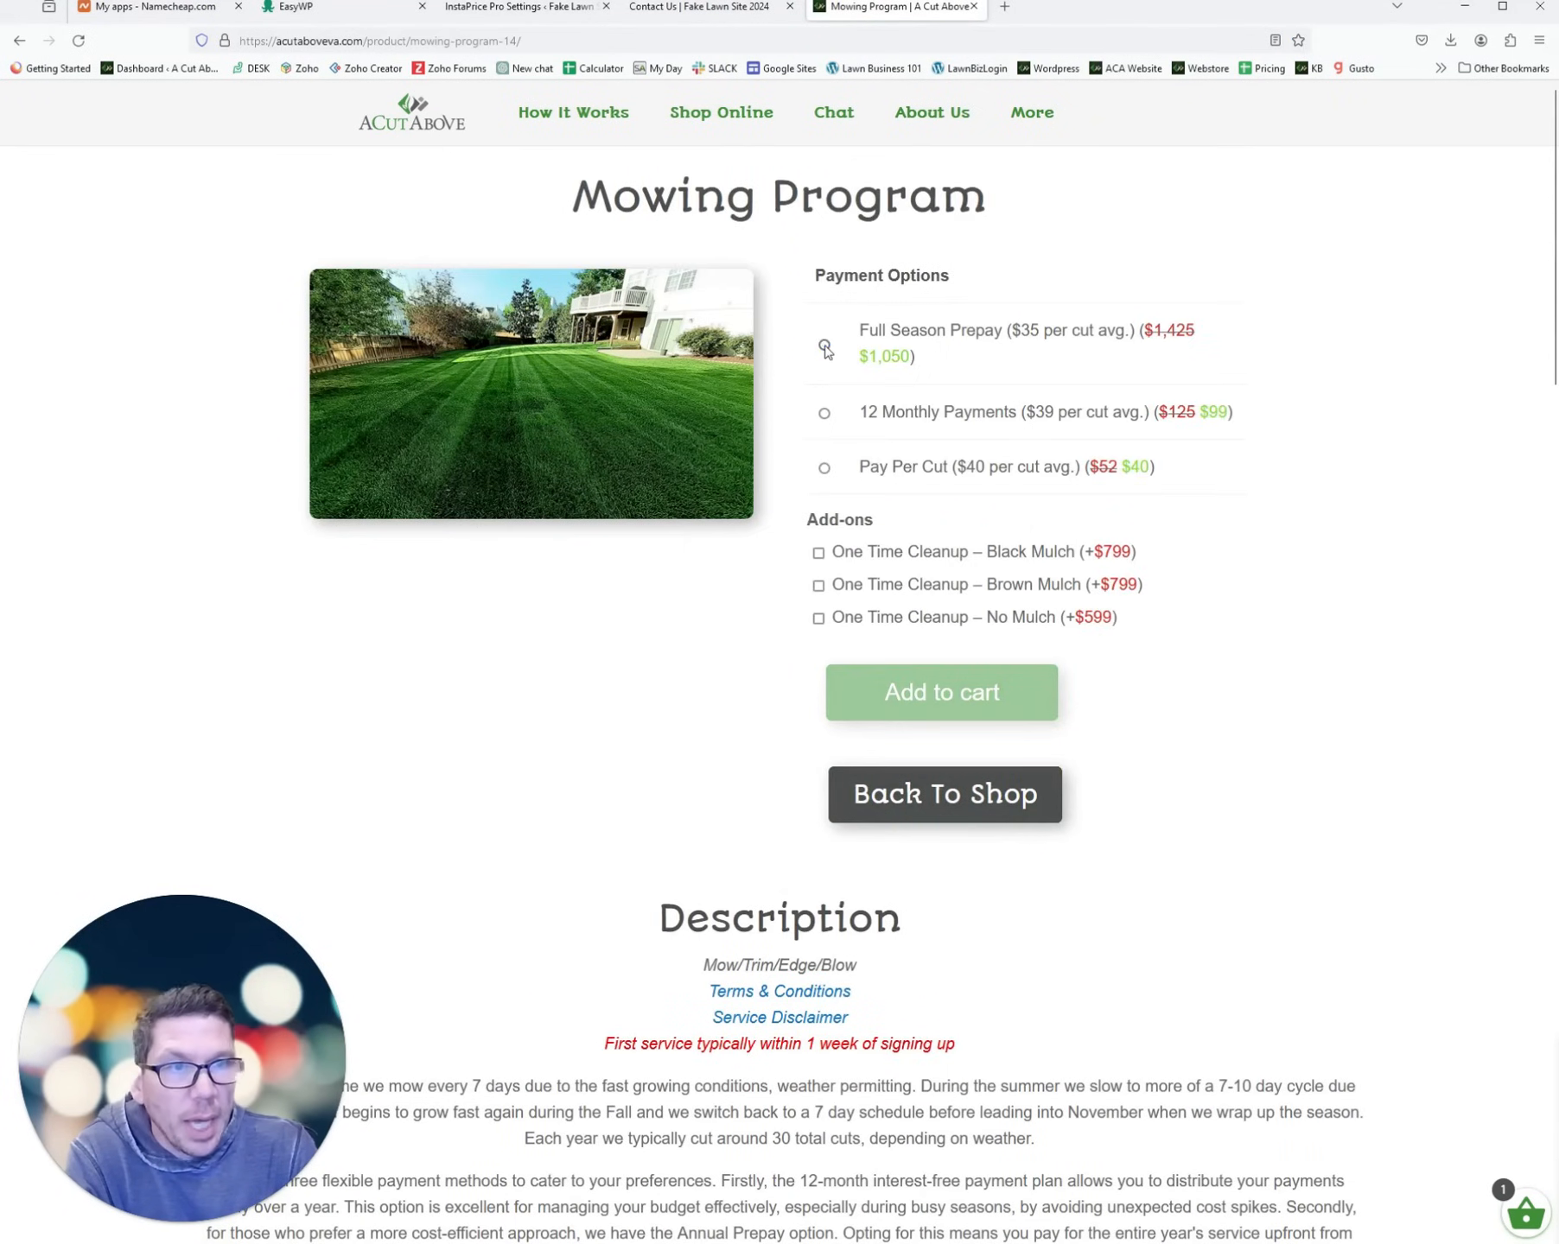
left_click(824, 346)
left_click(941, 679)
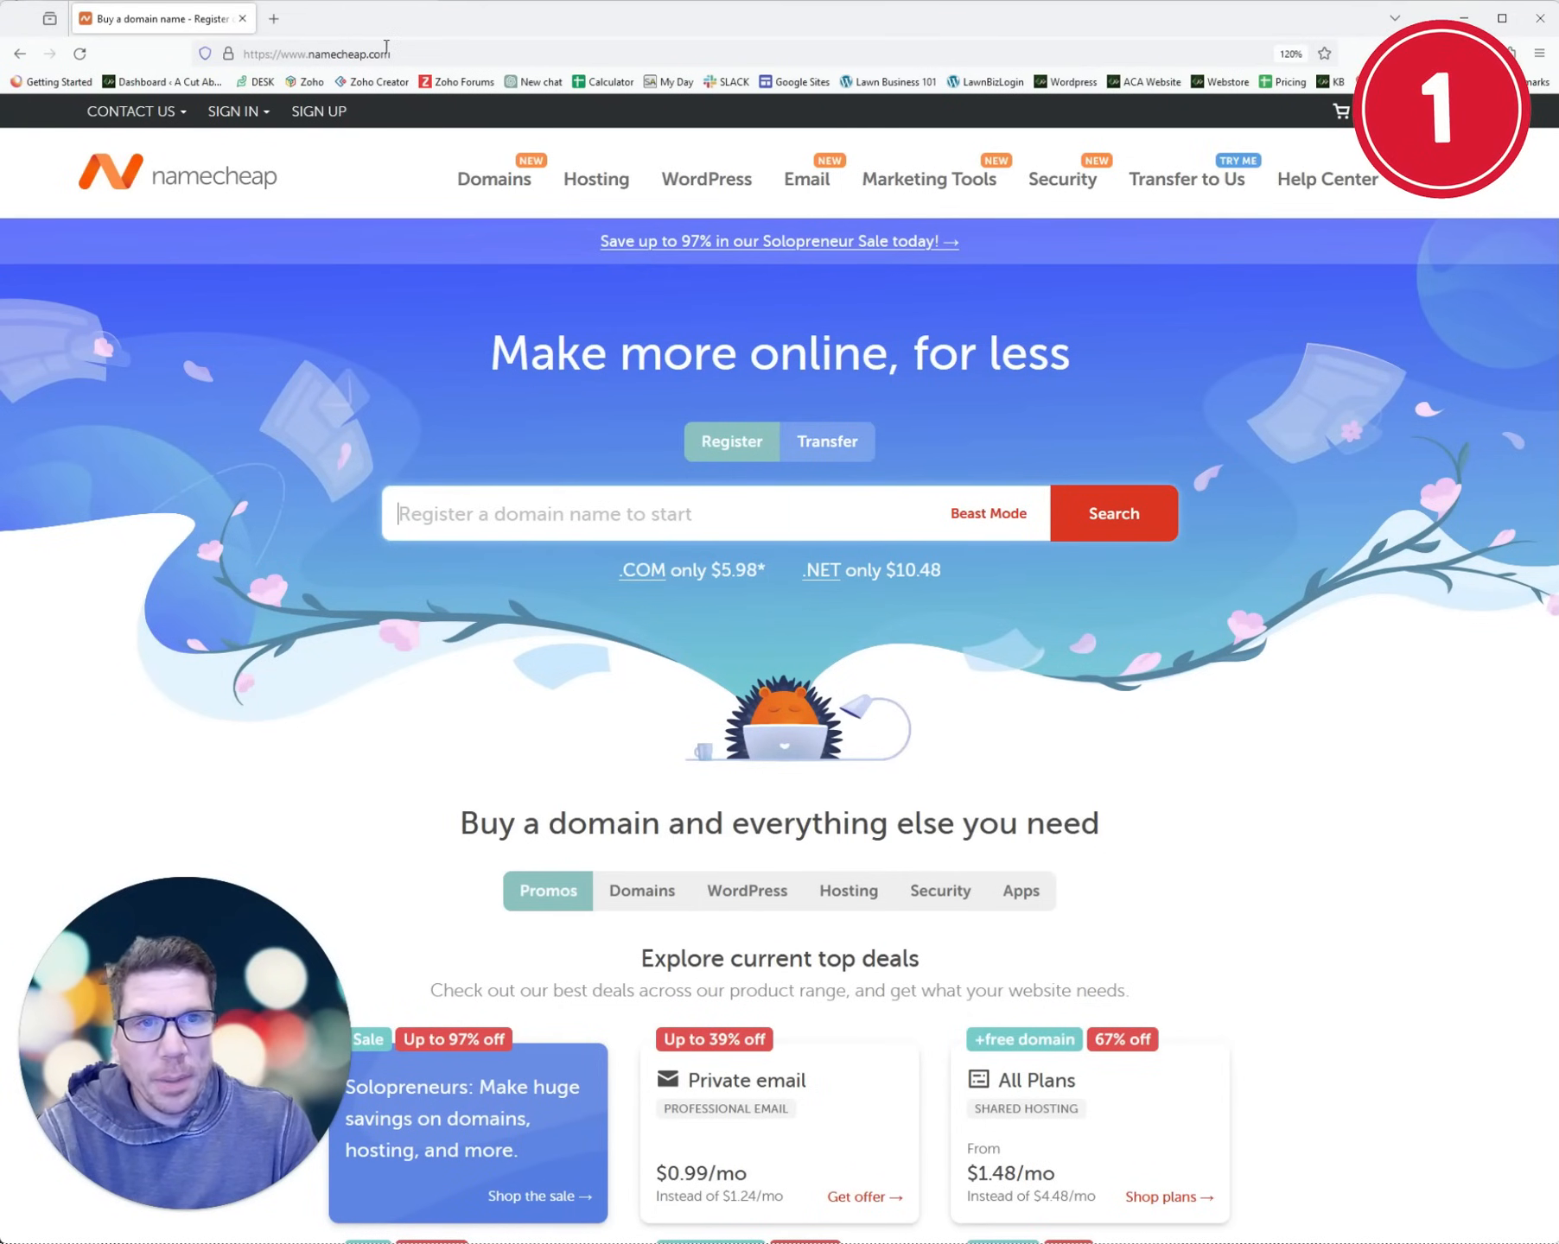
- Search for fakelawnsite2024.com and add the domain to the cart
type("fak")
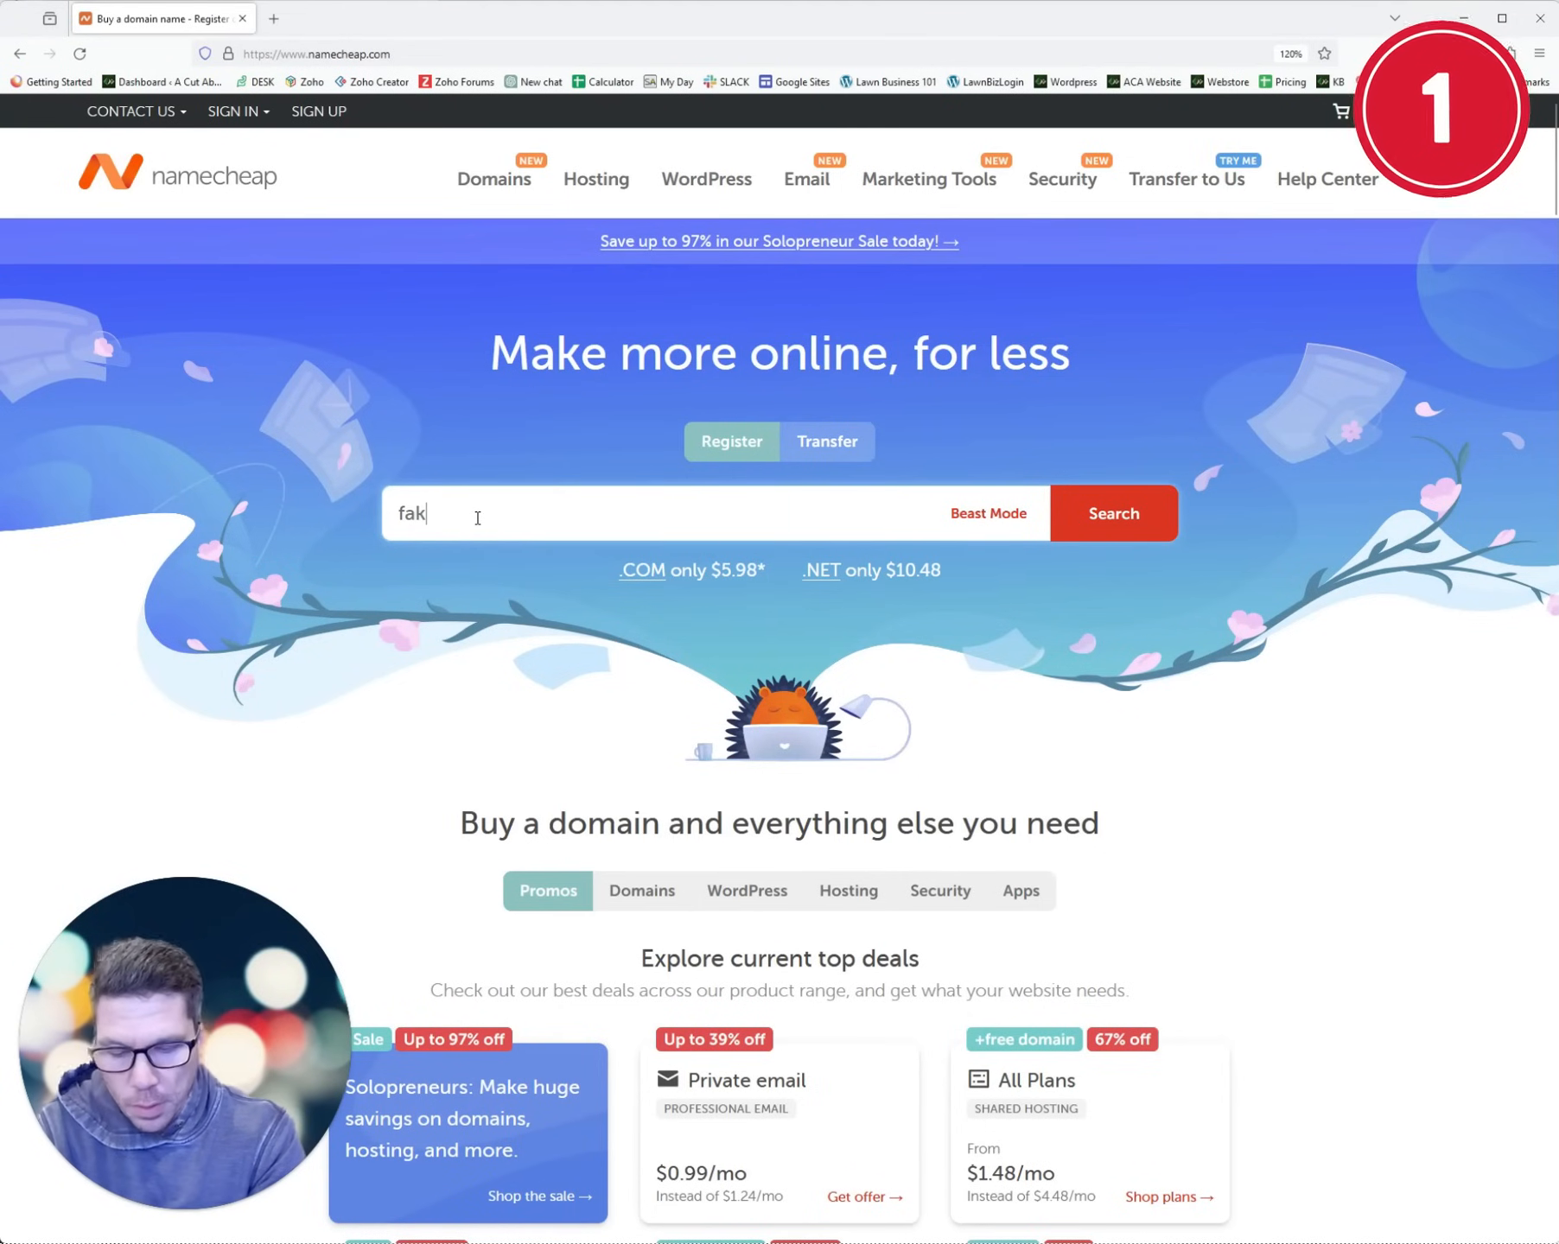
type("elawnsite2024.com")
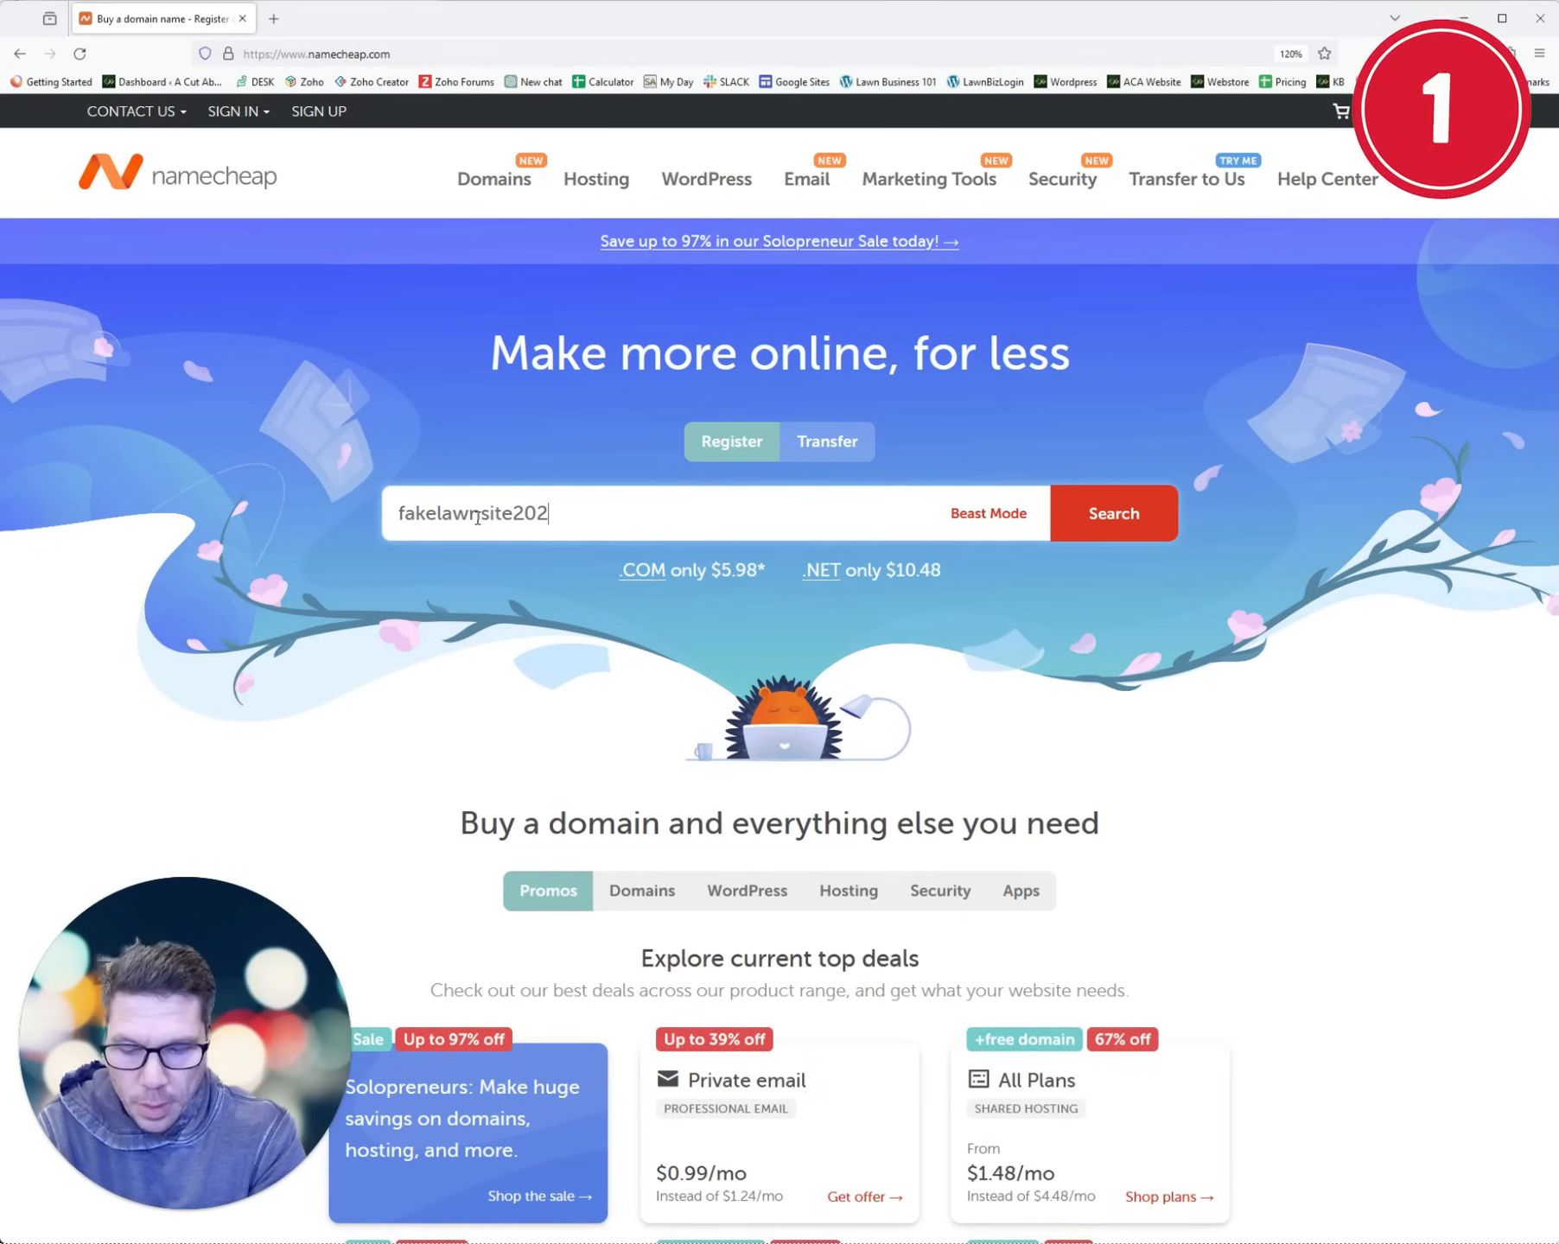
left_click(1119, 518)
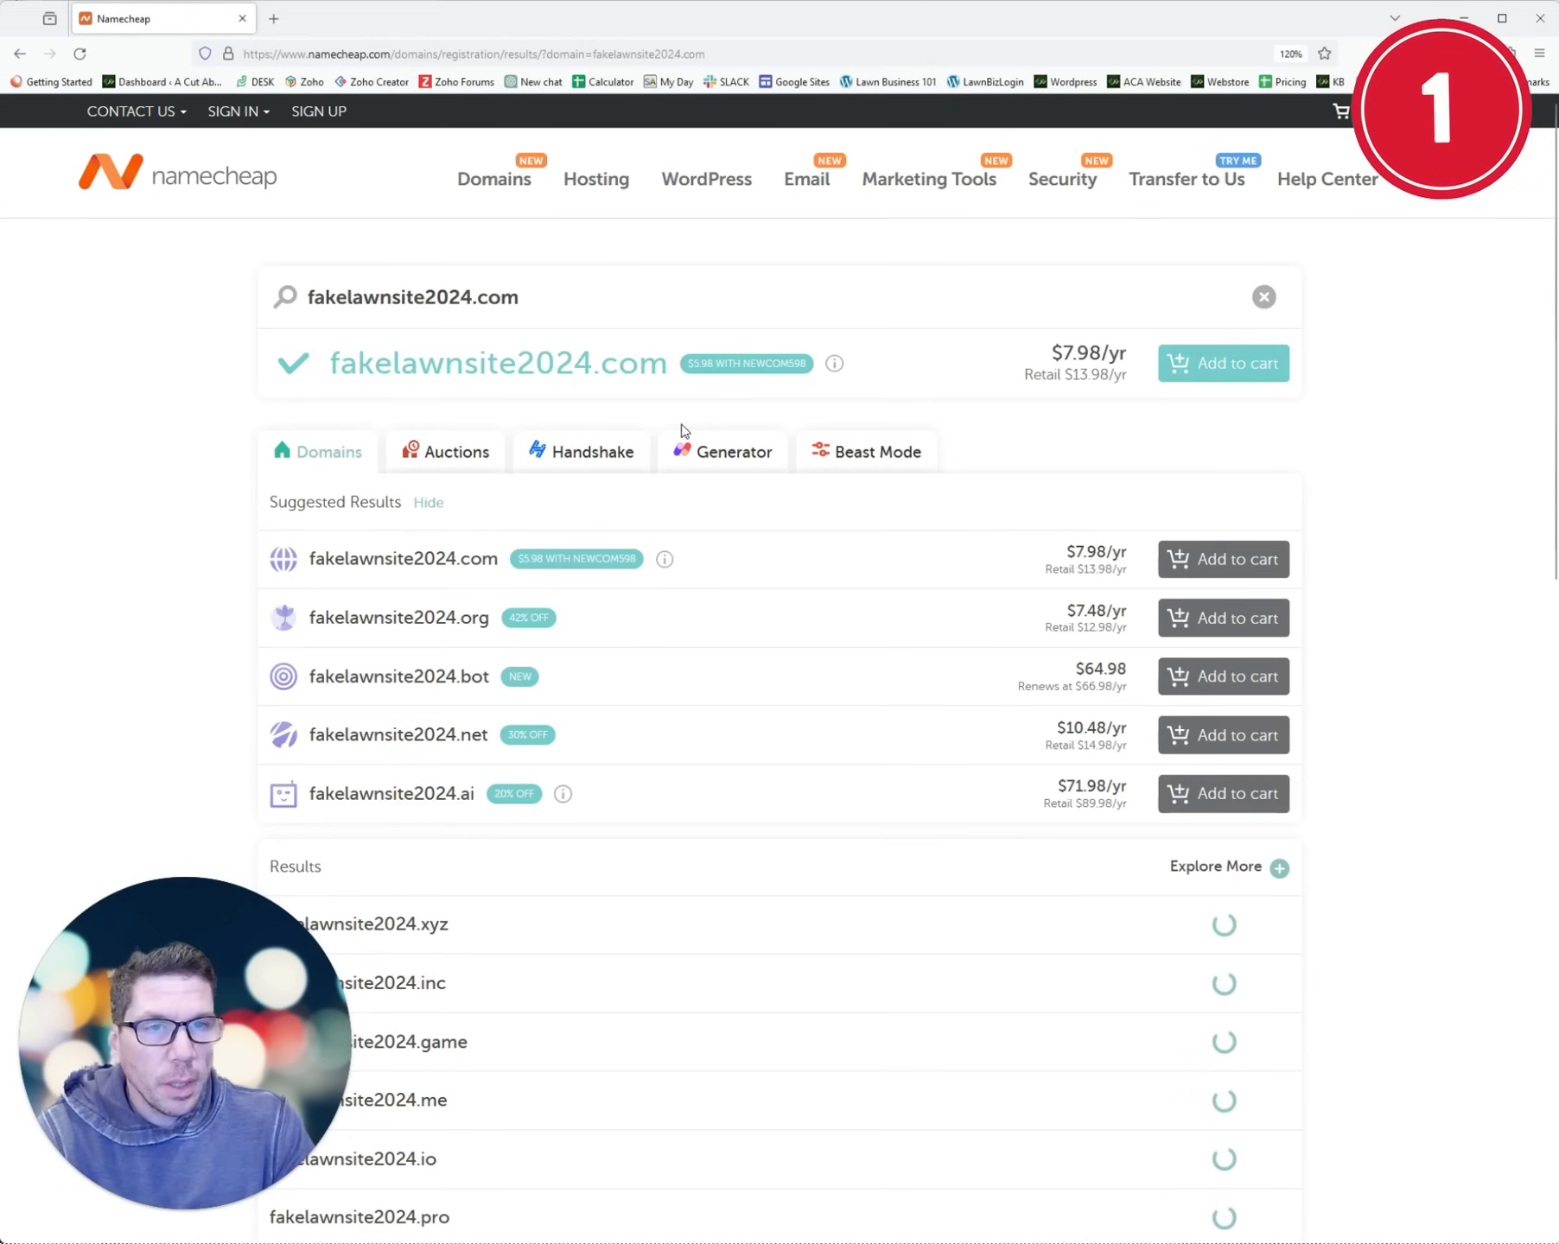
left_click(1211, 367)
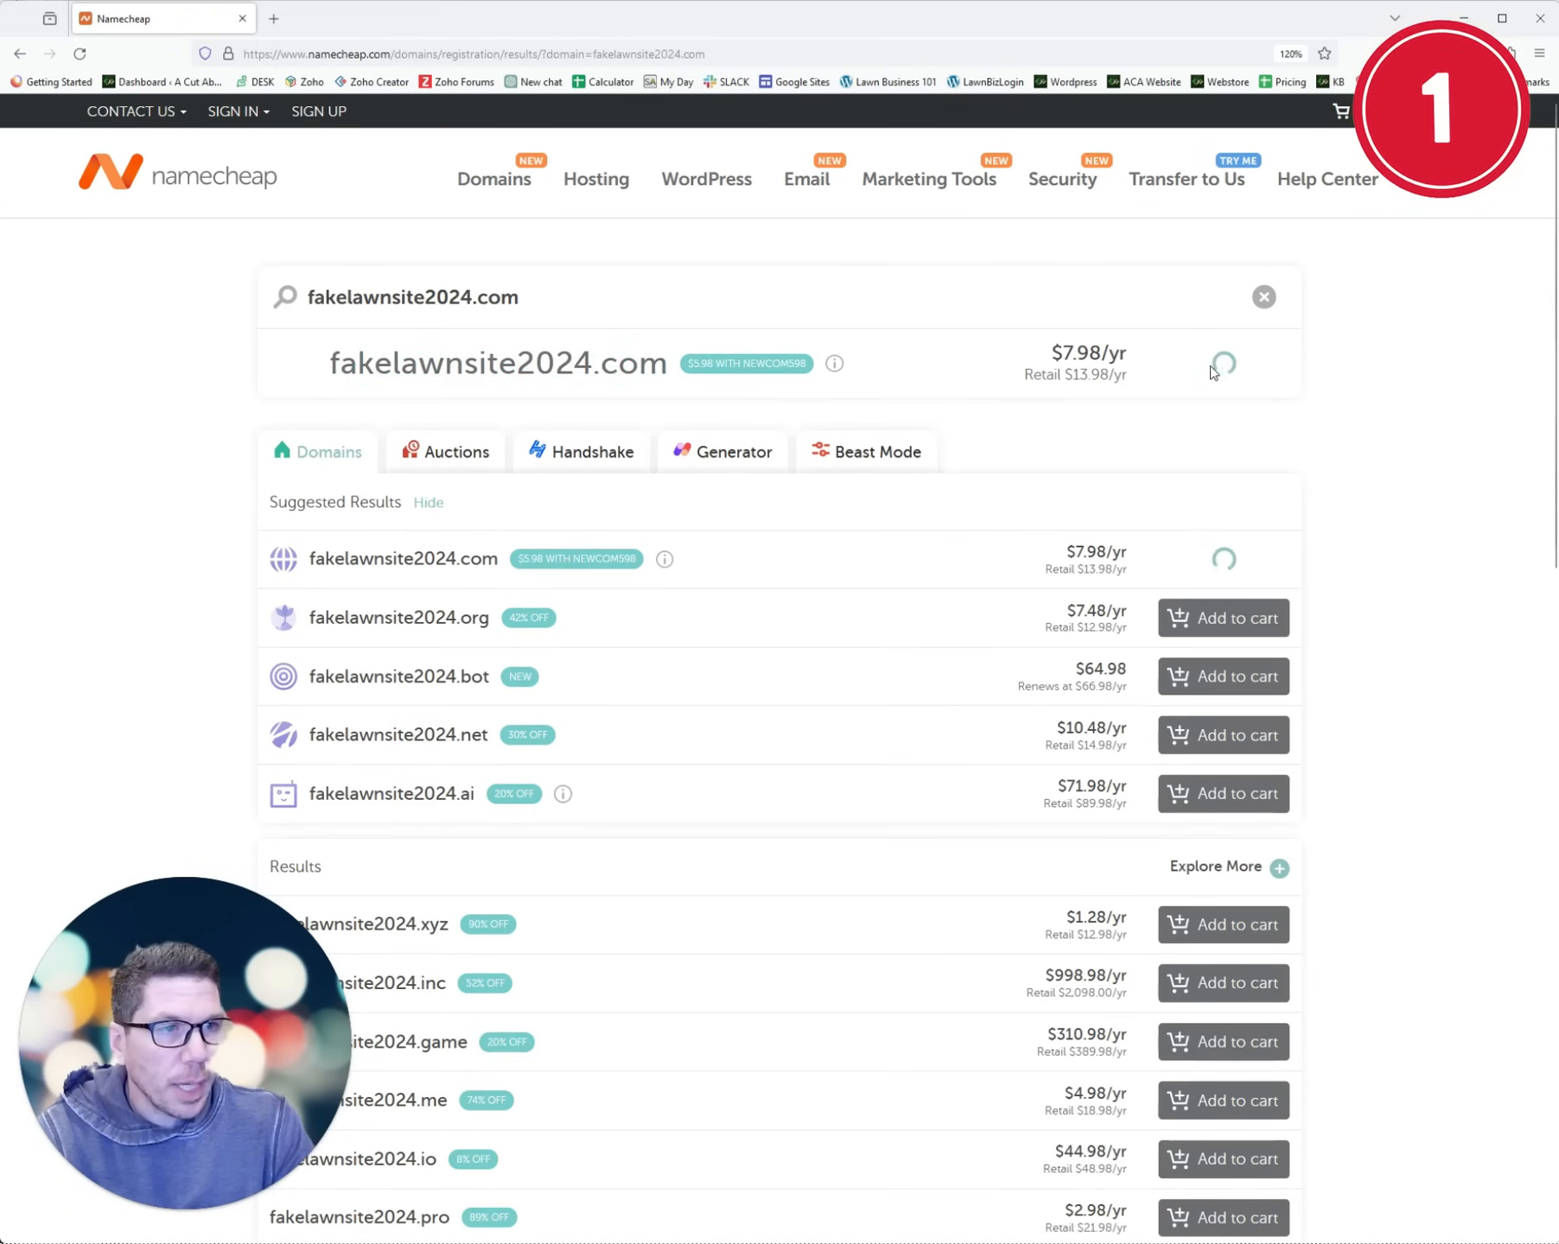
- Add WordPress Hosting and the SSL certificate, then proceed to checkout with three items
left_click(739, 696)
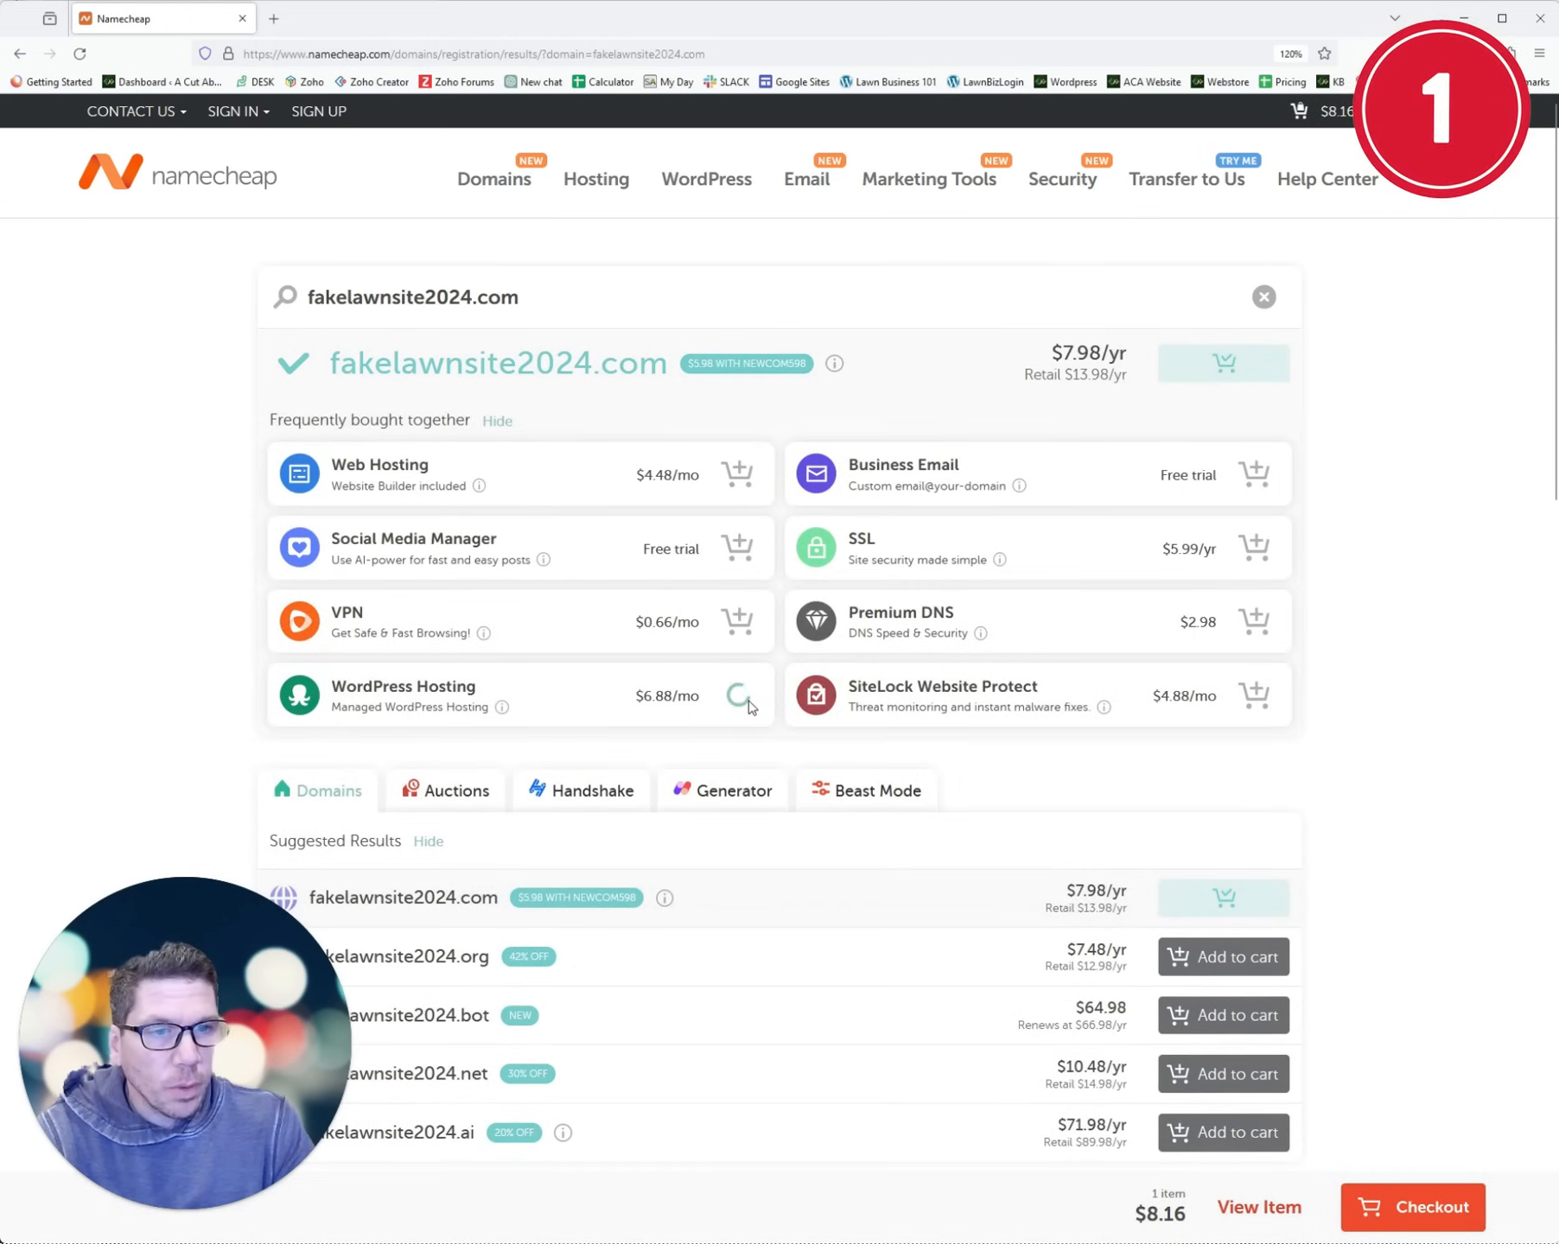
left_click(1239, 543)
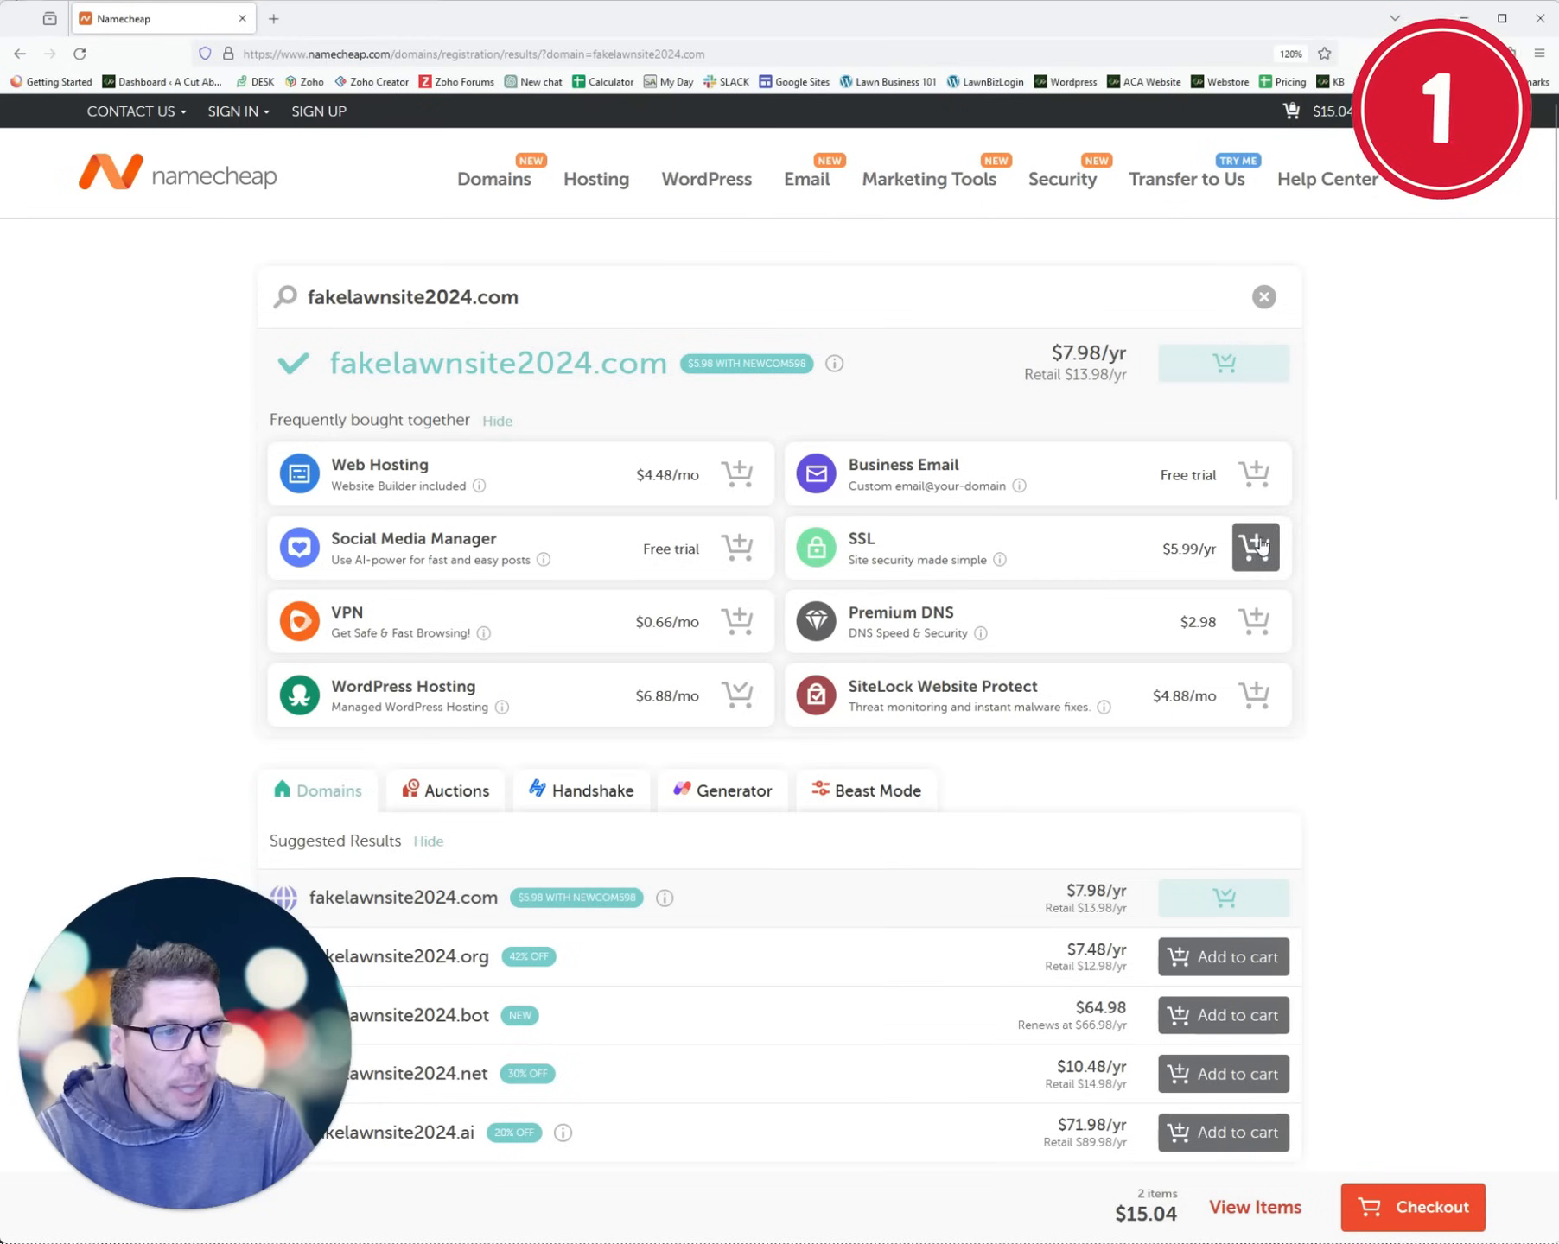
left_click(1409, 1207)
- Scroll through the cart to review the domain, EasyWP Starter and PositiveSSL line items
scroll(1002, 830, "down", 2)
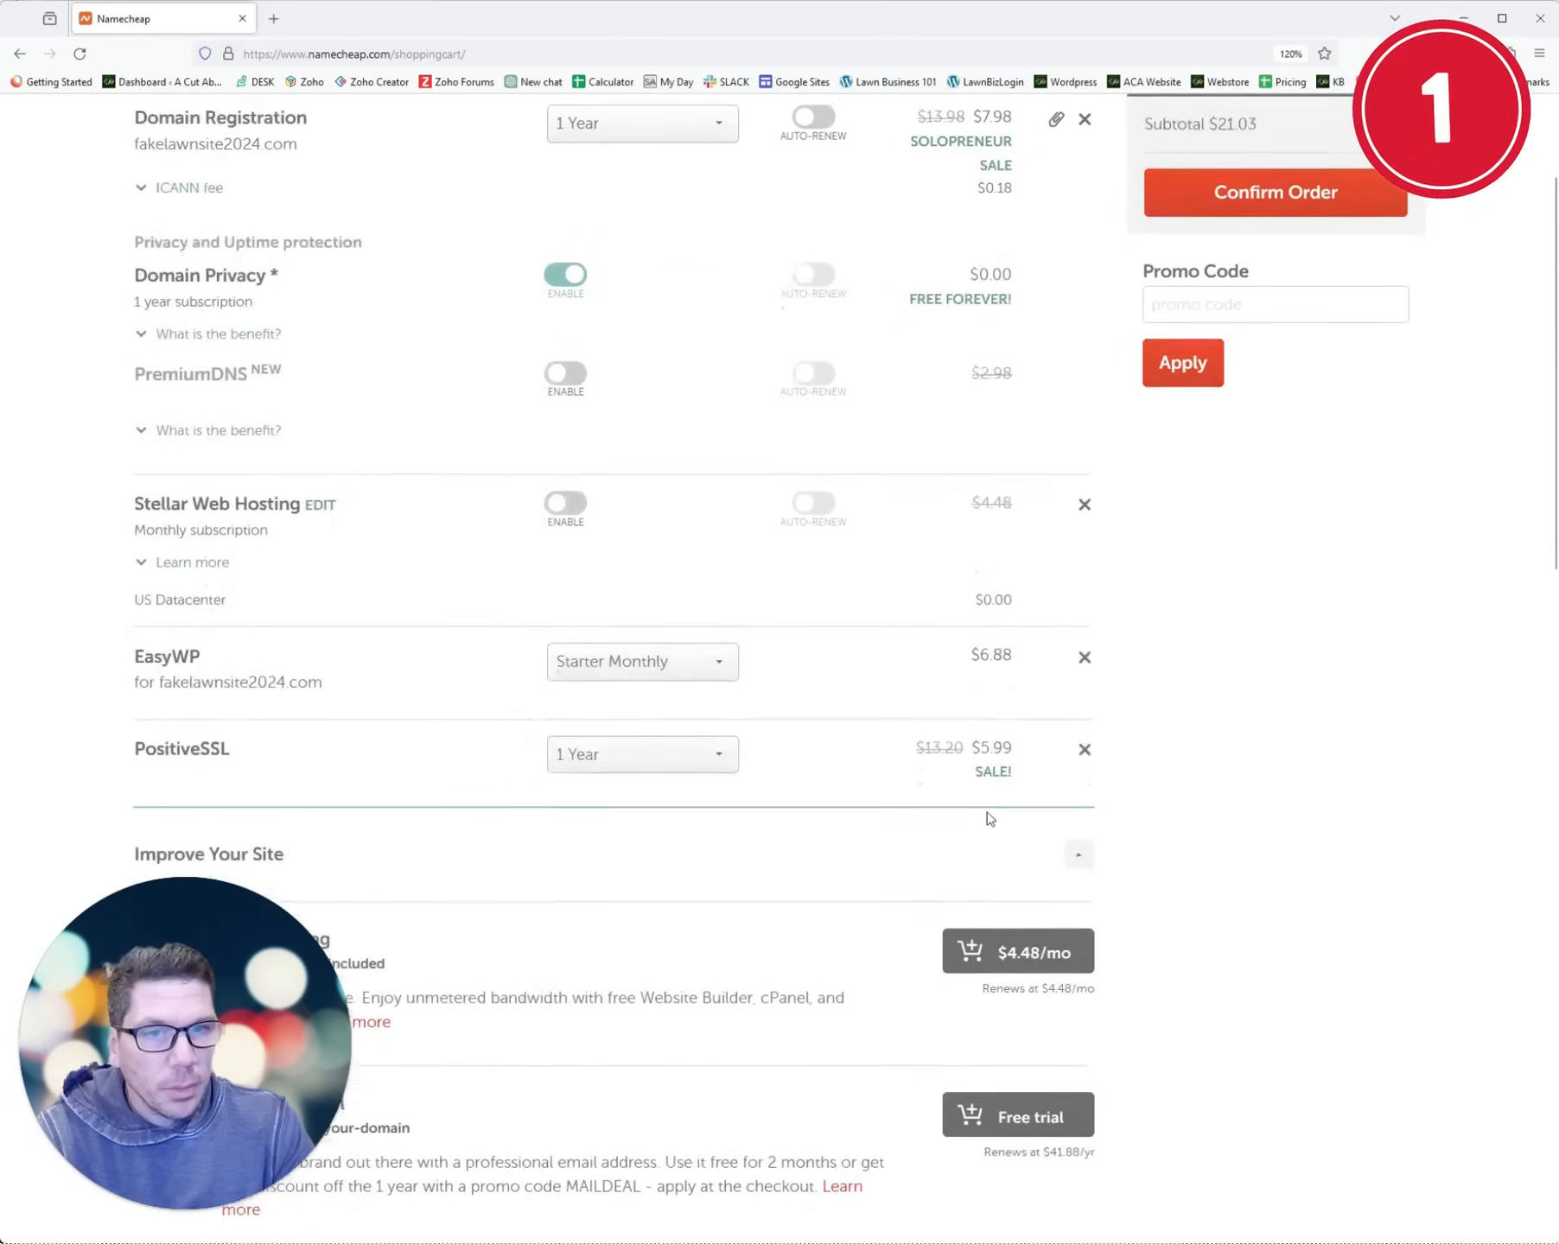
scroll(982, 808, "up", 1)
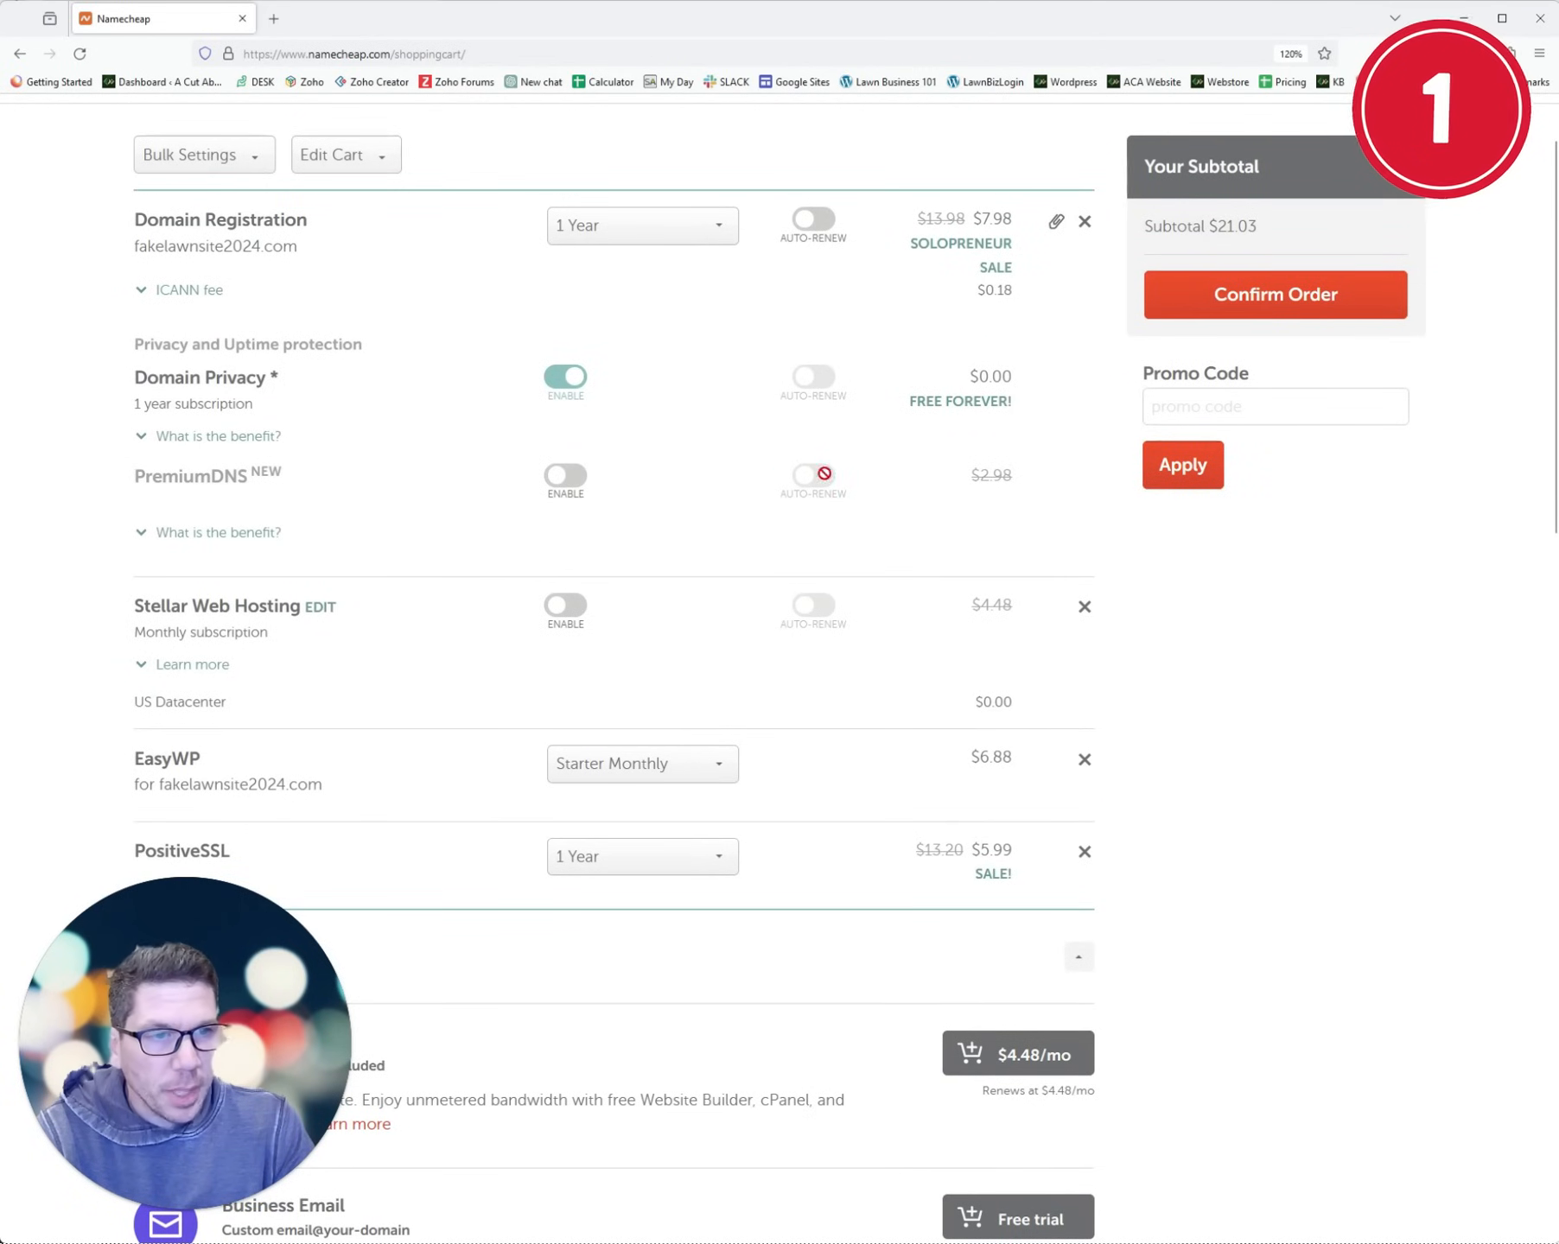
scroll(1050, 614, "down", 2)
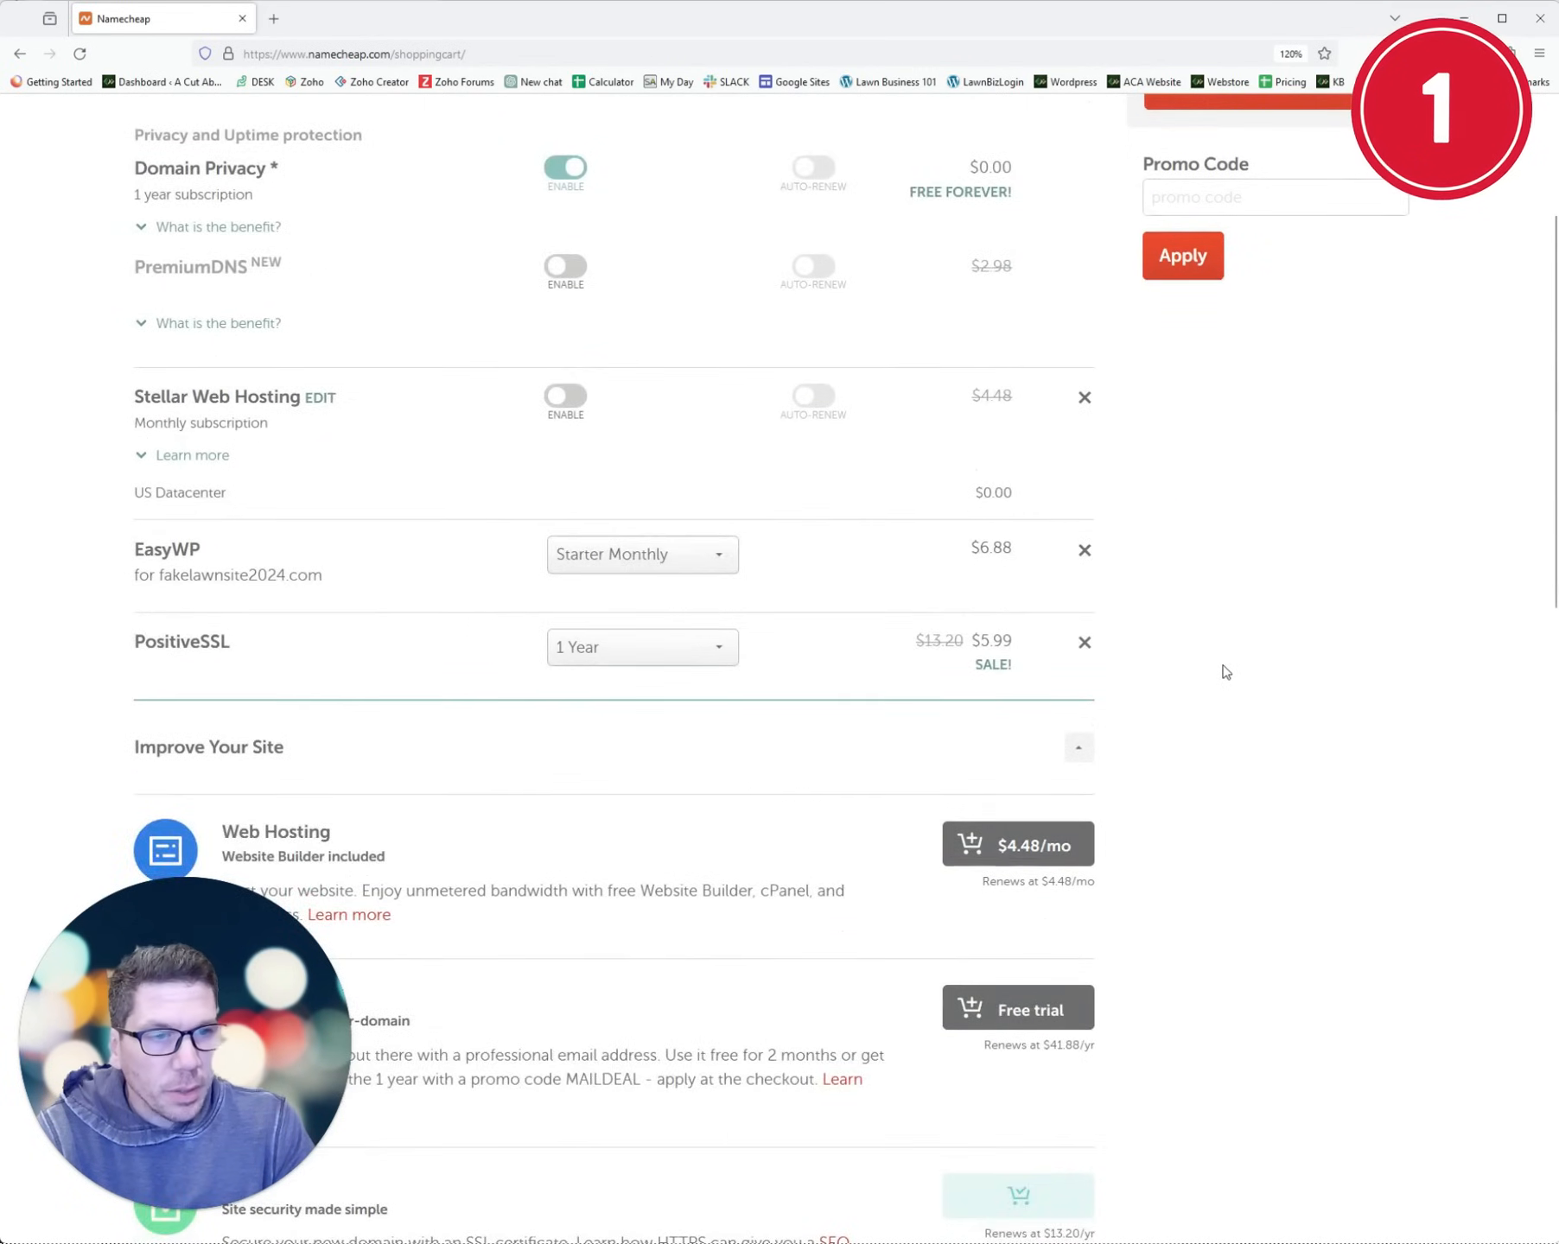
scroll(1218, 672, "up", 3)
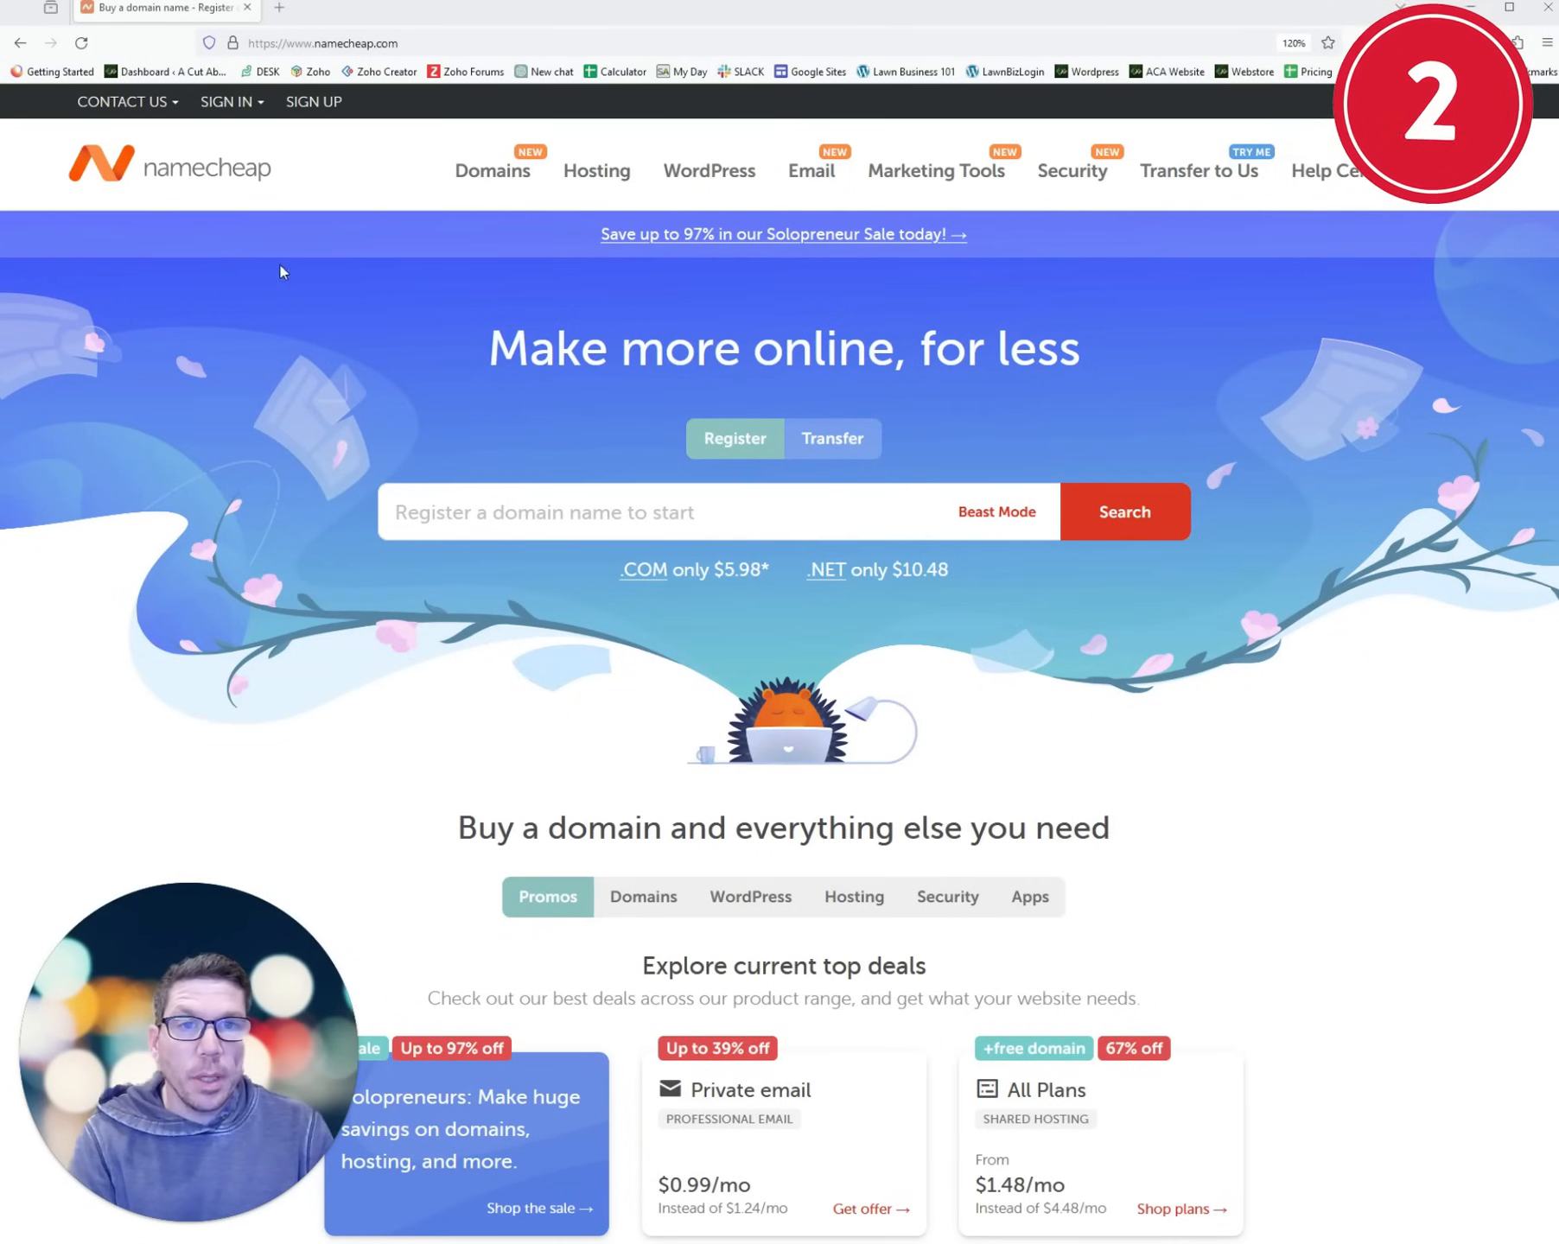
- Sign in to the Namecheap account and launch EasyWP from the account's Apps list
left_click(242, 104)
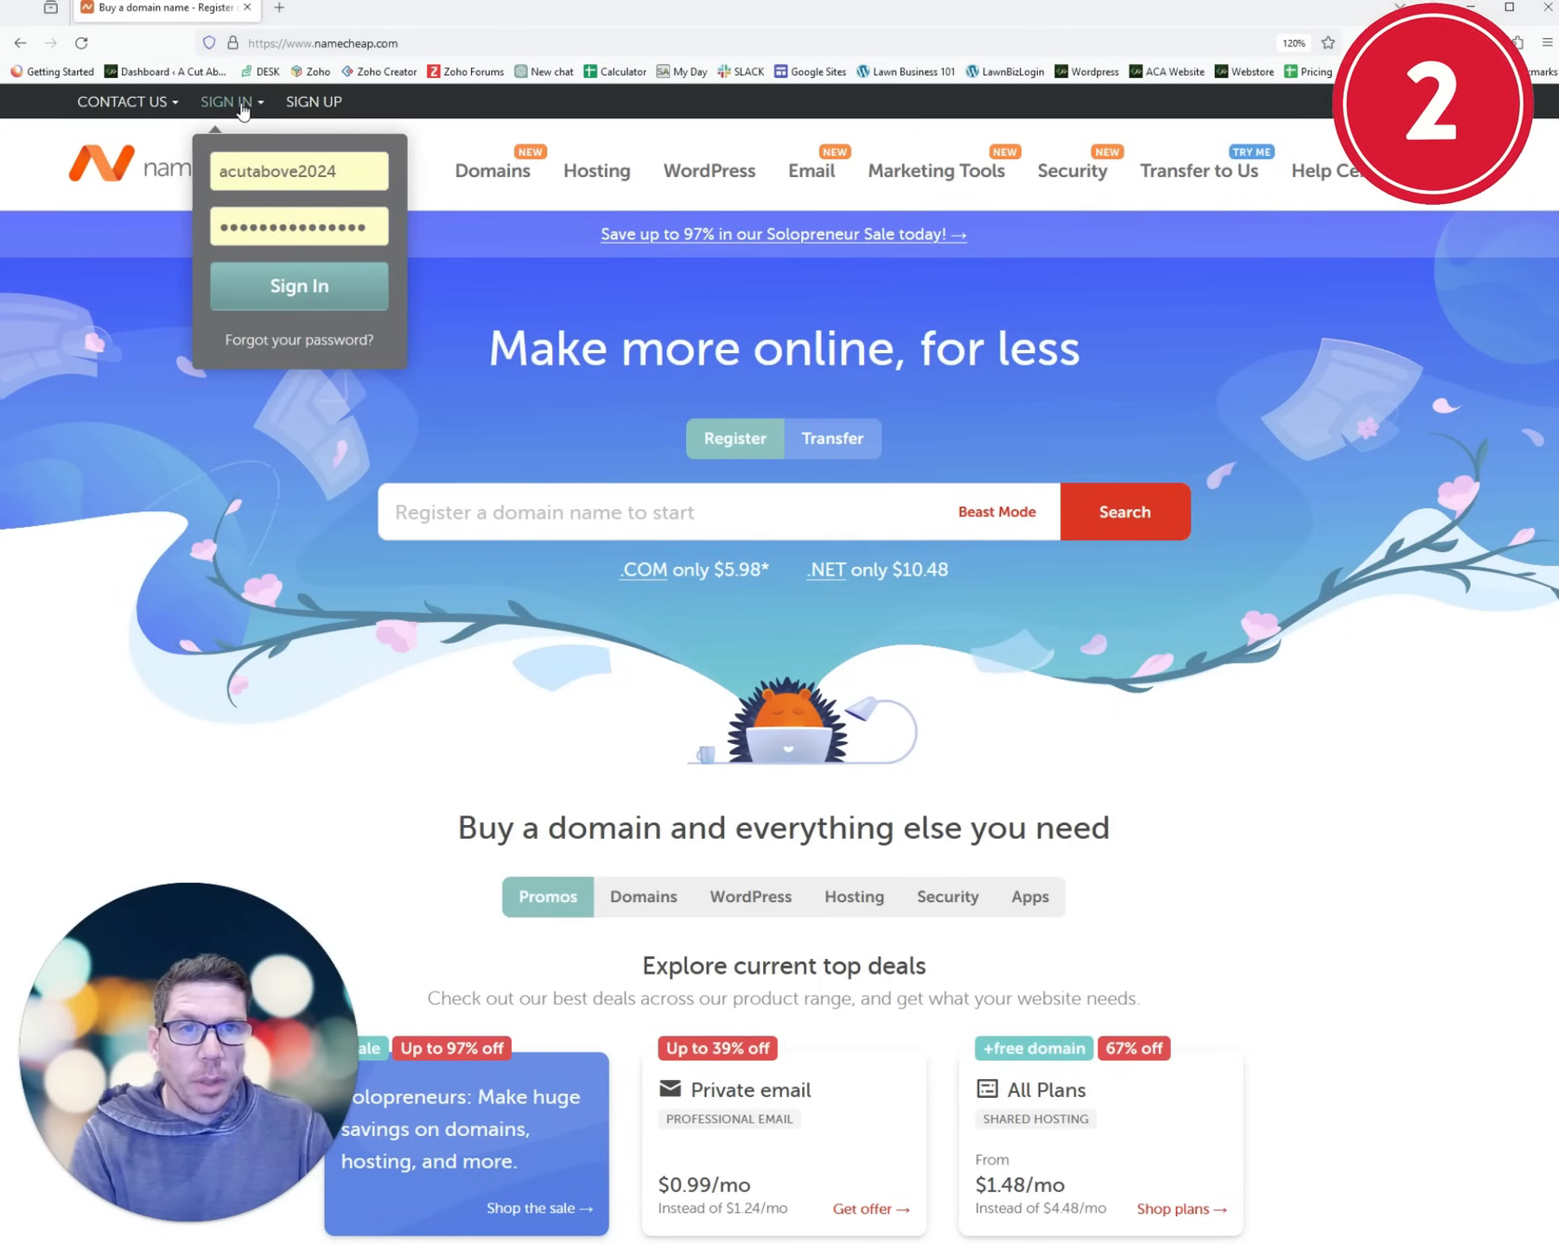
left_click(294, 292)
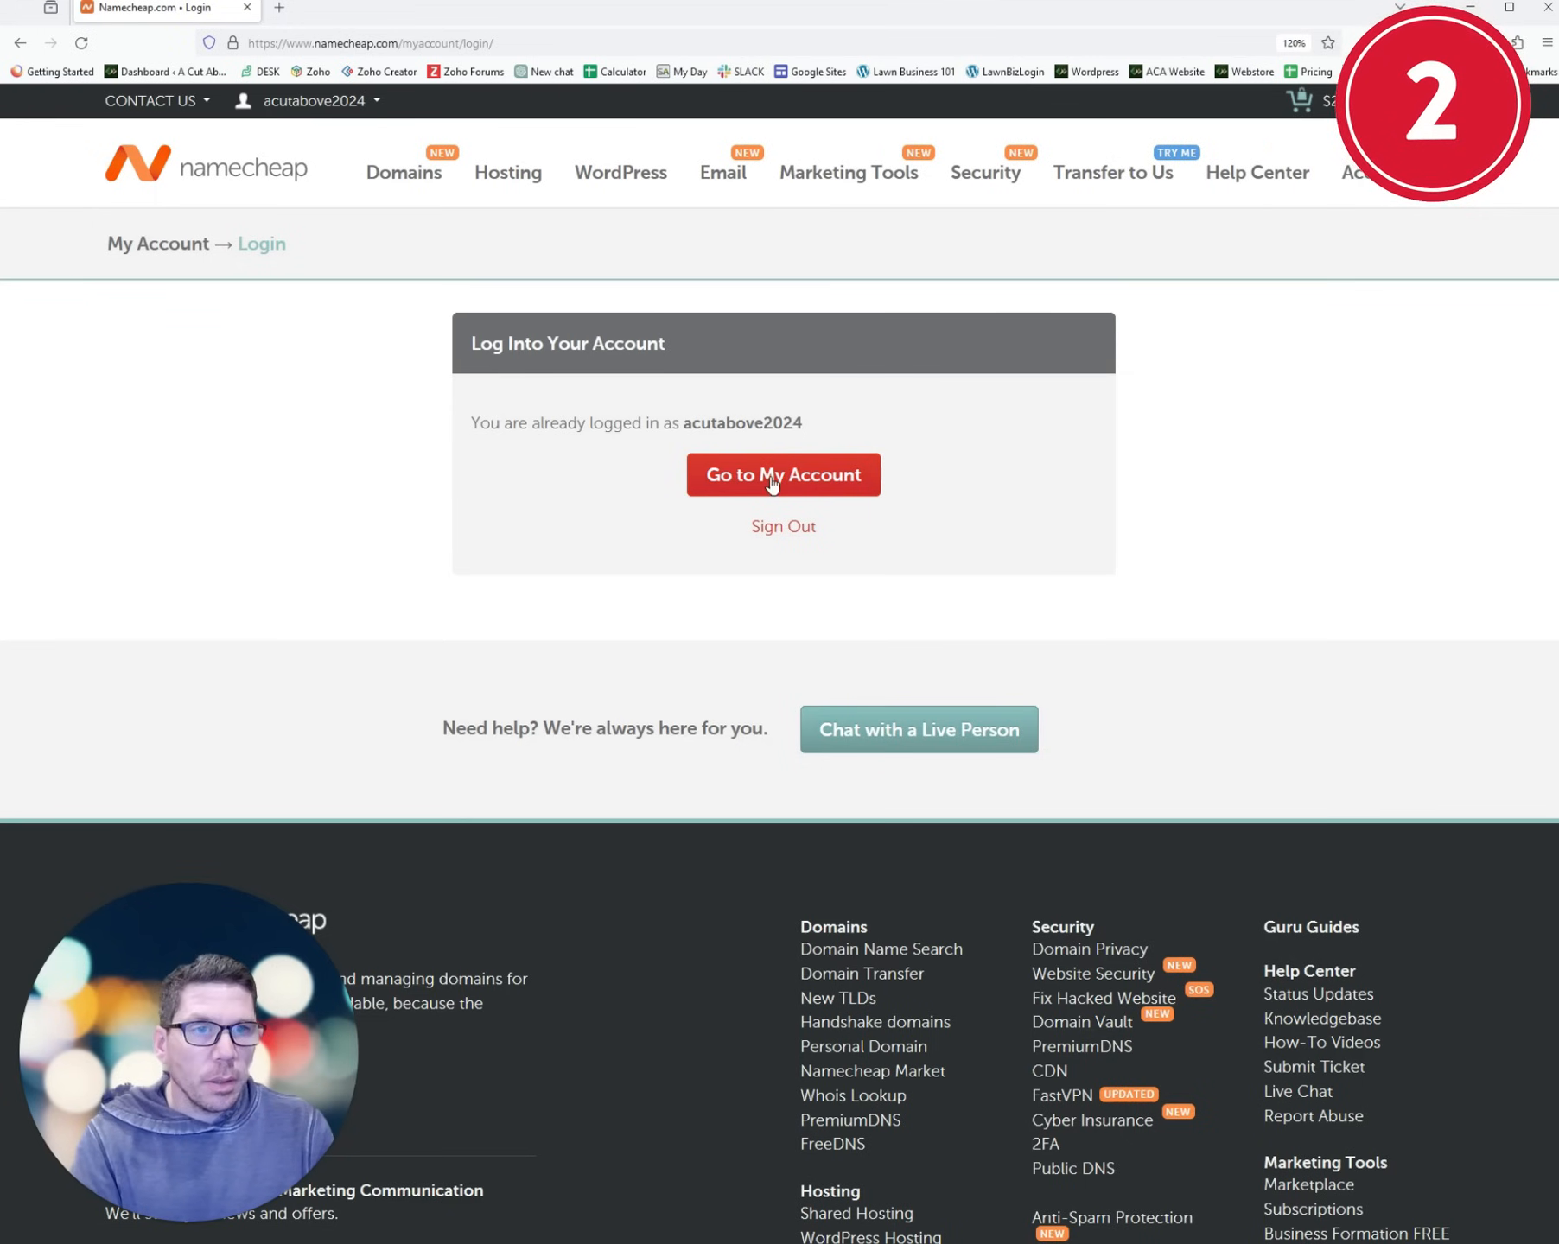
left_click(852, 483)
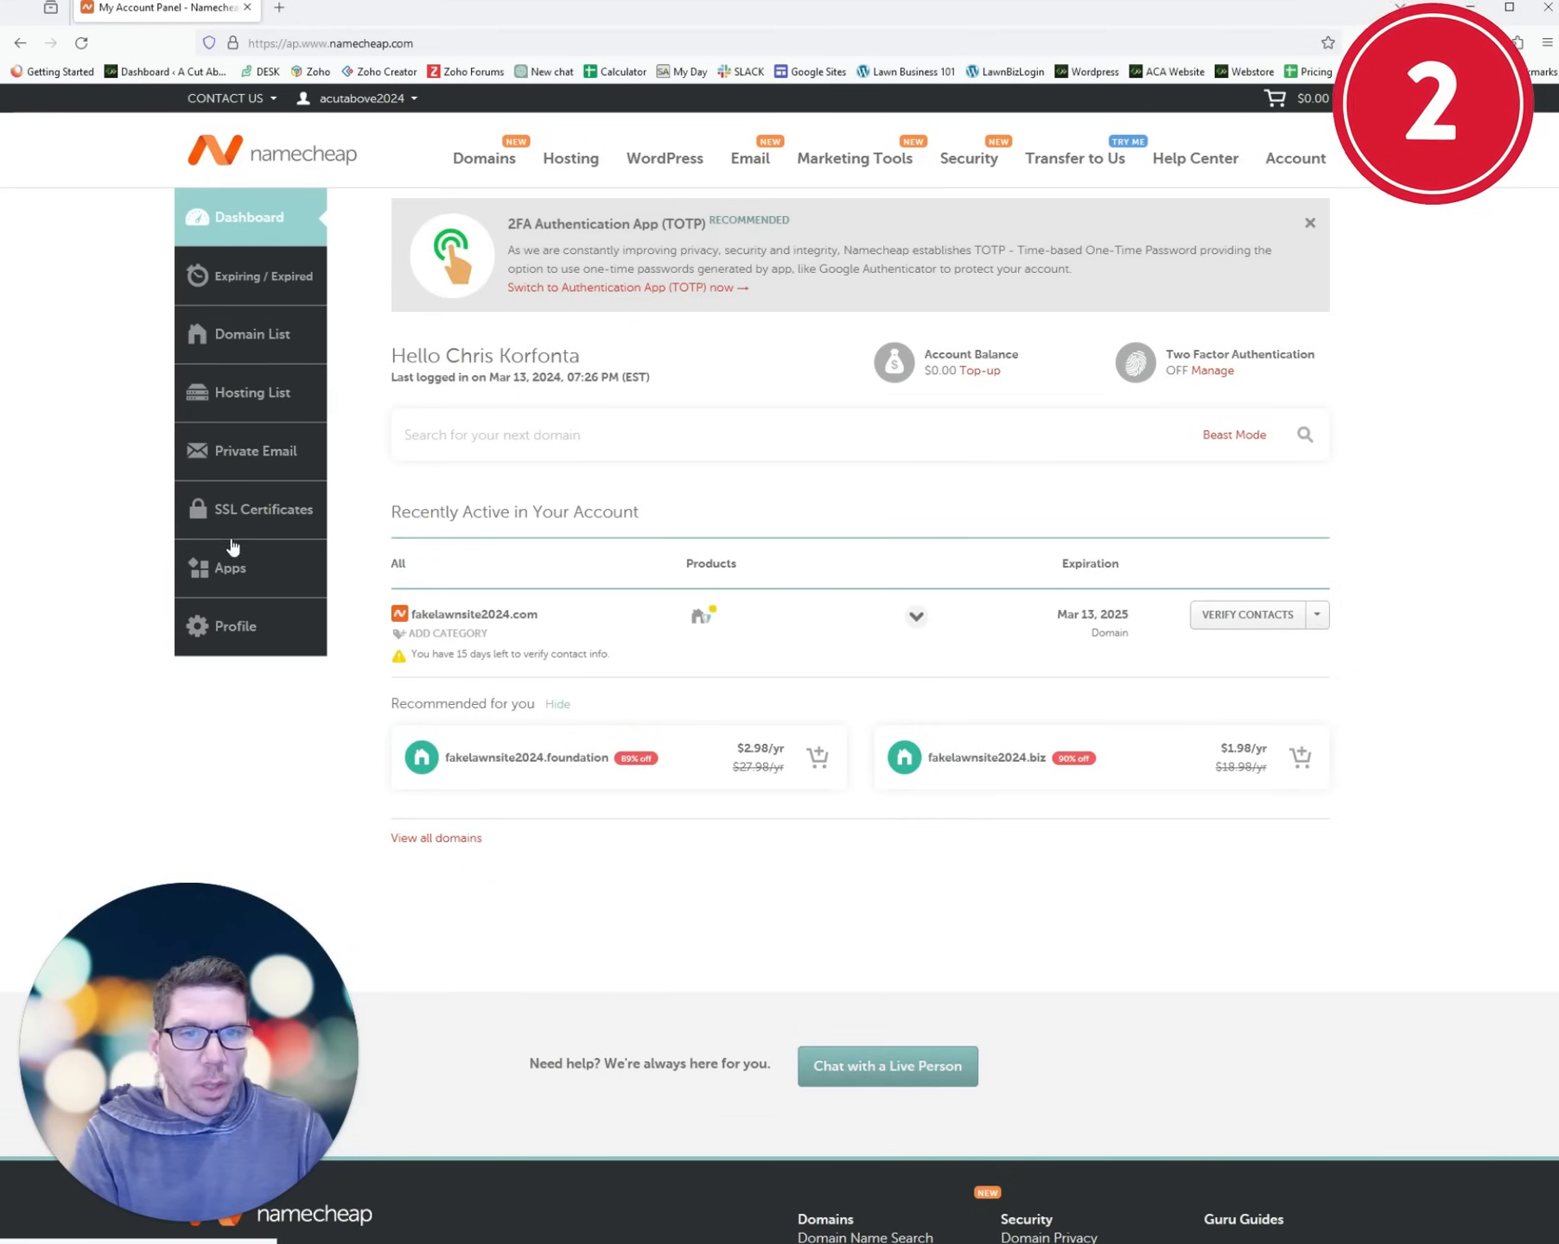
left_click(226, 574)
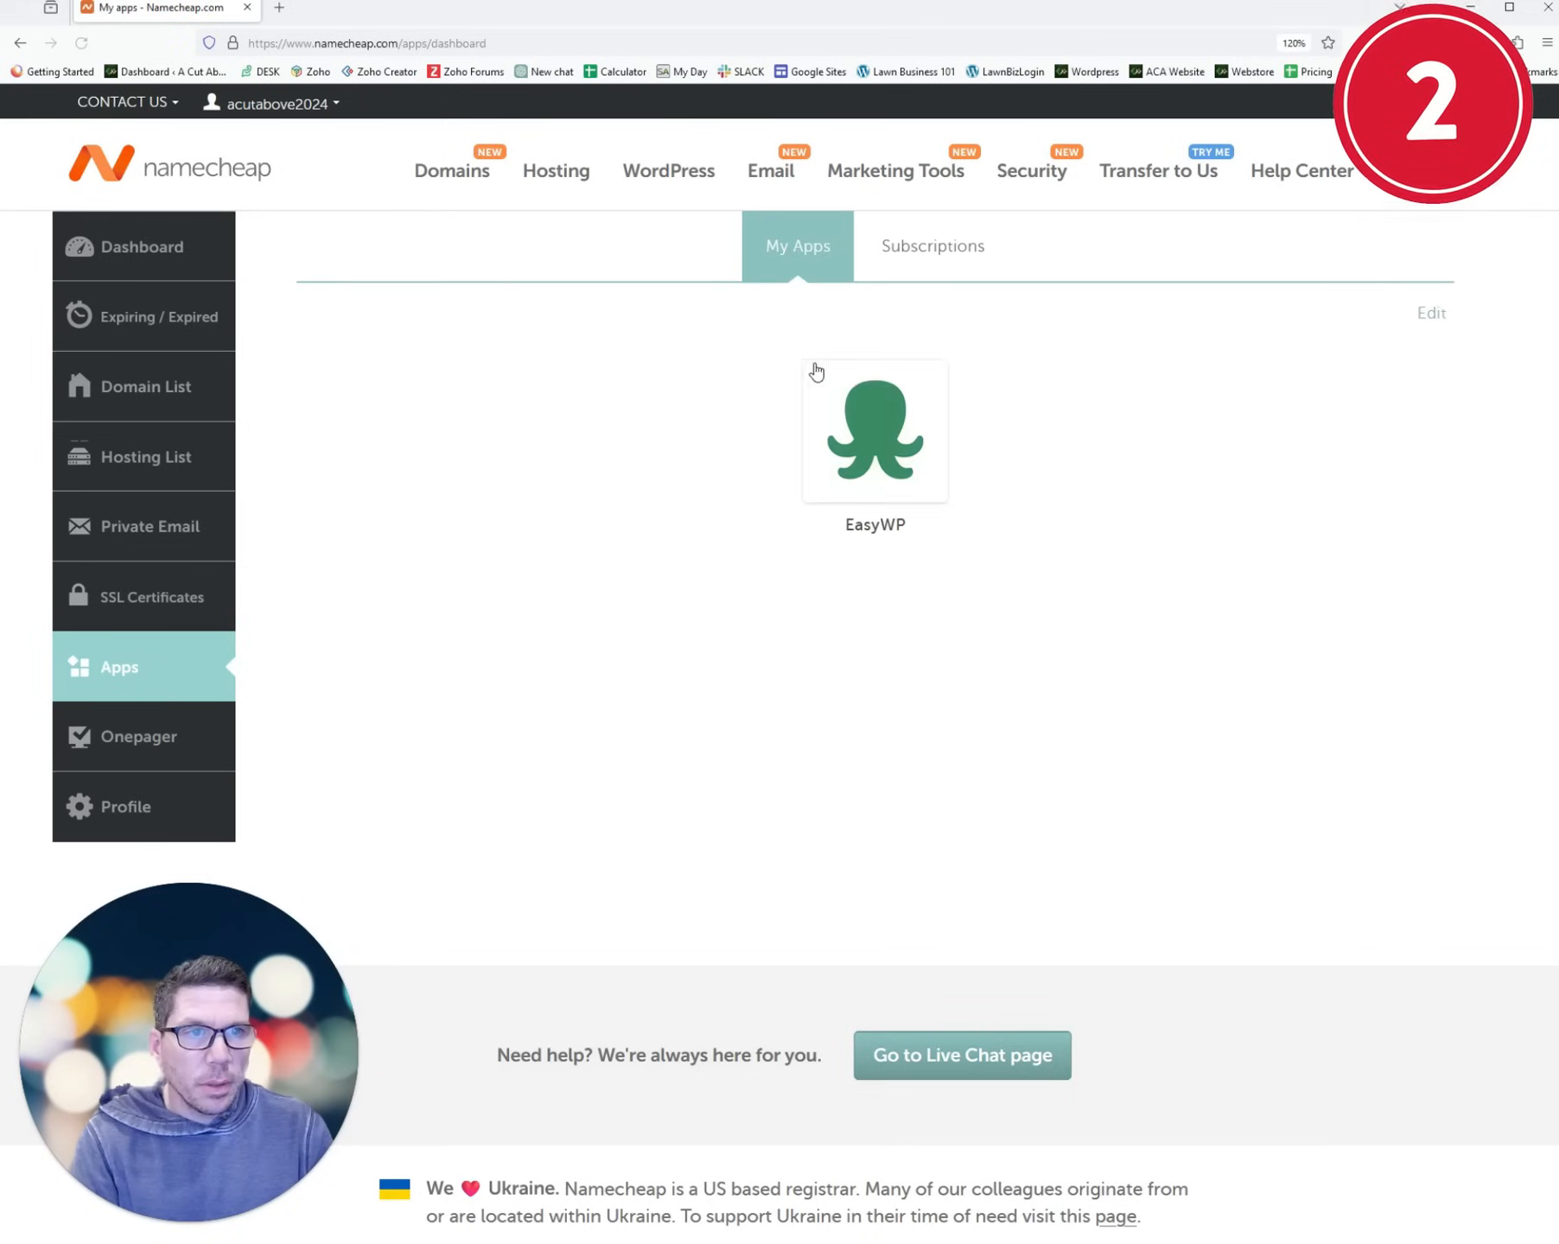
left_click(895, 446)
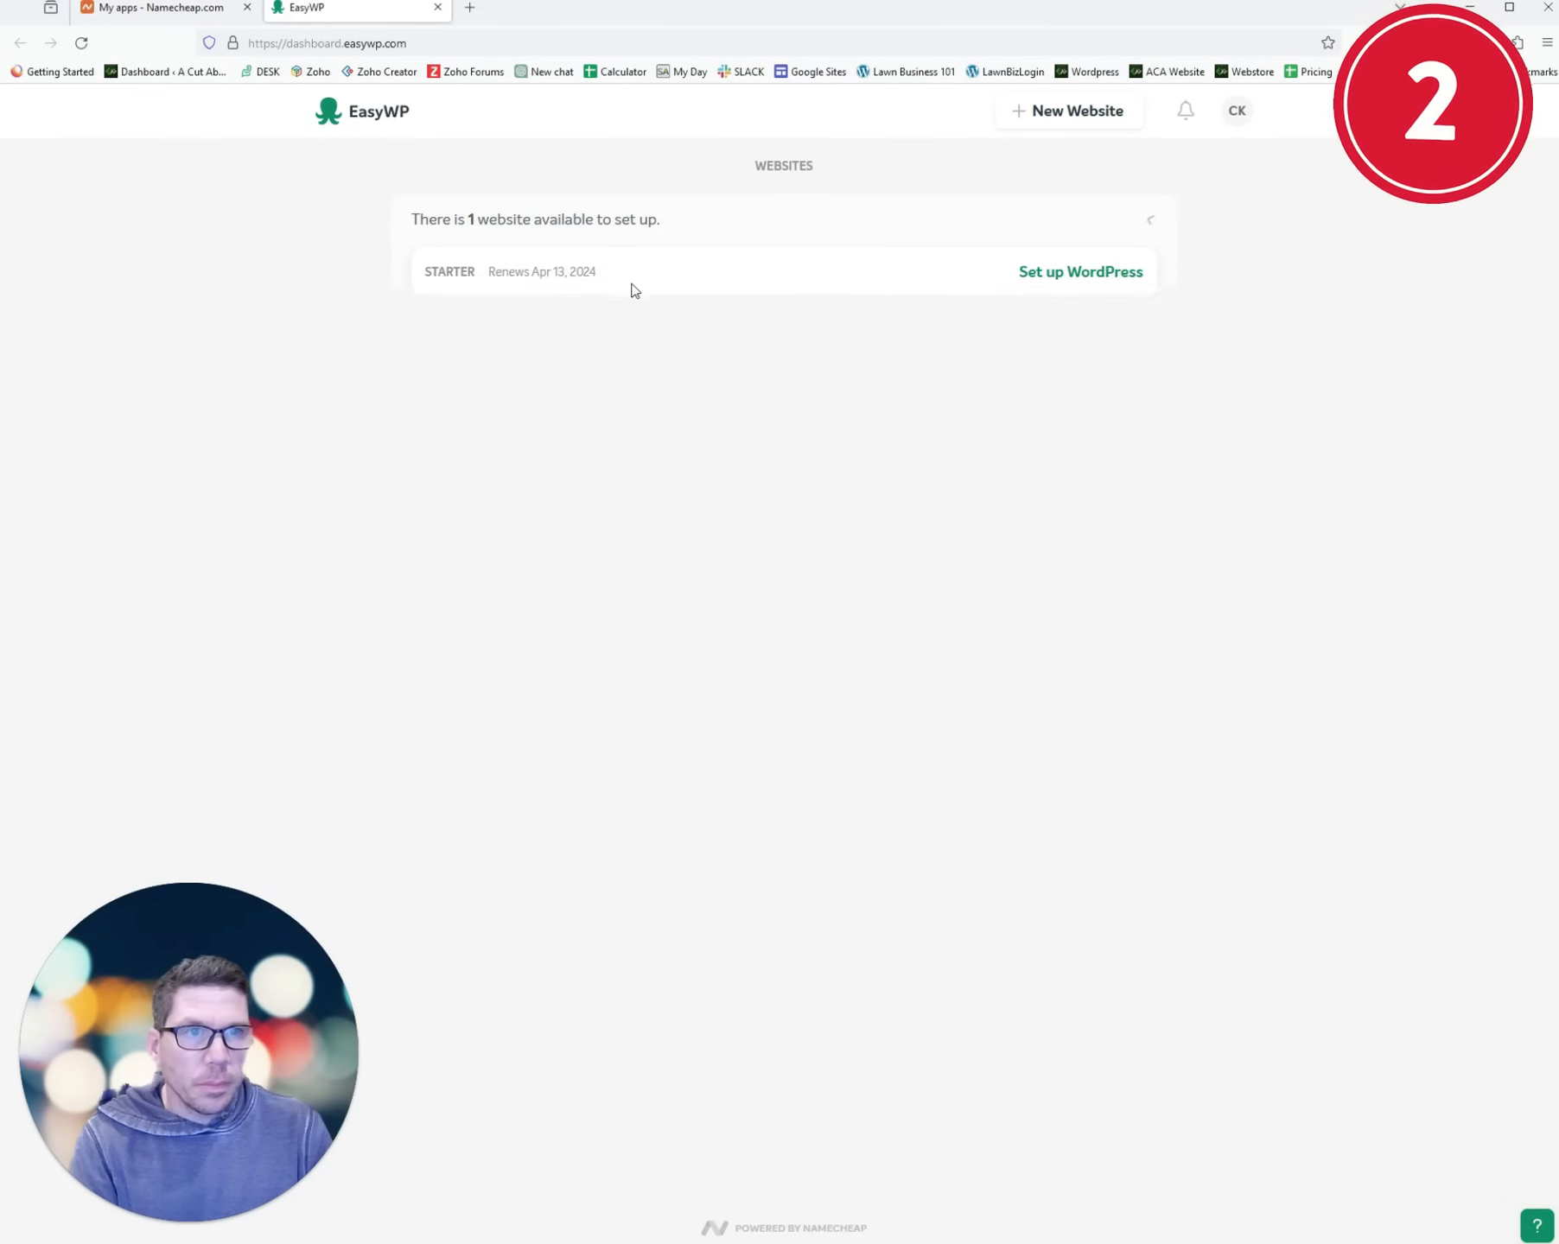
- Start WordPress setup named 'Fake Lawn Site 2024' using the Namecheap domain fakelawnsite2024.com
left_click(1051, 274)
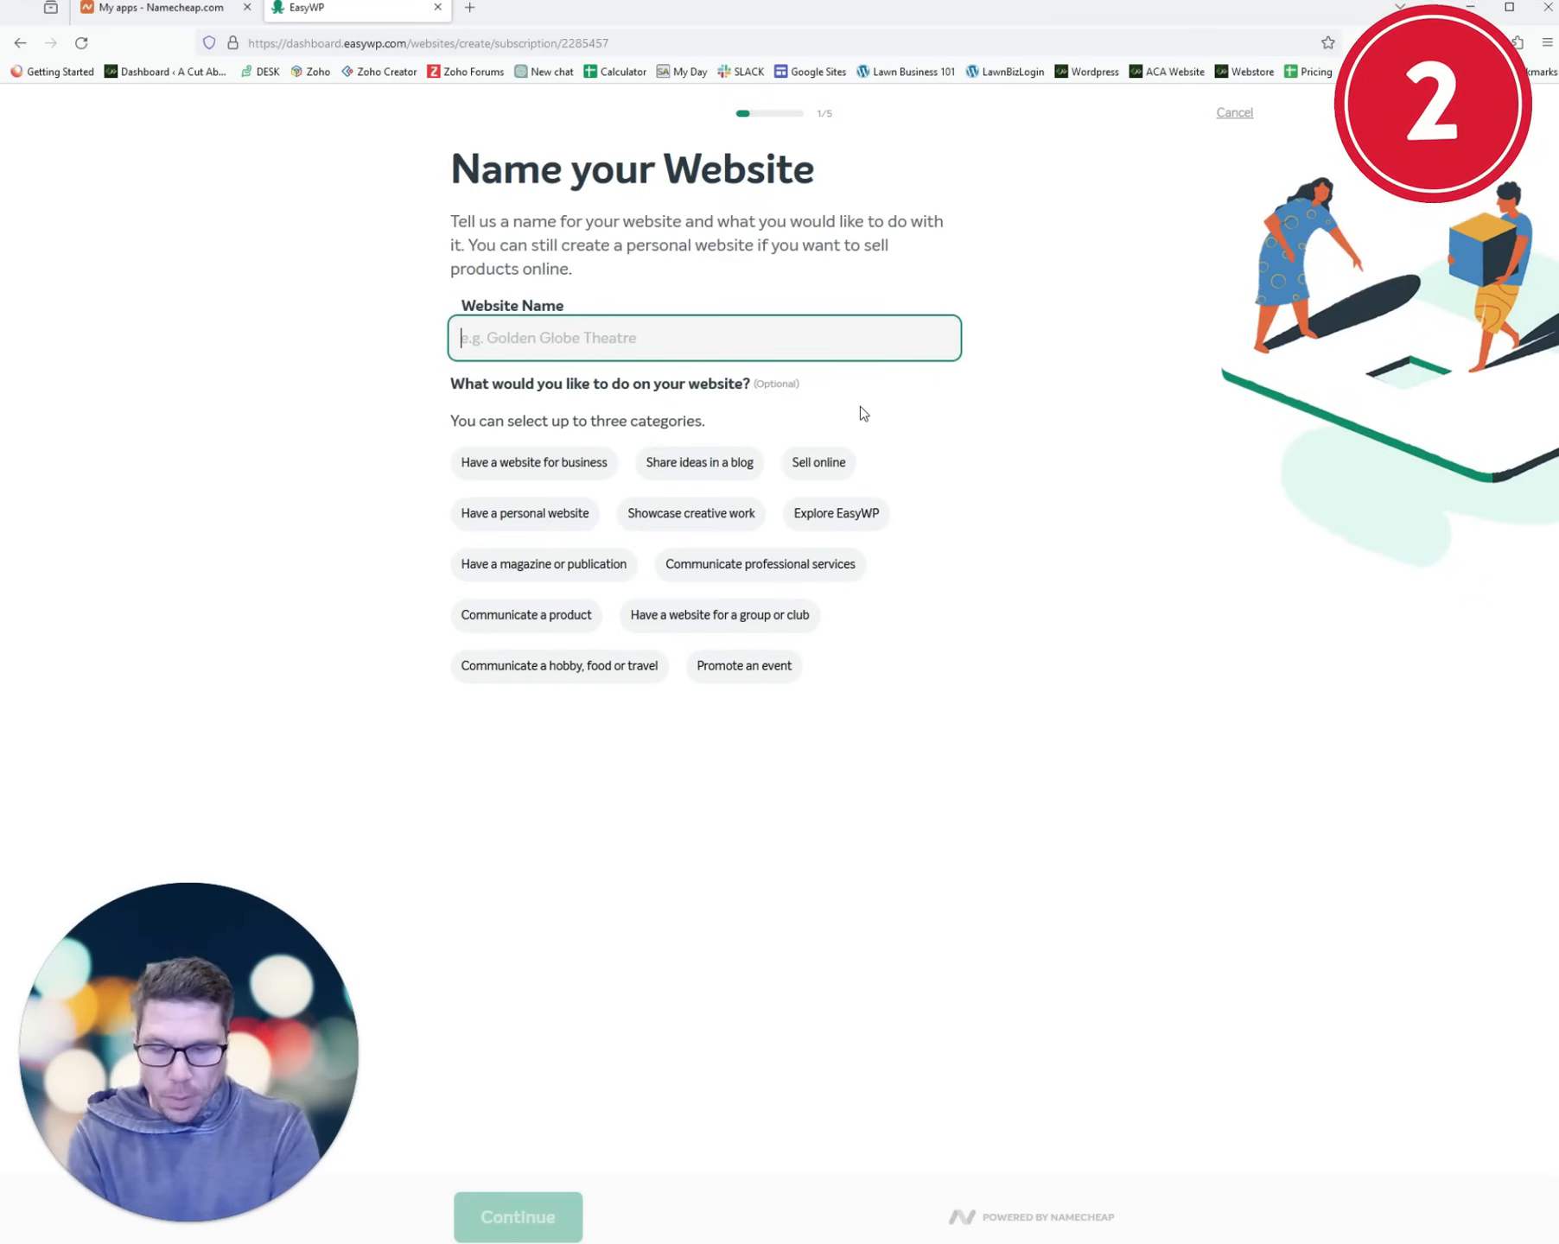
type("Fake Lawn")
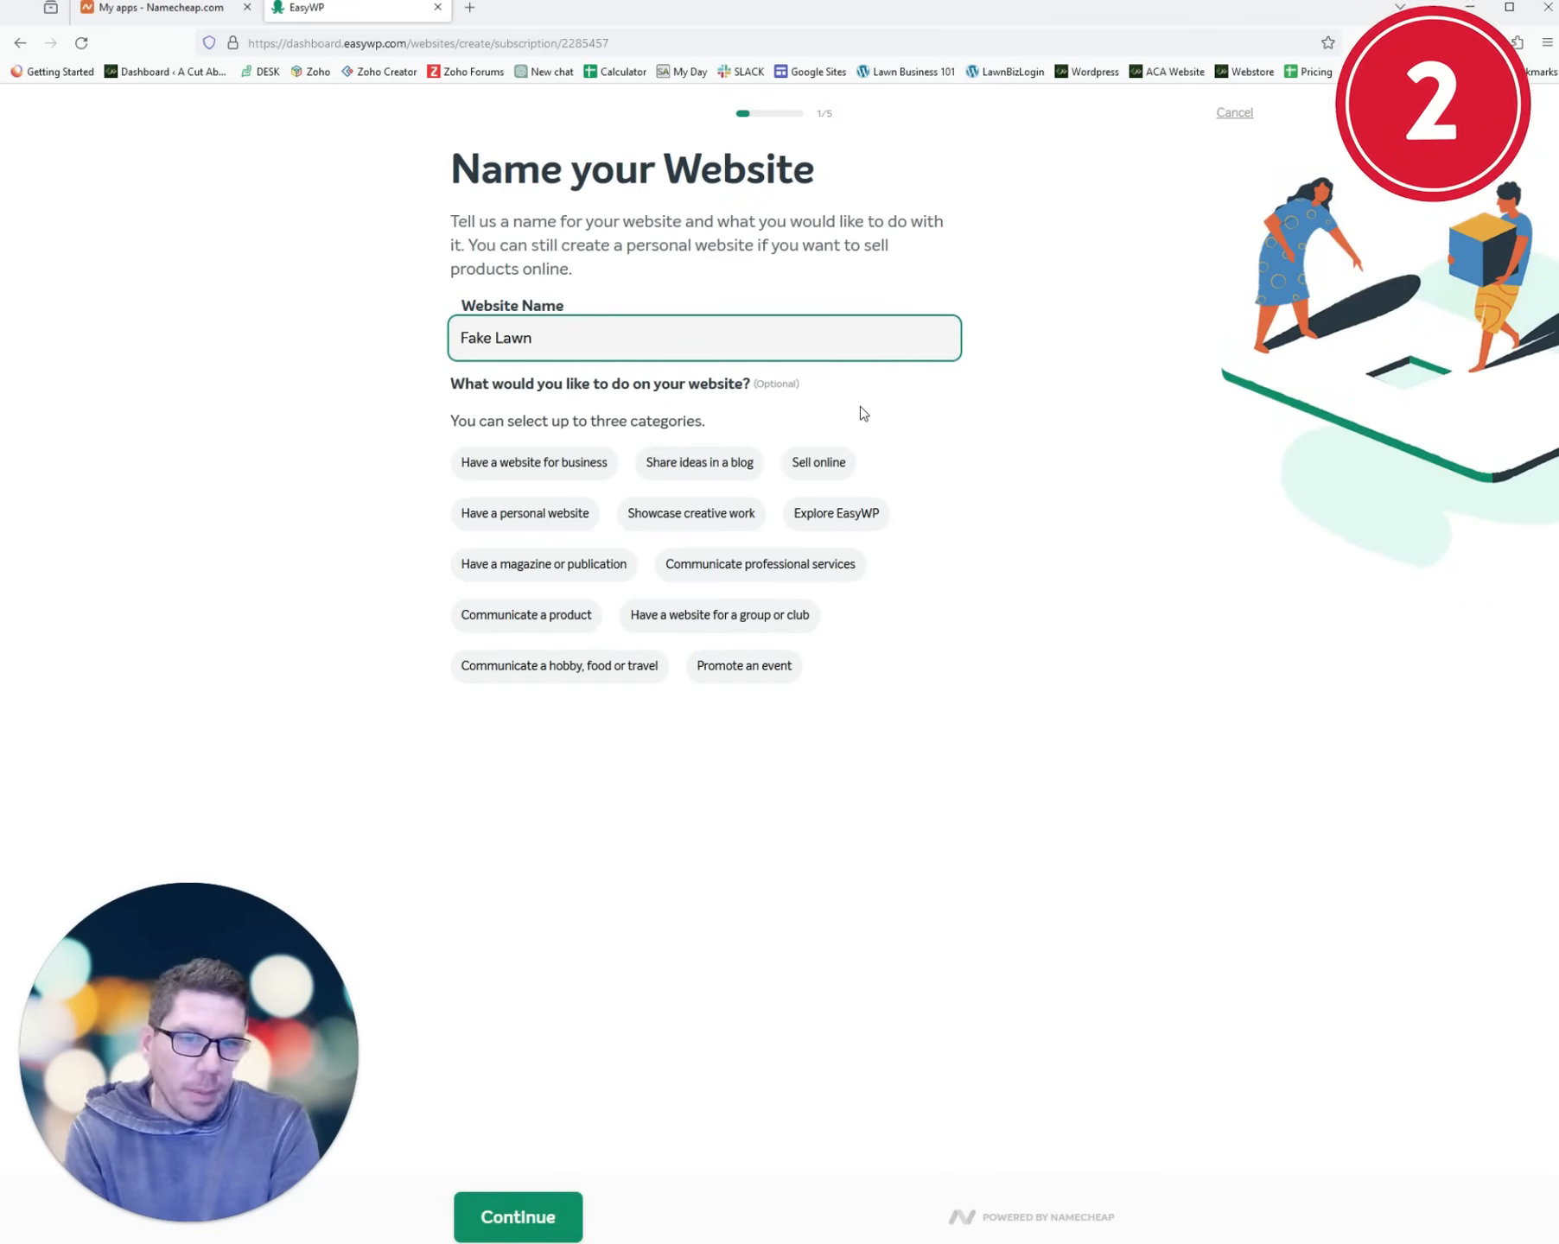
type(" Site 2024")
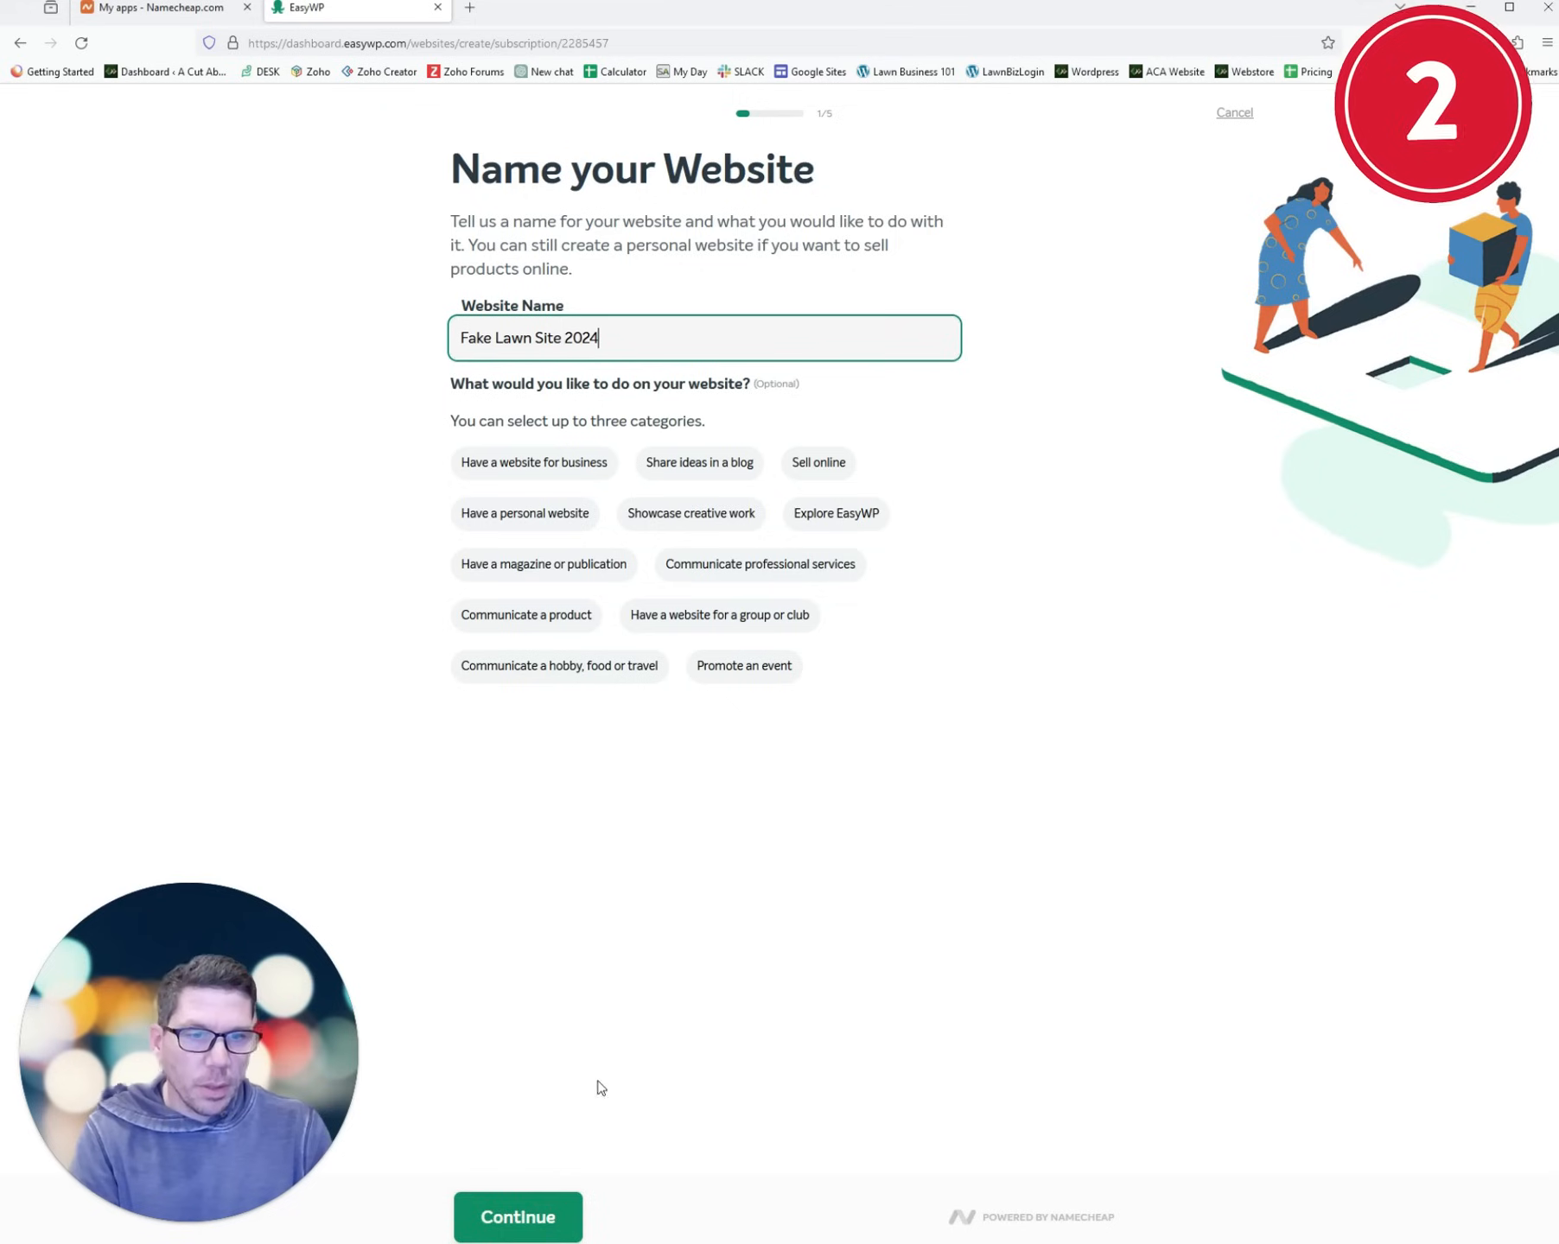
left_click(539, 1227)
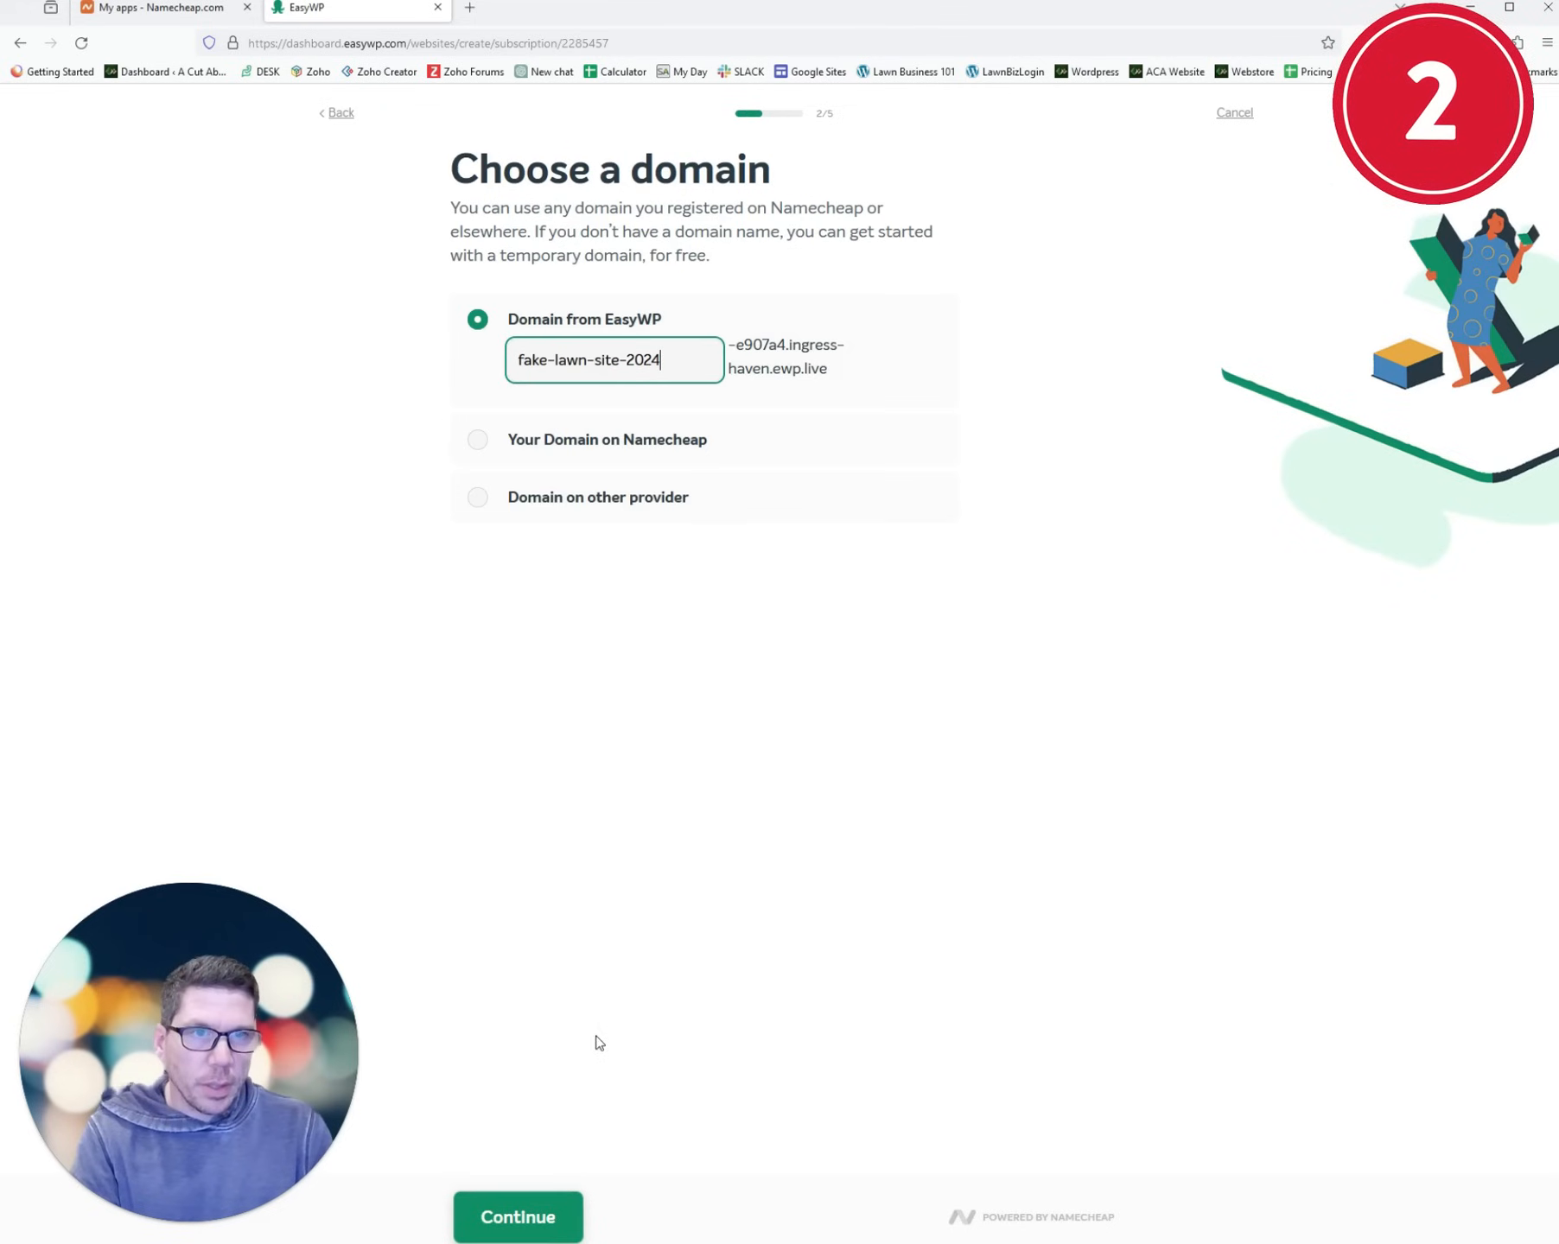
left_click(571, 442)
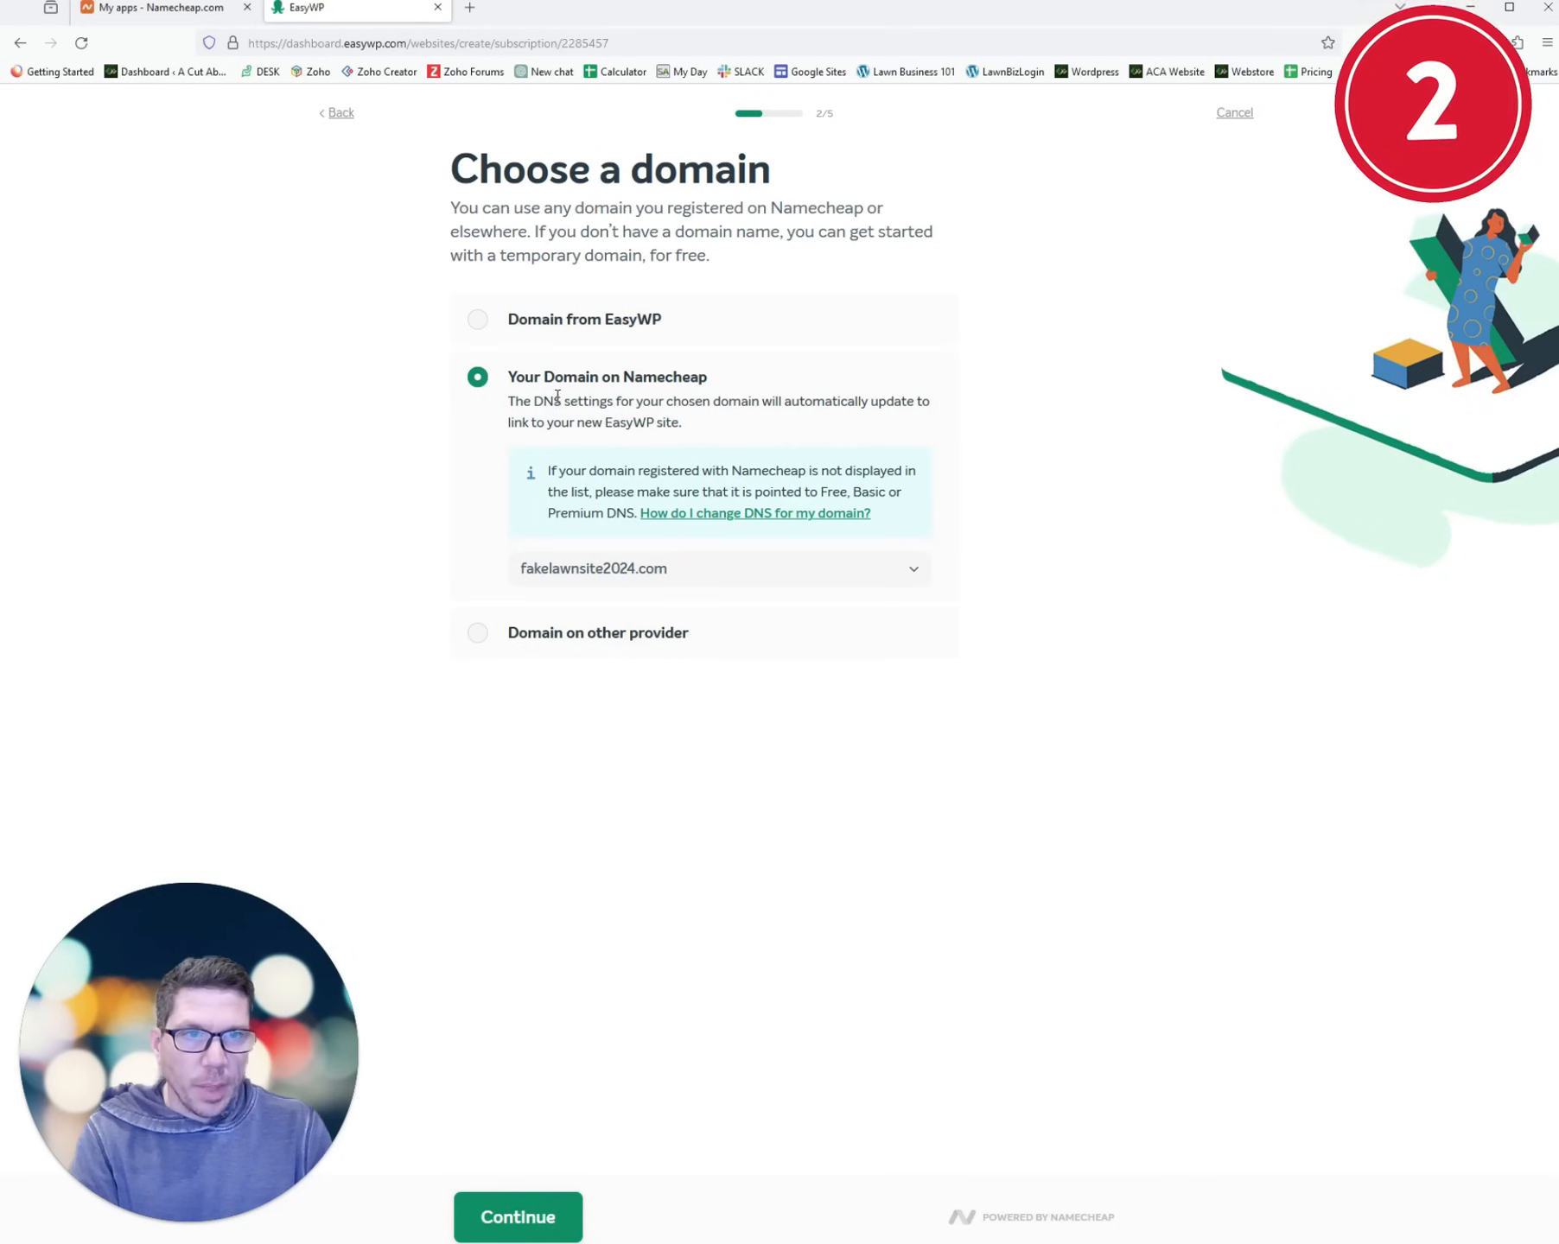
left_click(513, 1227)
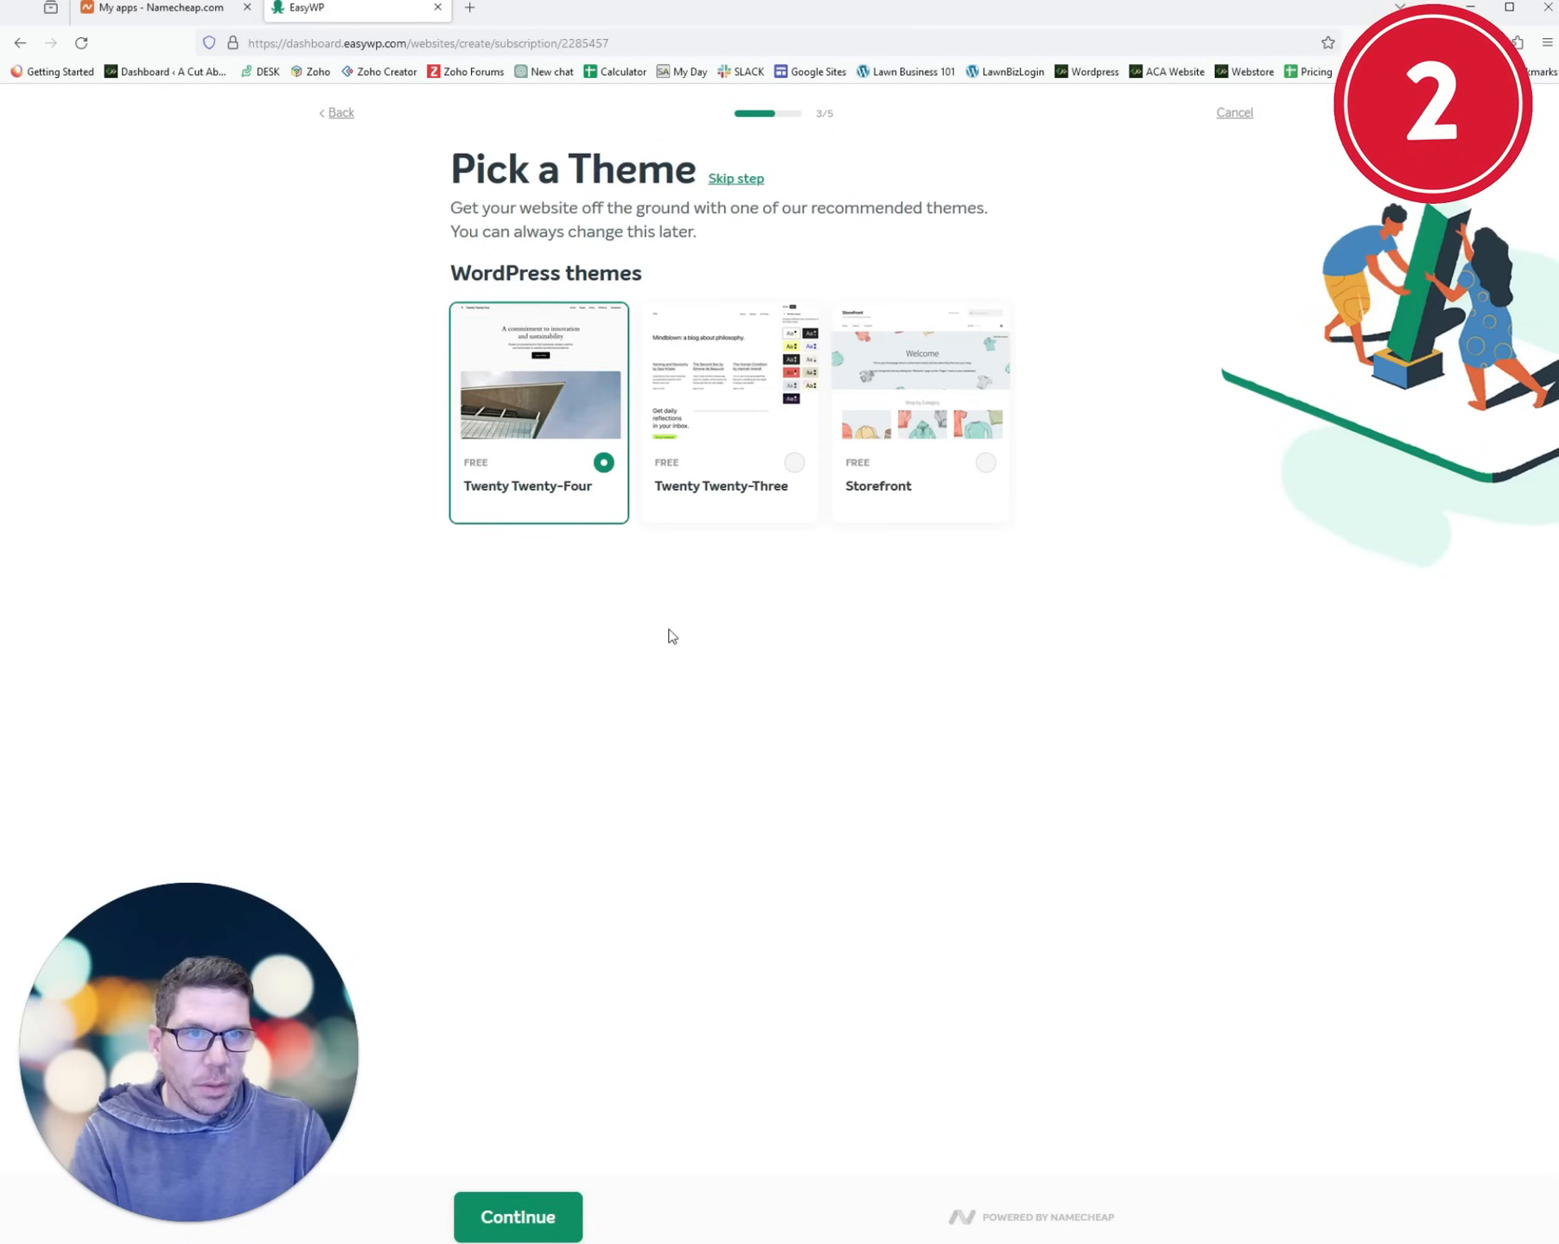
- Keep the Twenty Twenty-Four theme, include WooCommerce, and create the website
left_click(527, 1214)
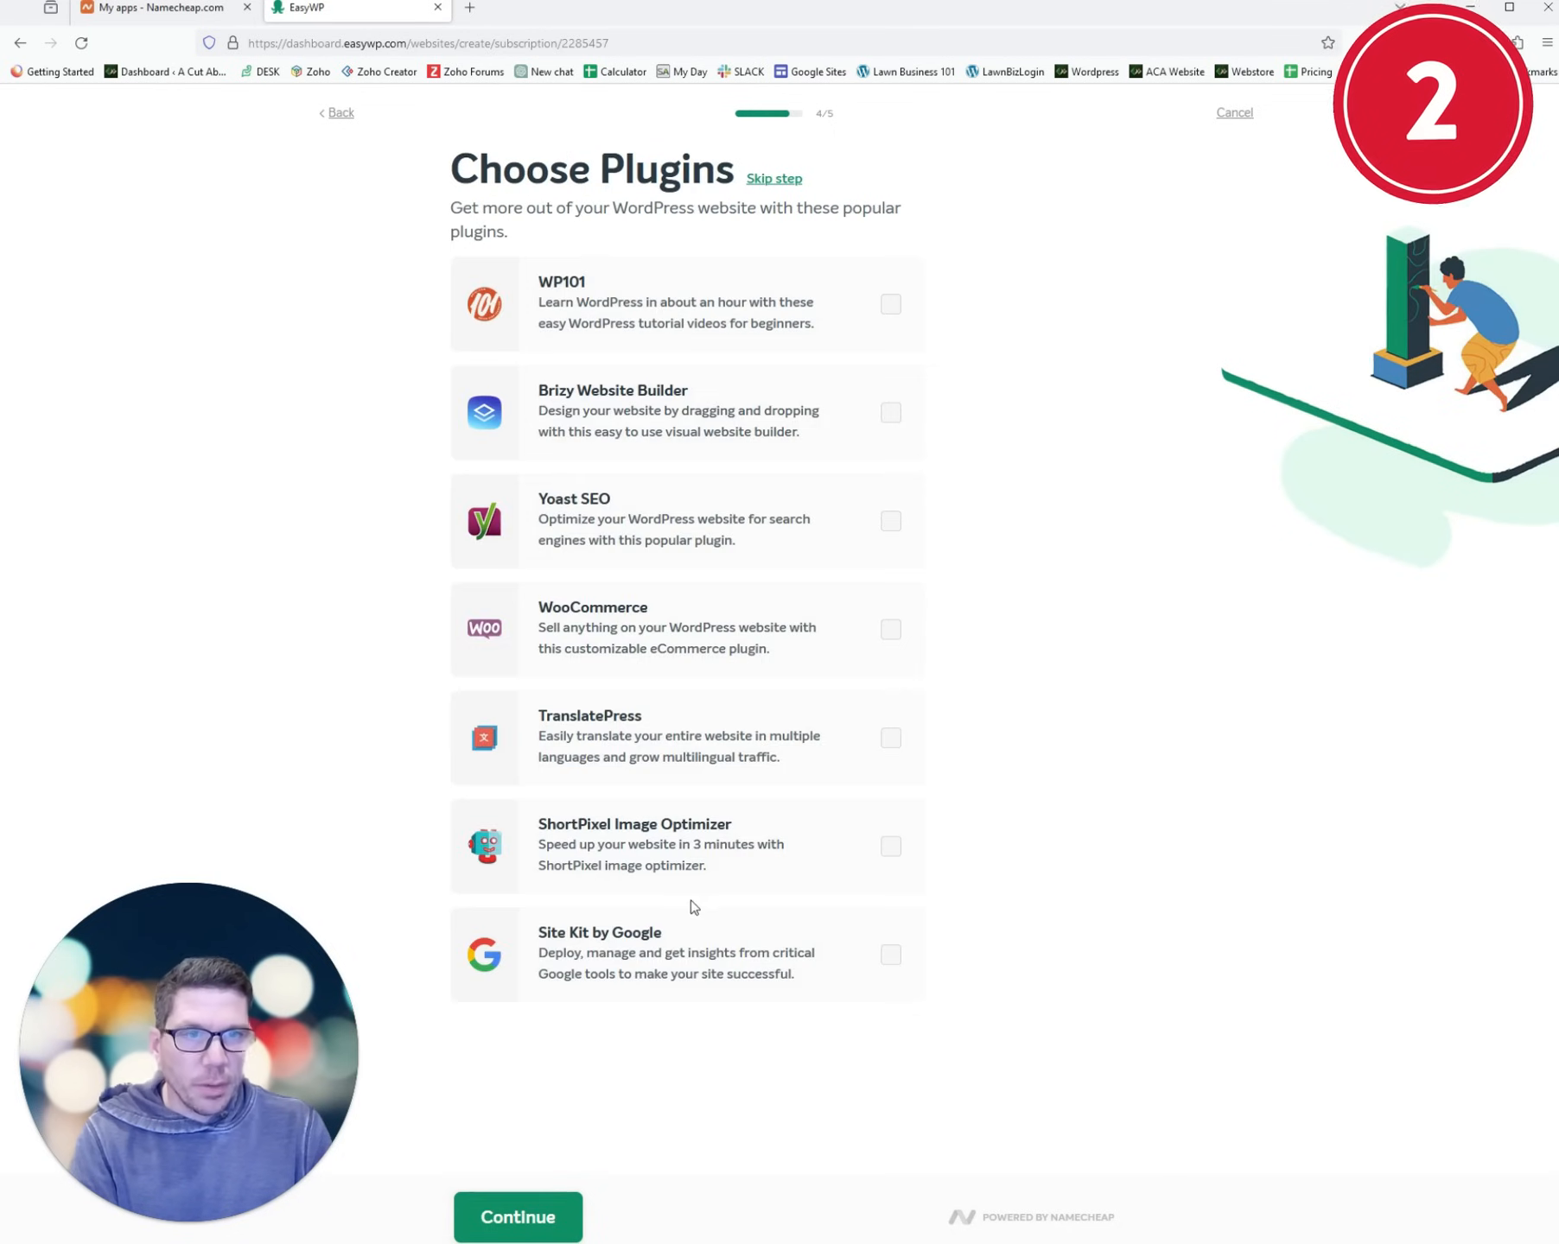
left_click(892, 630)
left_click(516, 1215)
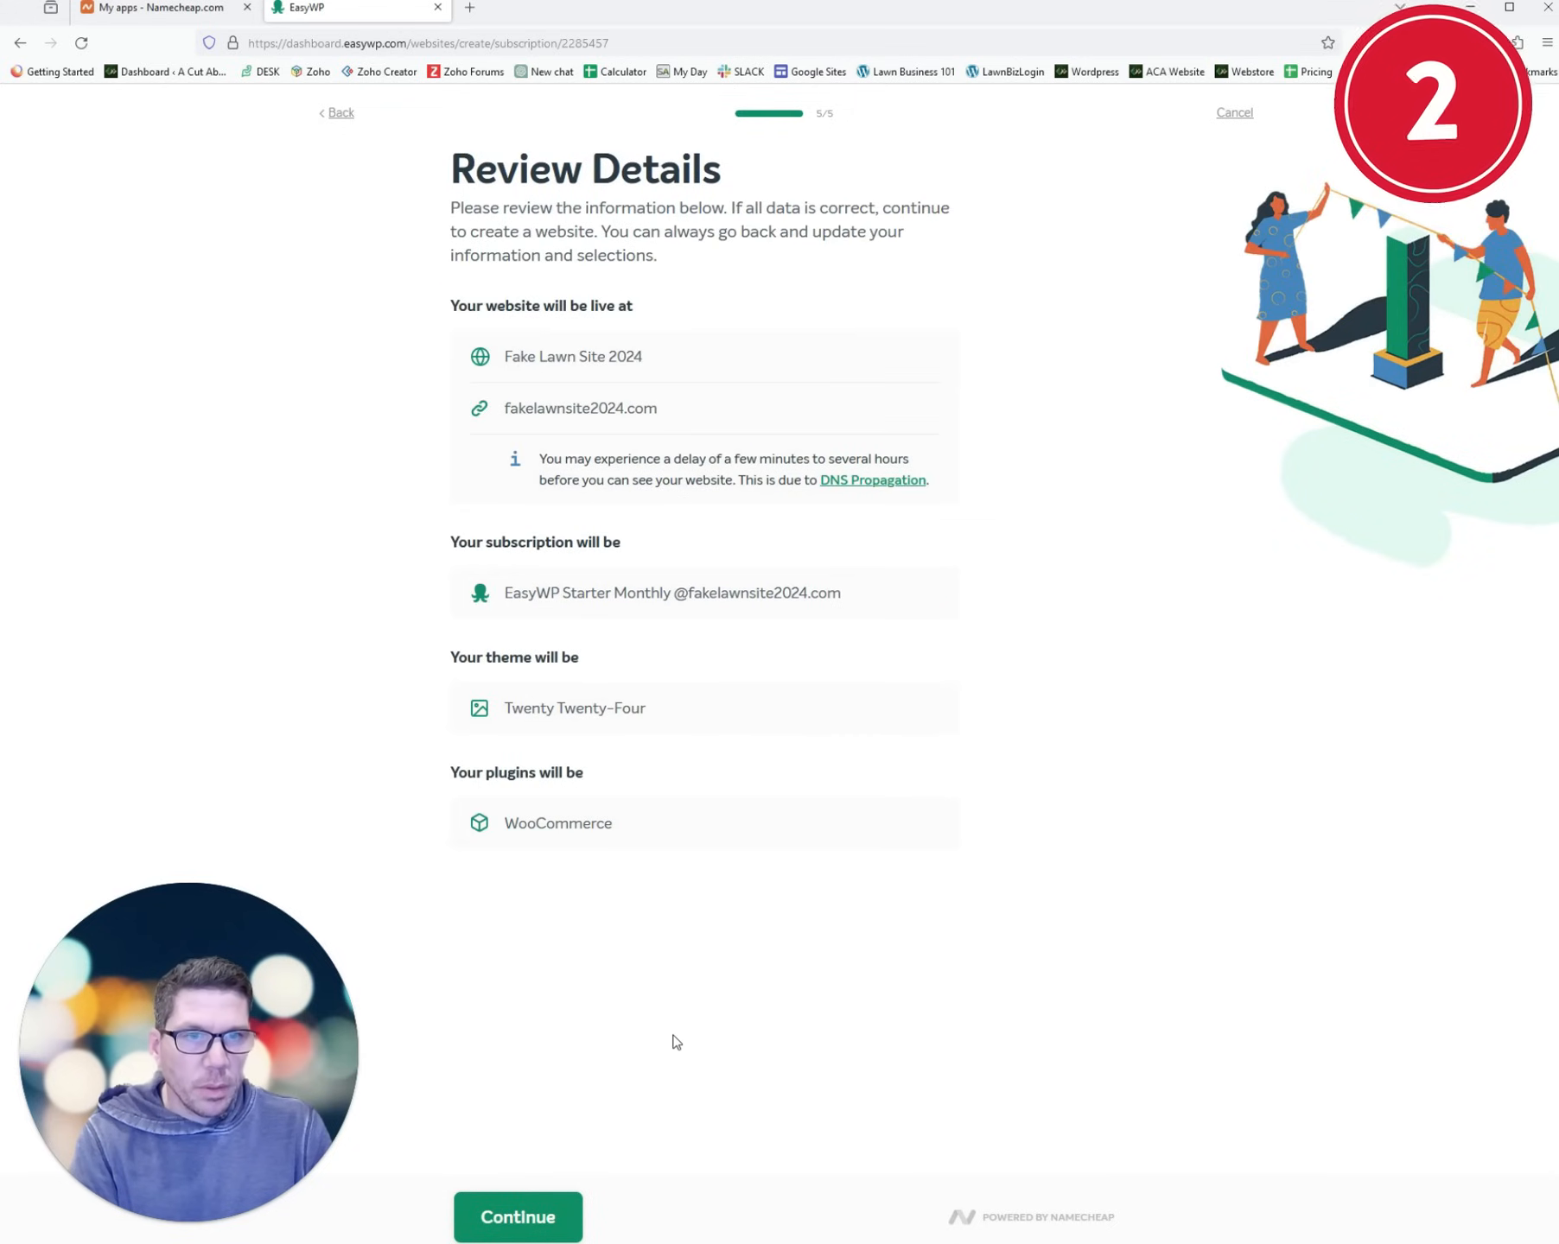
left_click(536, 1222)
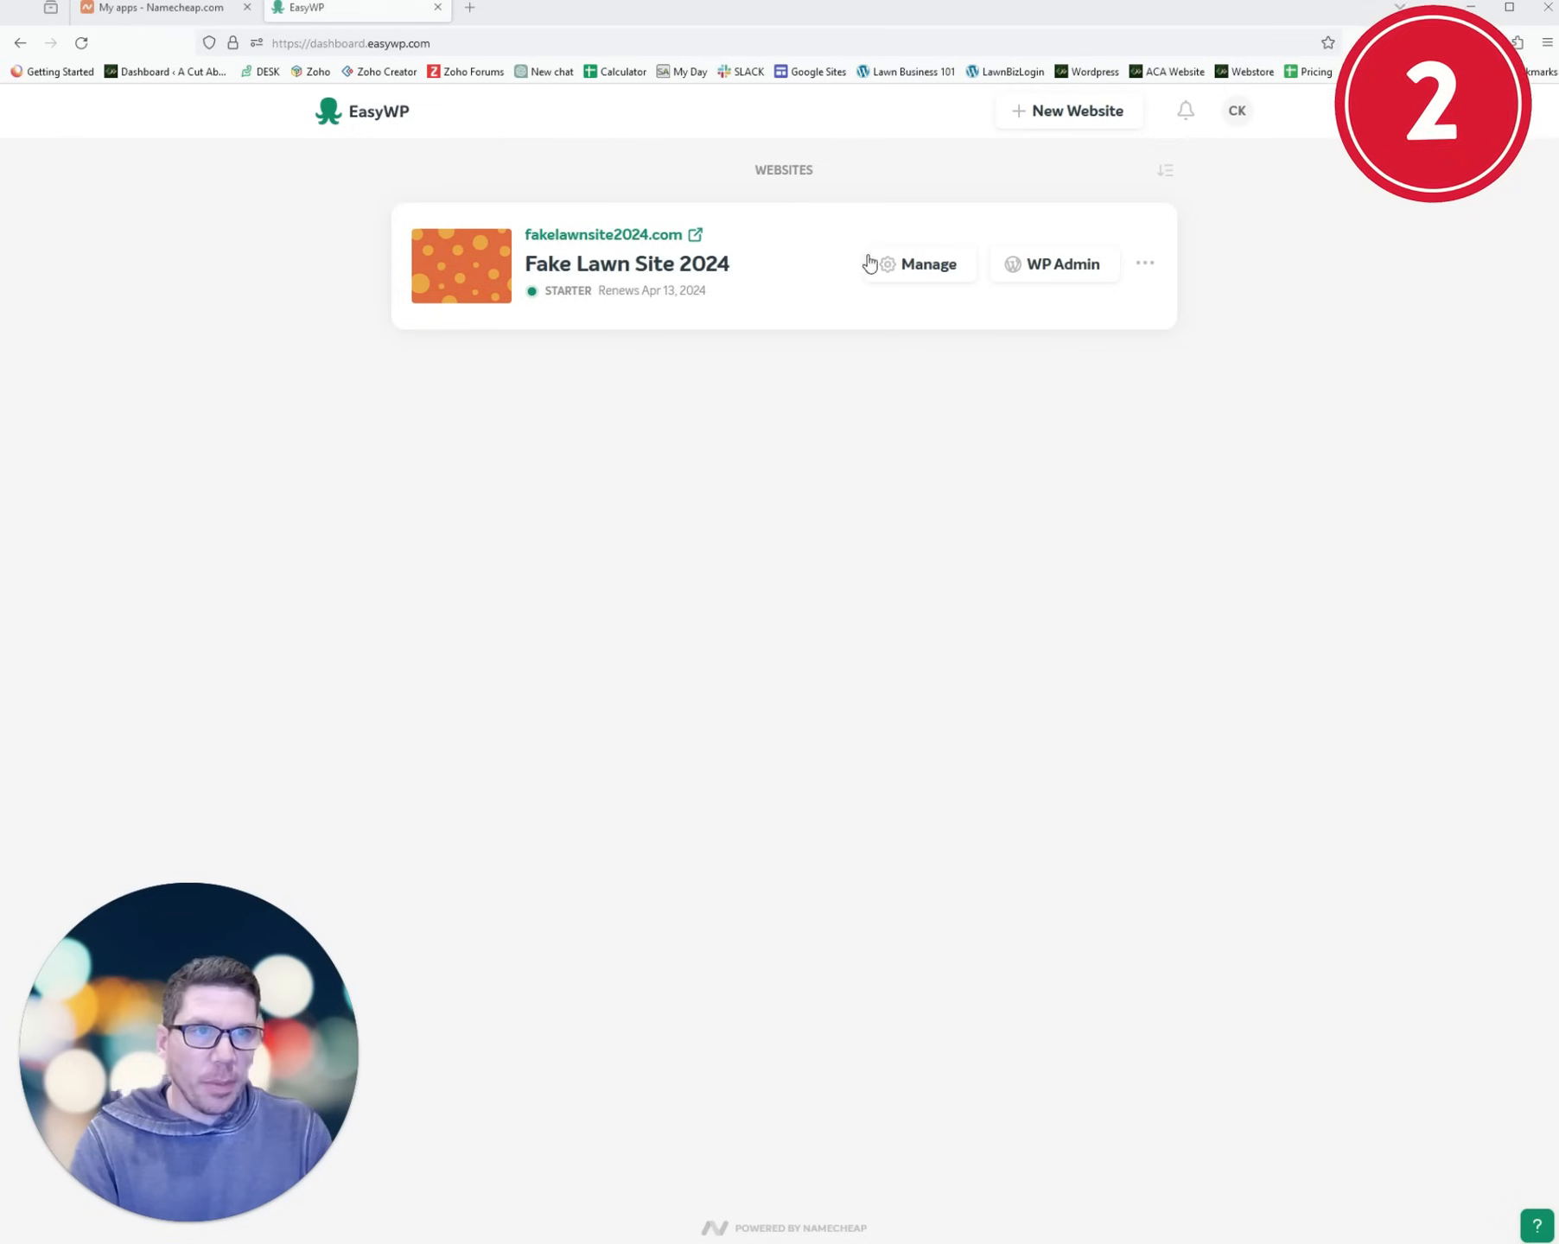
- Review the Fake Lawn Site 2024 overview, then launch its WP Admin from the Websites list
left_click(915, 278)
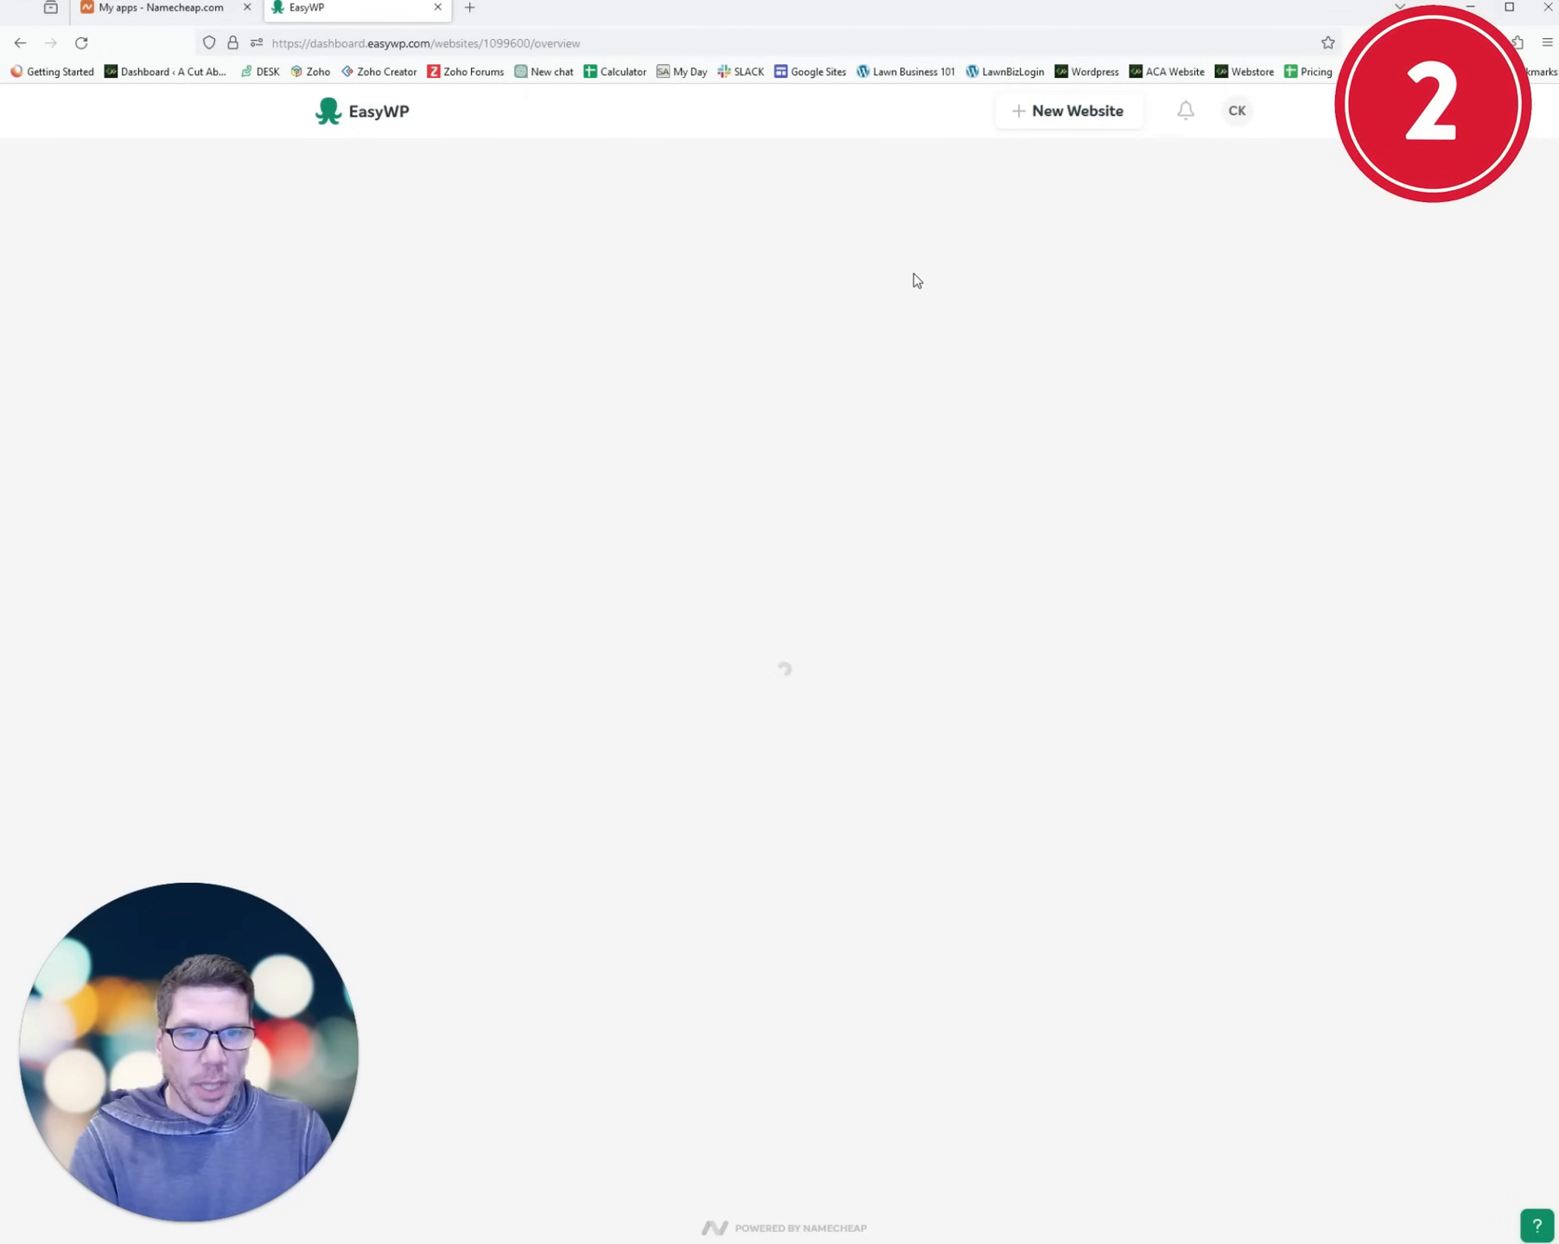
scroll(727, 571, "down", 2)
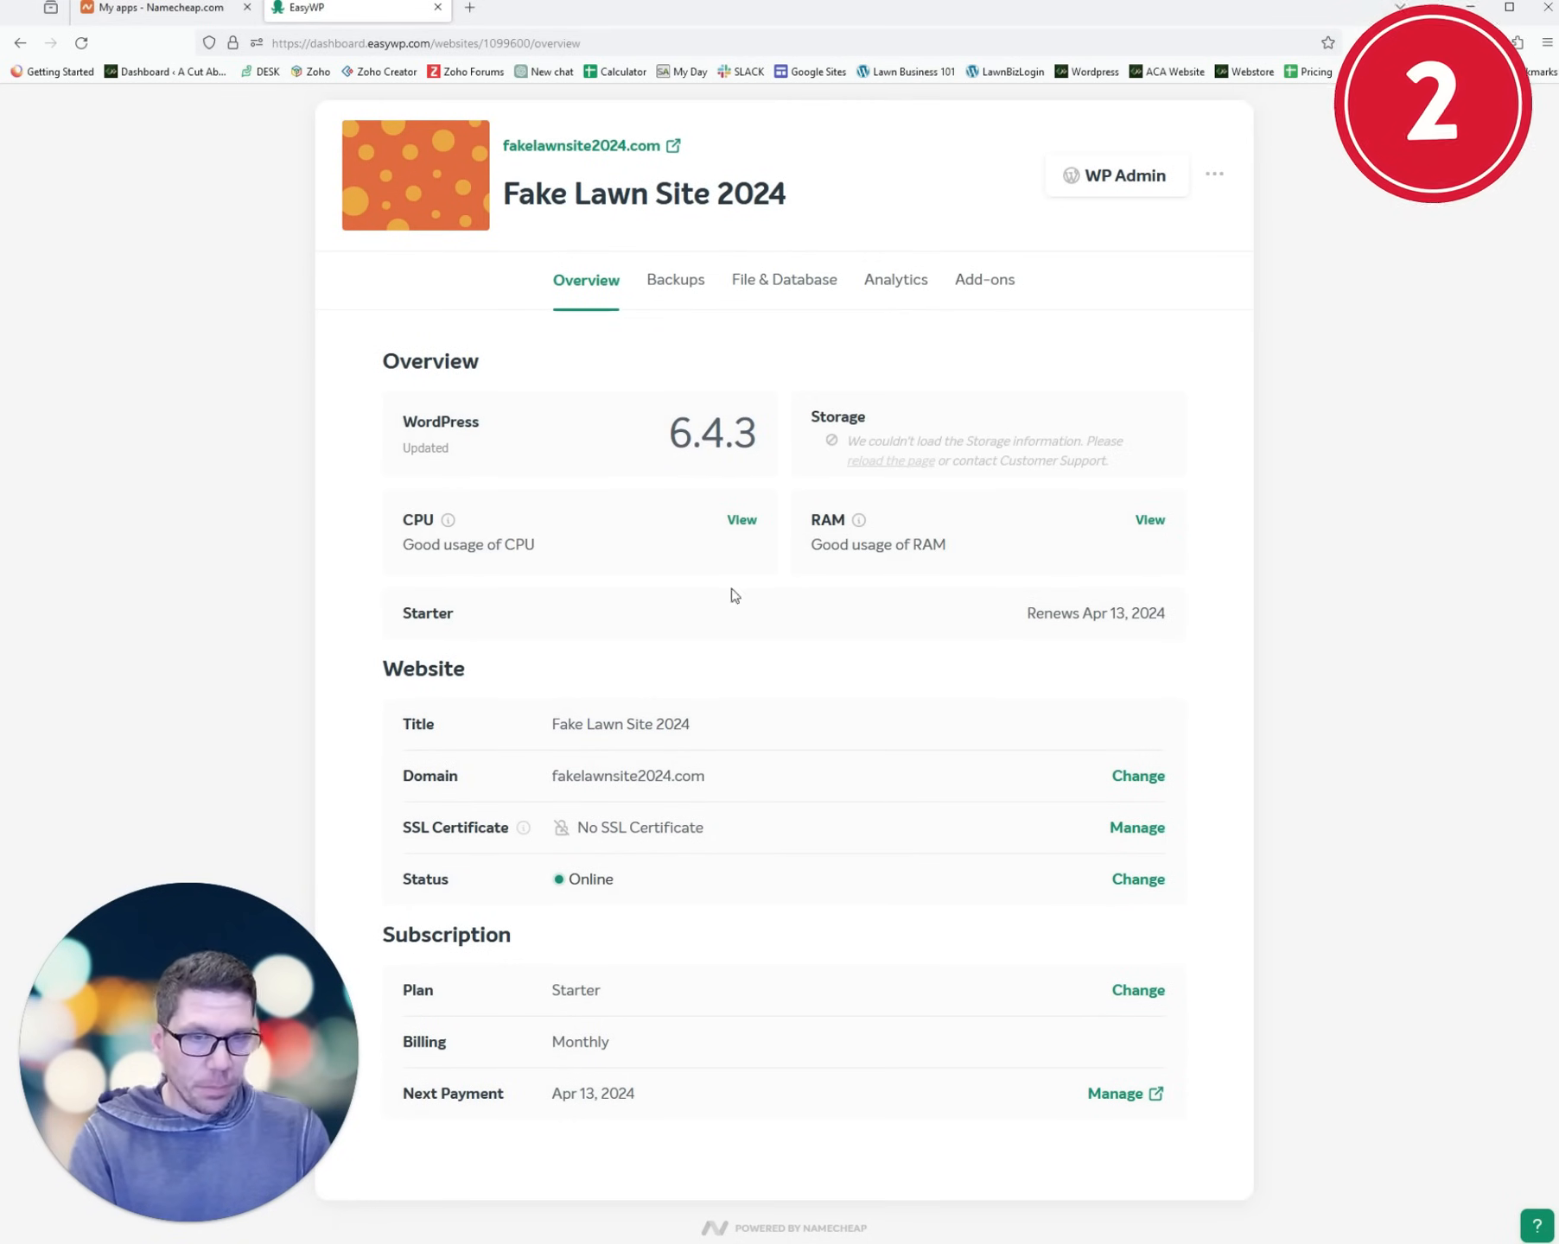
scroll(399, 242, "up", 2)
left_click(341, 171)
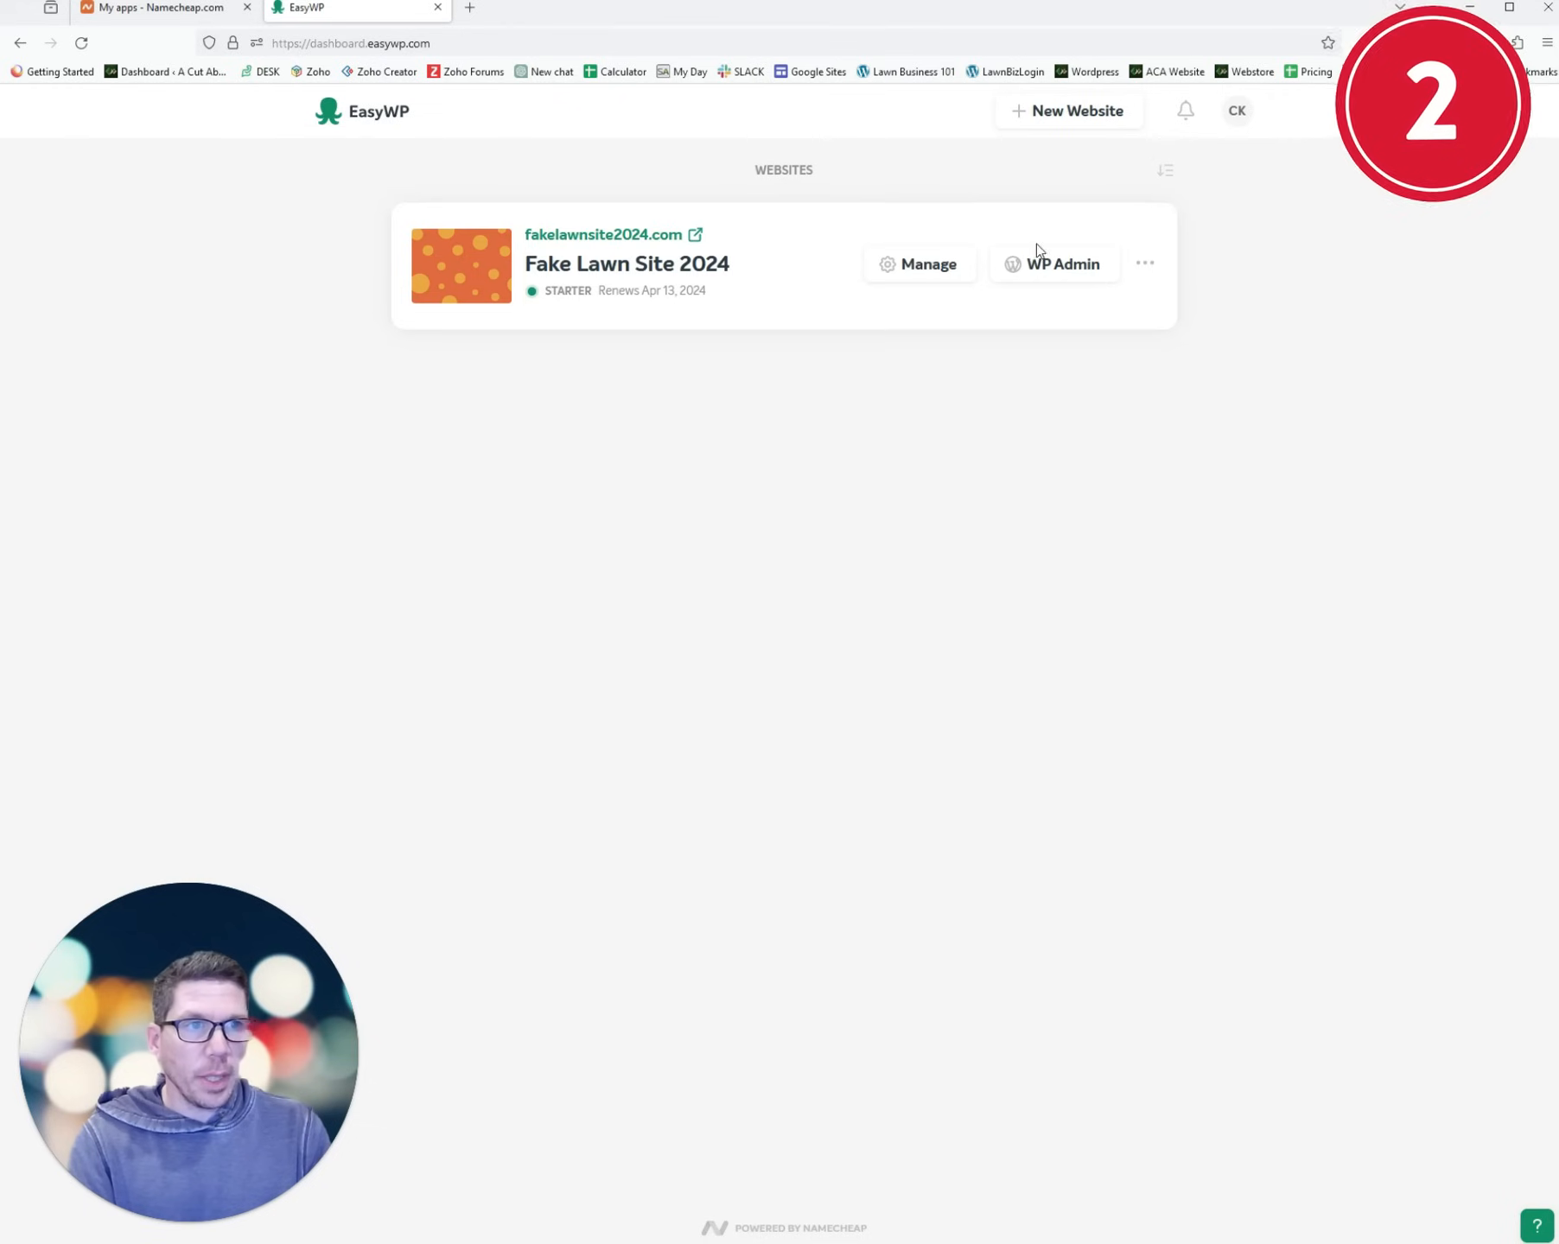
left_click(1048, 275)
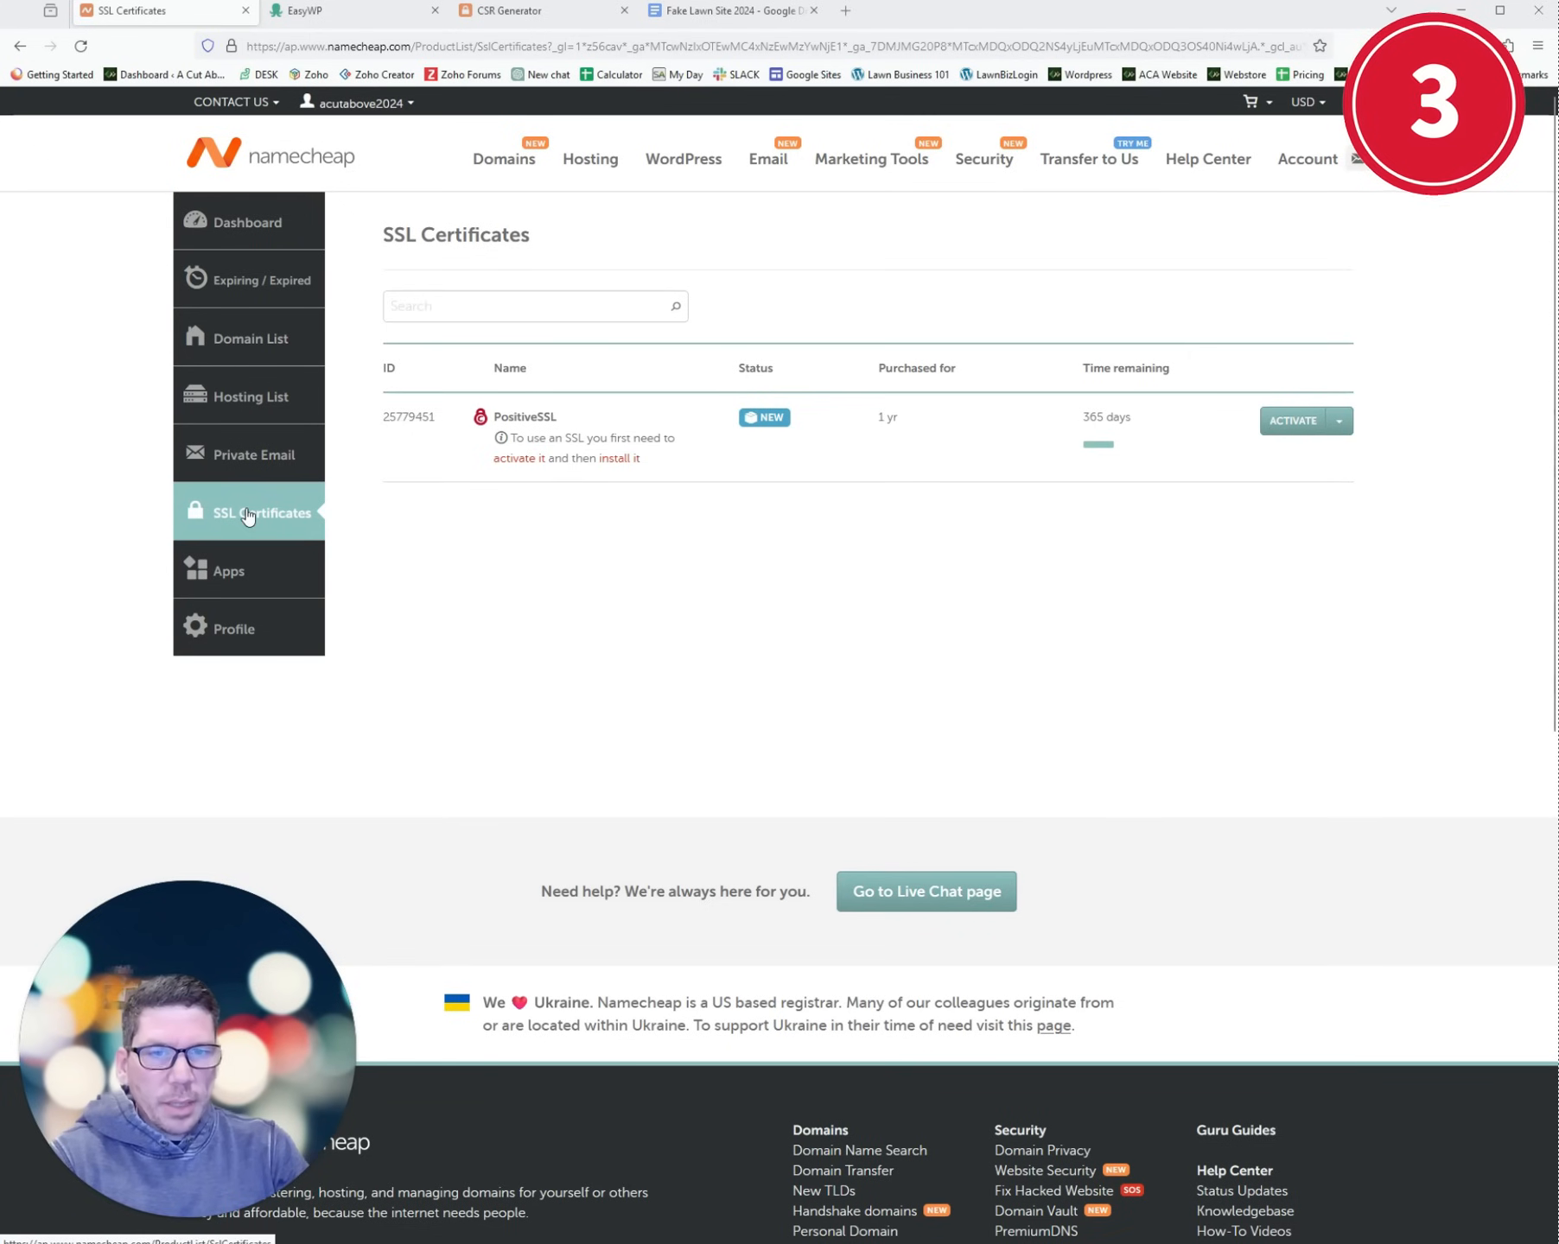
- Begin PositiveSSL activation and switch to the CSR Generator tab
left_click(1279, 423)
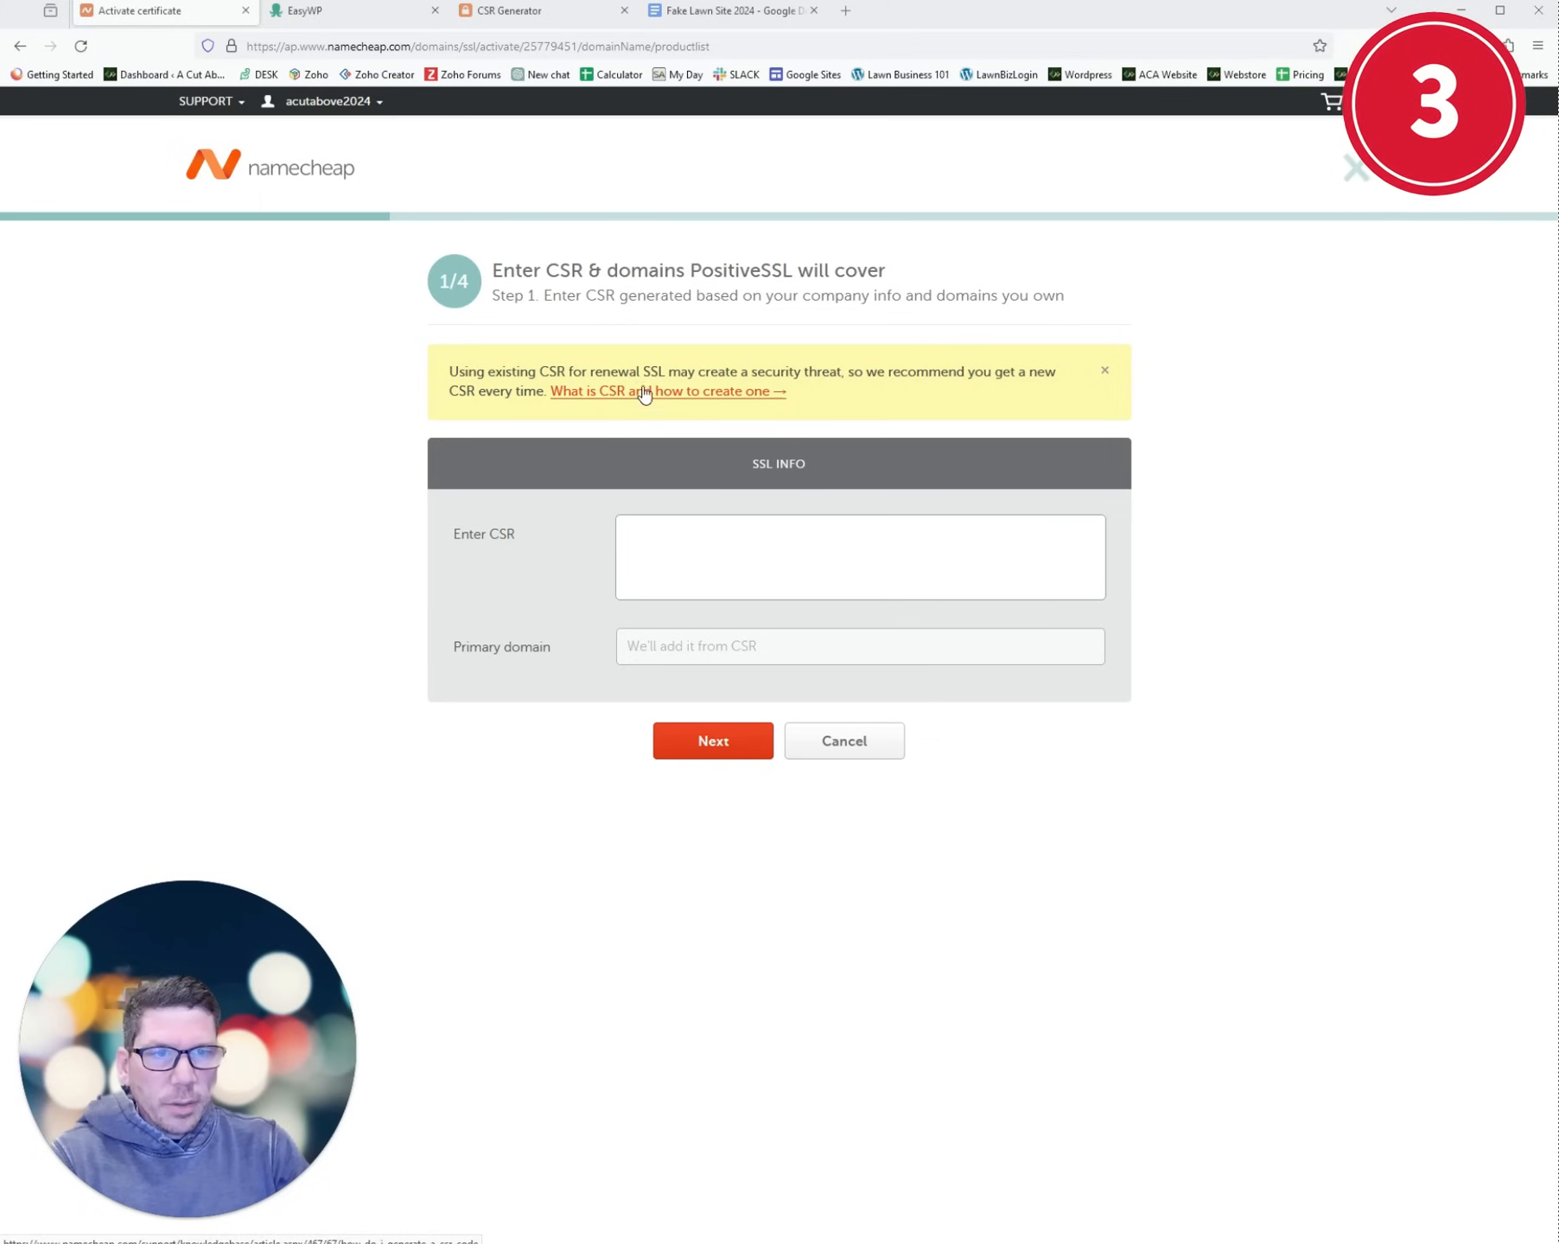
left_click(544, 25)
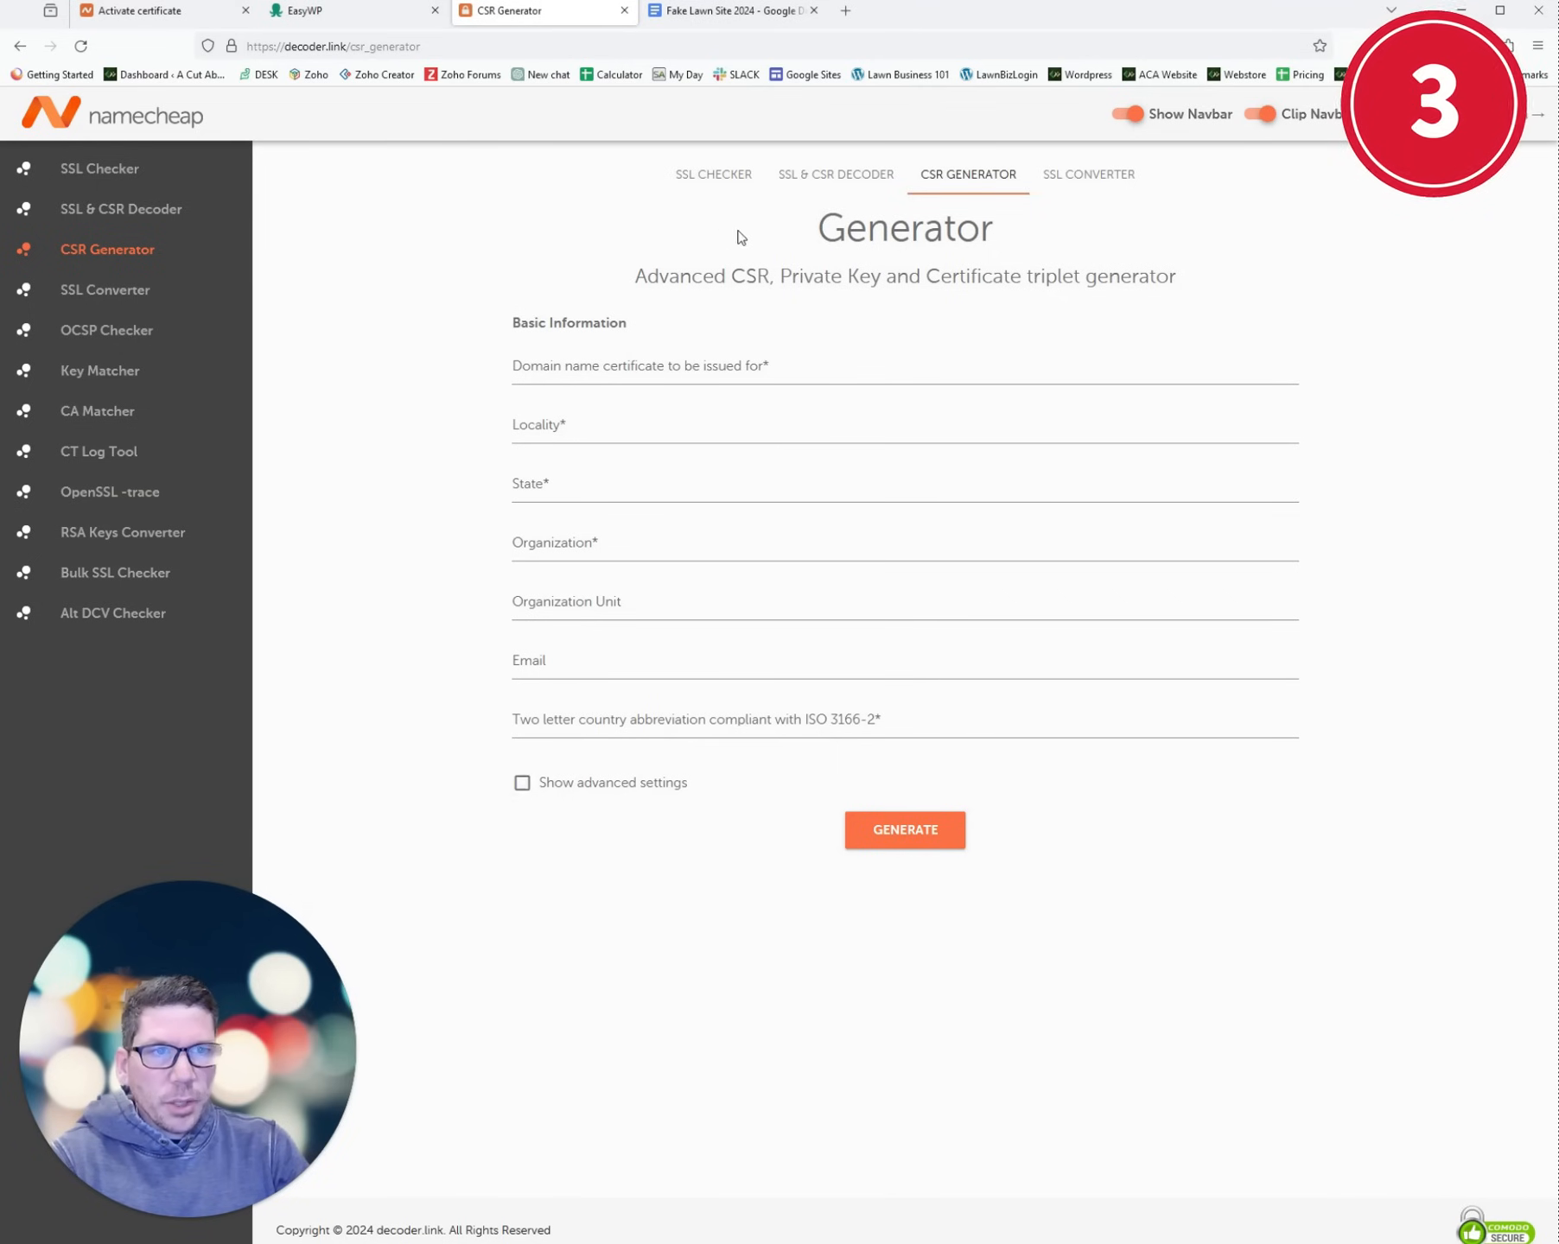
- Generate the CSR for fakelawnsite2024.com and inspect the Private Key, Certificate and CSR outputs
double_click(338, 47)
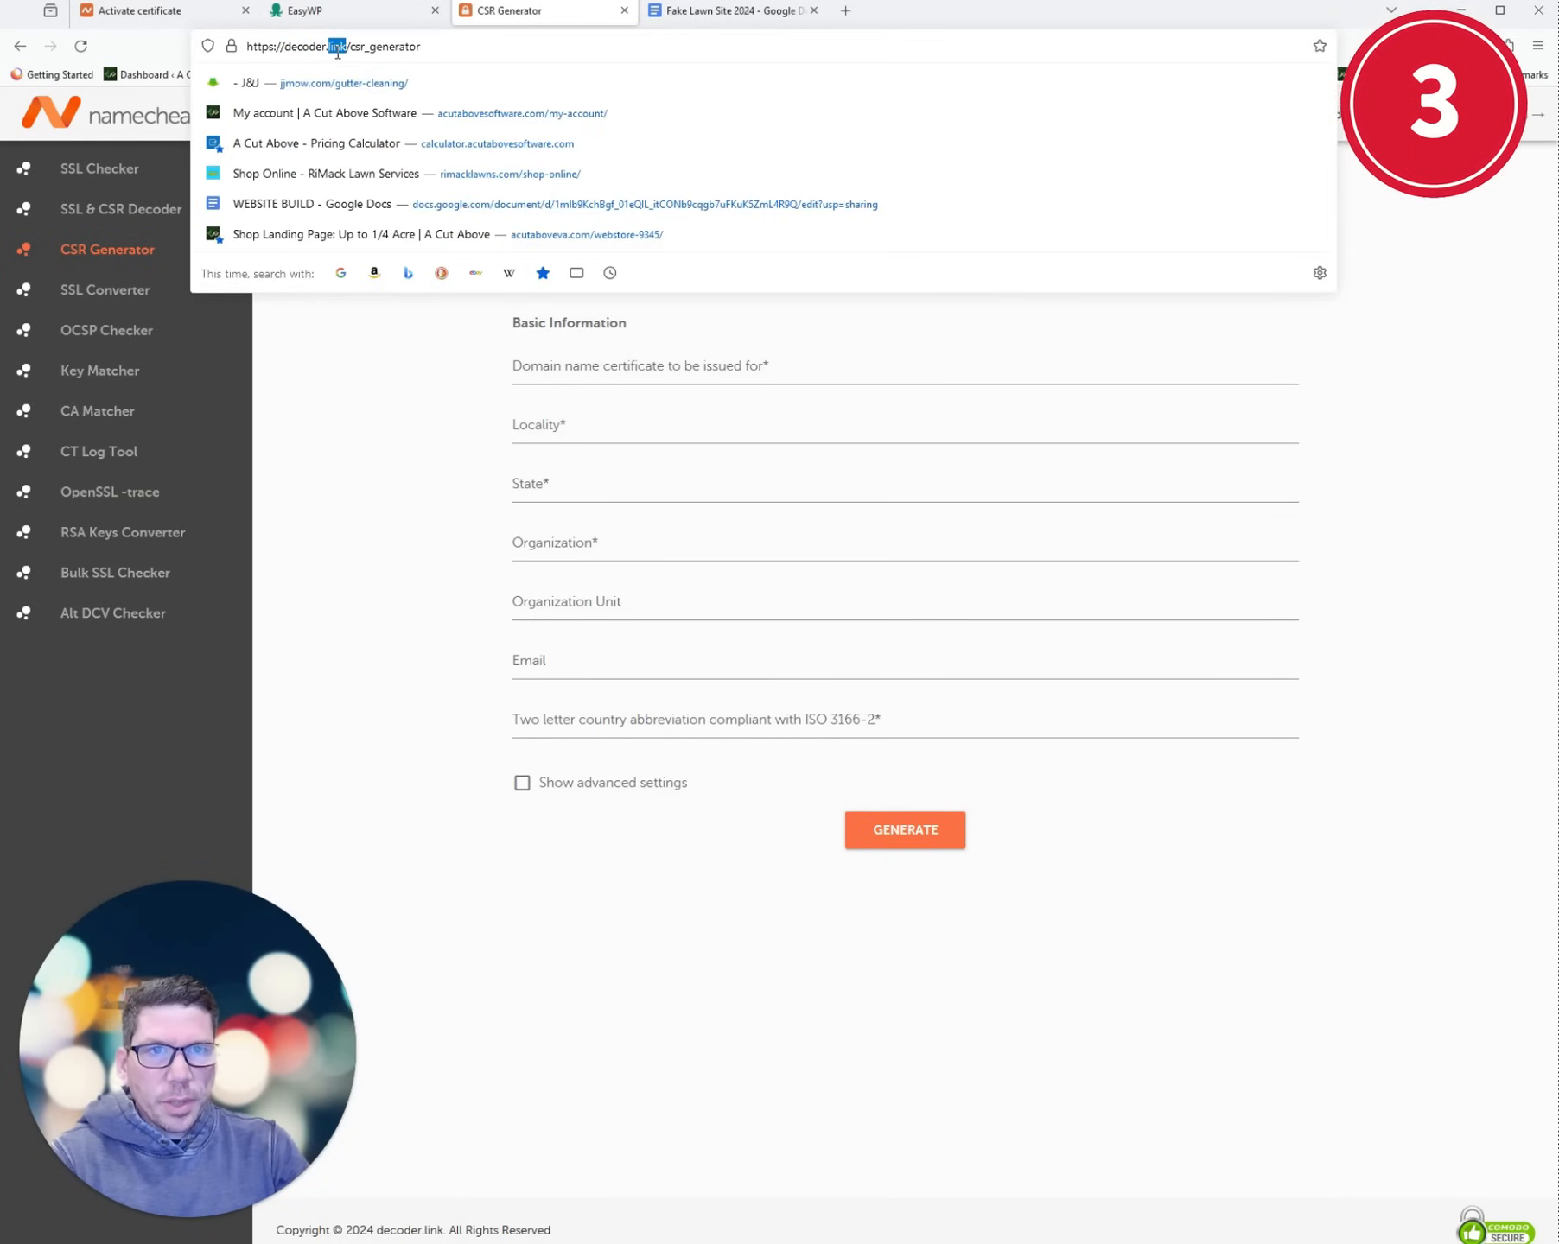
left_click(371, 528)
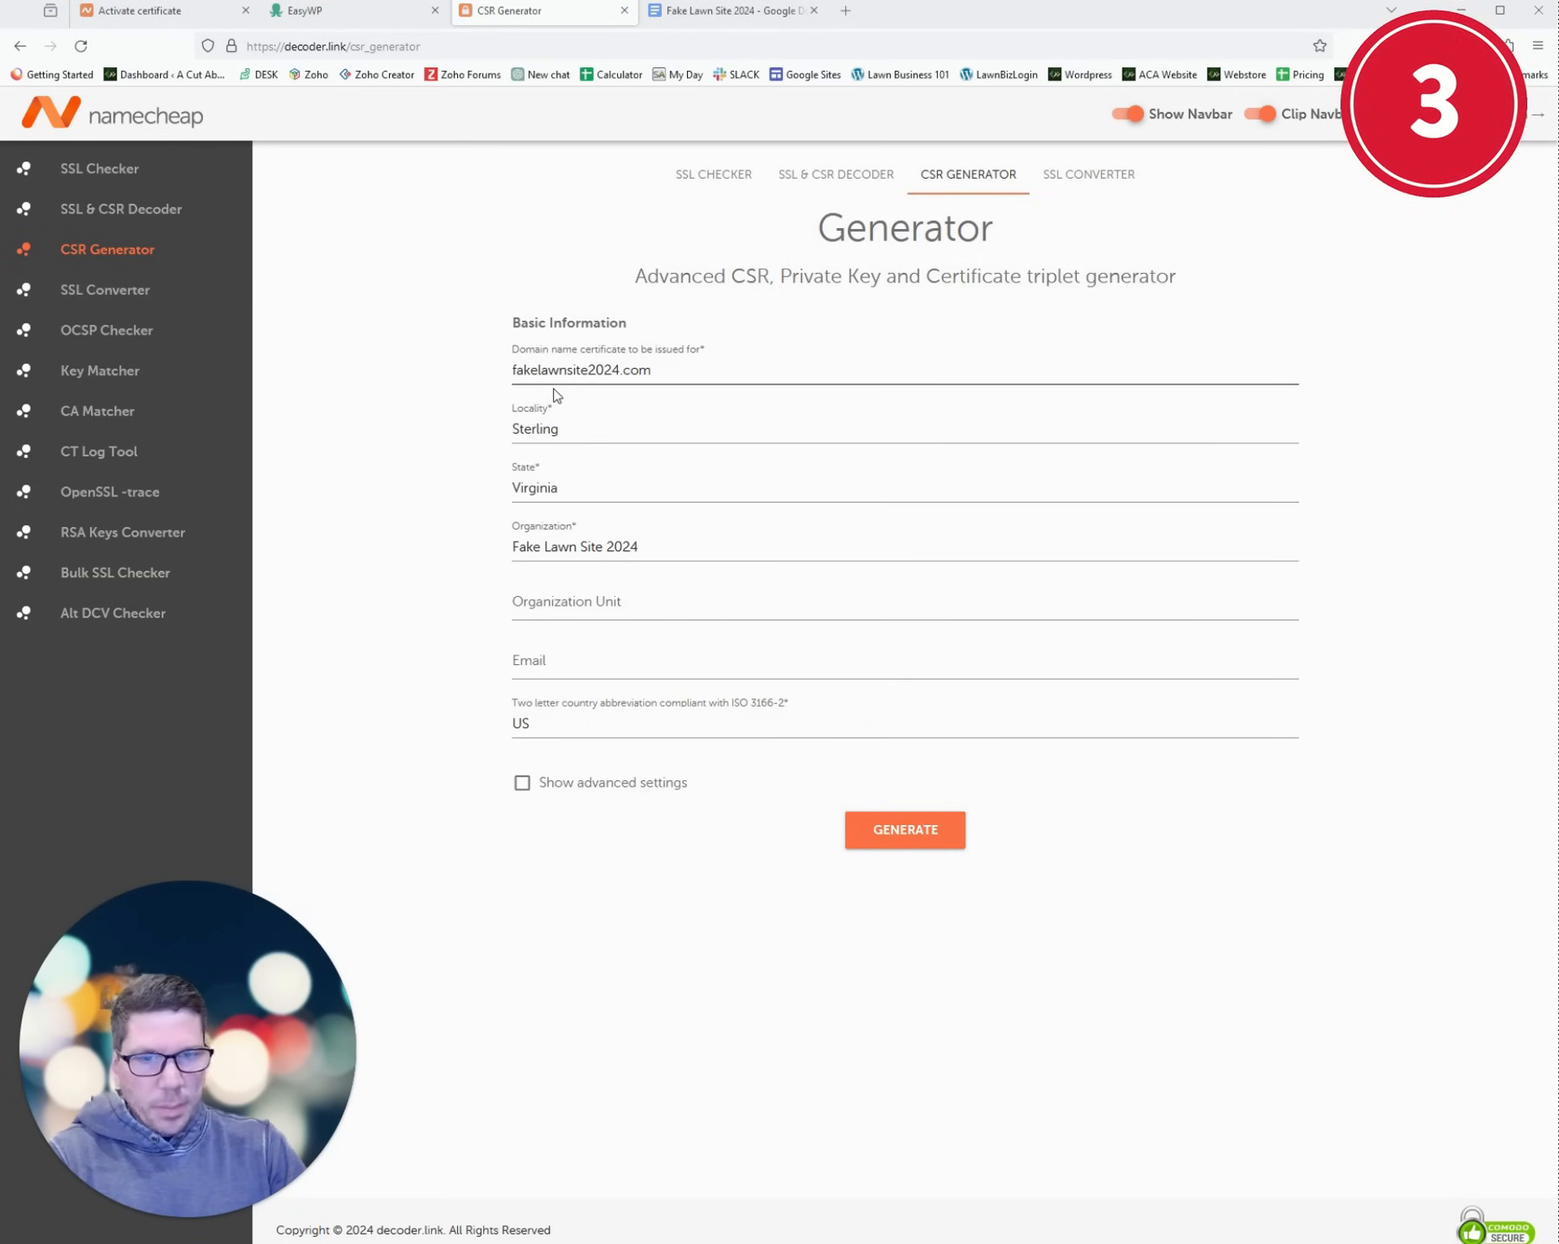
left_click(916, 833)
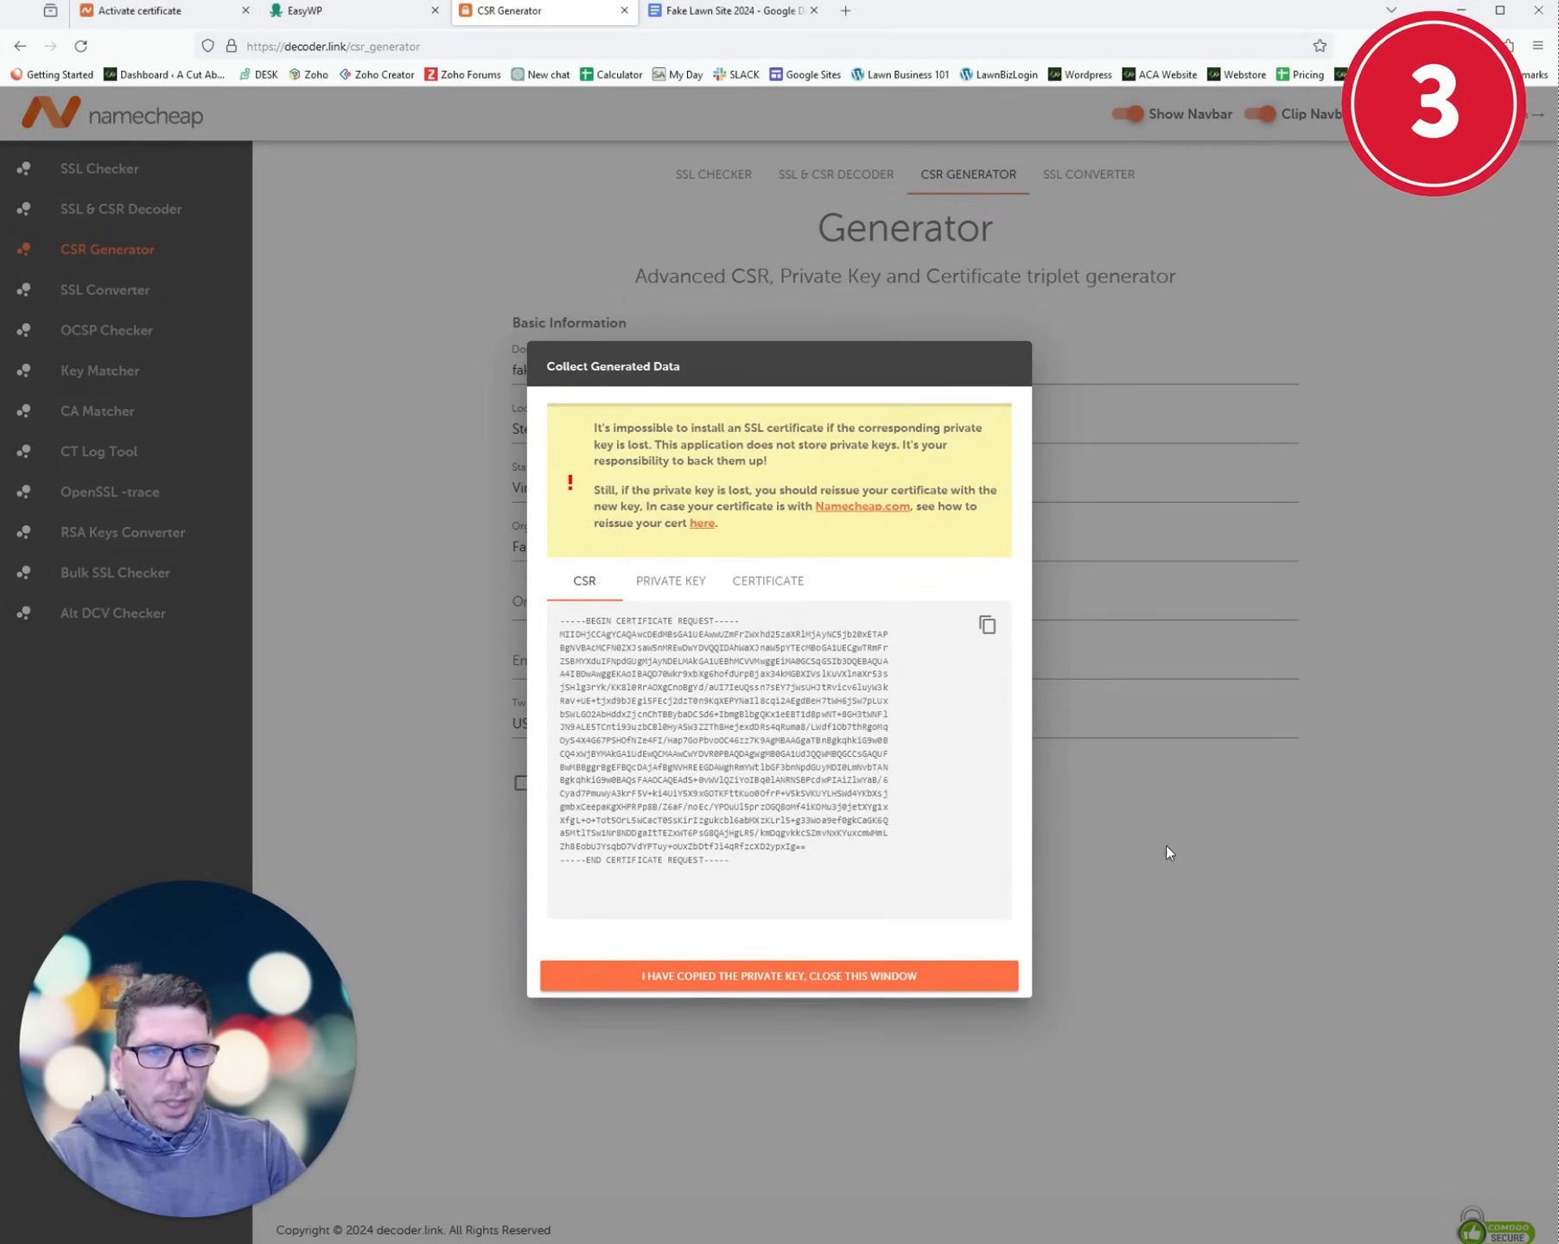
left_click(683, 583)
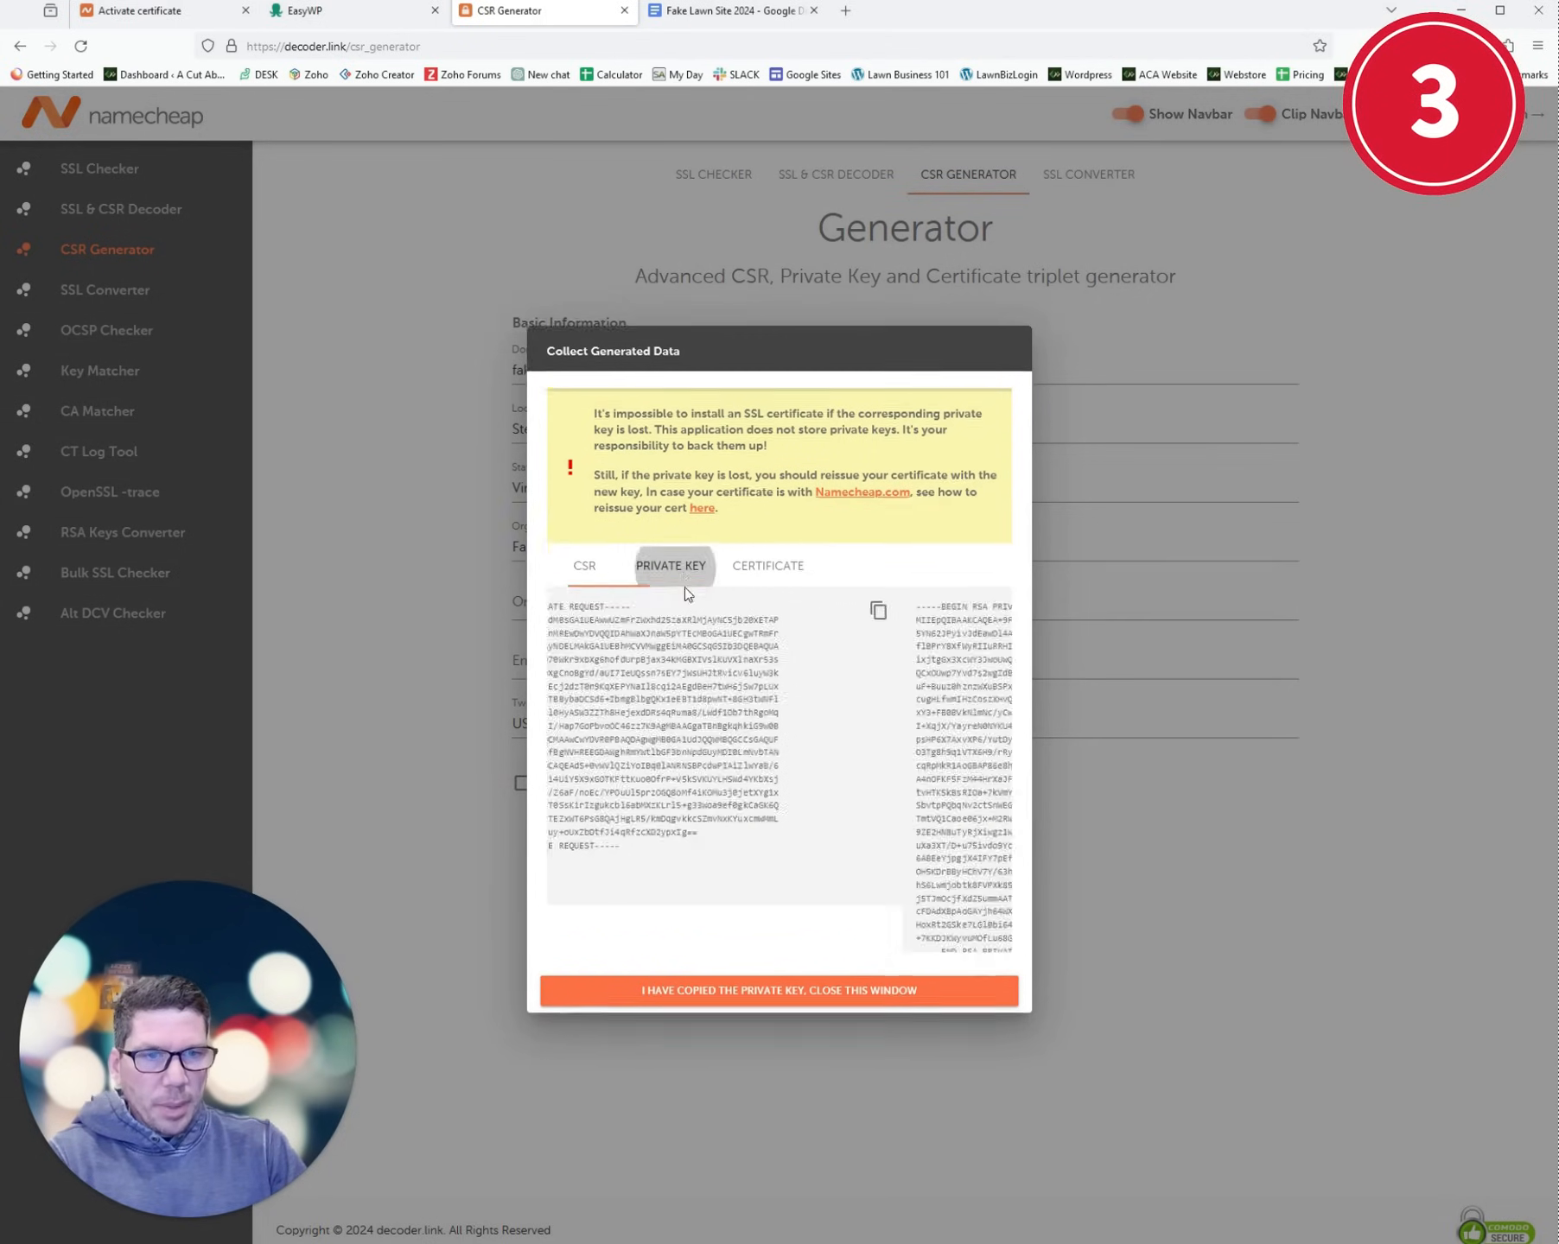
left_click(765, 548)
left_click(584, 551)
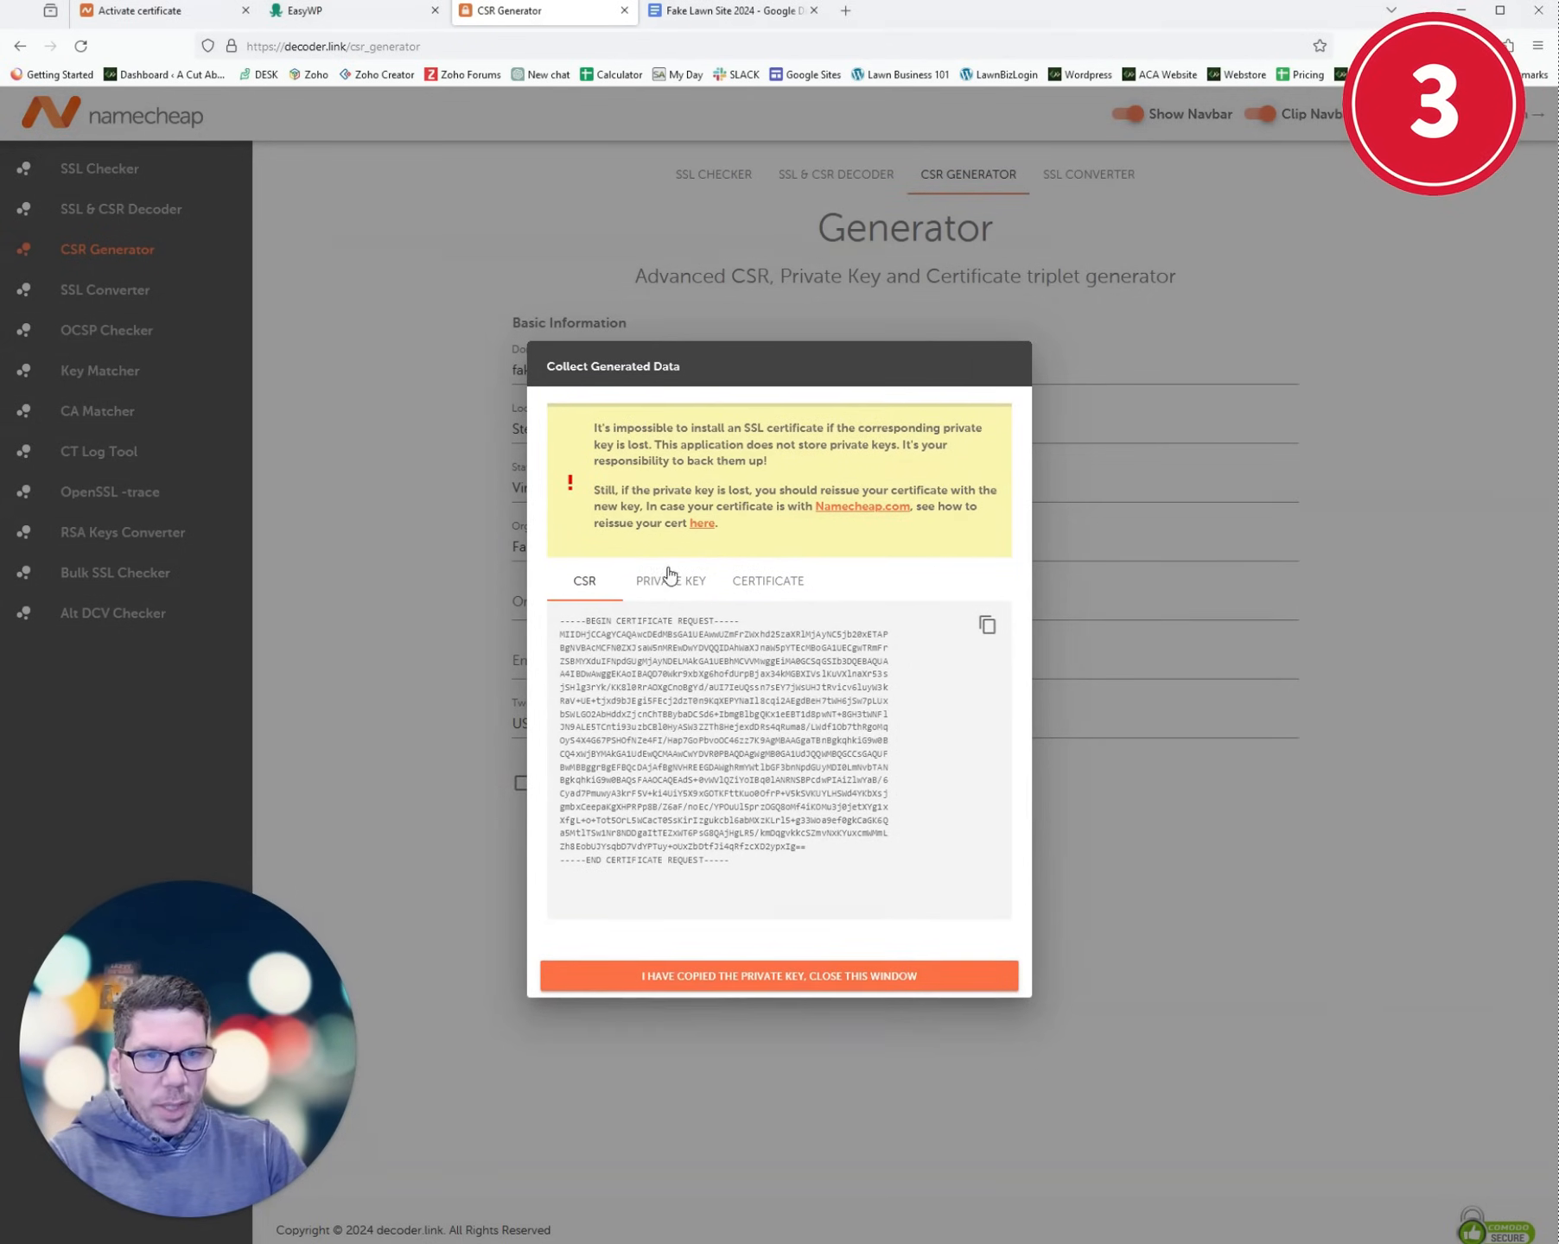
- Close the generated data window and select the saved CSR block in the Fake Lawn Site 2024 document
left_click(723, 12)
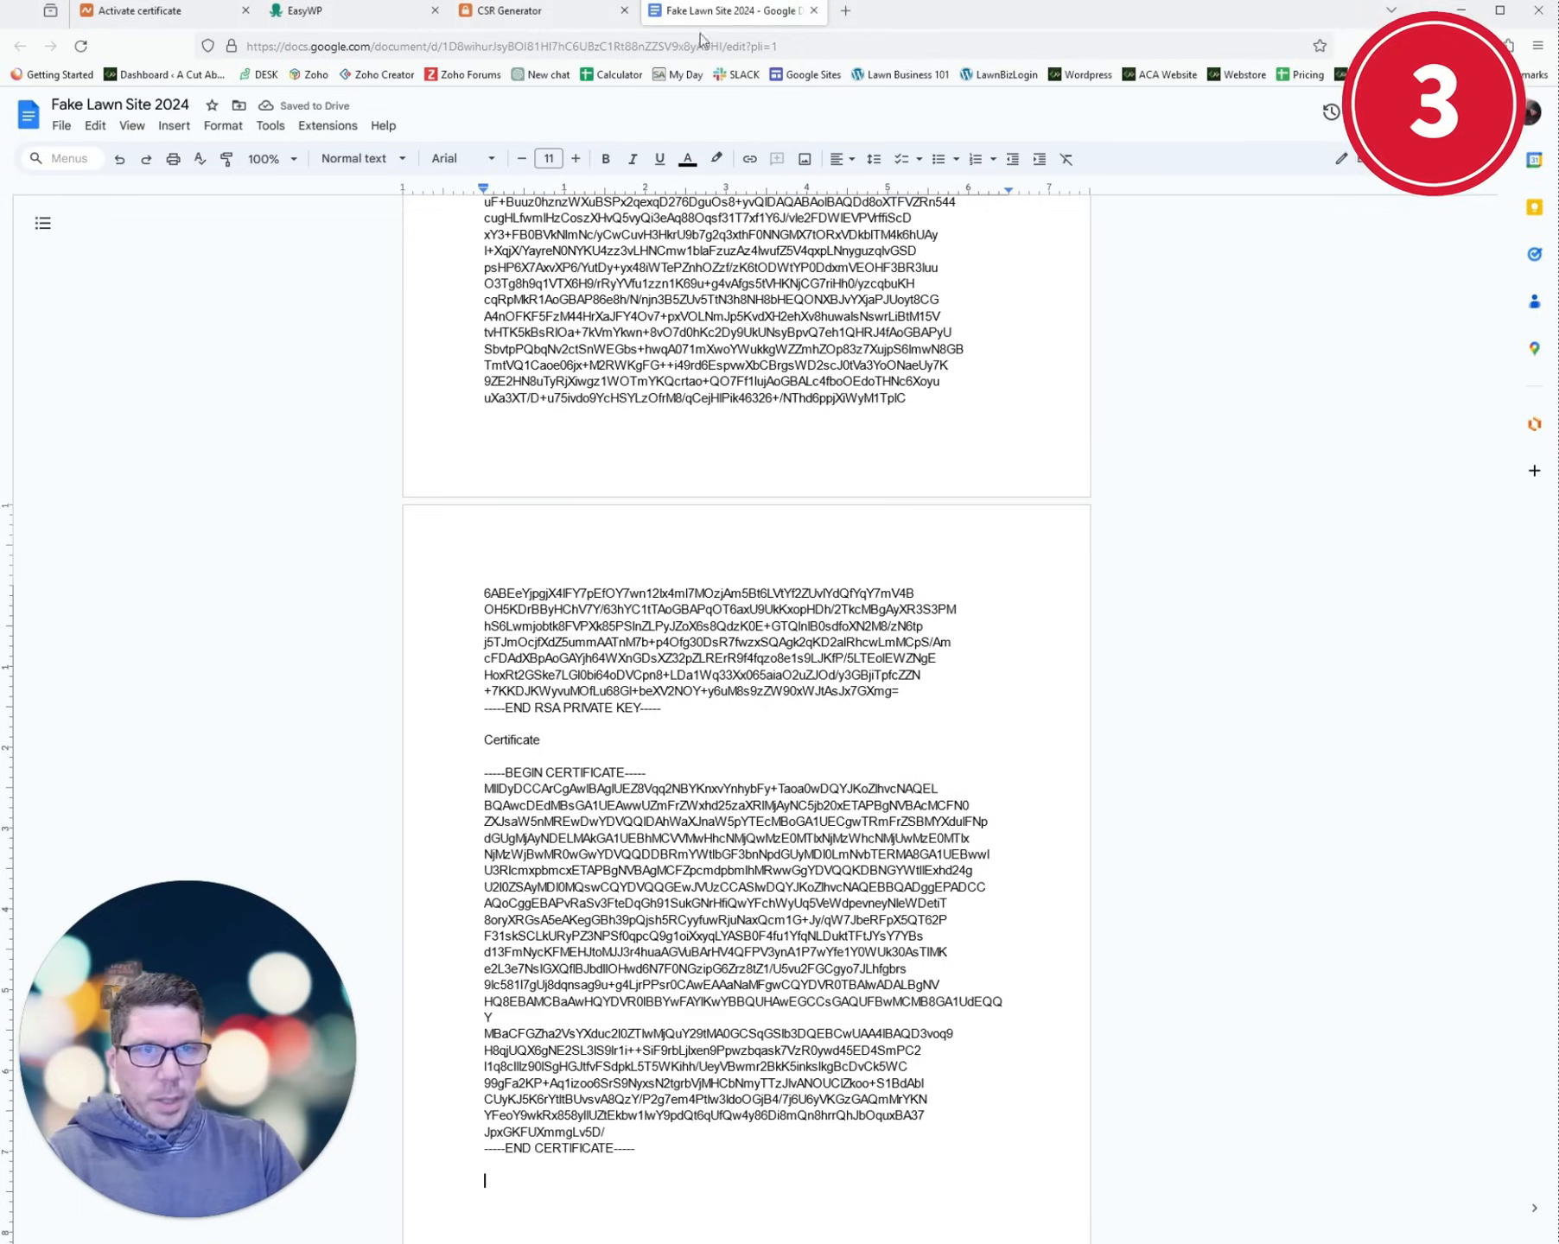
scroll(691, 369, "up", 15)
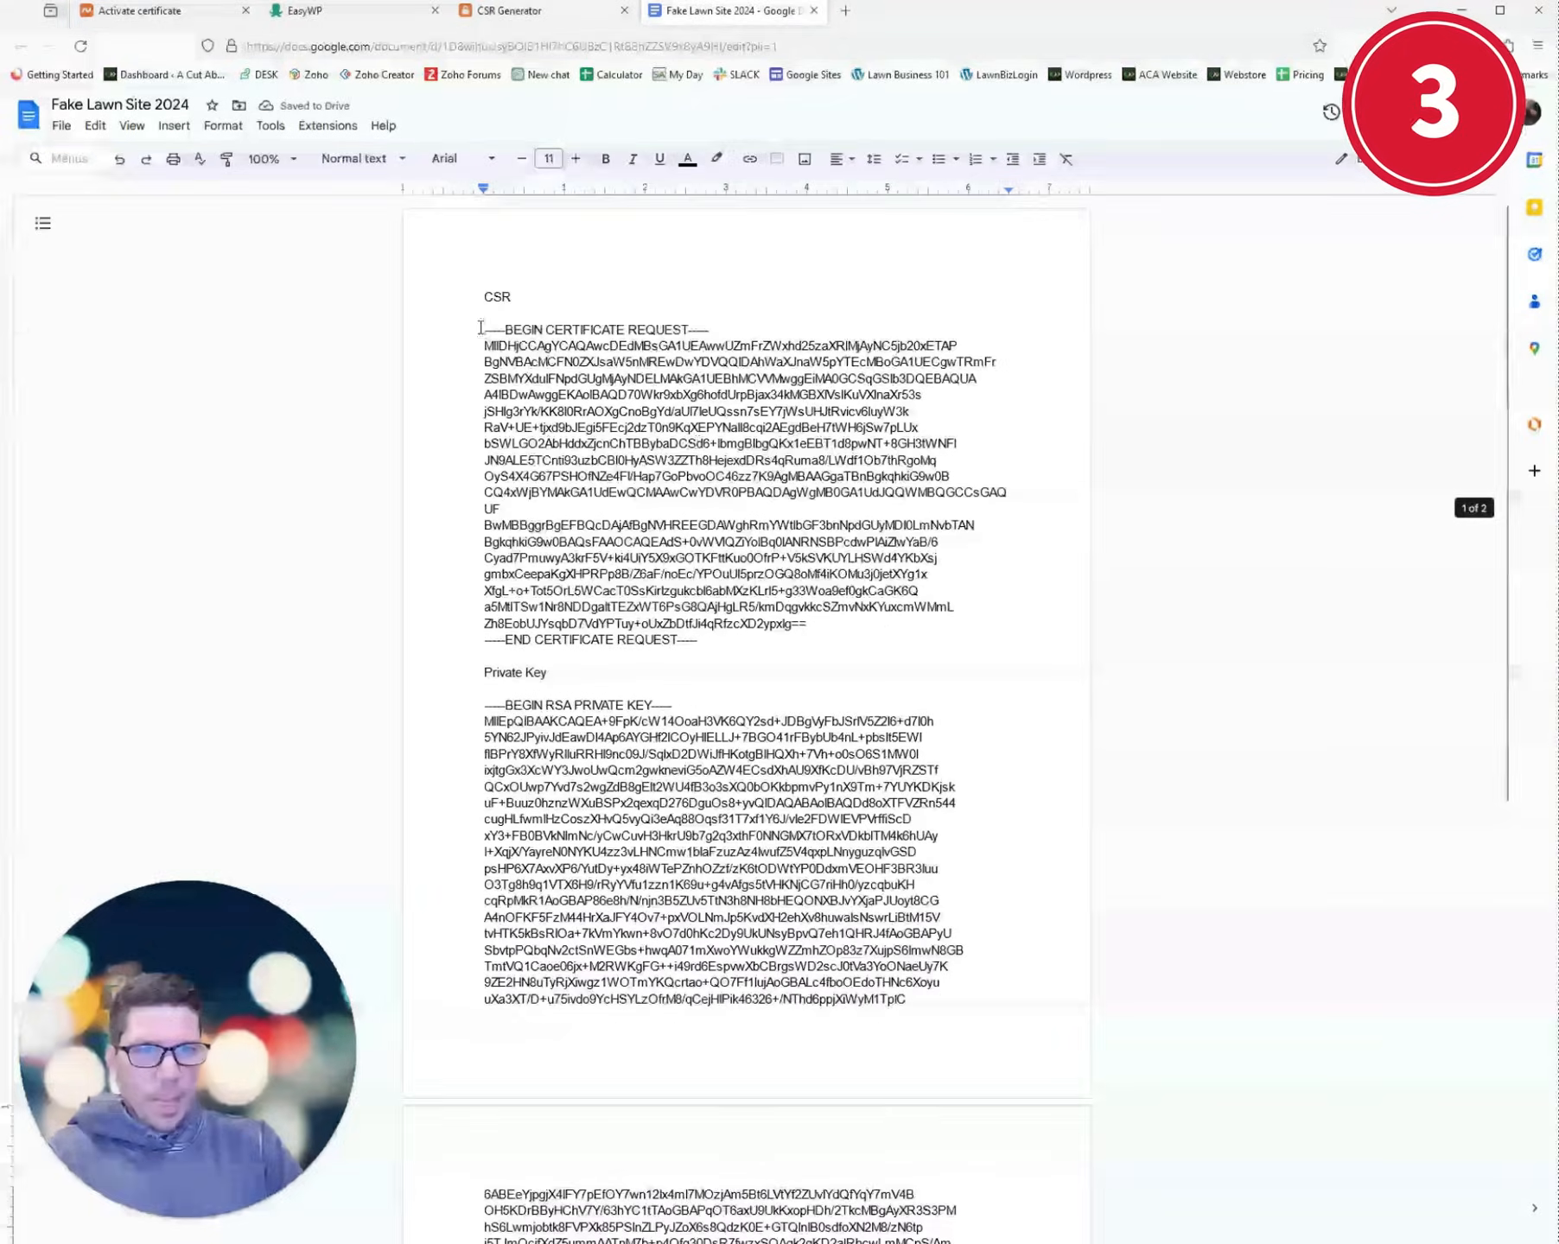
left_click(565, 16)
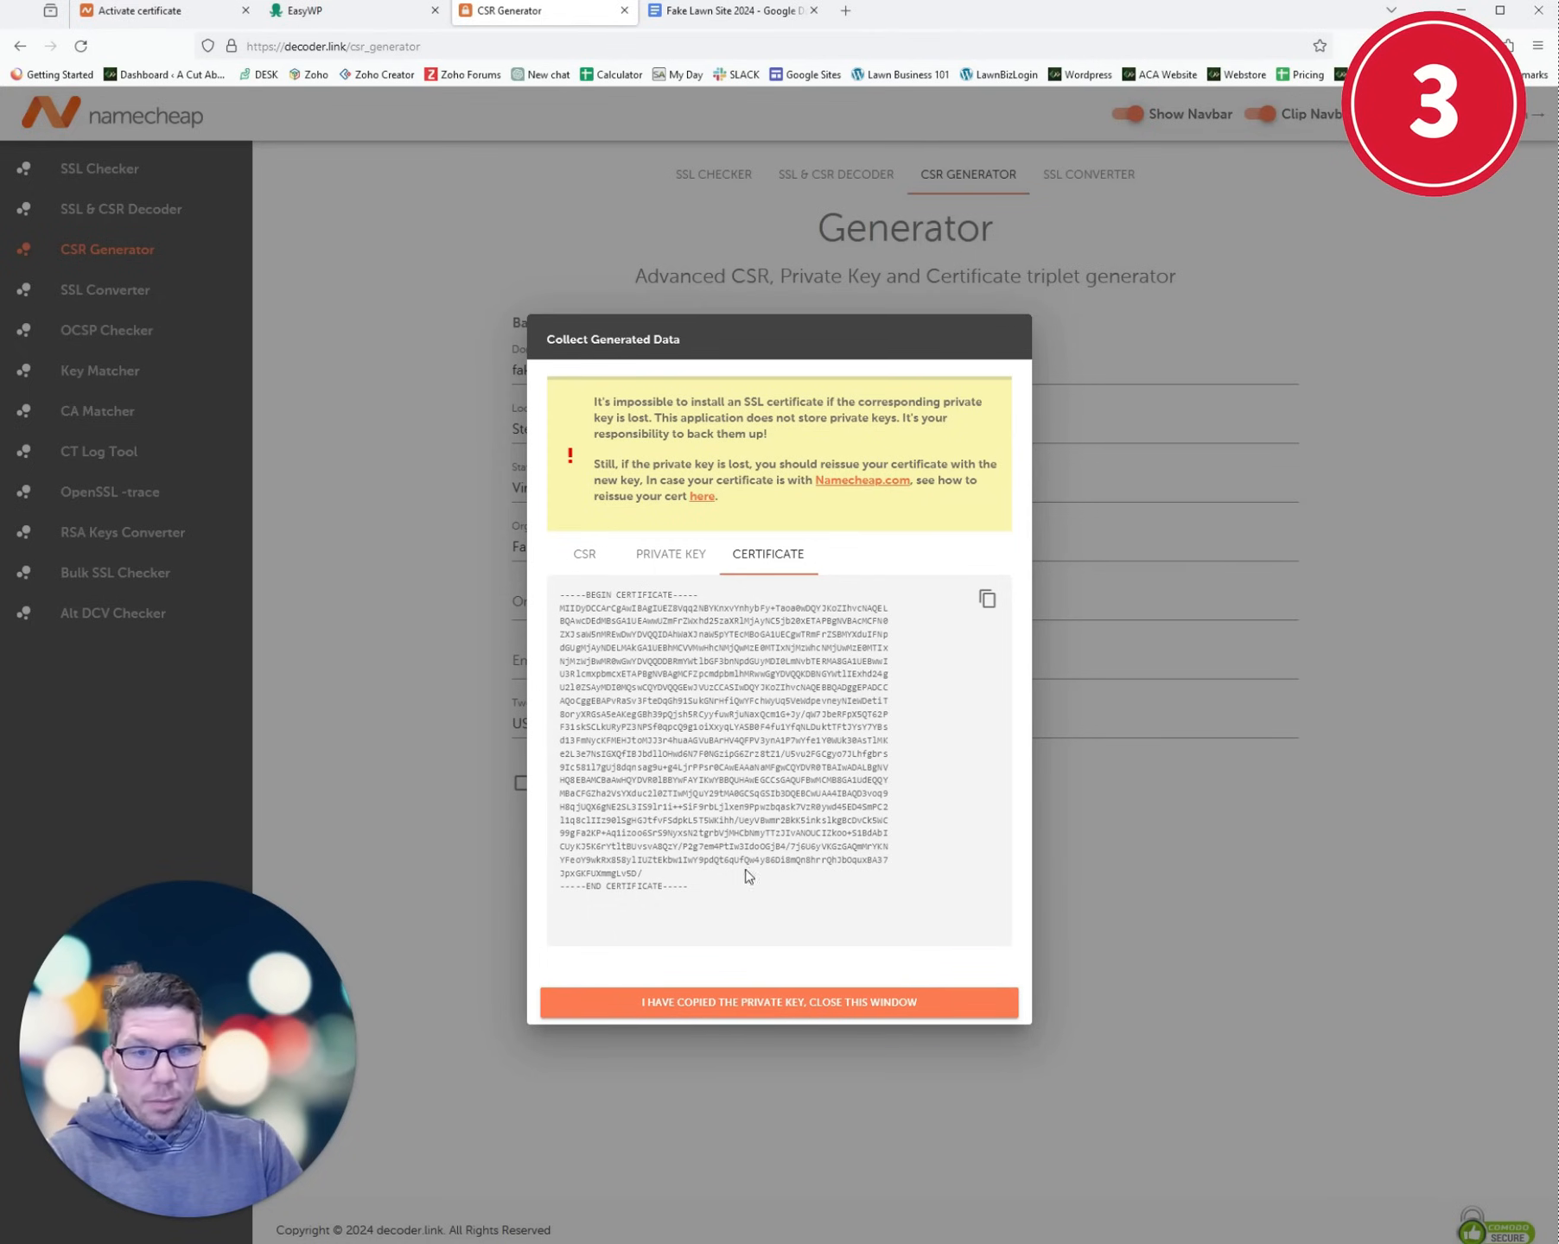
left_click(607, 570)
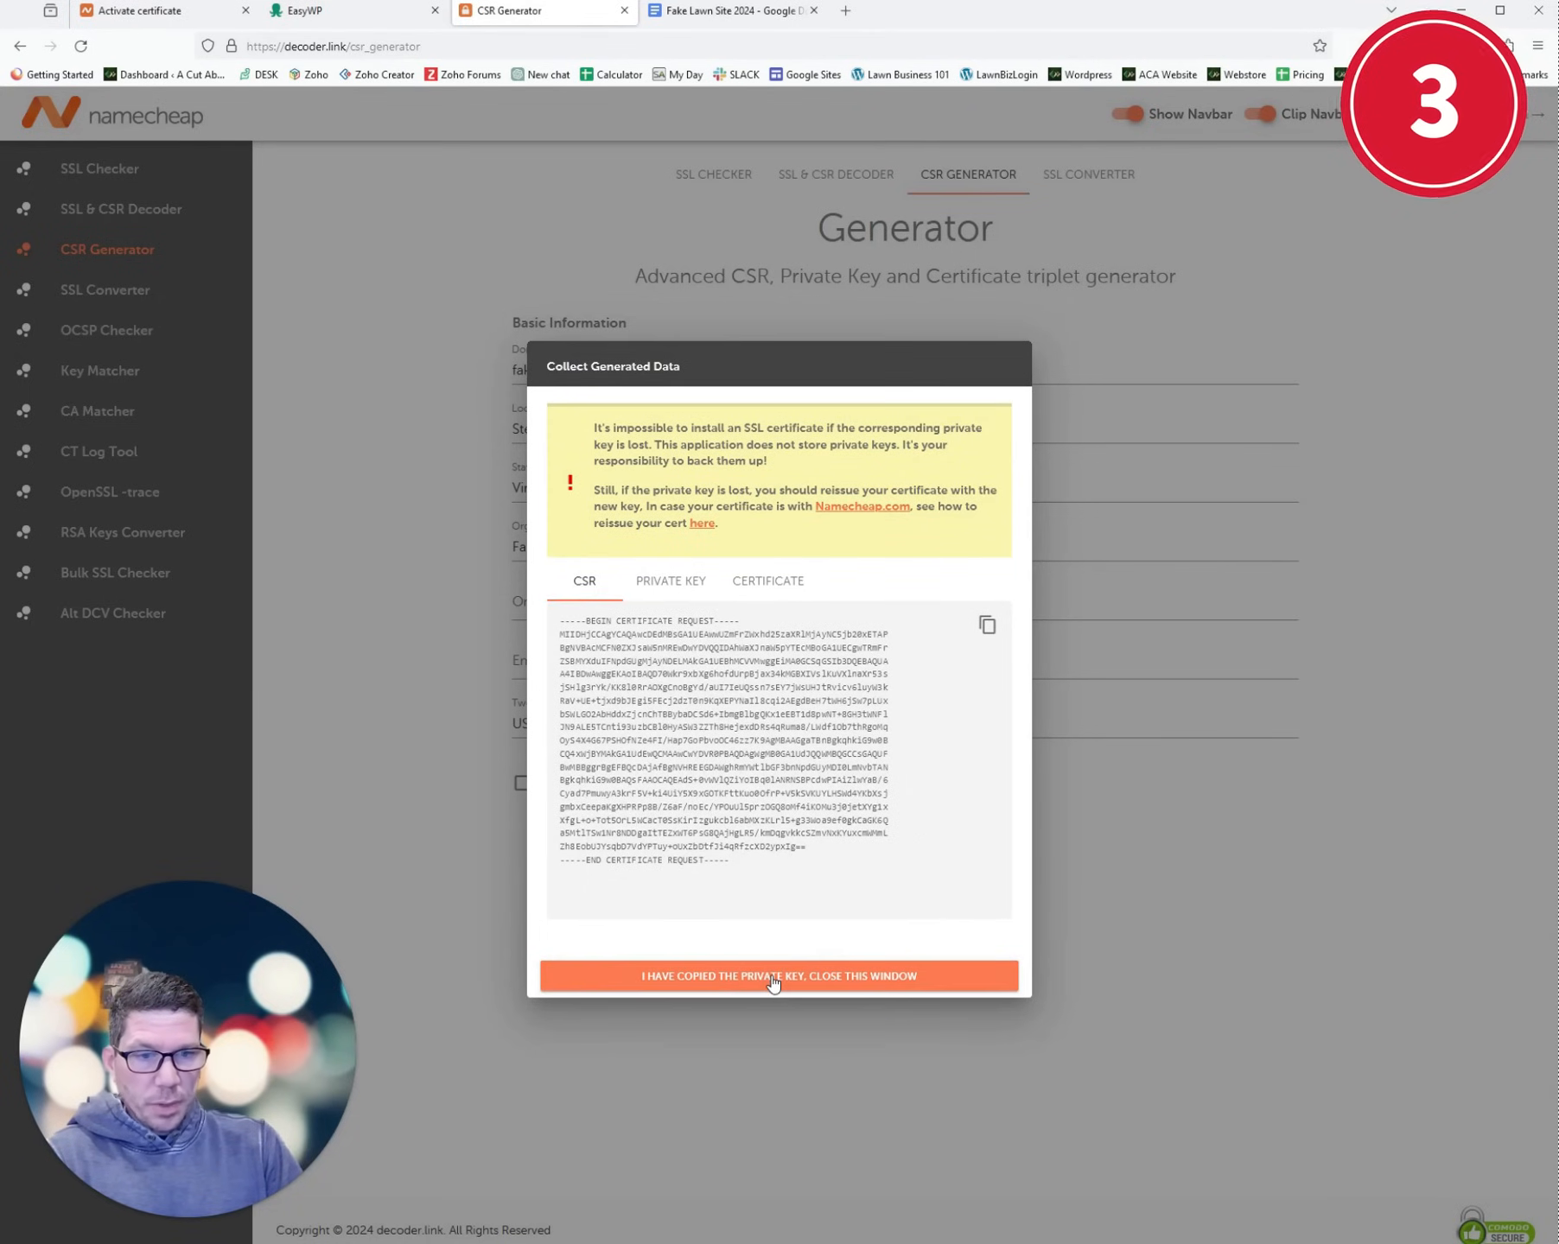
left_click(772, 977)
left_click(138, 11)
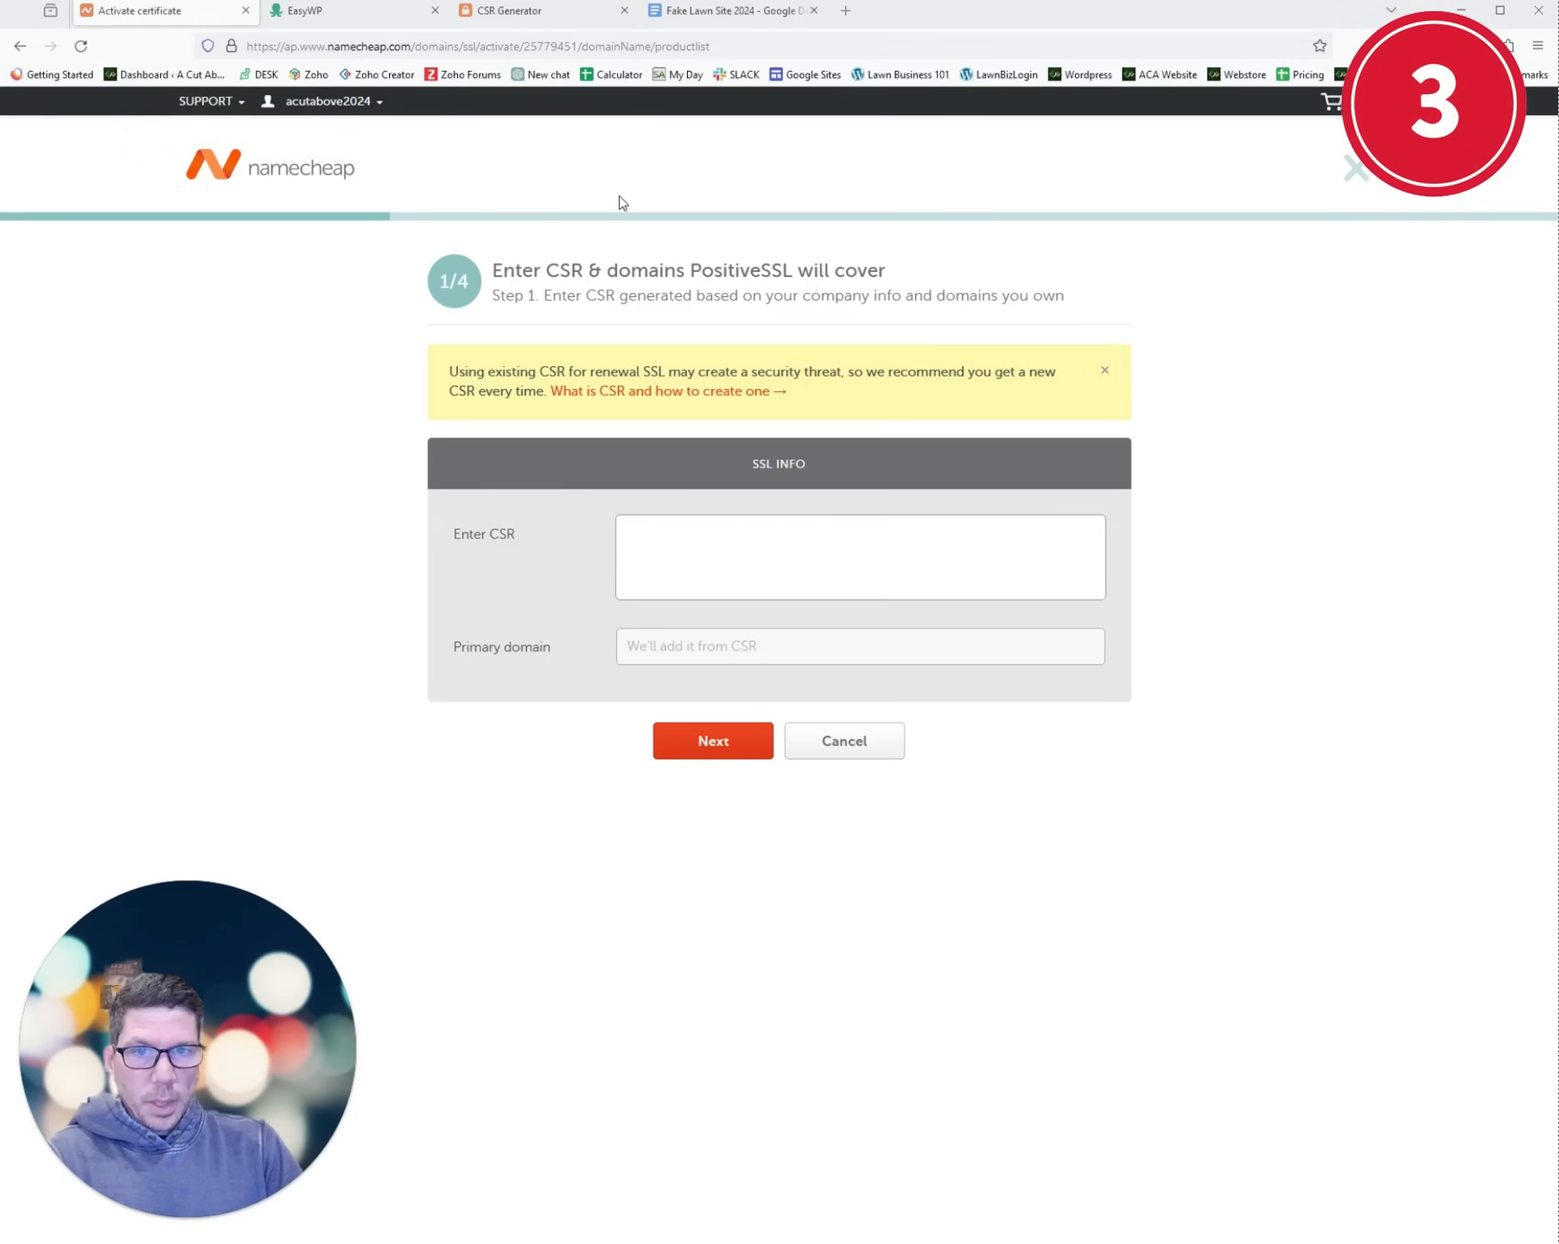
left_click(716, 12)
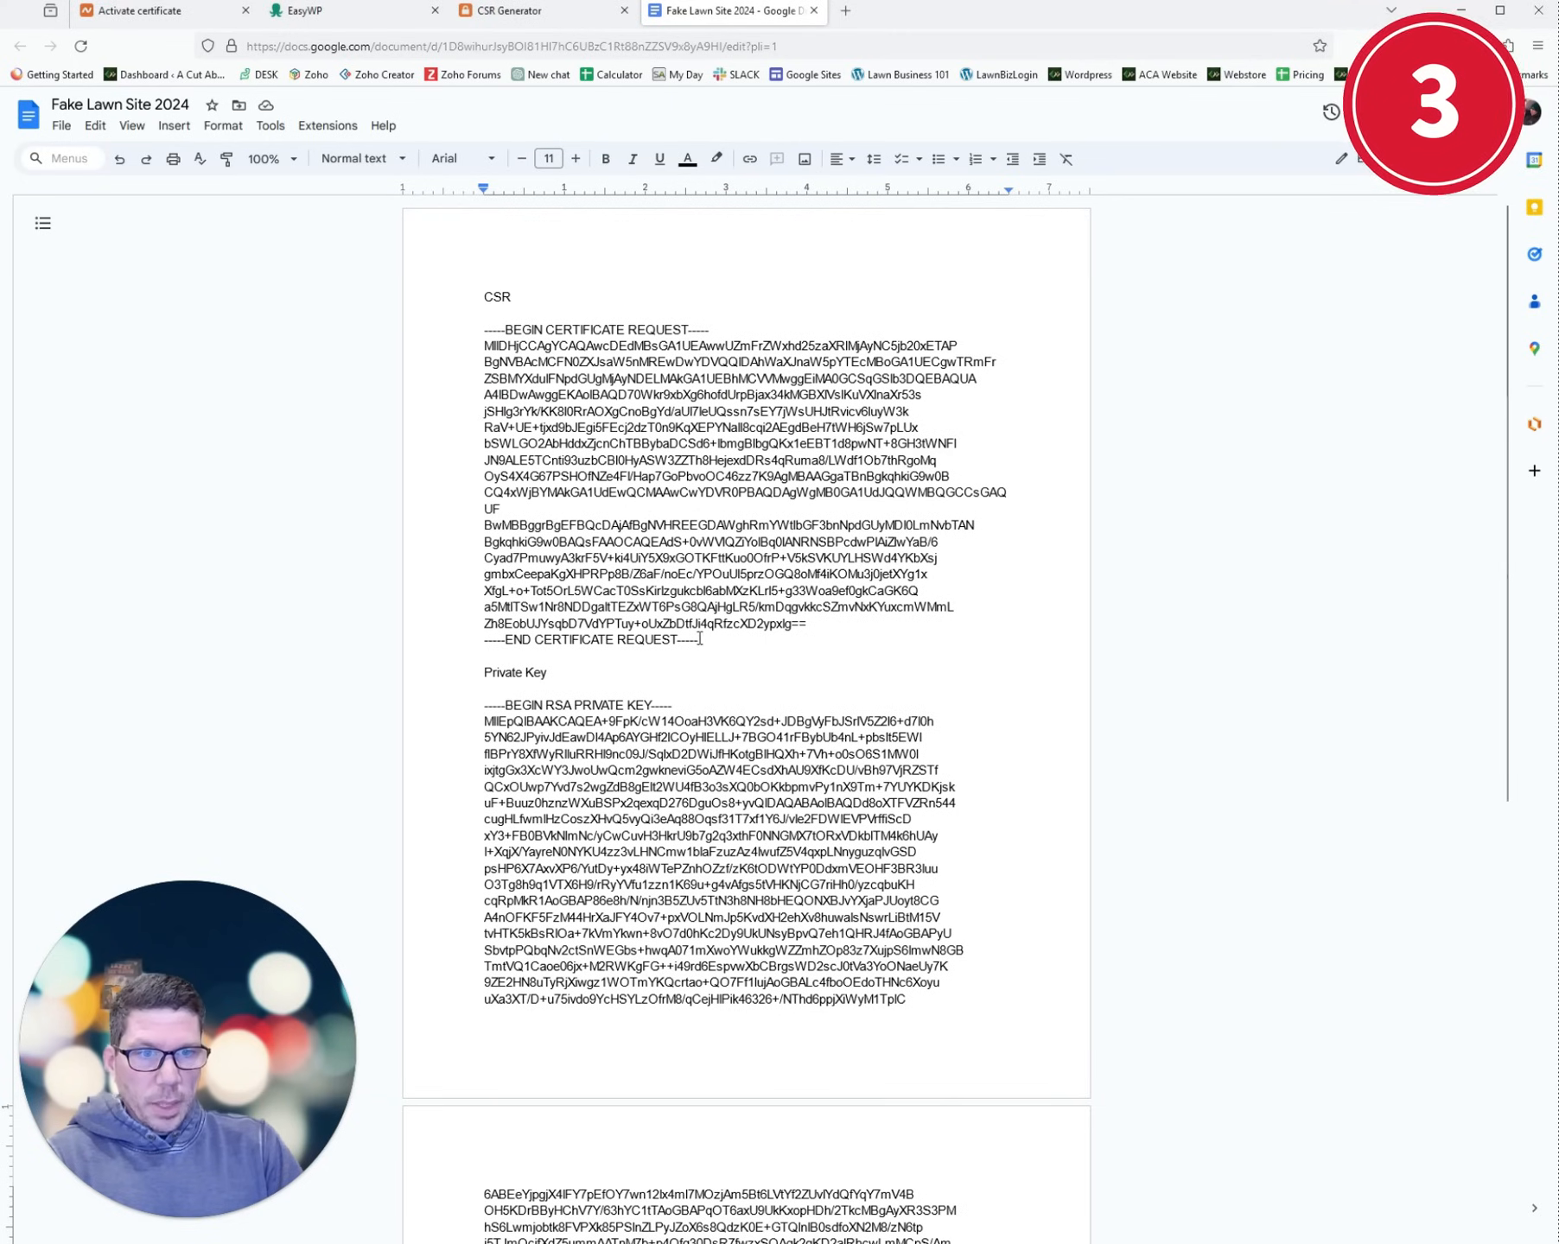
left_click_drag(700, 639, 481, 337)
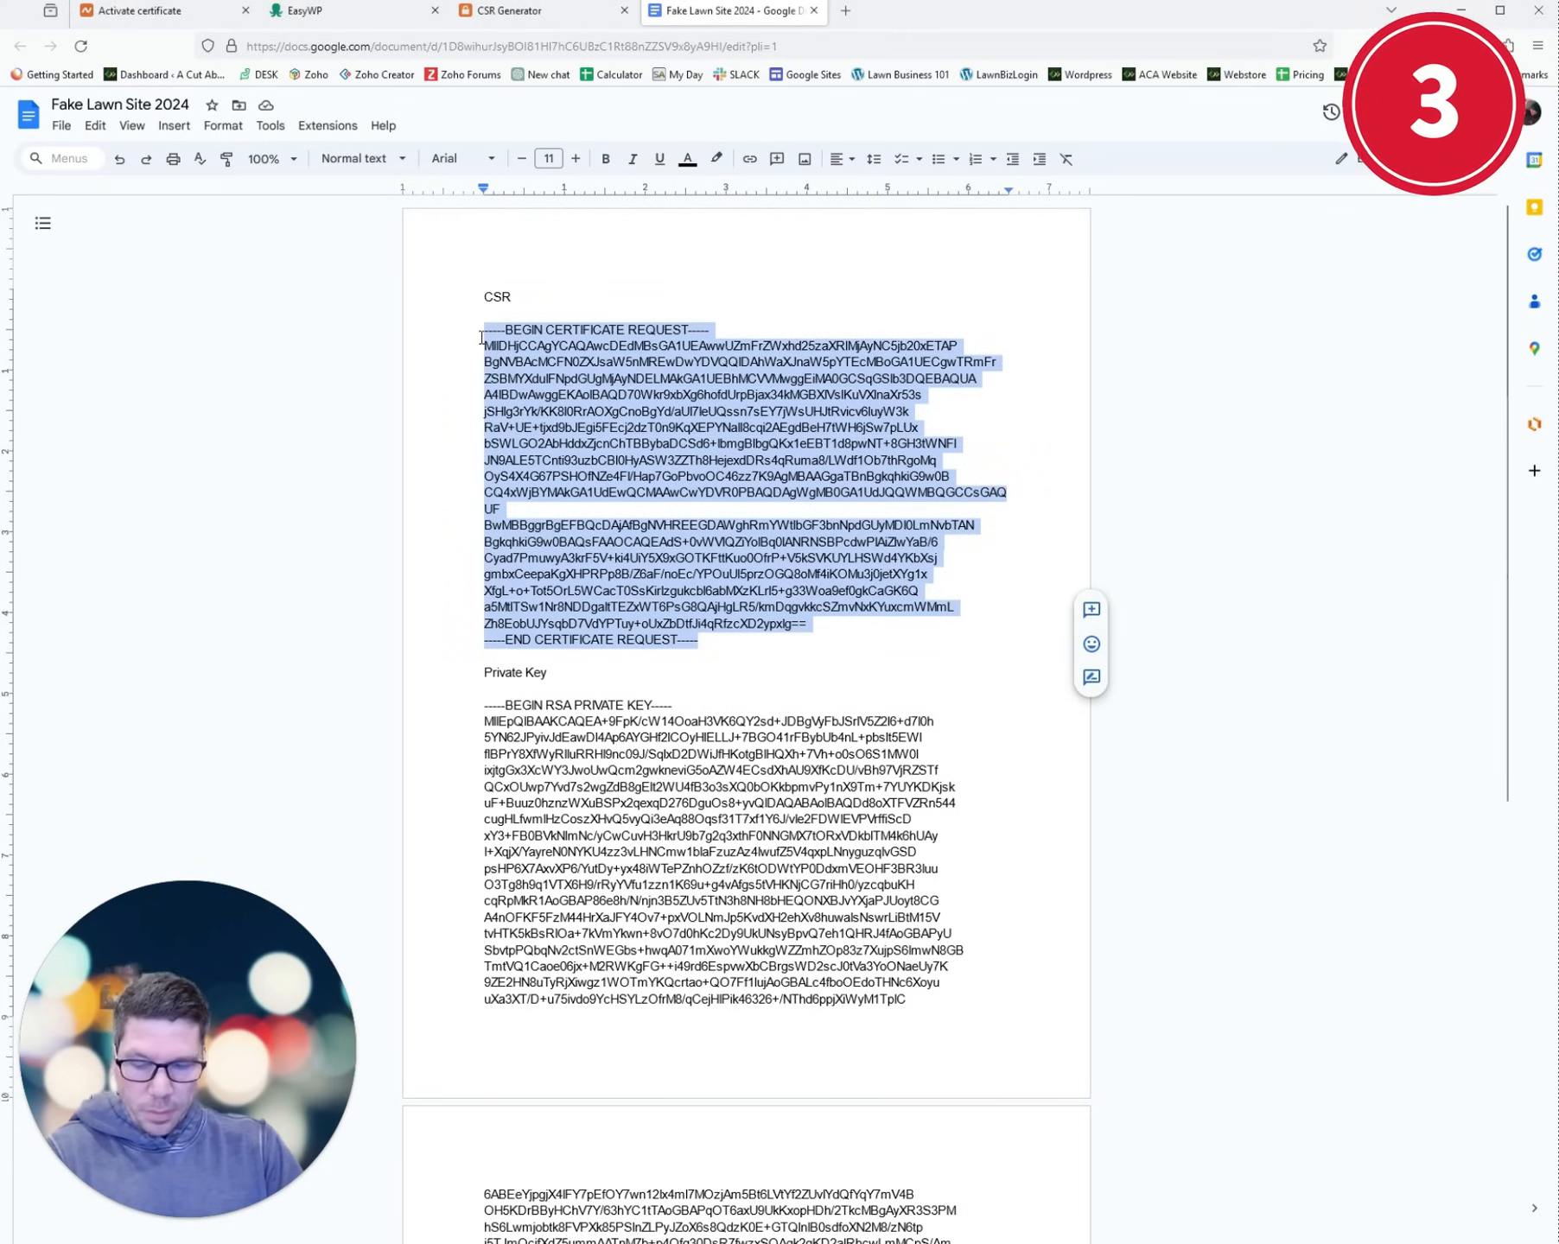
- Paste the CSR into the Enter CSR field of the activation form and continue
left_click(509, 11)
left_click(138, 11)
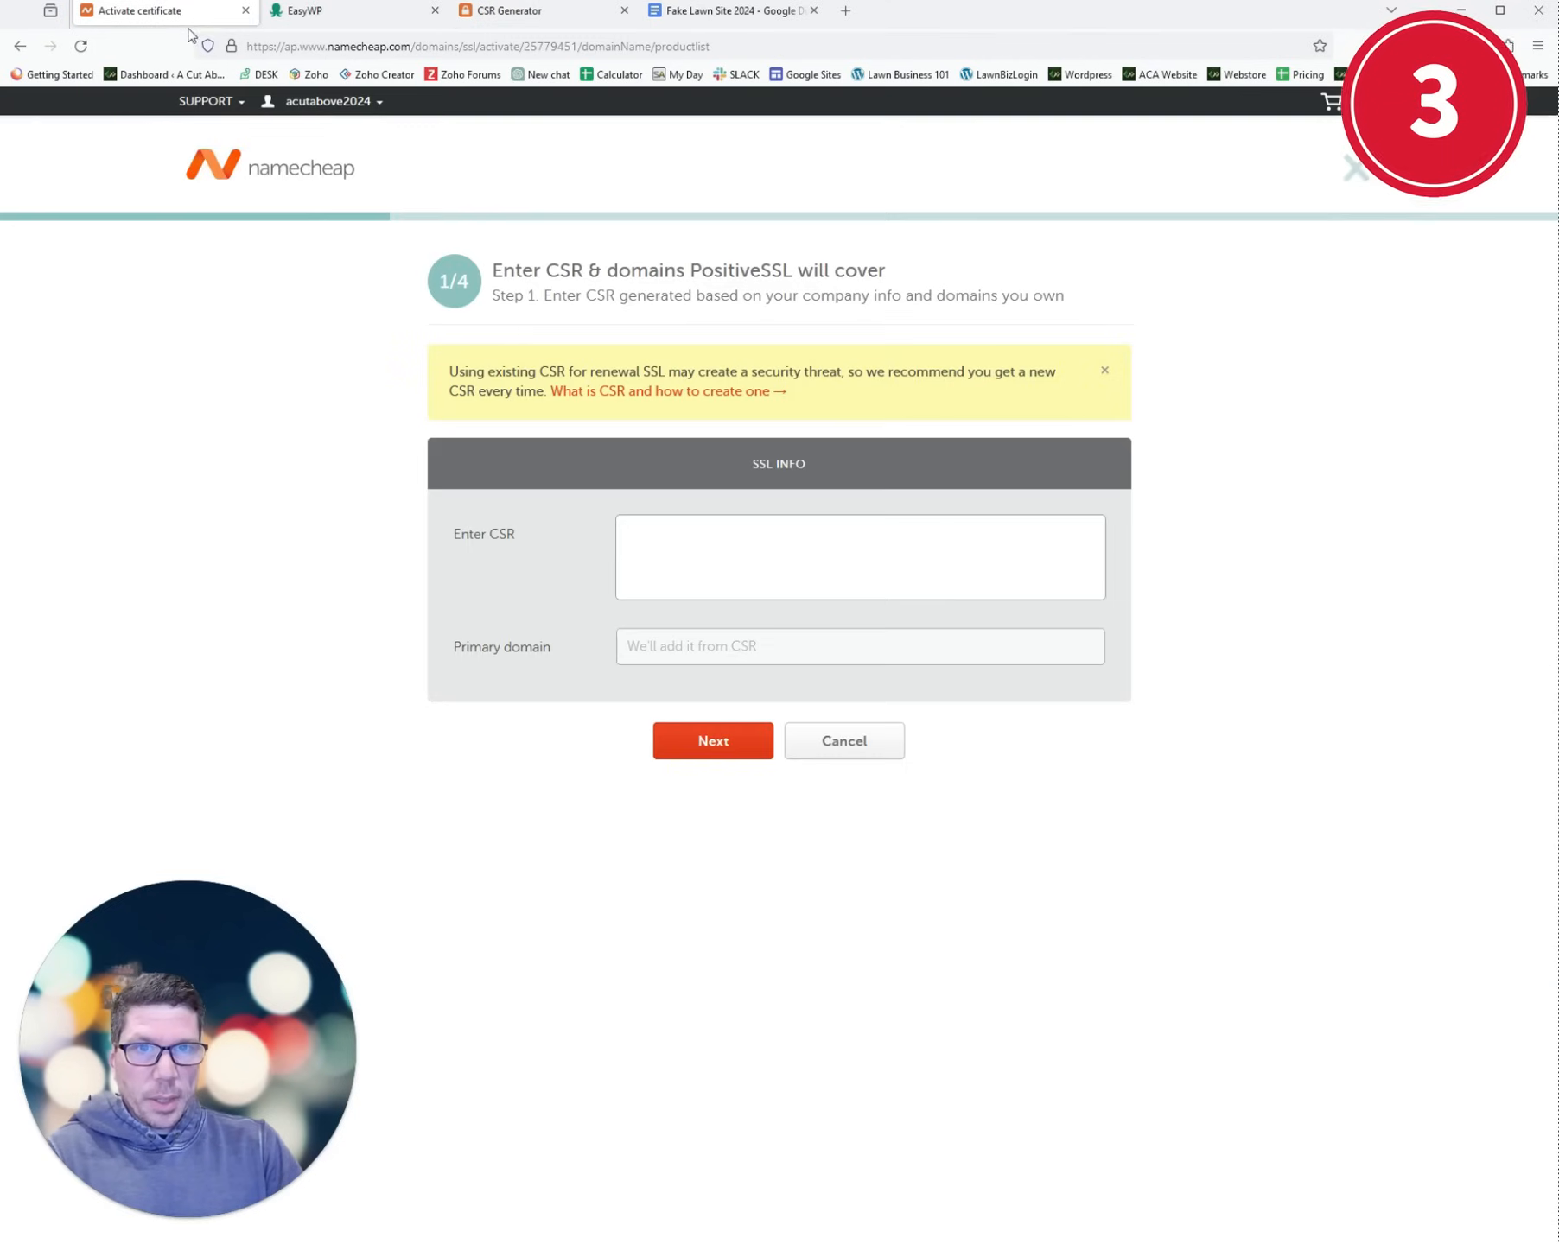
left_click(742, 542)
key("ctrl+v")
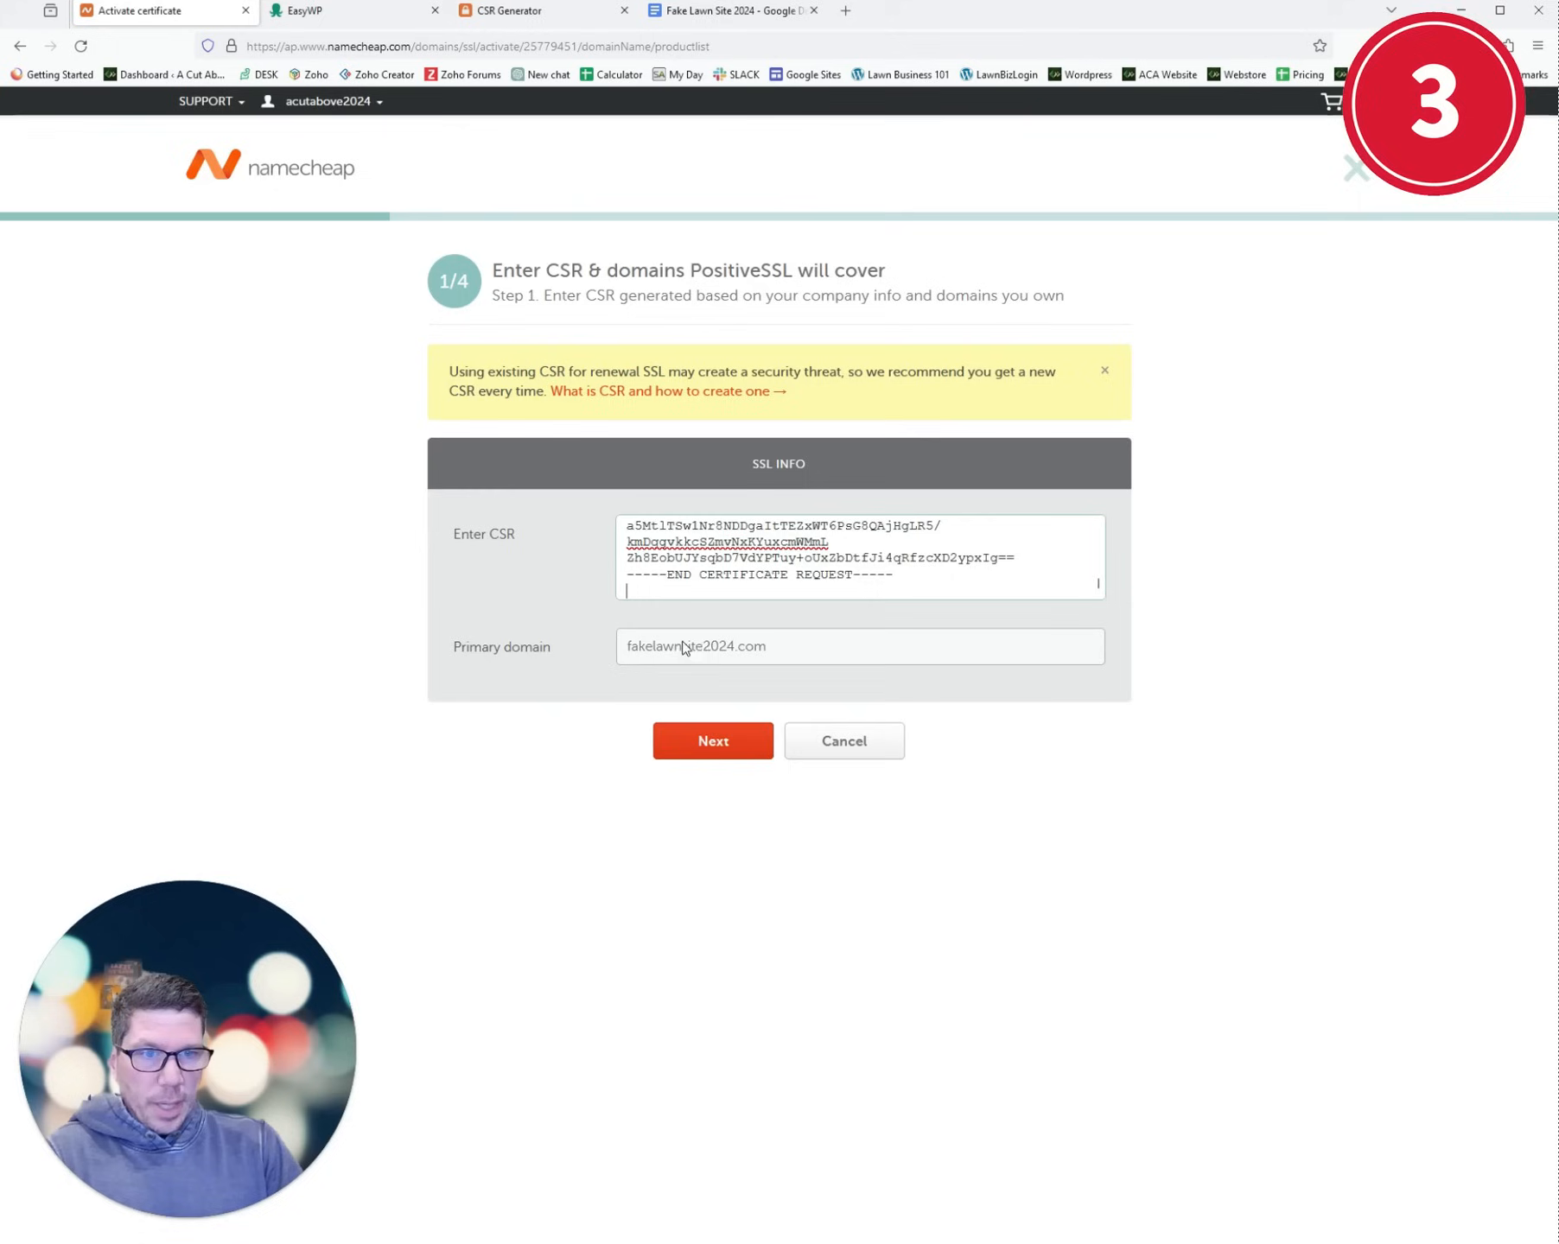
left_click(714, 741)
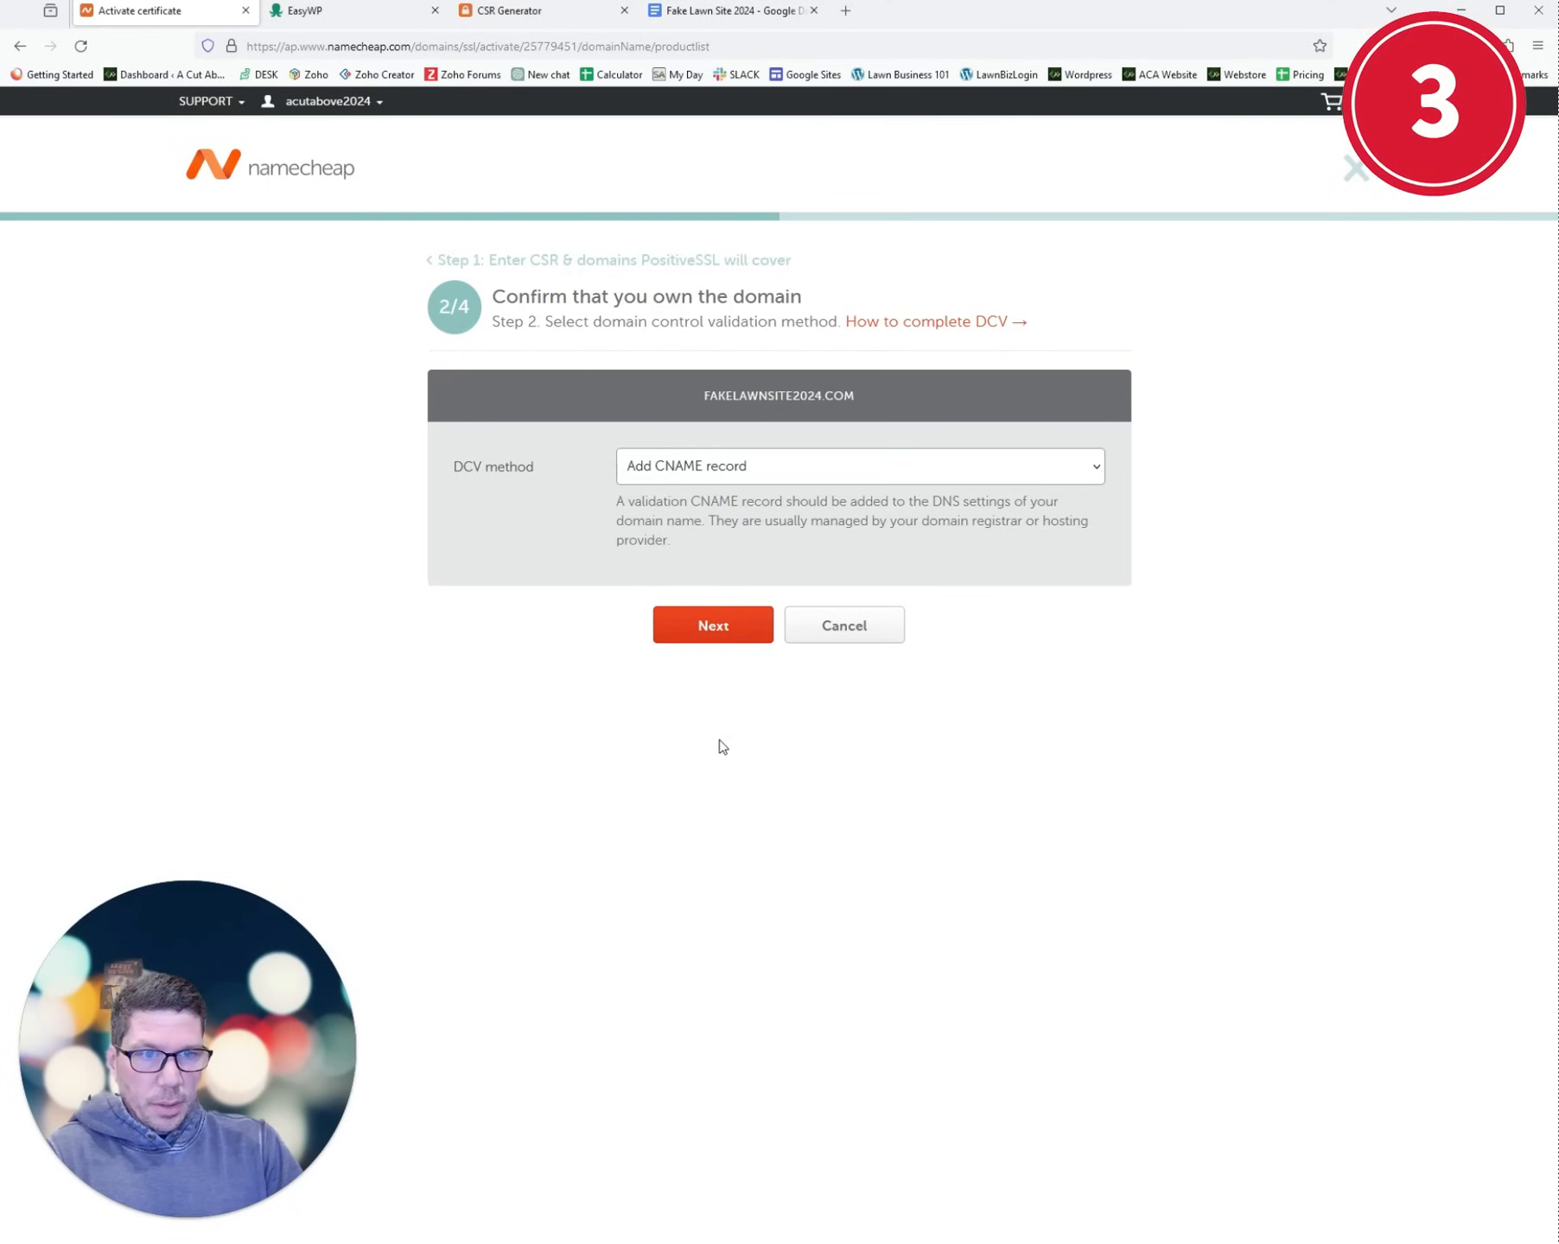
- Keep CNAME domain validation, enter the admin contact email, and move on to review
left_click(714, 639)
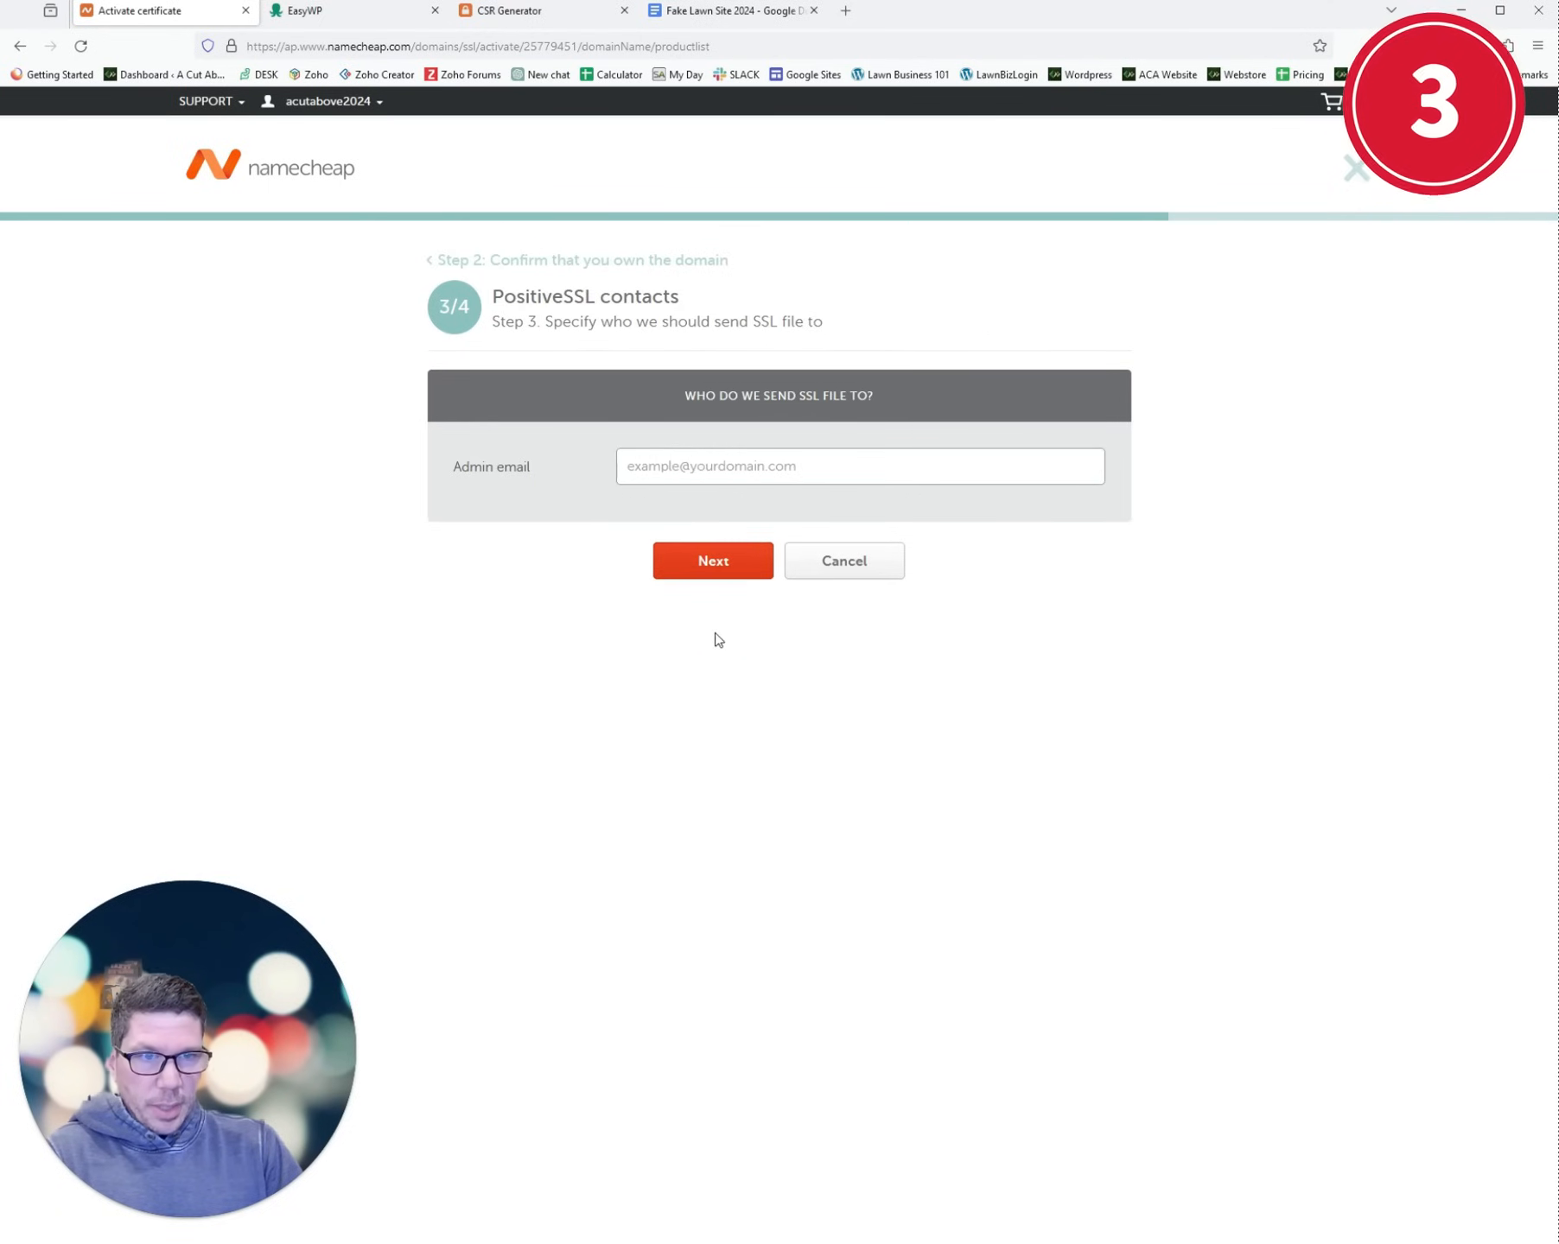
left_click(708, 468)
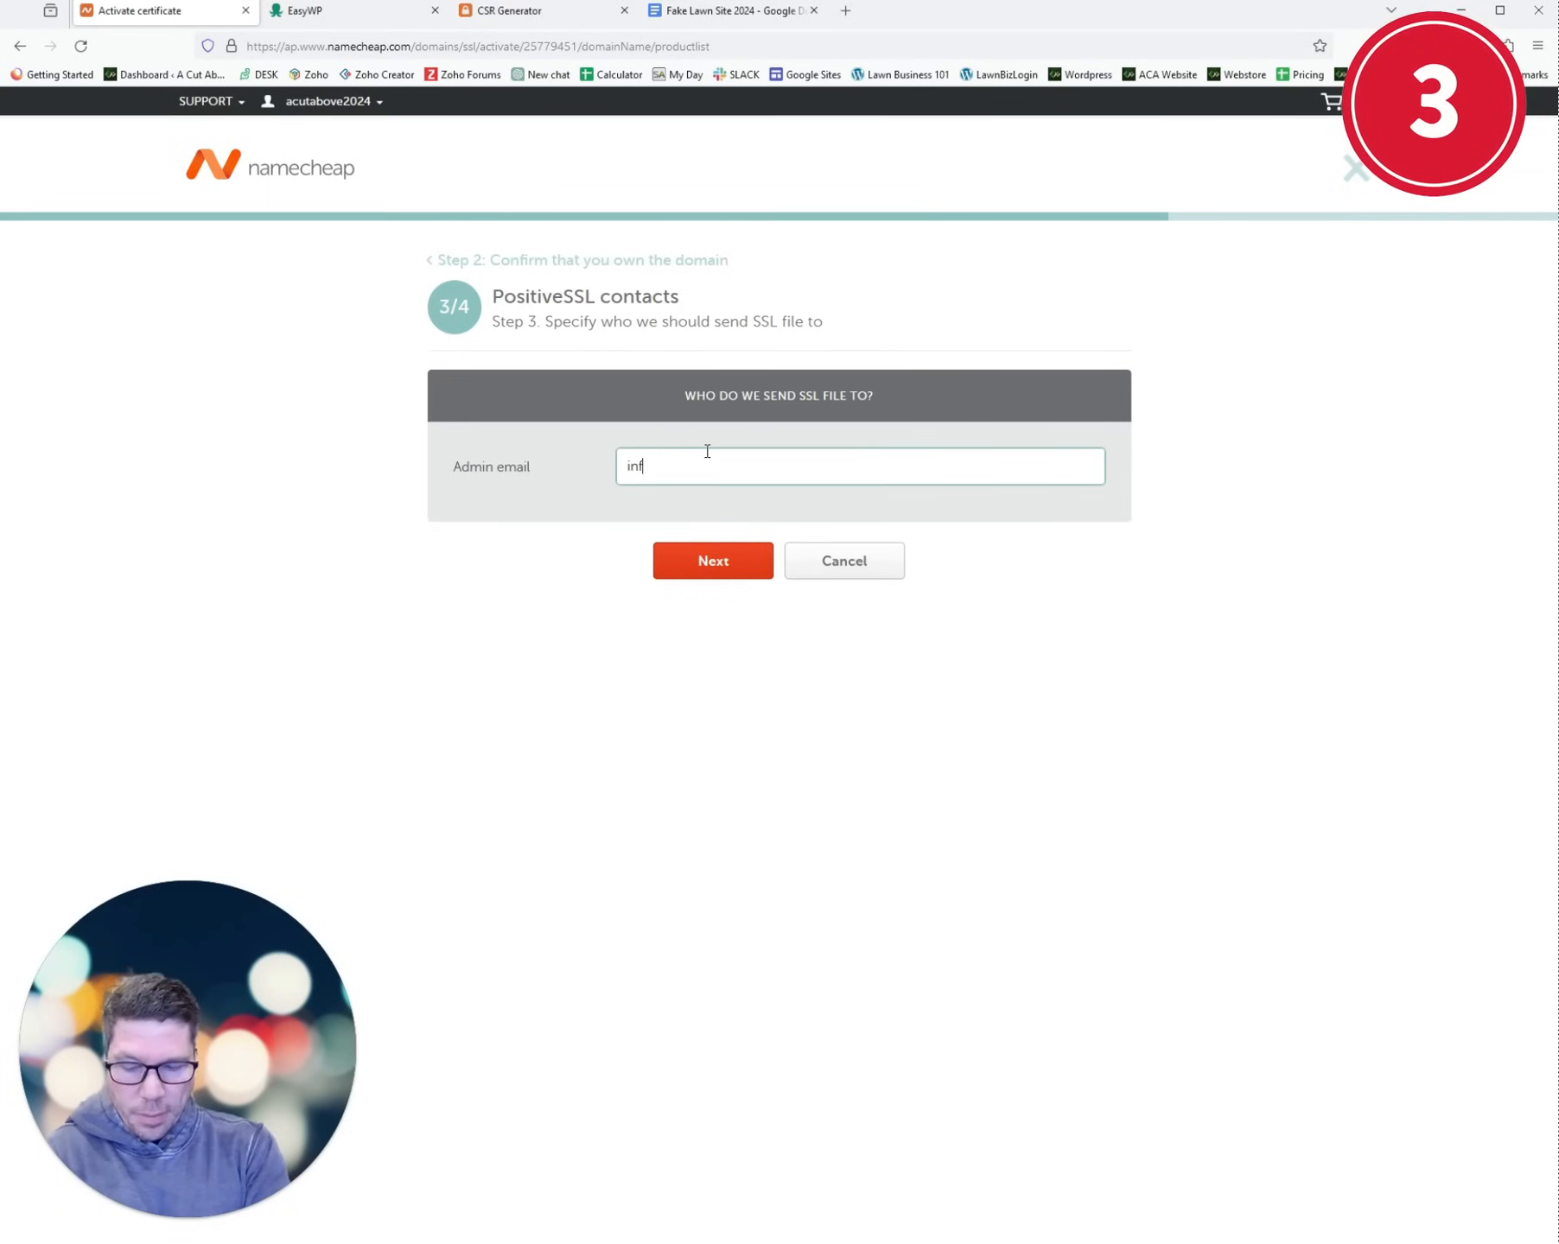
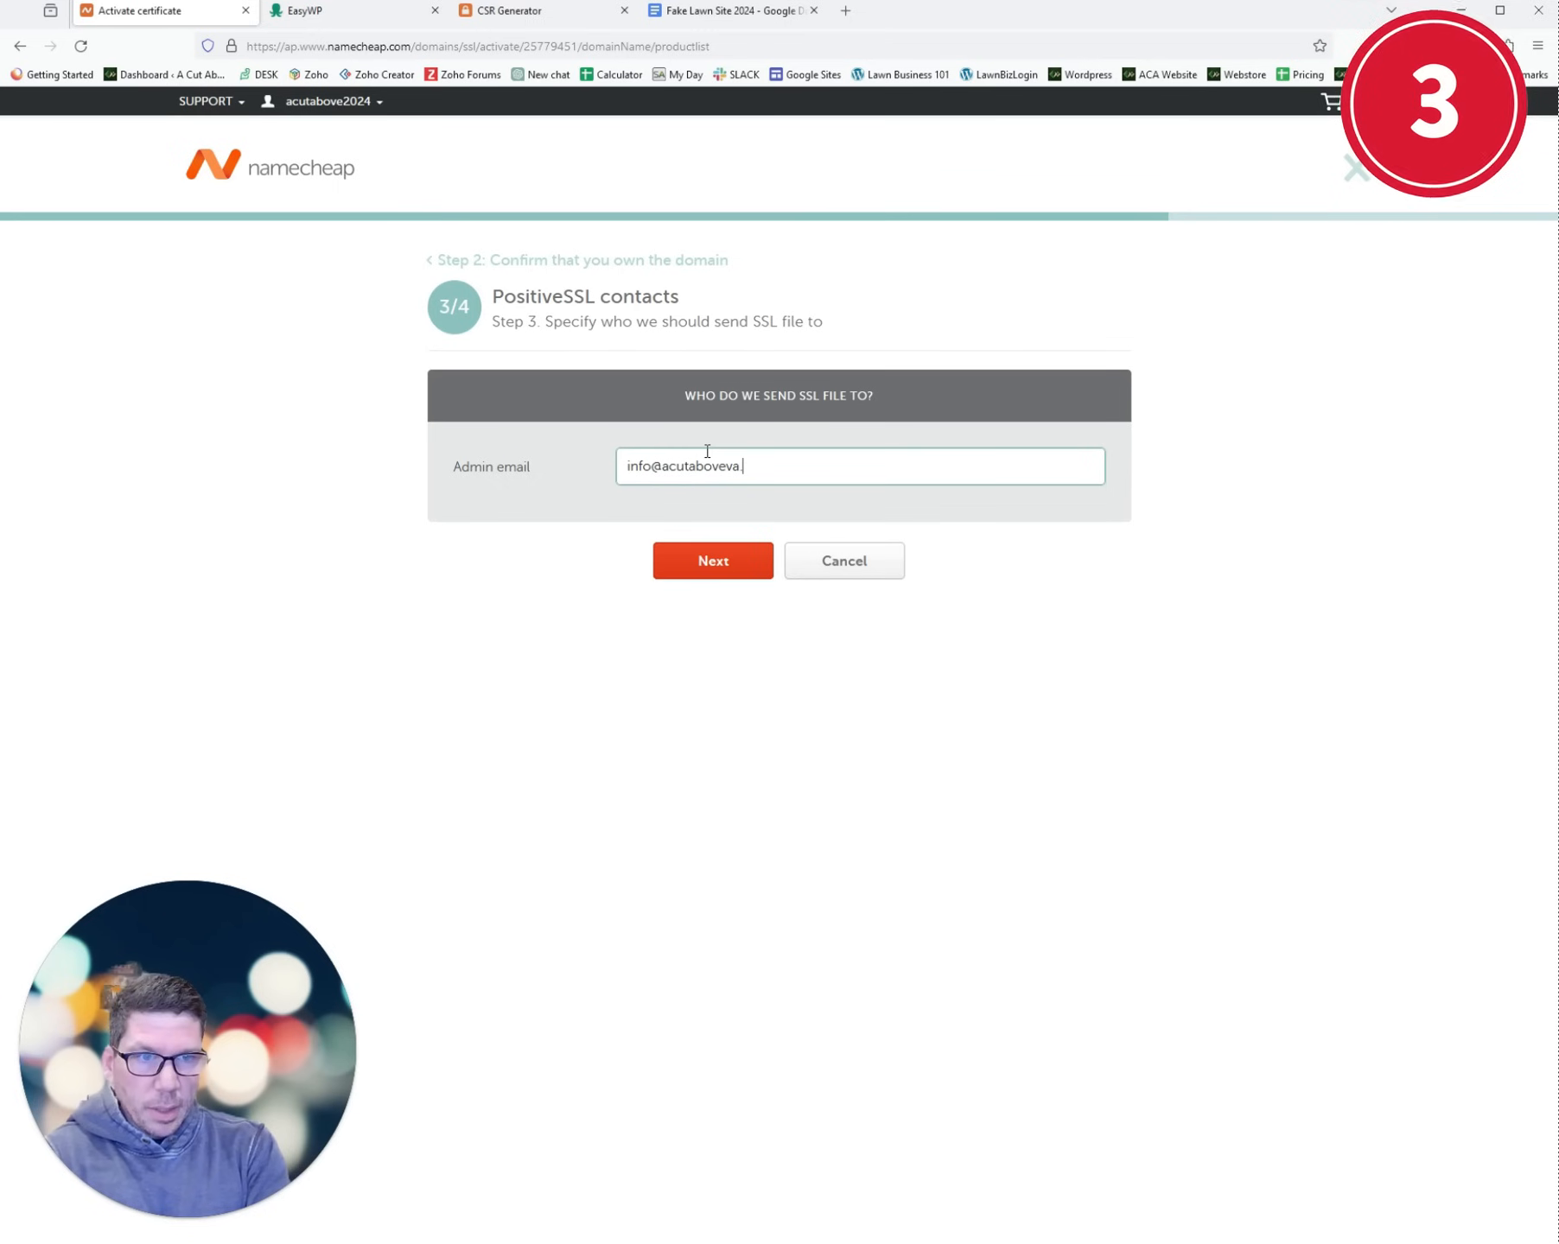
left_click(709, 561)
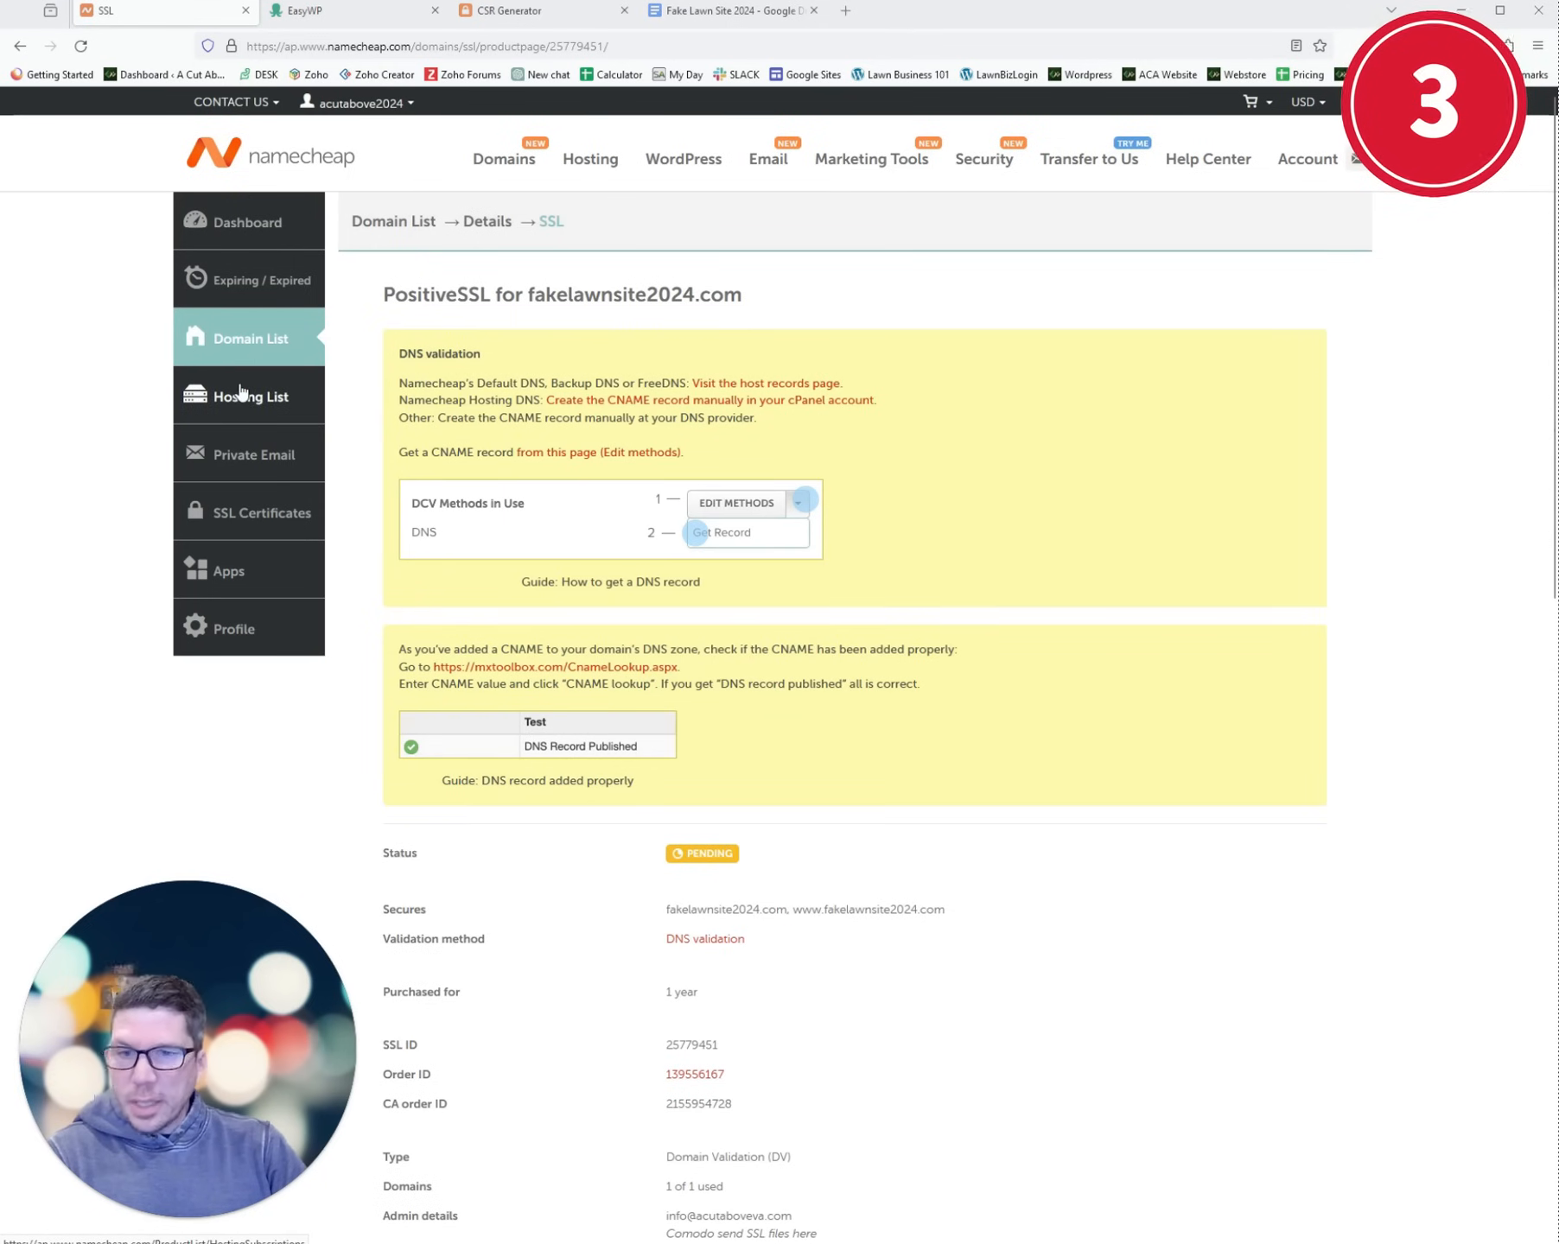
- Retrieve and select the CNAME Target and Host values from the certificate's validation record
left_click(579, 464)
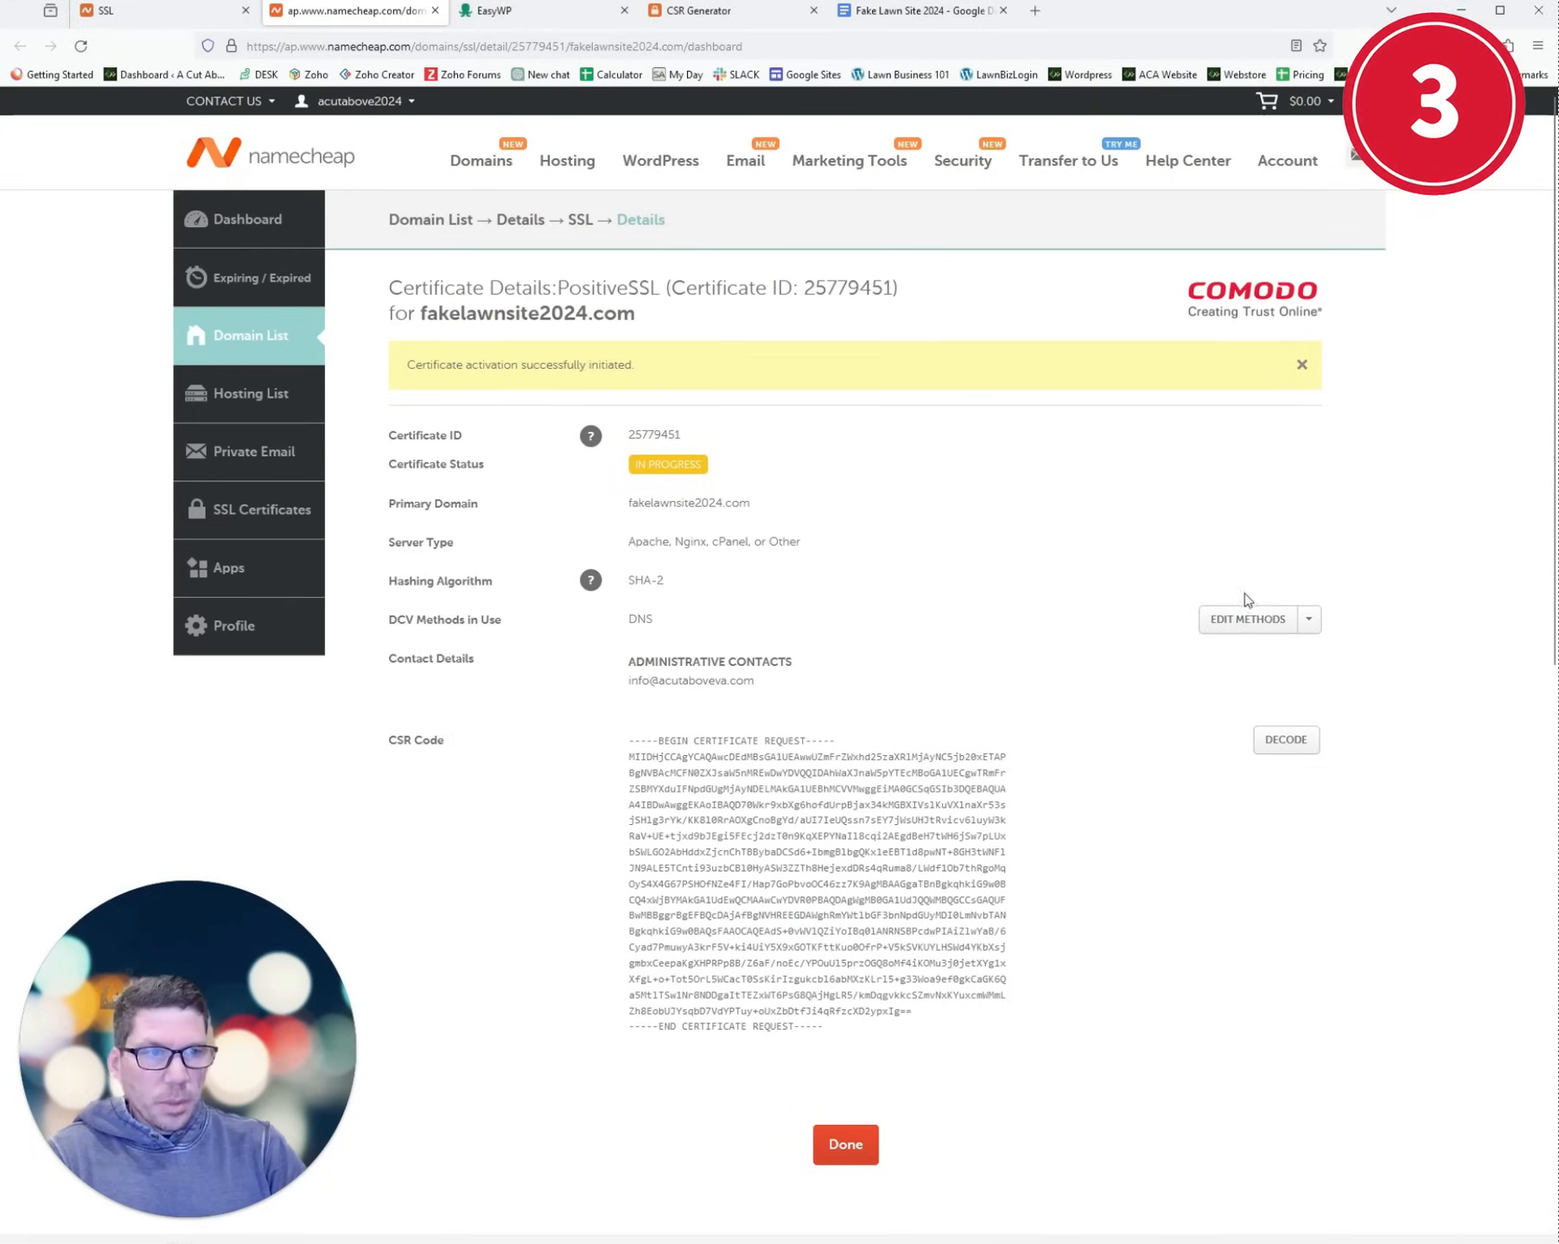
left_click(1310, 624)
left_click(1252, 657)
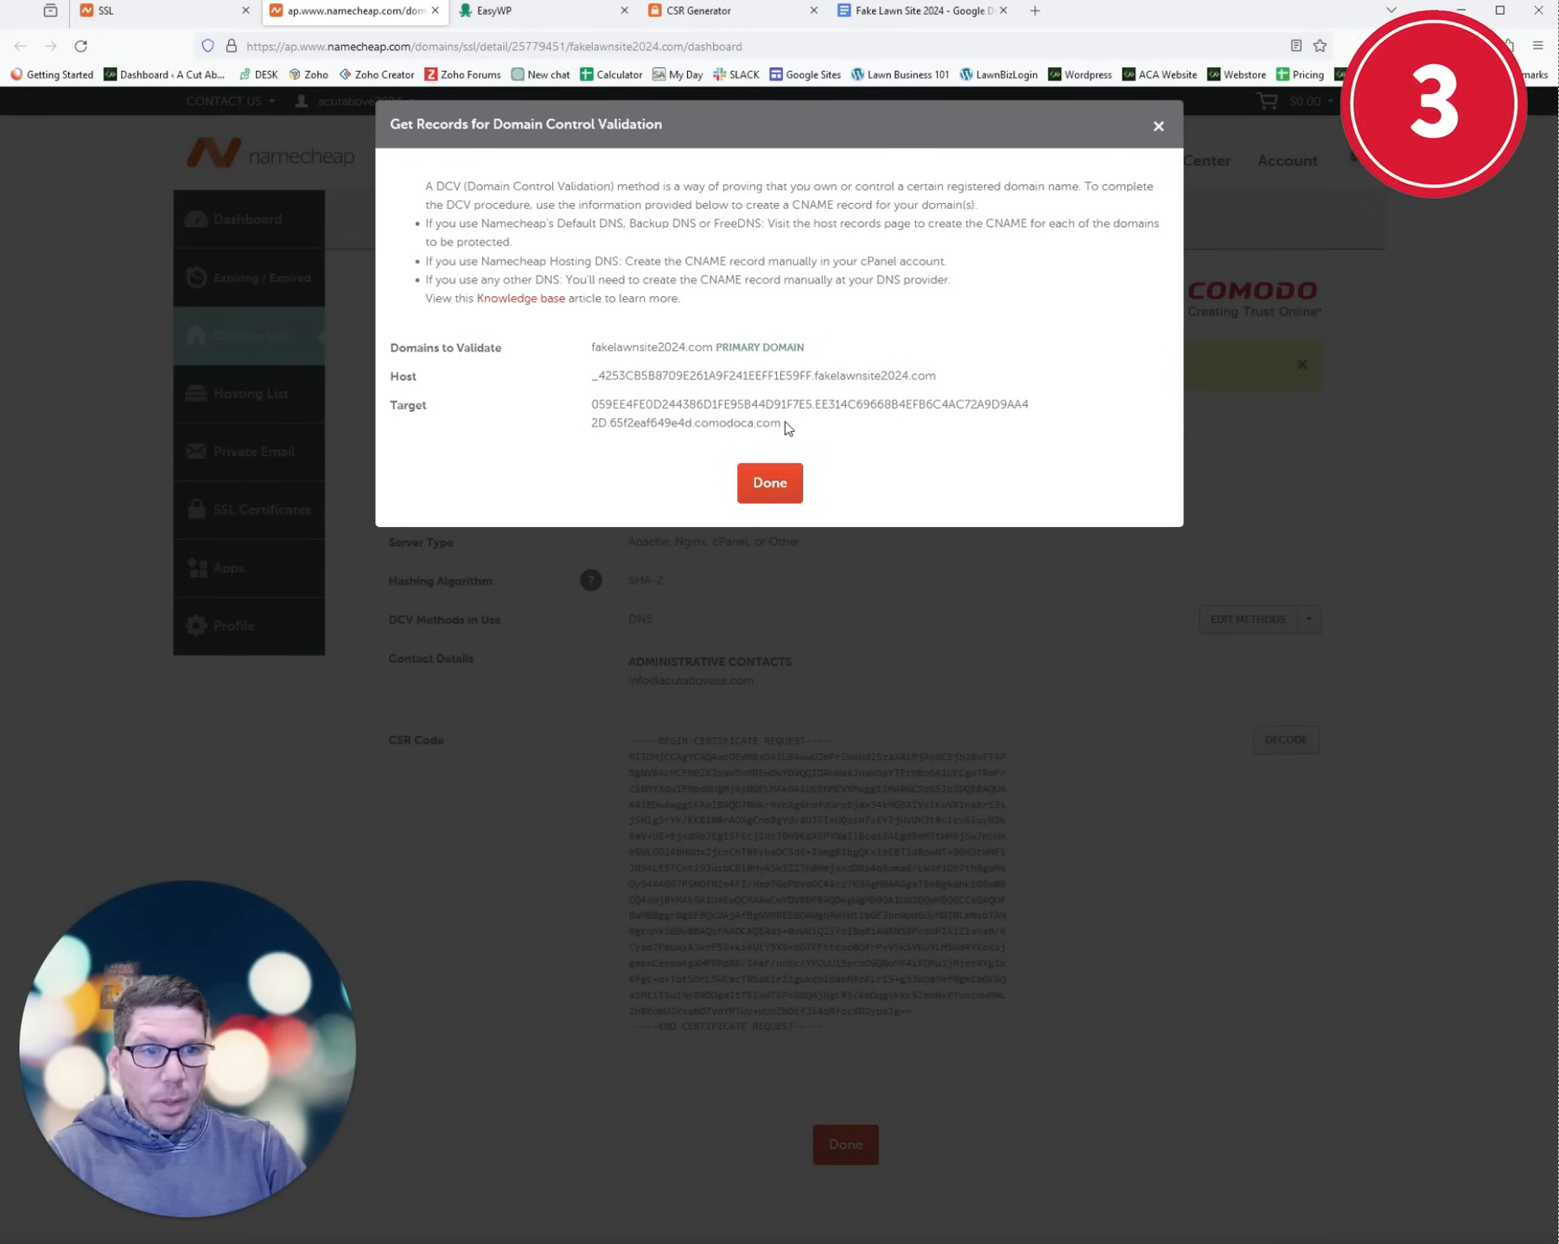
left_click_drag(783, 425, 592, 419)
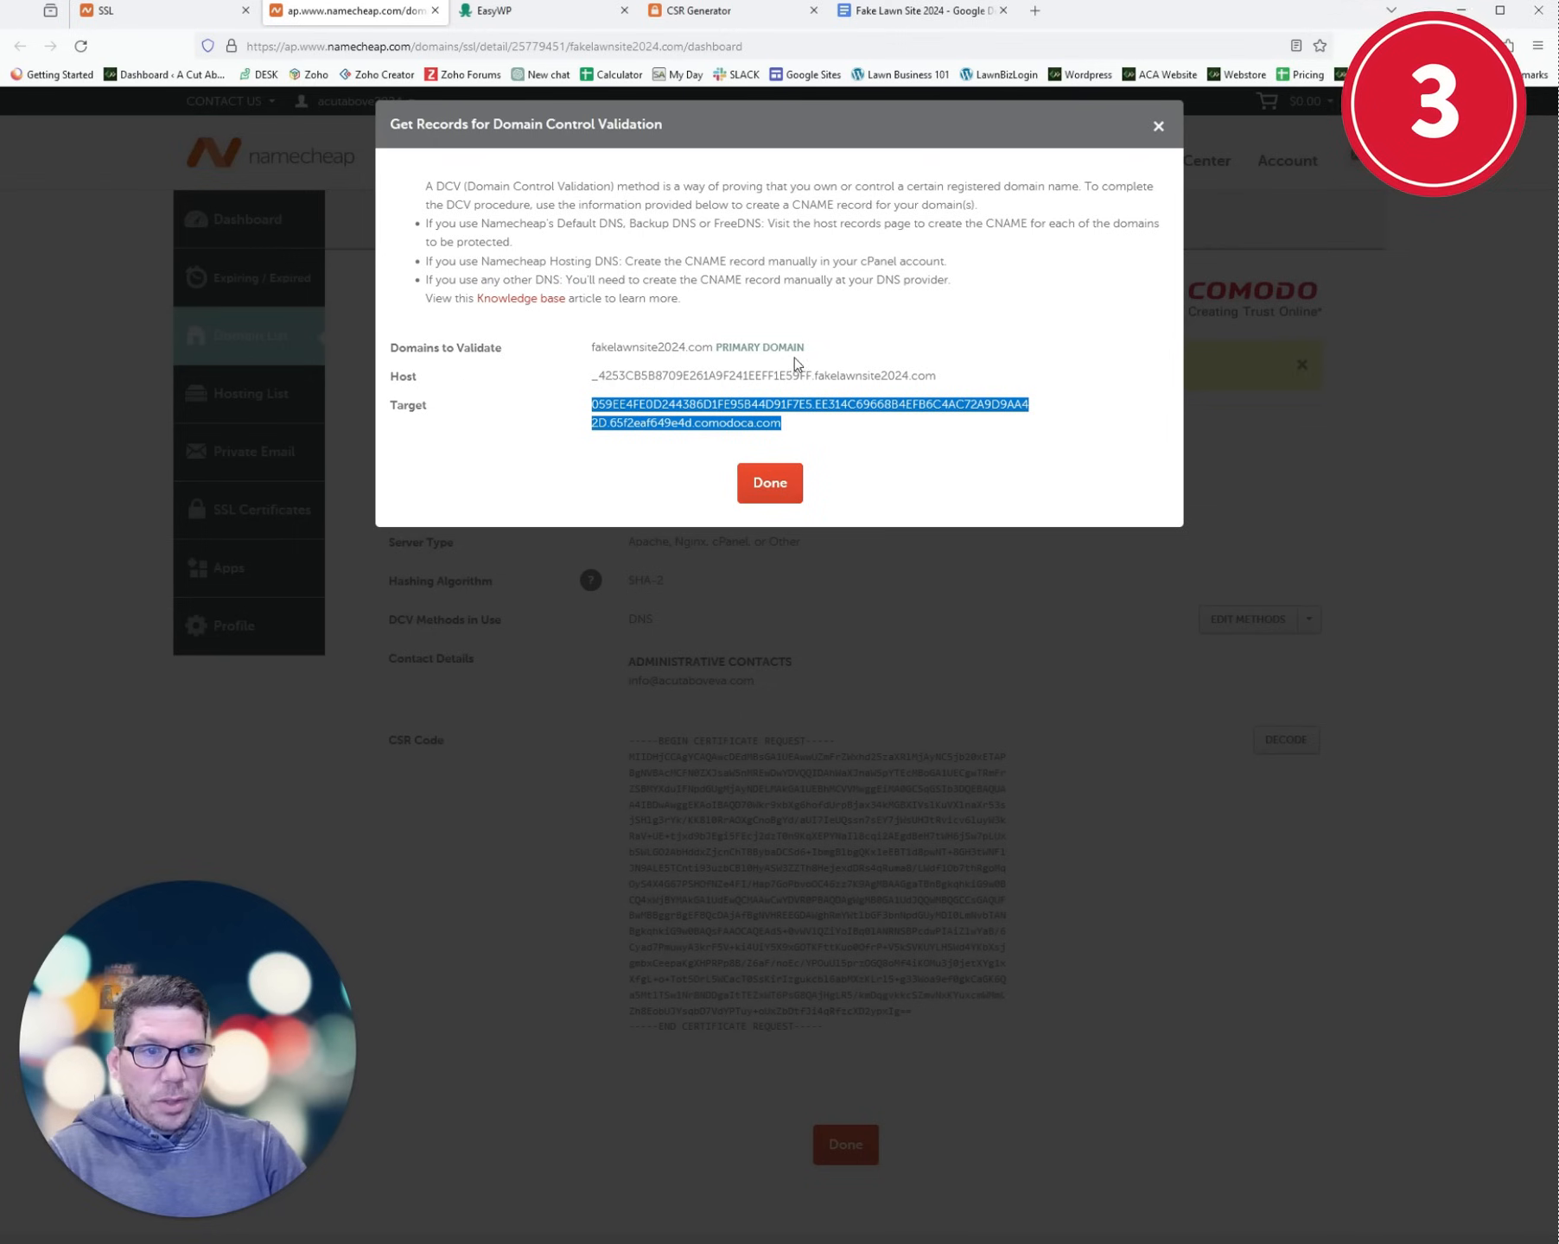
left_click_drag(813, 375, 593, 391)
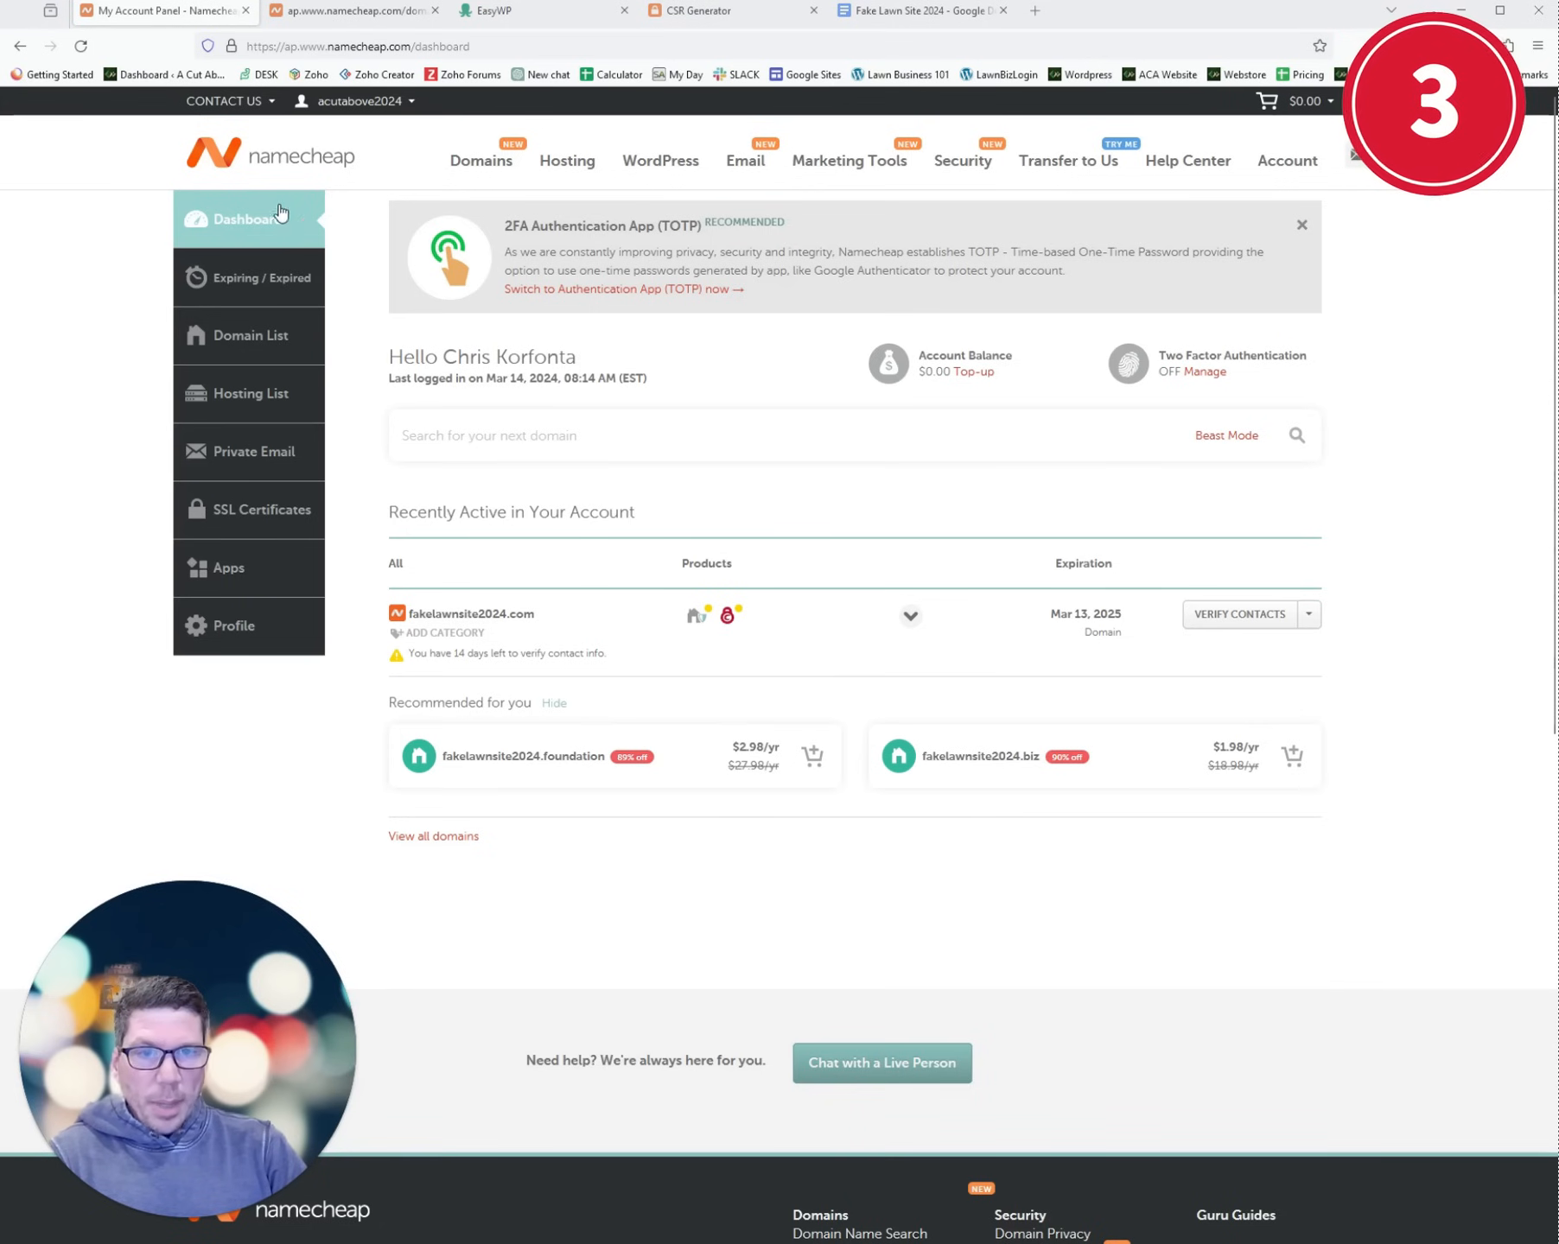
- Open Advanced DNS for fakelawnsite2024.com and add a new CNAME record row
left_click(253, 350)
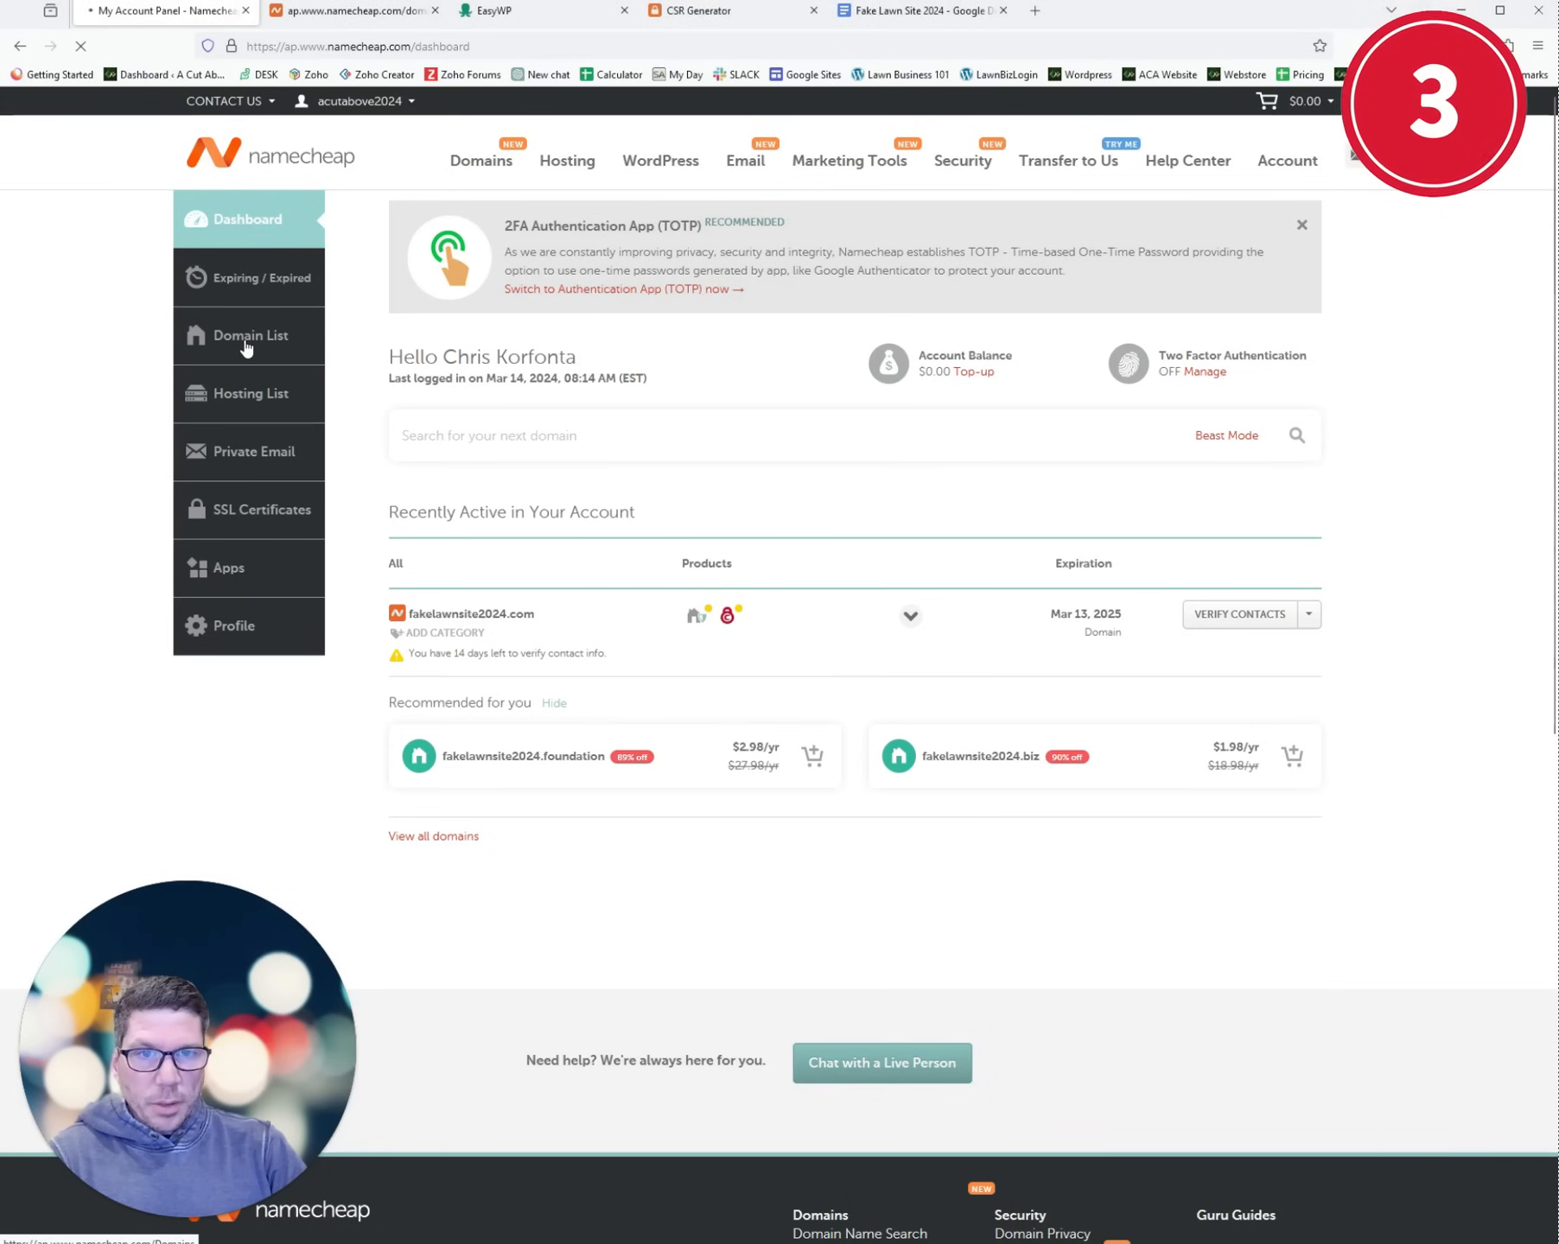
left_click(1332, 471)
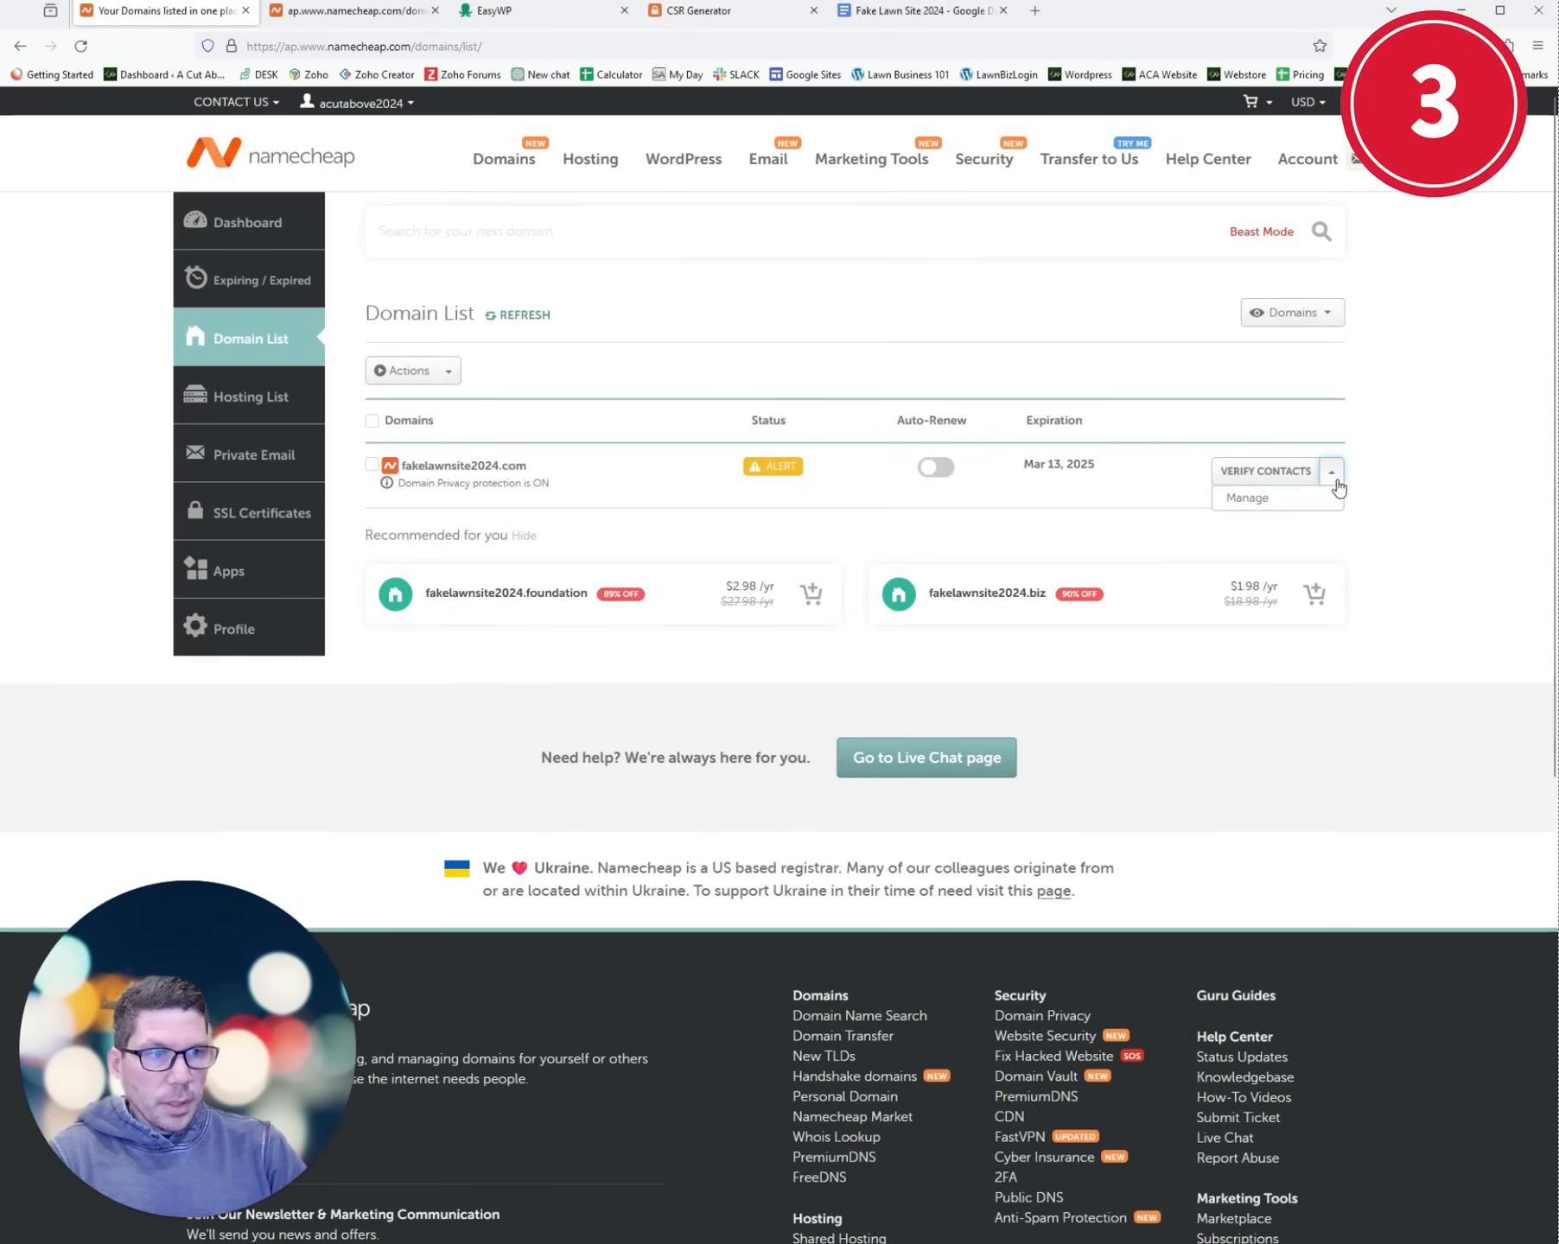
left_click(1271, 509)
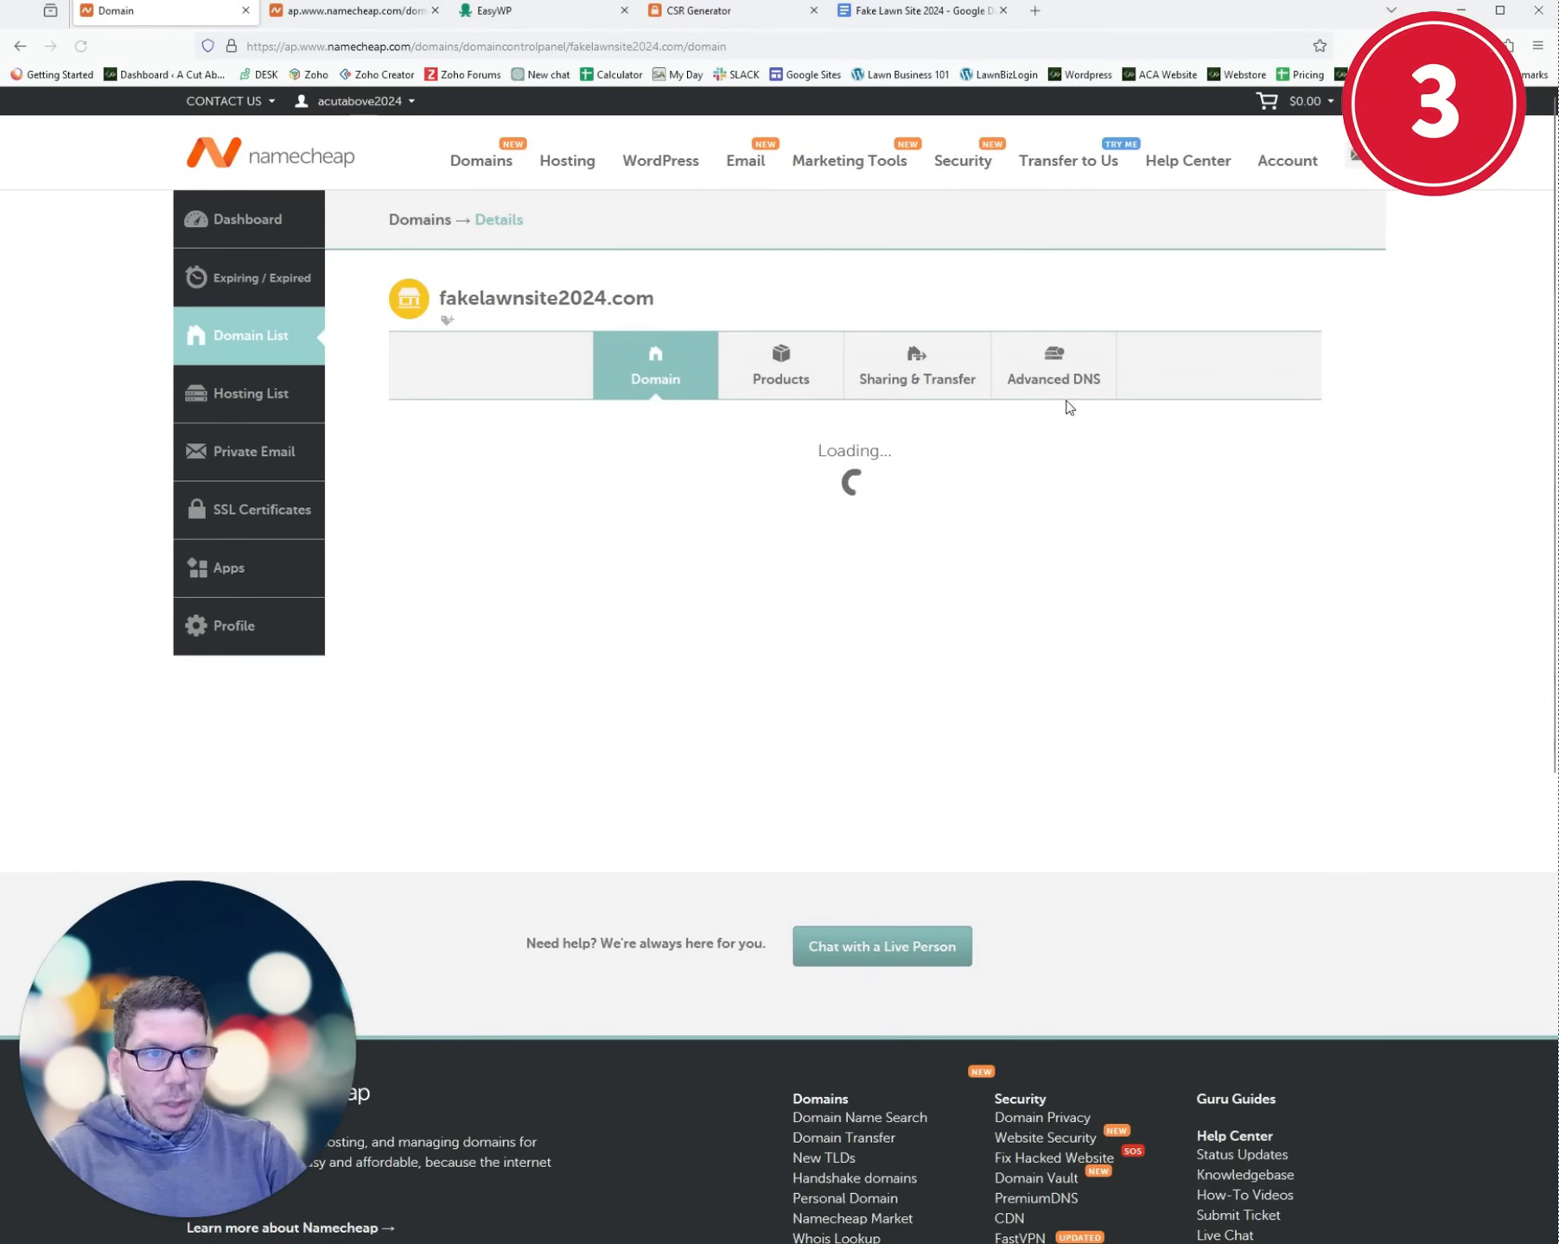
left_click(1054, 388)
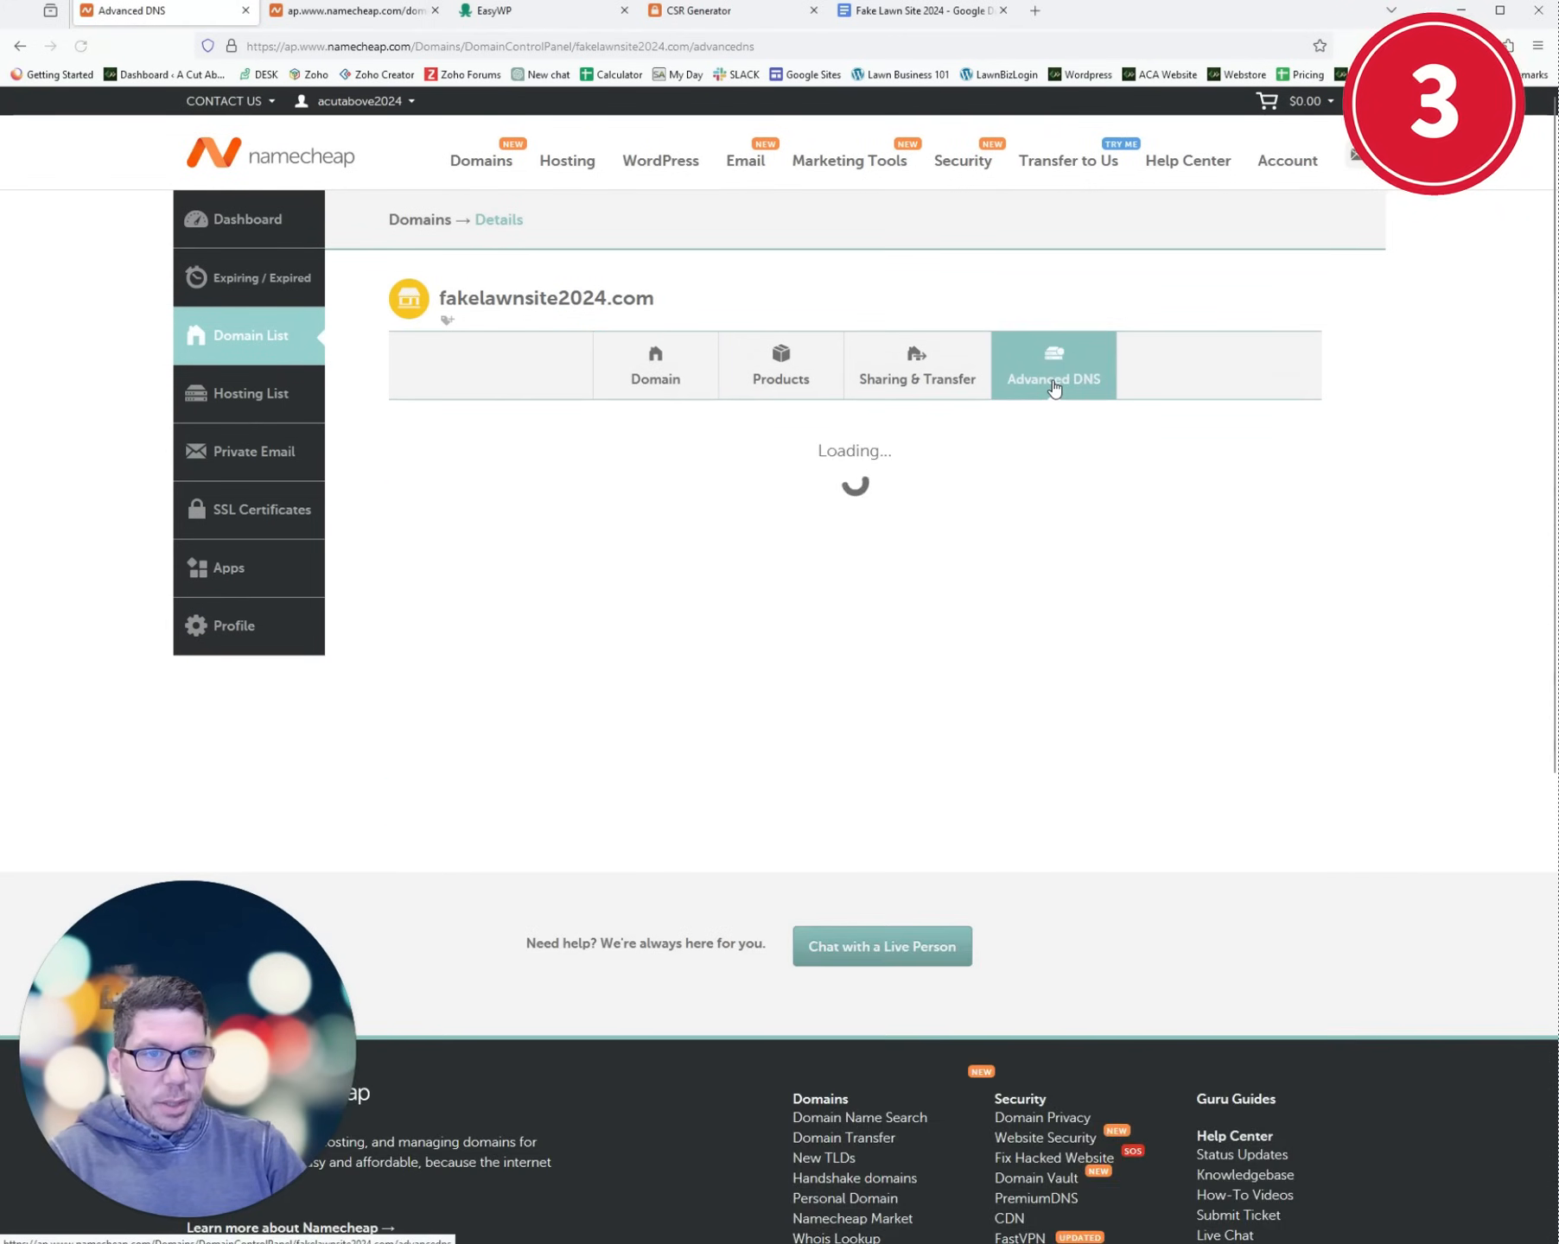
left_click(471, 807)
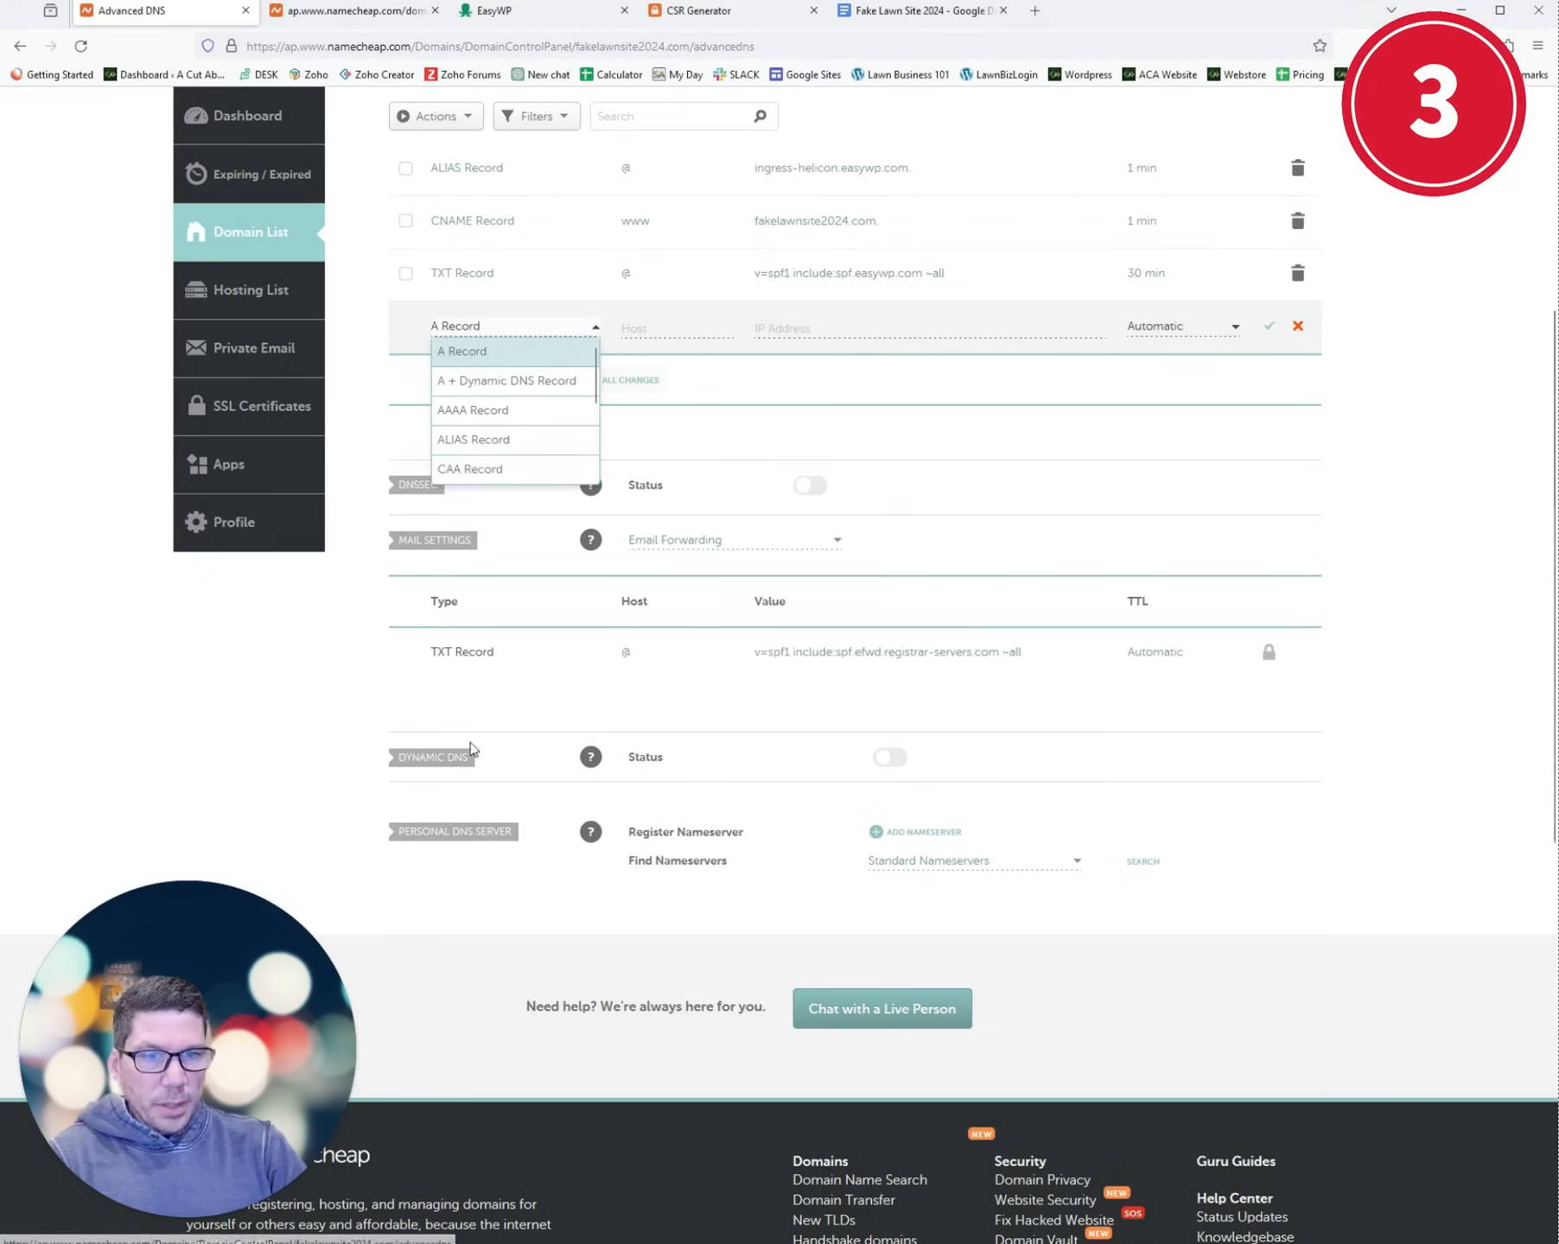
scroll(506, 430, "down", 1)
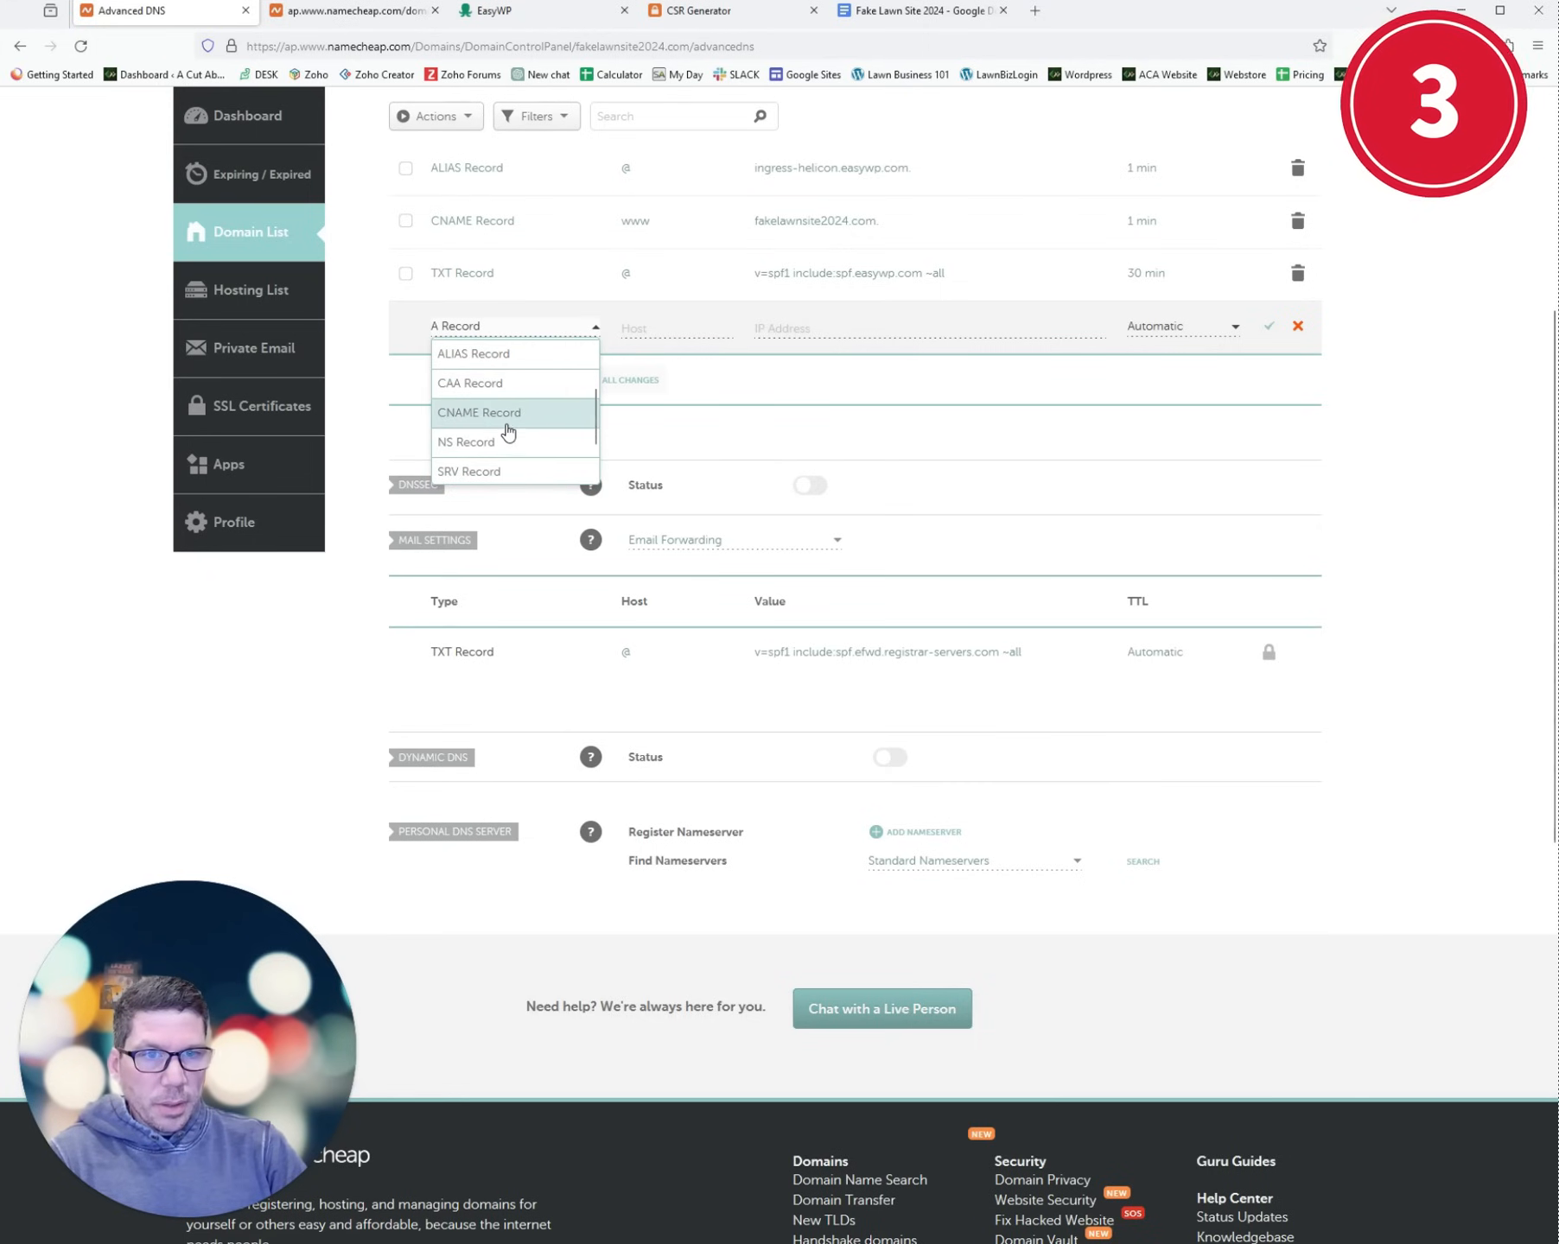
left_click(508, 430)
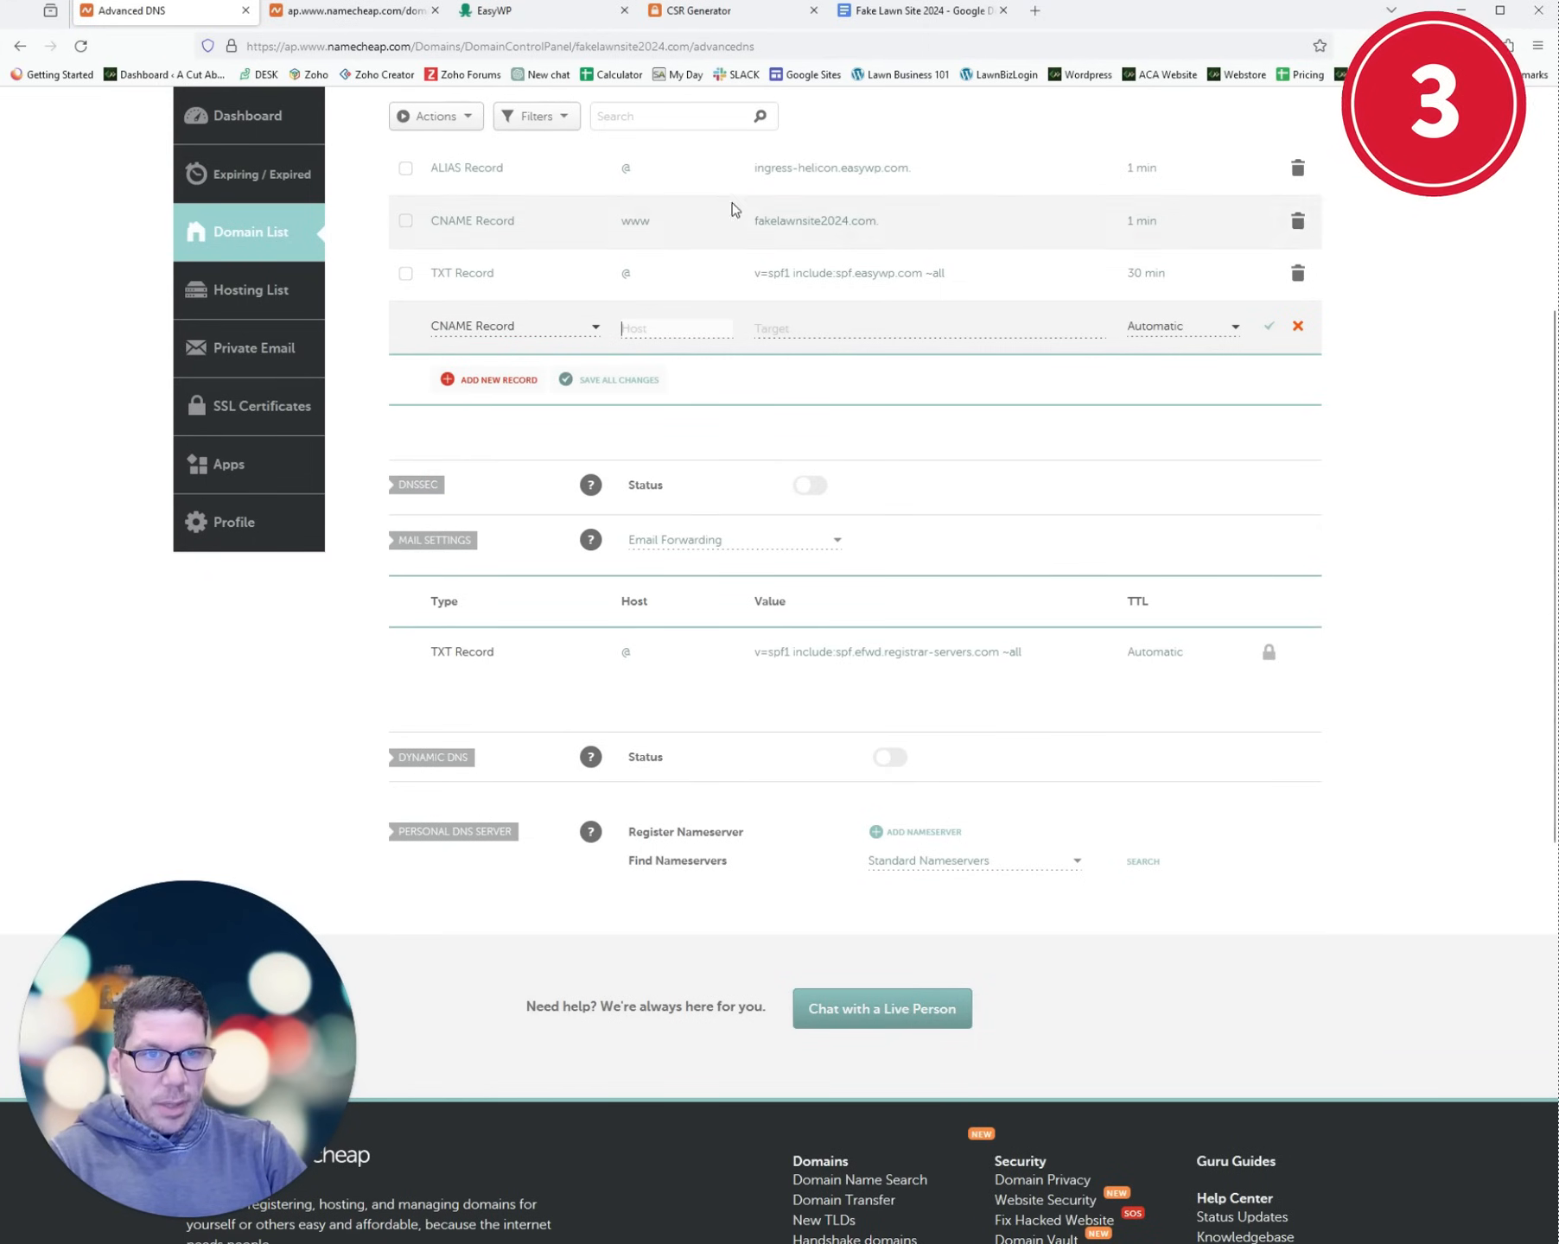
- Fill in the DCV validation host and comodoca.com target, then save the CNAME record
left_click(354, 11)
left_click(816, 377)
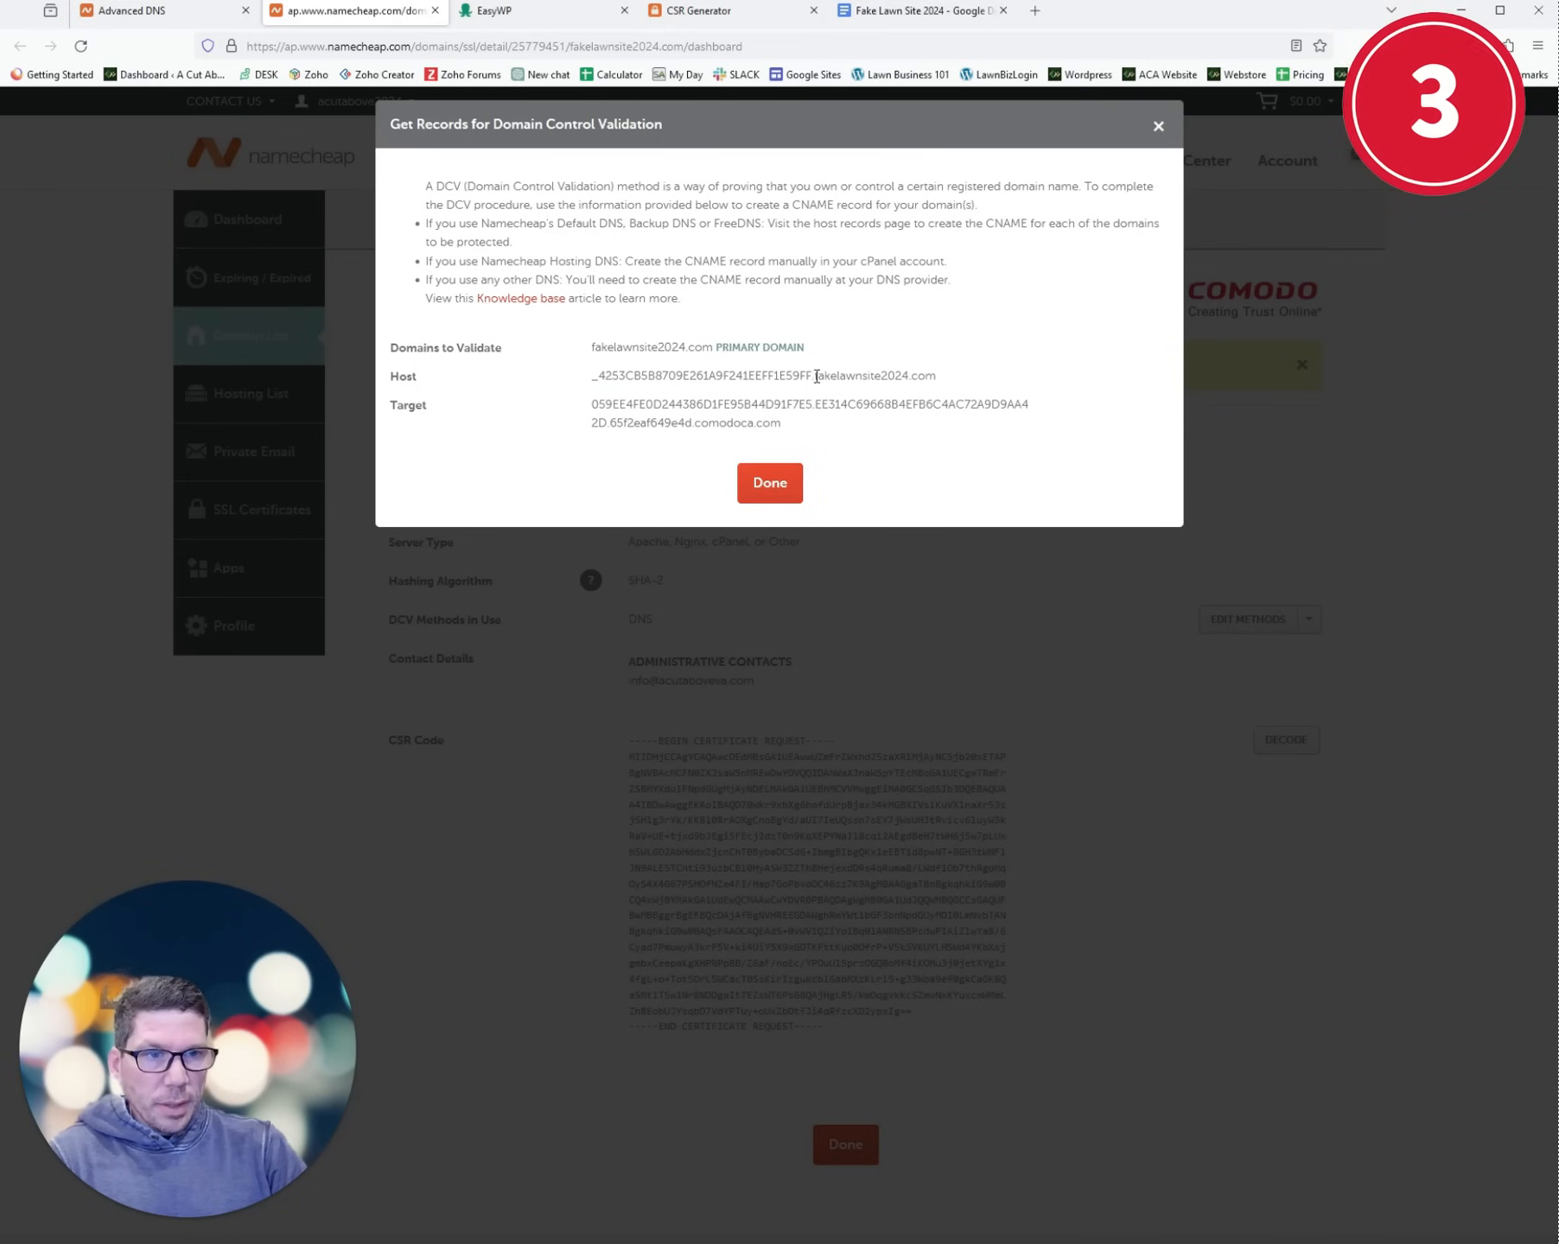
left_click_drag(812, 375, 581, 390)
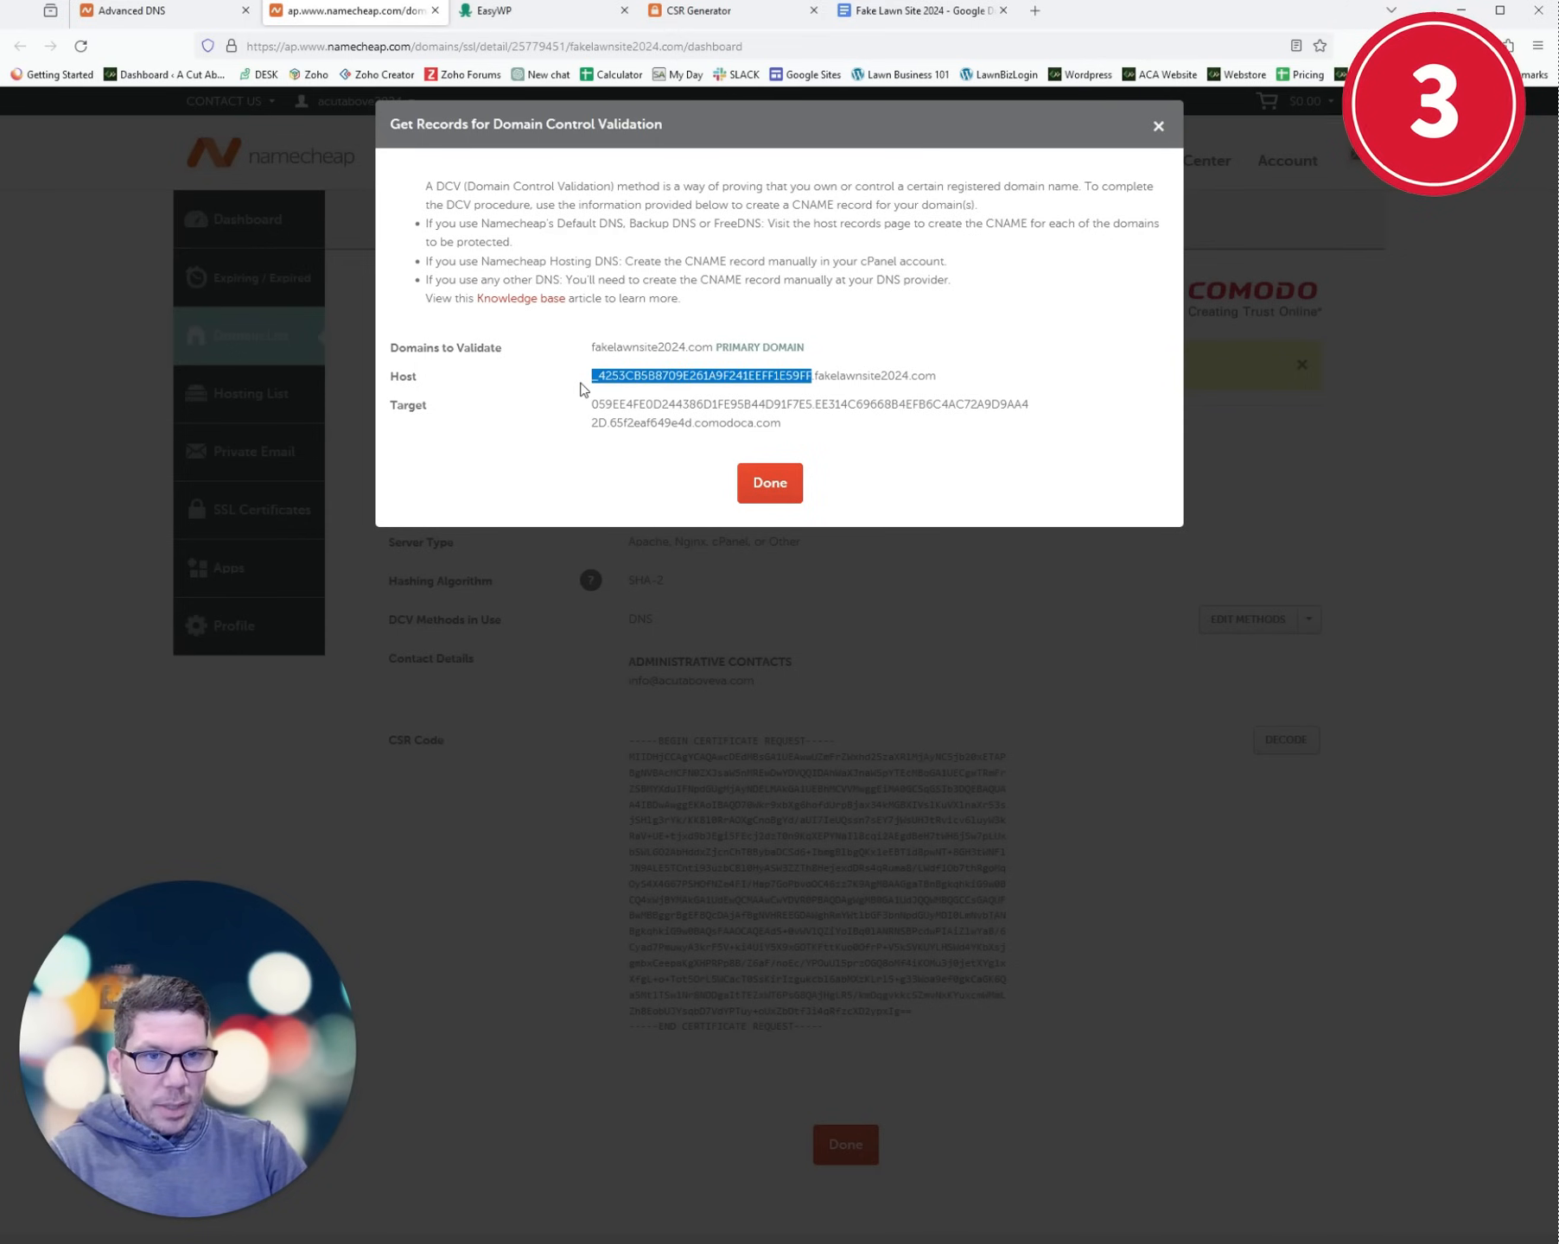
left_click(156, 10)
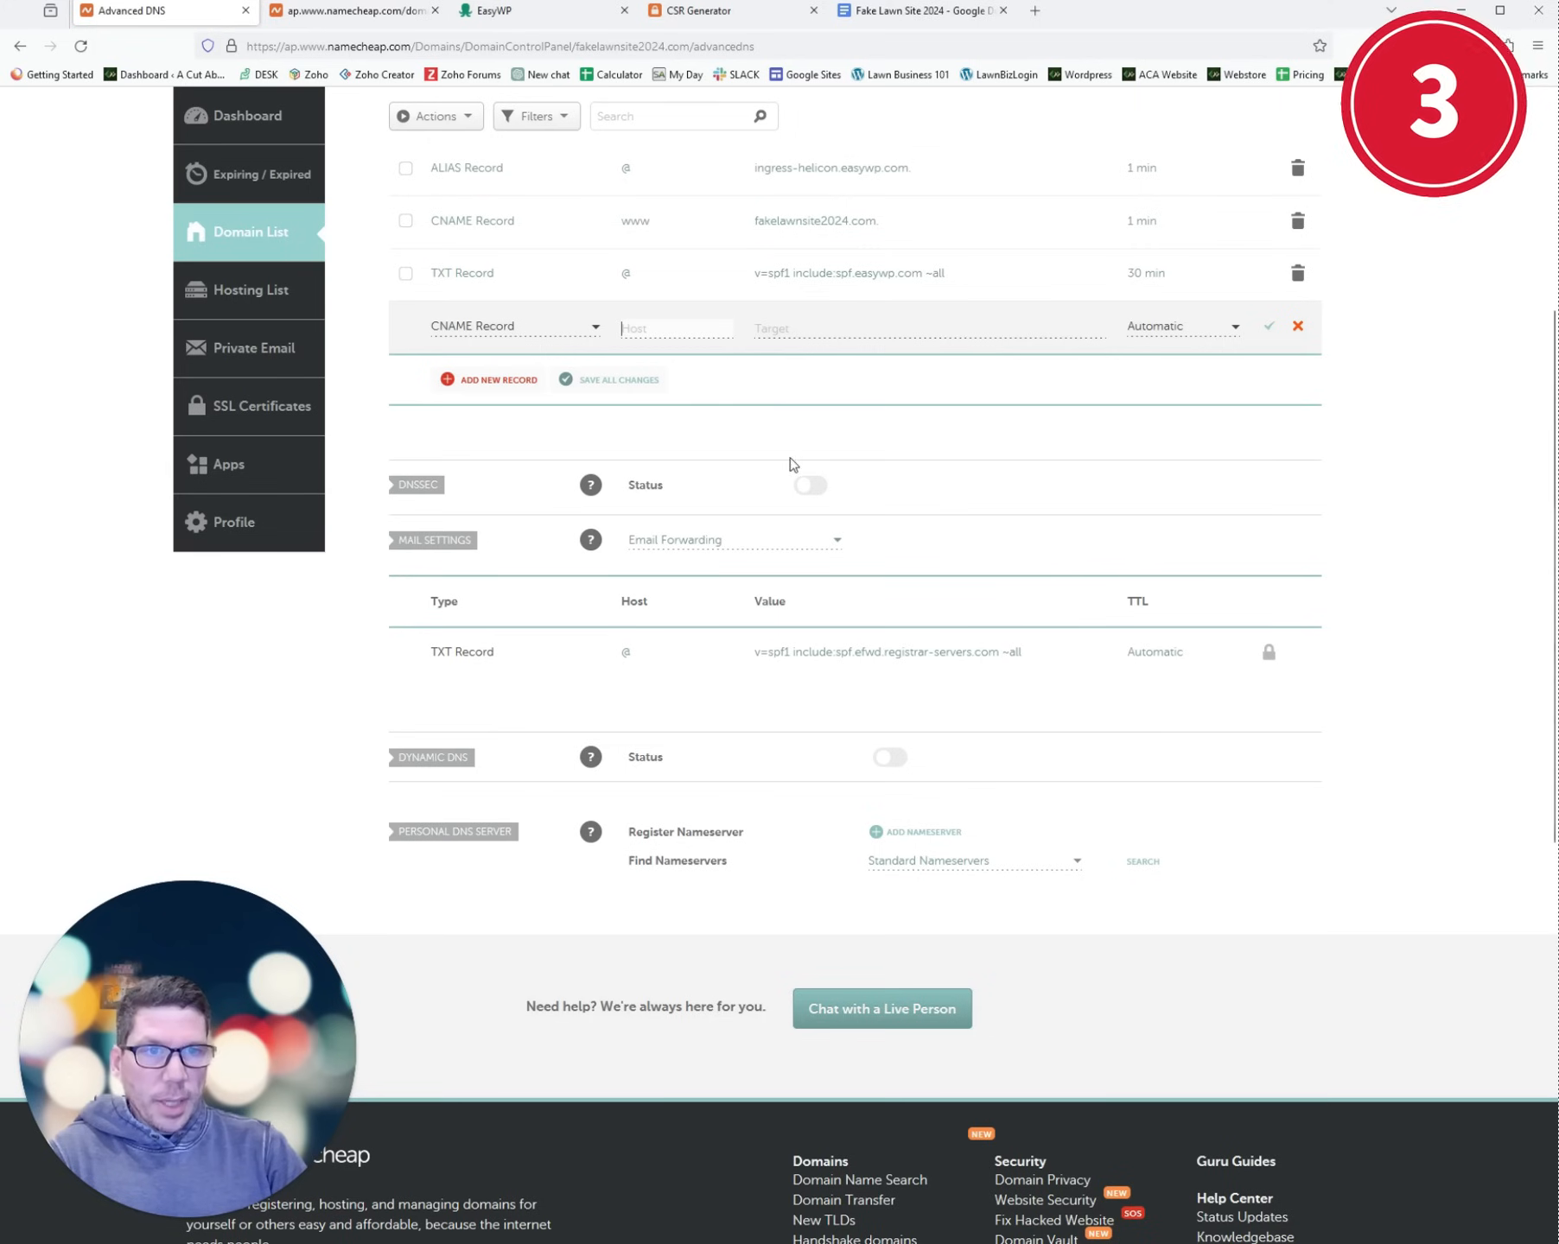
left_click(354, 11)
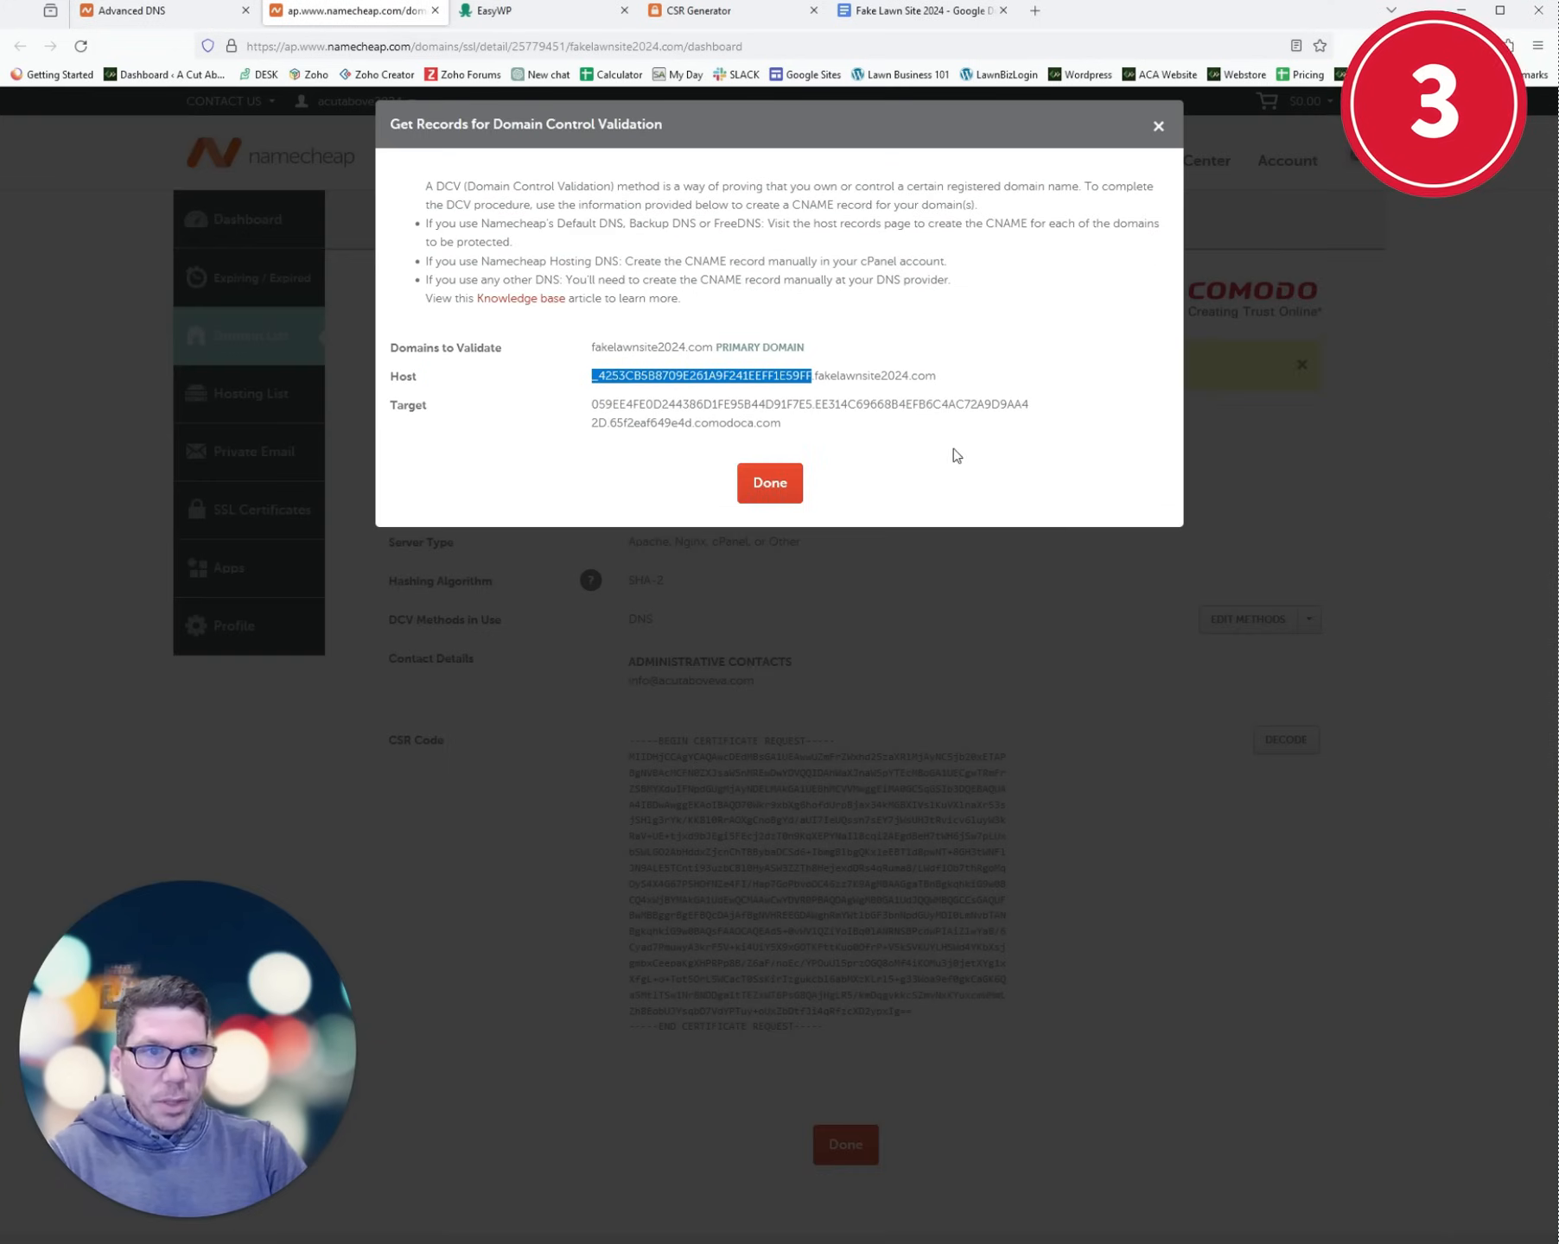
left_click_drag(812, 423, 596, 400)
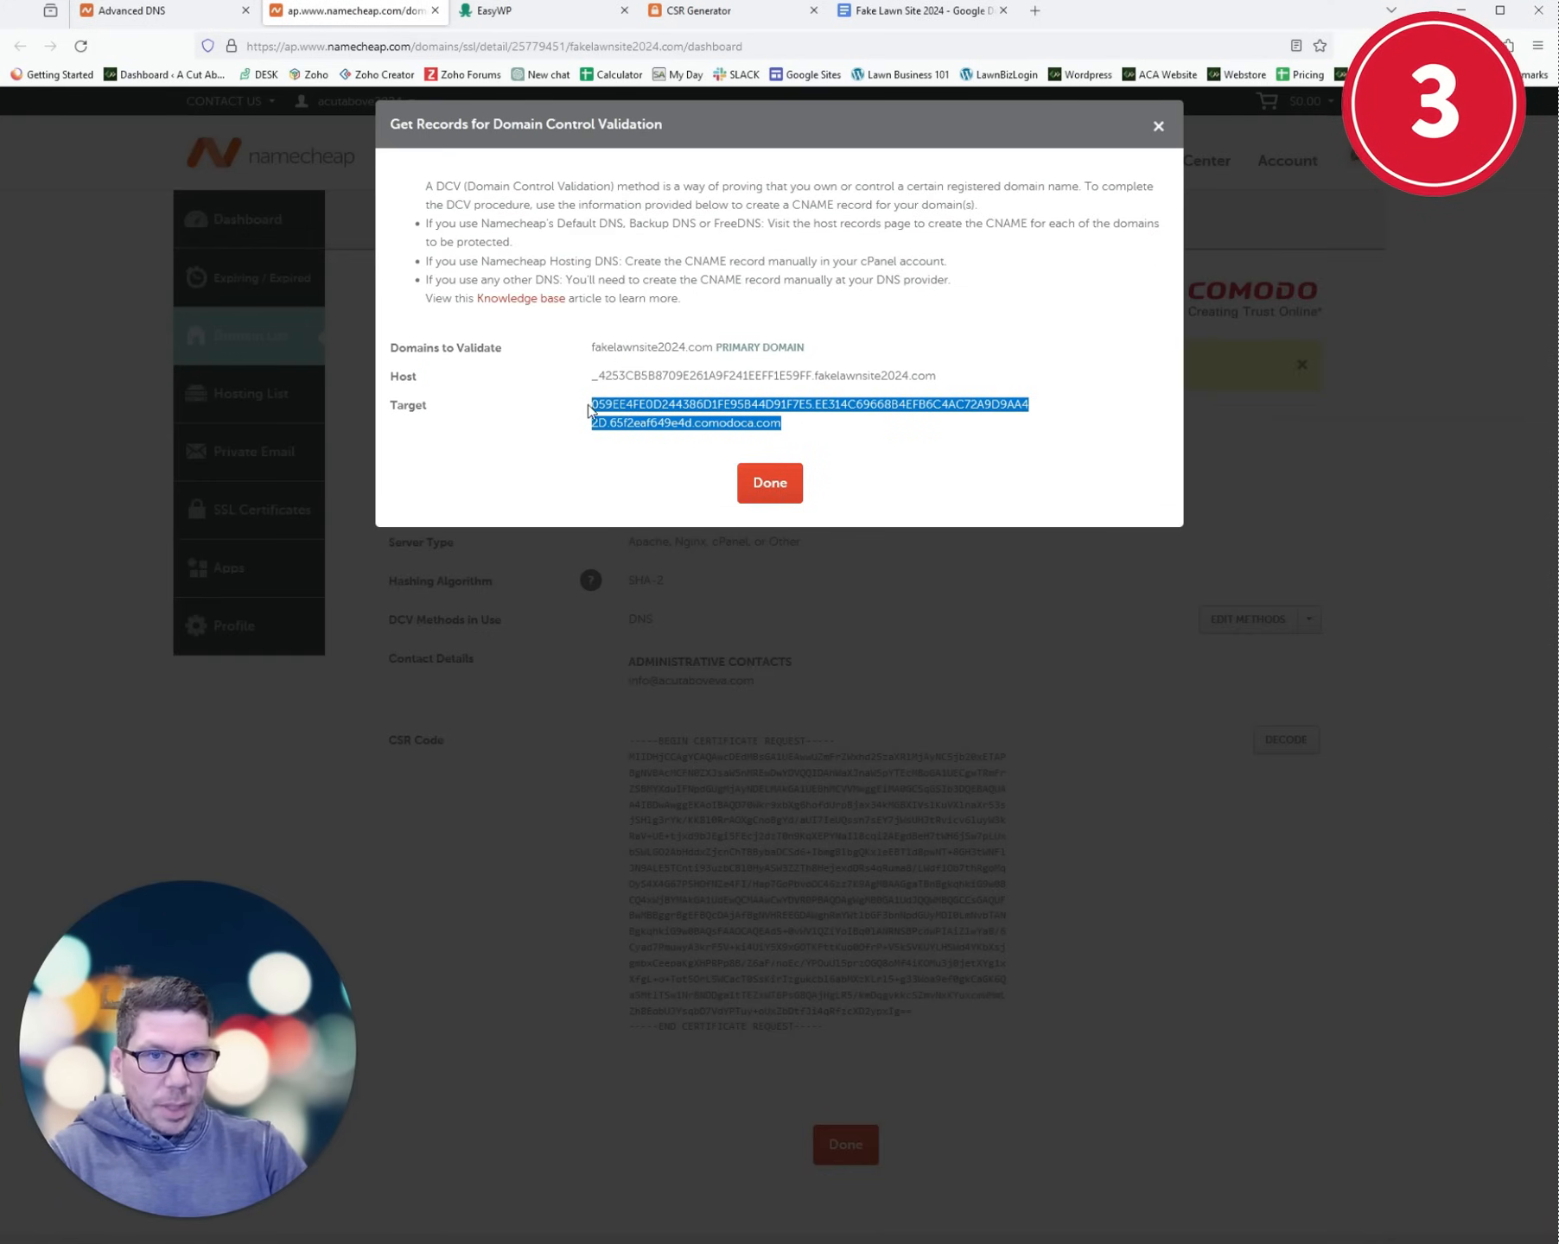
key("ctrl+c")
left_click(155, 10)
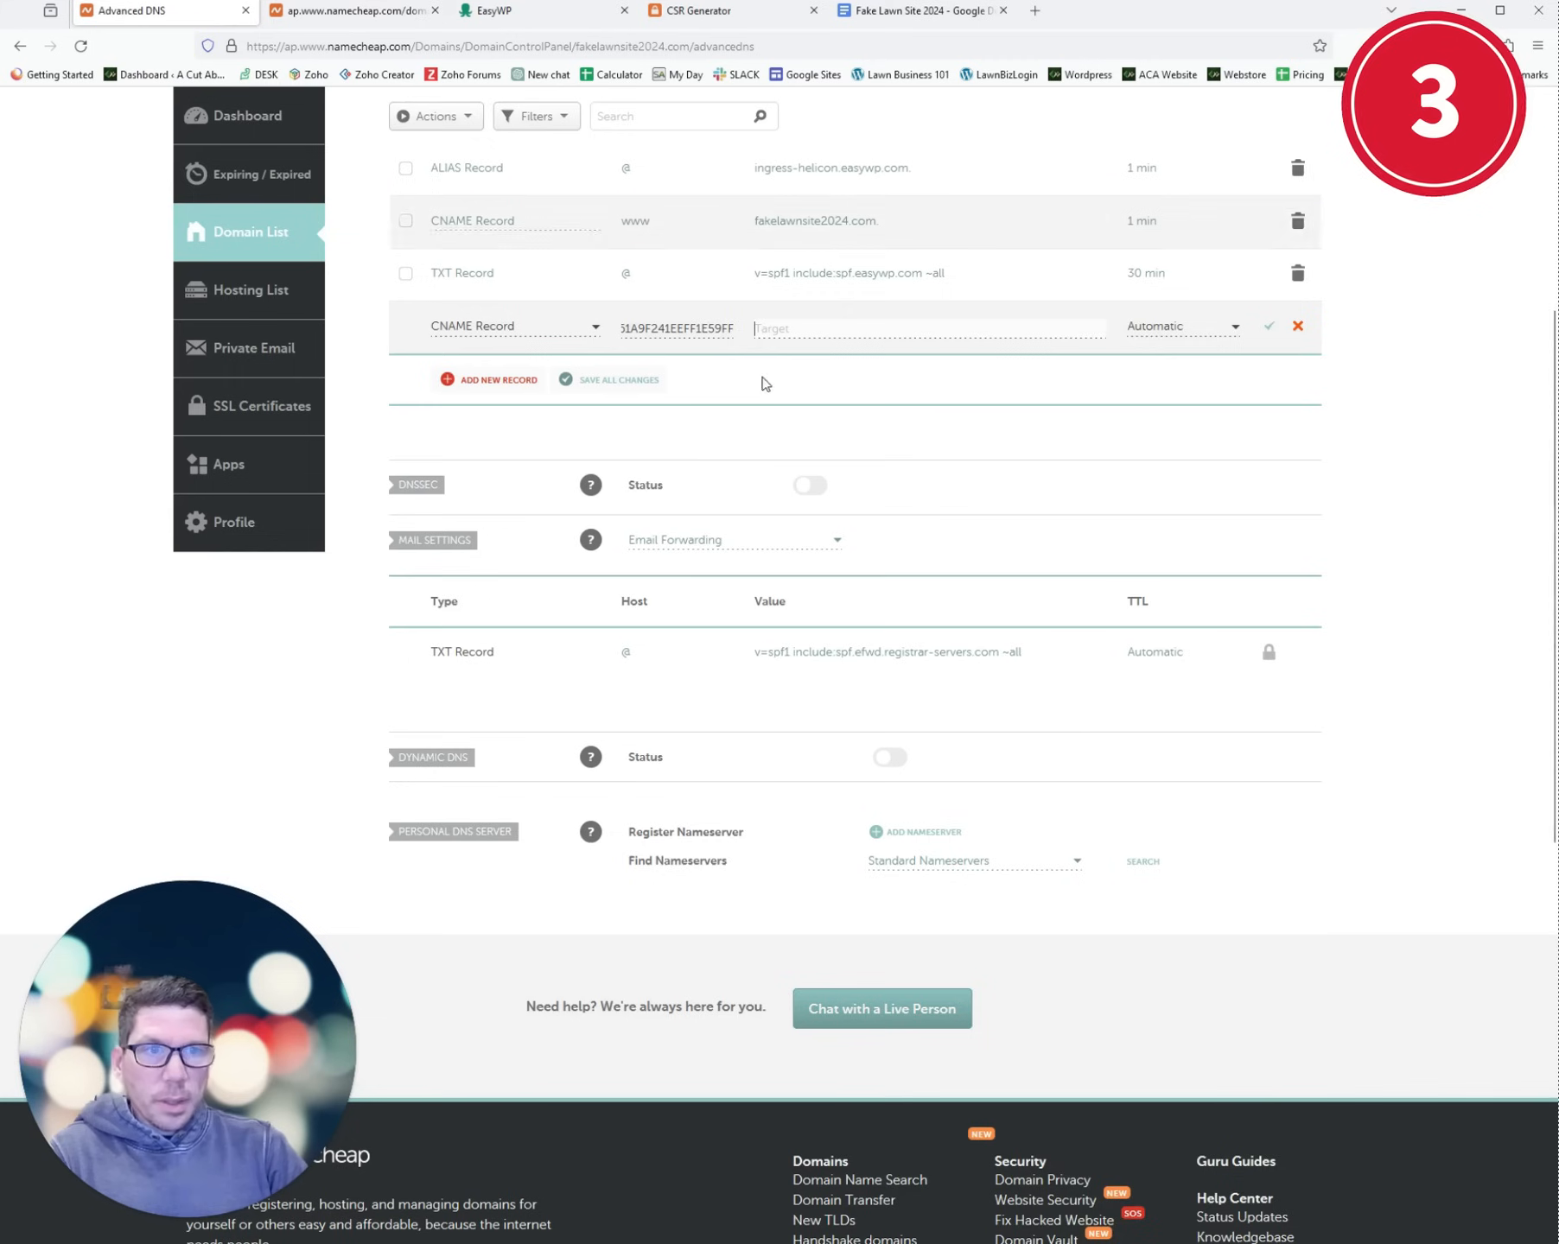
left_click(873, 343)
key("ctrl+v")
left_click(1267, 328)
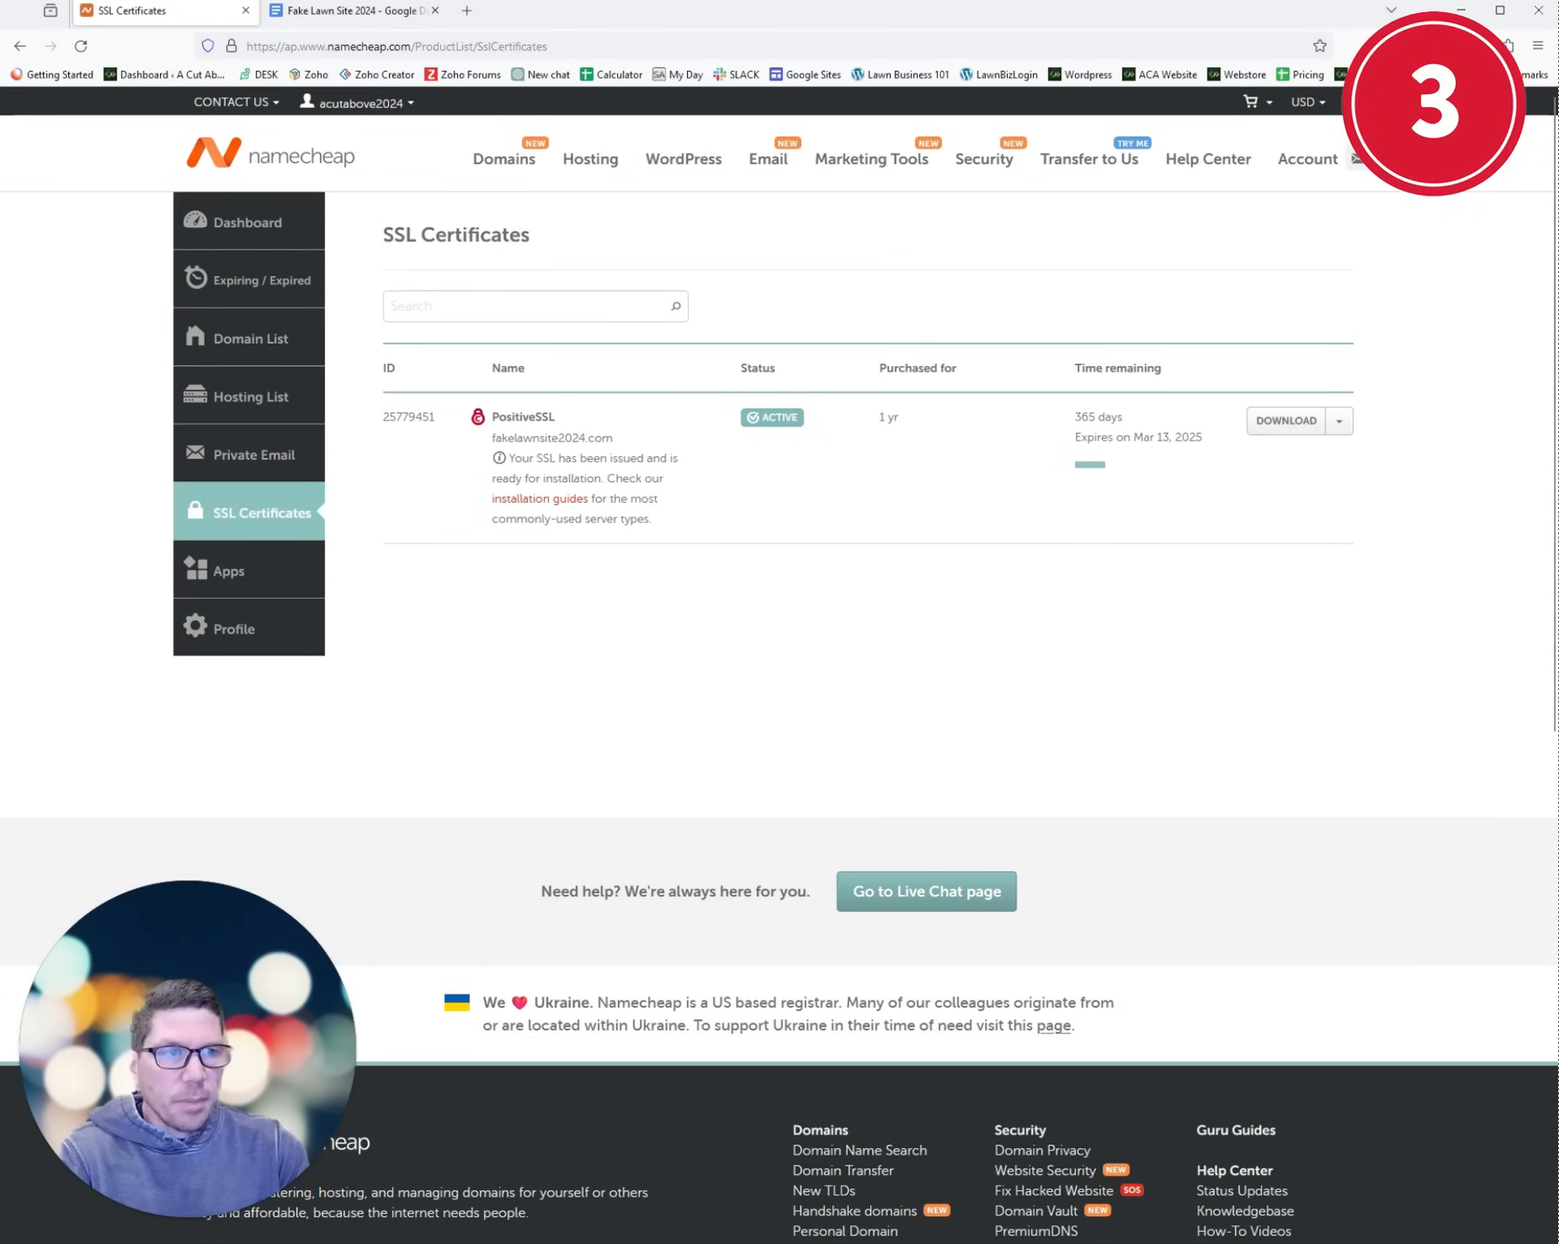
- Extract fakelawnsite2024_com.zip into Downloads to get the .crt, .ca-bundle and .p7b files
key("super+e")
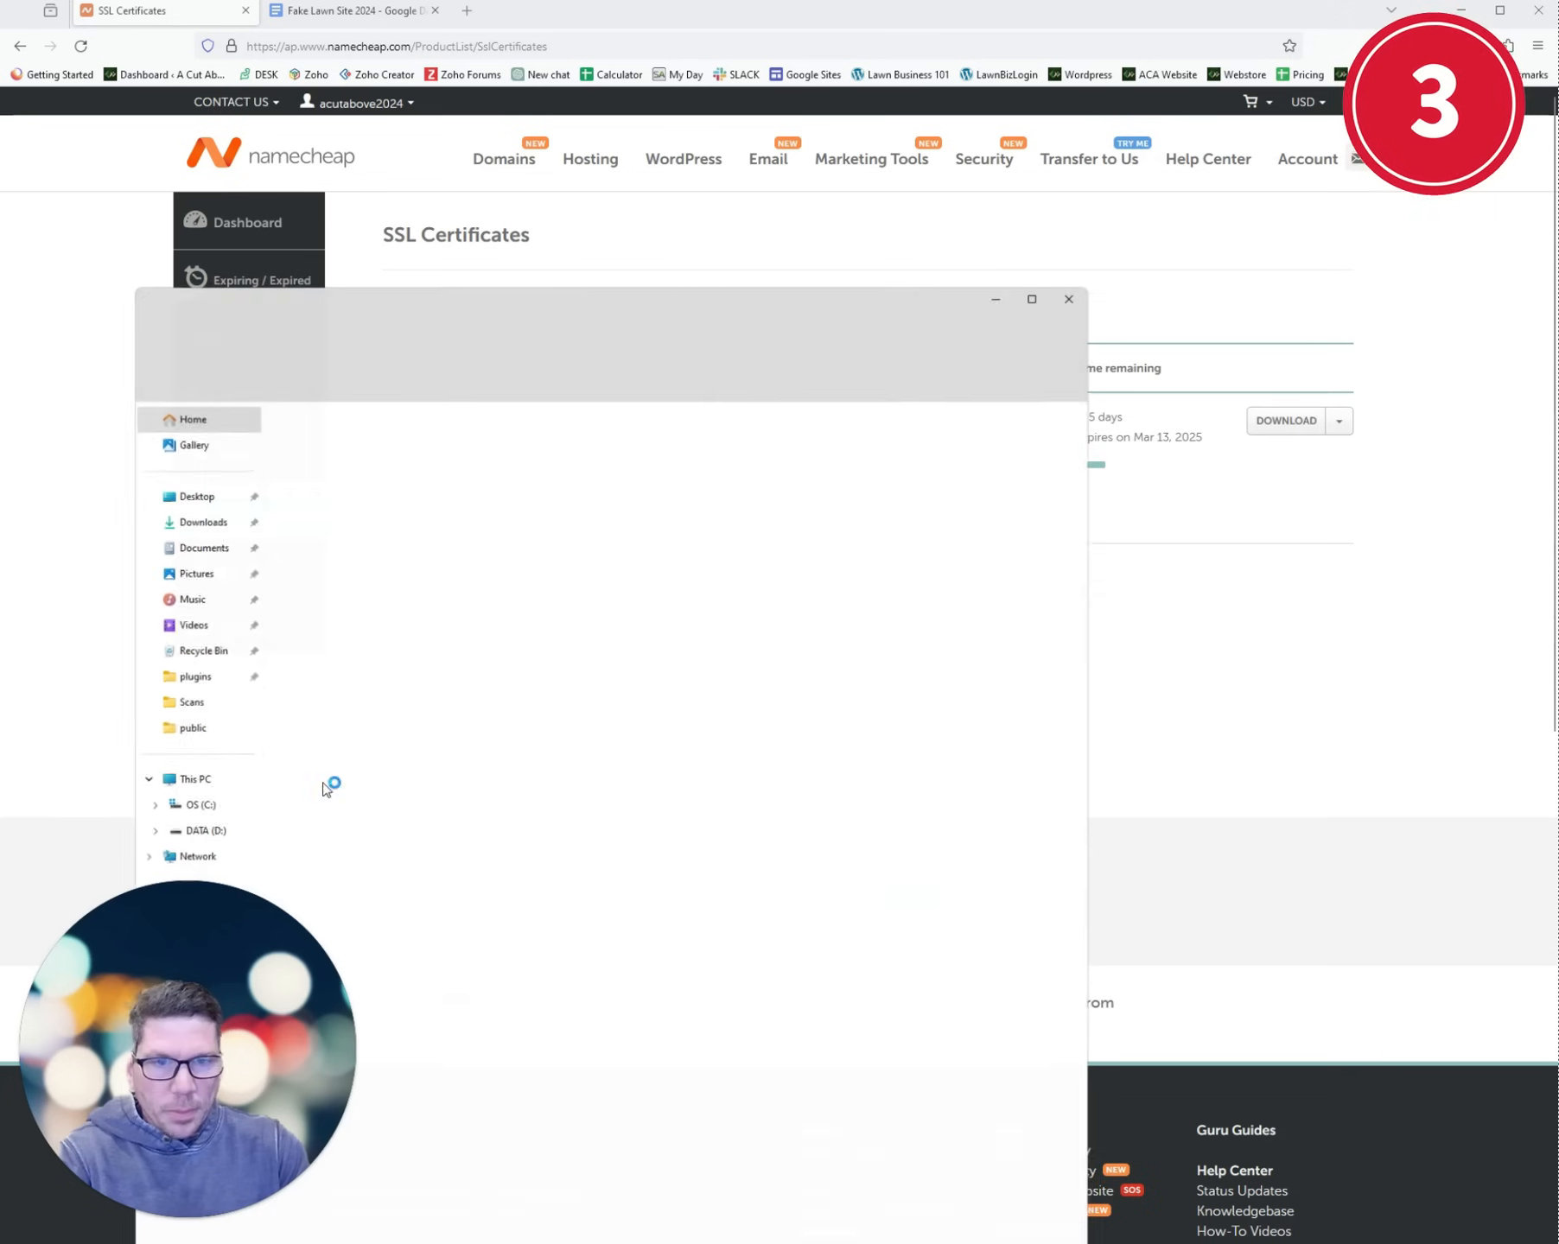
left_click(177, 510)
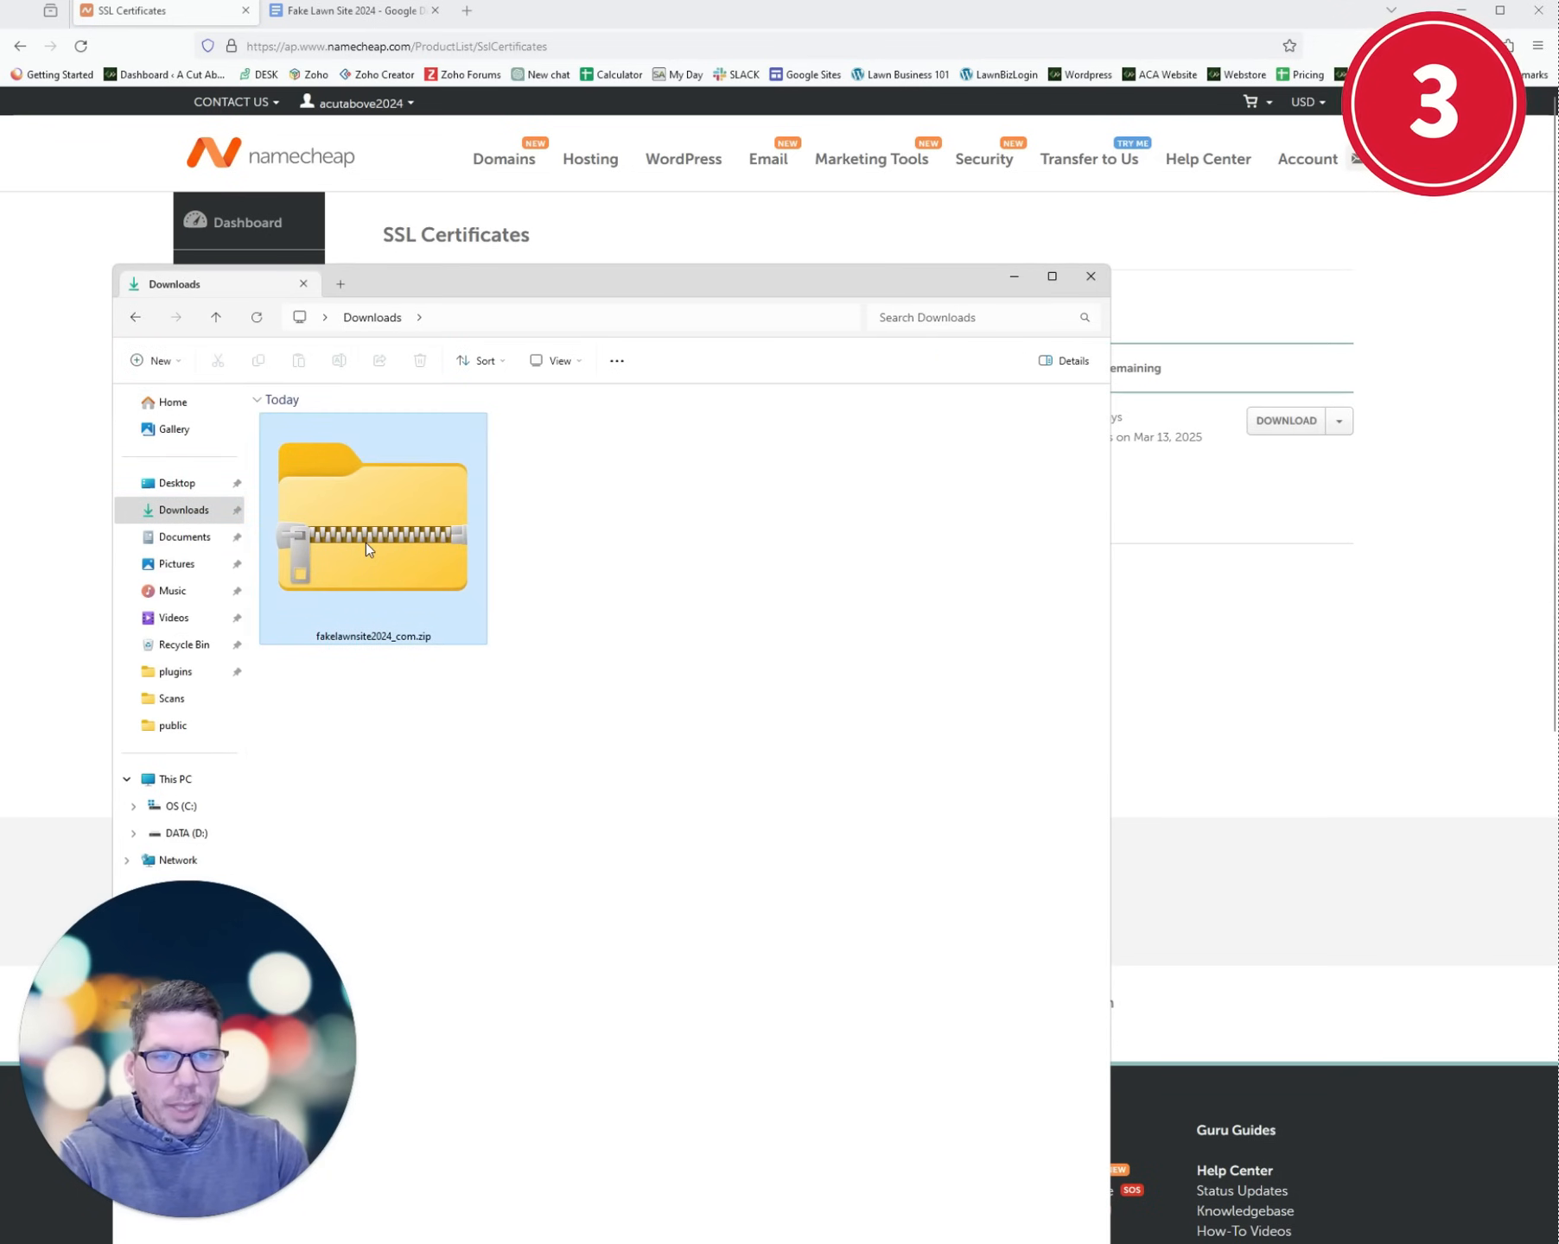
right_click(366, 543)
left_click(443, 735)
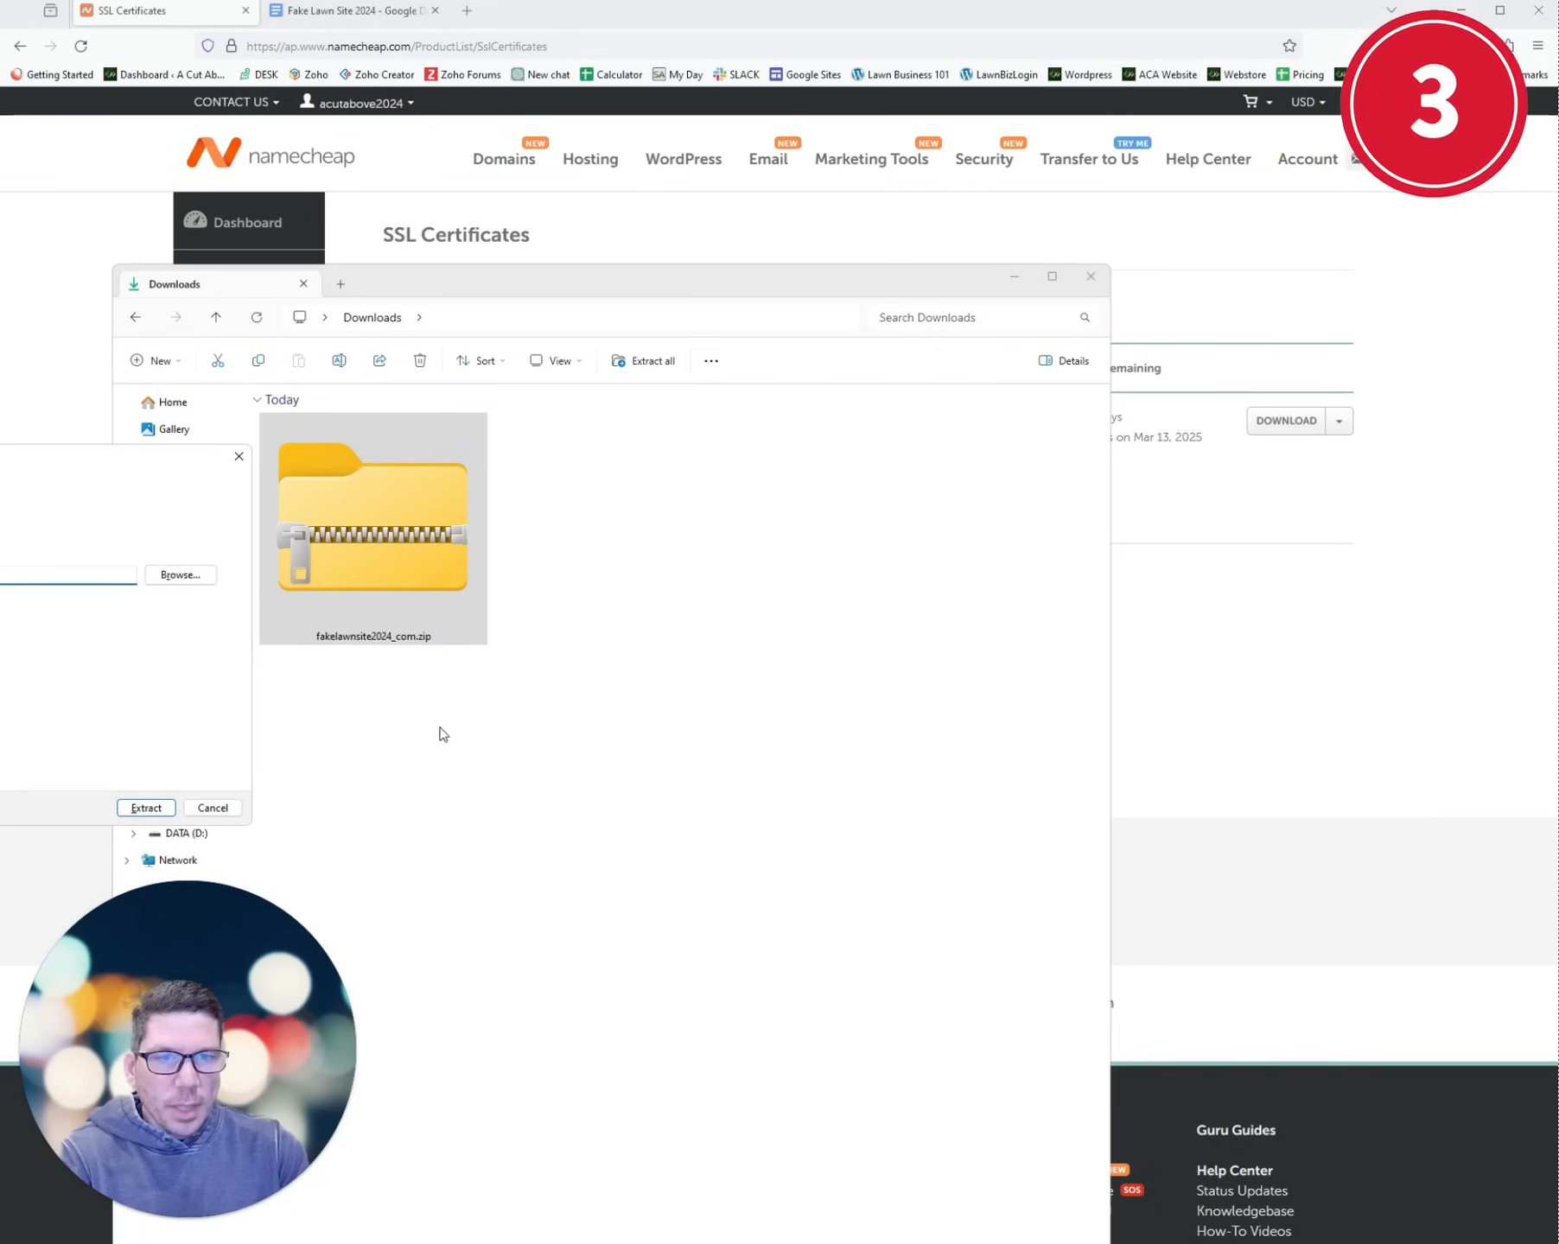
left_click(180, 575)
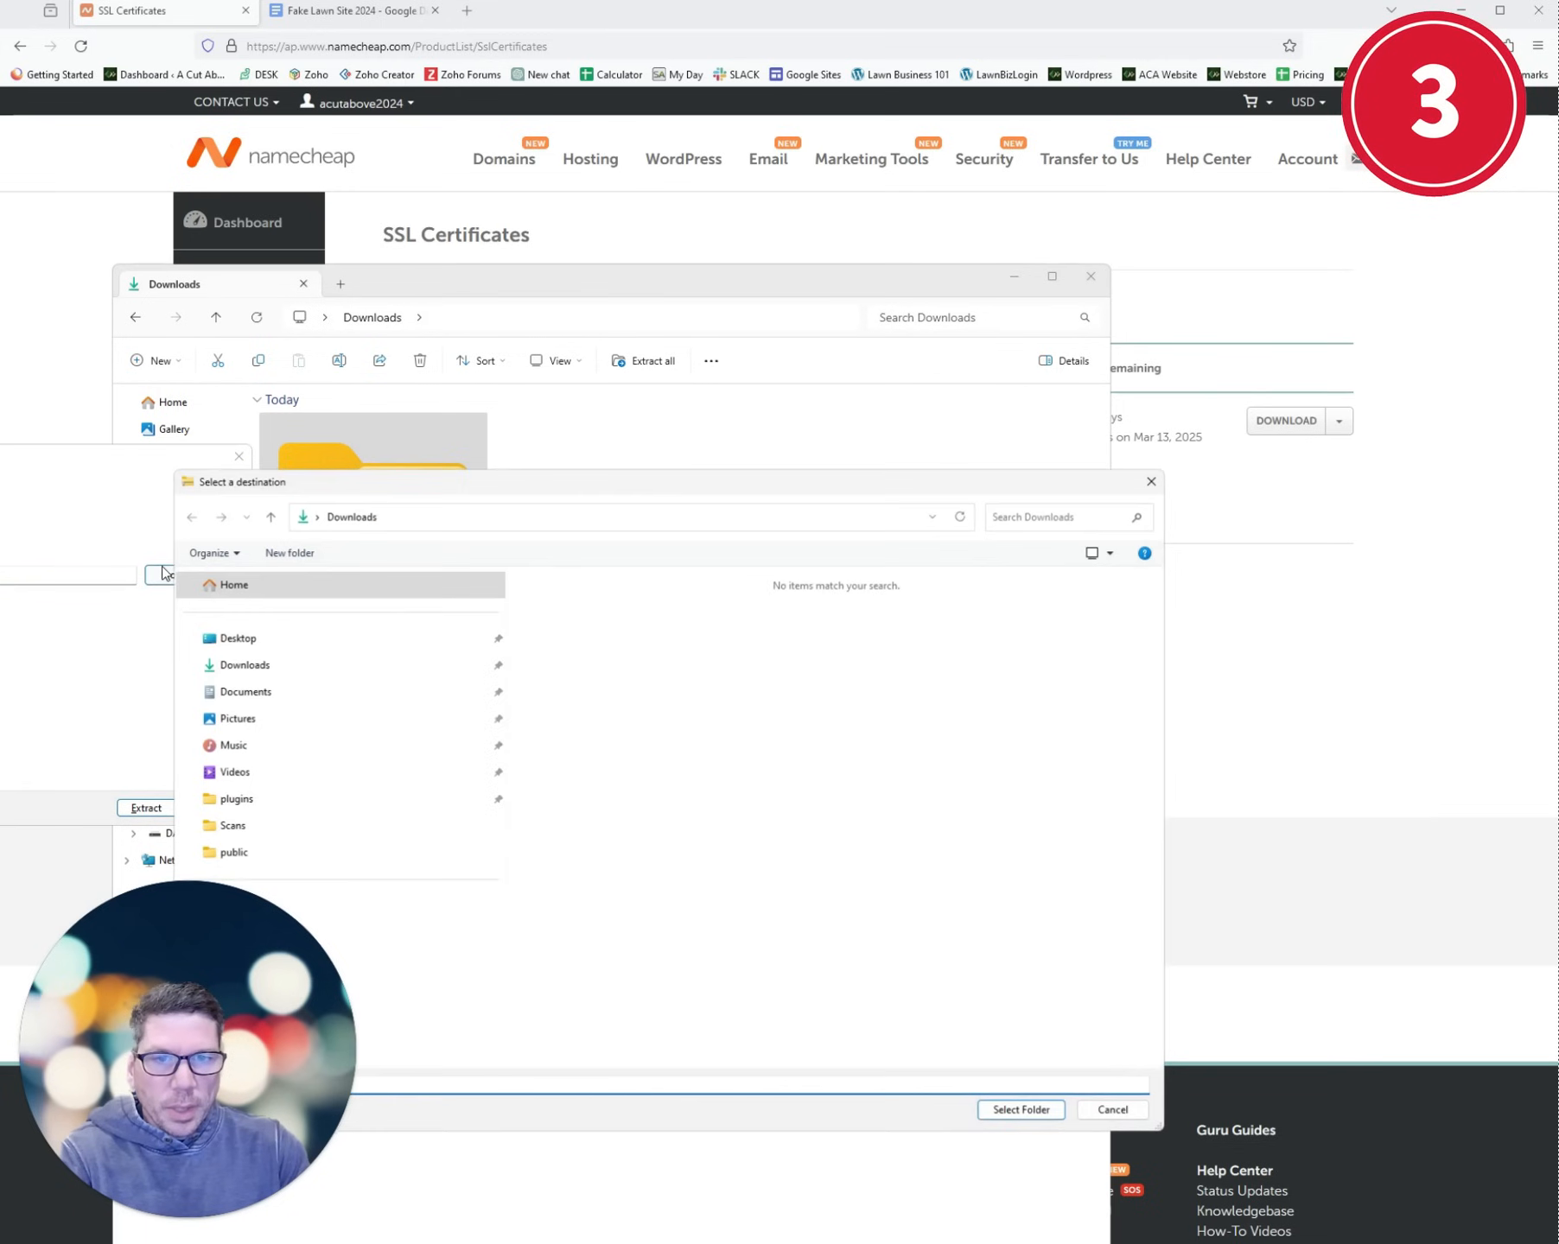
left_click(244, 666)
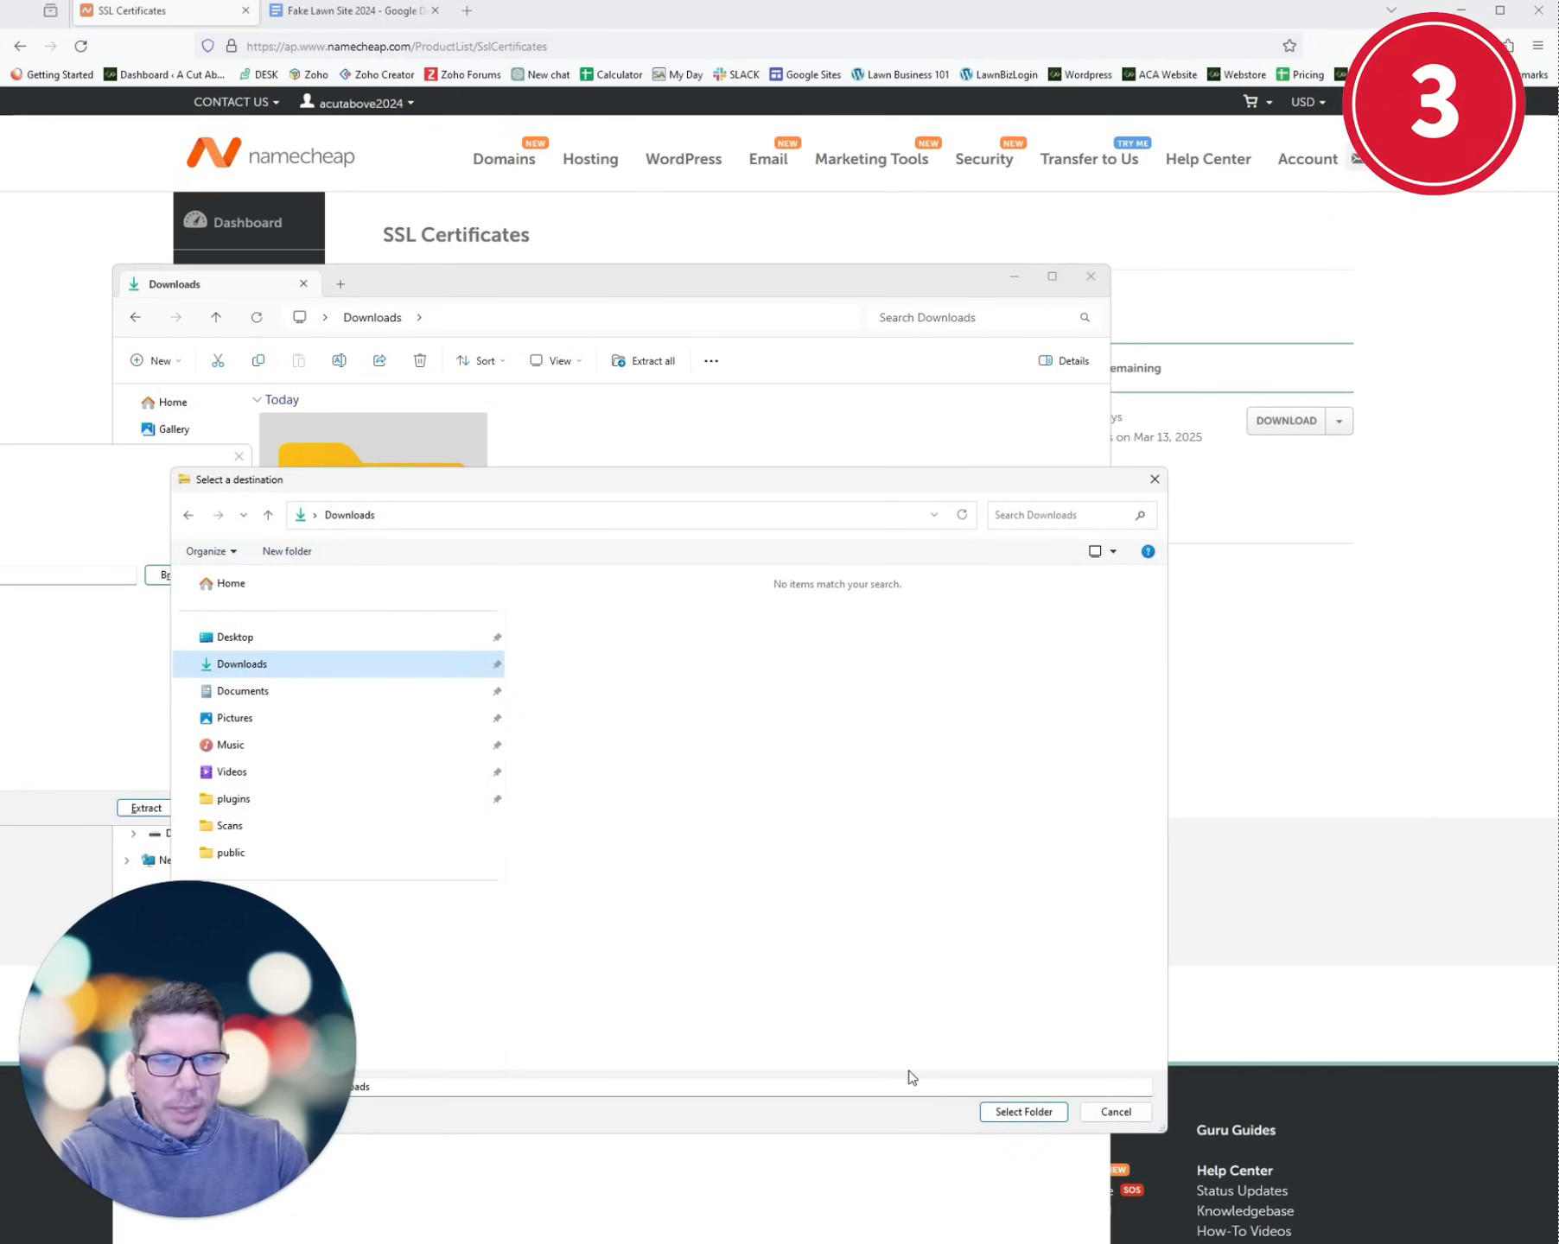
left_click(1021, 1112)
left_click(146, 807)
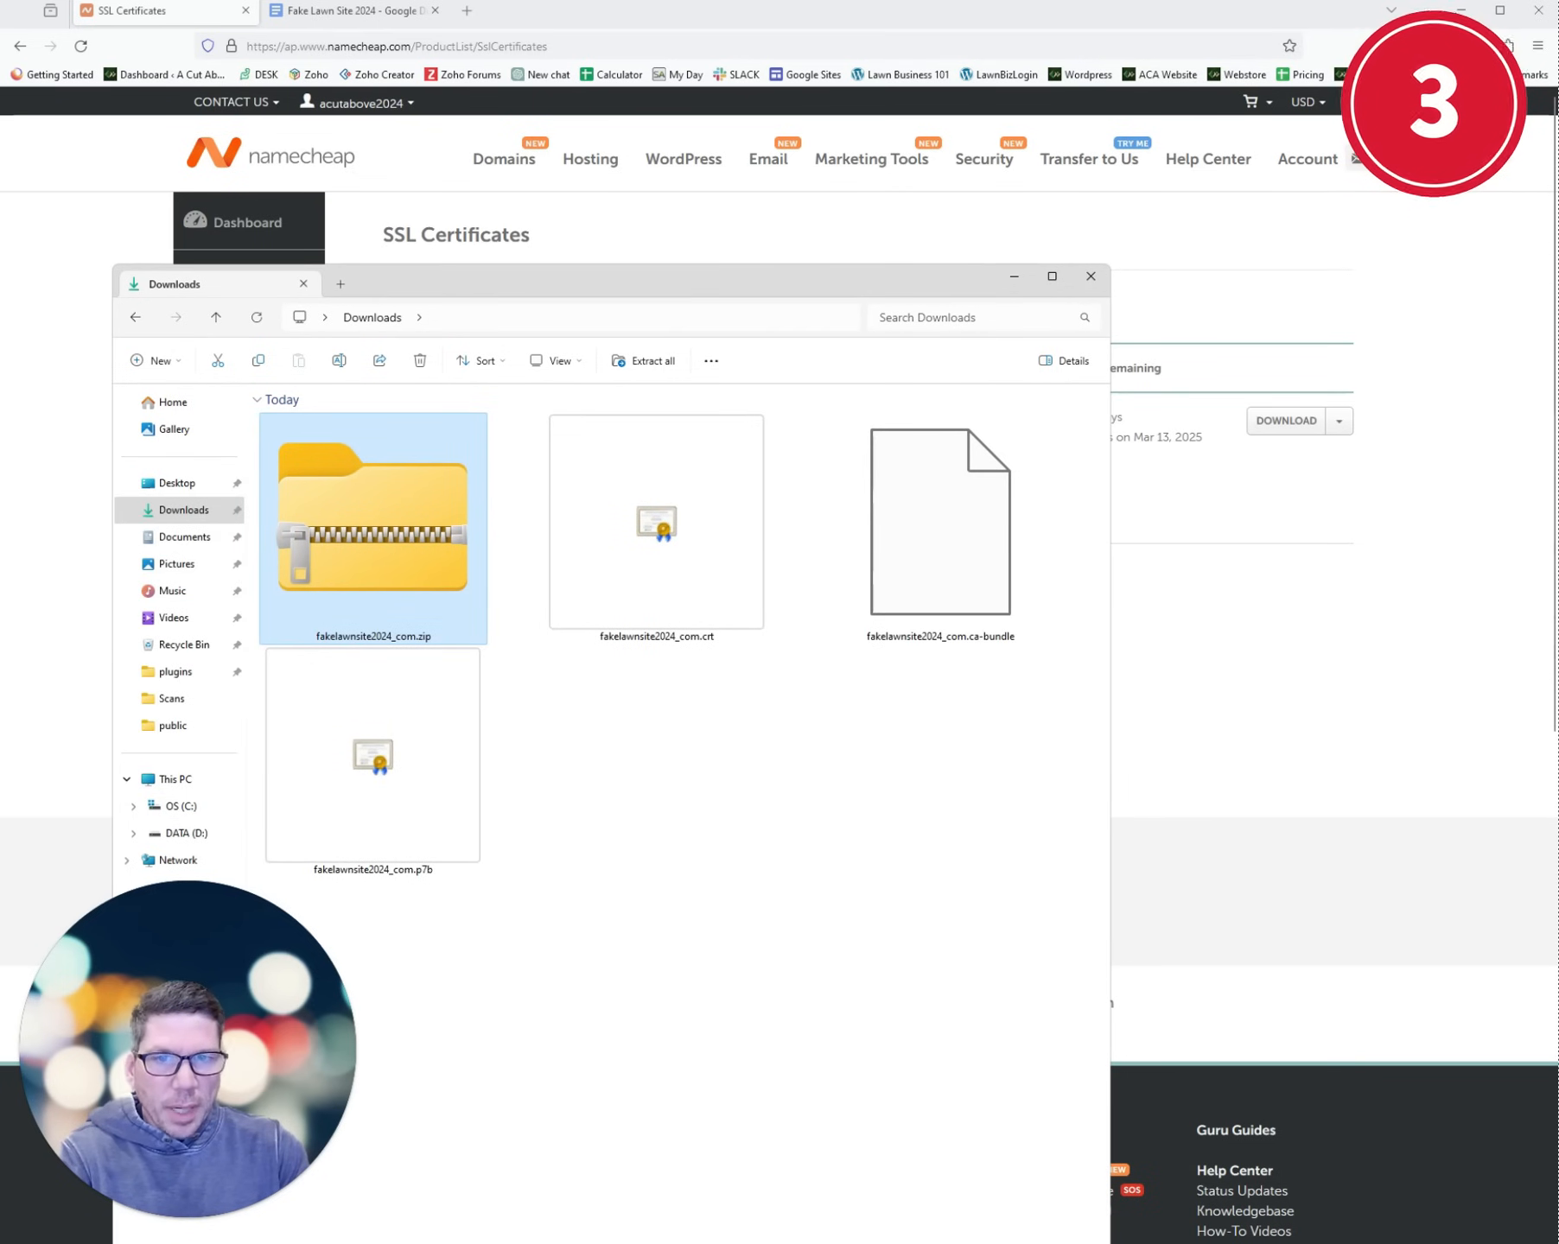
left_click(1016, 280)
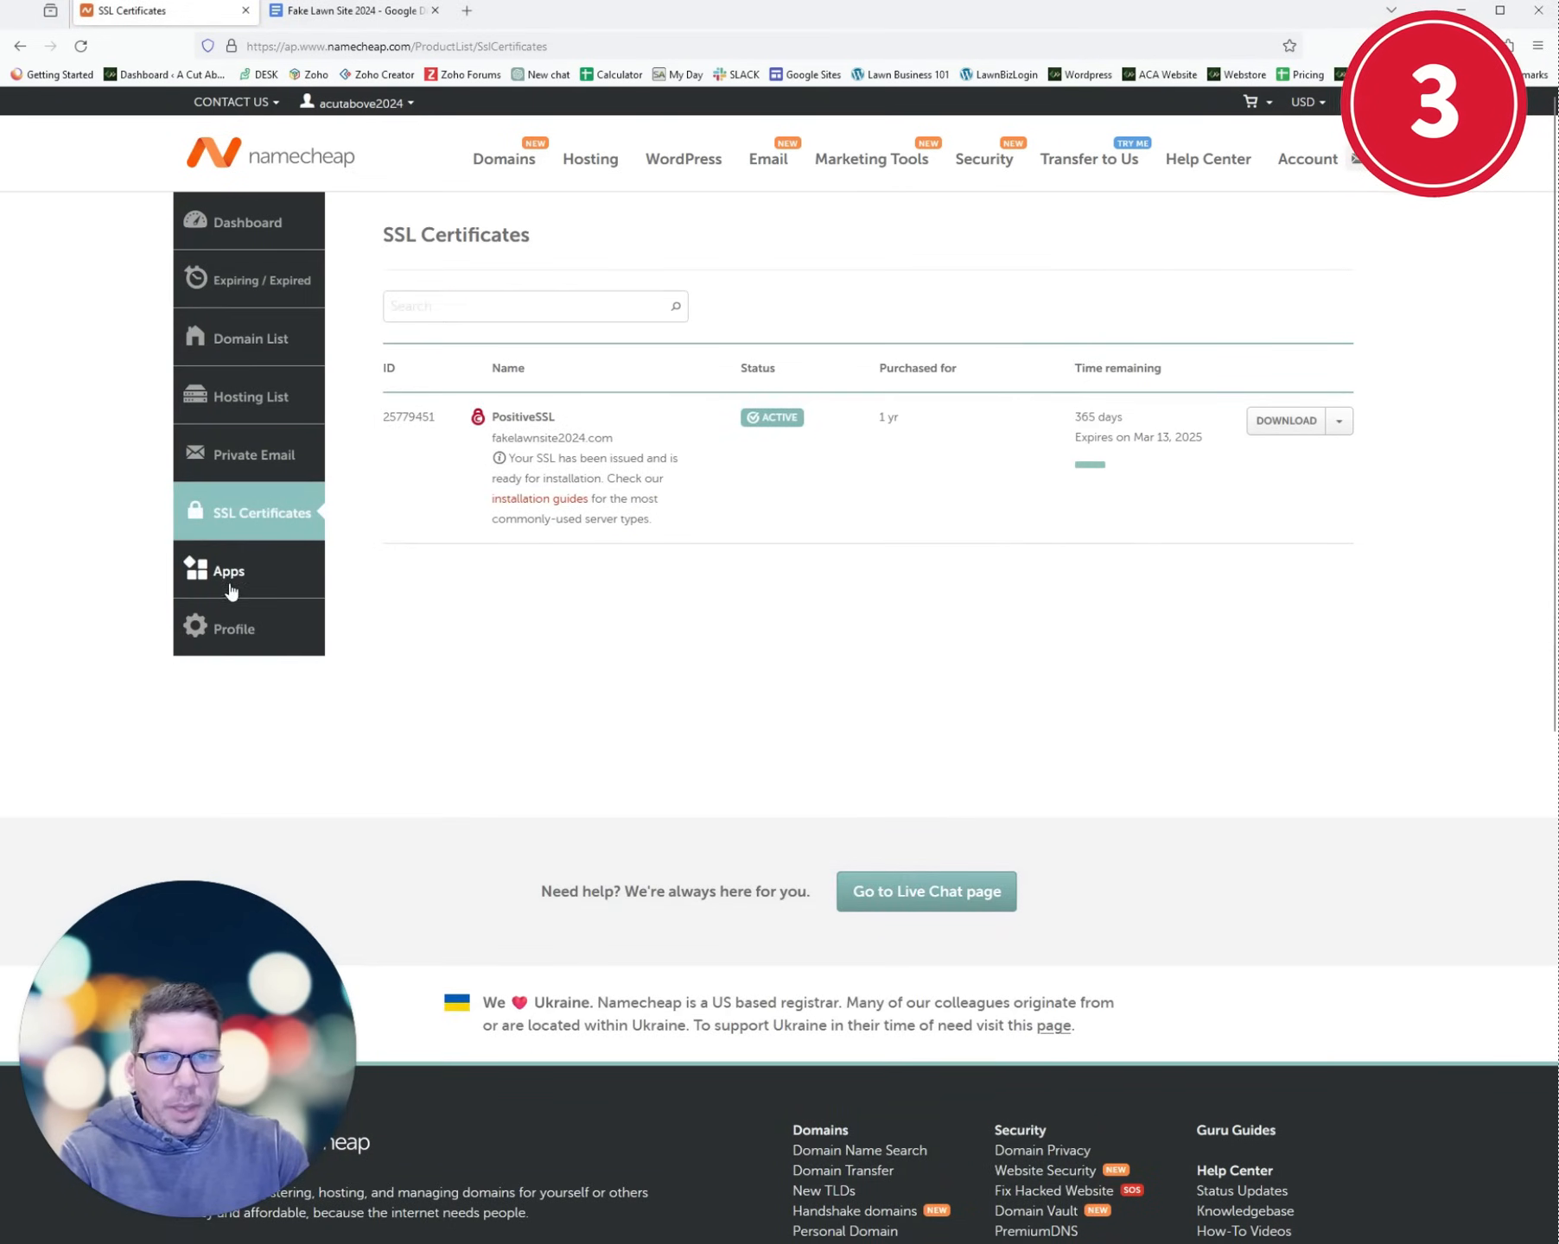
- Start a Custom SSL Certificate for Fake Lawn Site 2024 in EasyWP's SSL settings
left_click(226, 576)
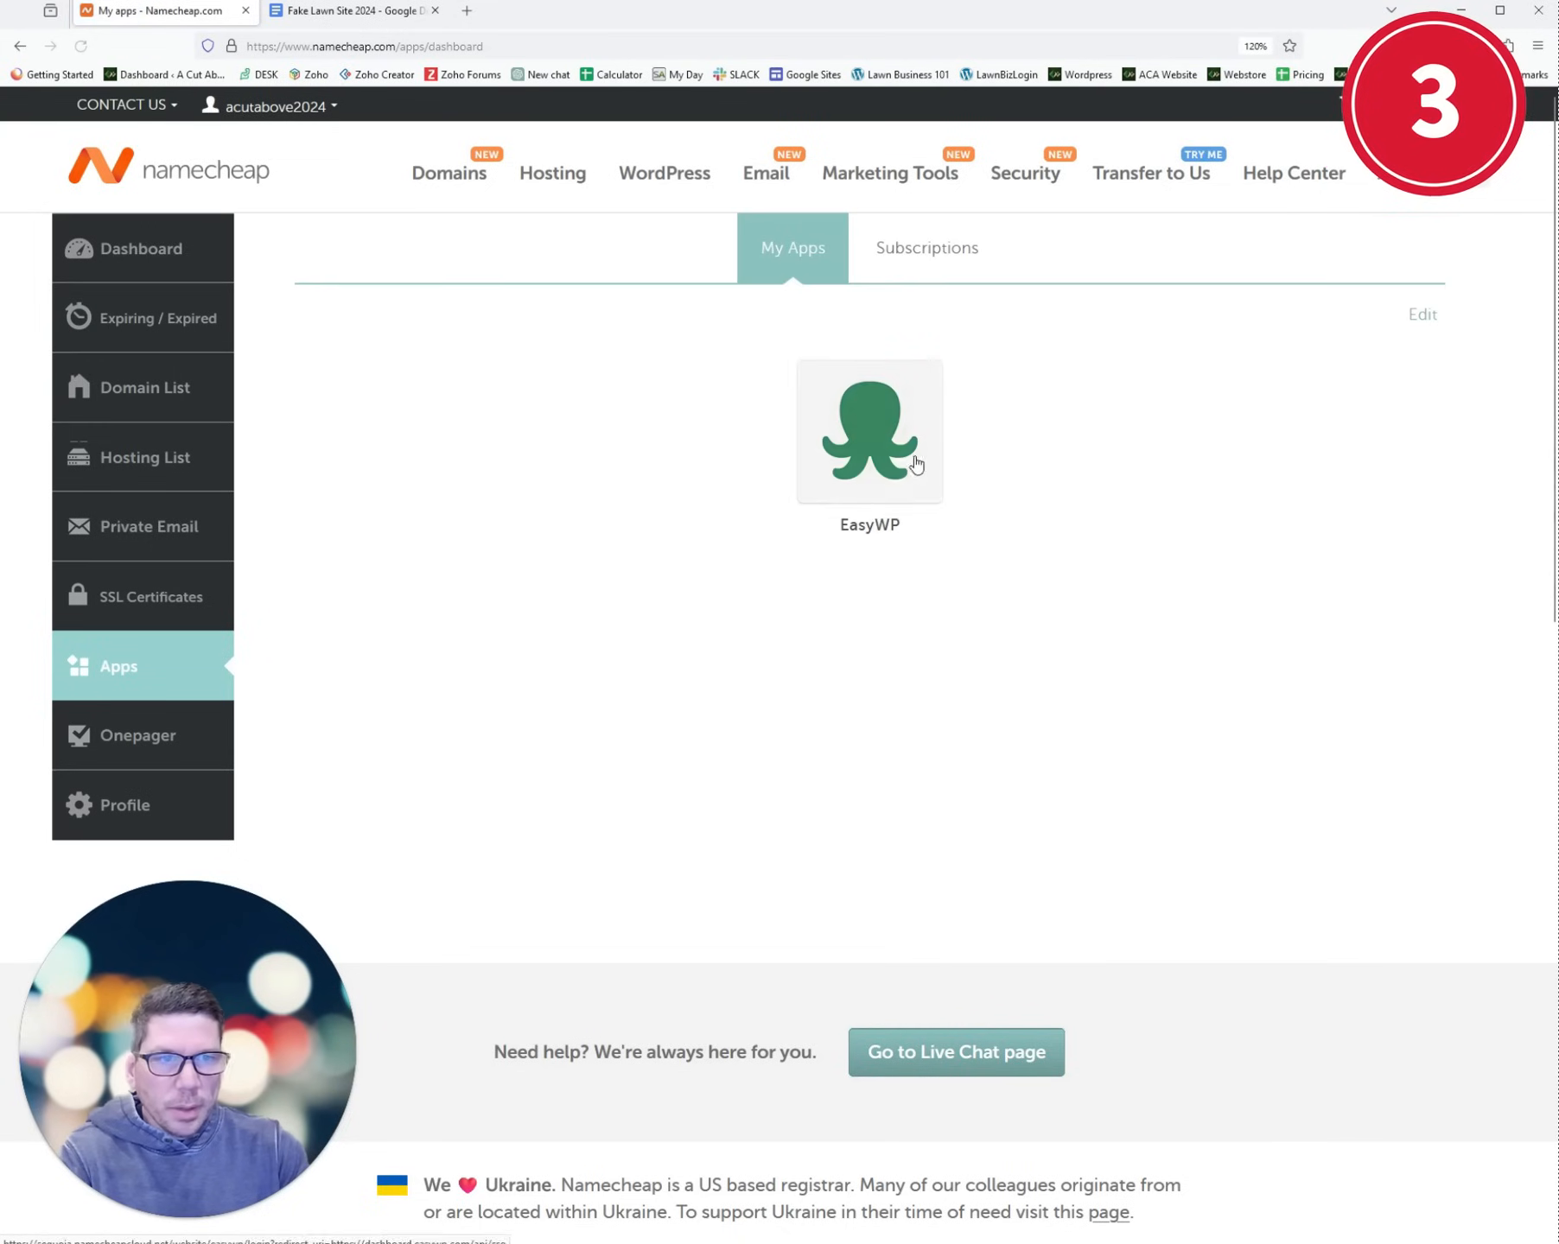
left_click(892, 453)
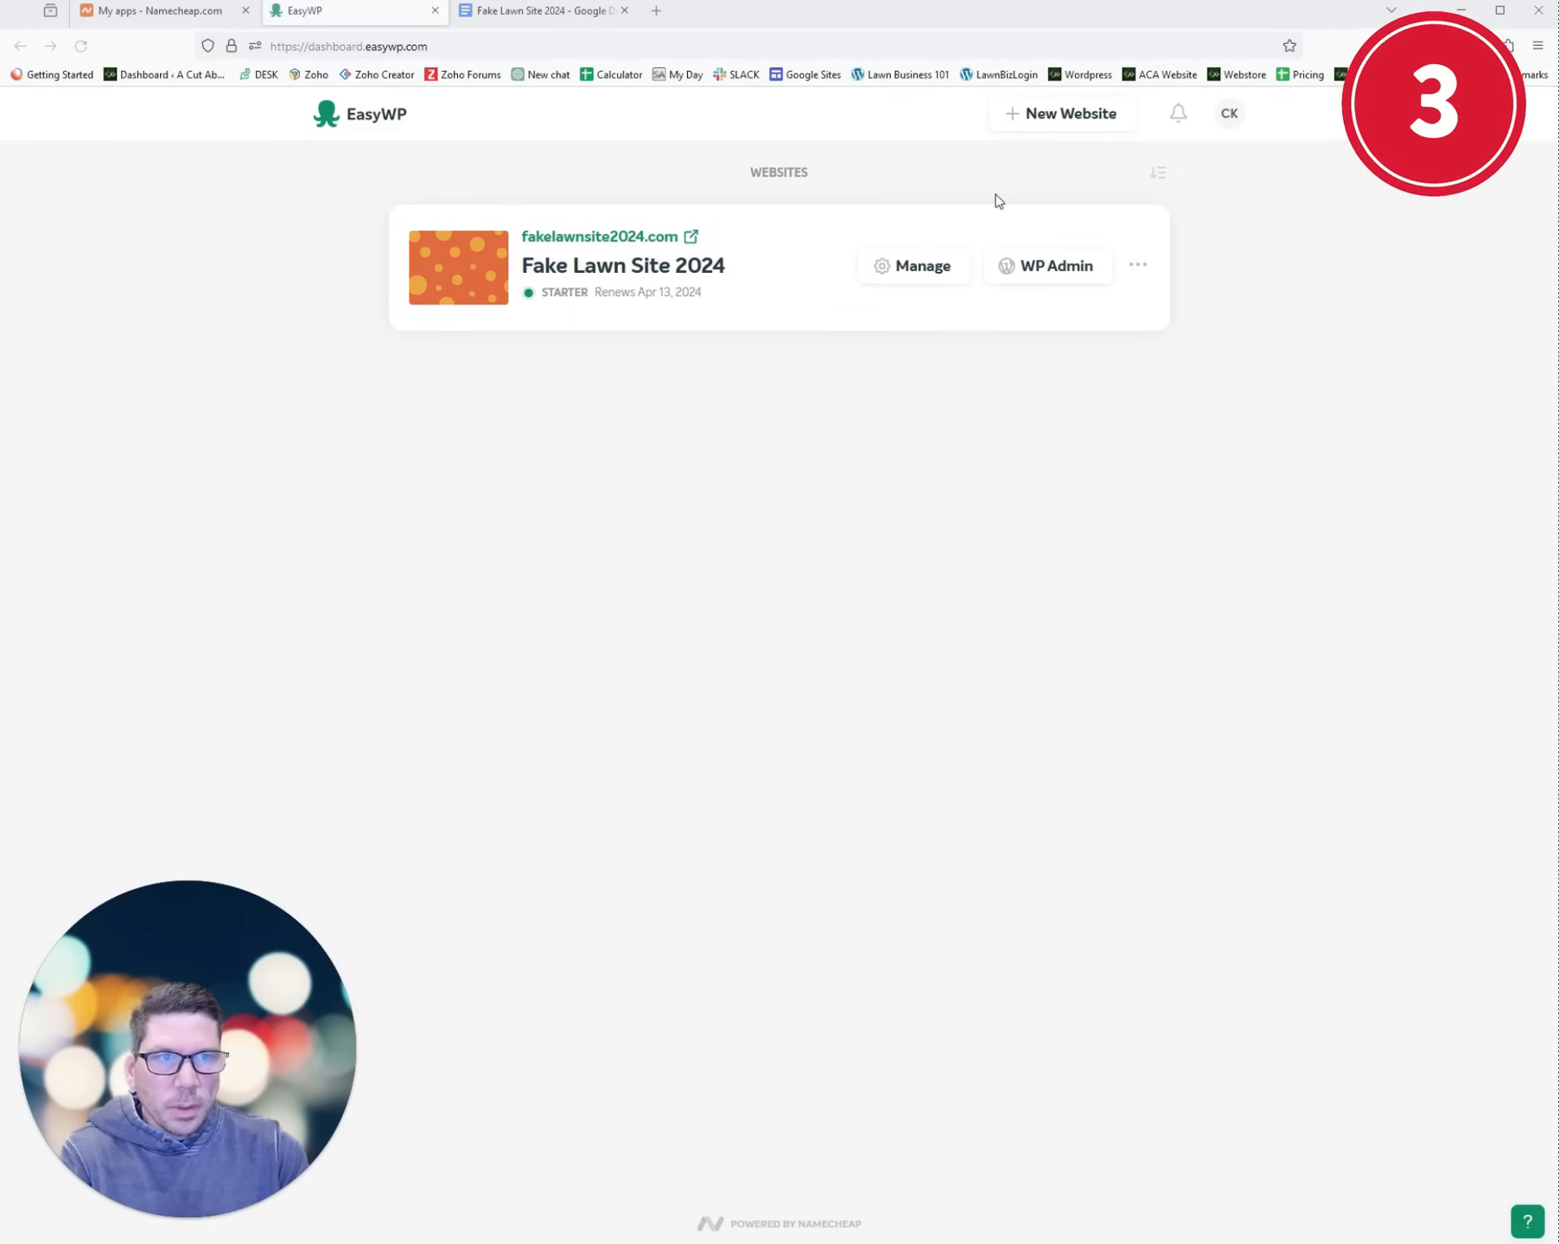
left_click(915, 277)
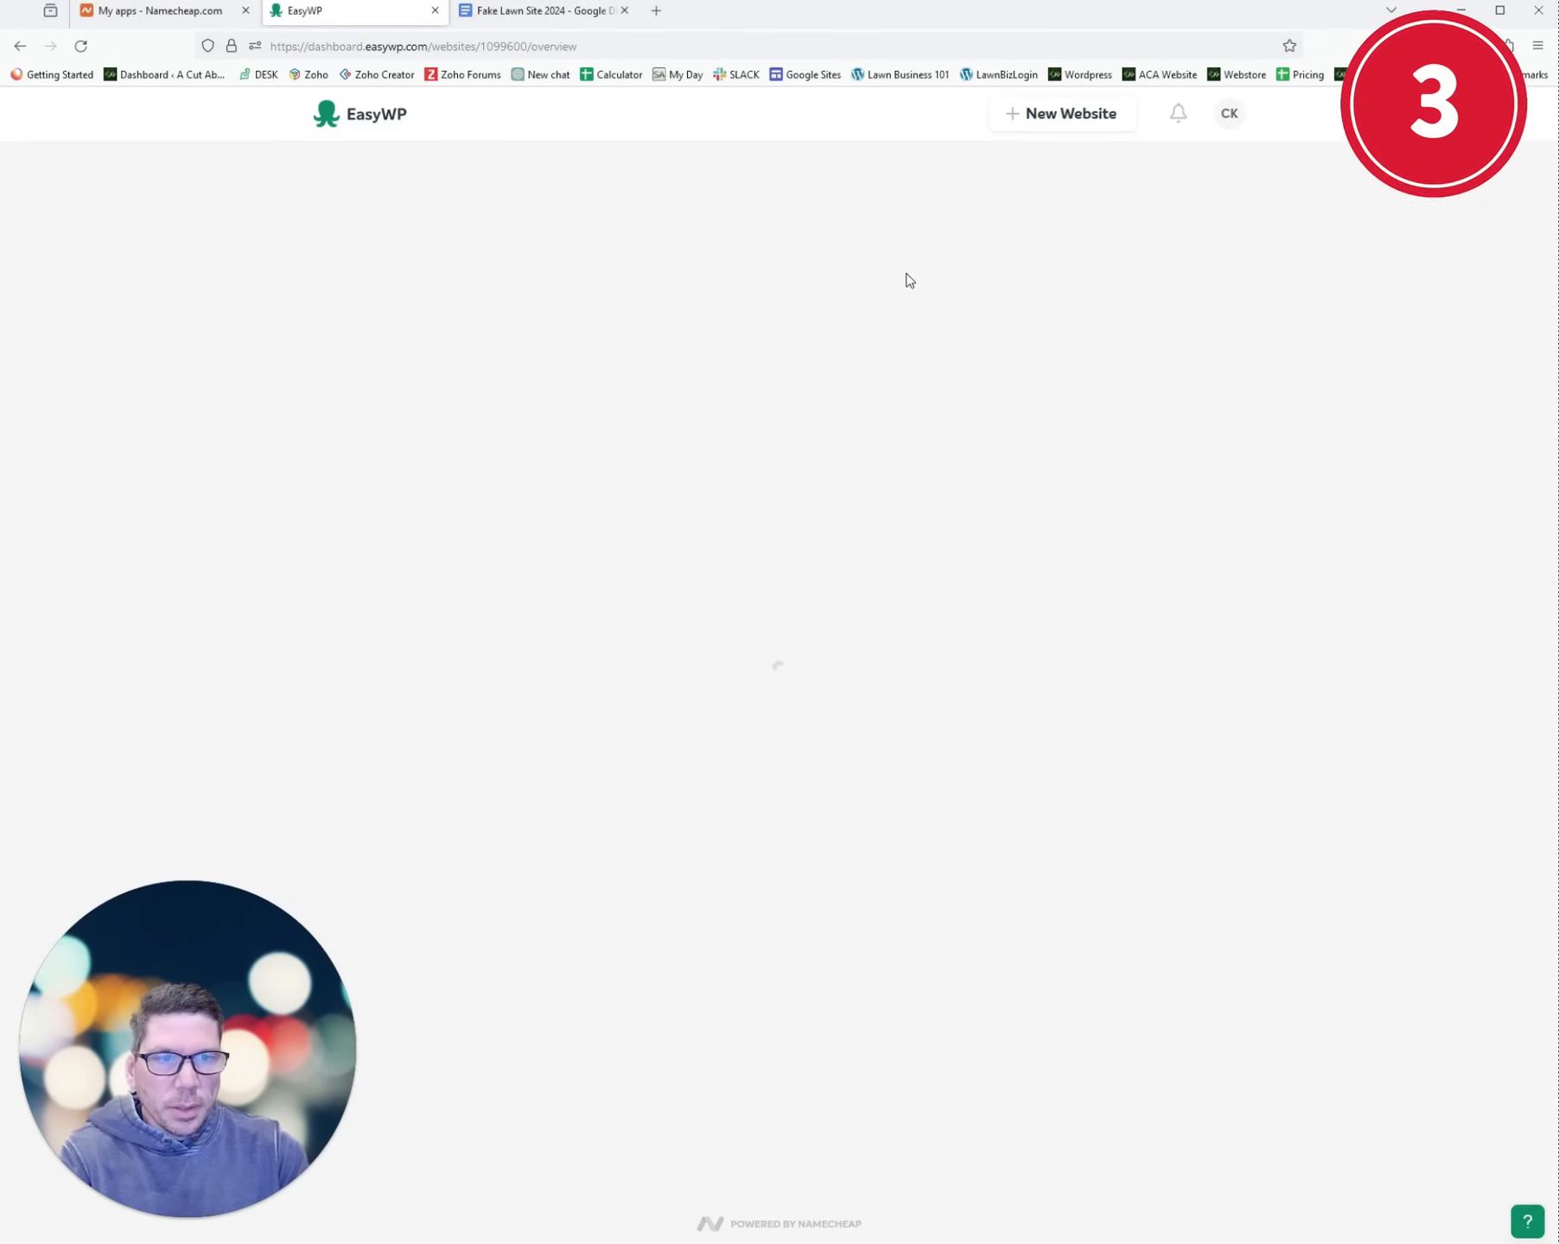
scroll(958, 648, "down", 2)
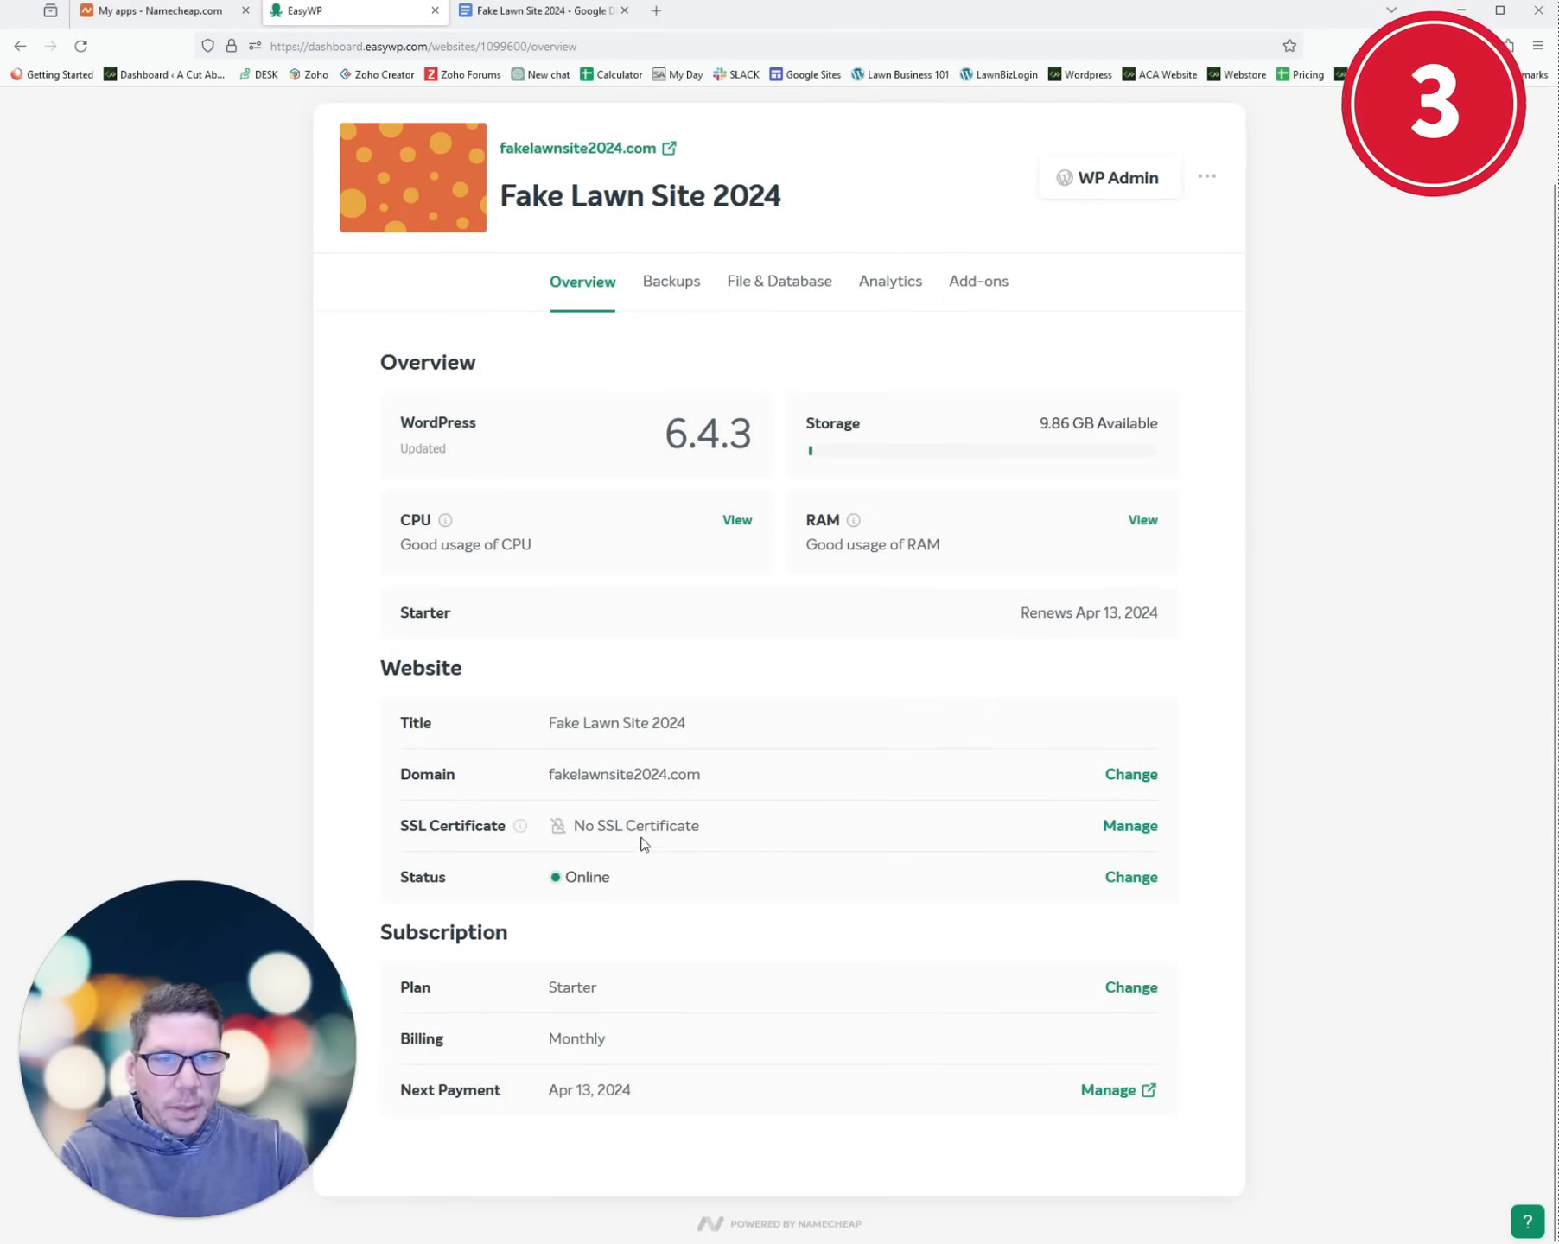
left_click(1126, 829)
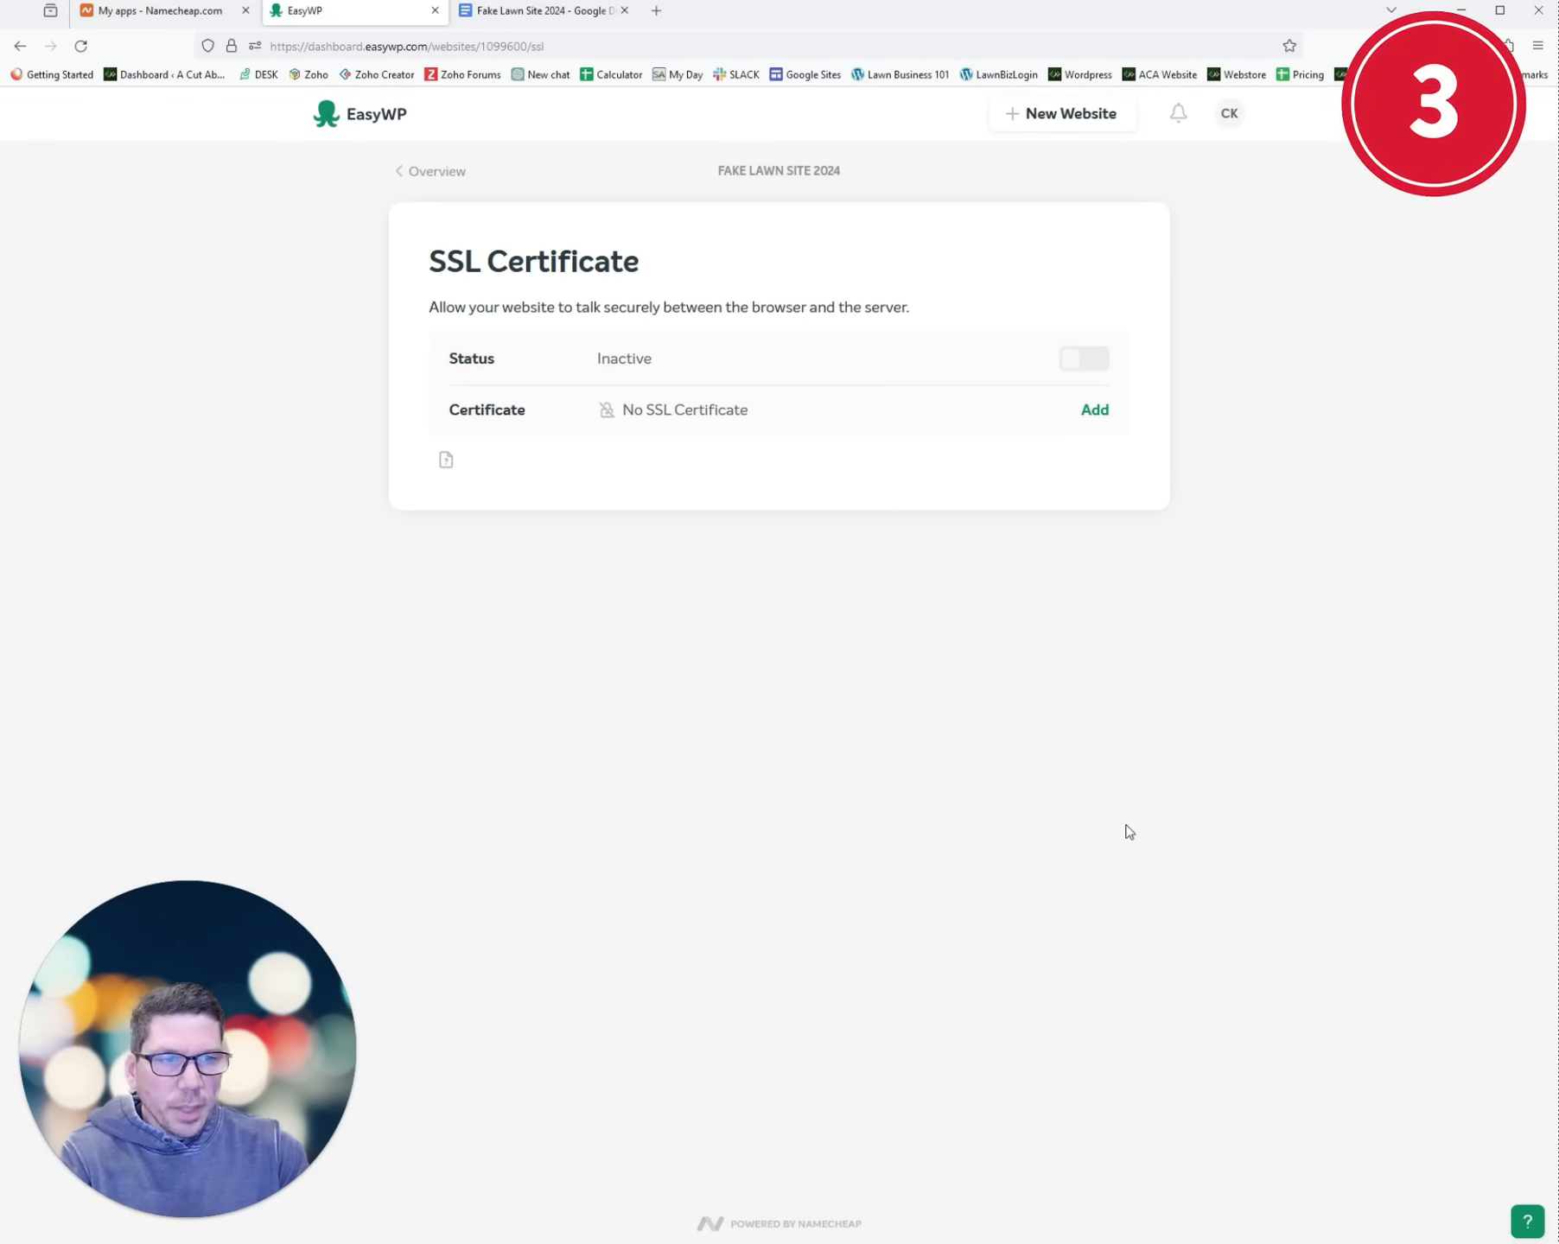
left_click(1094, 410)
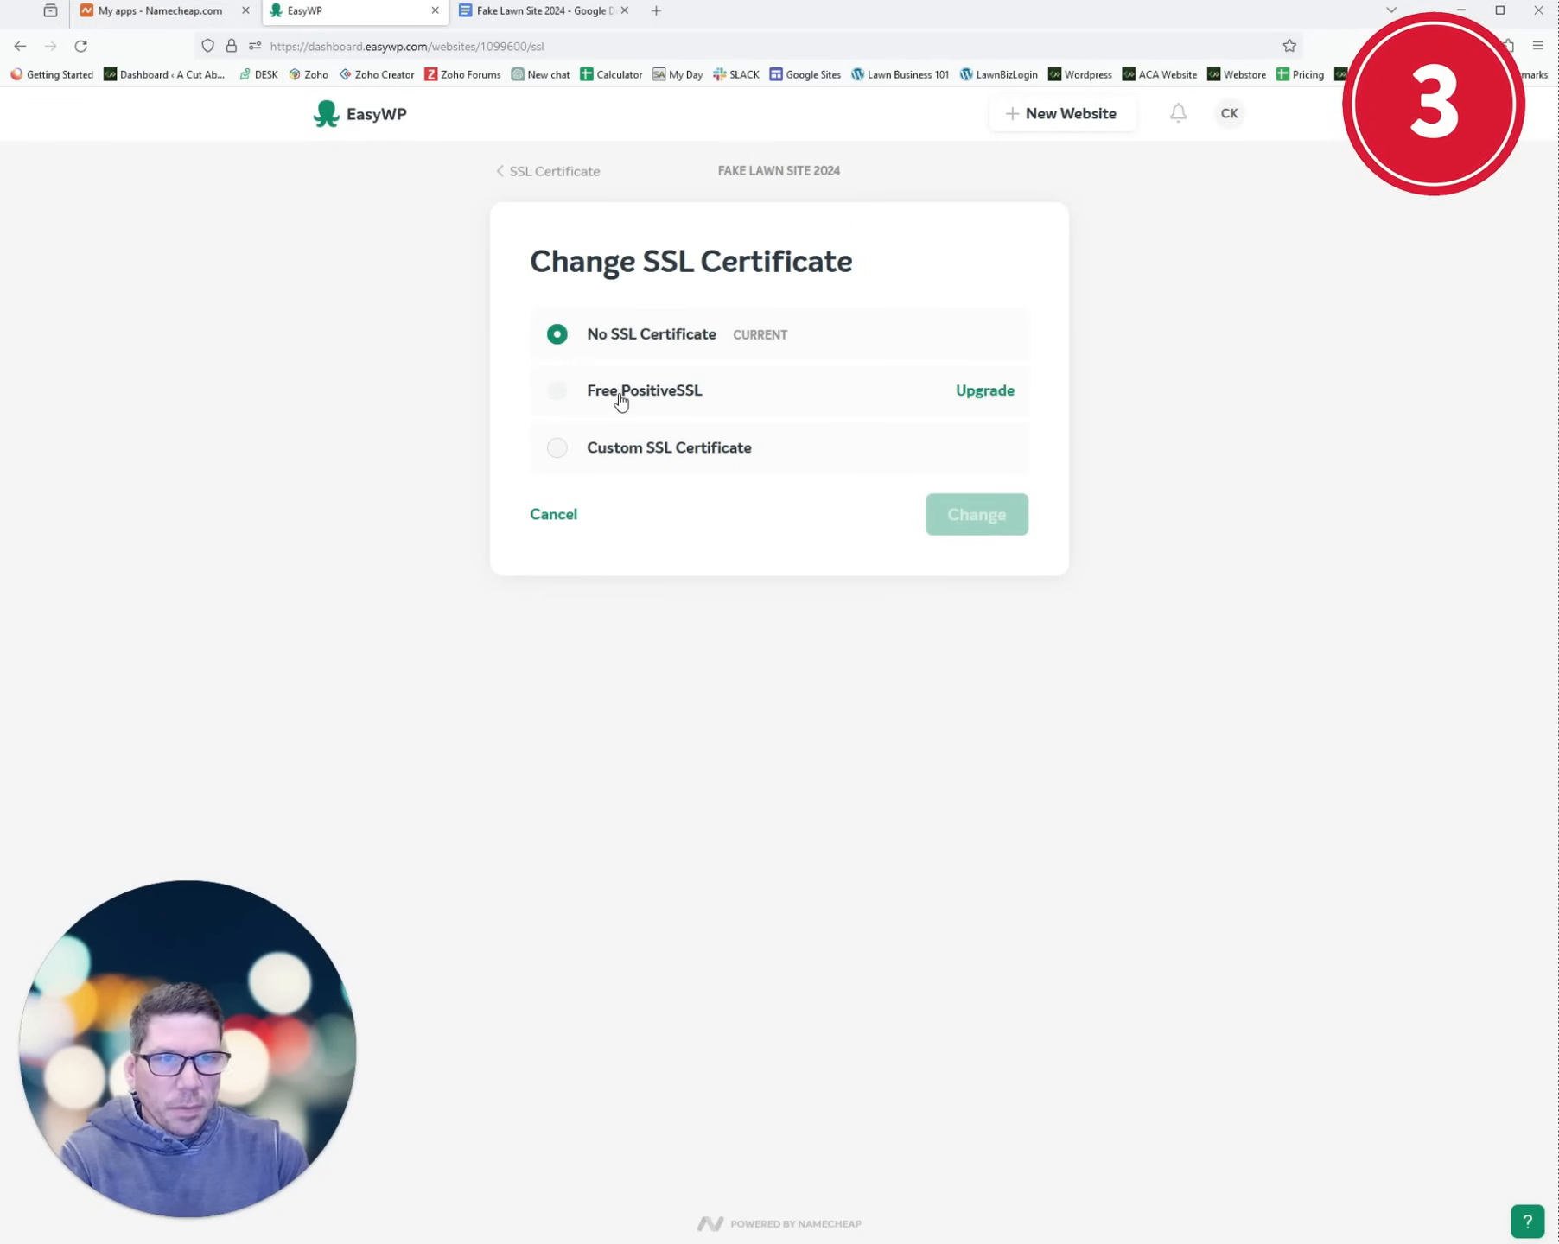
left_click(588, 450)
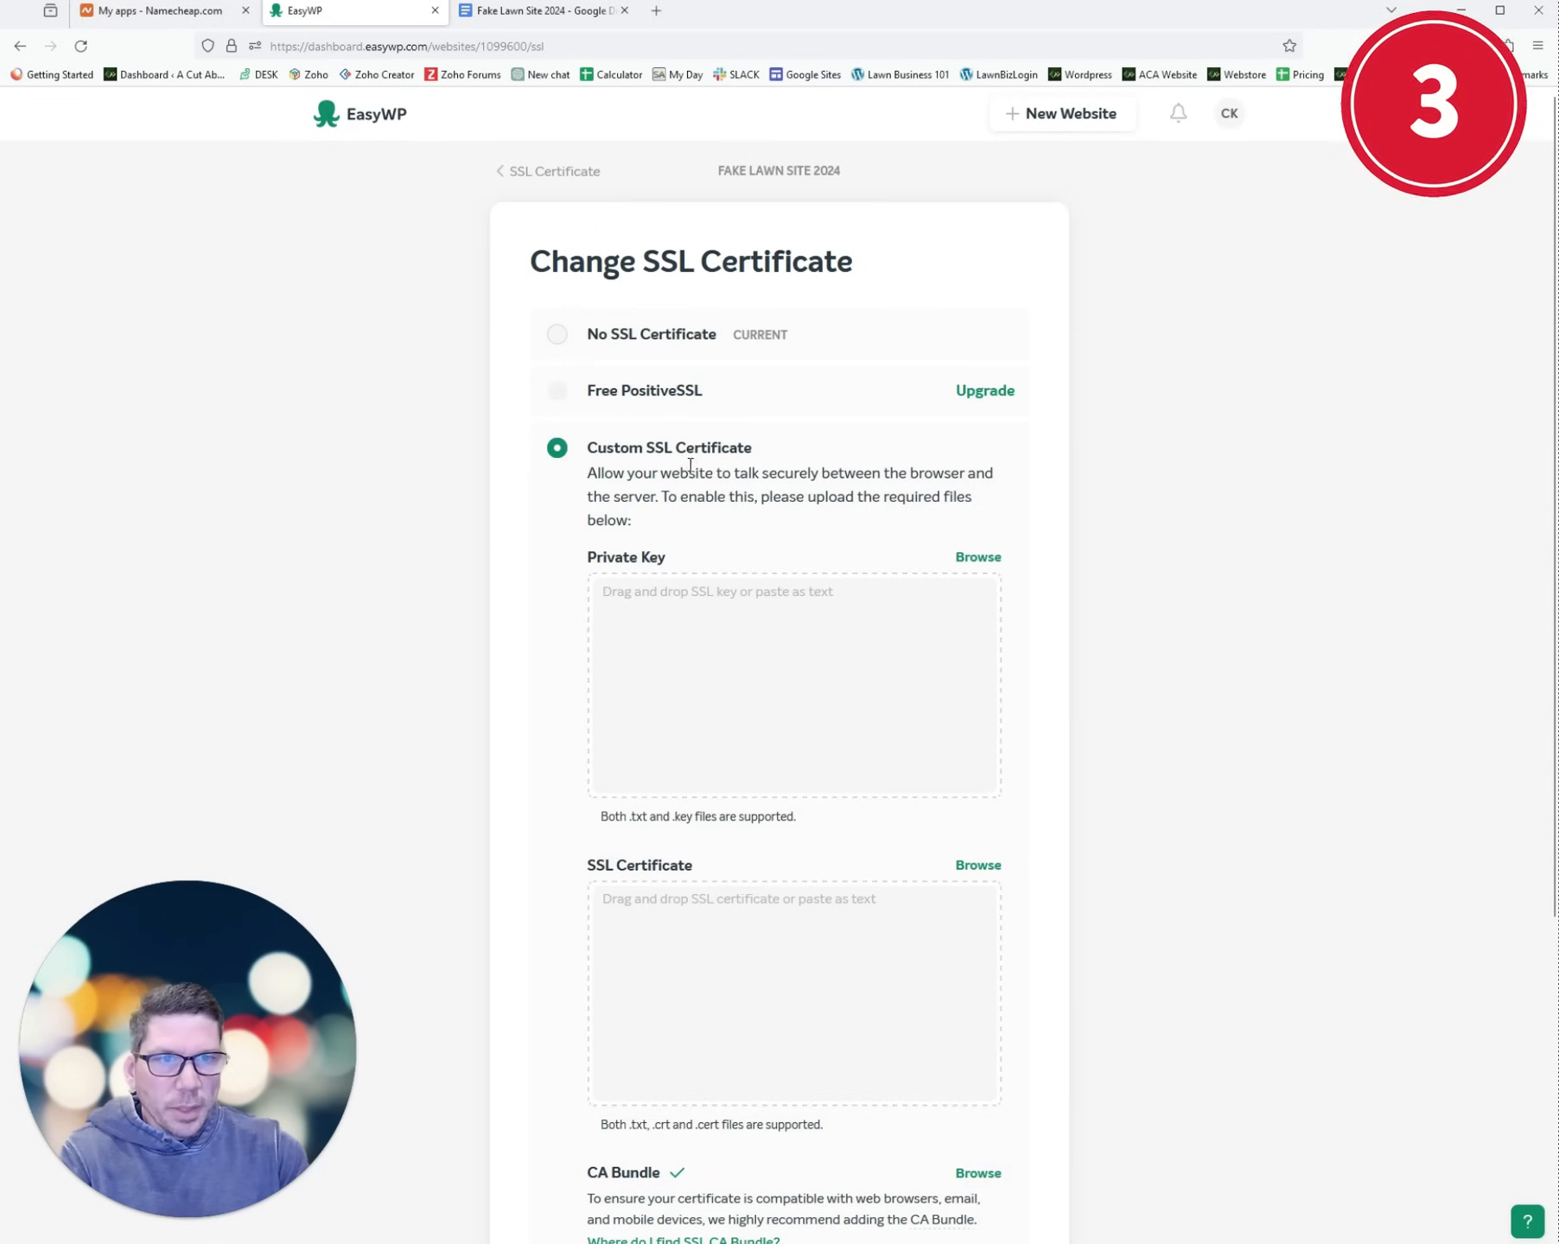
scroll(756, 517, "down", 3)
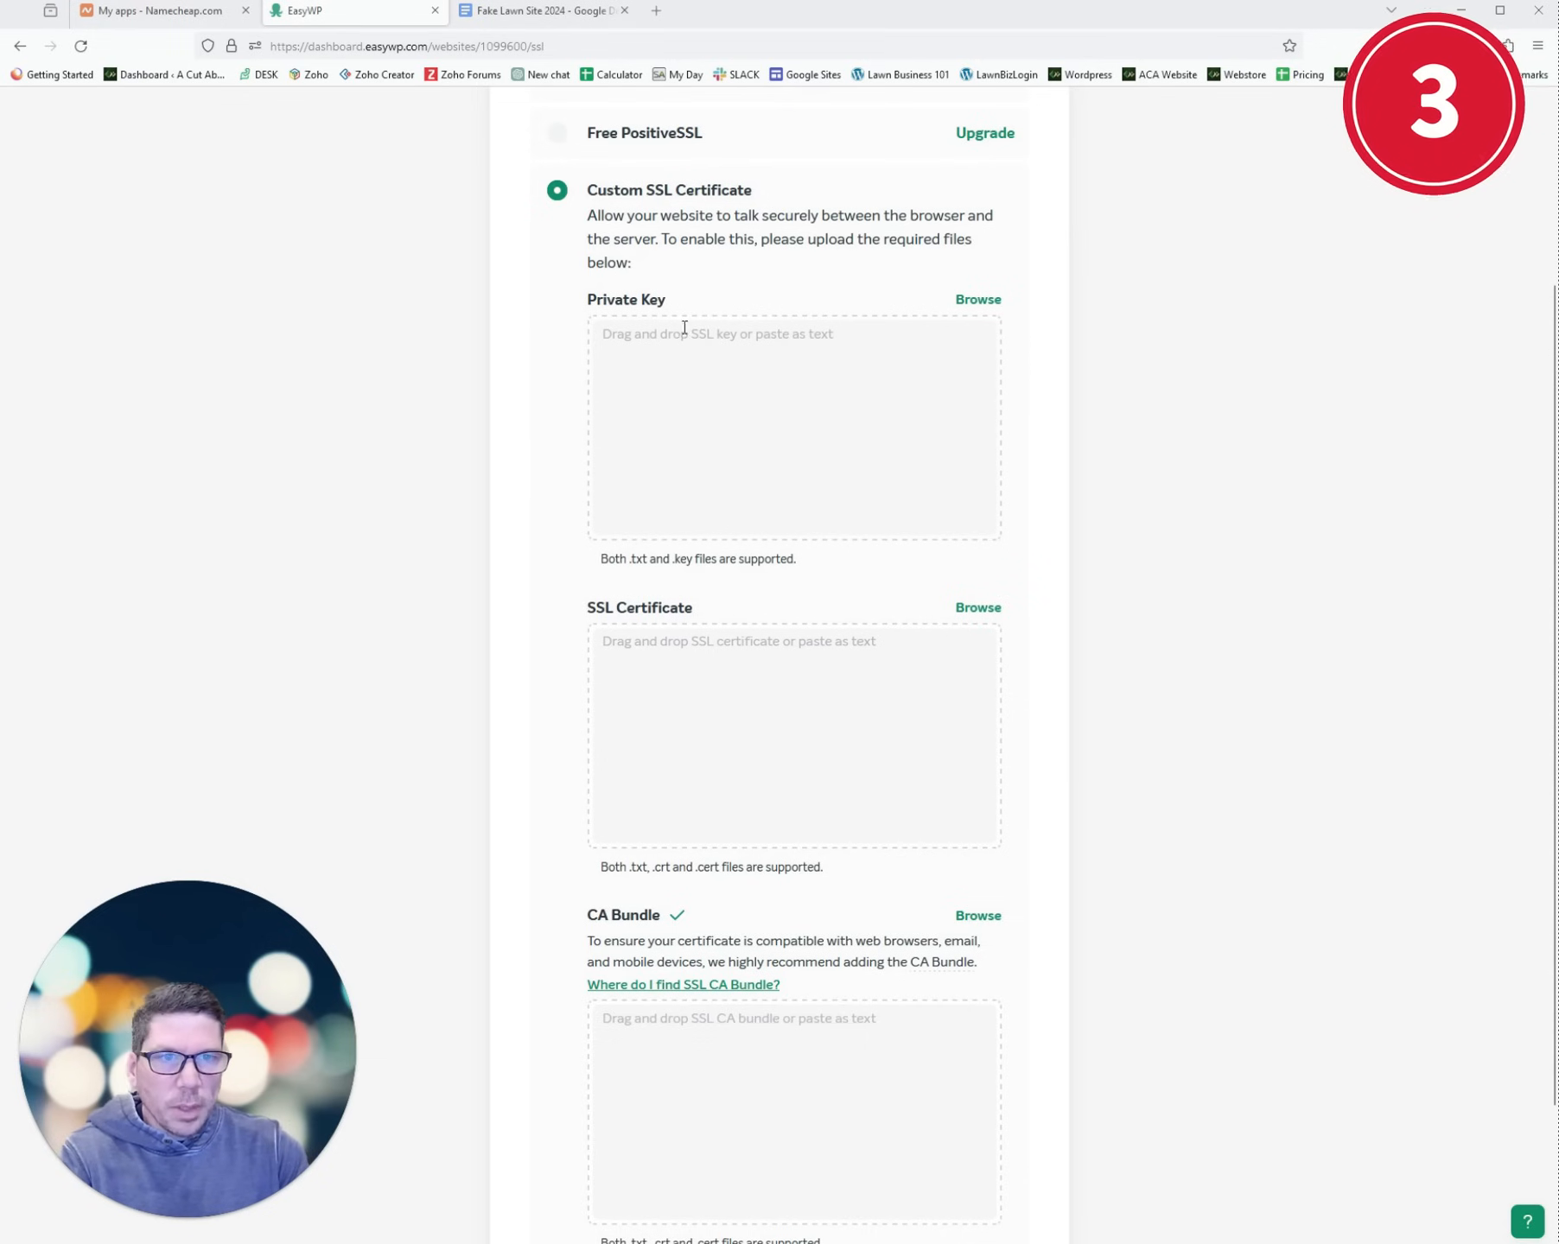
- Paste the RSA private key from the site notes document into the Private Key box
left_click(545, 10)
scroll(641, 891, "down", 6)
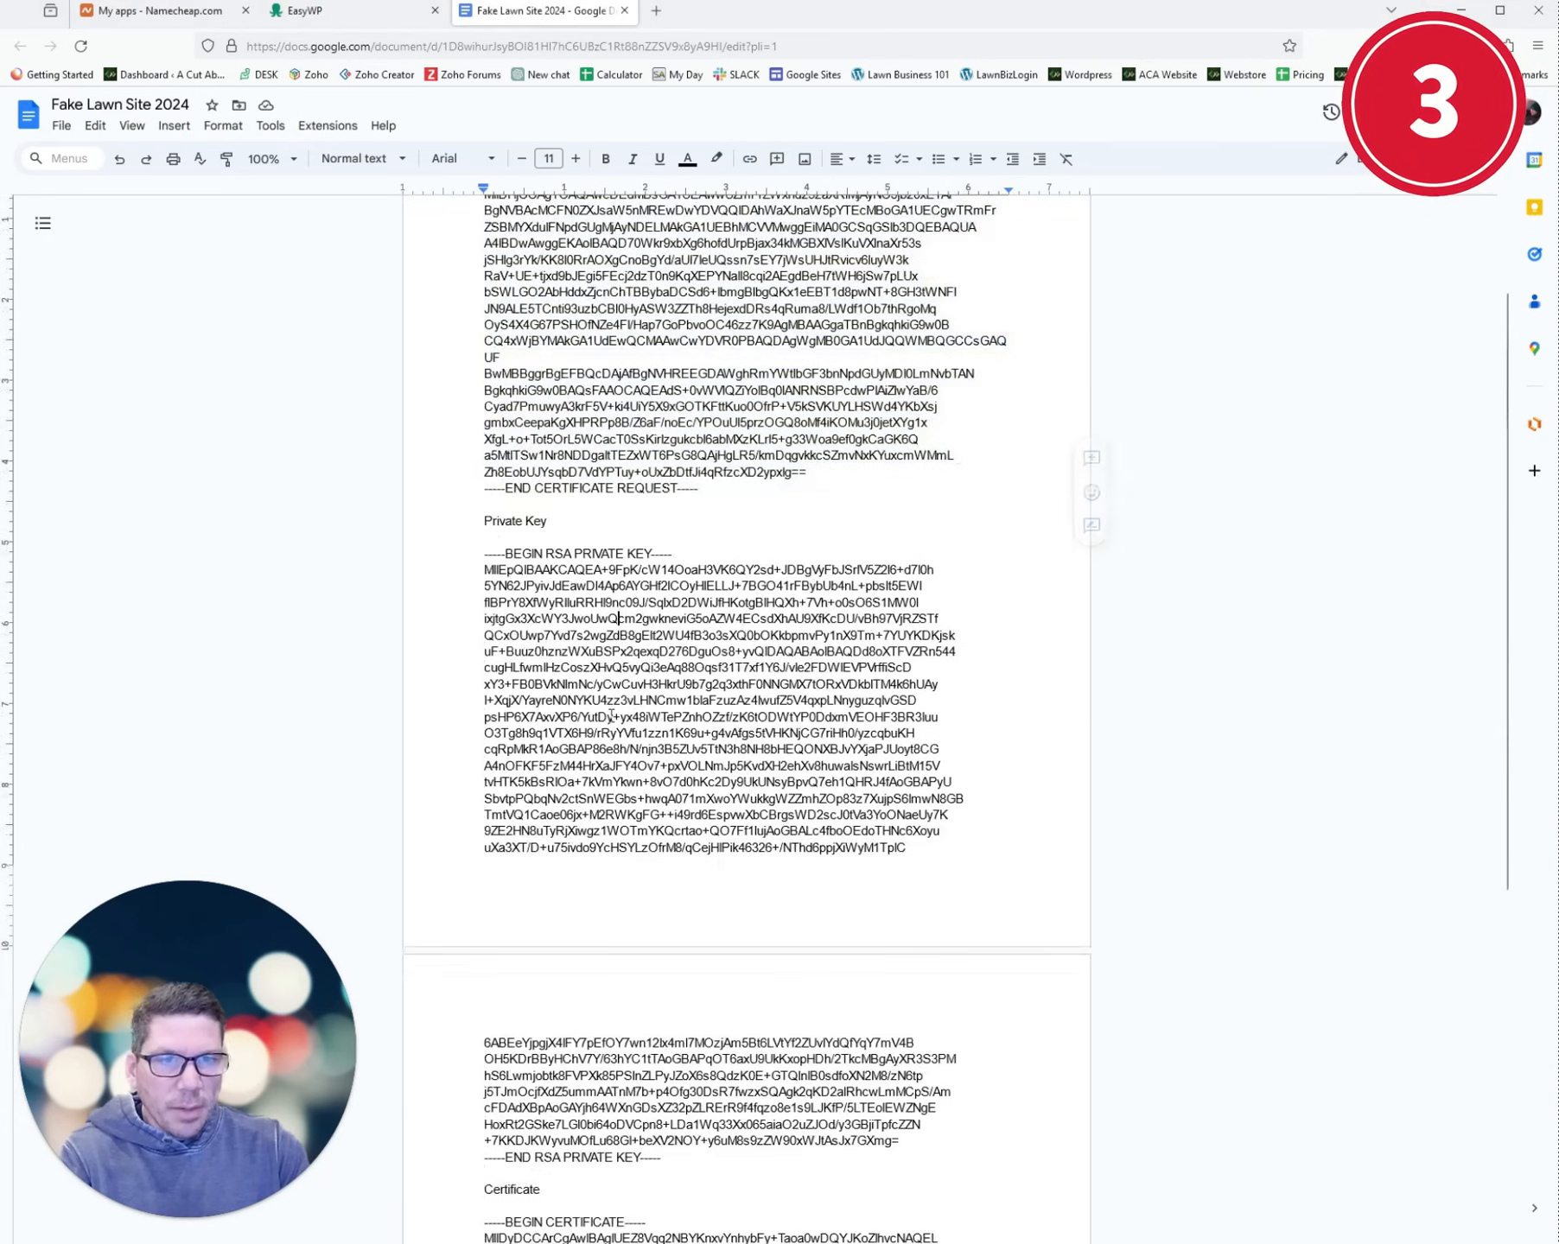
left_click_drag(661, 1006, 480, 402)
key("ctrl+c")
left_click(354, 10)
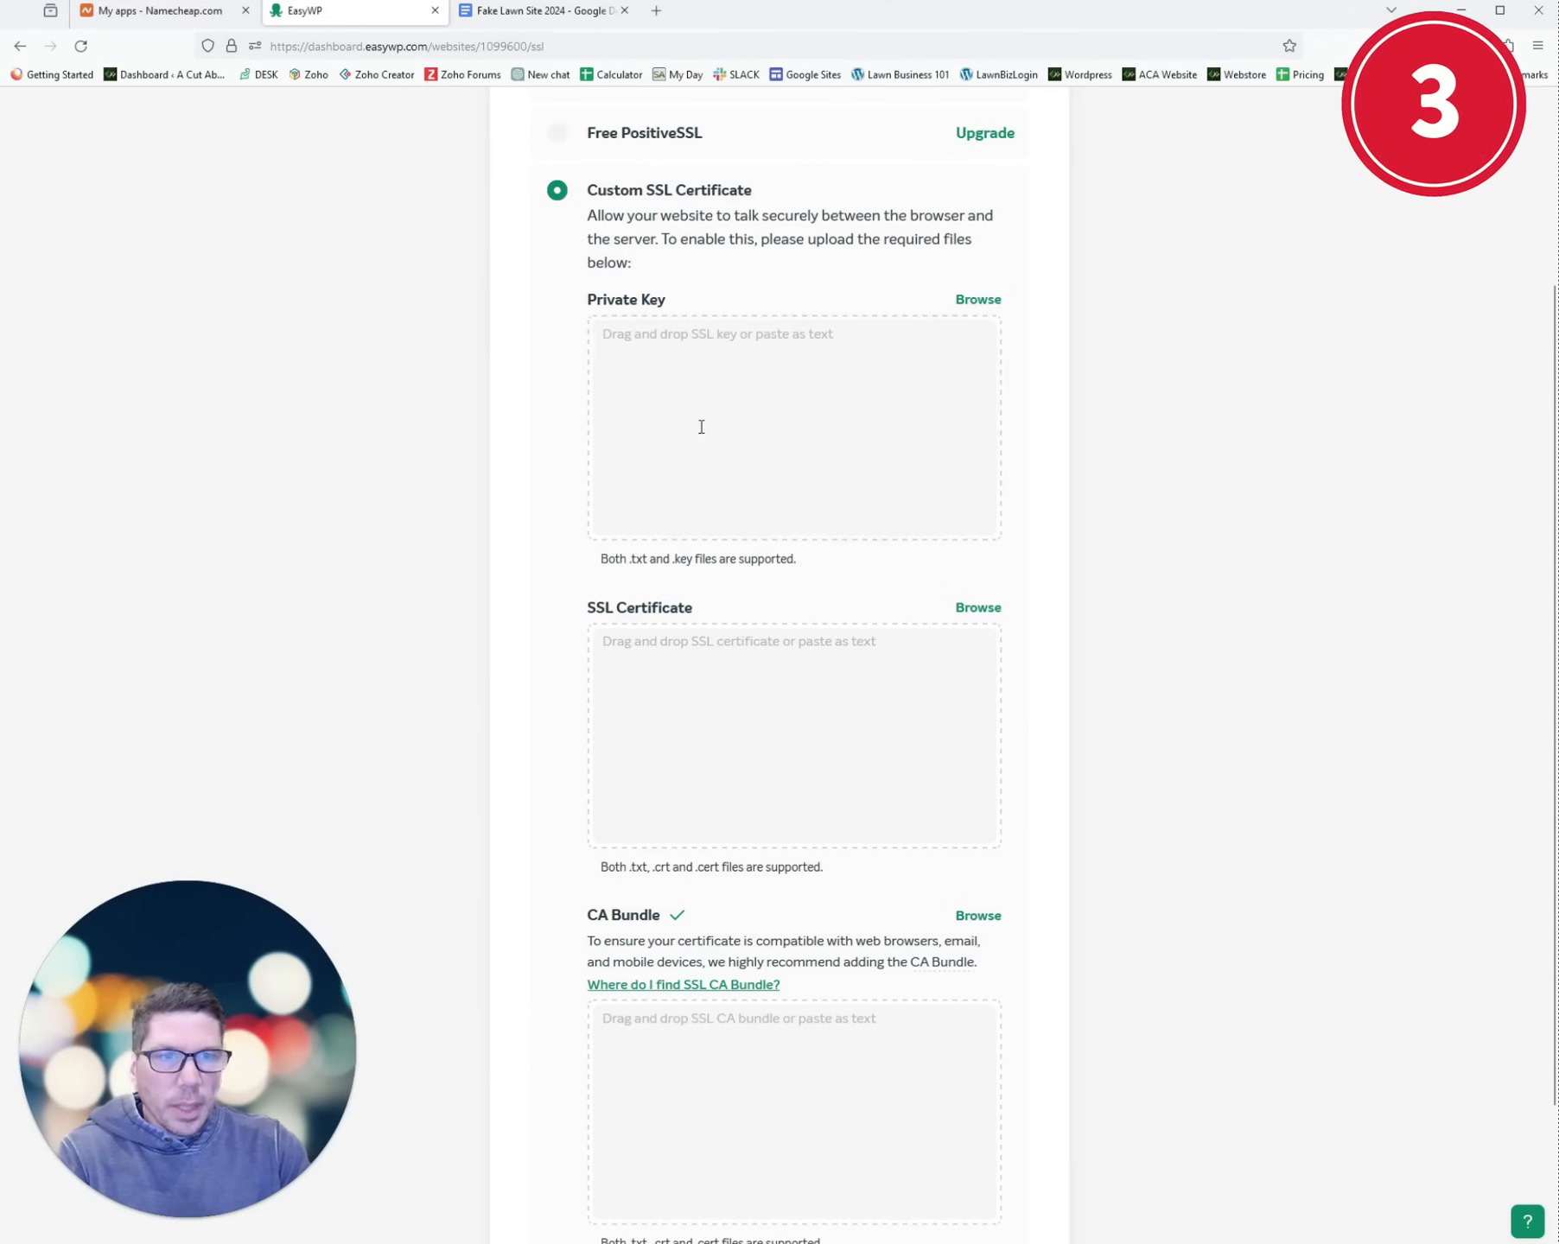
left_click(699, 425)
key("ctrl+v")
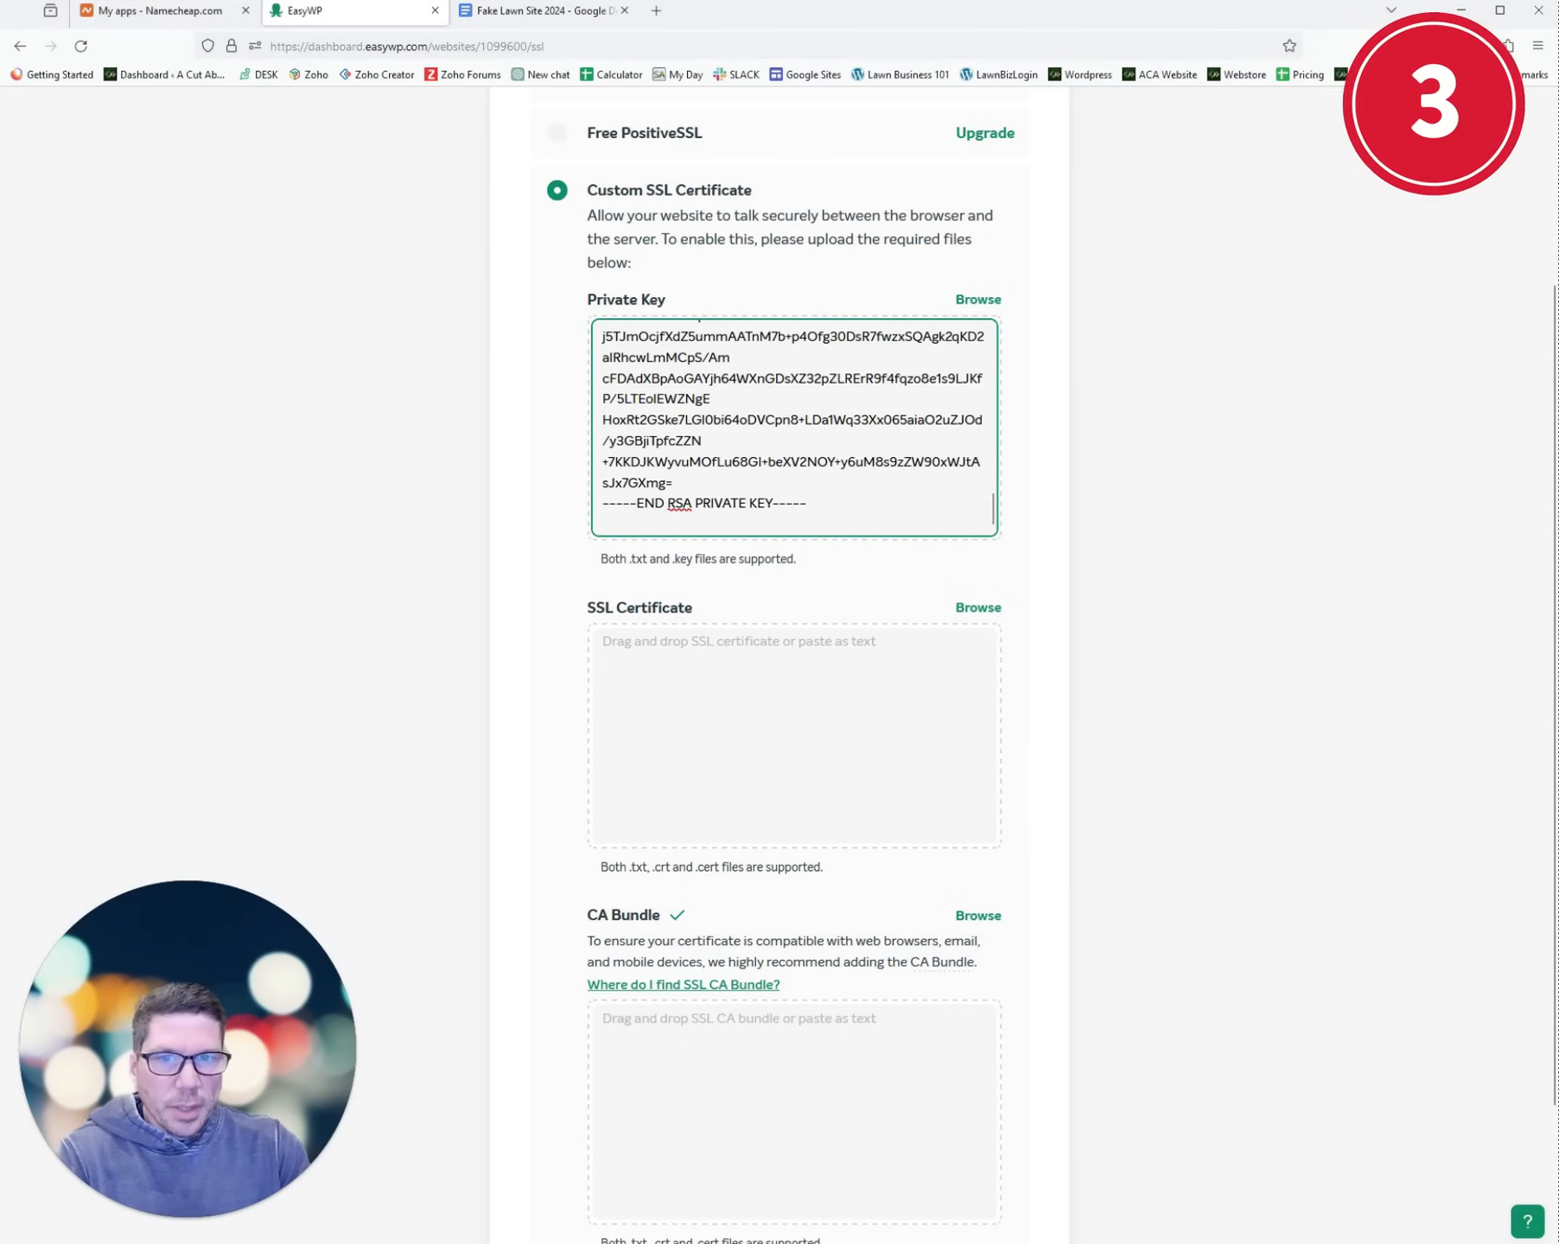
left_click(112, 654)
key("alt+Tab")
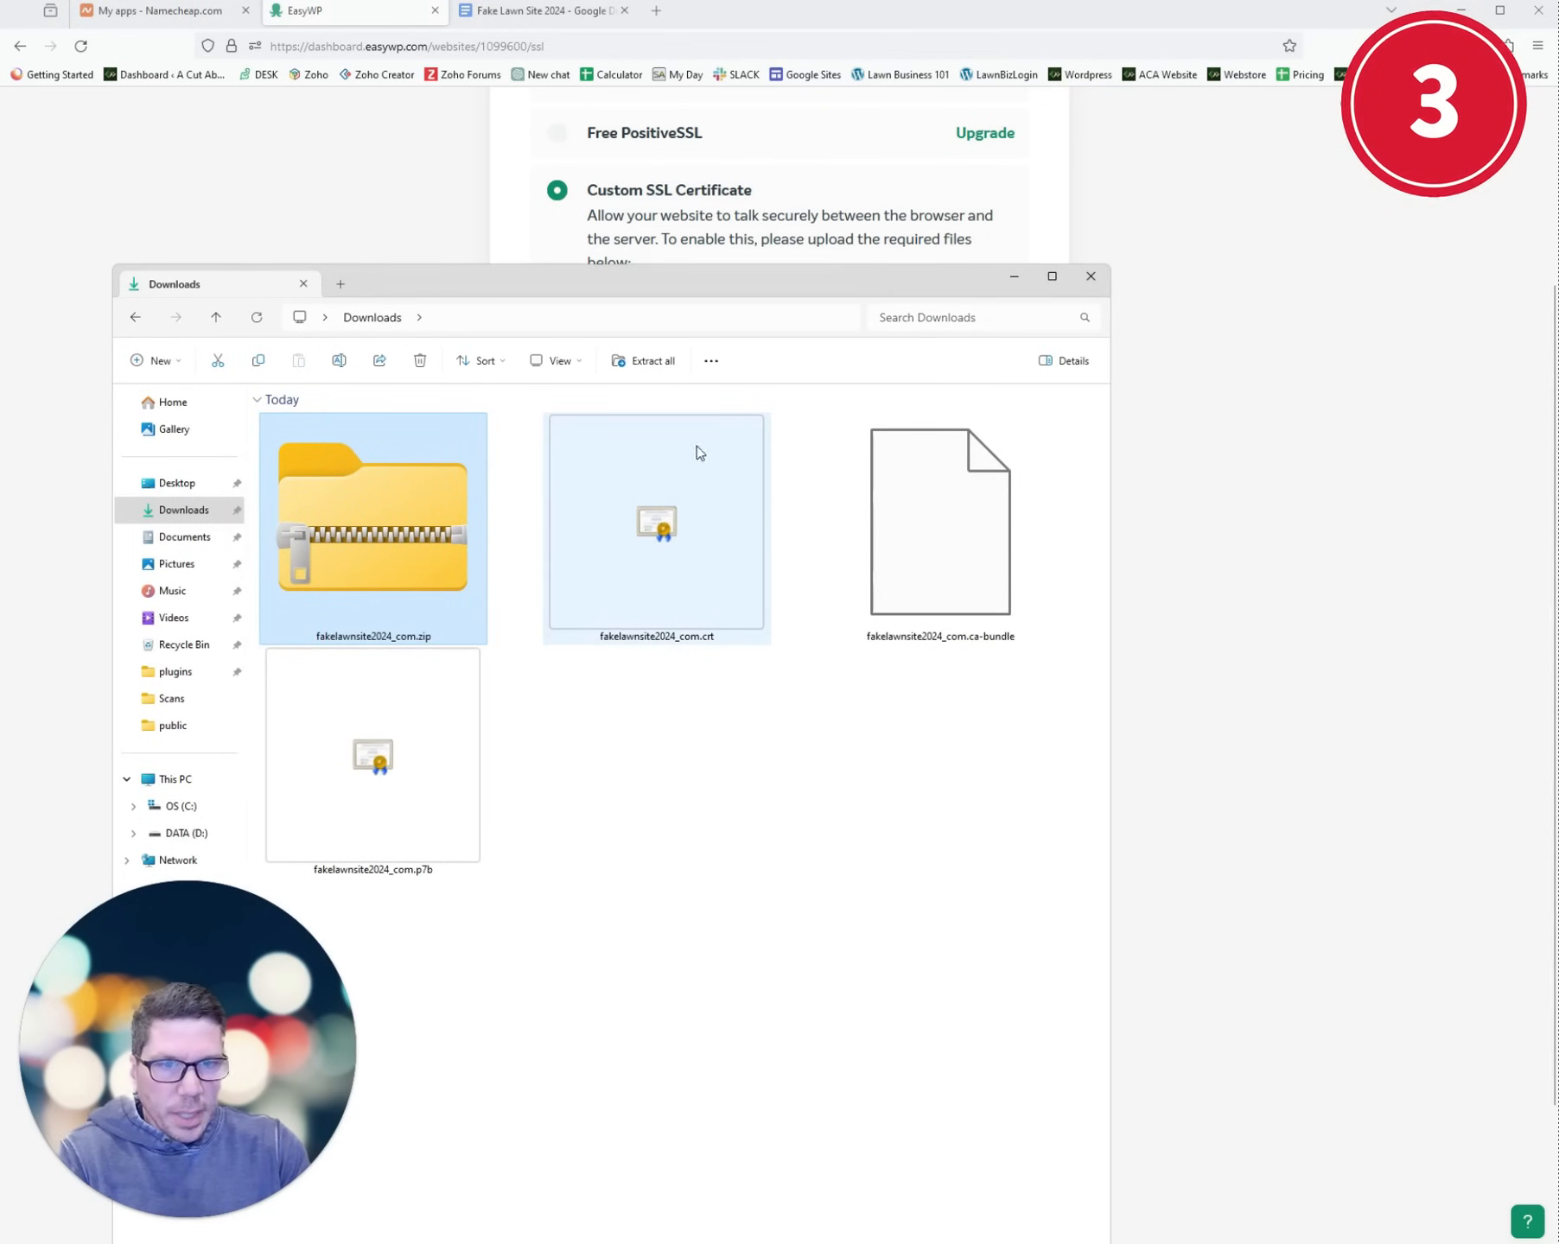
- Drop the .crt file into the SSL Certificate field and dismiss the save-file prompt
left_click_drag(636, 273, 230, 268)
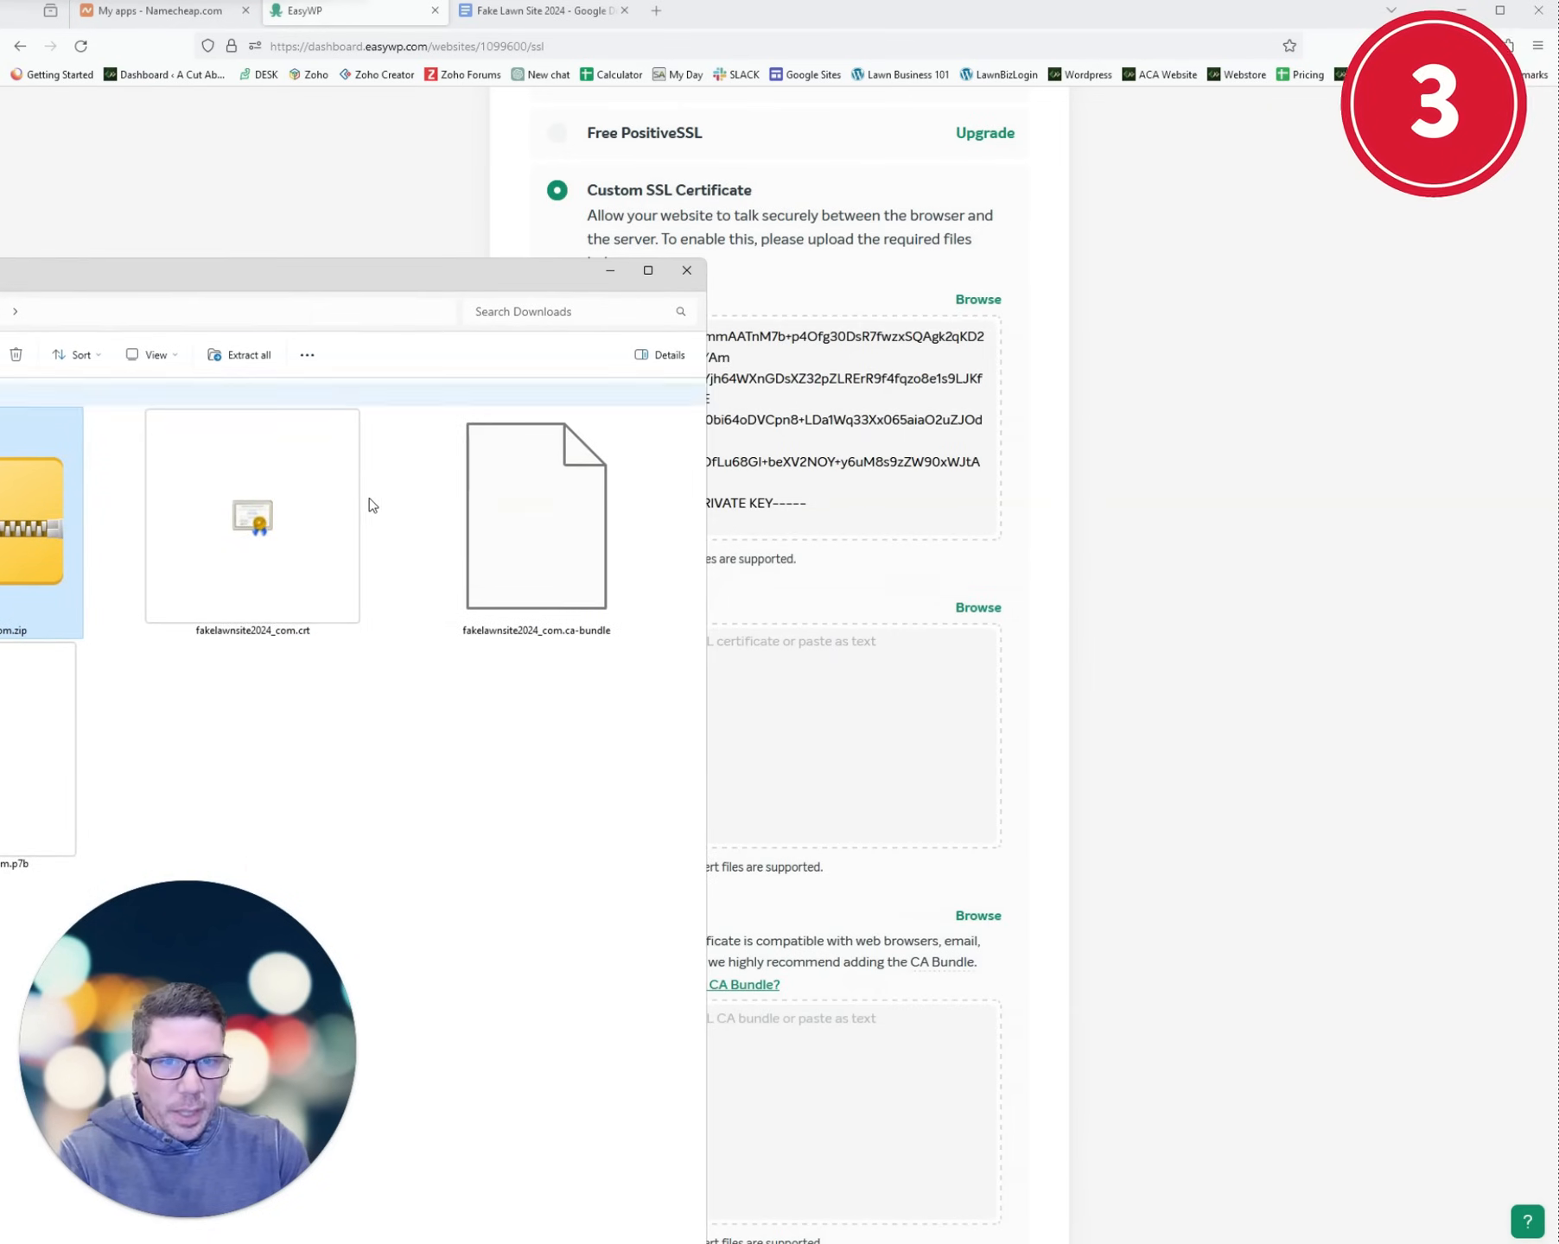
left_click_drag(310, 551, 858, 709)
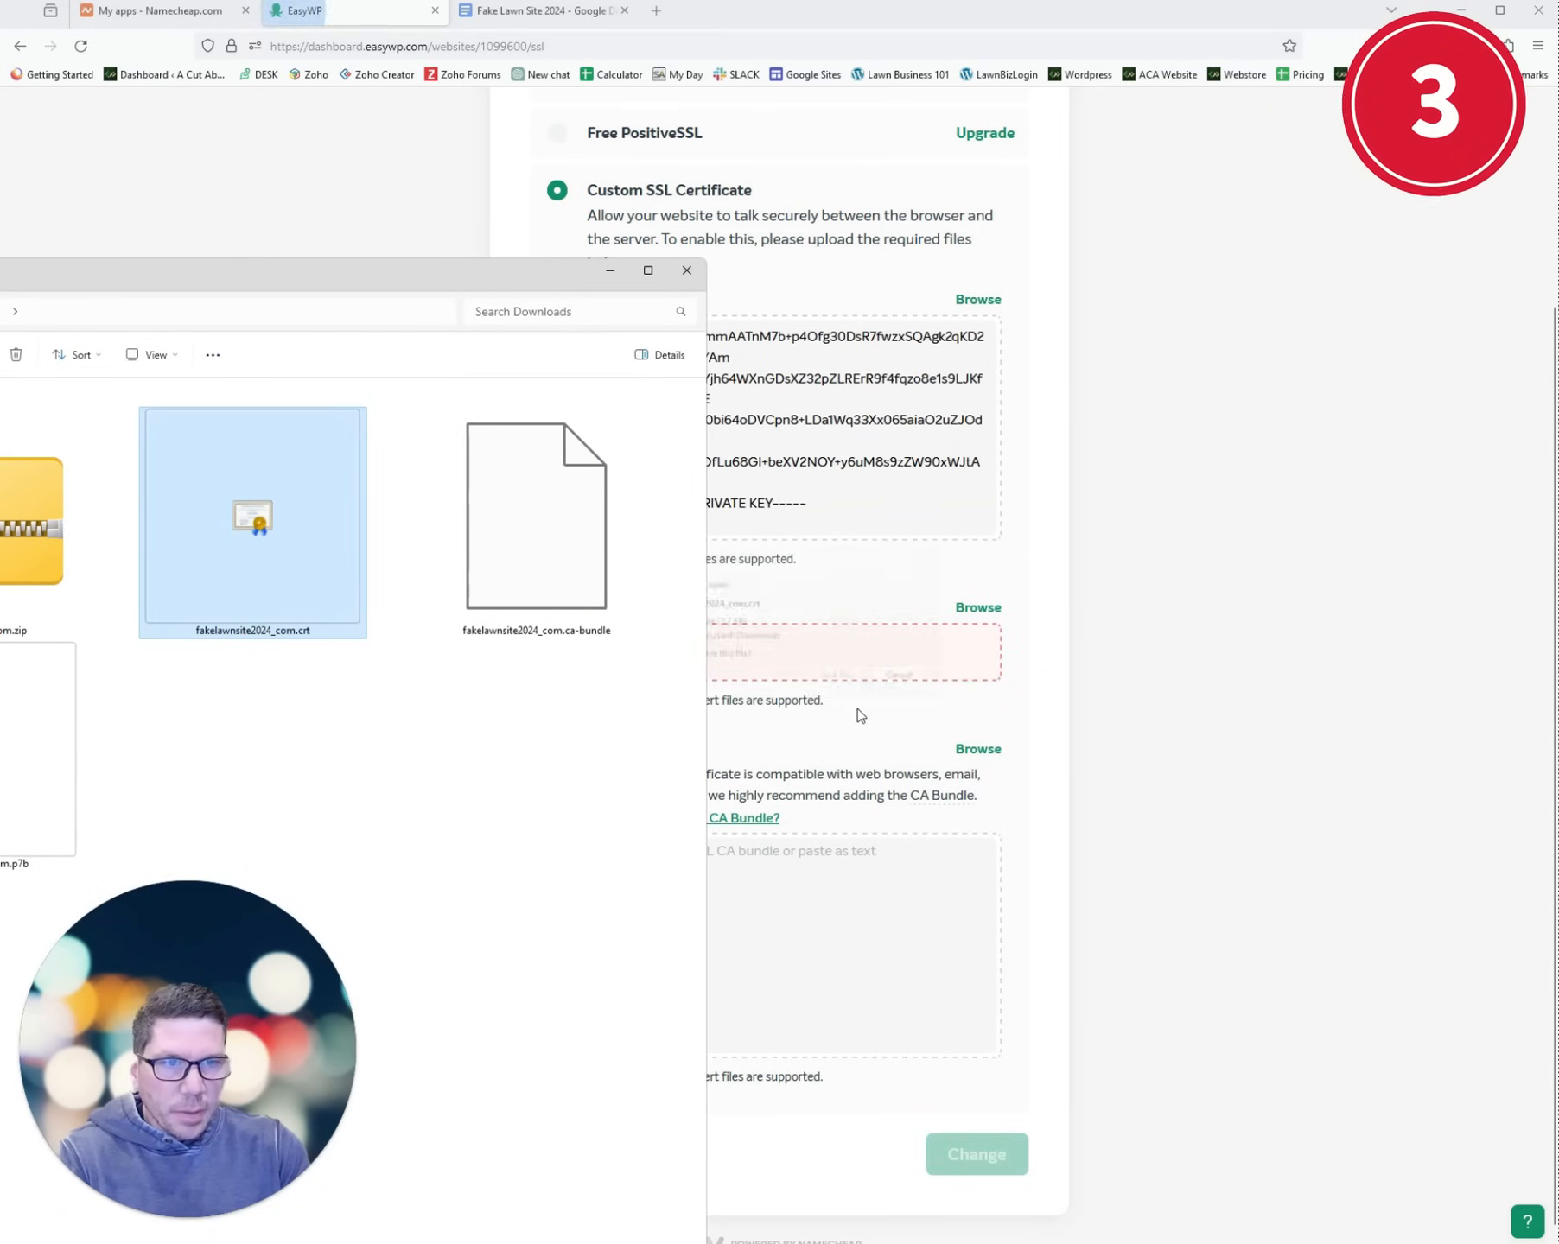
left_click(611, 274)
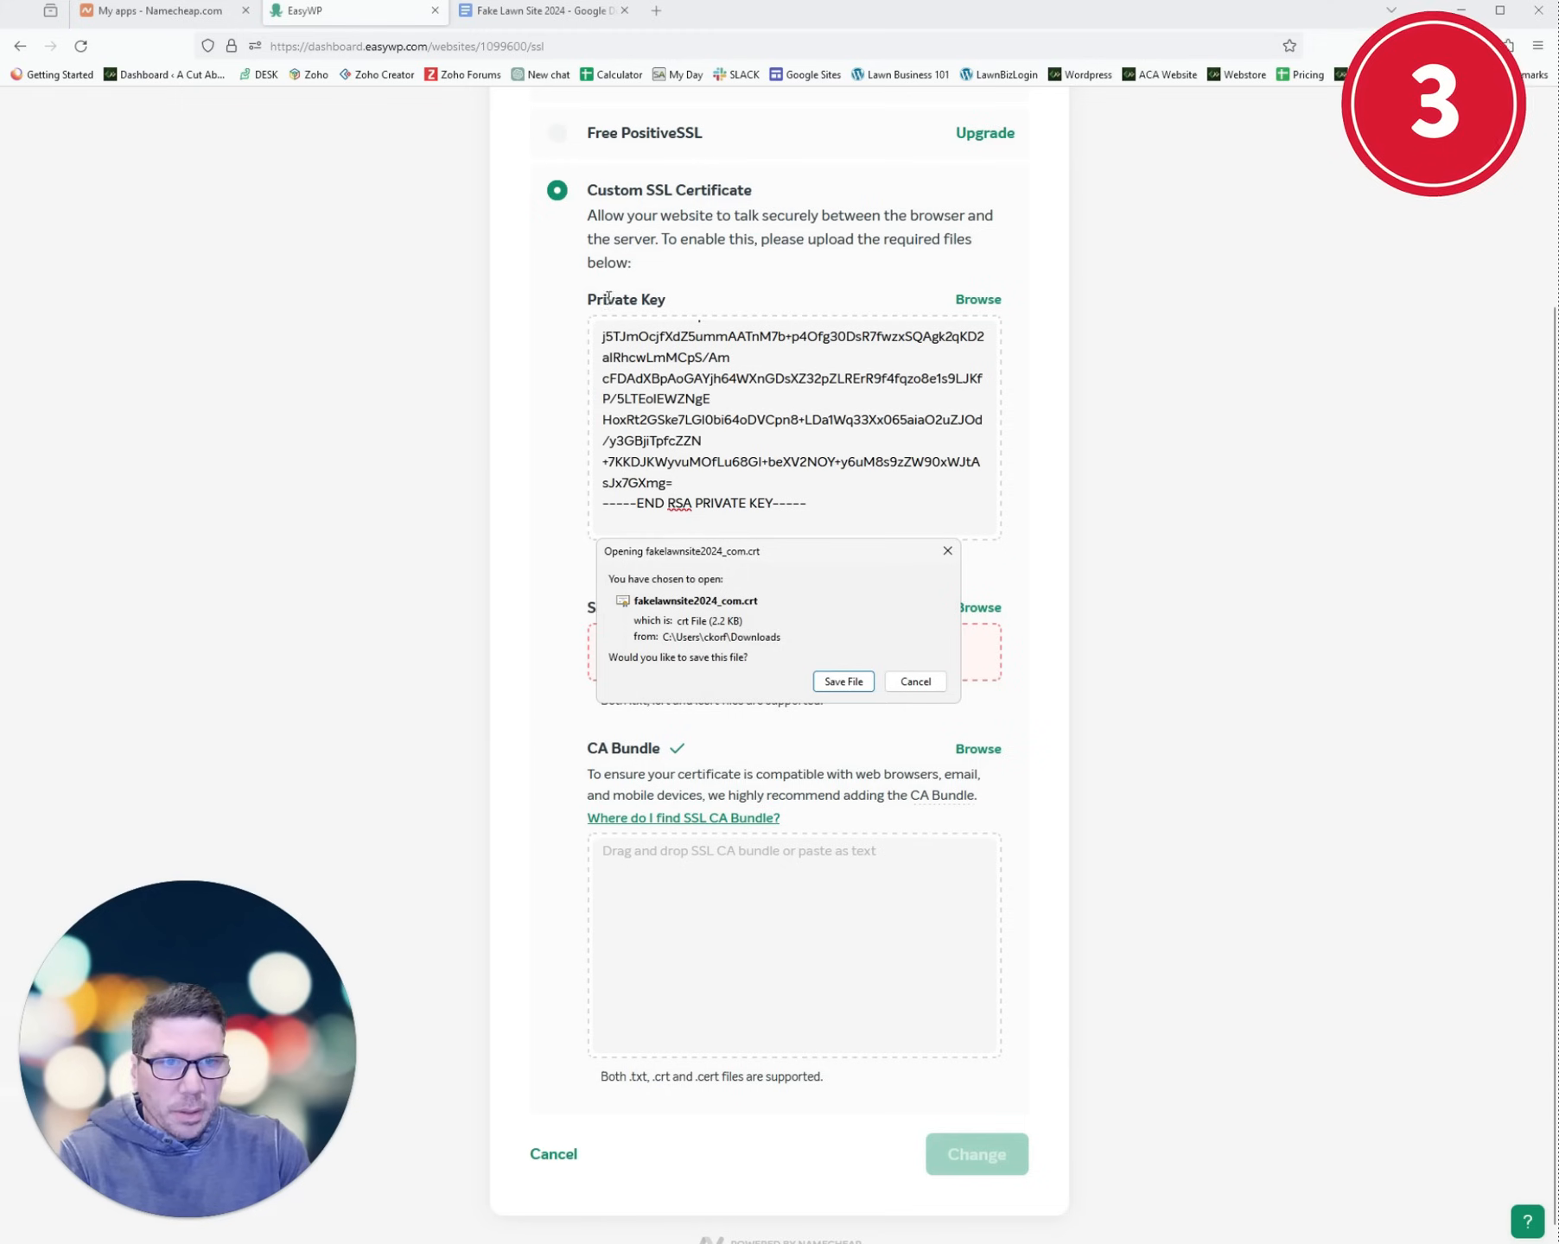
left_click(836, 682)
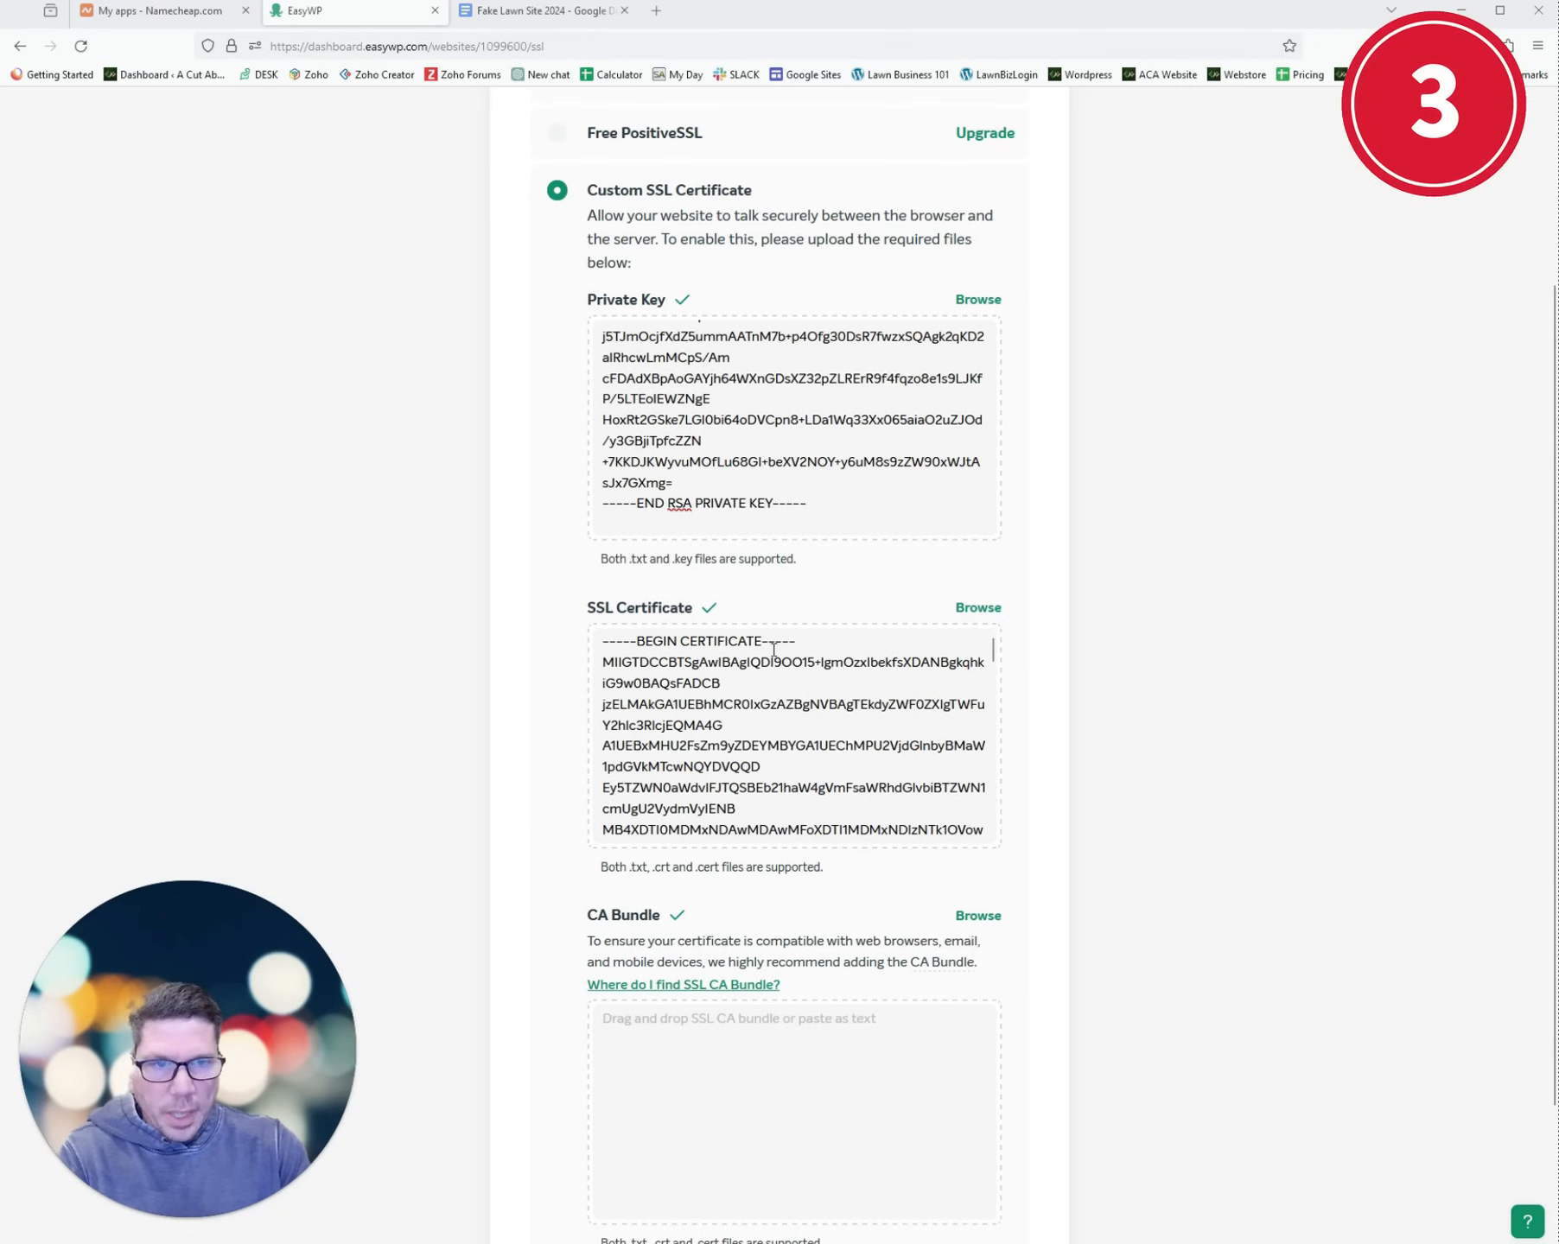
- Browse for the .ca-bundle file from the CA Bundle field
scroll(797, 697, "down", 3)
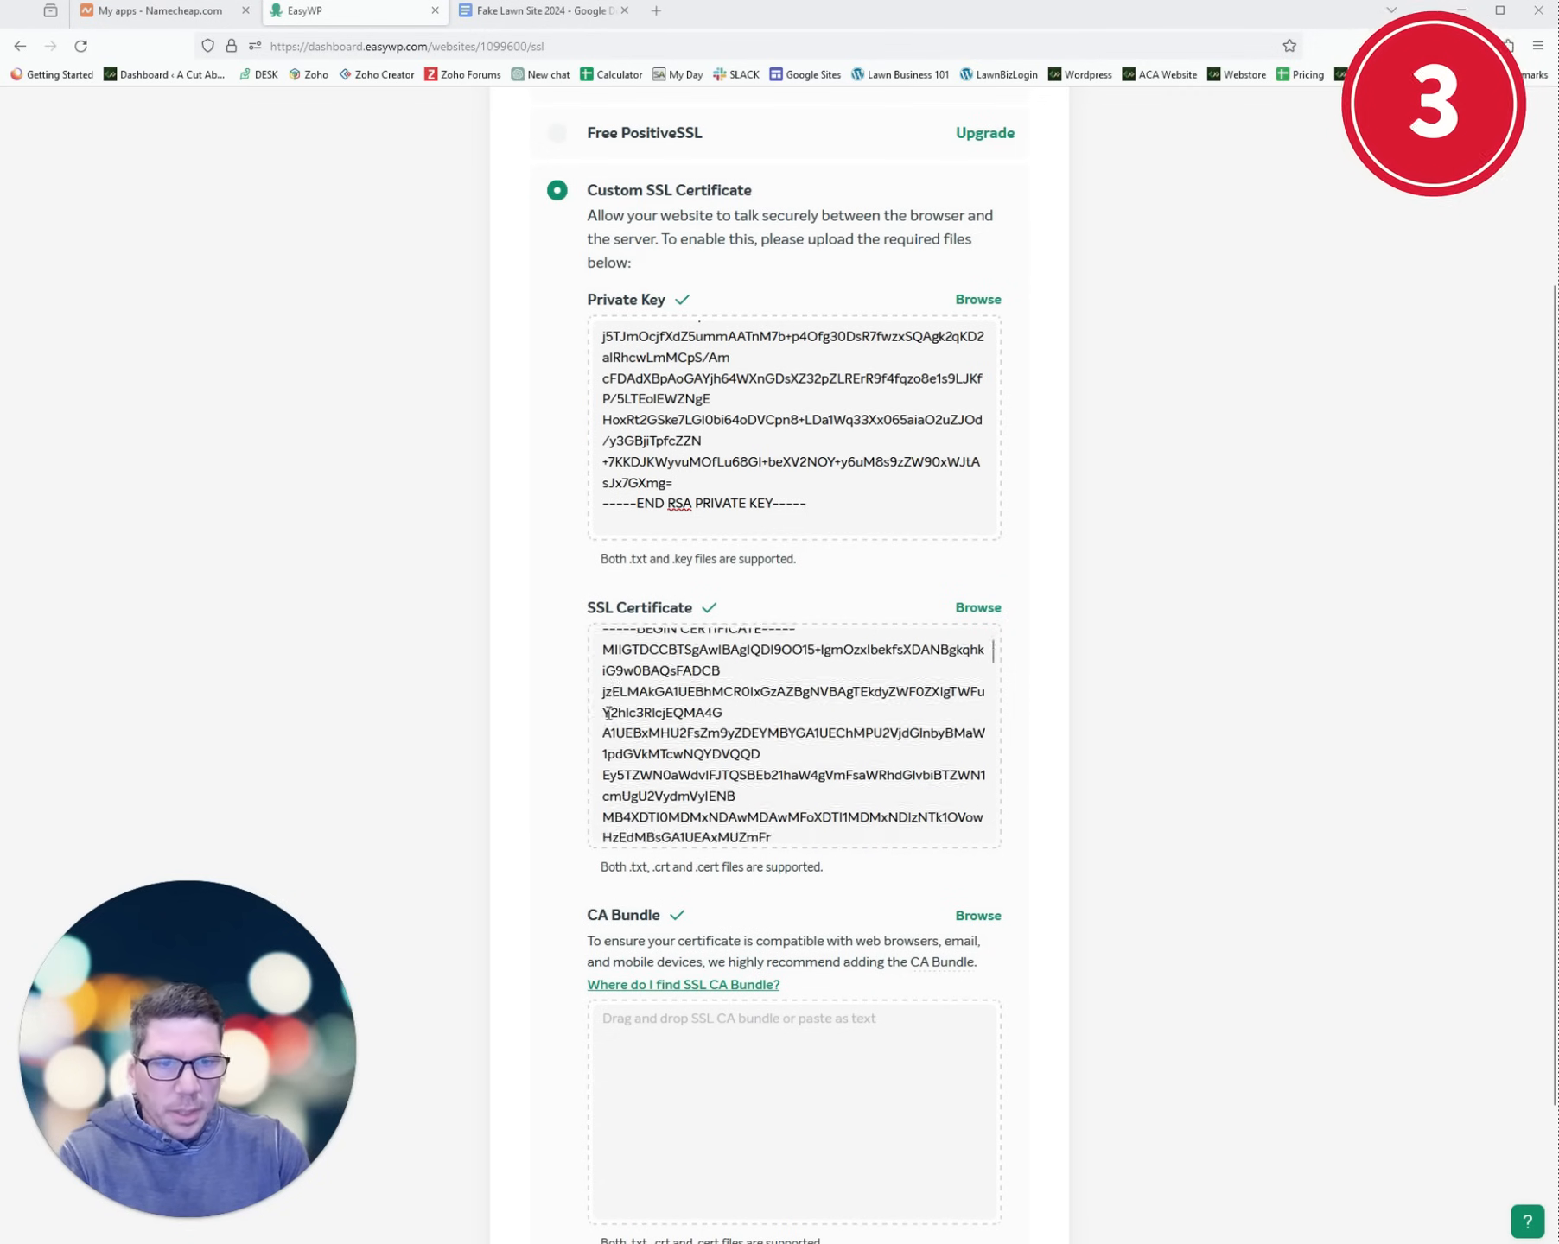
left_click(965, 924)
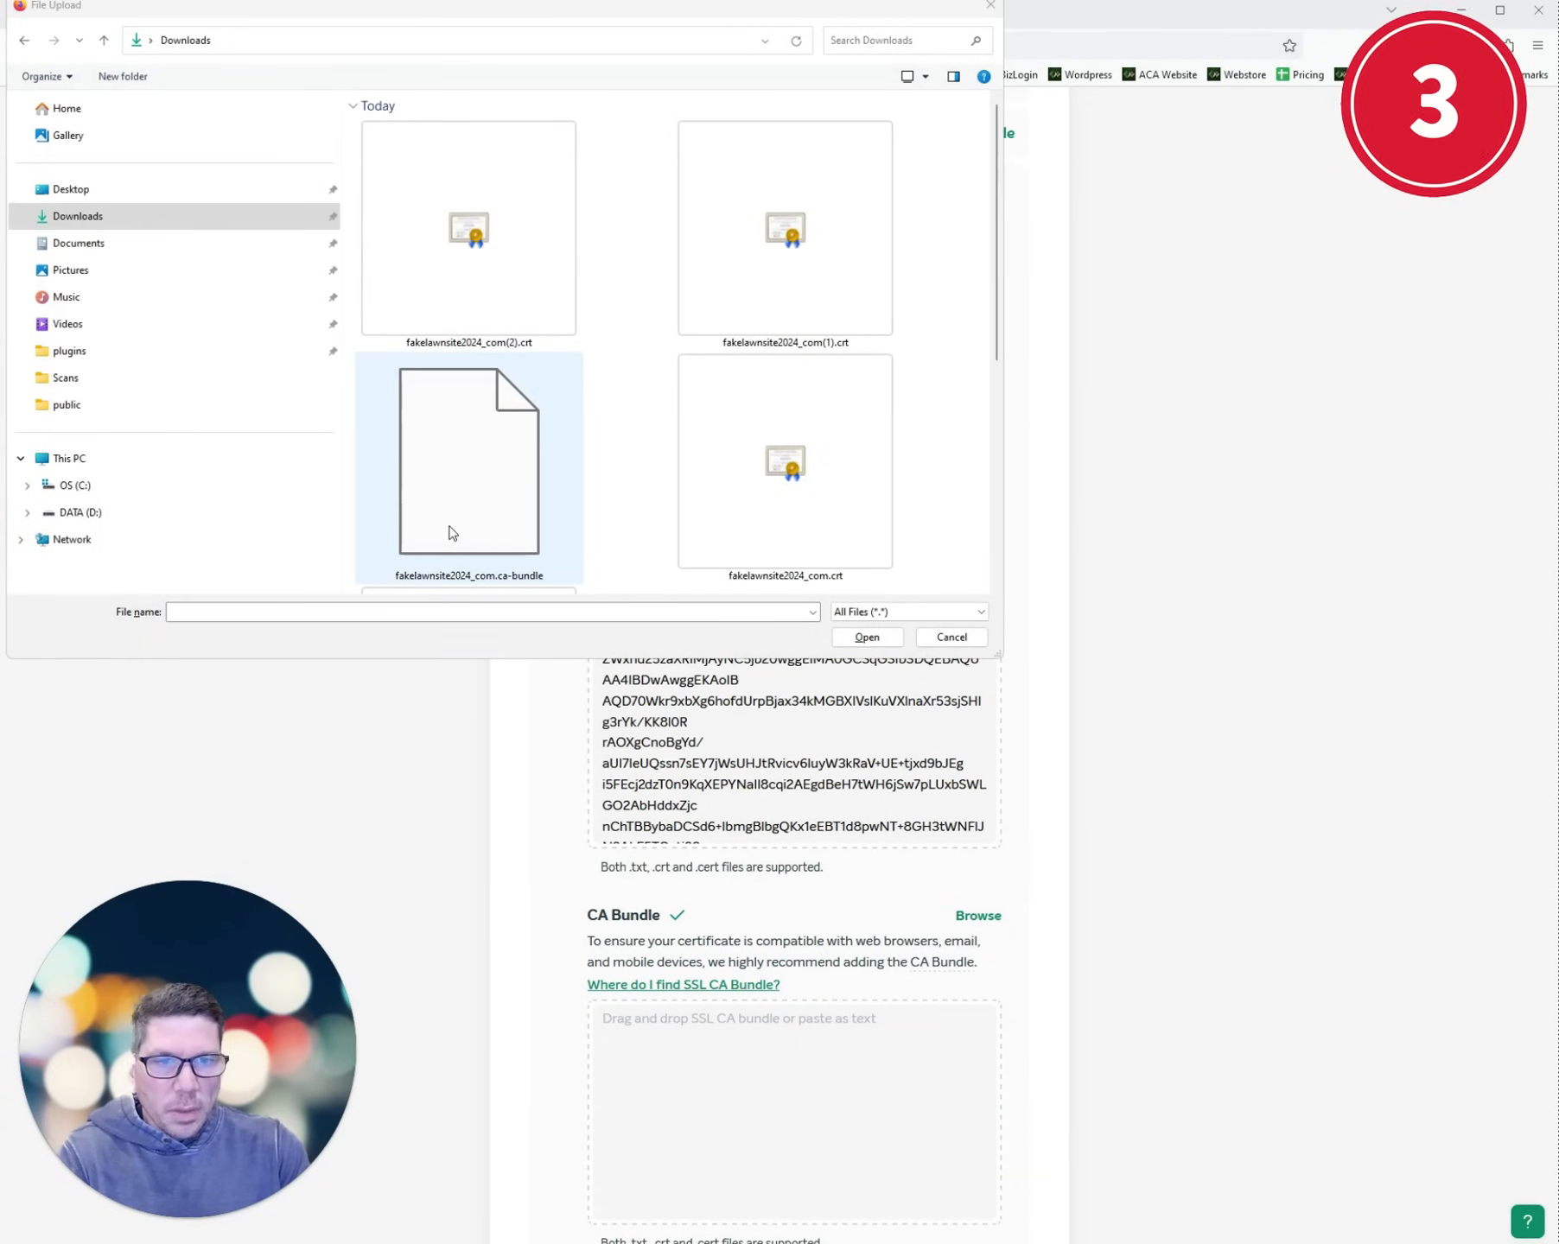
double_click(460, 508)
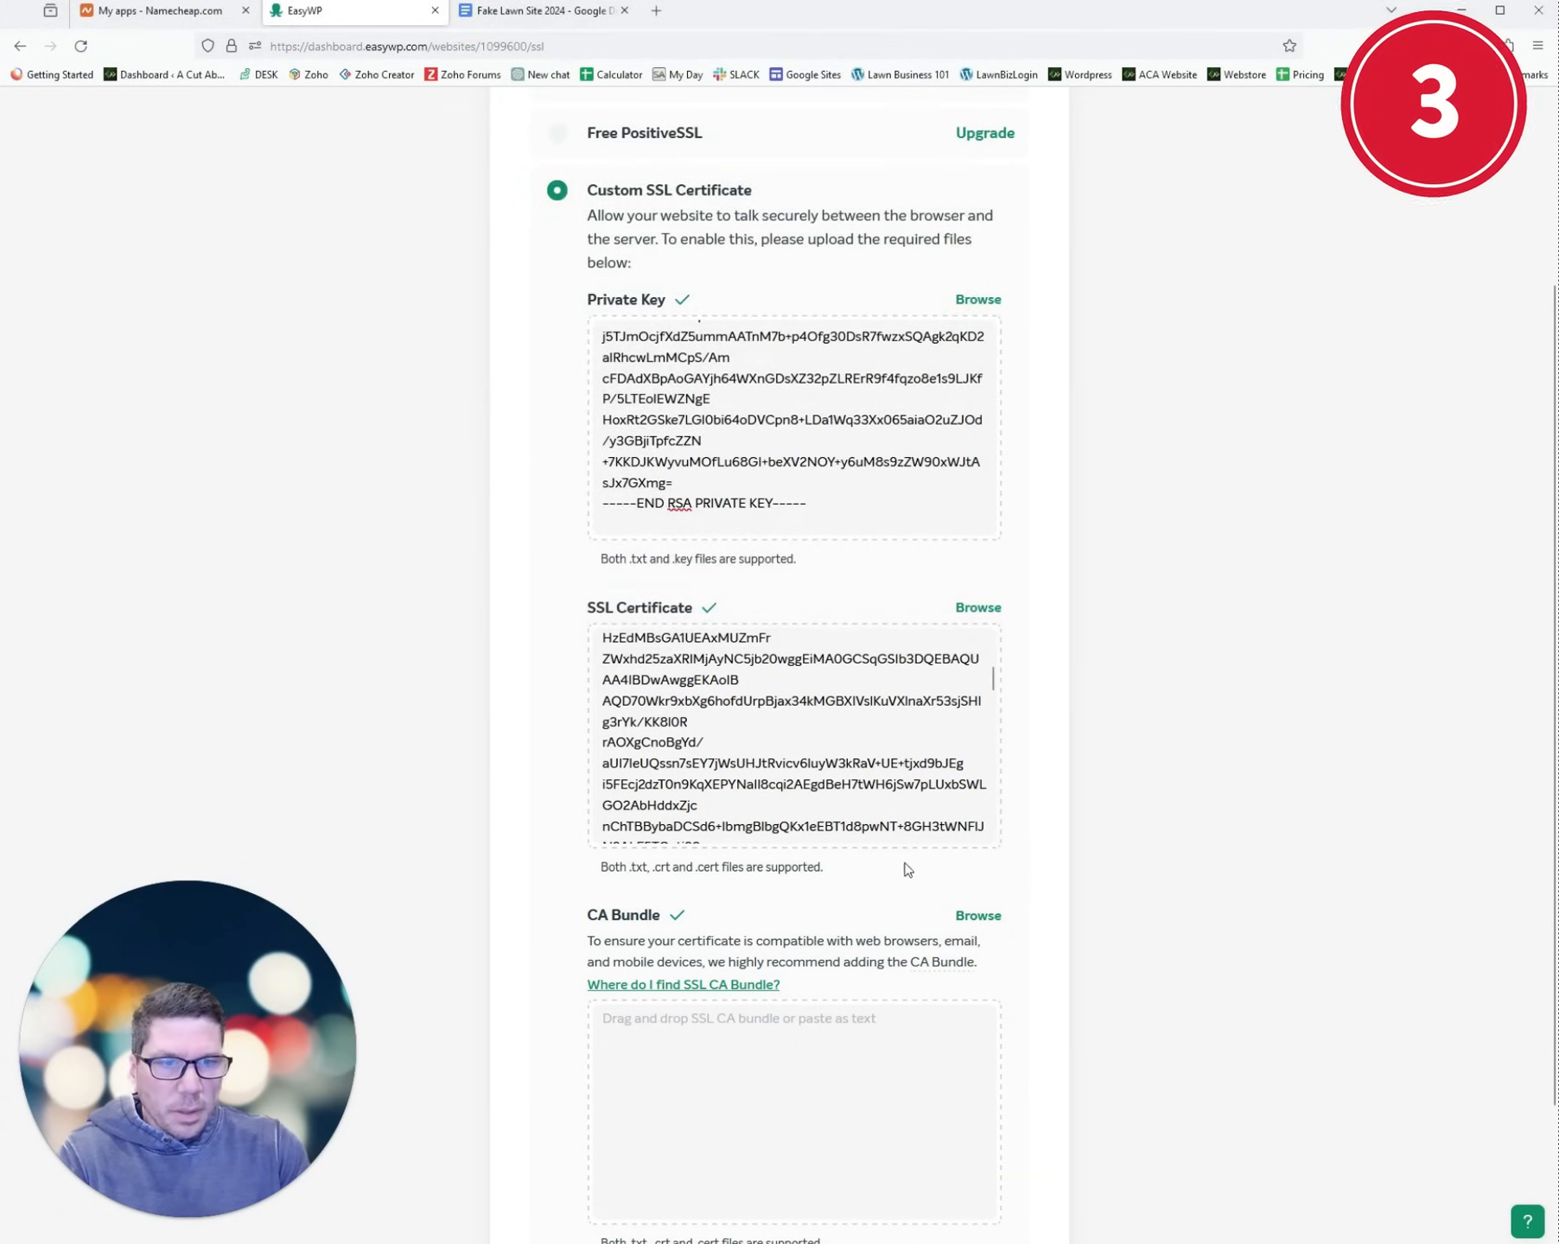
scroll(808, 852, "down", 1)
scroll(808, 852, "down", 2)
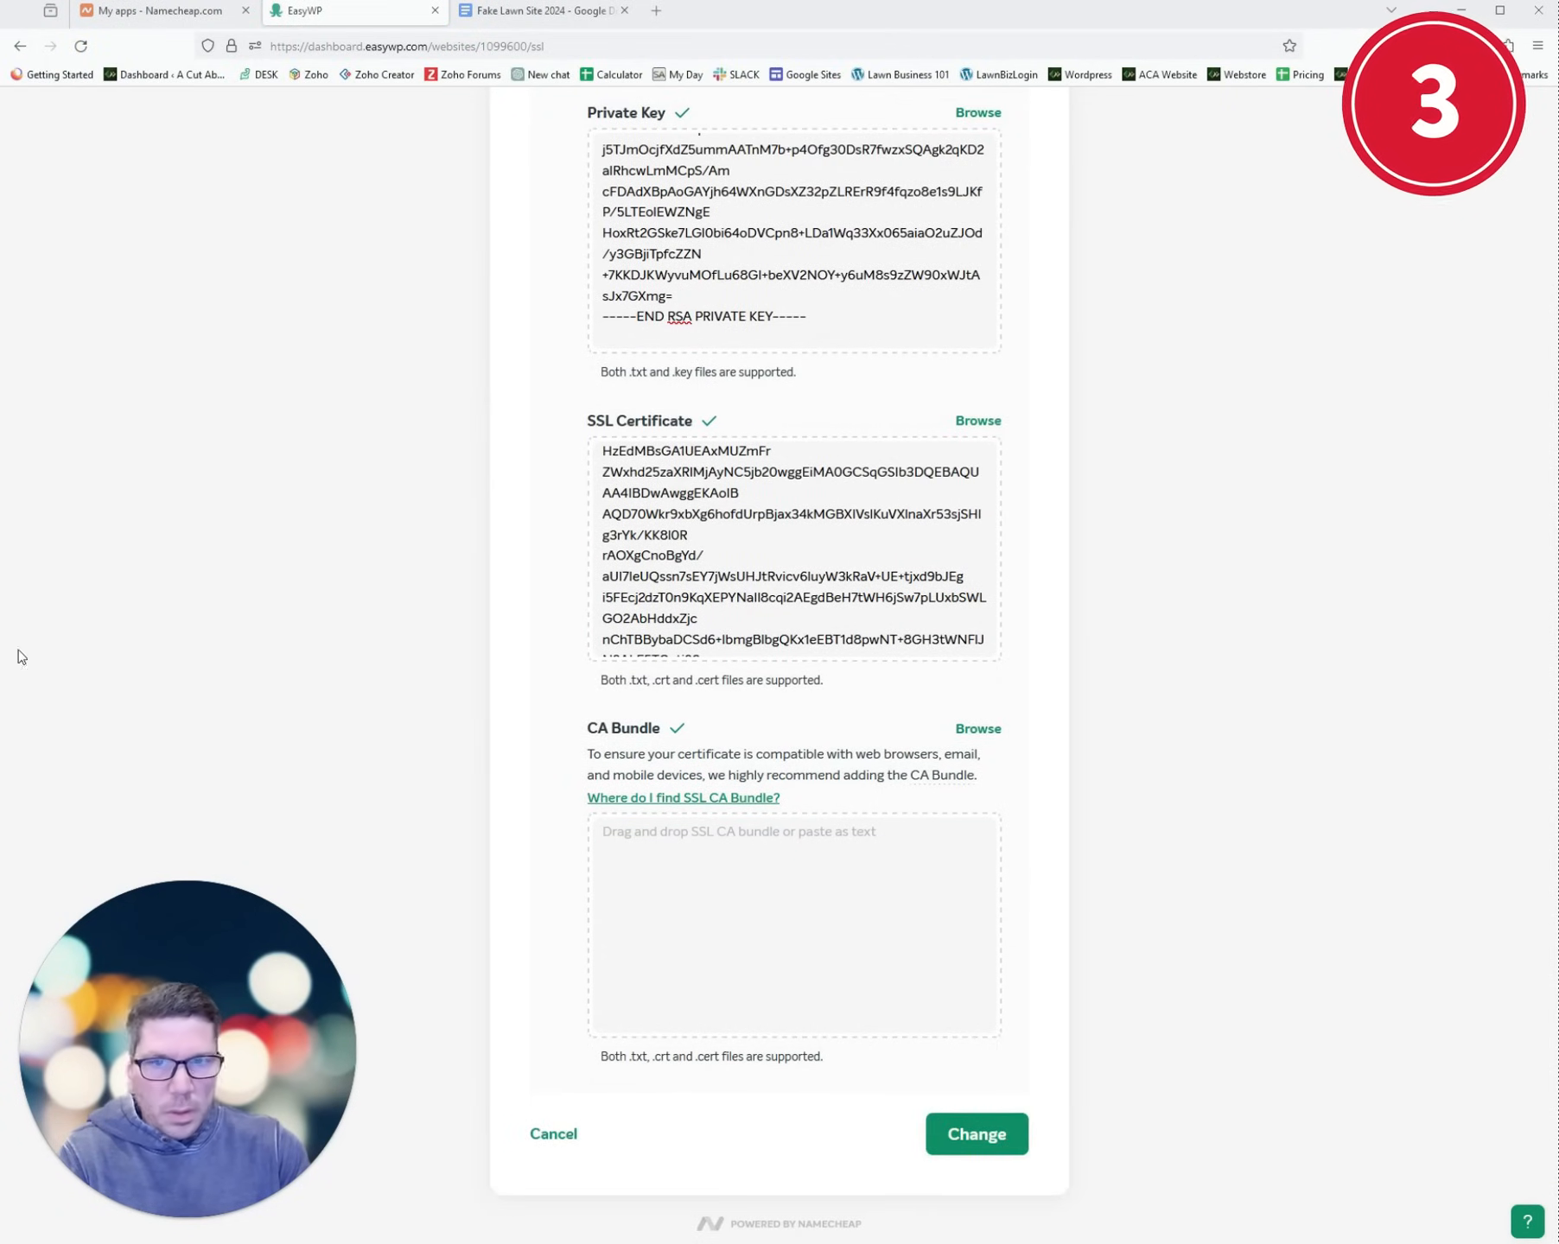
- Open fakelawnsite2024_com.ca-bundle as plain text and copy its certificate chain
left_click(279, 1242)
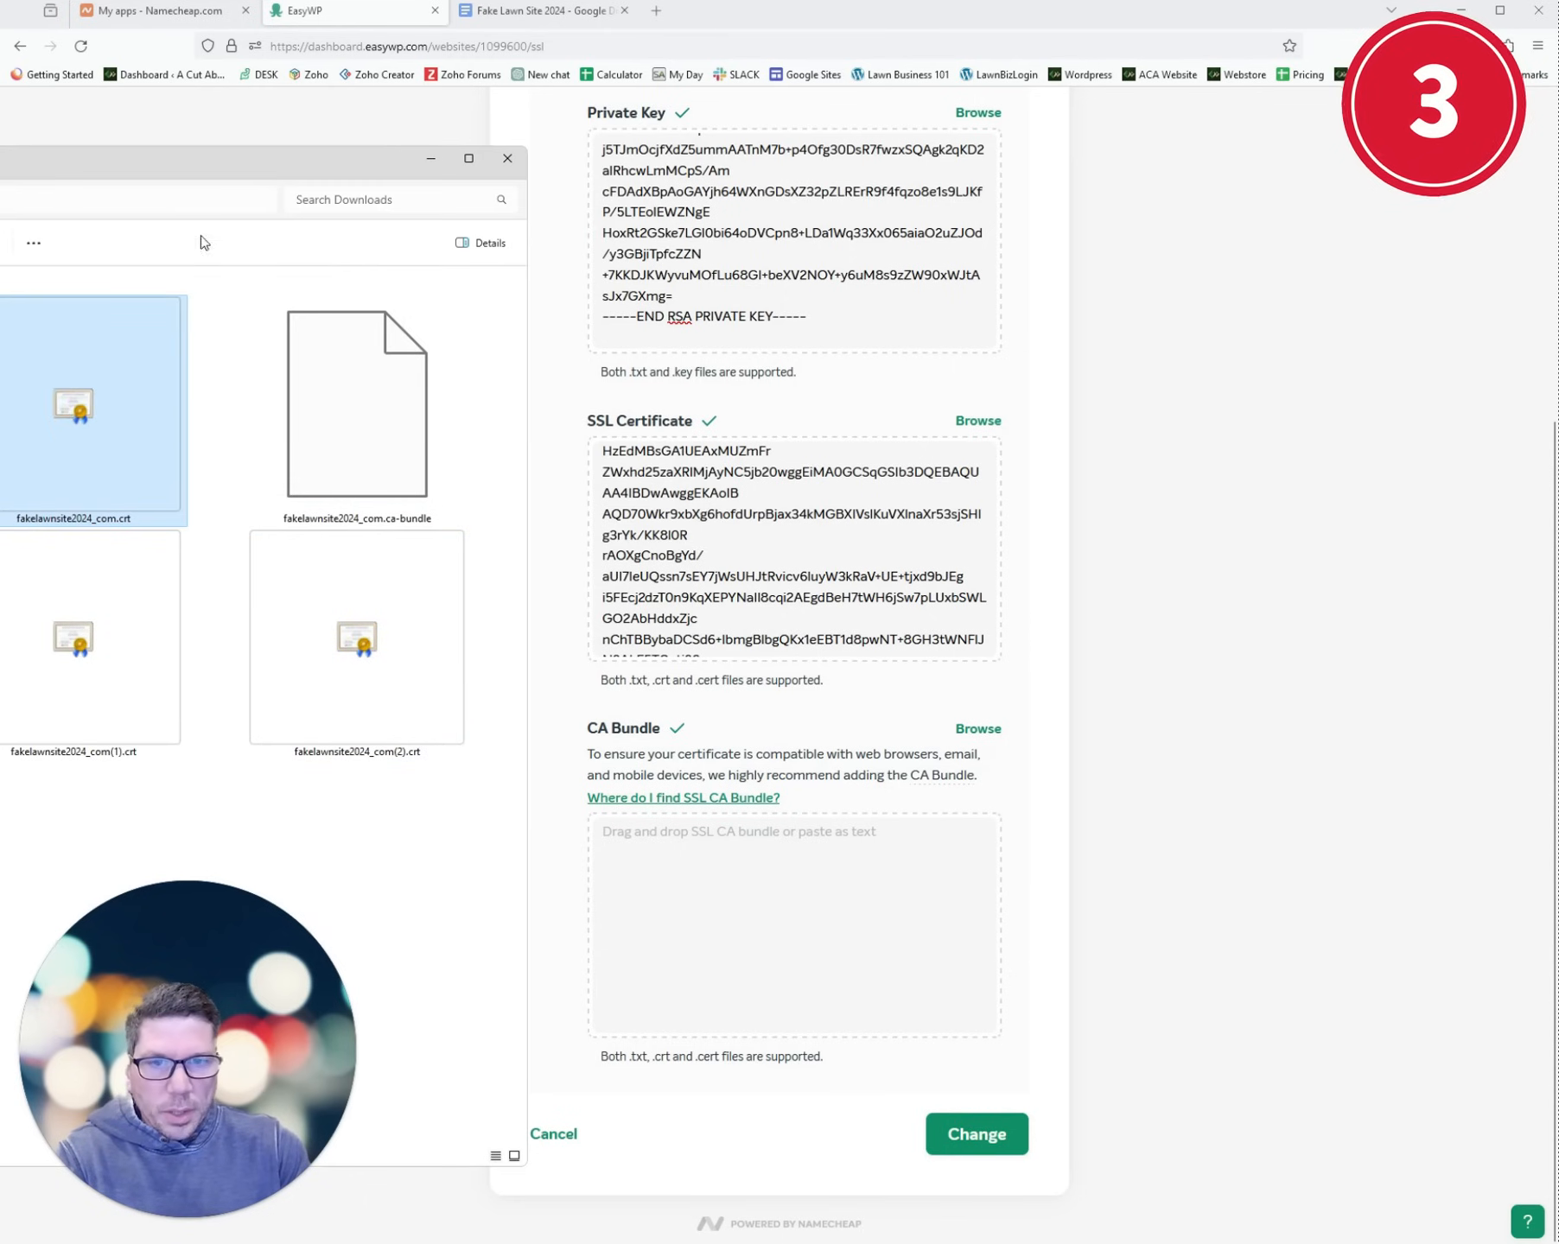
left_click_drag(219, 177, 676, 144)
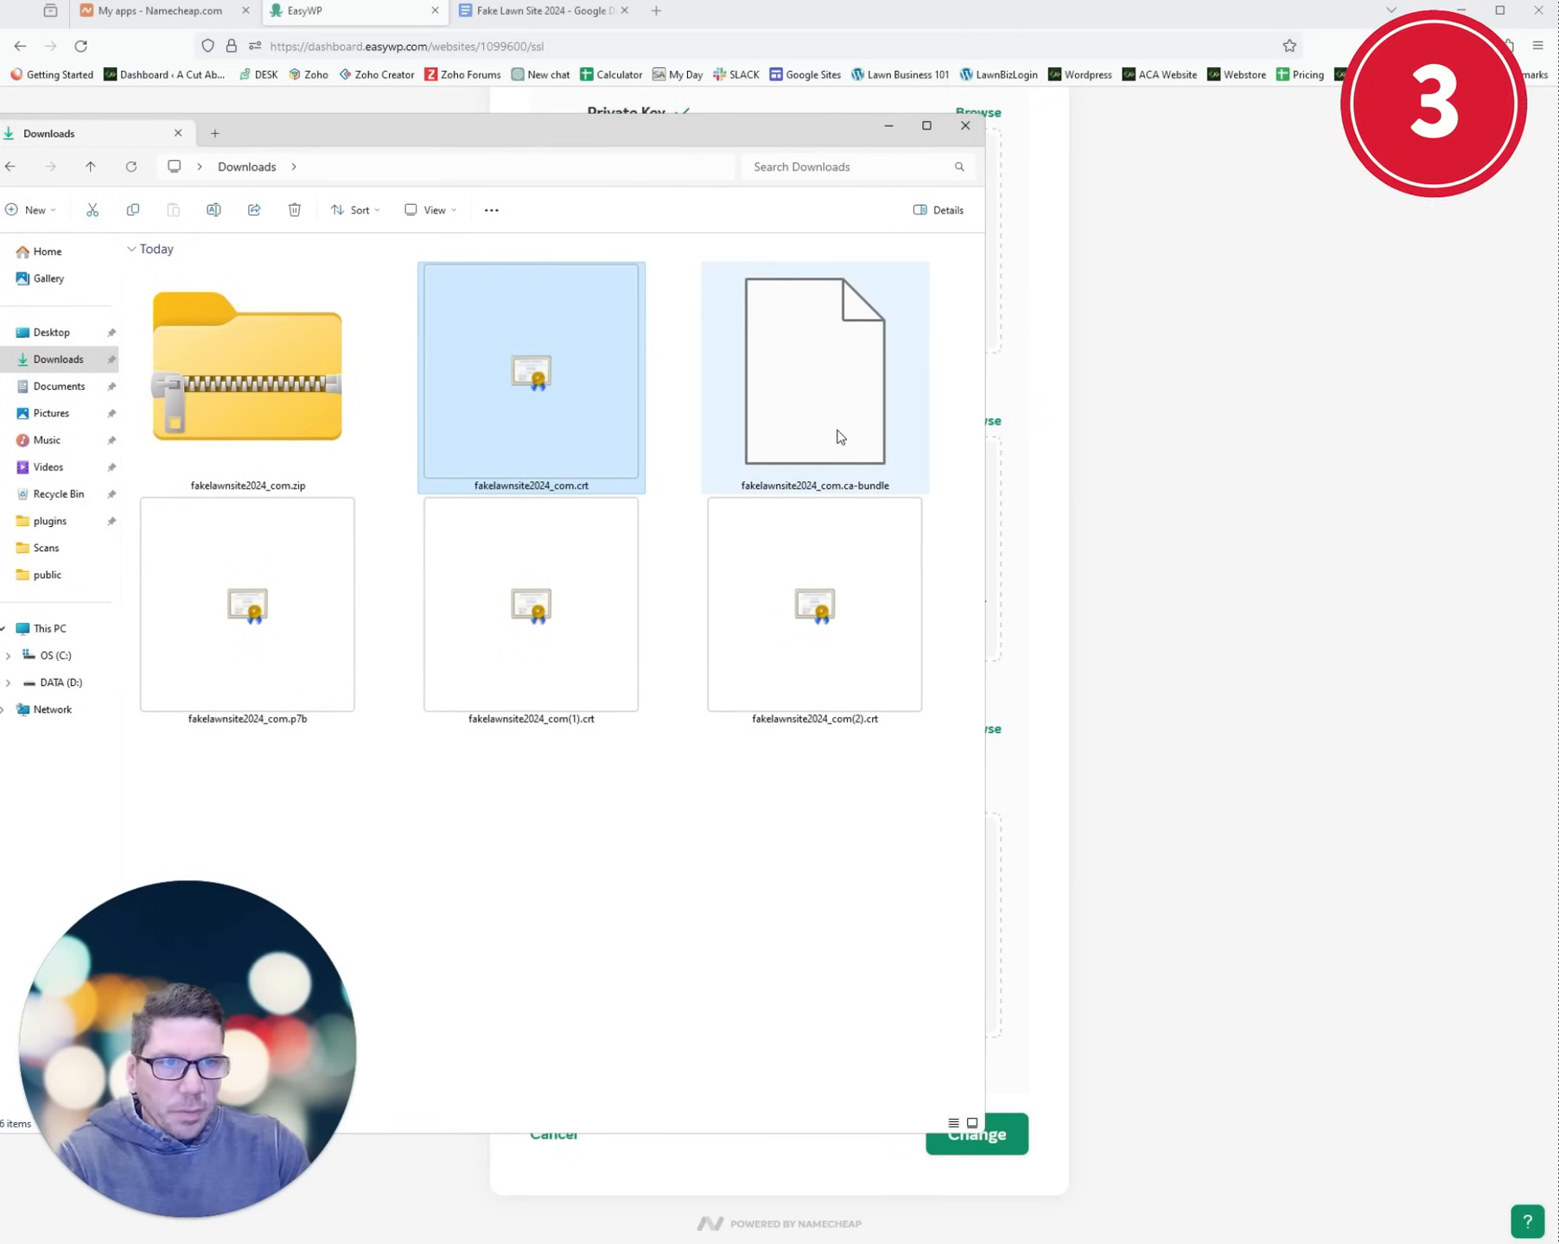
right_click(840, 436)
mouse_move(932, 487)
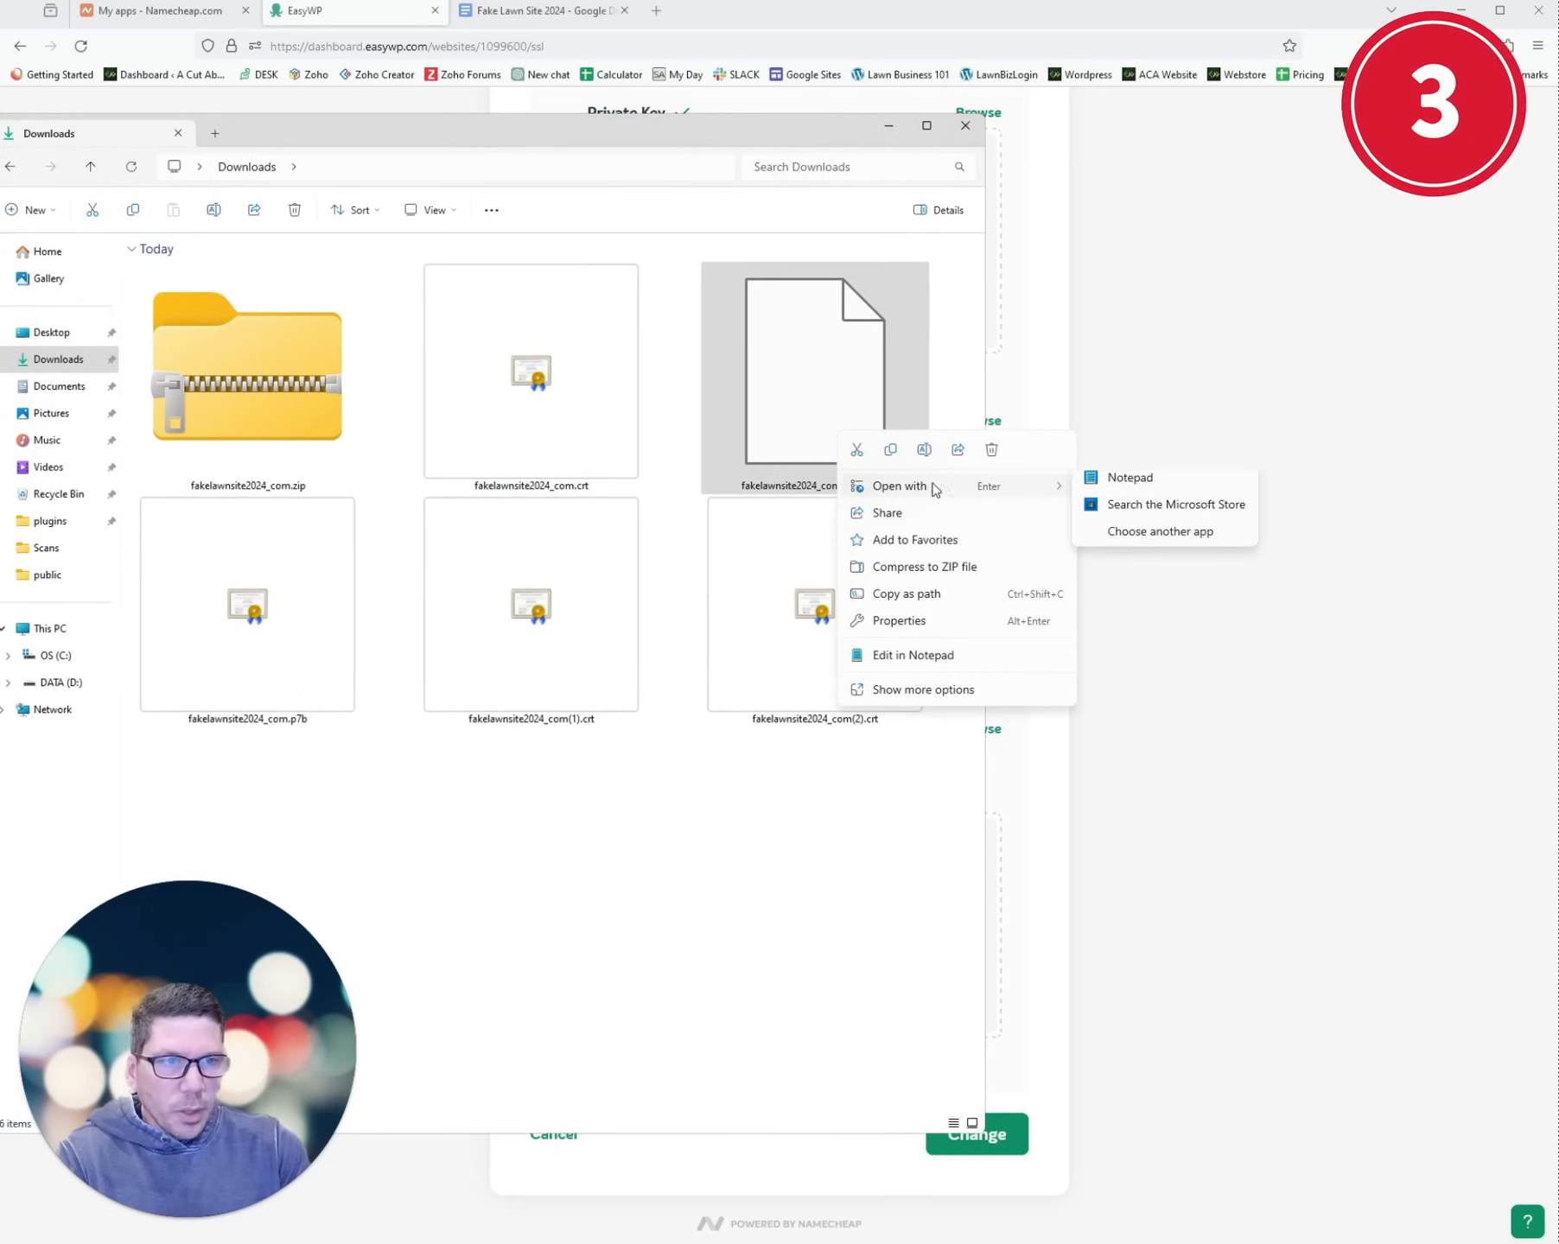
left_click(1139, 489)
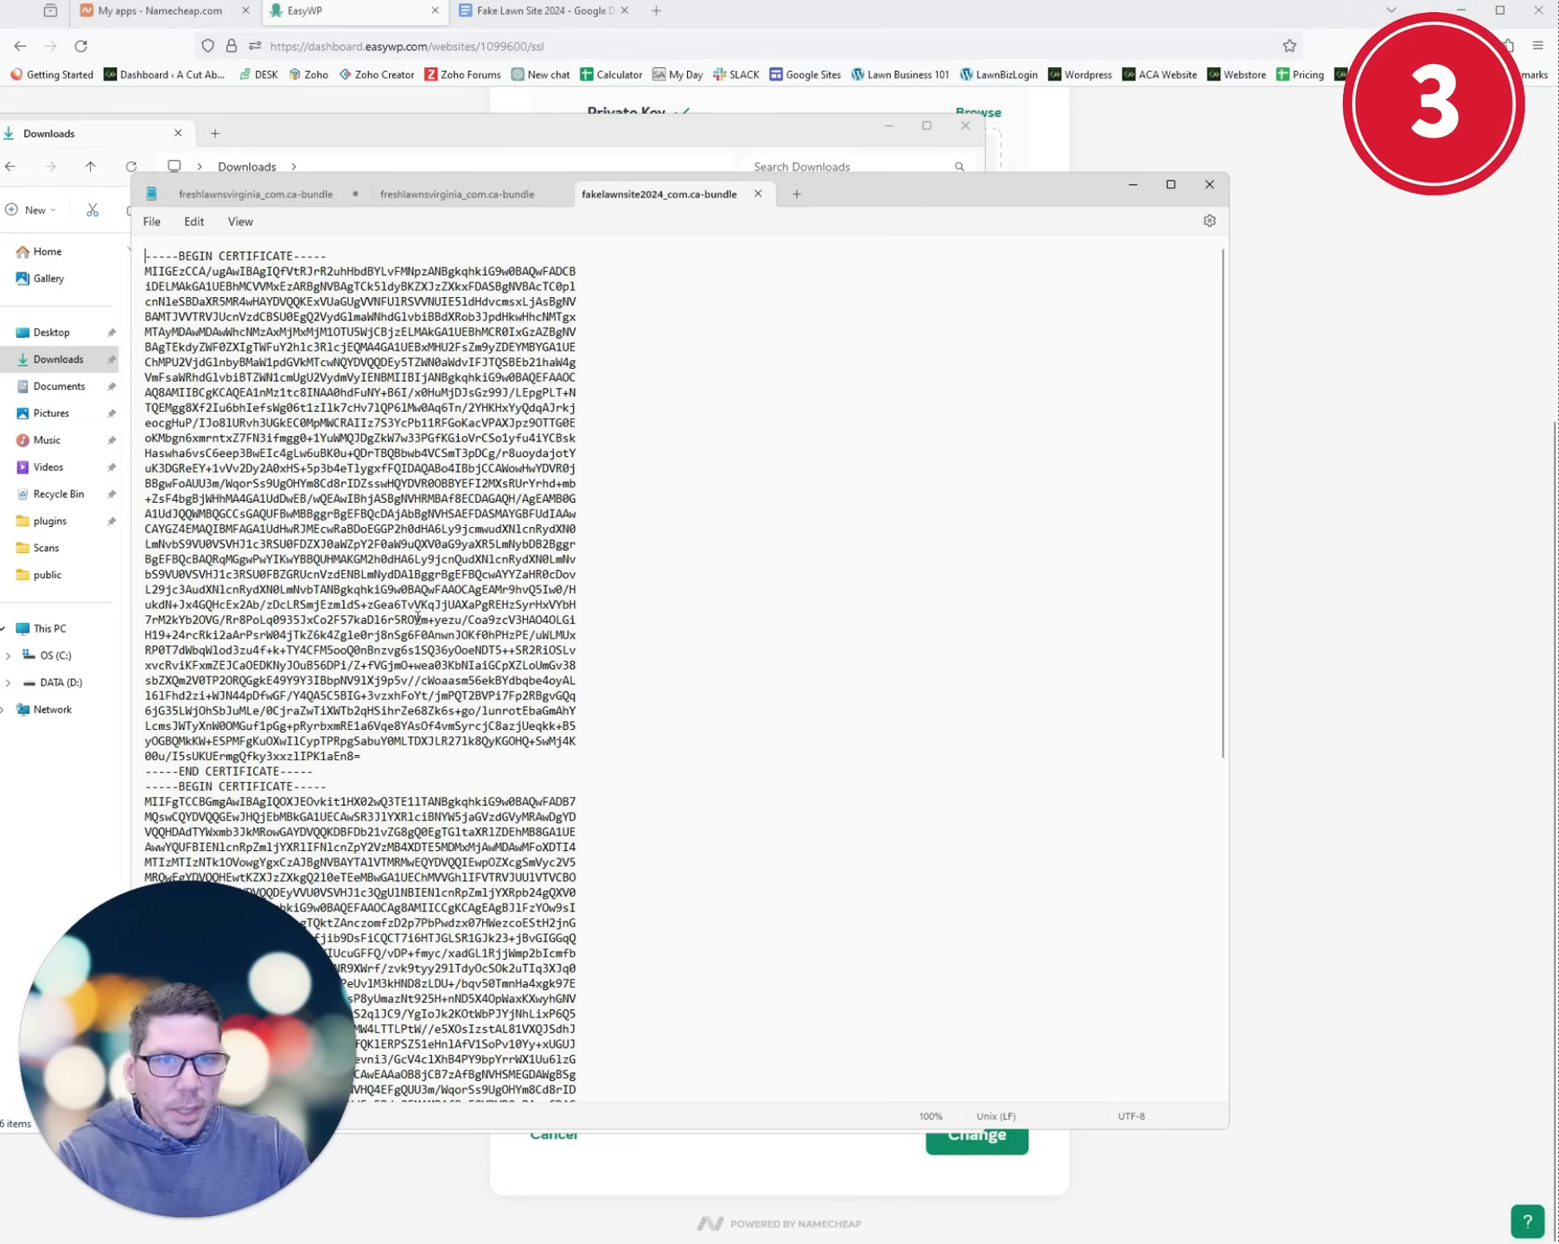
key("ctrl+a")
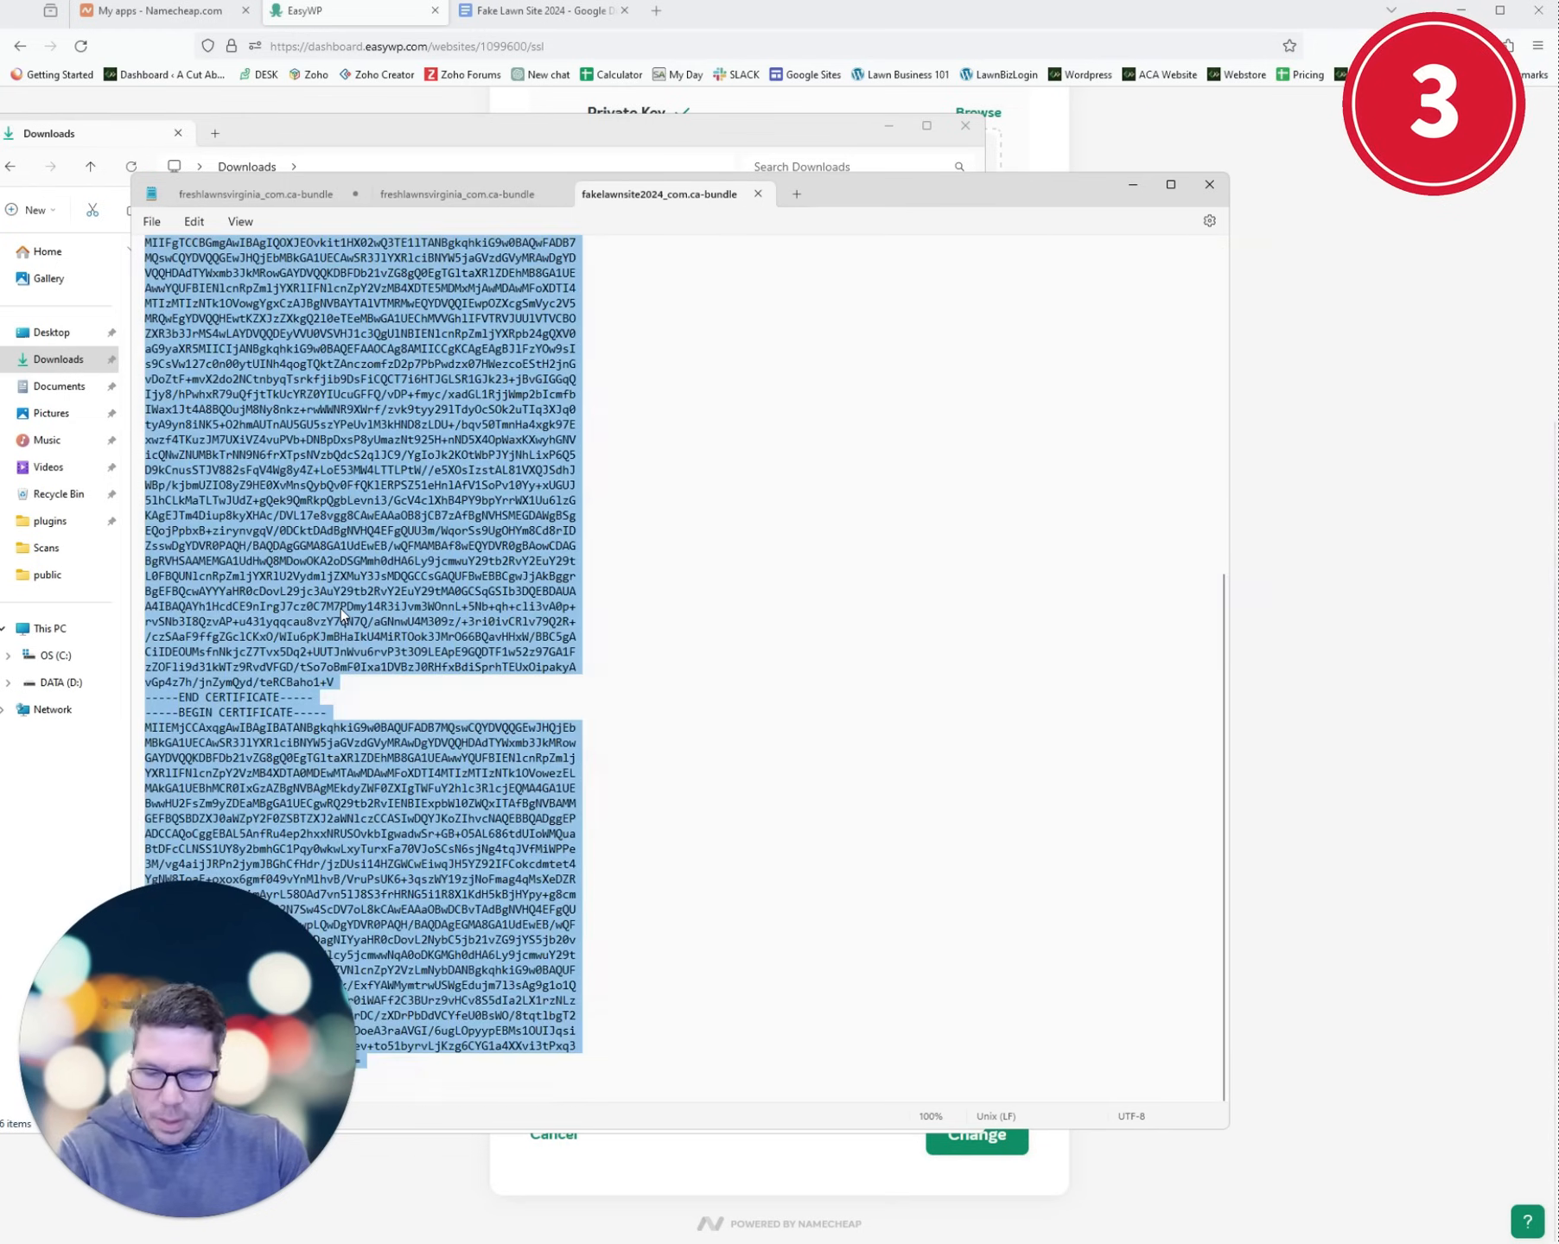
- Paste the chain into the CA Bundle field and submit the custom SSL certificate
left_click(1133, 187)
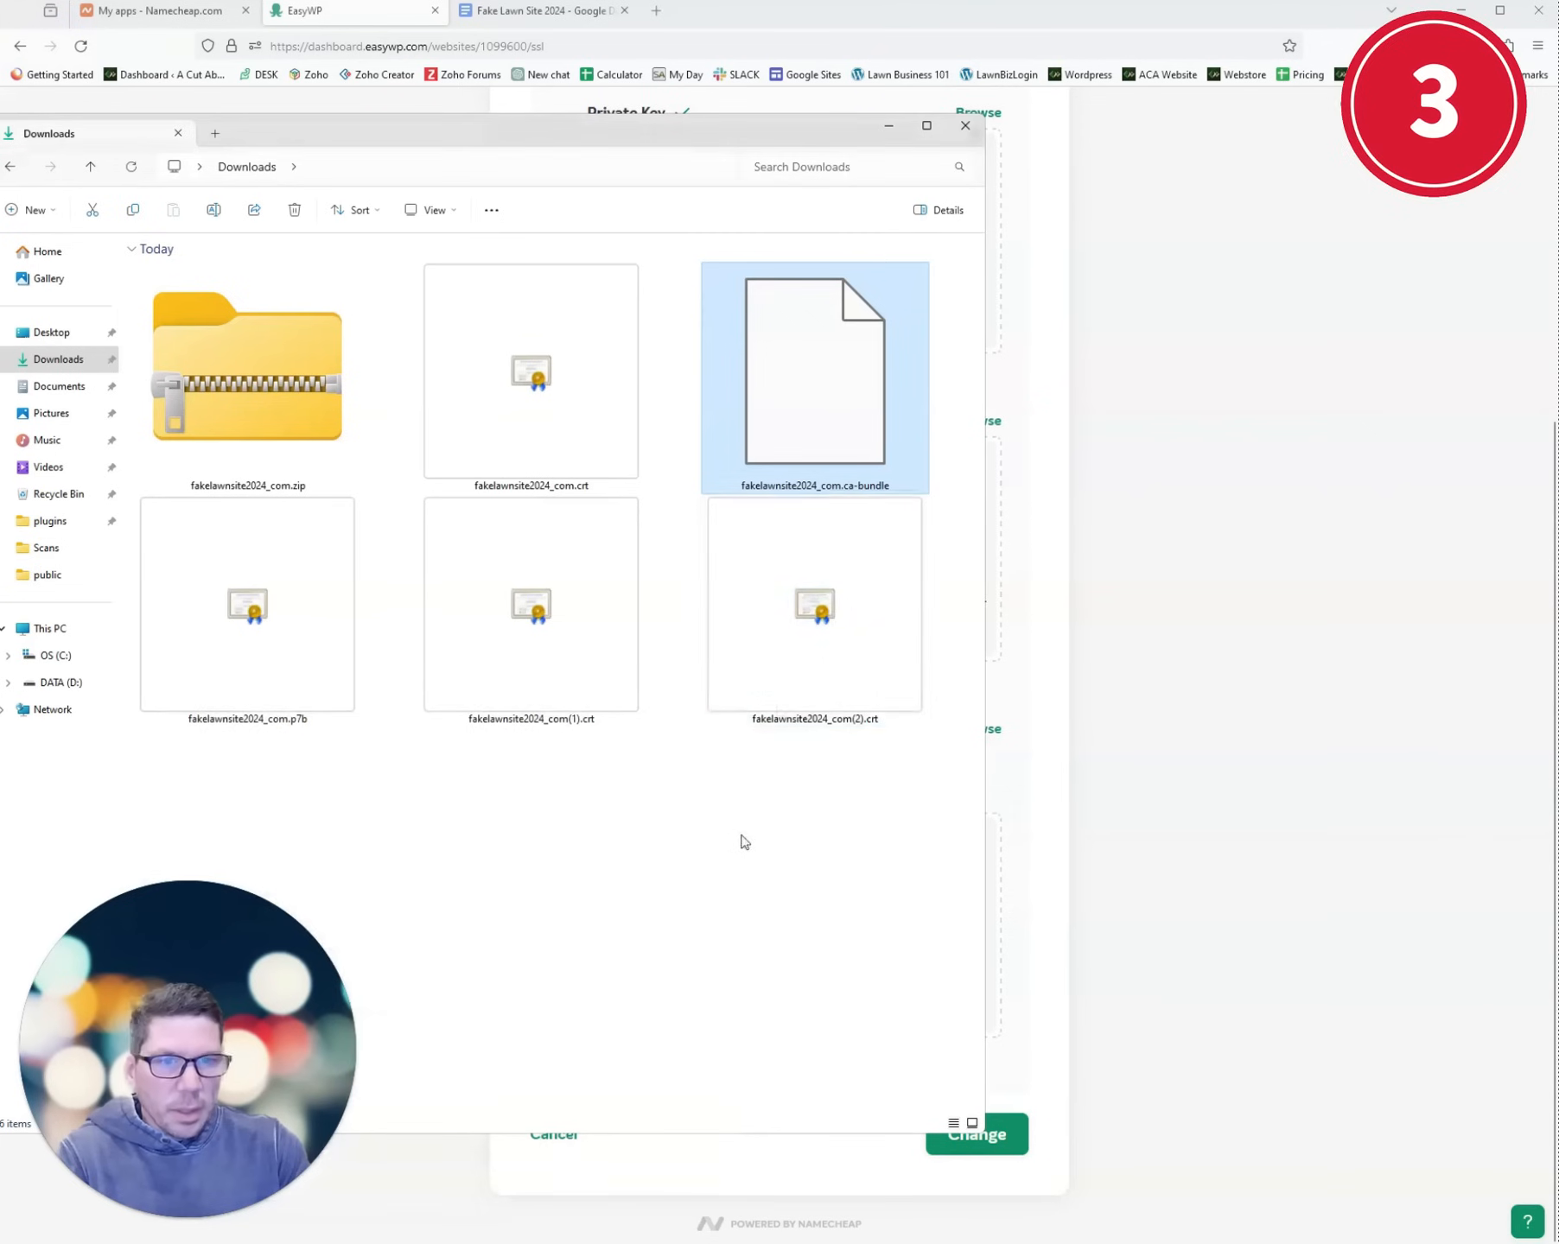
left_click(888, 126)
left_click(753, 879)
key("ctrl+v")
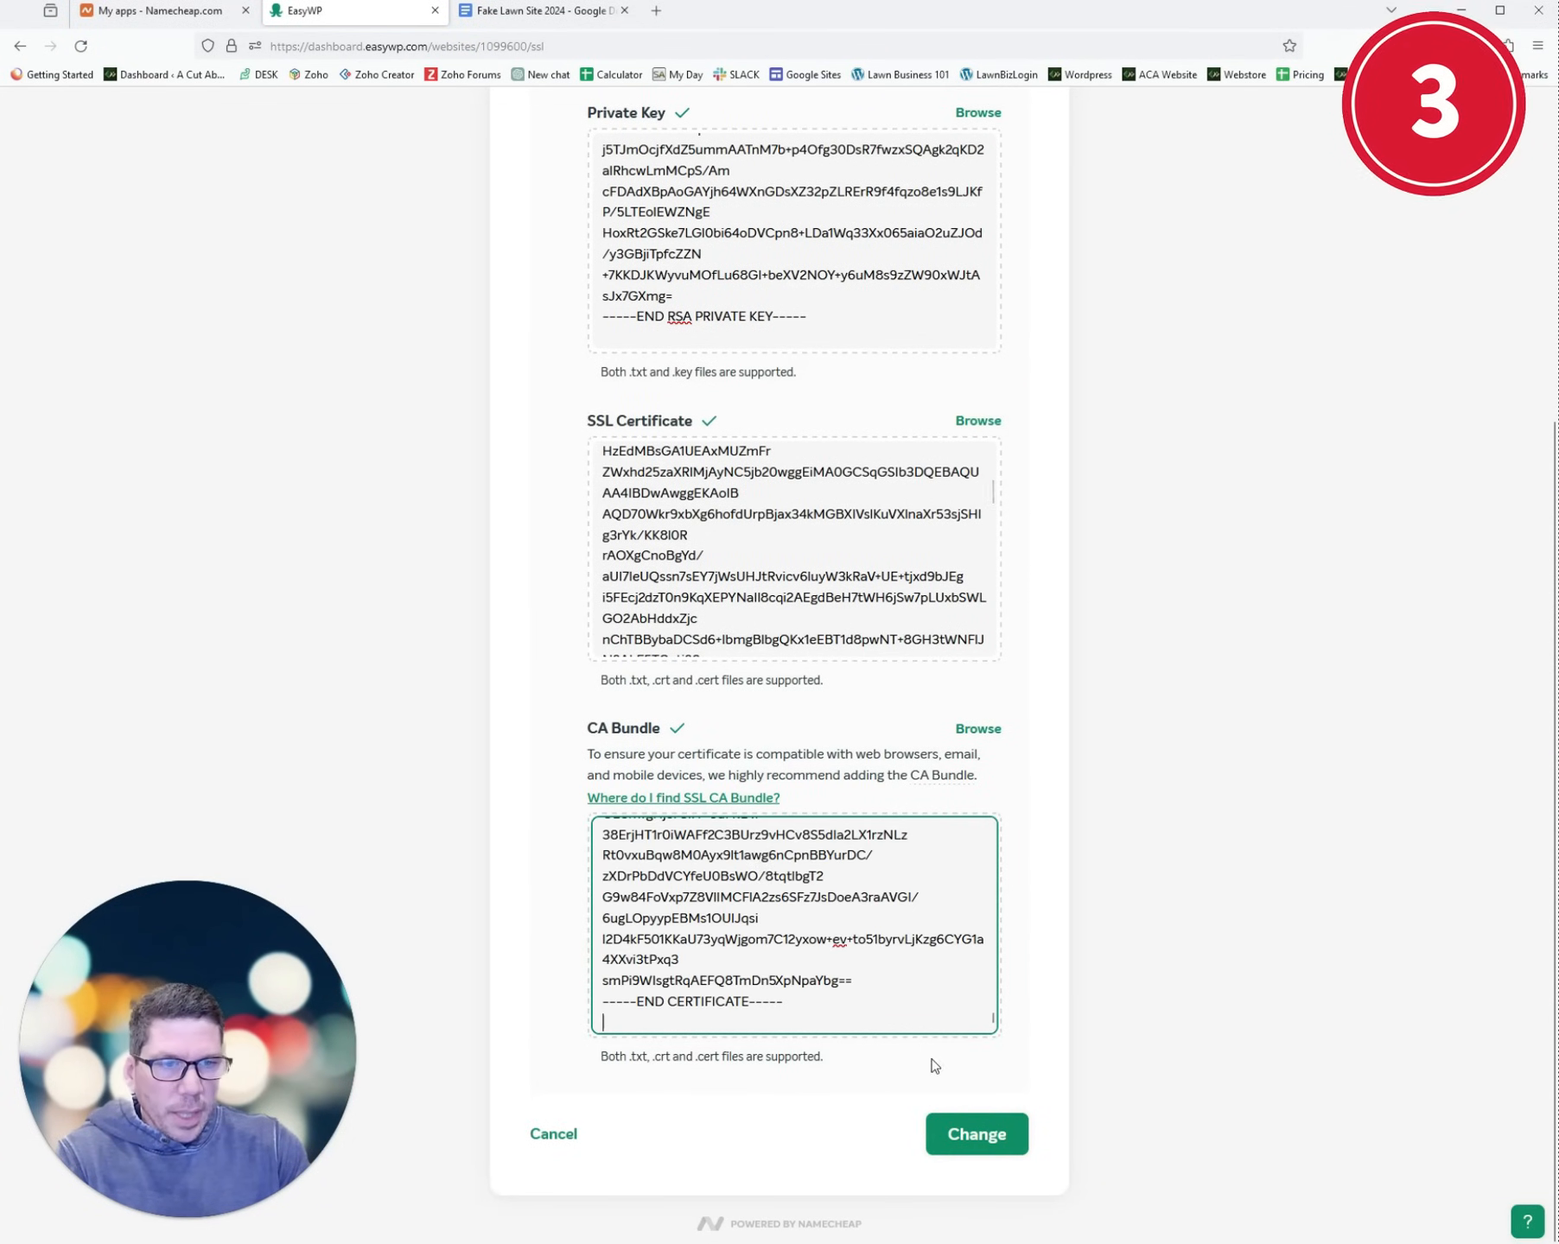
left_click(955, 1137)
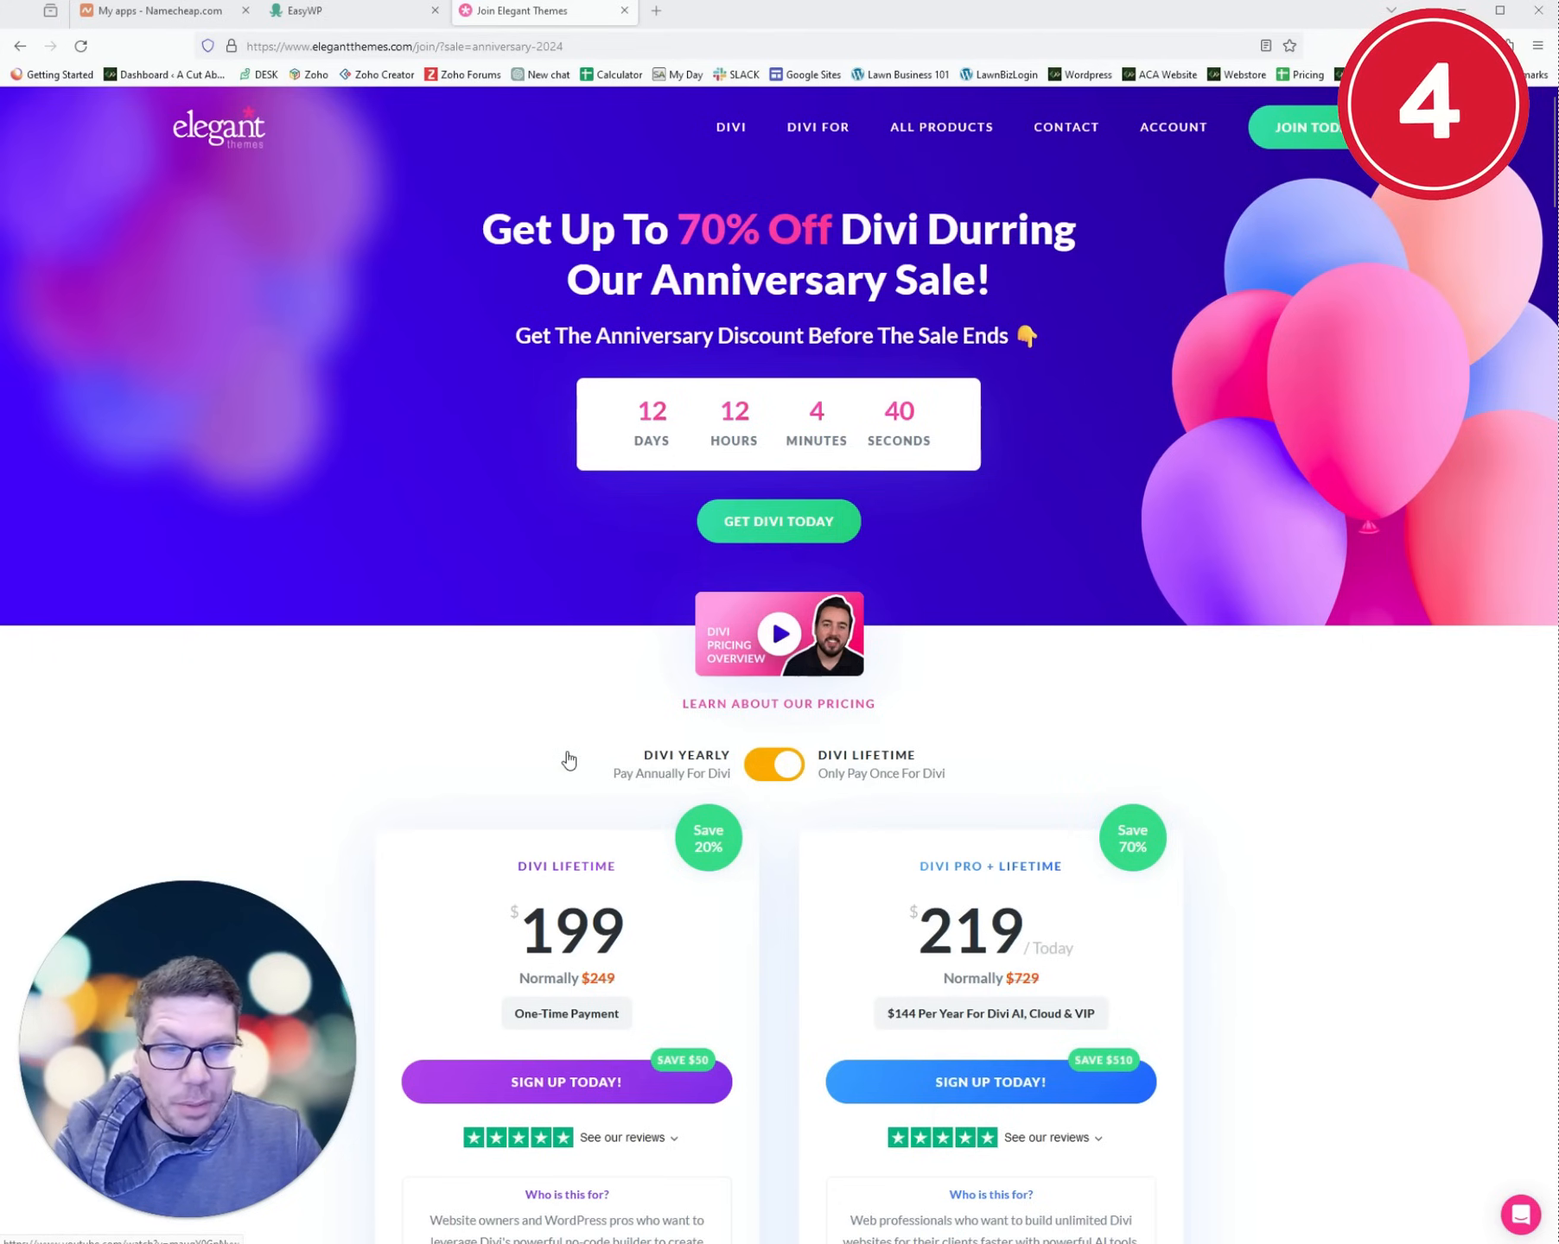
- Scroll through the Divi Lifetime pricing plans on the Elegant Themes page
scroll(1377, 771, "down", 4)
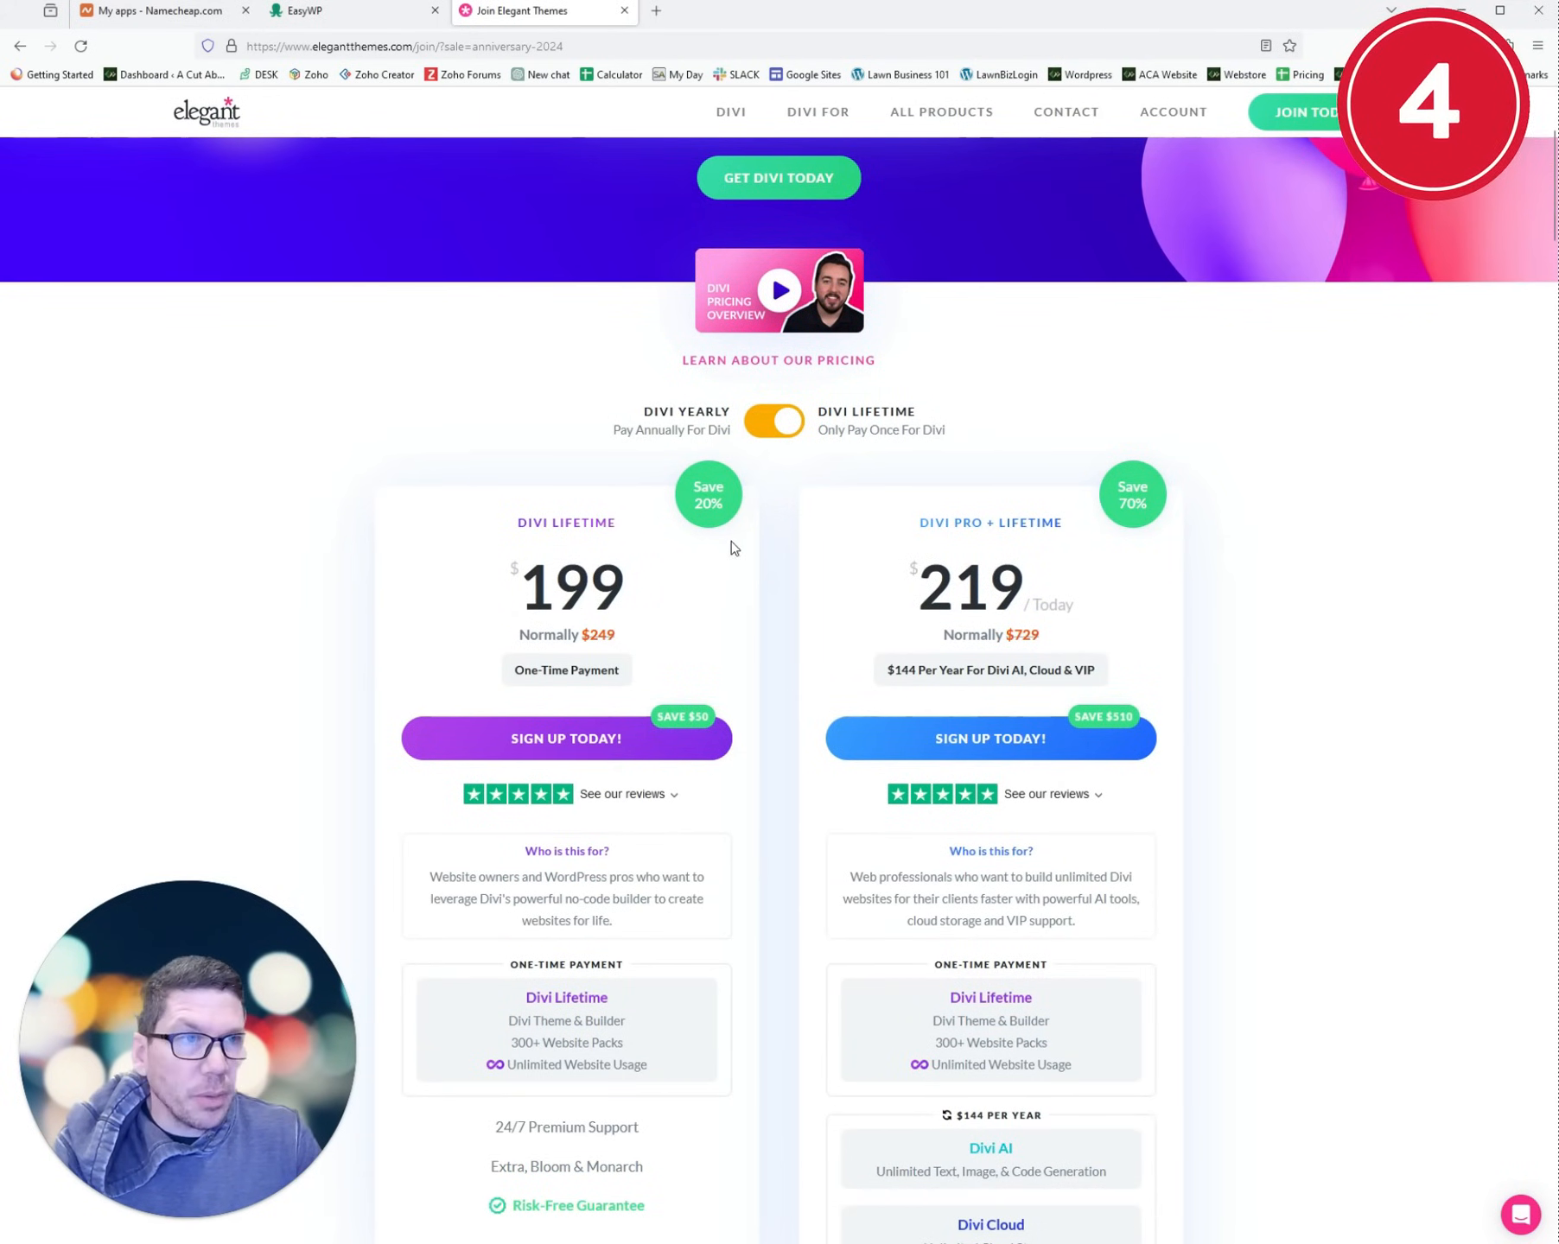
mouse_move(1170, 131)
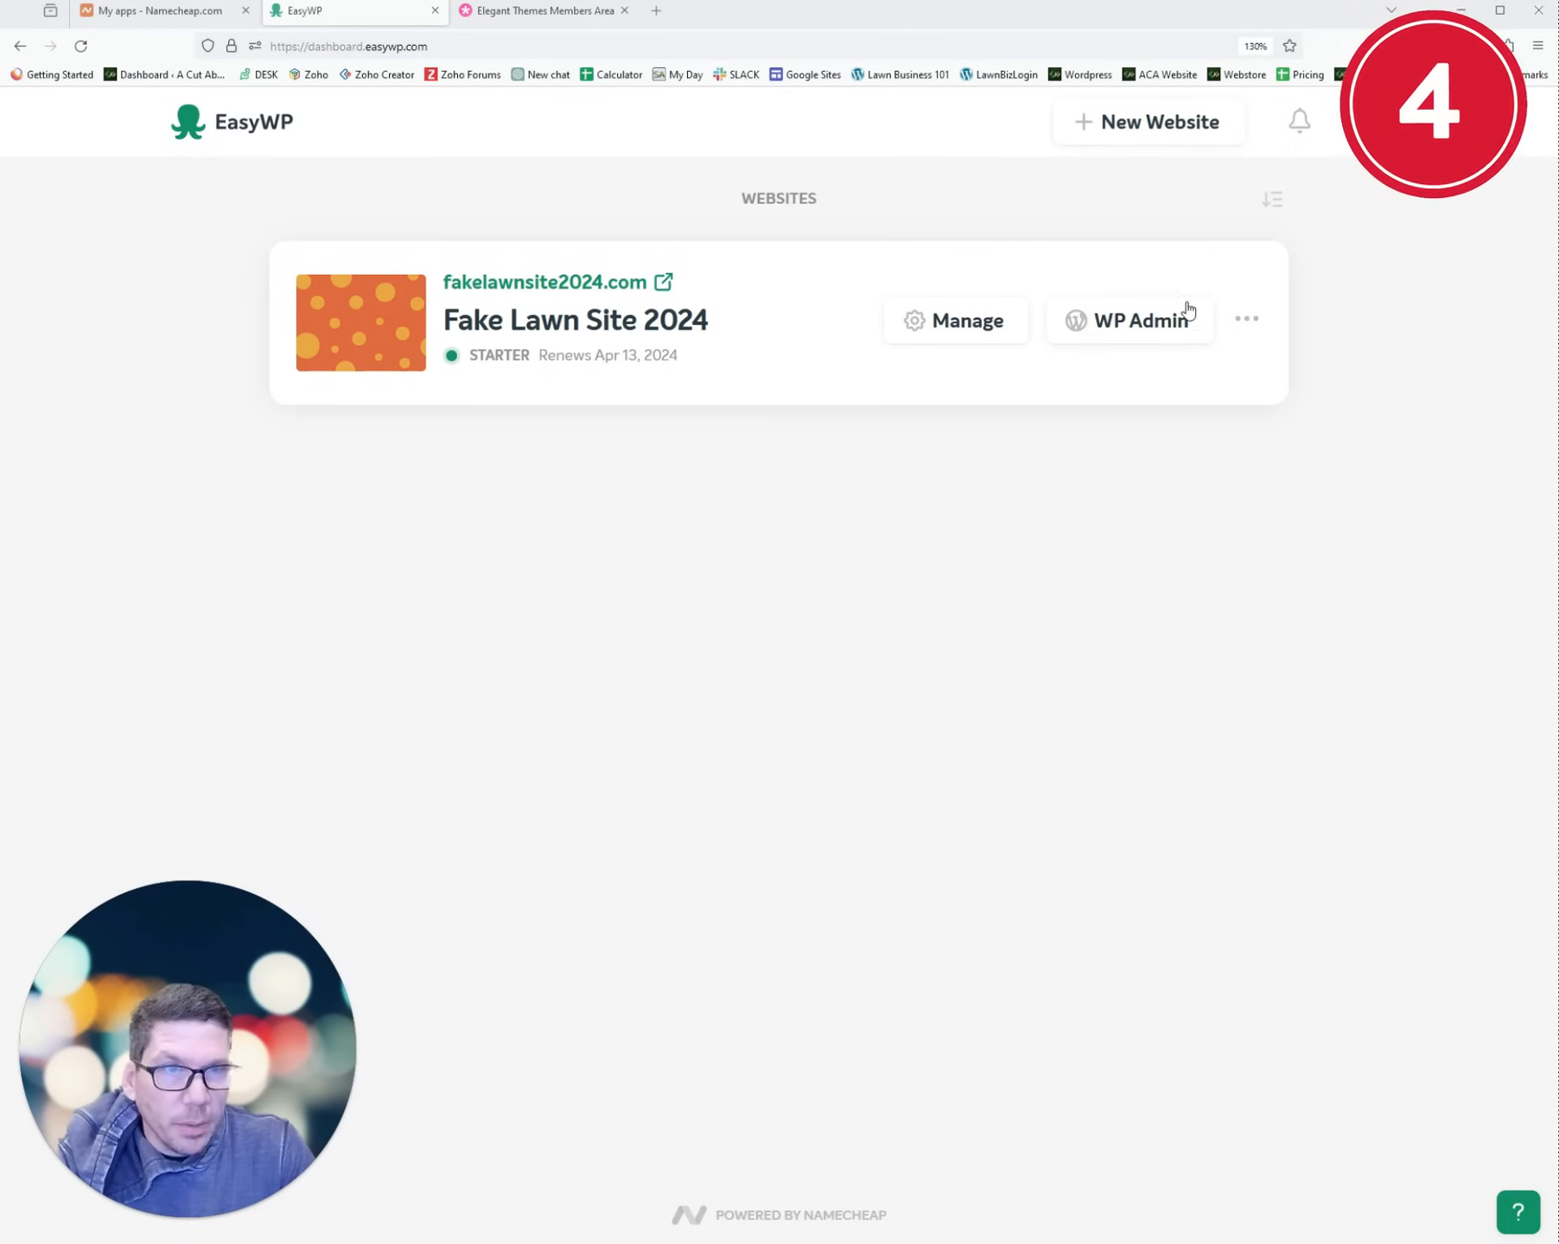
- From WP Admin, upload Divi.zip from Downloads, install it and activate the Divi theme
left_click(1115, 325)
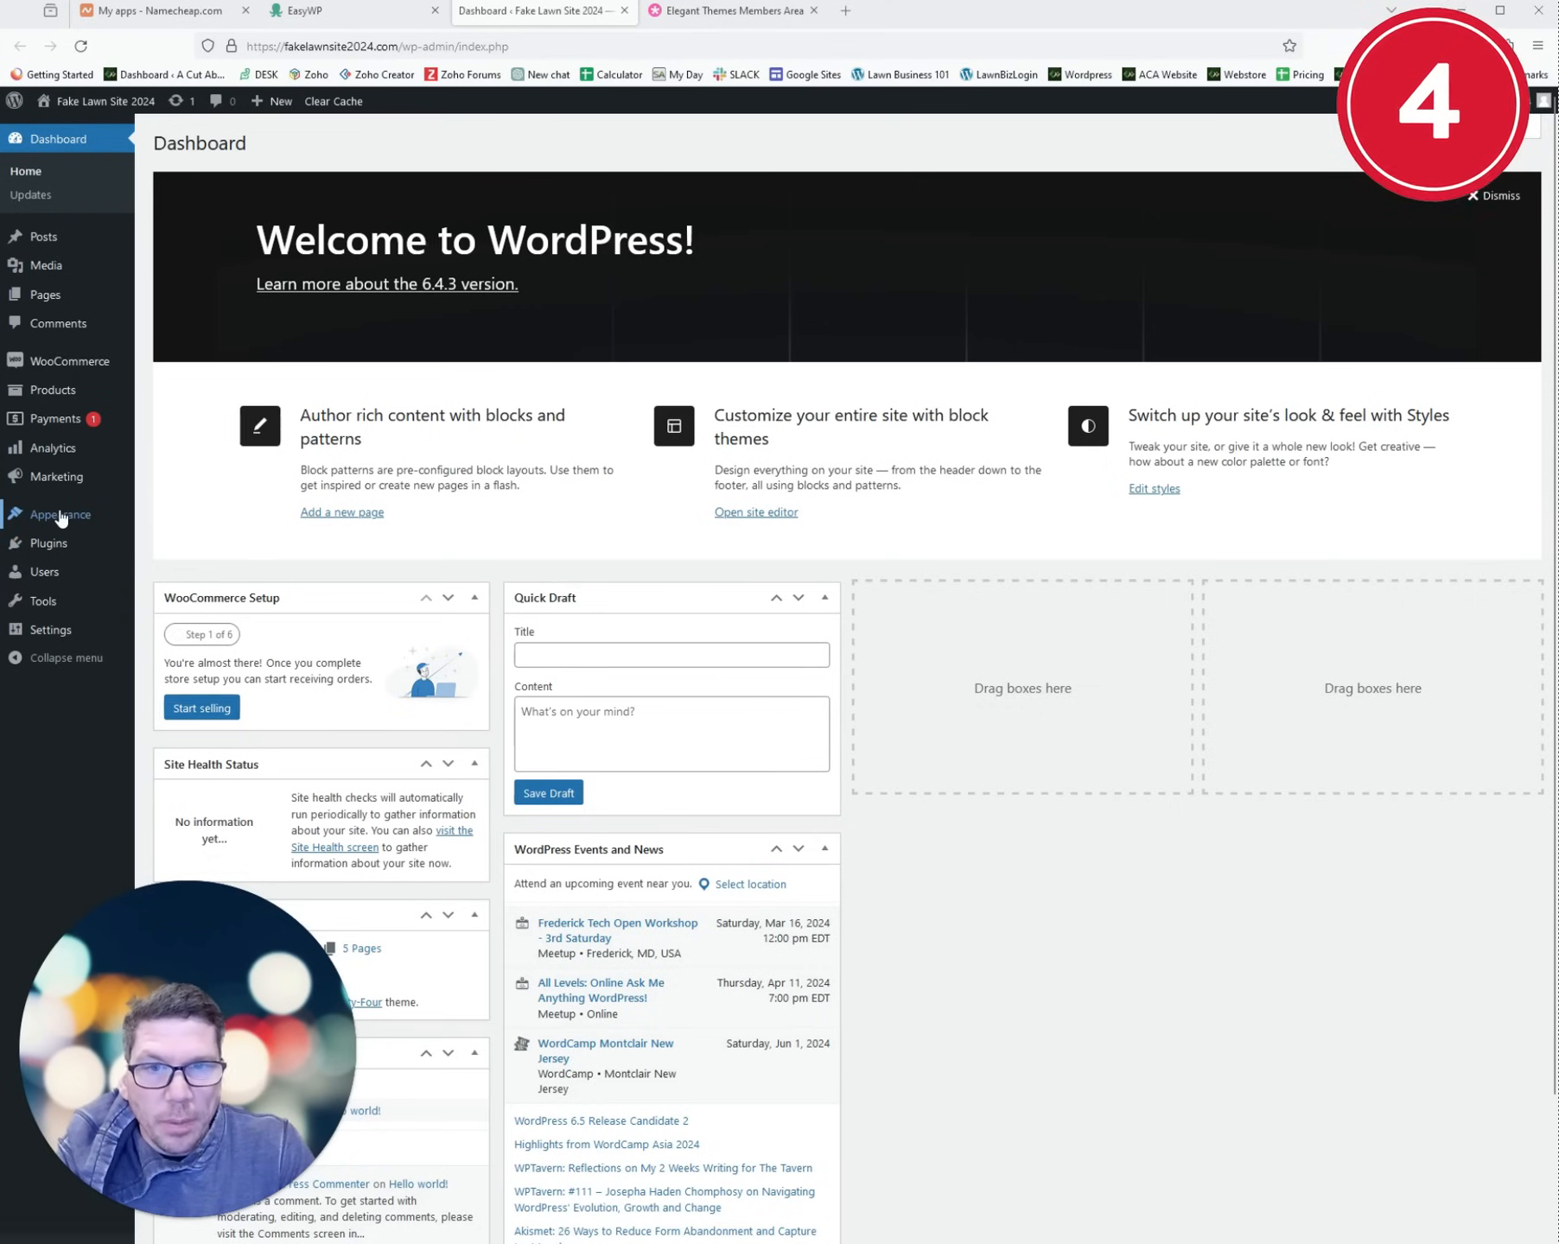
mouse_move(60, 515)
left_click(170, 517)
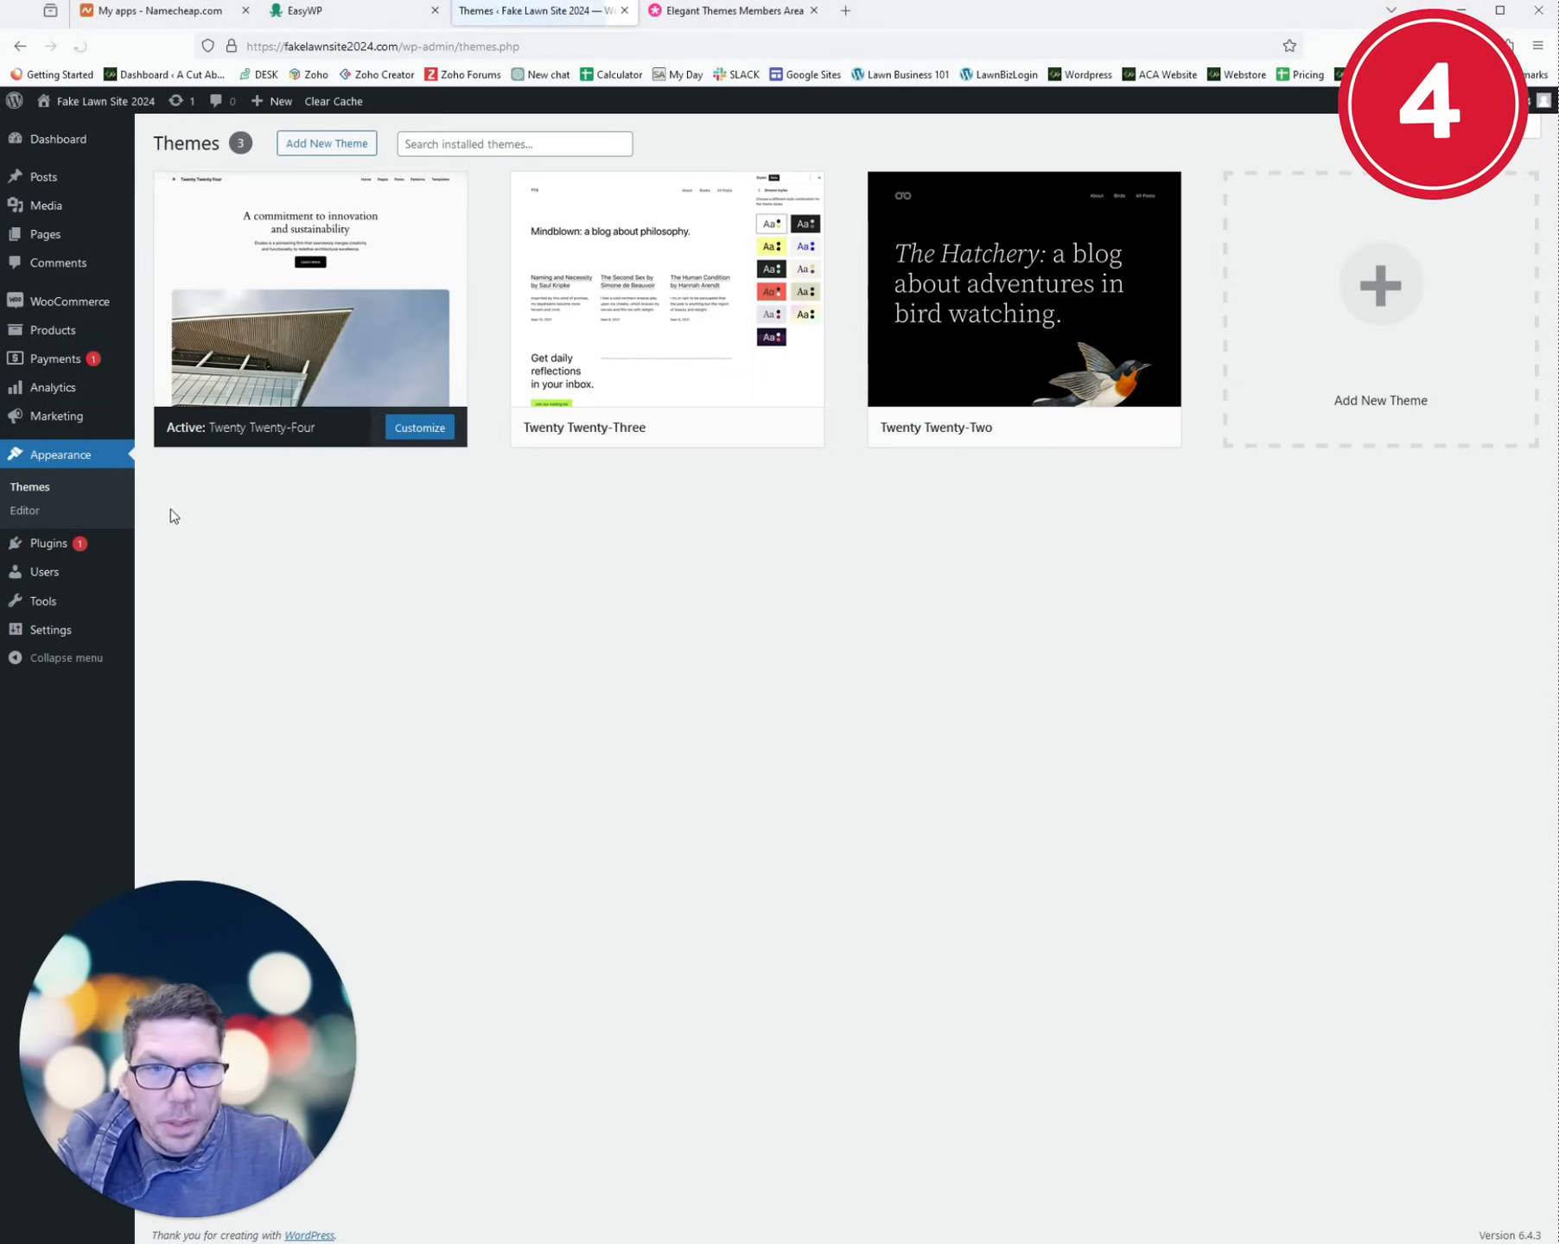
left_click(343, 154)
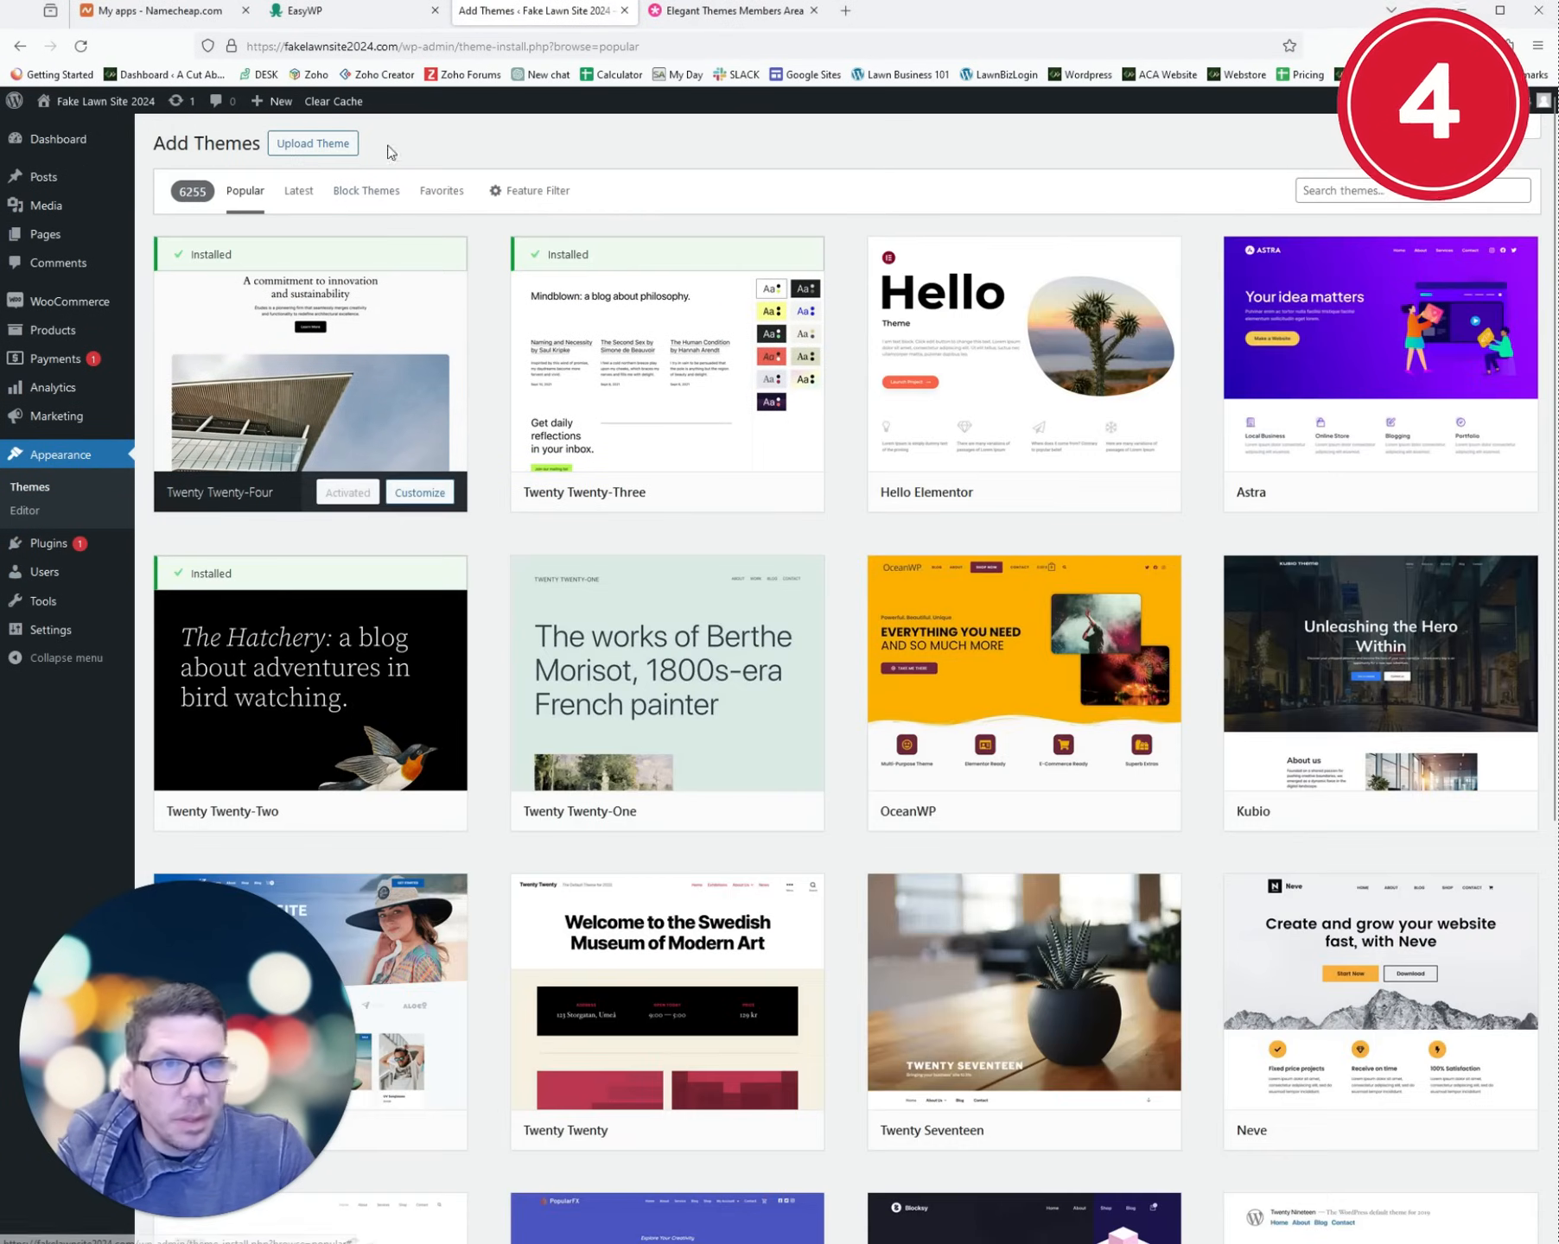
left_click(294, 145)
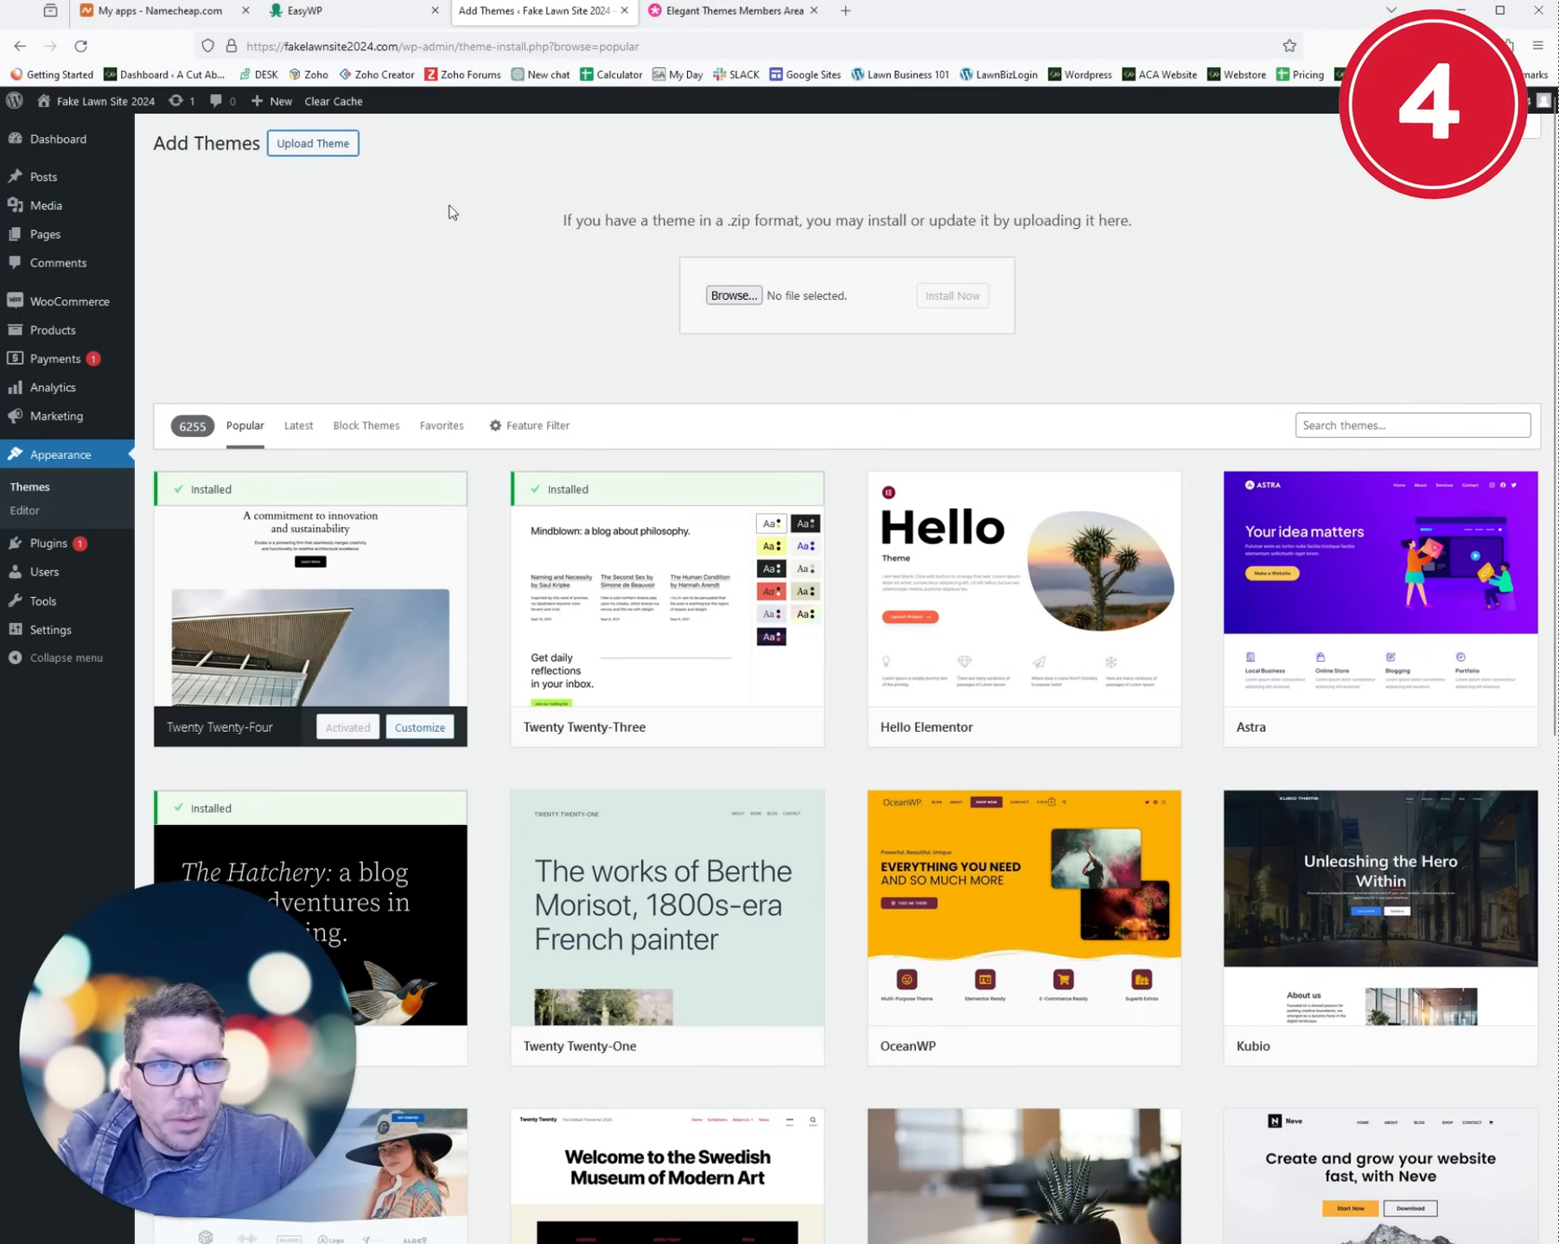
left_click(745, 298)
left_click(153, 220)
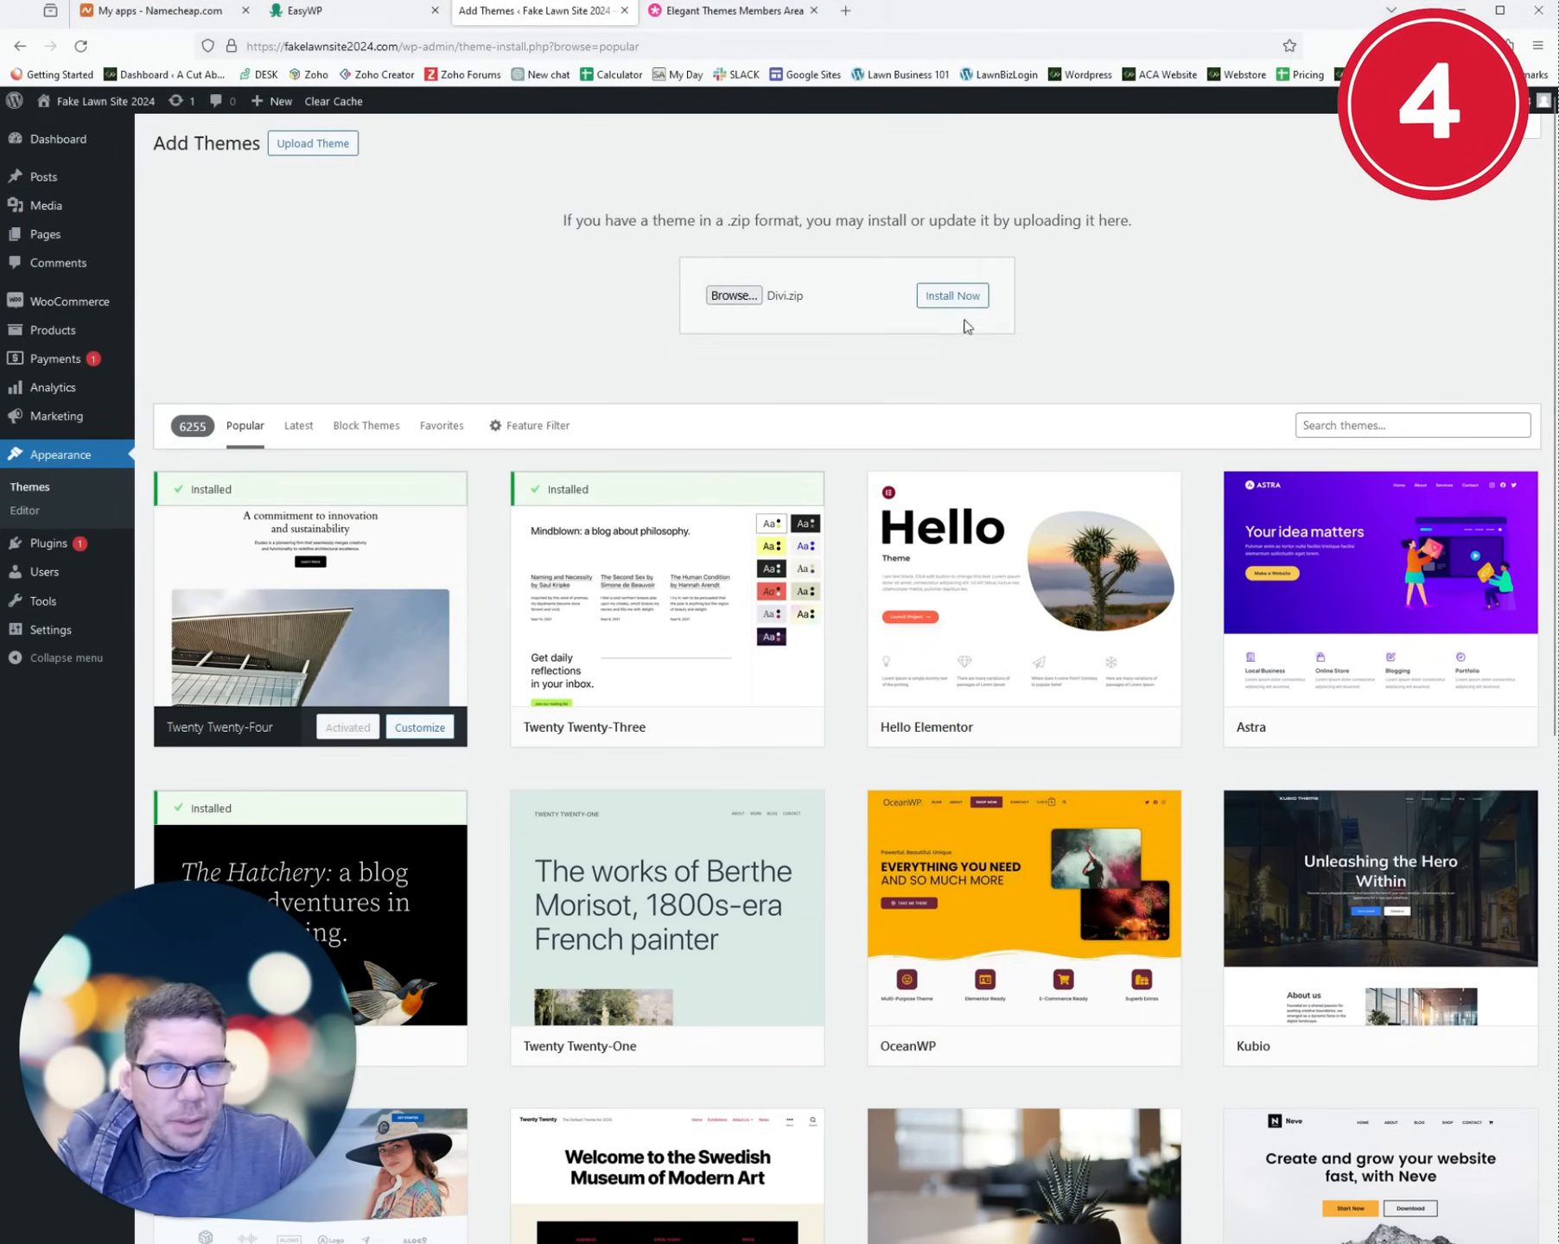
left_click(958, 296)
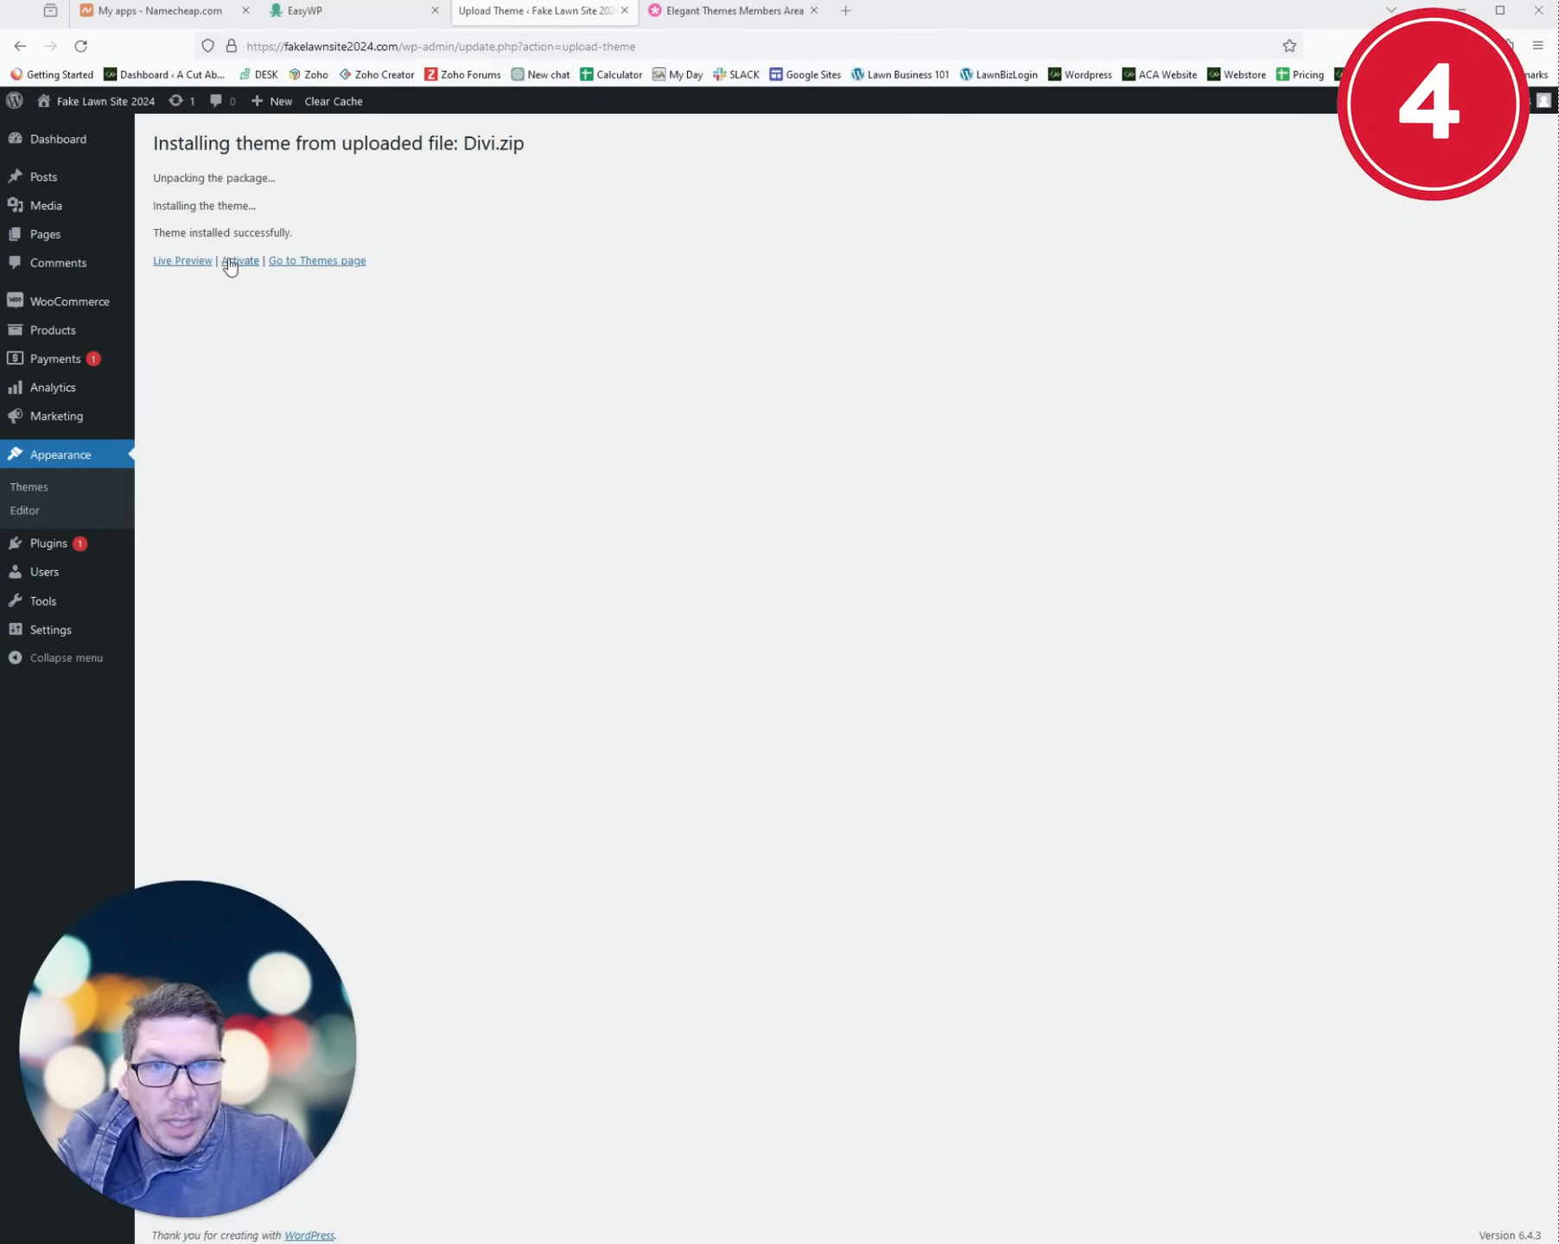
left_click(239, 261)
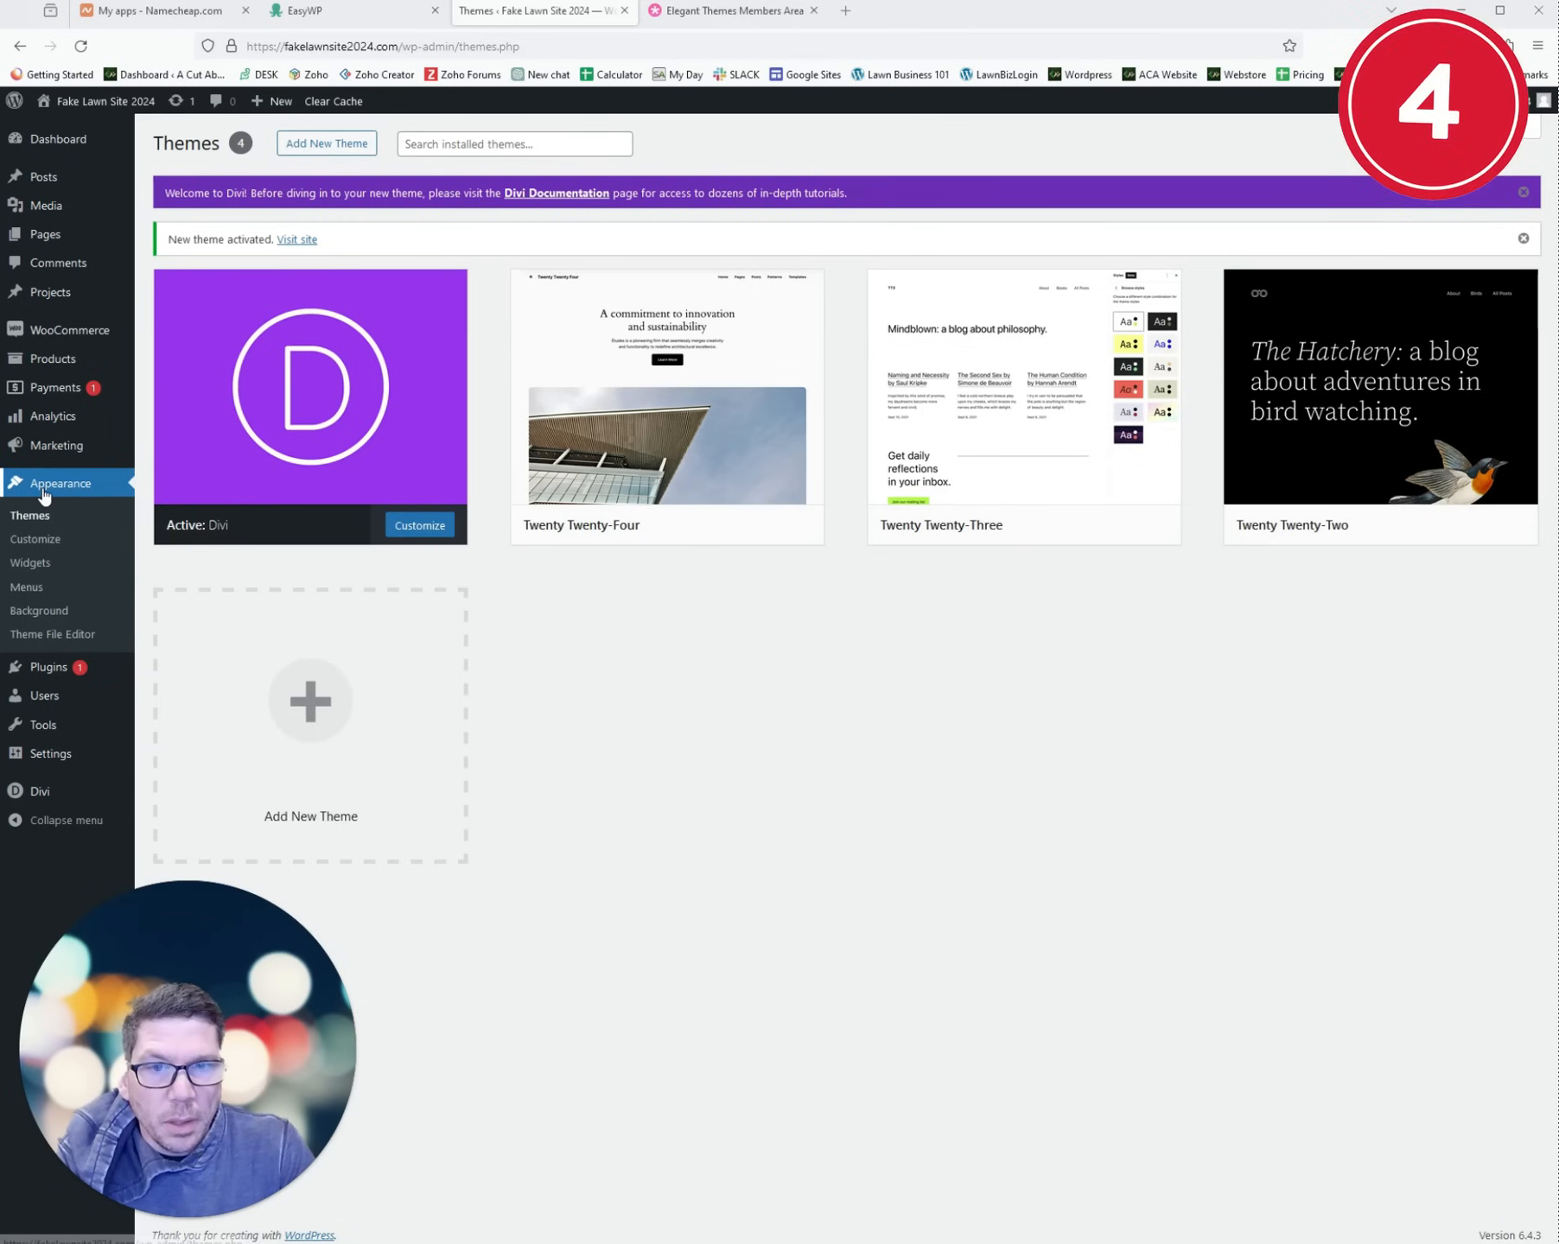
mouse_move(44, 799)
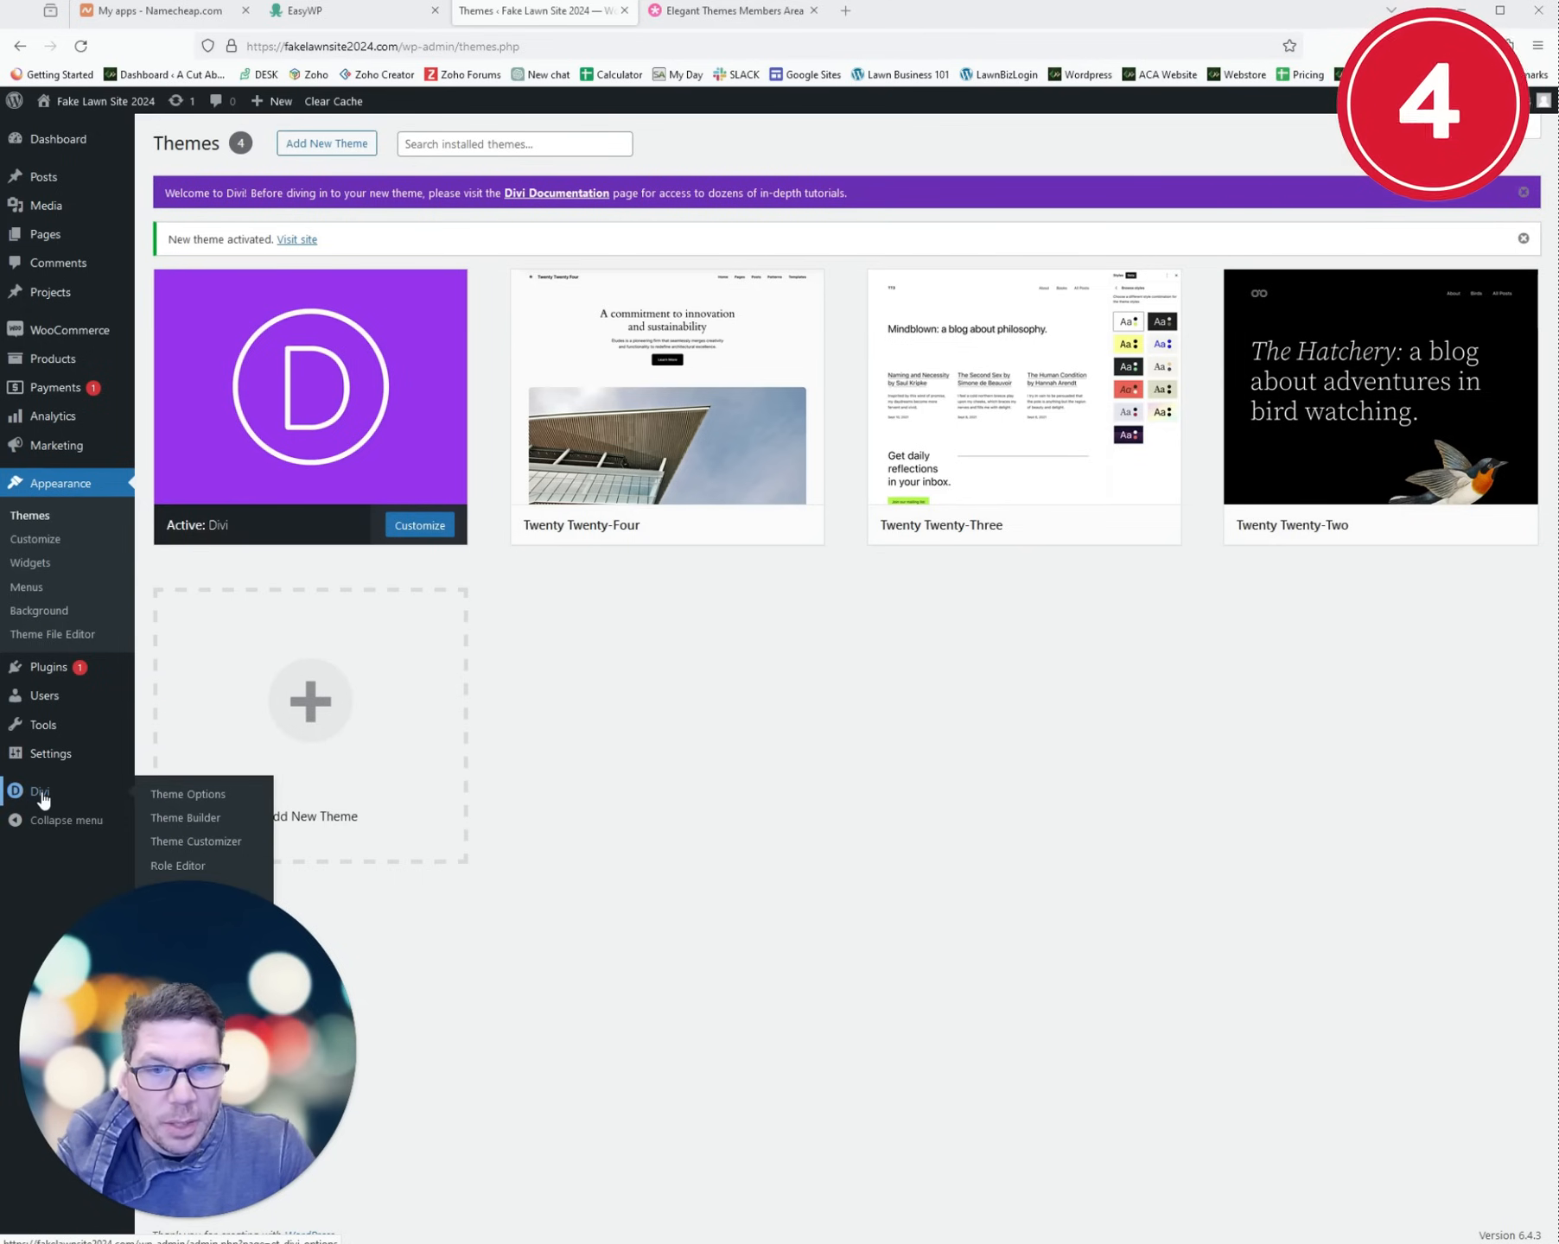
left_click(200, 796)
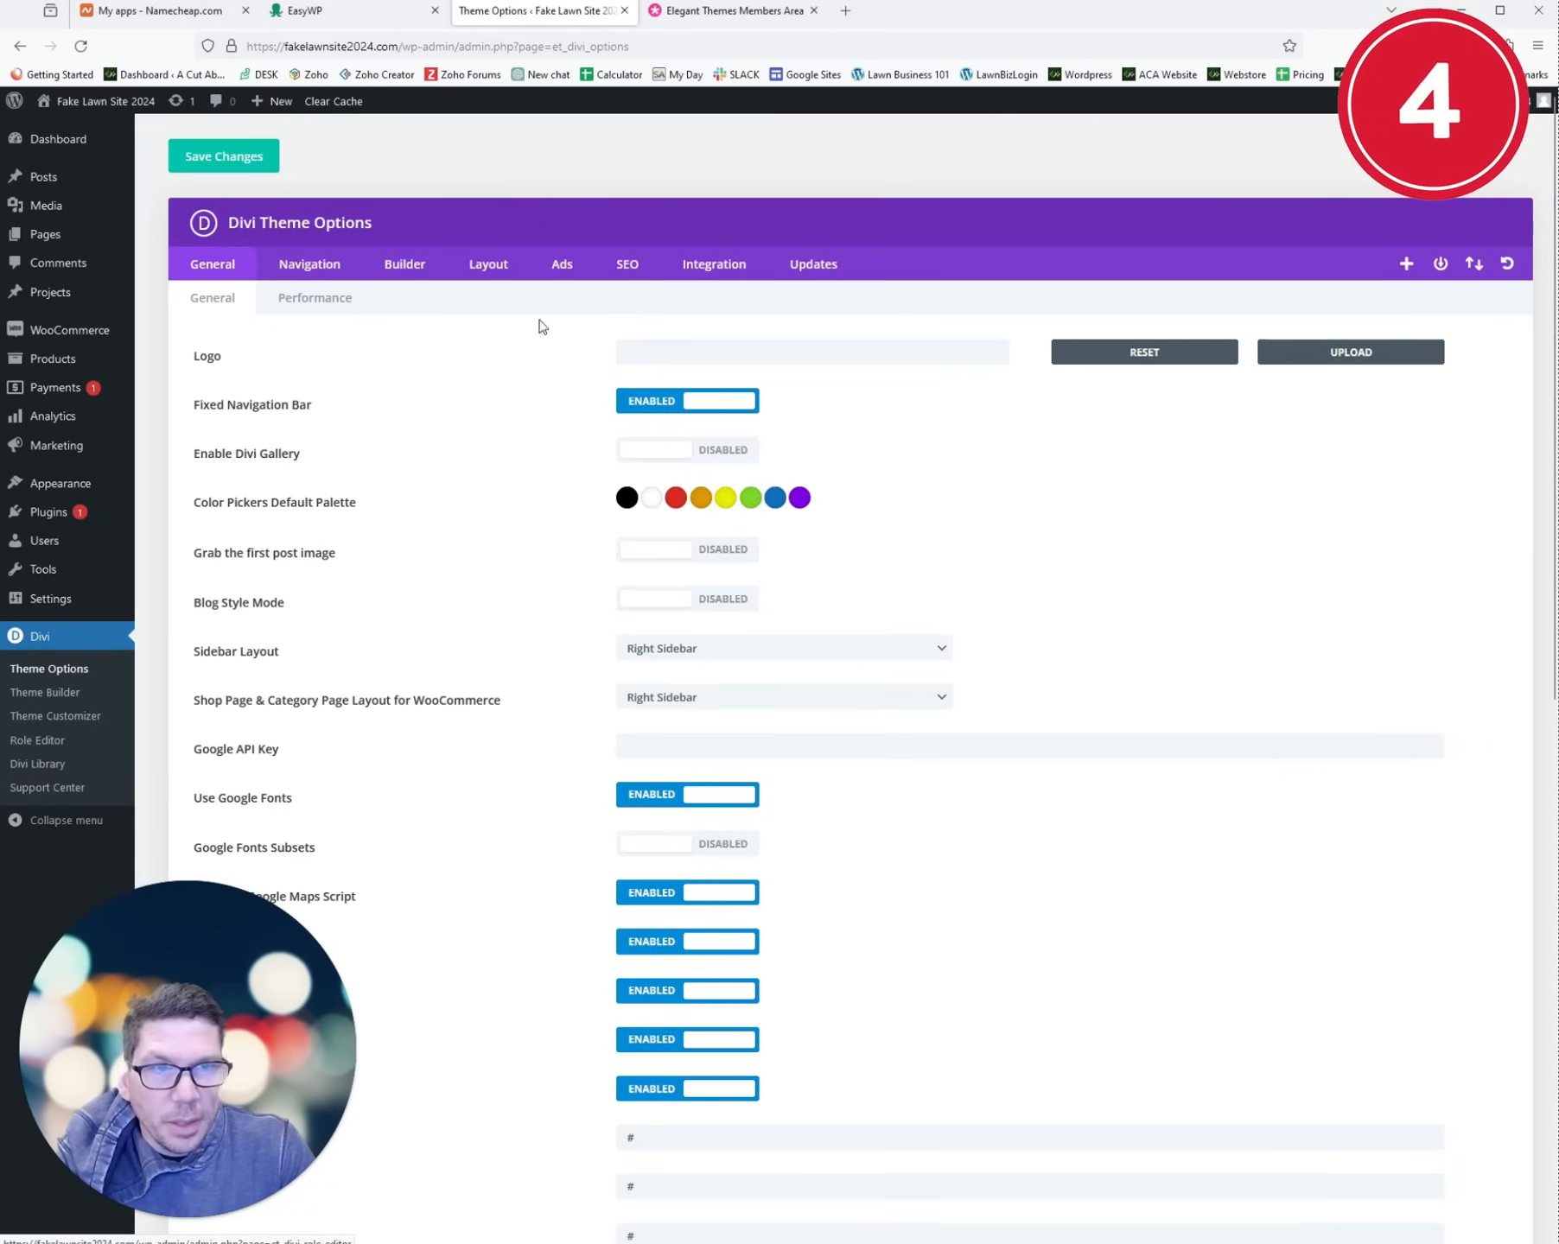
- Save the Elegant Themes username and API key in Divi's Updates tab, declining browser password saving
left_click(814, 266)
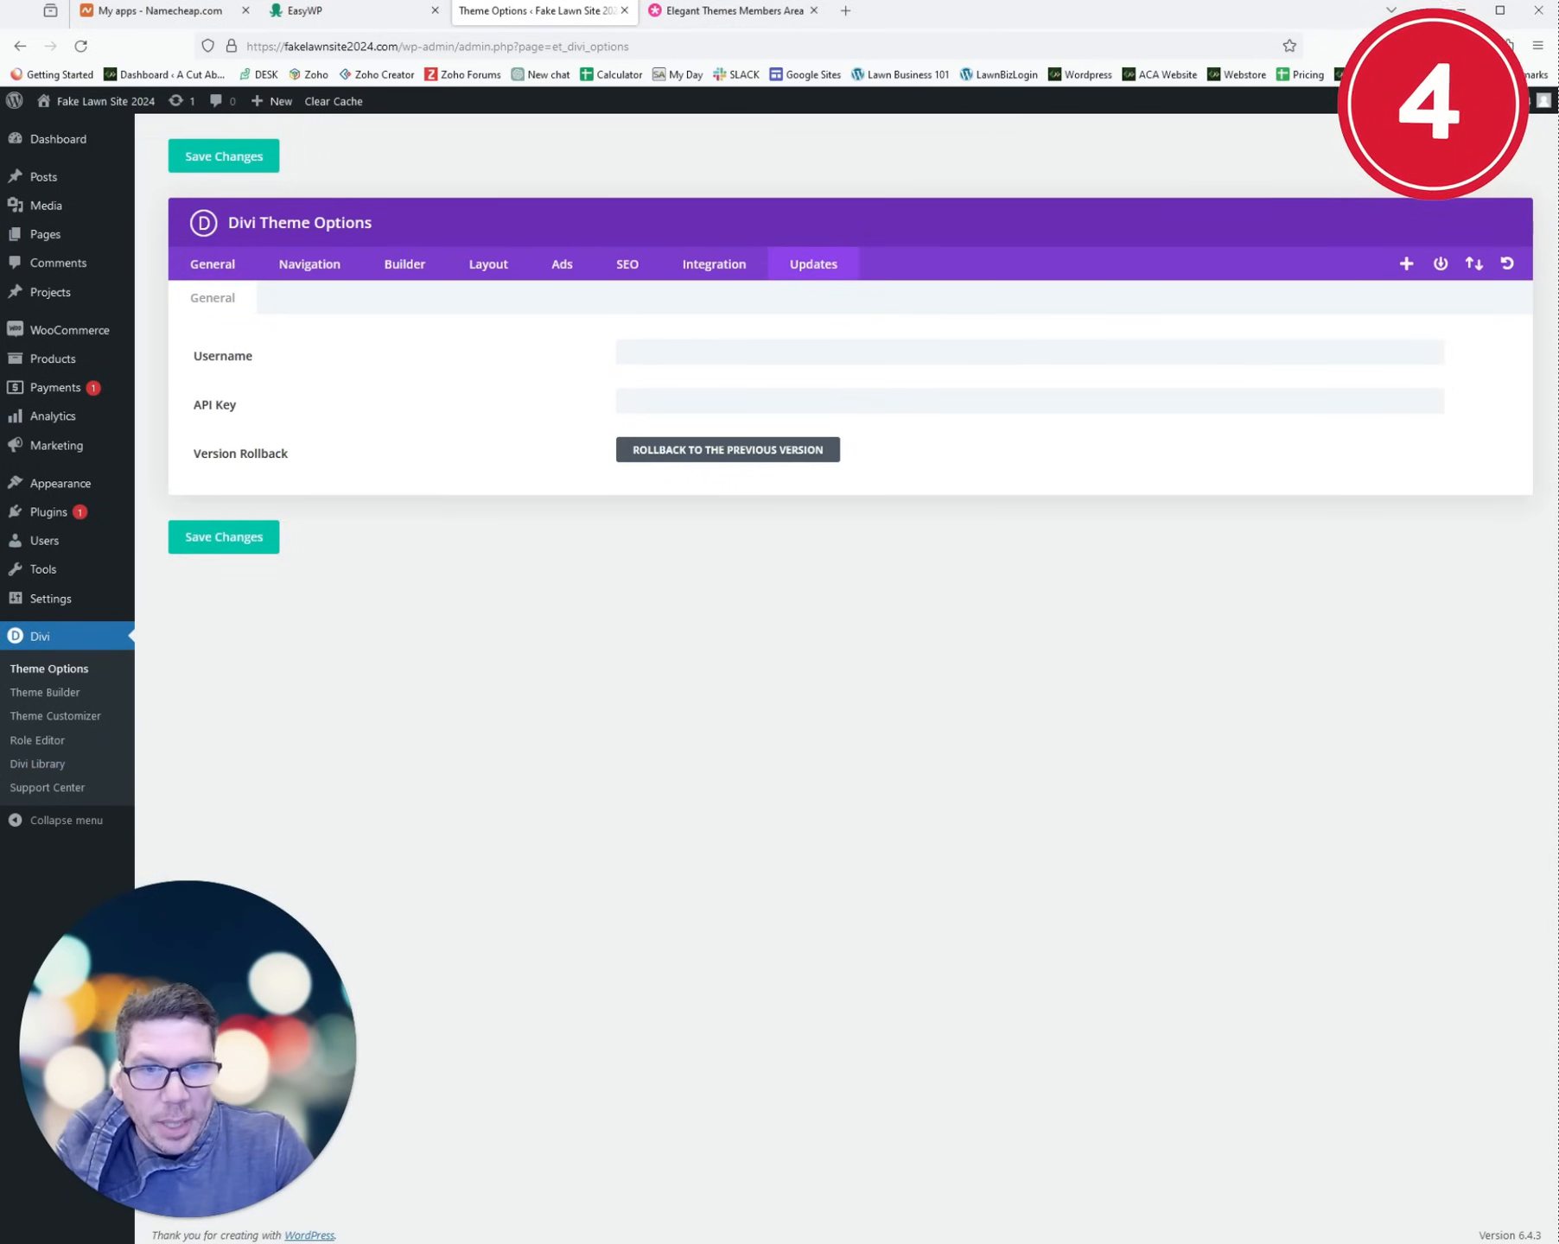
left_click(217, 547)
left_click(490, 258)
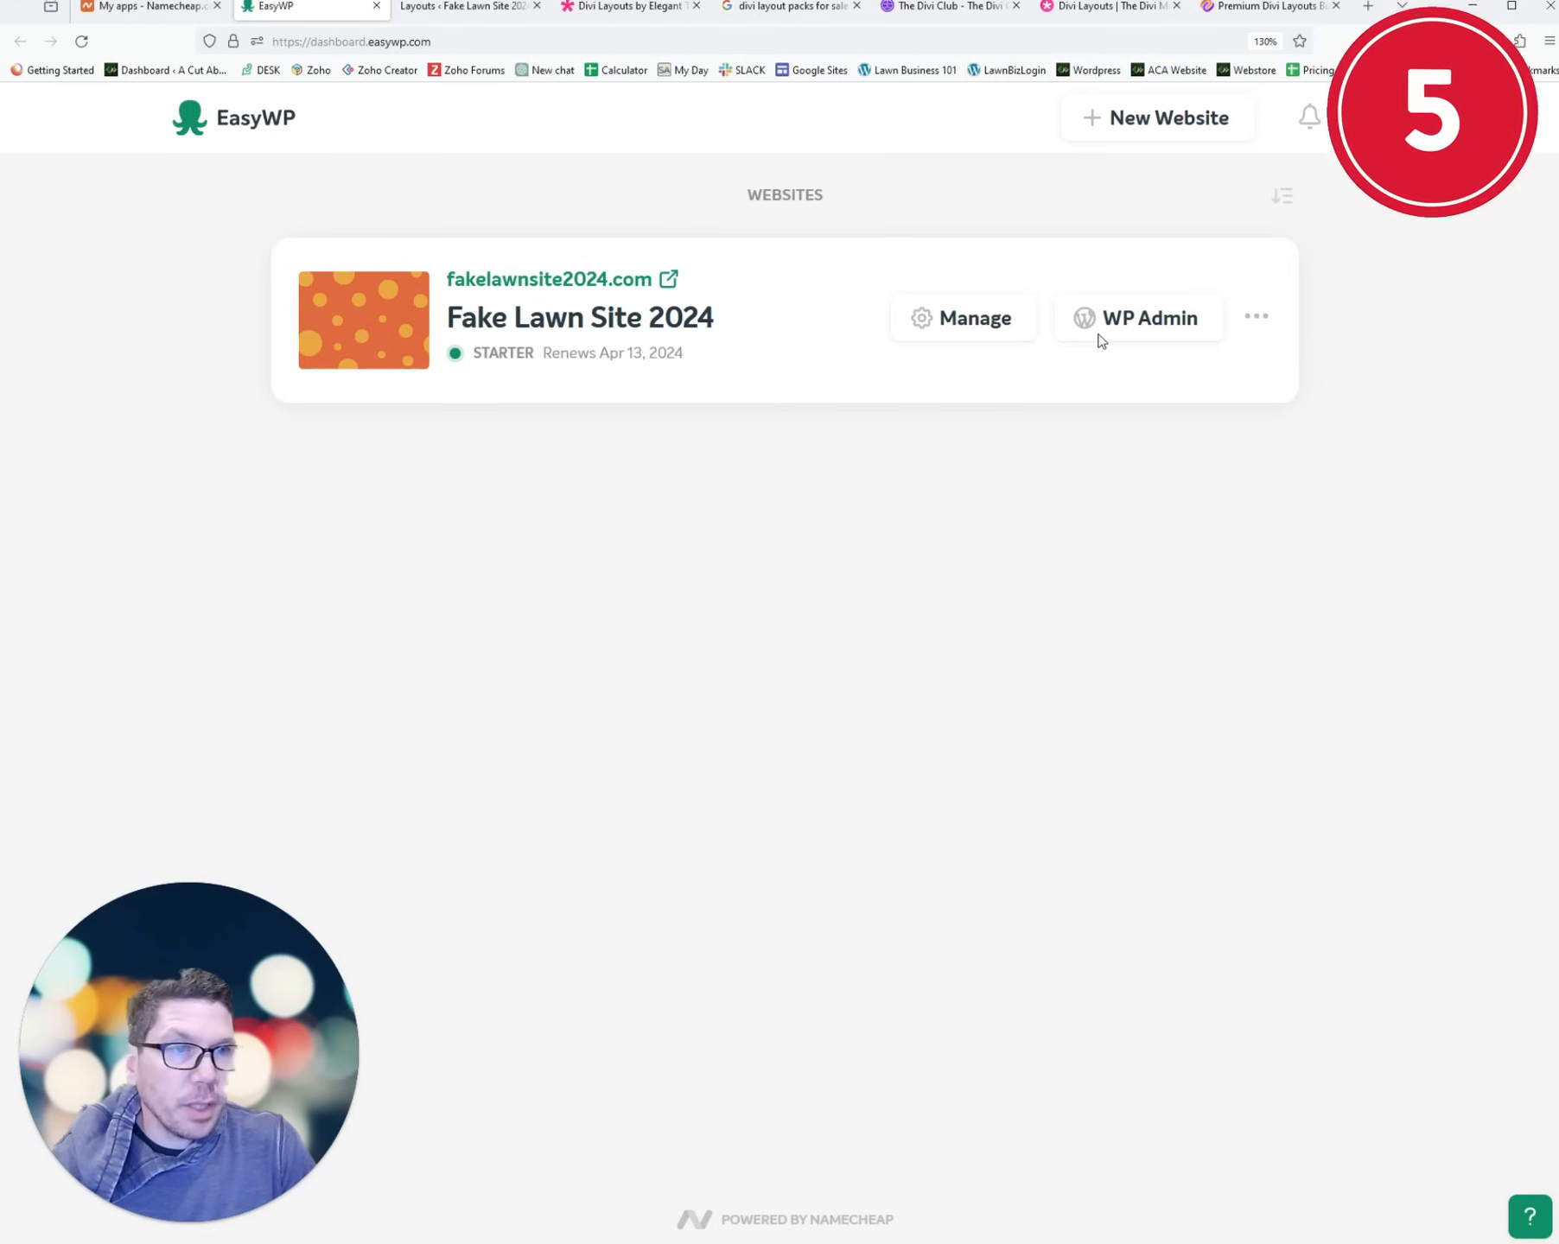
- Browse the Elegant Themes layout catalogue and preview the Digital Payments Landing Page pack
left_click(497, 7)
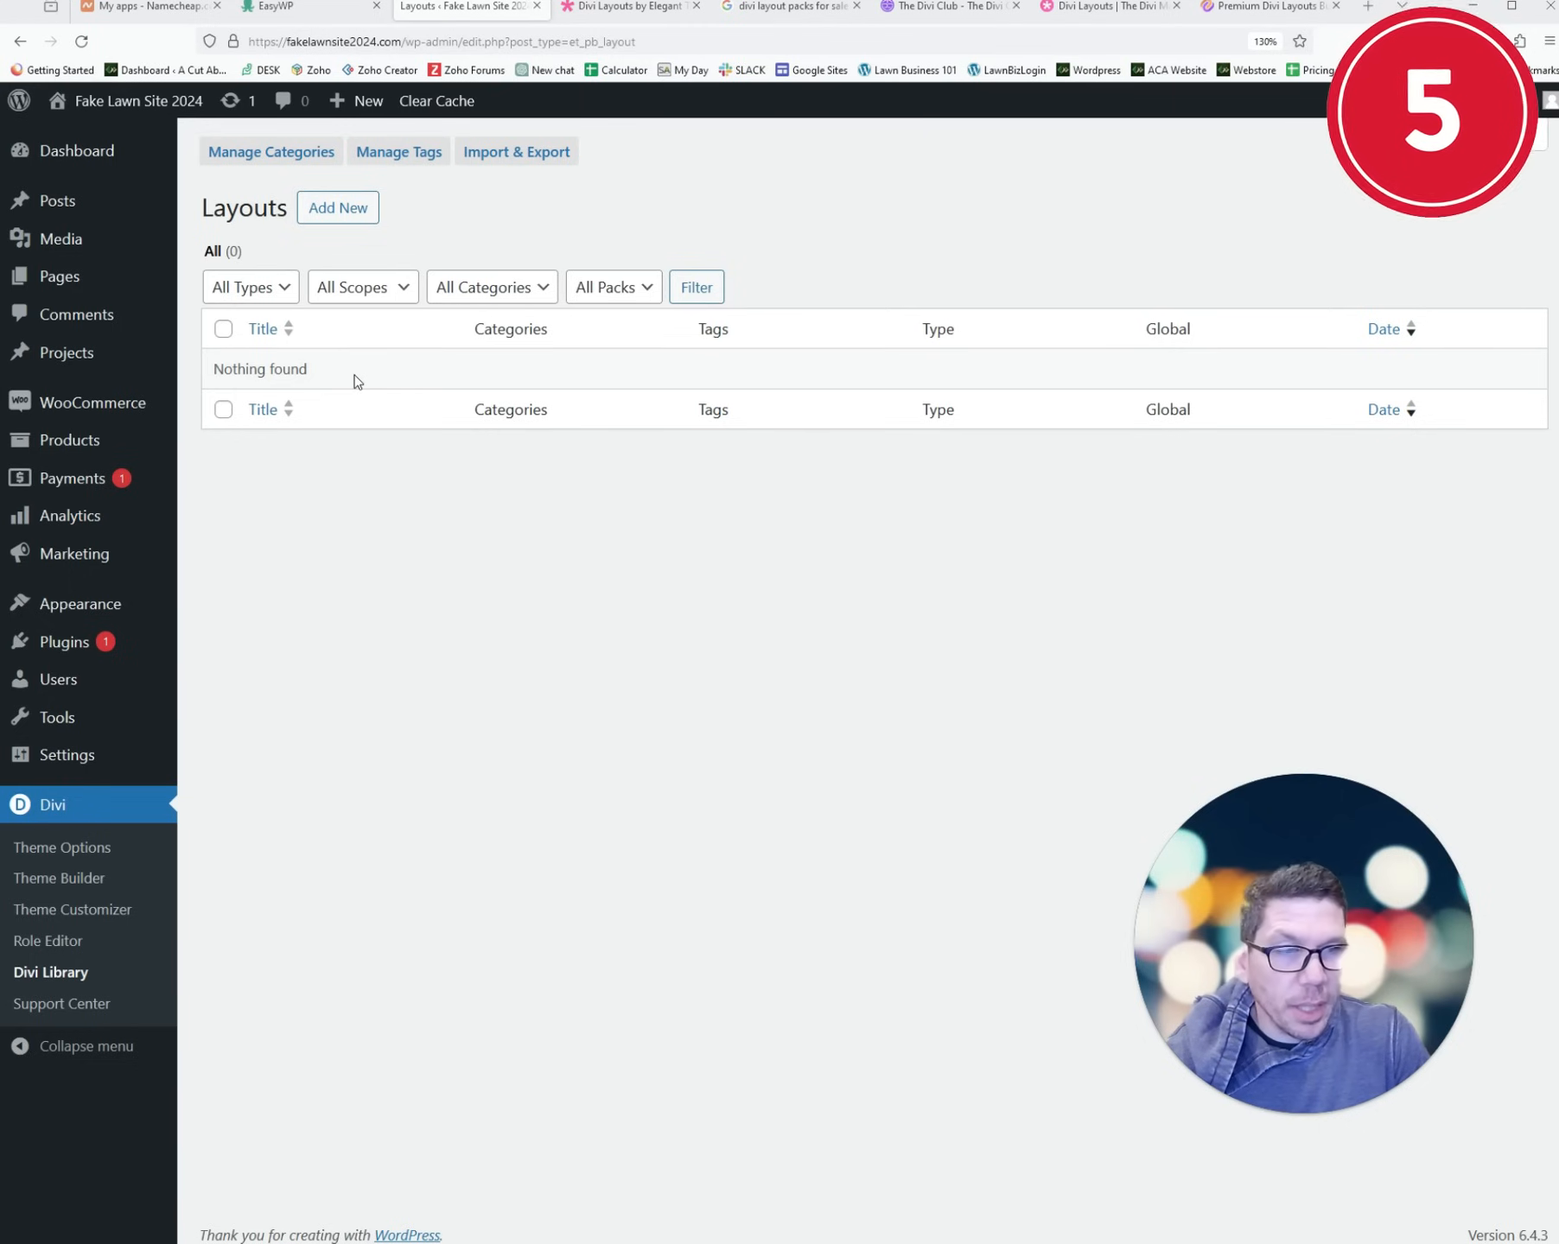
left_click(624, 7)
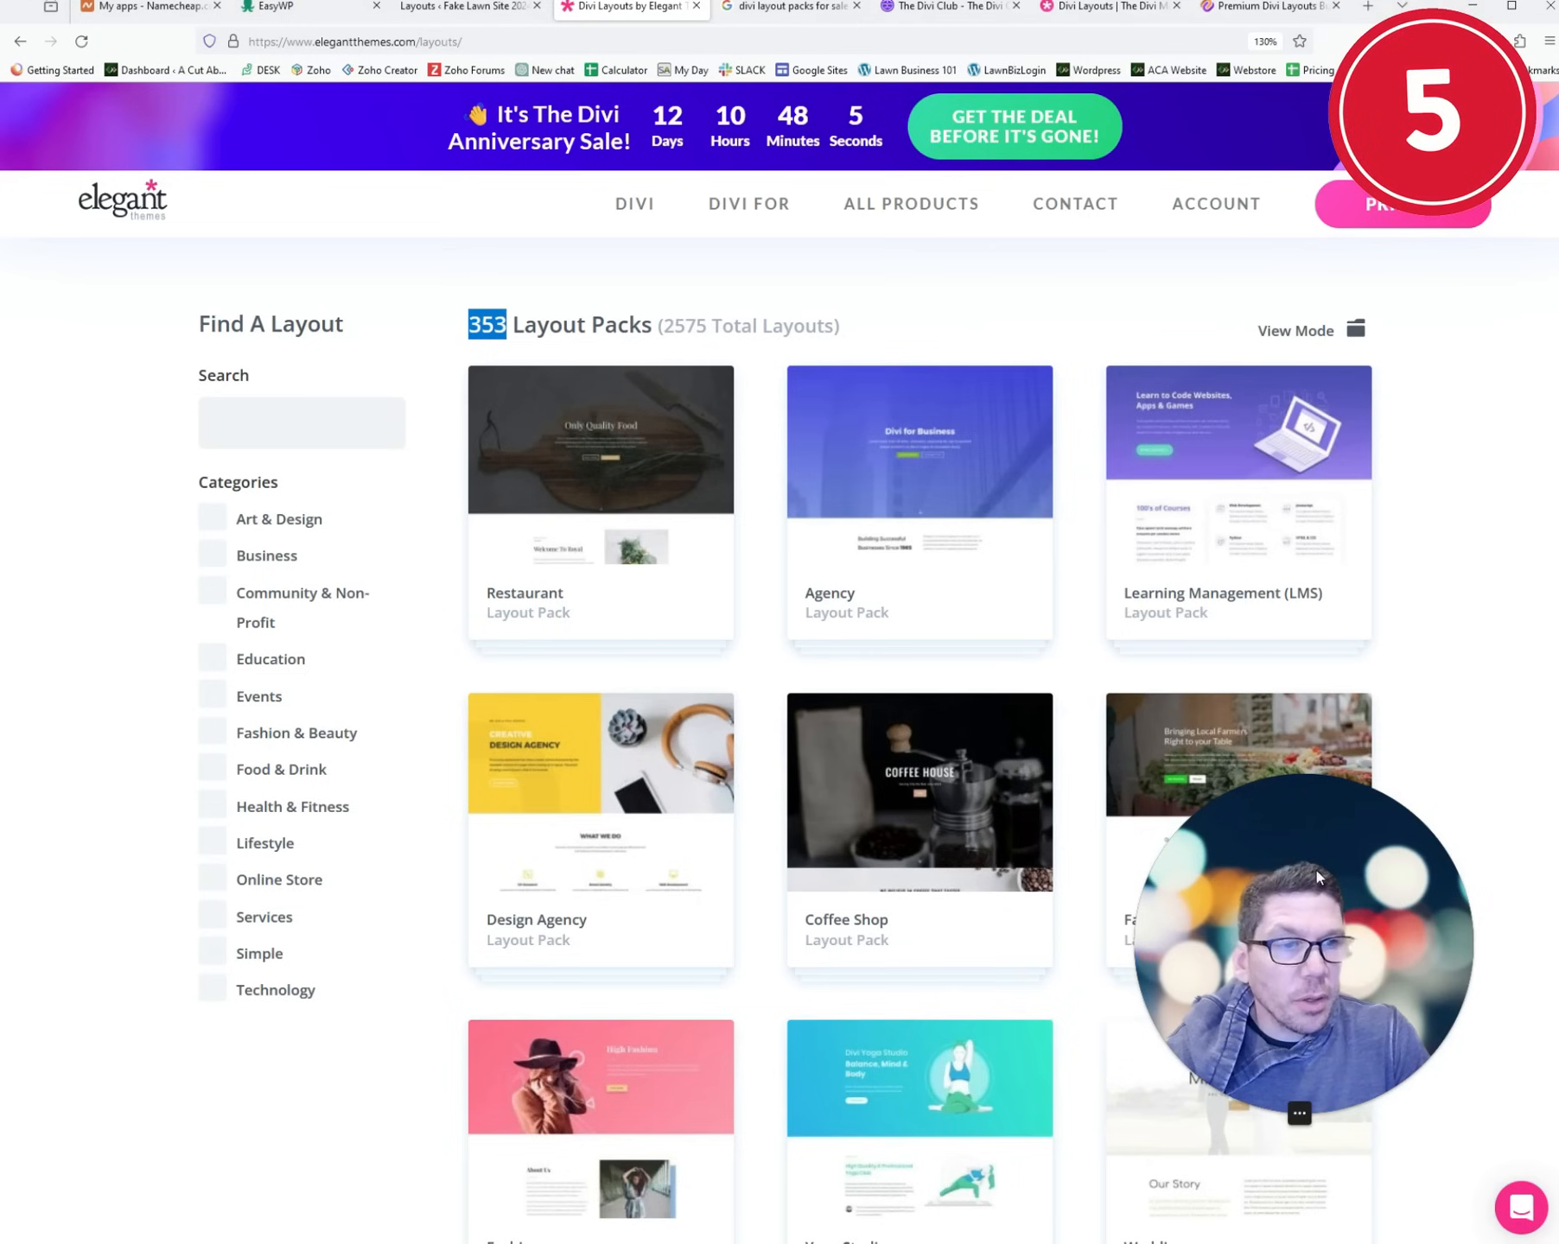
left_click_drag(1317, 871, 296, 925)
scroll(1015, 736, "down", 10)
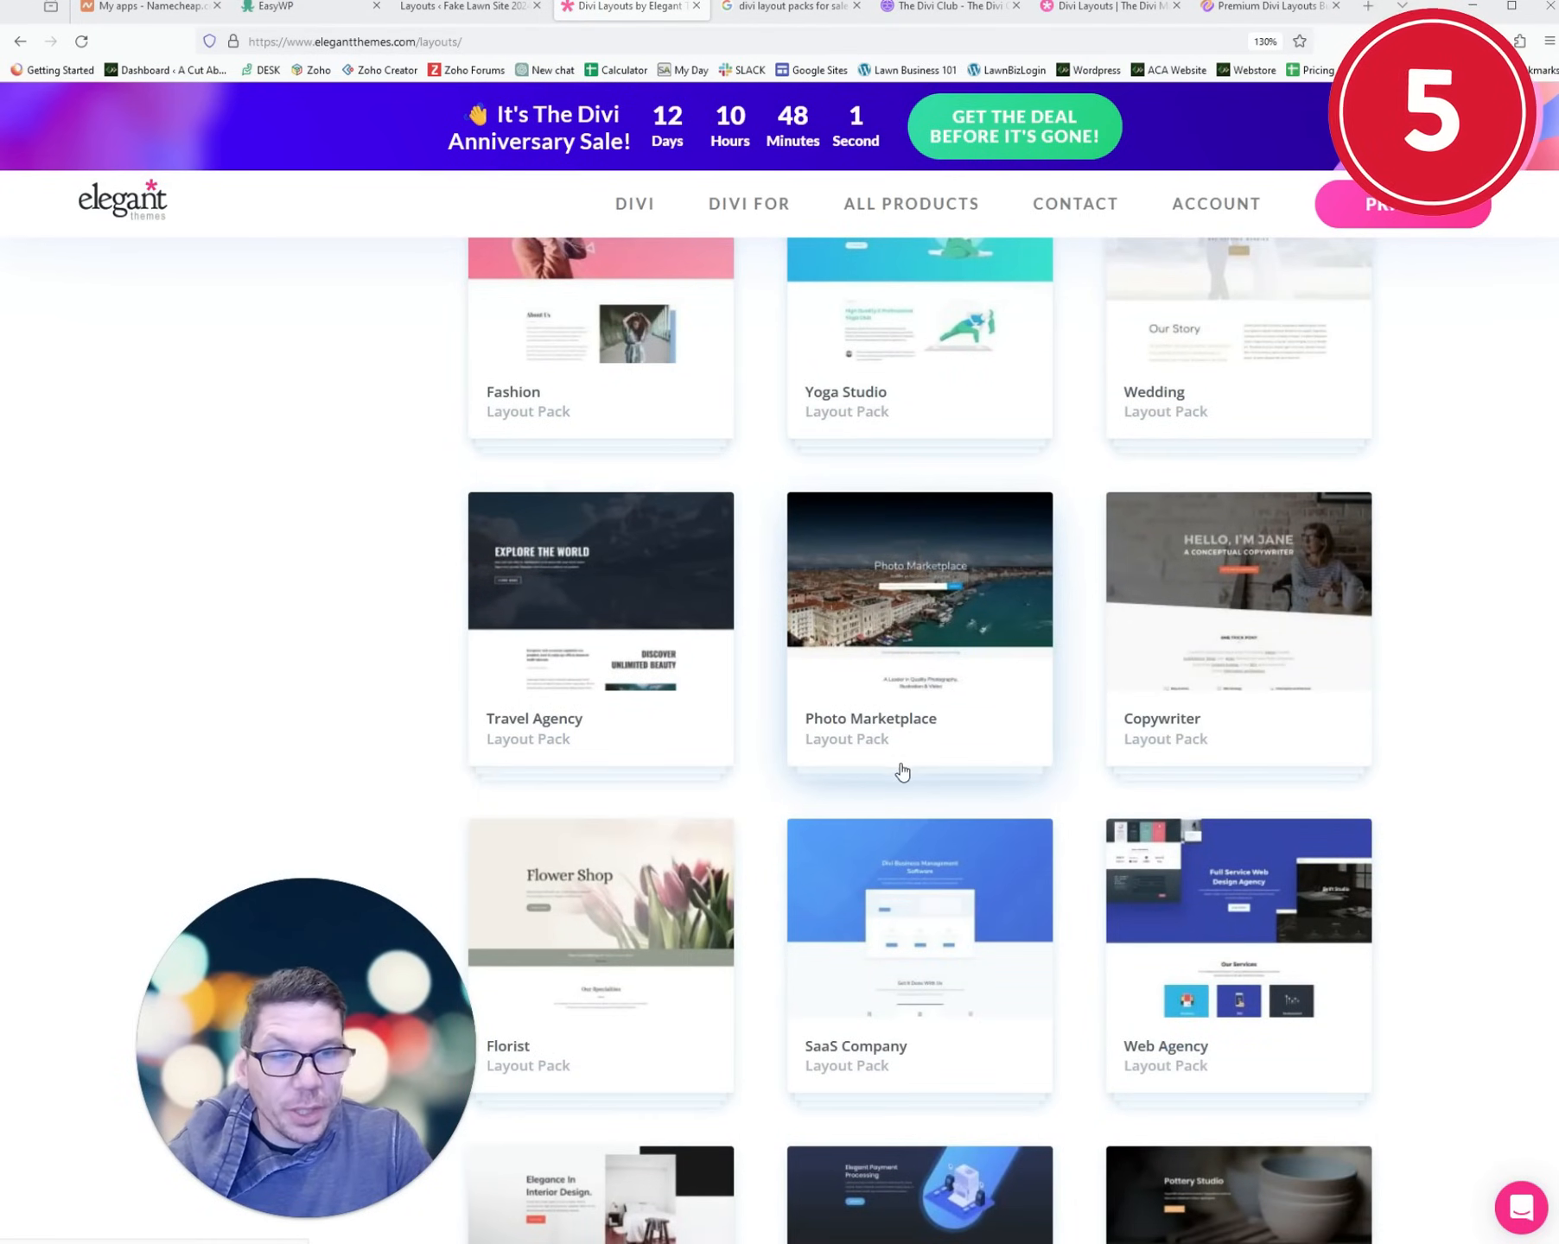
scroll(898, 773, "down", 5)
left_click(936, 912)
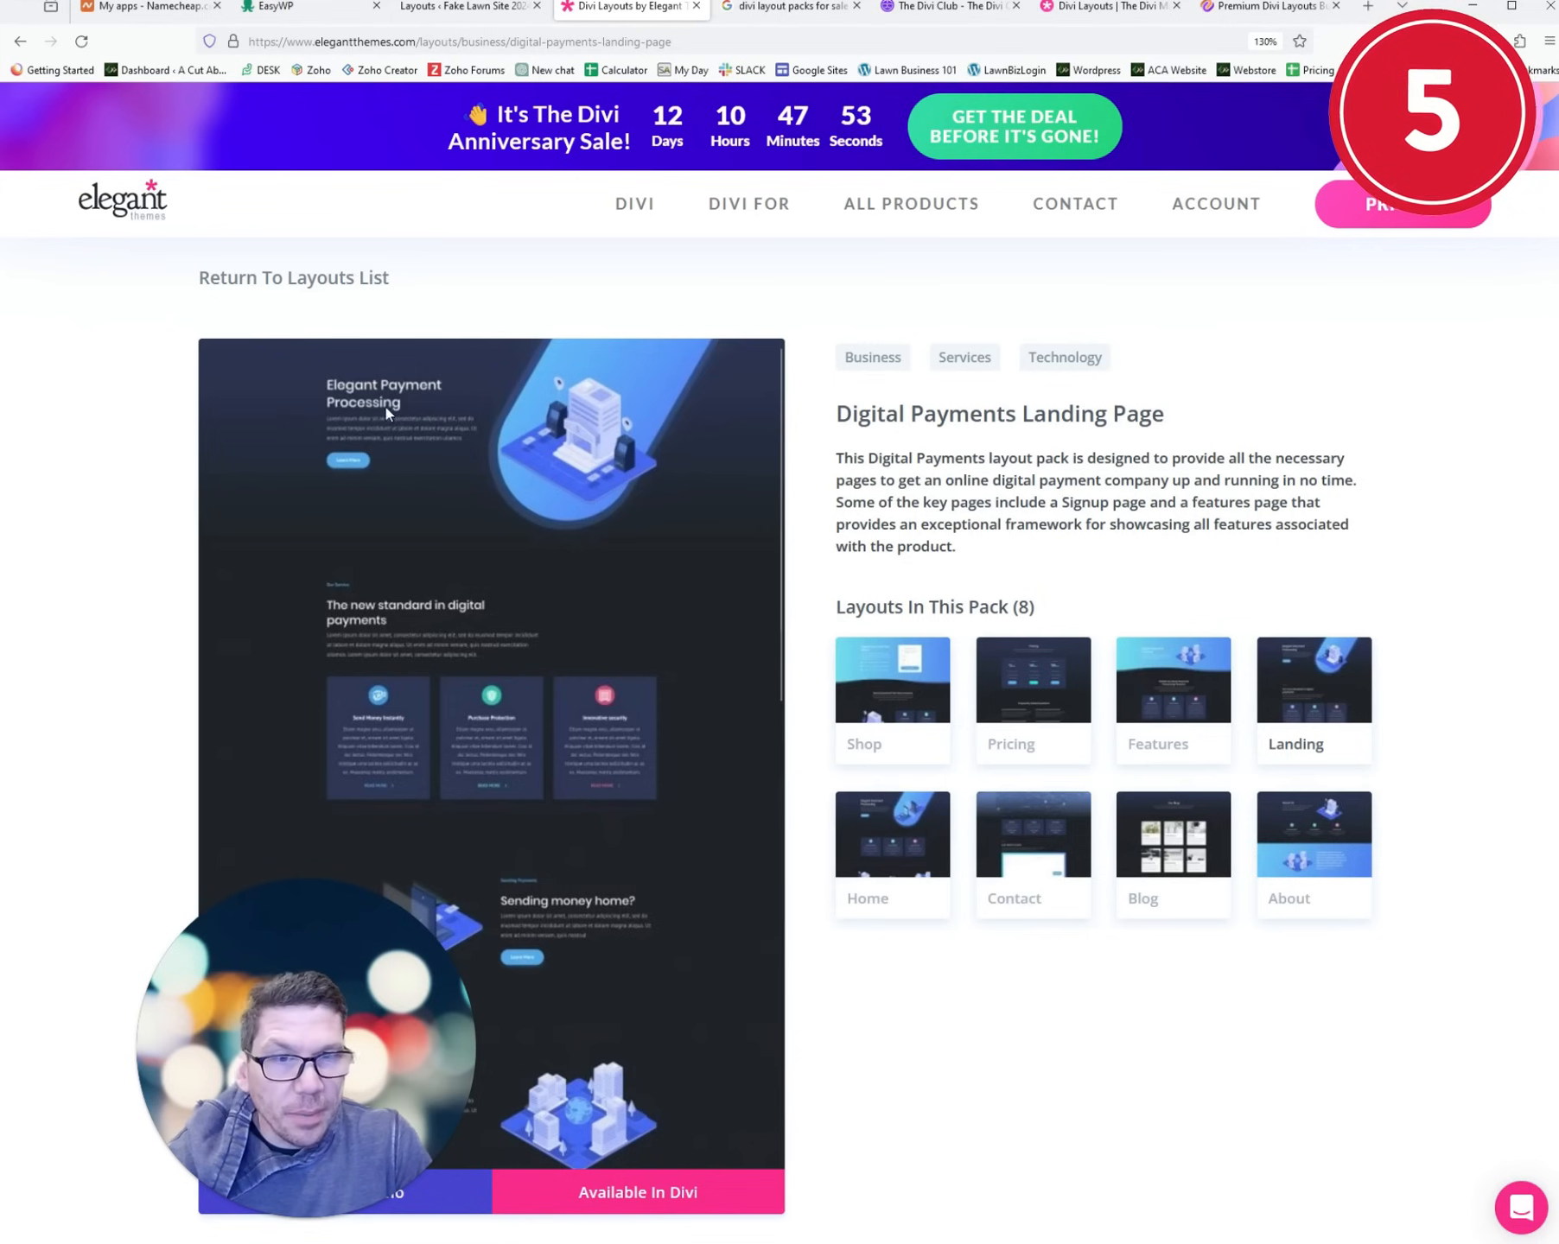
left_click(302, 287)
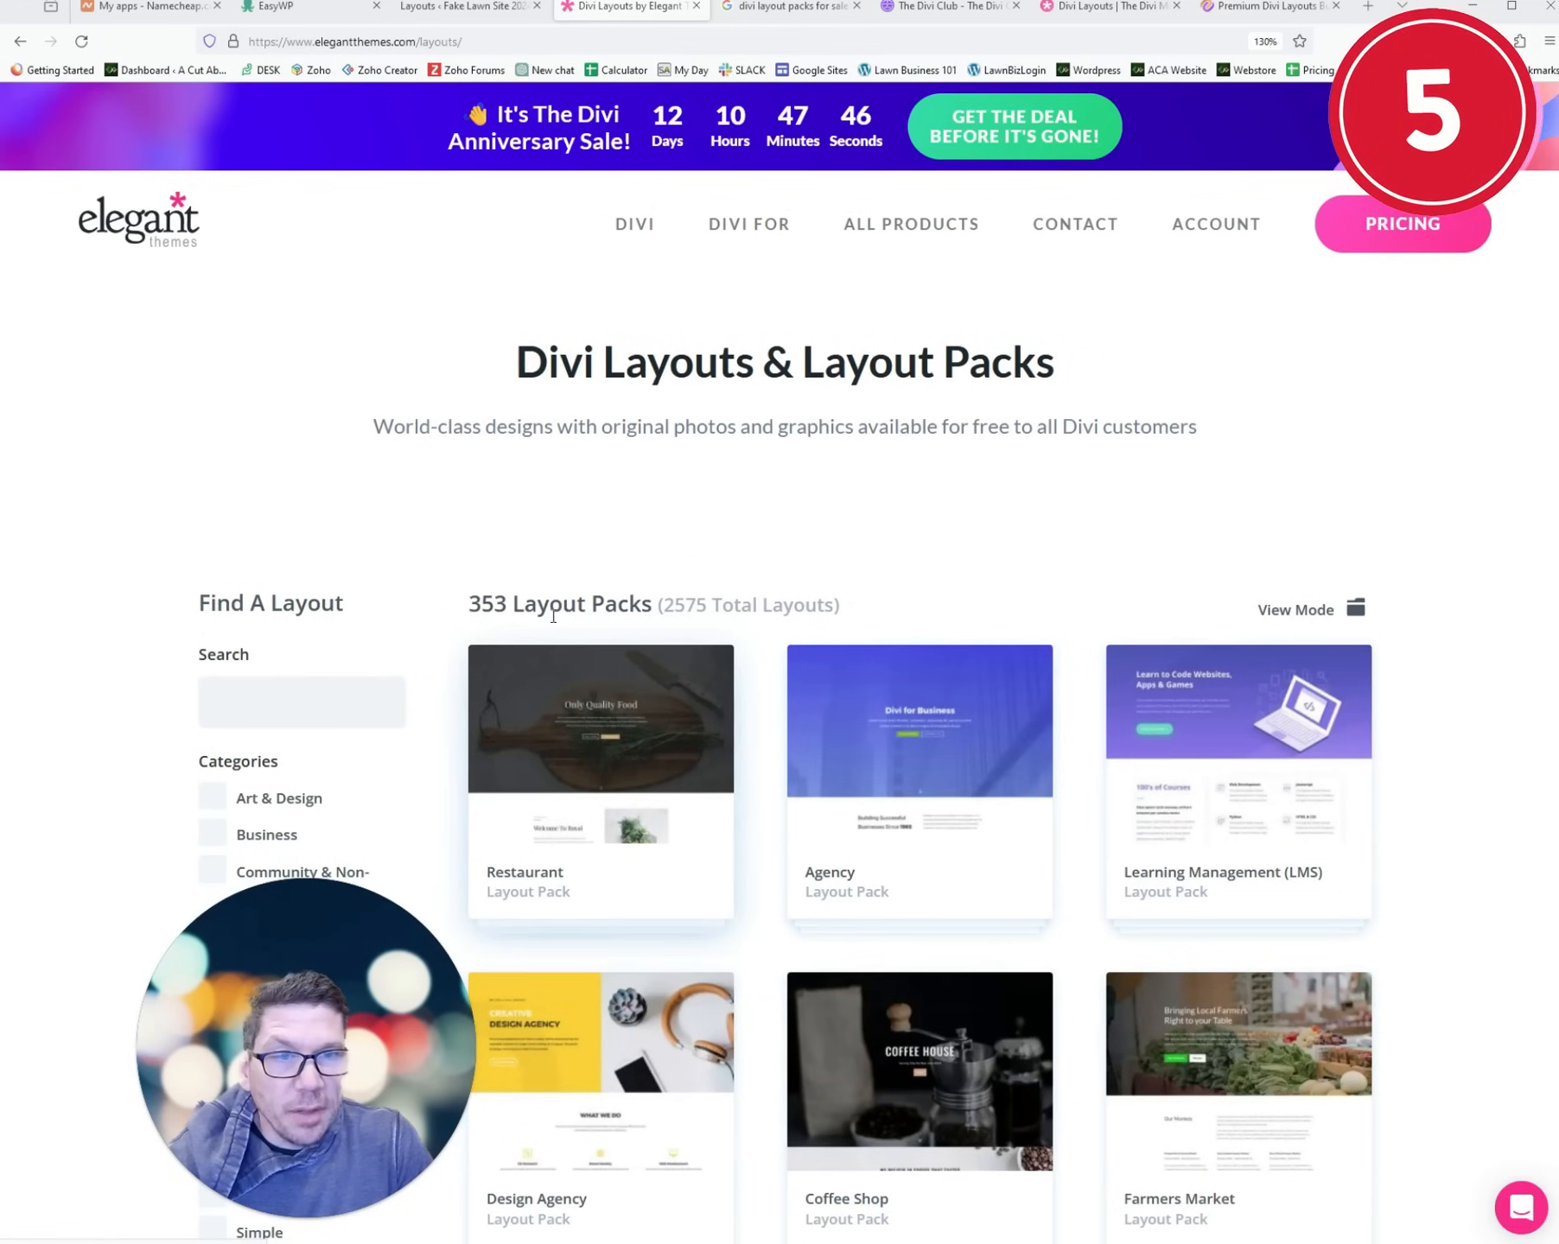
- Search the layouts for lawn designs and view the Landscape Maintenance Home Page layout
left_click_drag(467, 615, 655, 605)
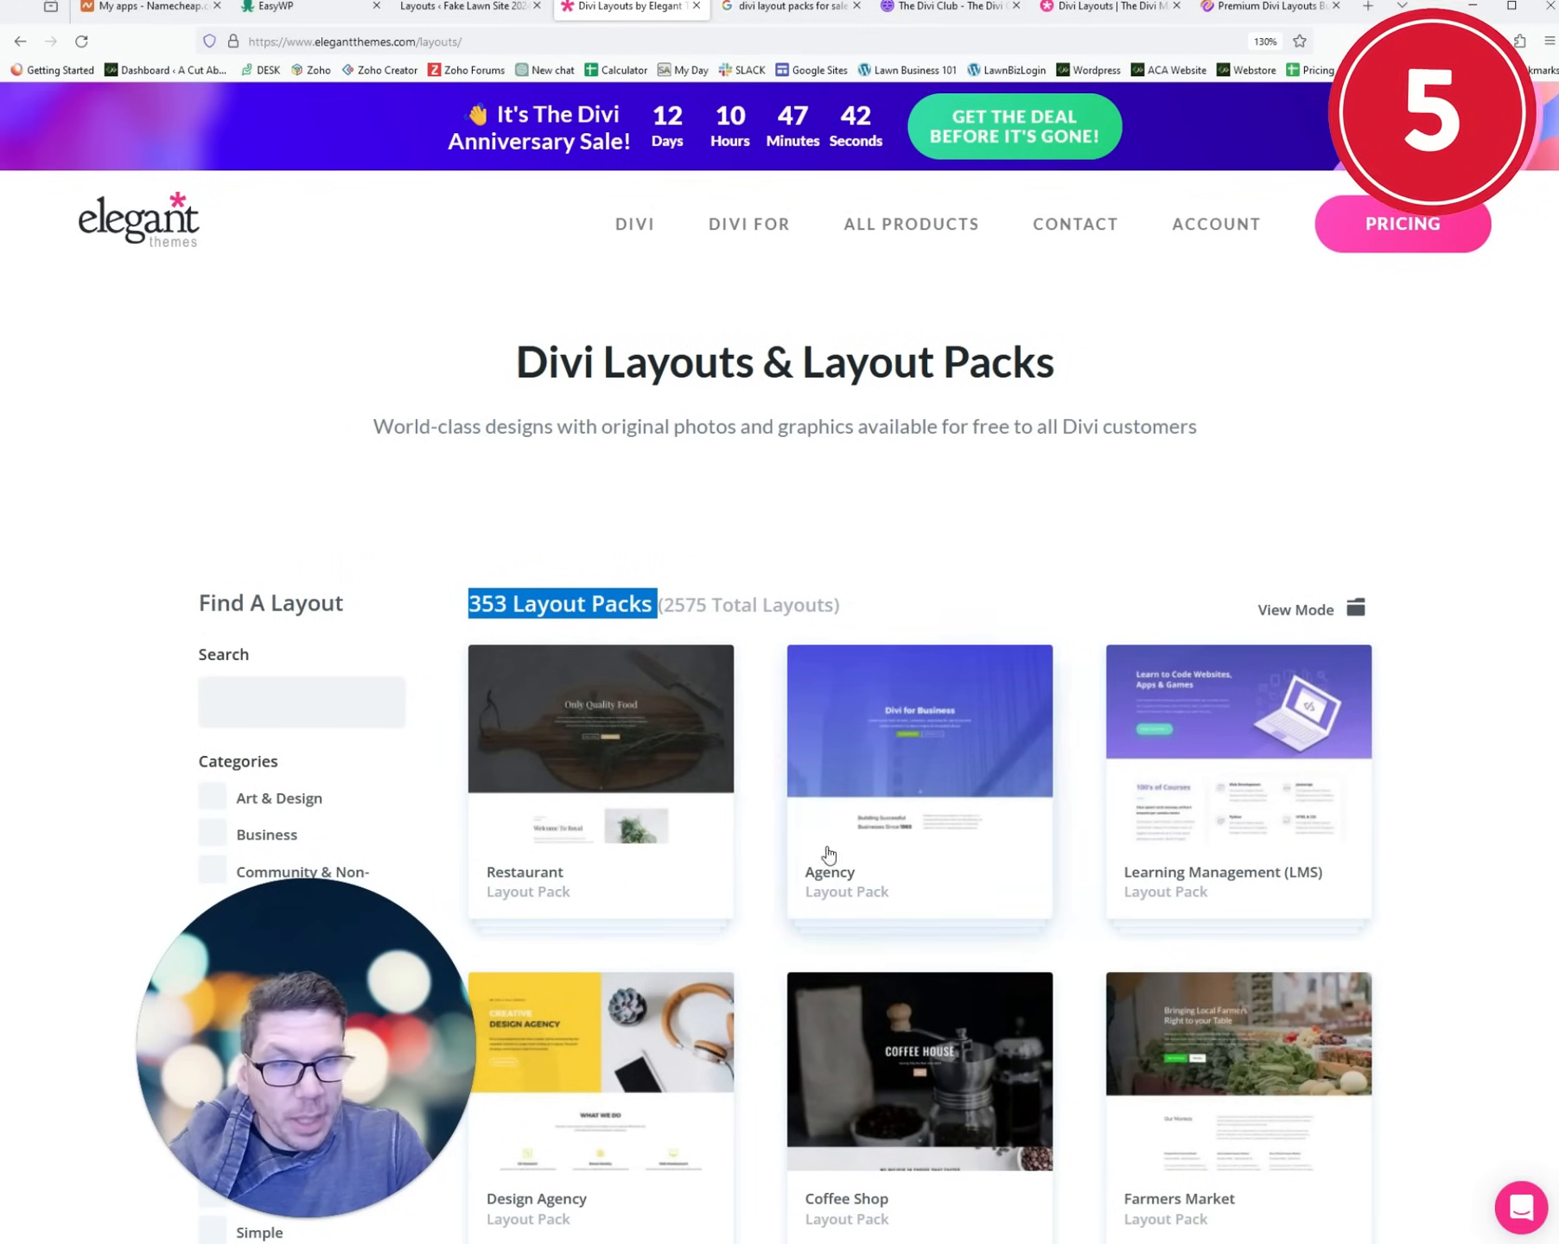
scroll(825, 853, "down", 6)
scroll(825, 940, "up", 3)
scroll(826, 853, "up", 4)
left_click(312, 702)
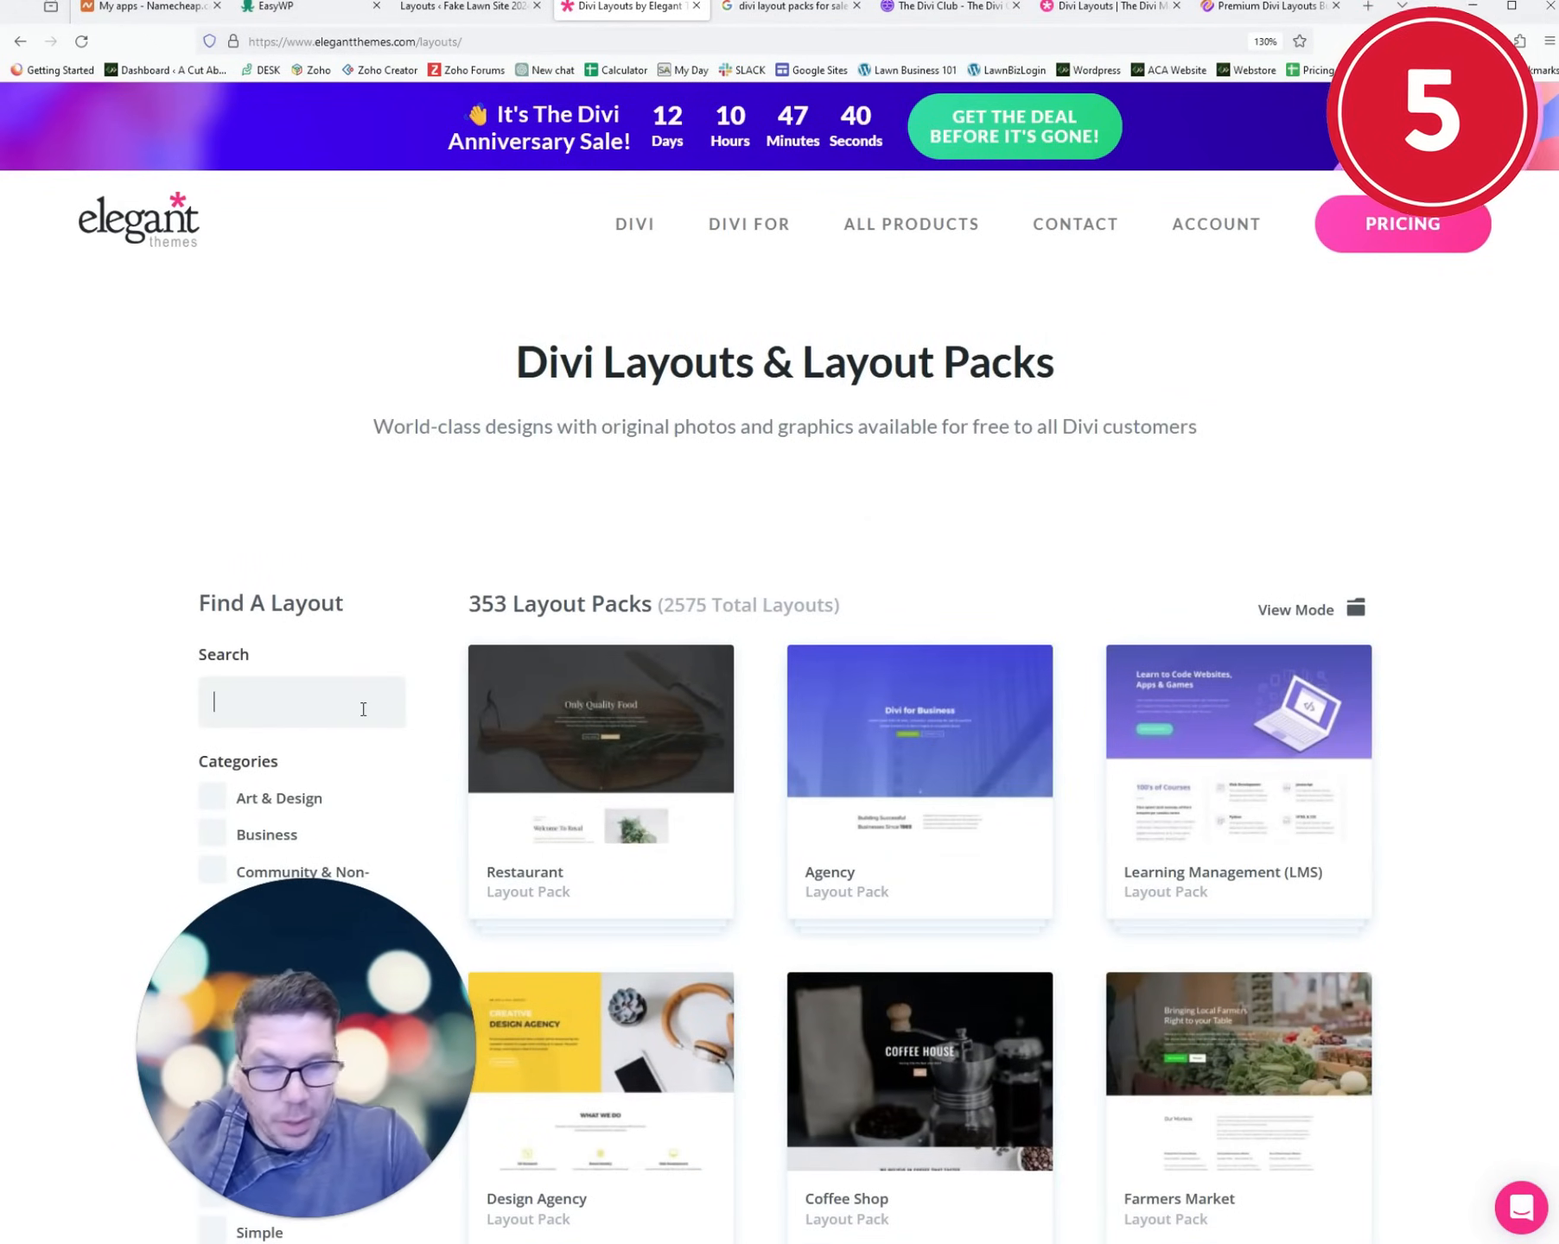
type("lawn")
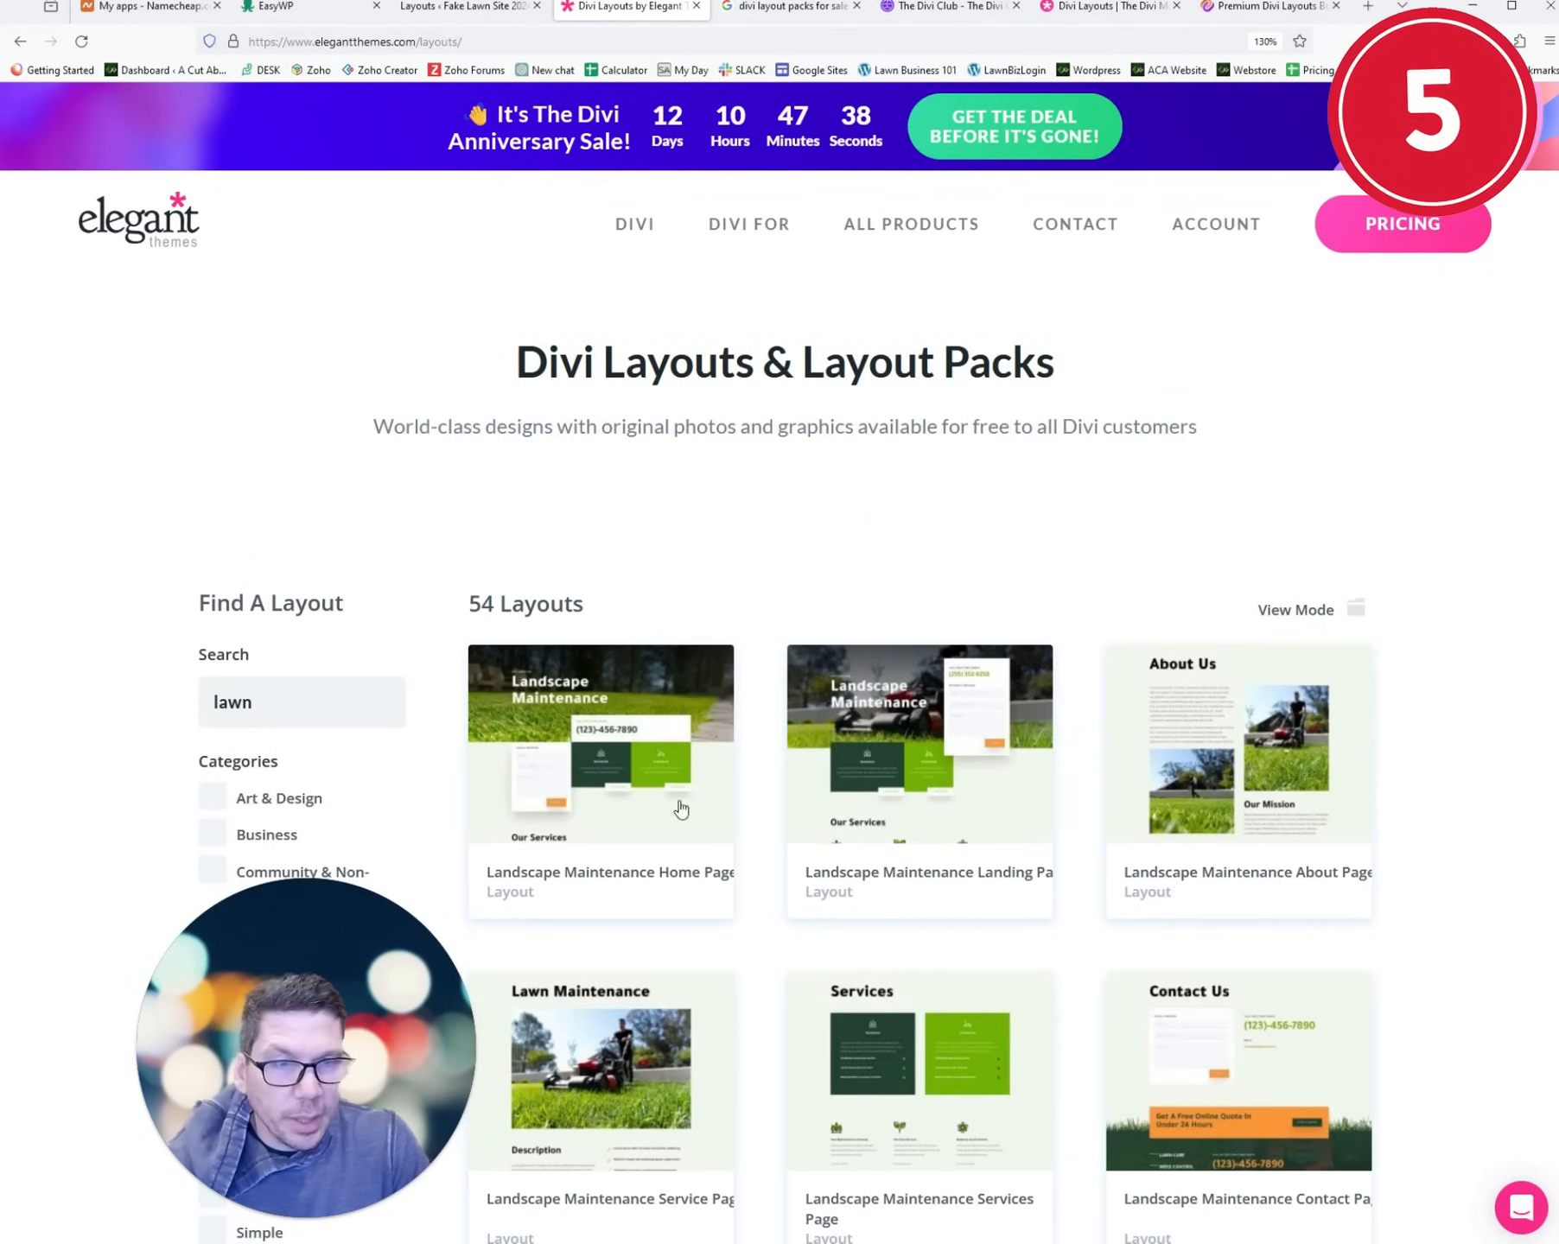
left_click(660, 743)
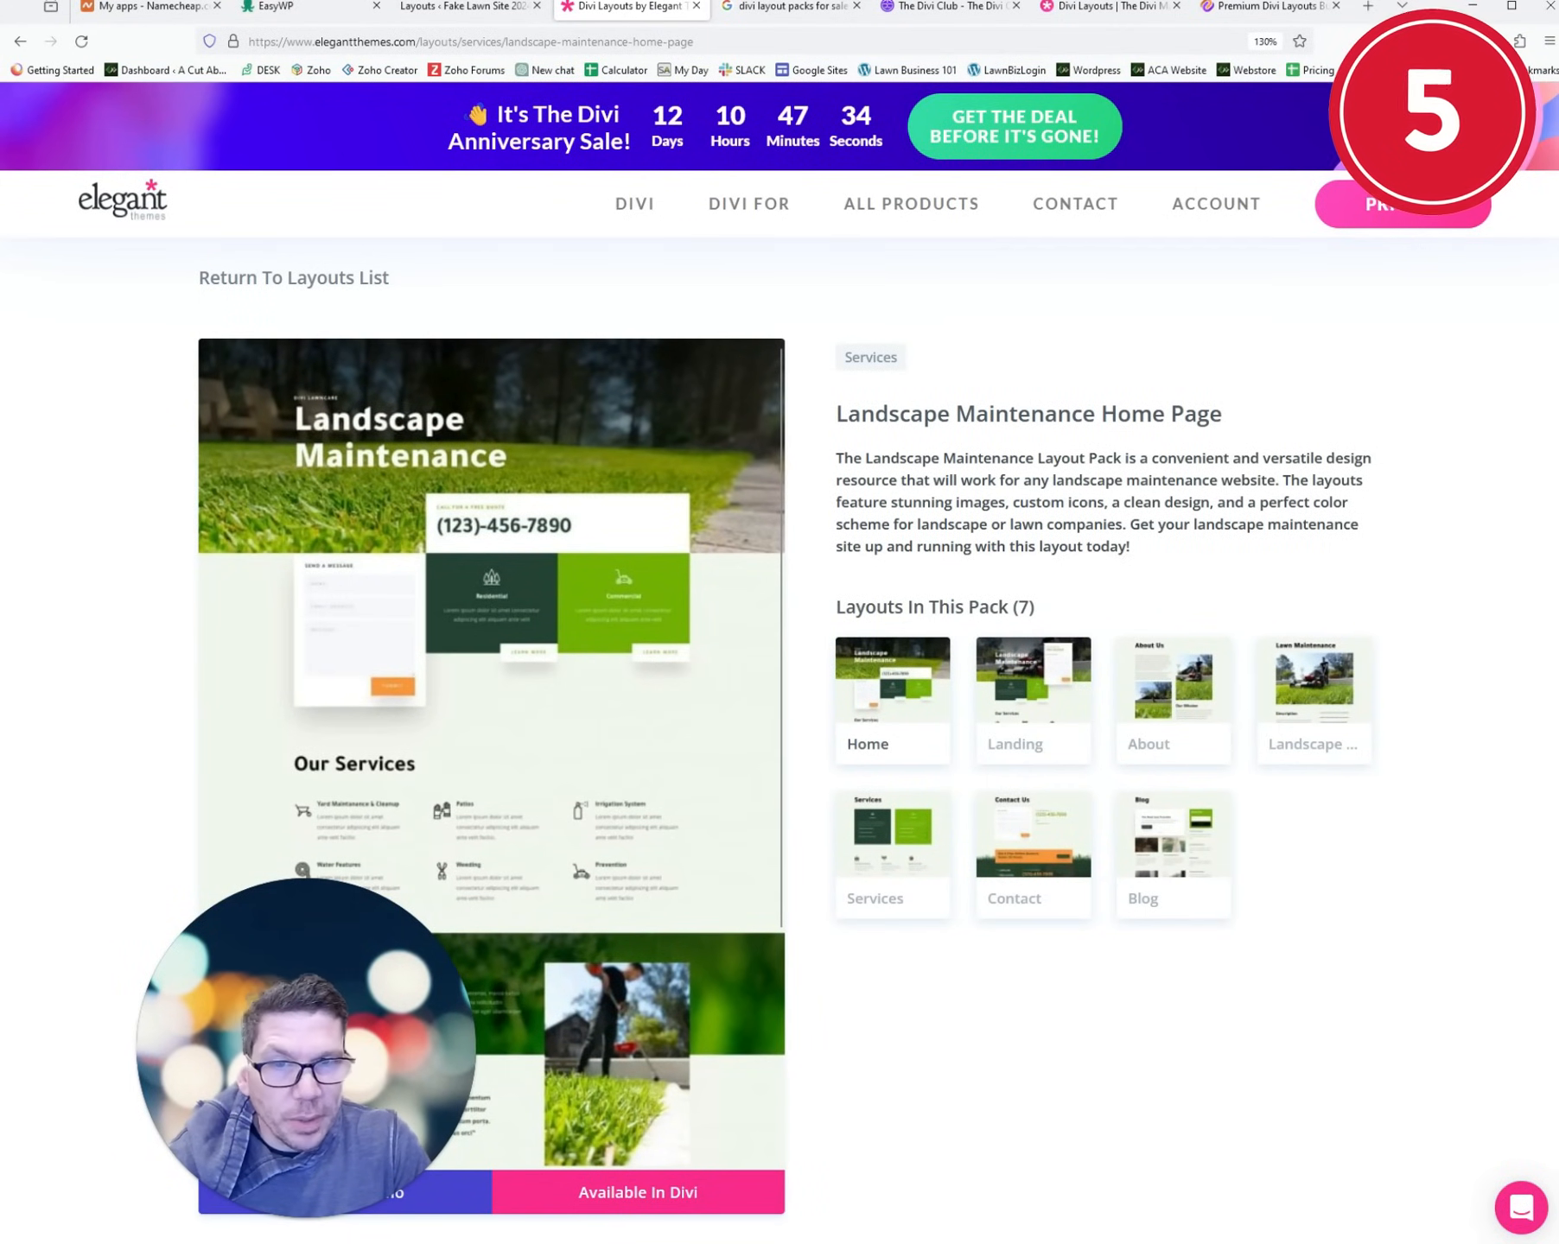
left_click(318, 292)
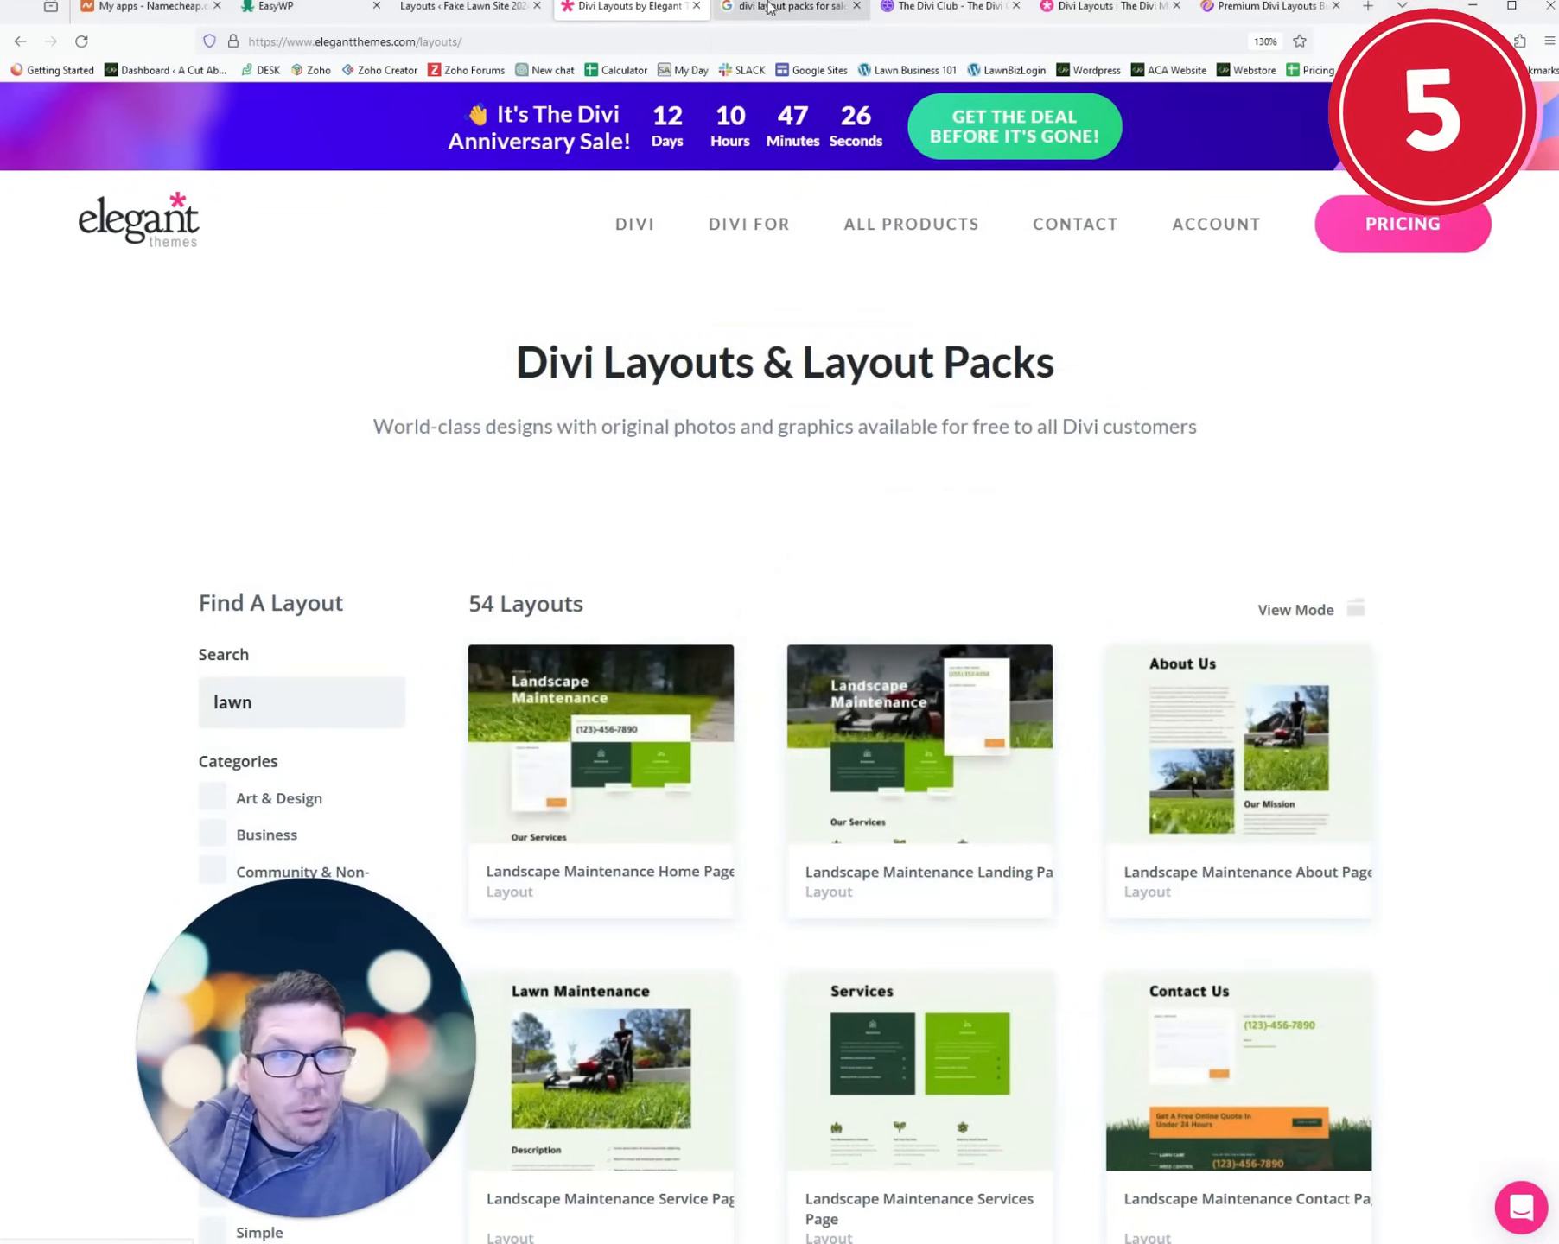
- Switch through the open tabs back to the site's Divi Library layouts list
left_click(816, 8)
left_click(946, 7)
left_click(1113, 12)
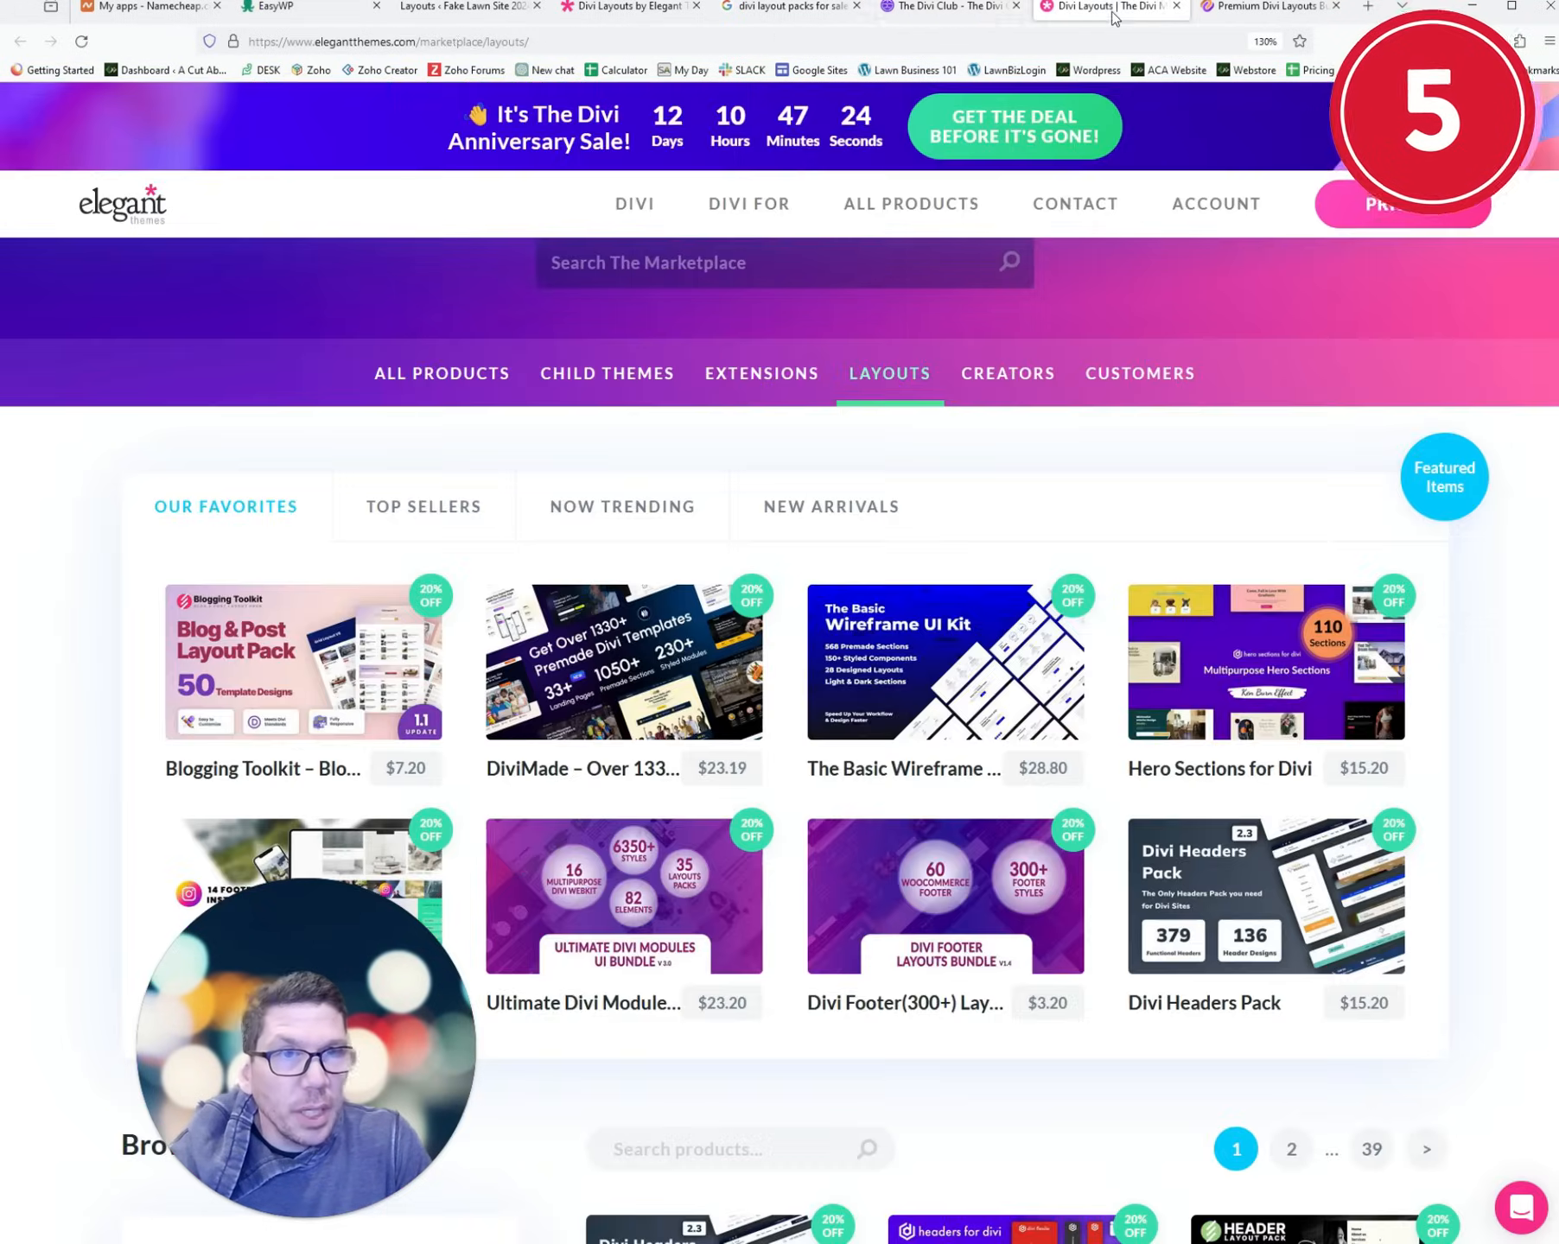
left_click(434, 12)
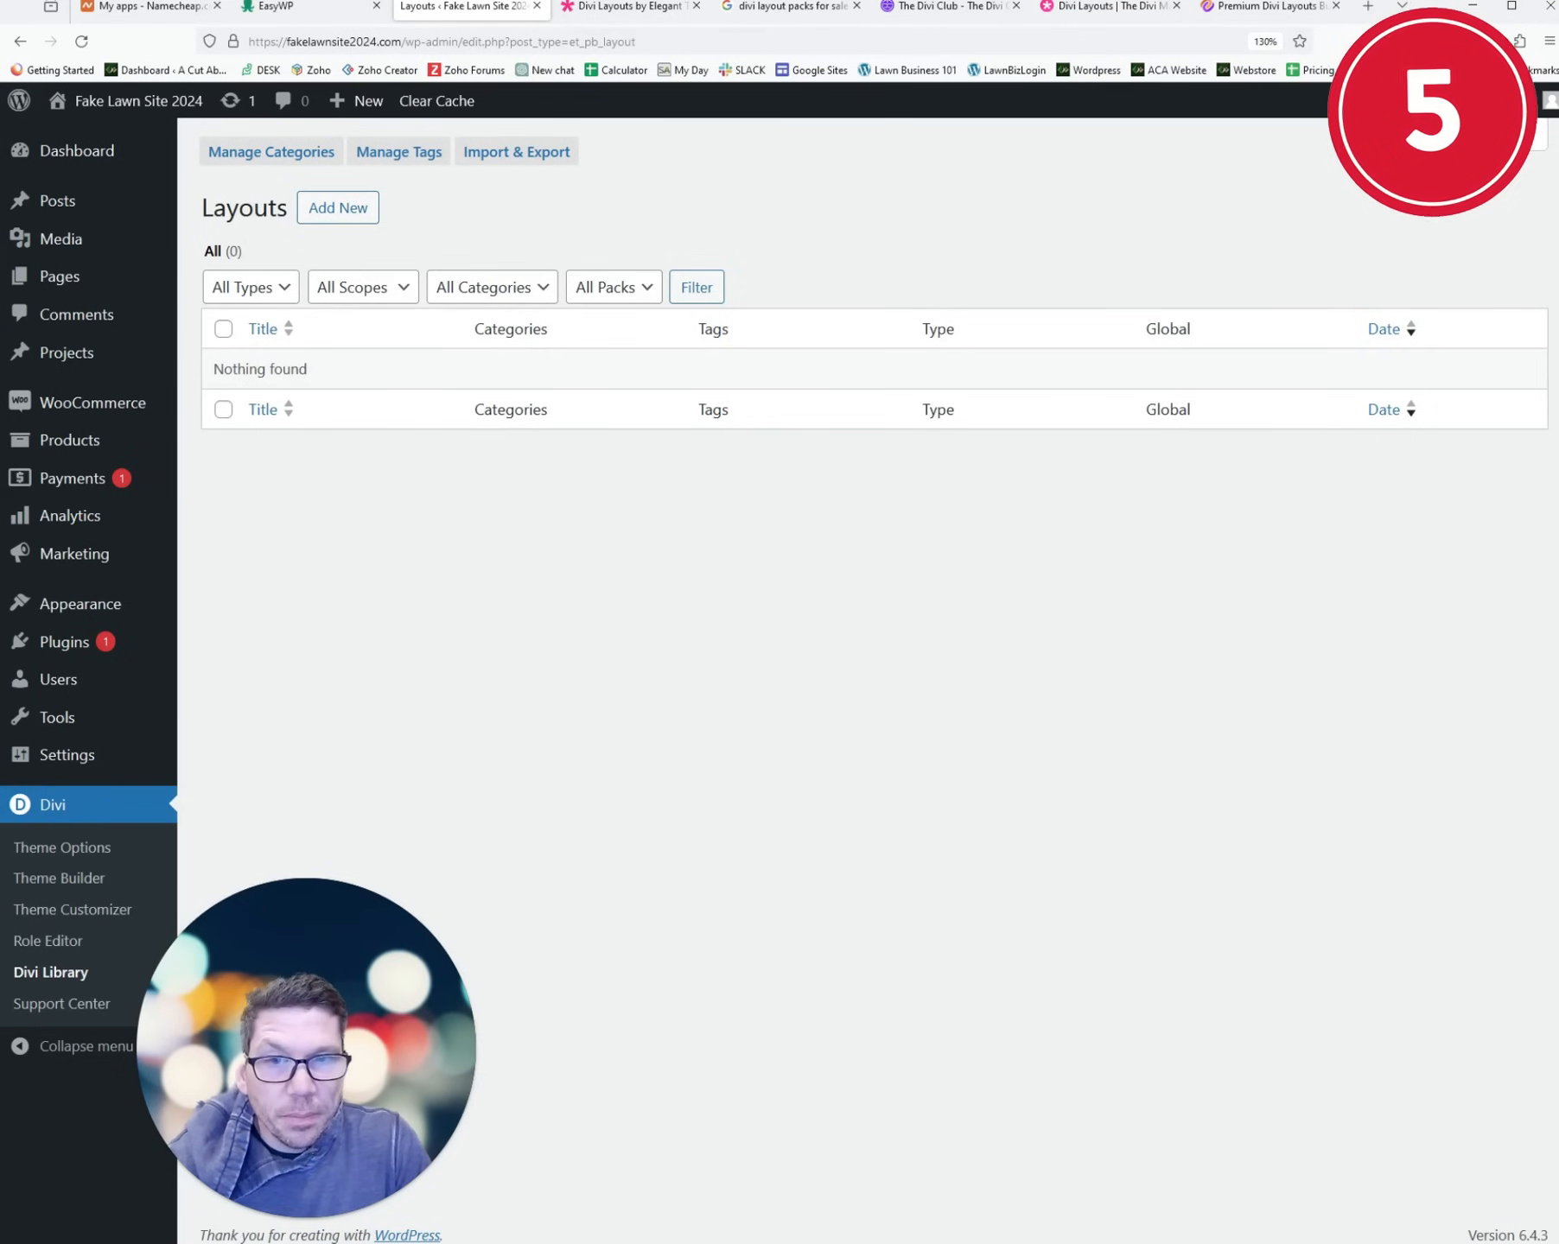
- Create a new page titled 'Fake Lawn Site 2024' and switch it to the Divi Builder
left_click(612, 12)
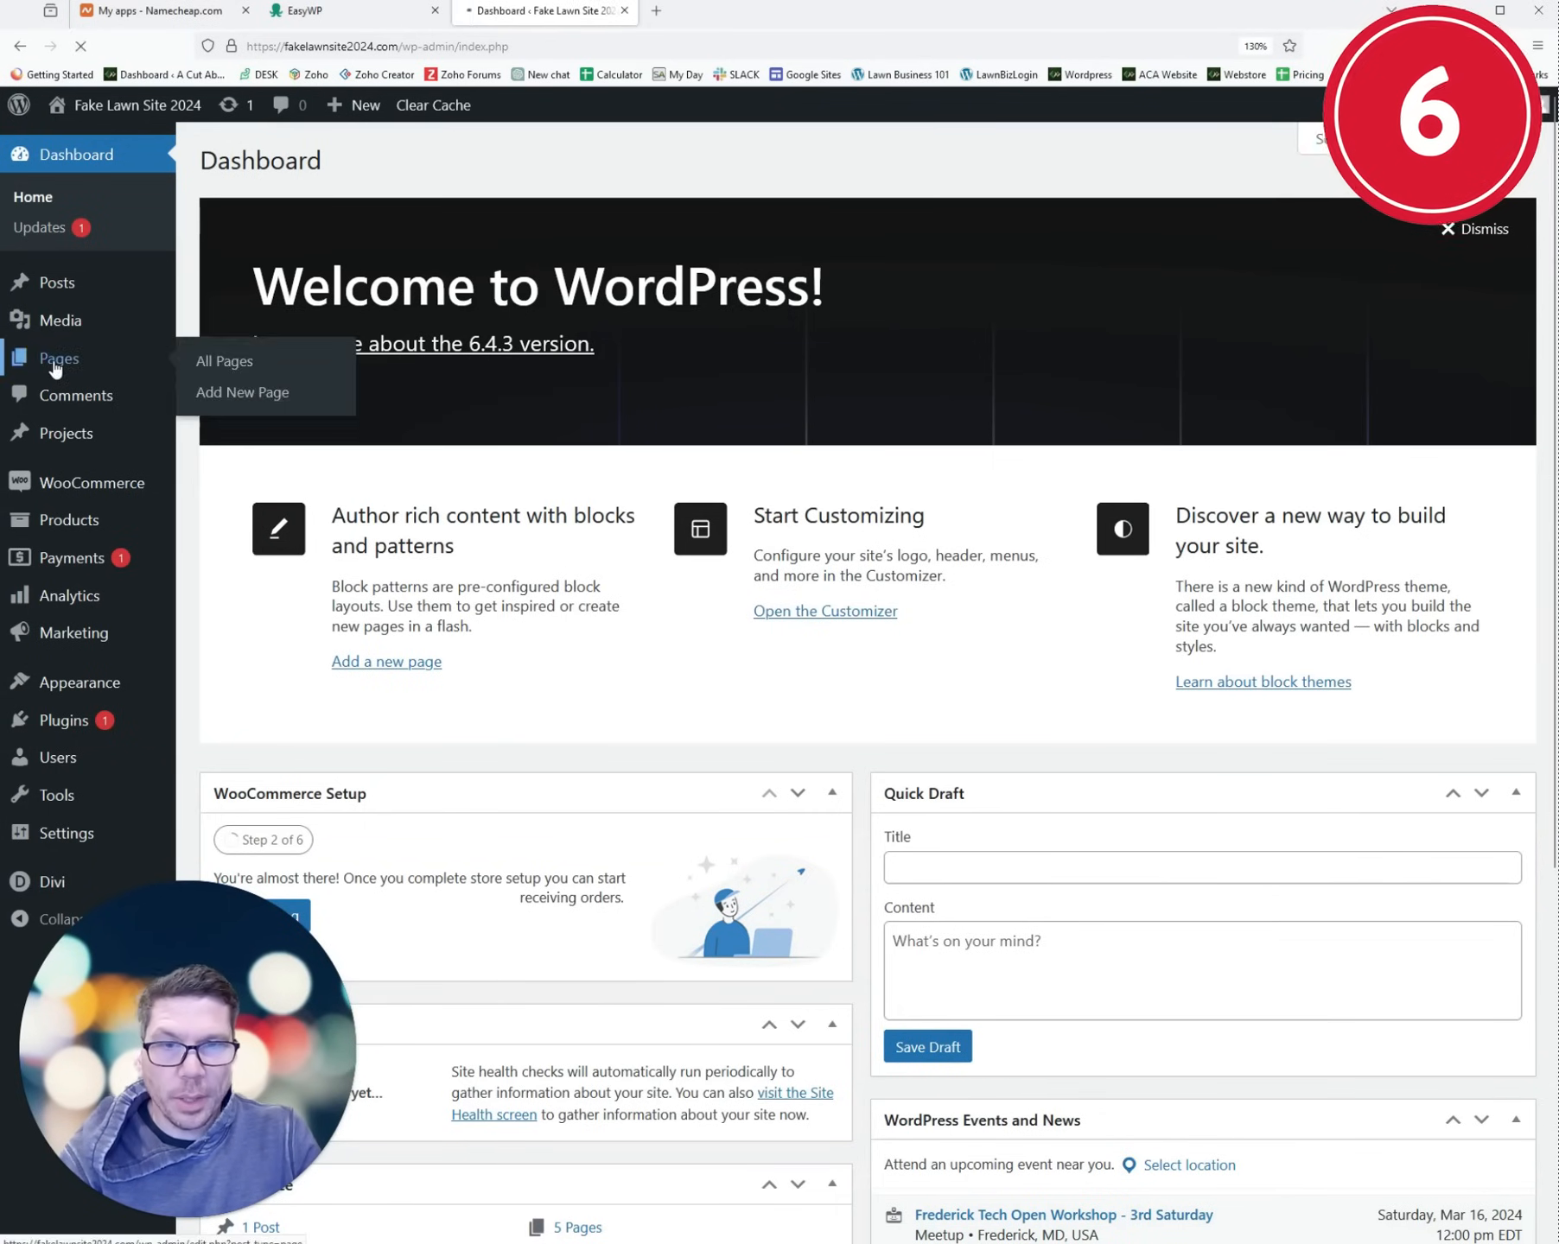
left_click(50, 359)
left_click(331, 164)
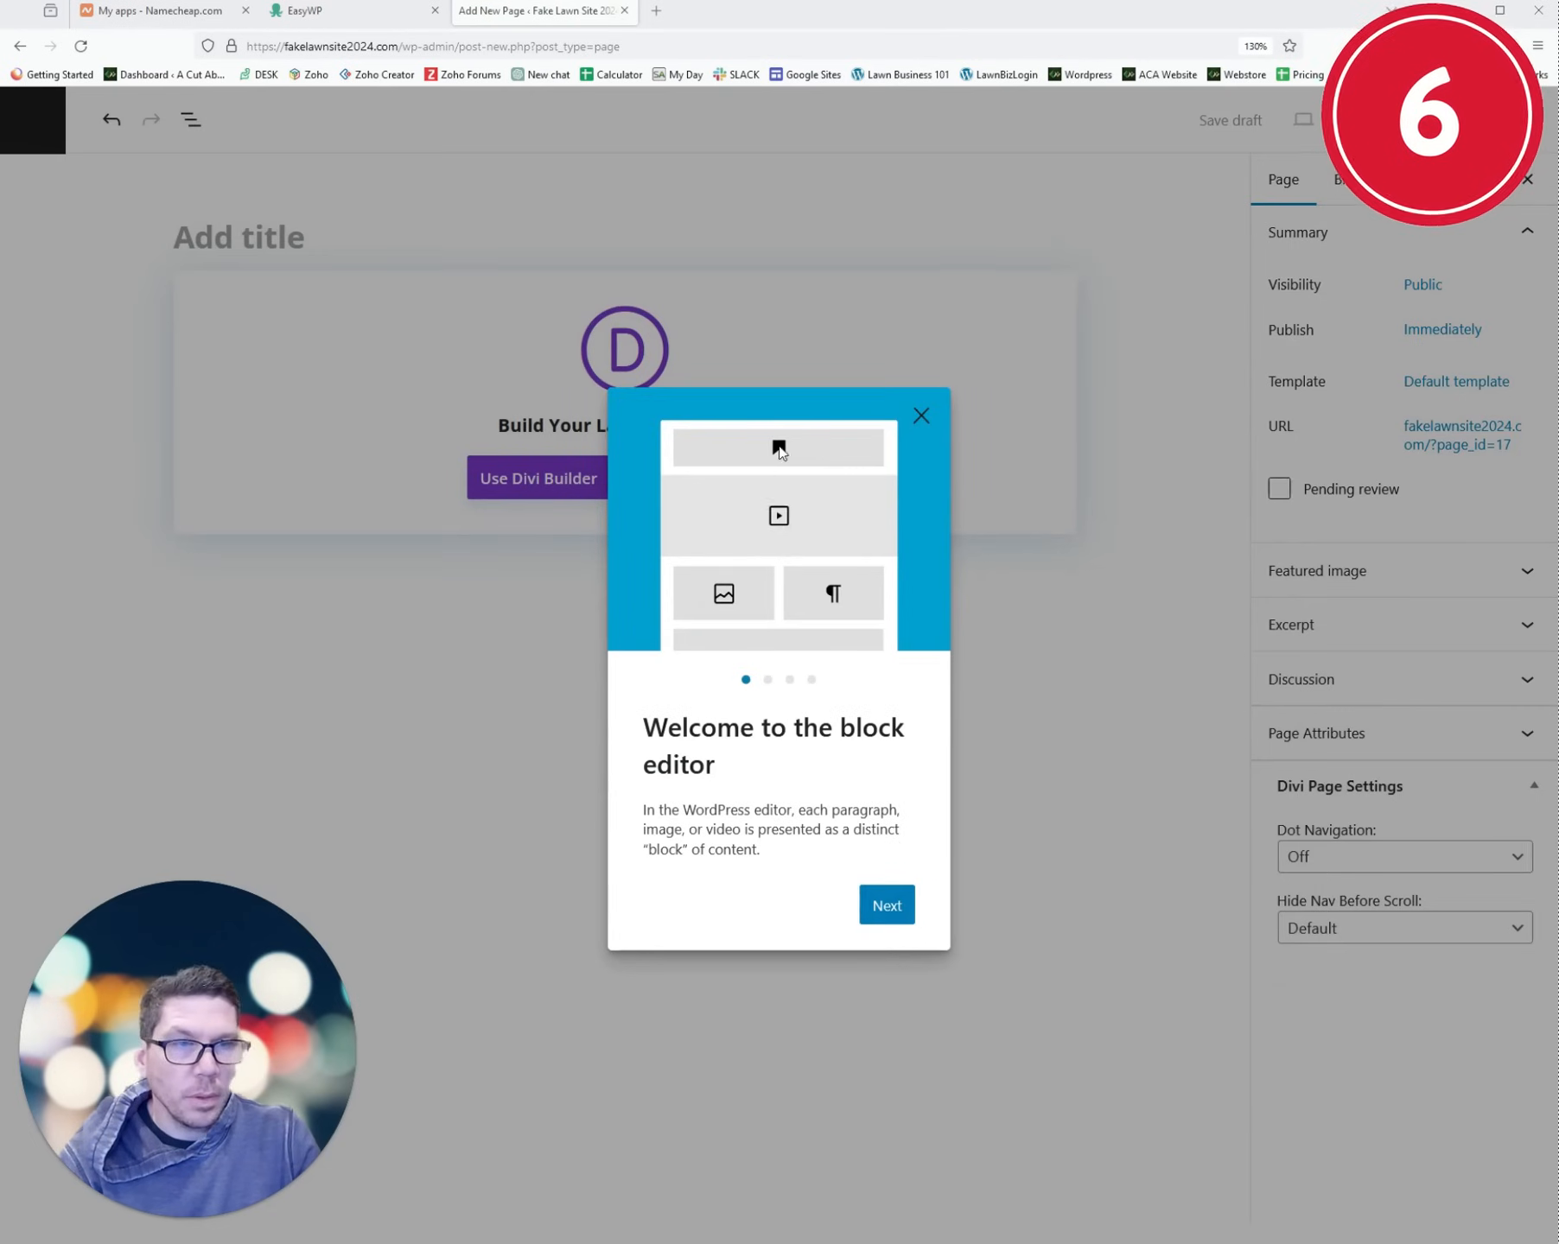
left_click(929, 418)
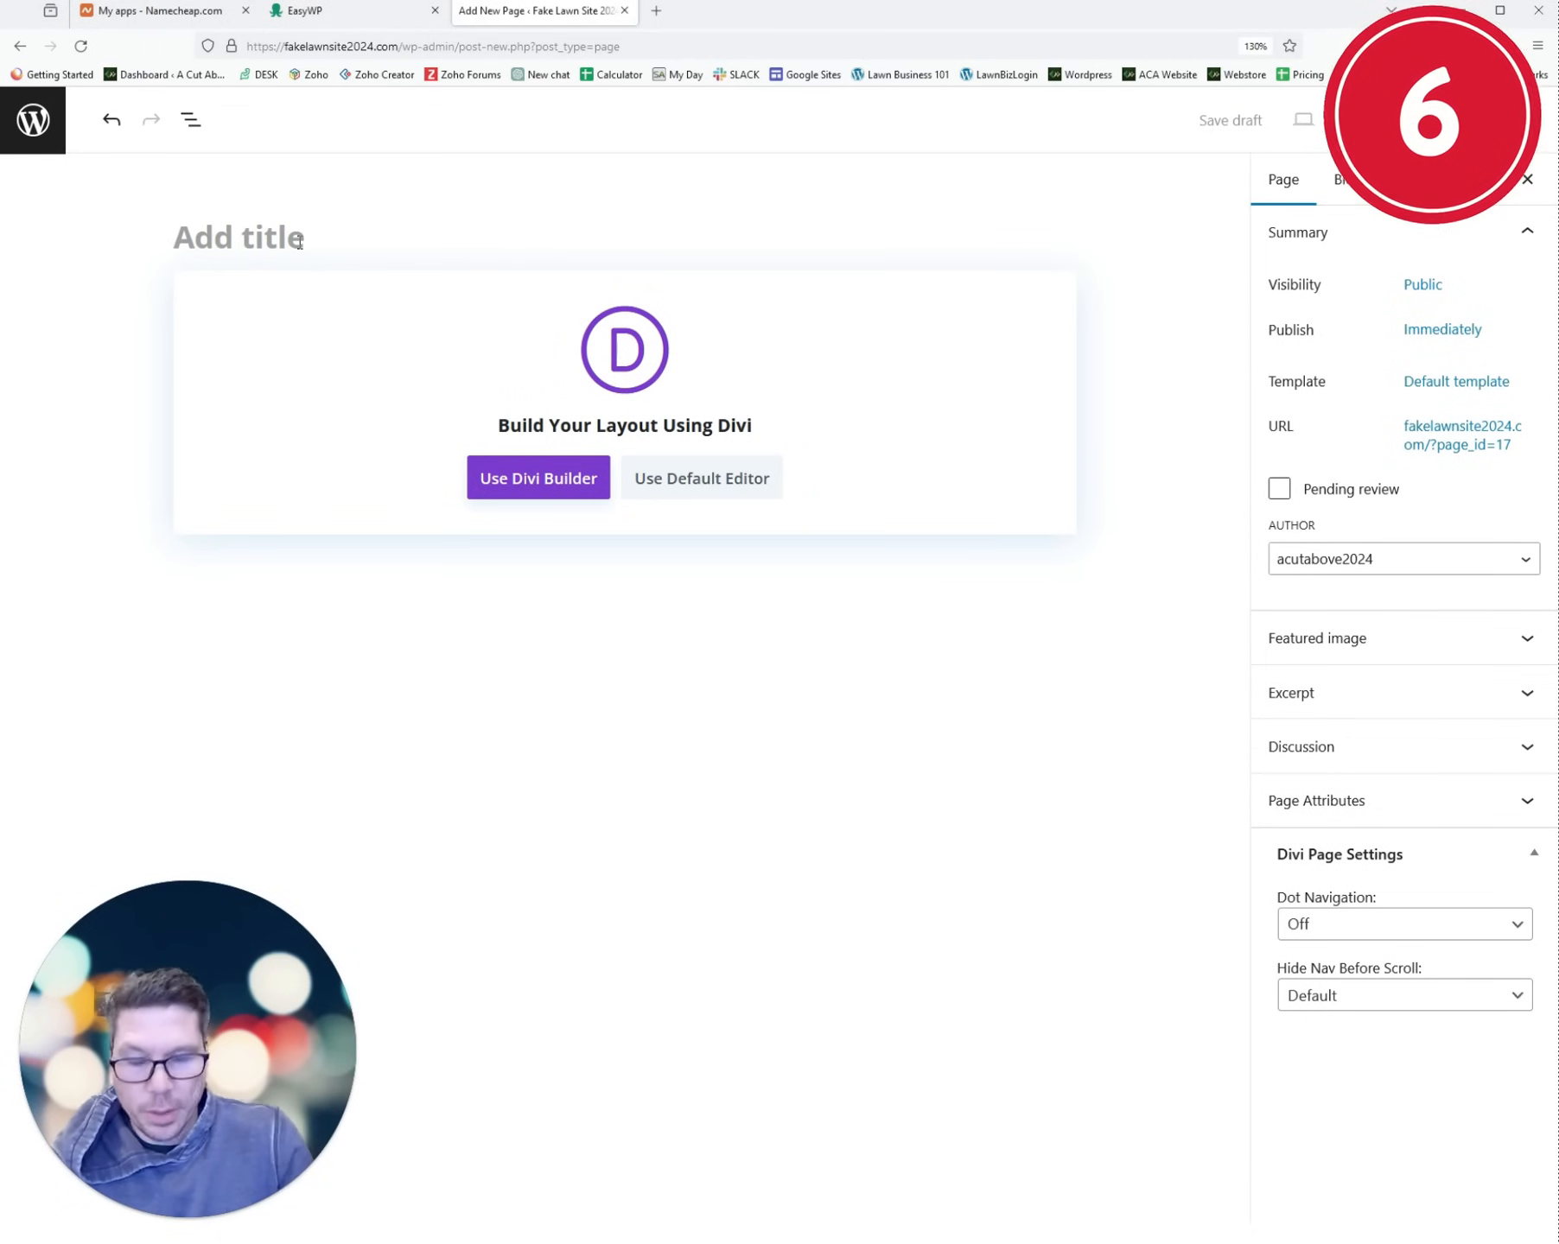
type("Fake Lawn Site 2024")
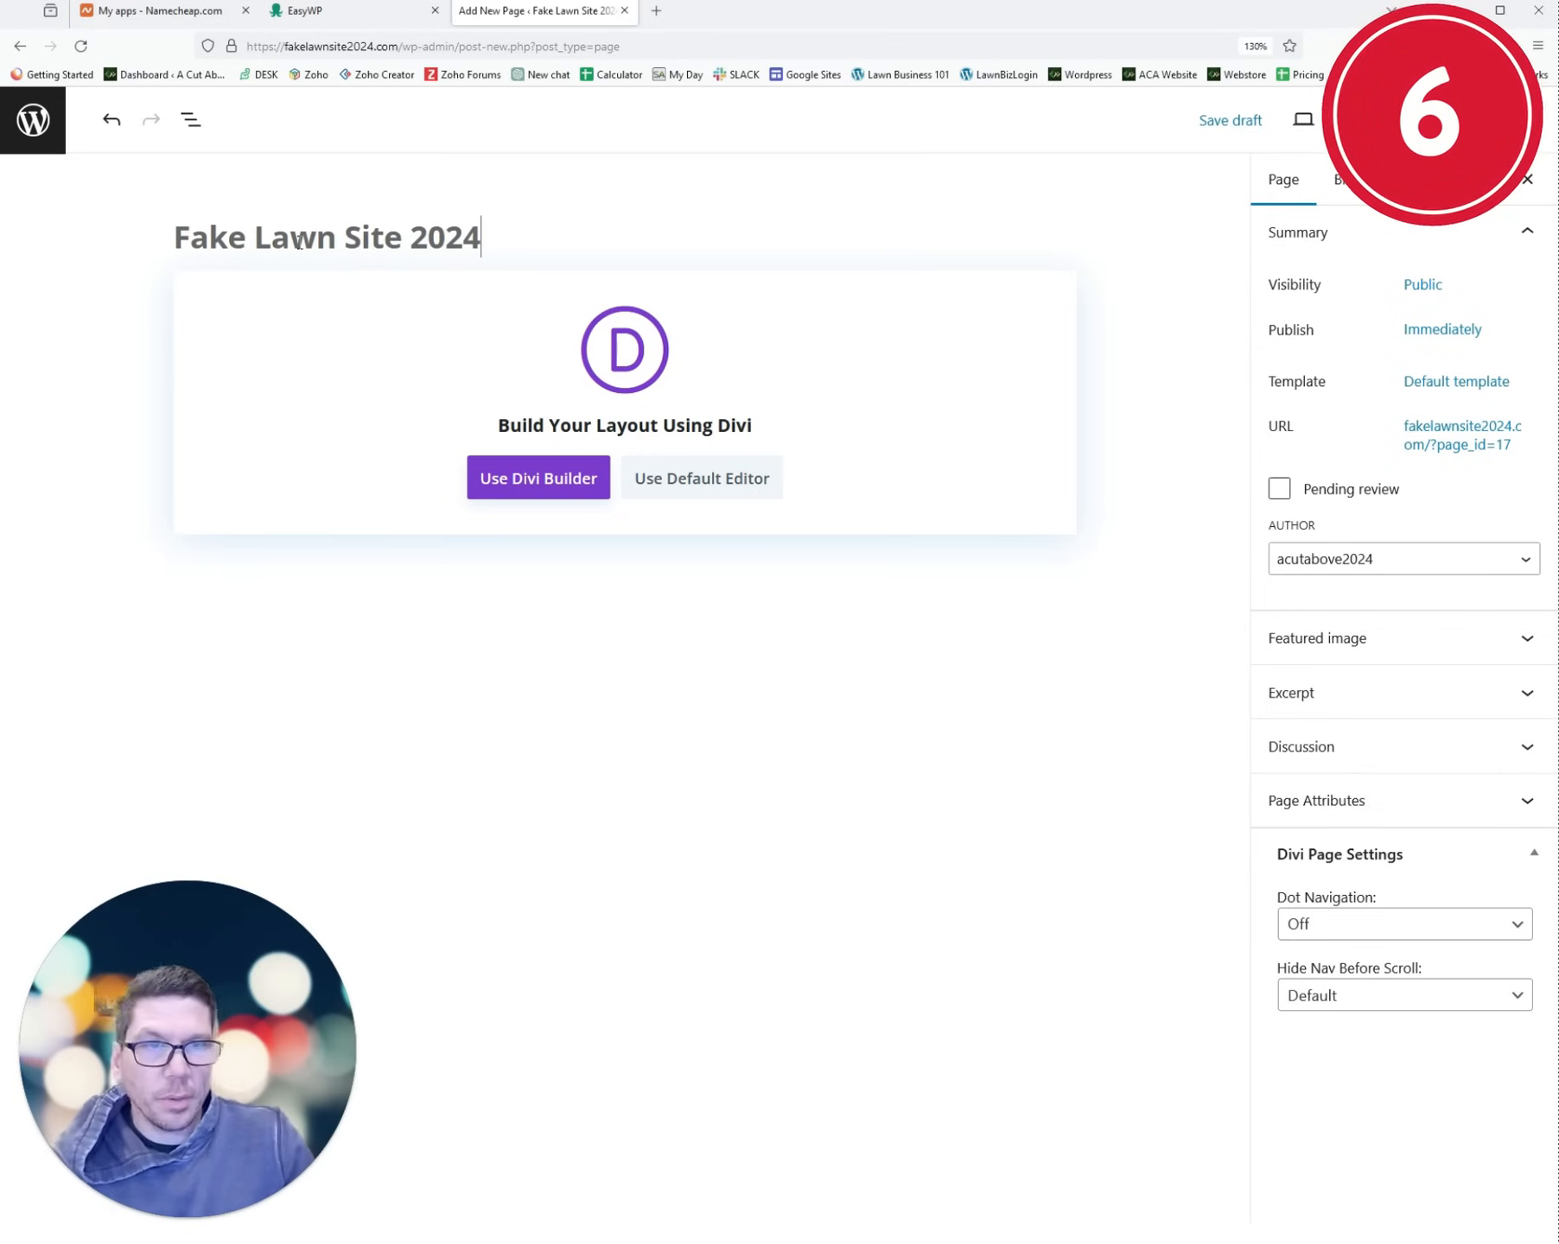
left_click(526, 484)
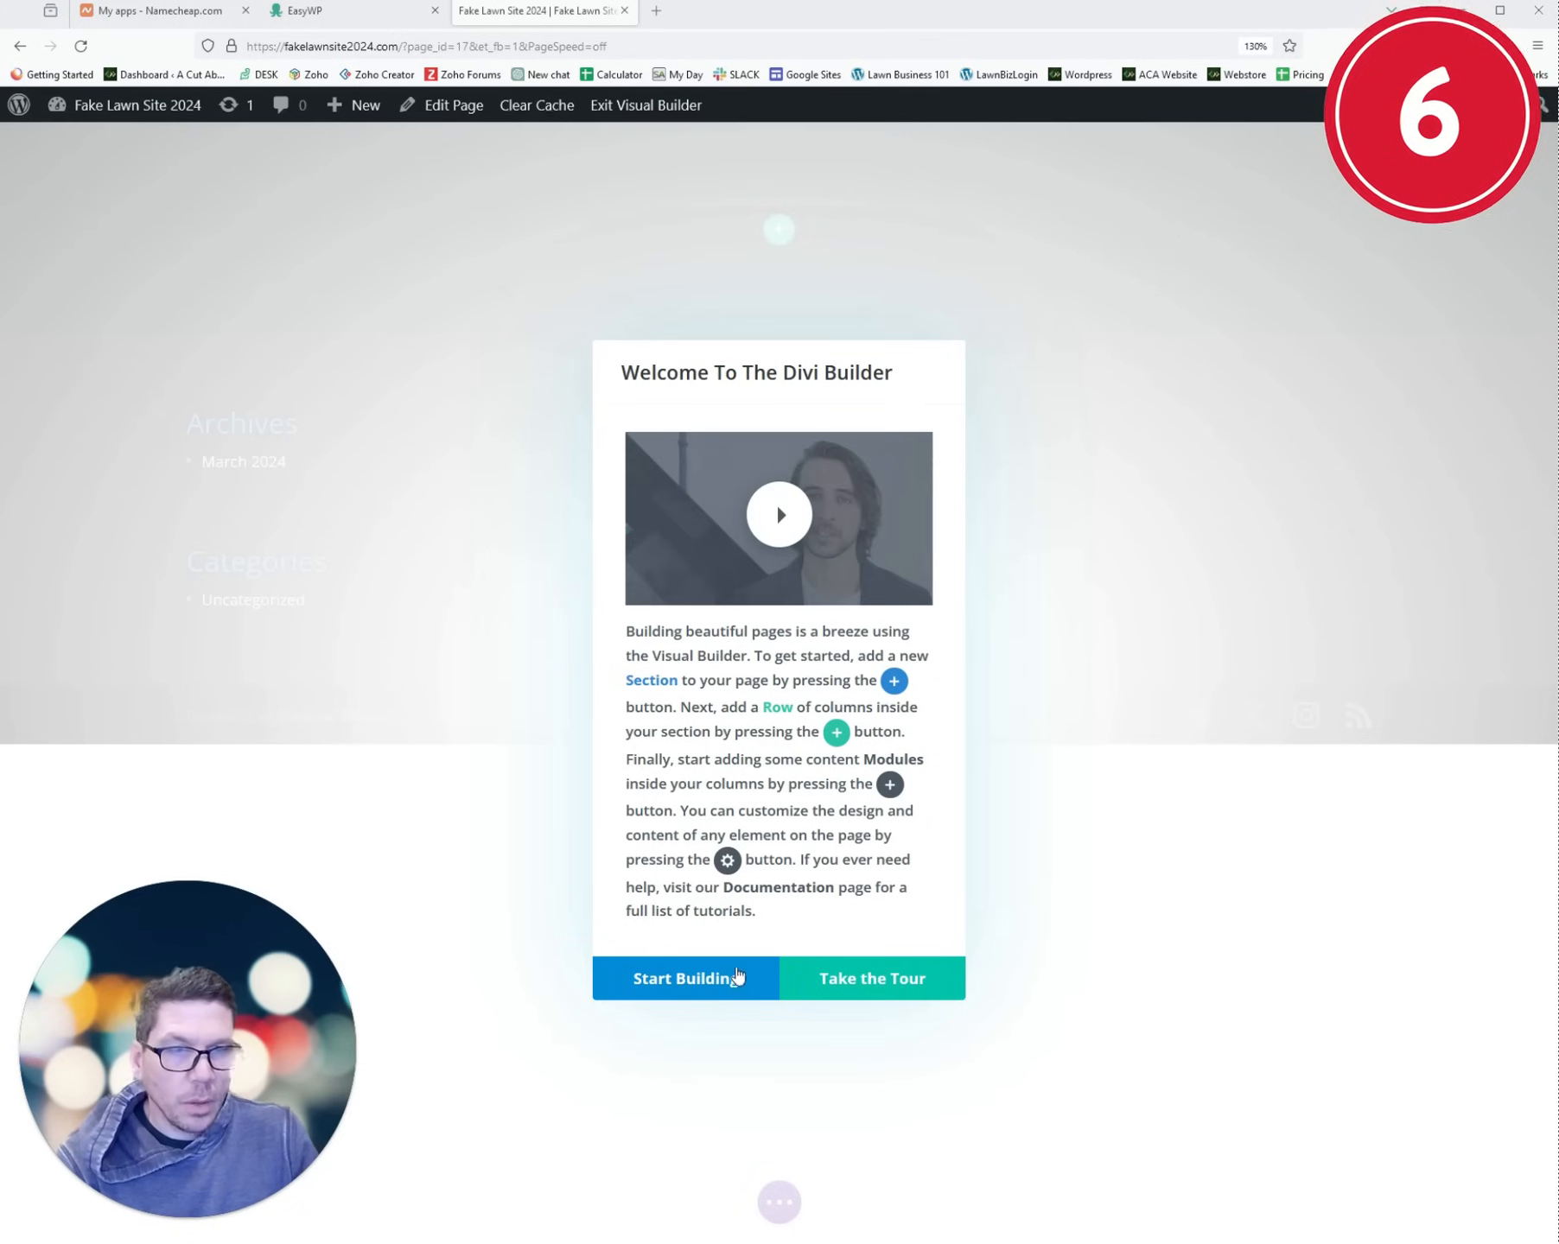
- Search premade layouts for 'lawn' and apply the Landscape Maintenance Home Page layout to the page
left_click(687, 980)
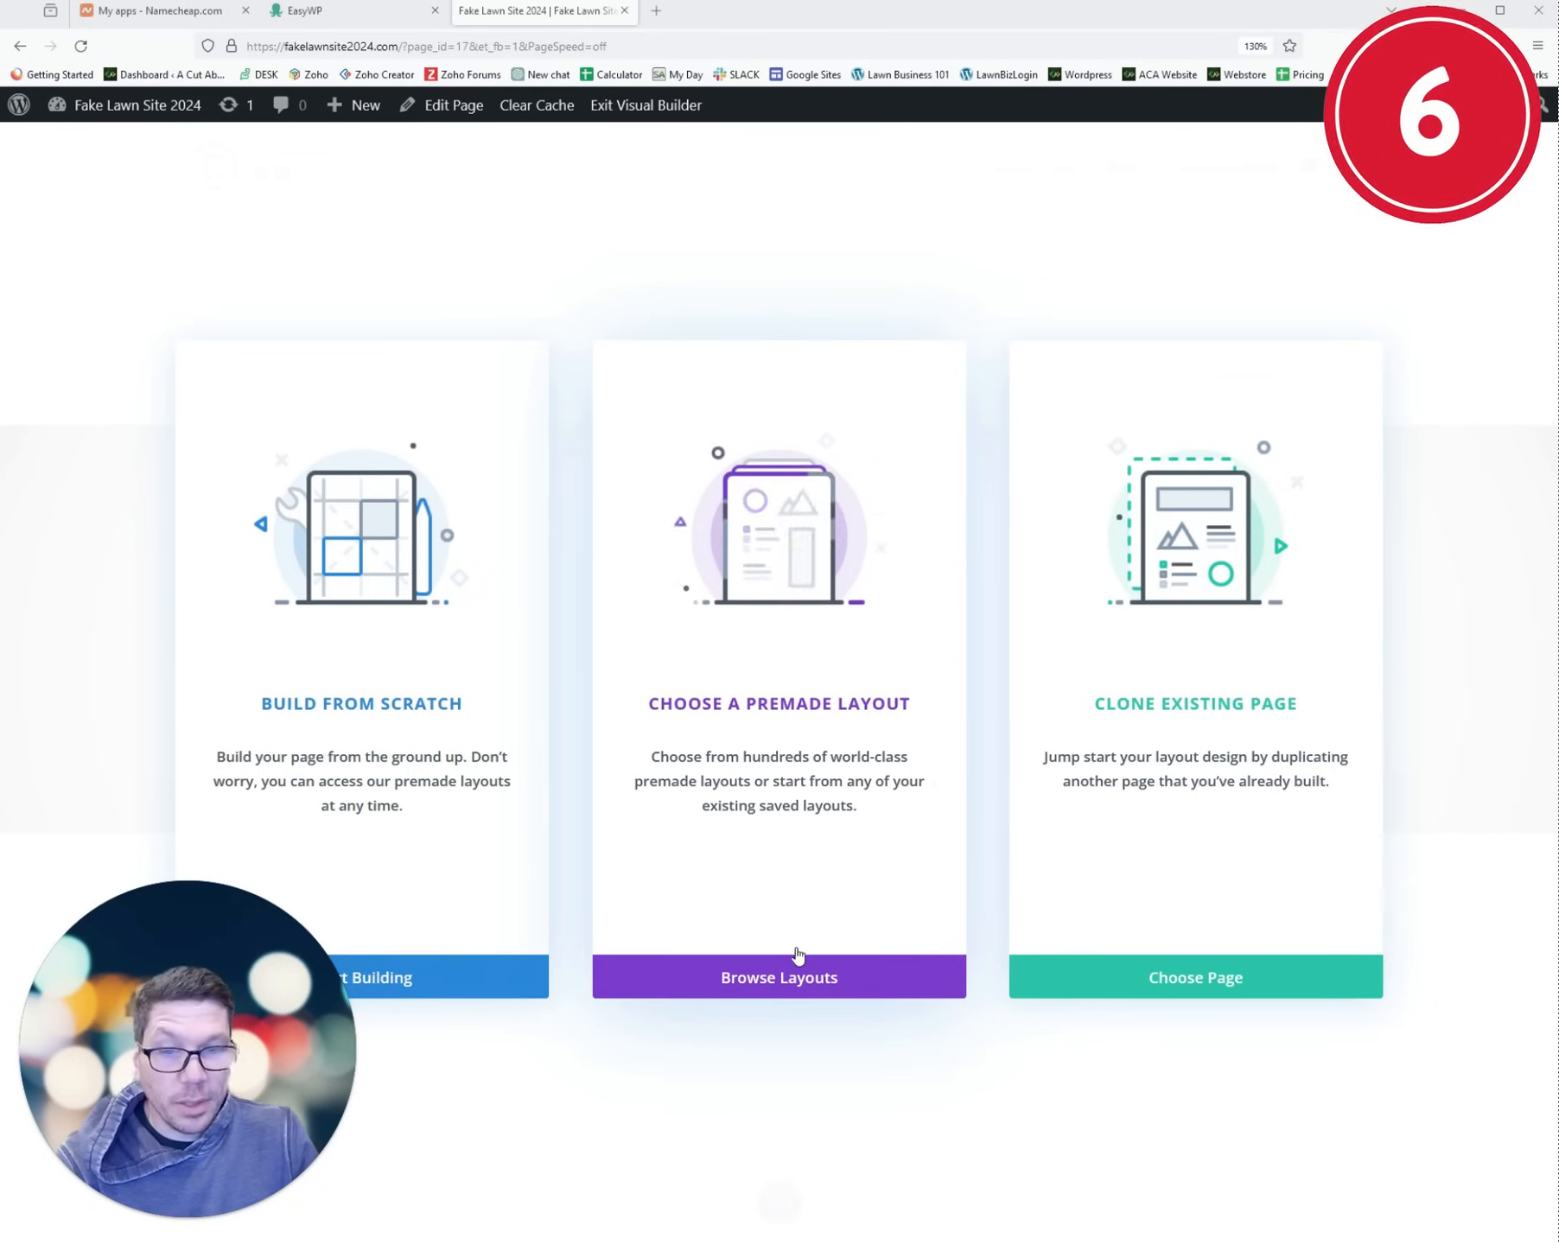
left_click(777, 989)
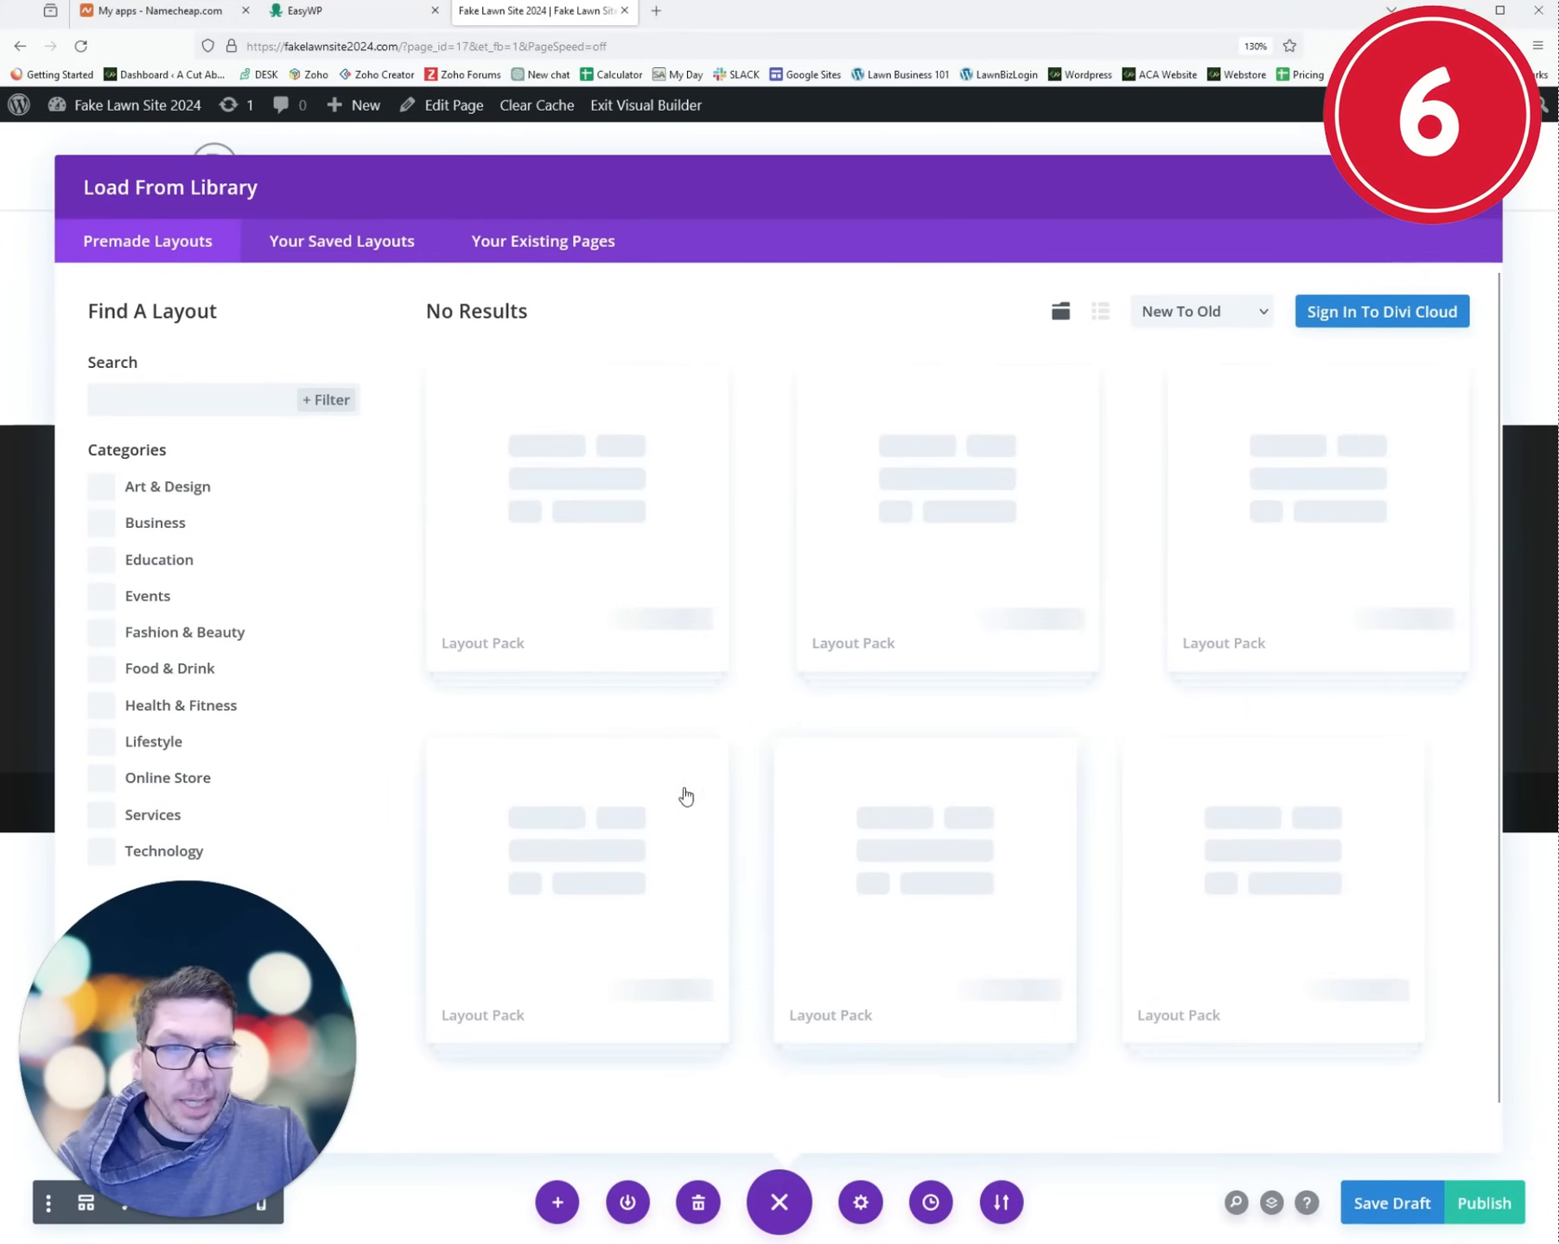
left_click(229, 400)
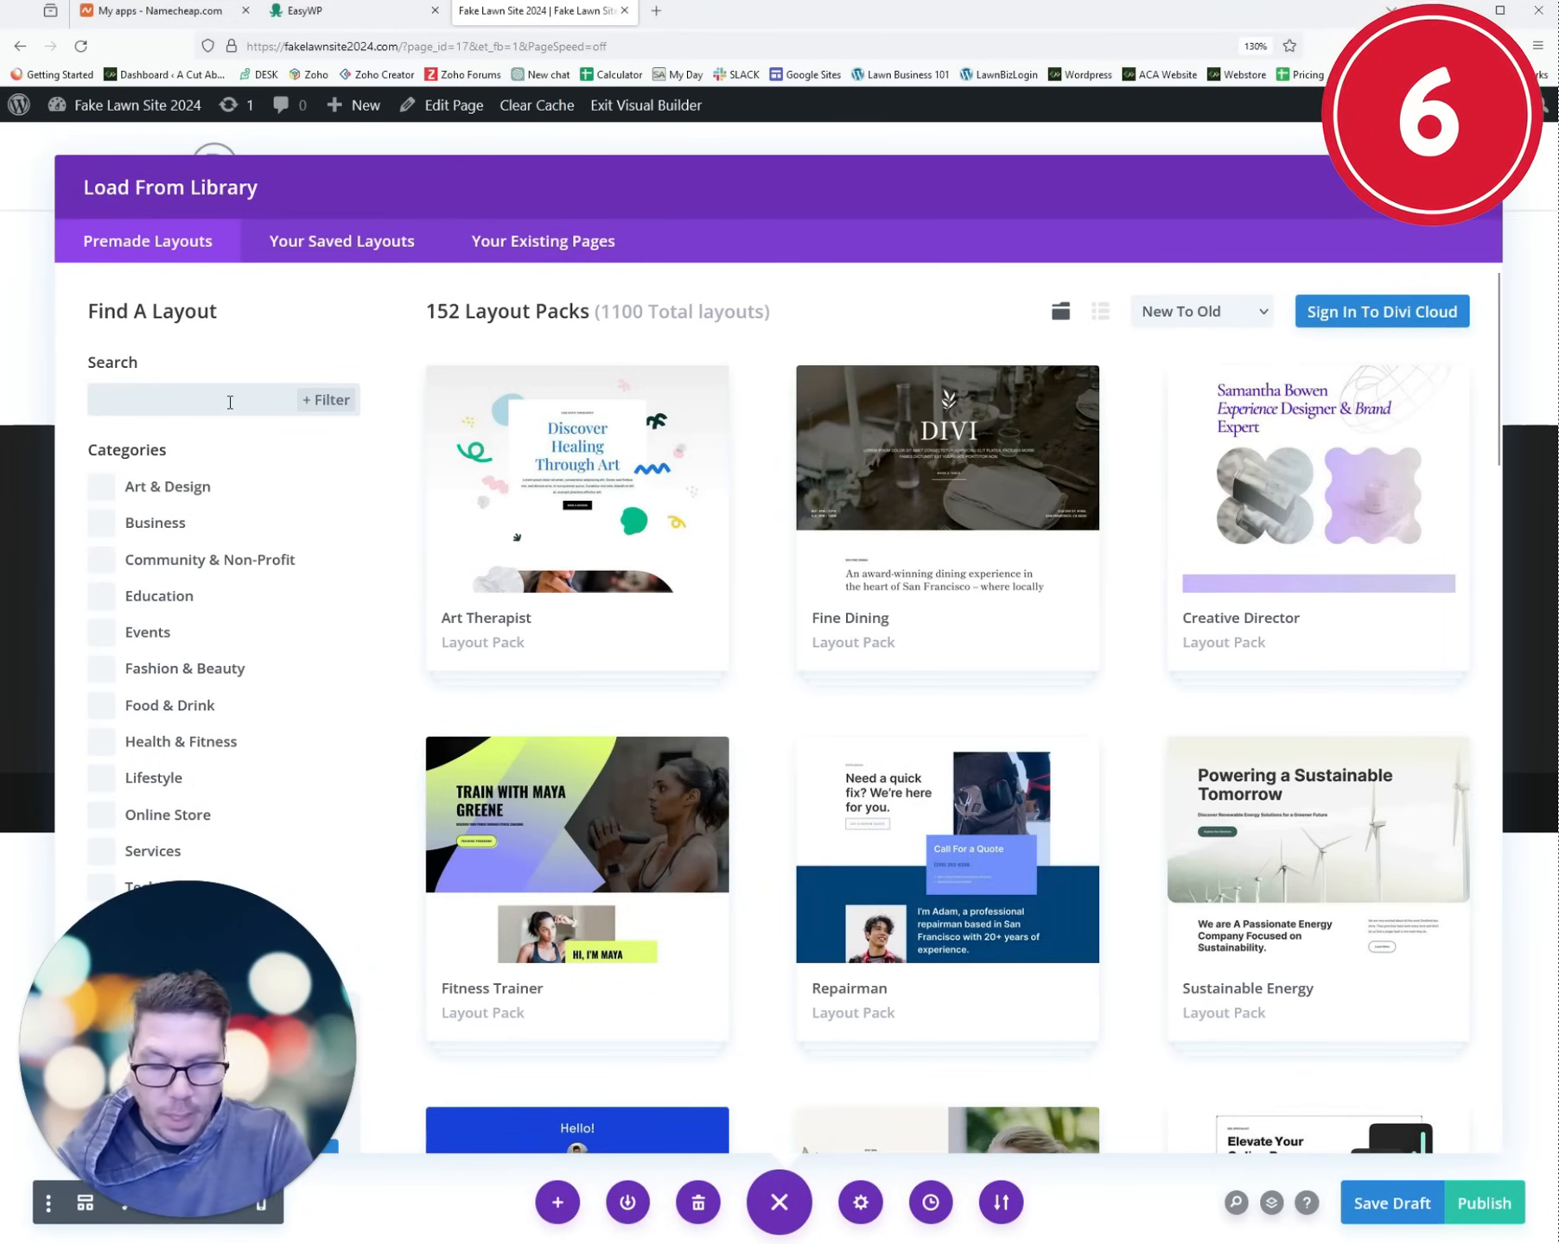
type("lawn")
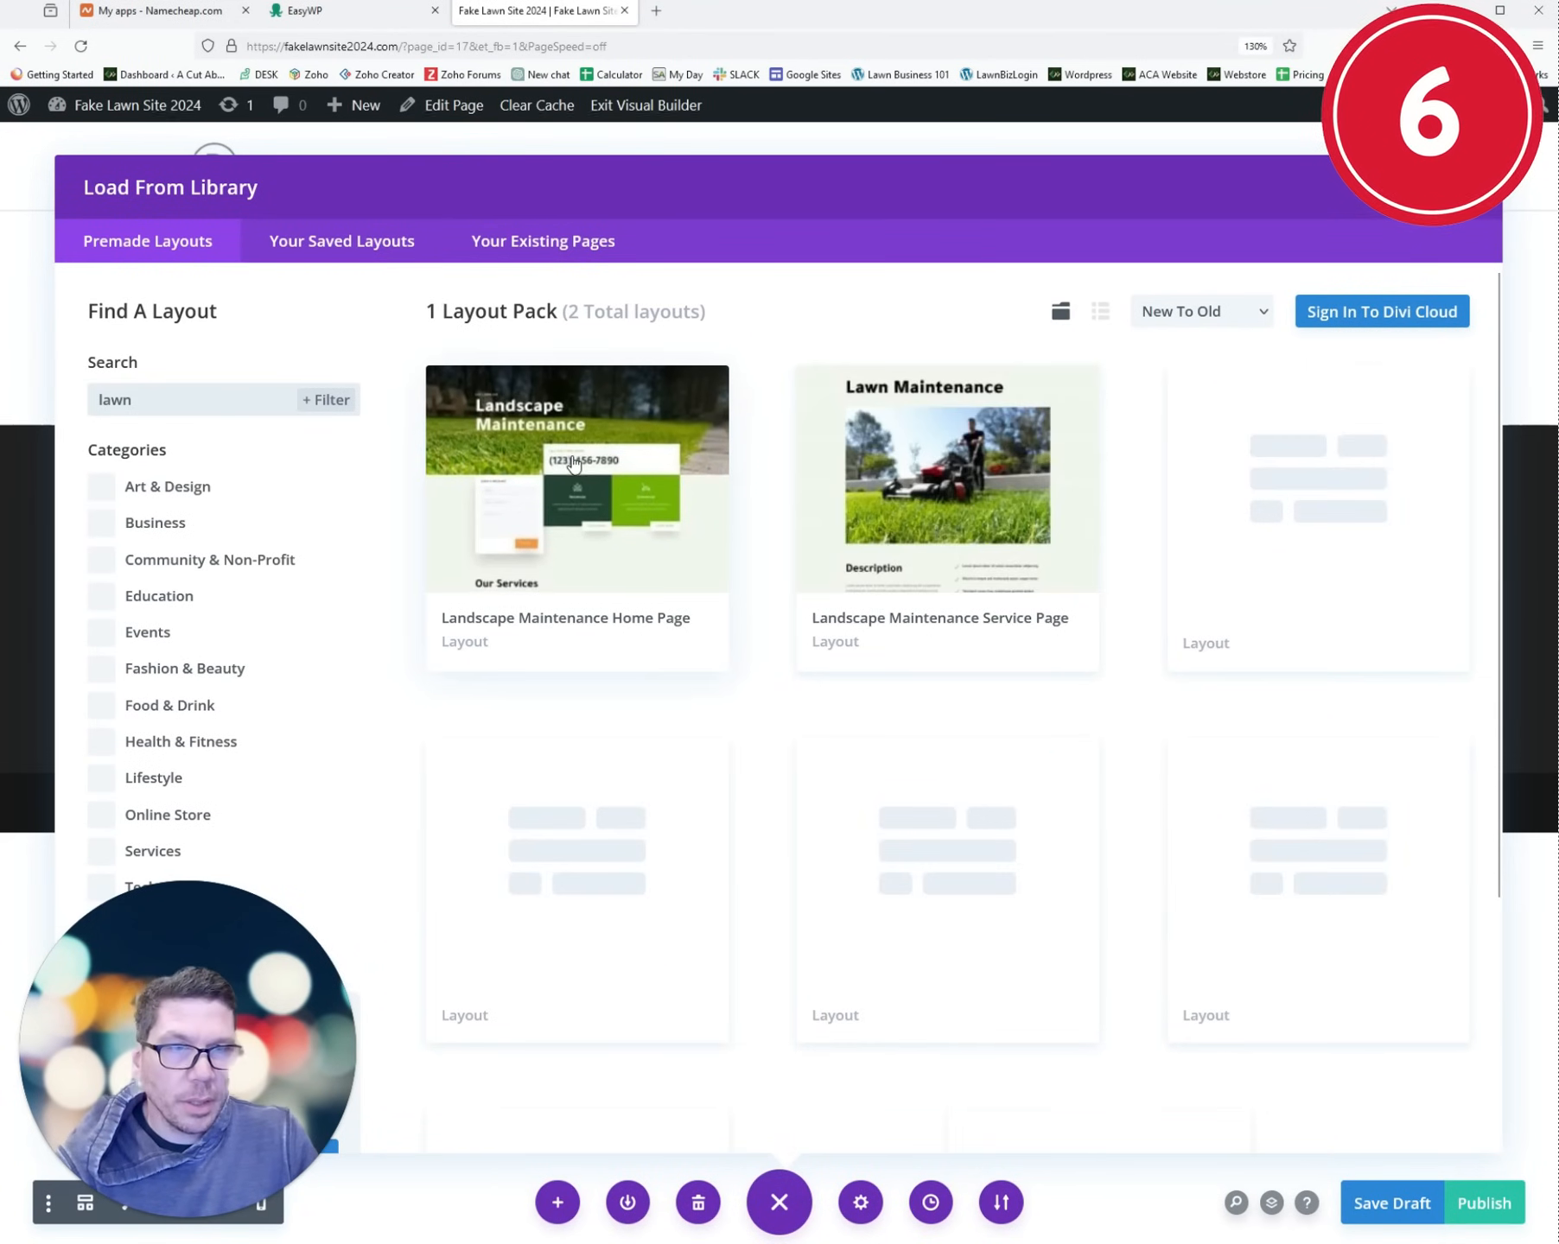
left_click(683, 596)
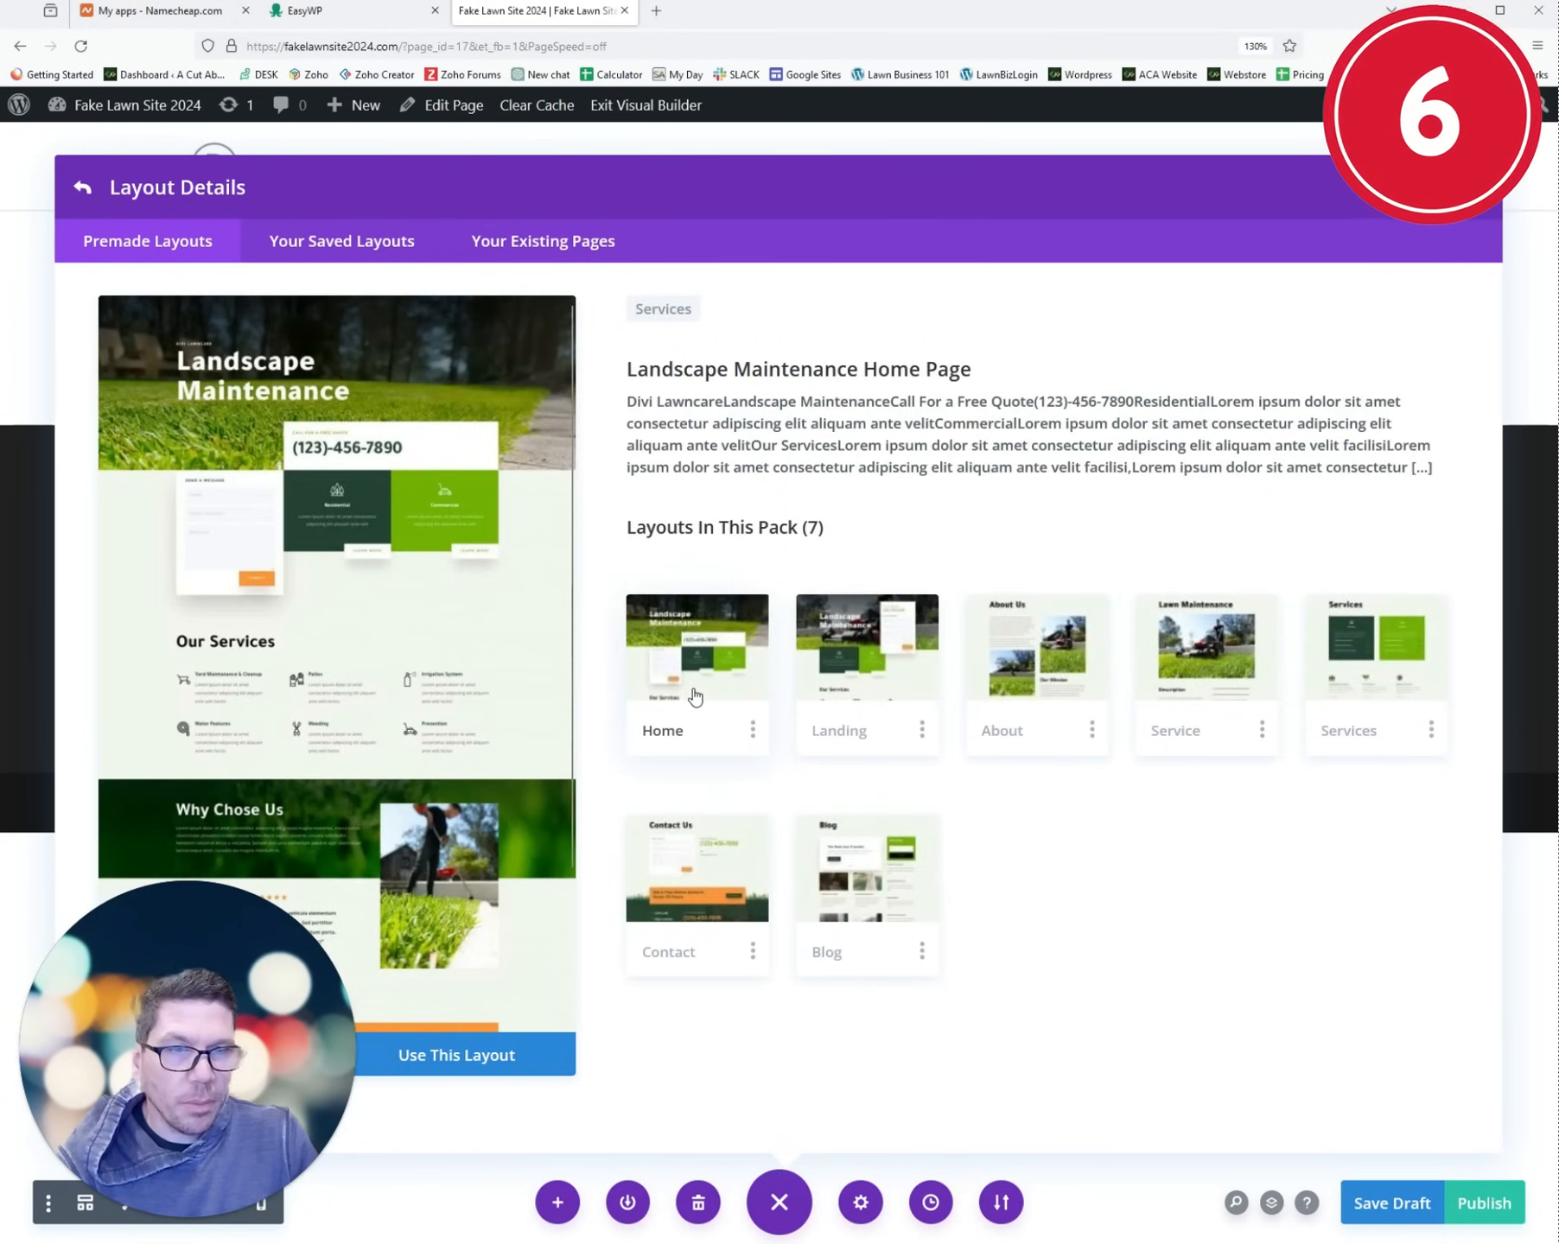
left_click(496, 1072)
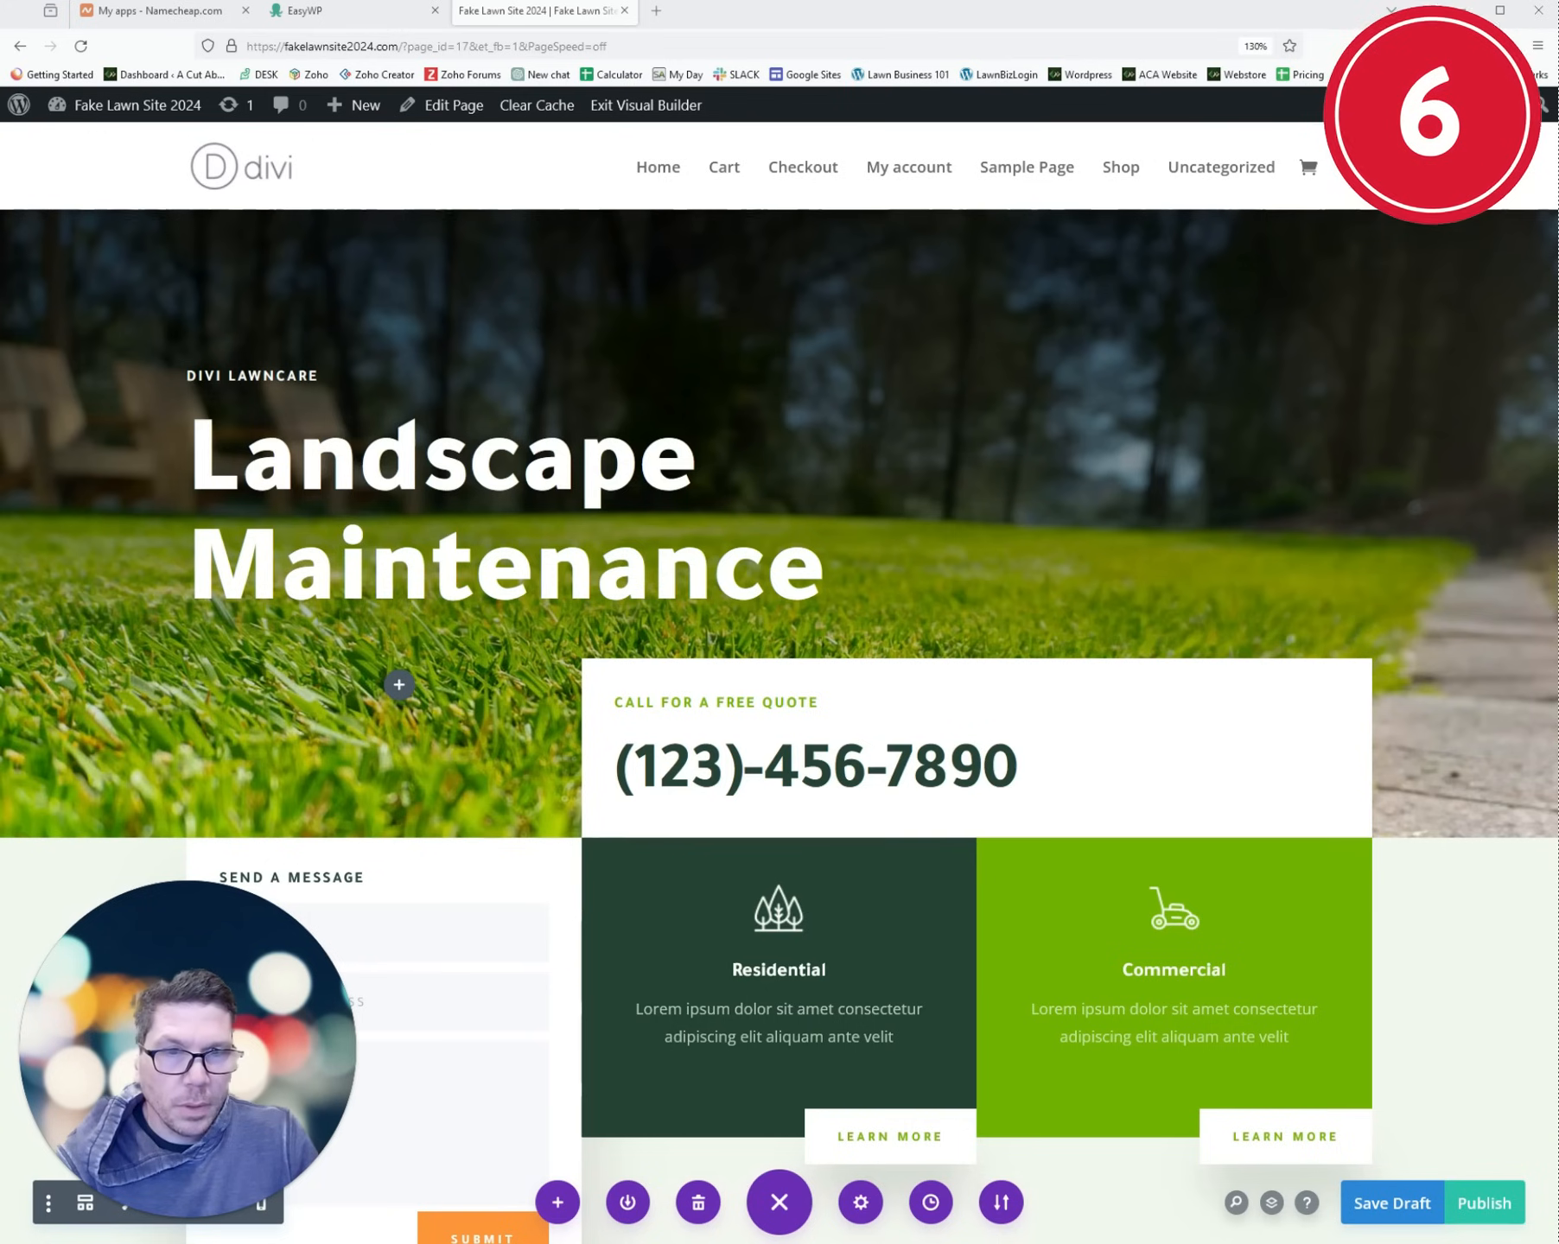
mouse_move(403, 395)
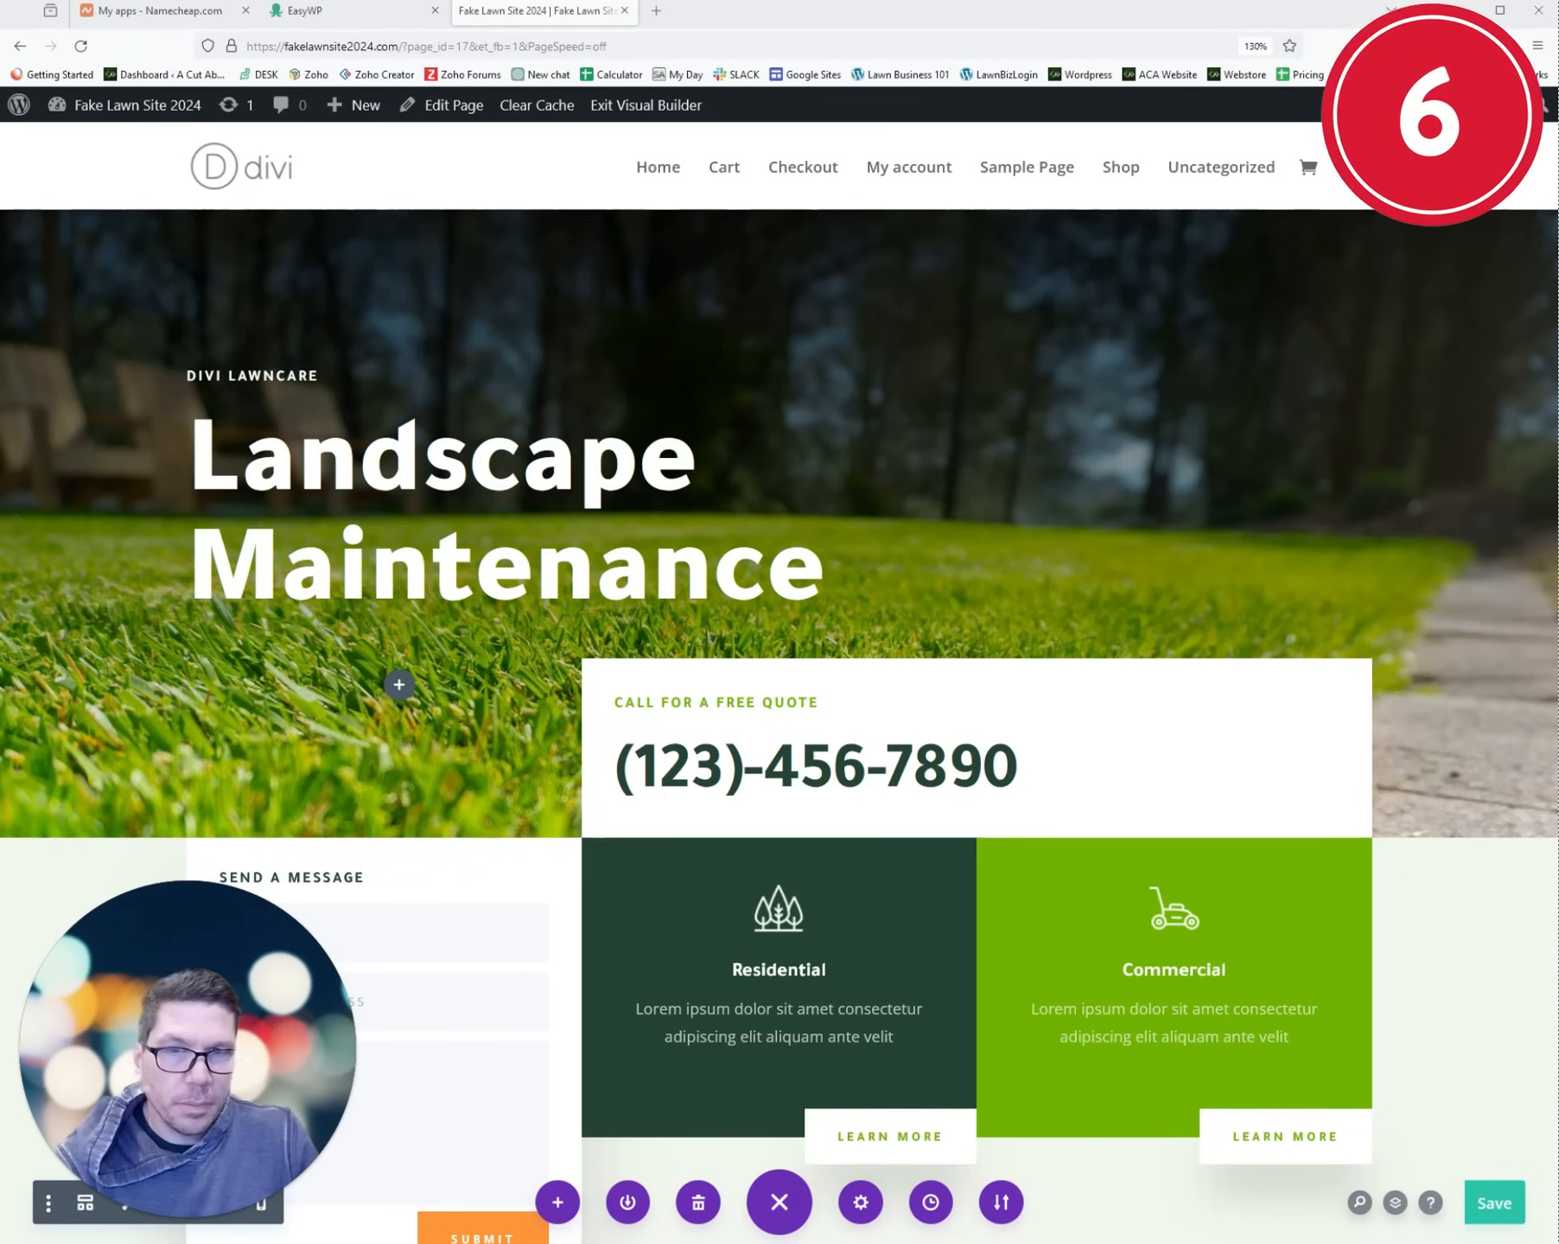
- In Reading settings, set the homepage to the static page Fake Lawn Site 2024 and save
mouse_move(135, 113)
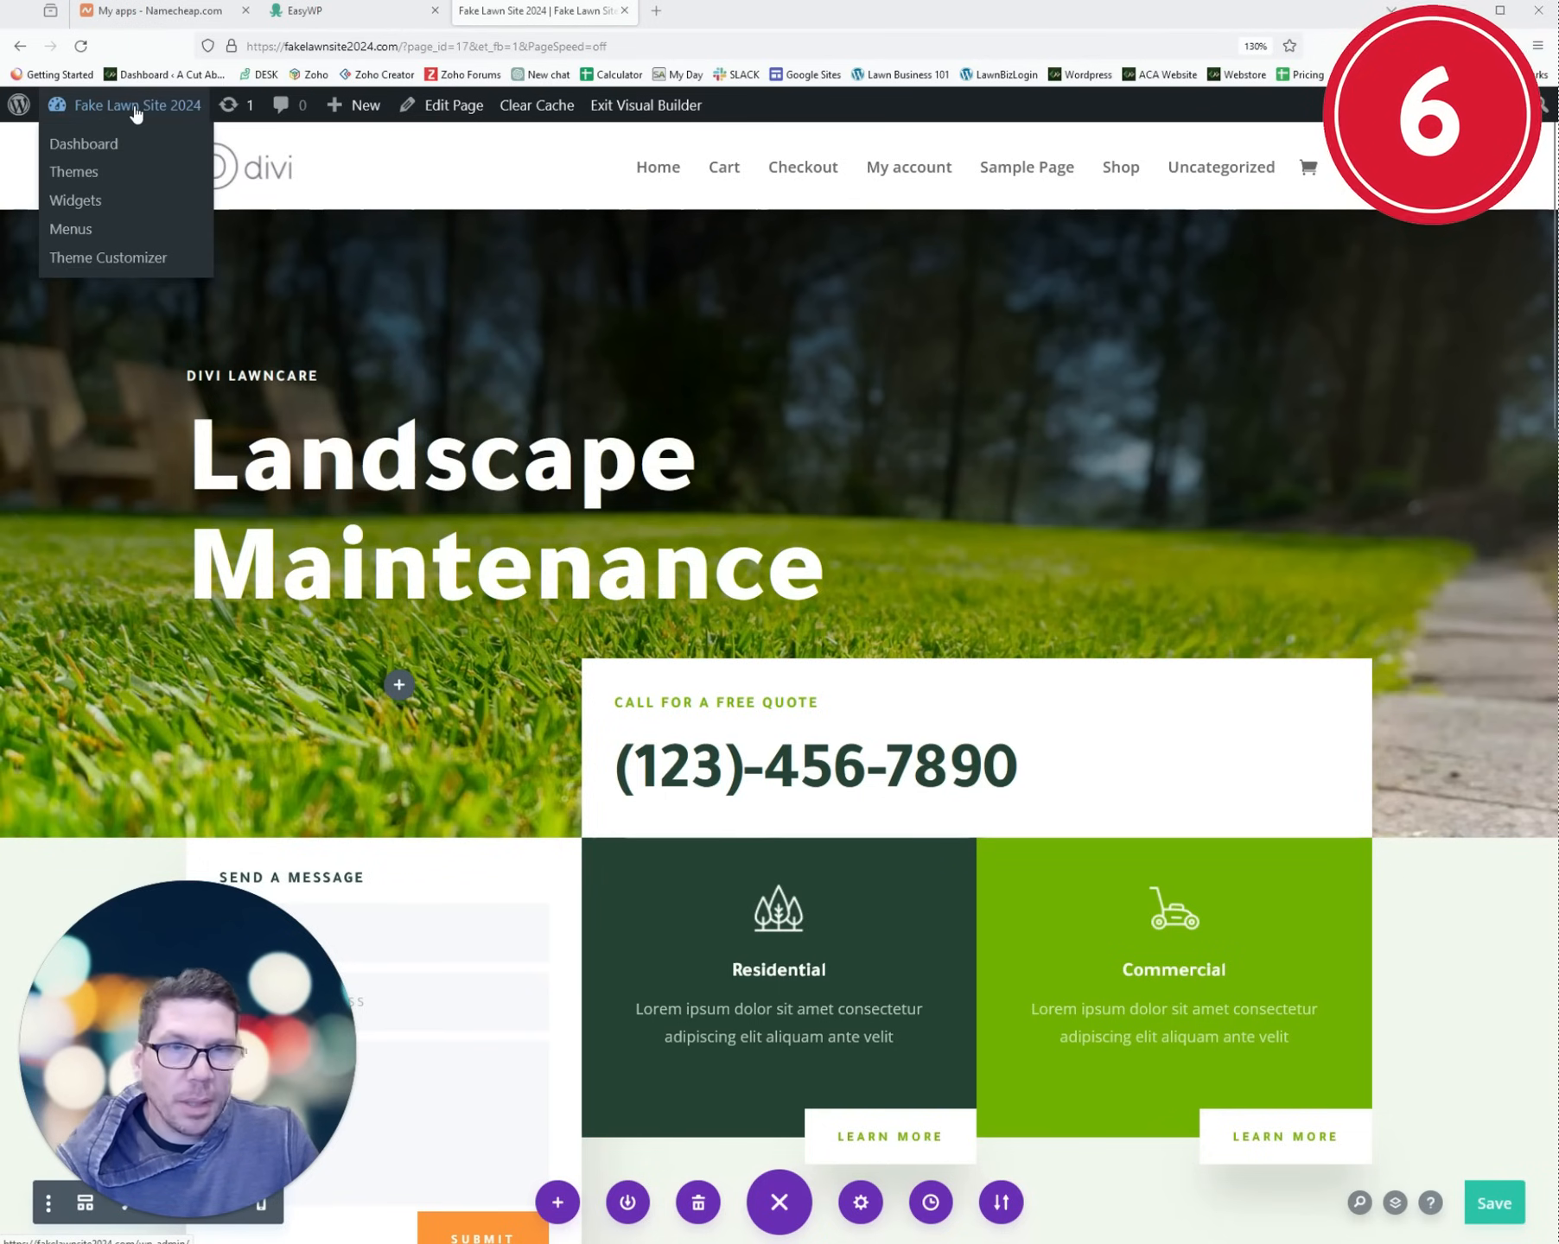
left_click(135, 113)
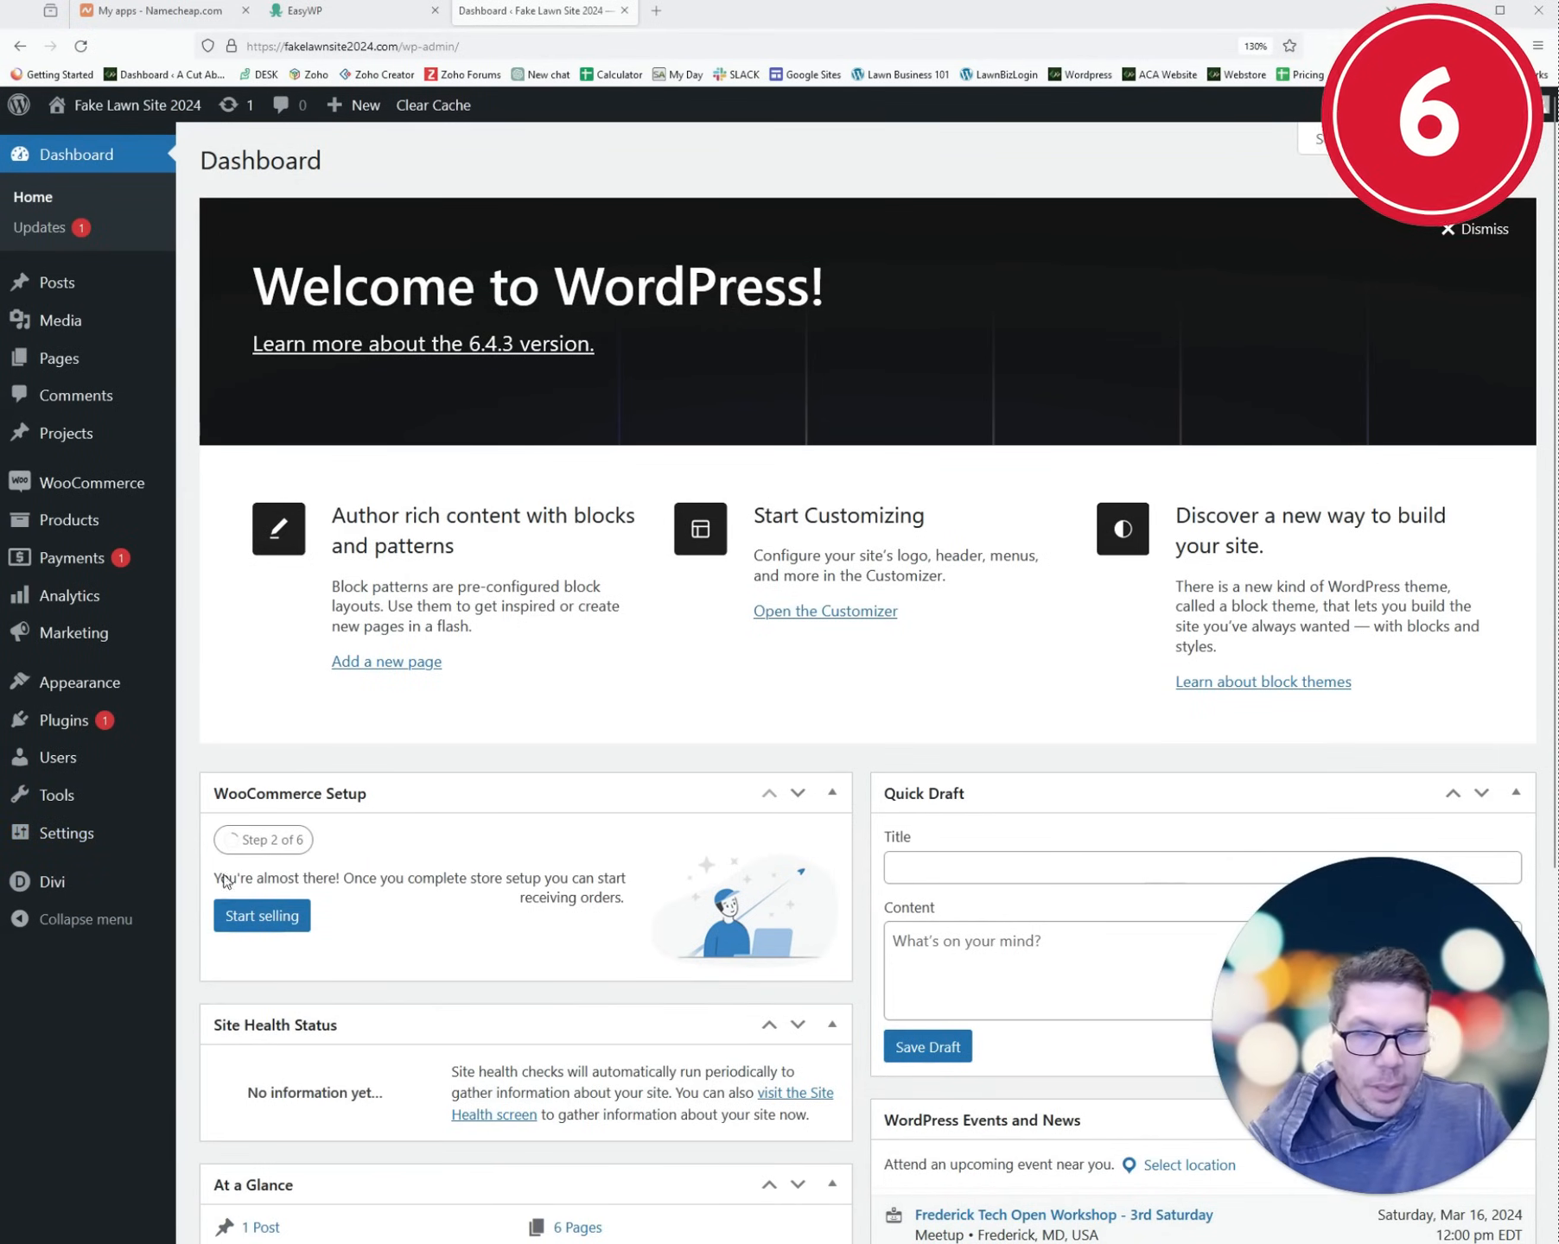
mouse_move(78, 843)
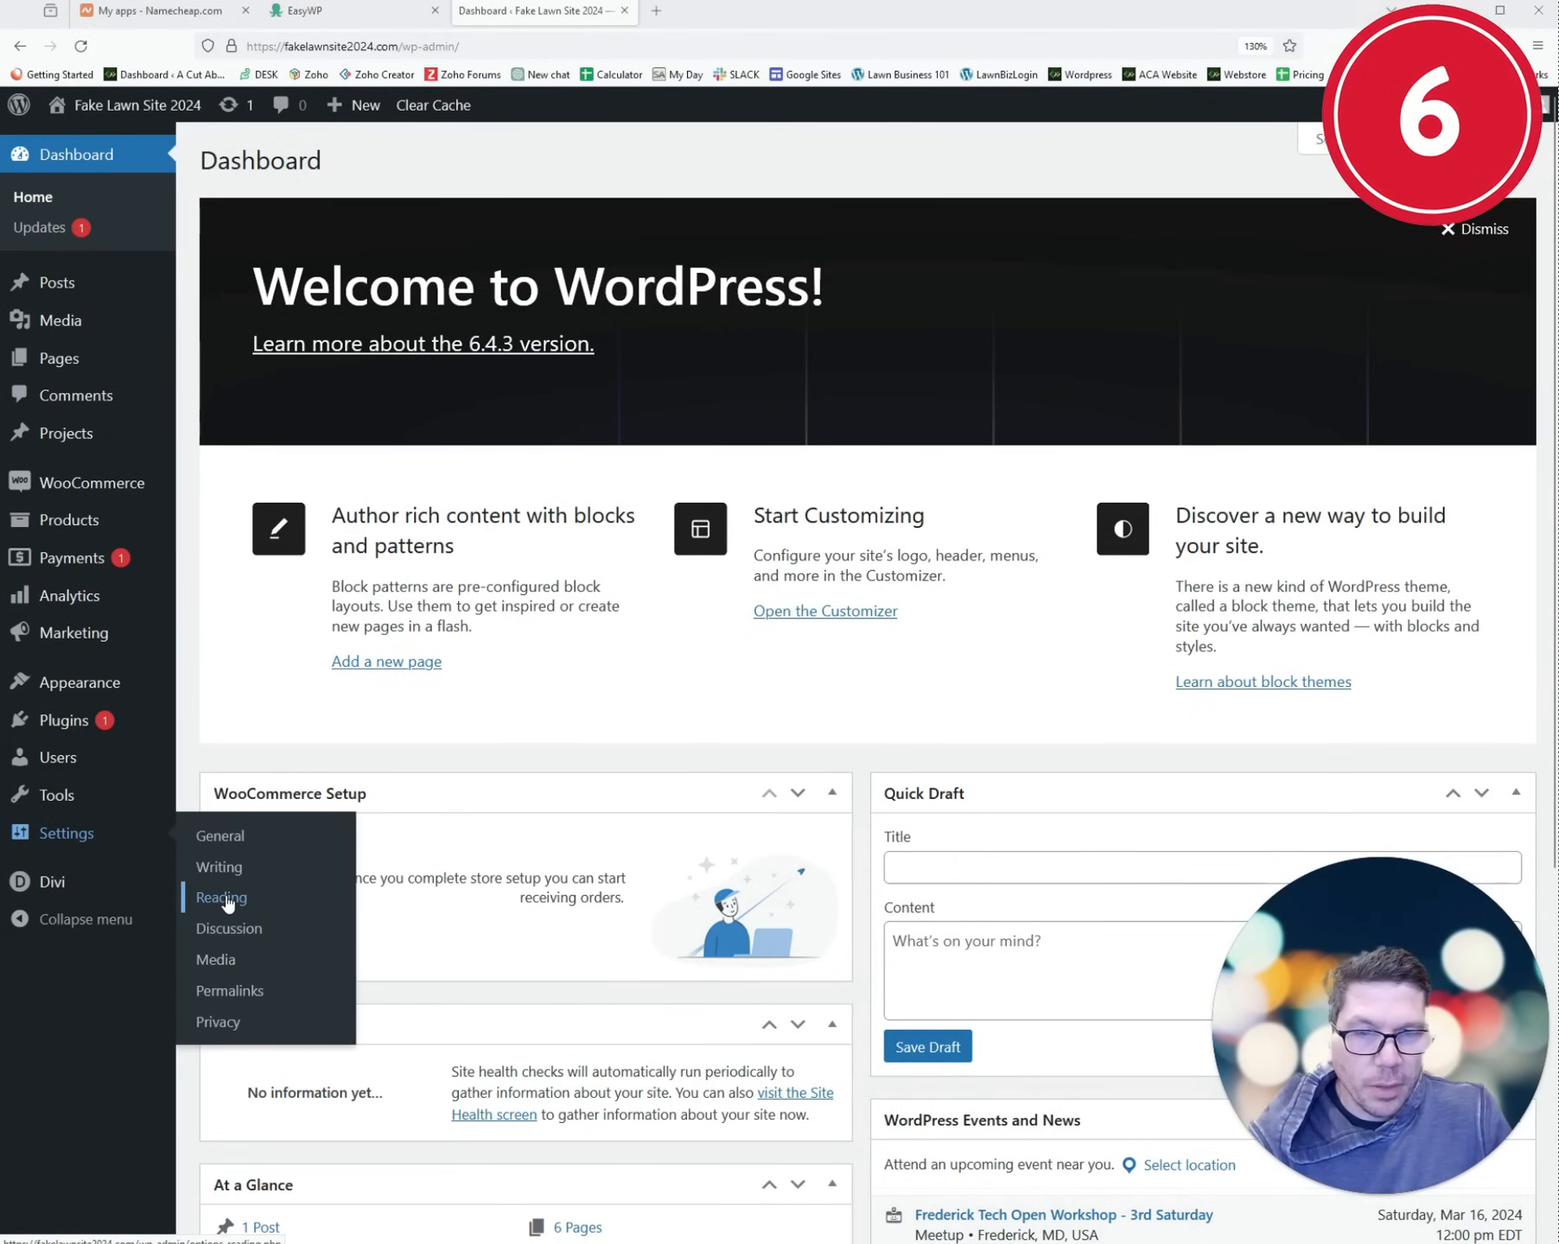
left_click(223, 898)
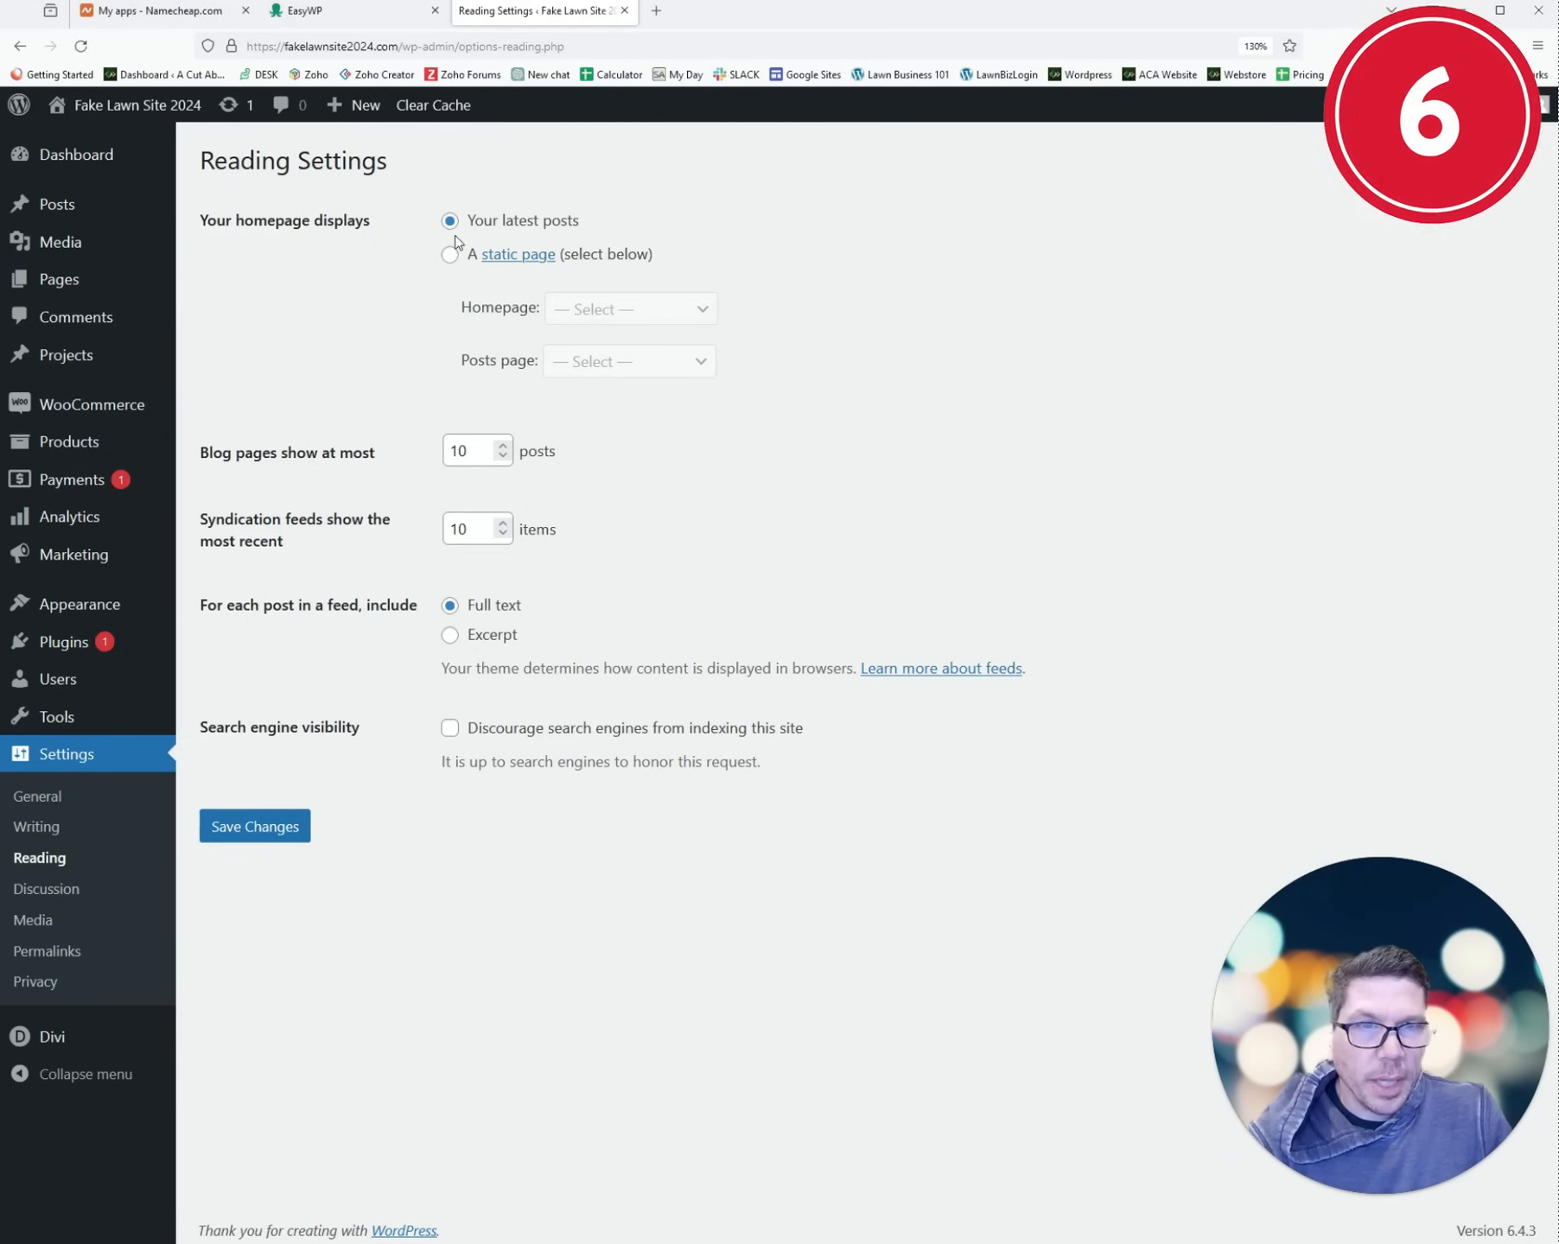
left_click(449, 256)
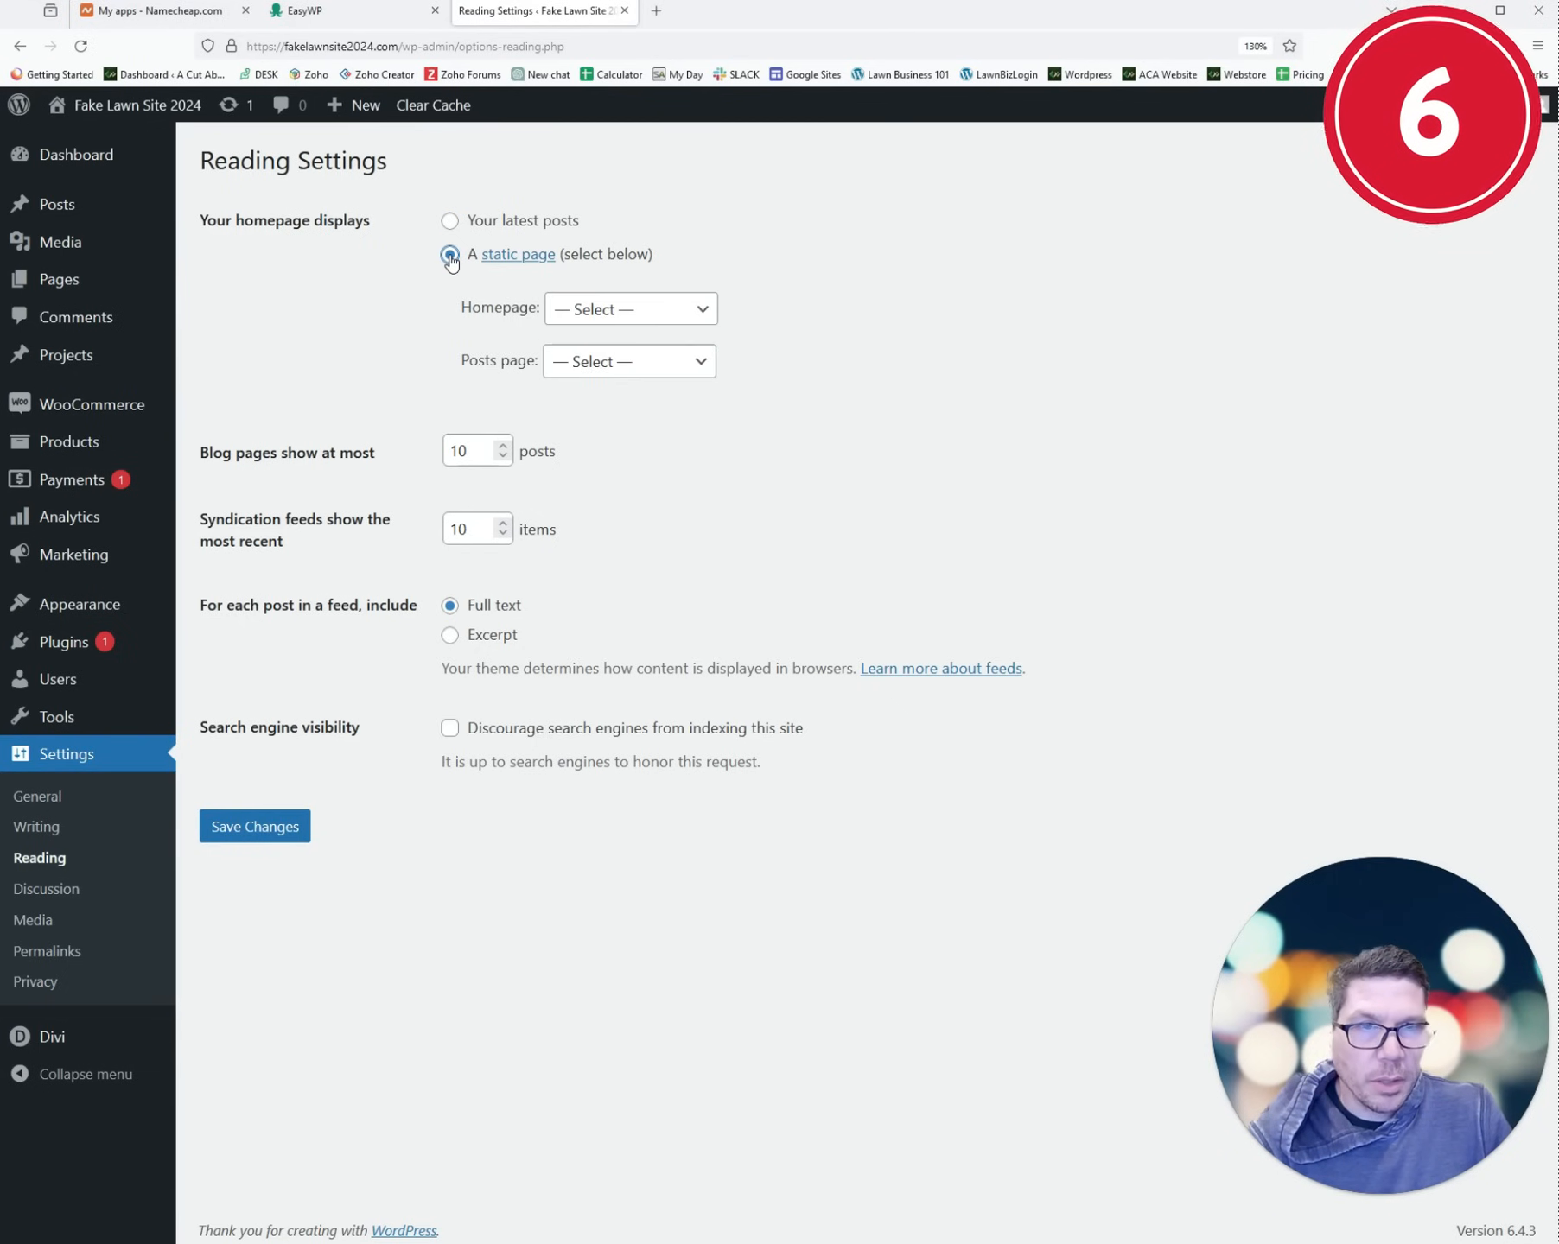
left_click(612, 309)
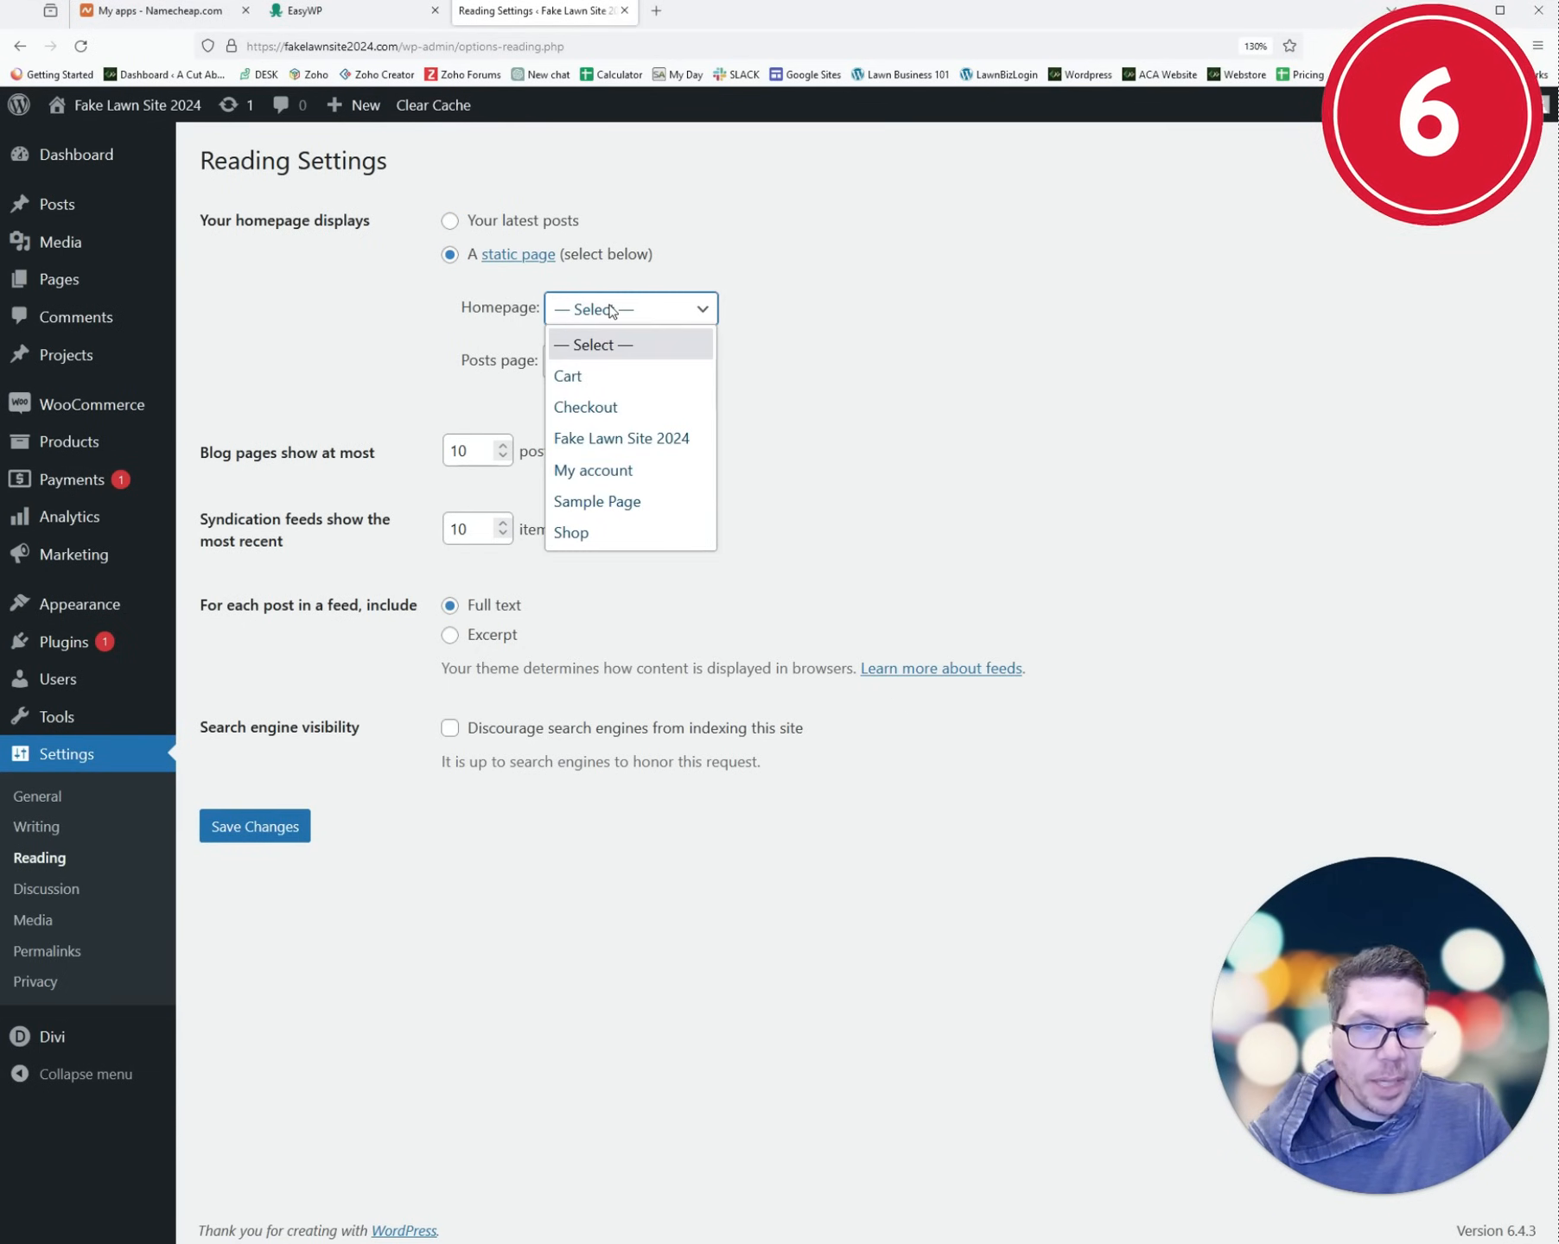
left_click(617, 446)
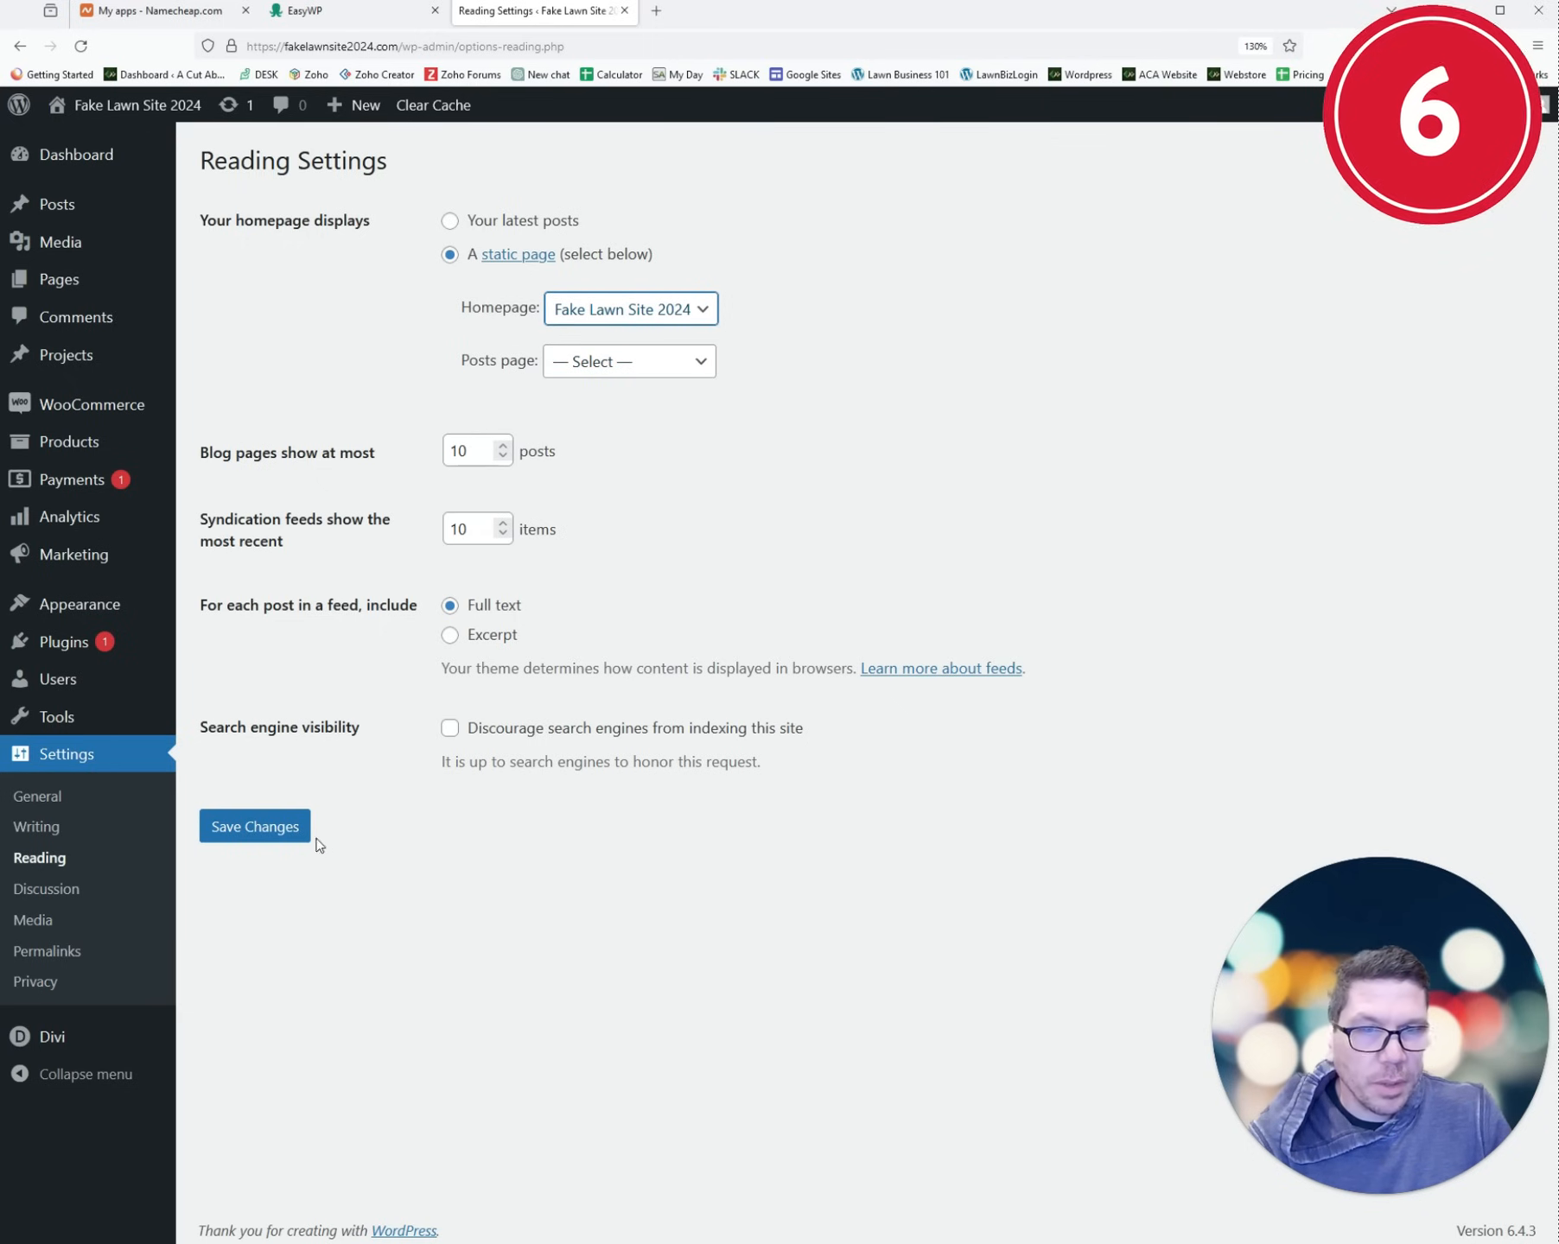
left_click(270, 842)
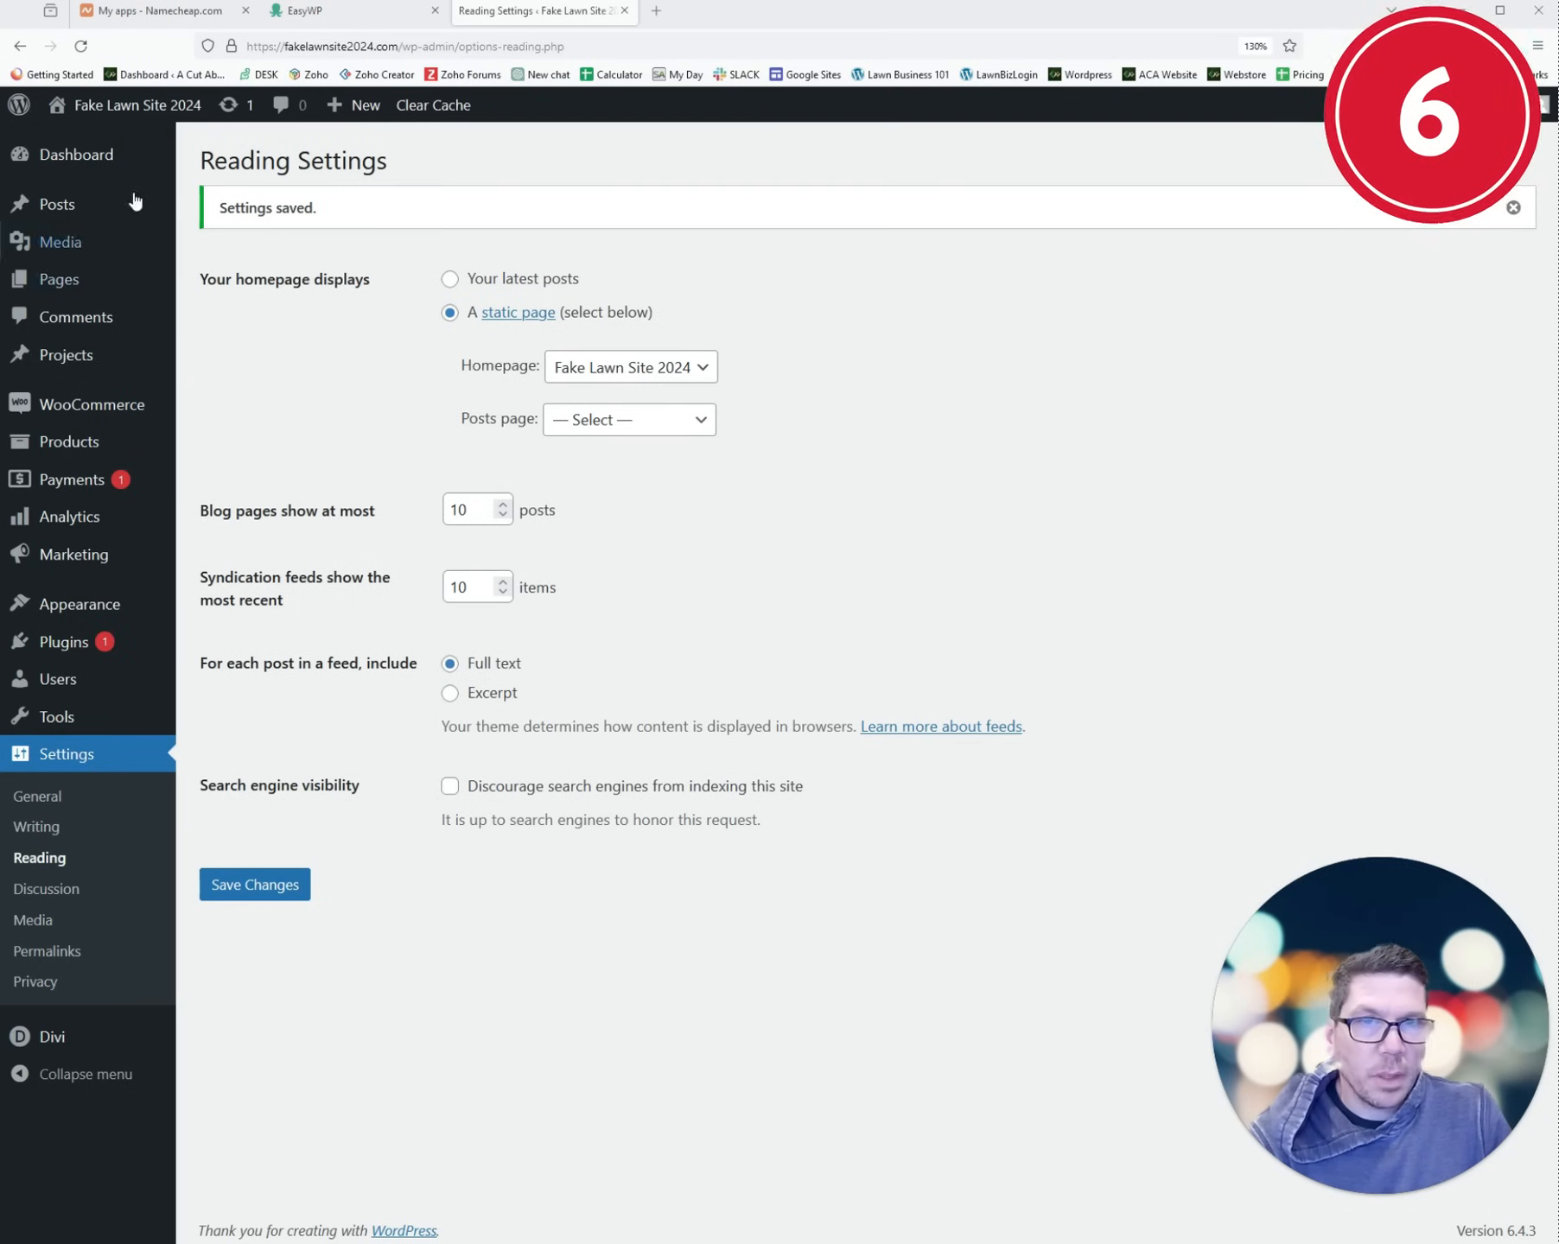
- View the live Landscape Maintenance home page in a new tab, check its connection security, then return to the Dashboard
mouse_move(128, 105)
middle_click(86, 147)
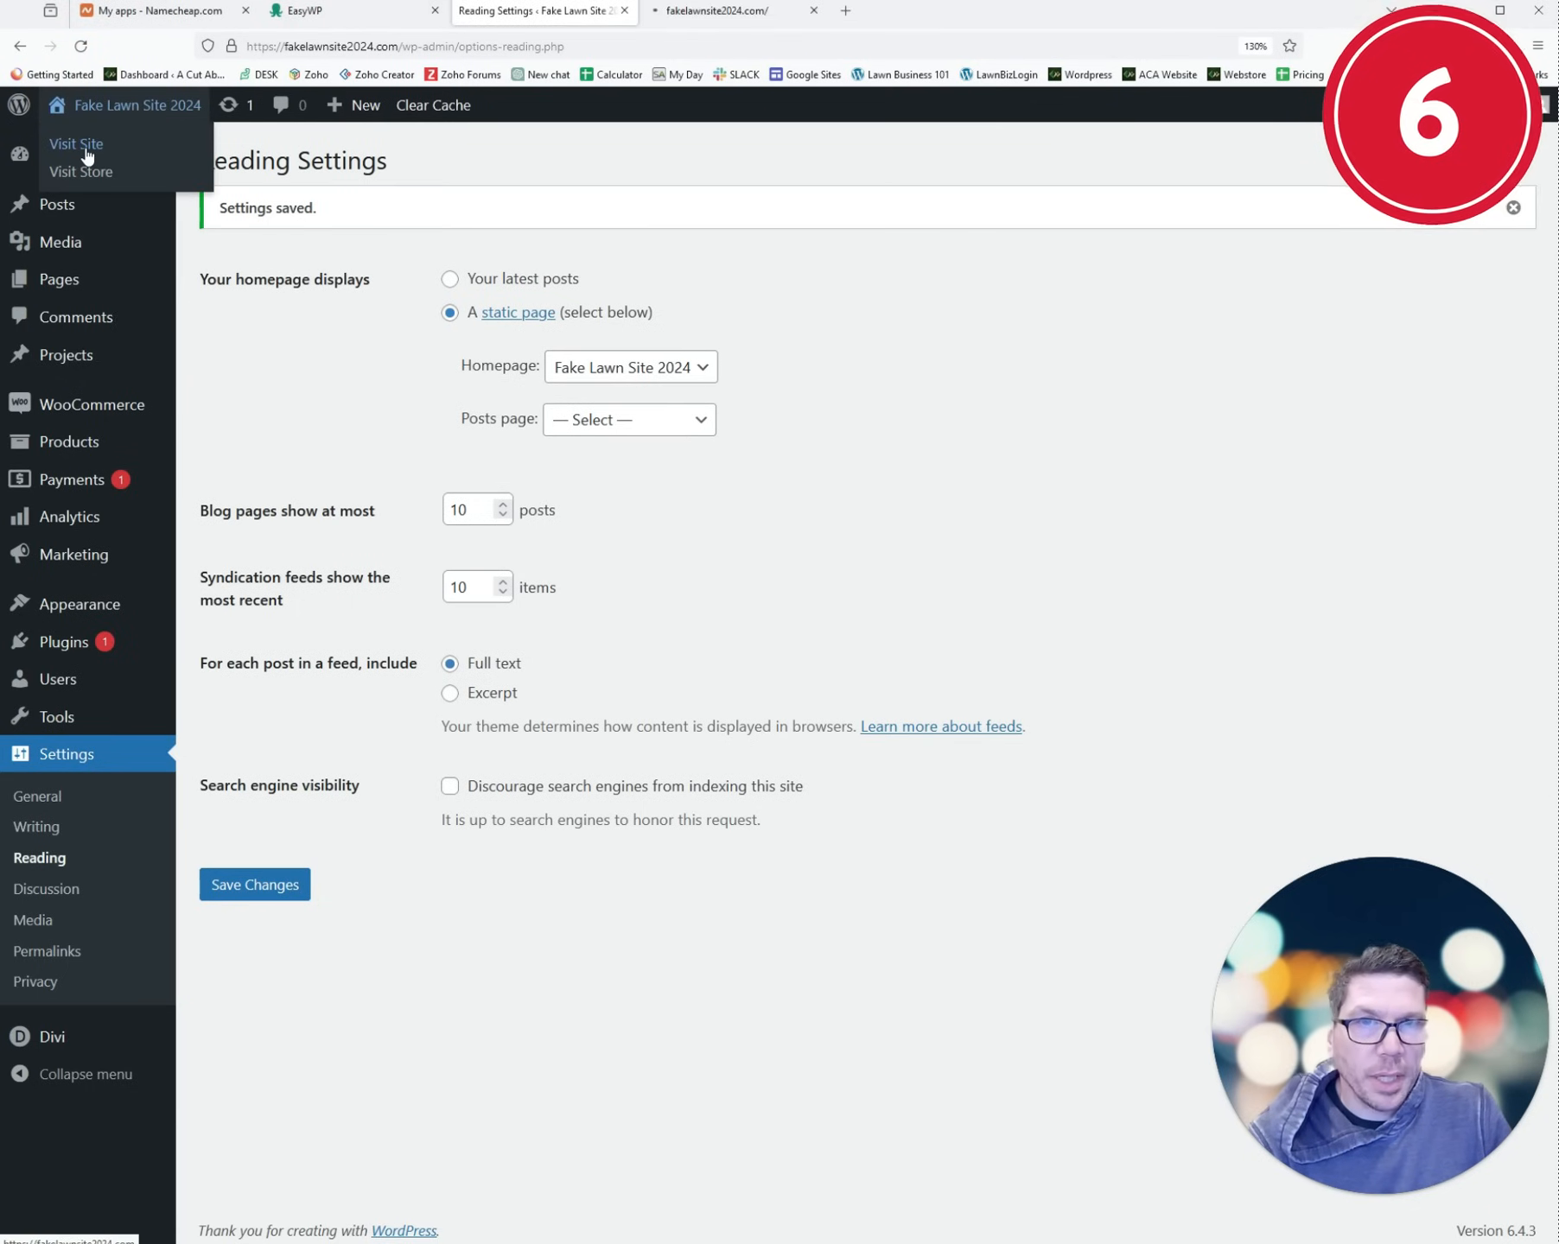
left_click(778, 10)
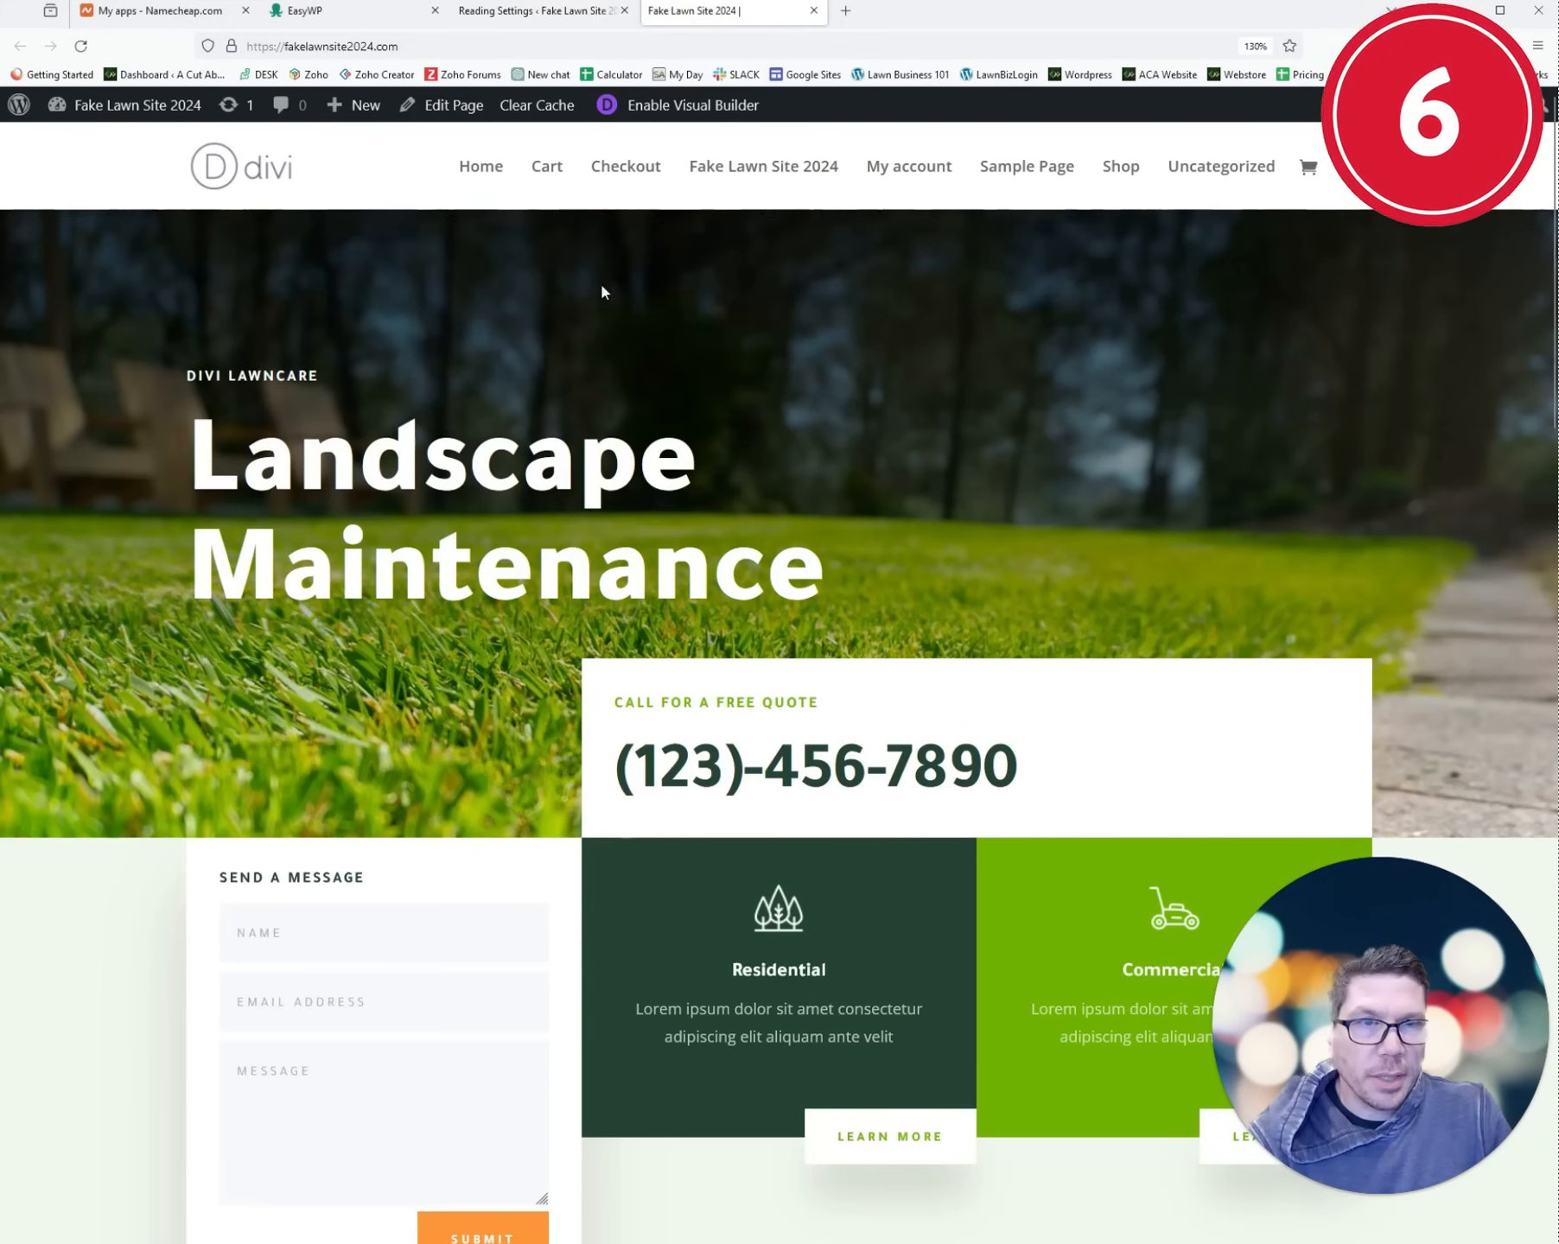
left_click(230, 46)
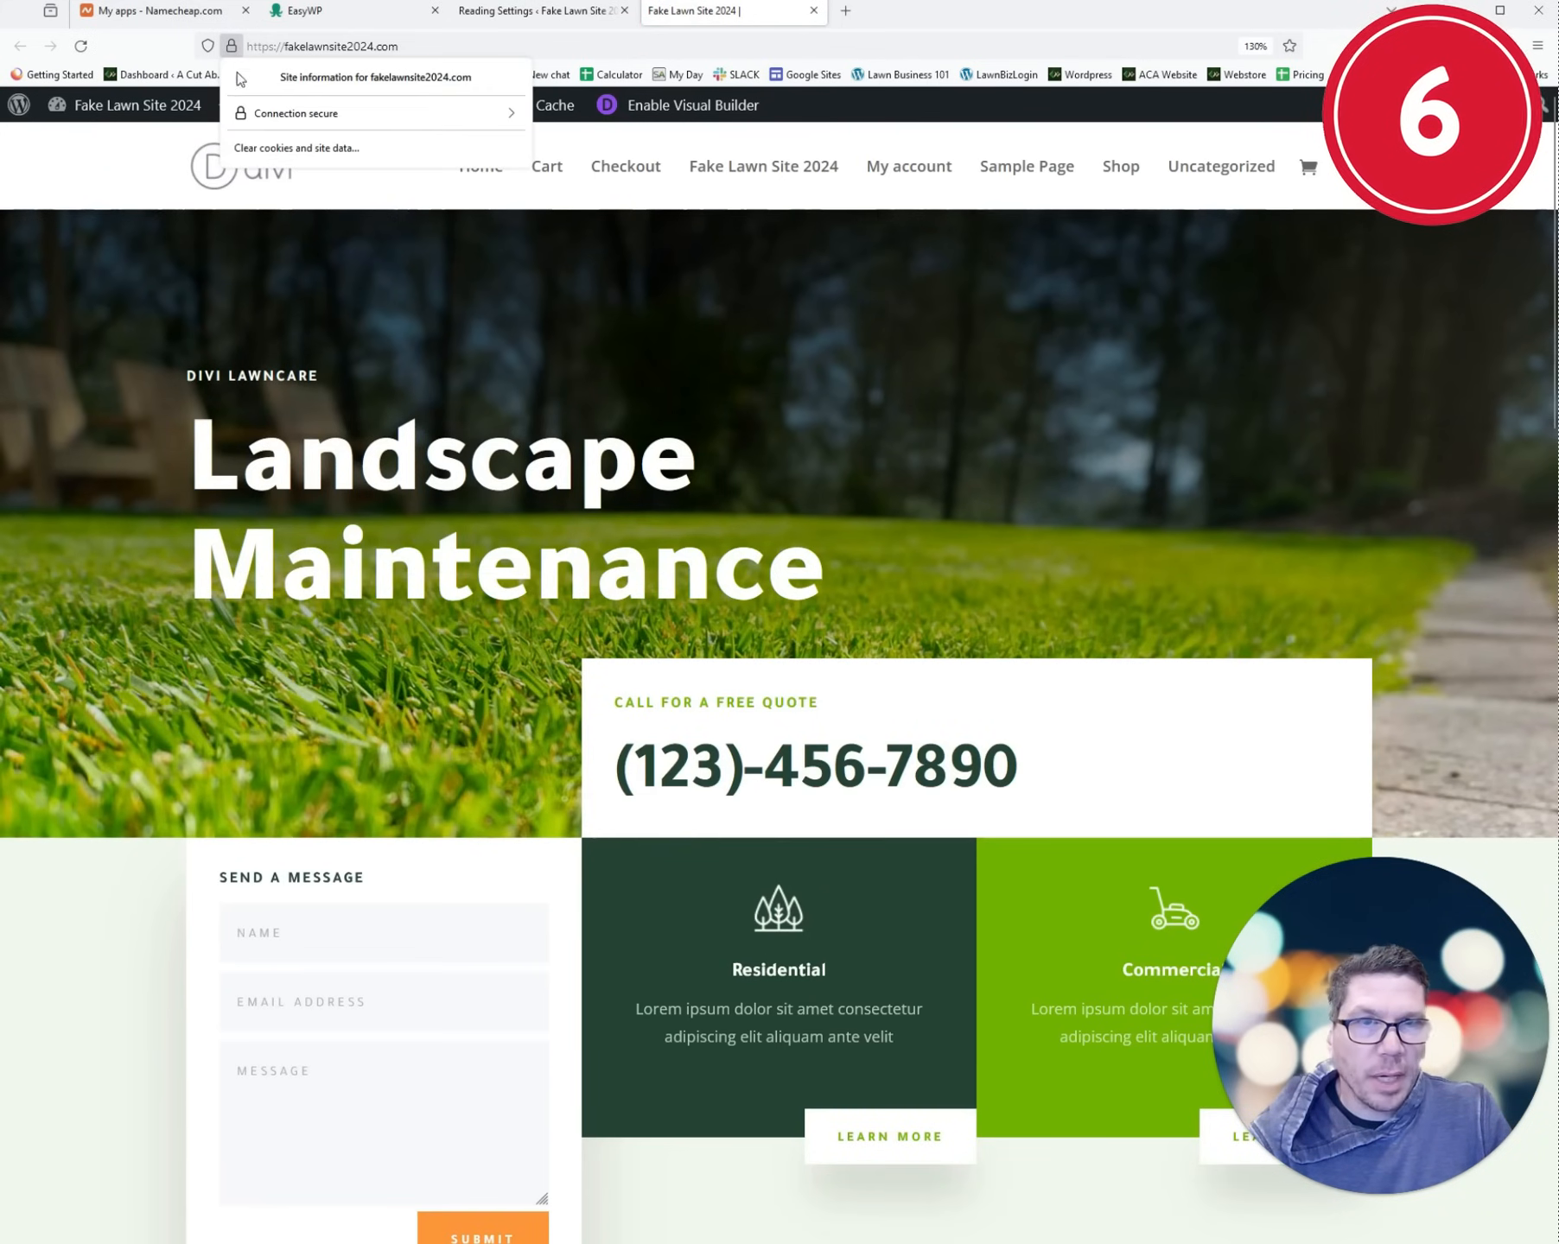
left_click(322, 245)
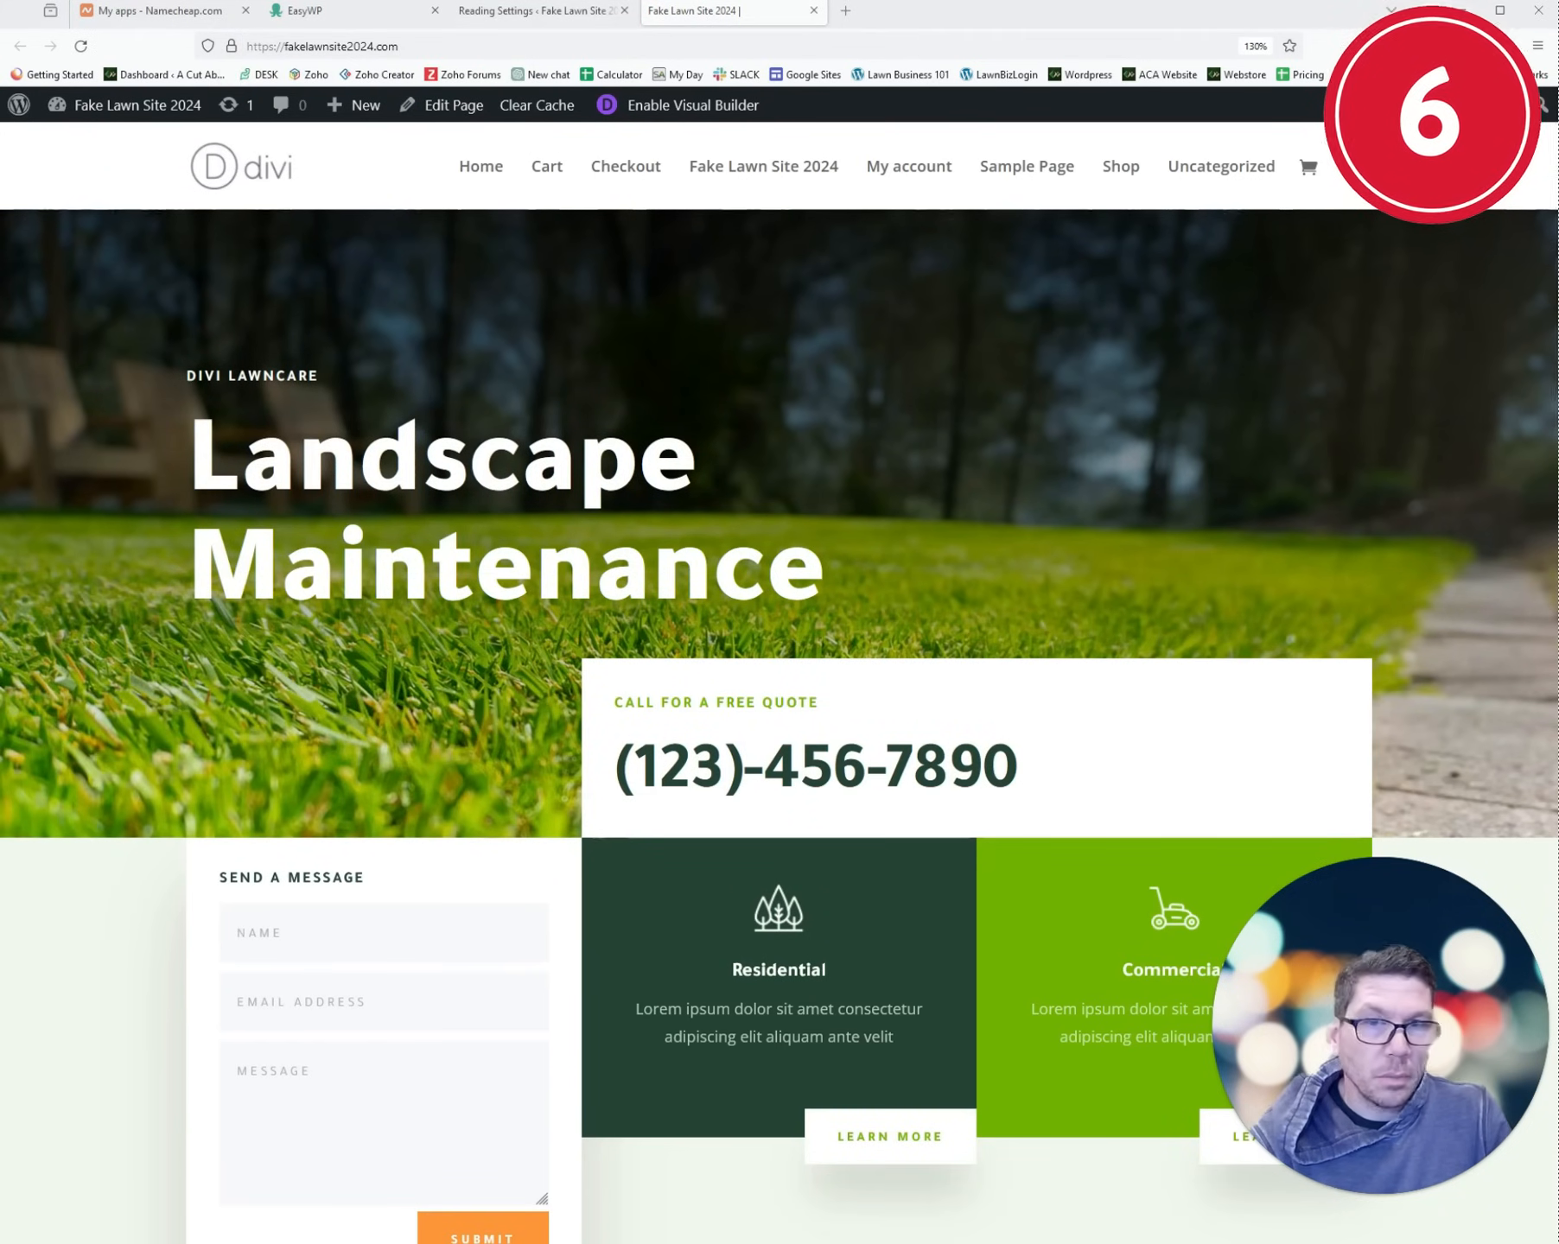
left_click(129, 104)
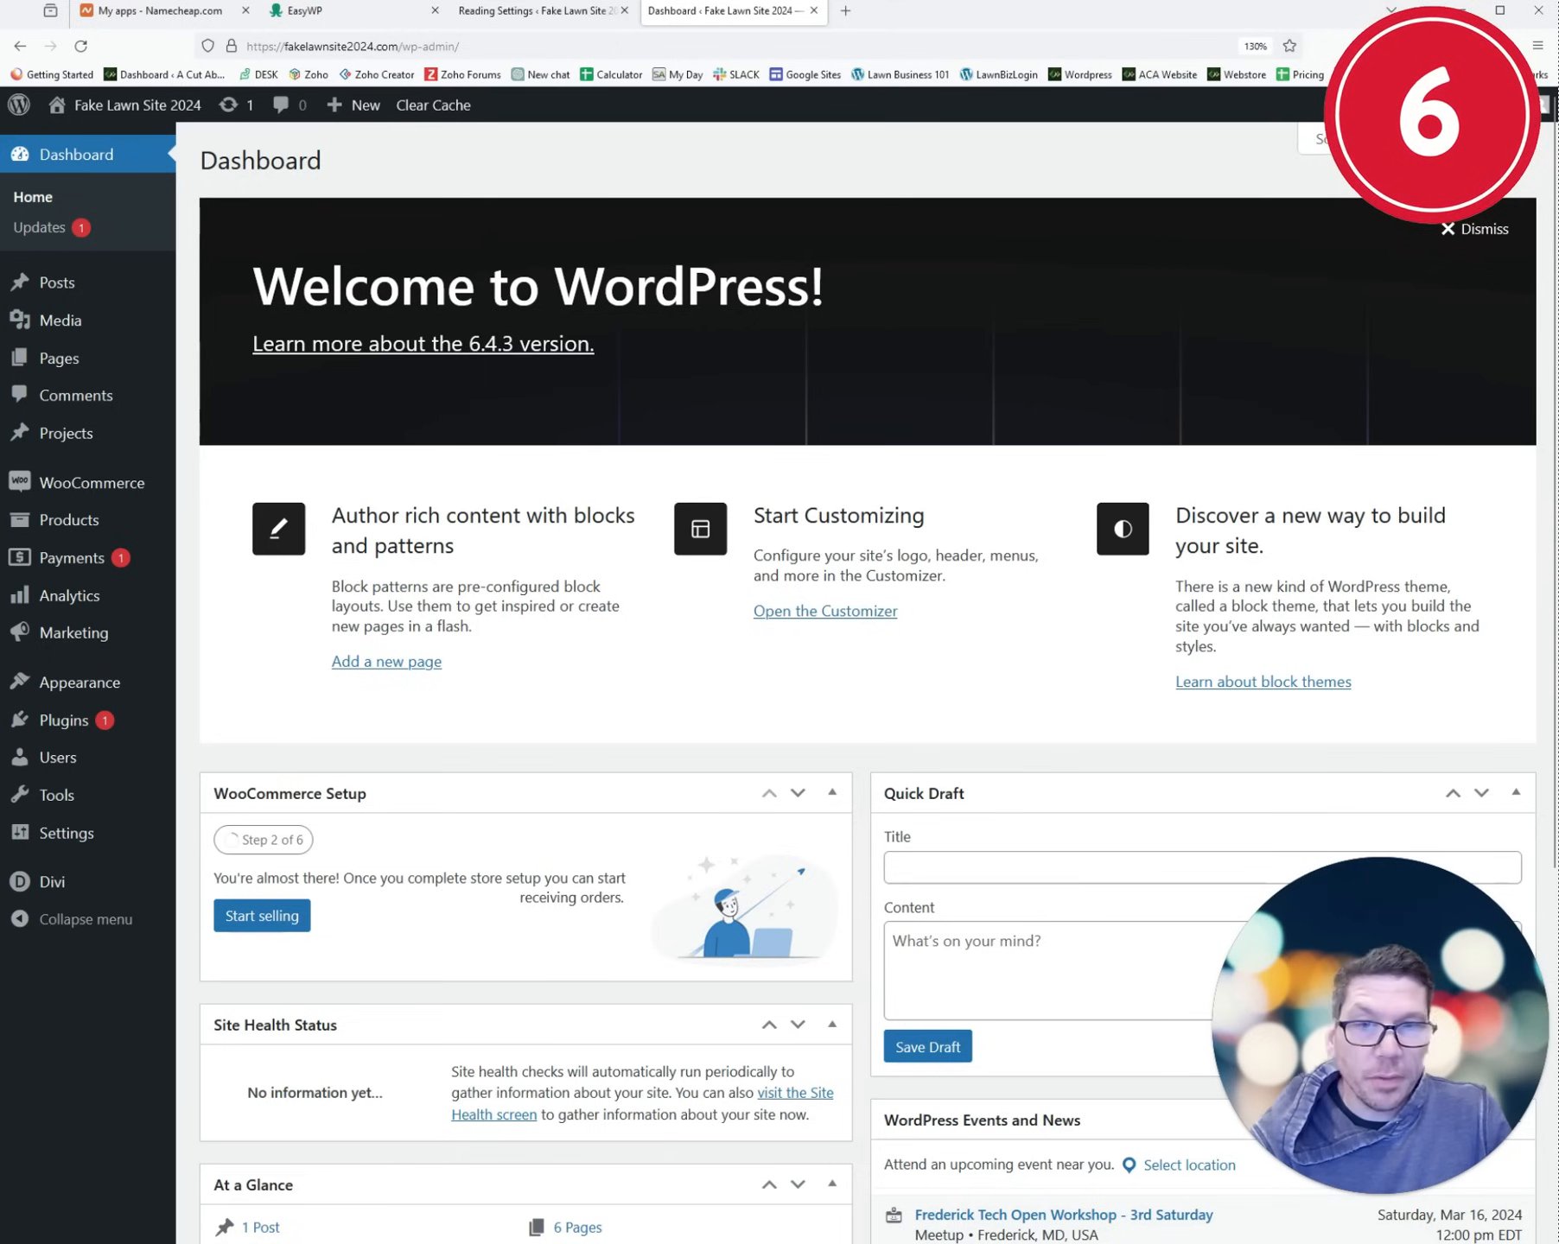
- Start a new page titled Contact Us and switch it to Divi Builder
left_click(19, 360)
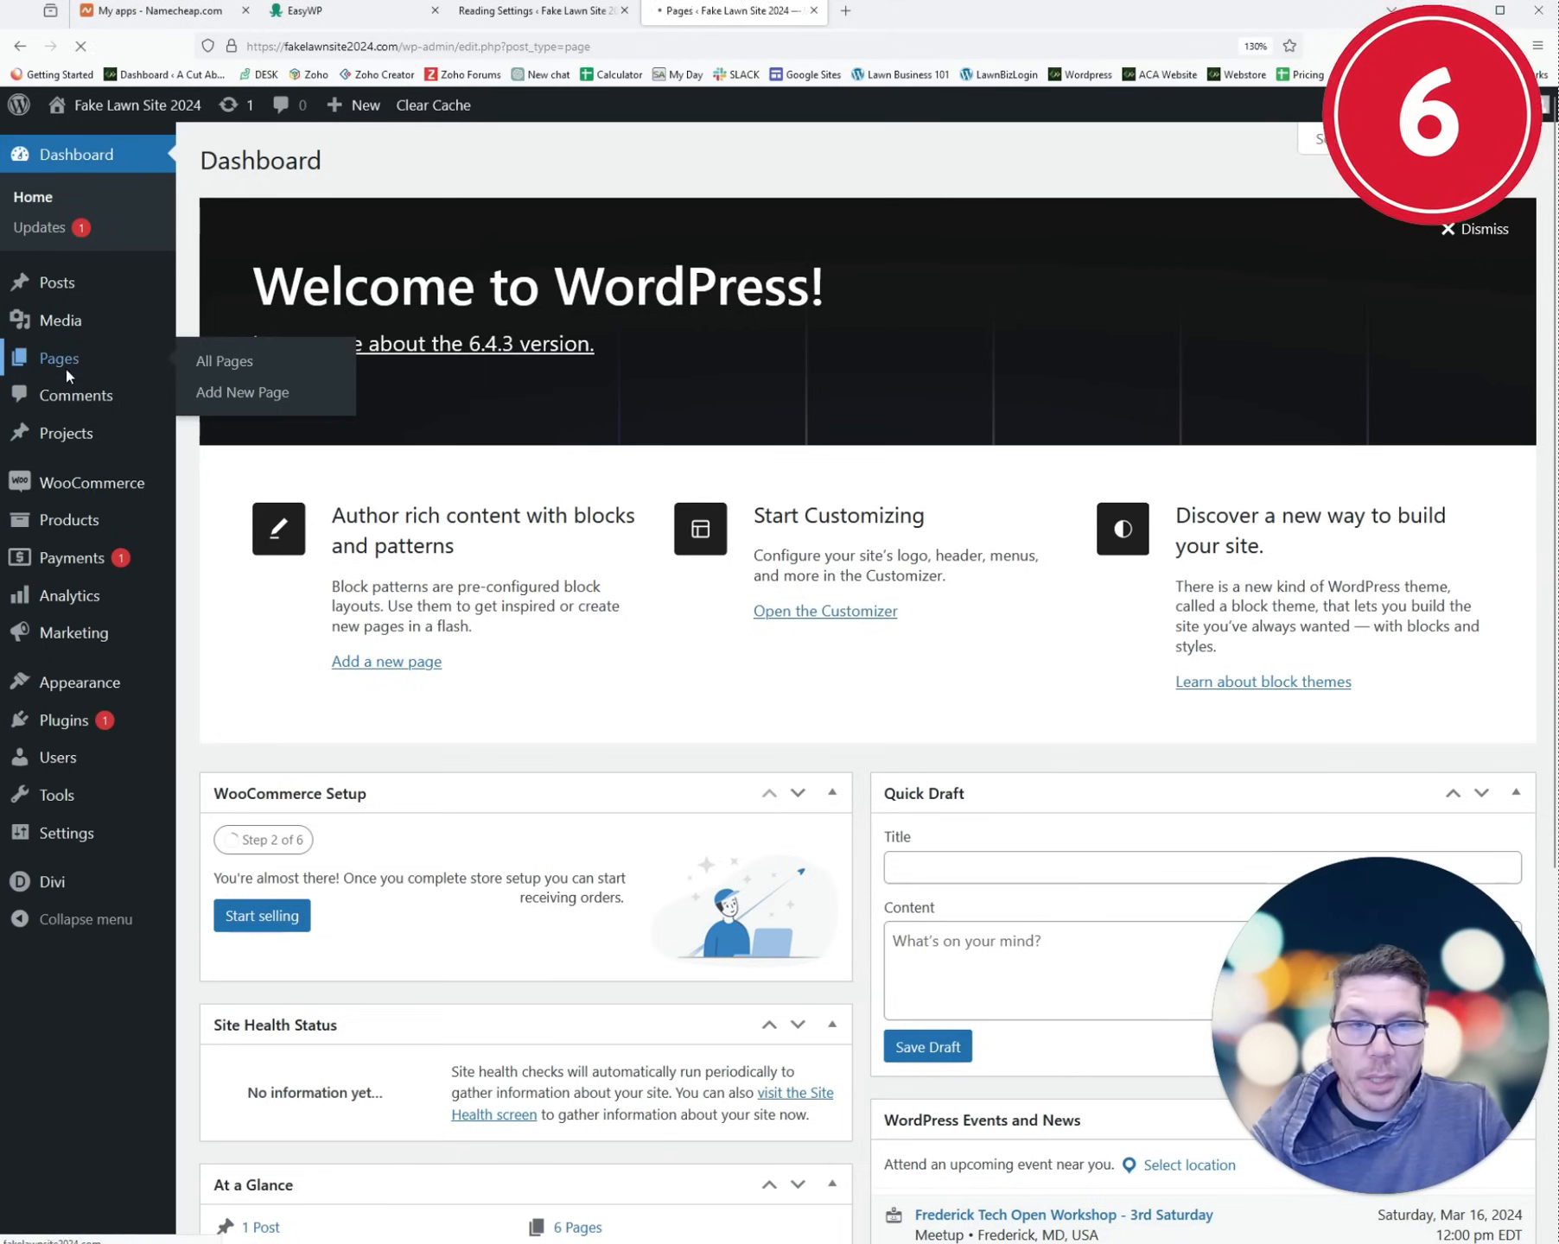
left_click(102, 353)
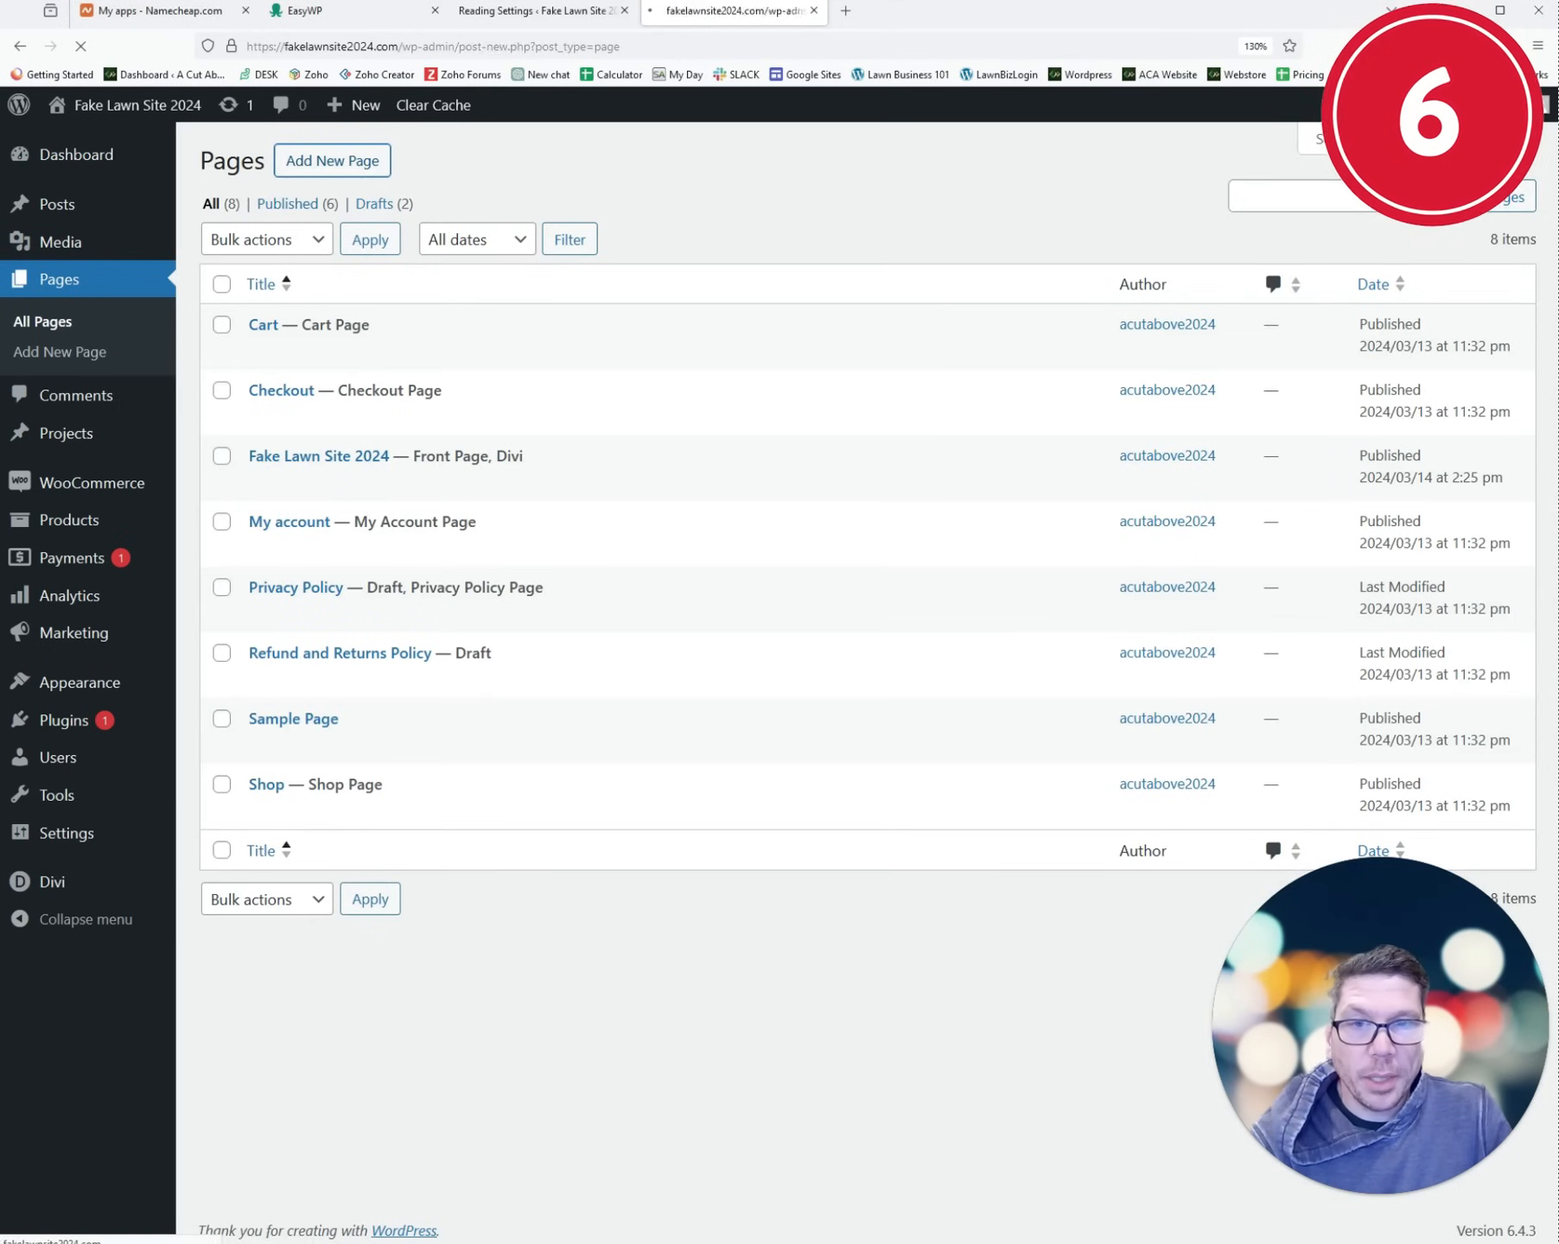
left_click(273, 237)
type("Contact Us")
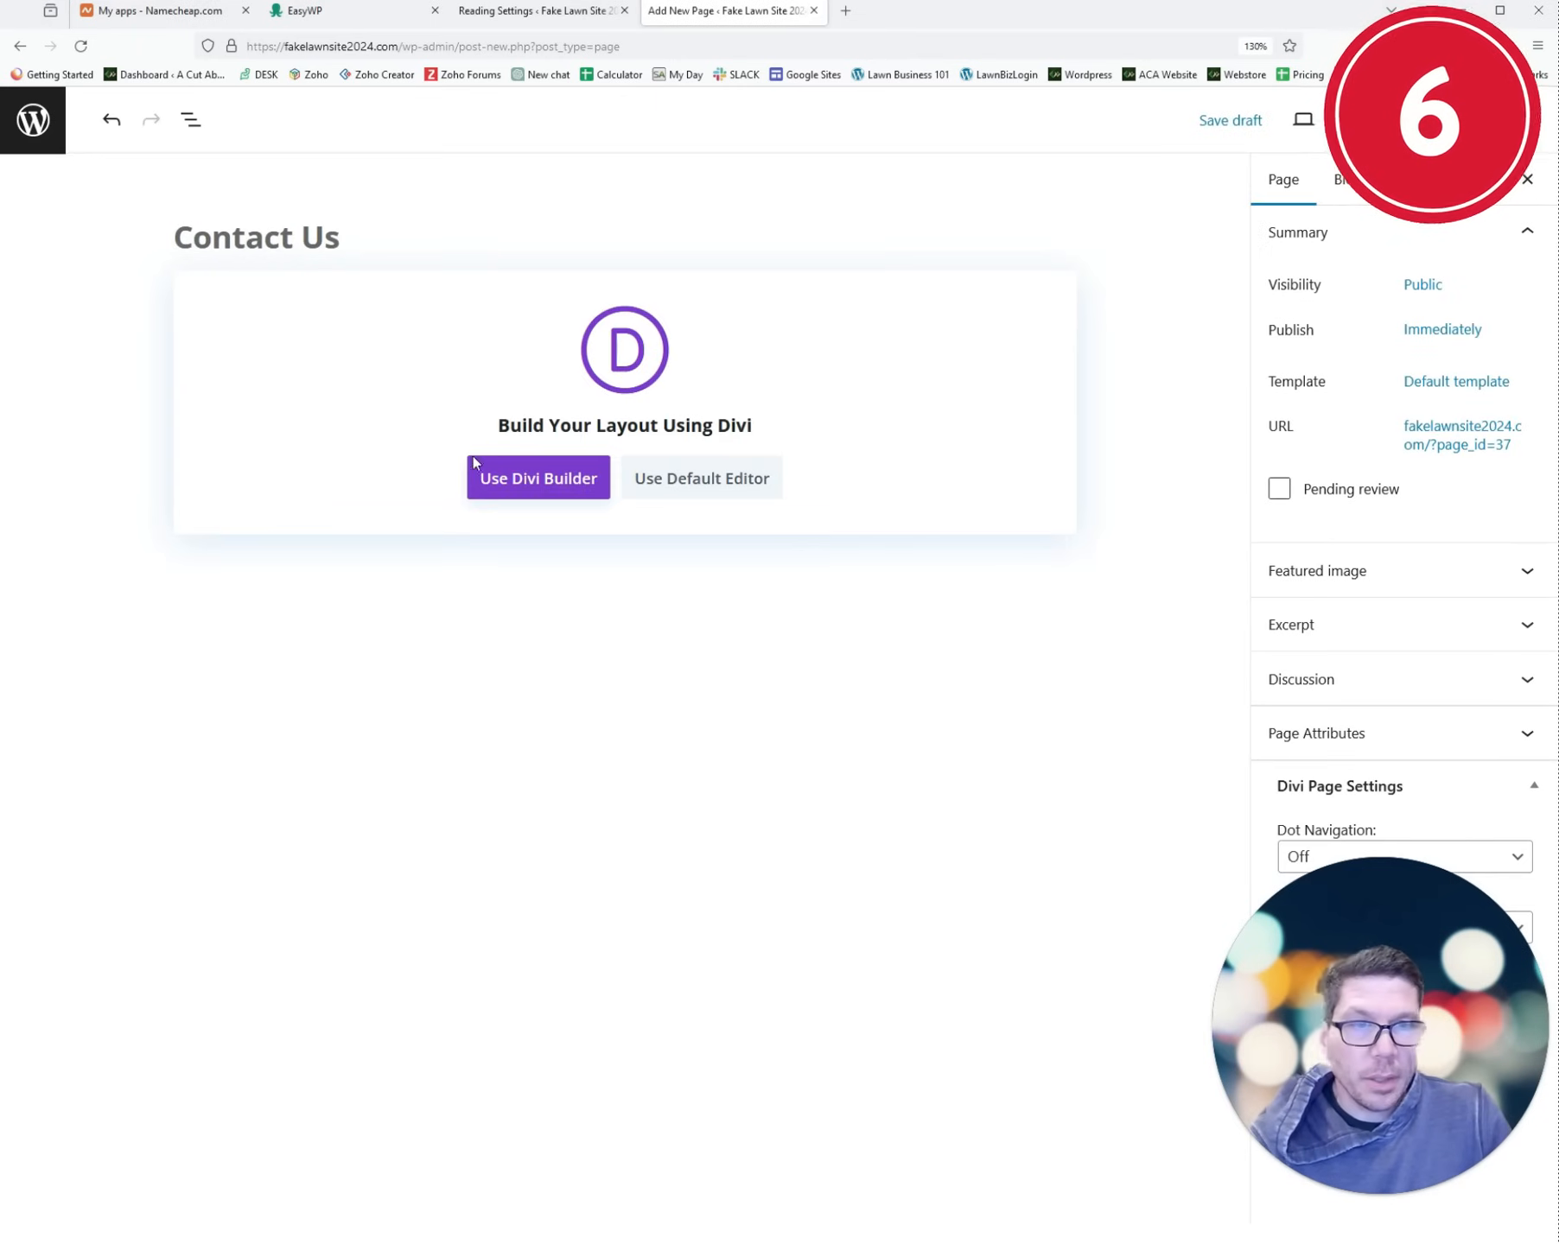
left_click(561, 485)
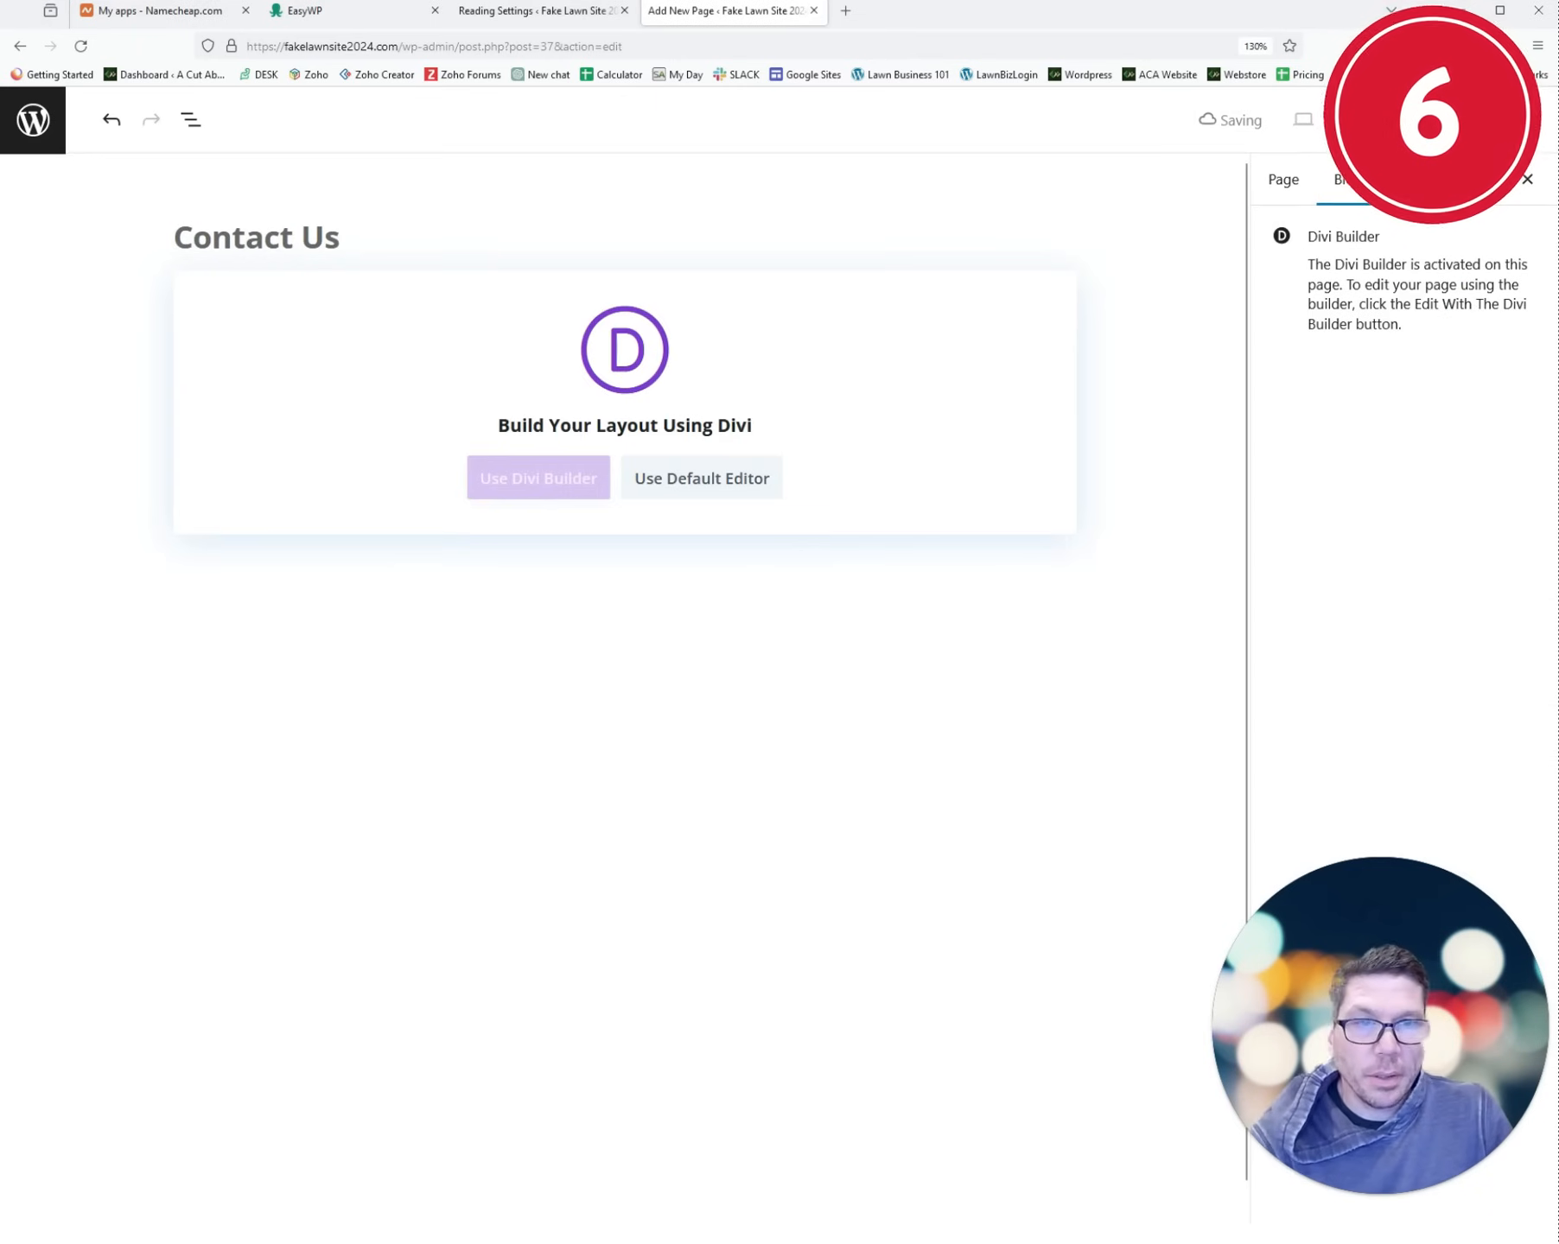
- Apply the Landscape Maintenance pack's Contact layout to the page and publish it
left_click(757, 979)
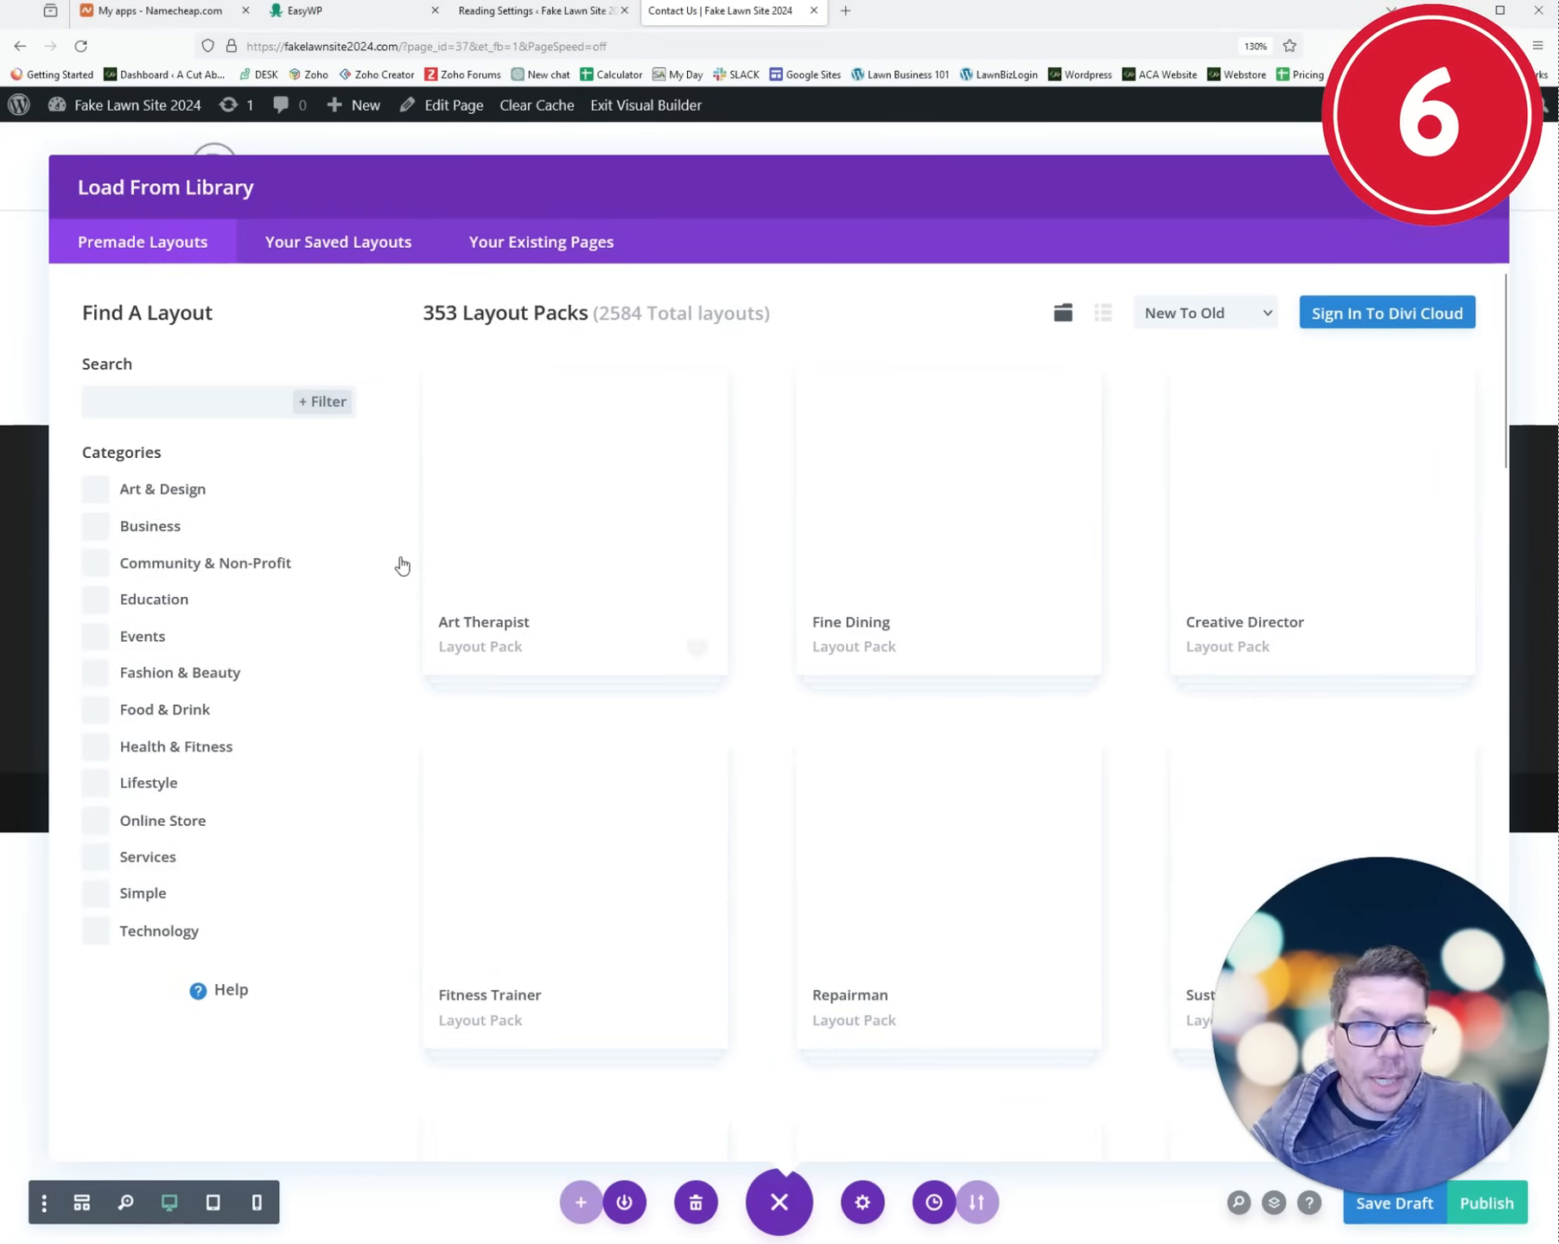
left_click(164, 410)
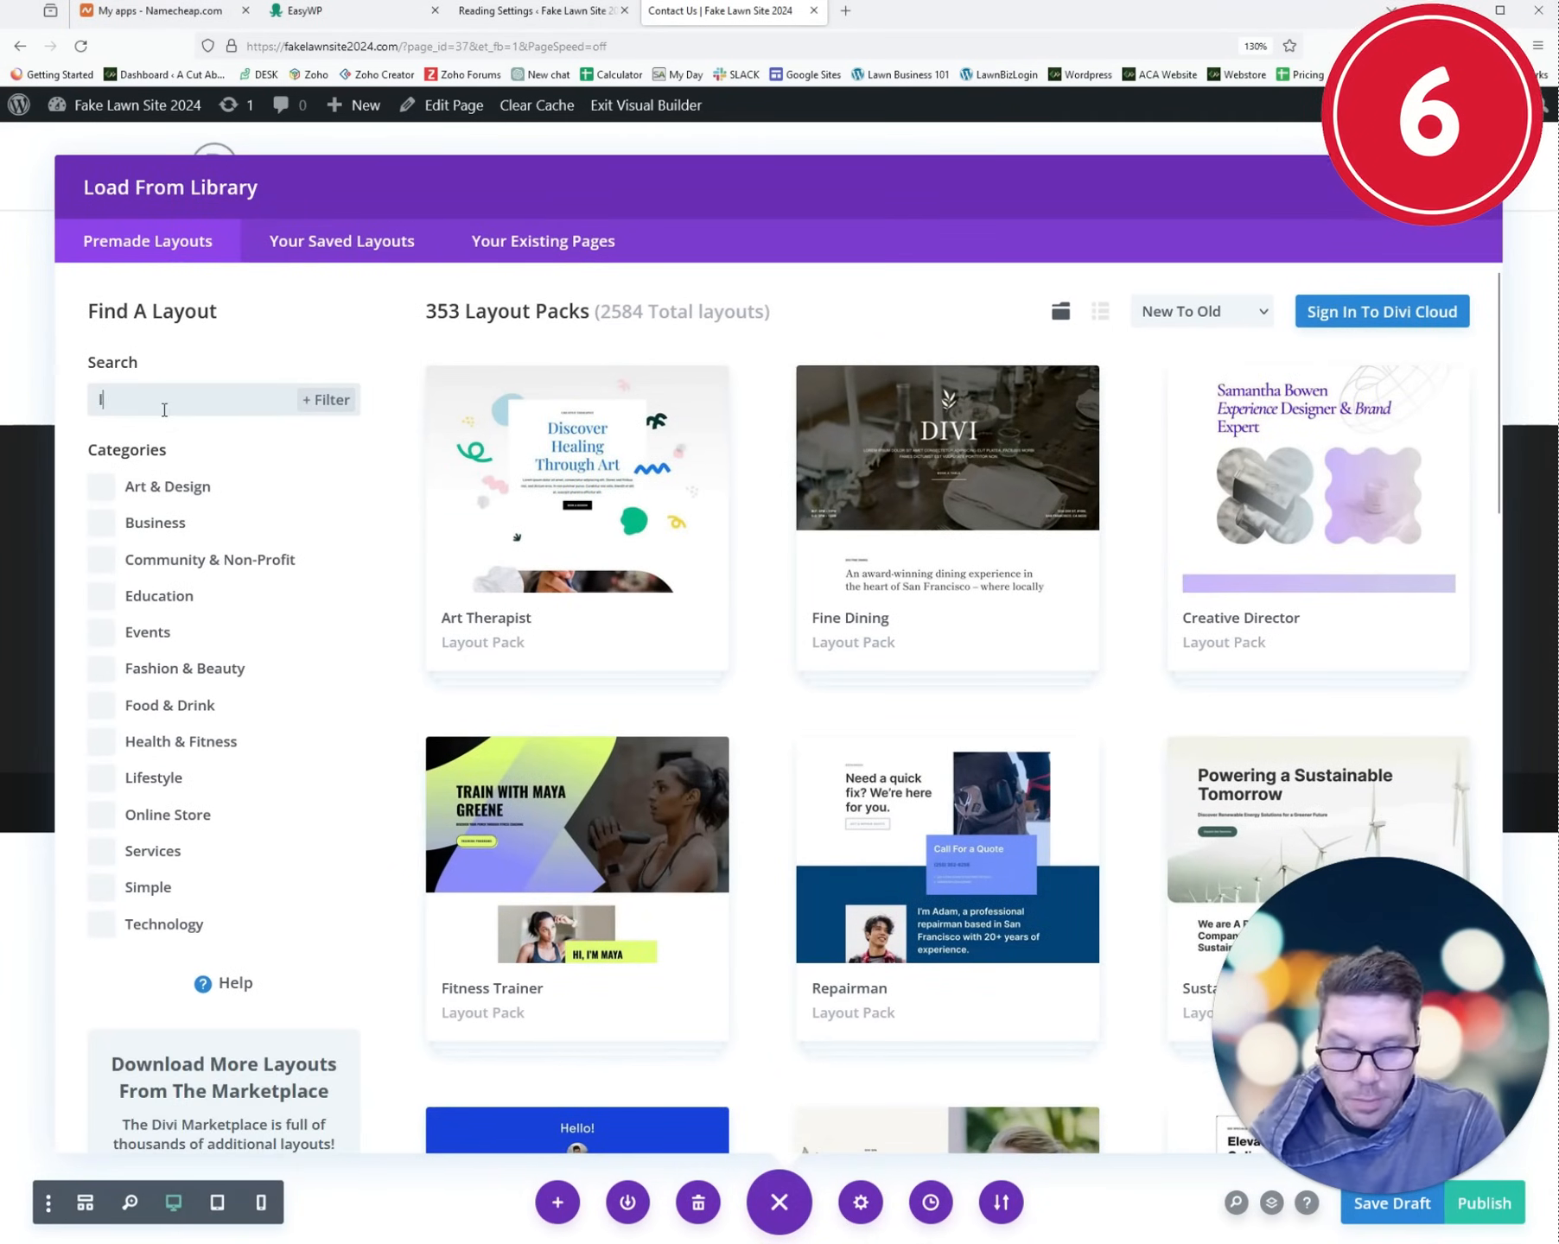
type("land")
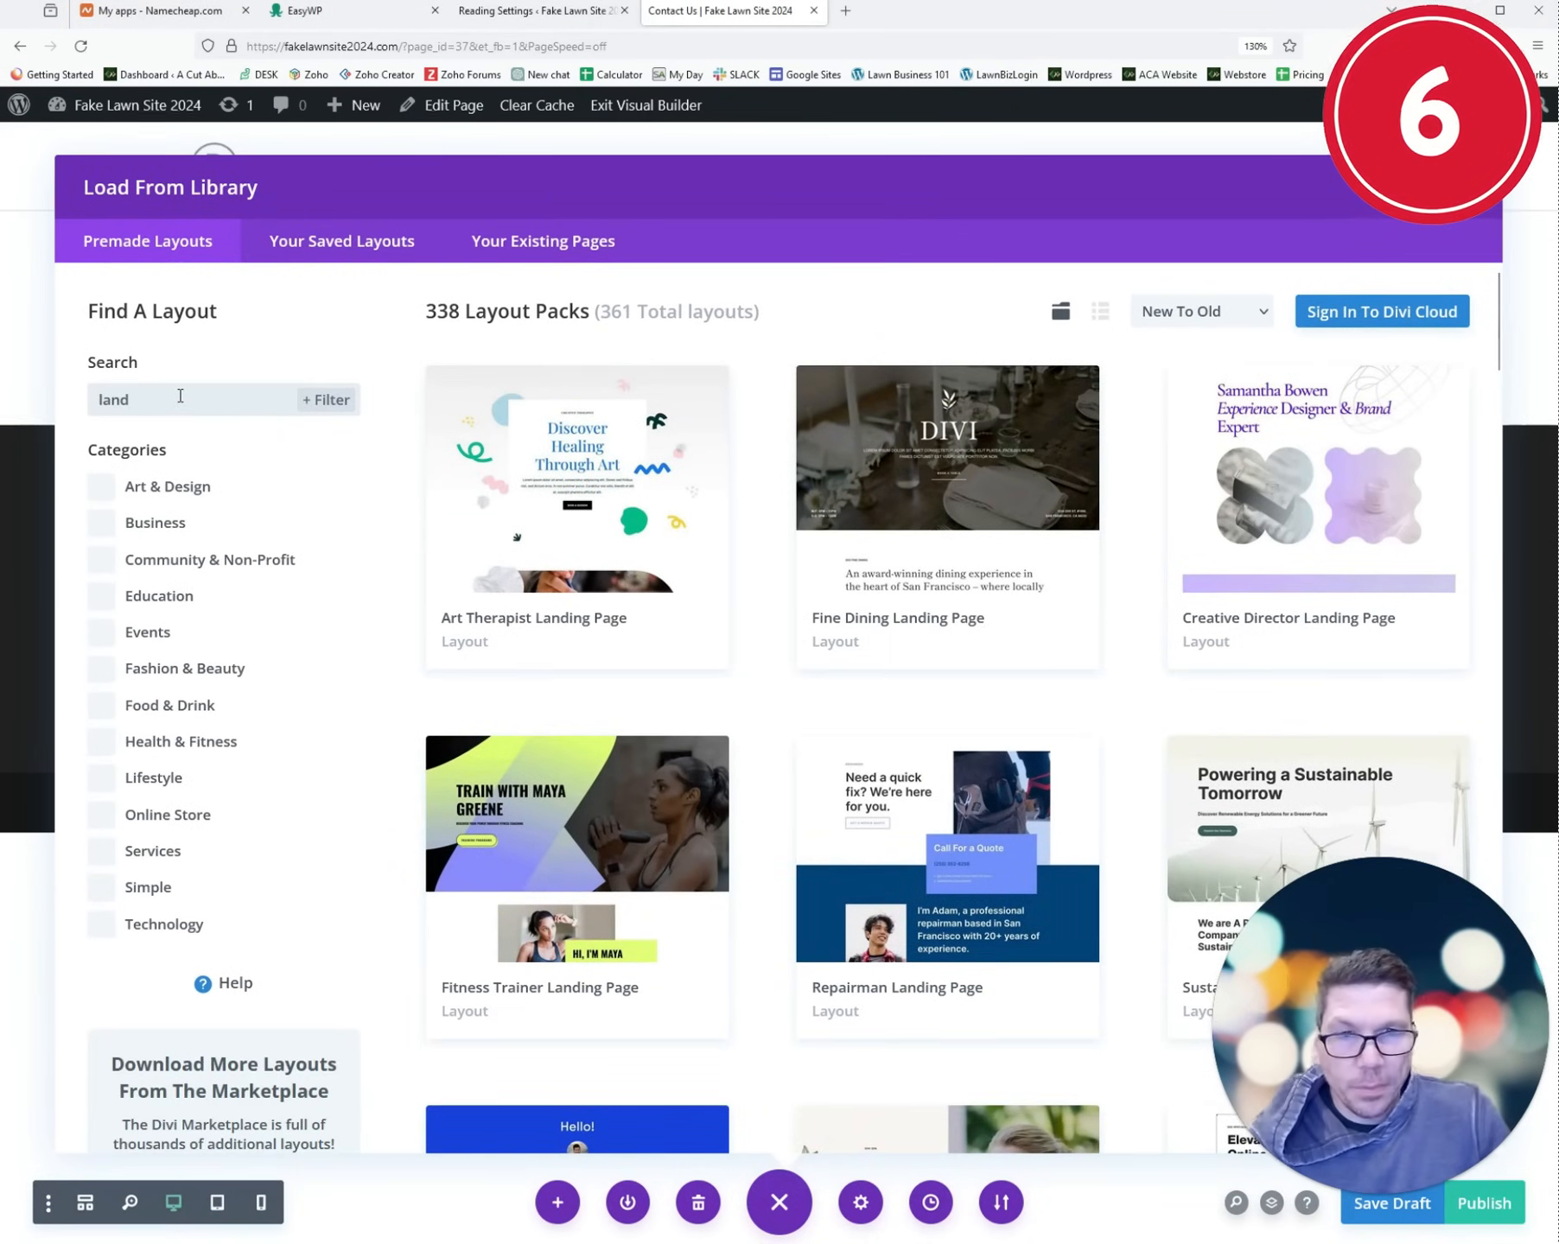
type("scapin")
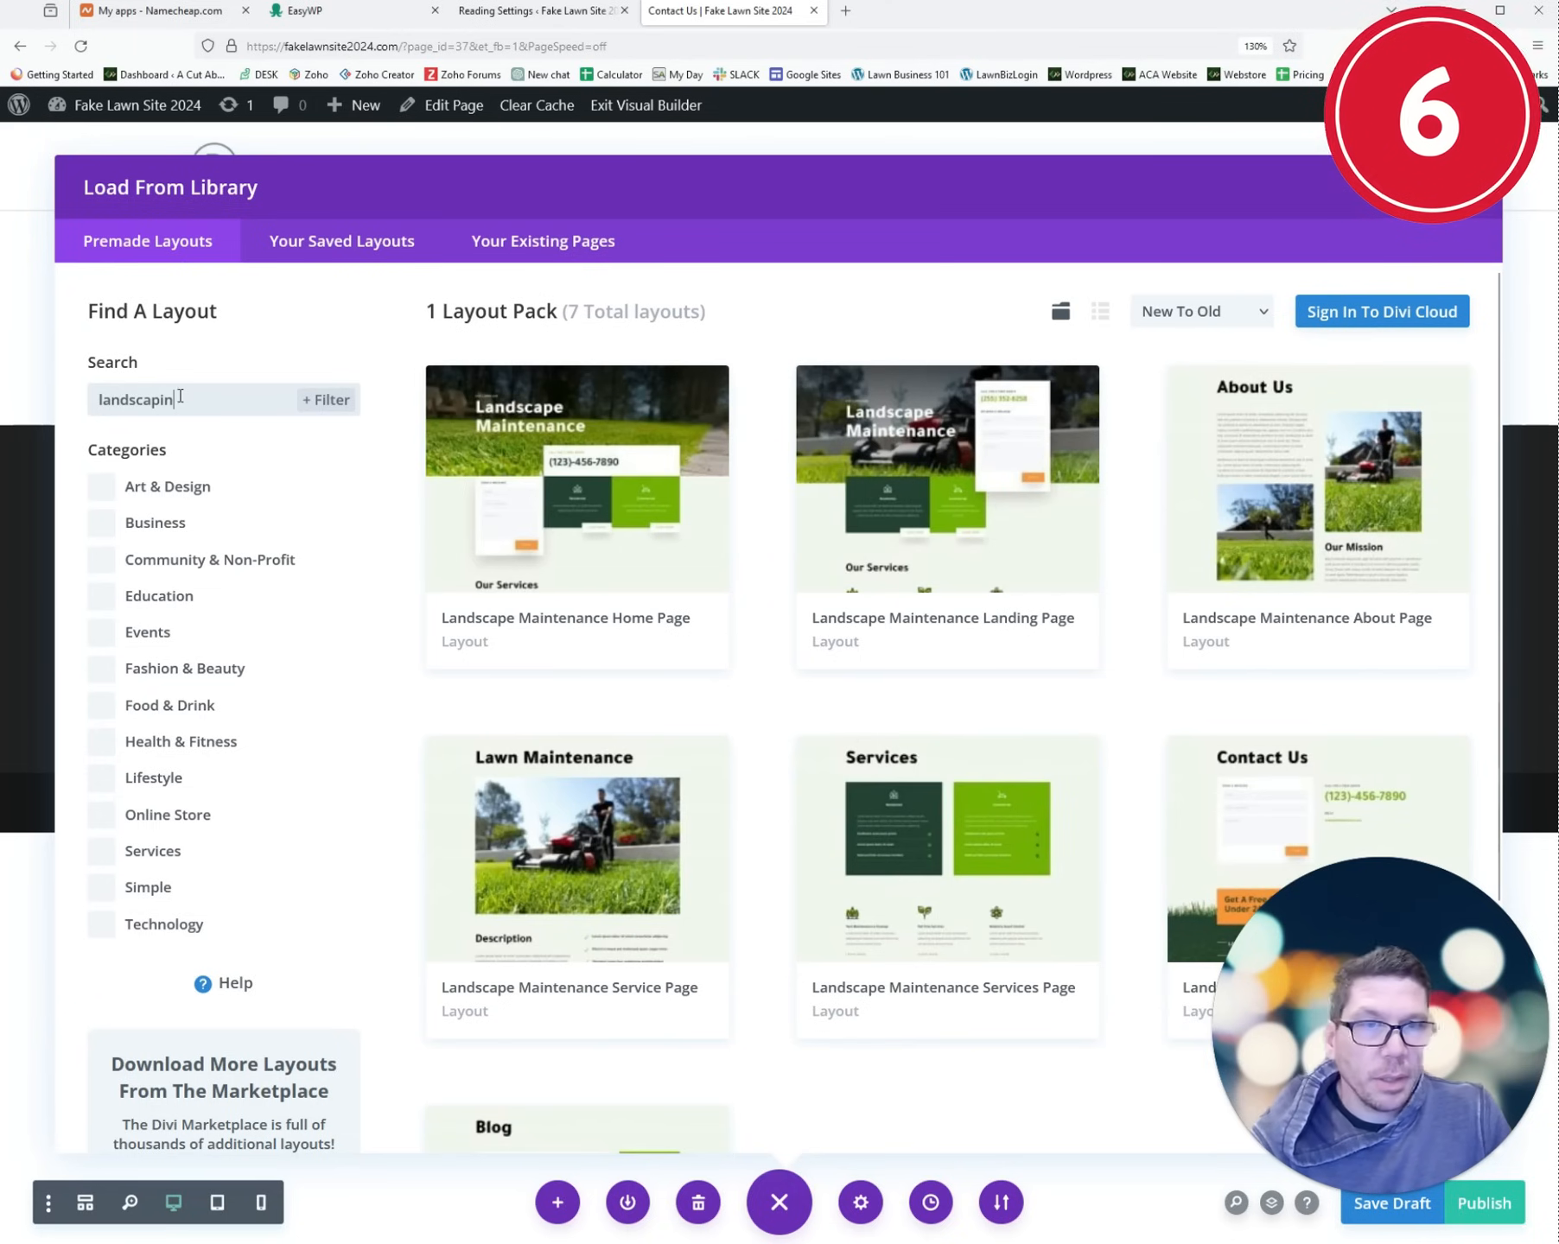
type("e")
left_click(584, 432)
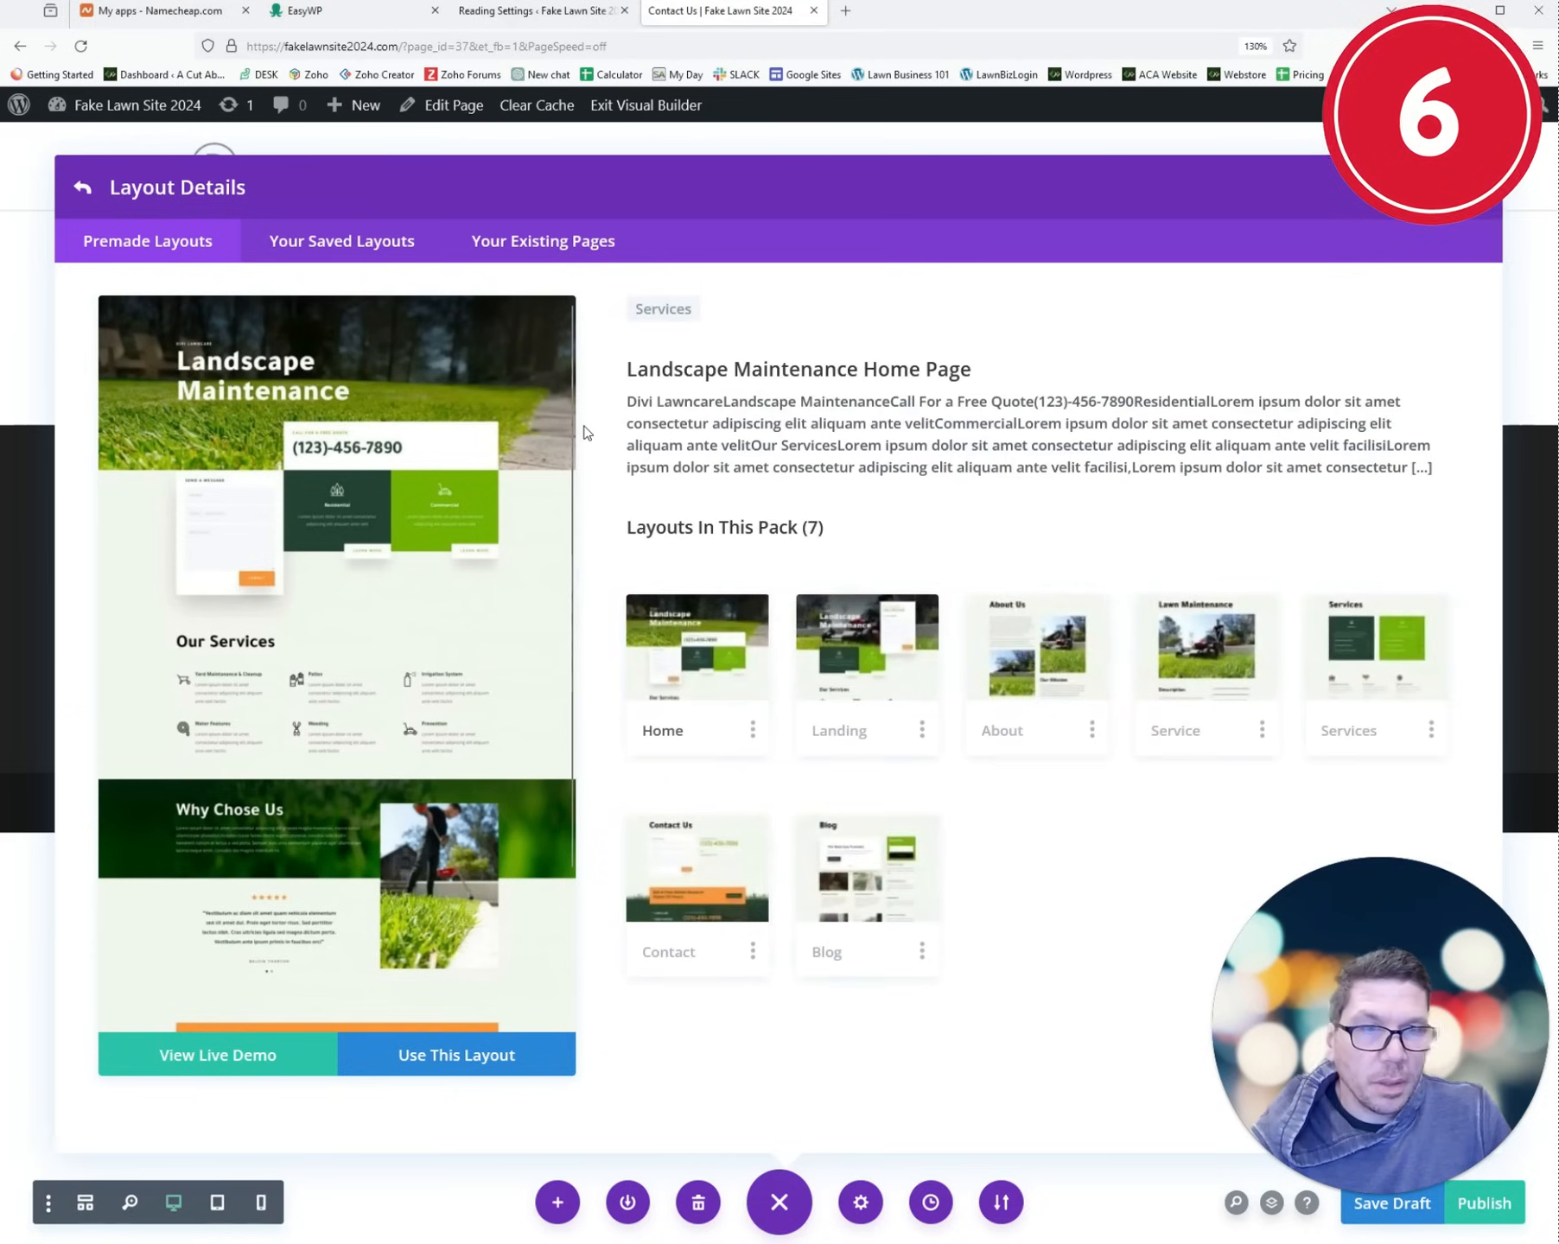
left_click(702, 952)
left_click(465, 1051)
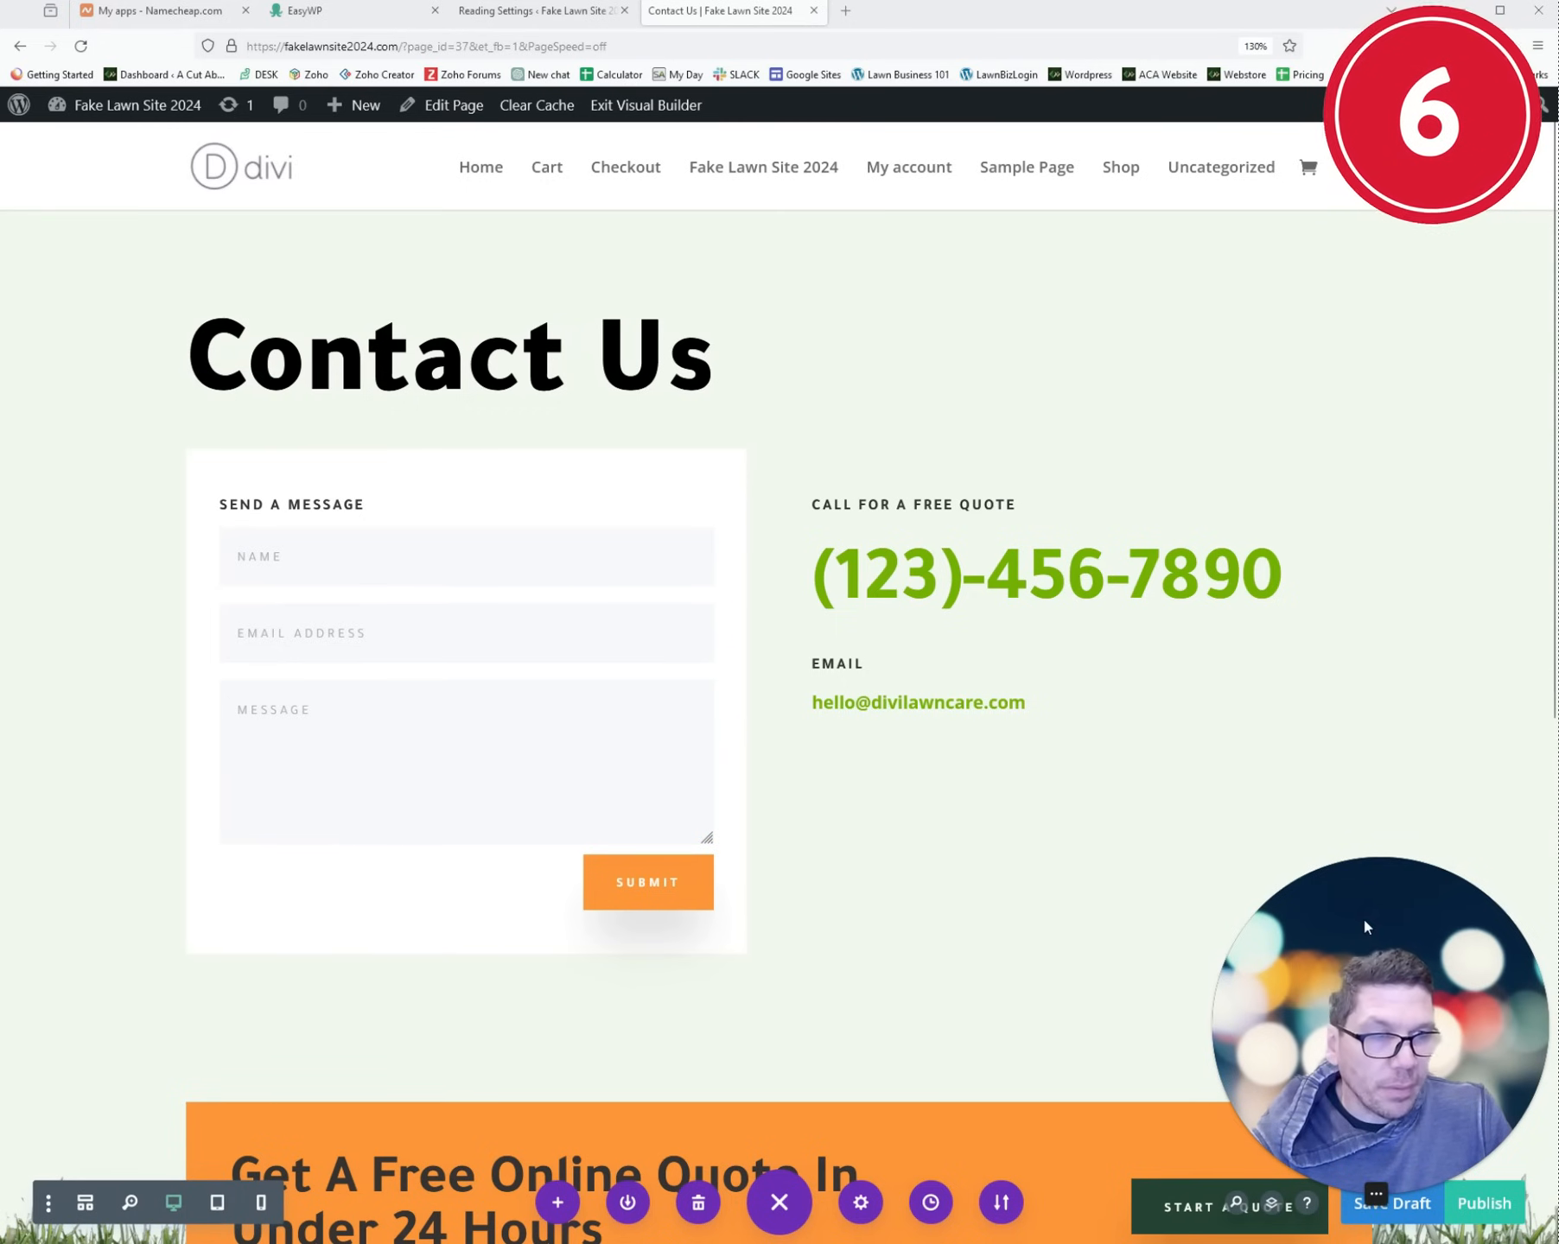
left_click_drag(1364, 893, 231, 818)
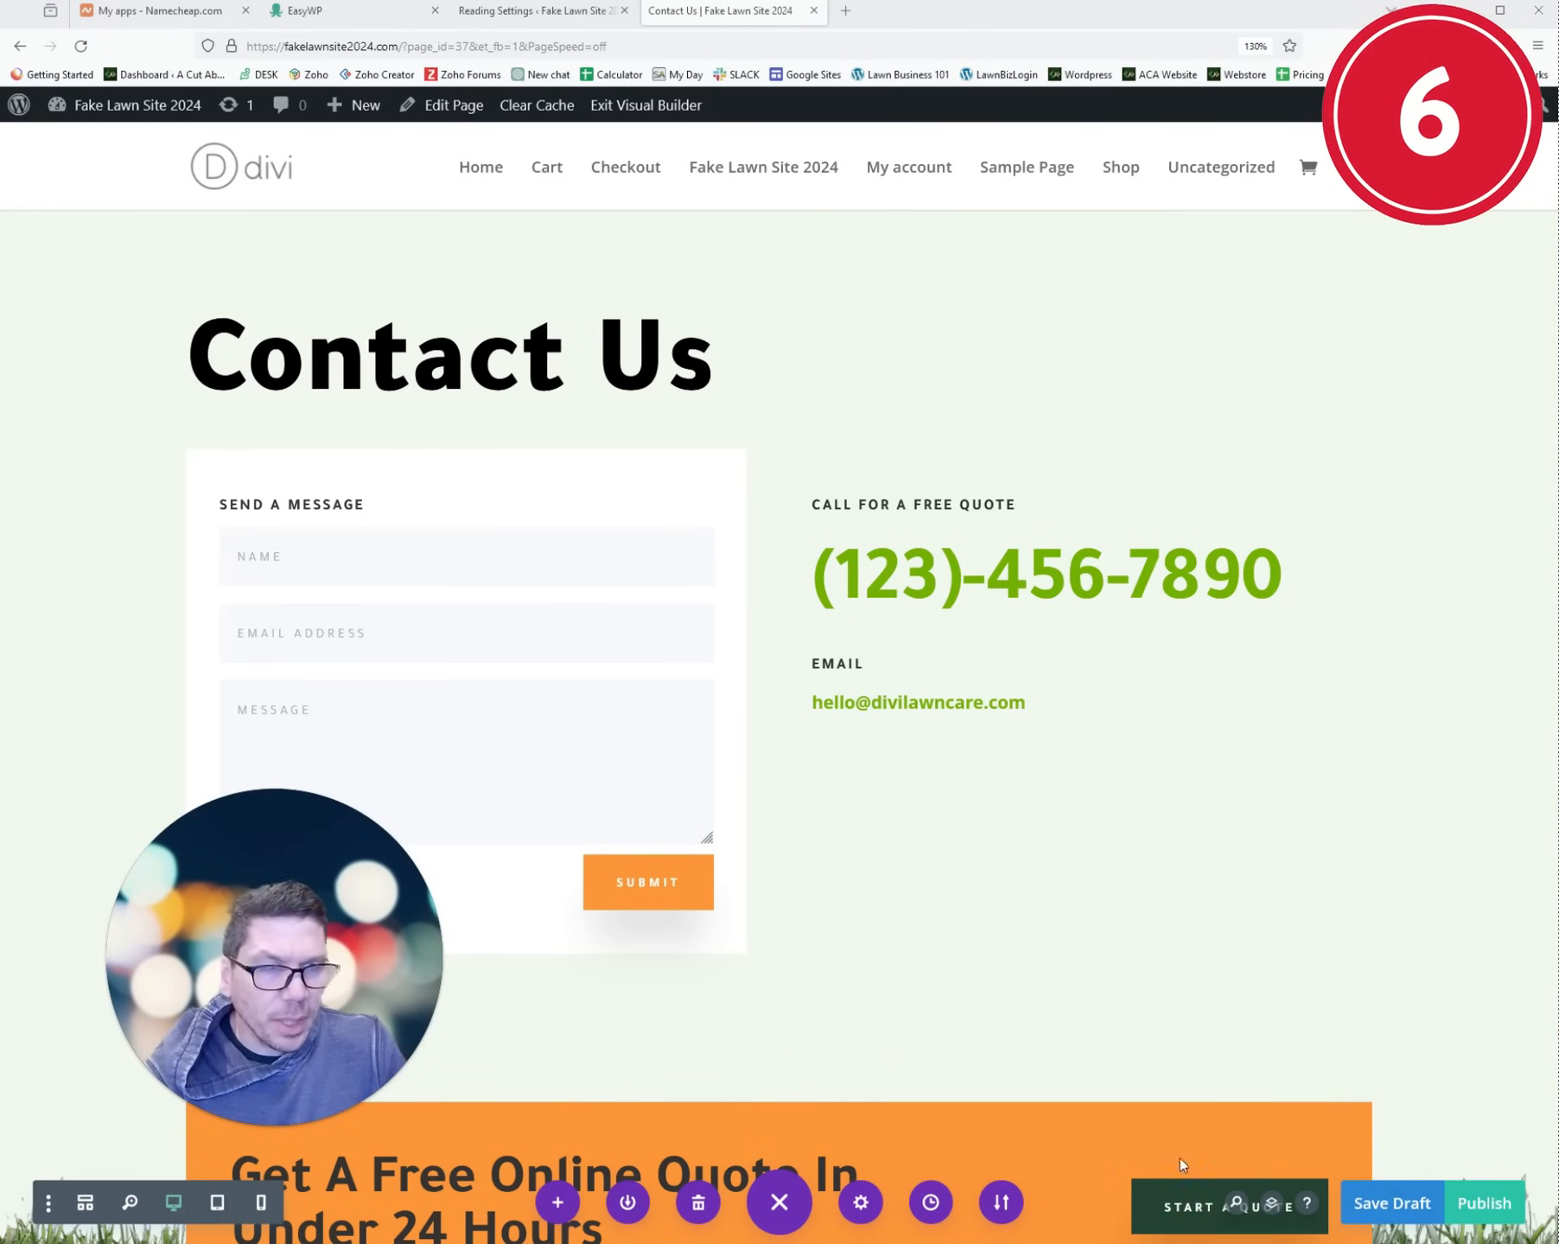
left_click(1483, 1203)
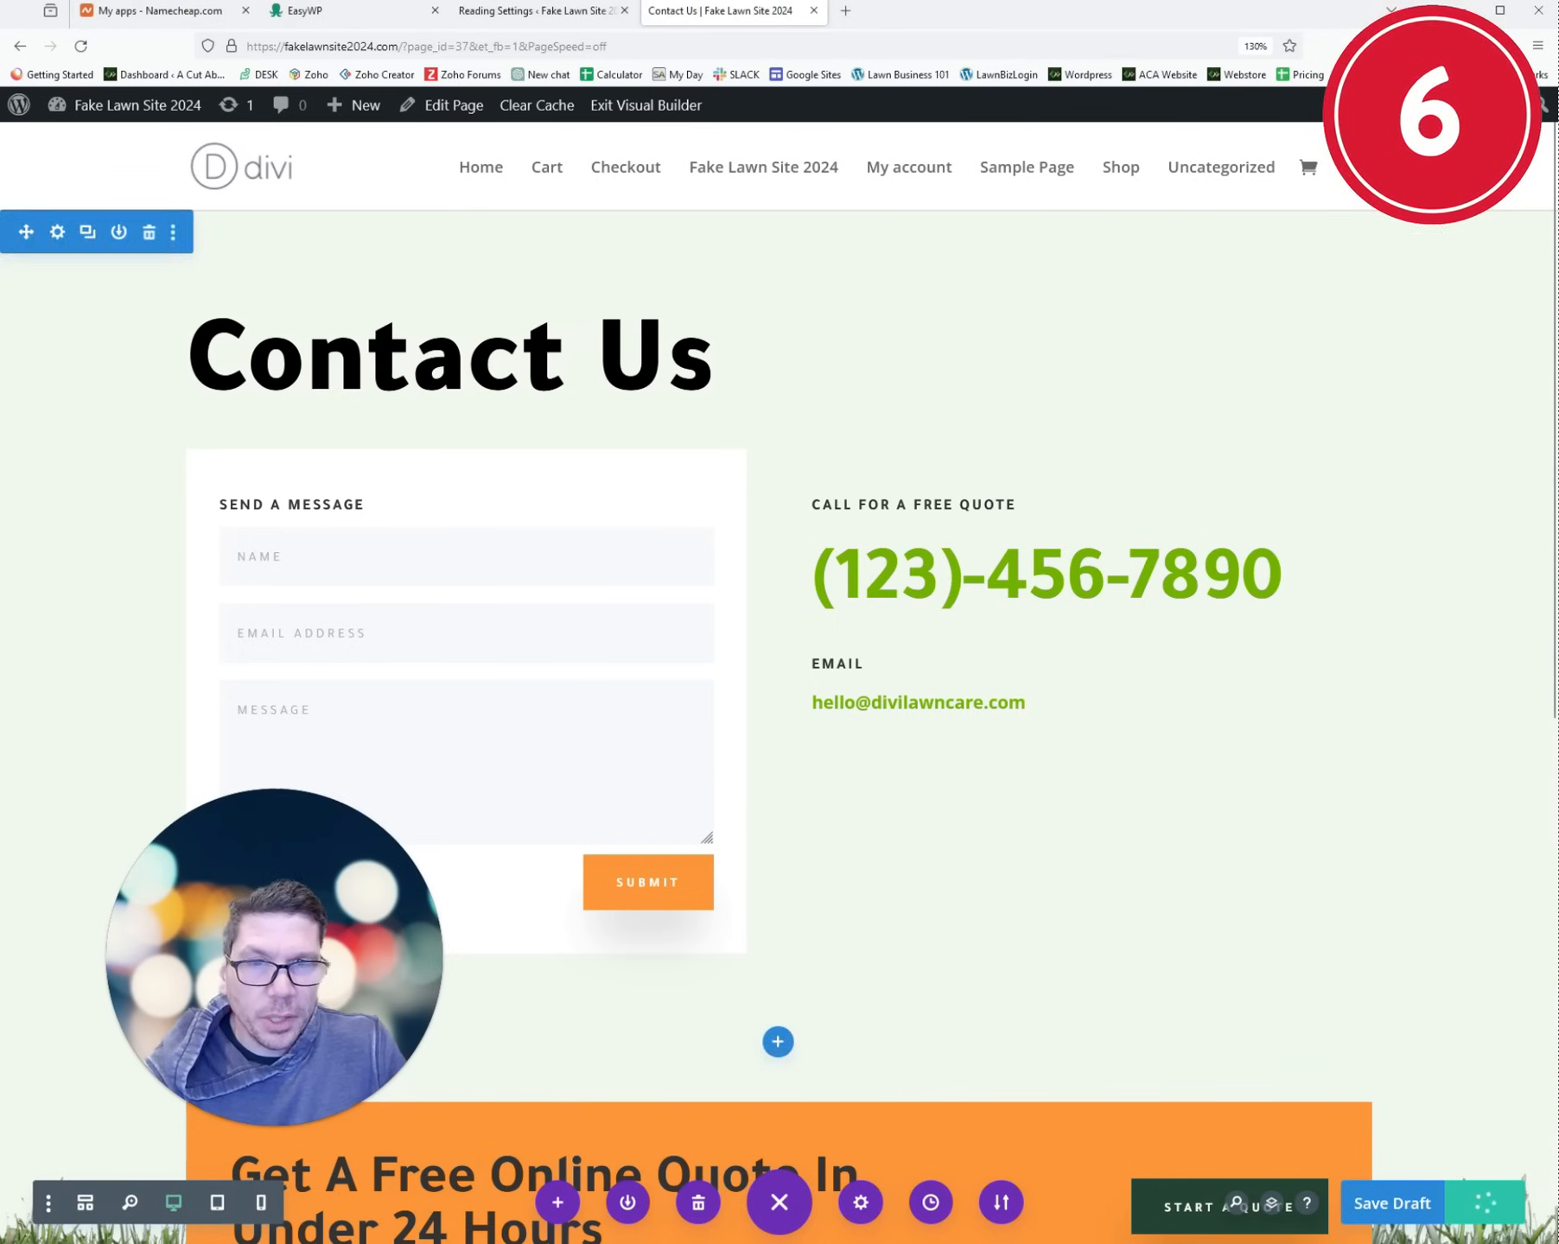
left_click(125, 111)
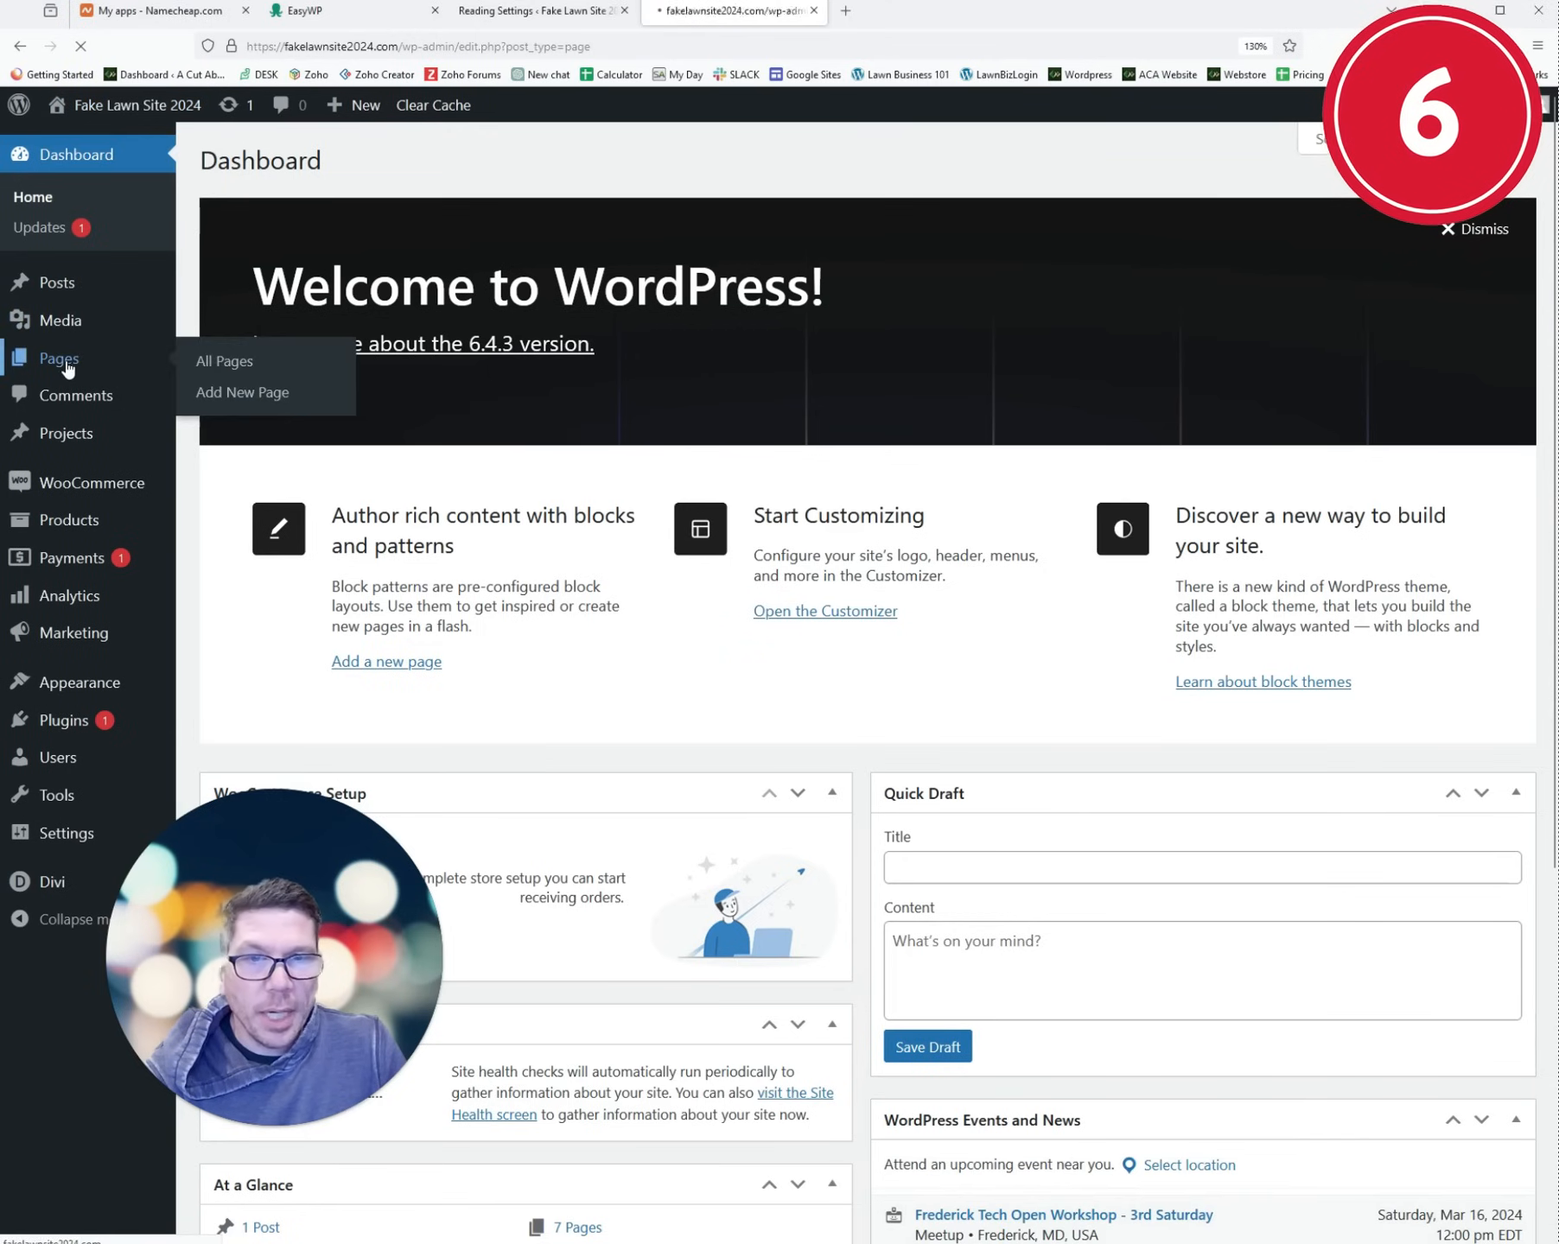
- Open the home, Contact Us, Up to 1/8th Acre and 1/4 Acre pages live in new tabs
left_click(61, 358)
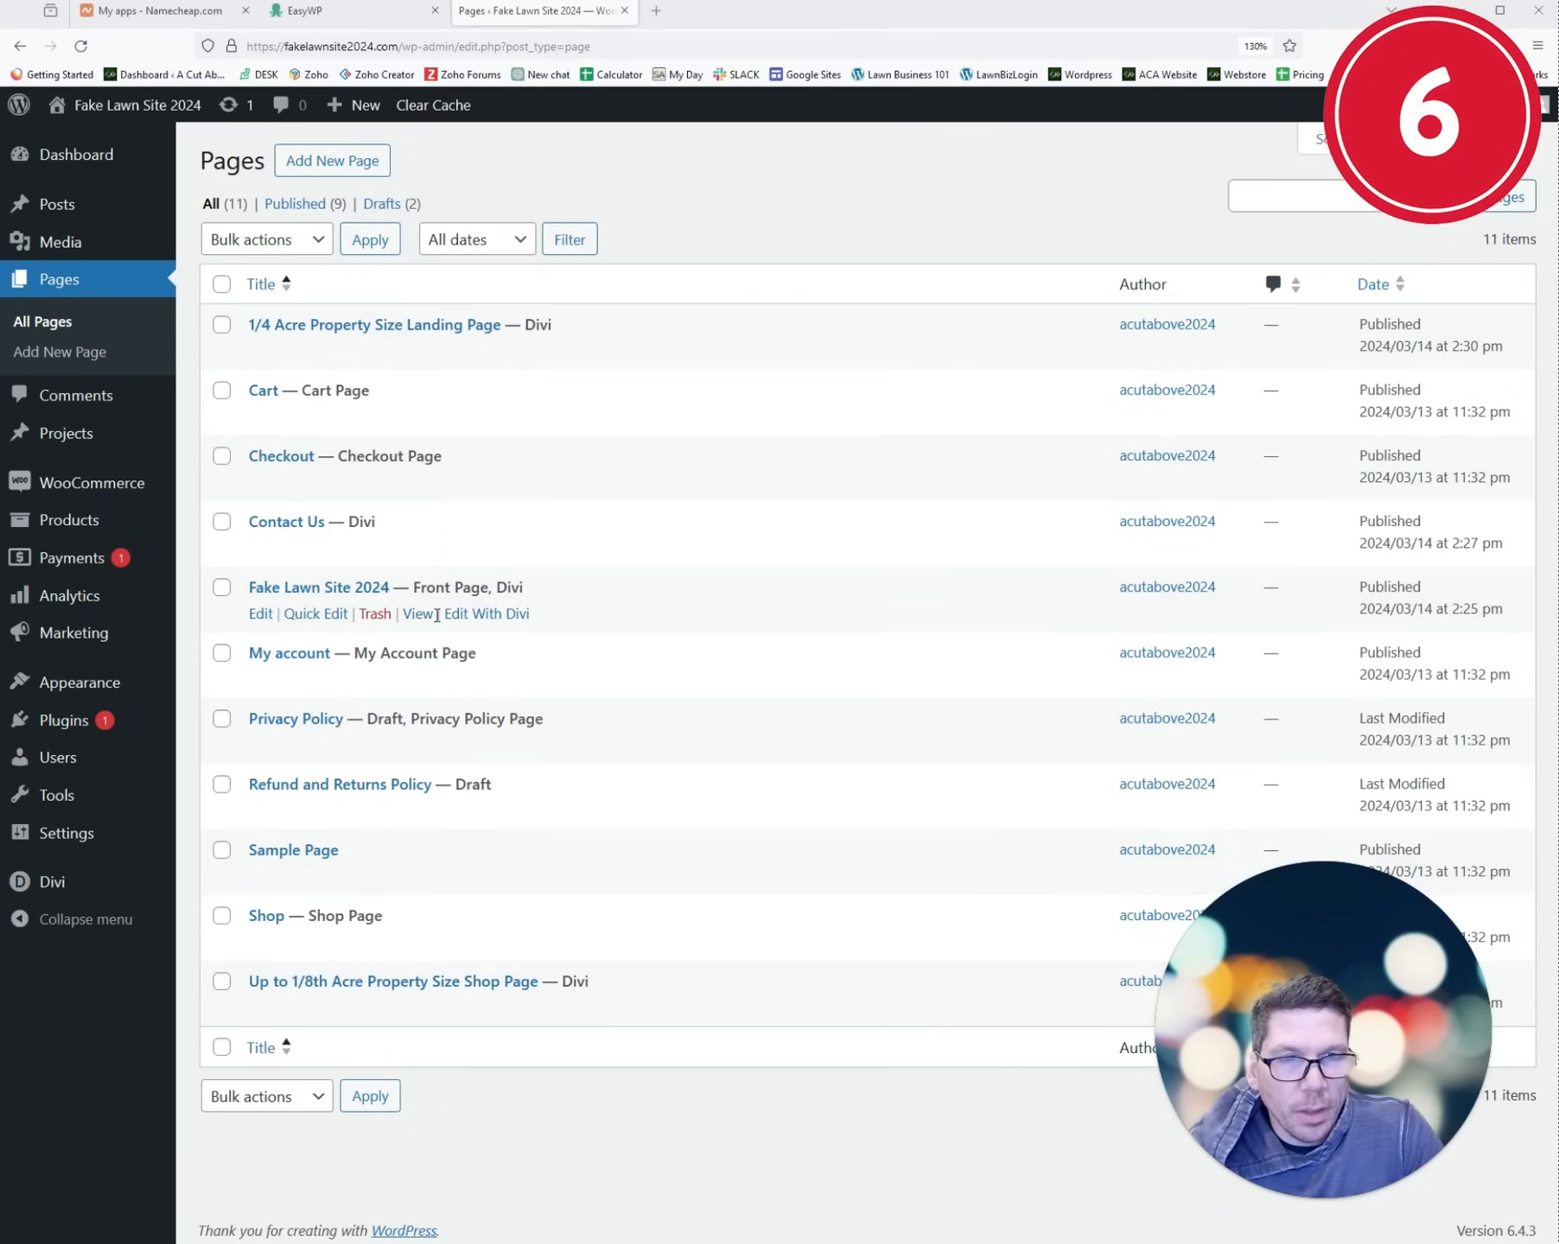
middle_click(421, 615)
middle_click(418, 548)
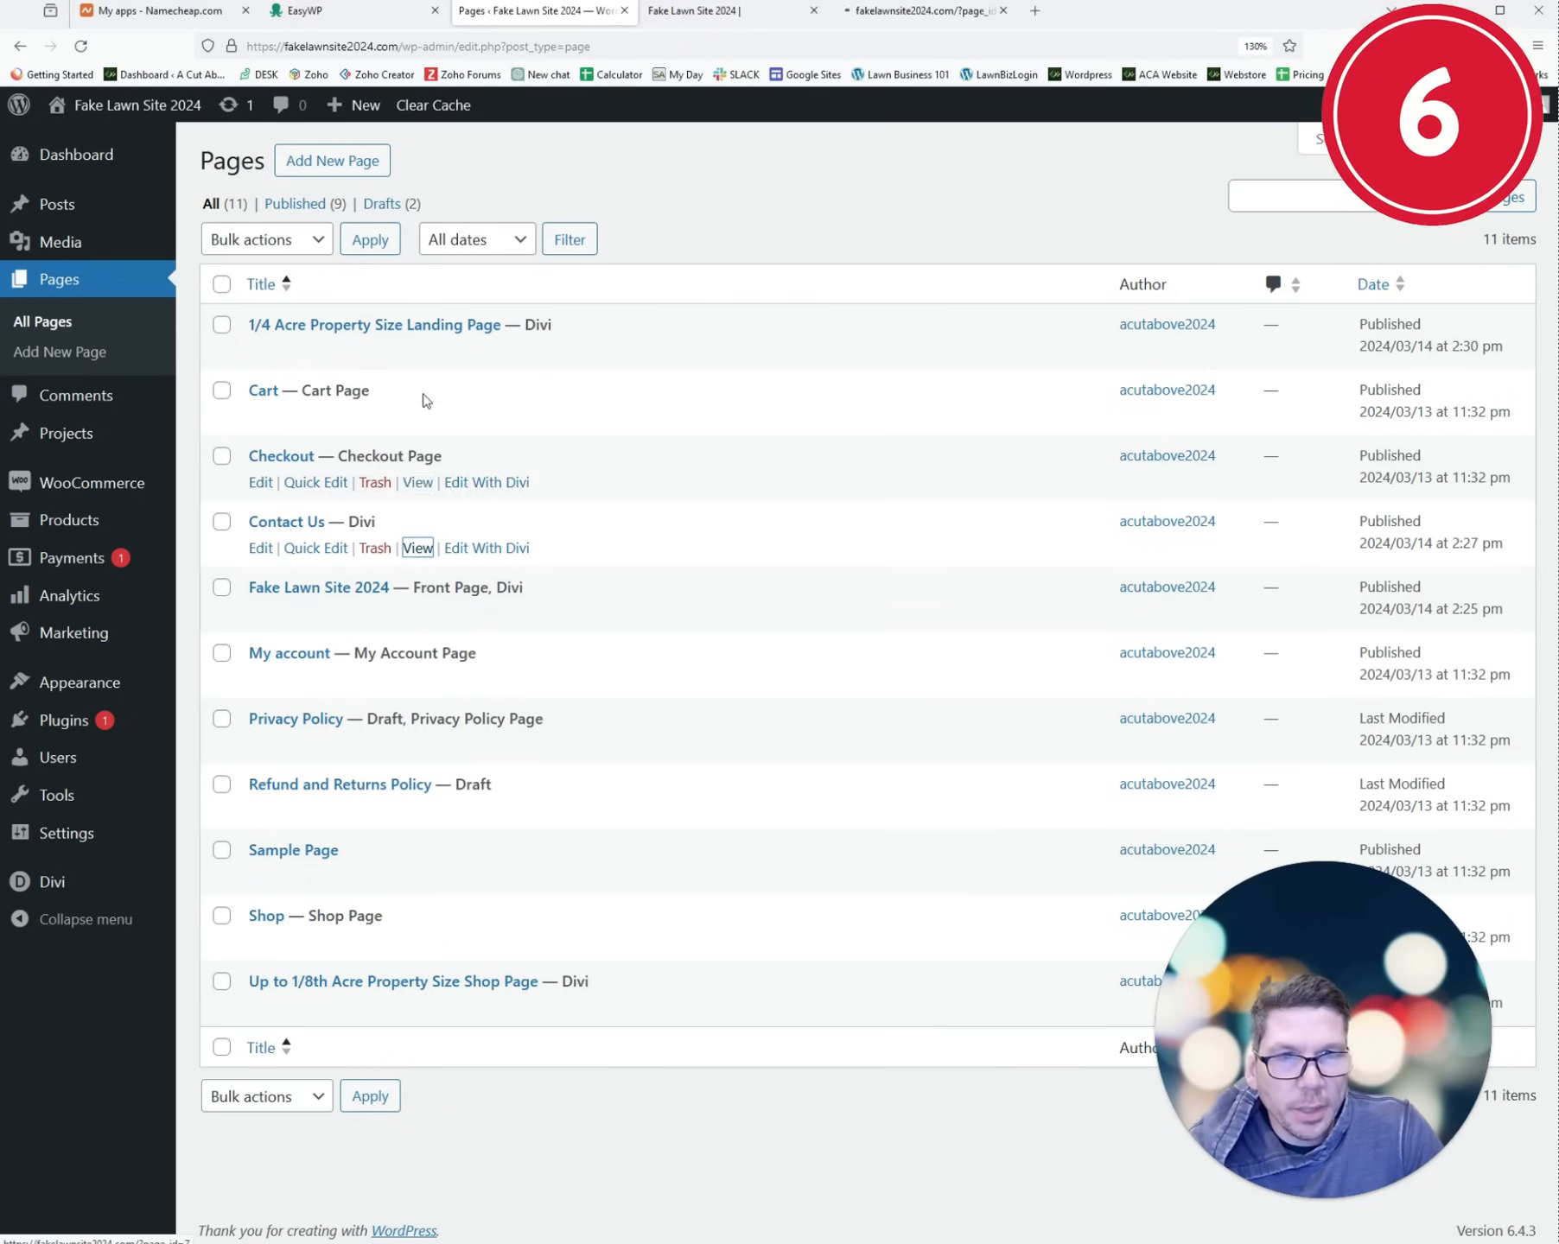
middle_click(426, 1011)
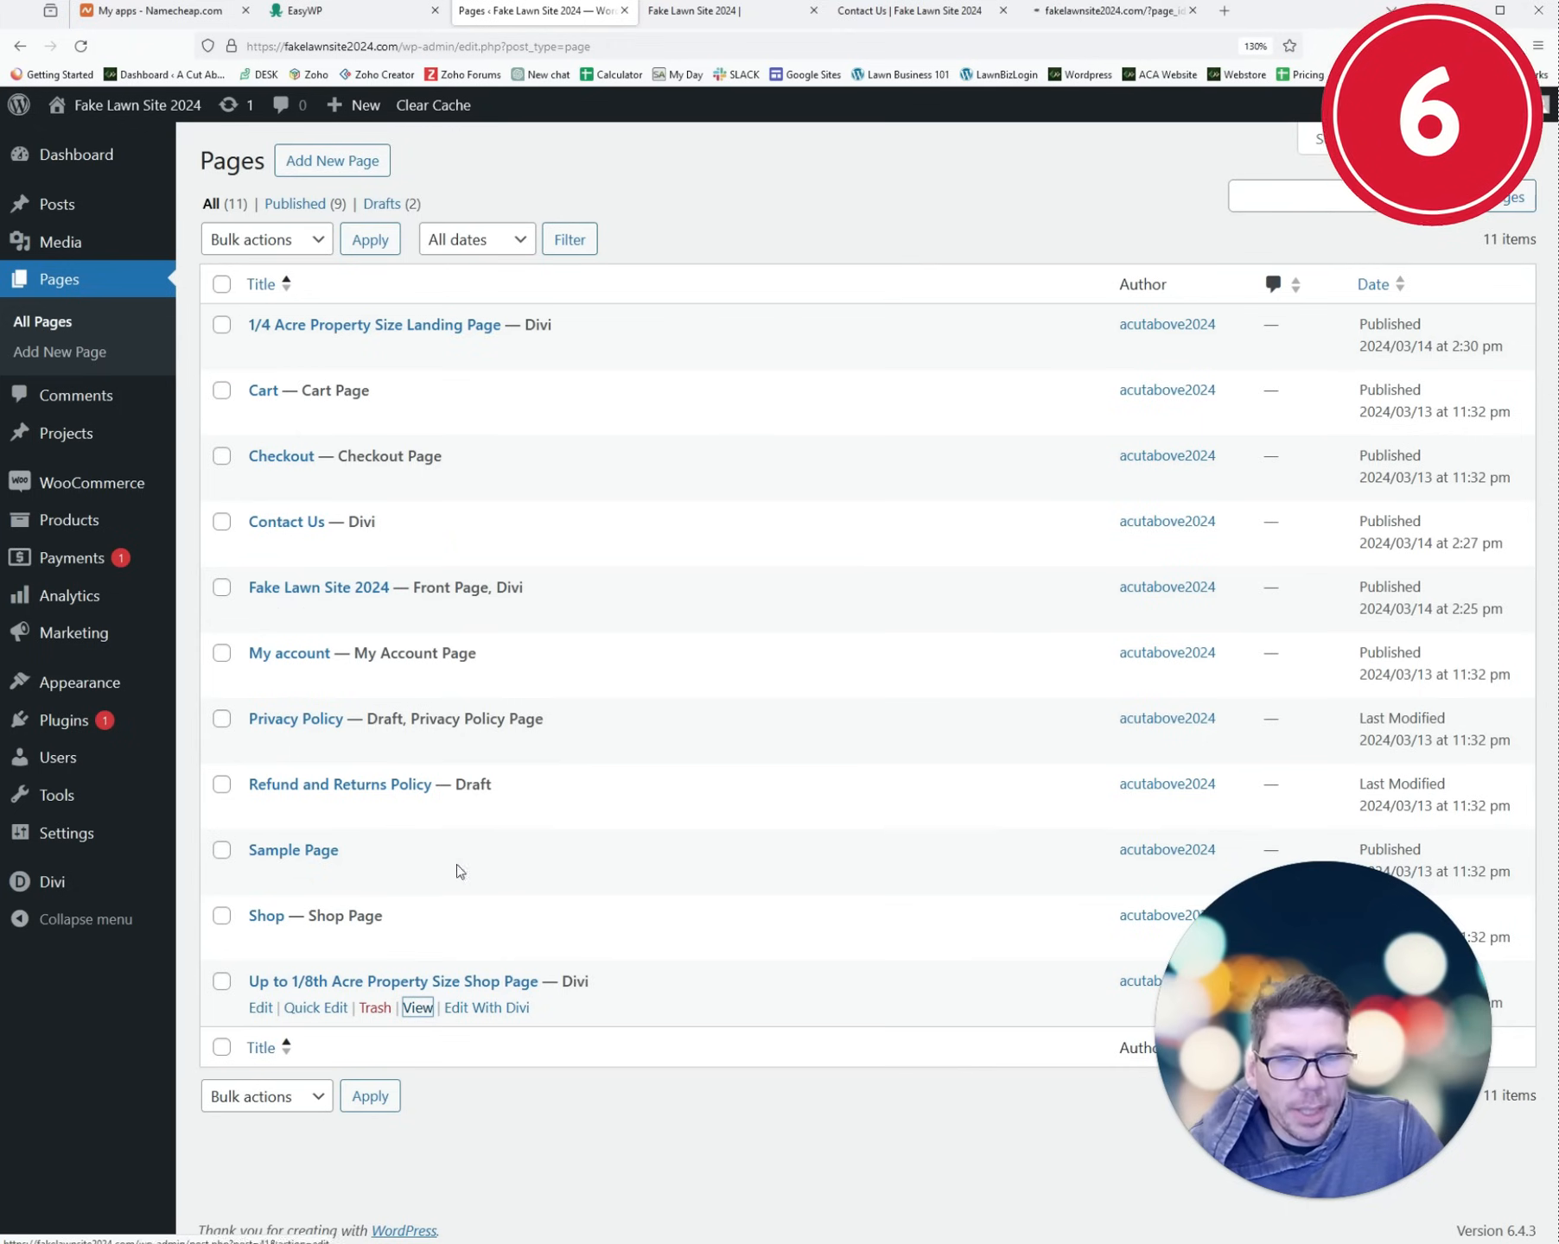
middle_click(418, 352)
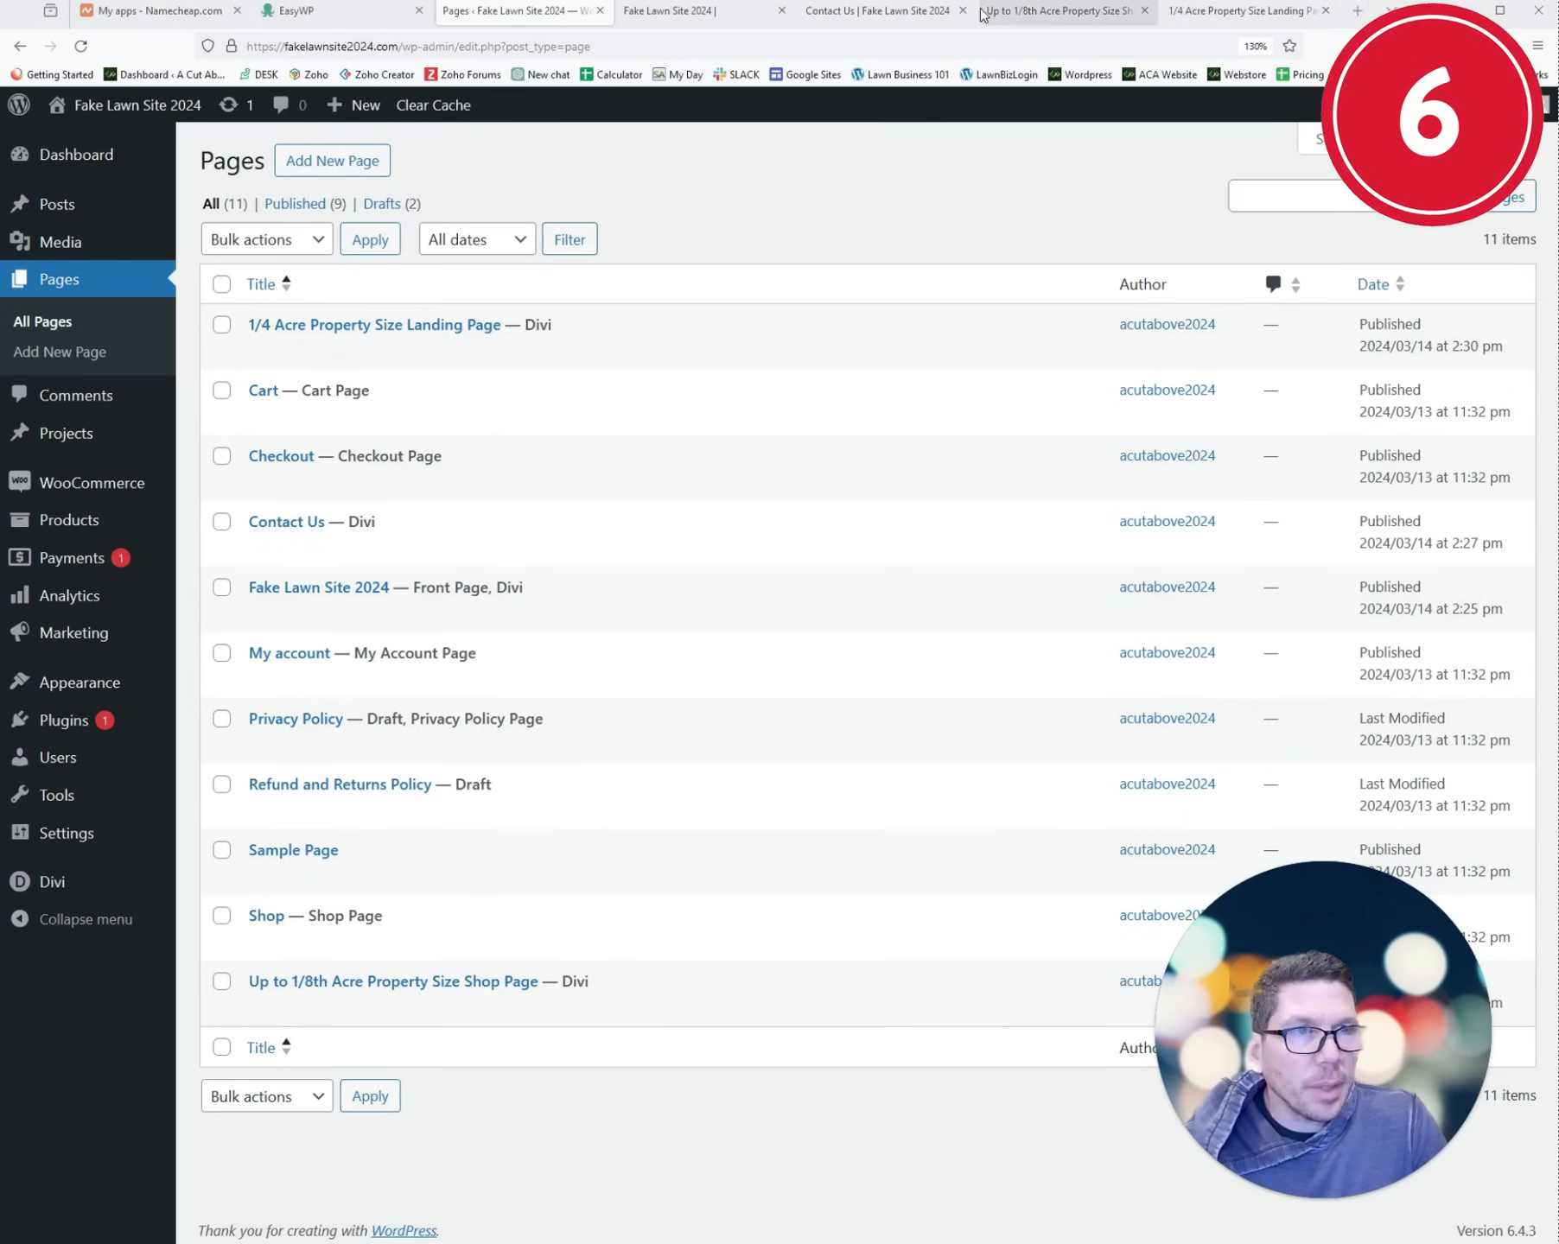
- Review each live page: home, Contact Us, and both acre shop landing pages
left_click(732, 26)
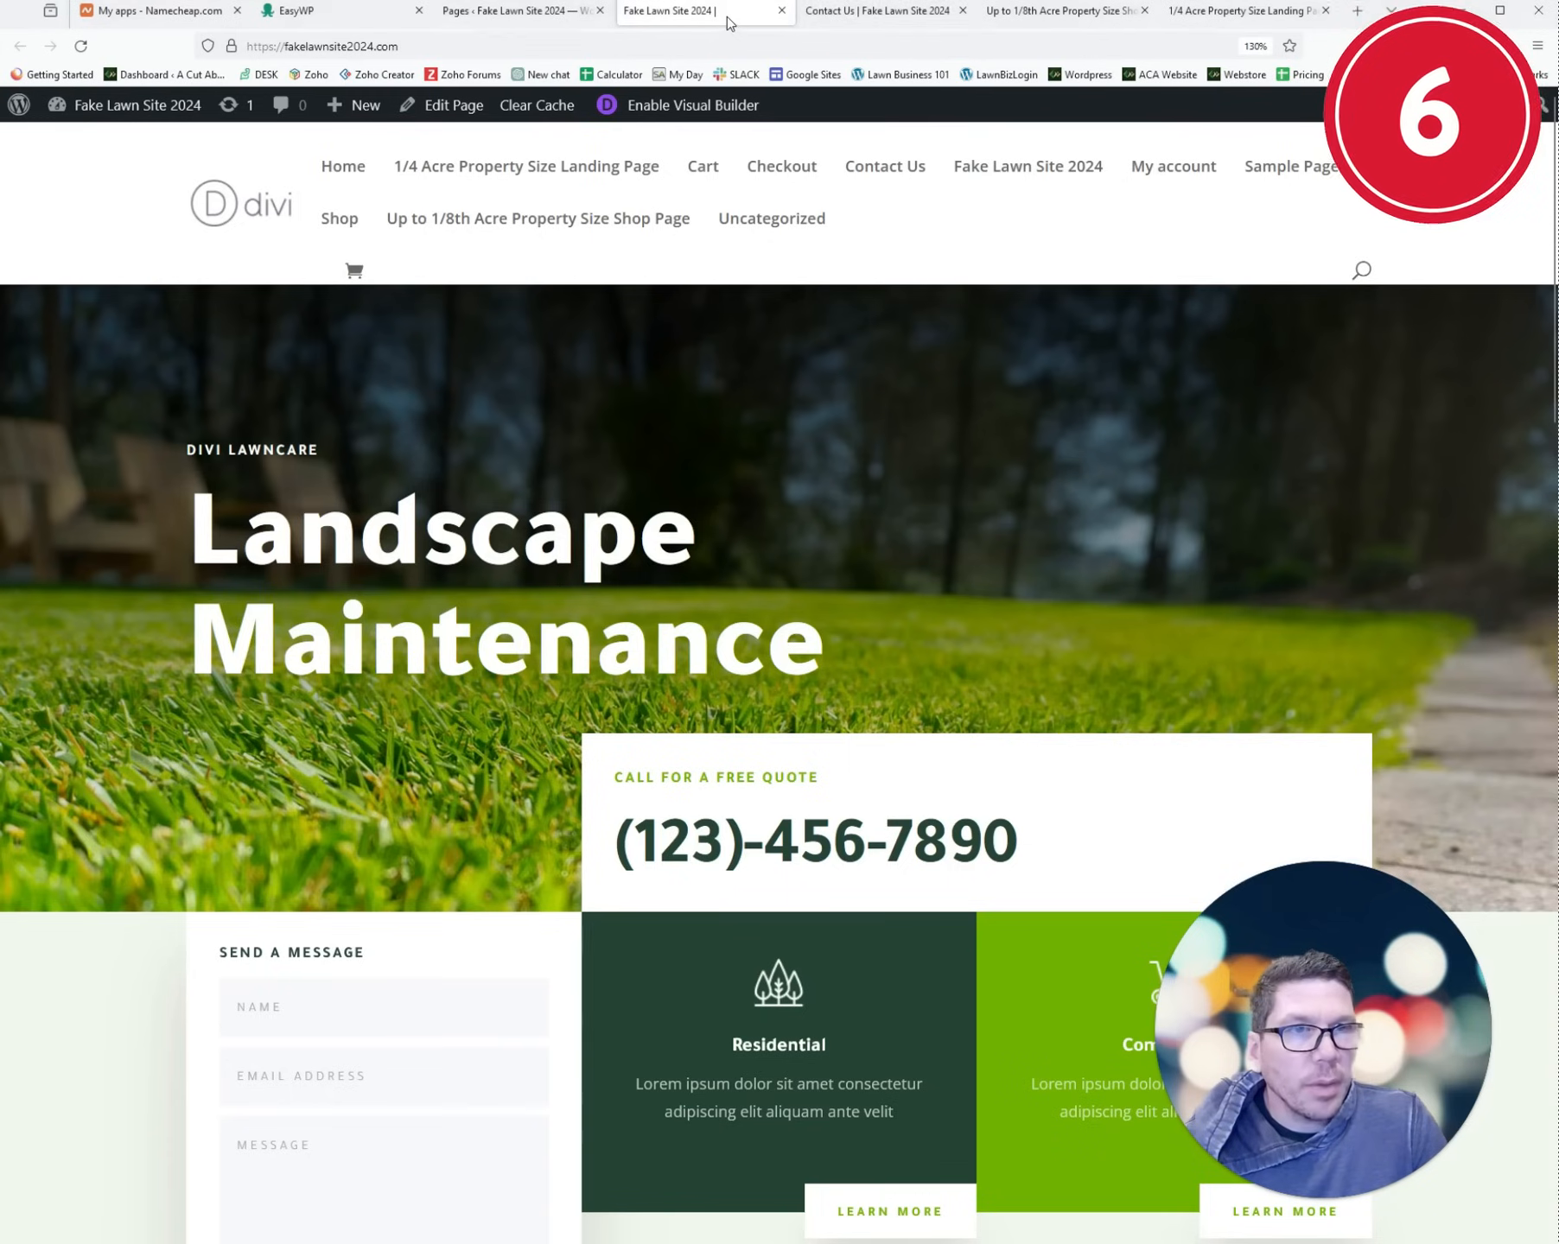
left_click(863, 17)
left_click(1042, 19)
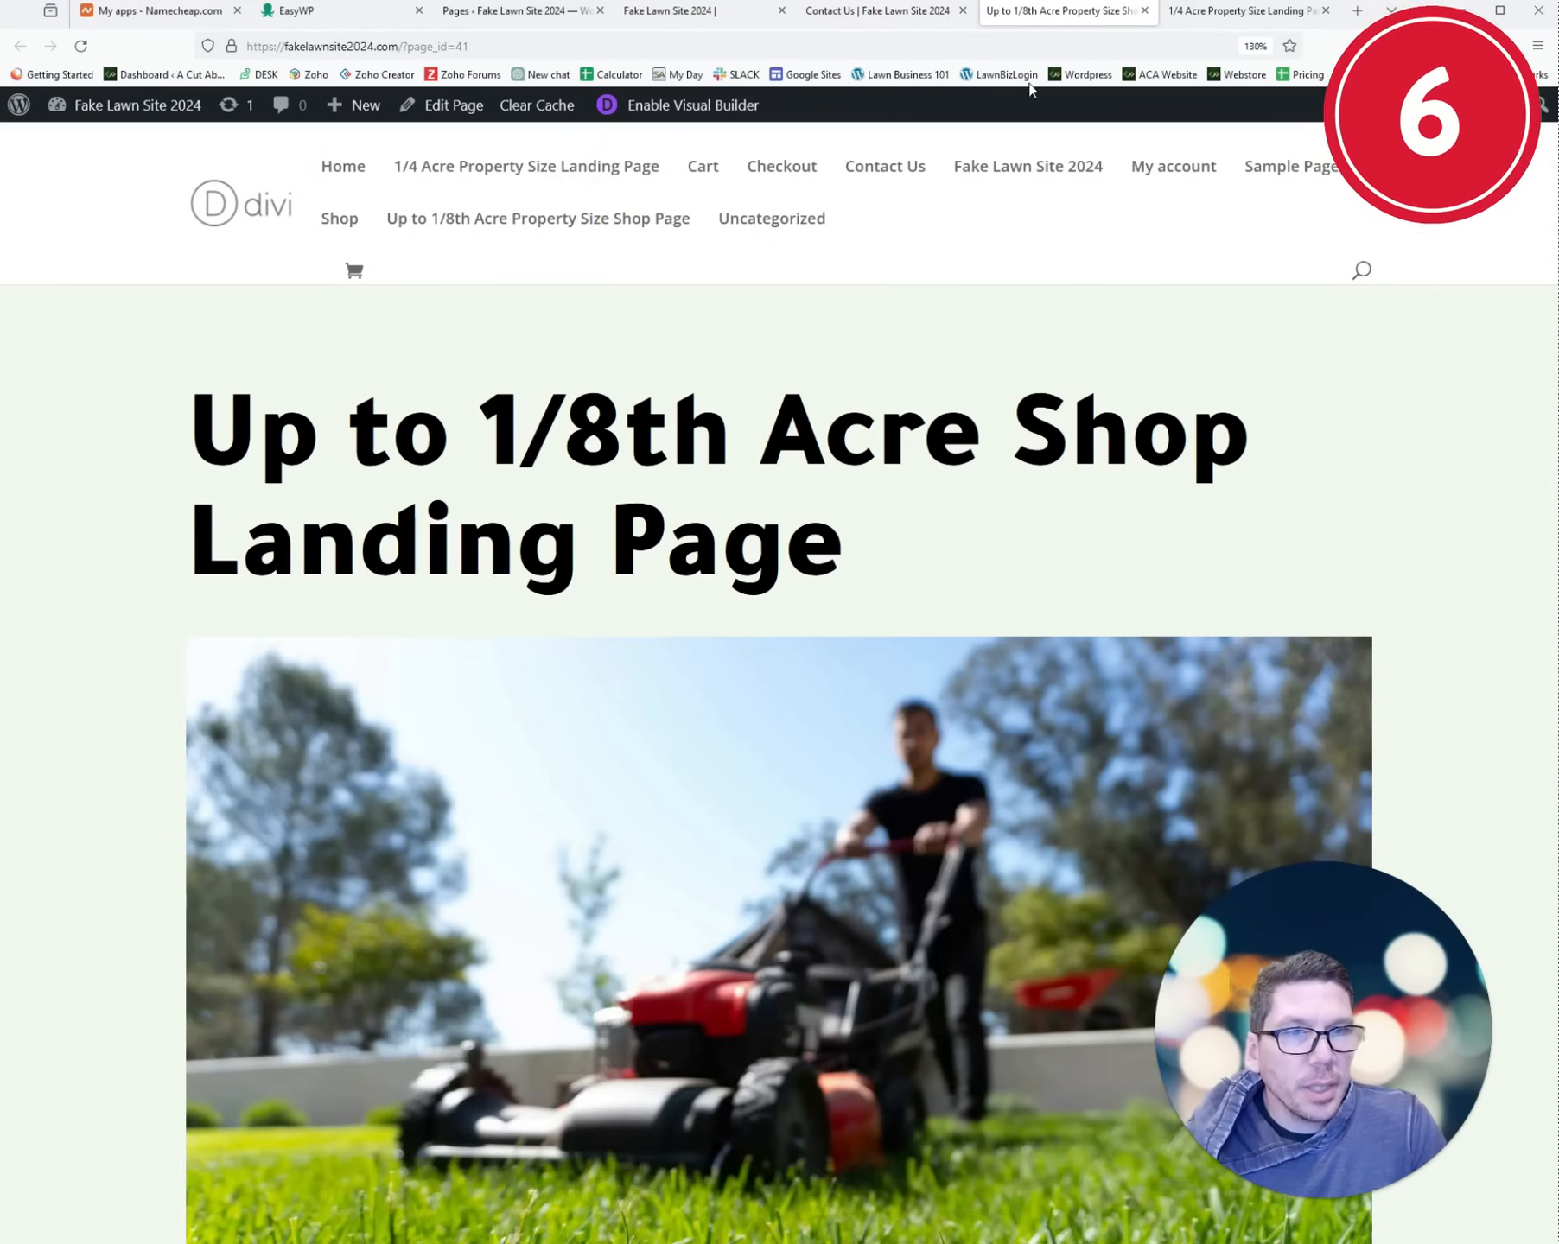
scroll(712, 443, "down", 5)
scroll(765, 603, "up", 5)
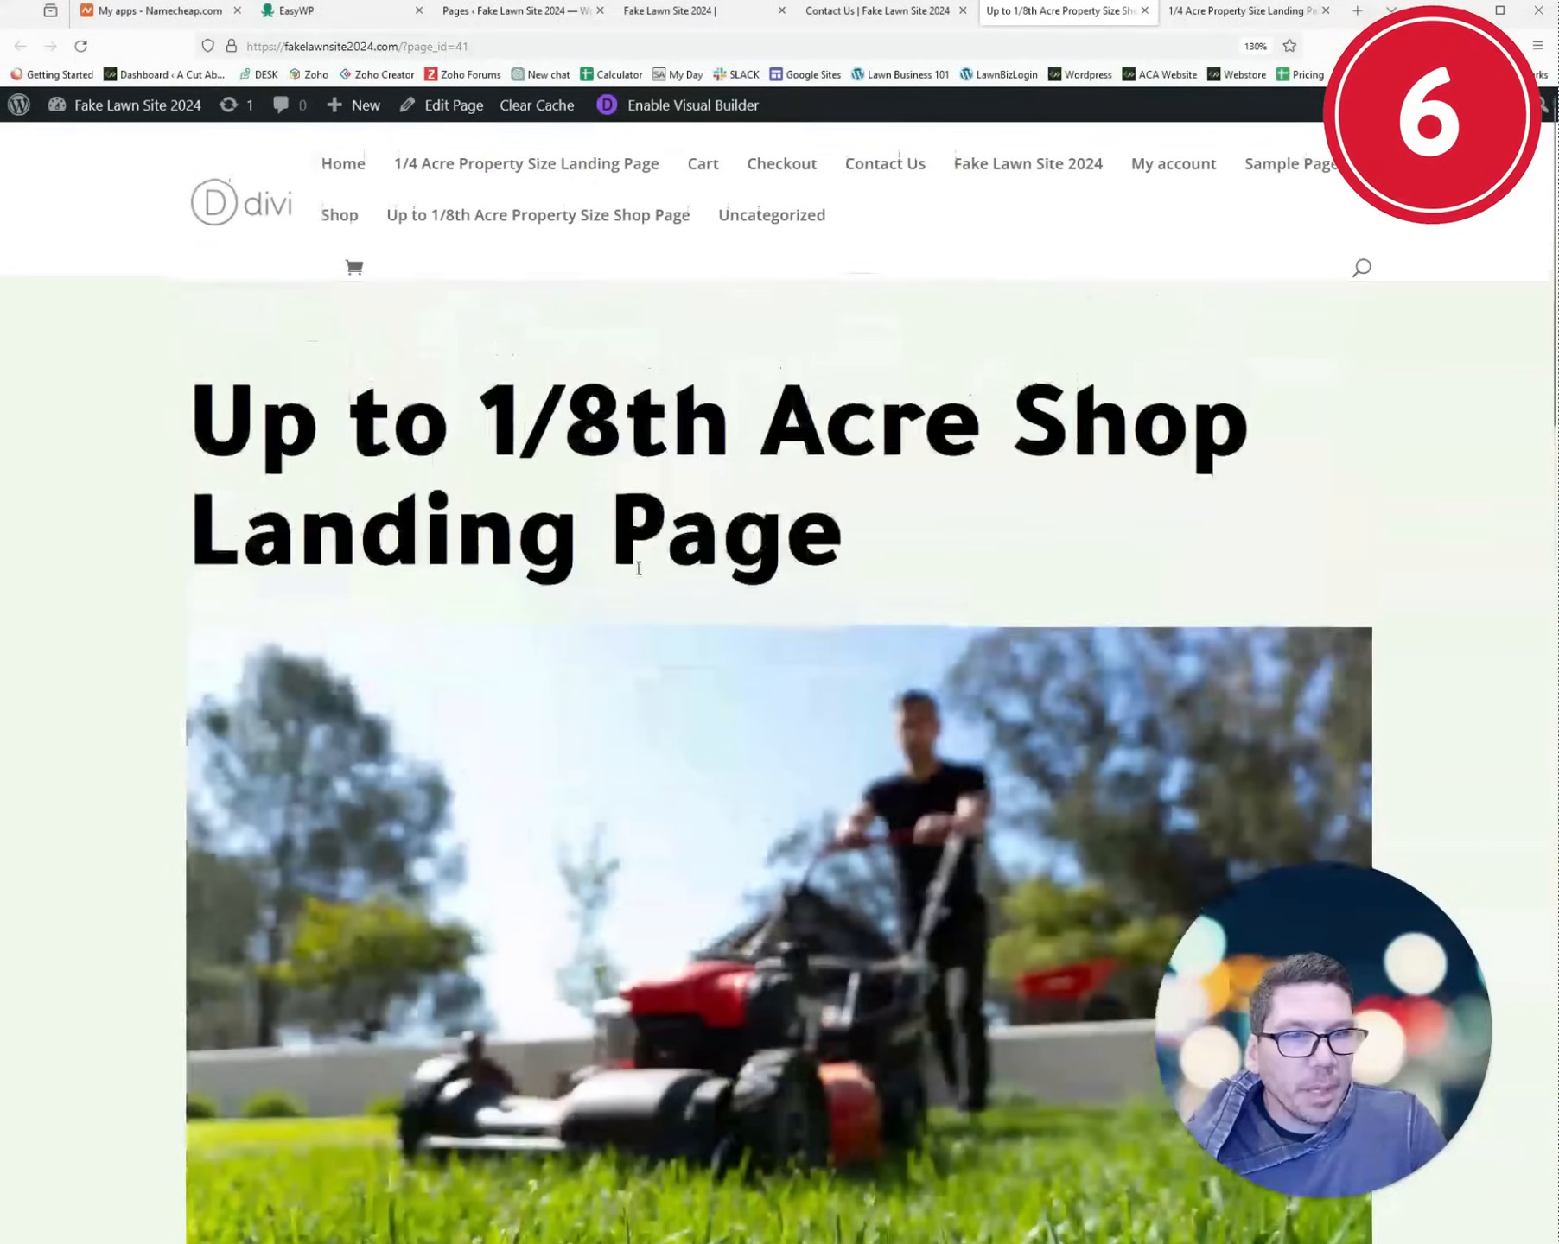
left_click(1236, 11)
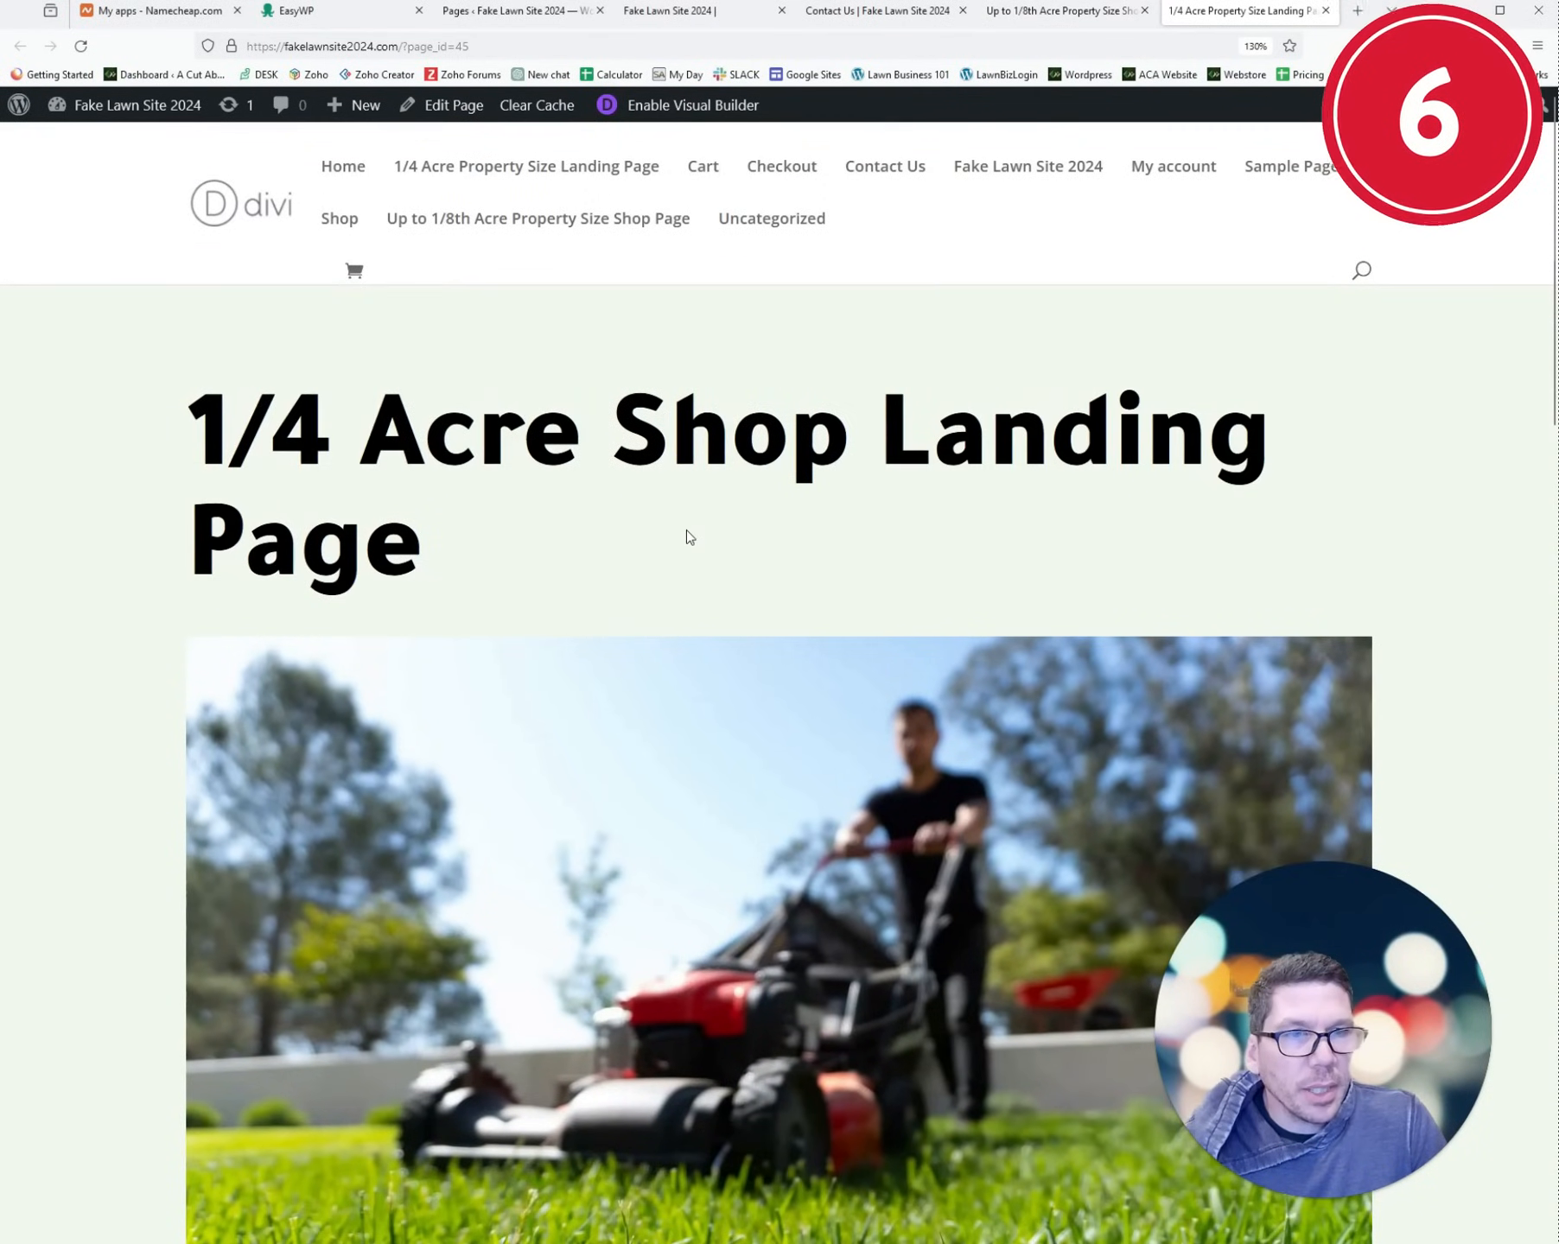
scroll(688, 536, "down", 5)
scroll(752, 702, "up", 5)
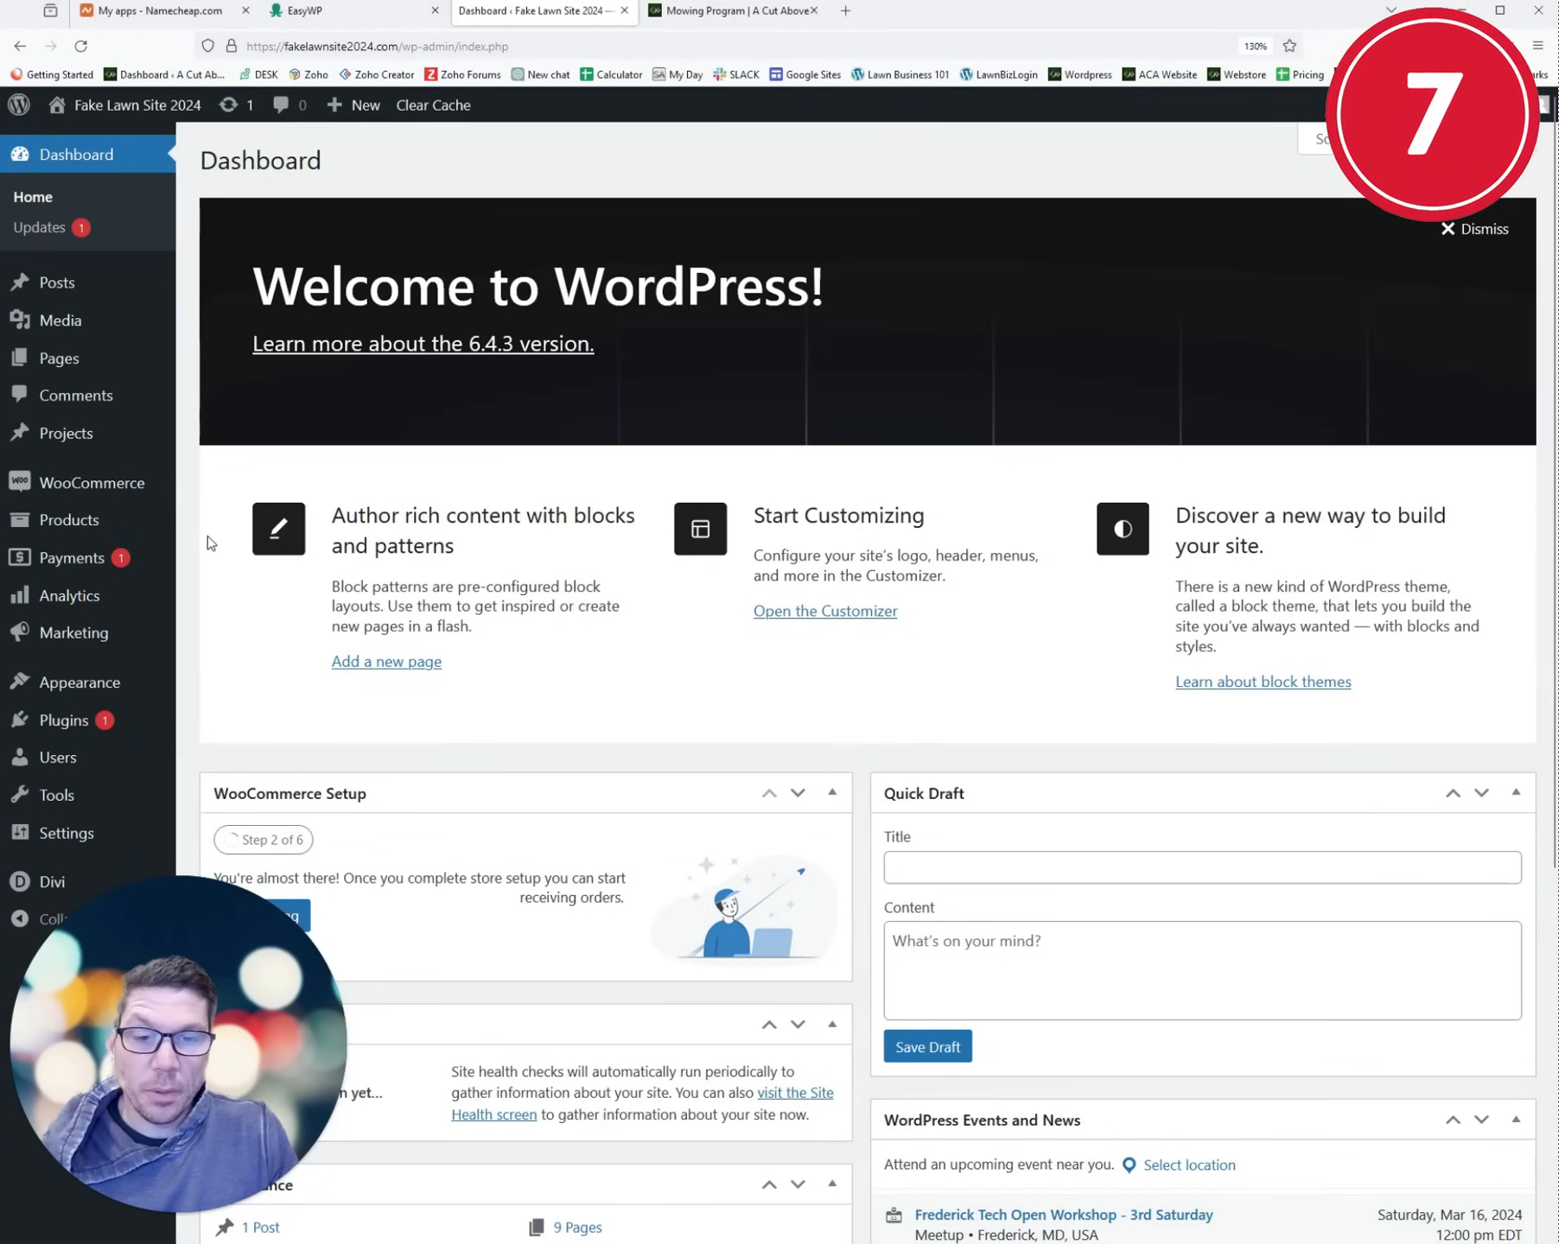
- Name the new product 'Lawn Mowing' and build it with Divi Builder
mouse_move(70, 532)
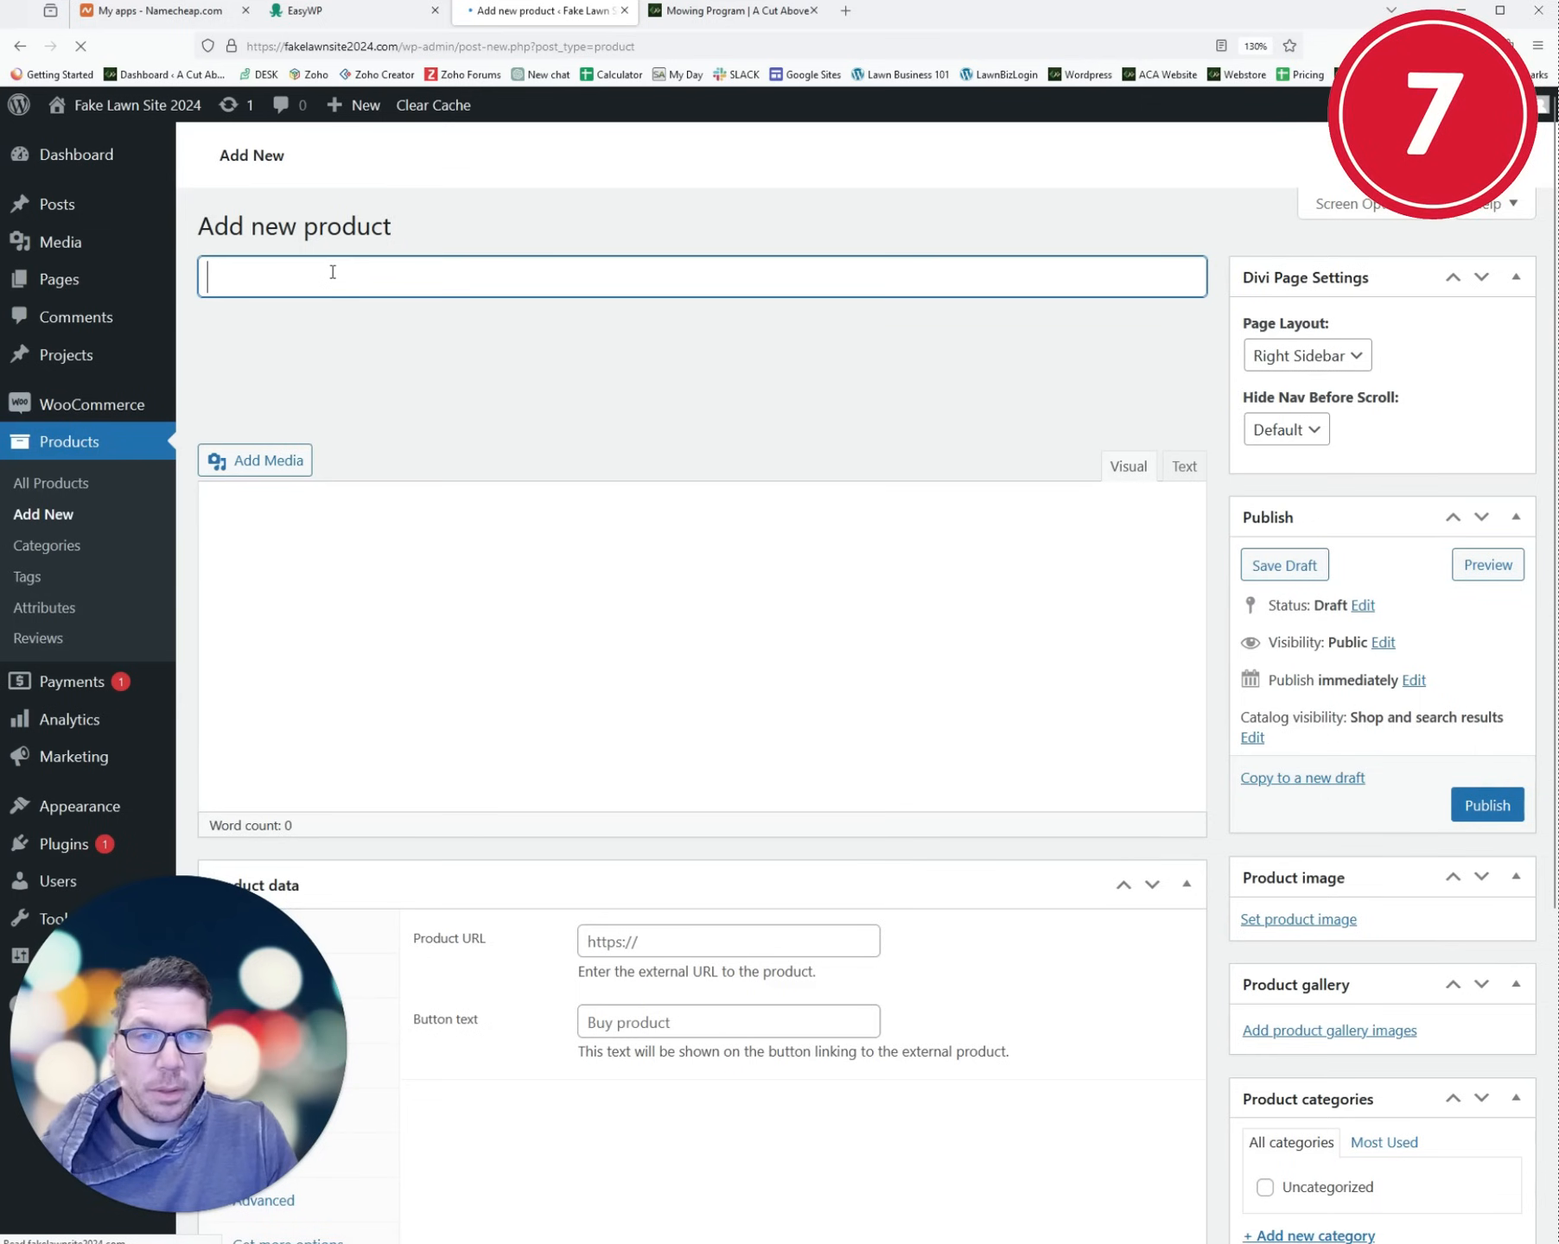
type("Lawn Mowing")
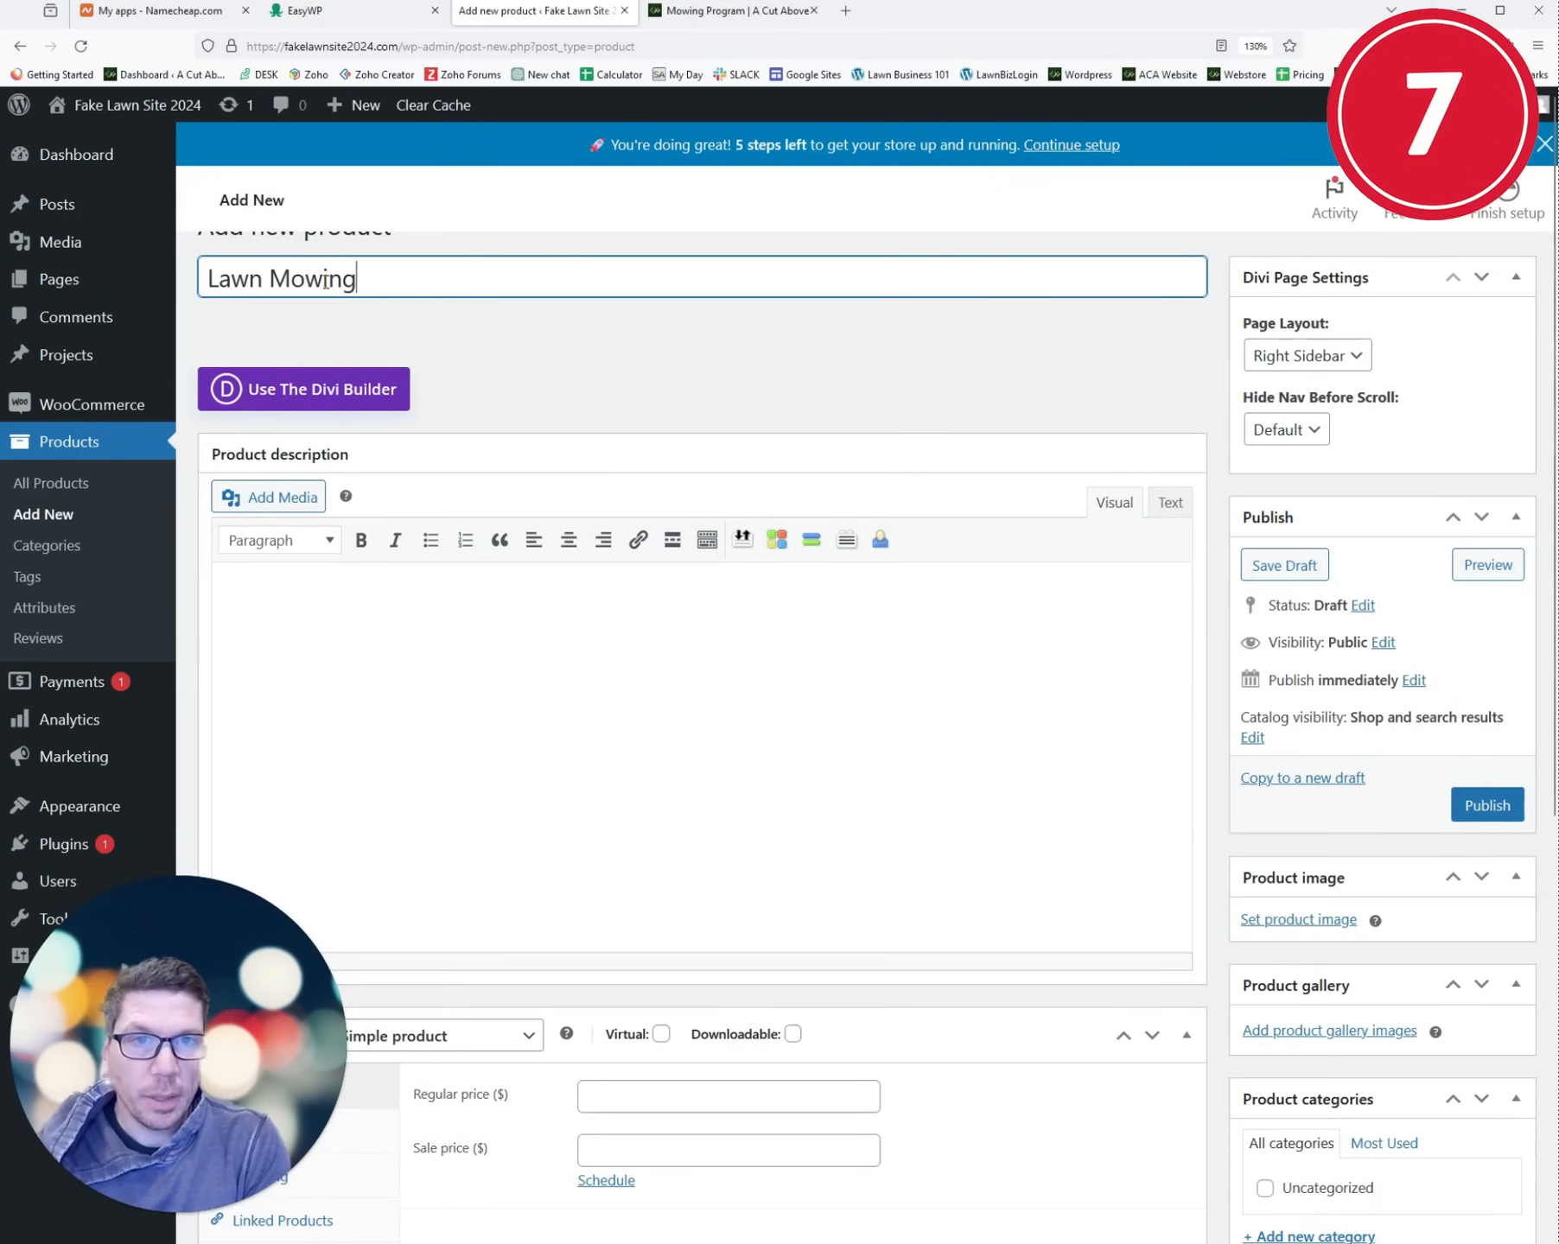
key("Tab")
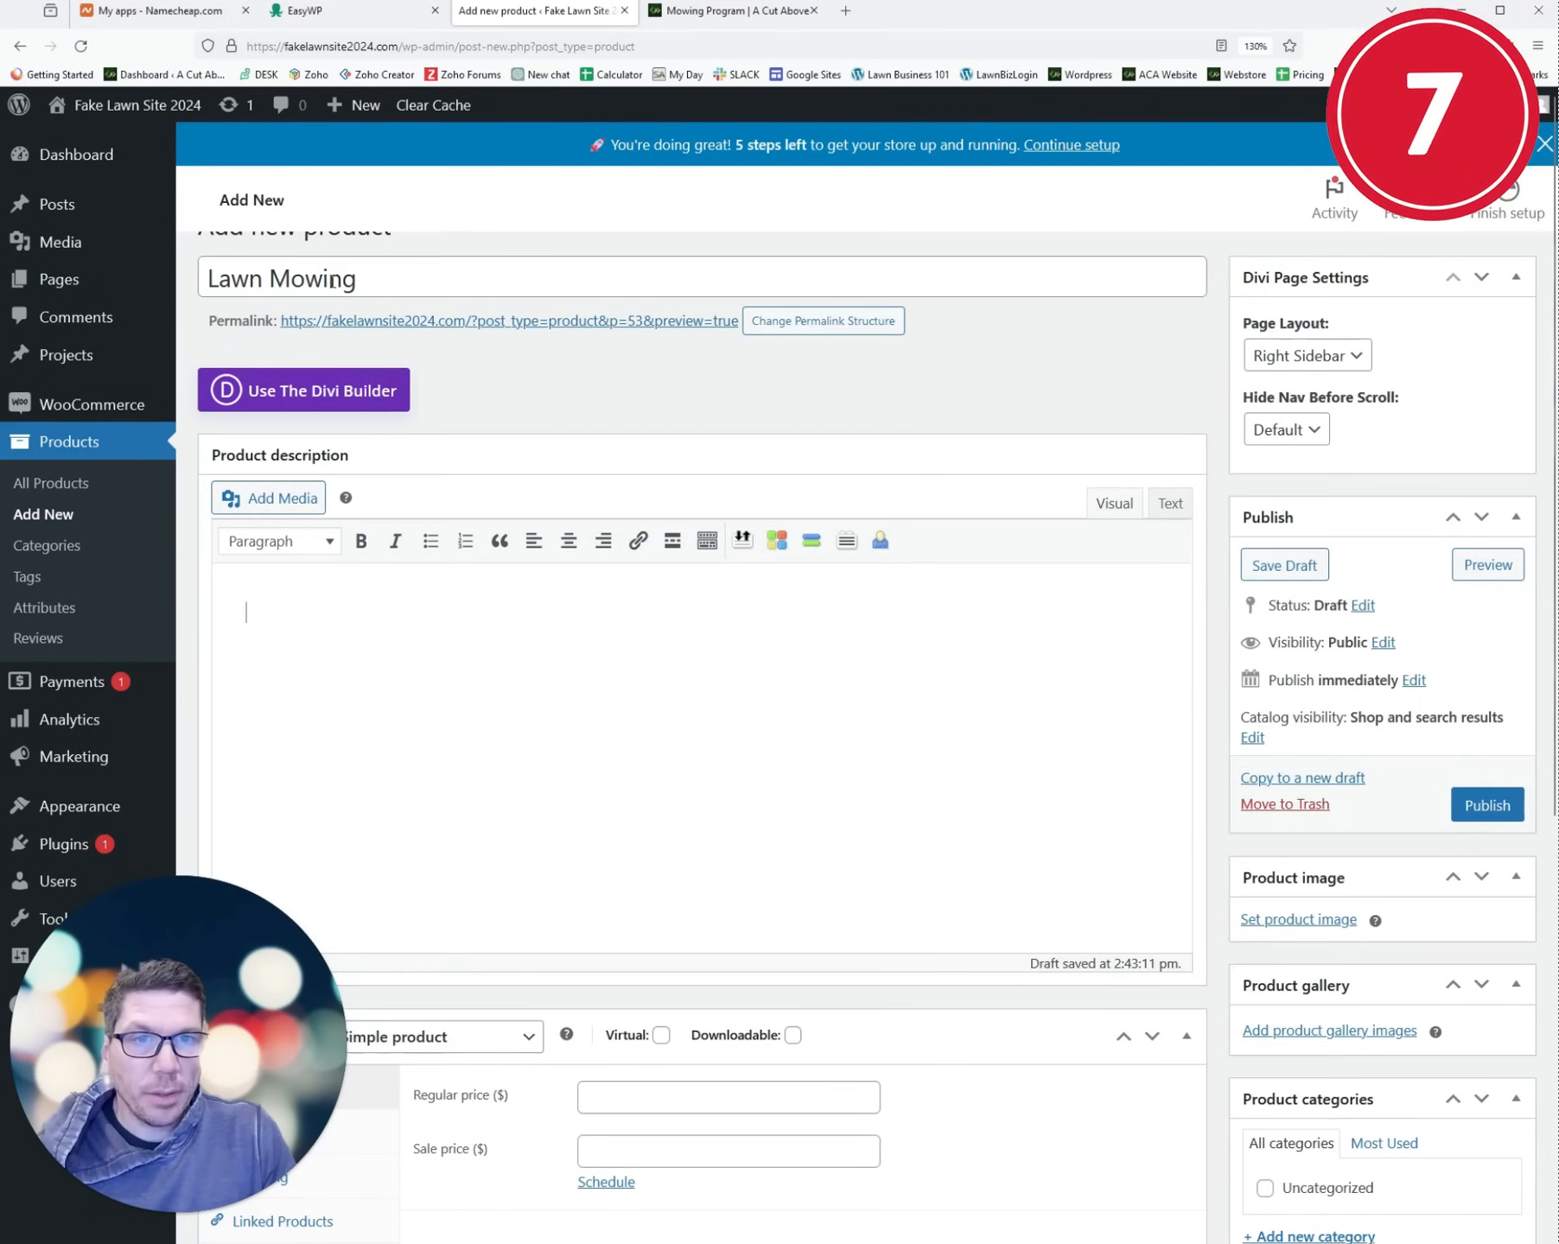
left_click(318, 393)
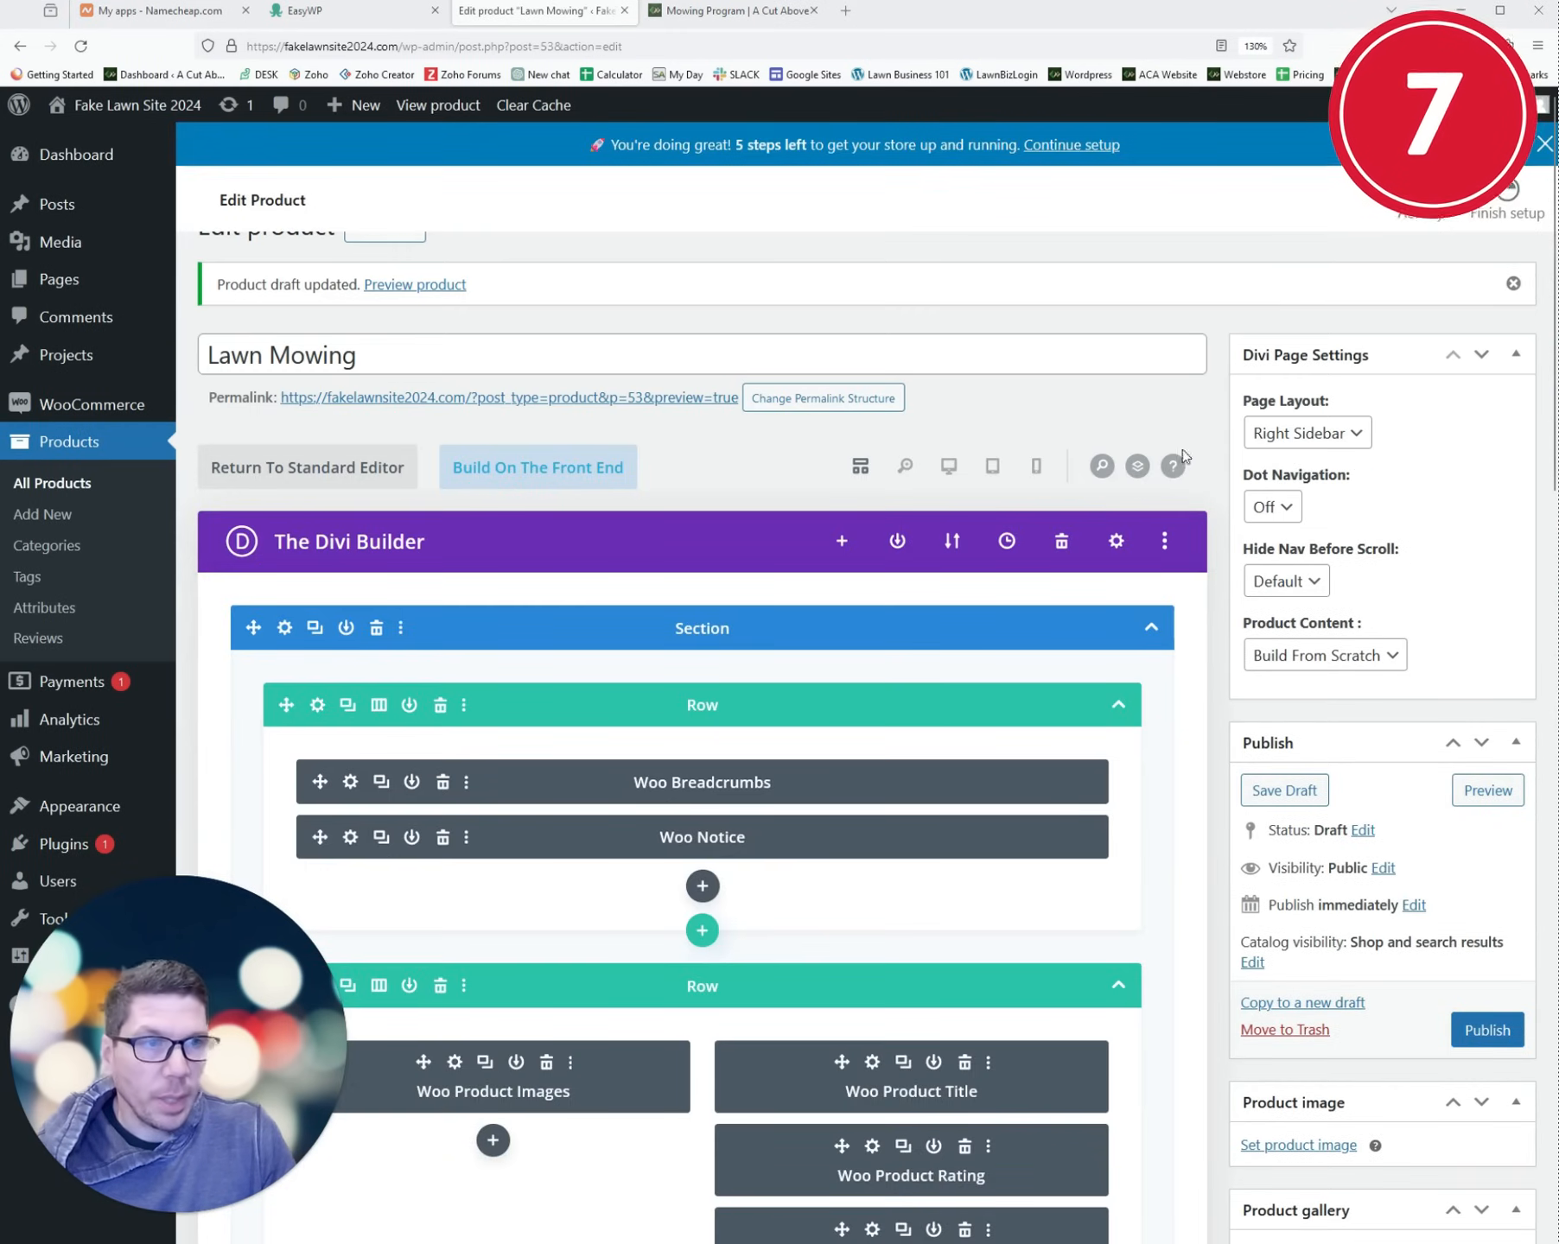
- Set the page layout to Fullwidth and collapse the builder section to reach Product data
left_click(1323, 440)
left_click(1315, 566)
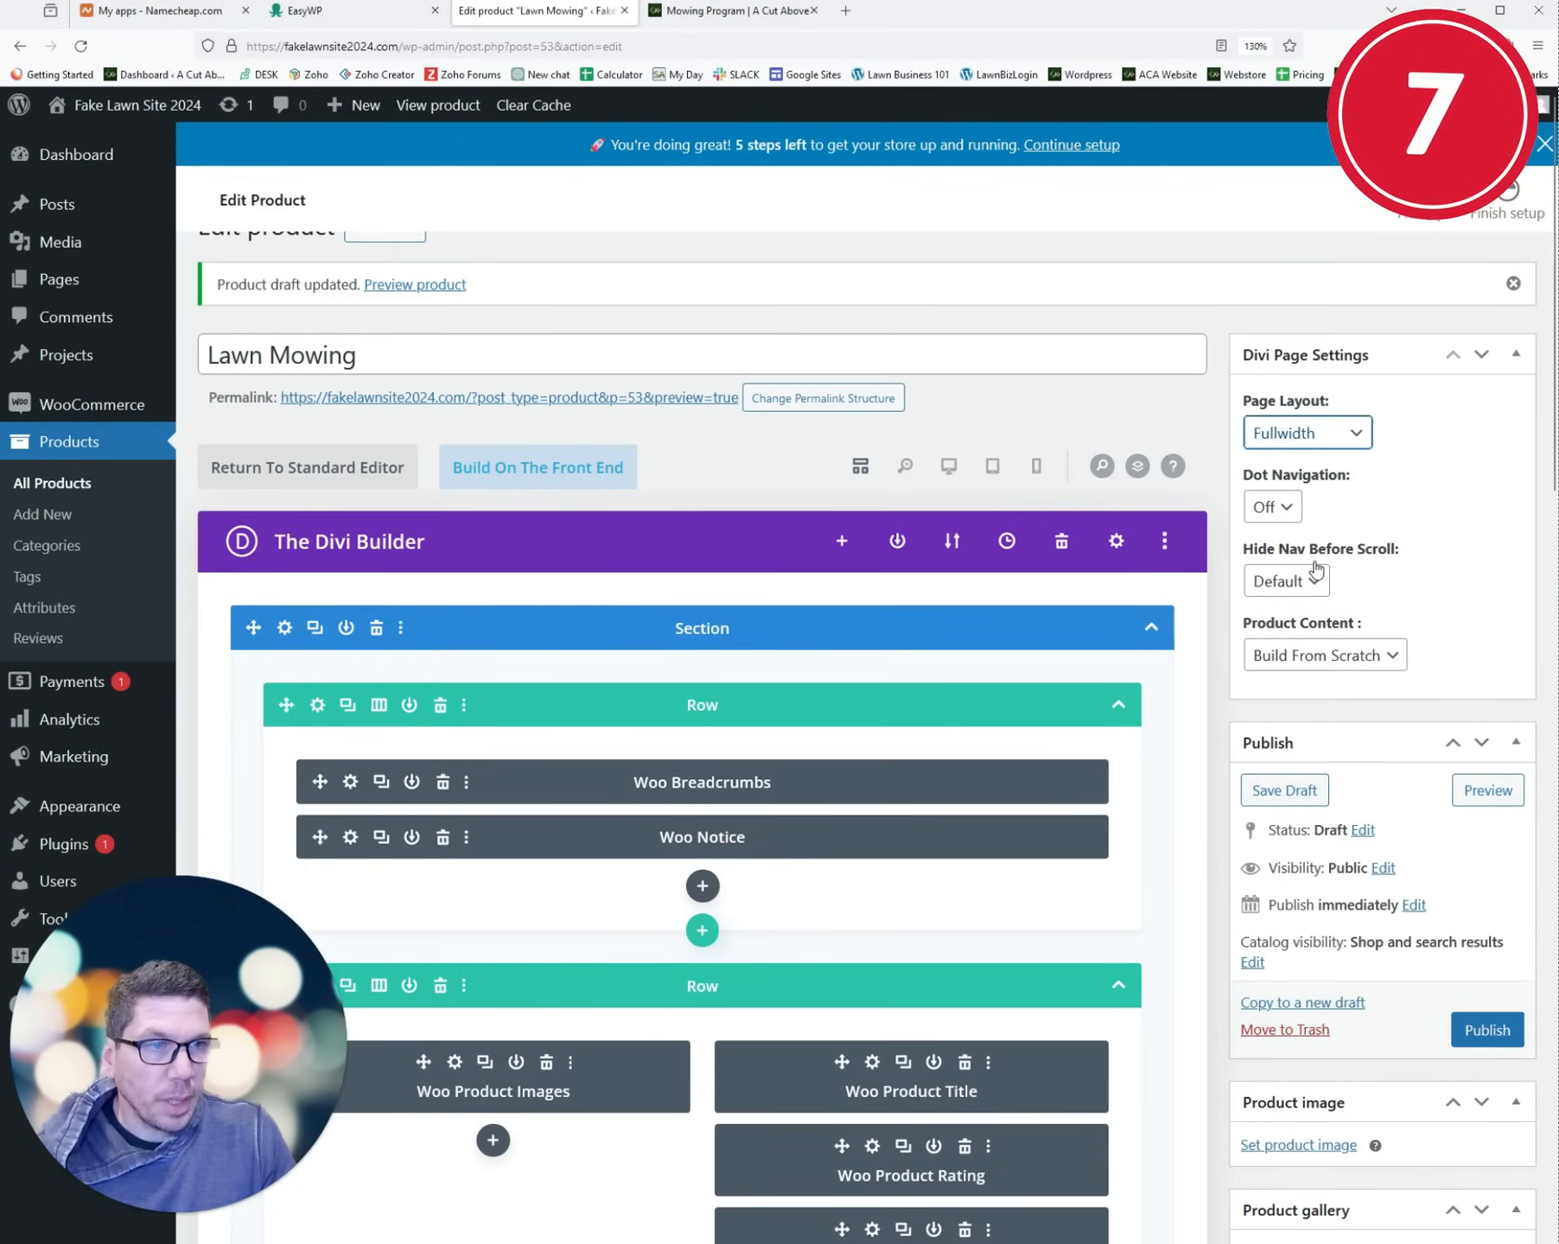
scroll(1036, 458, "down", 5)
scroll(1028, 453, "up", 5)
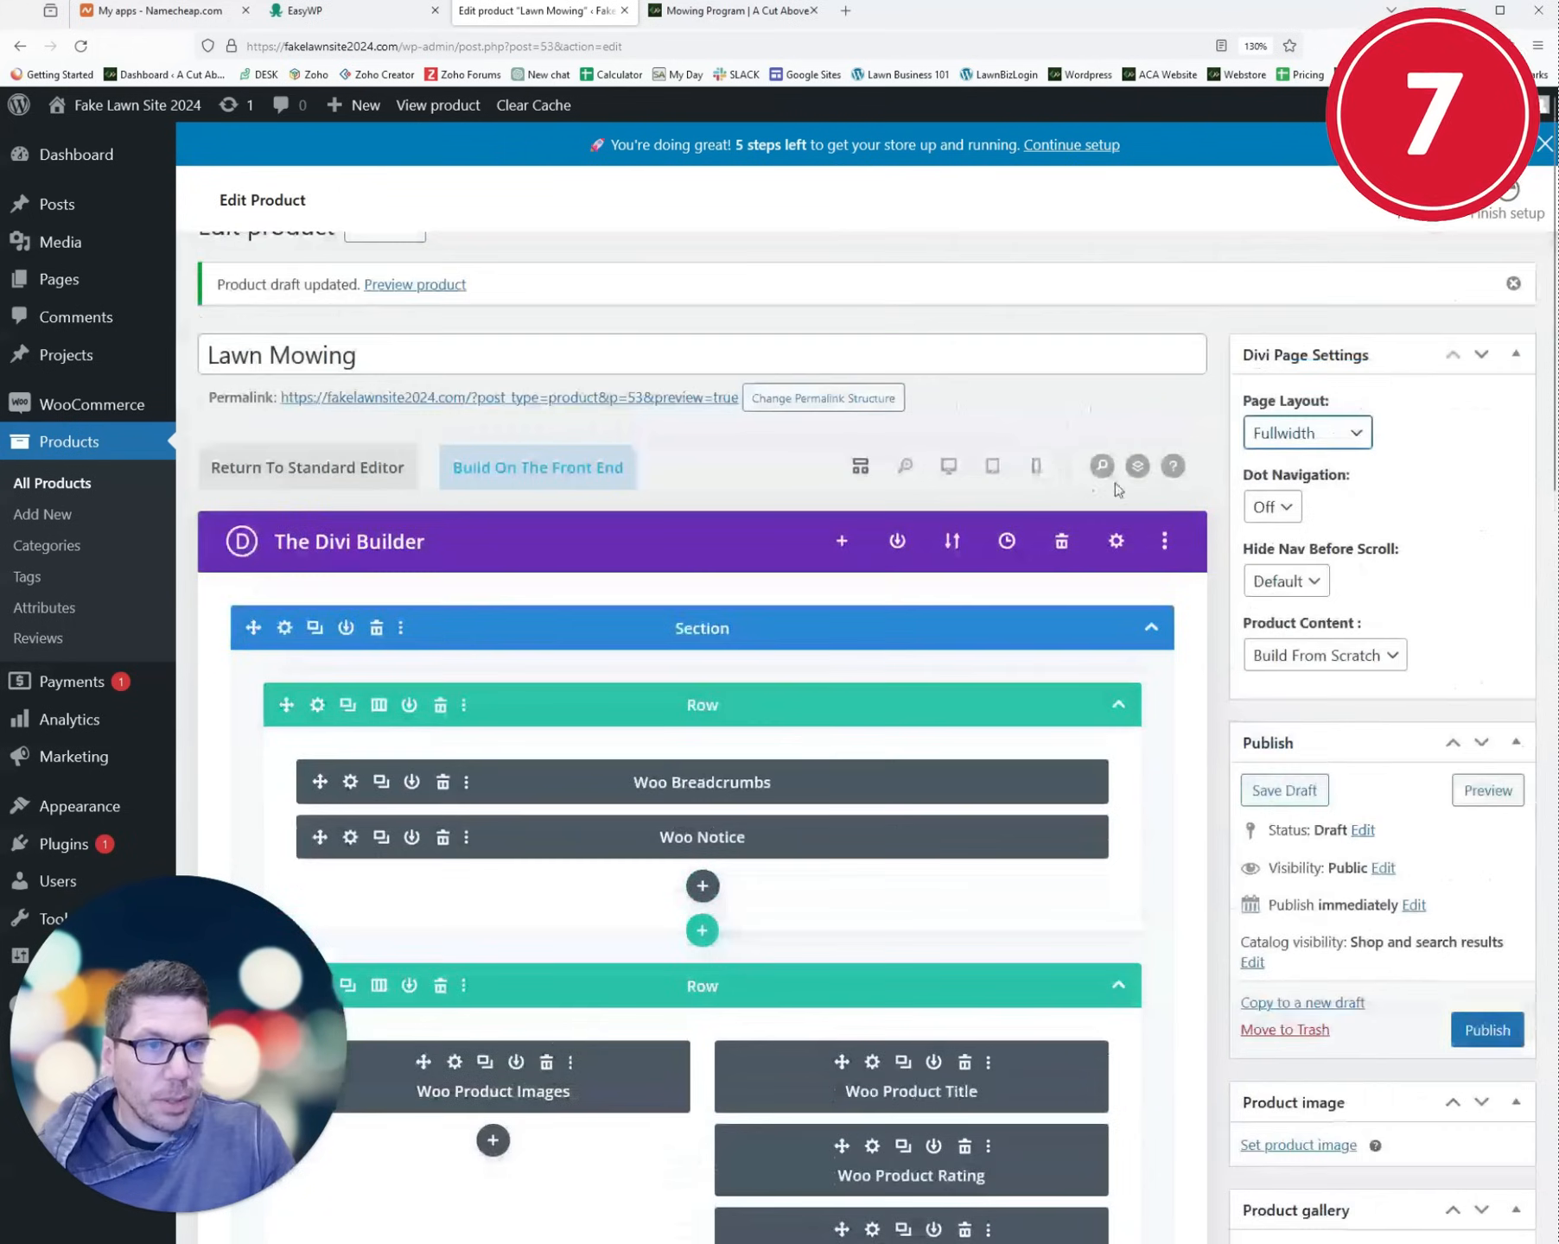
left_click(1149, 628)
scroll(968, 628, "down", 5)
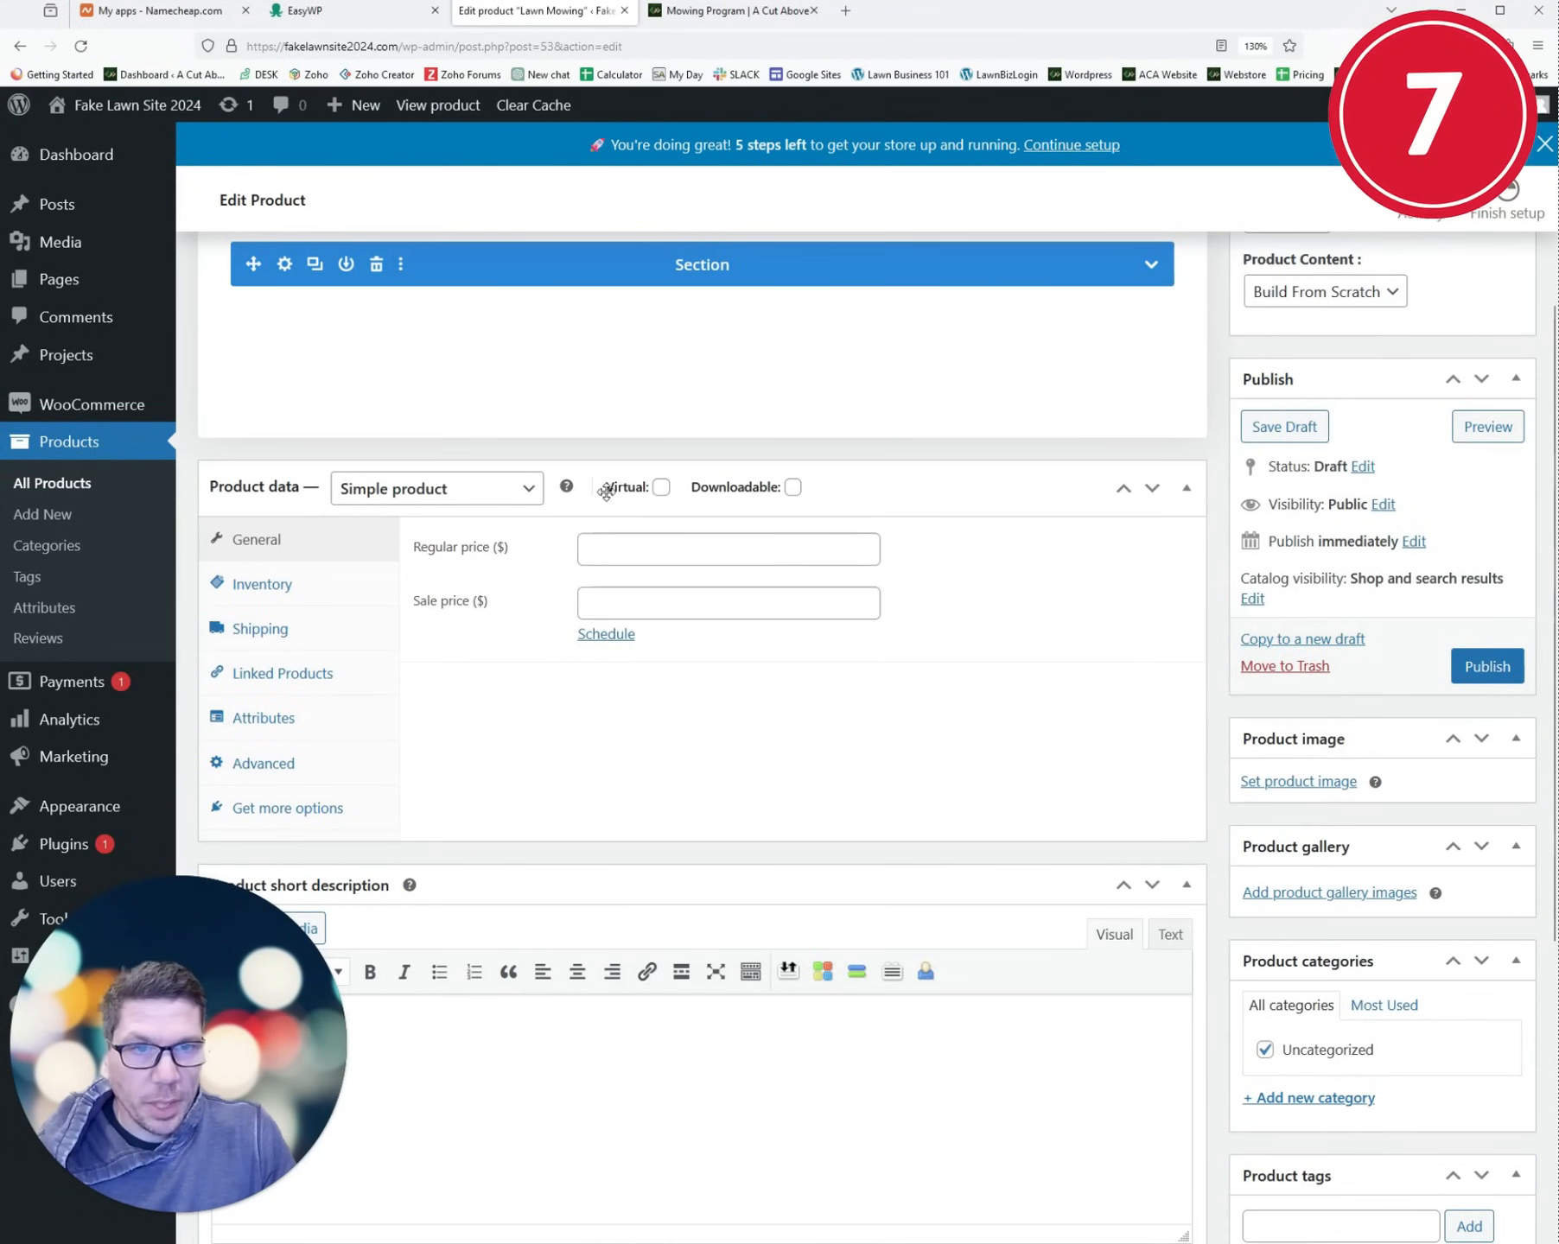
- Mark Lawn Mowing as virtual, with regular price 50 and sale price 45, and publish it
left_click(662, 489)
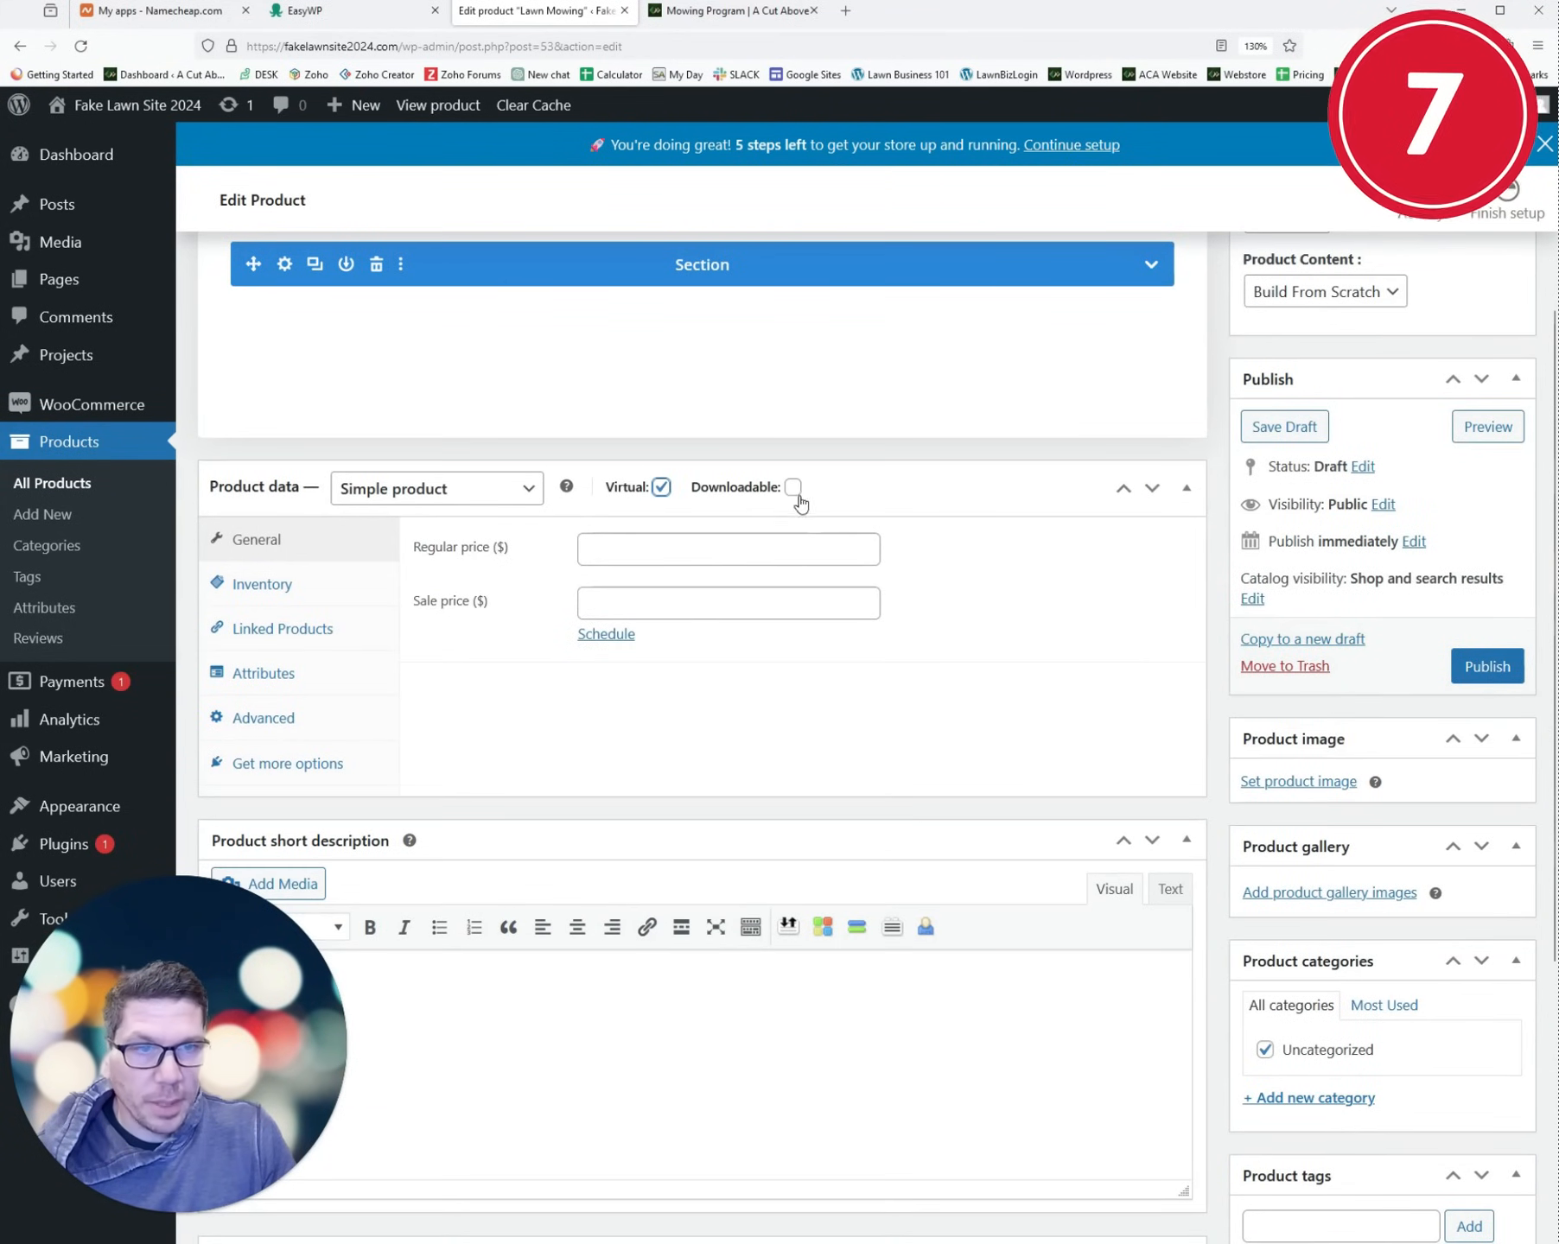
left_click(655, 550)
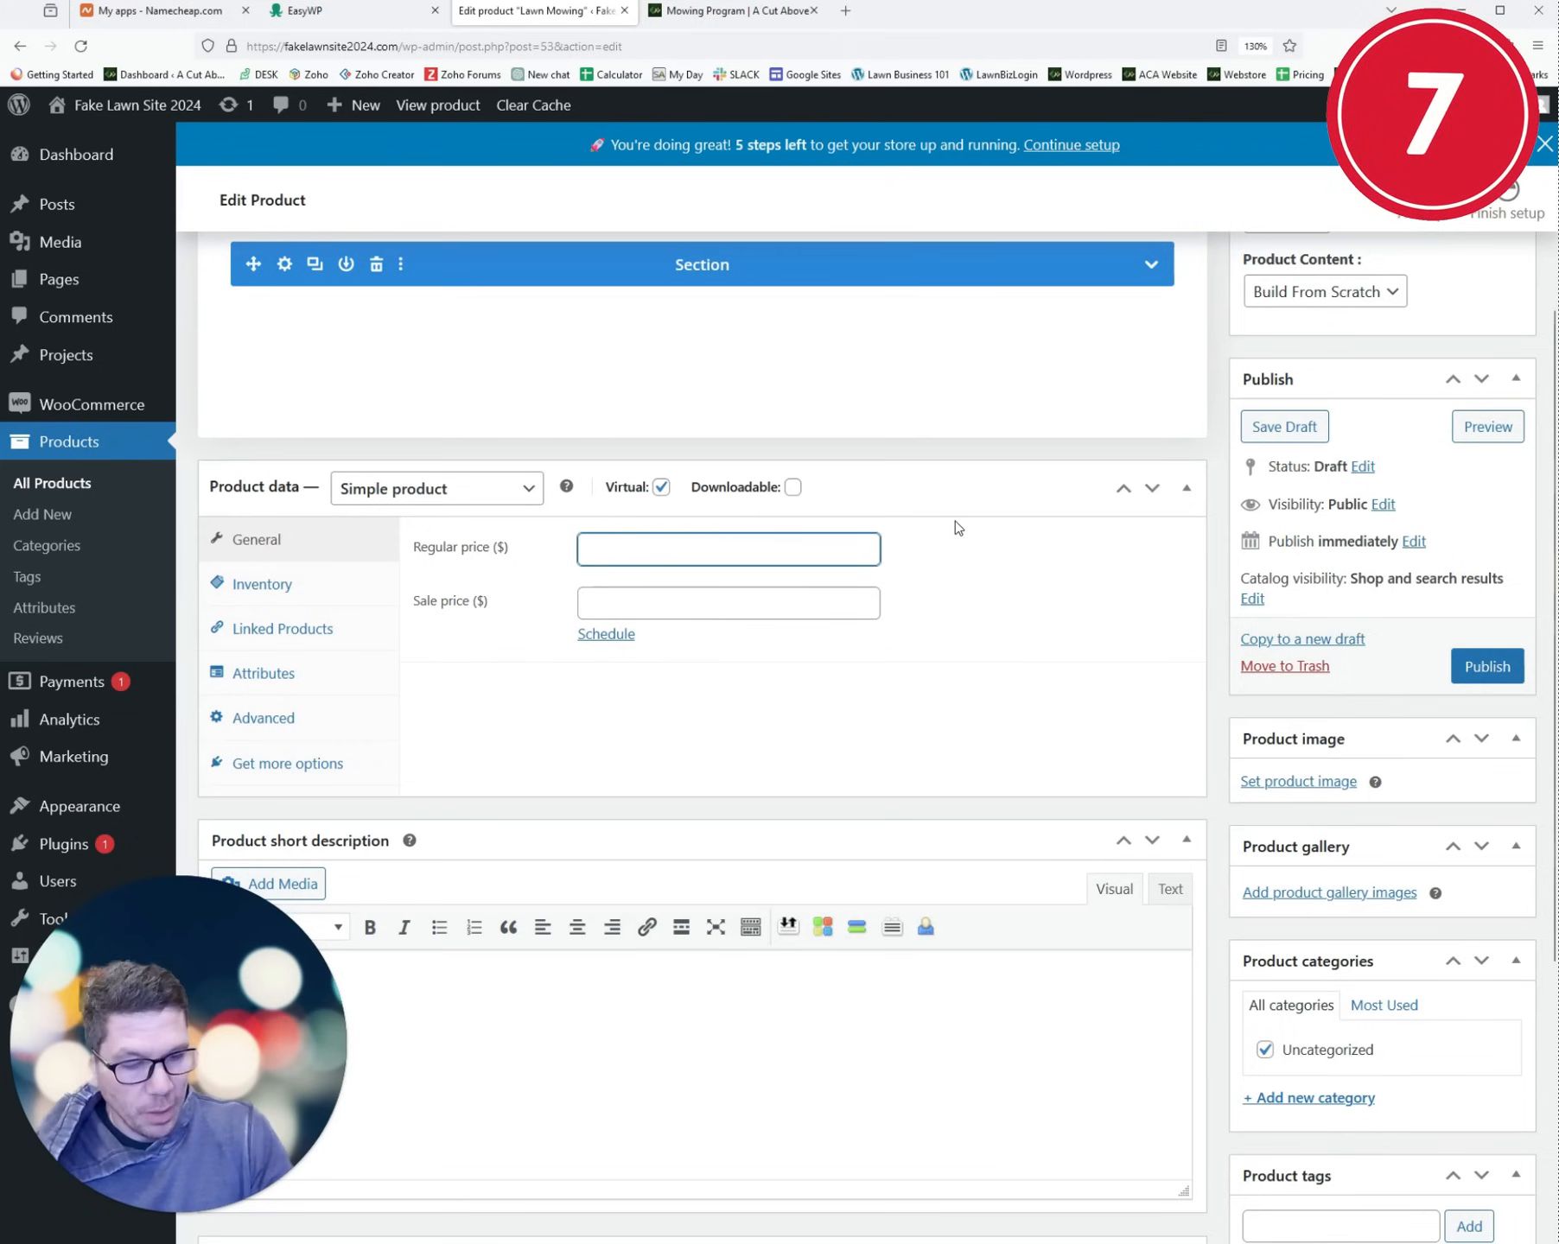
type("50")
key("Tab")
type("4")
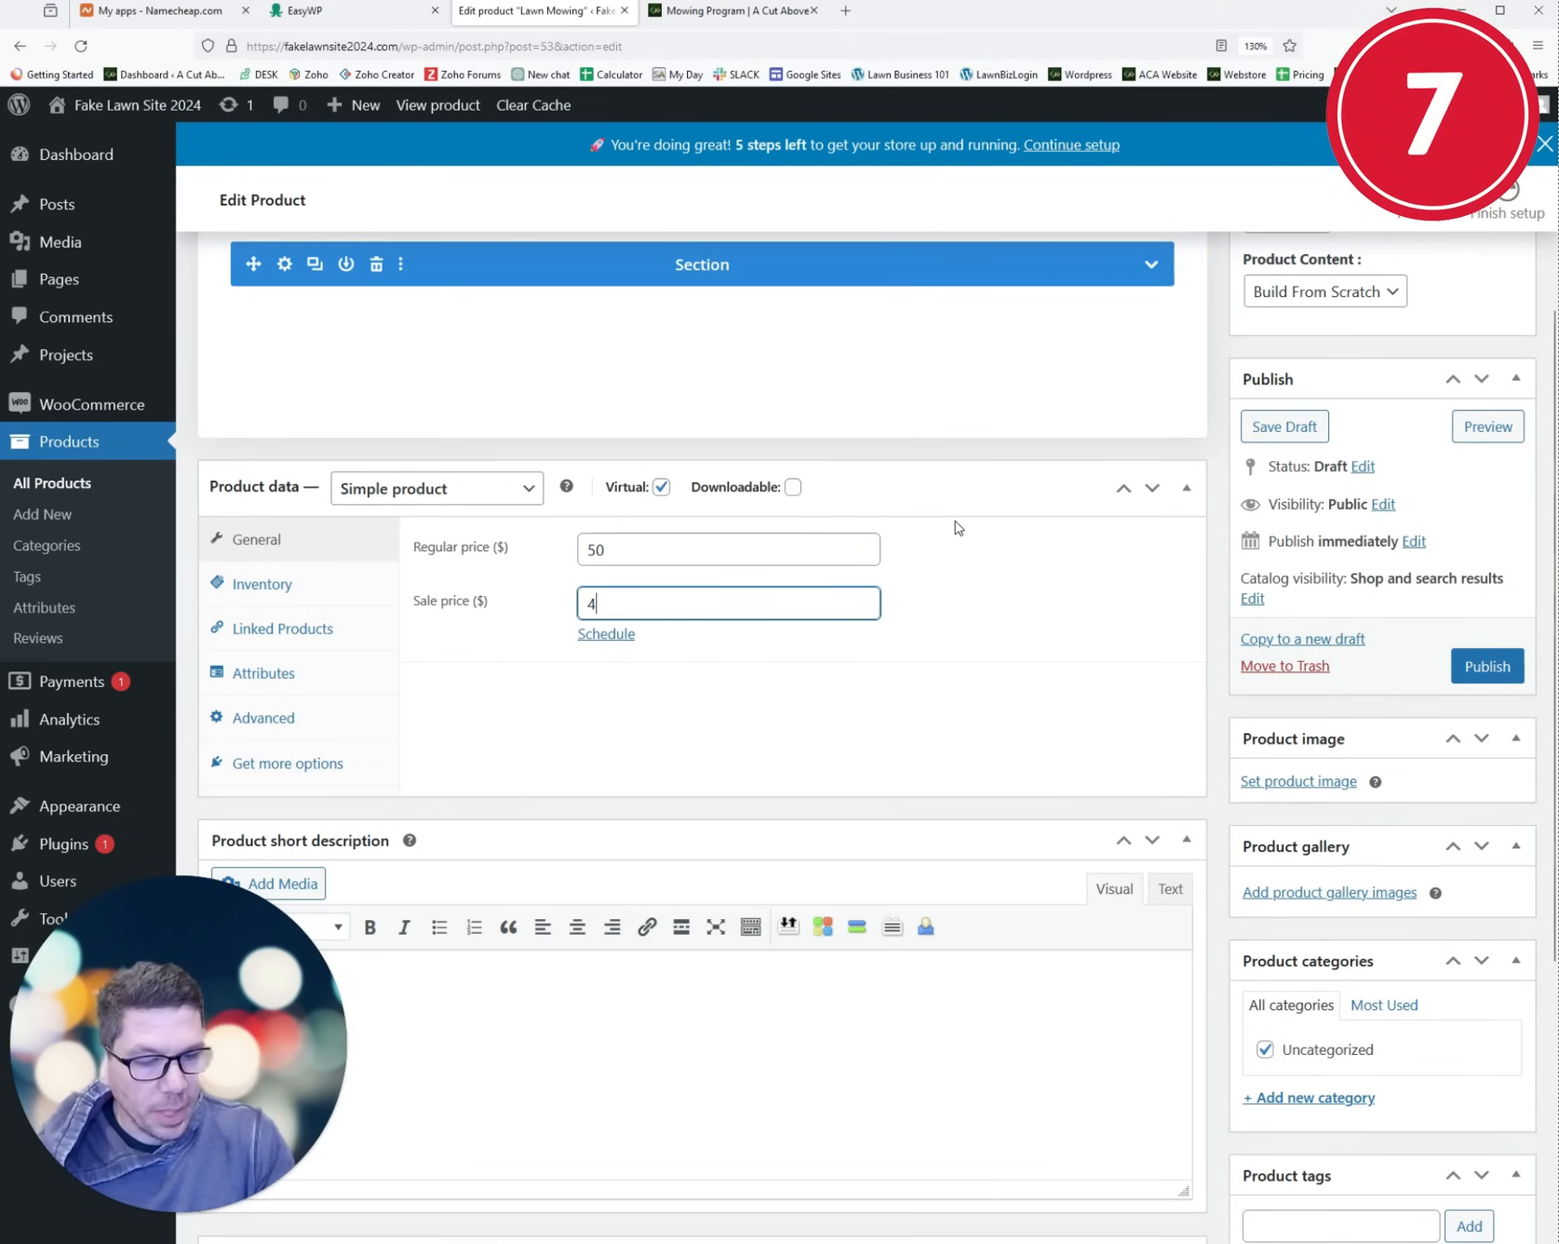
type("5")
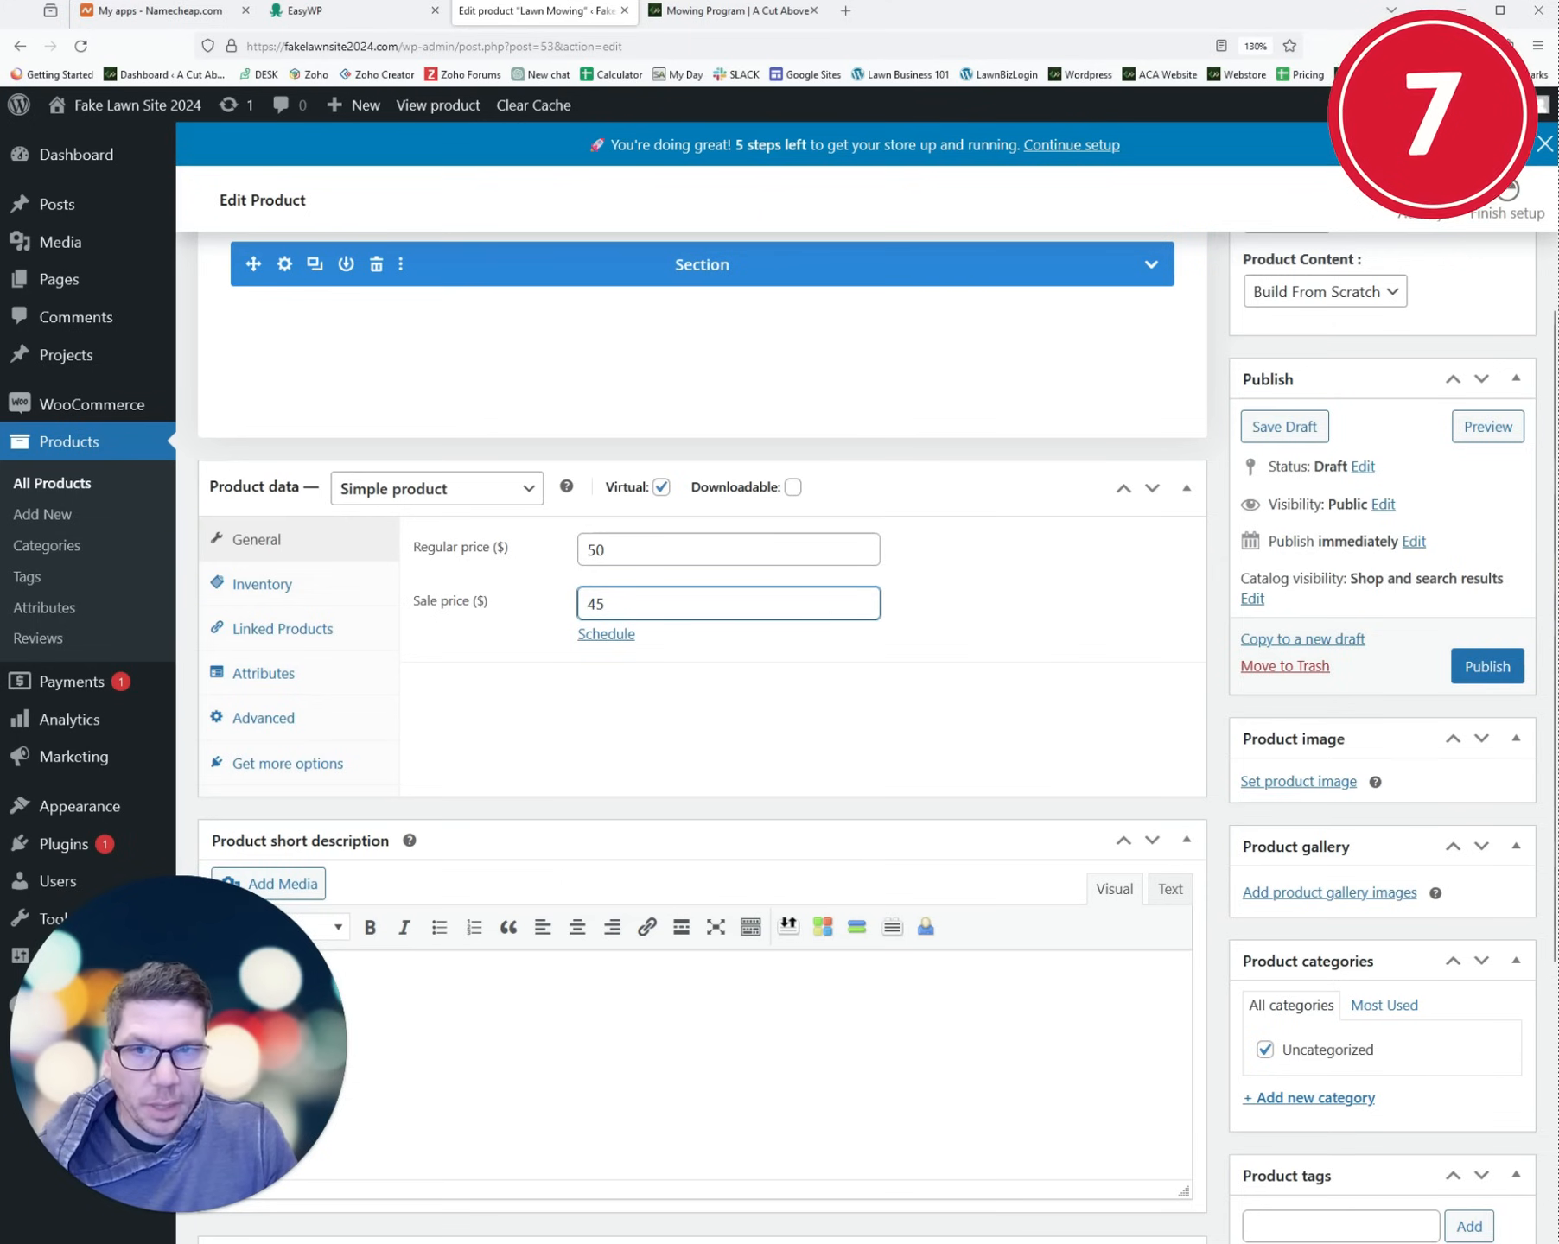
left_click(285, 916)
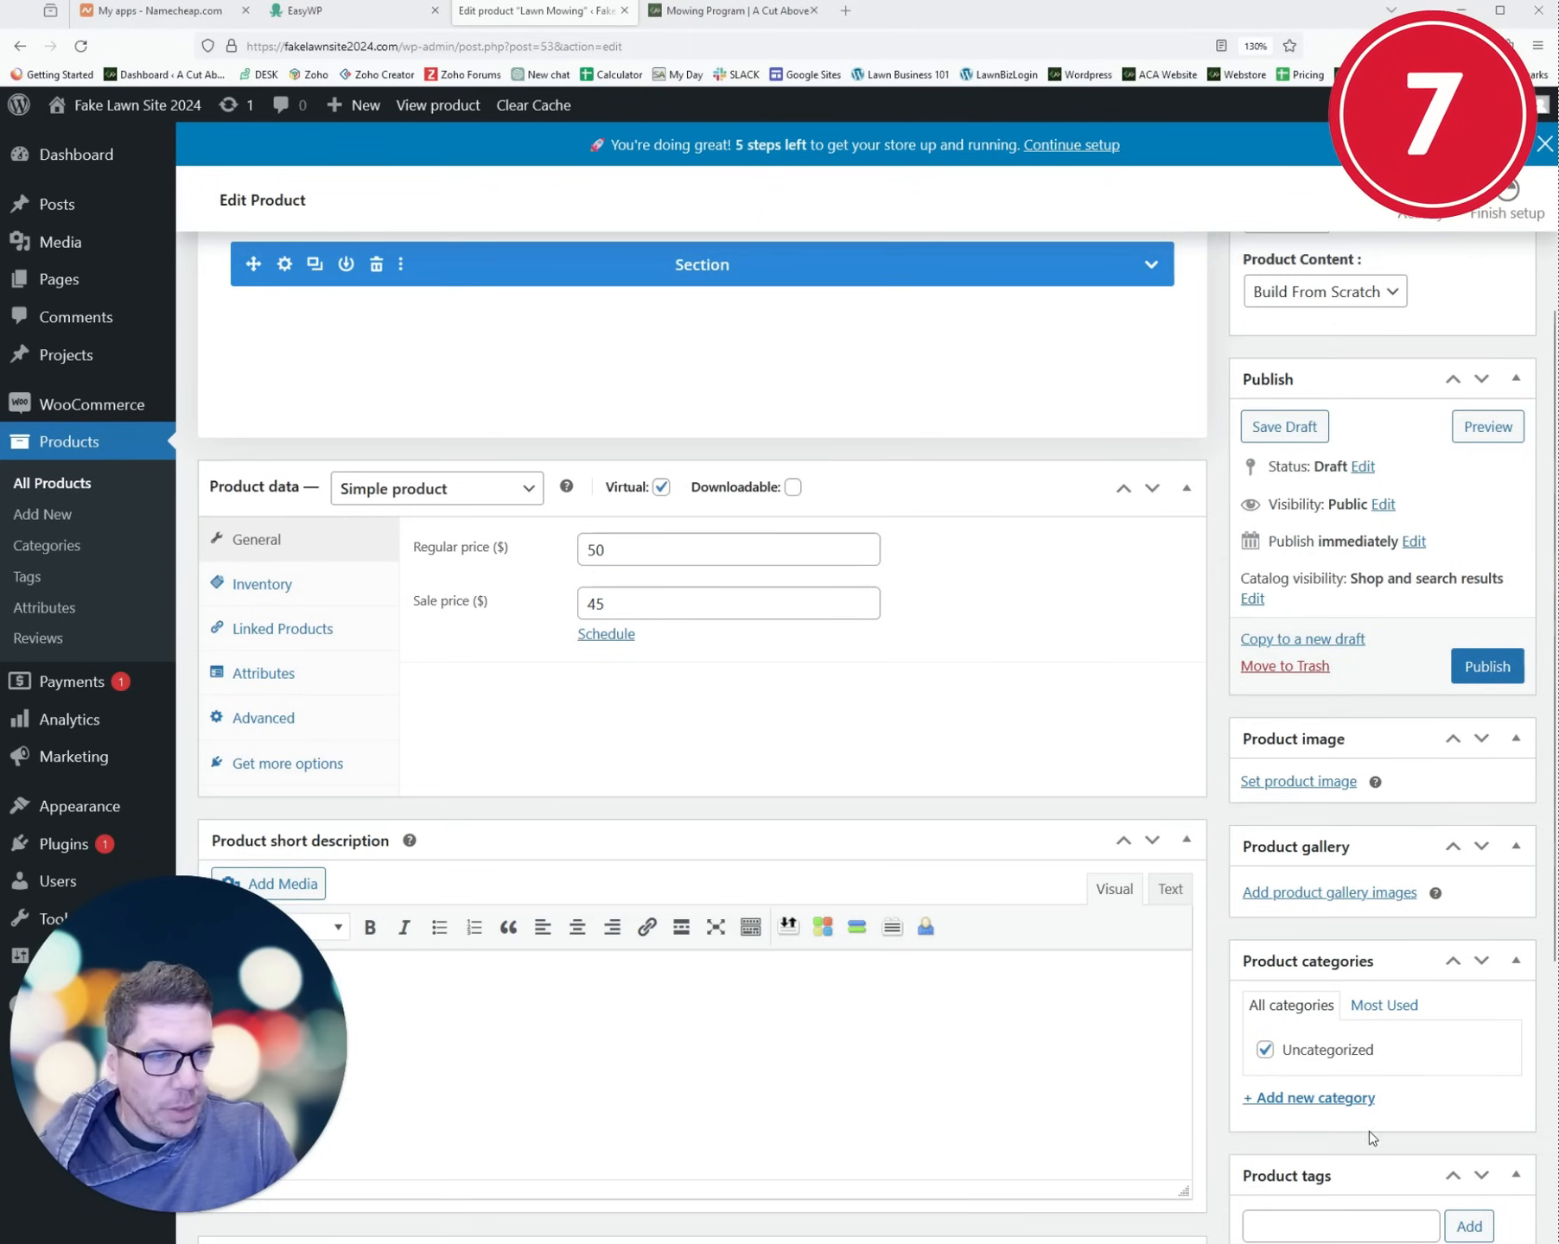
scroll(1296, 1061, "down", 2)
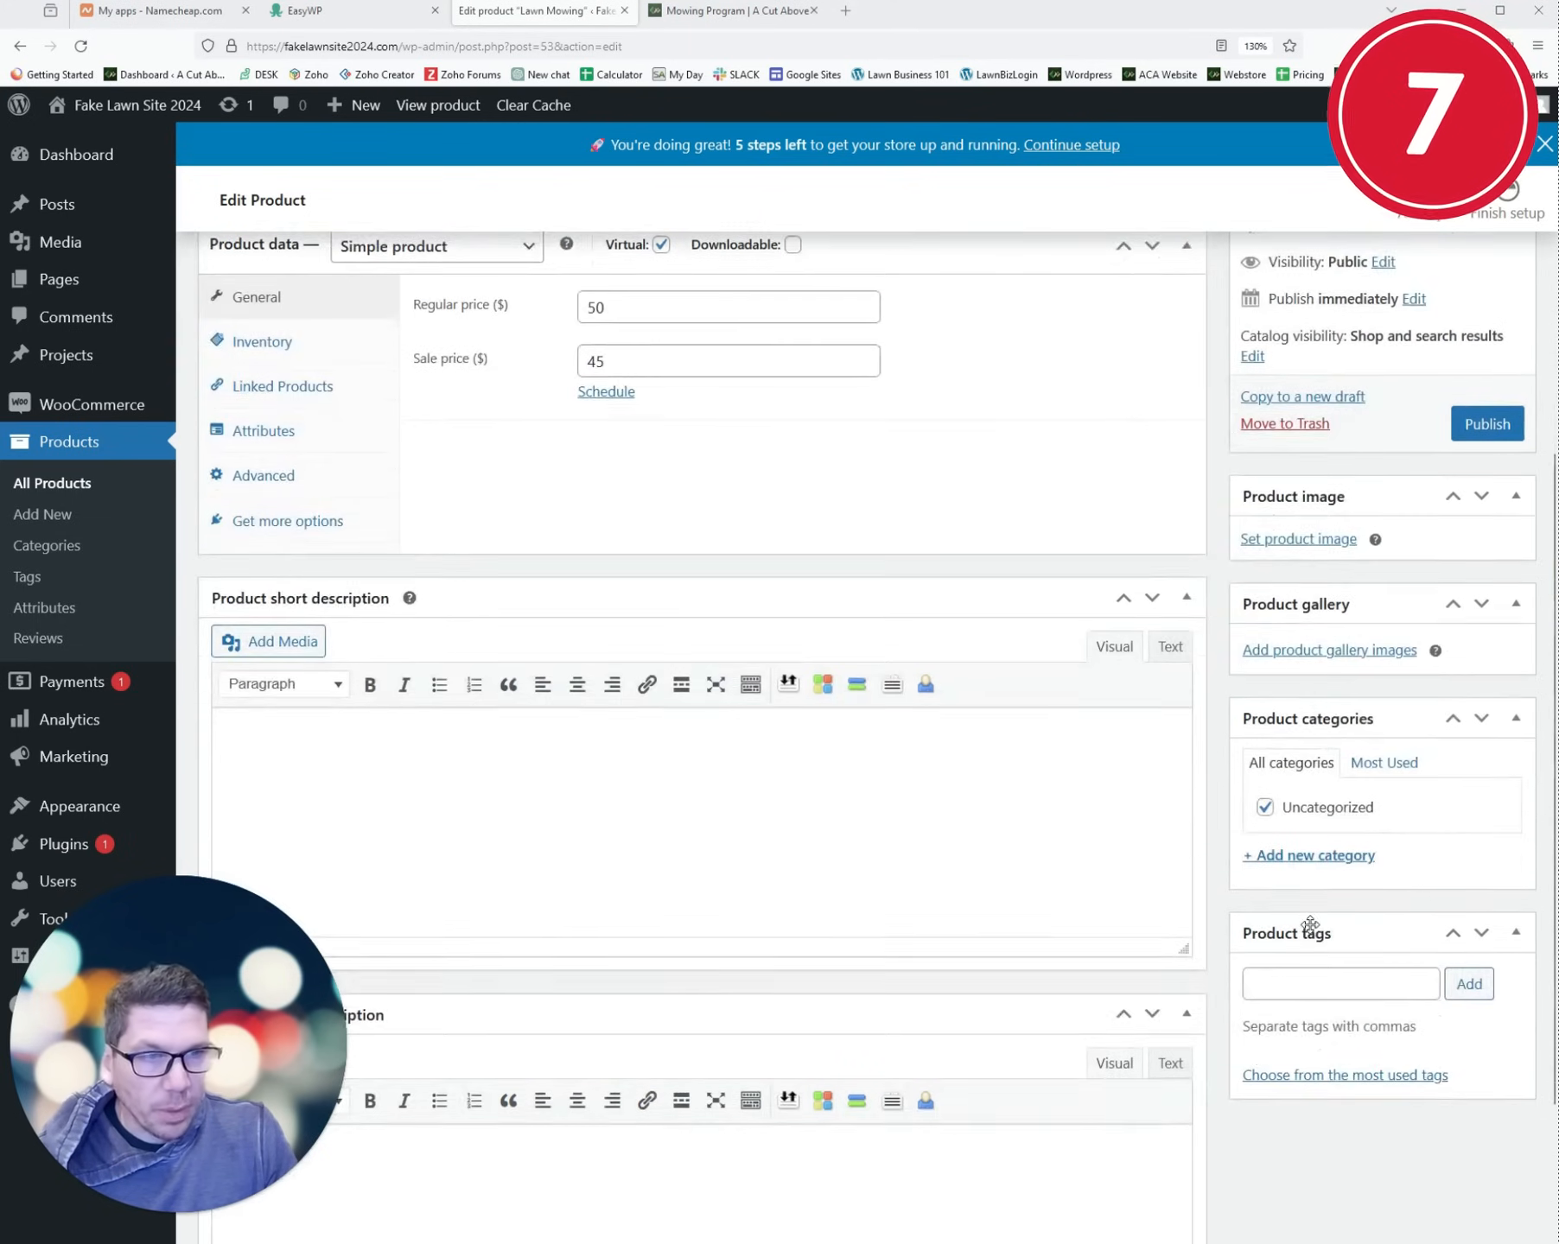
scroll(1279, 925, "up", 2)
scroll(1448, 704, "up", 2)
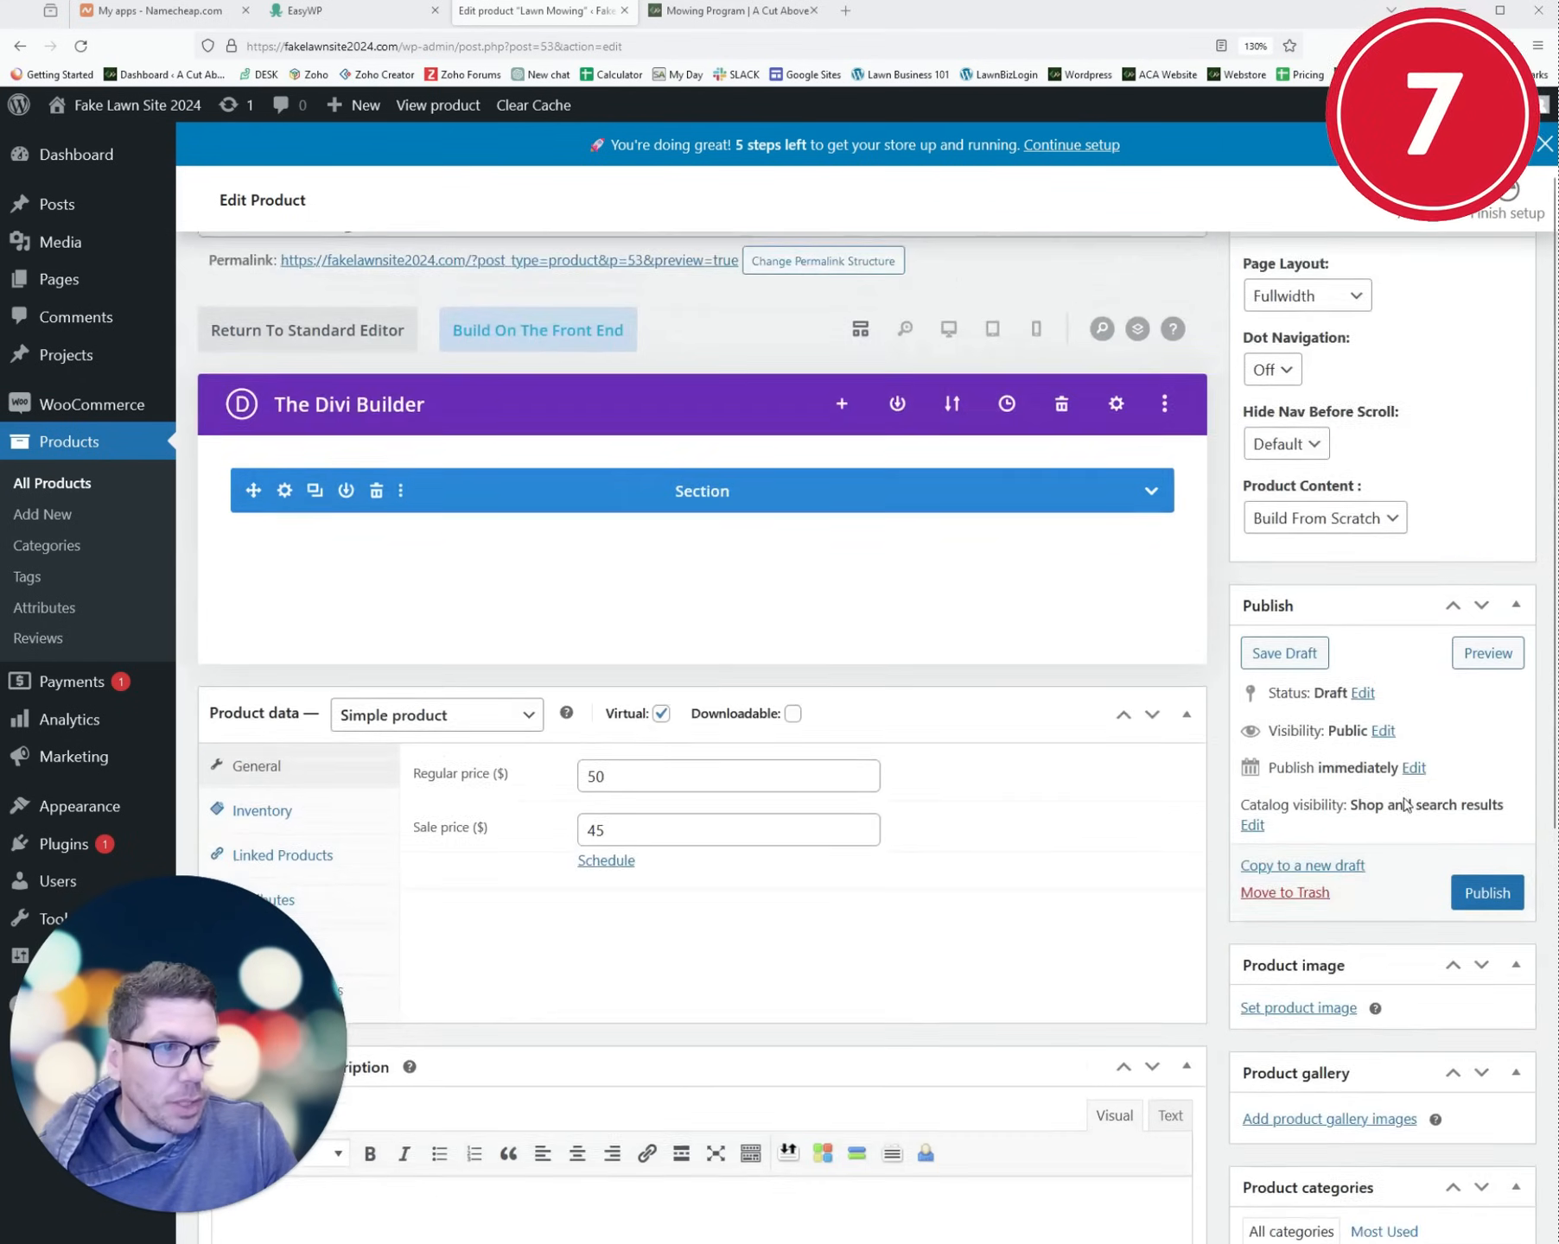
left_click(1485, 907)
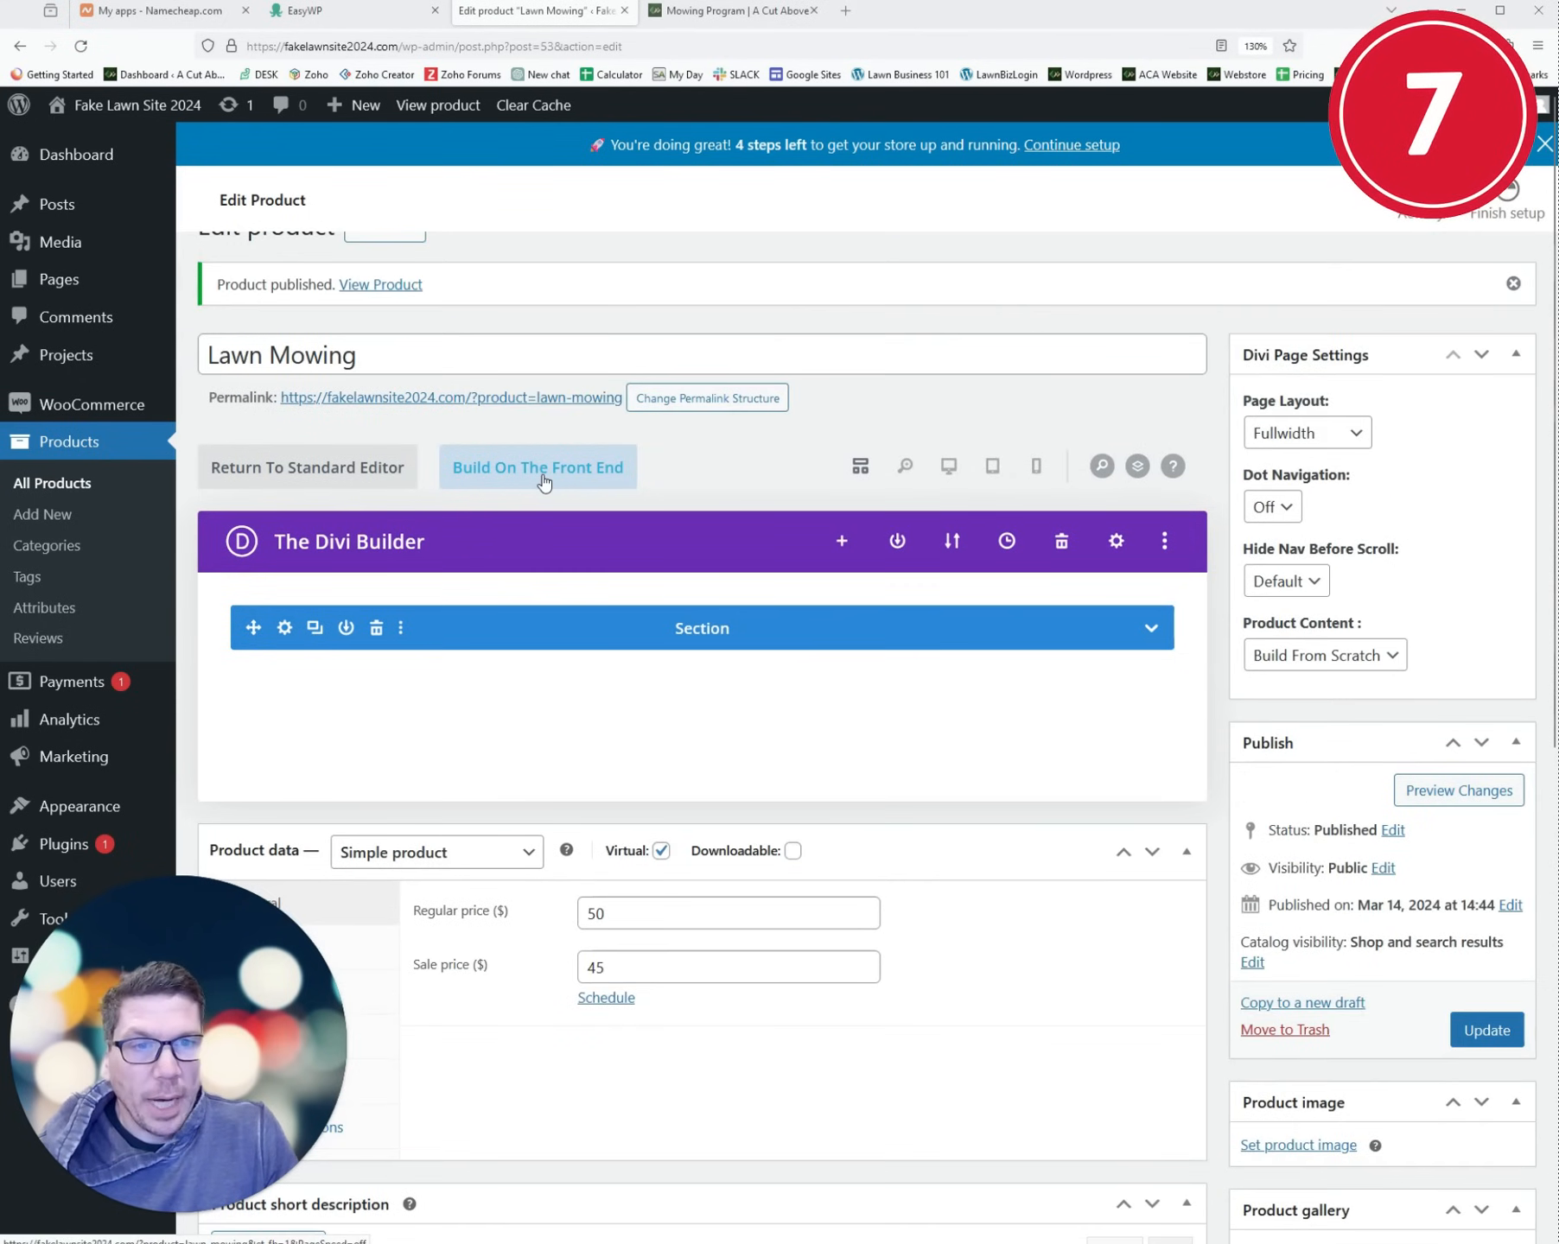
- Open the Lawn Mowing product in the front-end builder to check its $45 sale price
left_click(543, 475)
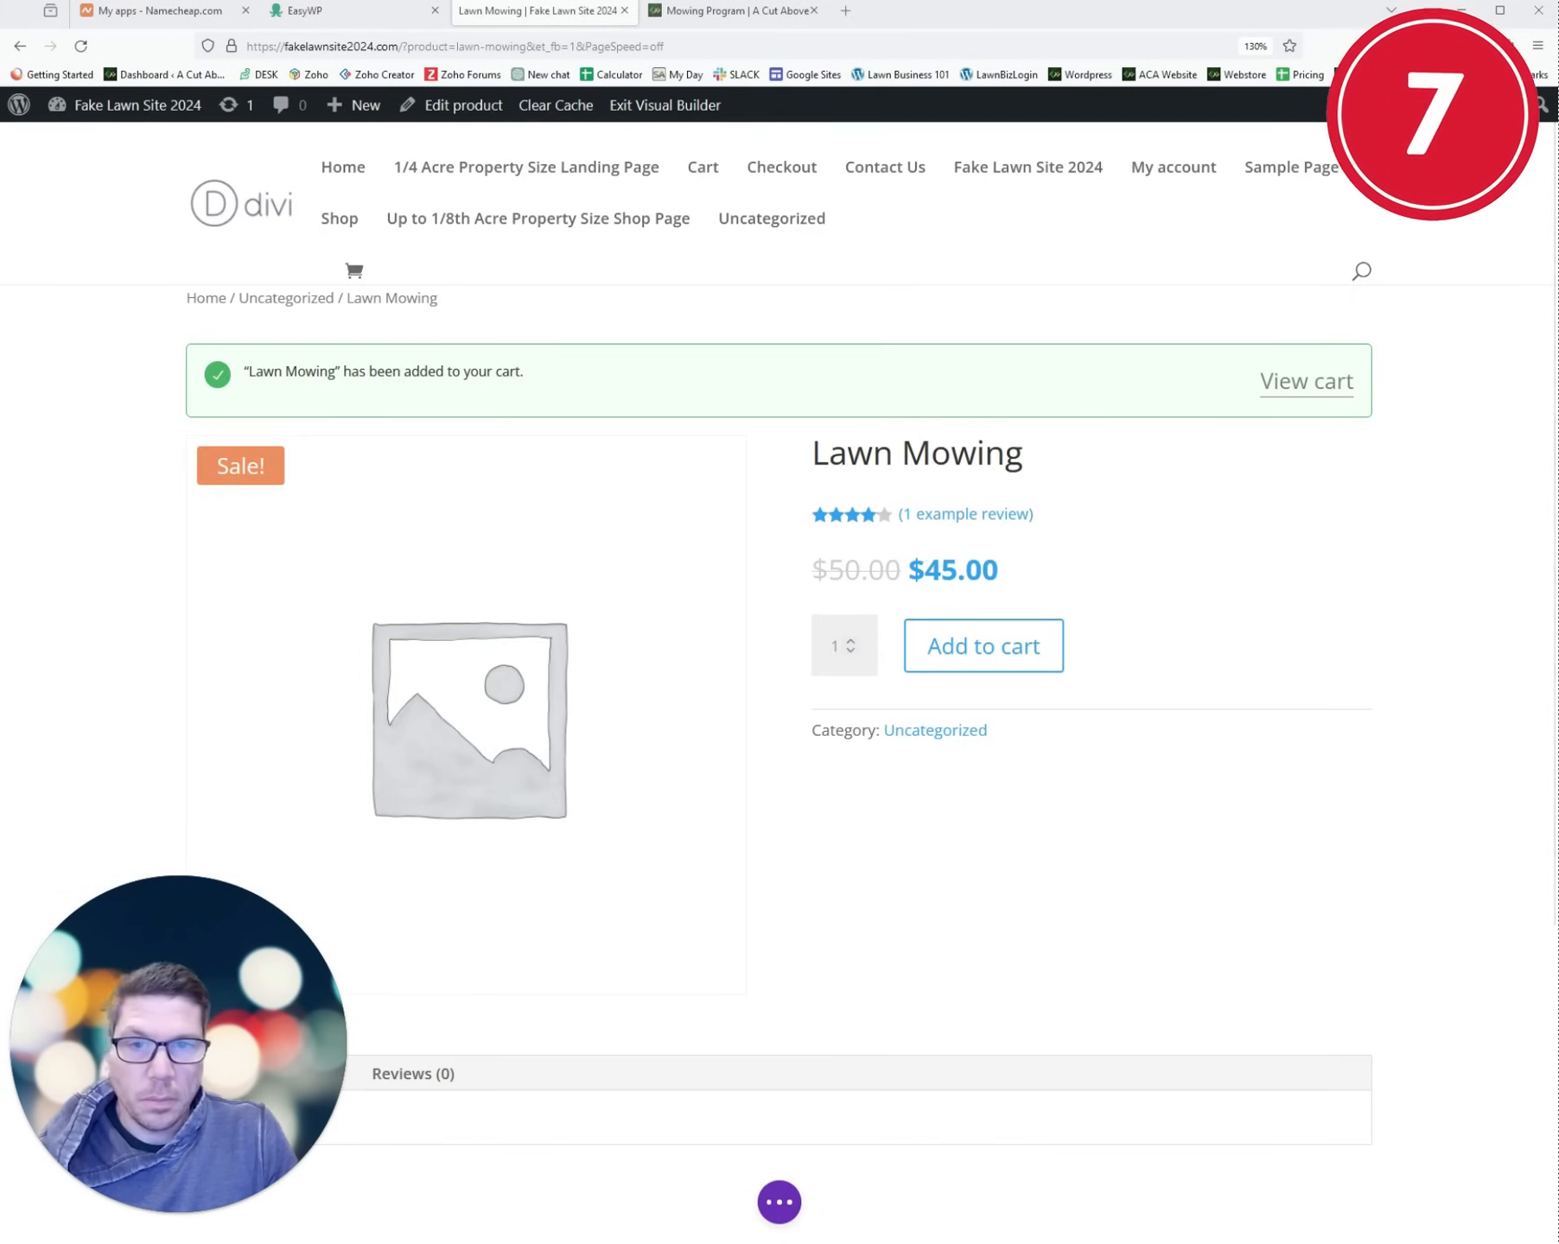
scroll(1115, 590, "down", 5)
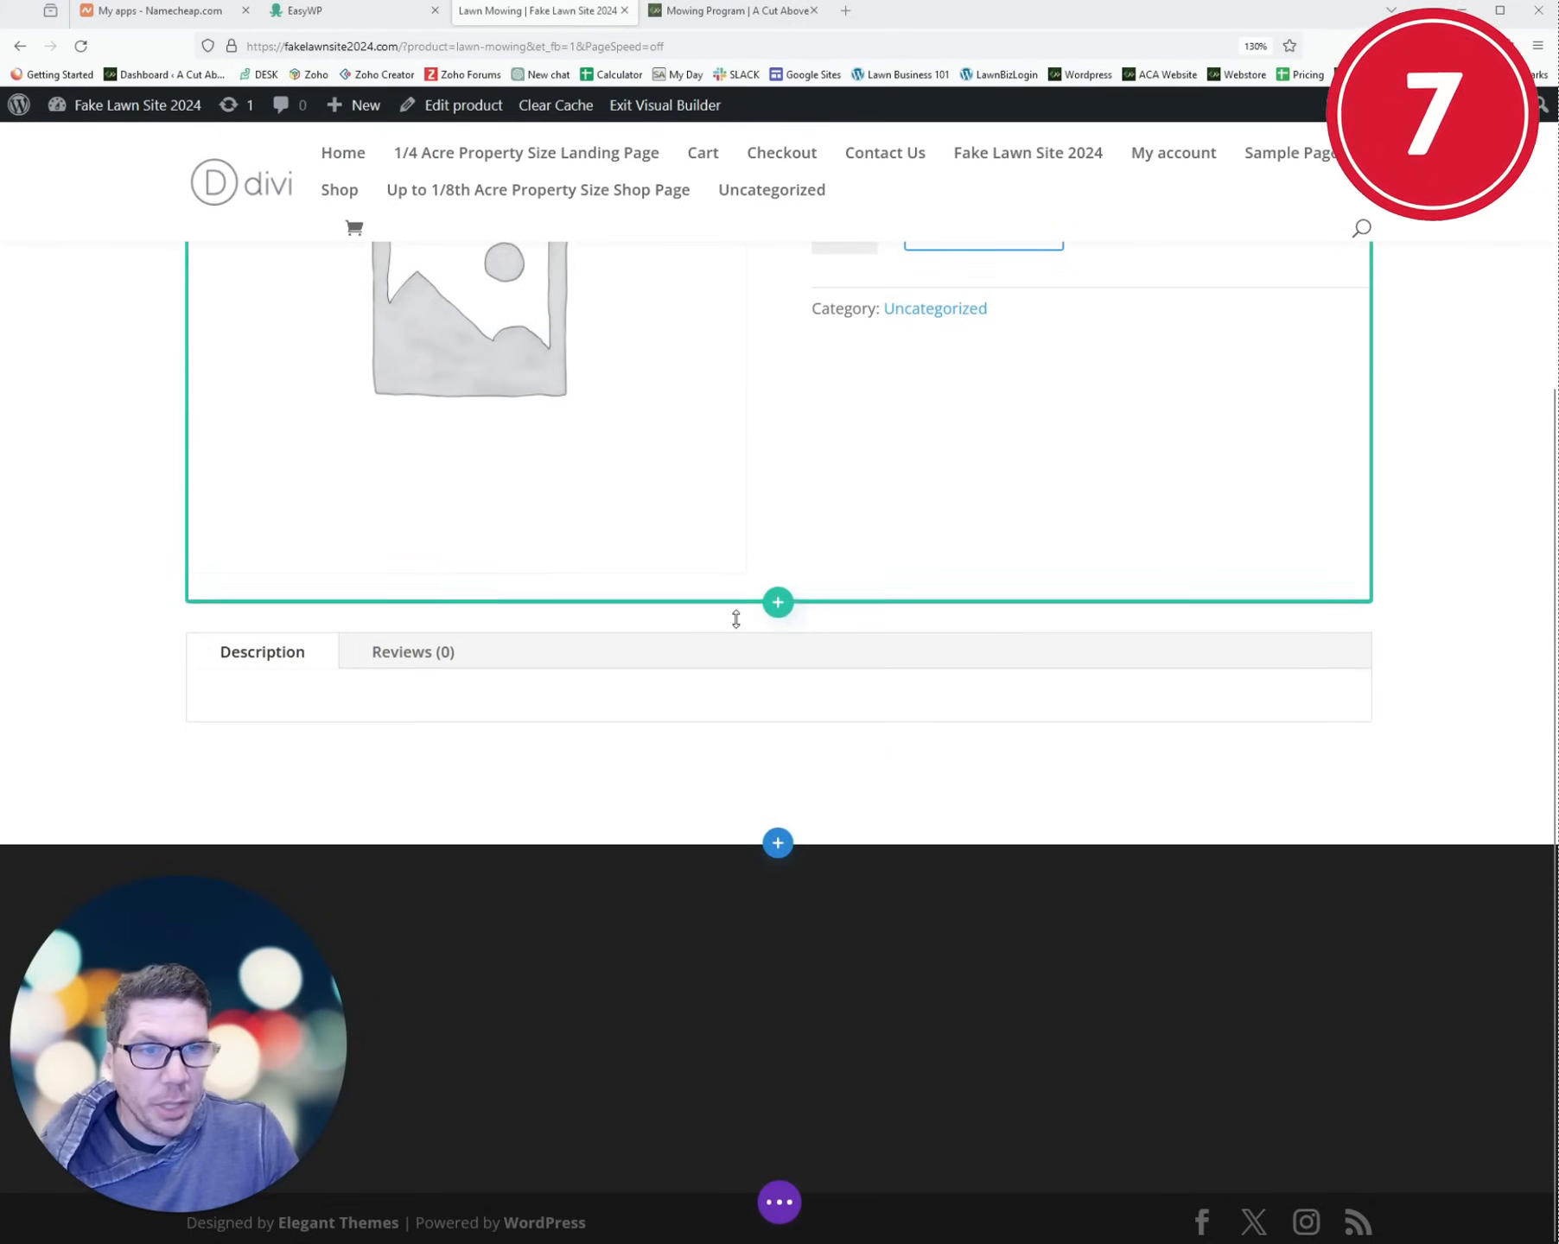
scroll(872, 641, "up", 5)
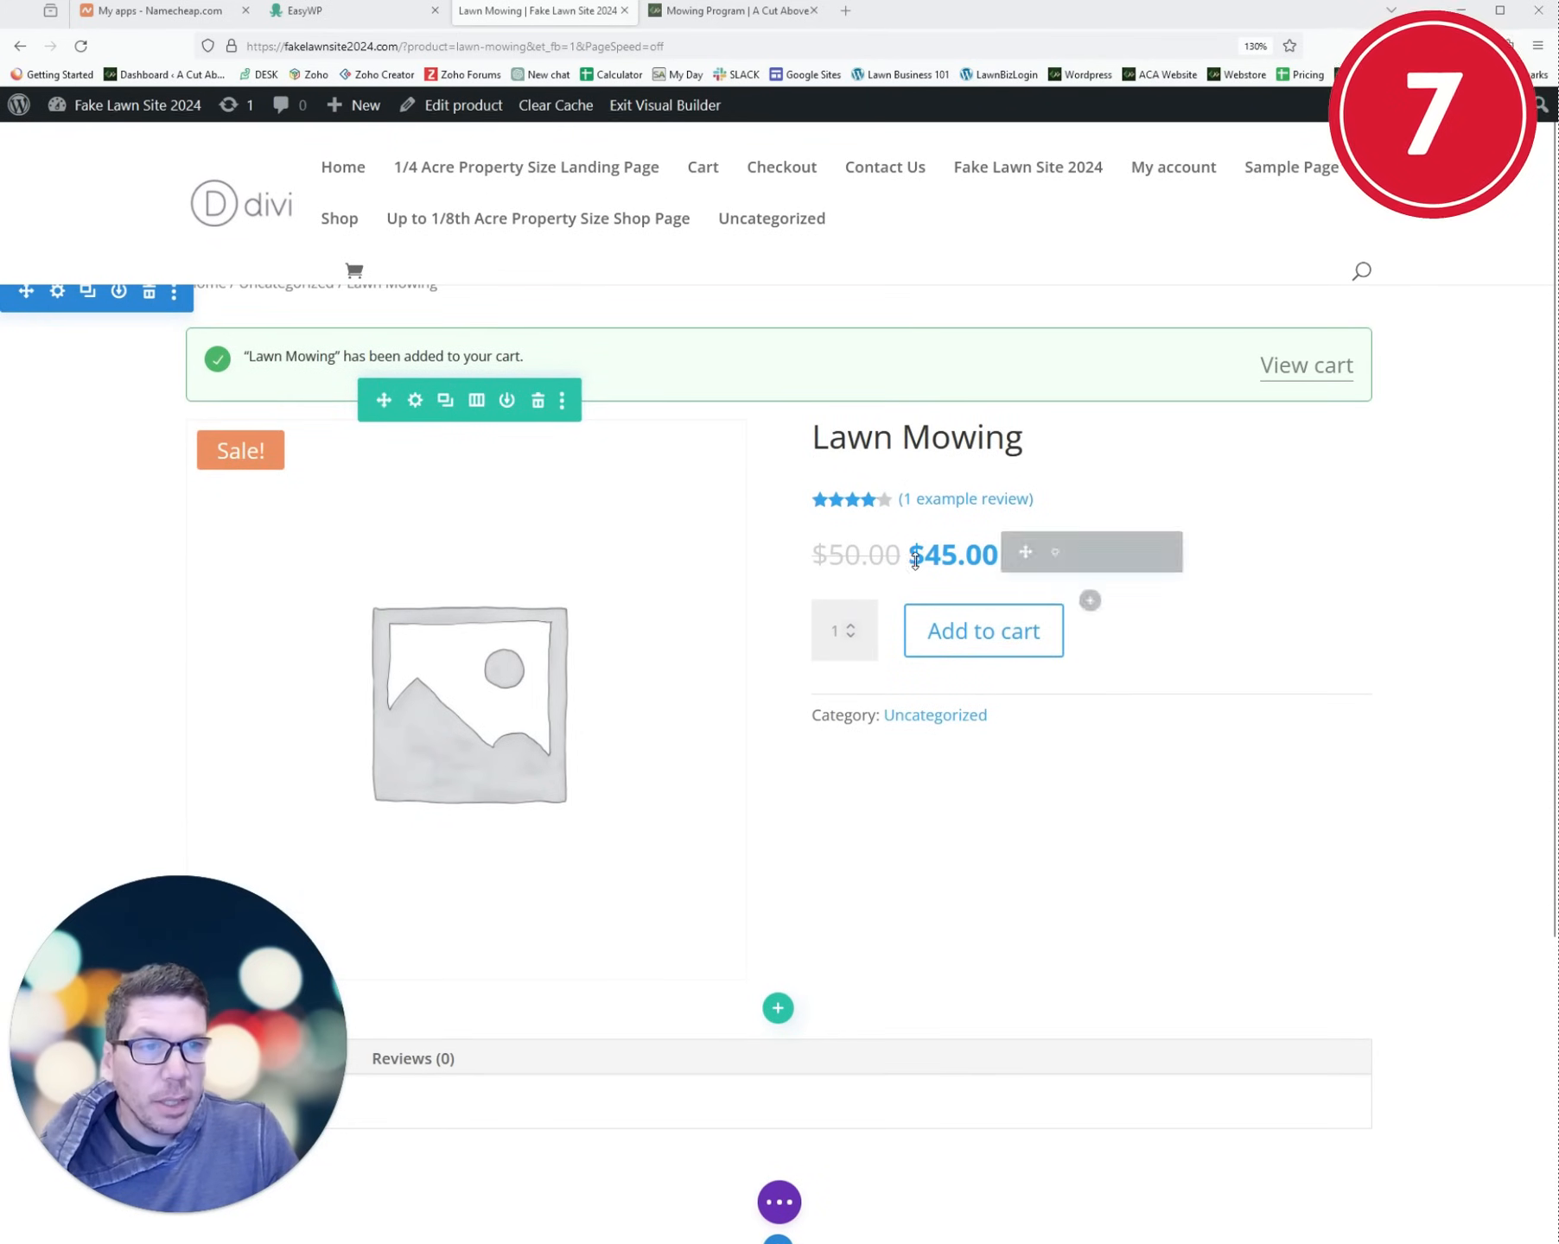
- Compare the Lawn Mowing product page with A Cut Above's Mowing Program page
key("ctrl+Tab")
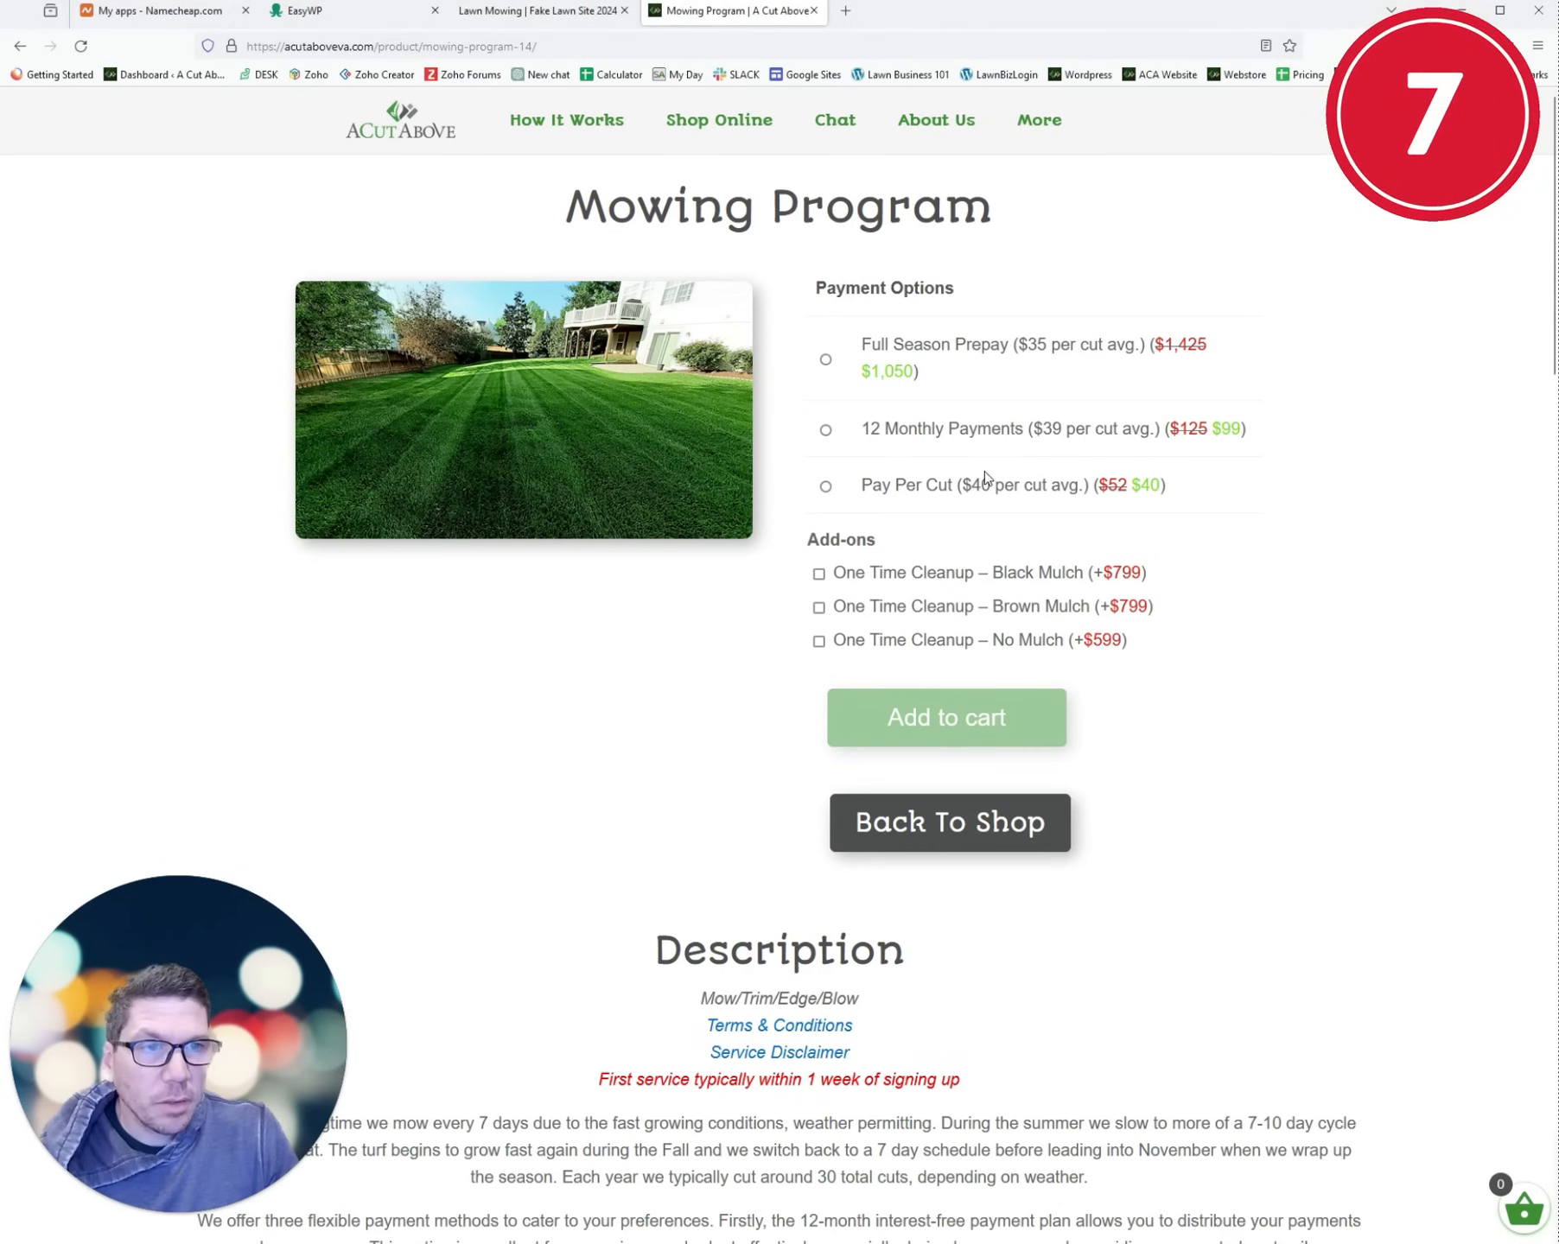
scroll(985, 478, "down", 15)
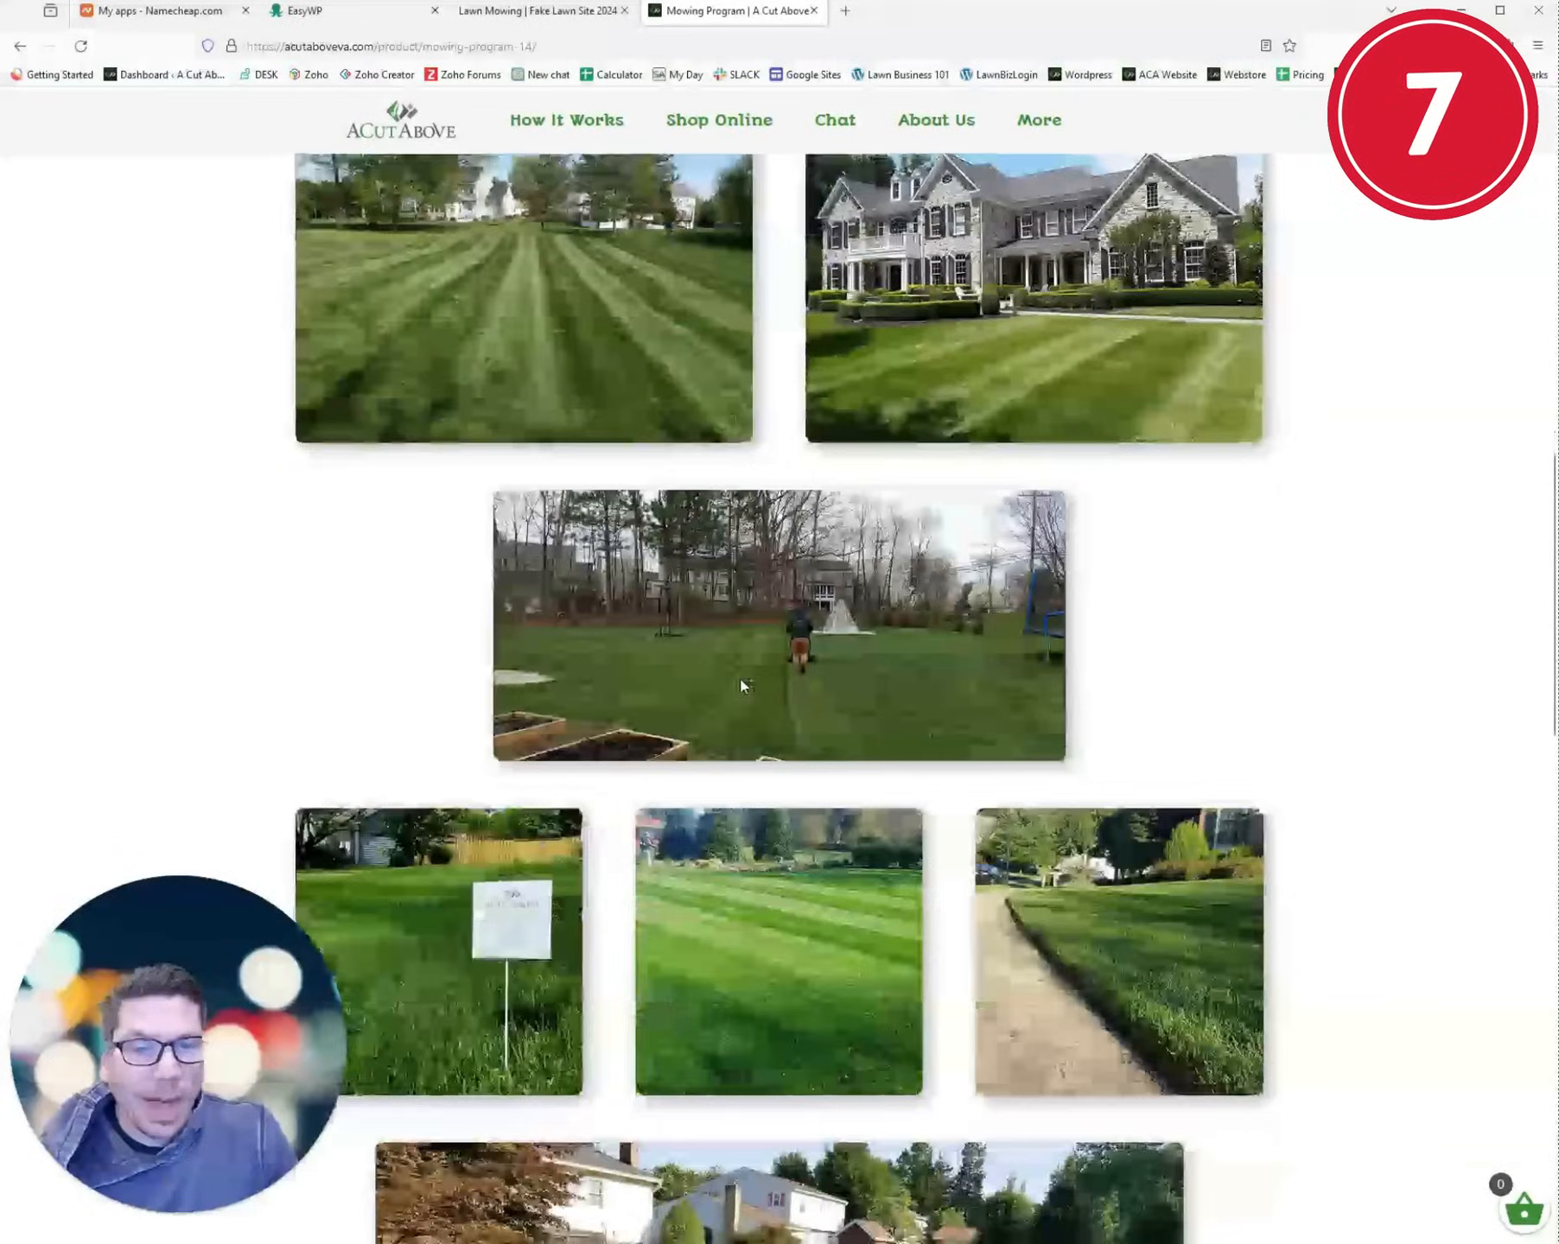
scroll(742, 683, "down", 18)
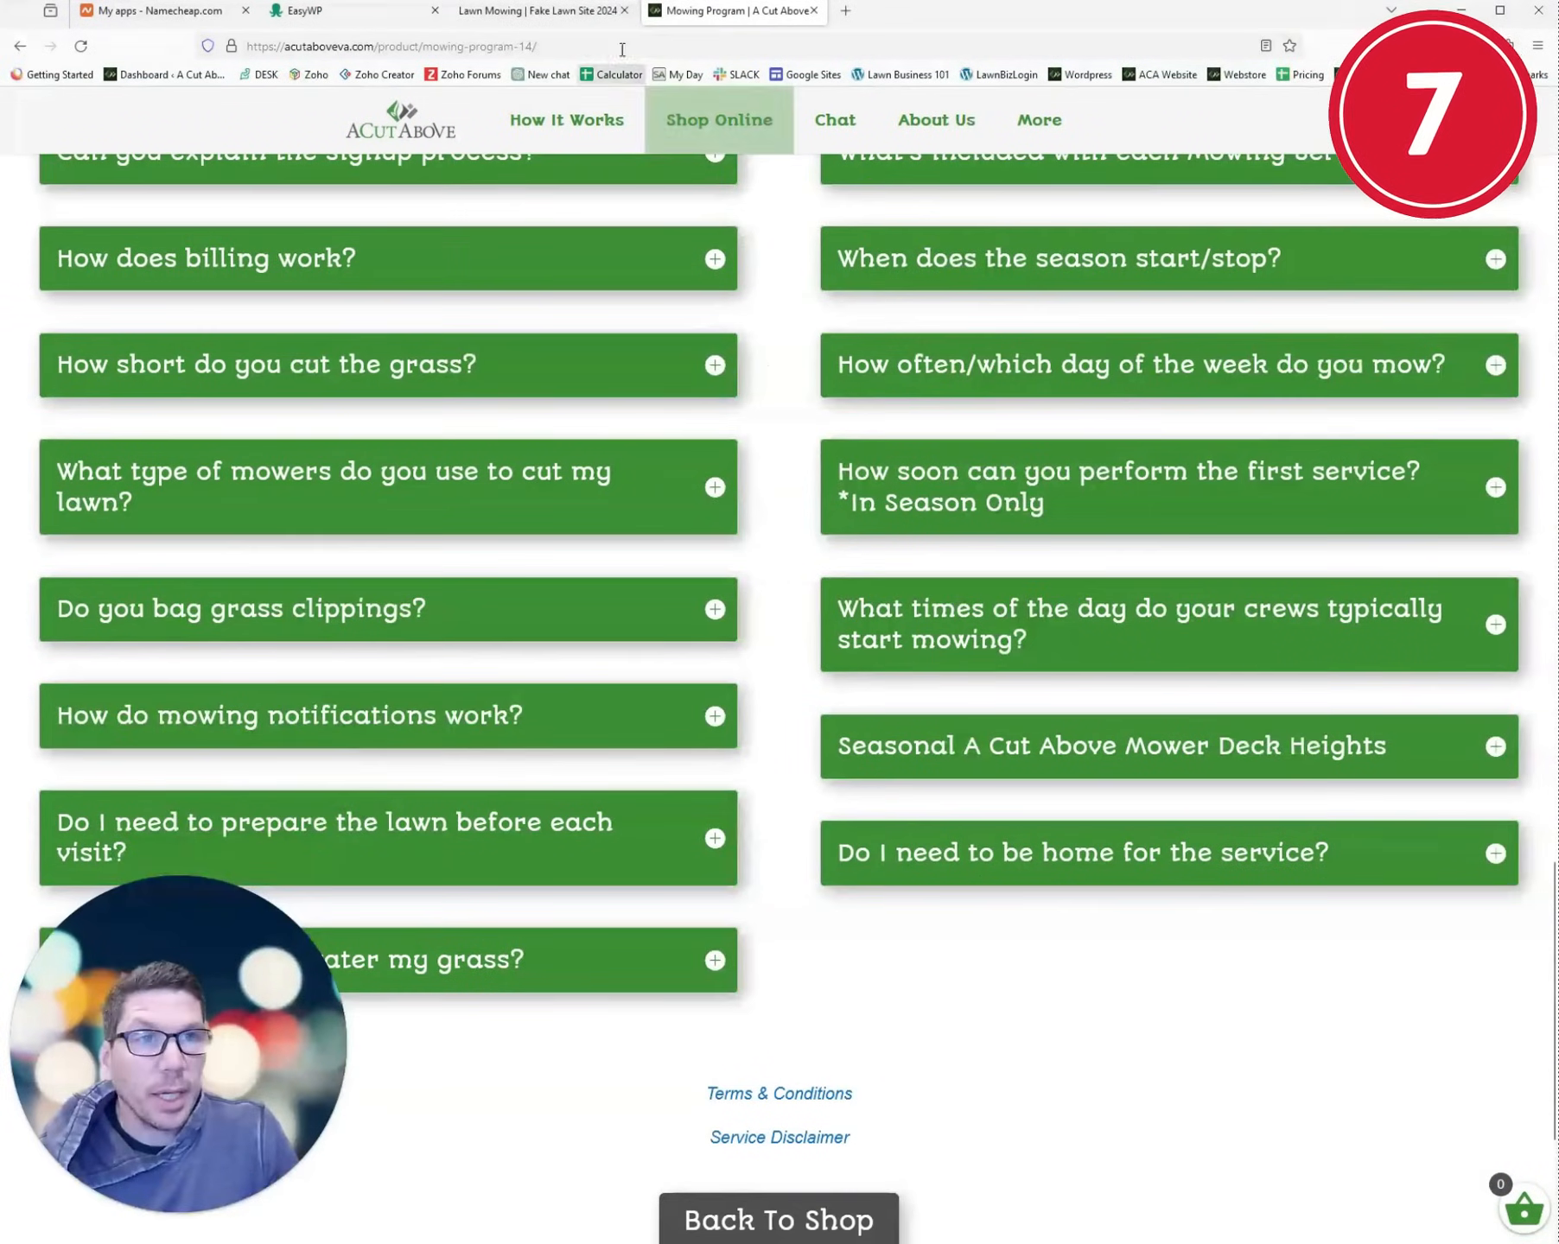
left_click(538, 10)
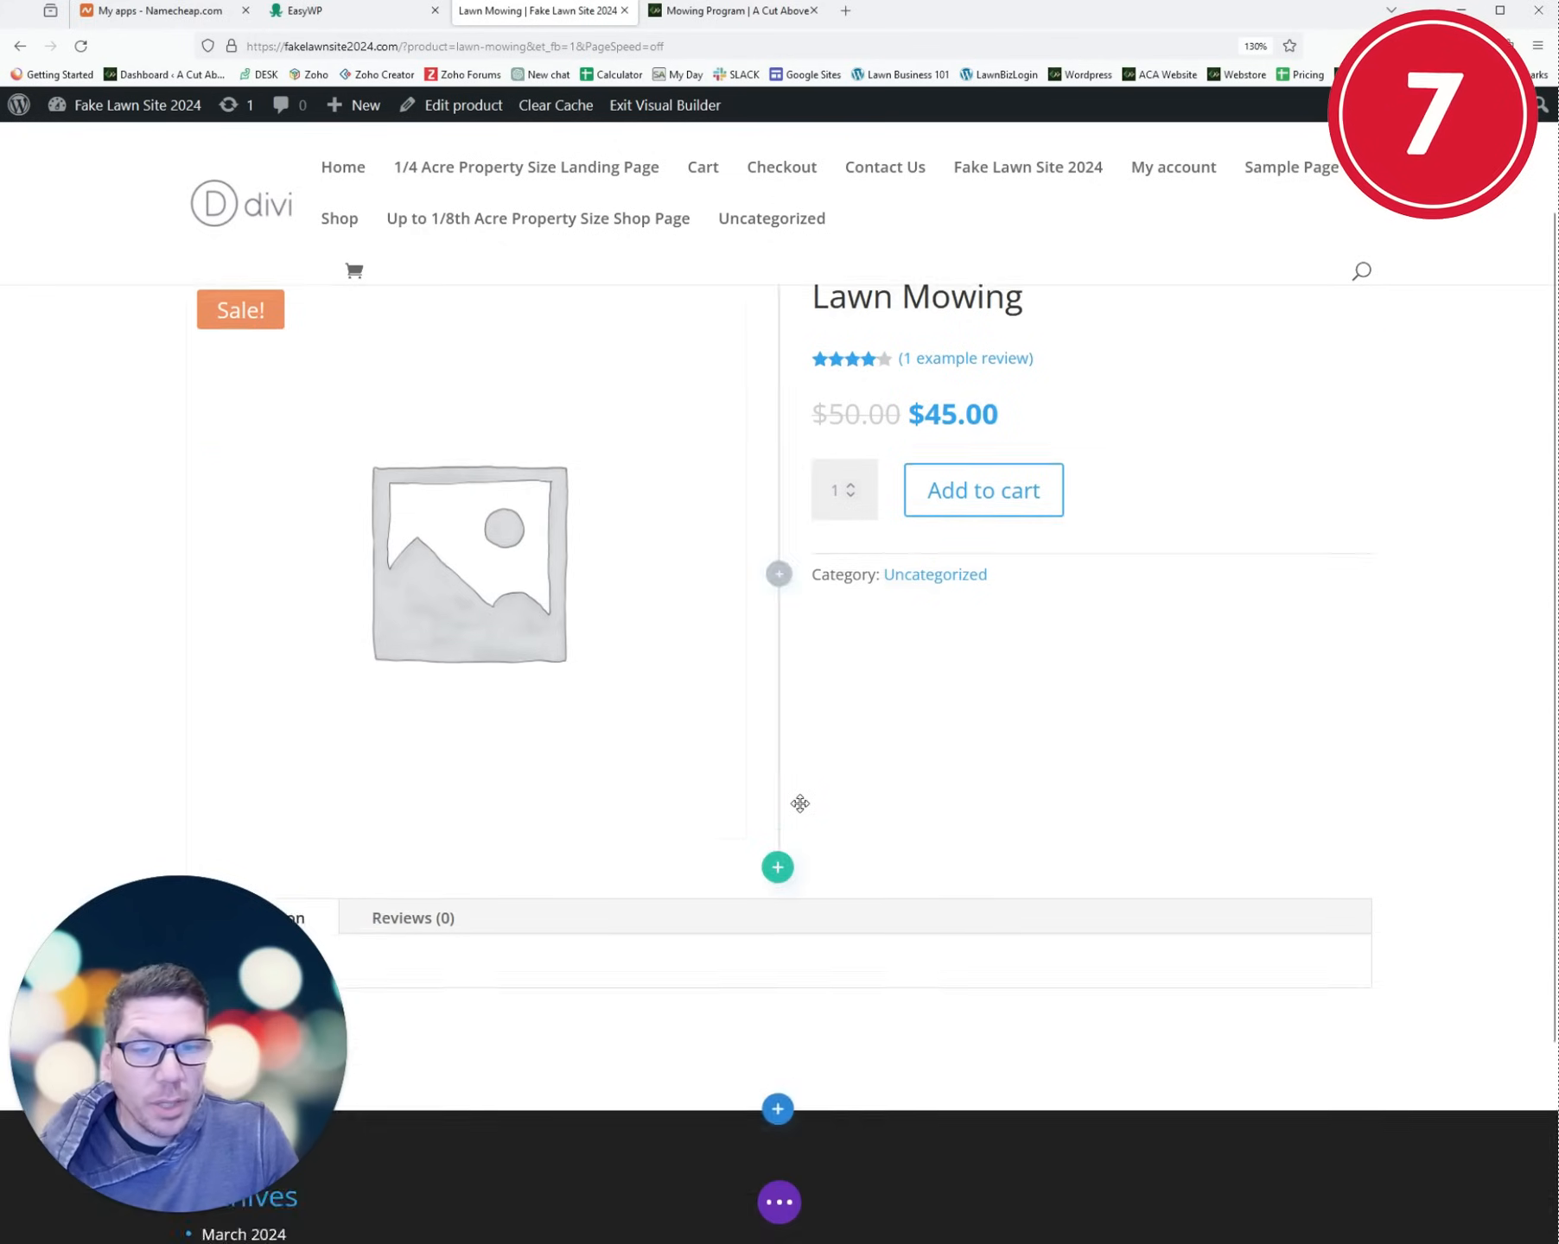
scroll(800, 804, "down", 3)
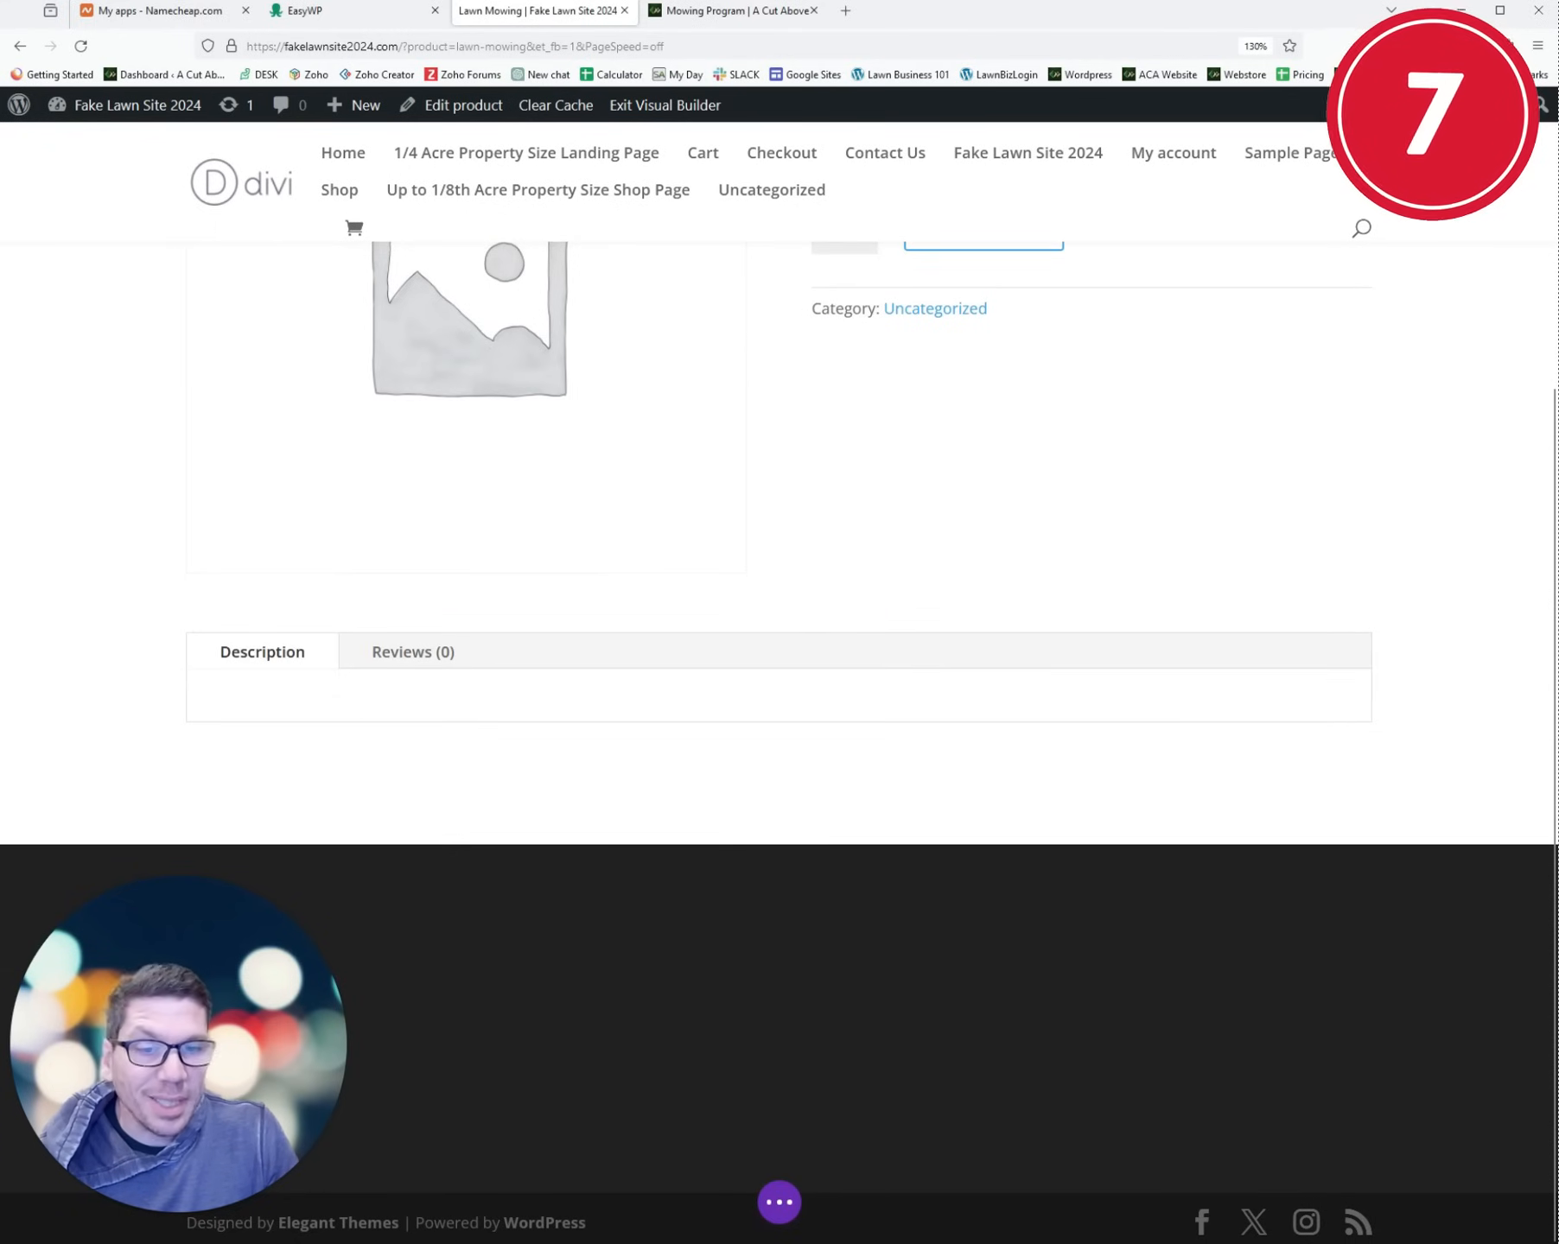
left_click(739, 10)
scroll(780, 735, "down", 5)
scroll(768, 750, "up", 15)
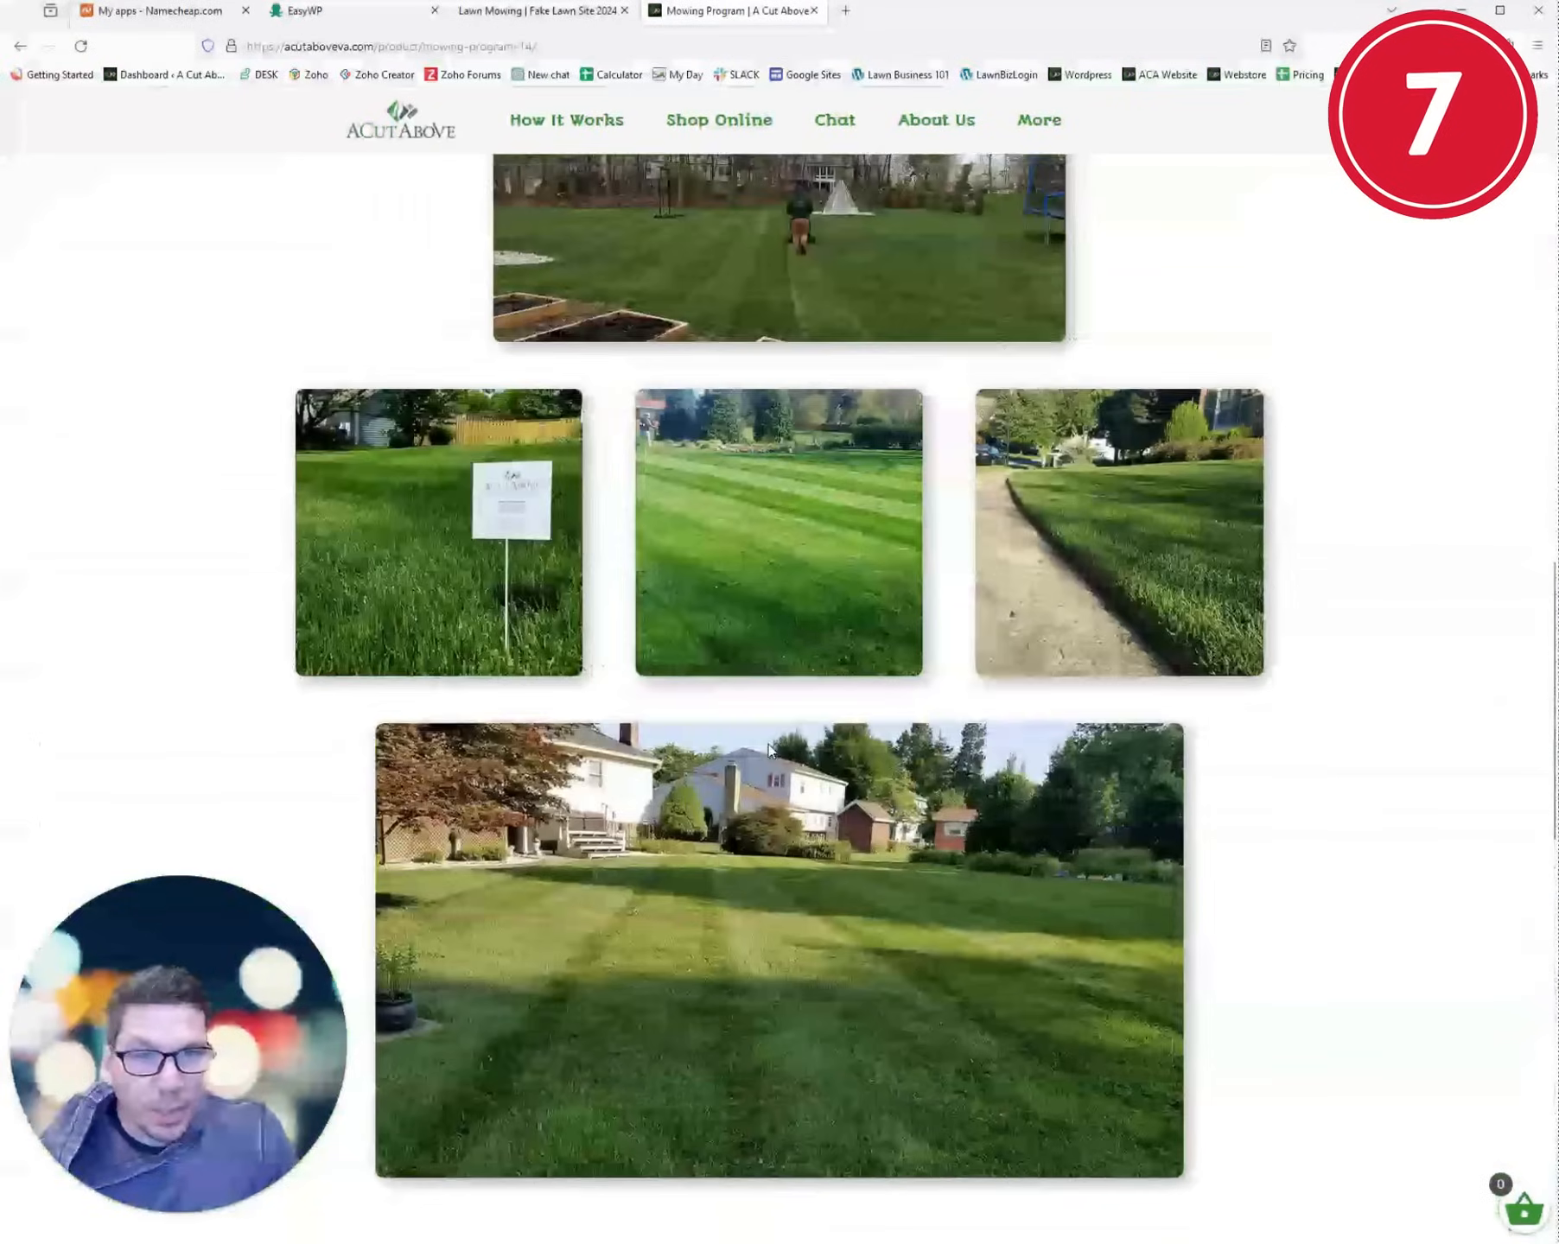
scroll(773, 754, "up", 10)
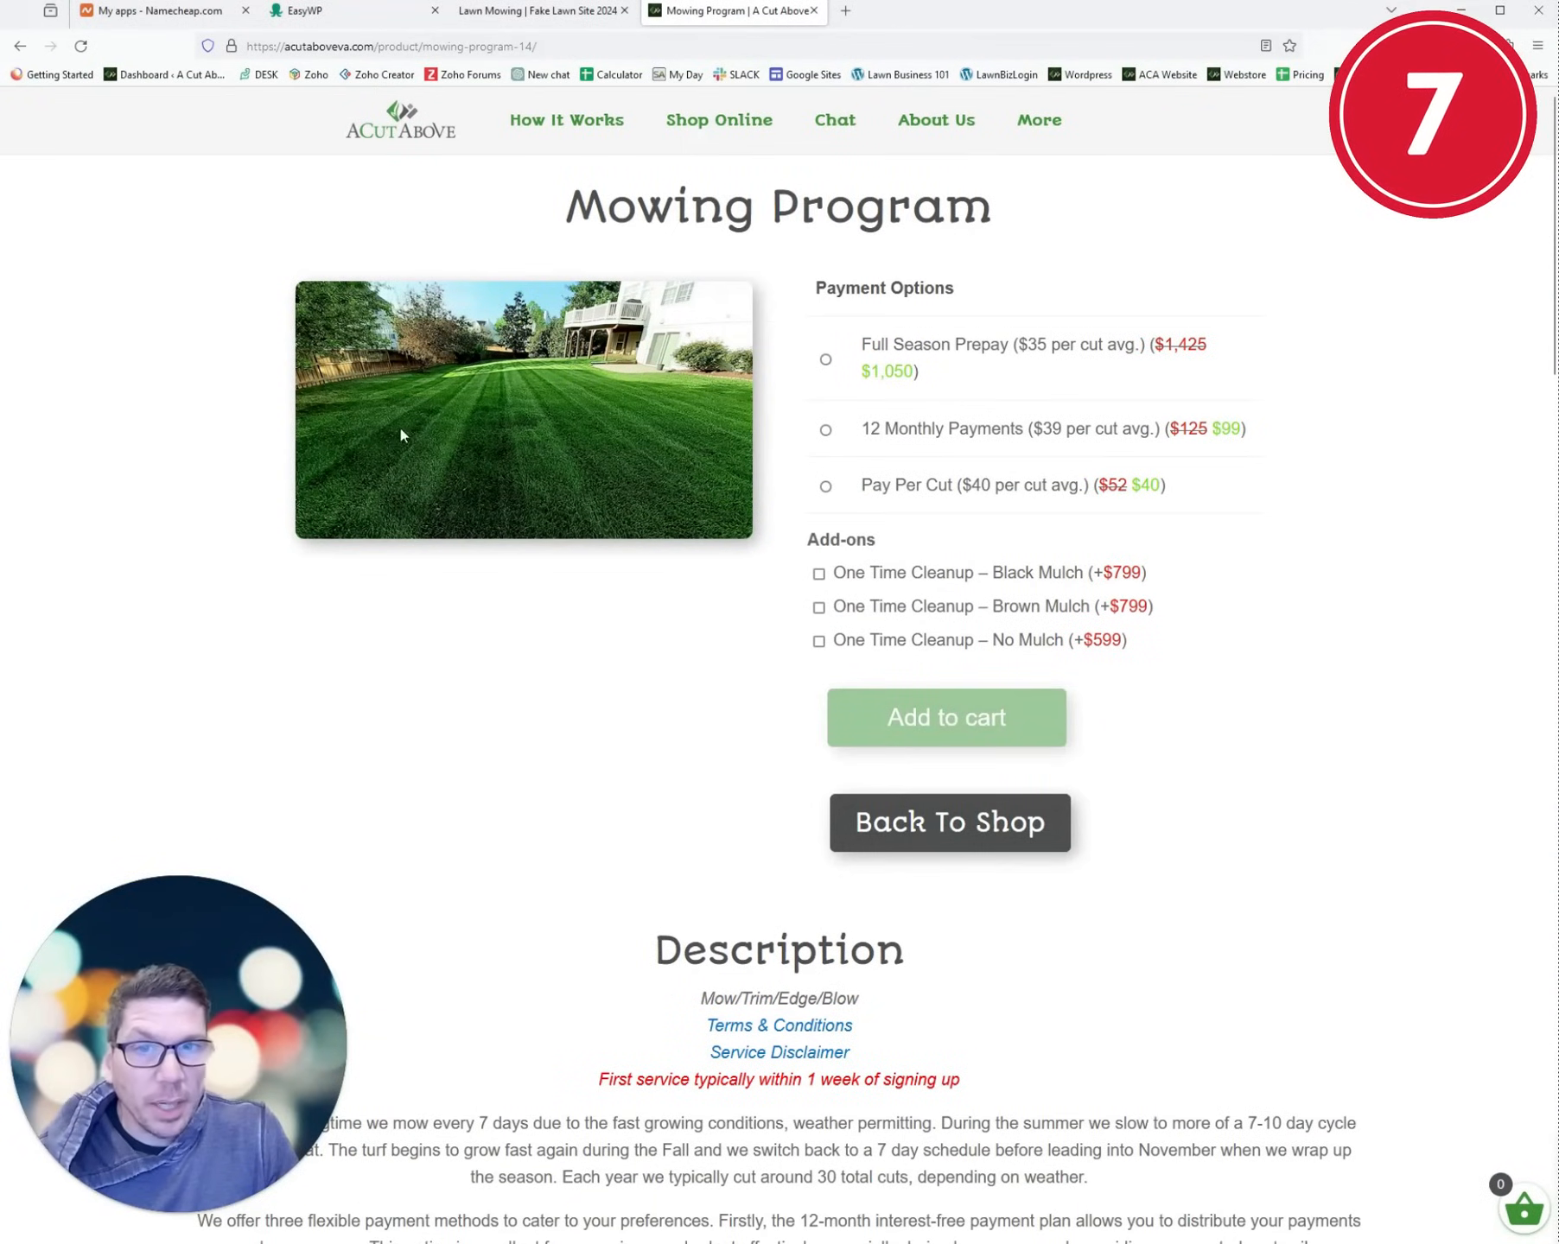
left_click(537, 11)
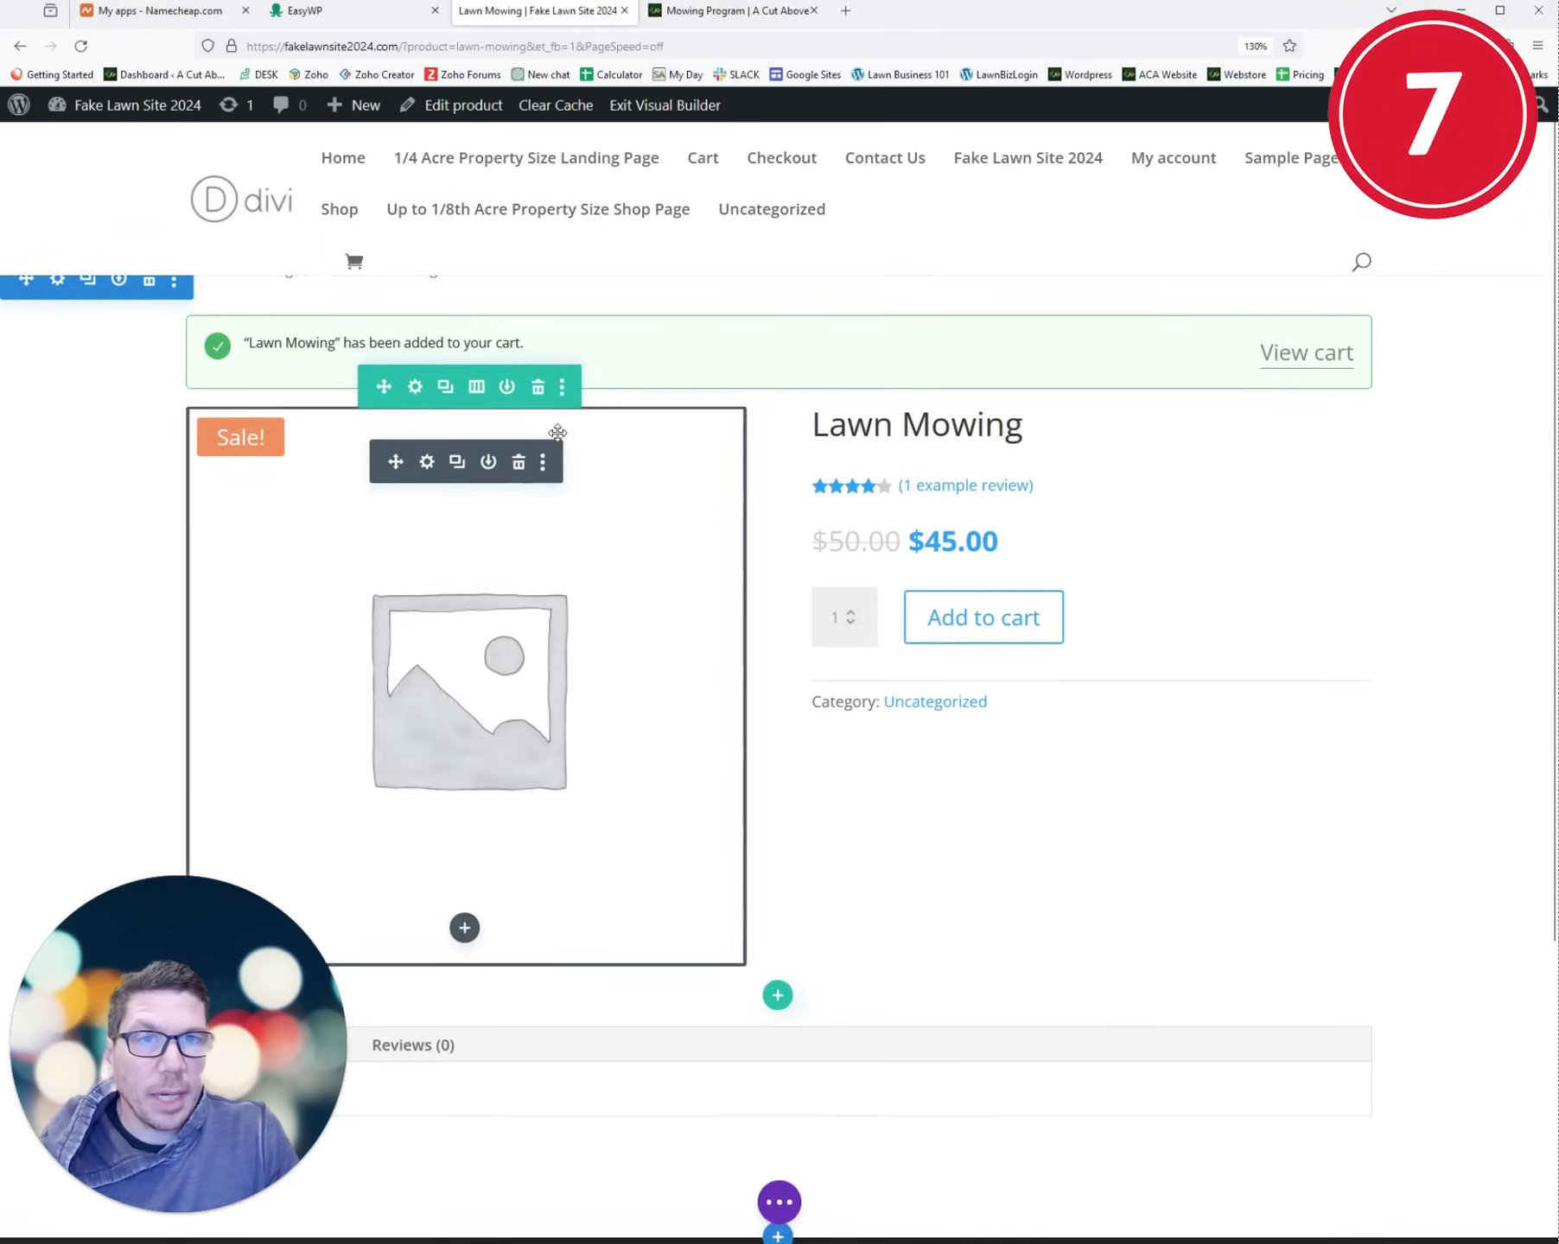
- Duplicate the Lawn Mowing product and trim the (Copy) suffix from its title
left_click(164, 104)
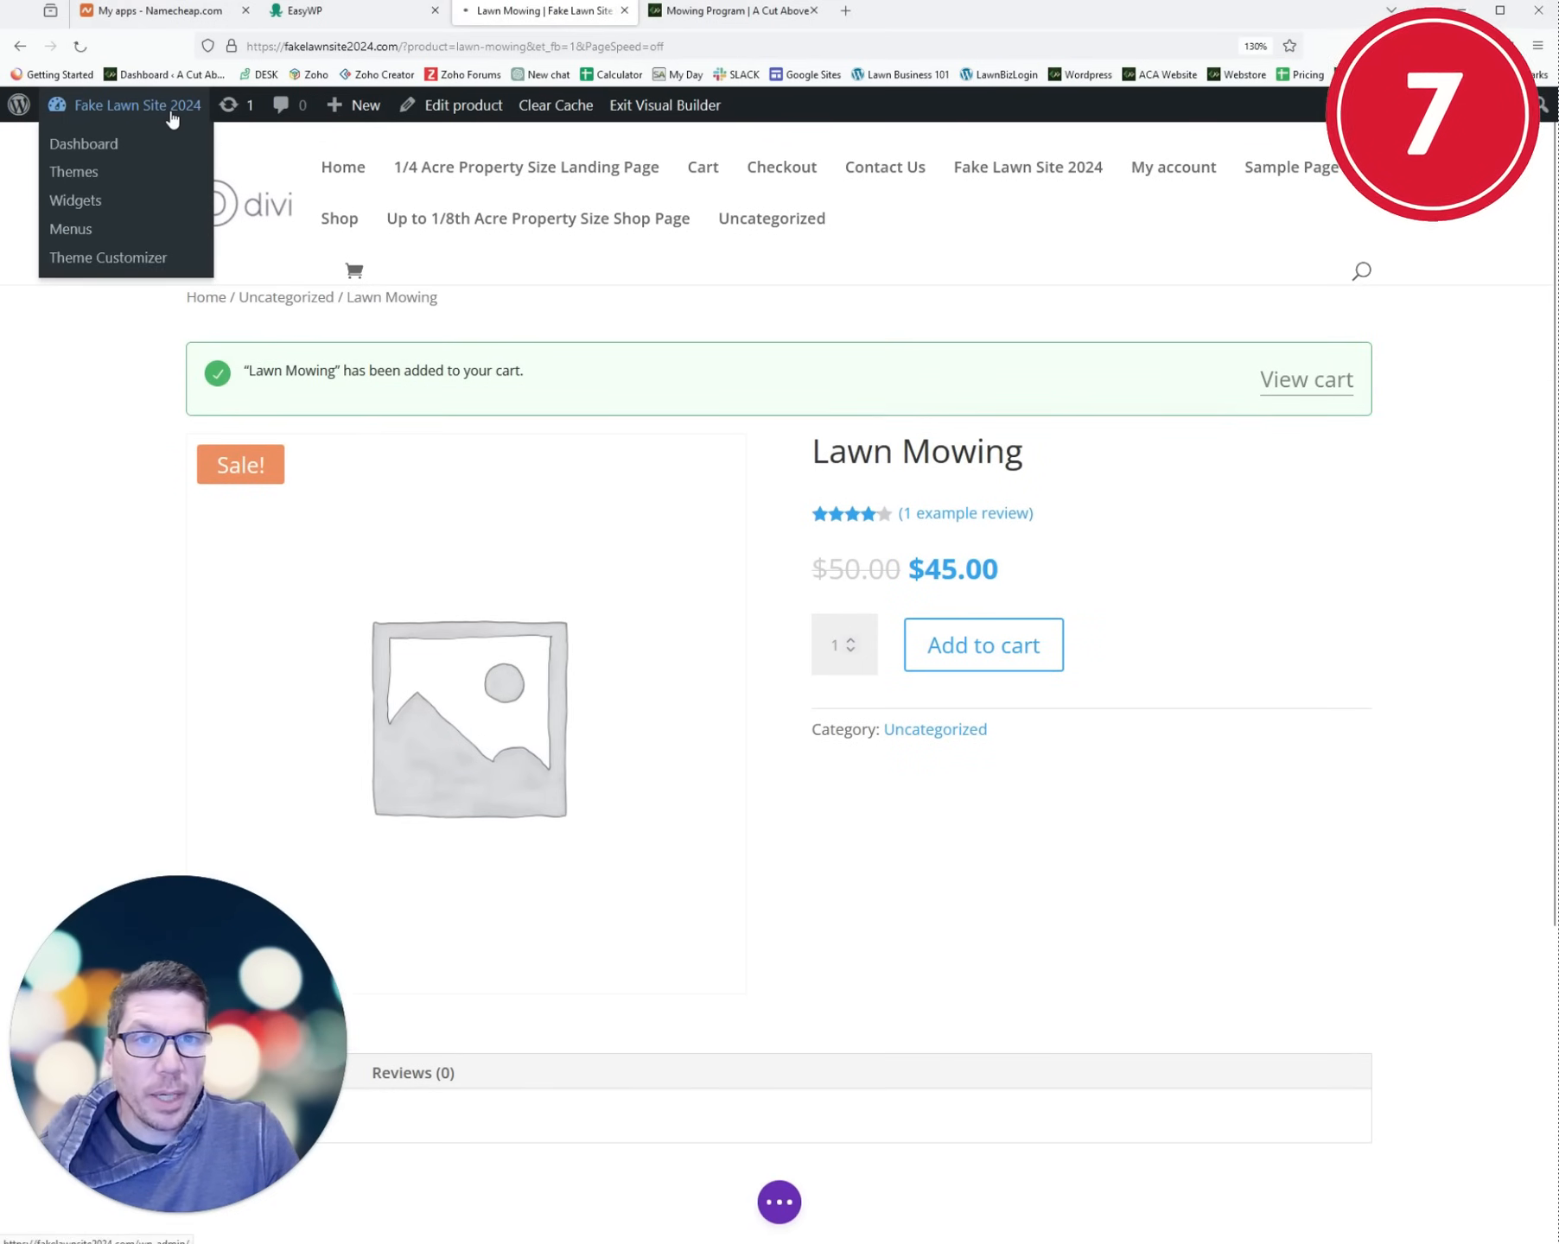
mouse_move(72, 530)
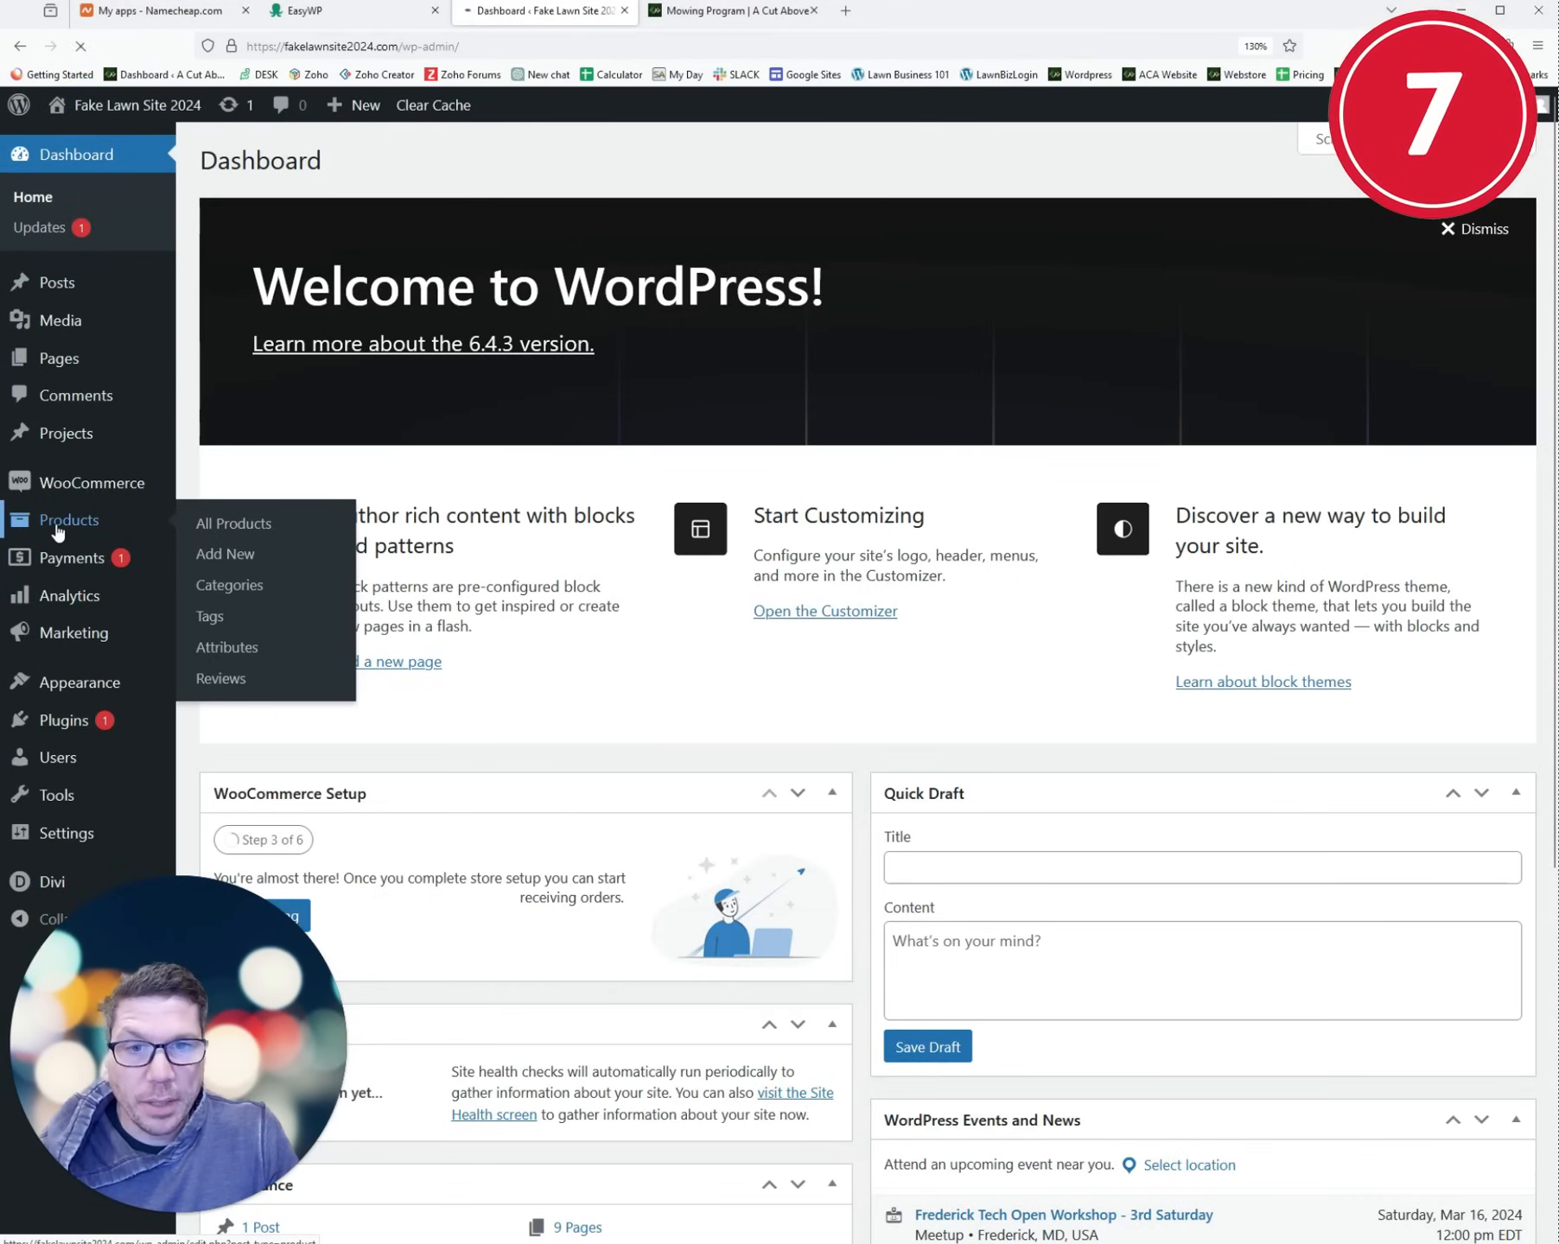
left_click(58, 529)
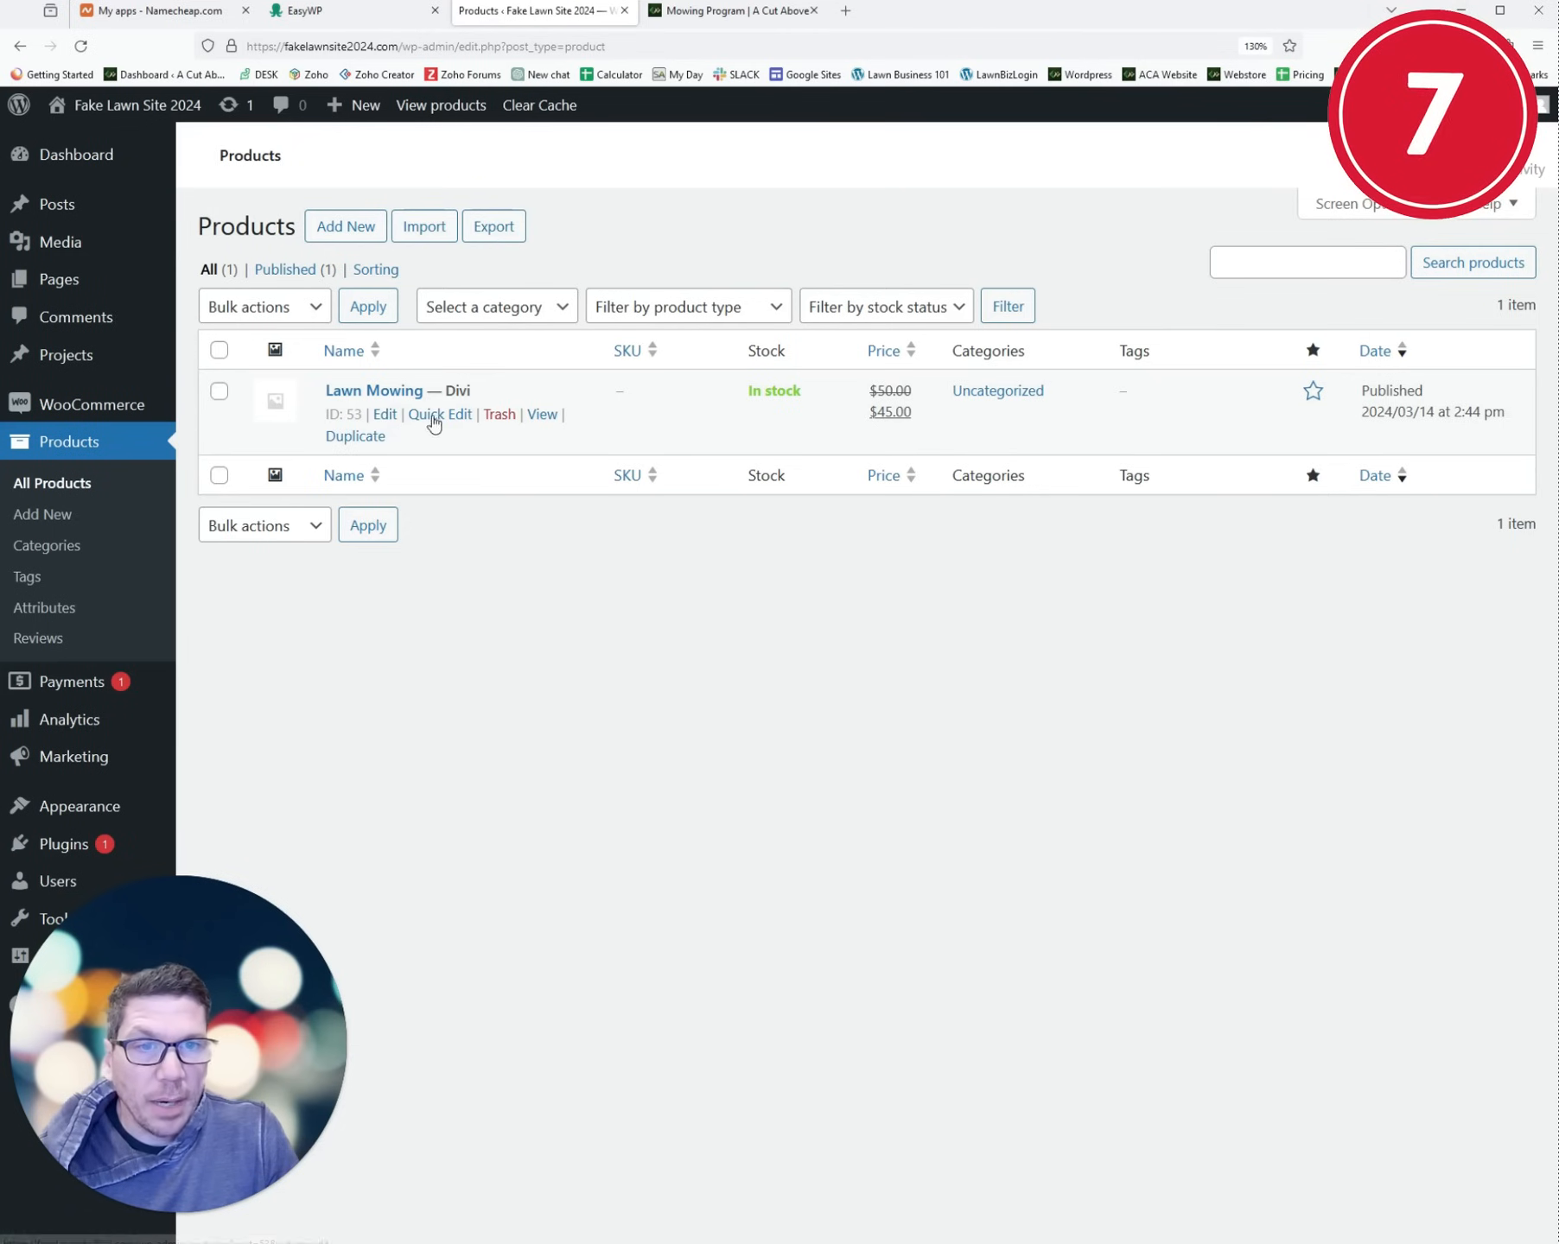
left_click(359, 450)
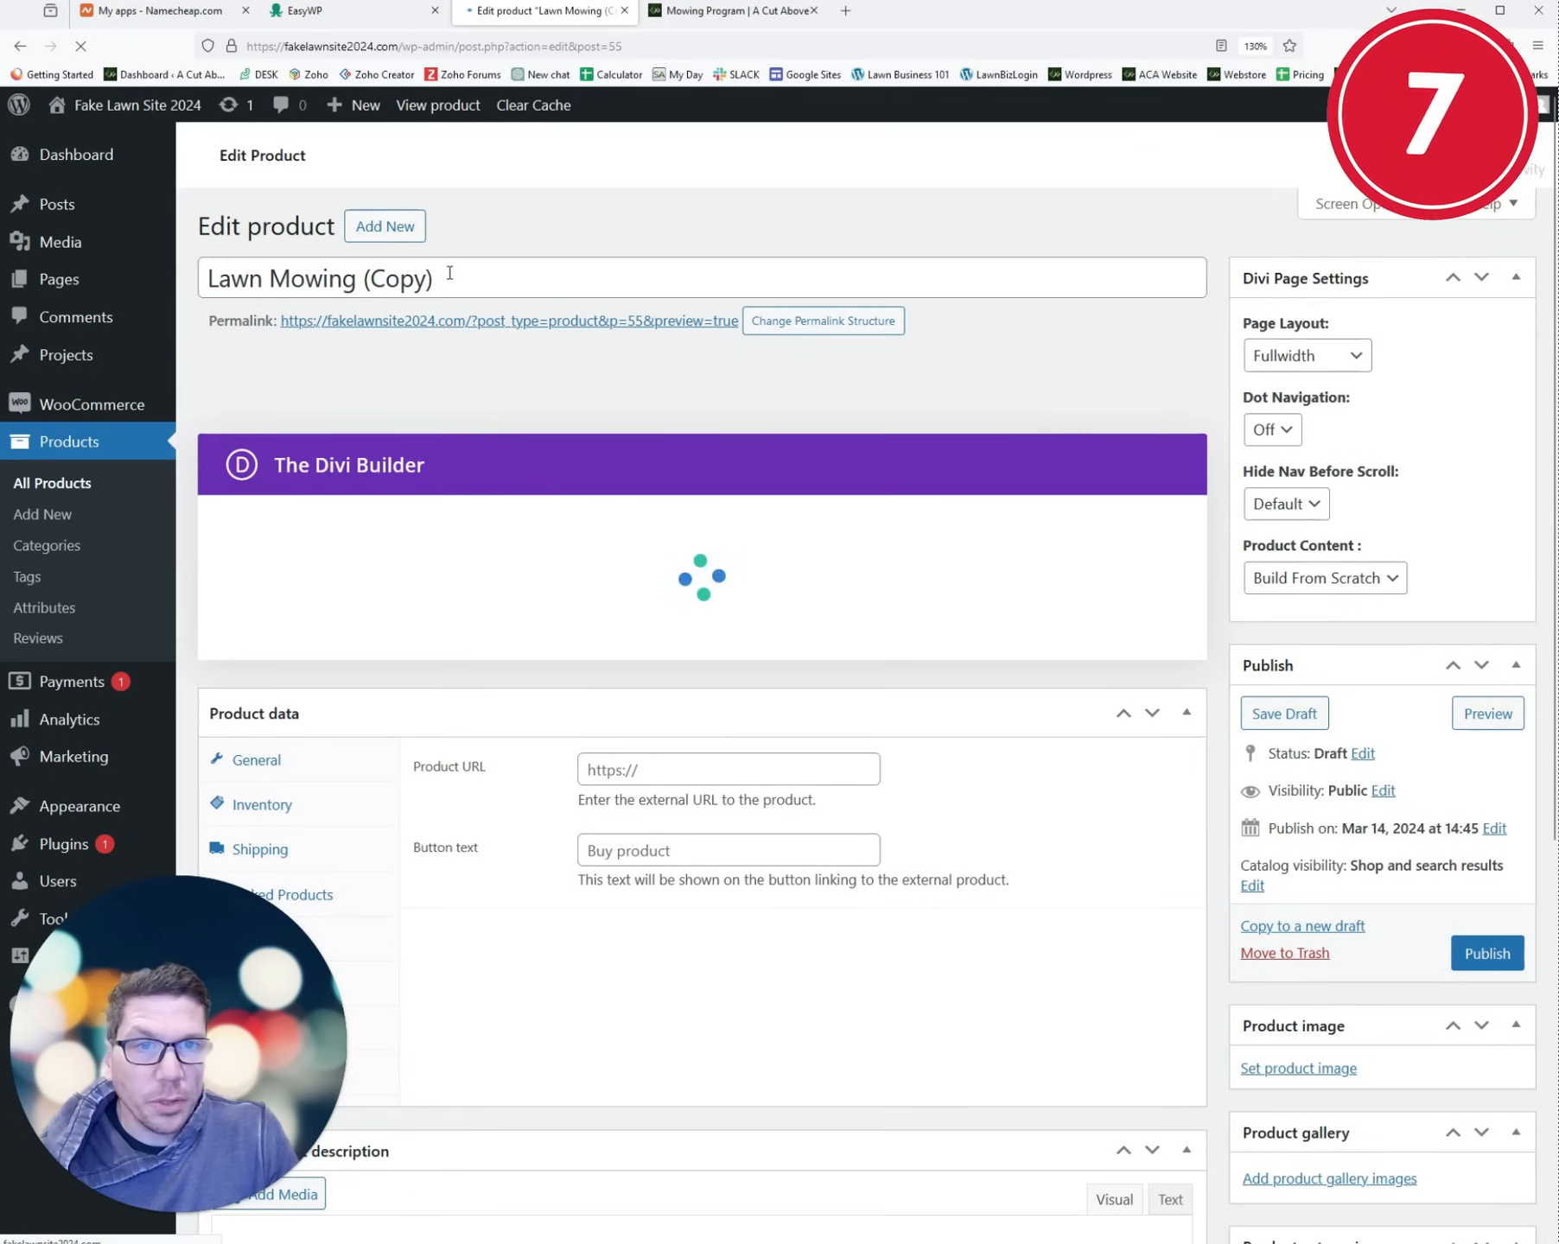
left_click(449, 273)
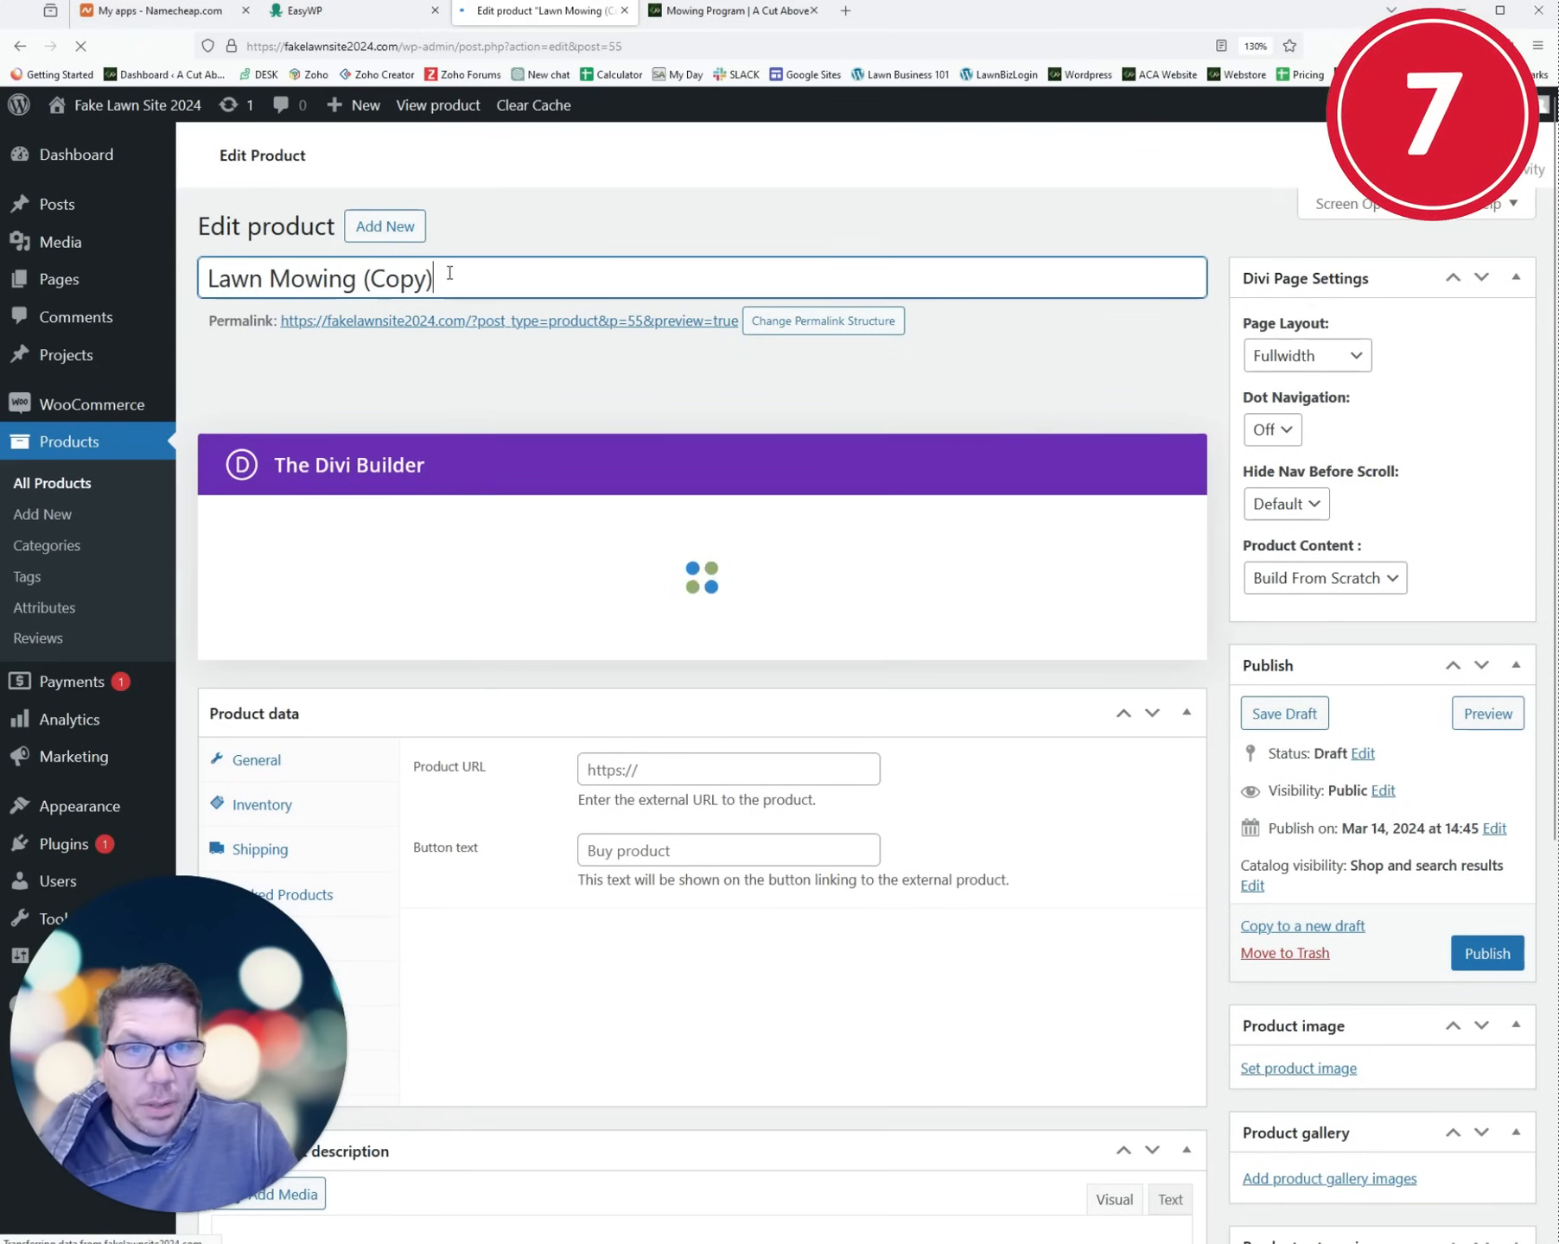
key("BackSpace")
key("BackSpace")
key("BackSpace")
key("BackSpace")
key("BackSpace")
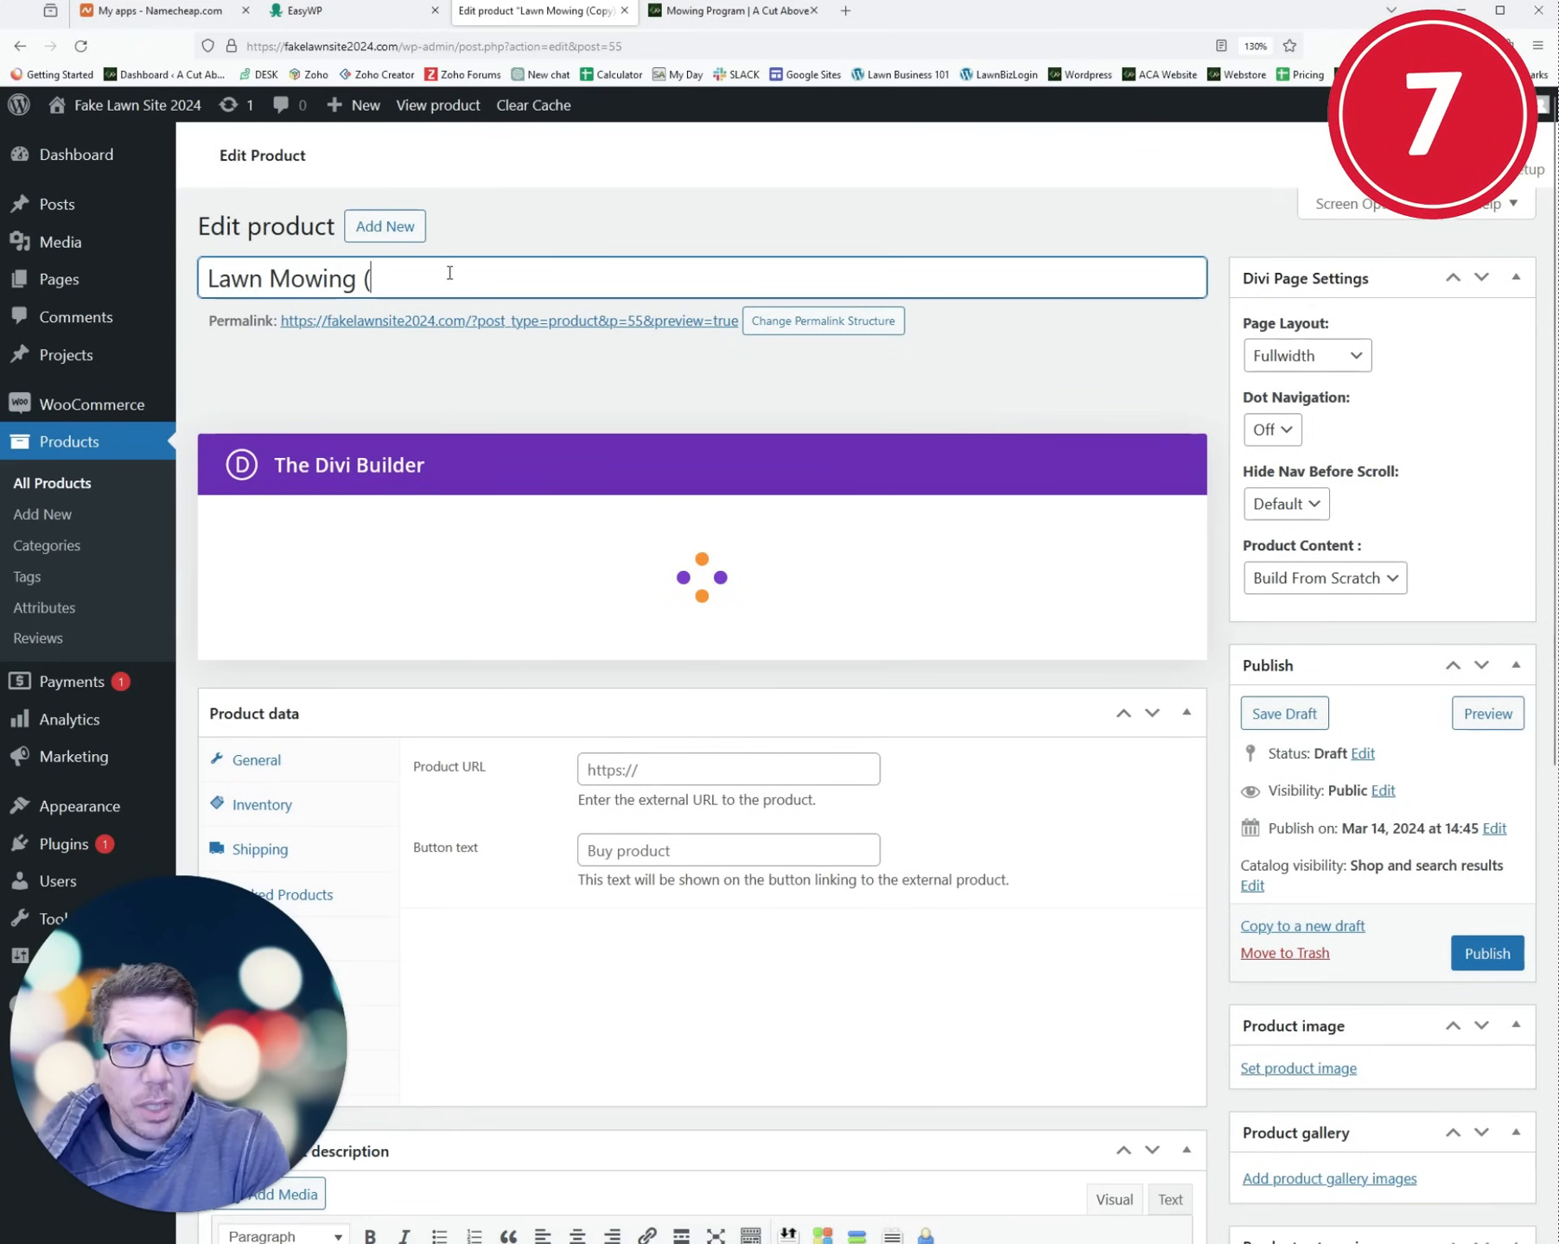
key("BackSpace")
key("BackSpace")
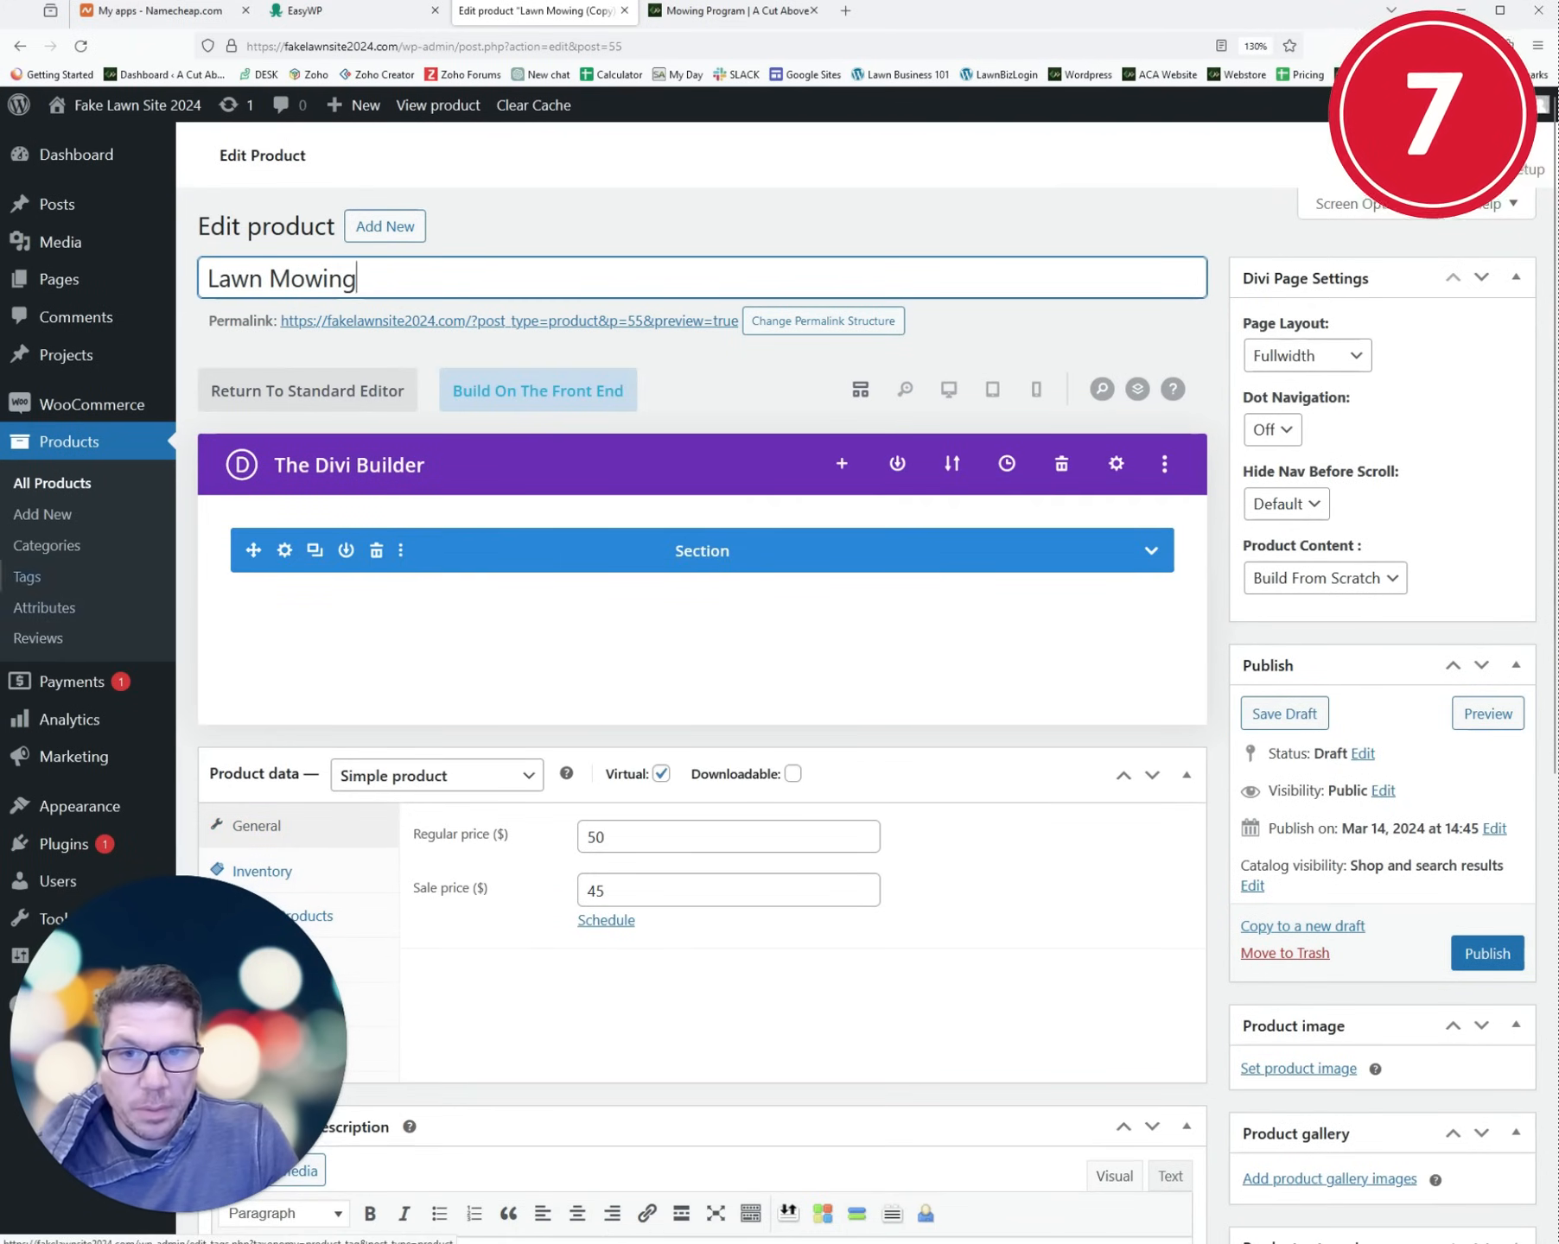
- Set the regular price to 60 and the sale price to 55, then publish
double_click(639, 839)
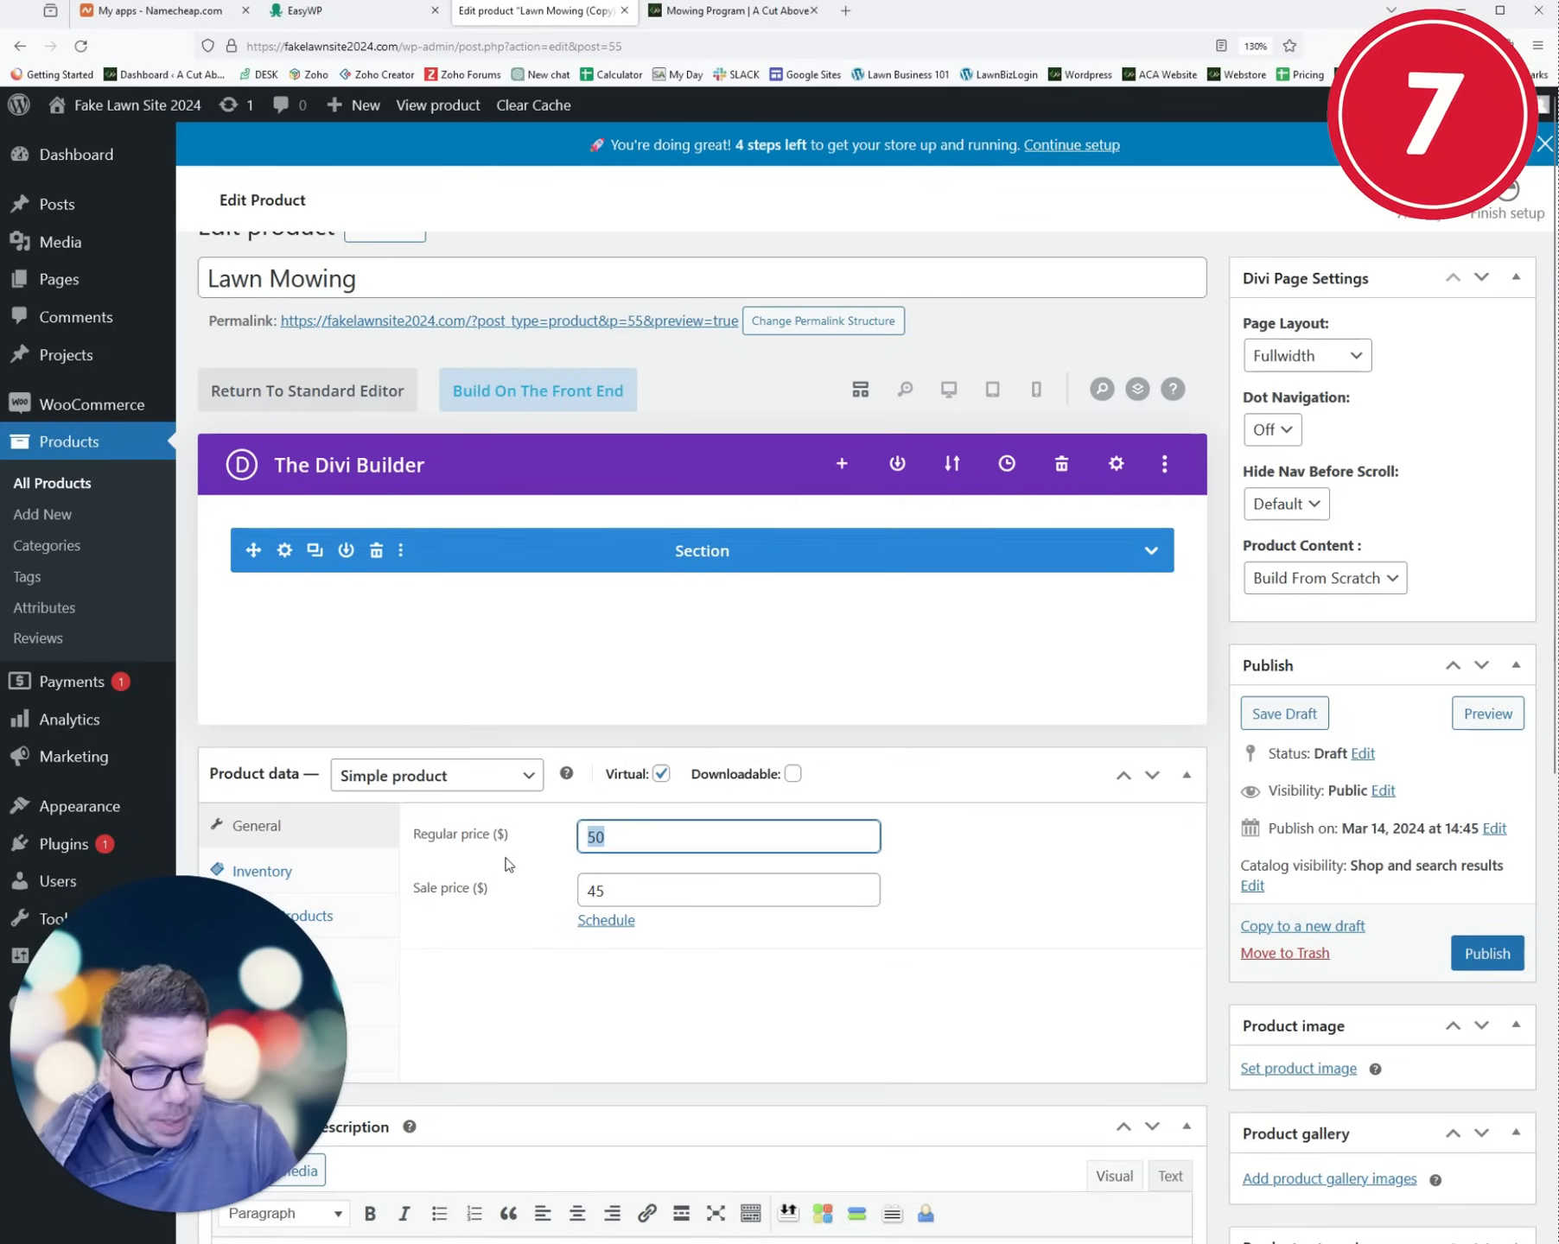
key("Tab")
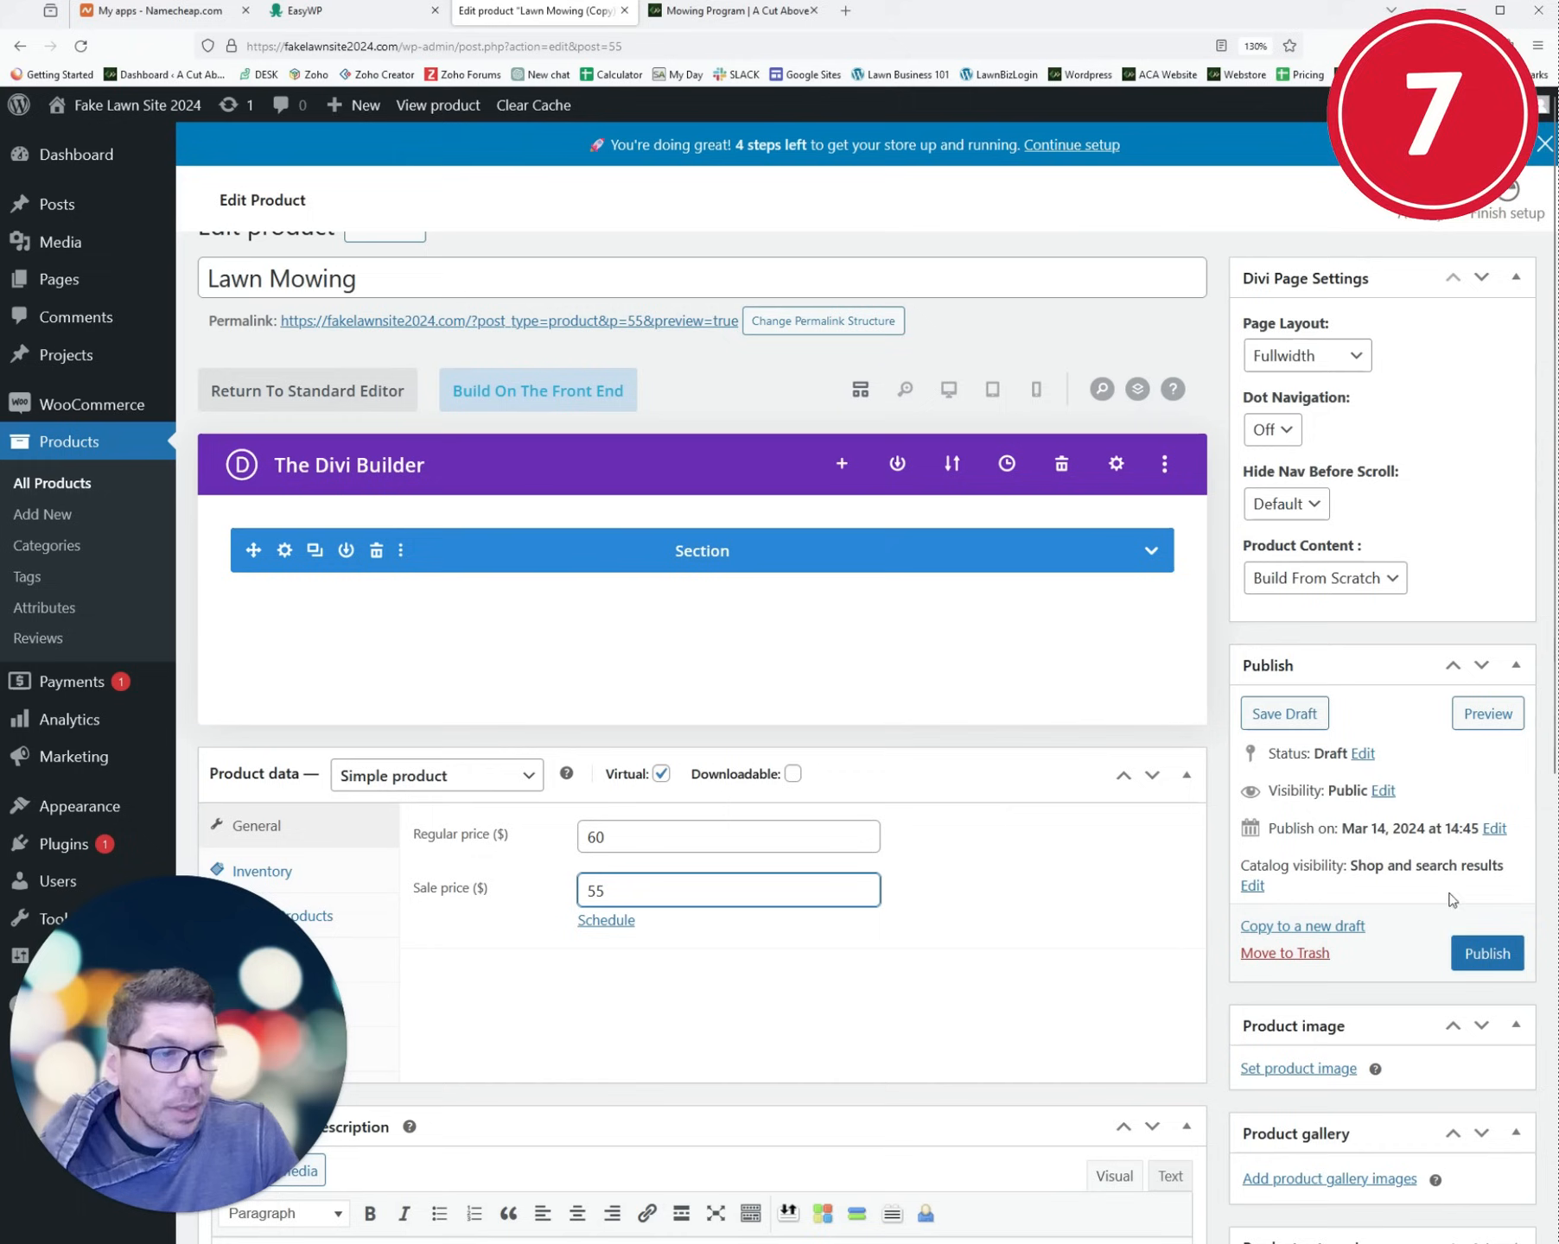
left_click(1494, 962)
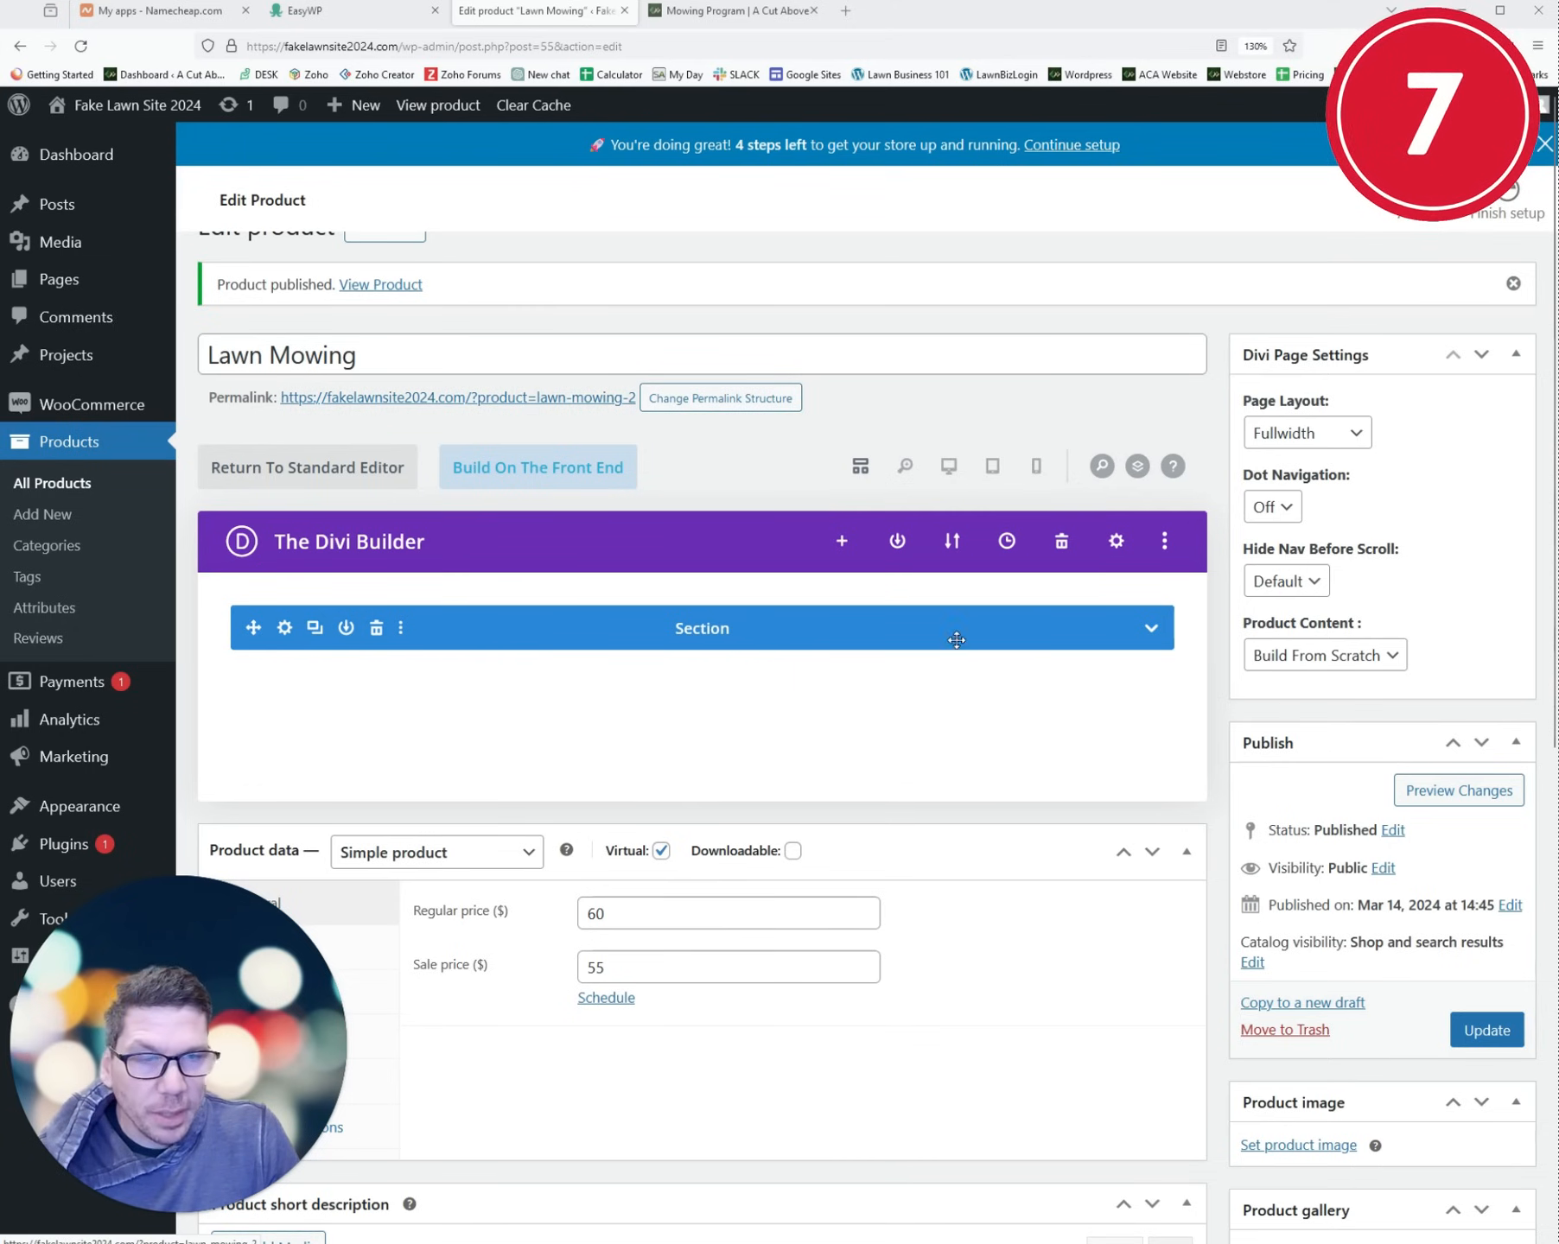
scroll(956, 639, "down", 8)
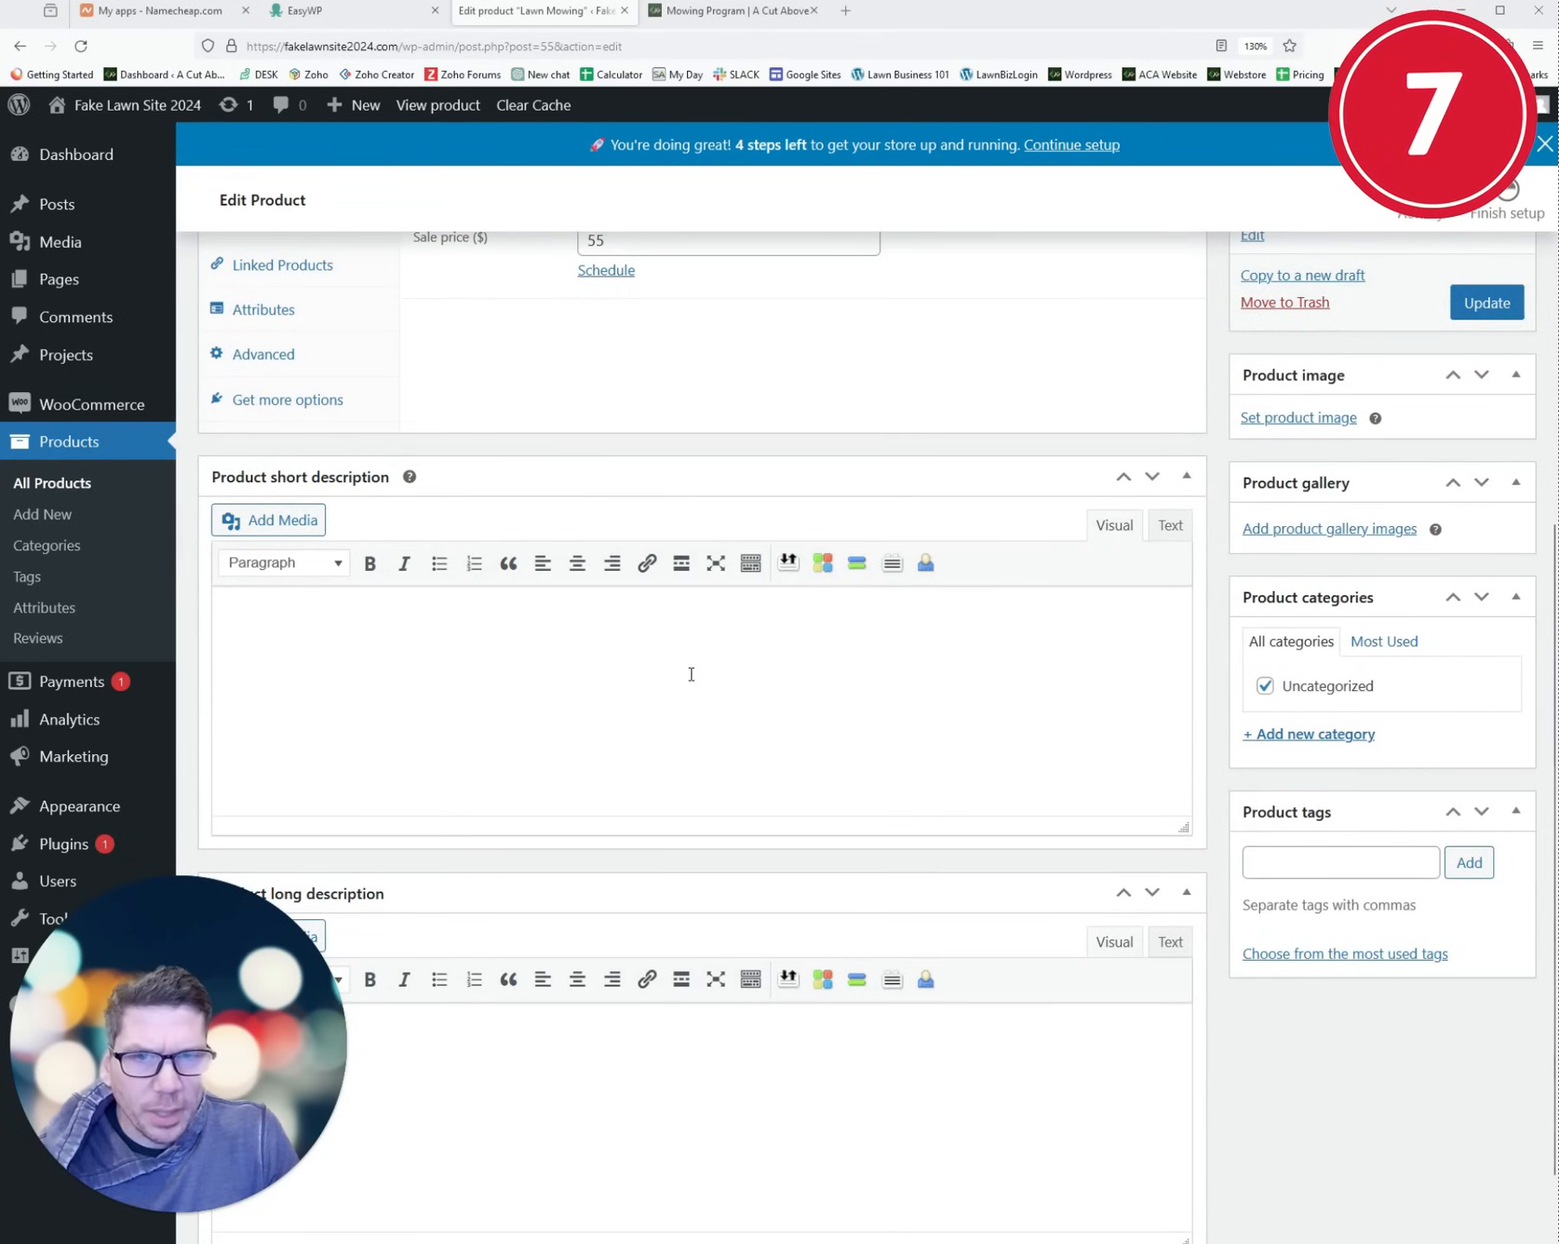
scroll(691, 674, "up", 8)
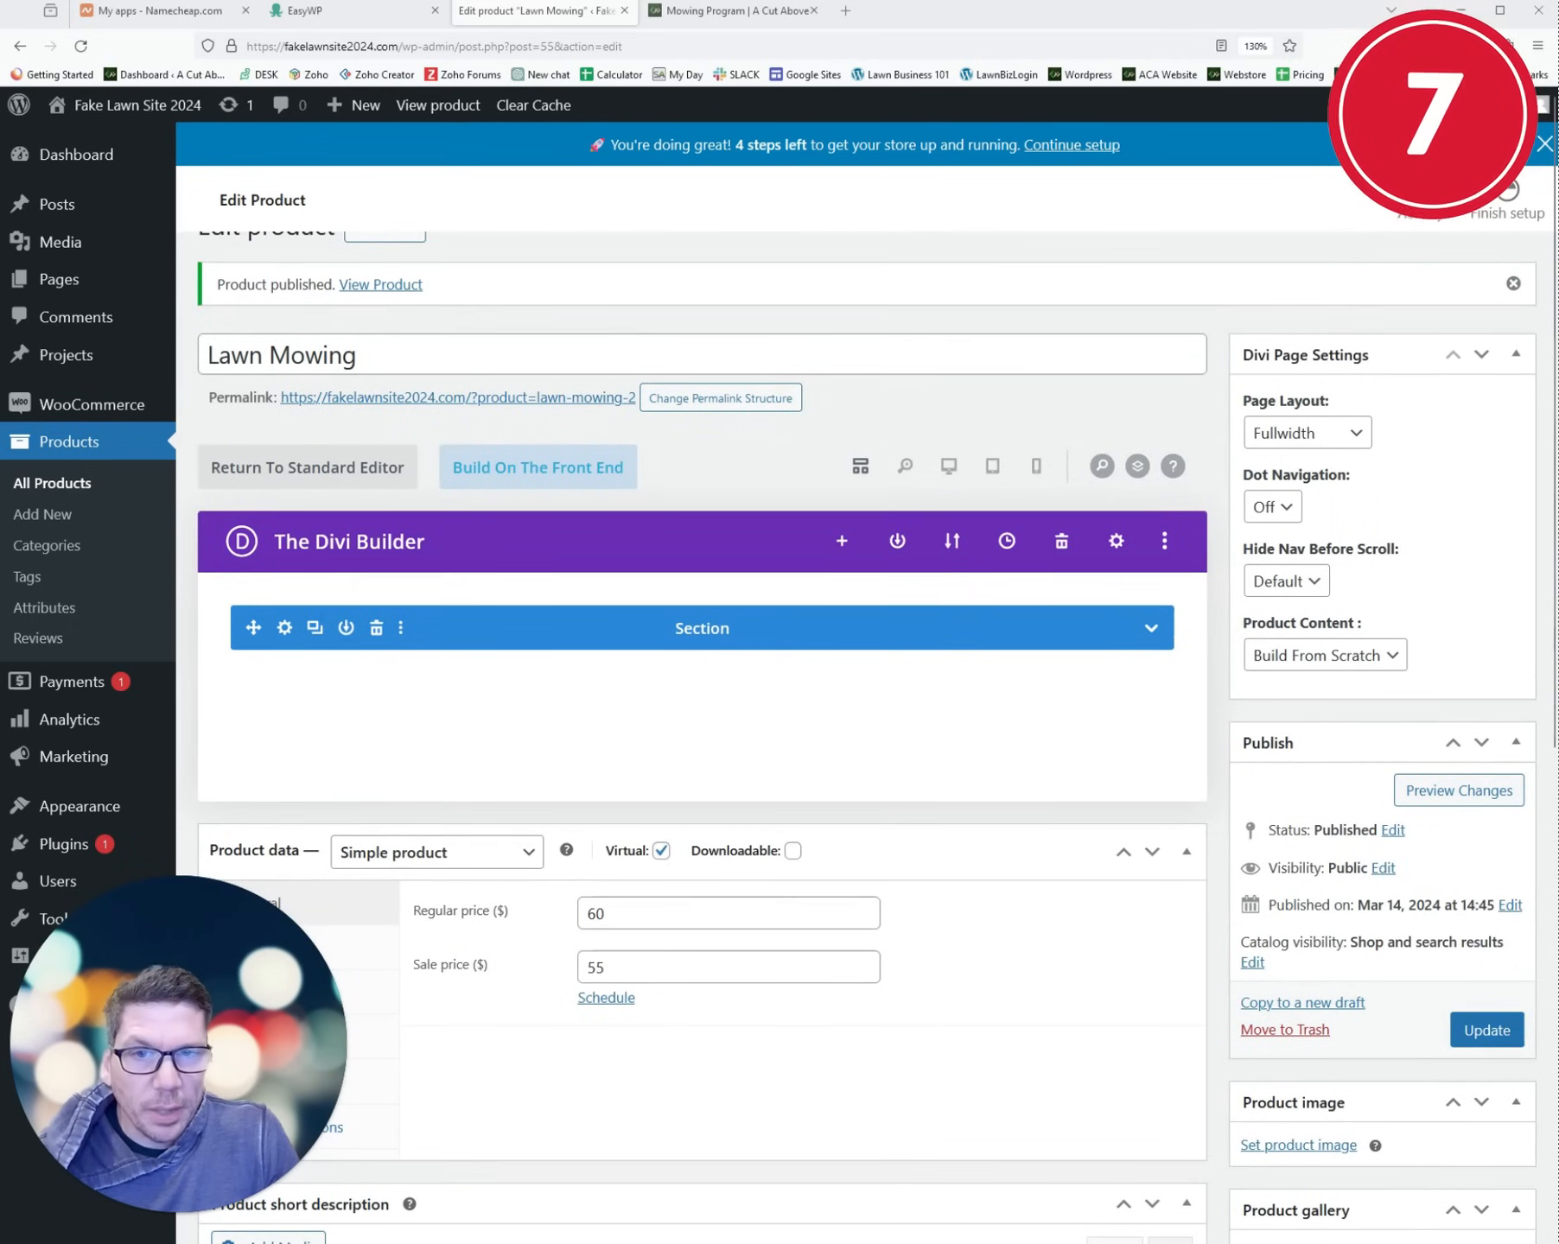
- Check the live homepage in a new tab, then go to Appearance > Menus
left_click(62, 448)
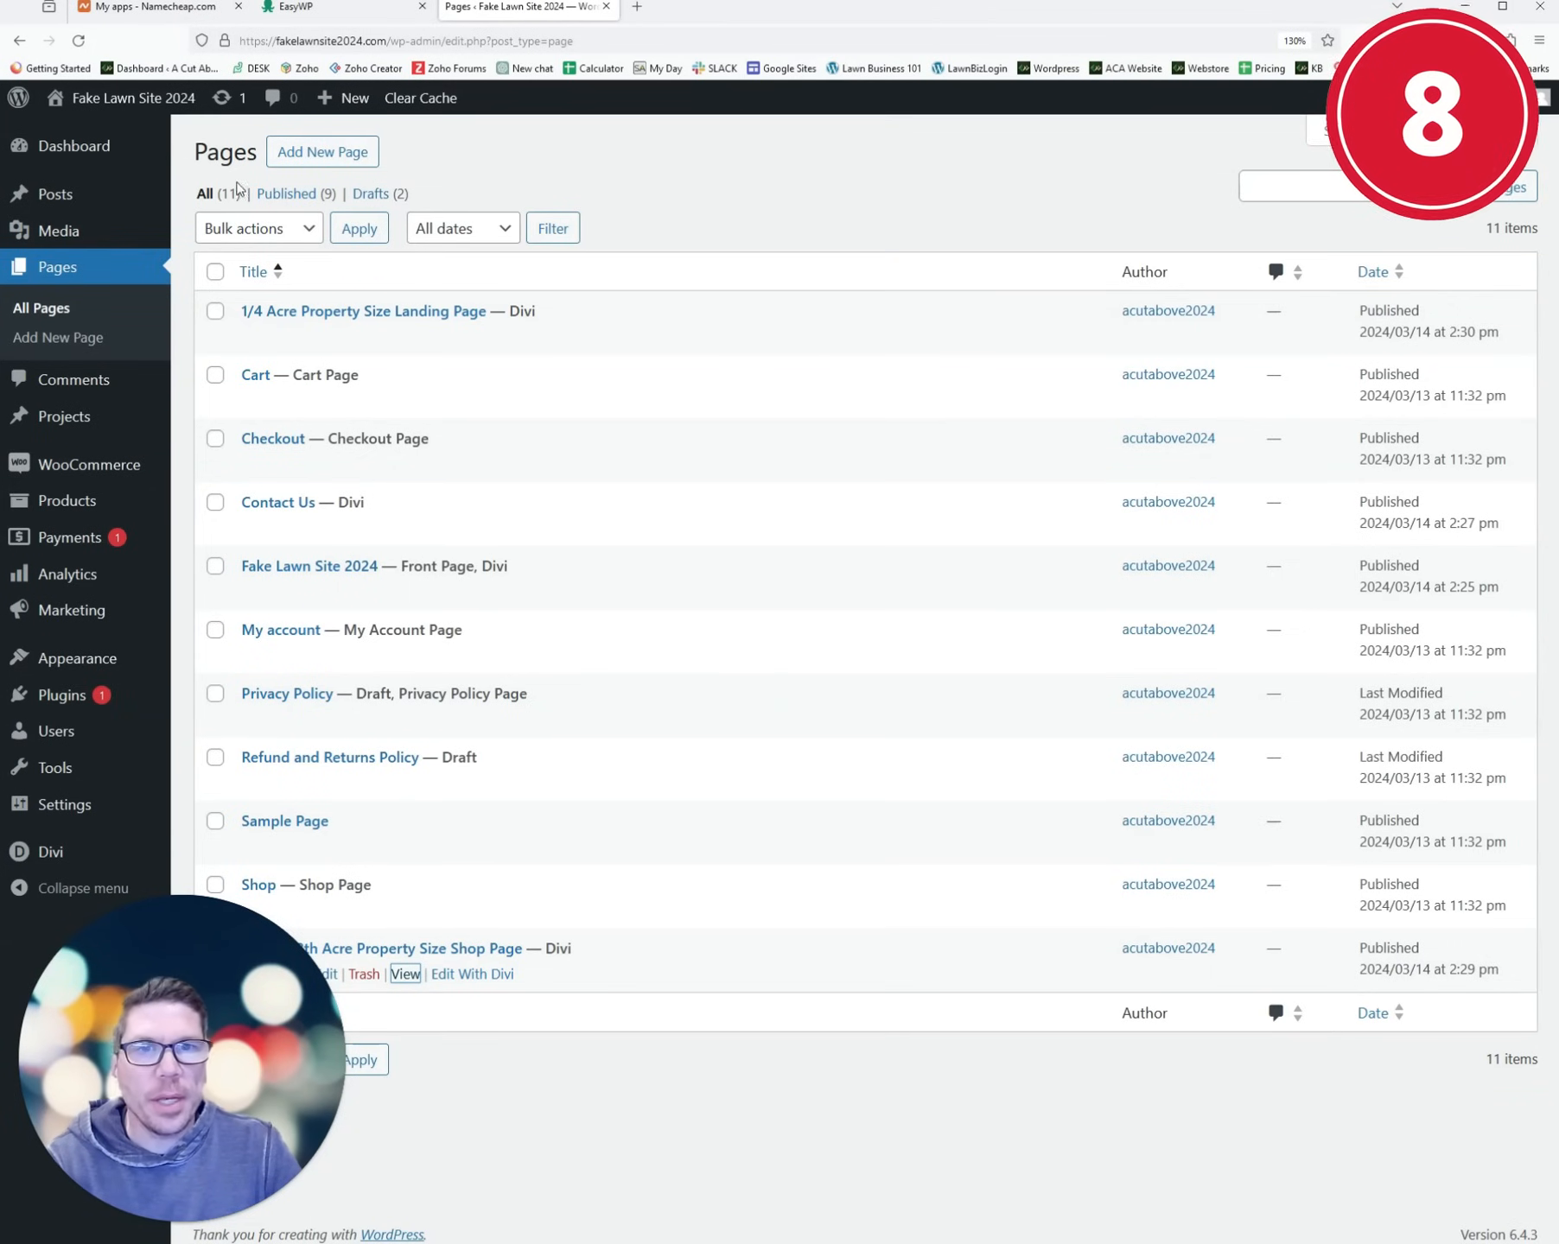
middle_click(164, 131)
left_click(691, 9)
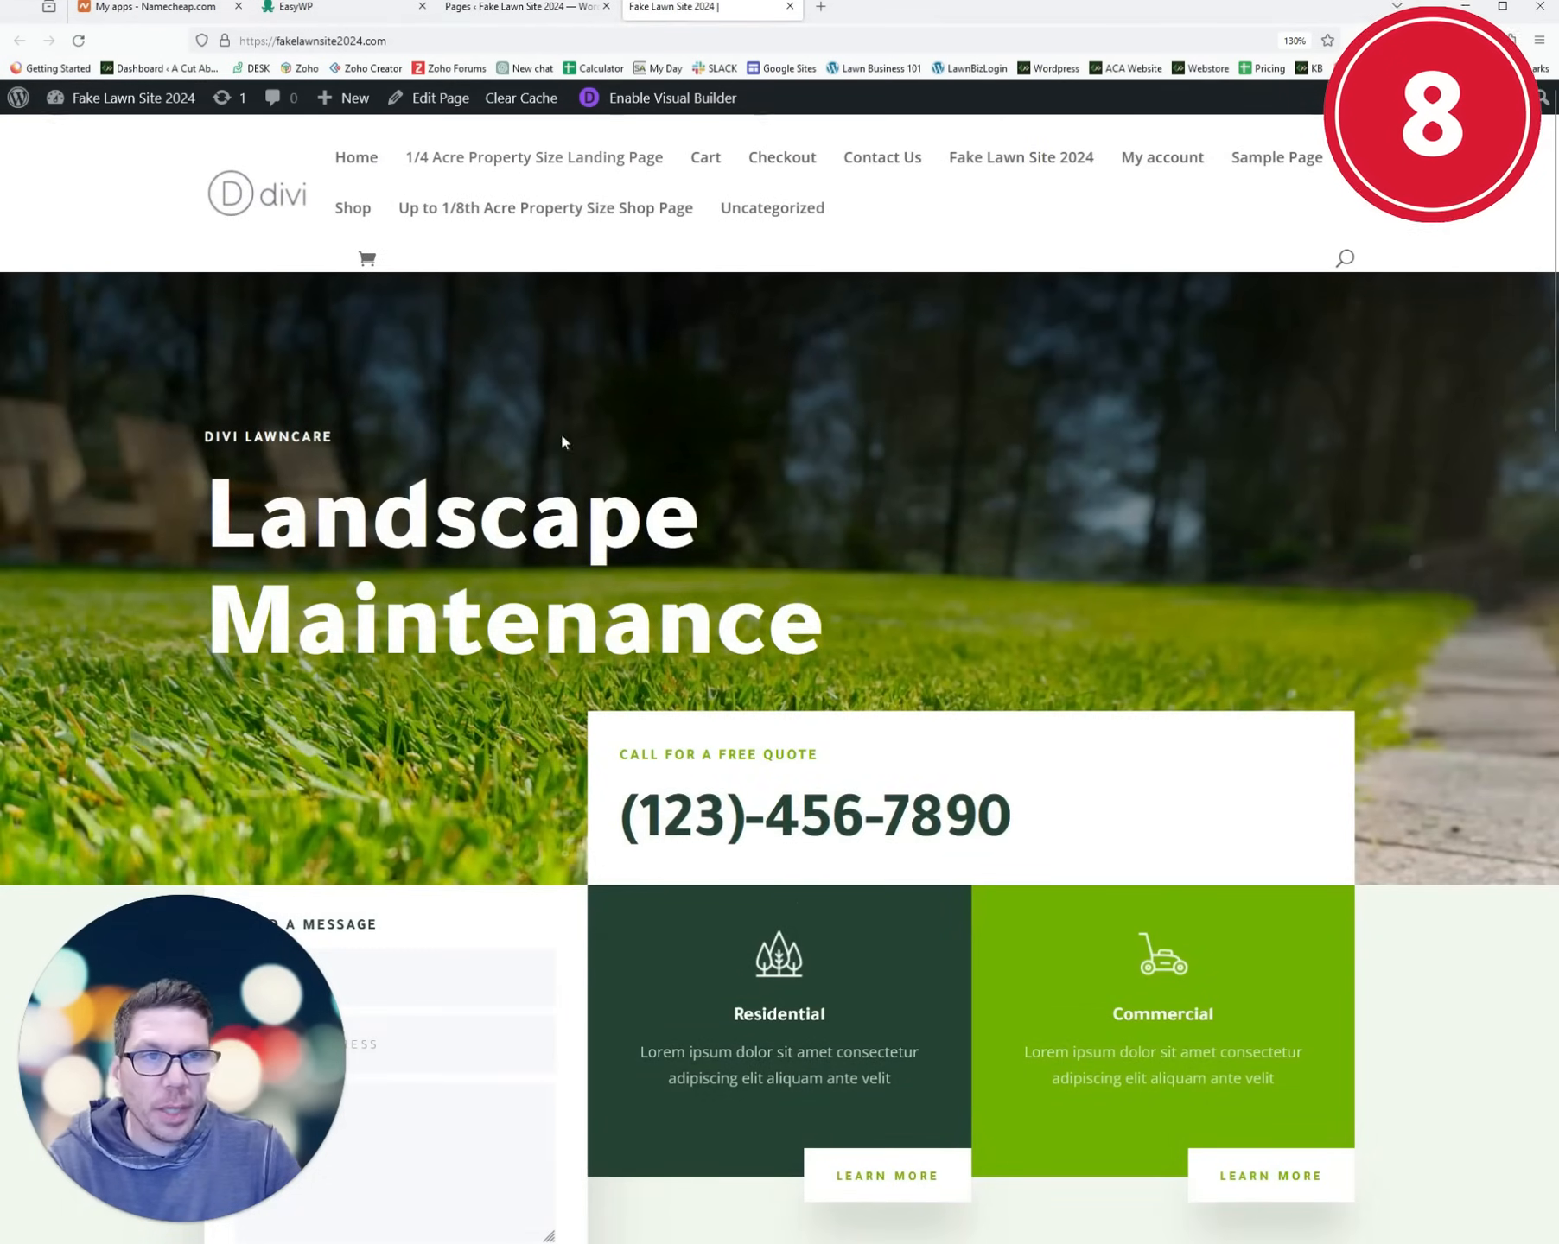
scroll(561, 441, "down", 15)
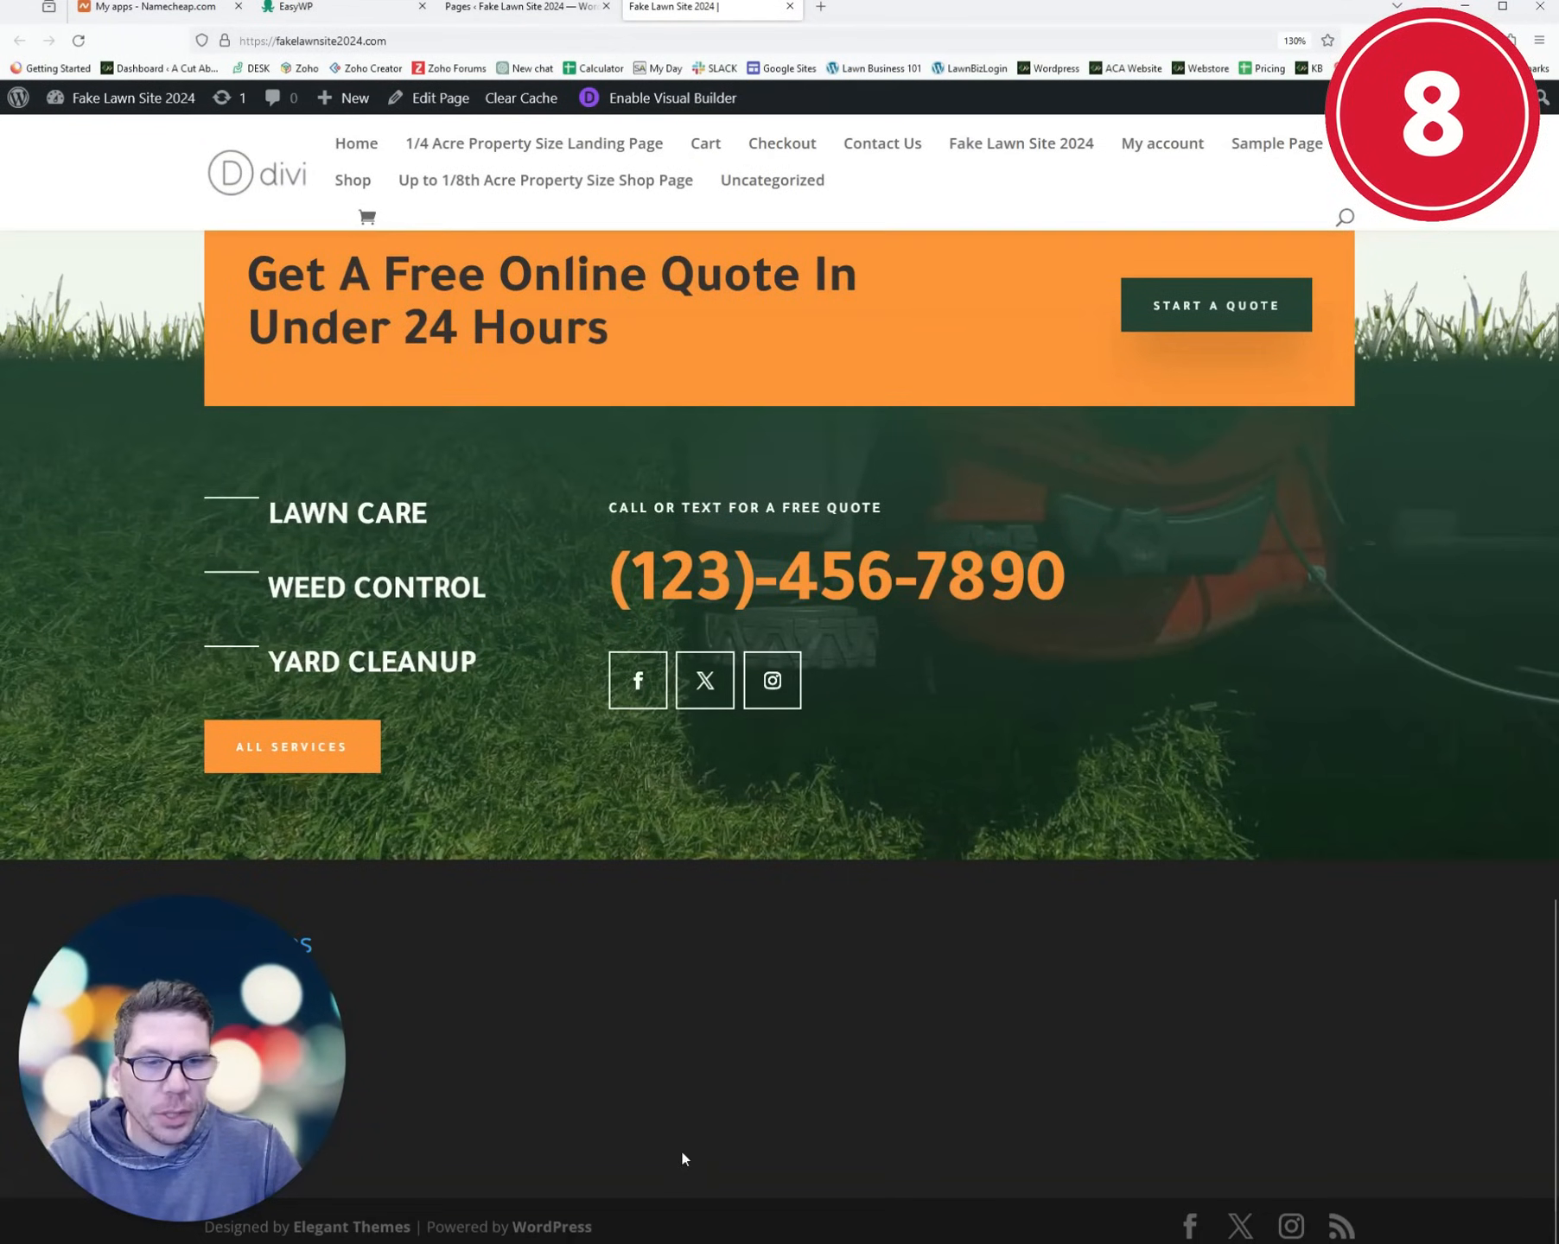
left_click(545, 16)
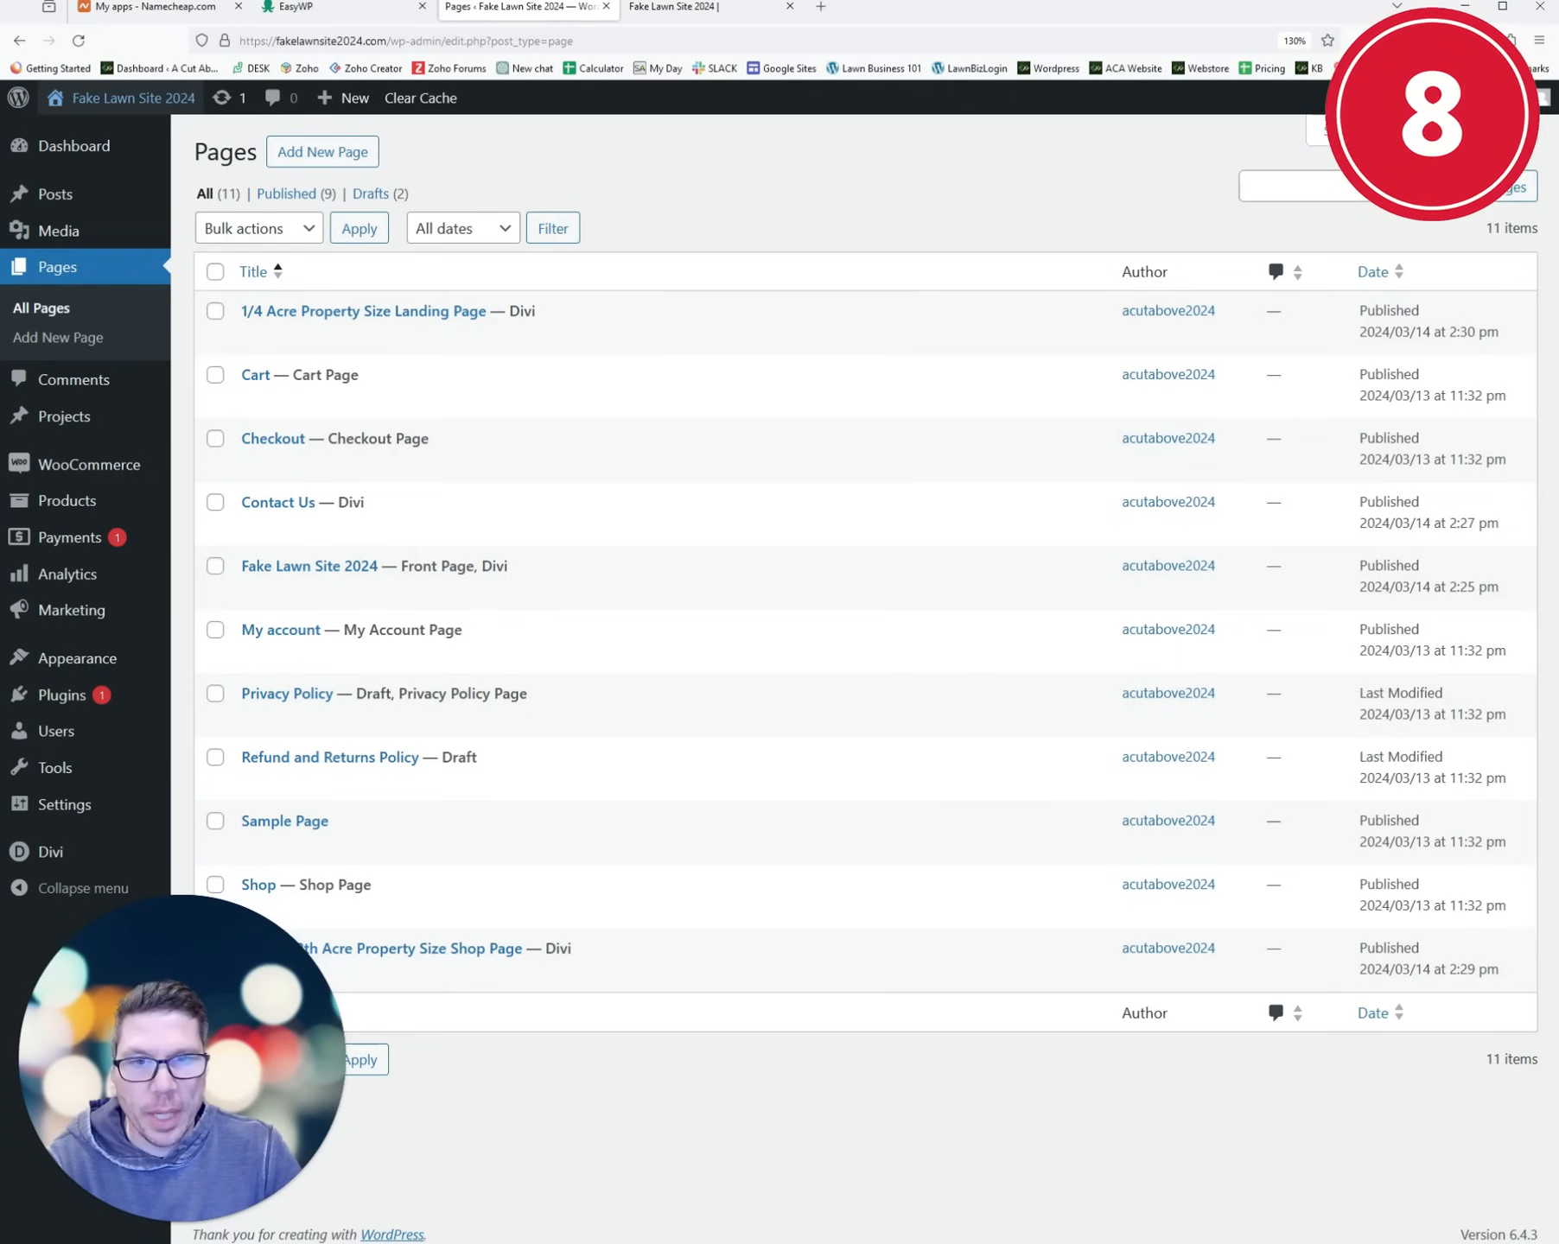
mouse_move(125, 672)
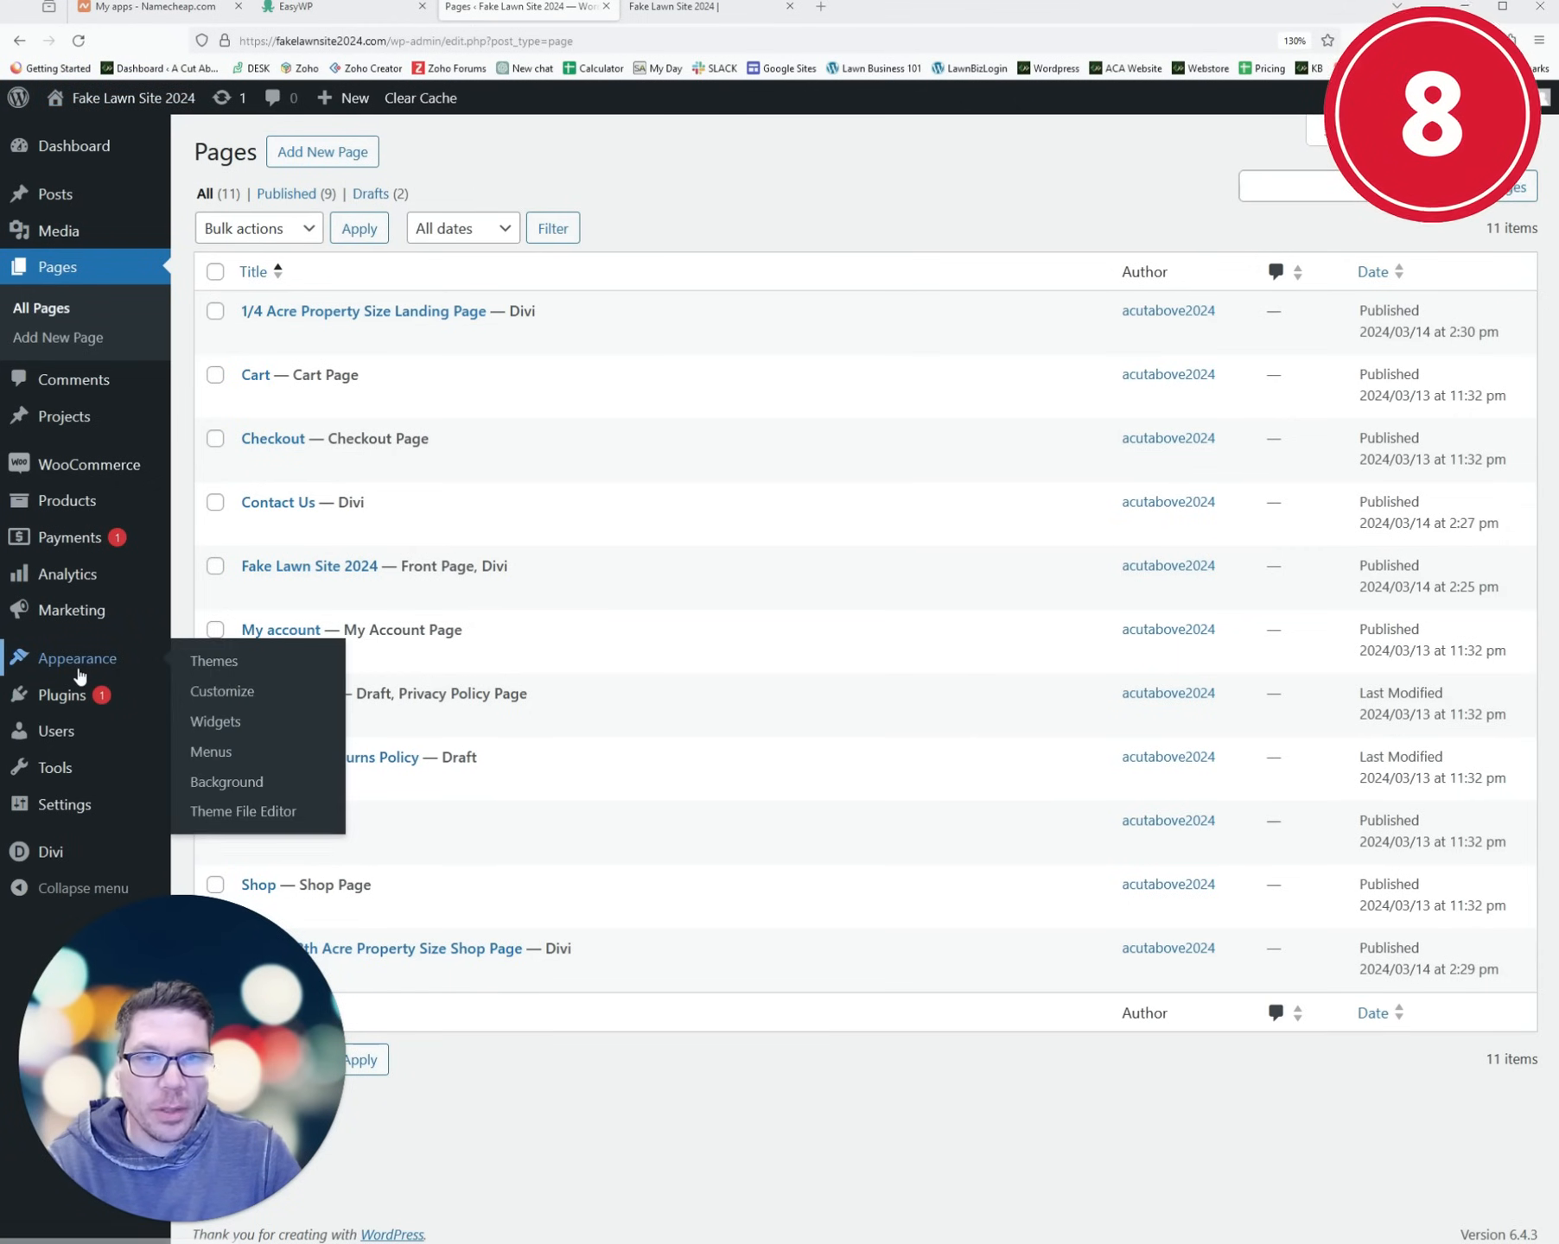
left_click(211, 752)
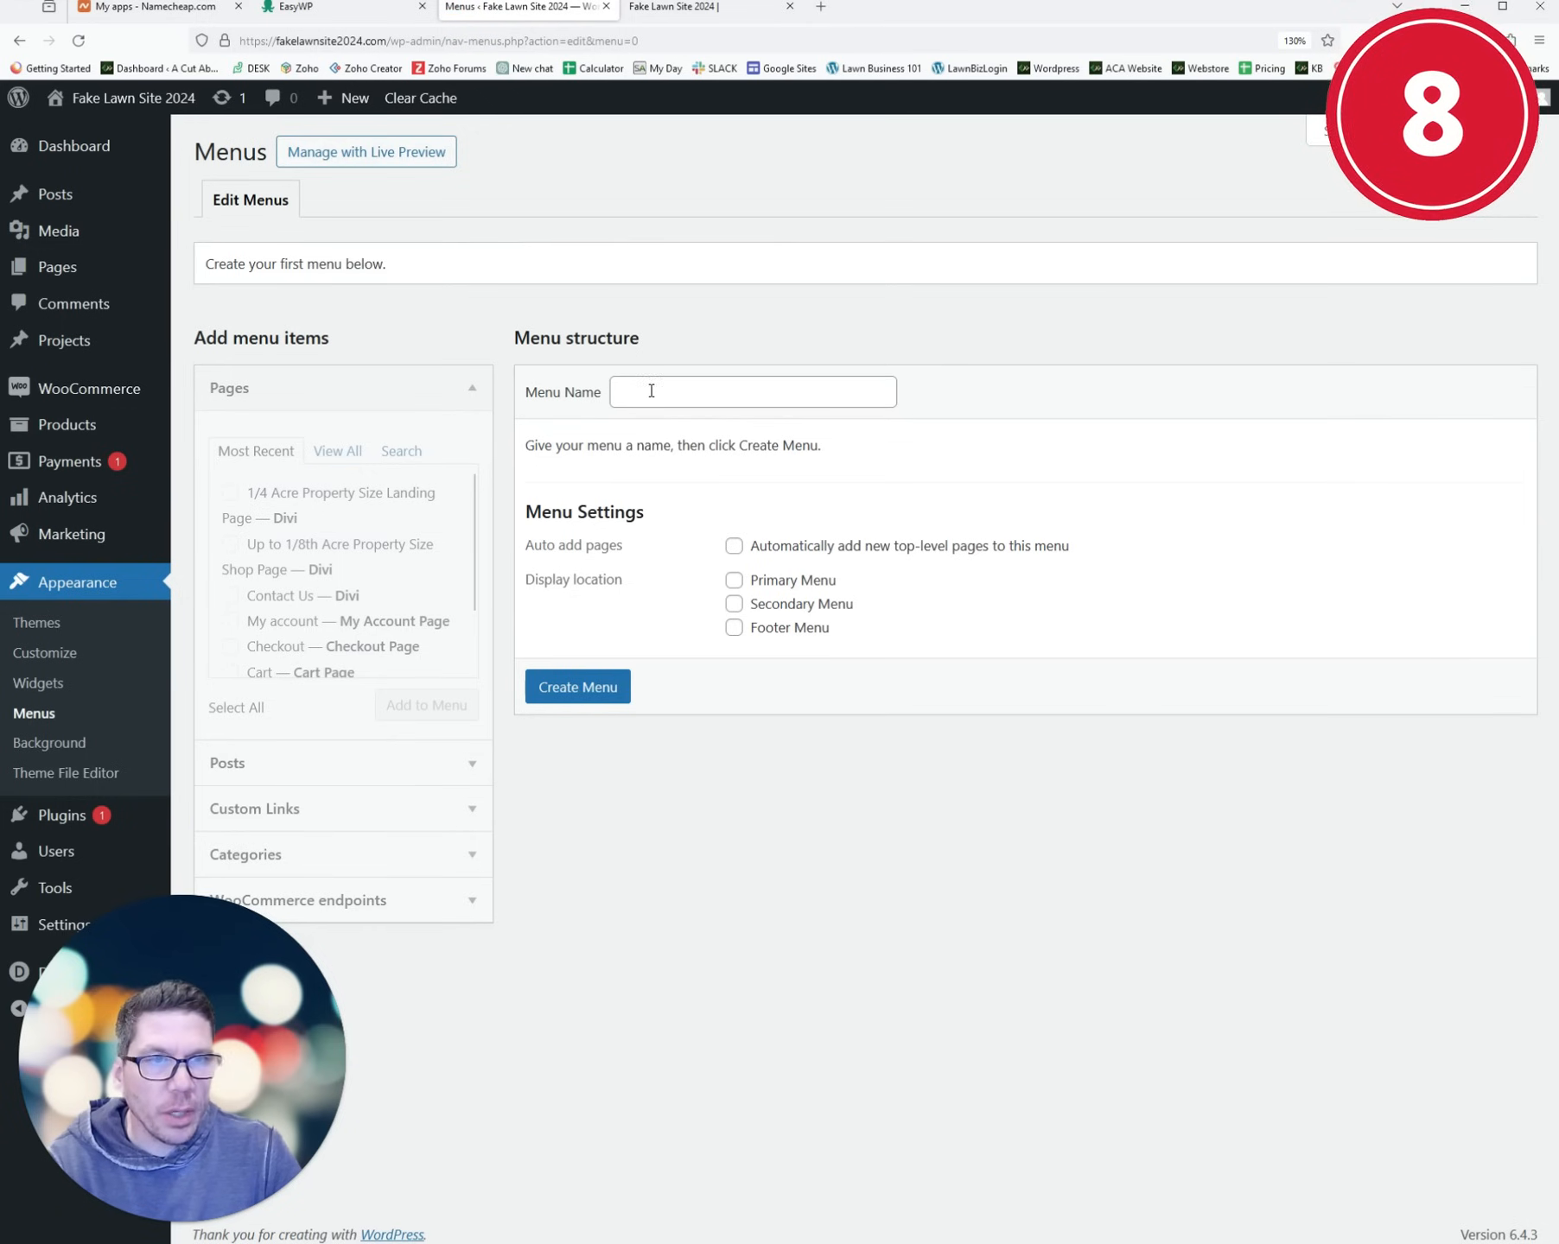
- Create a new menu named Main Menu assigned to the Primary Menu location
left_click(650, 391)
type("Main Menu")
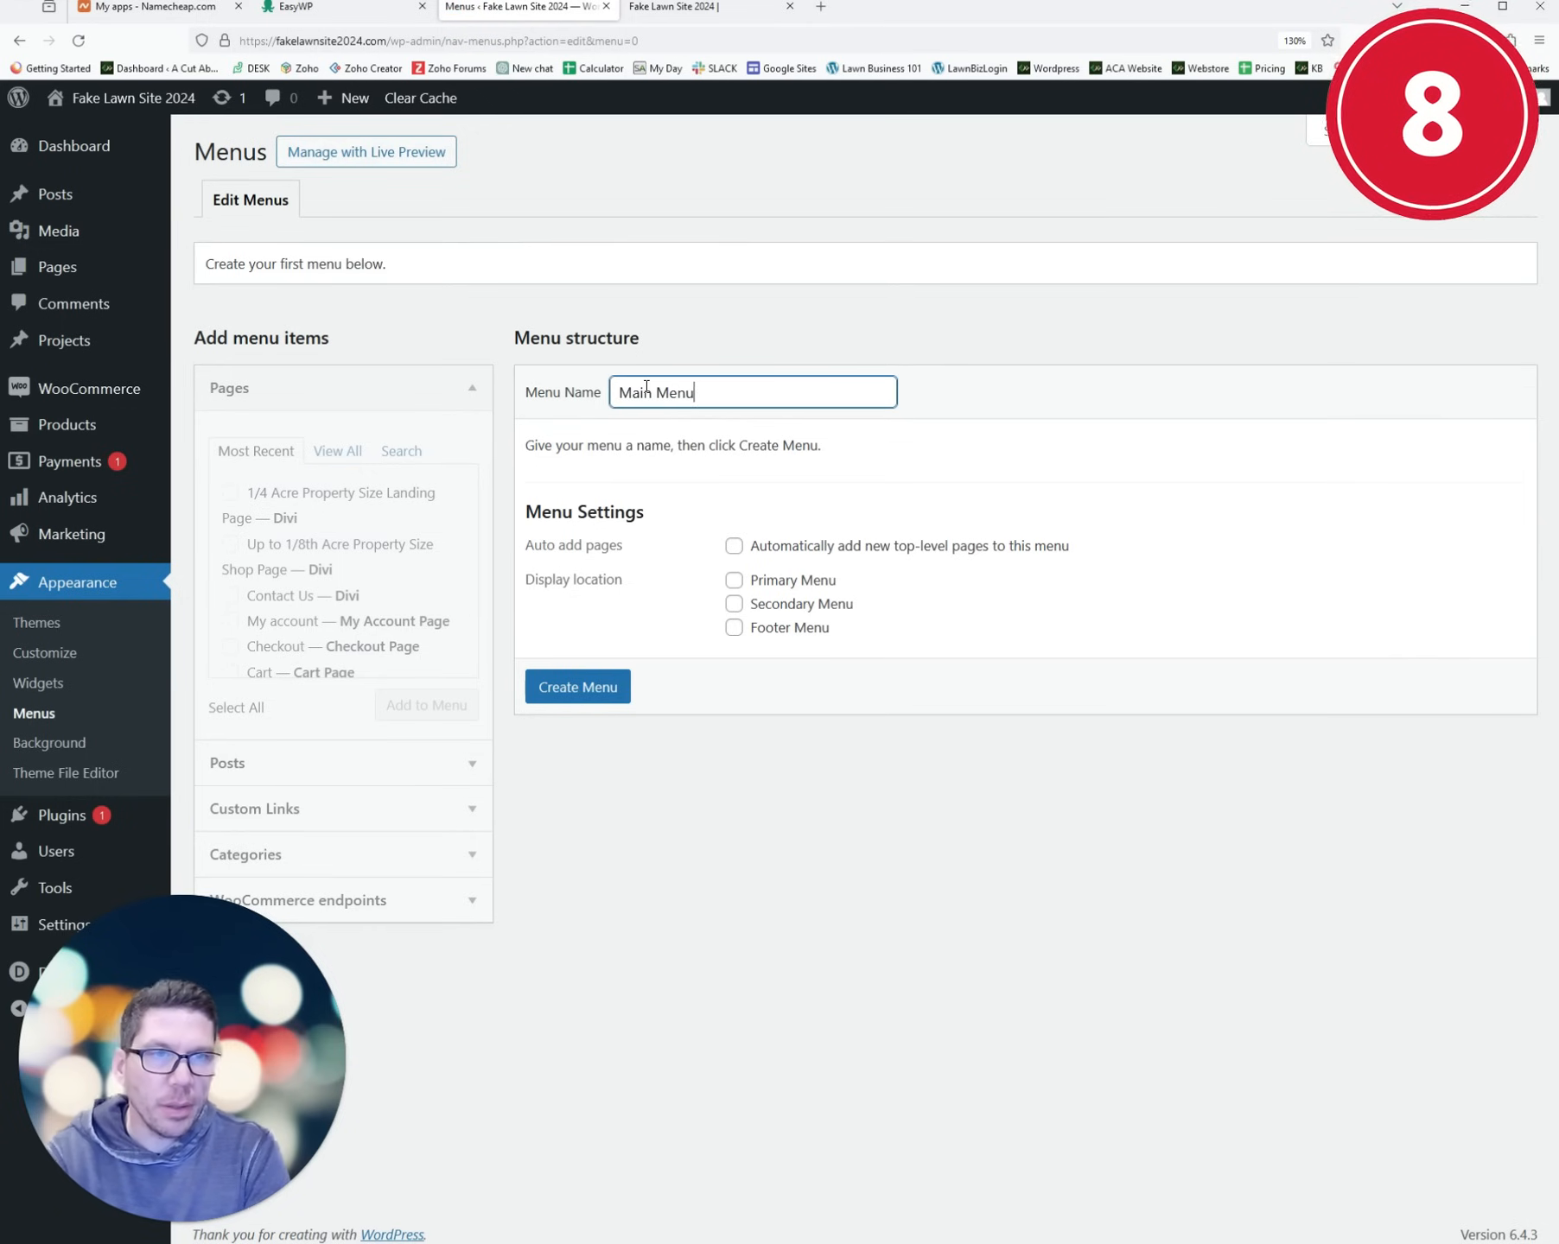
left_click(737, 585)
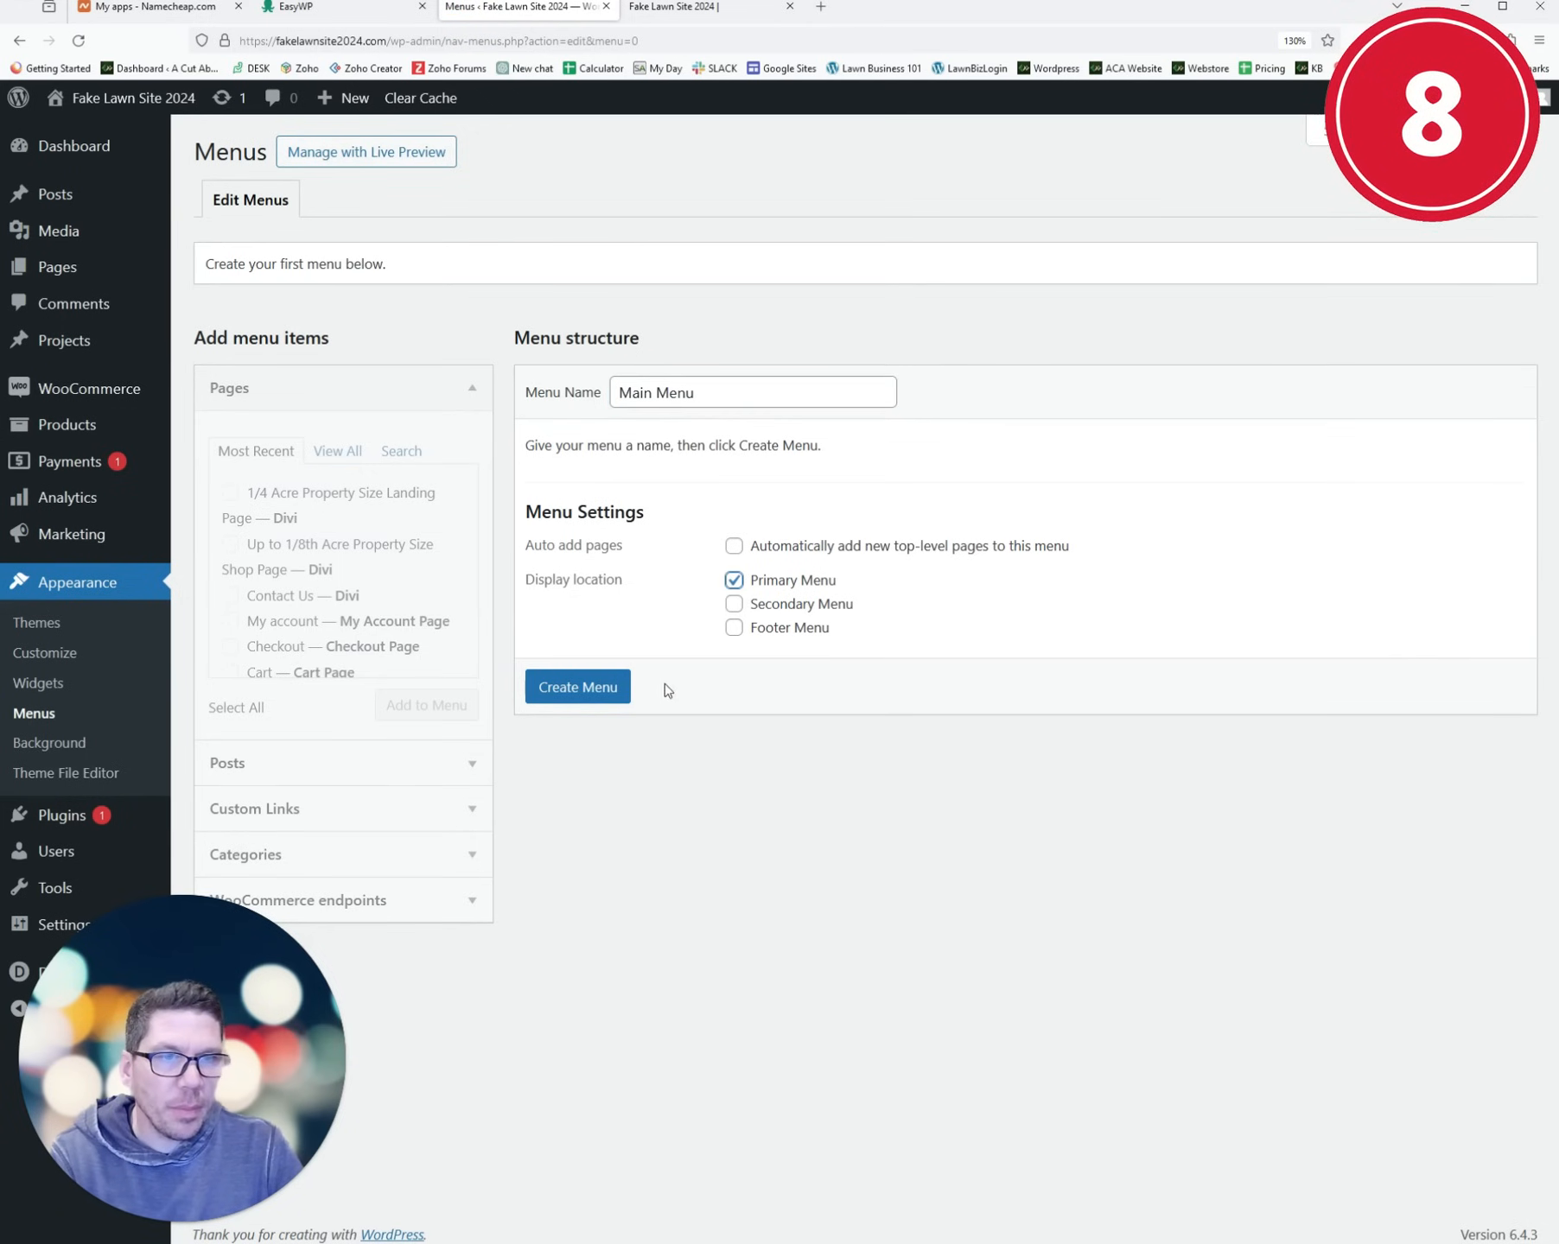
left_click(594, 695)
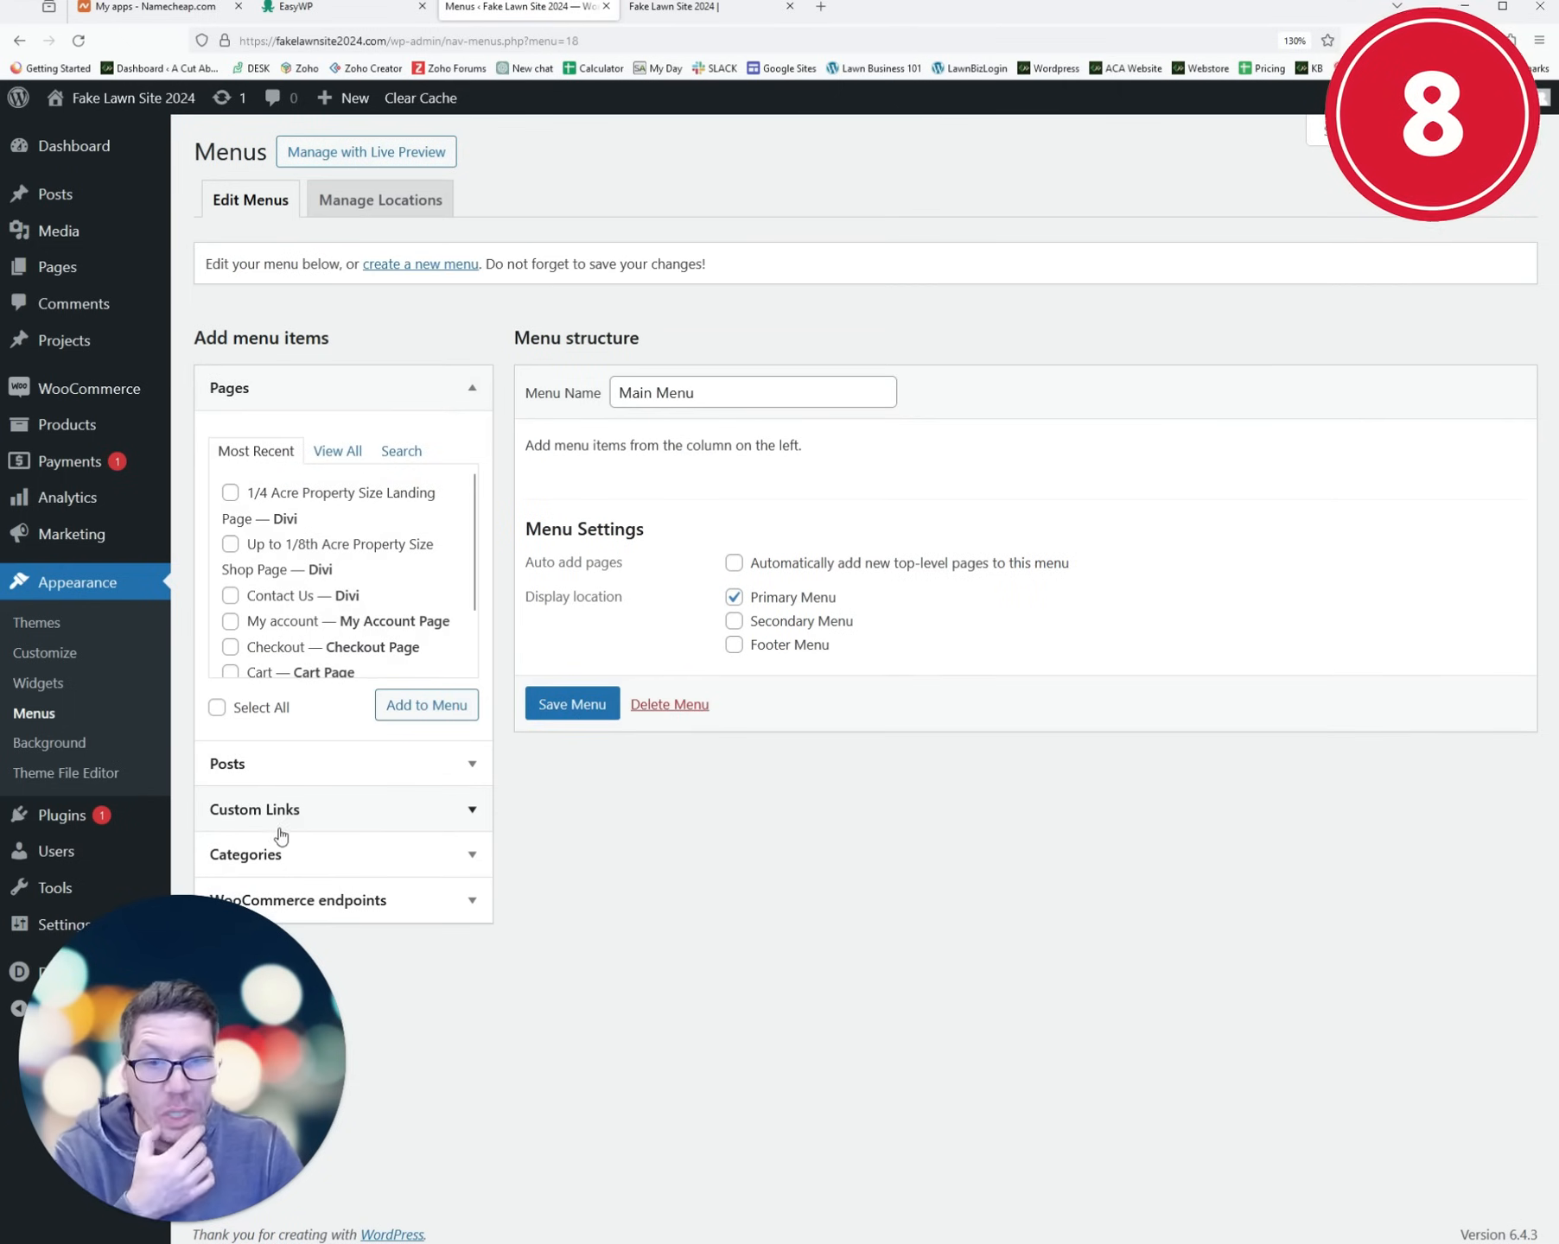
- Add Fake Lawn Site 2024 and Contact Us pages to Main Menu, reorder, and save
left_click(337, 452)
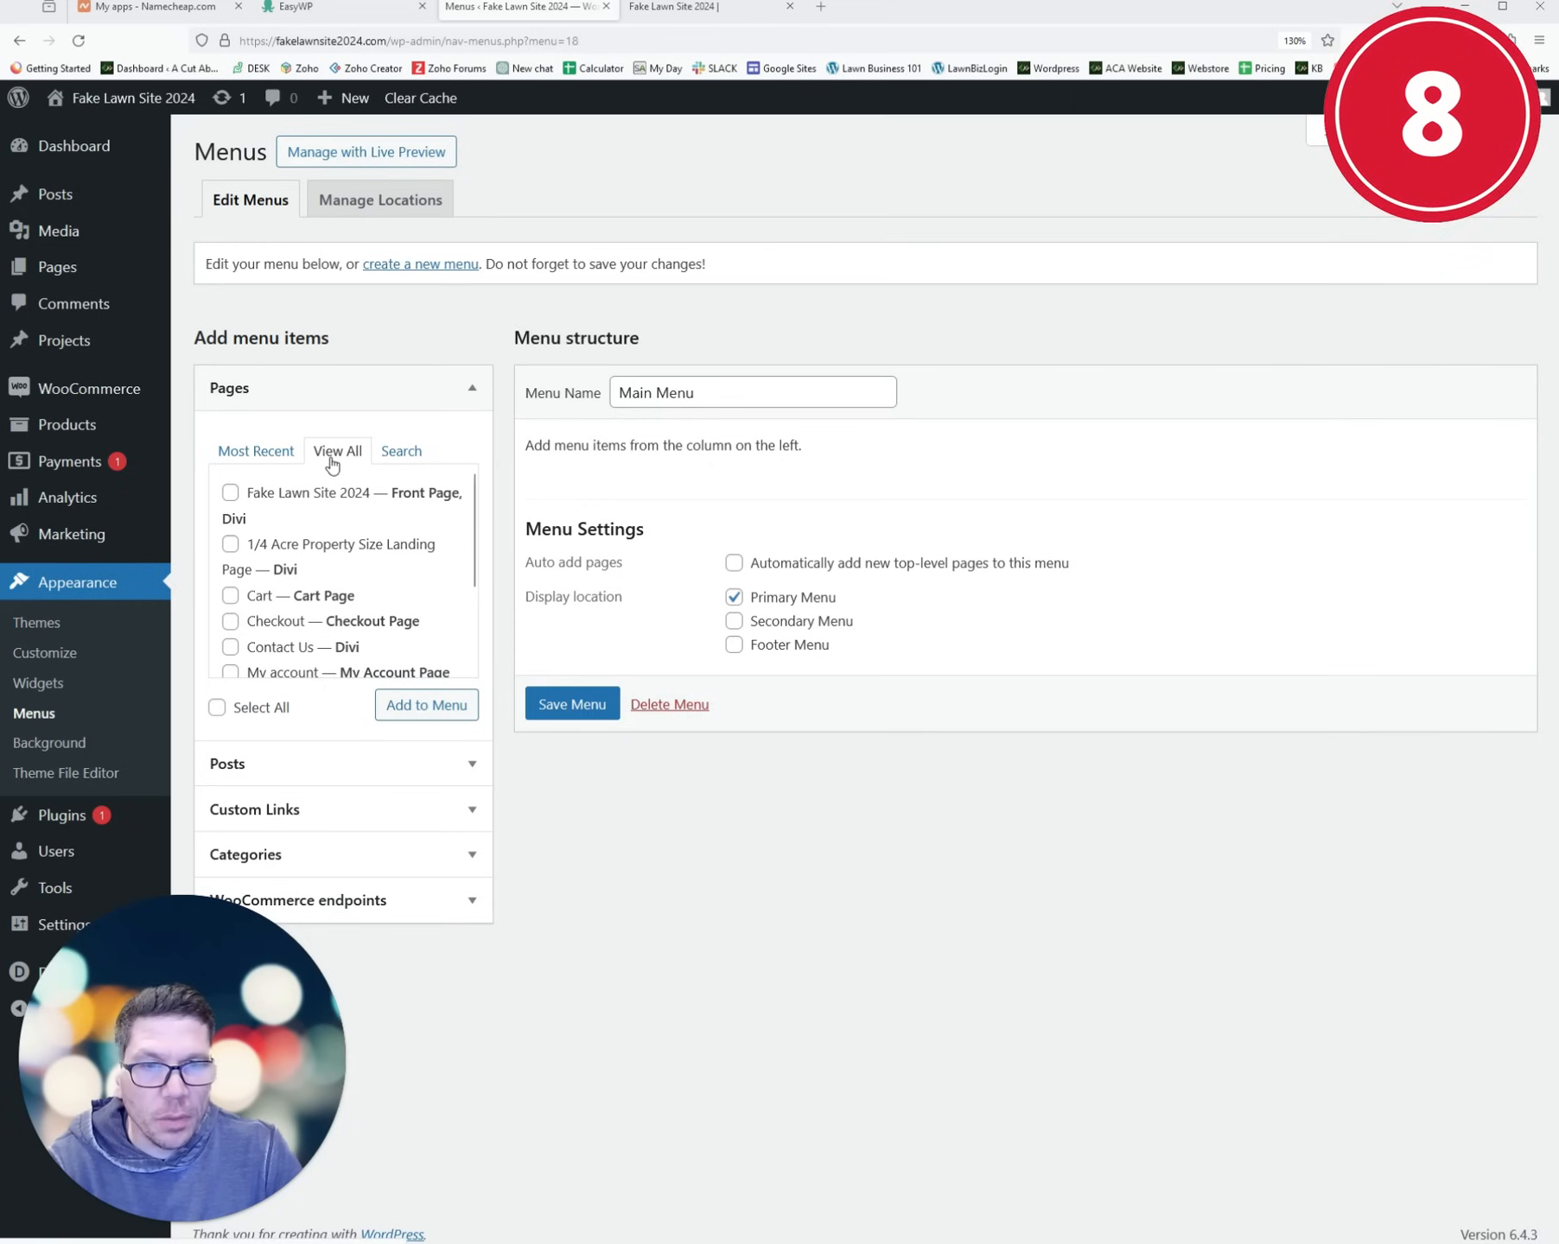
left_click(231, 495)
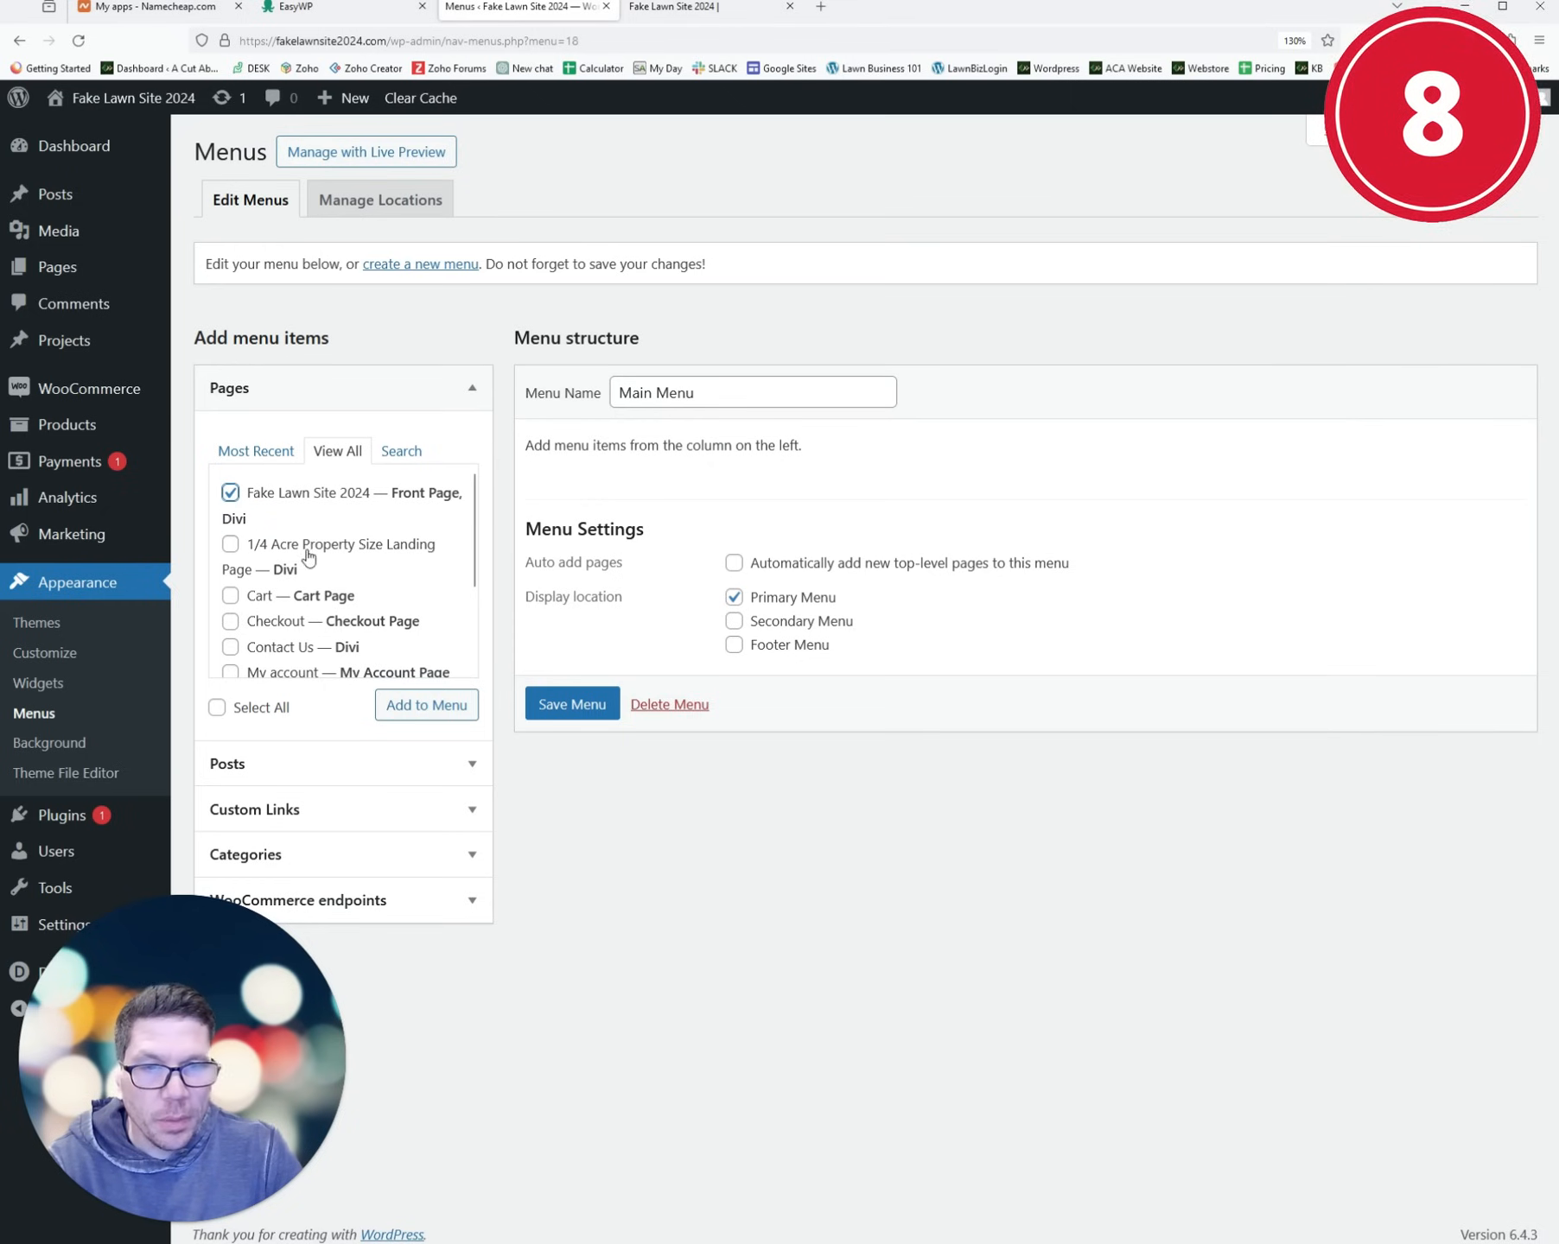
scroll(295, 634, "down", 2)
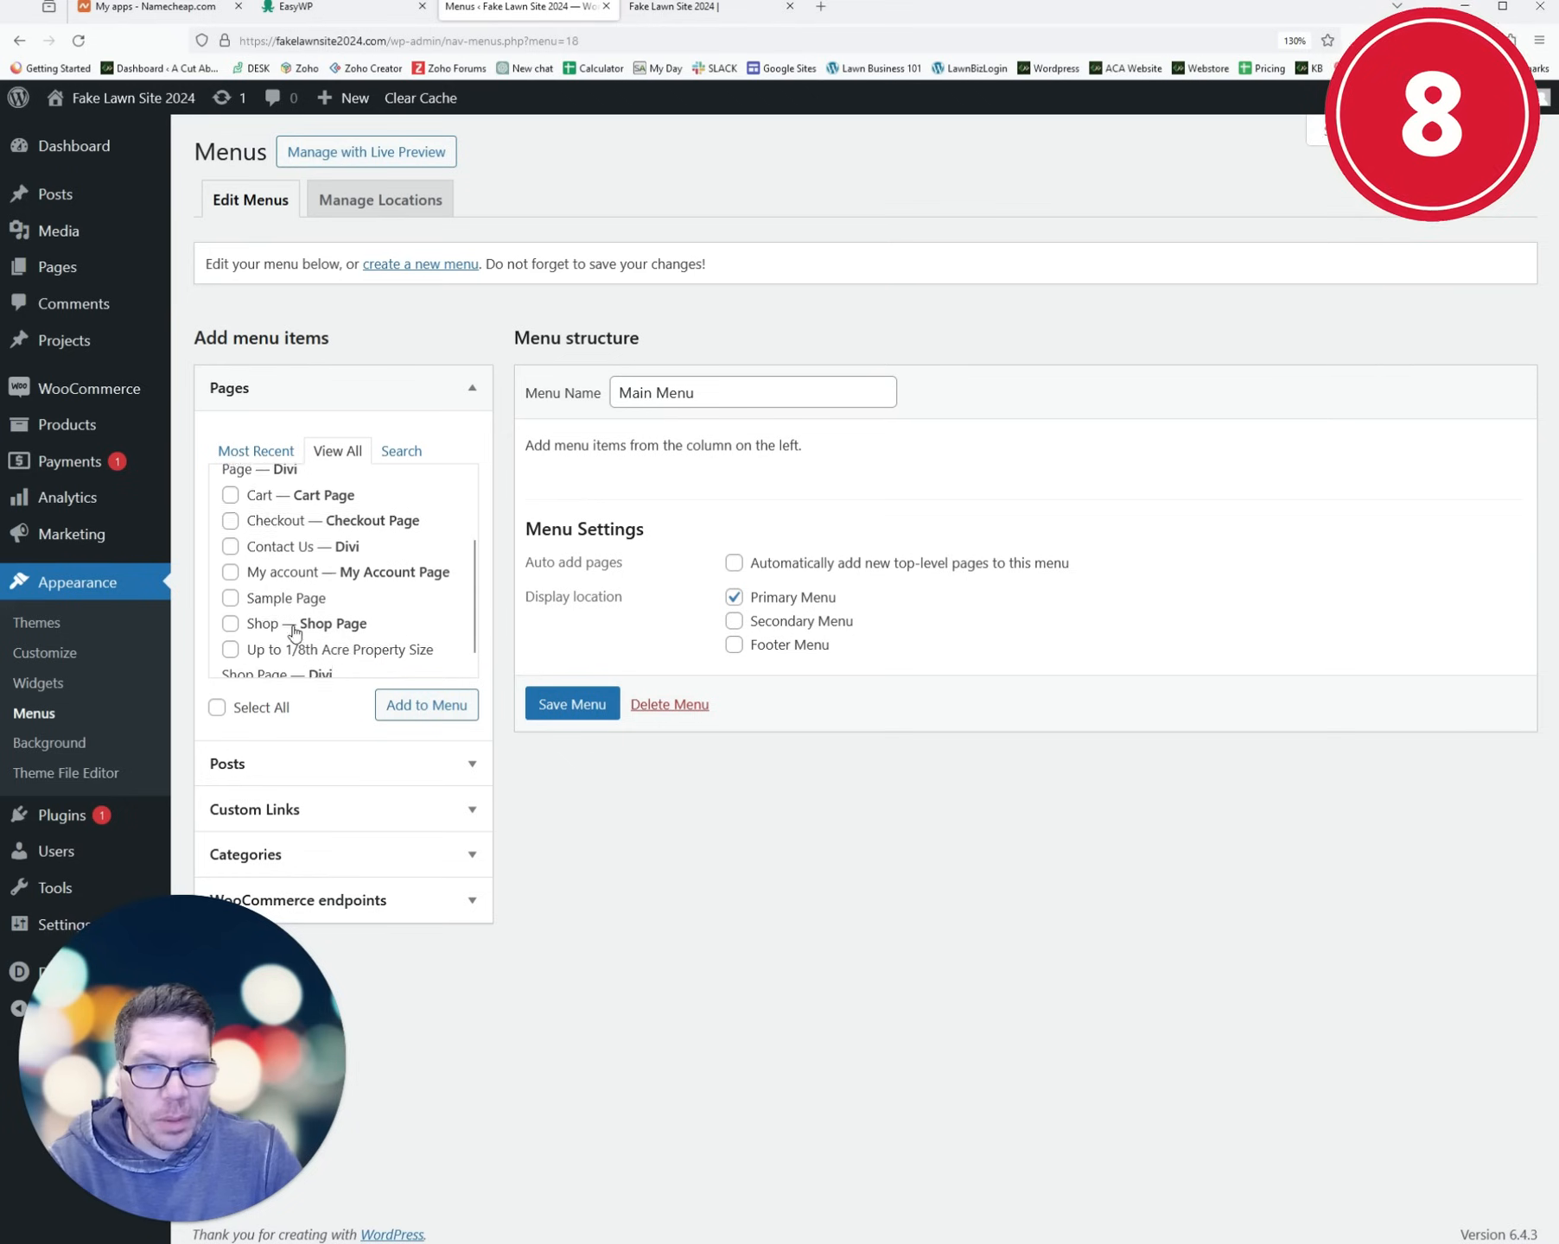
left_click(230, 538)
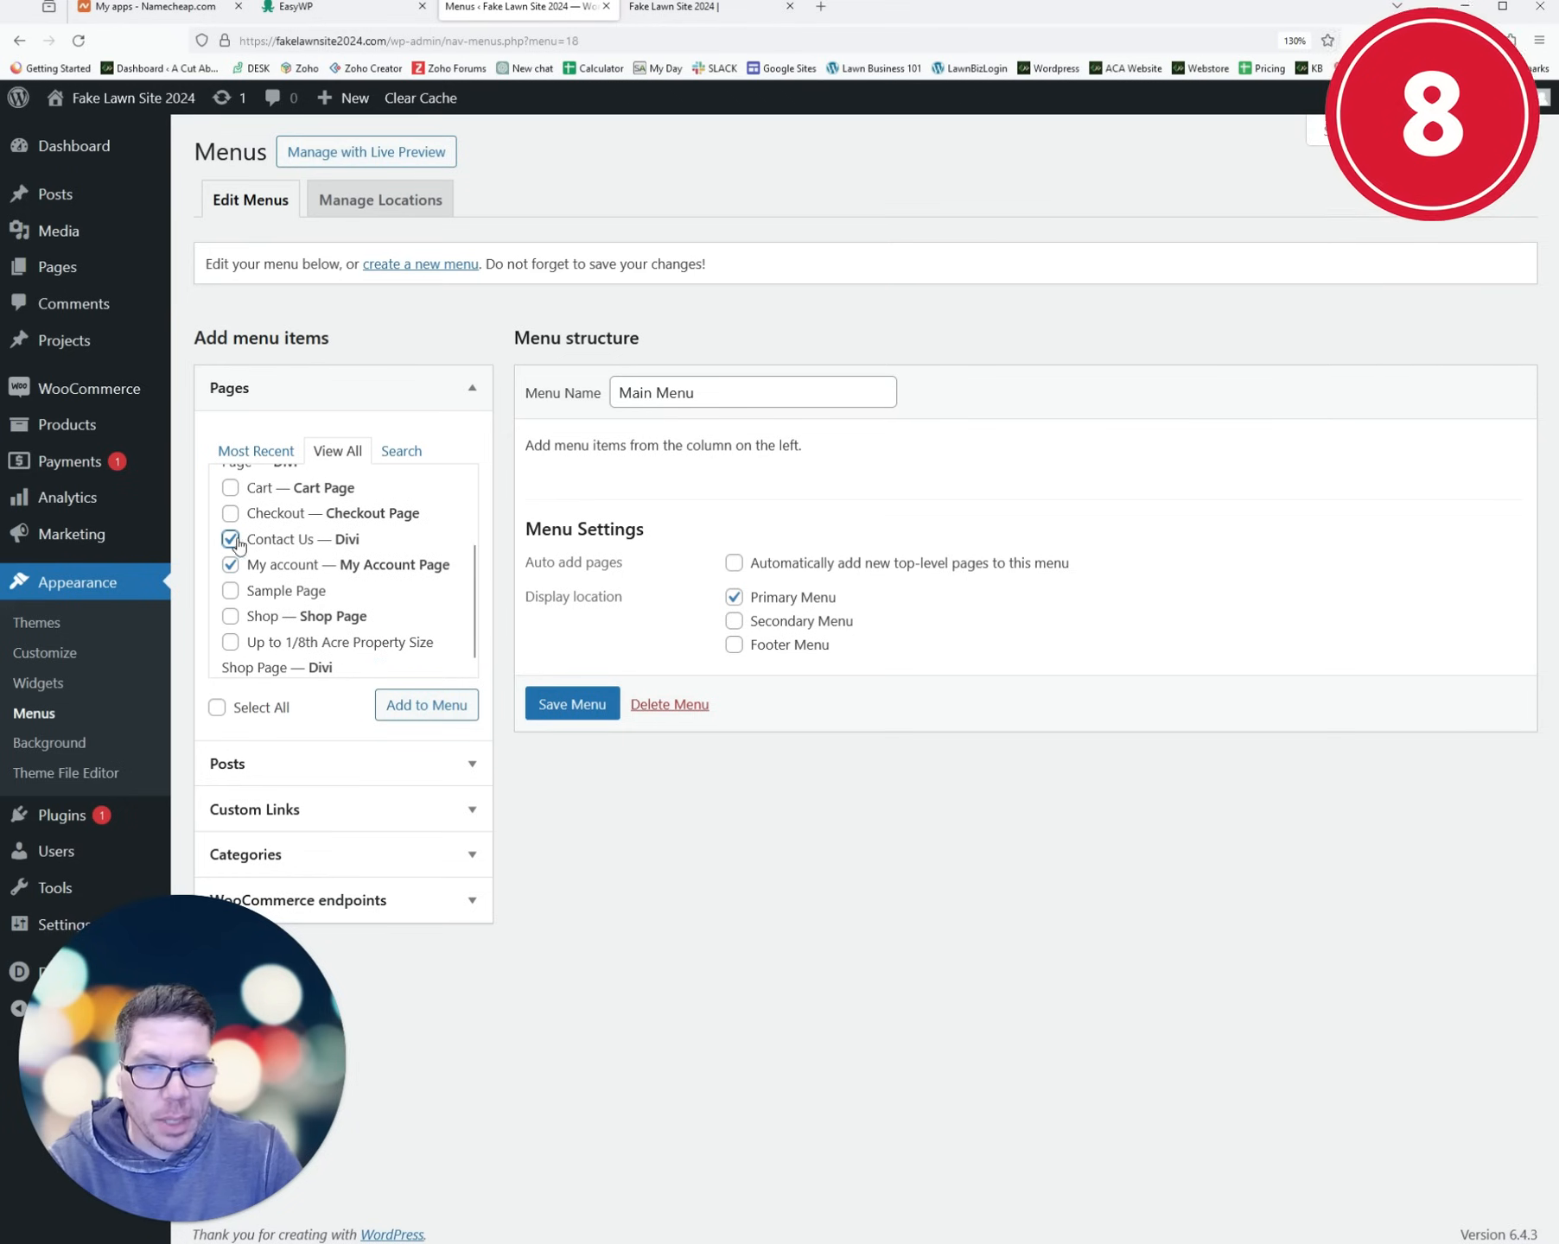
left_click(427, 705)
mouse_move(661, 619)
left_mouse_down()
mouse_move(641, 558)
mouse_move(630, 605)
mouse_move(698, 584)
mouse_move(692, 602)
mouse_move(635, 621)
left_mouse_up()
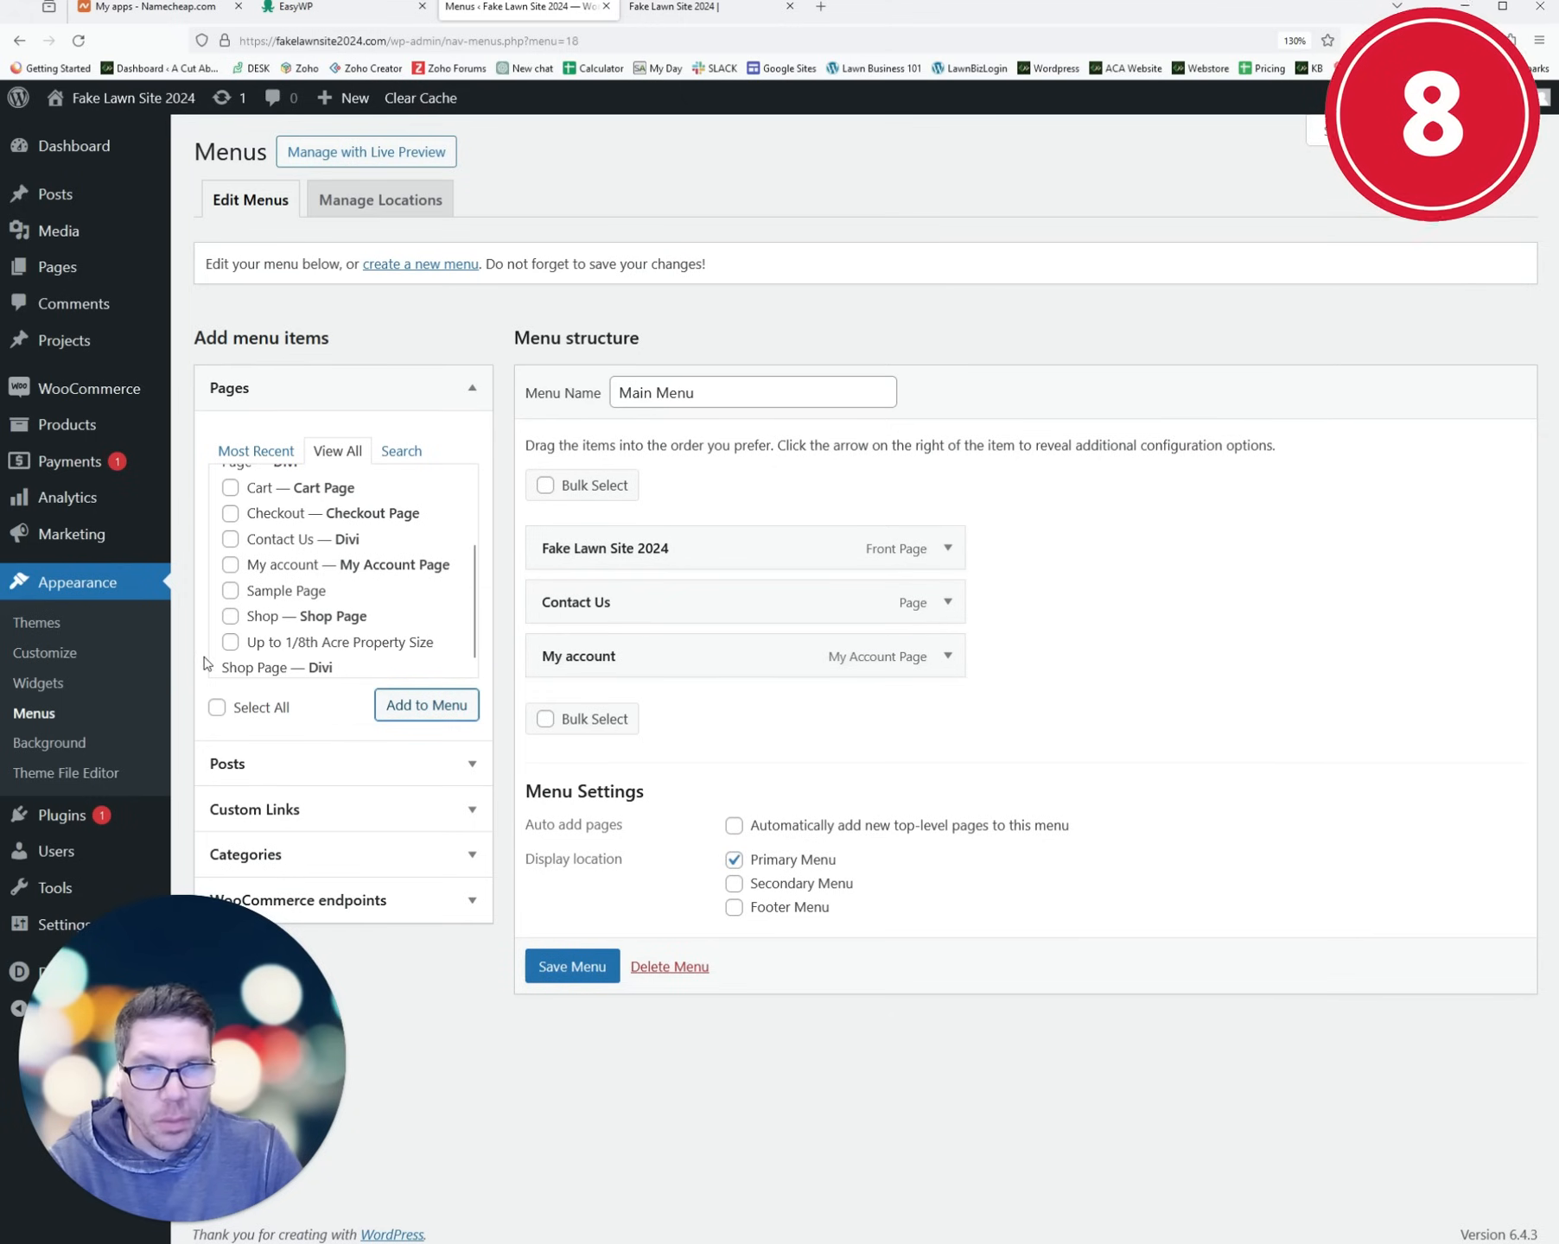
left_click(562, 972)
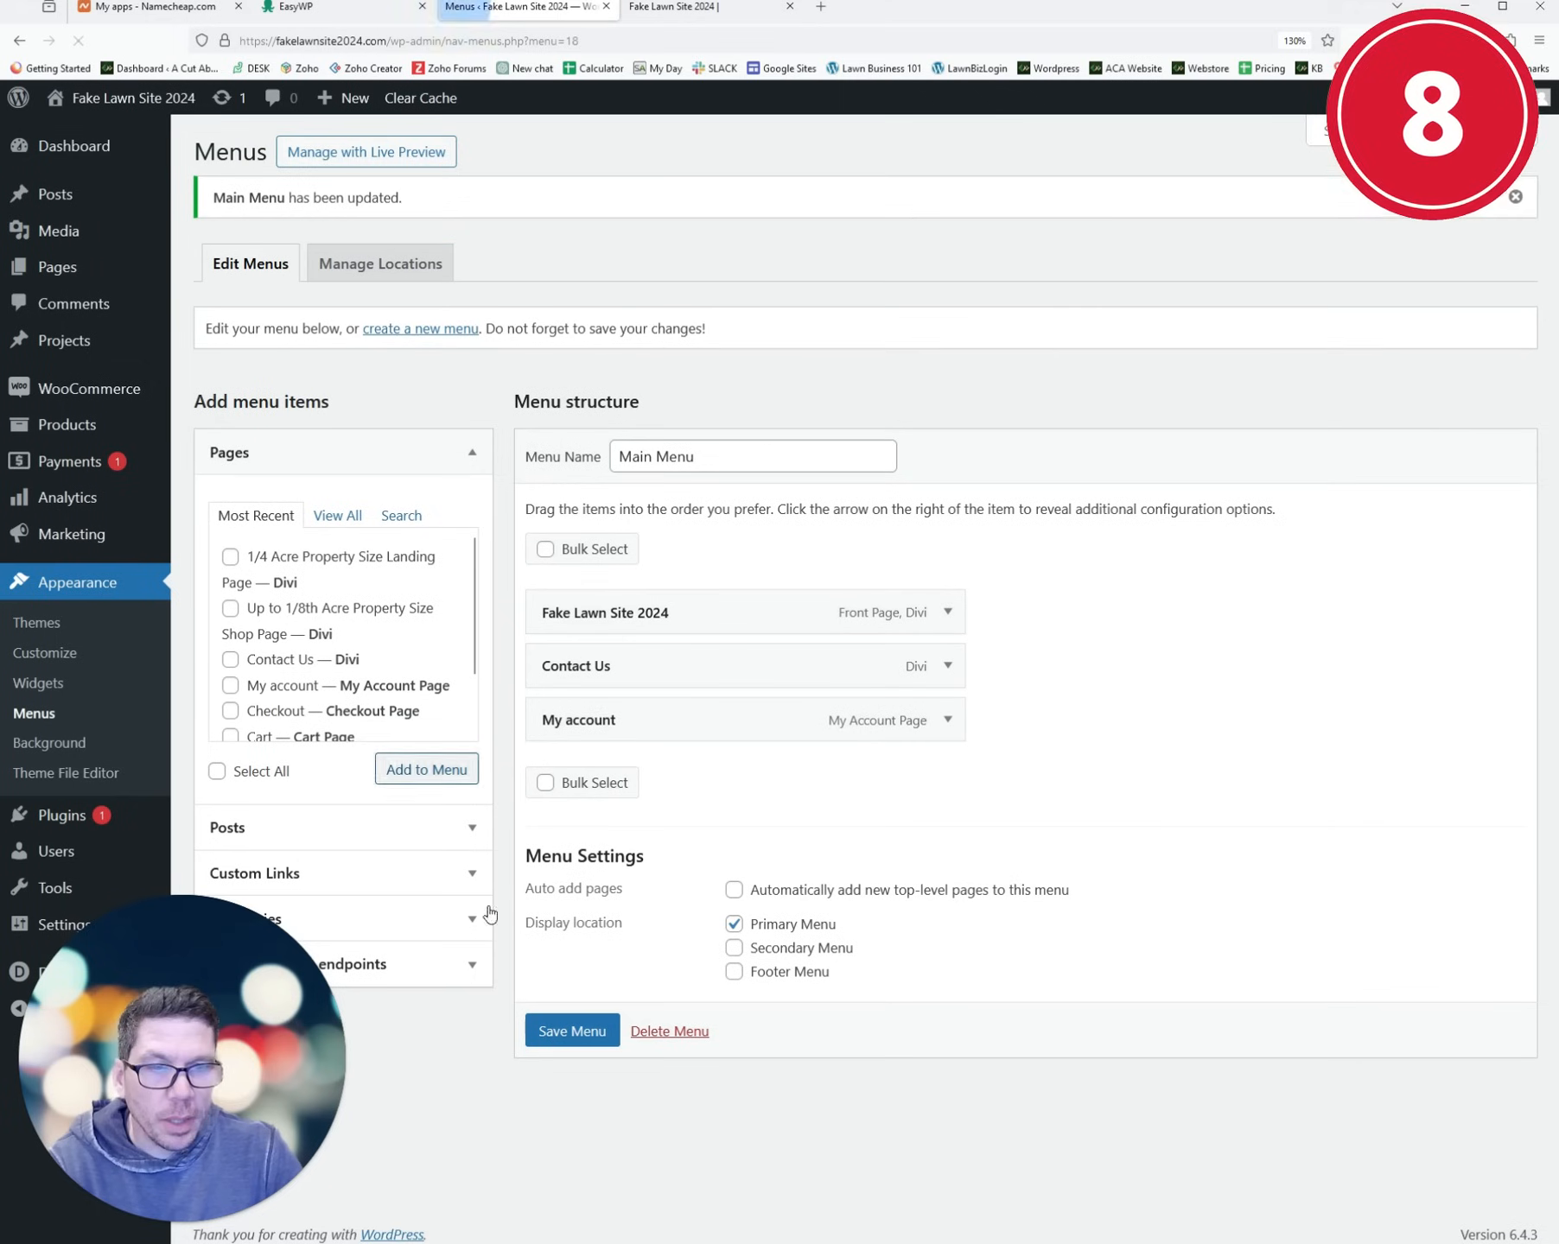
- Check the live site with the new menu, then open Appearance > Customize from the Dashboard
left_click(130, 98)
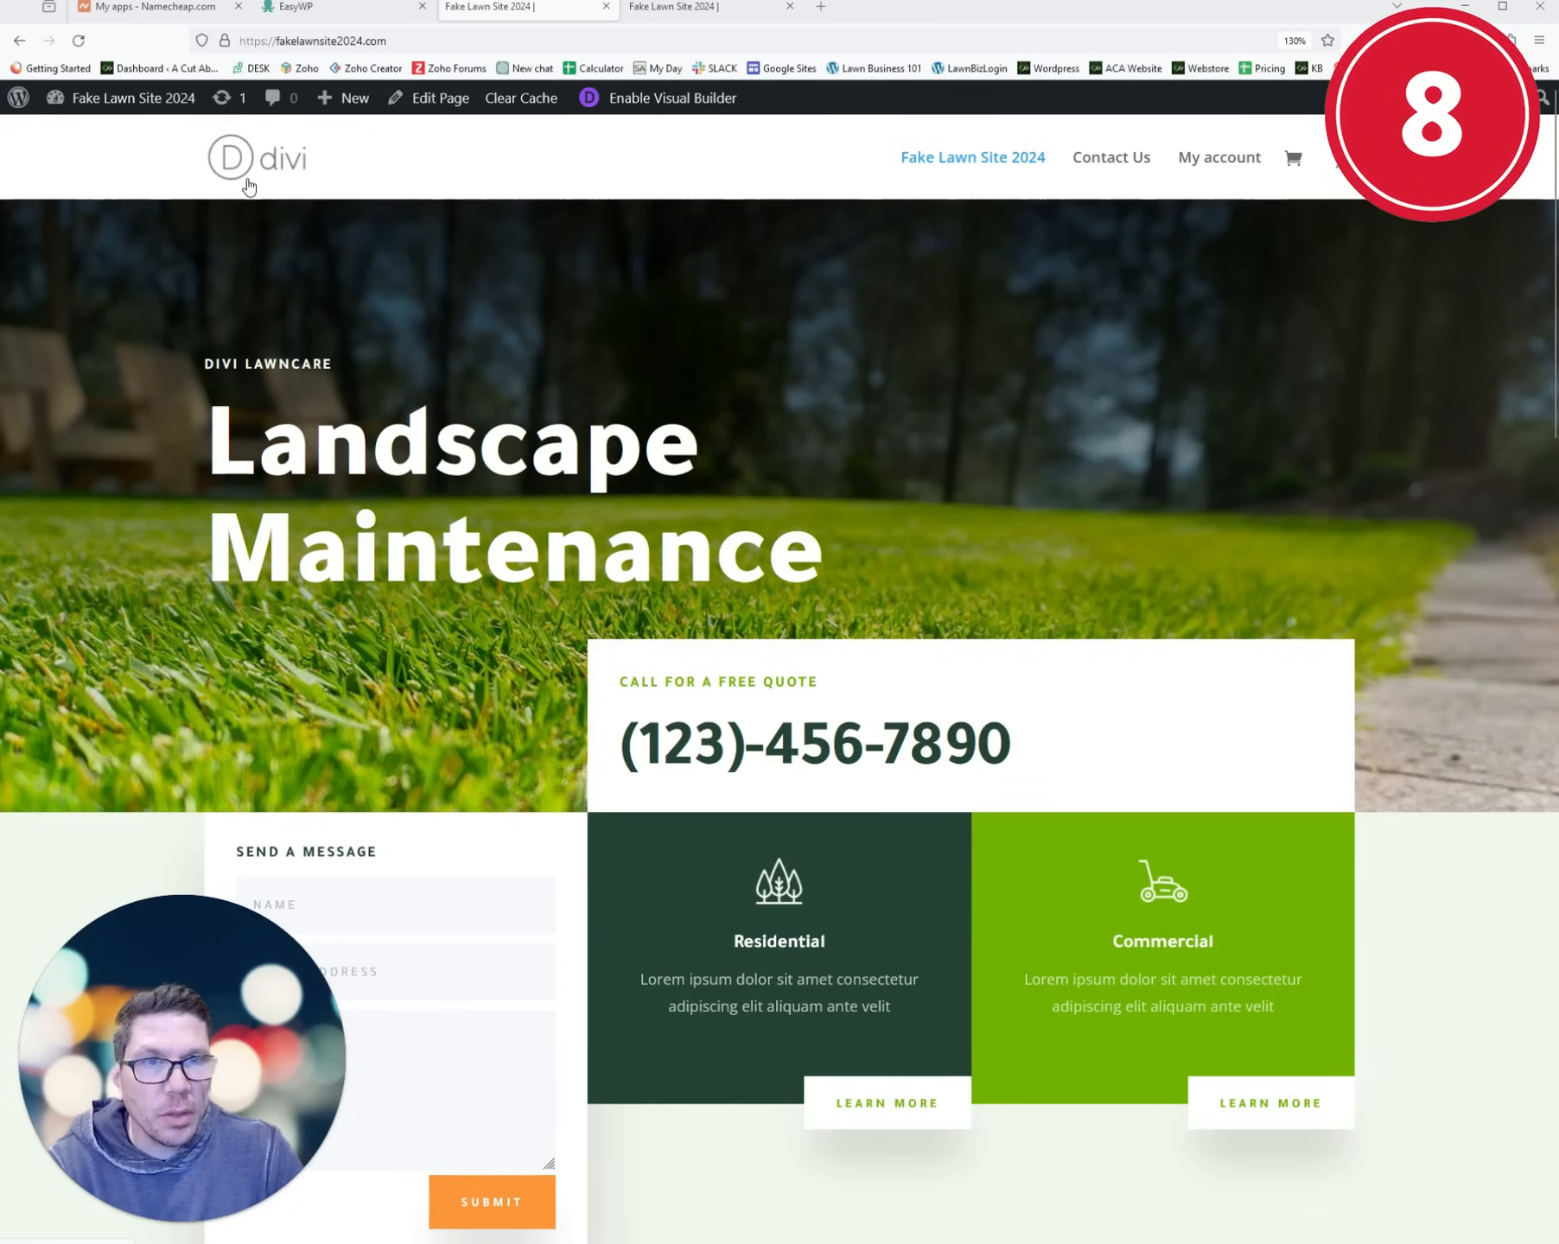
left_click(80, 102)
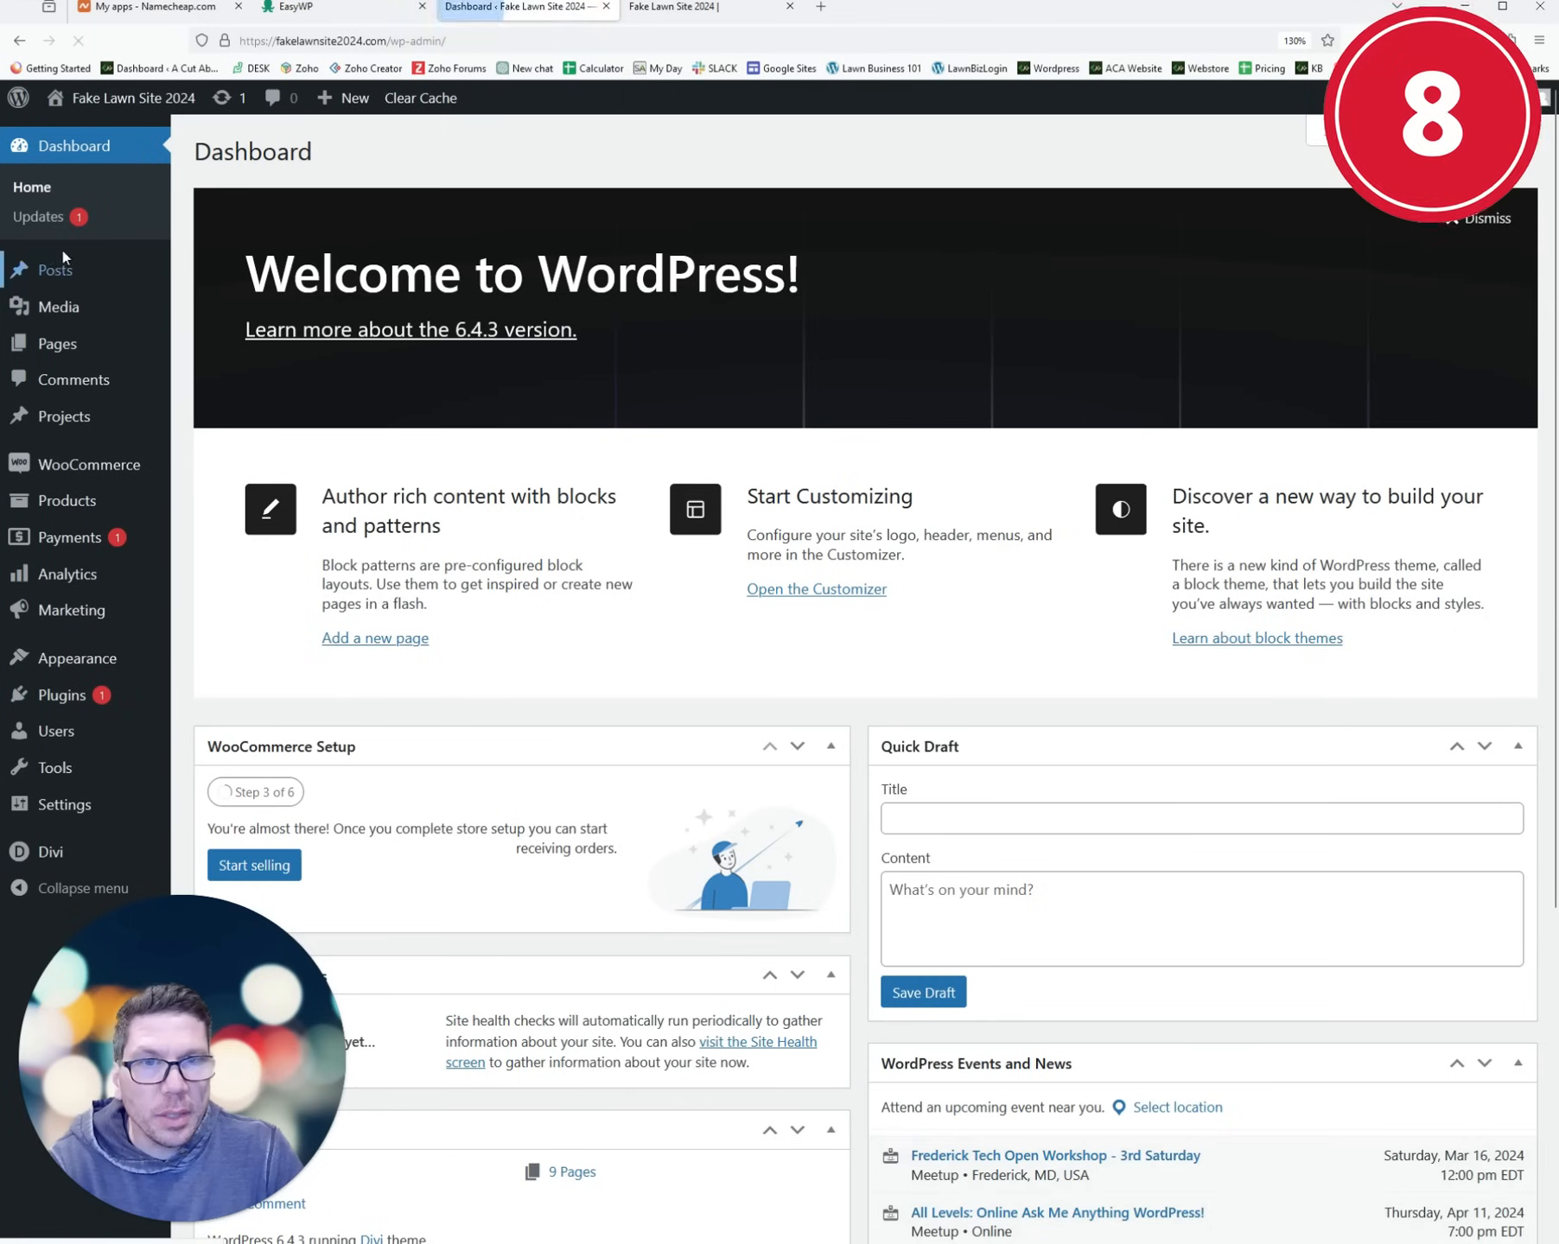
mouse_move(119, 665)
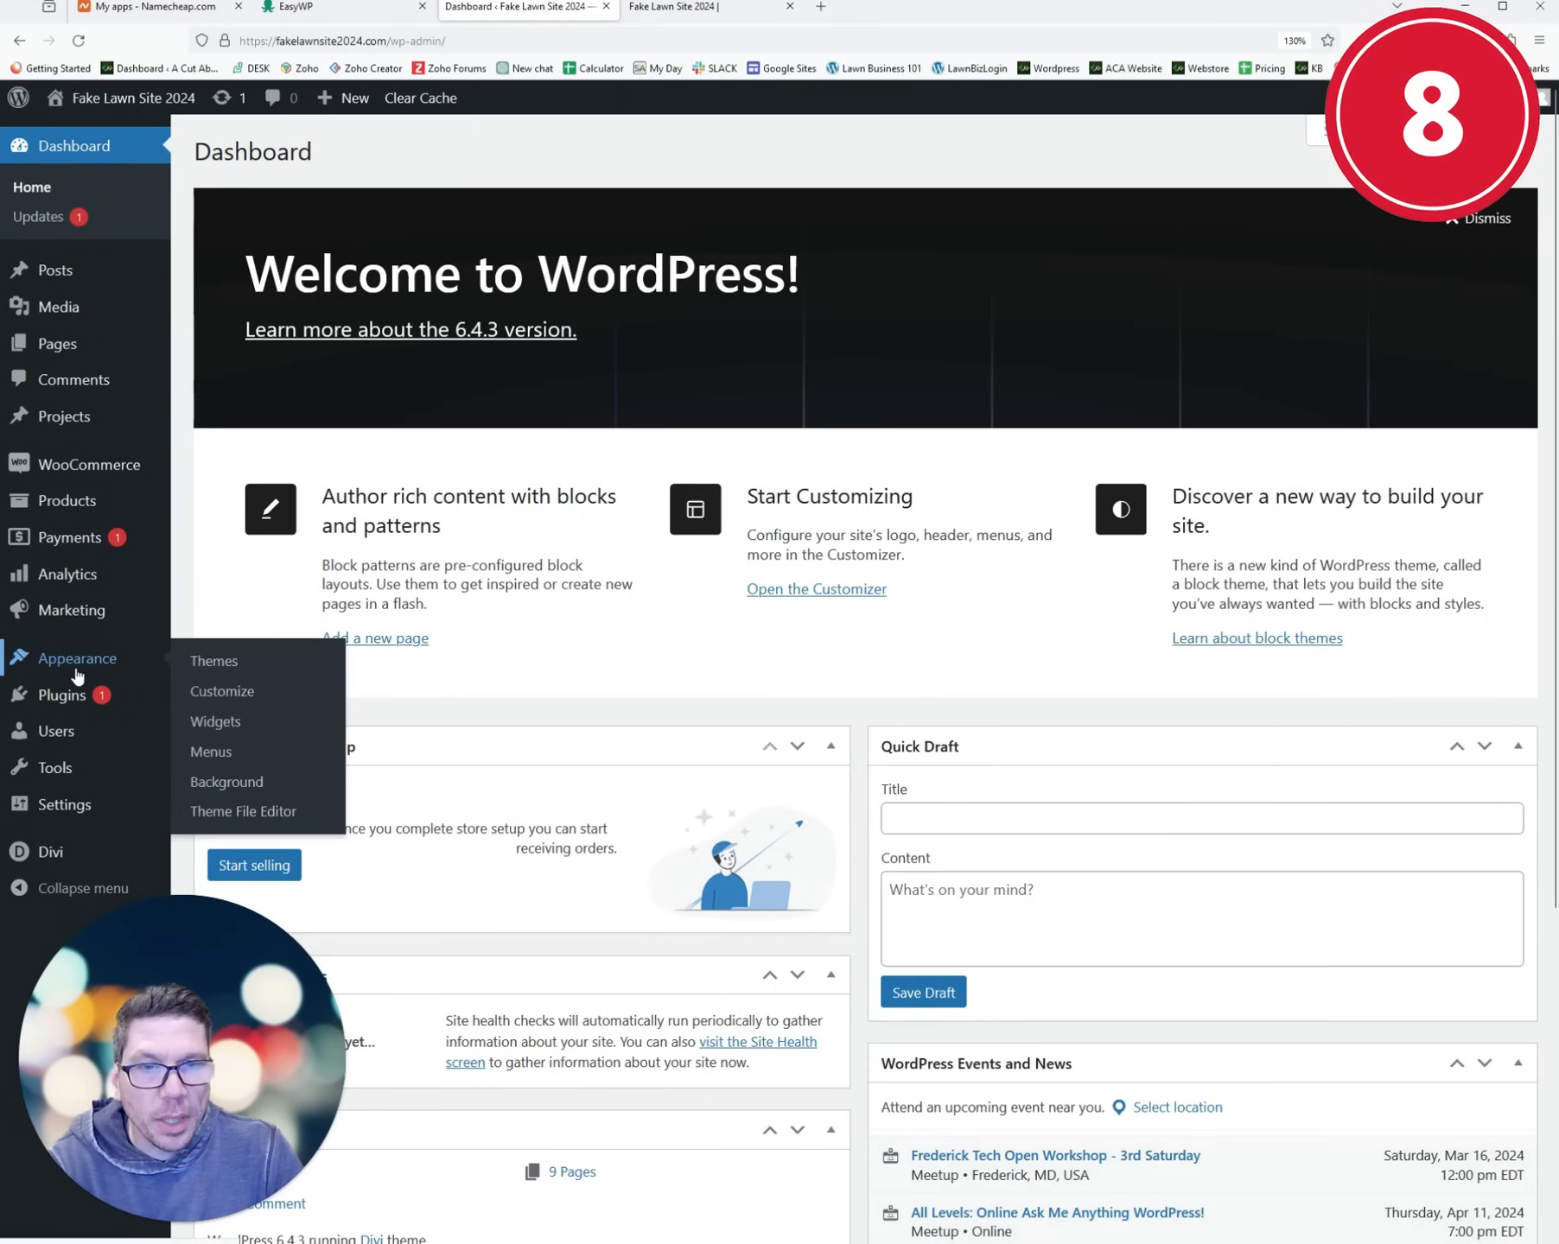
left_click(217, 692)
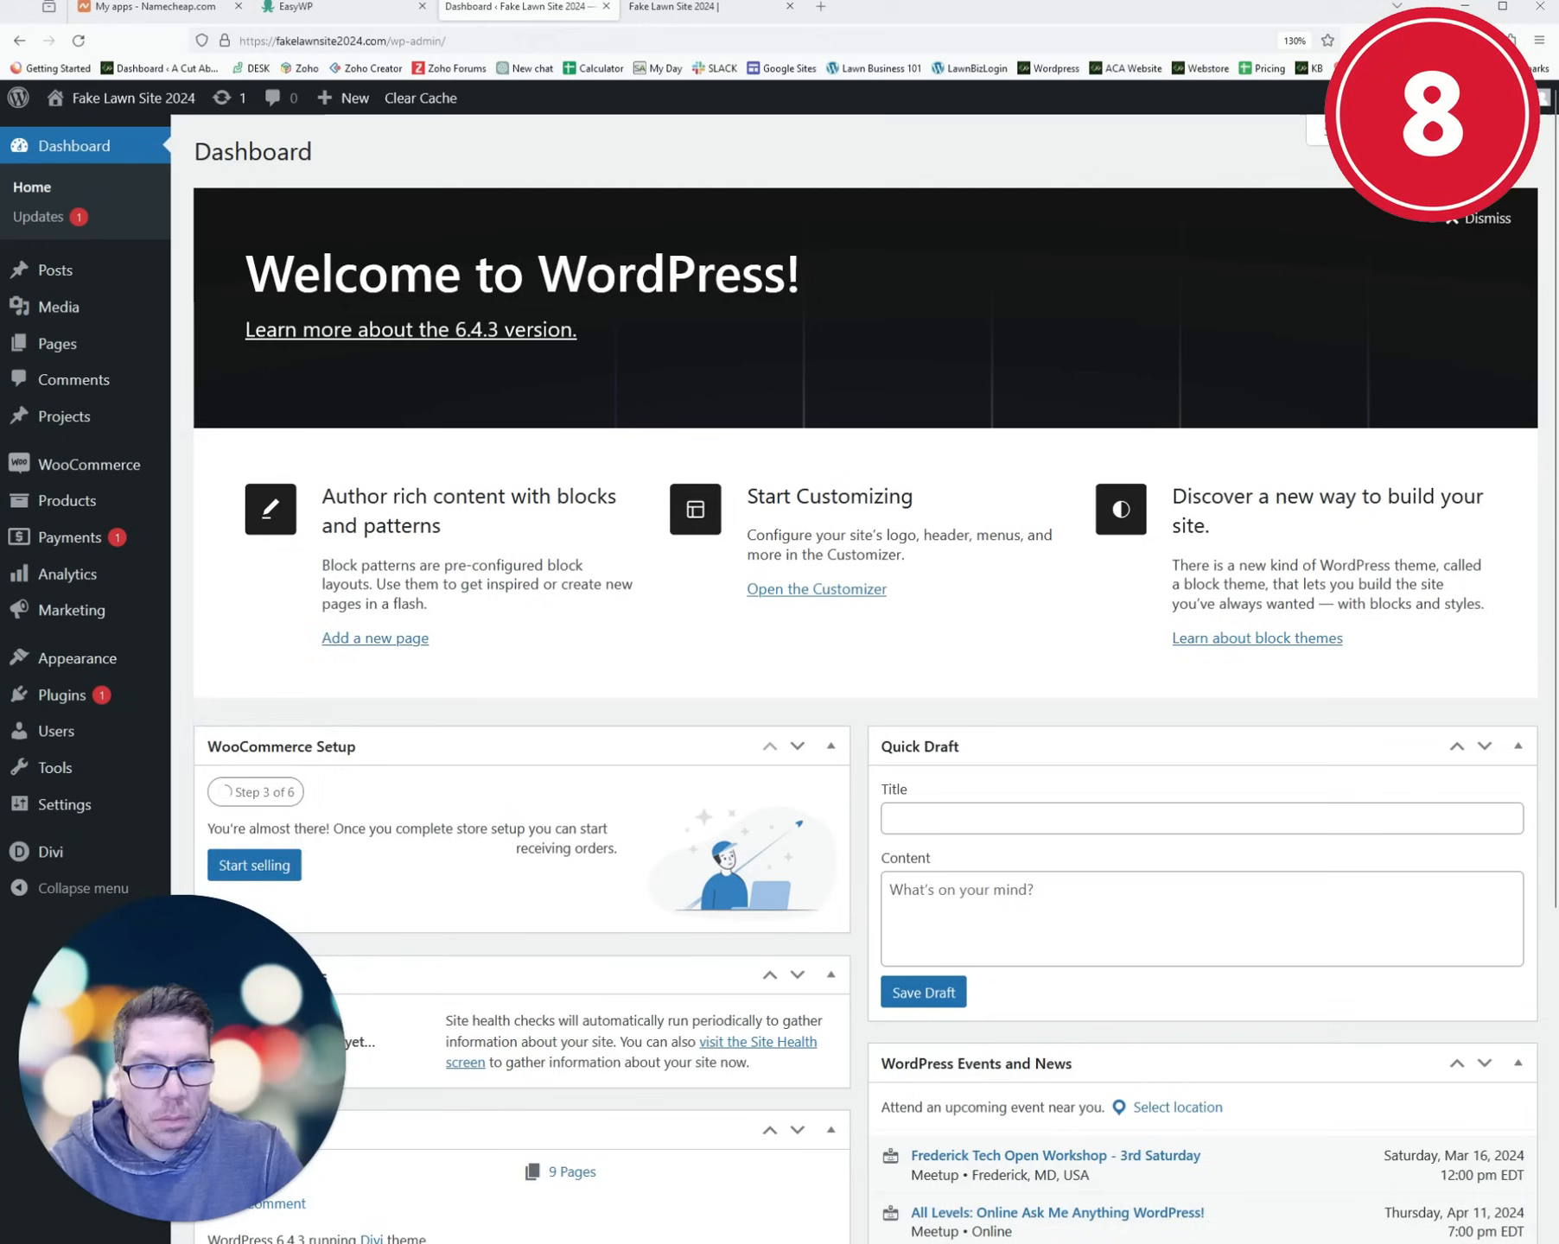
- Open Divi Theme Options, then switch to the live site's homepage tab
scroll(49, 564, "down", 1)
mouse_move(64, 859)
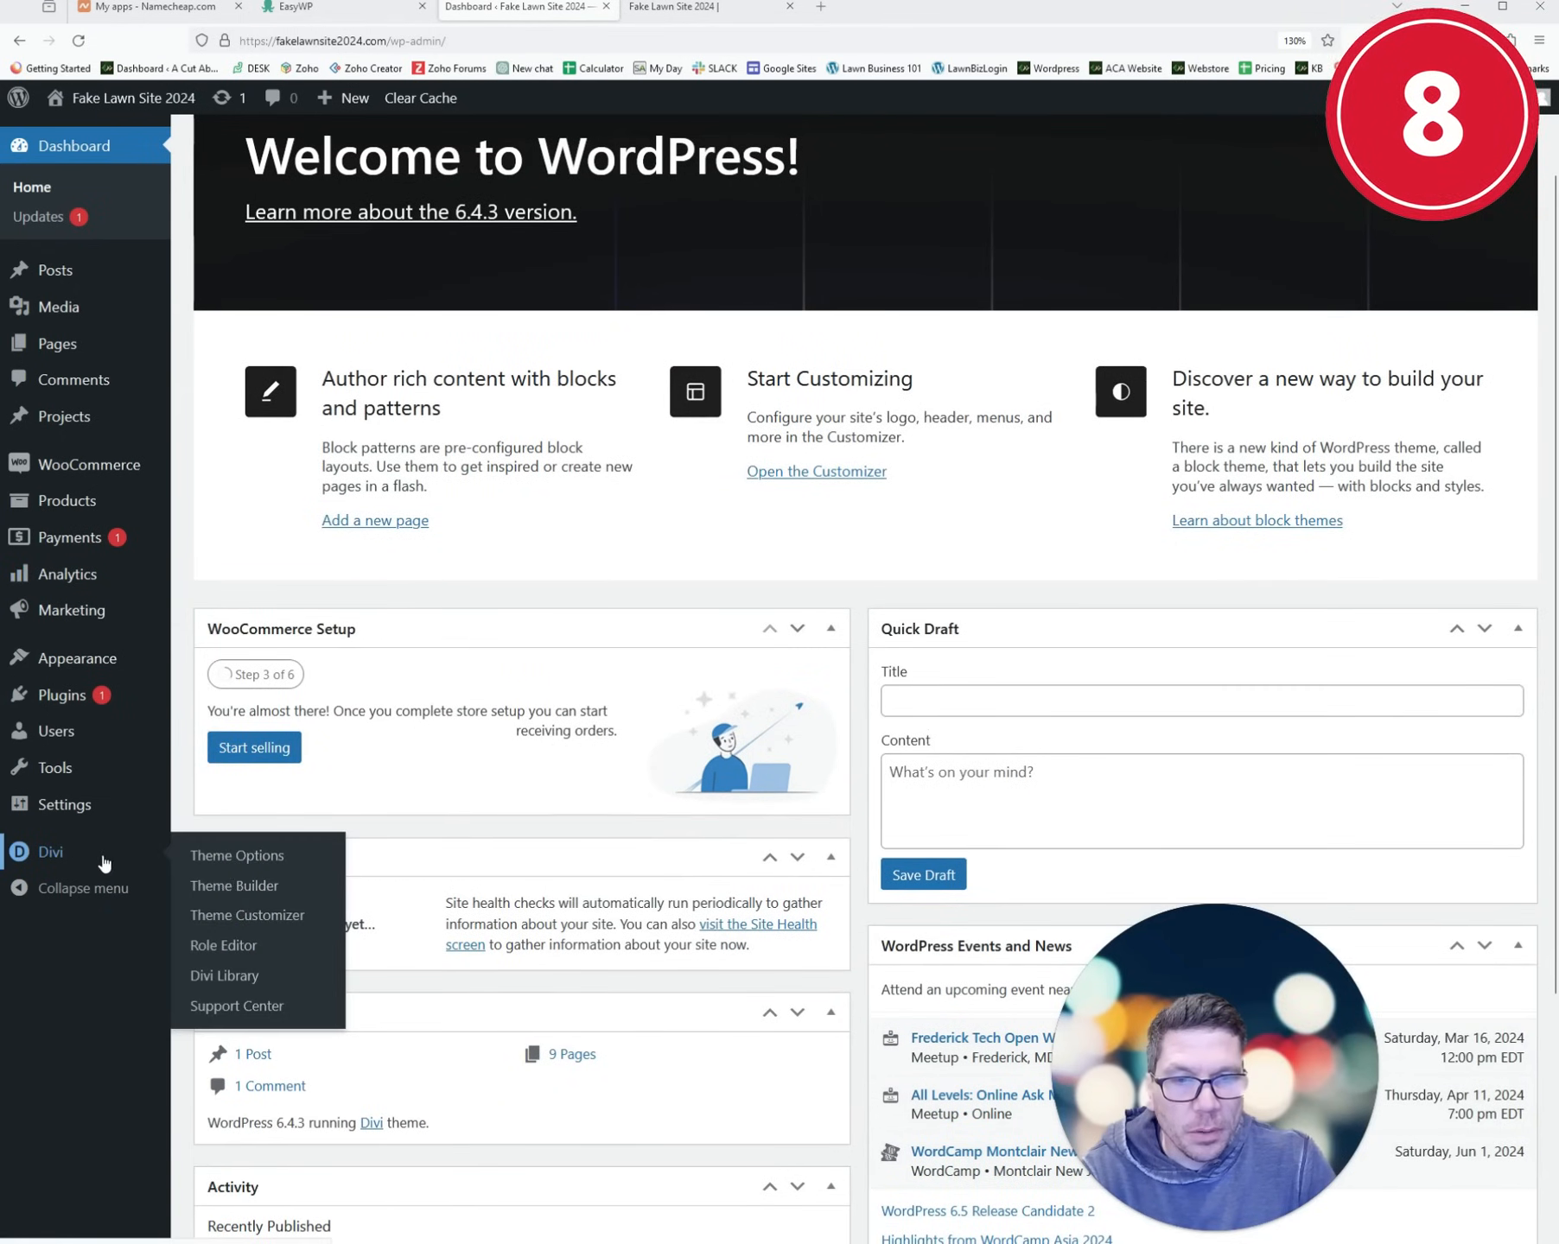
left_click(207, 868)
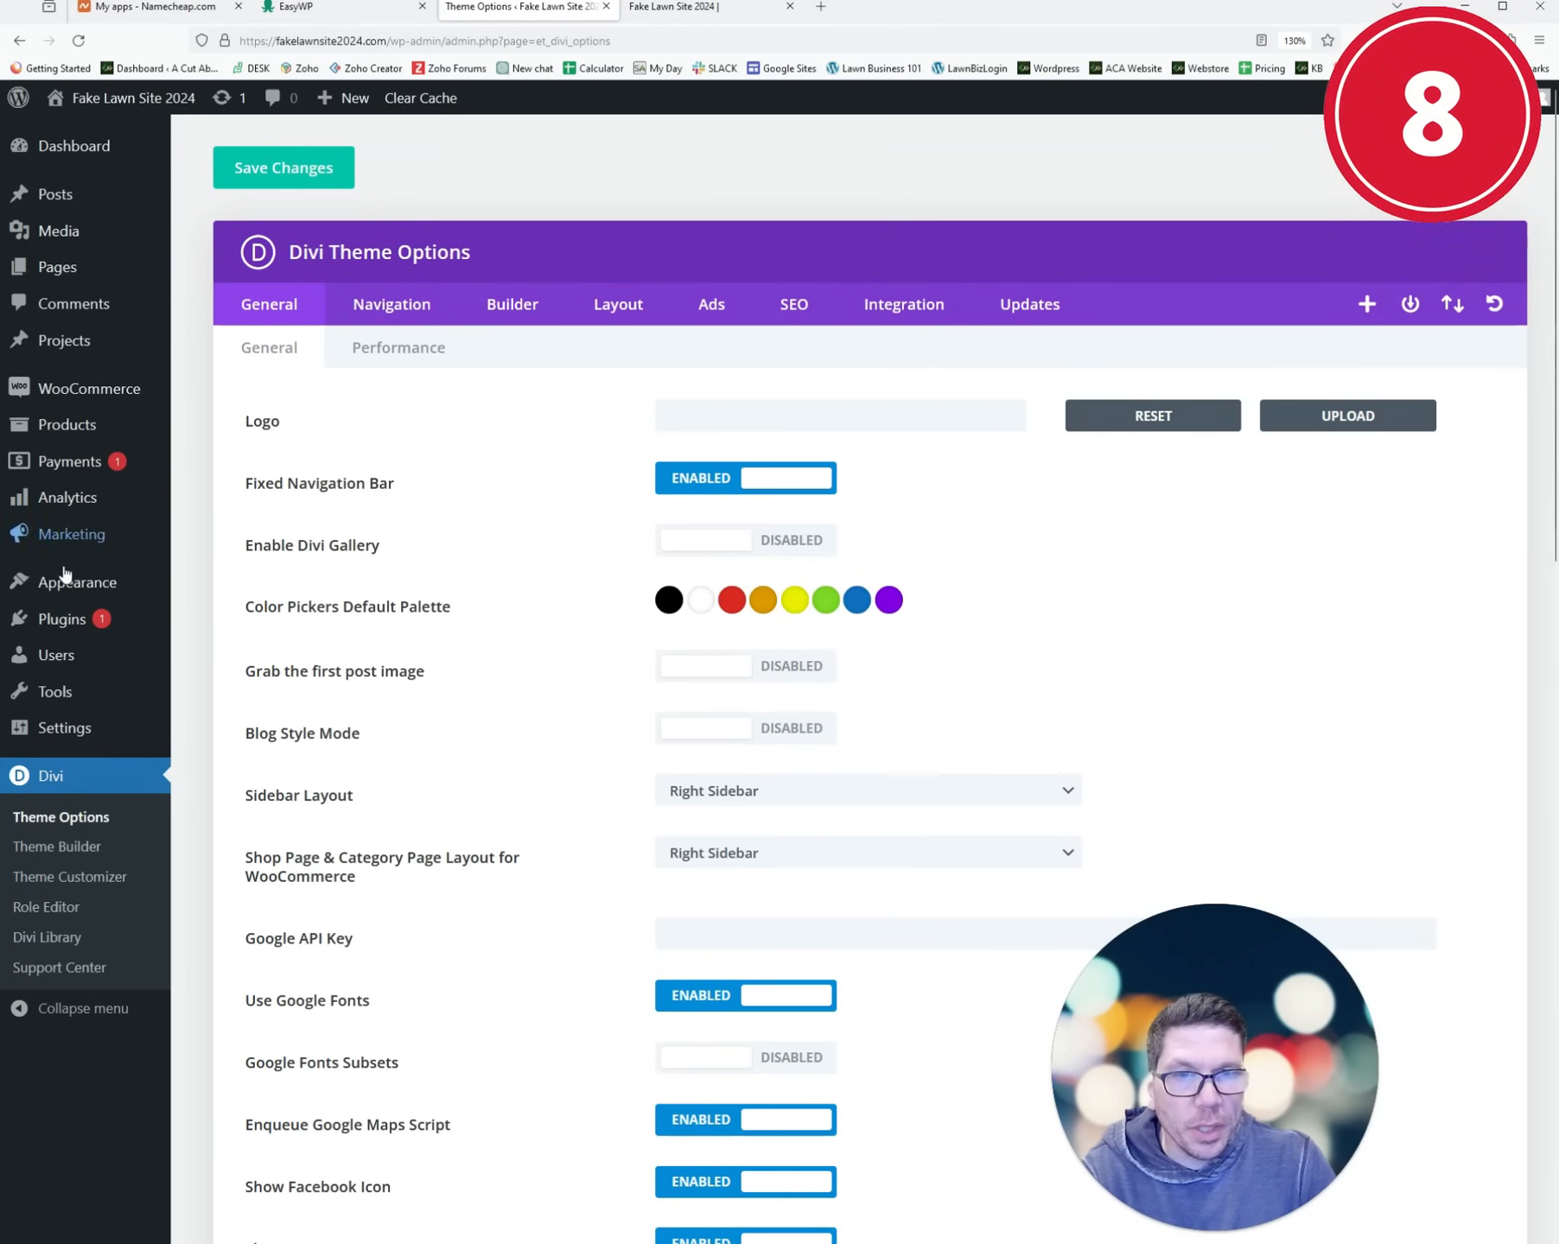
mouse_move(157, 591)
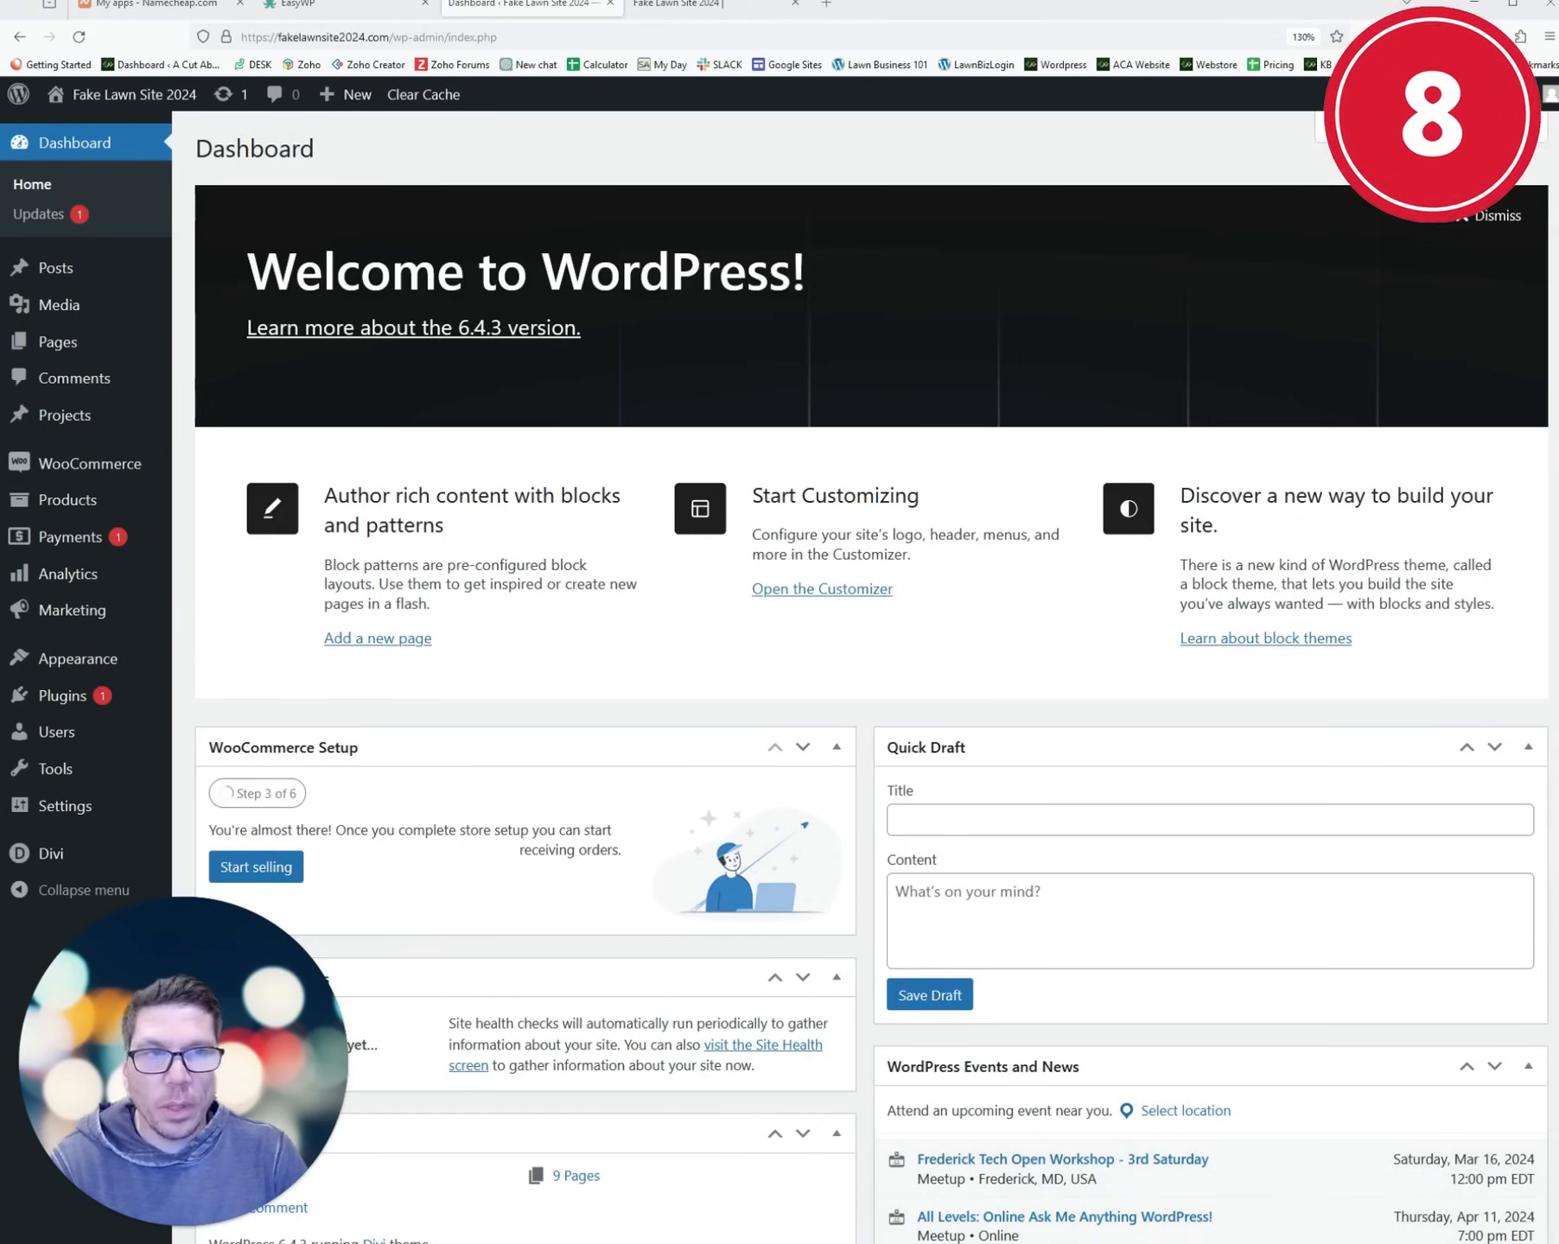
left_click(680, 6)
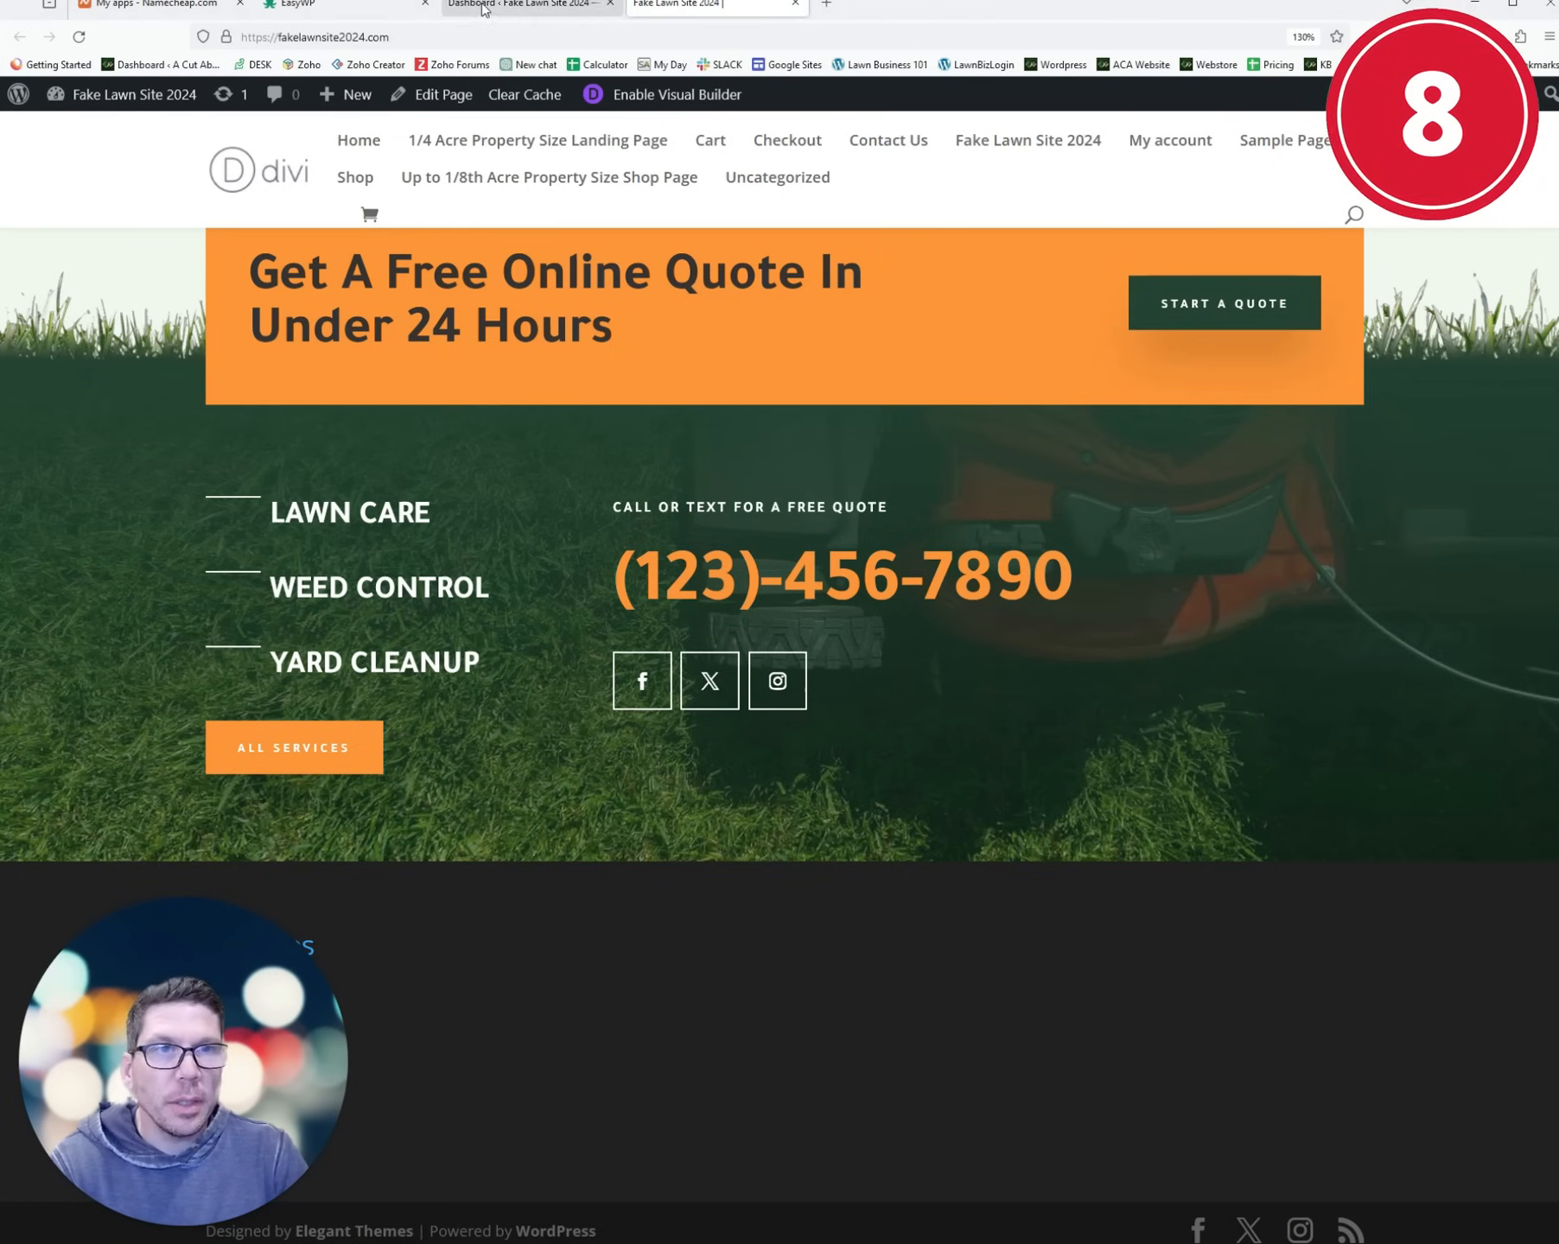
- In the Customizer's Footer panel, review the footer Layout and Widgets settings
left_click(523, 5)
mouse_move(68, 666)
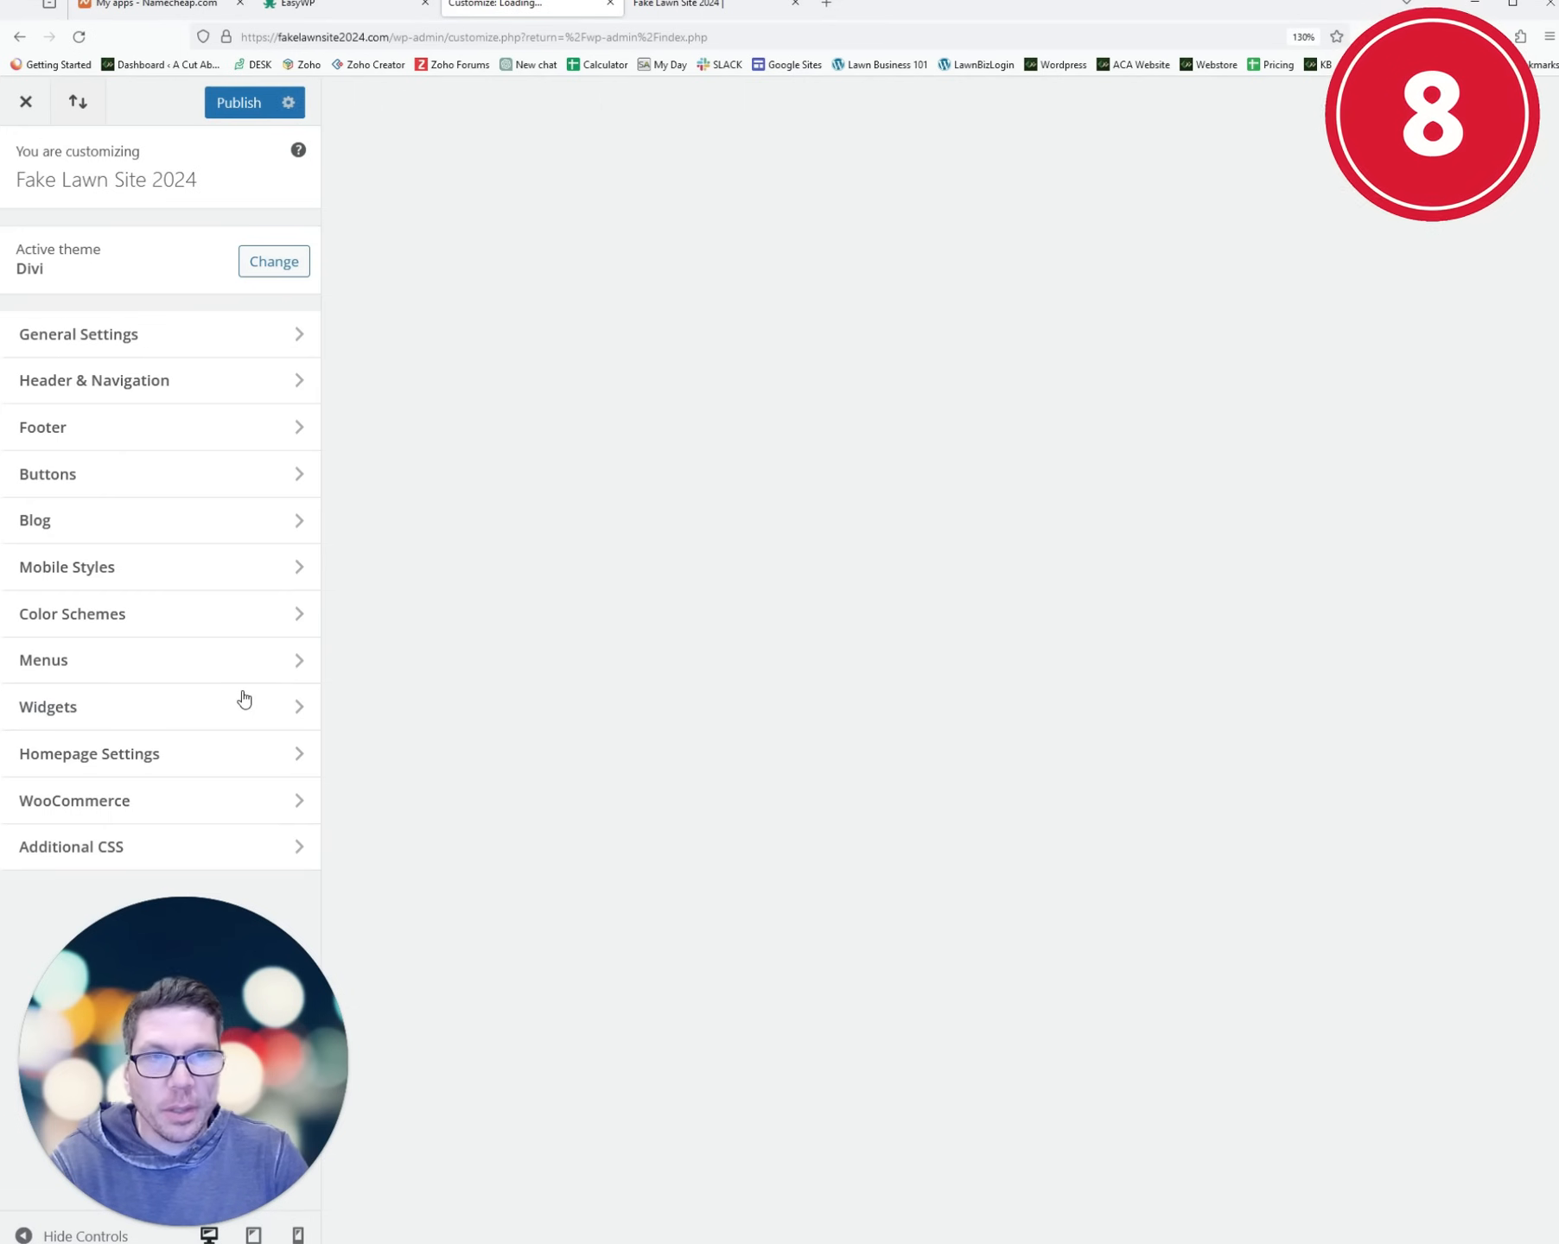
left_click(136, 441)
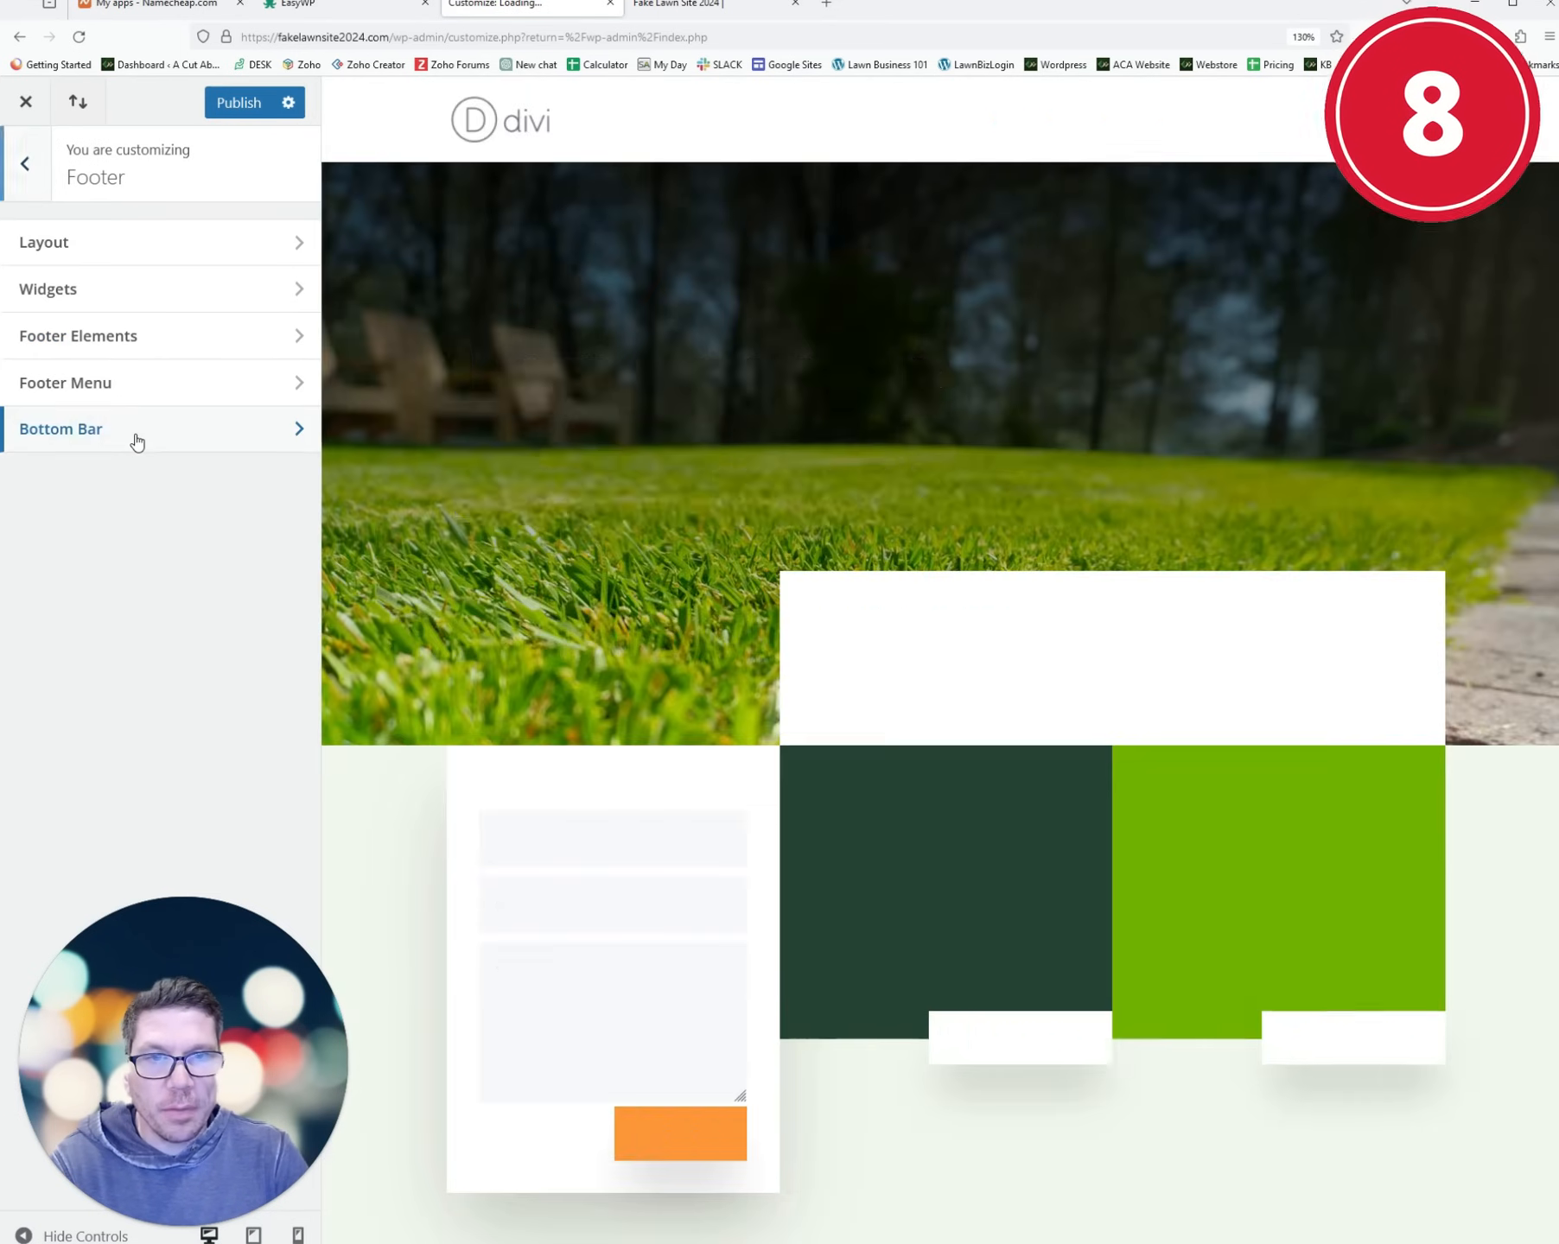
left_click(136, 257)
scroll(807, 821, "down", 15)
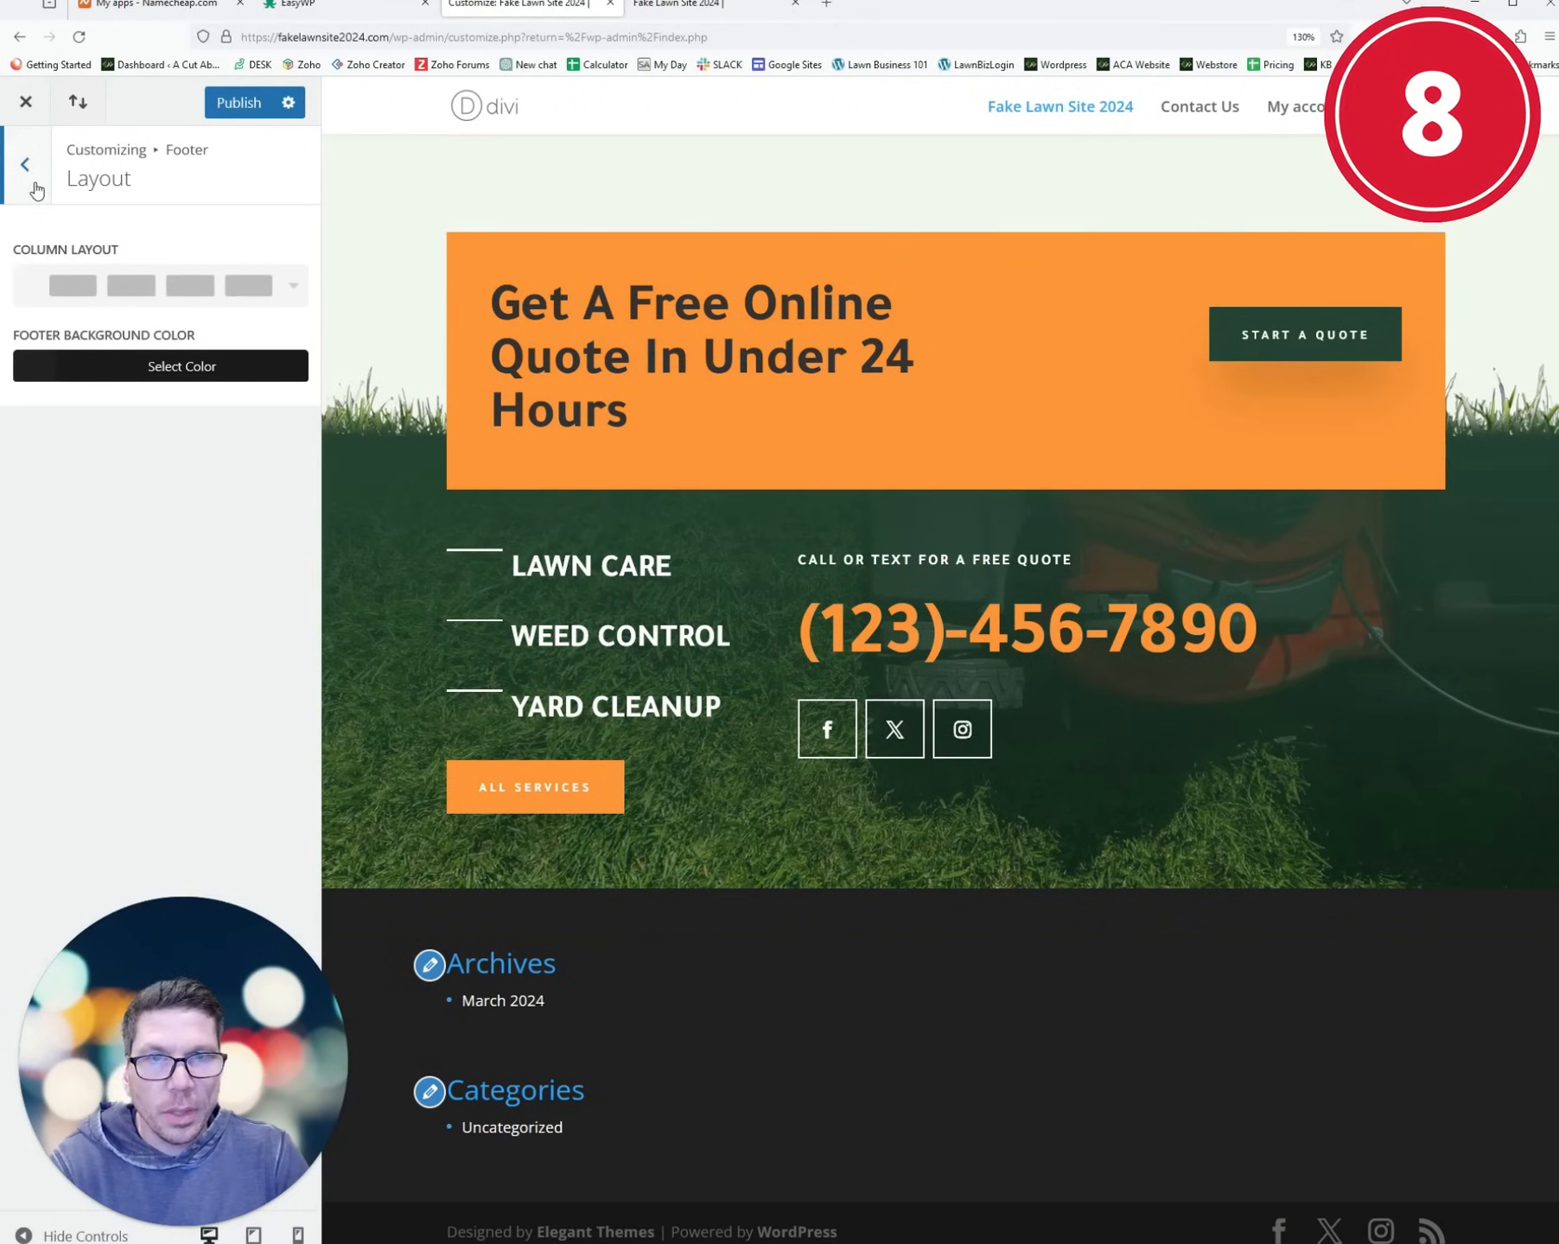
left_click(36, 190)
left_click(136, 292)
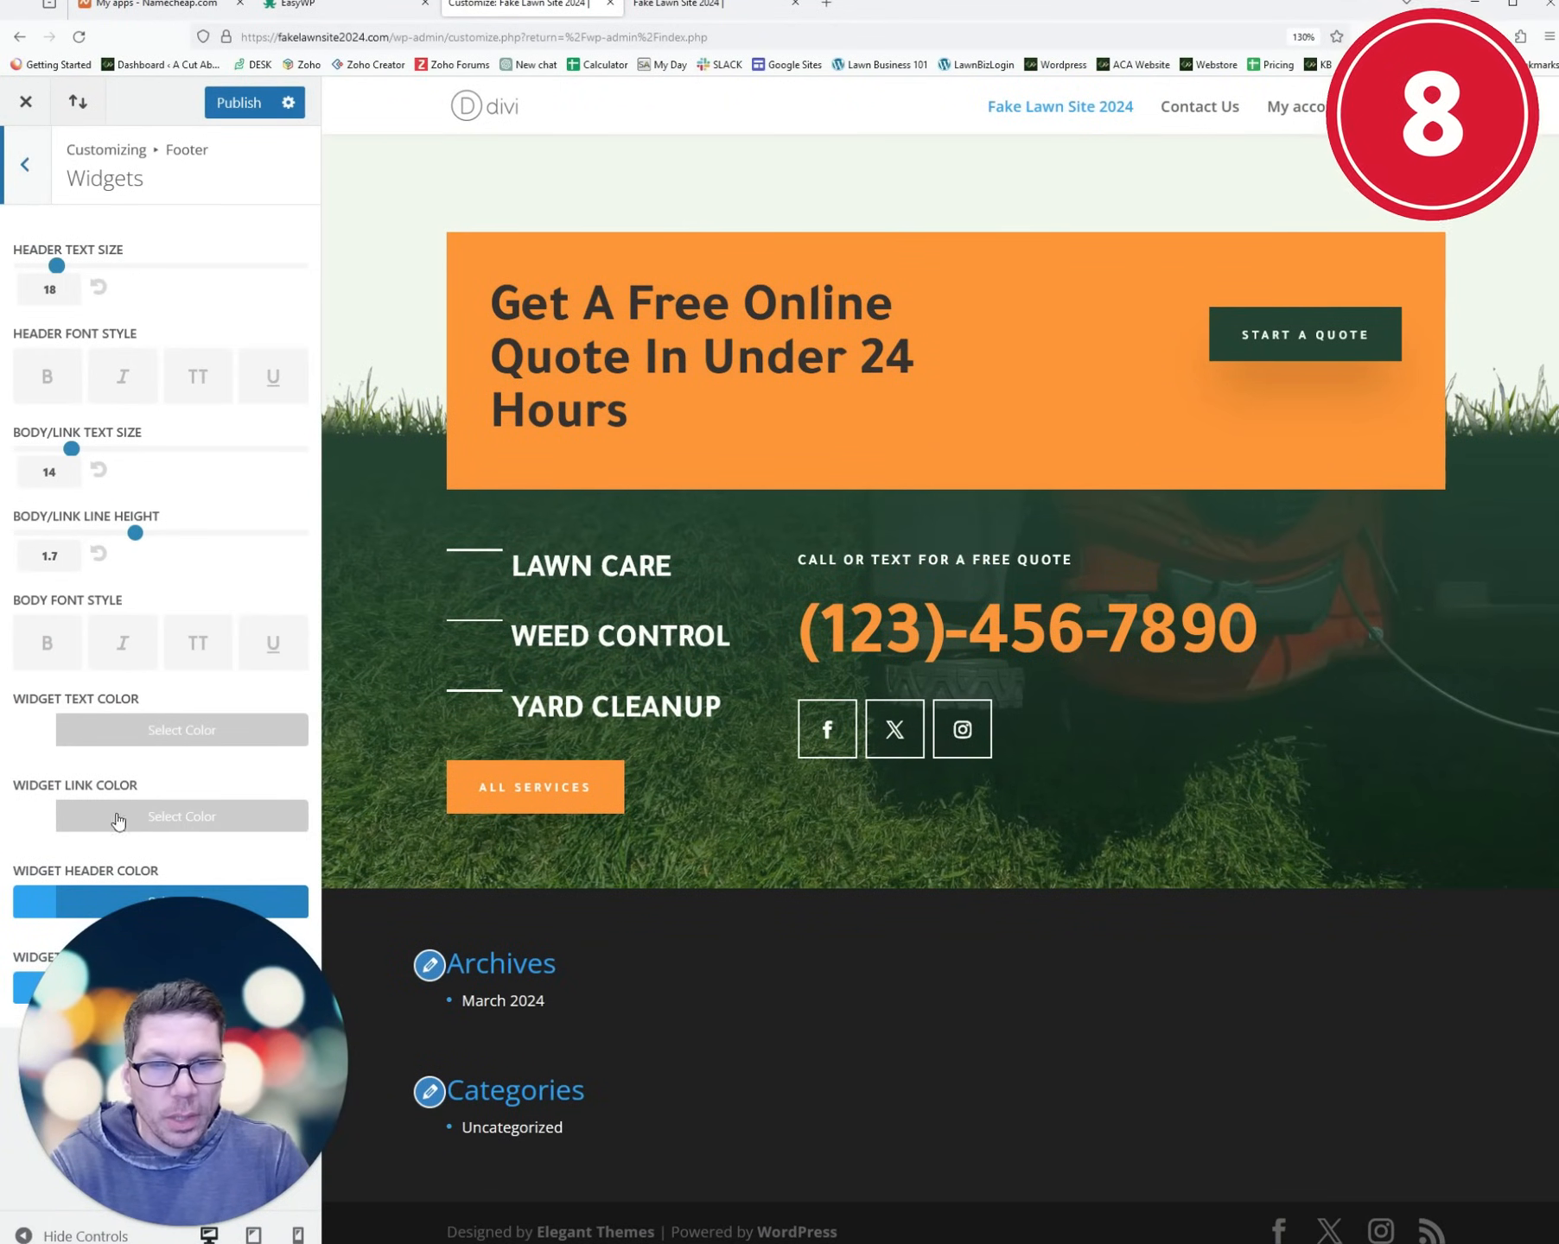
left_click(35, 181)
- Toggle the footer social icons off and back on in Footer Elements
left_click(121, 334)
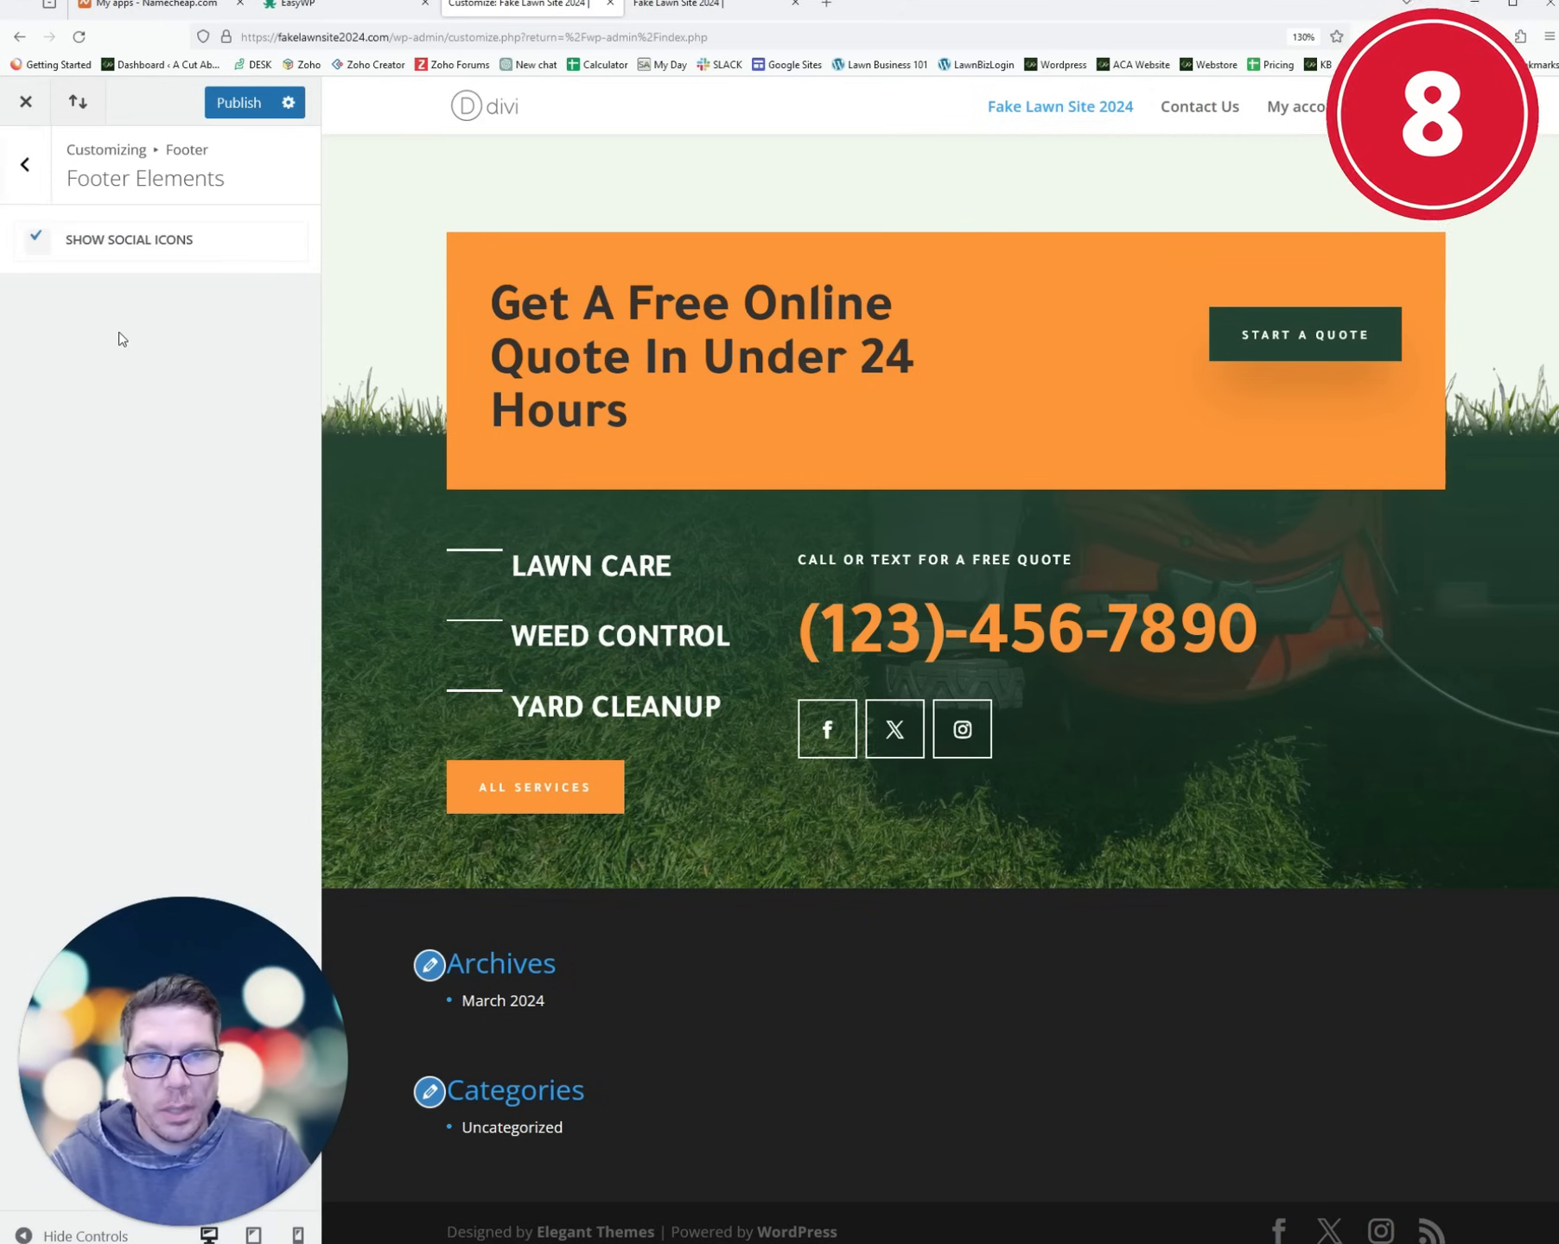
left_click(46, 241)
left_click(47, 241)
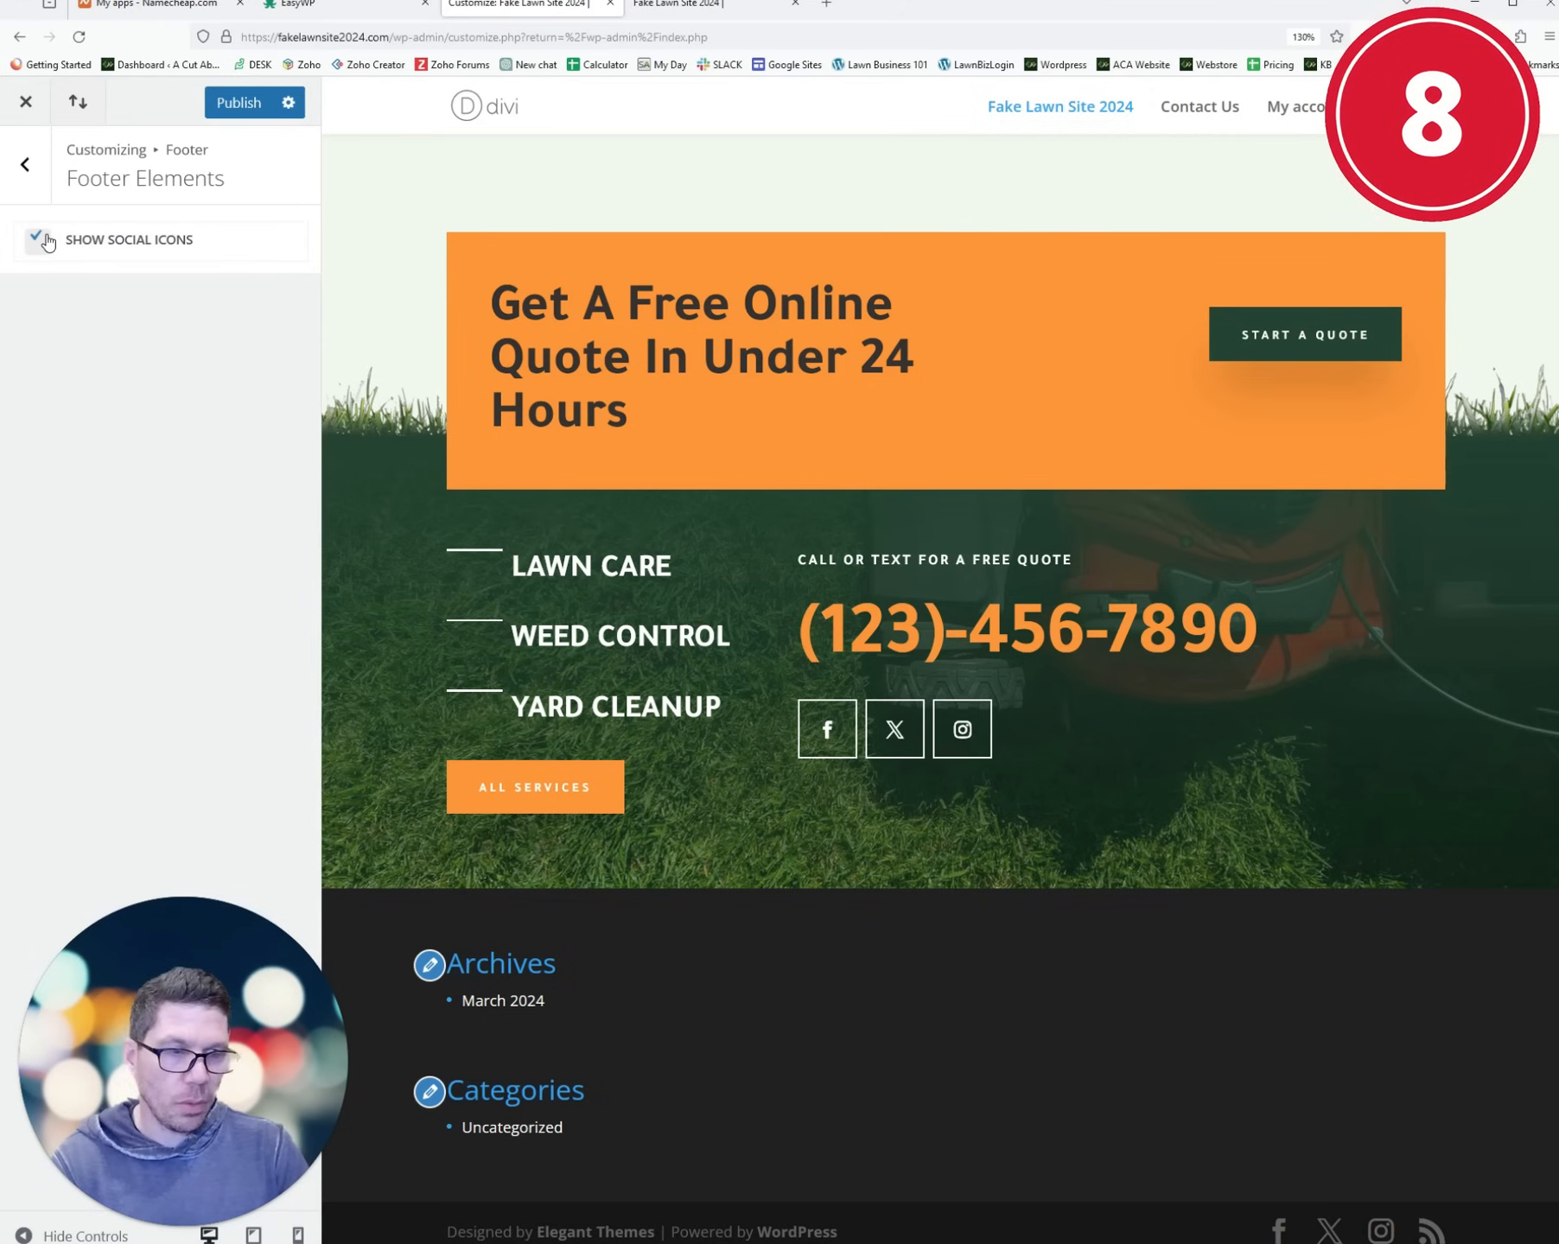
double_click(46, 241)
left_click(34, 174)
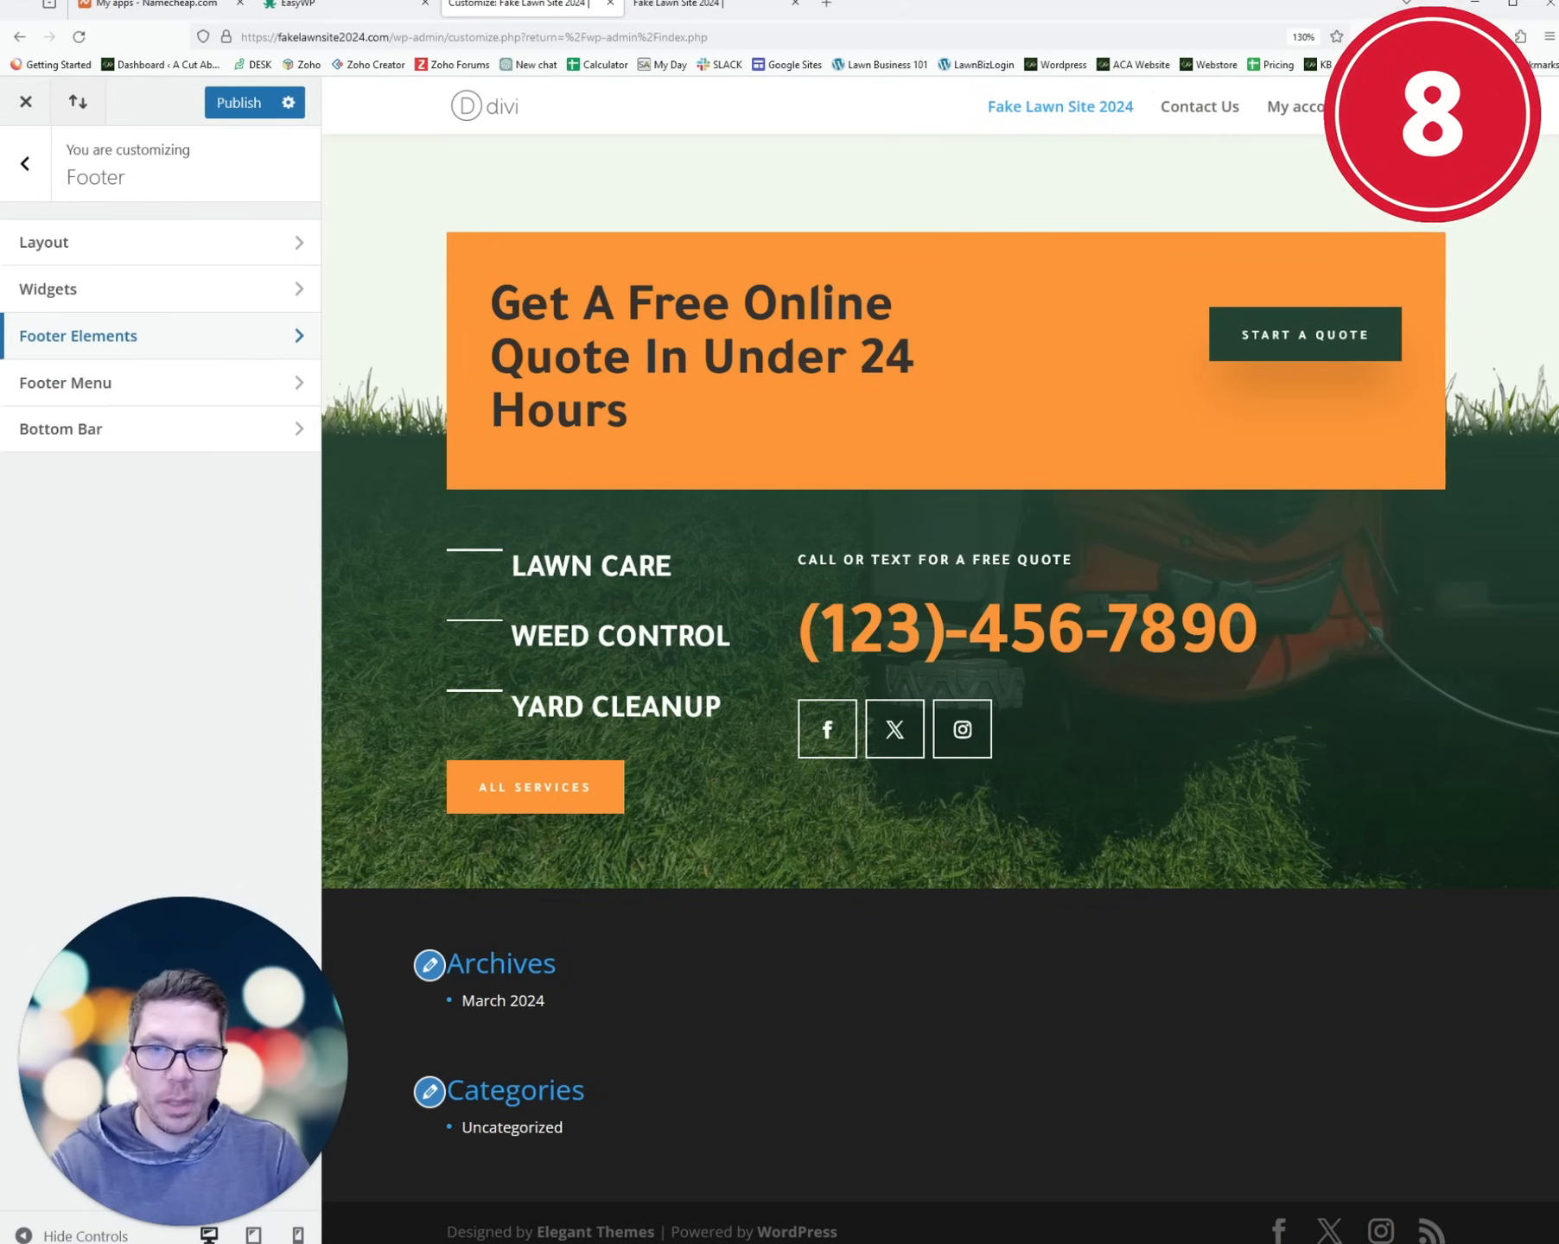
- Review Footer Menu and Bottom Bar credits toggle, then exit the Customizer without saving
left_click(102, 387)
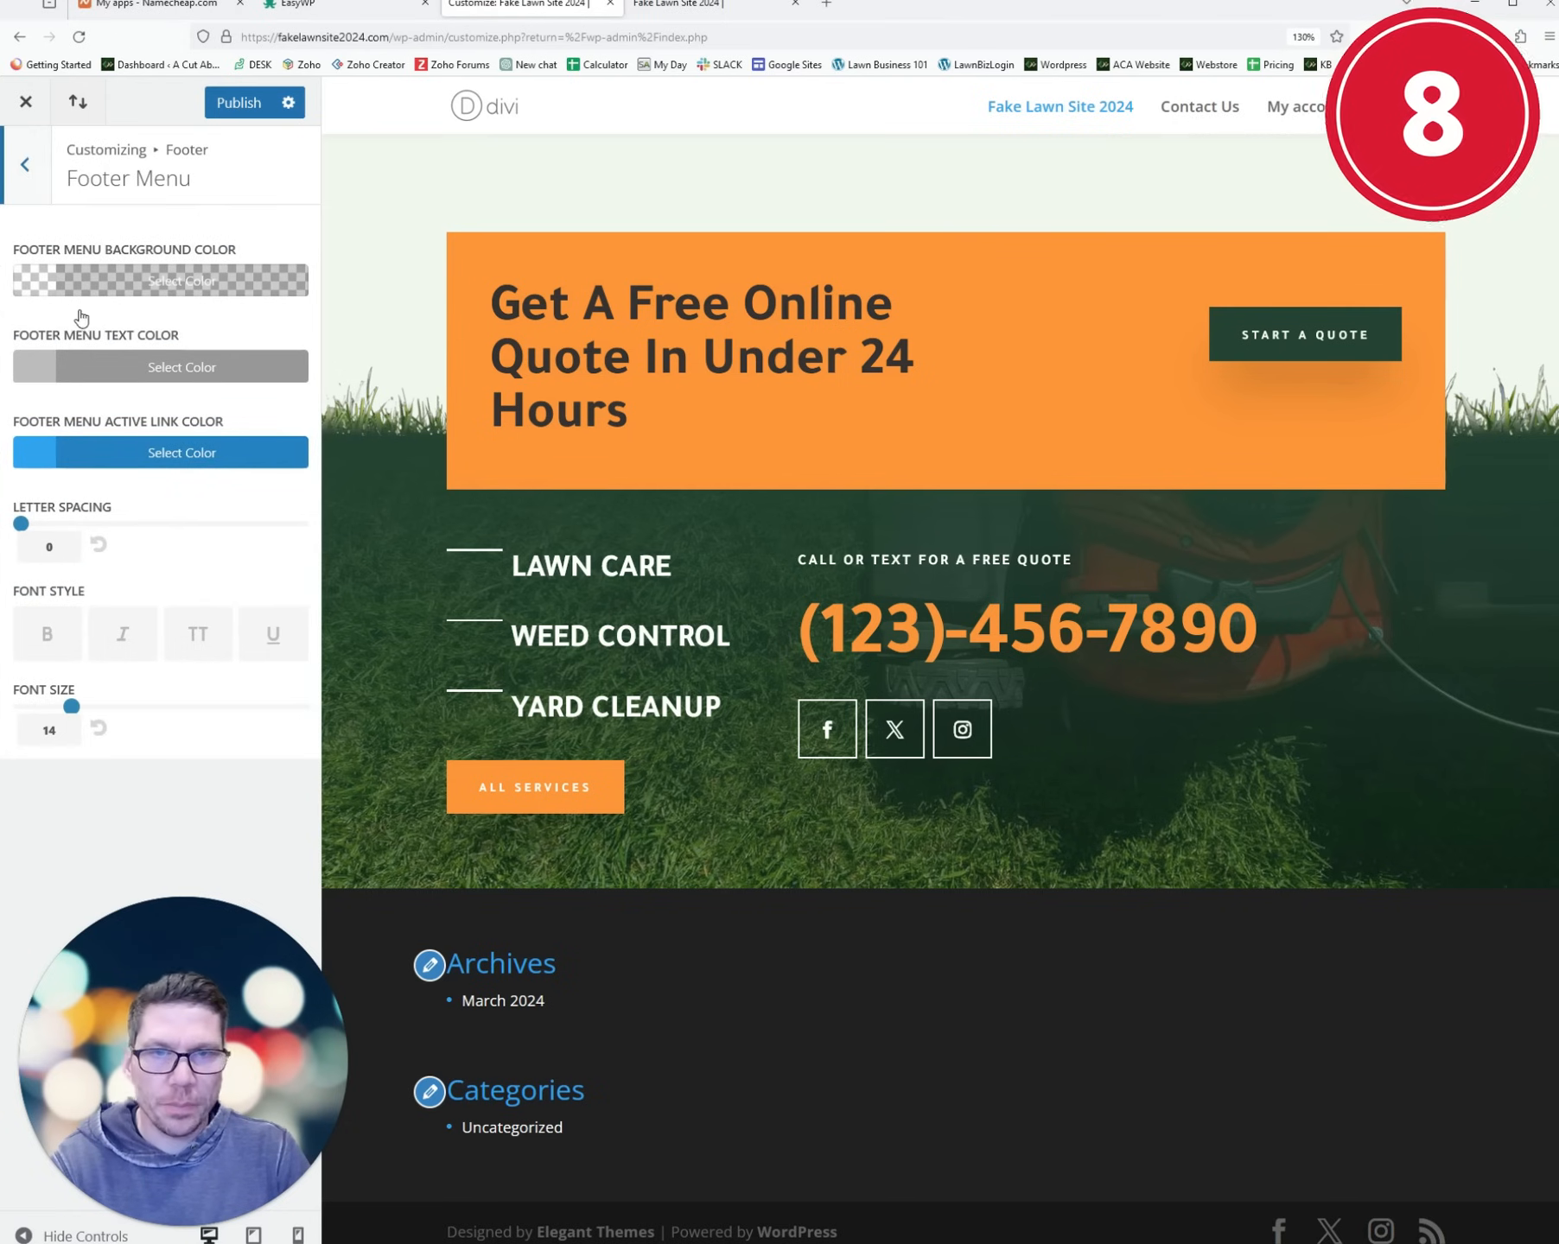
left_click(35, 163)
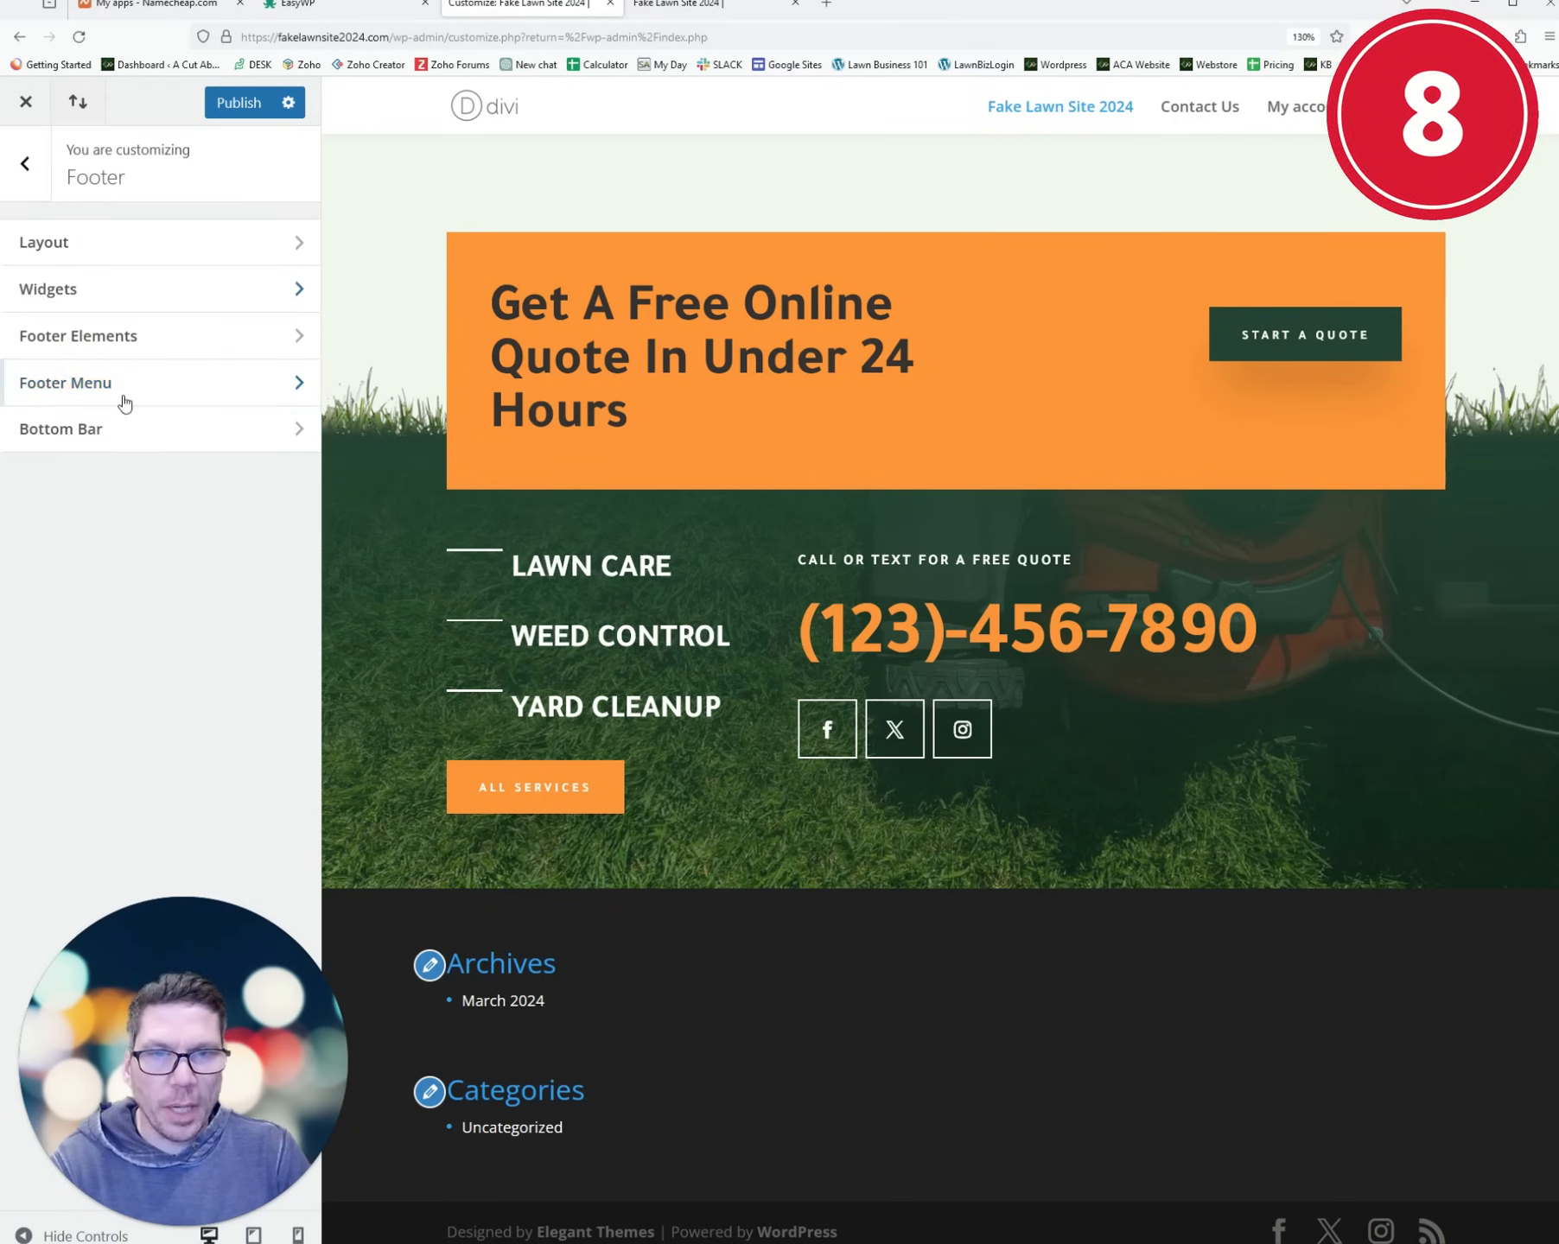
left_click(121, 428)
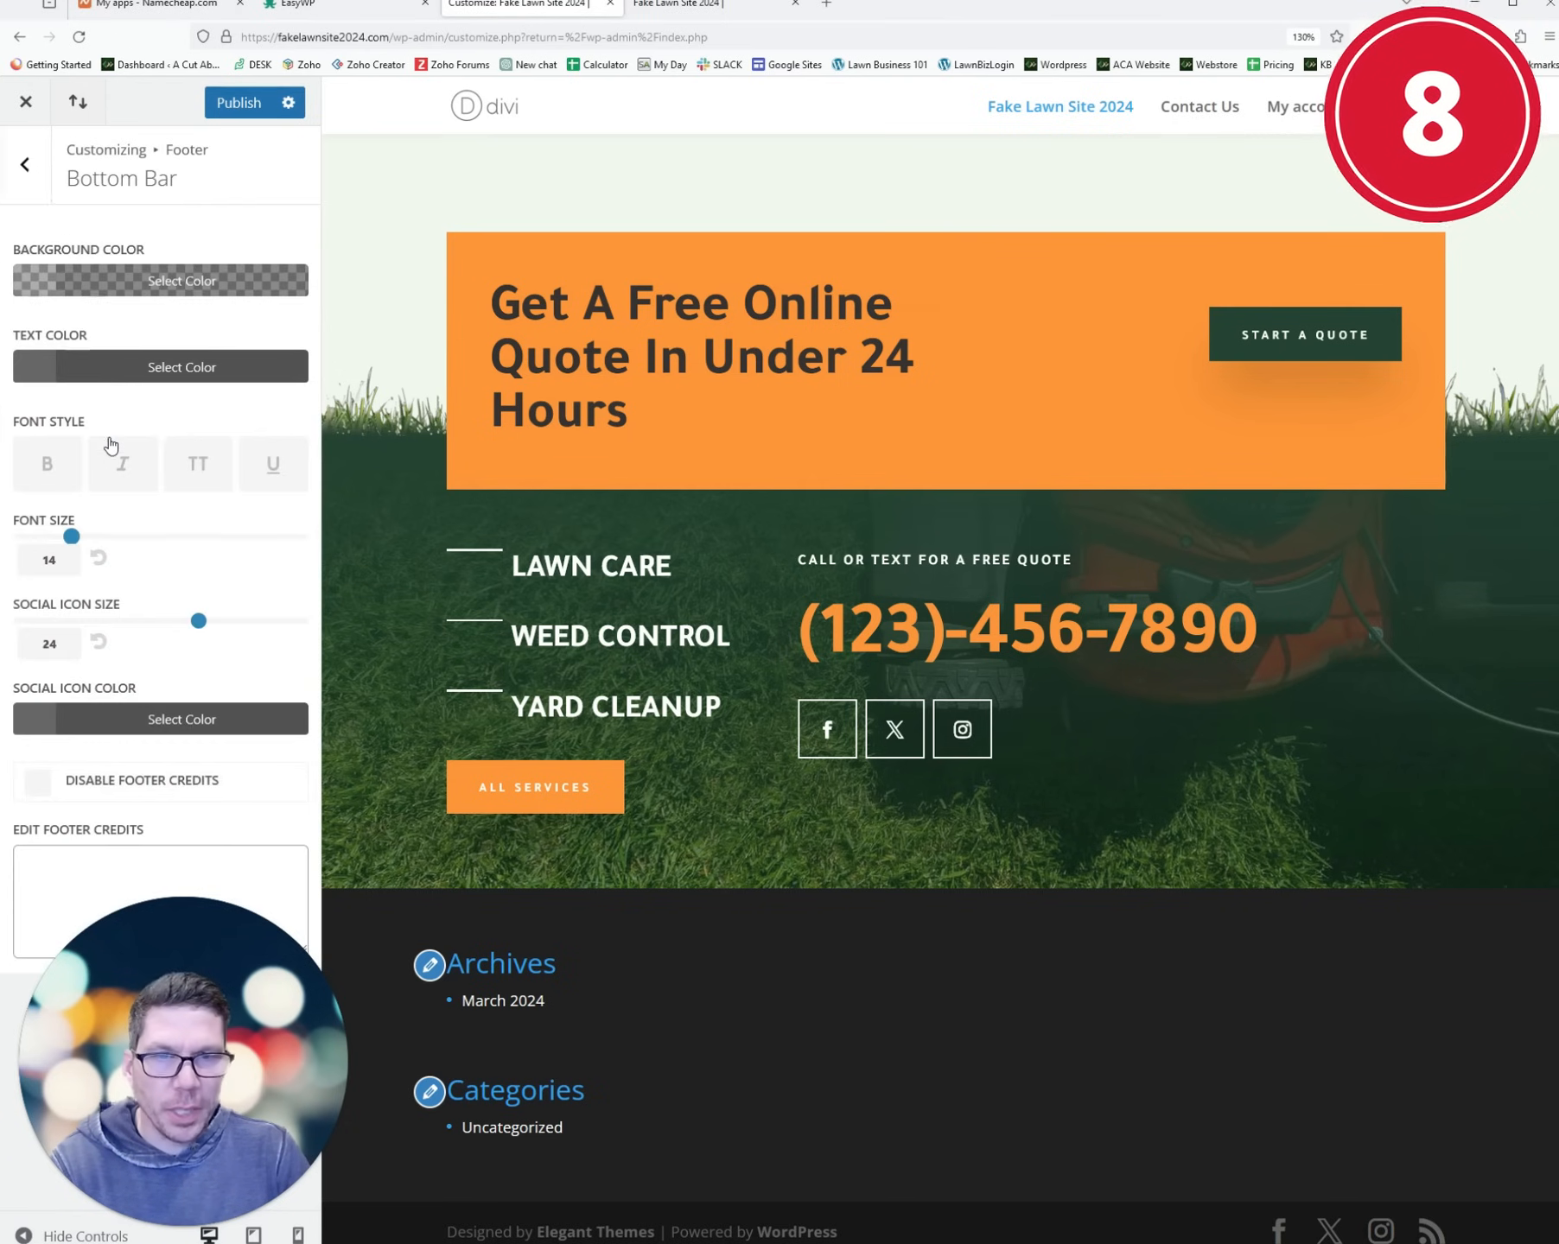
left_click(40, 786)
left_click(40, 787)
left_click(40, 786)
left_click(40, 786)
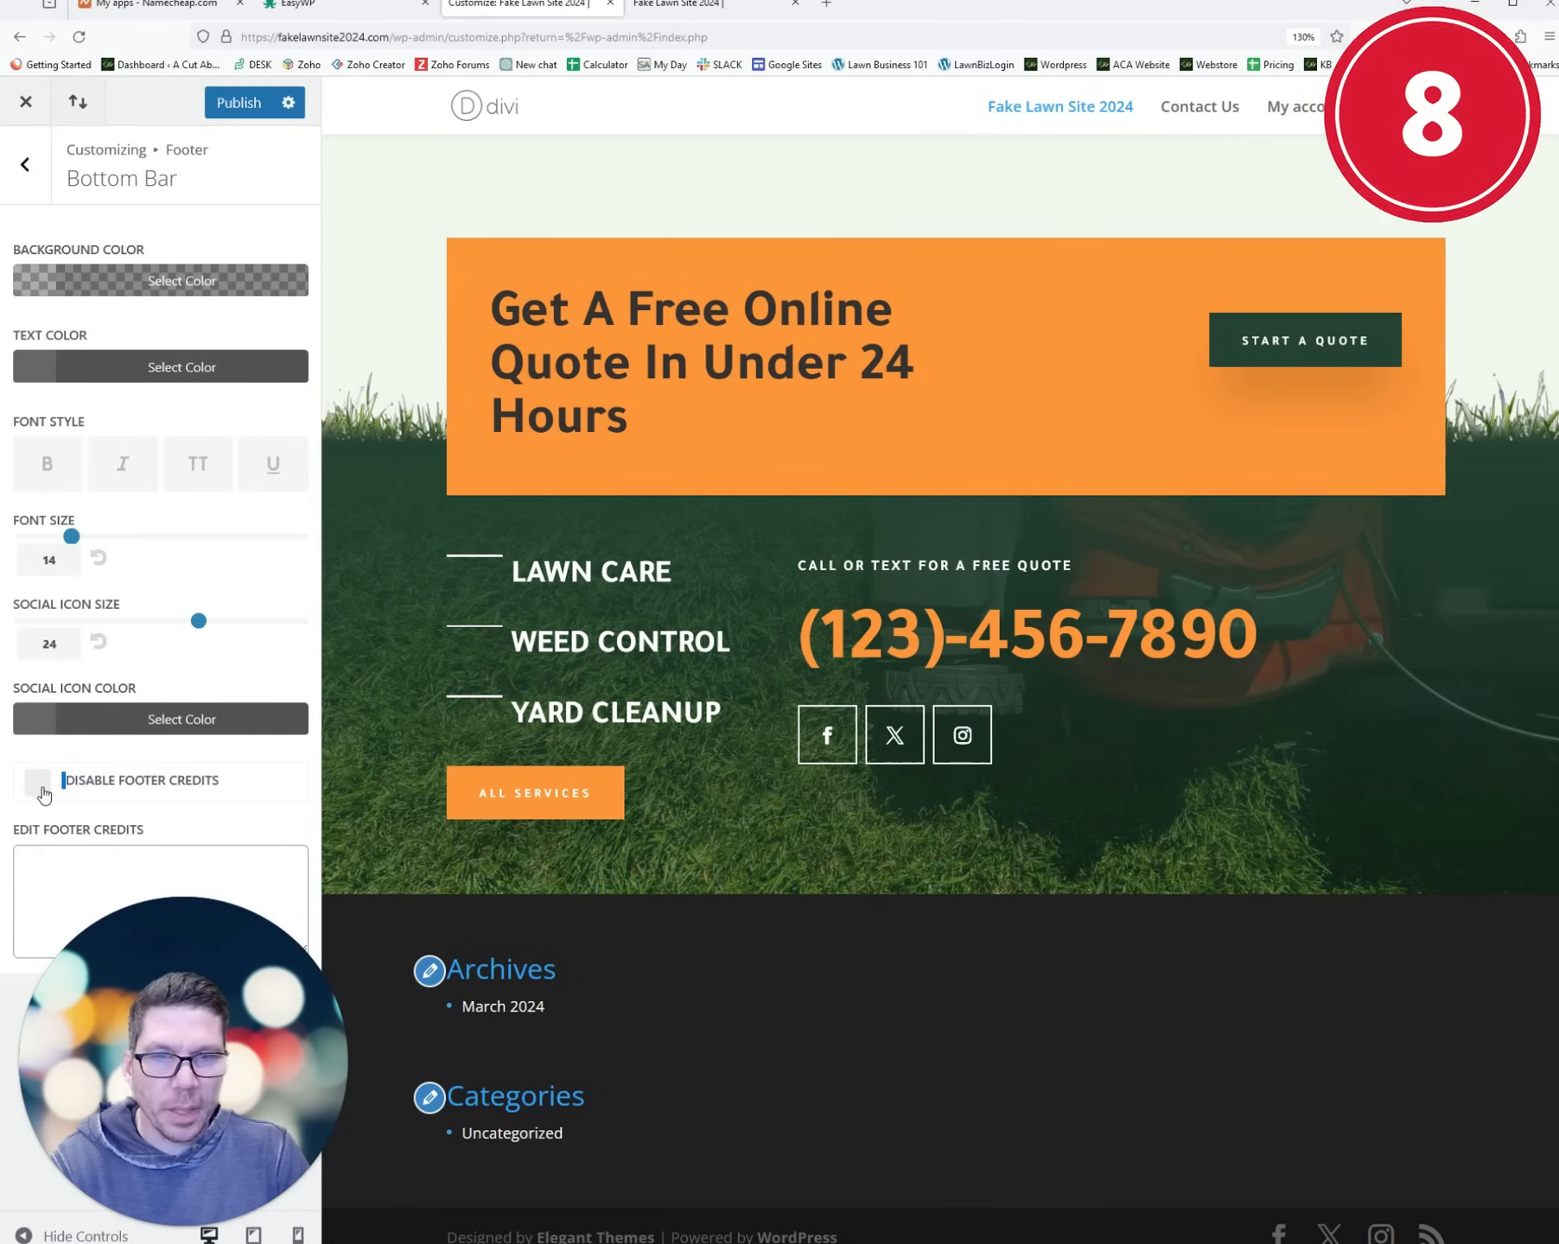
left_click(39, 786)
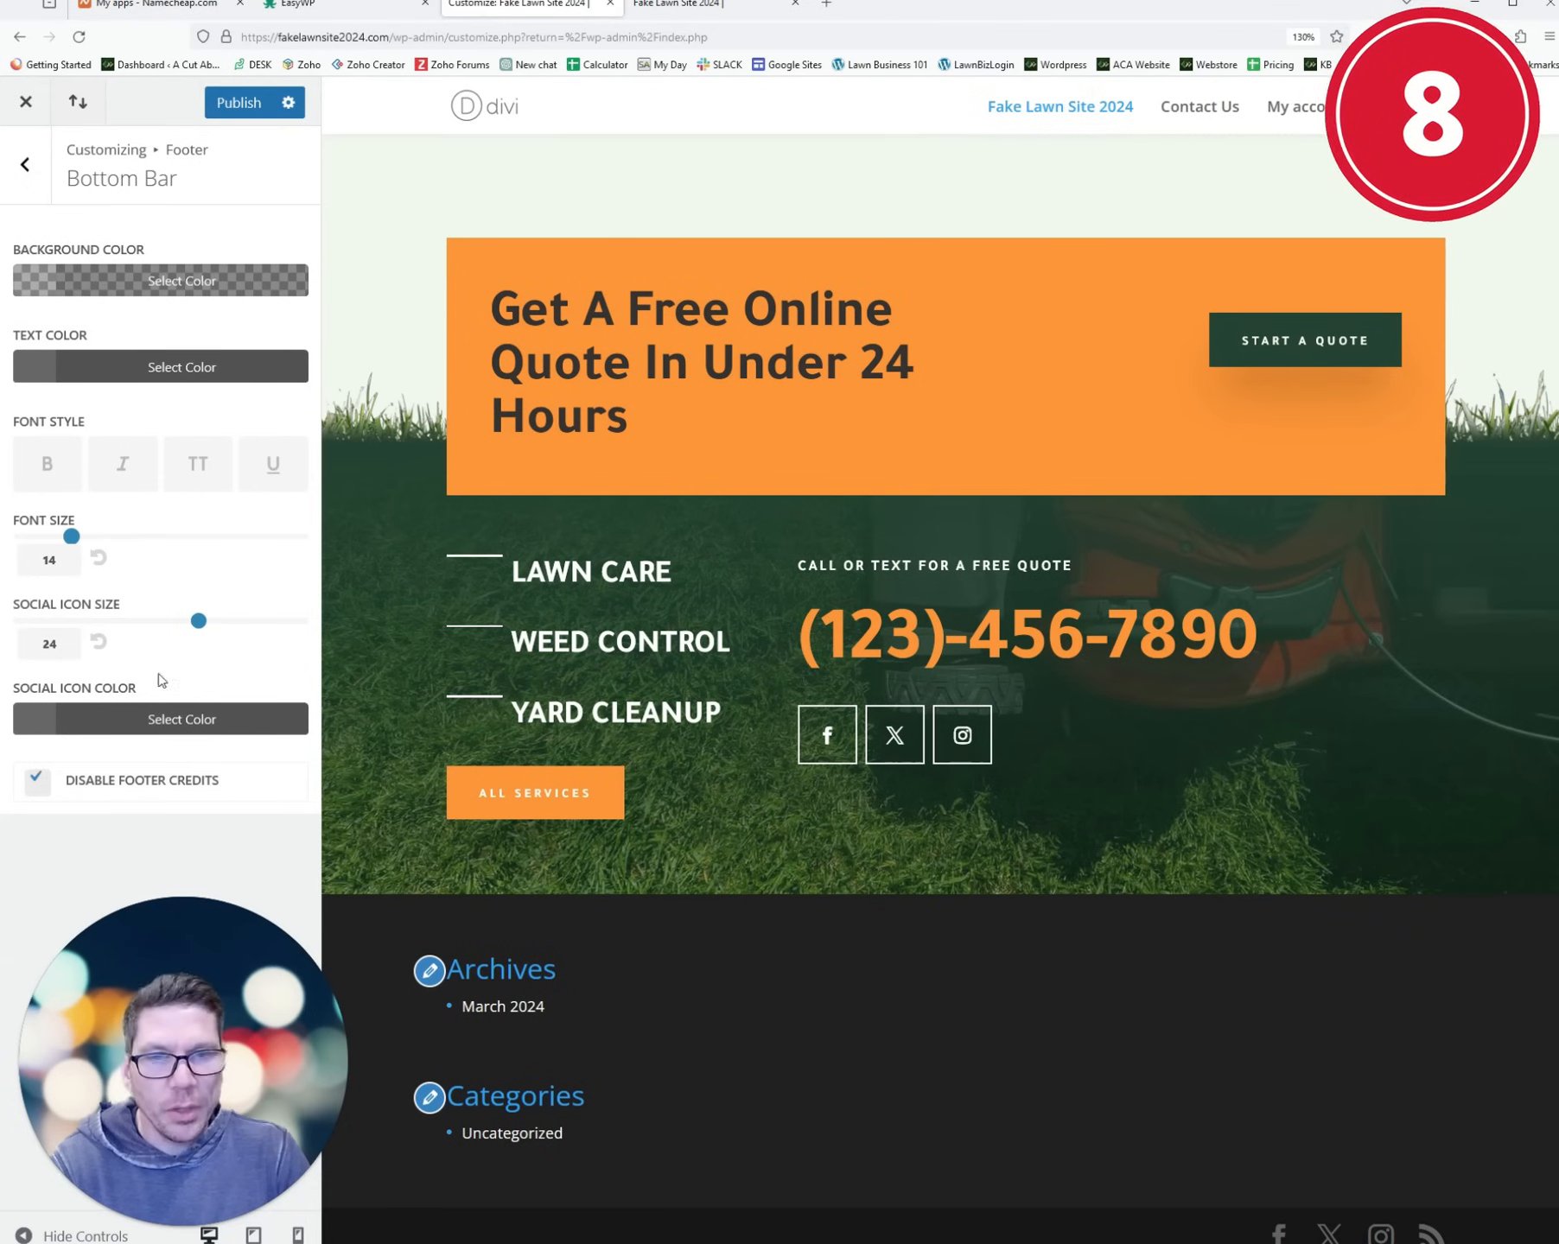
left_click(32, 785)
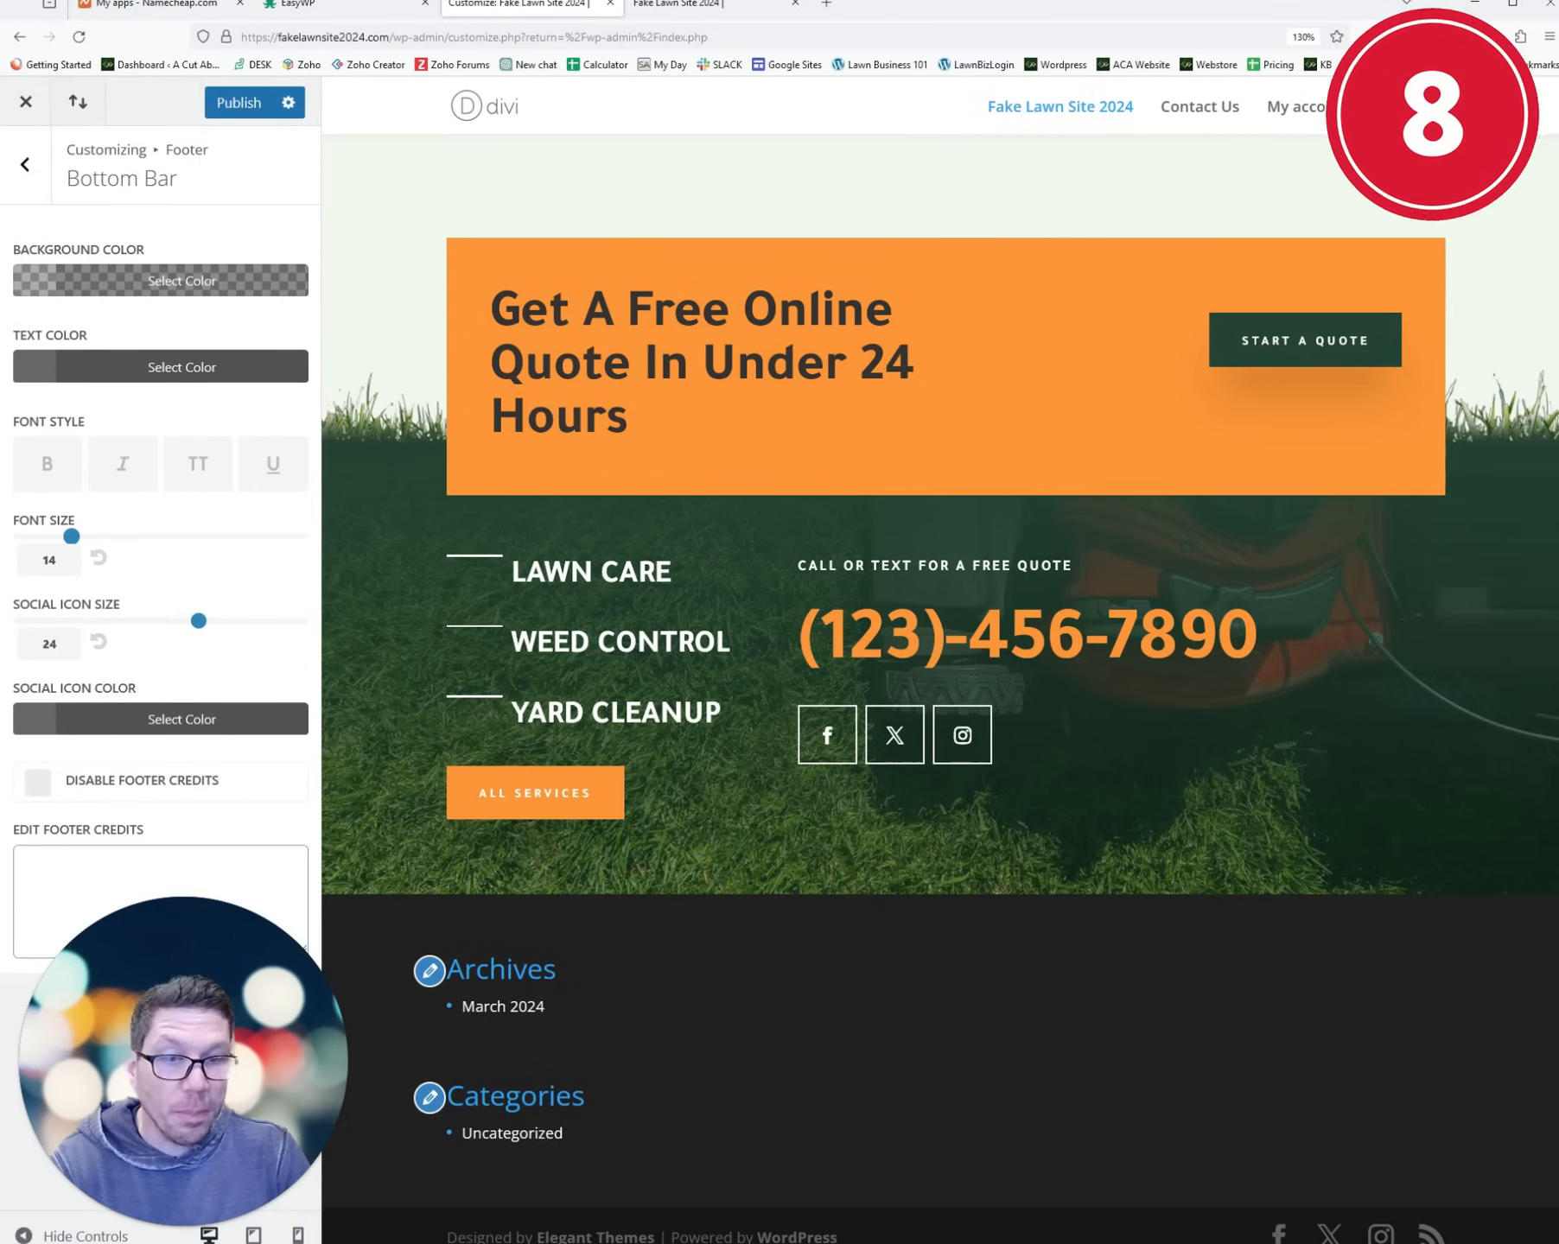
left_click(27, 102)
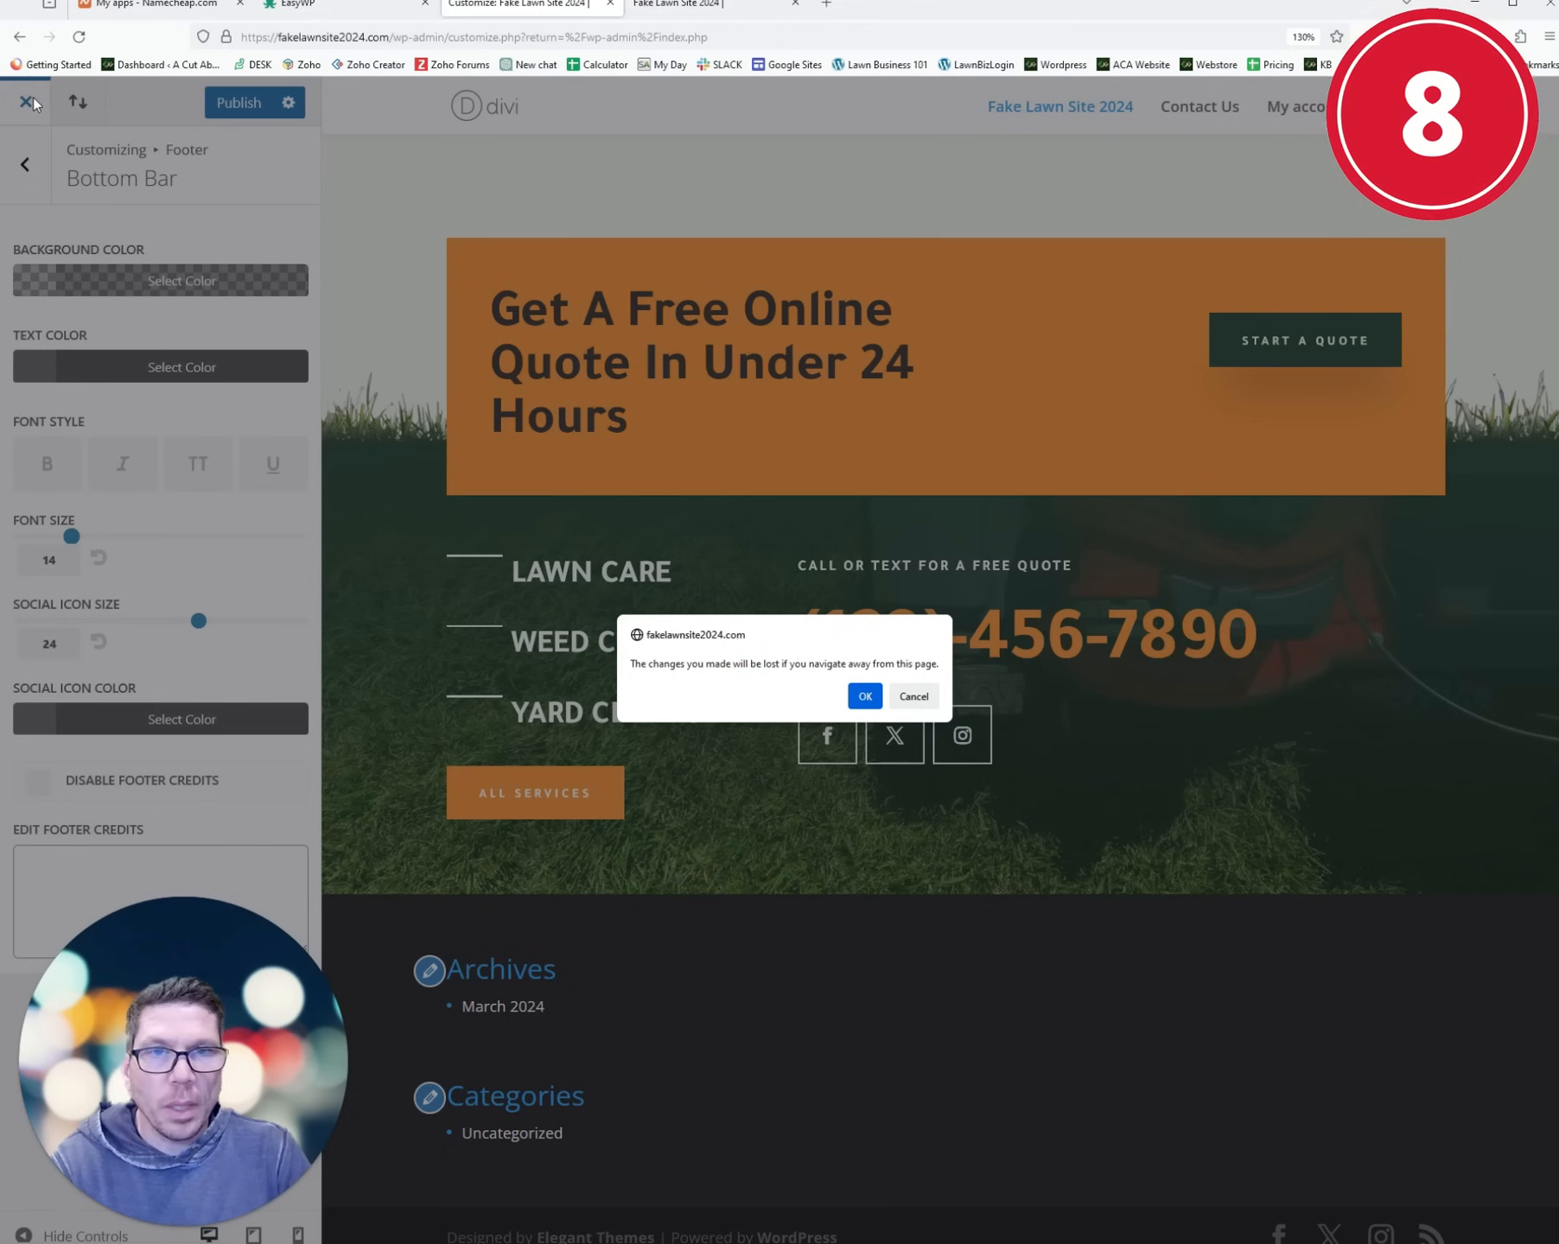
left_click(866, 696)
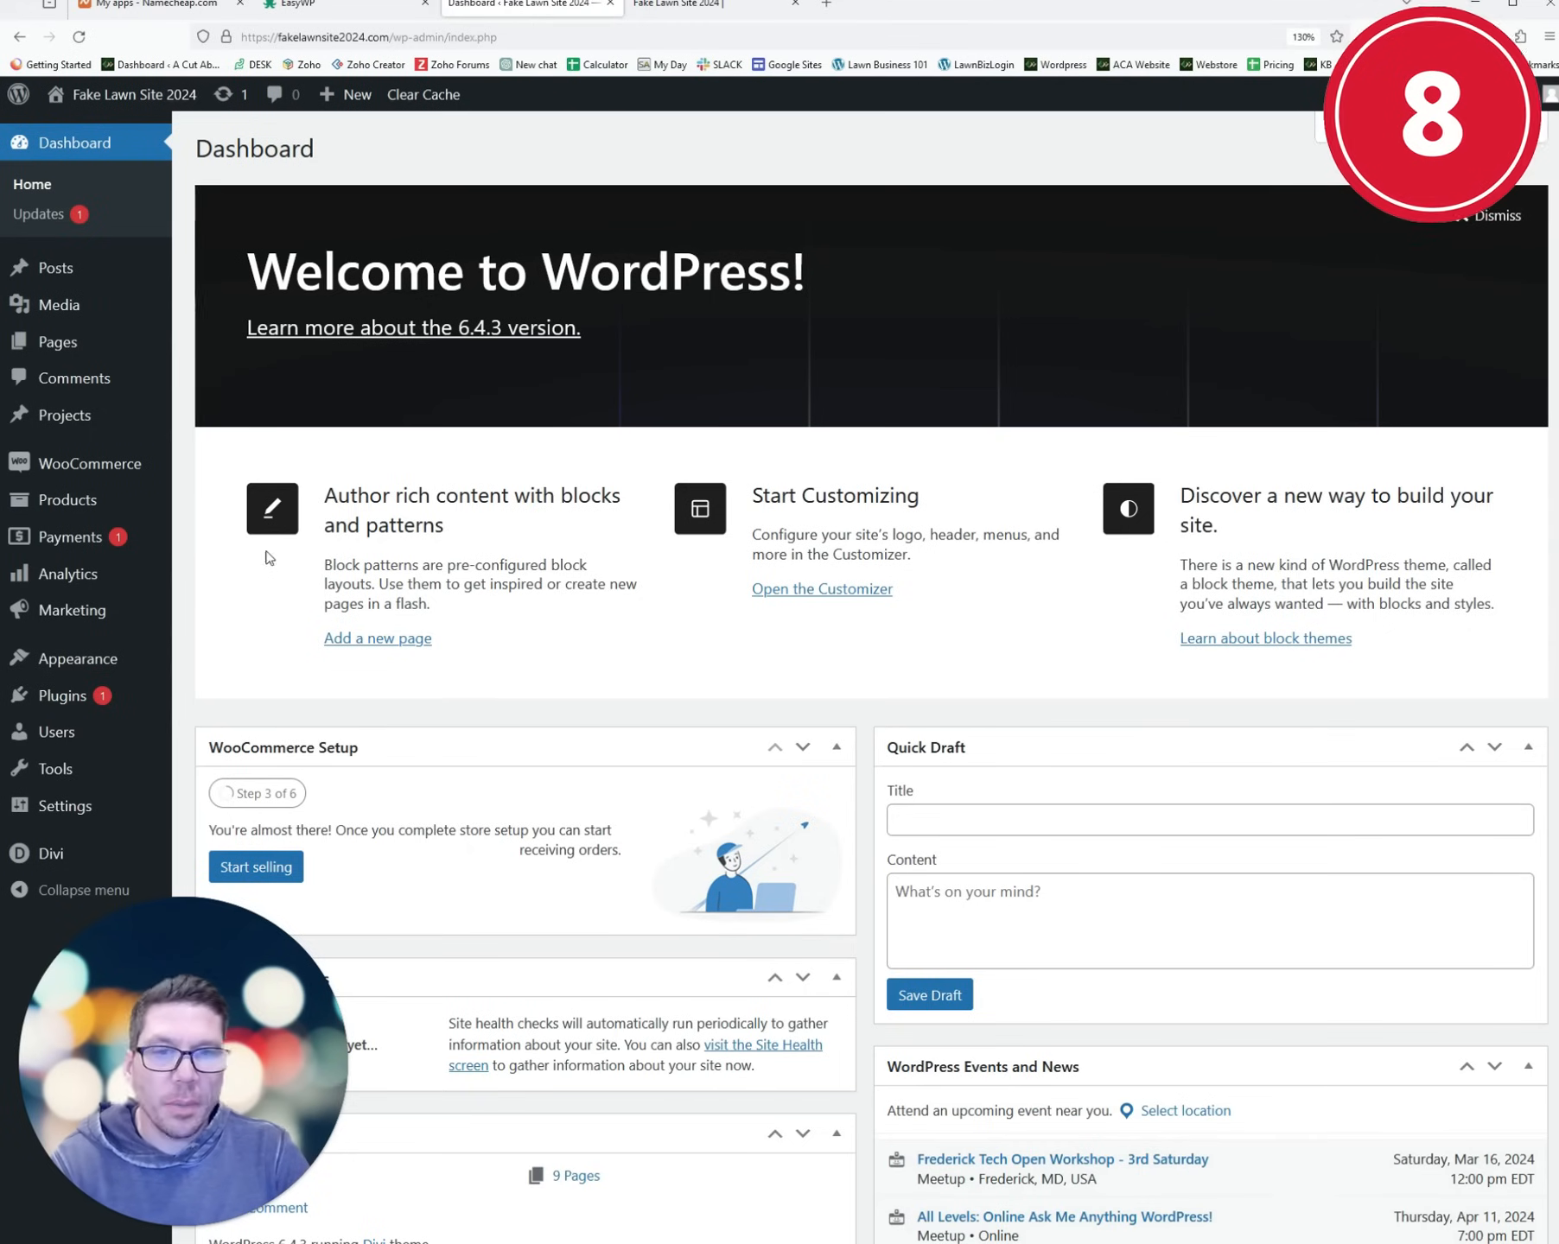
- In Appearance > Widgets, inspect Footer Area #1 and #2 against the live site footer
mouse_move(52, 674)
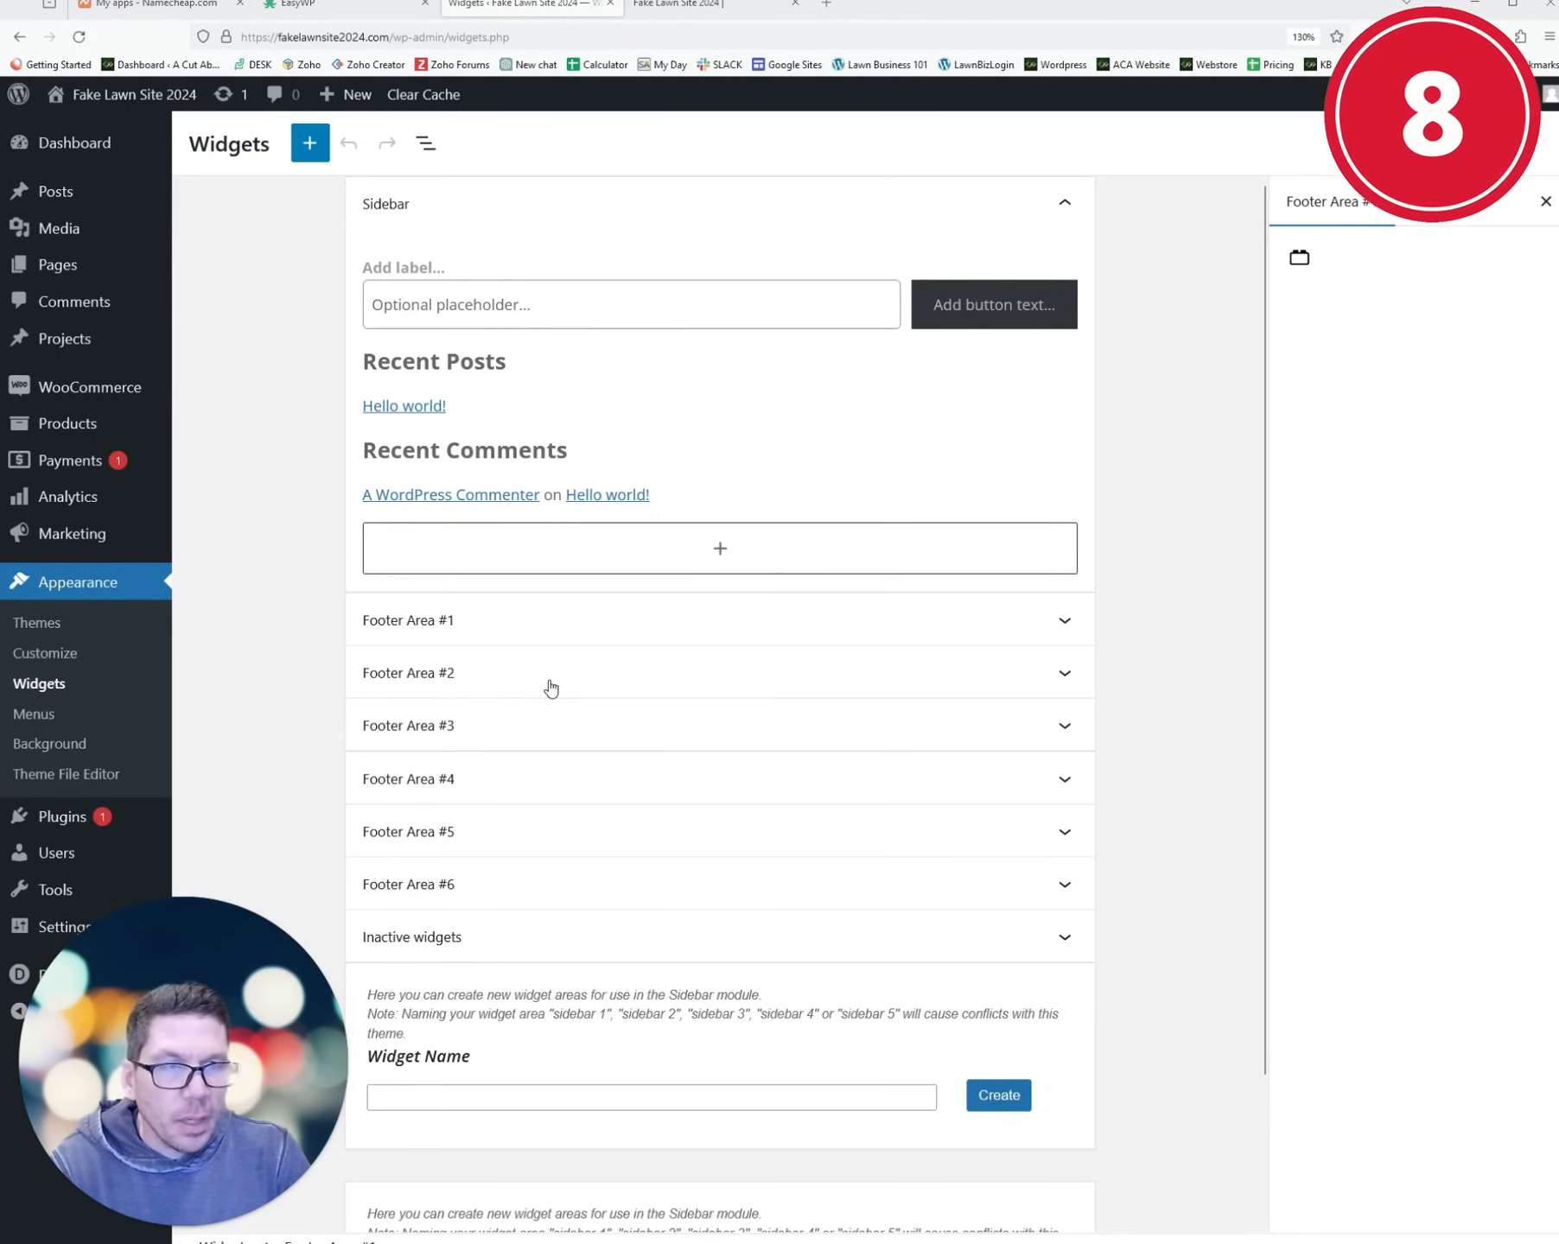
left_click(1027, 620)
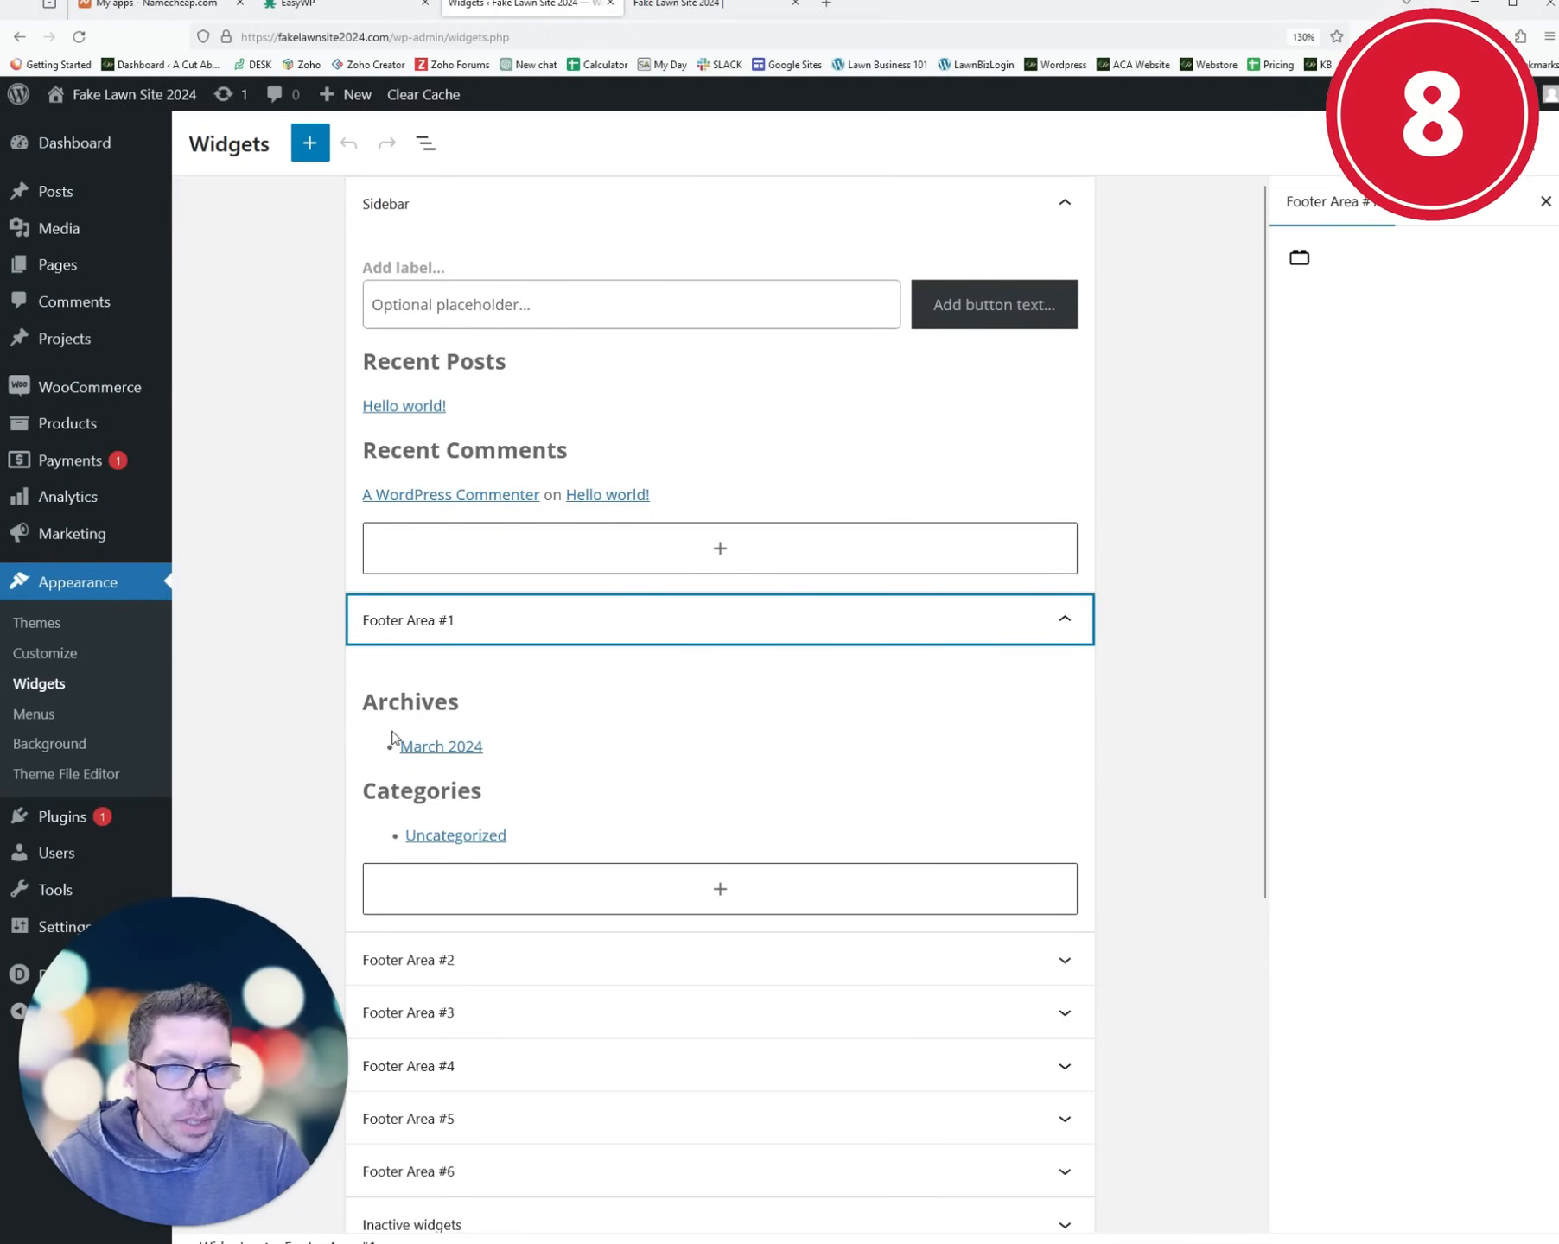
left_click(678, 7)
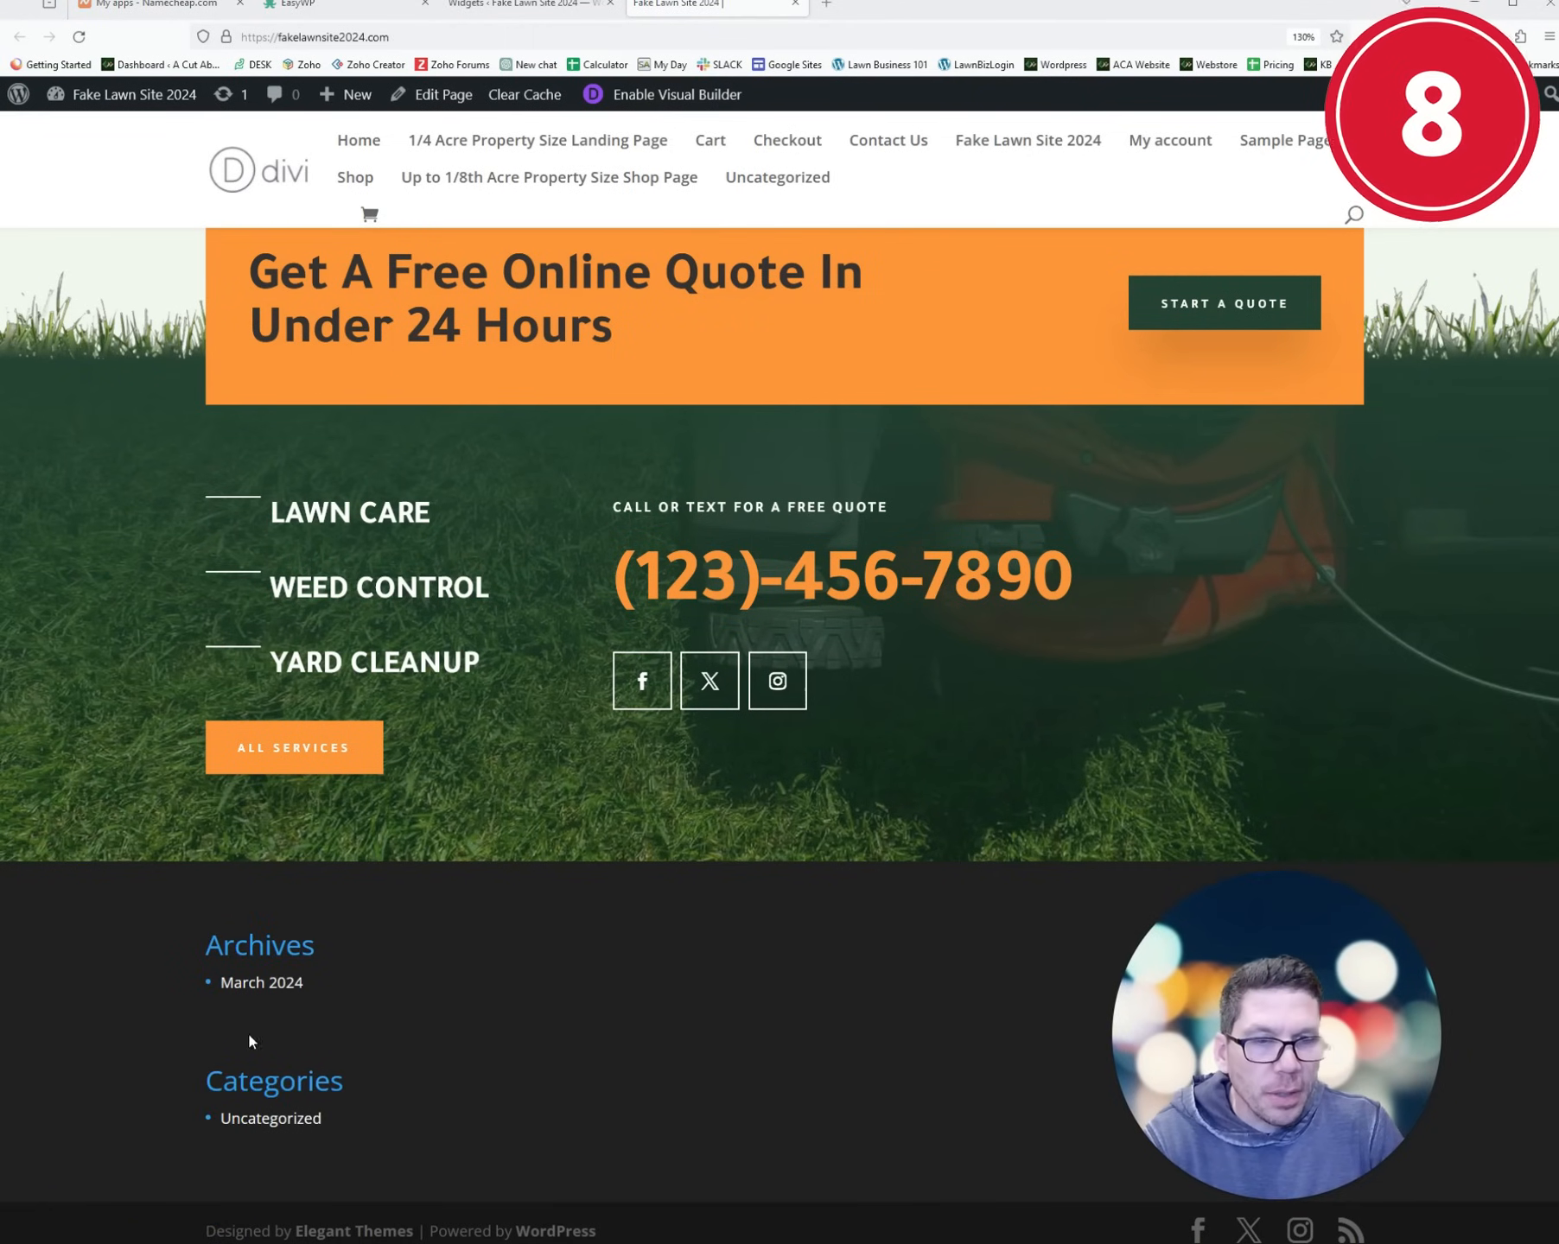
left_click(523, 5)
scroll(990, 815, "down", 2)
left_click(1044, 742)
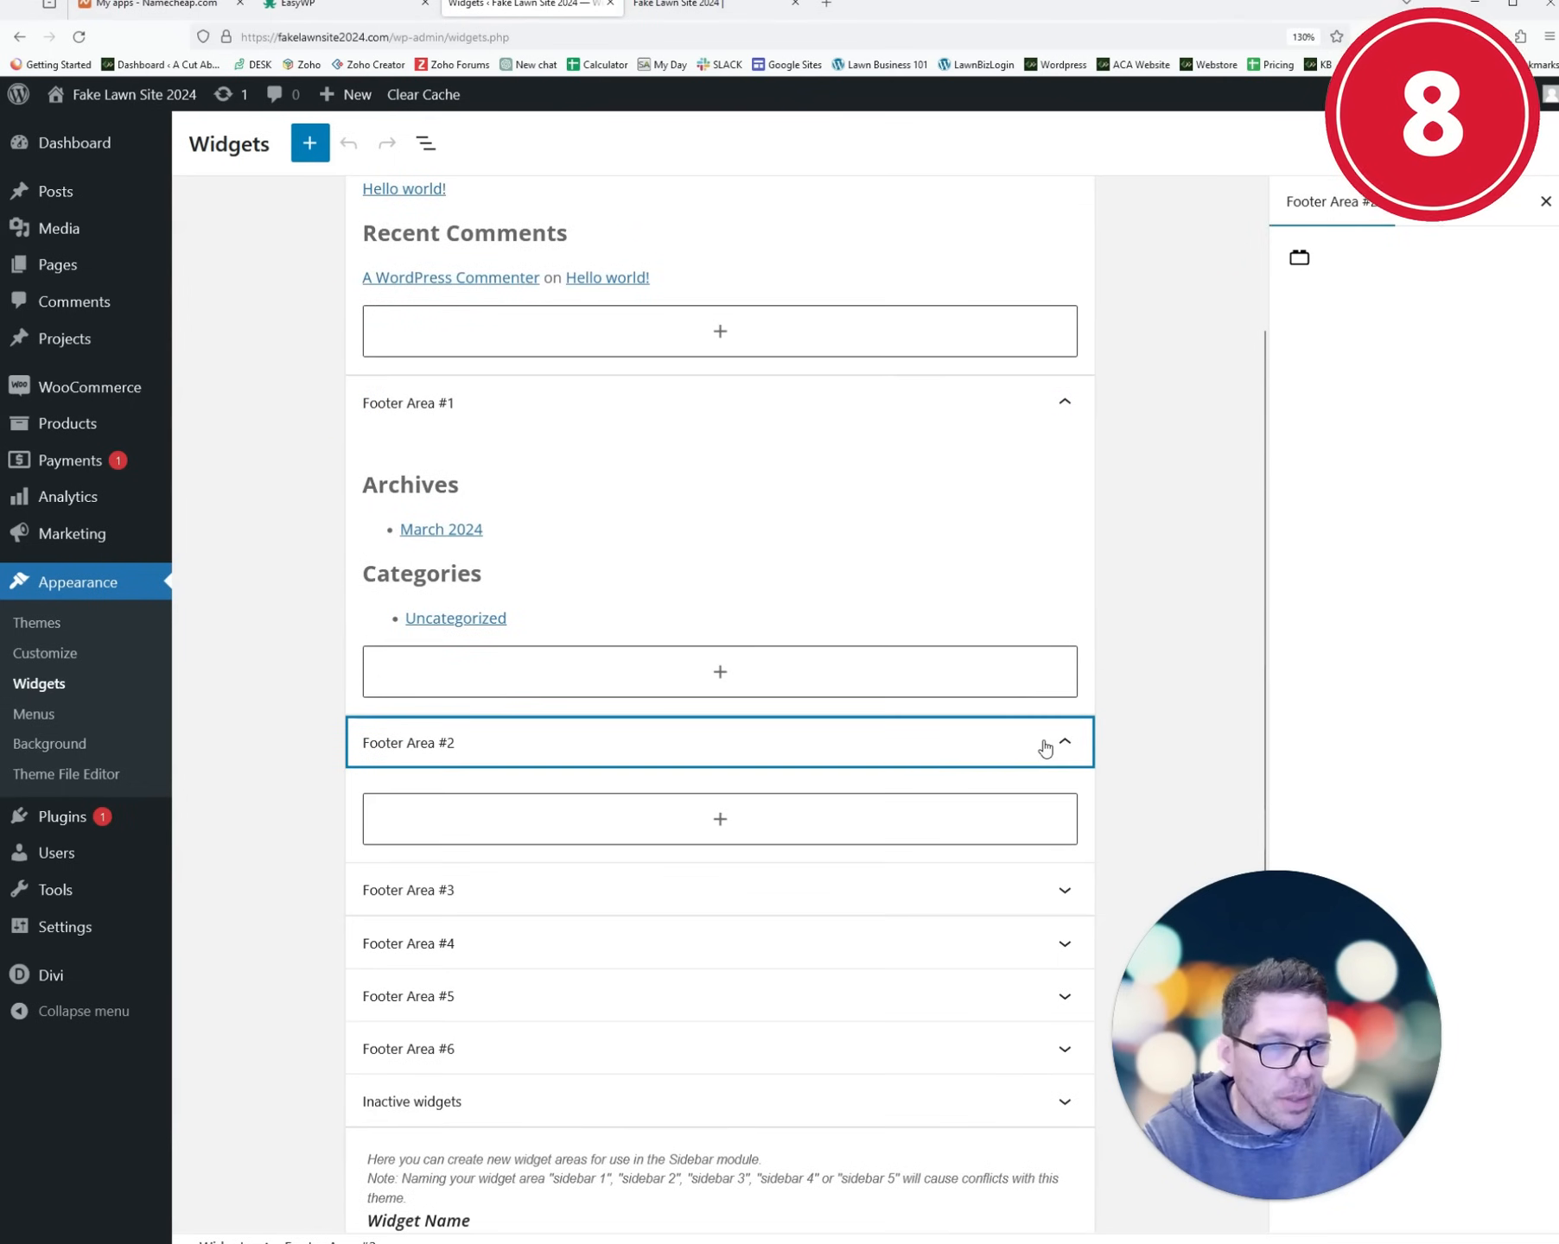
left_click(723, 819)
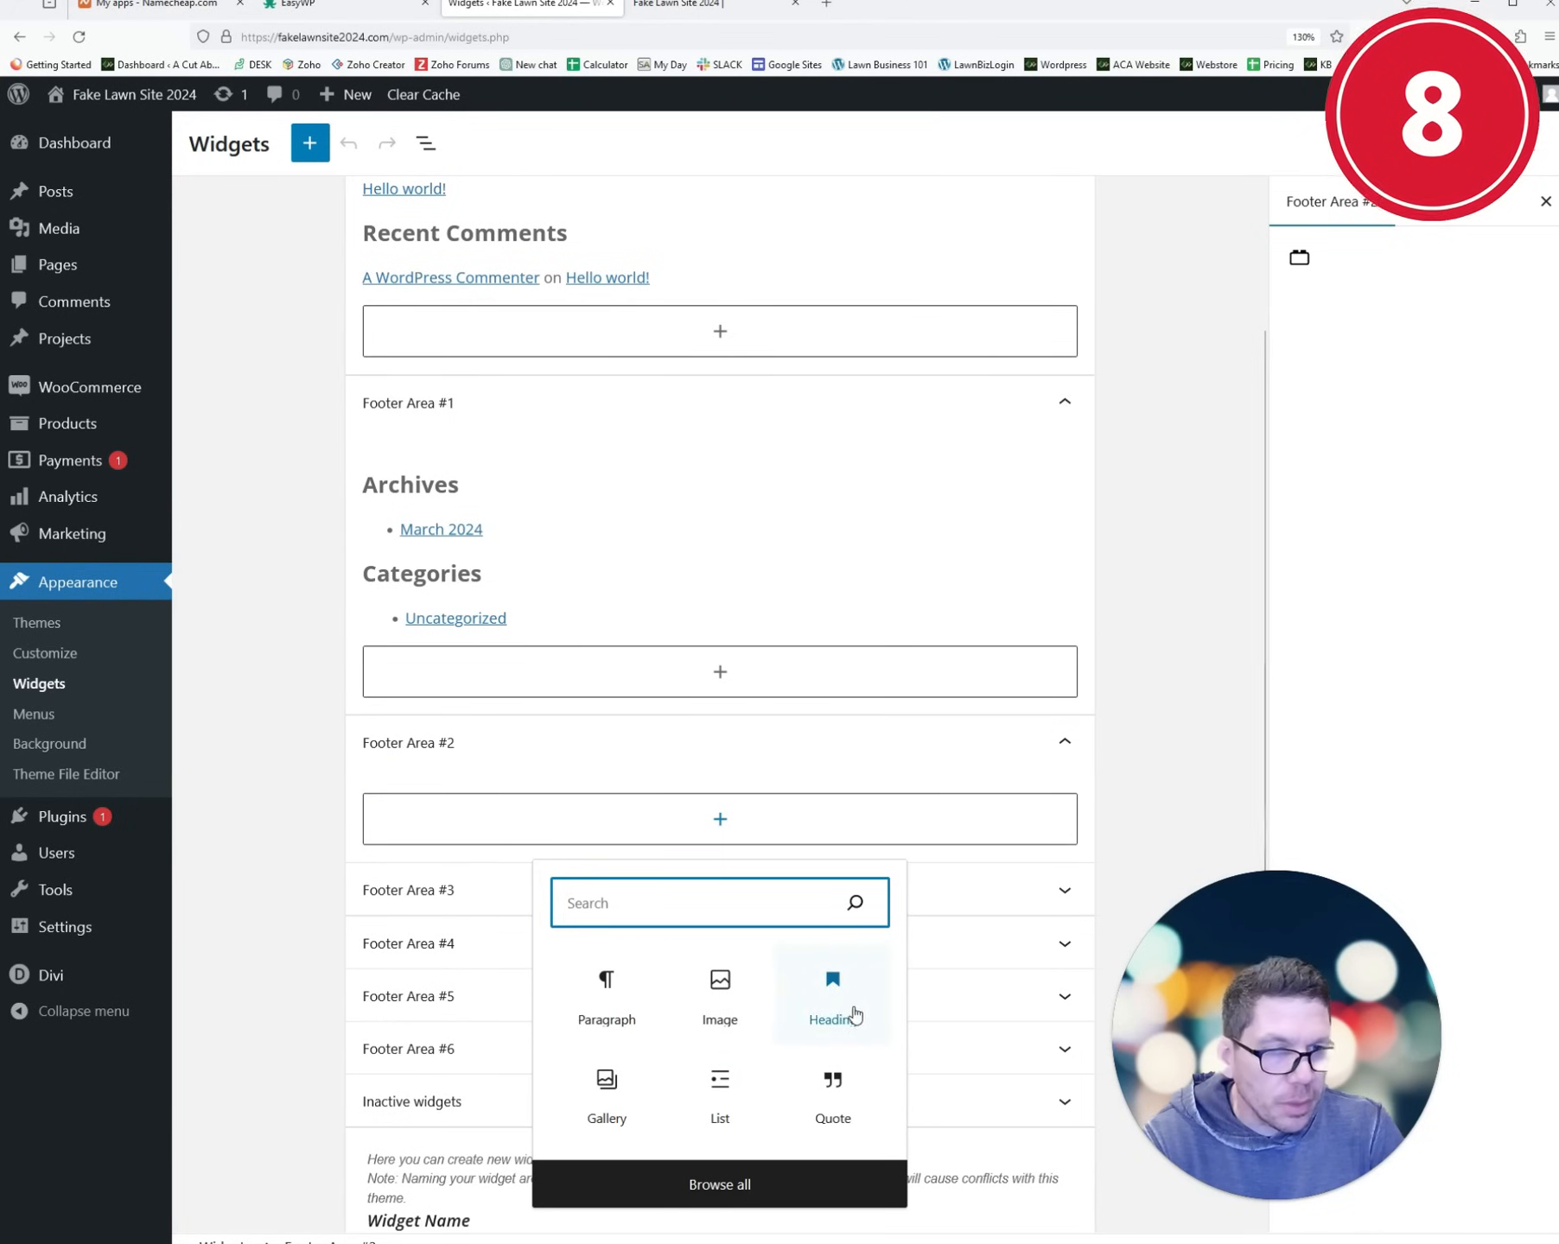
left_click(948, 748)
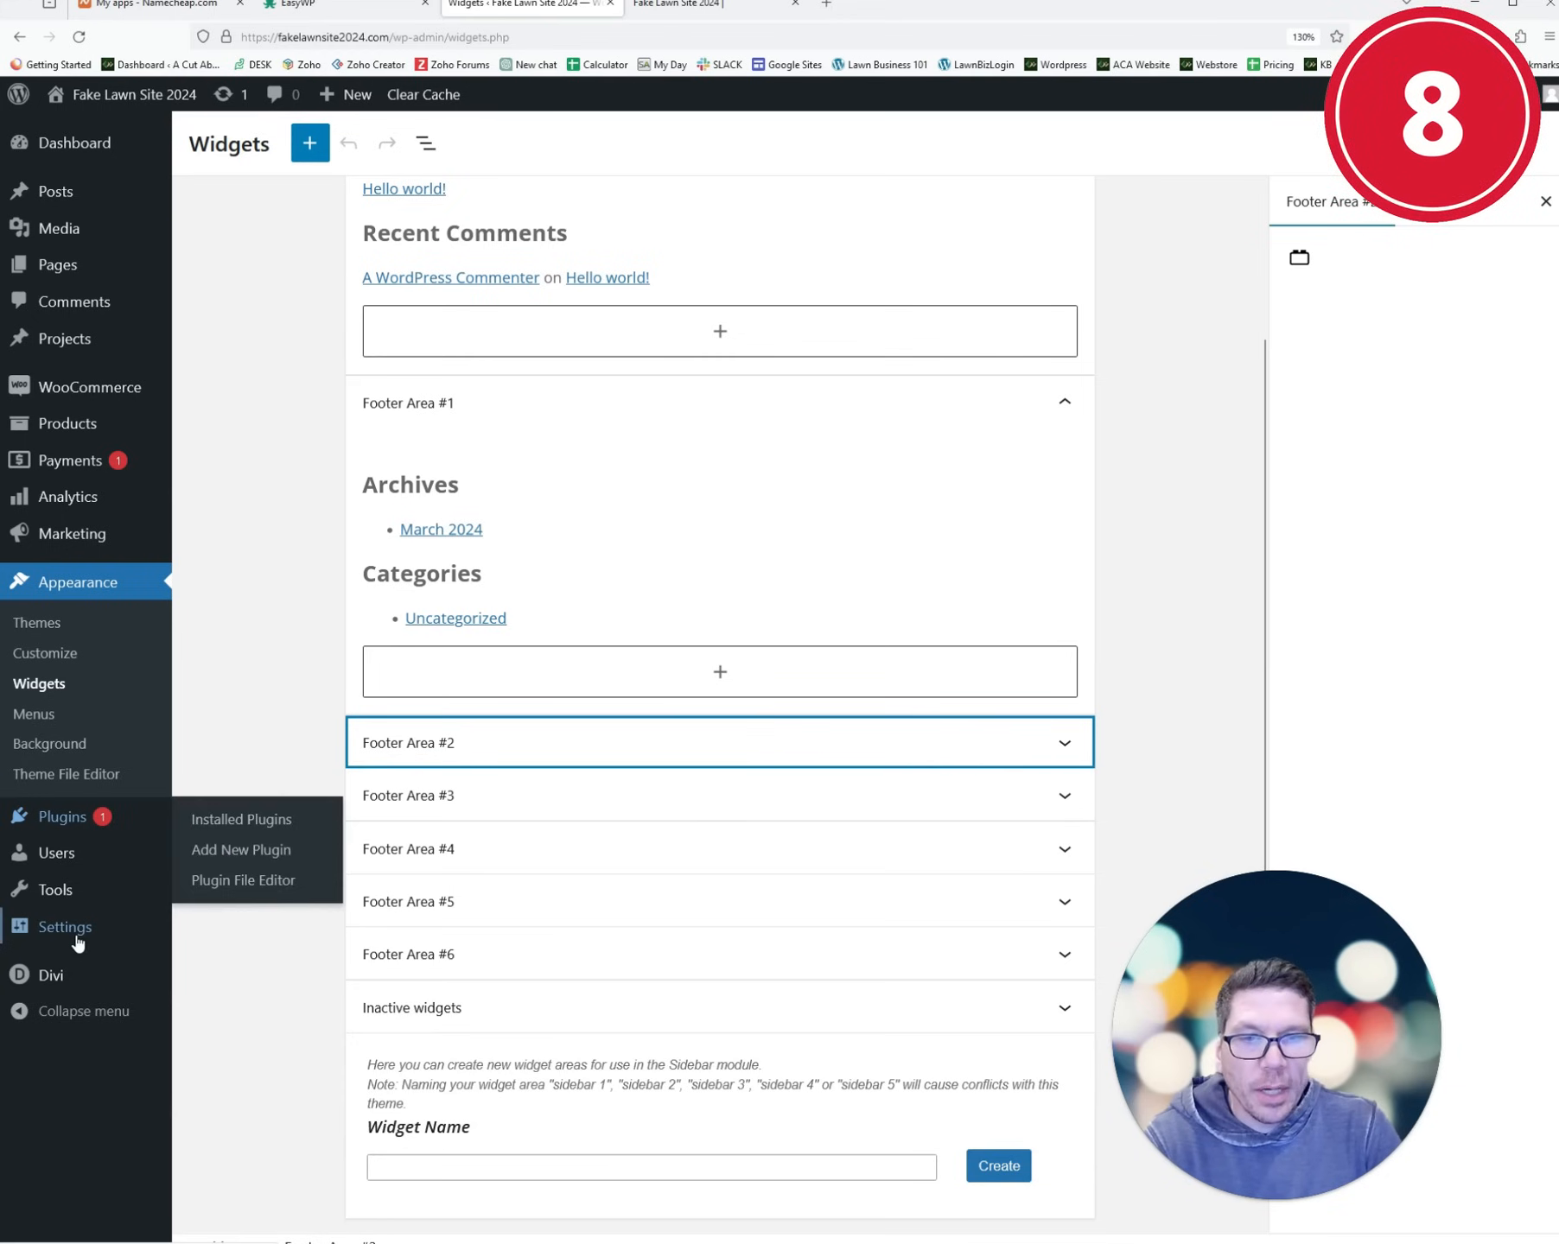
- Open the Divi Theme Builder showing the Default Website Template
mouse_move(52, 975)
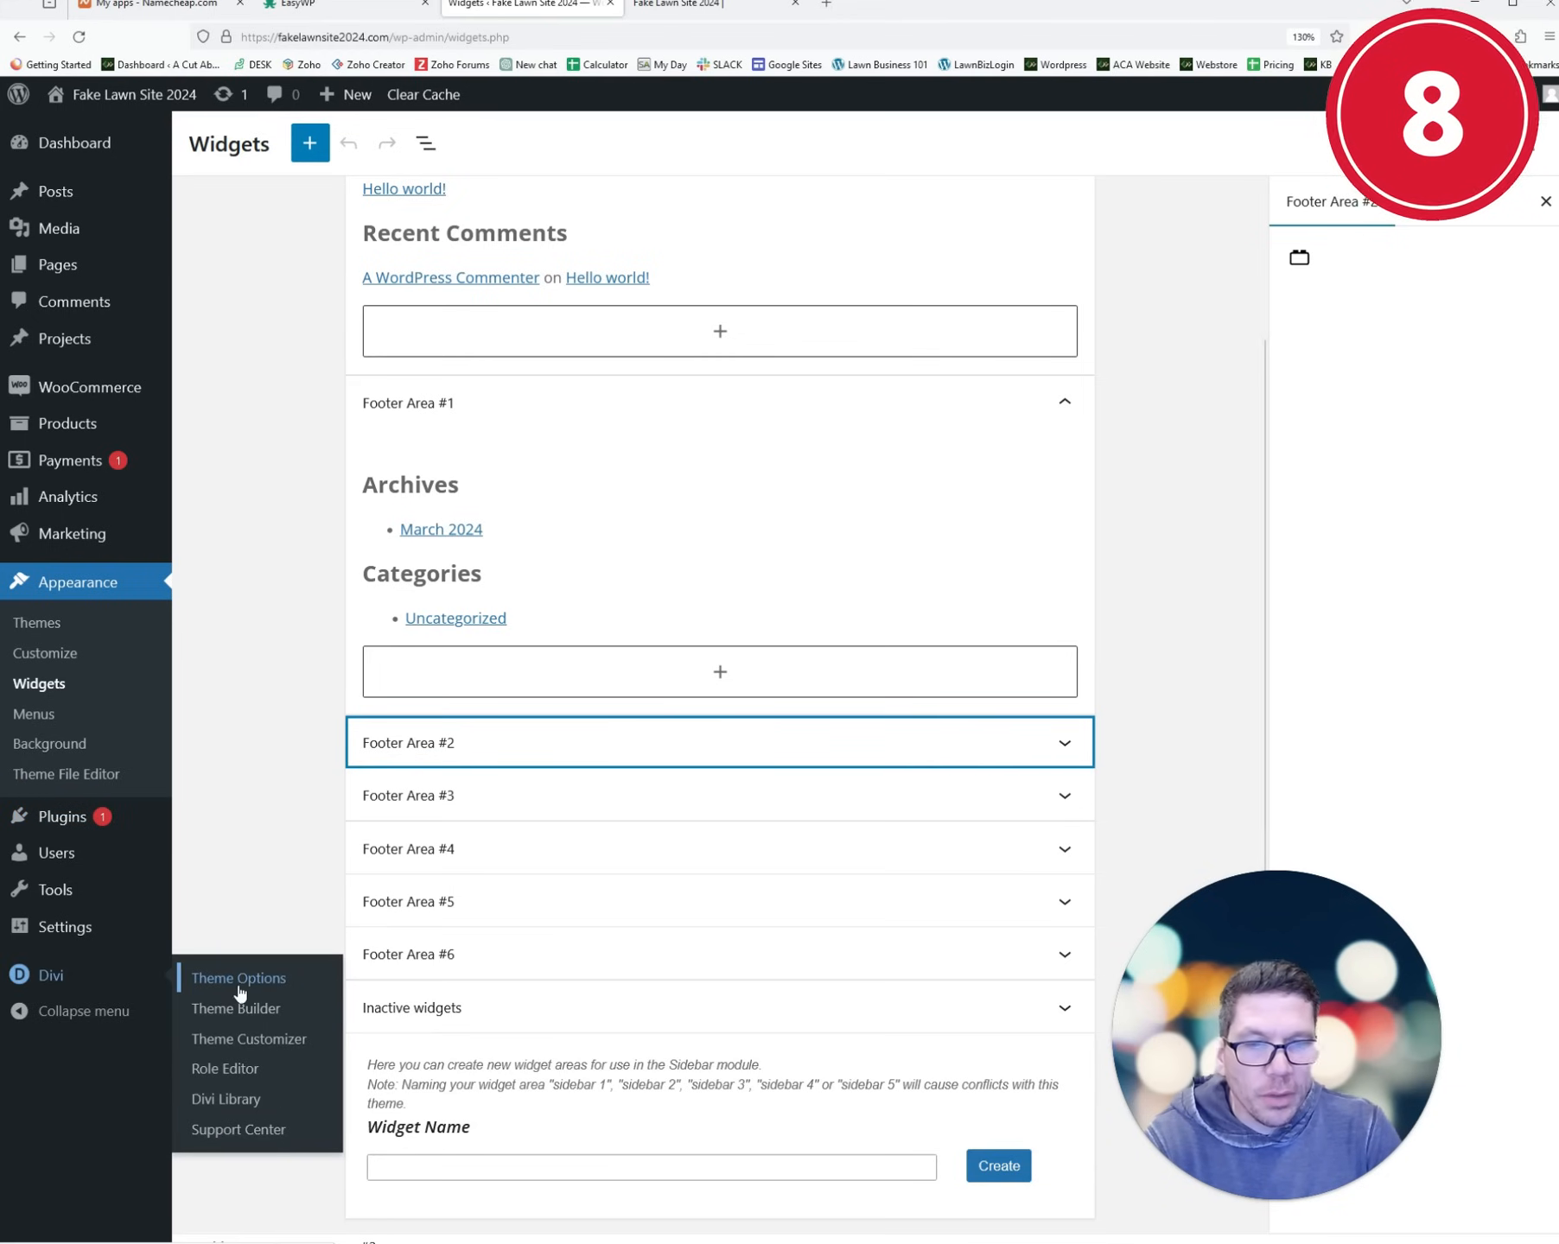
left_click(239, 1050)
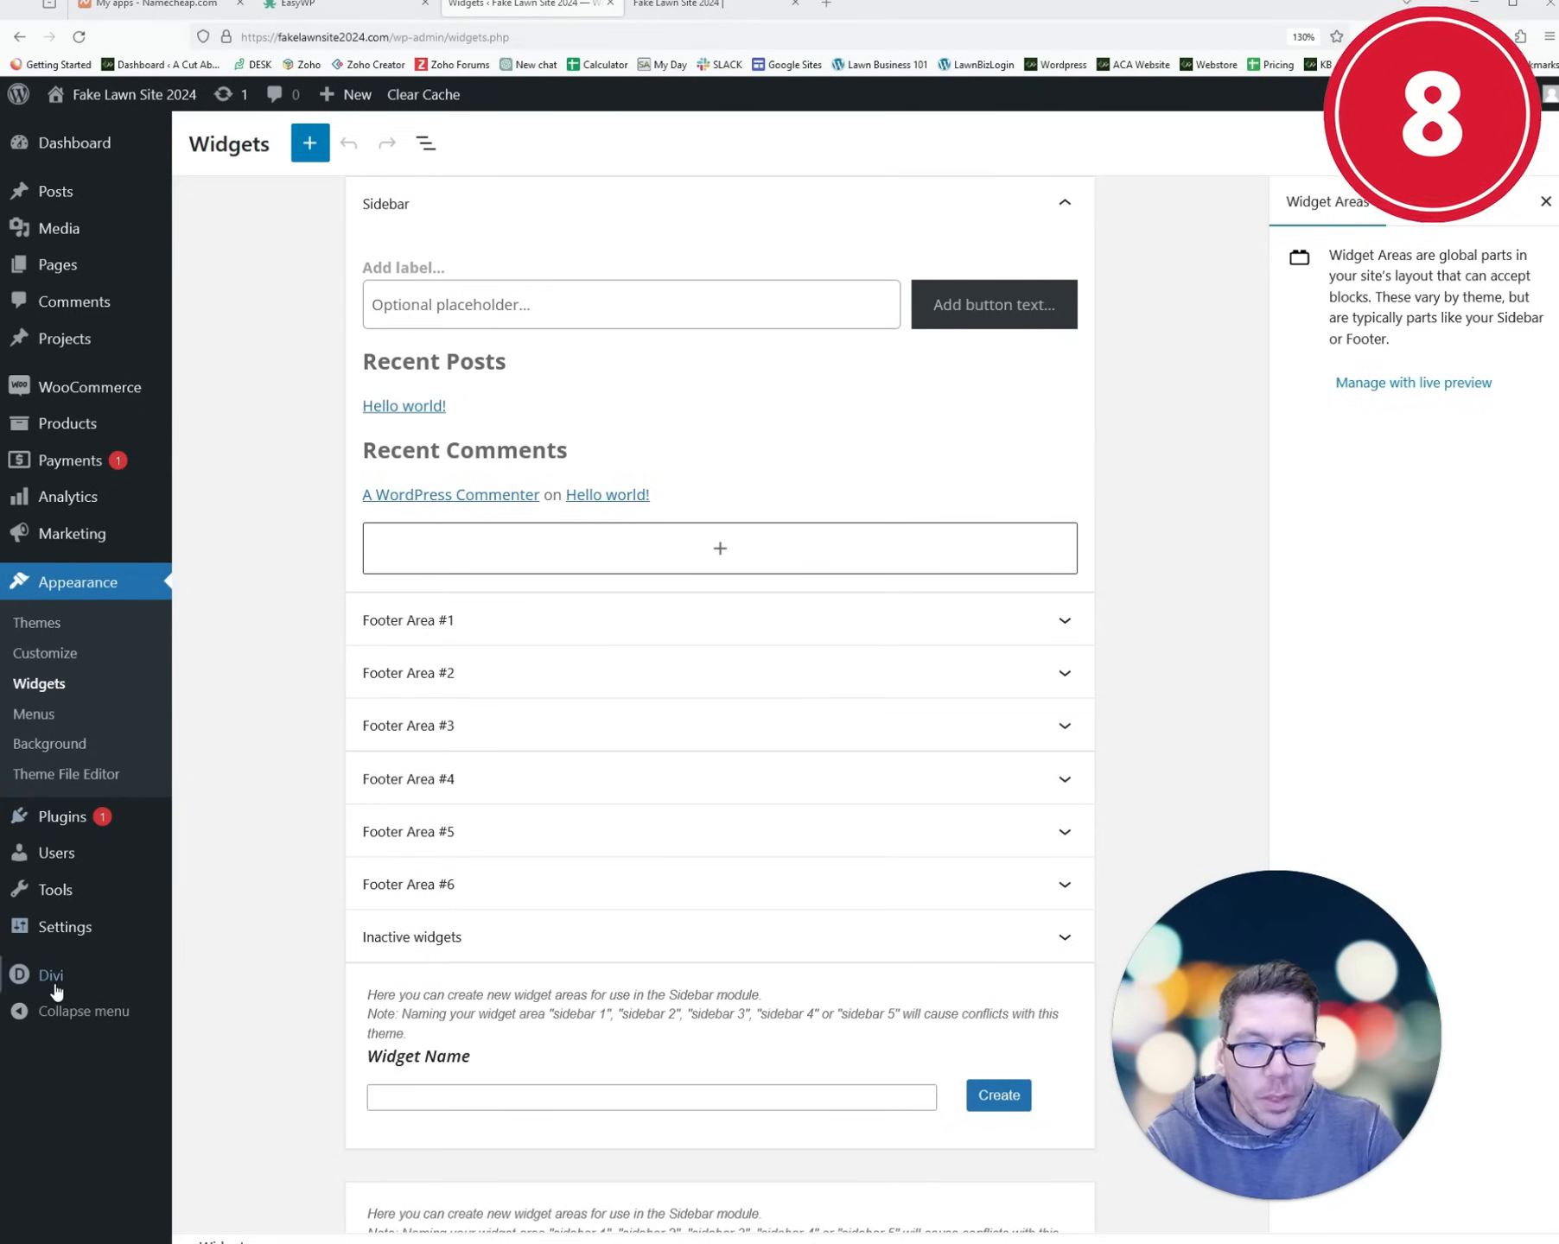
mouse_move(55, 981)
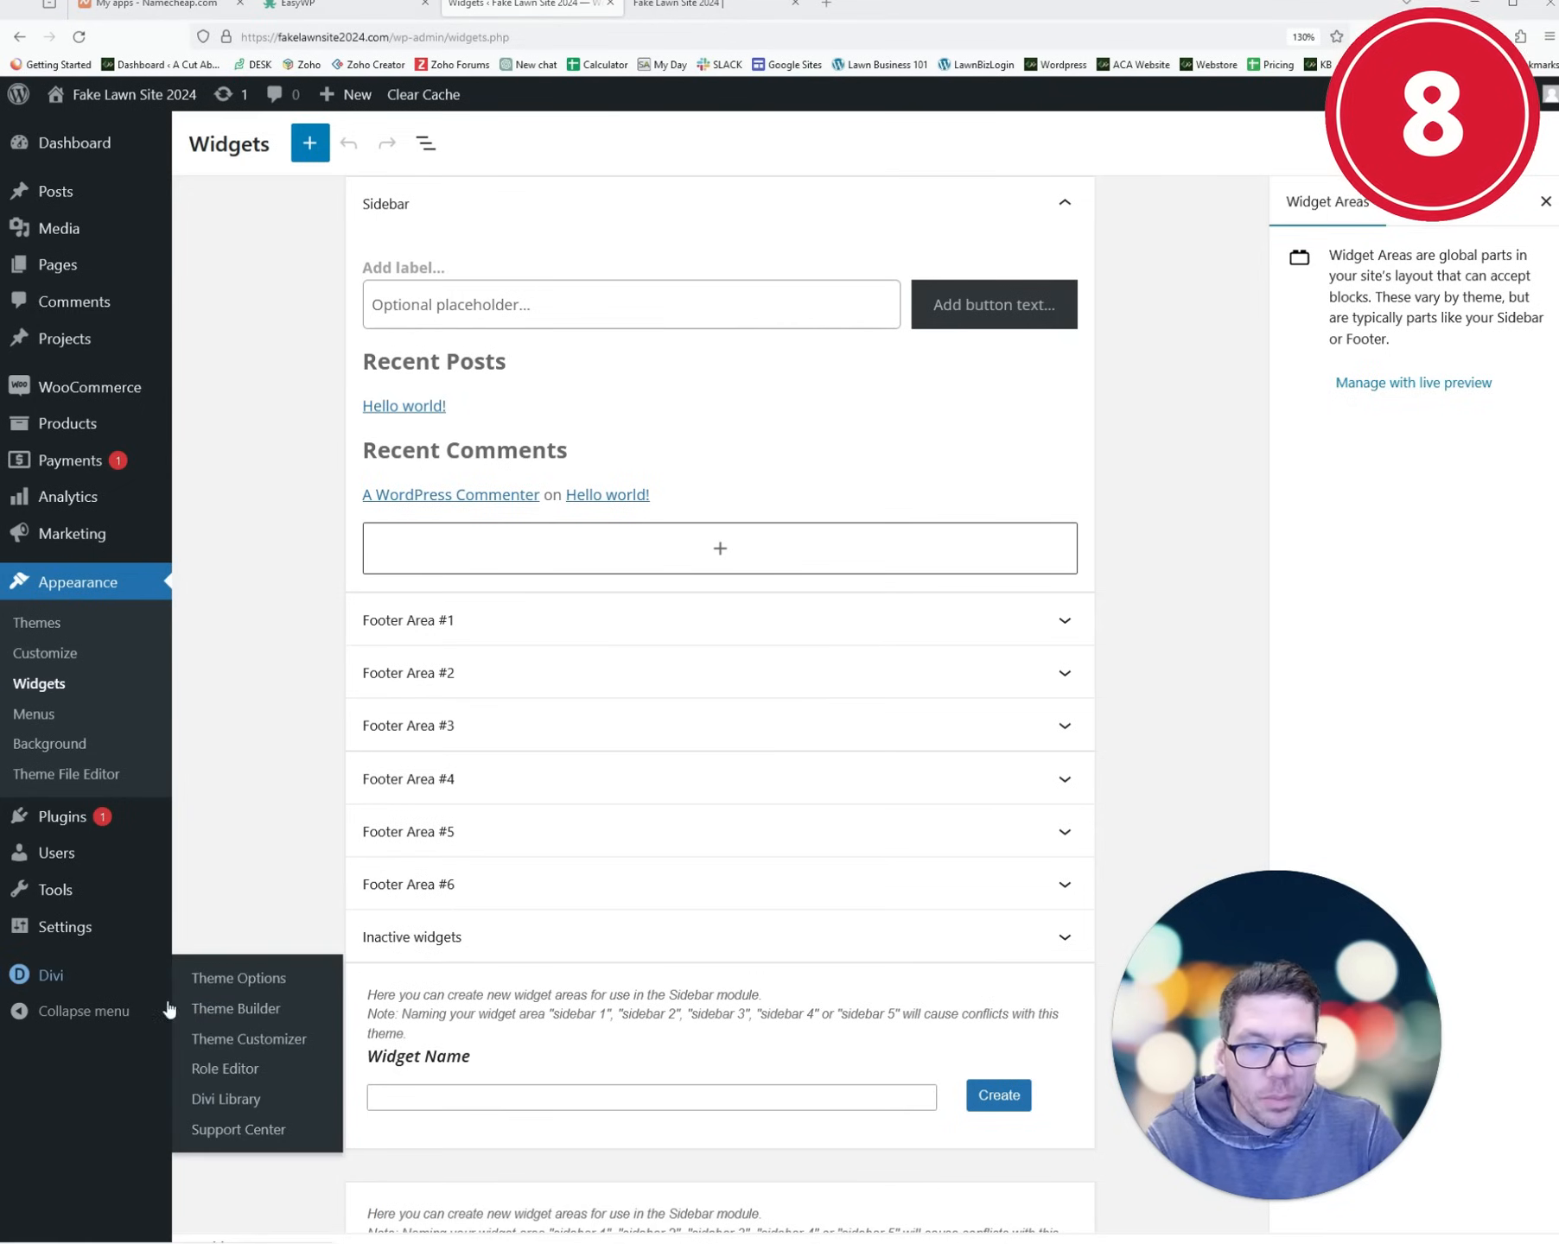
left_click(251, 1015)
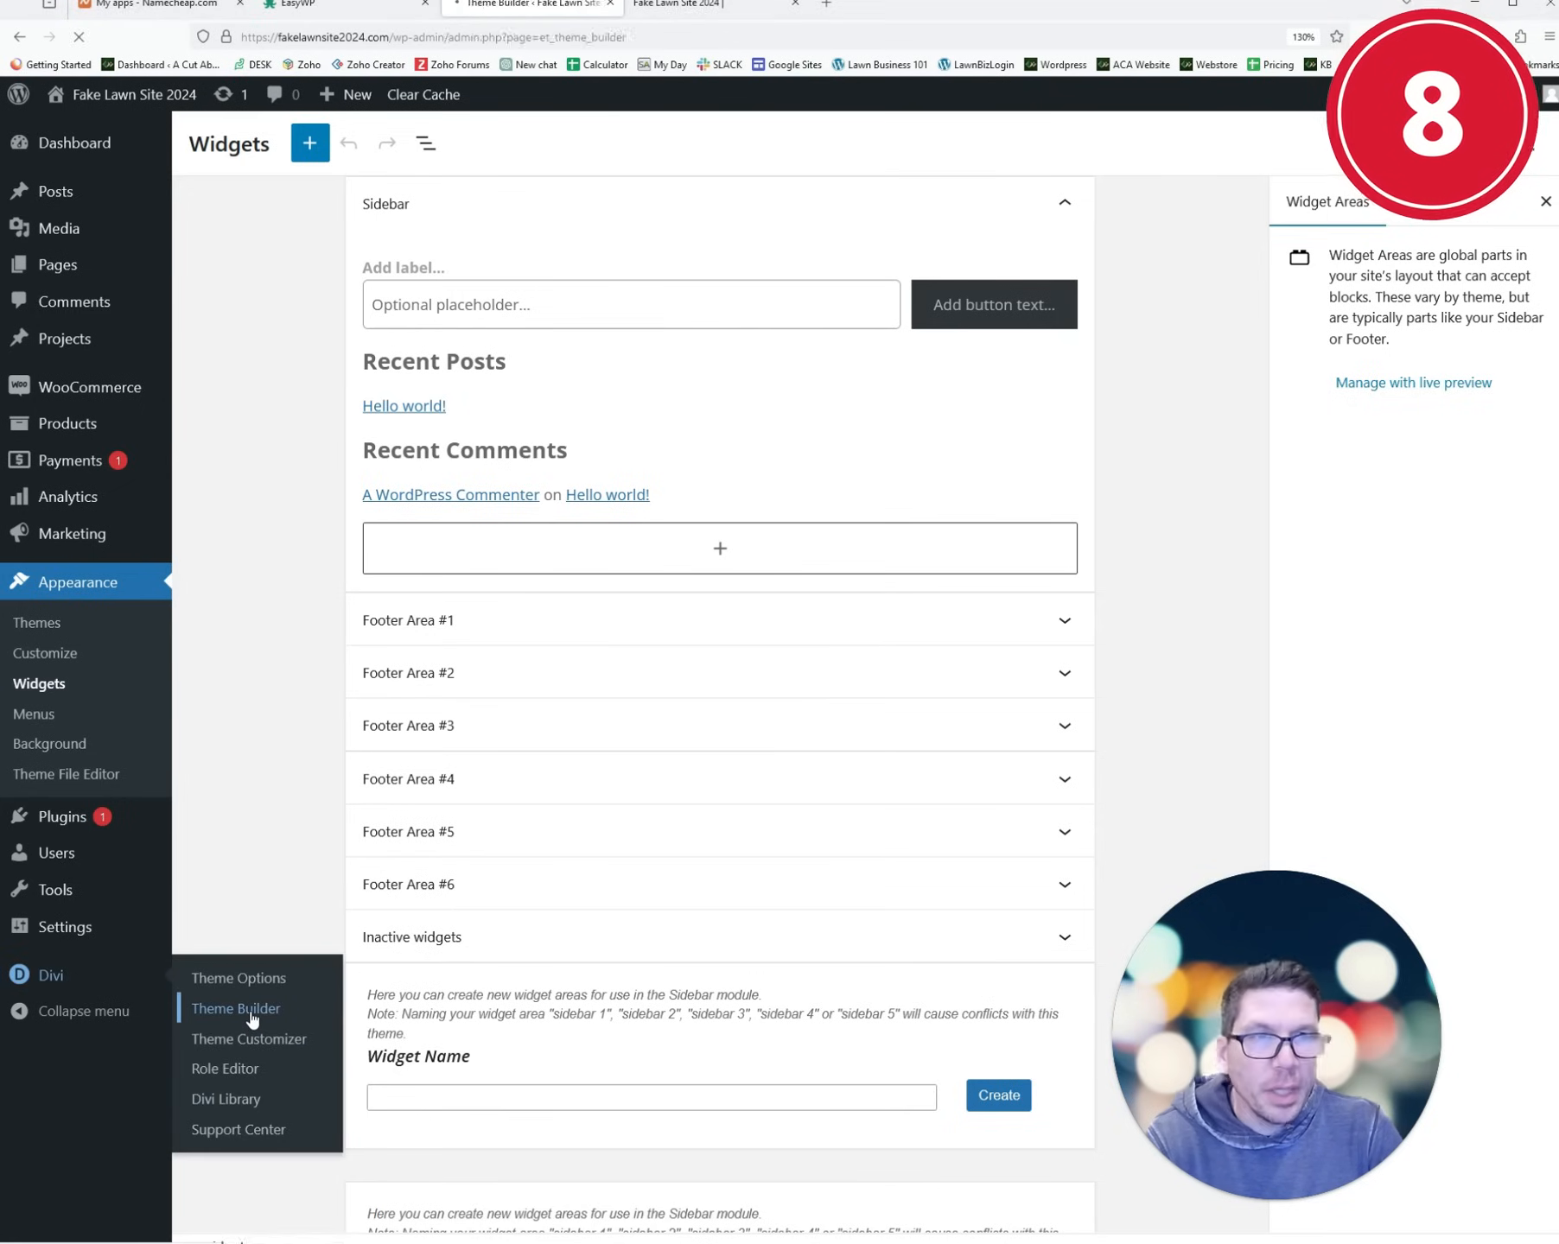
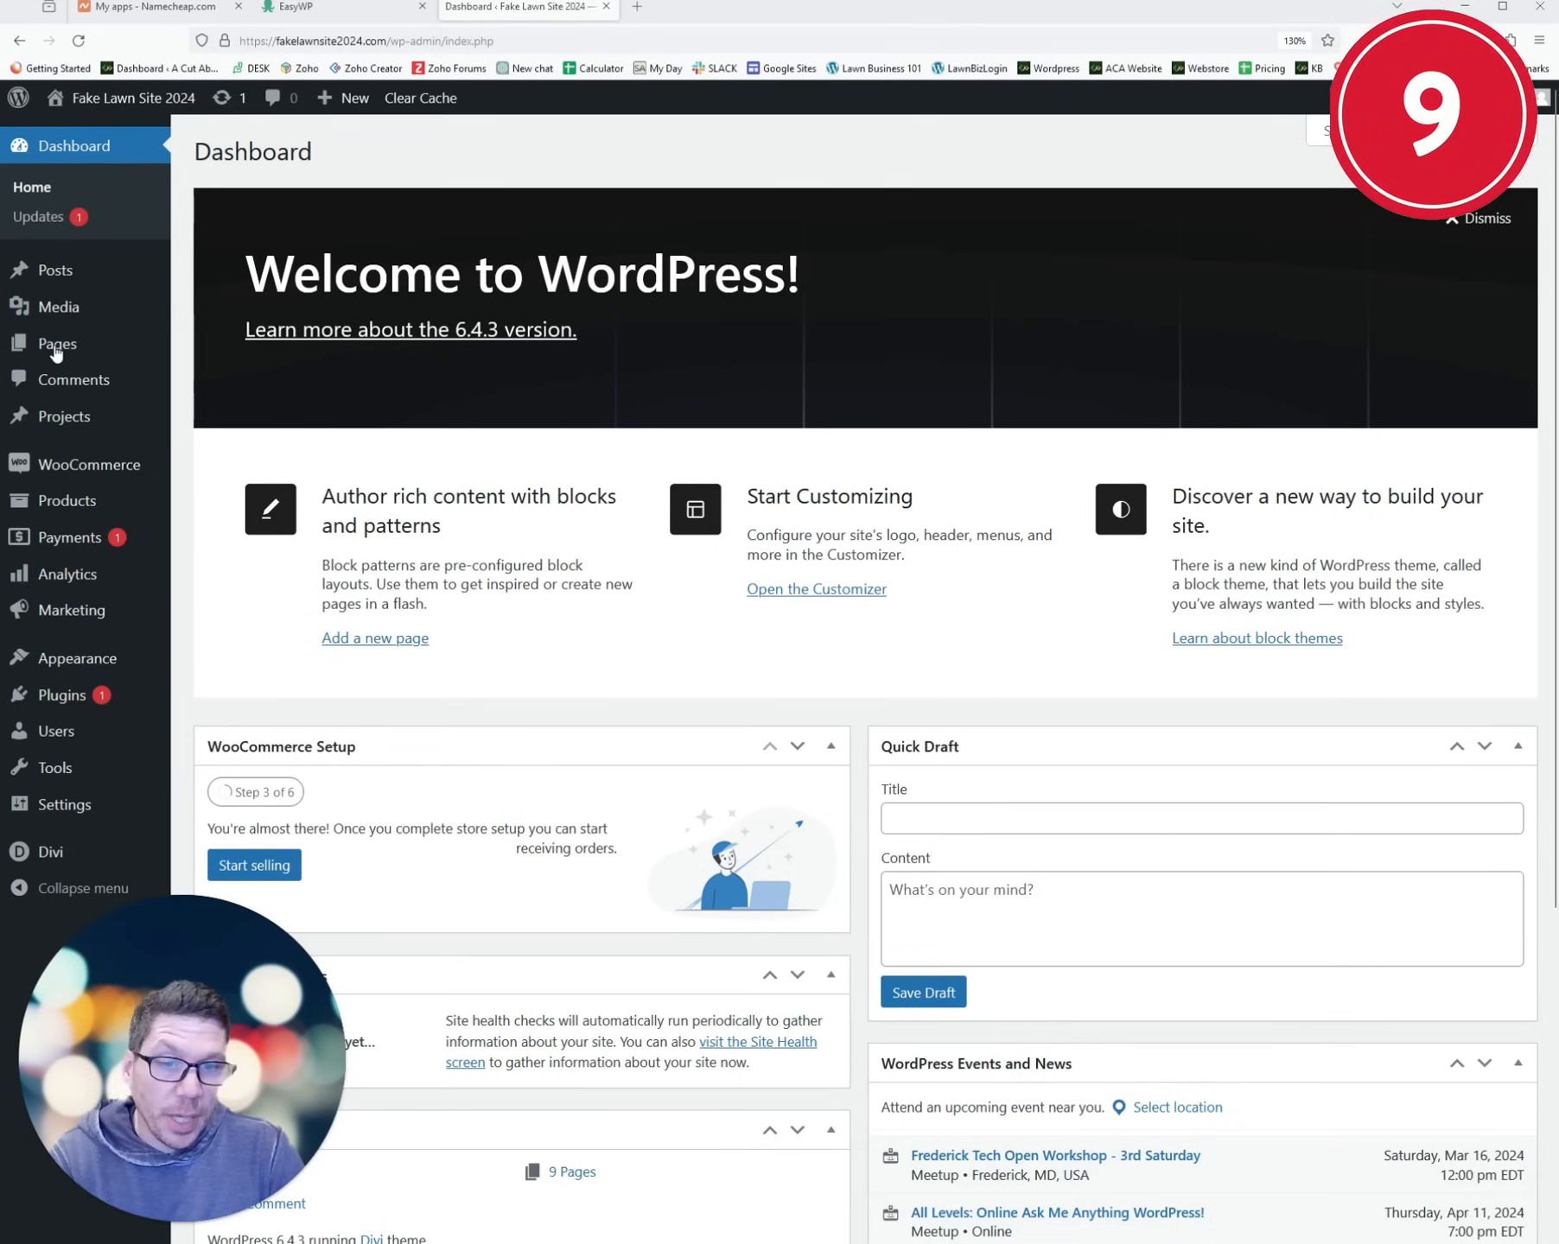
- Open the Up to 1/8th Acre page and Lawn Mowing product in new tabs, then launch the Visual Builder
left_click(57, 346)
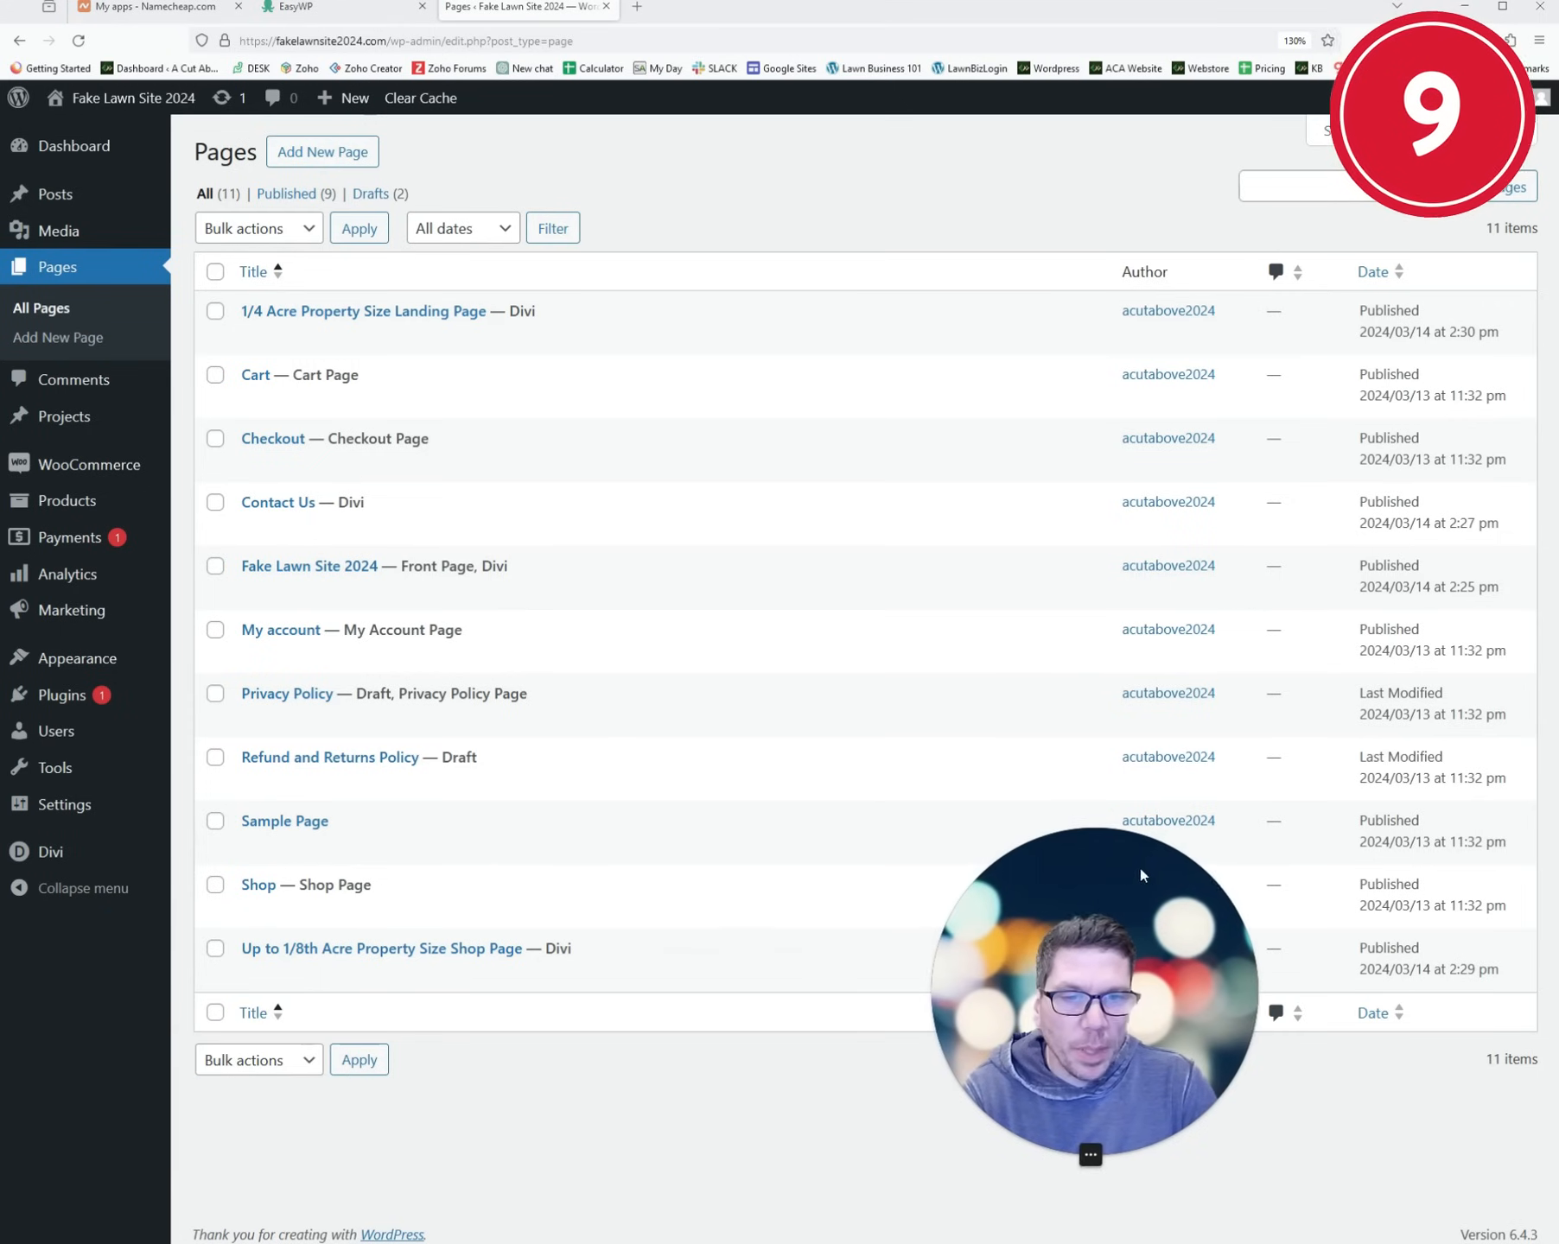
middle_click(405, 974)
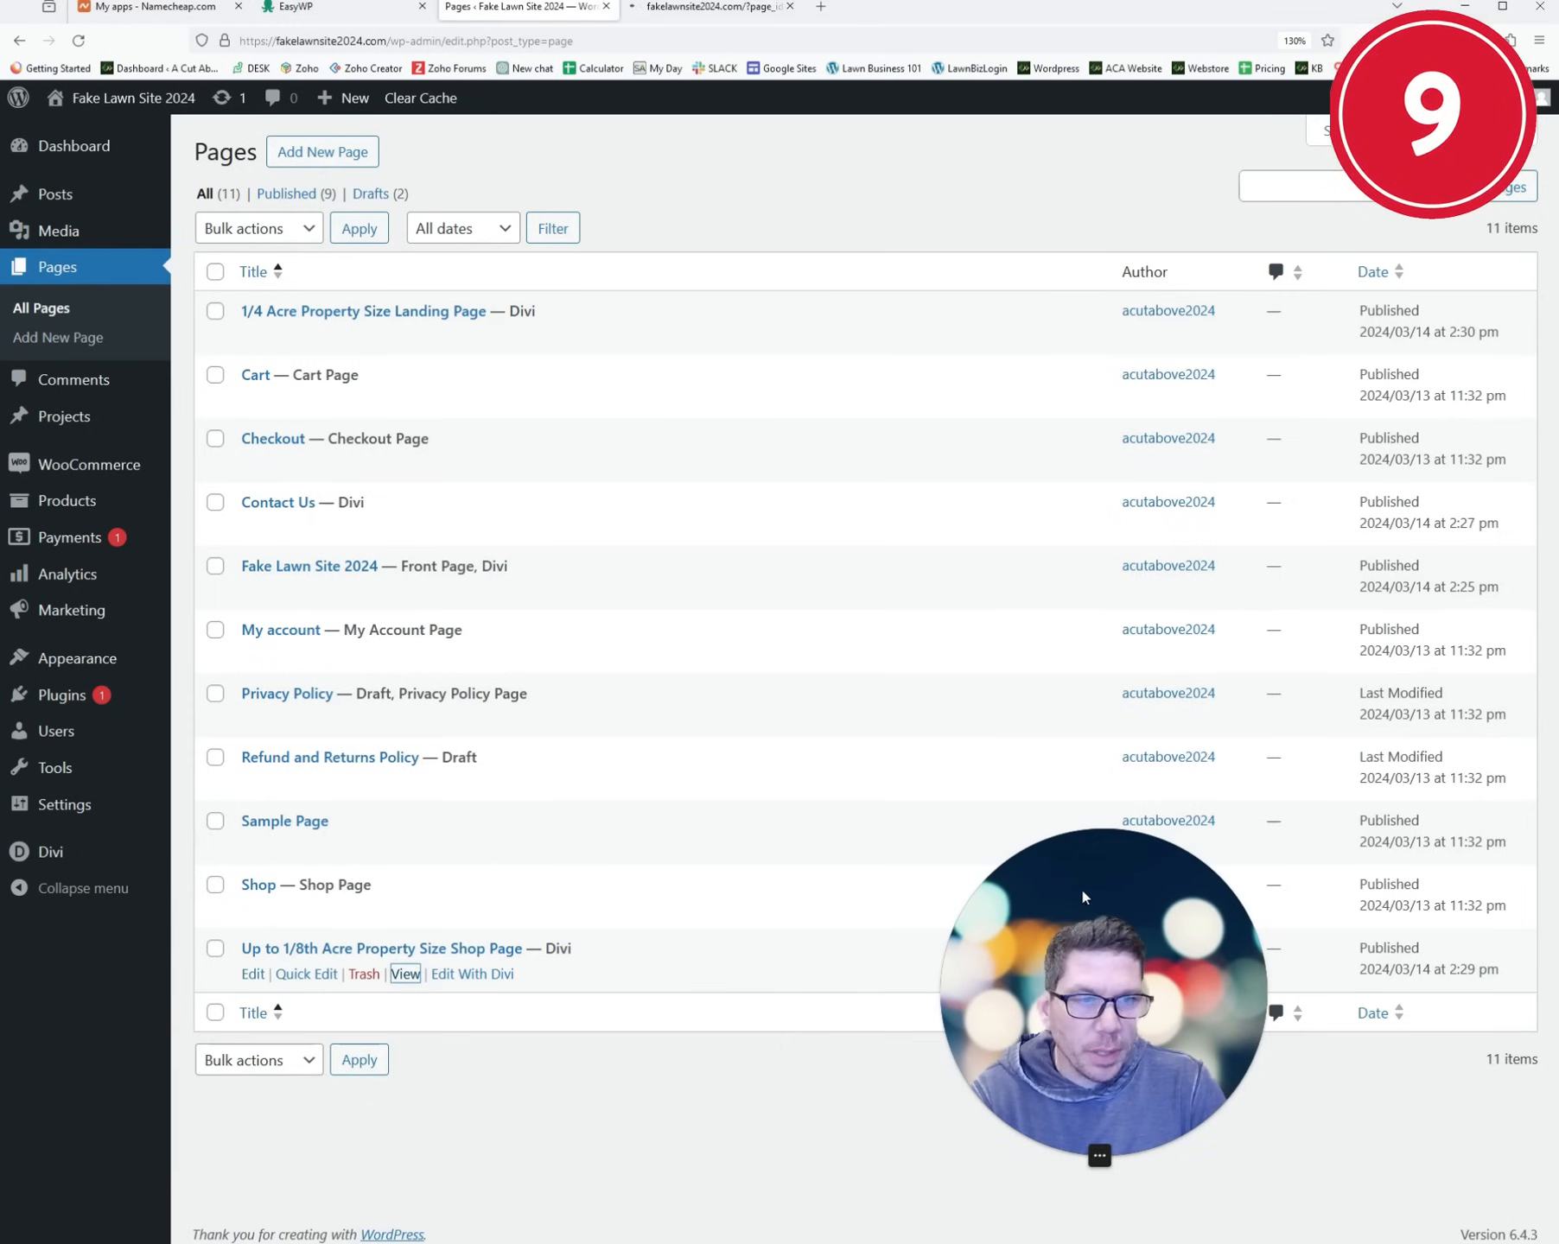
left_click(63, 512)
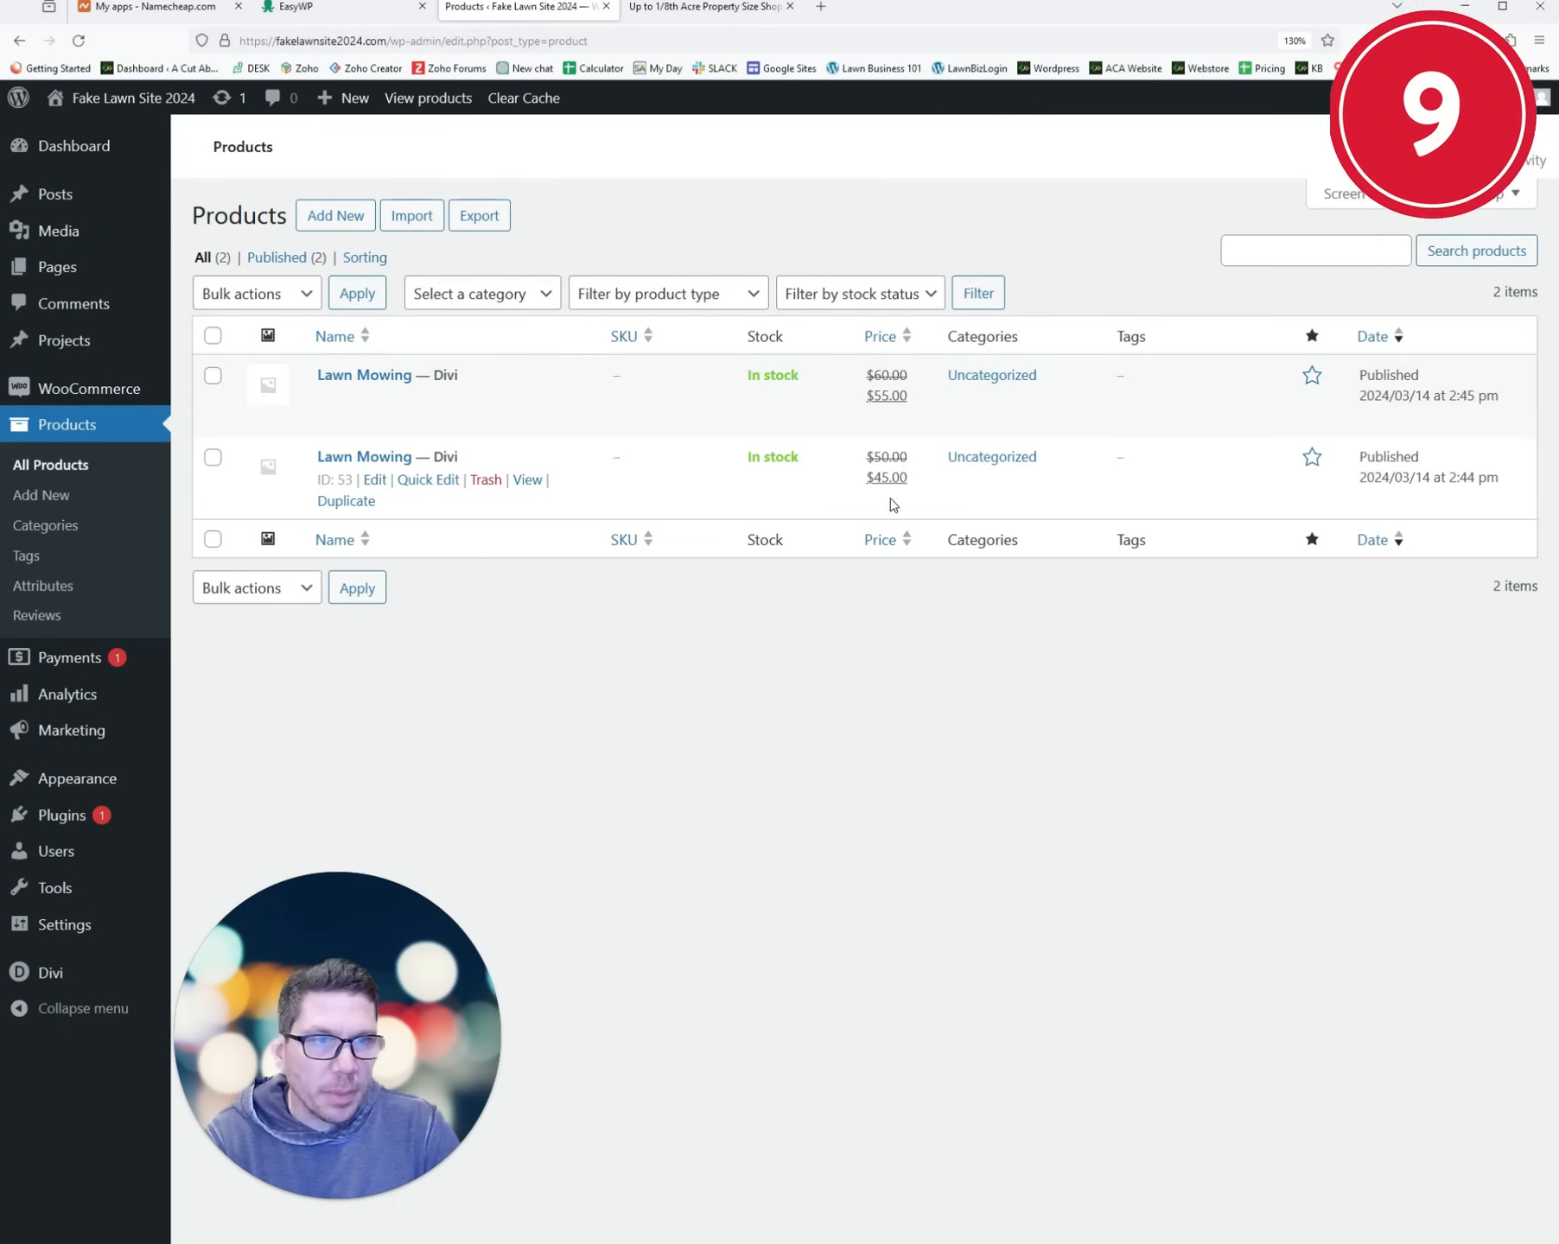
middle_click(521, 480)
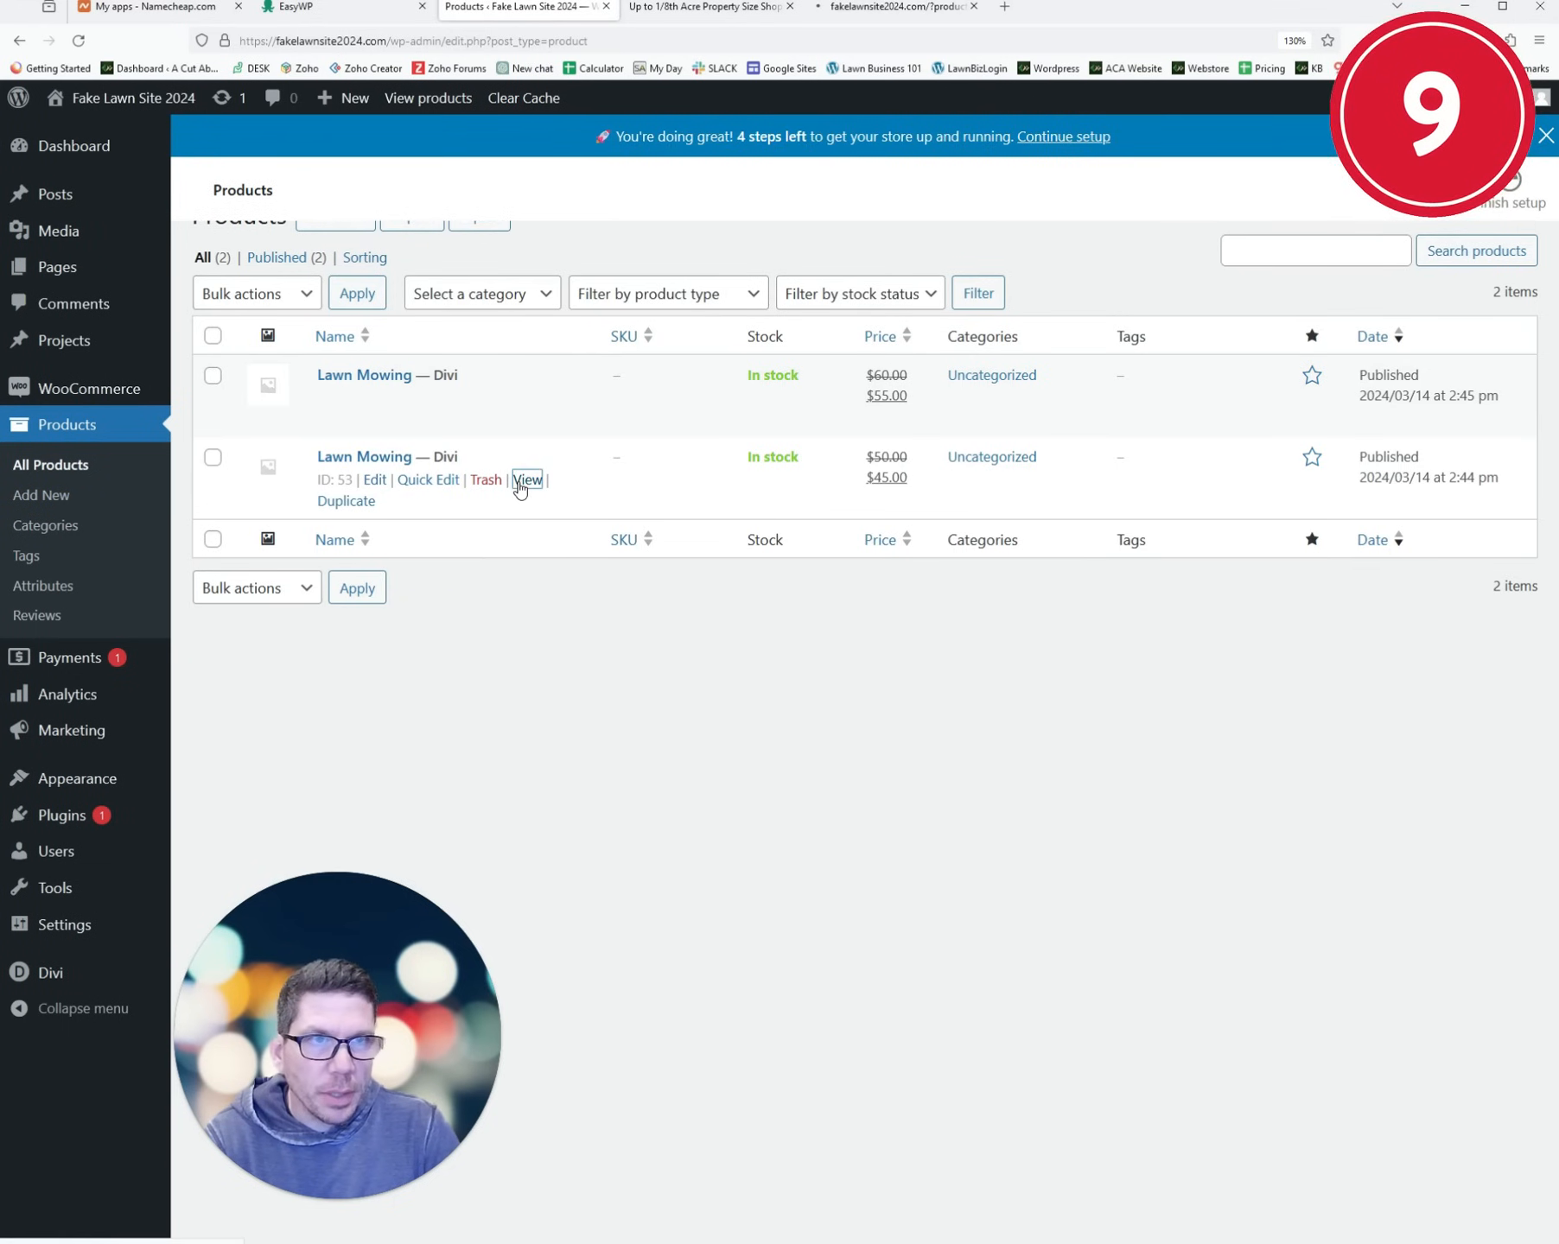
key("ctrl+Tab")
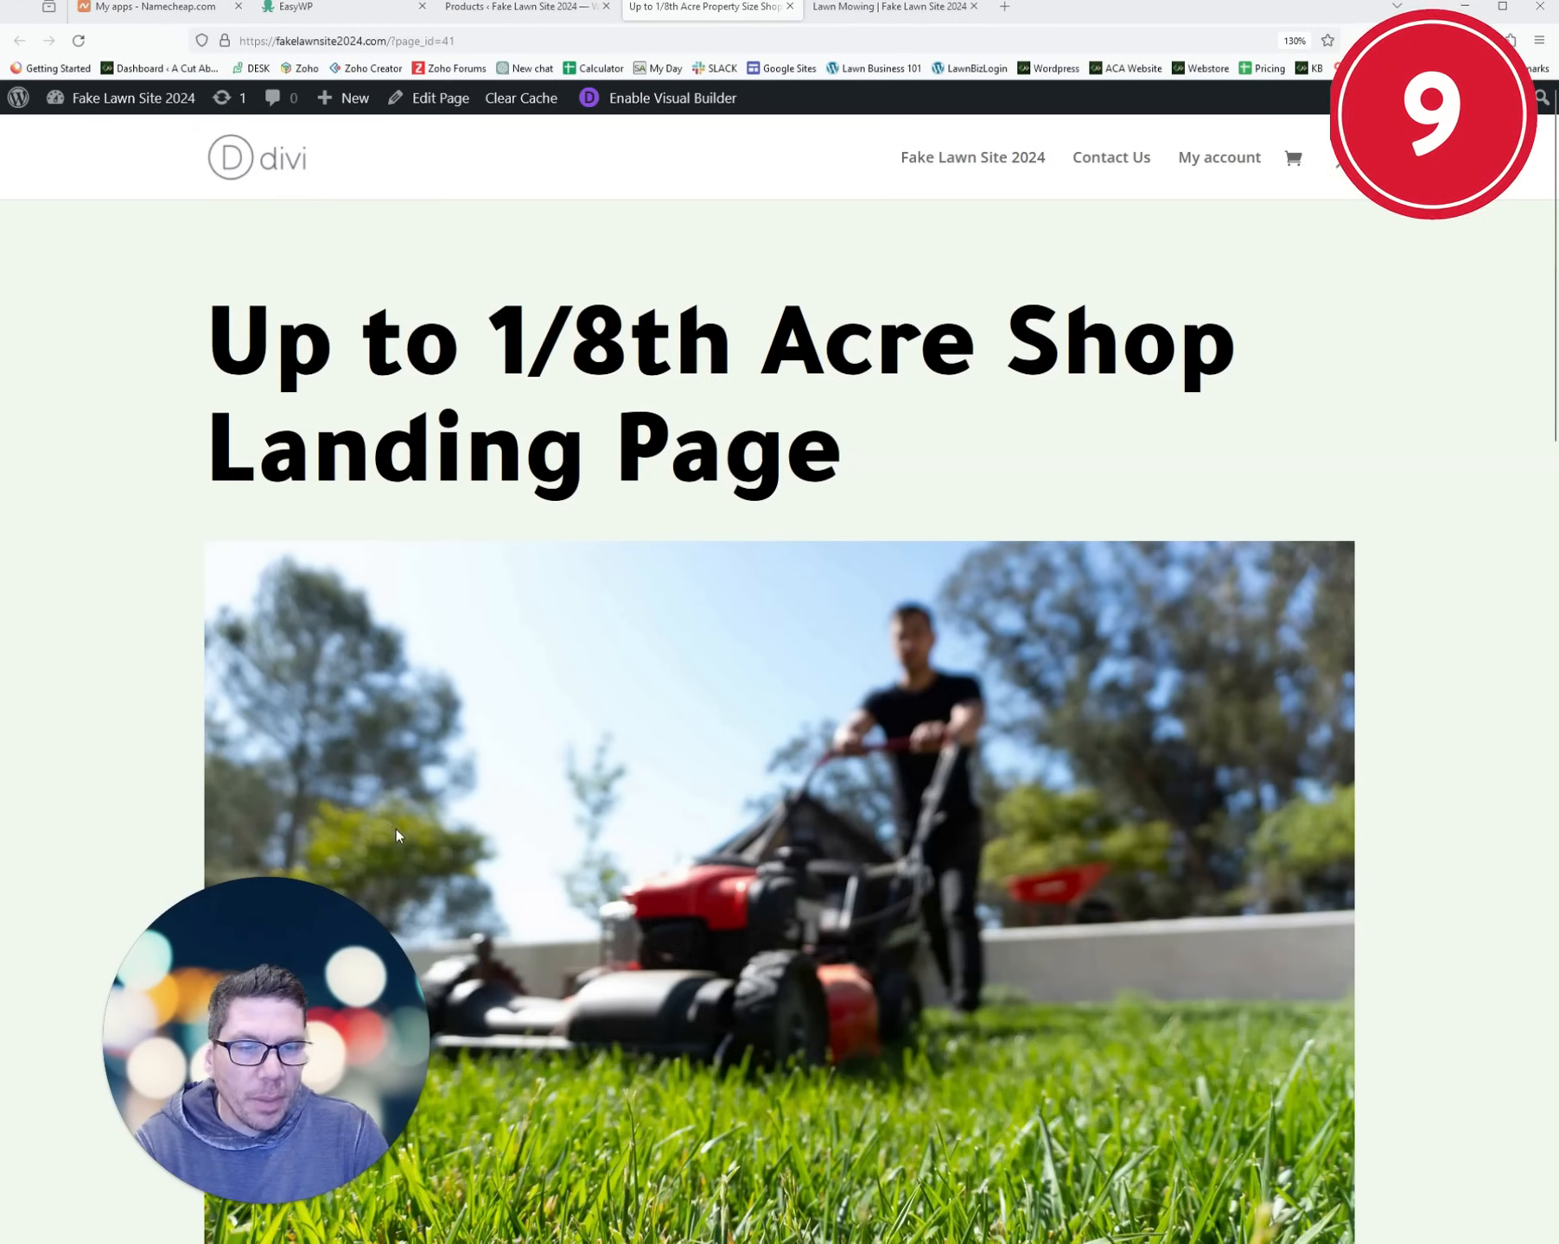
left_click(644, 99)
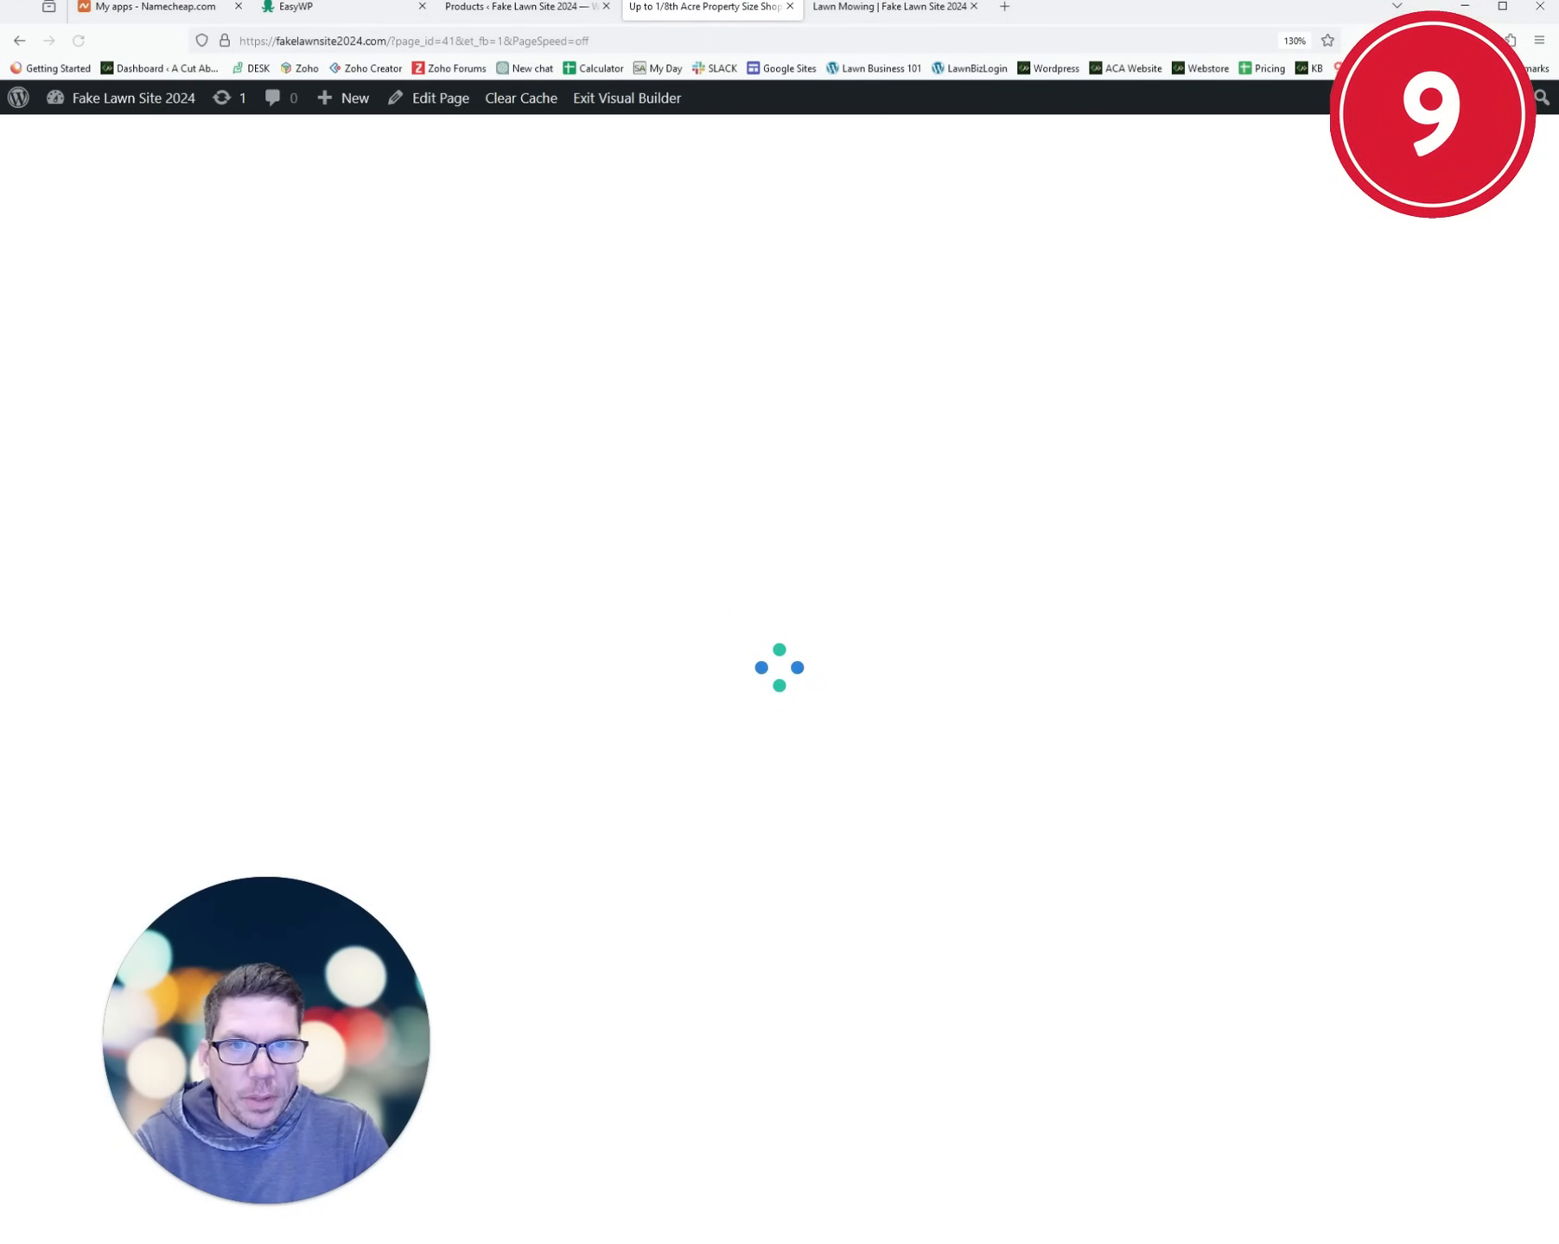
- Delete the large lawnmower image module from the landing page
scroll(725, 500, "down", 4)
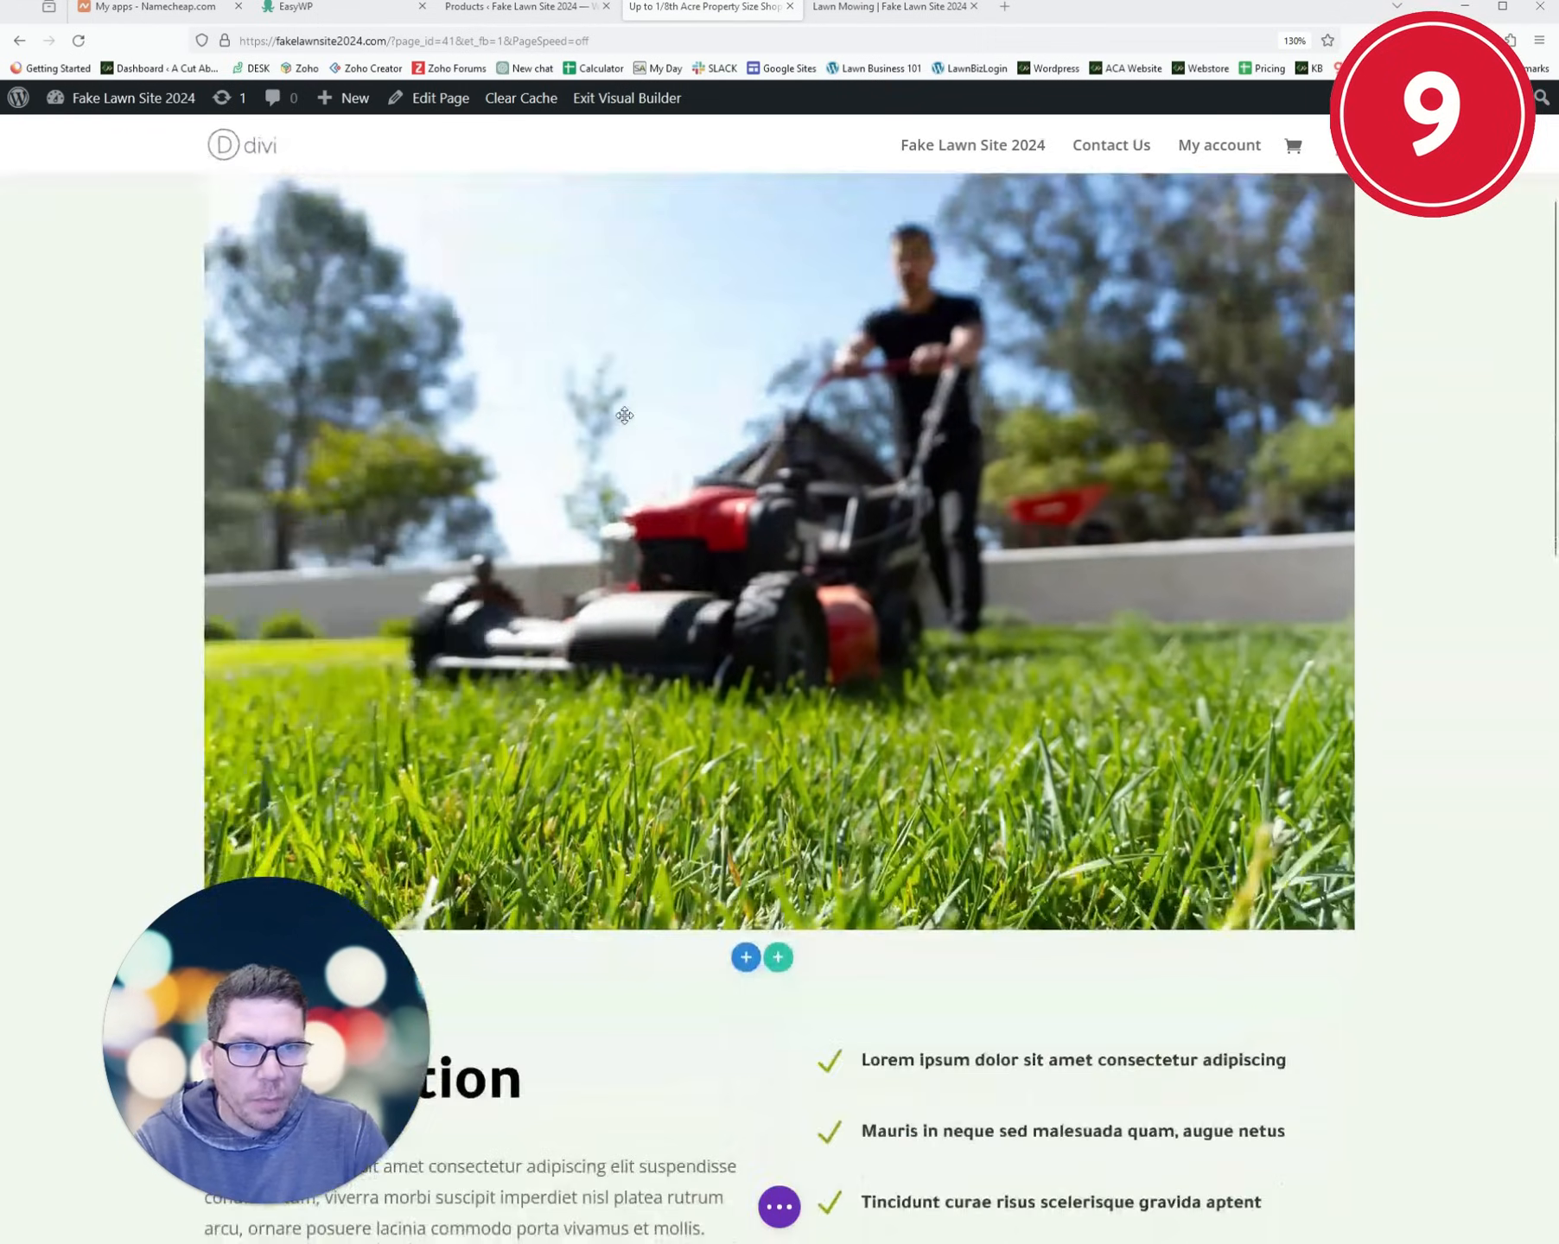
scroll(773, 465, "up", 3)
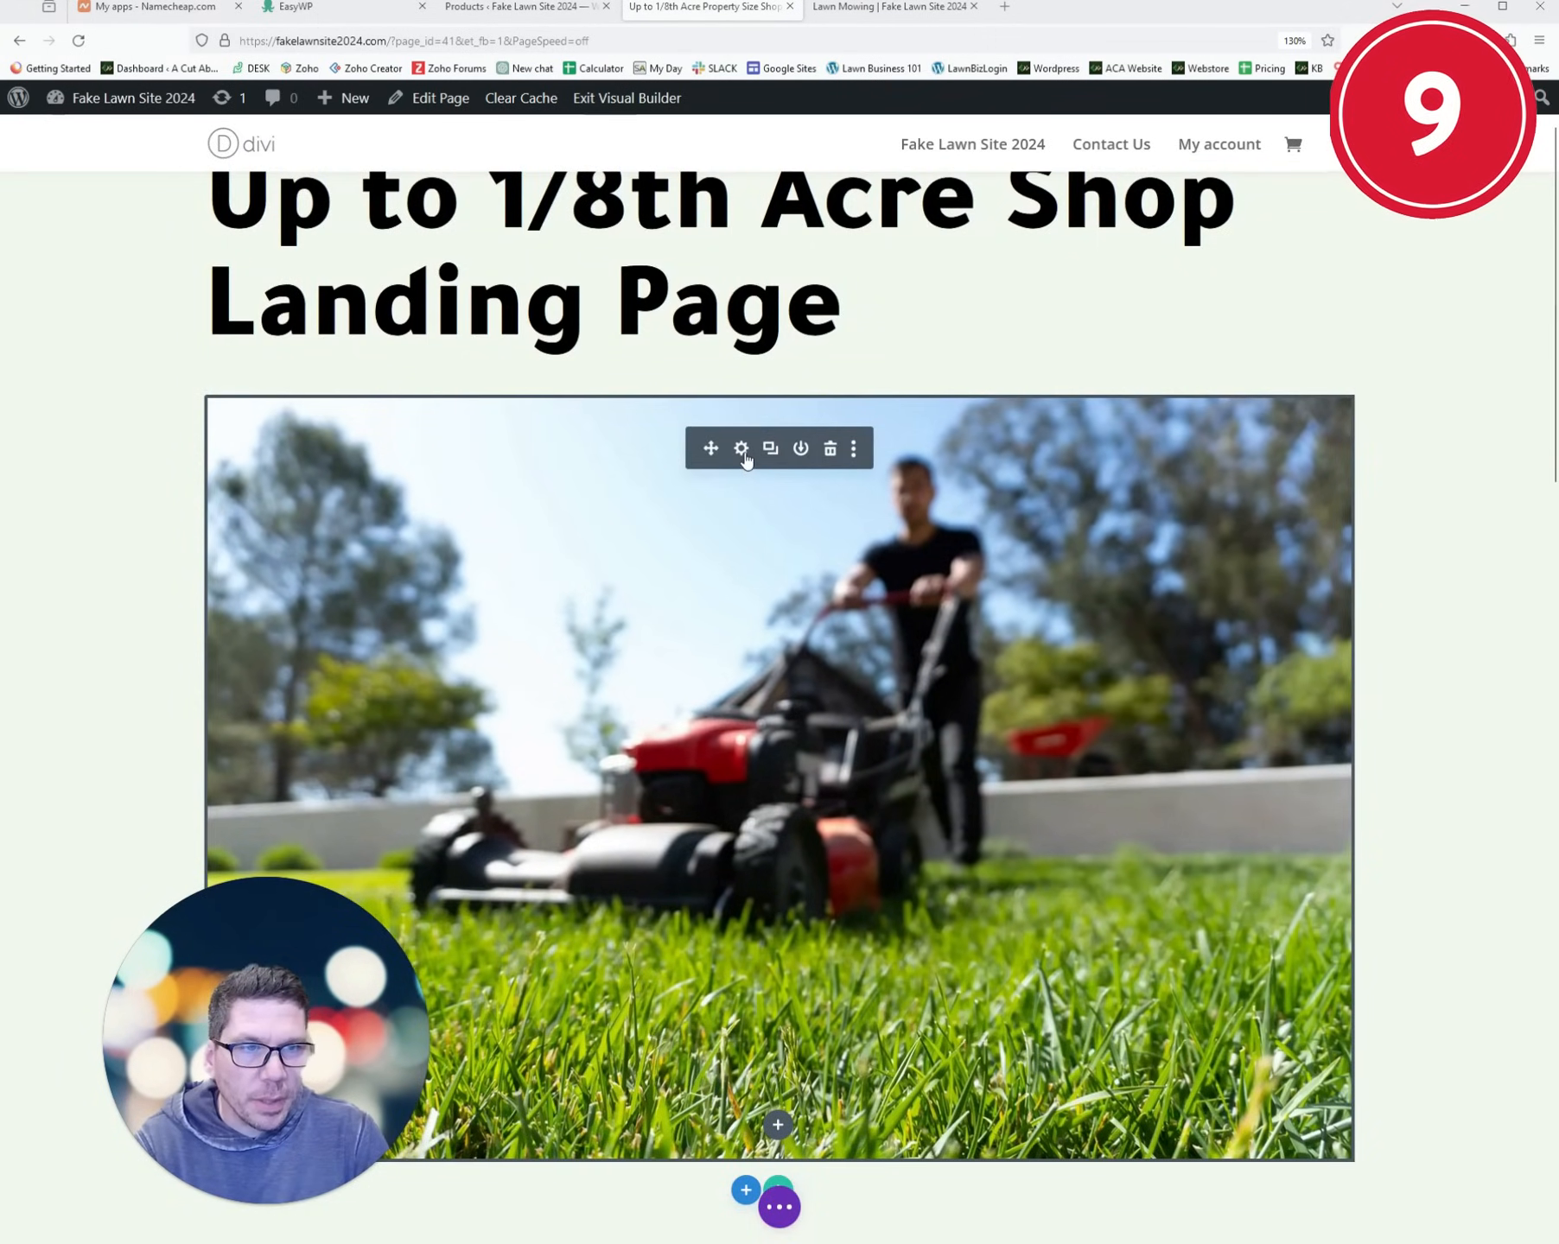
left_click(742, 450)
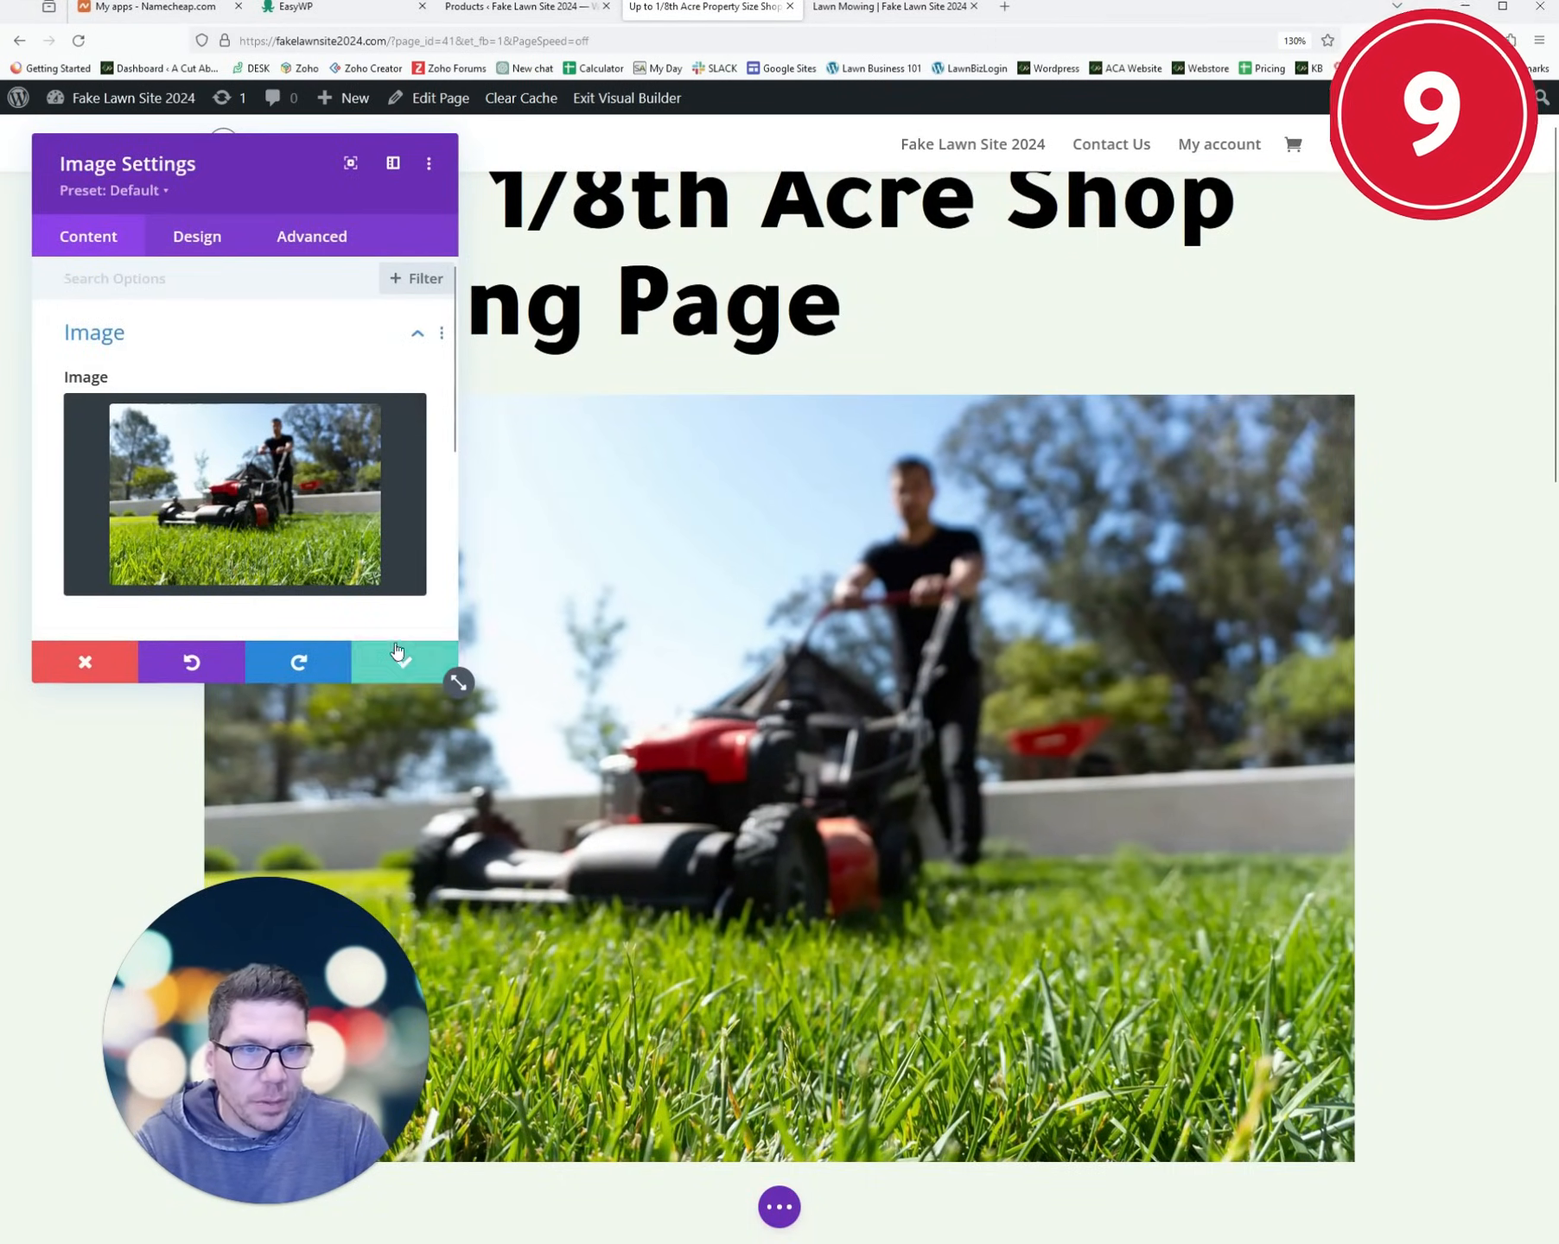
left_click(398, 650)
left_click(830, 446)
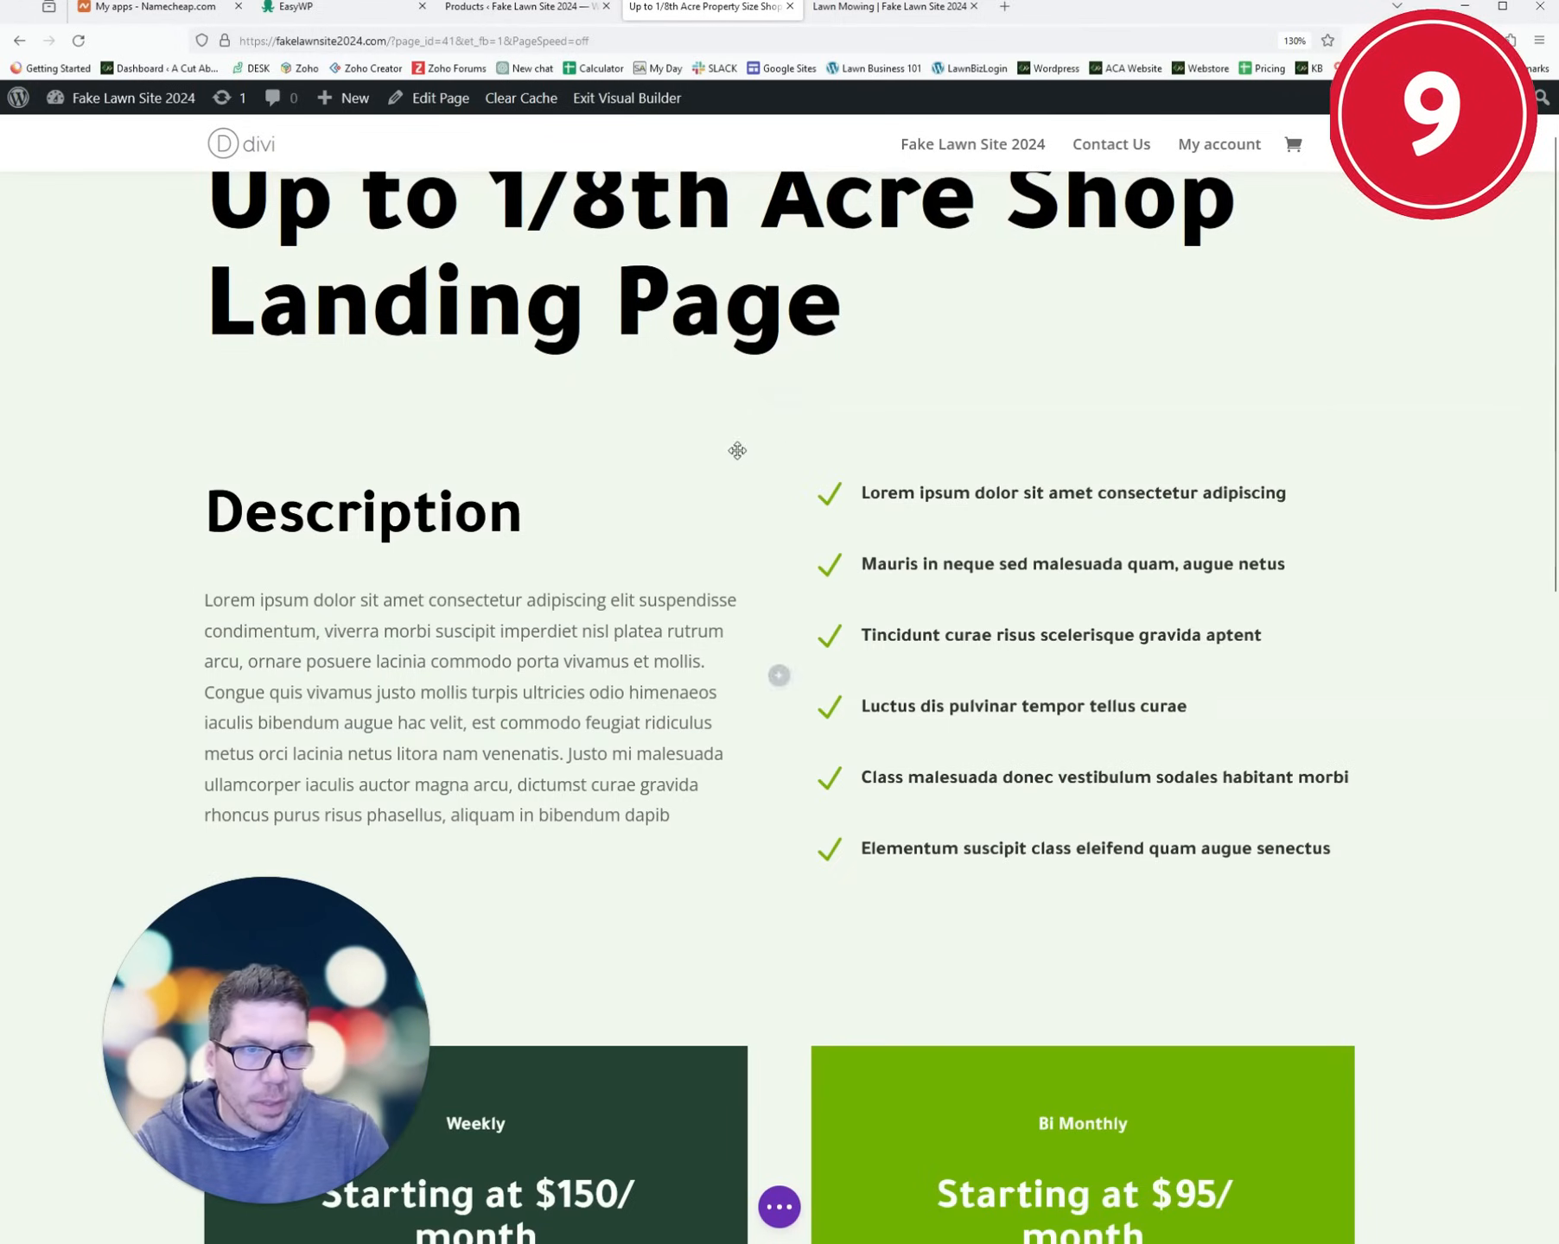
- Insert a two-column row below the title with an Image module in the left column
left_click(778, 391)
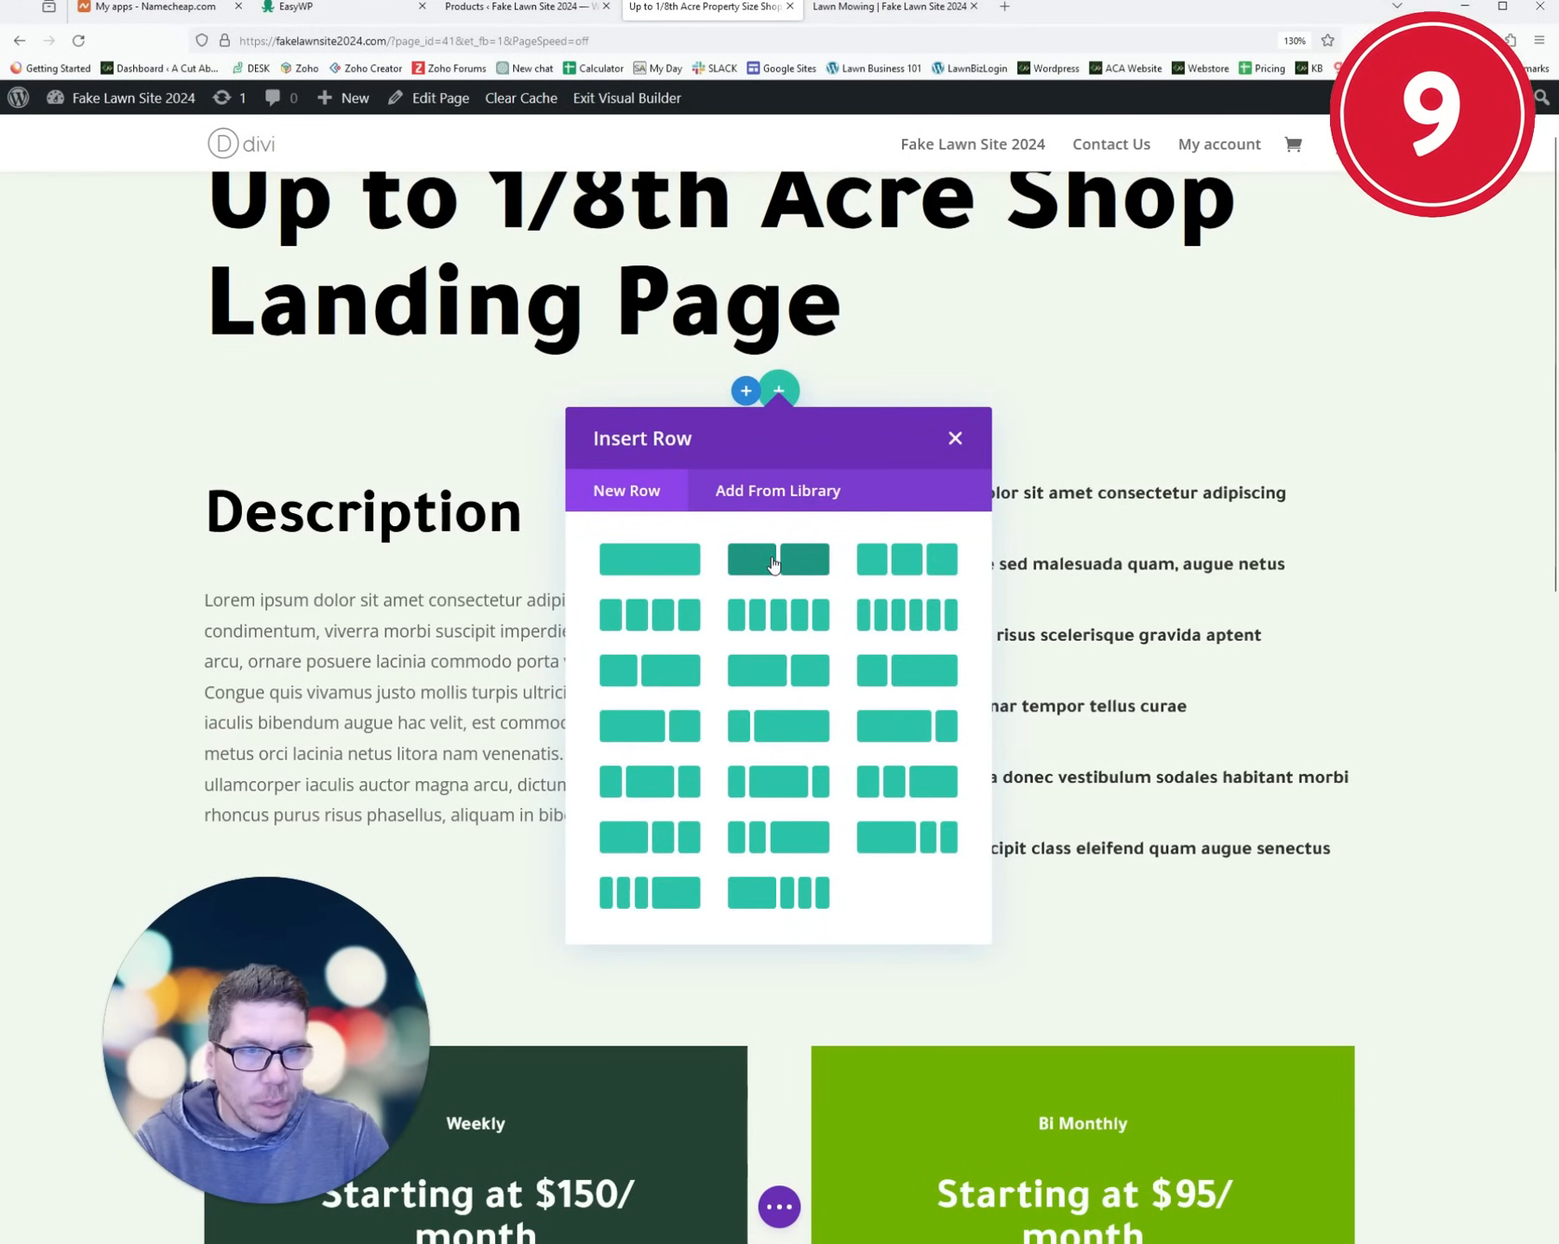
left_click(774, 563)
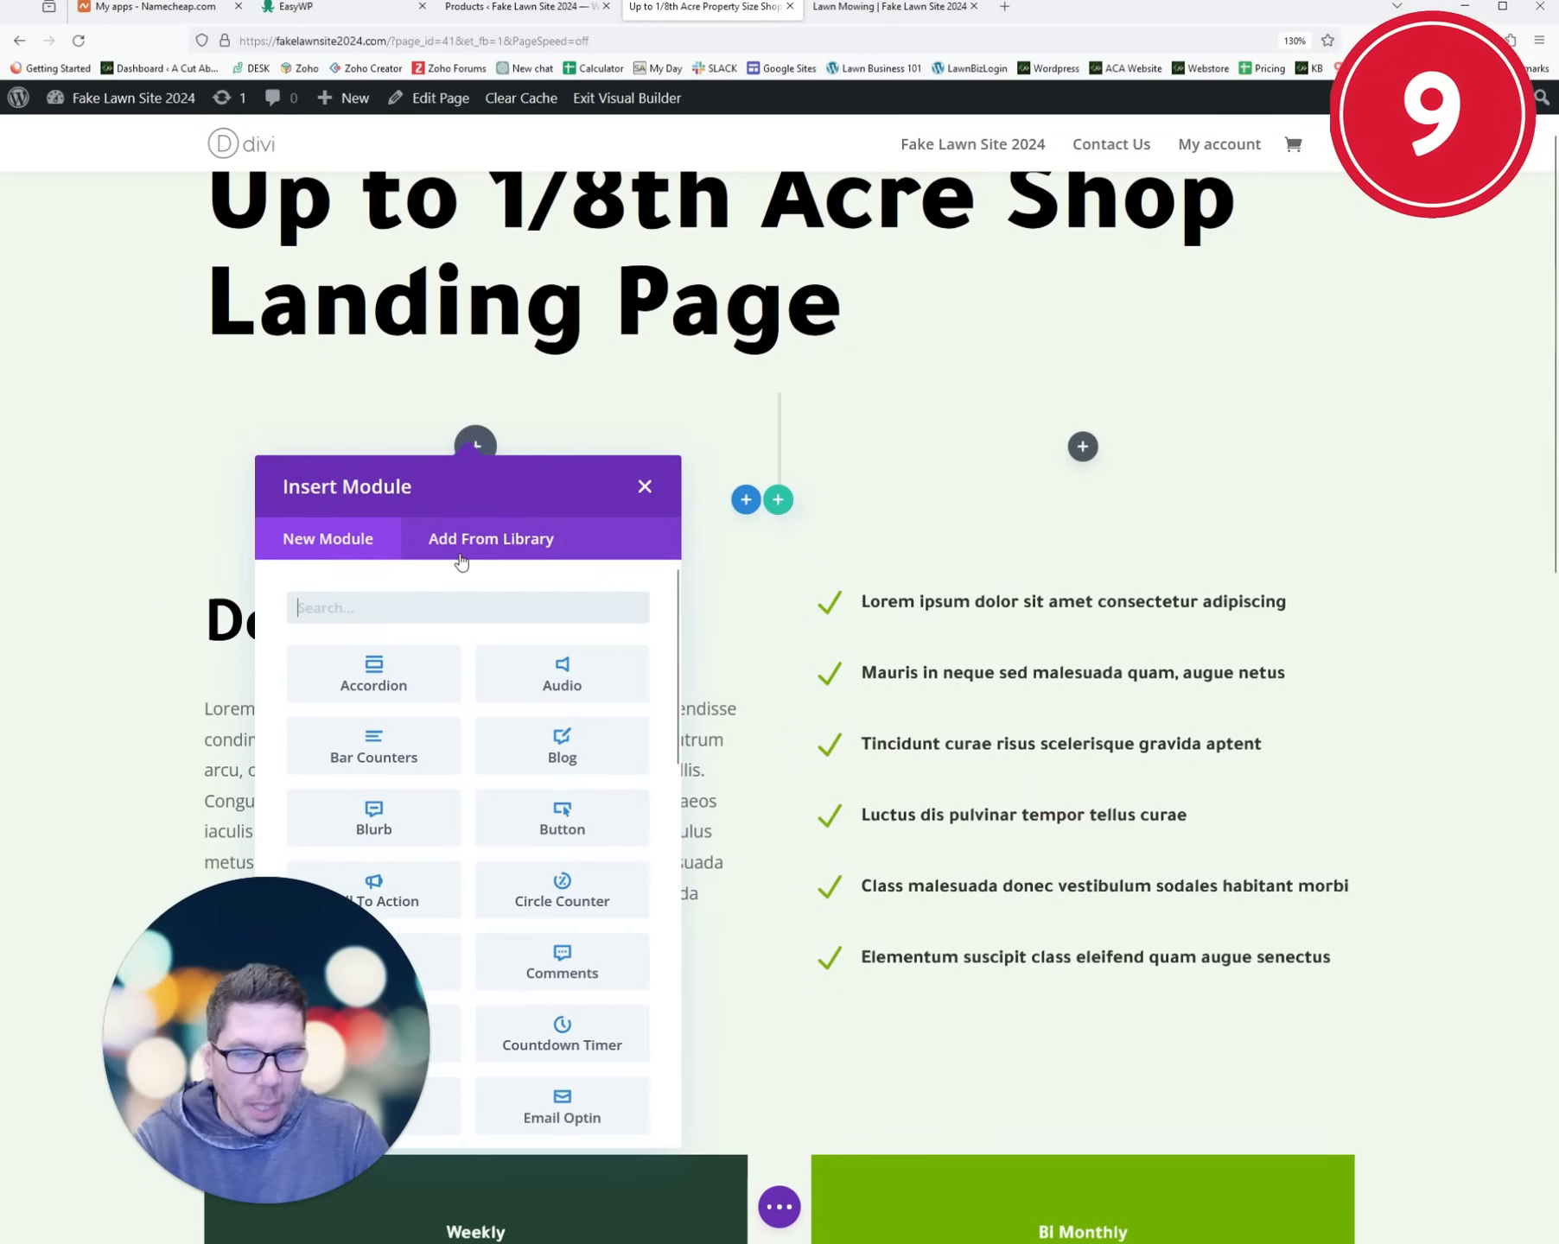
type("imag")
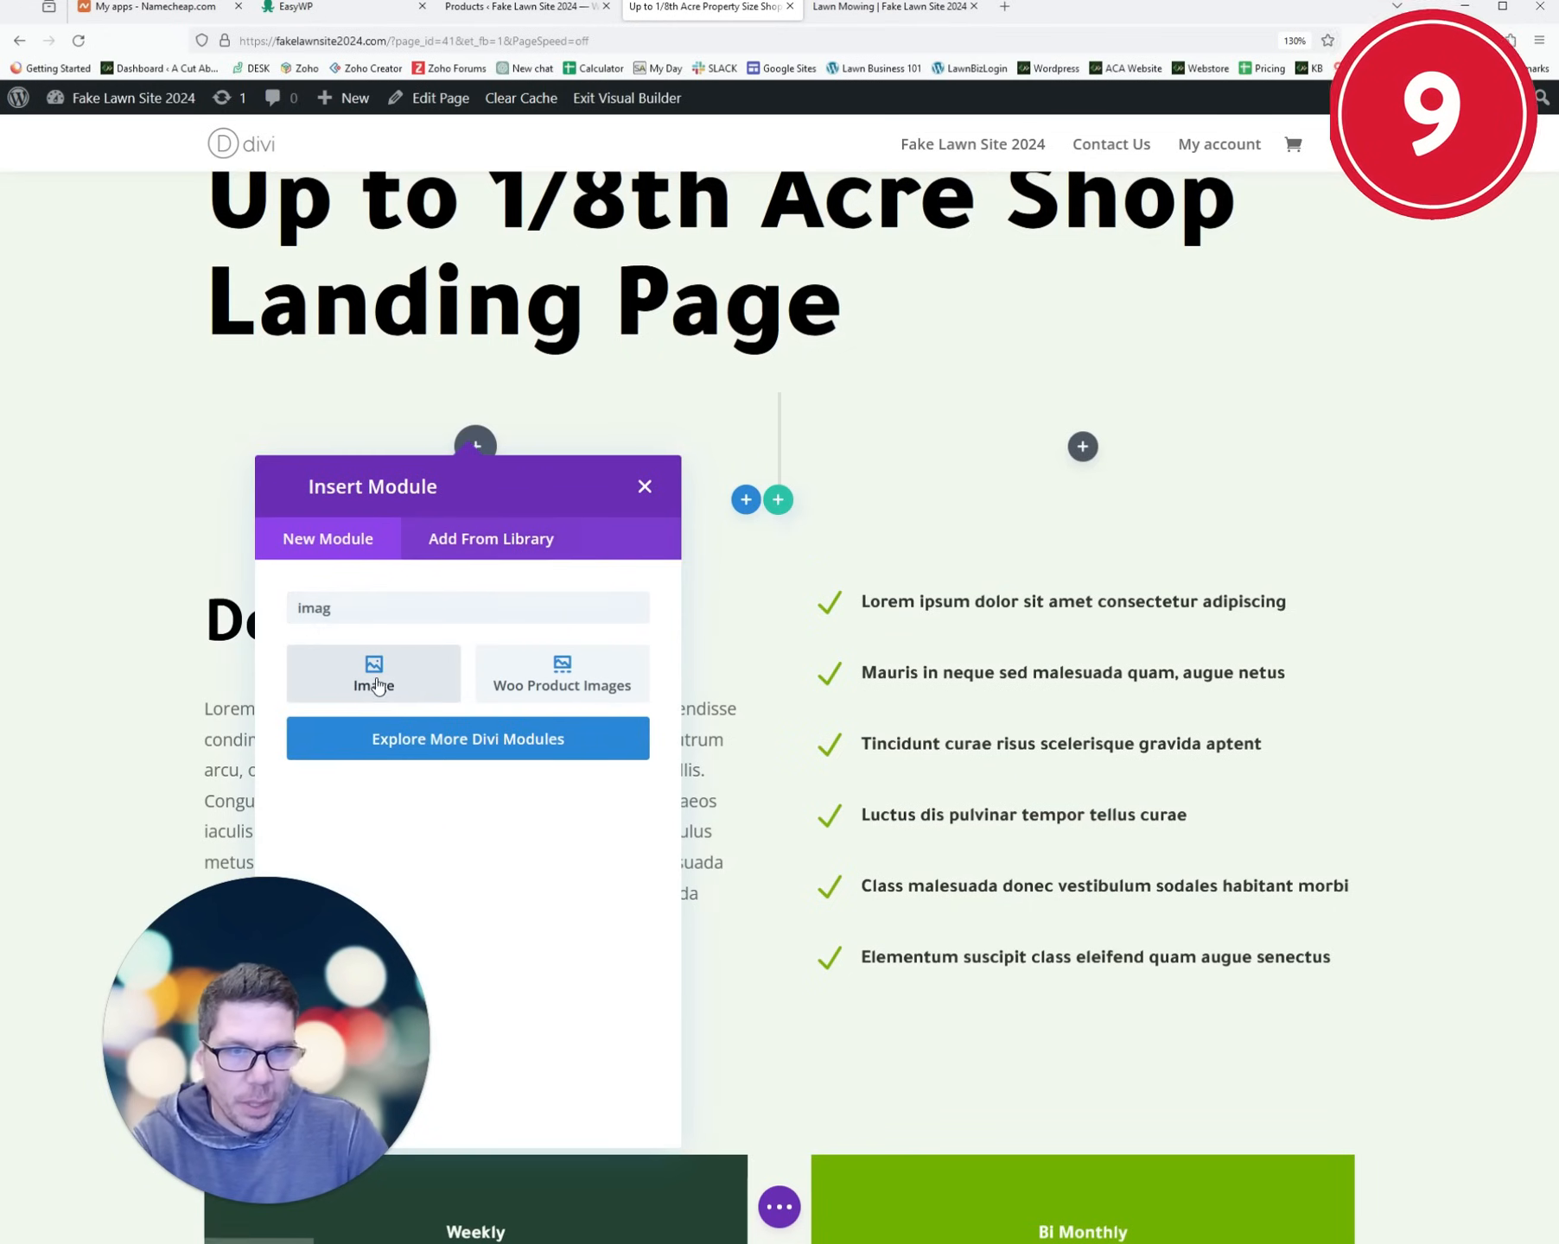
left_click(376, 682)
- Upload FER_Products_stand-on_feature-tile.jpg from the Desktop at Medium size and save the image
left_click(321, 494)
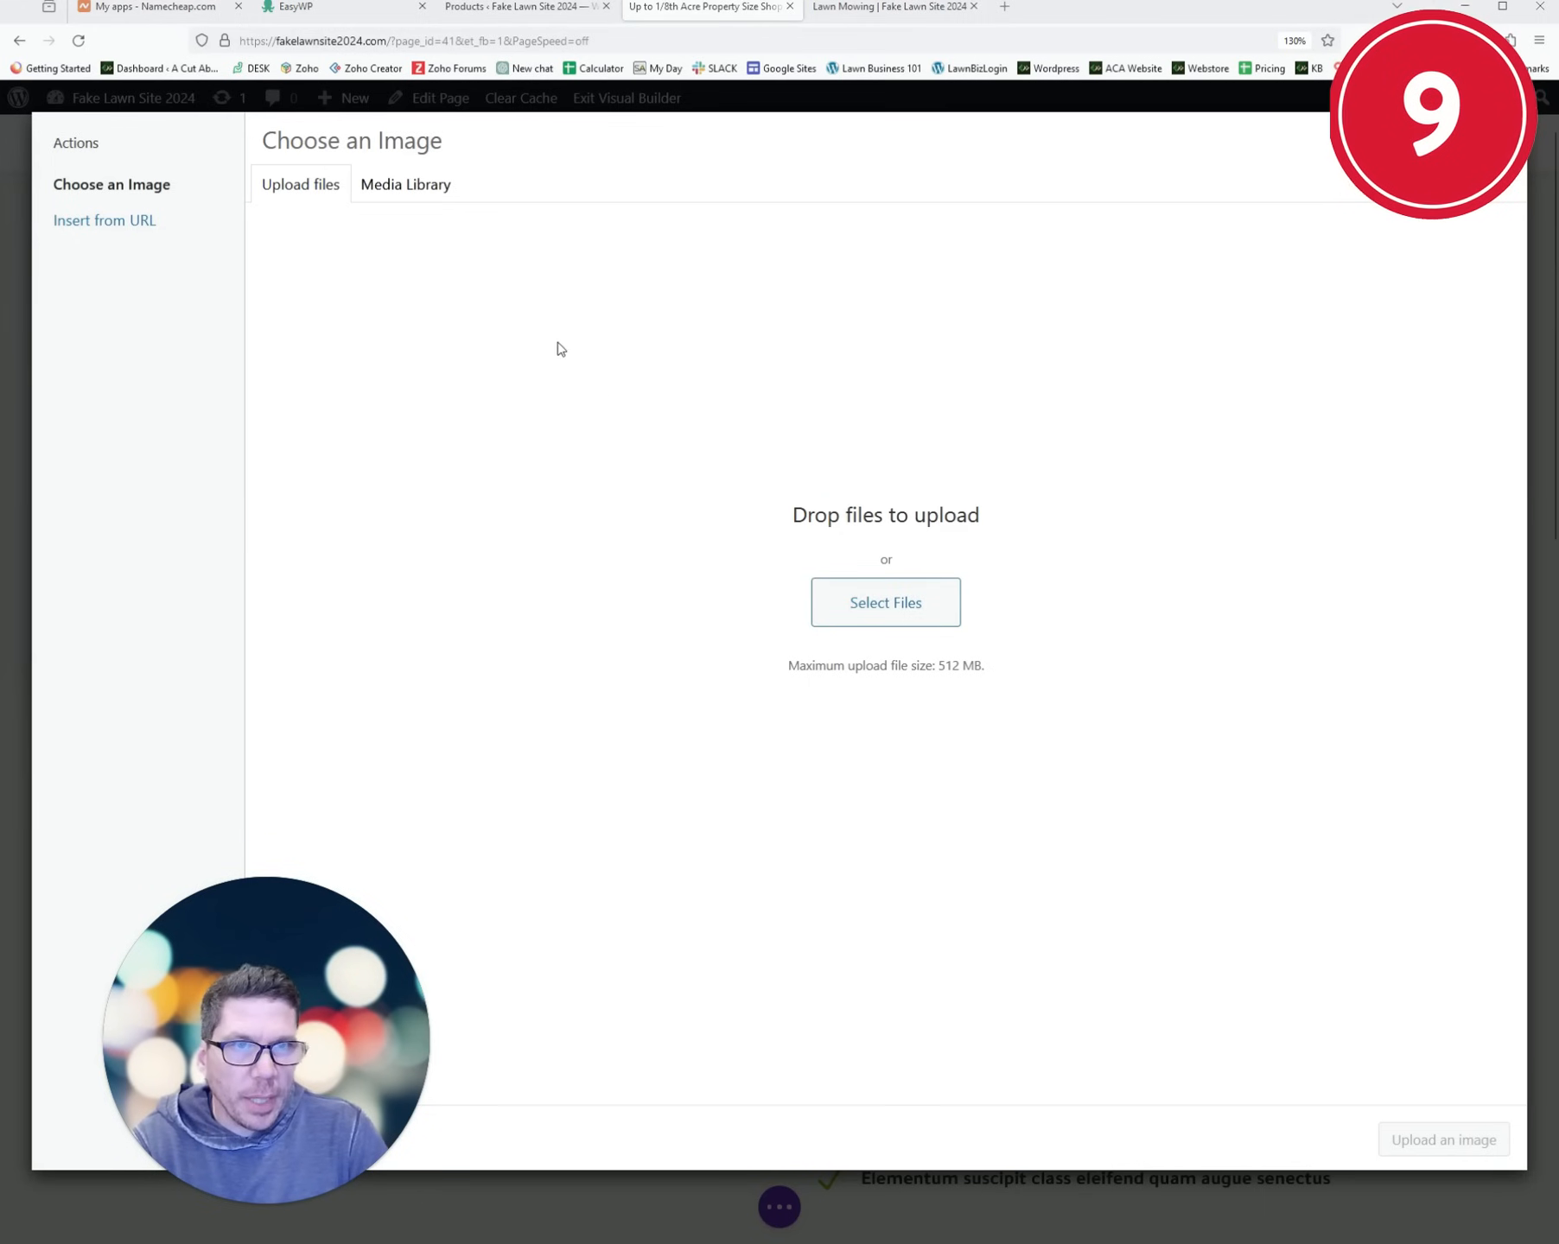
left_click(886, 602)
left_click(157, 183)
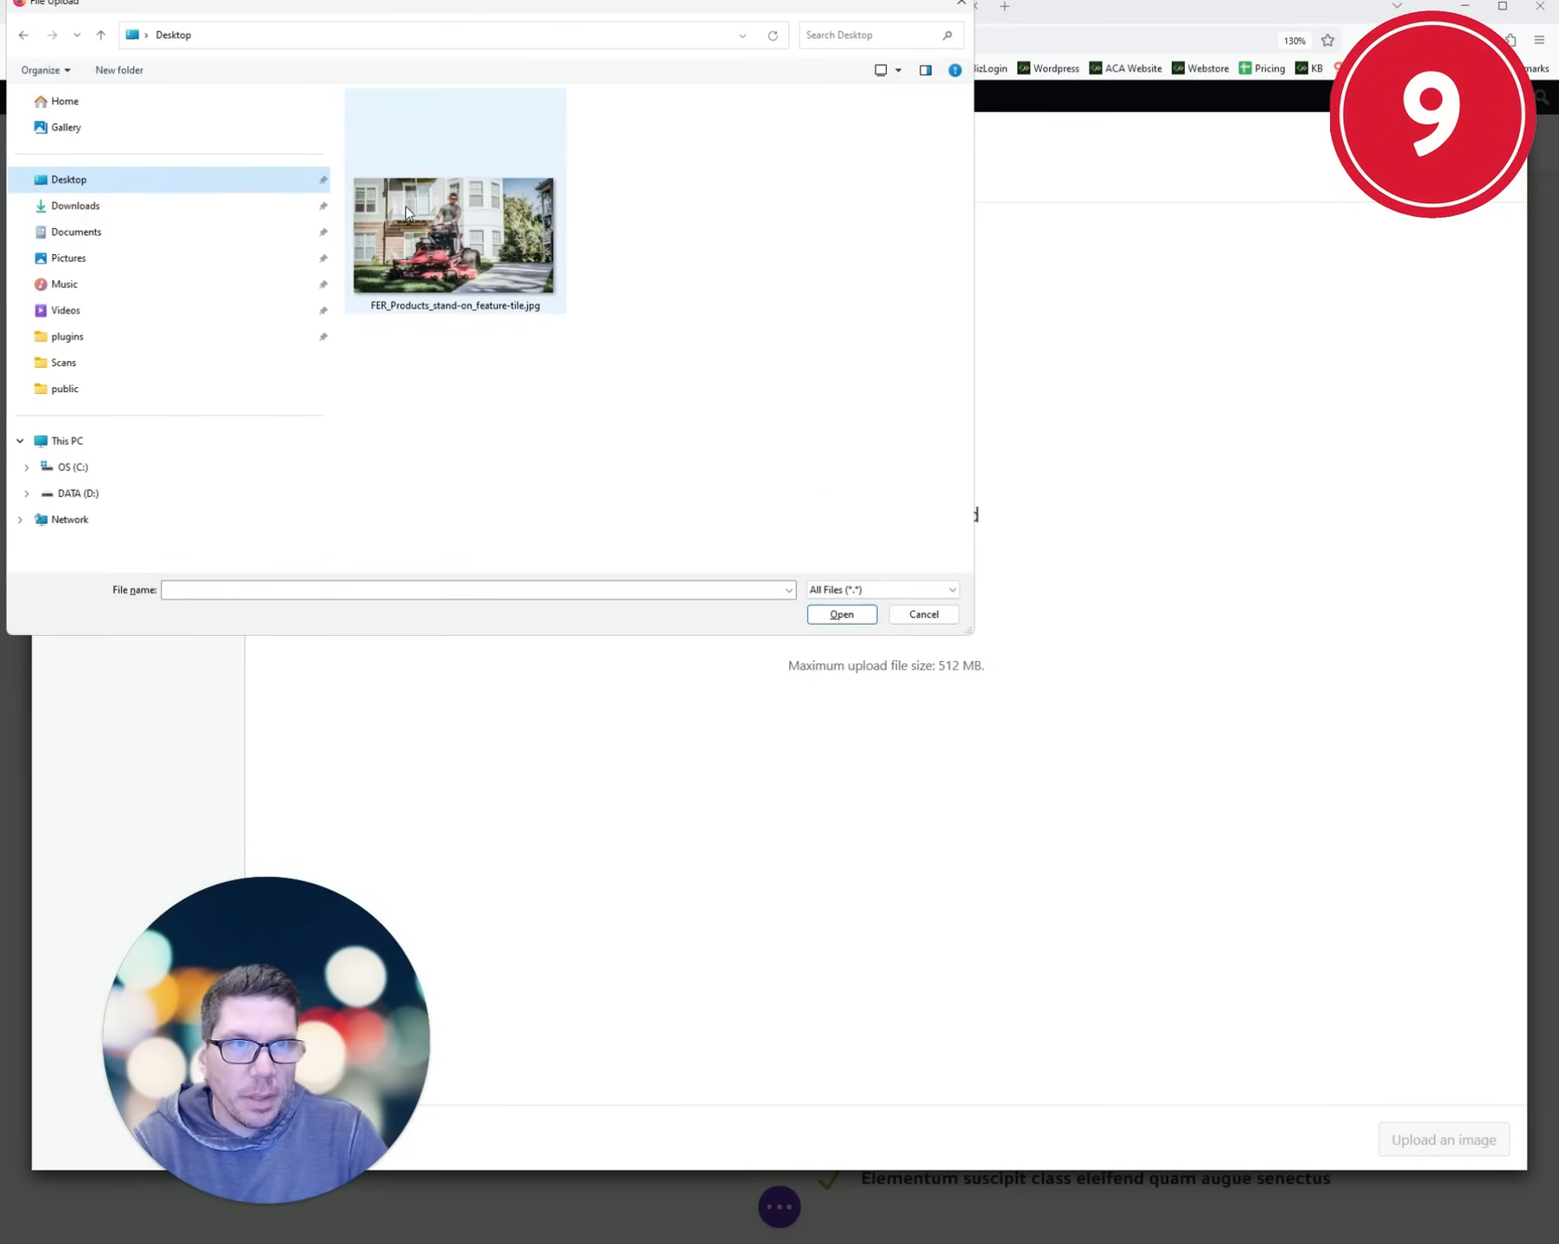
double_click(406, 211)
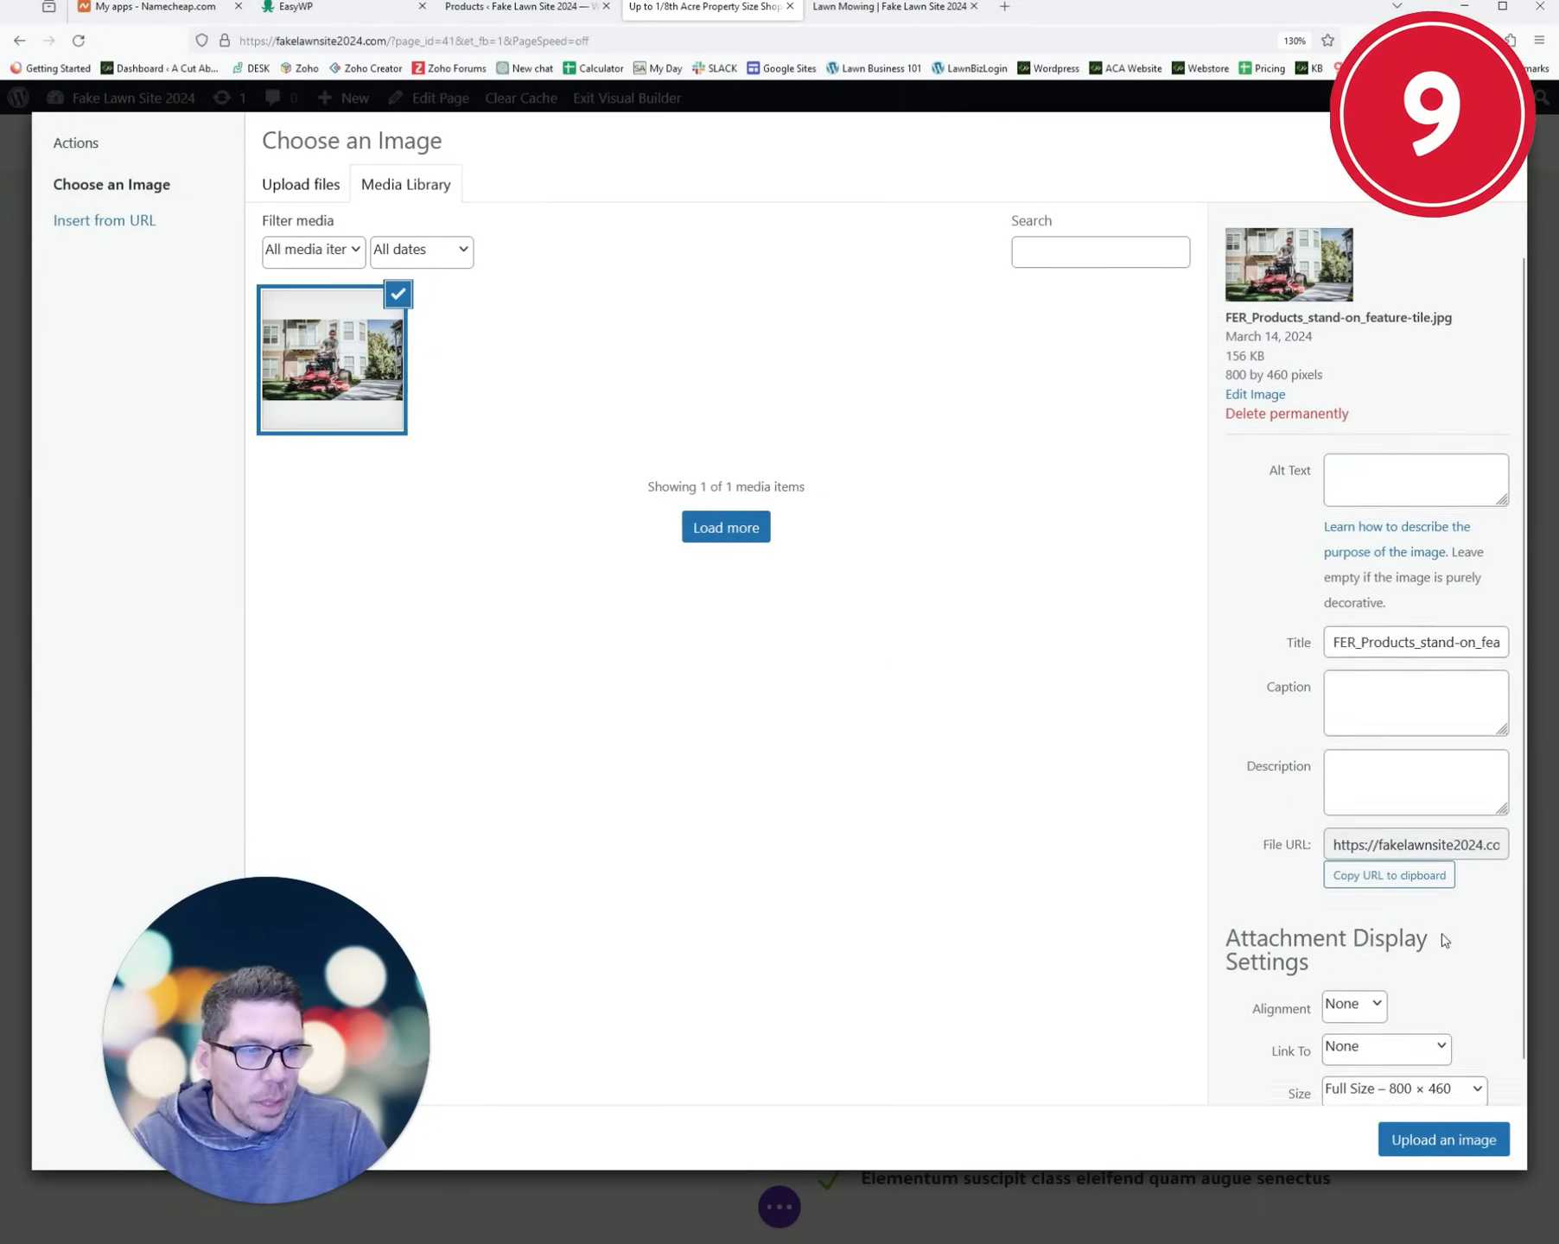
scroll(1443, 940, "down", 1)
left_click(1400, 1048)
left_click(1392, 1117)
left_click(1439, 1140)
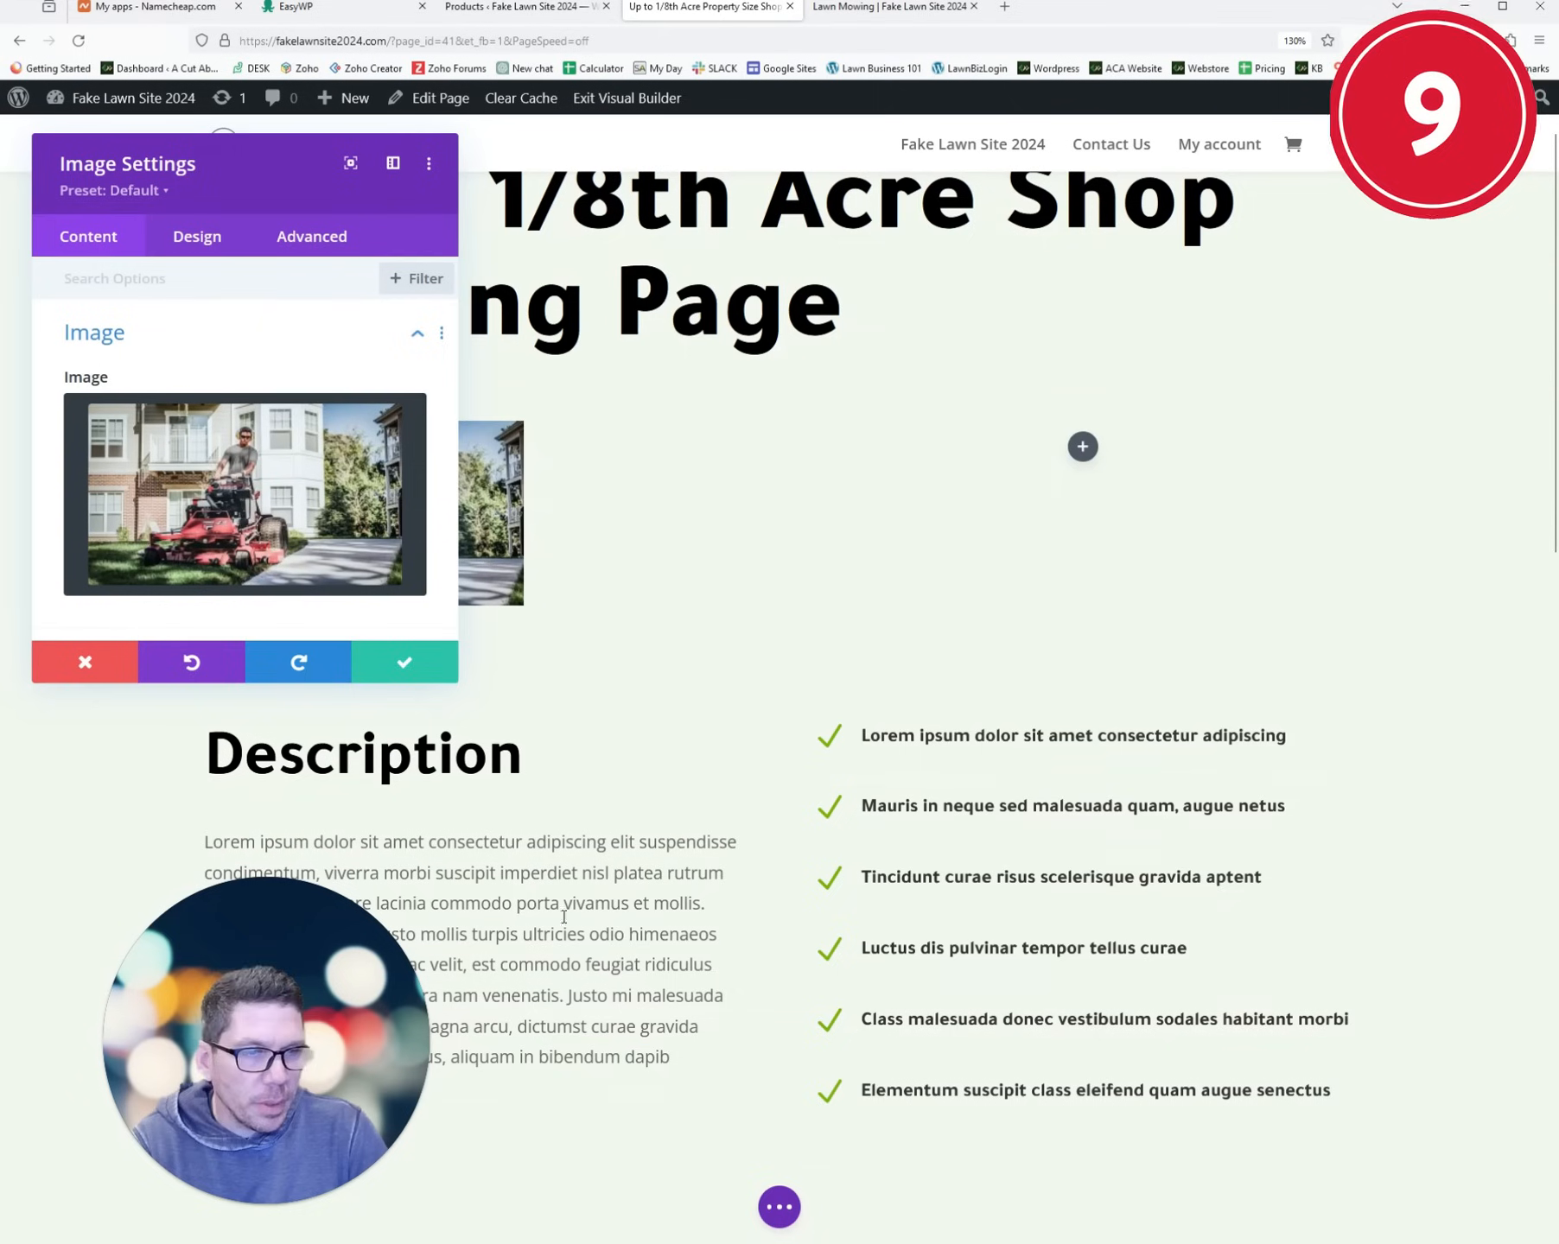
left_click(445, 668)
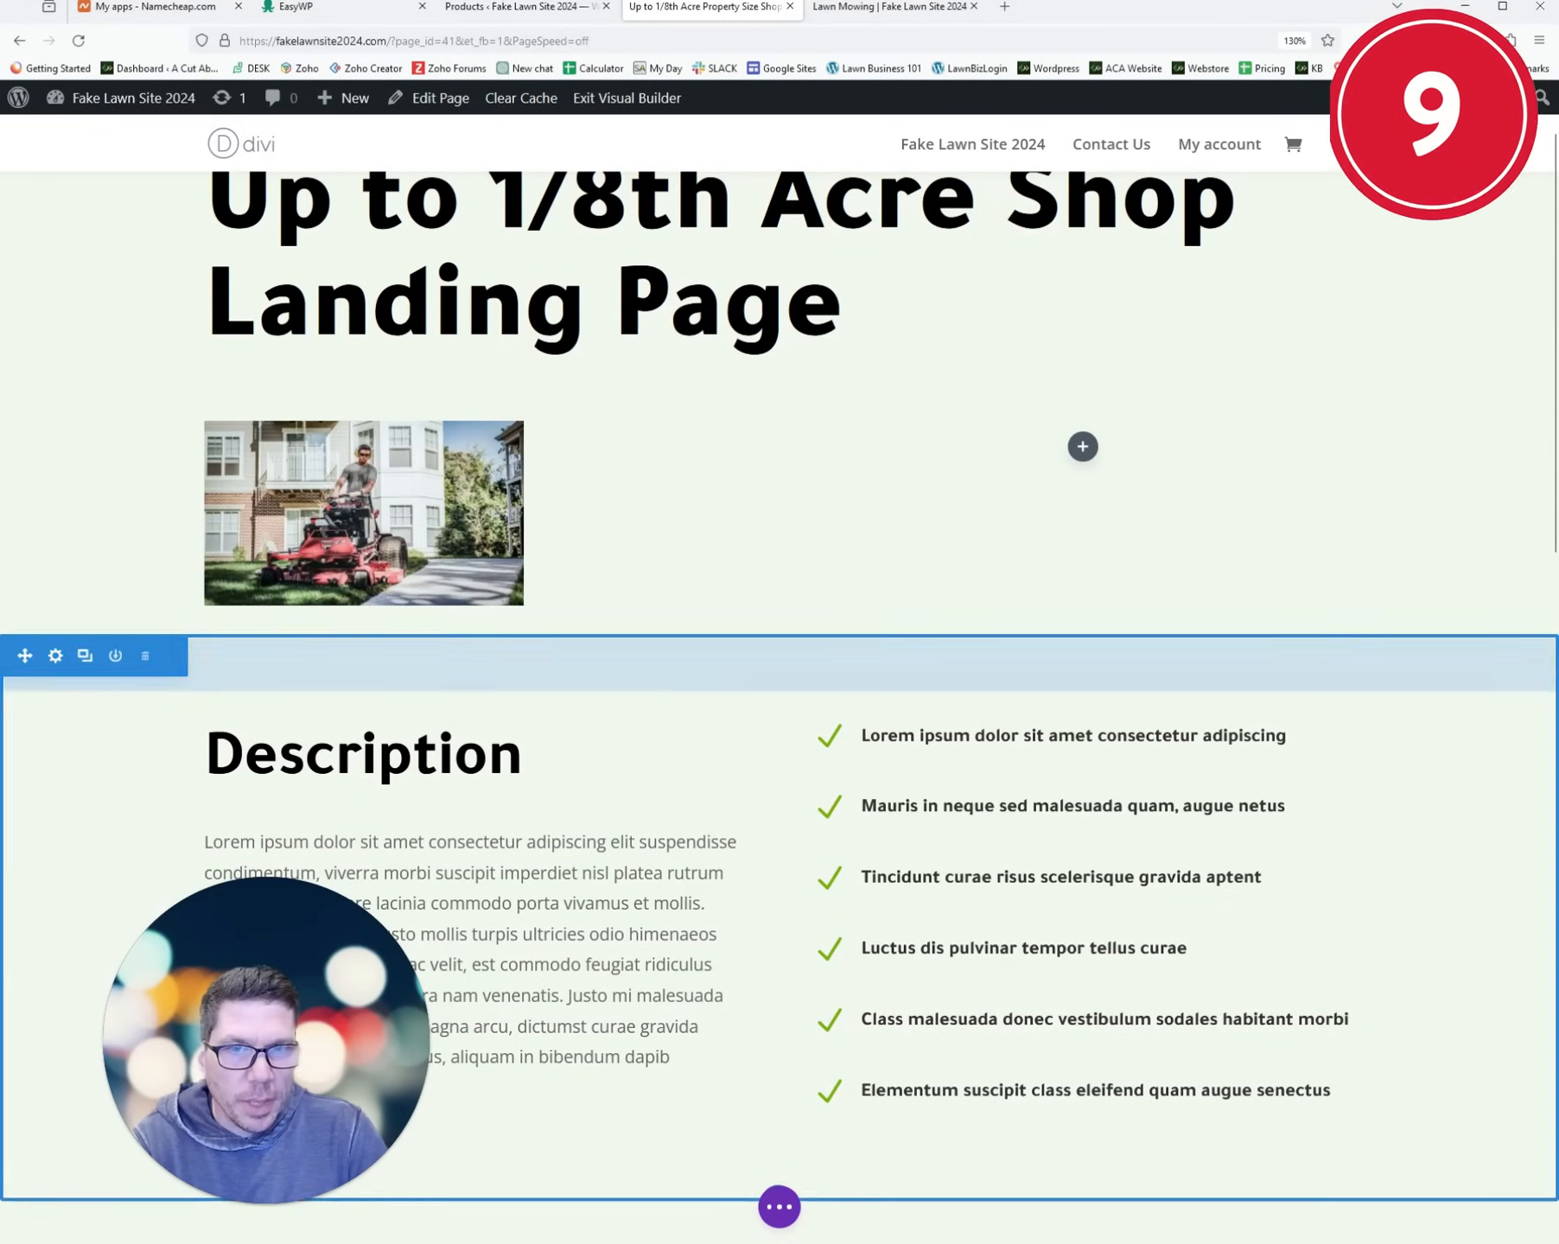
- Add a Button module under the photo, relabelling it BUY NOW
left_click(475, 568)
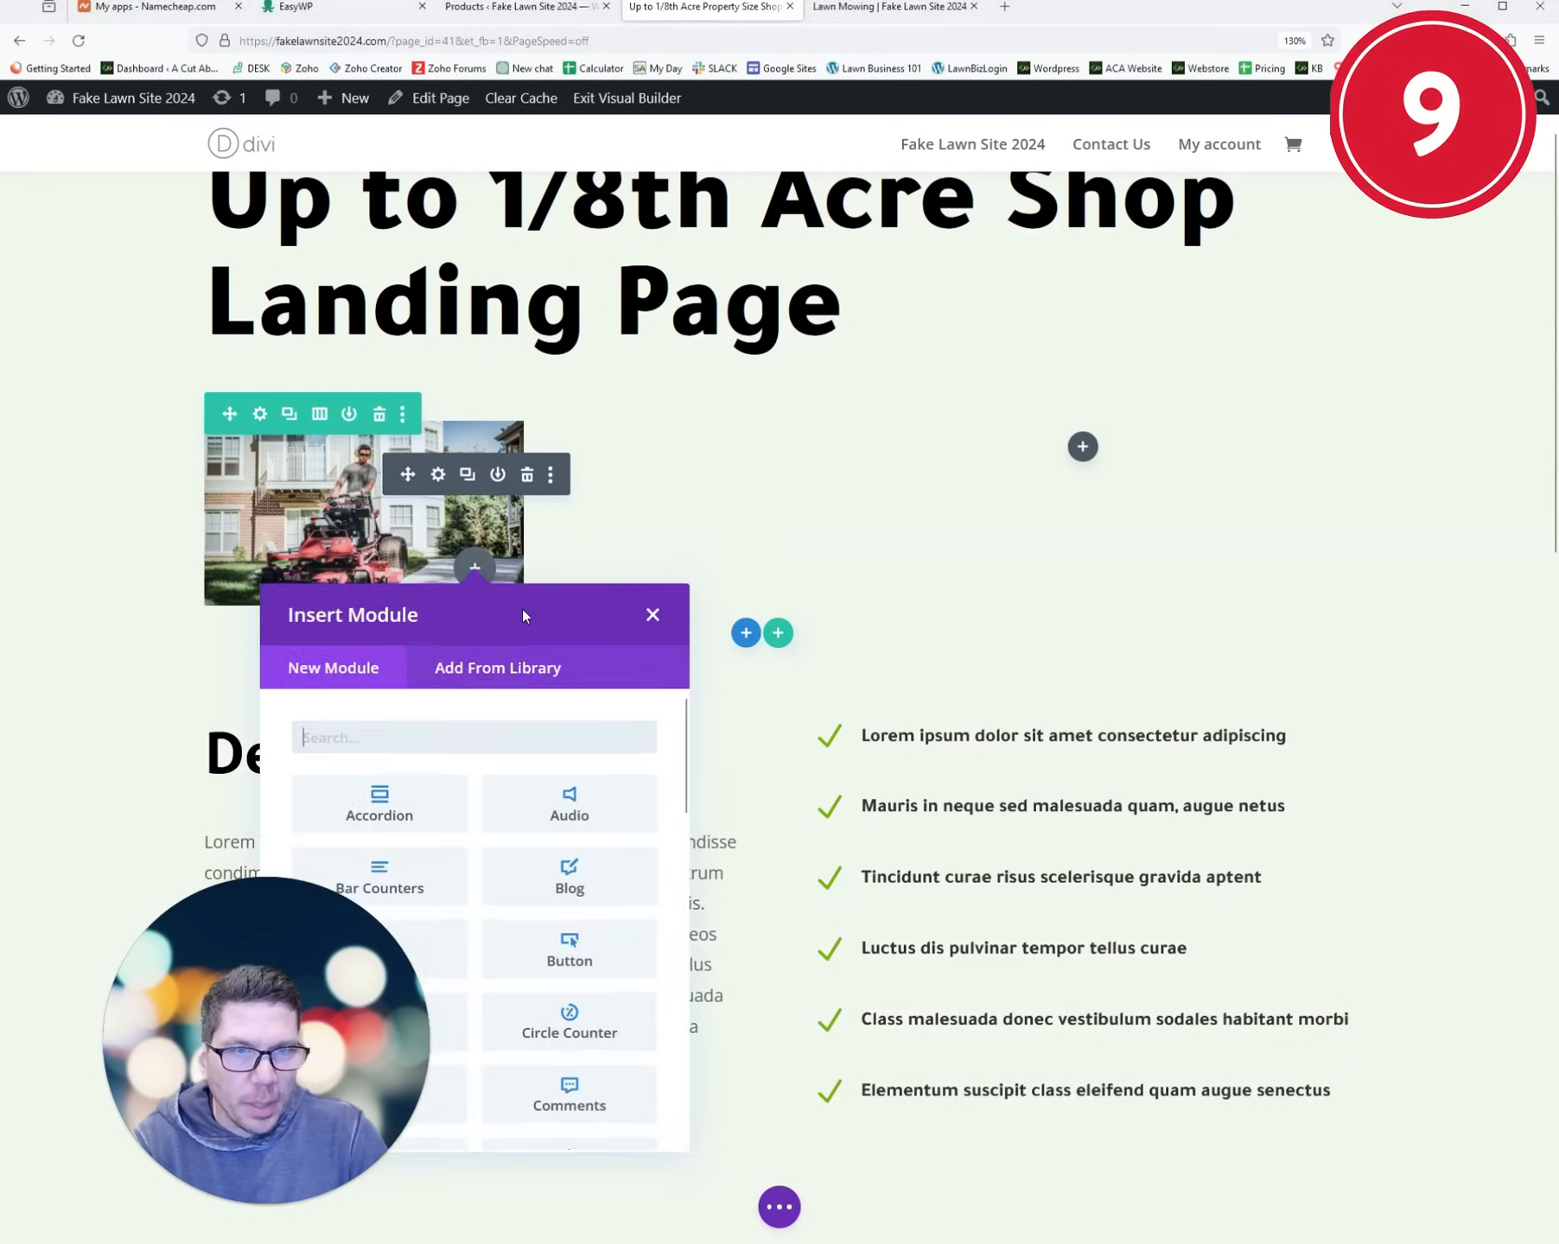
type("button")
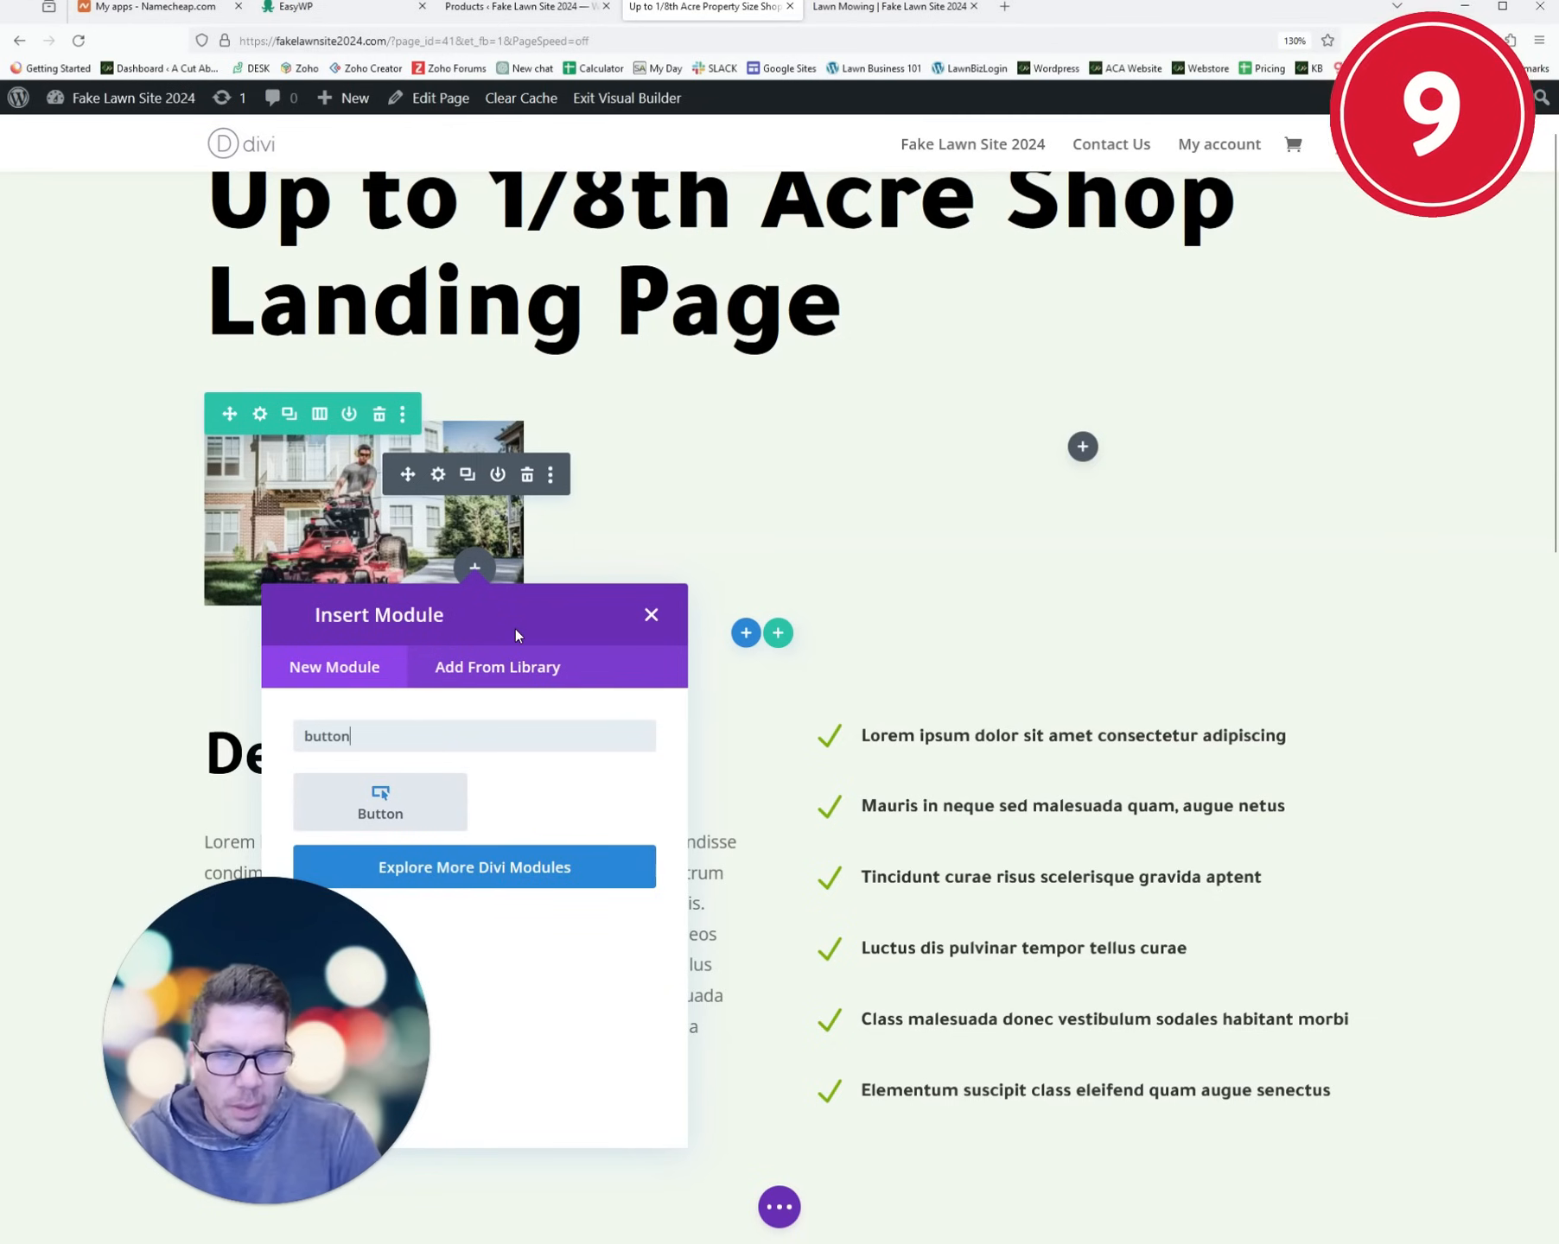
left_click(437, 812)
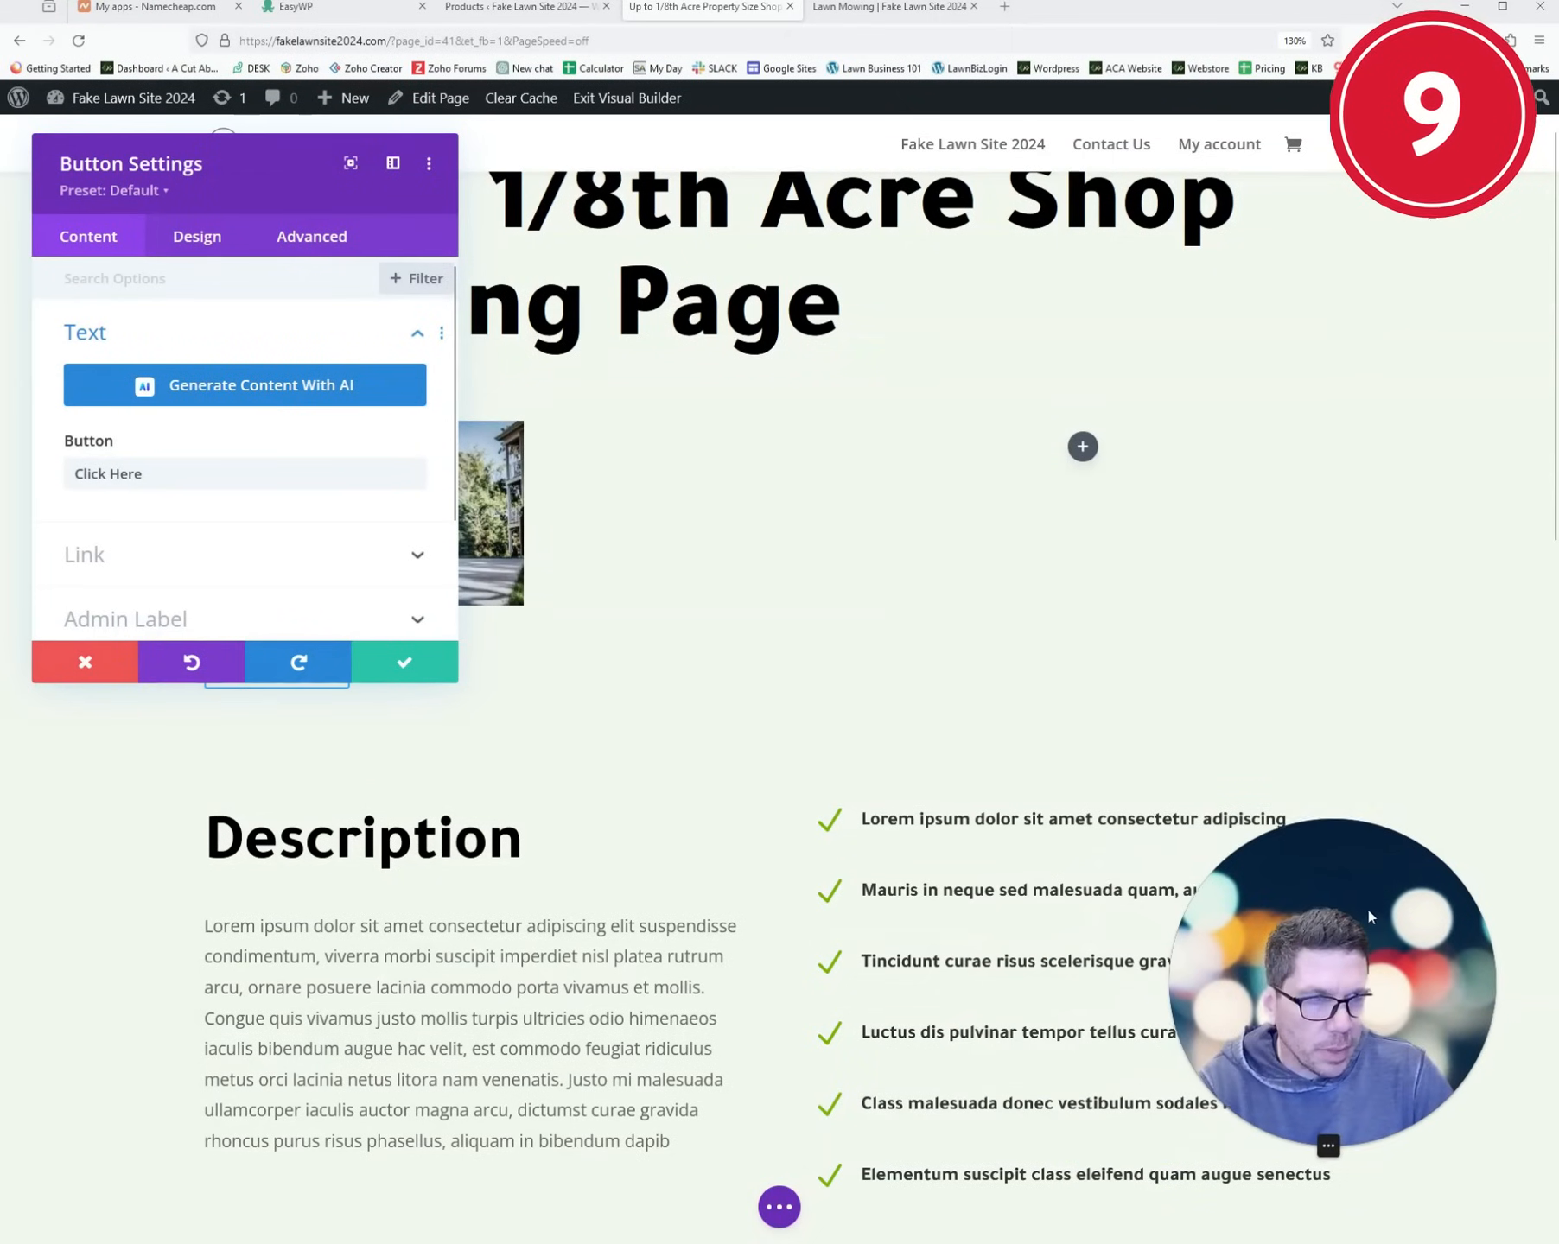
triple_click(182, 474)
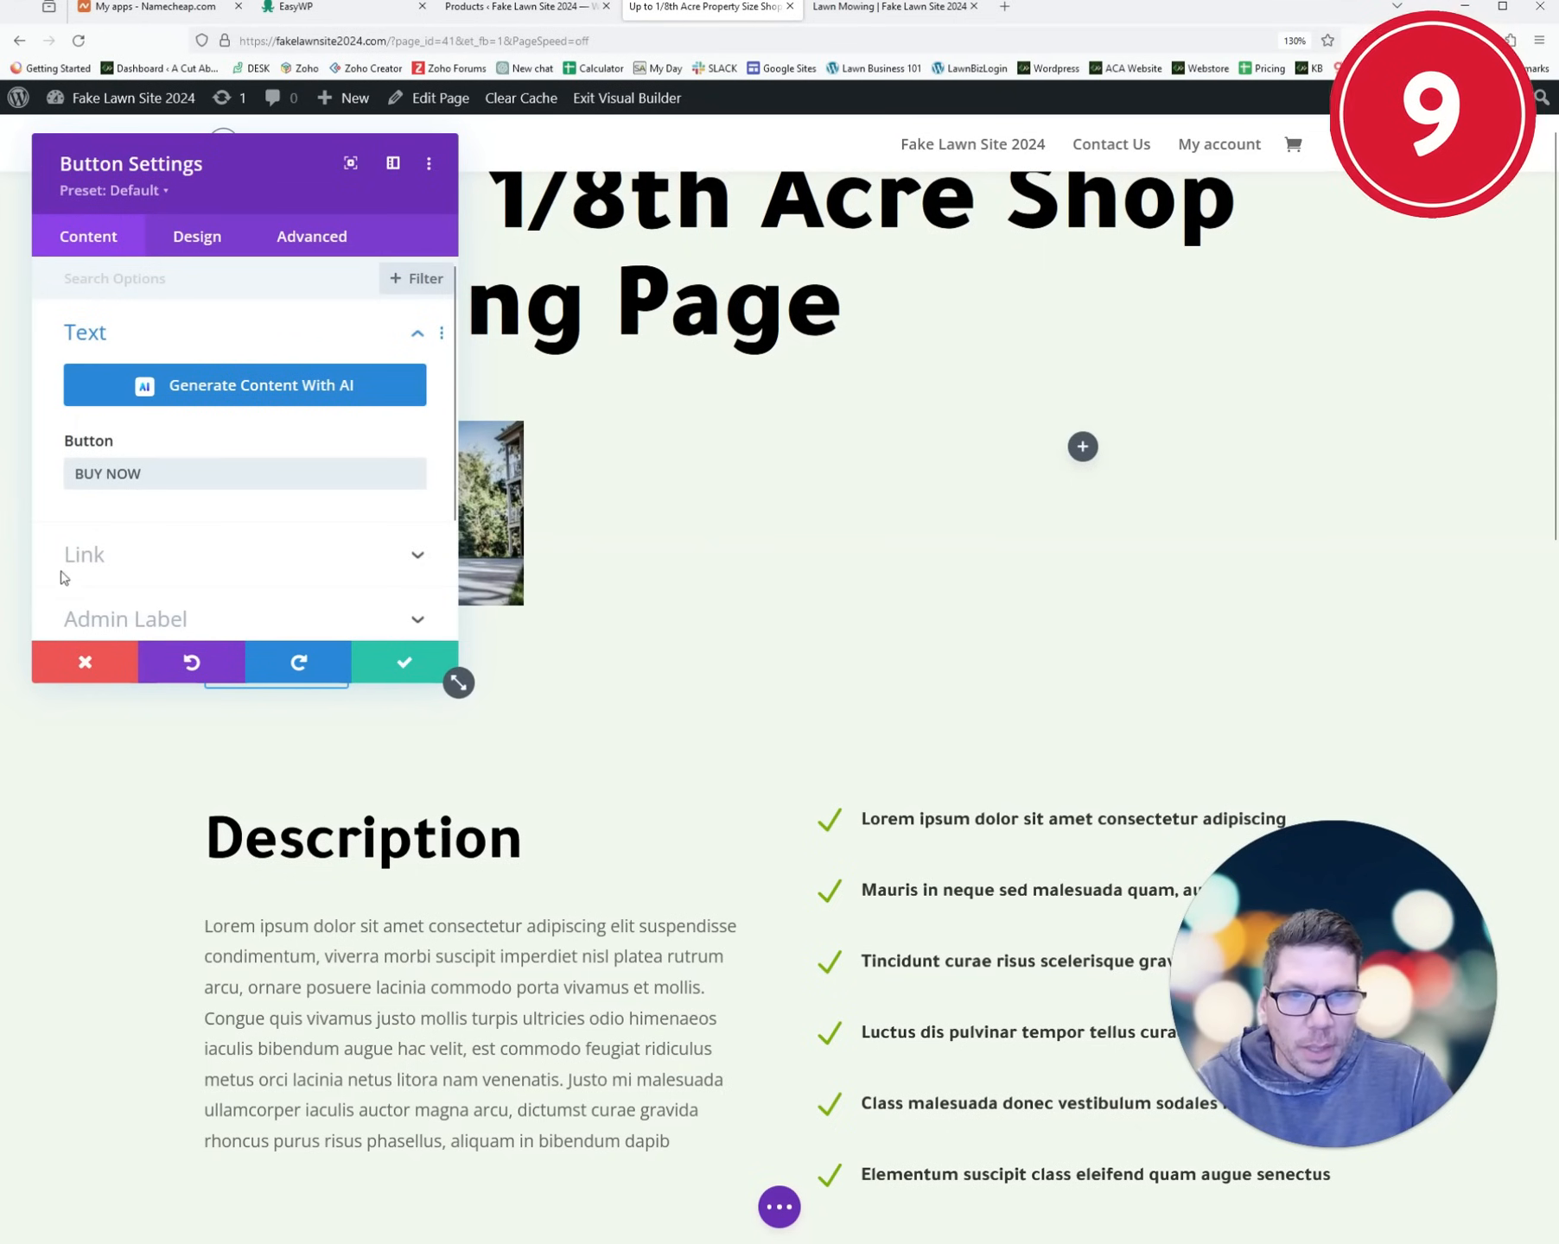
- Link the button to the copied Lawn Mowing product page URL and save its settings
left_click(890, 7)
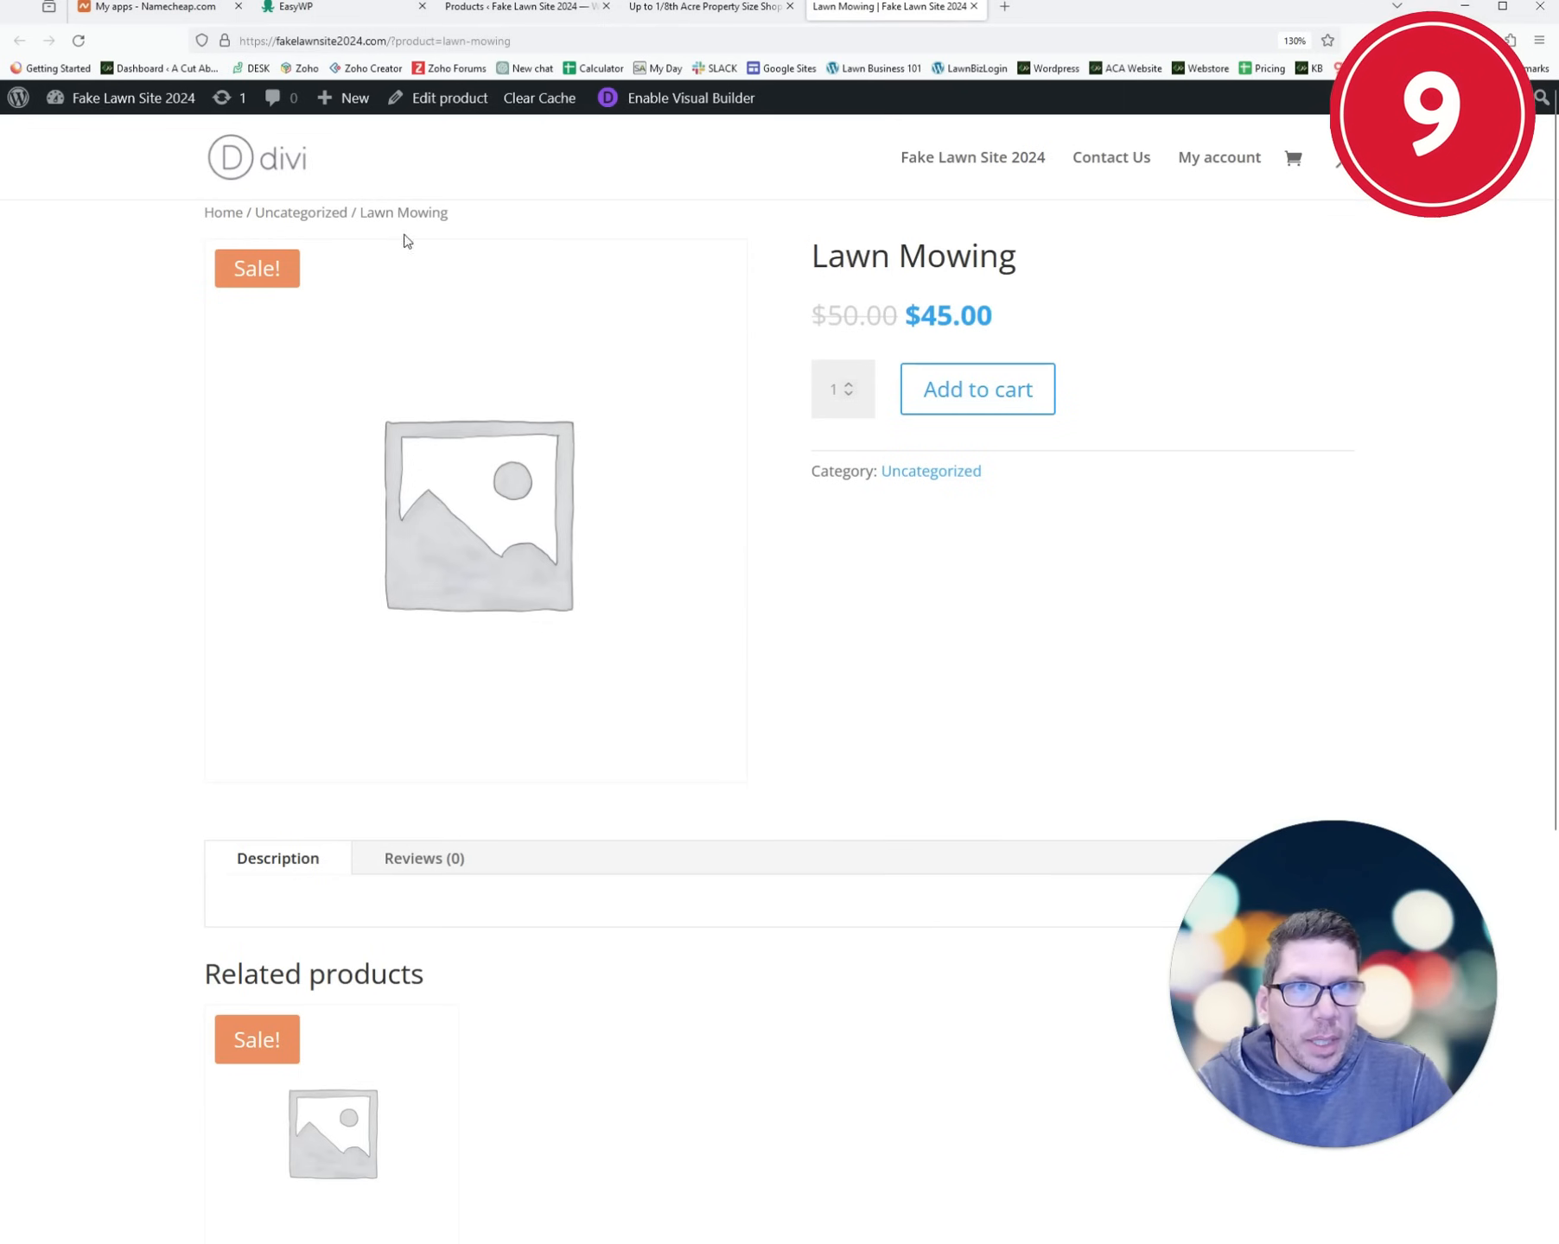
left_click(468, 42)
key("ctrl+c")
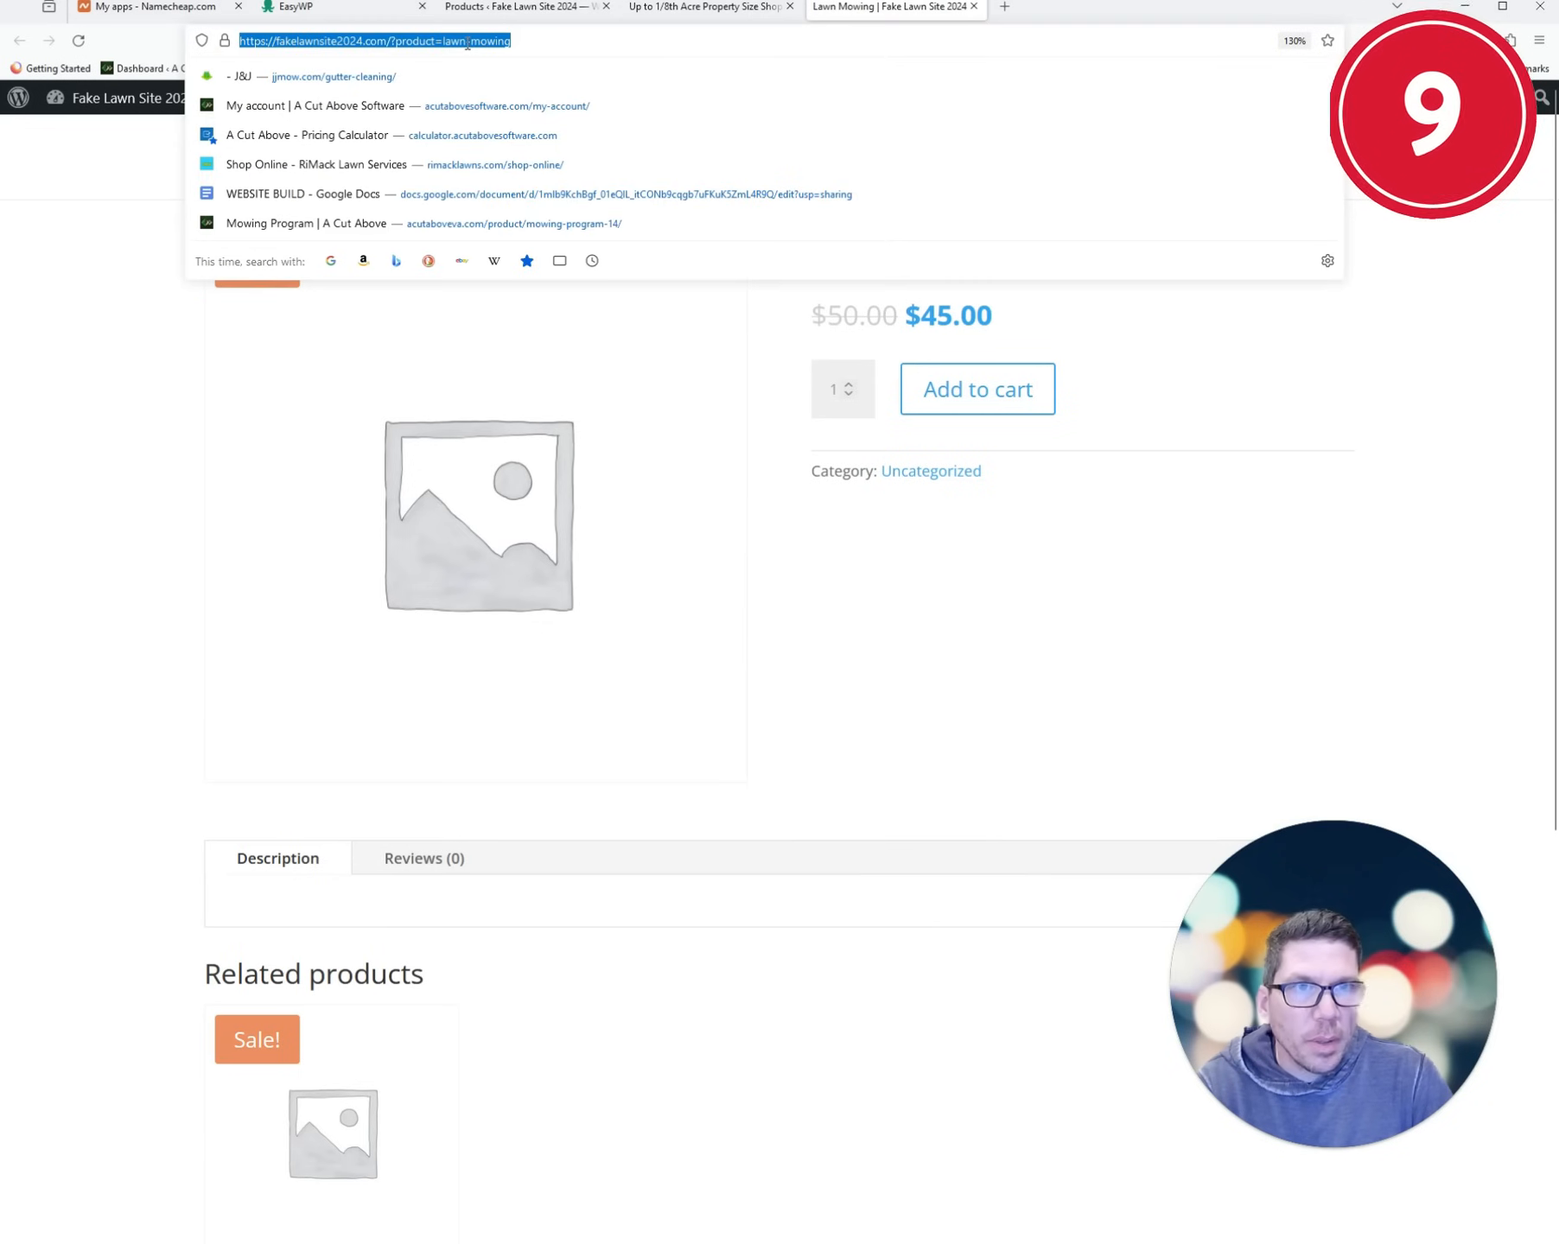
left_click(704, 7)
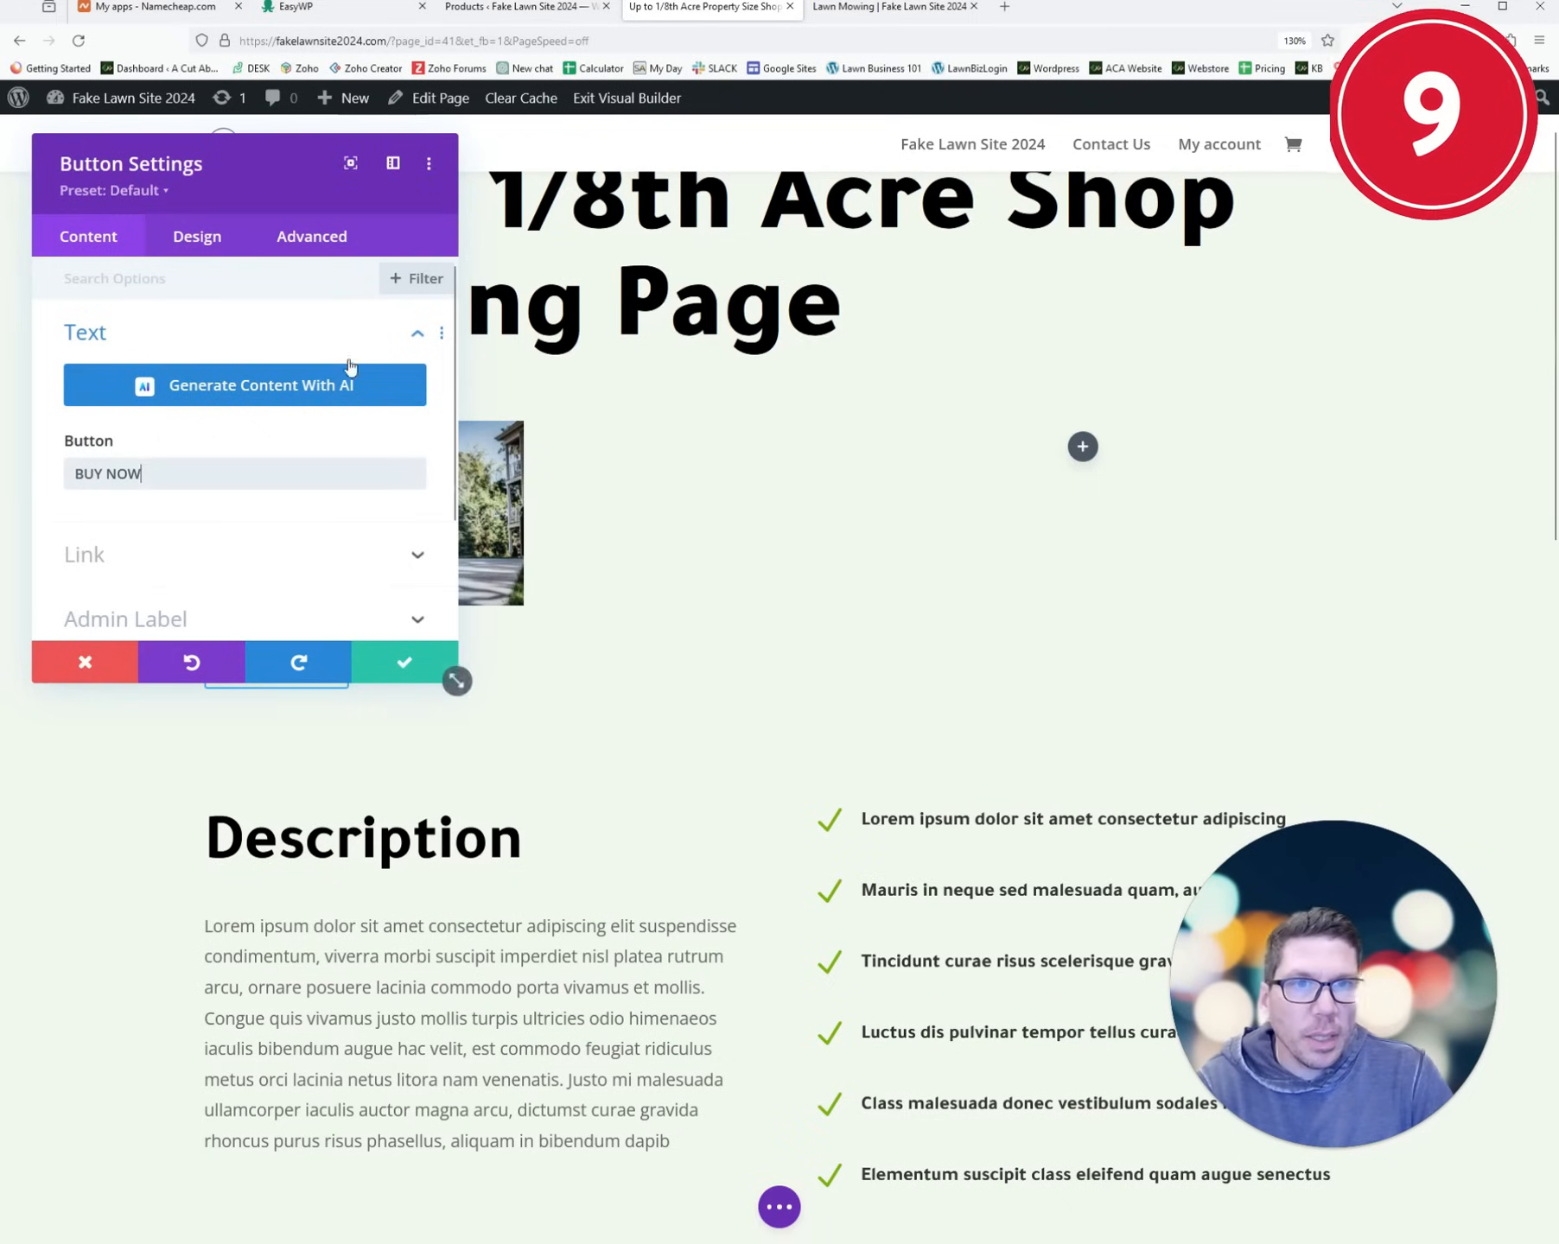
left_click(169, 550)
left_click(229, 361)
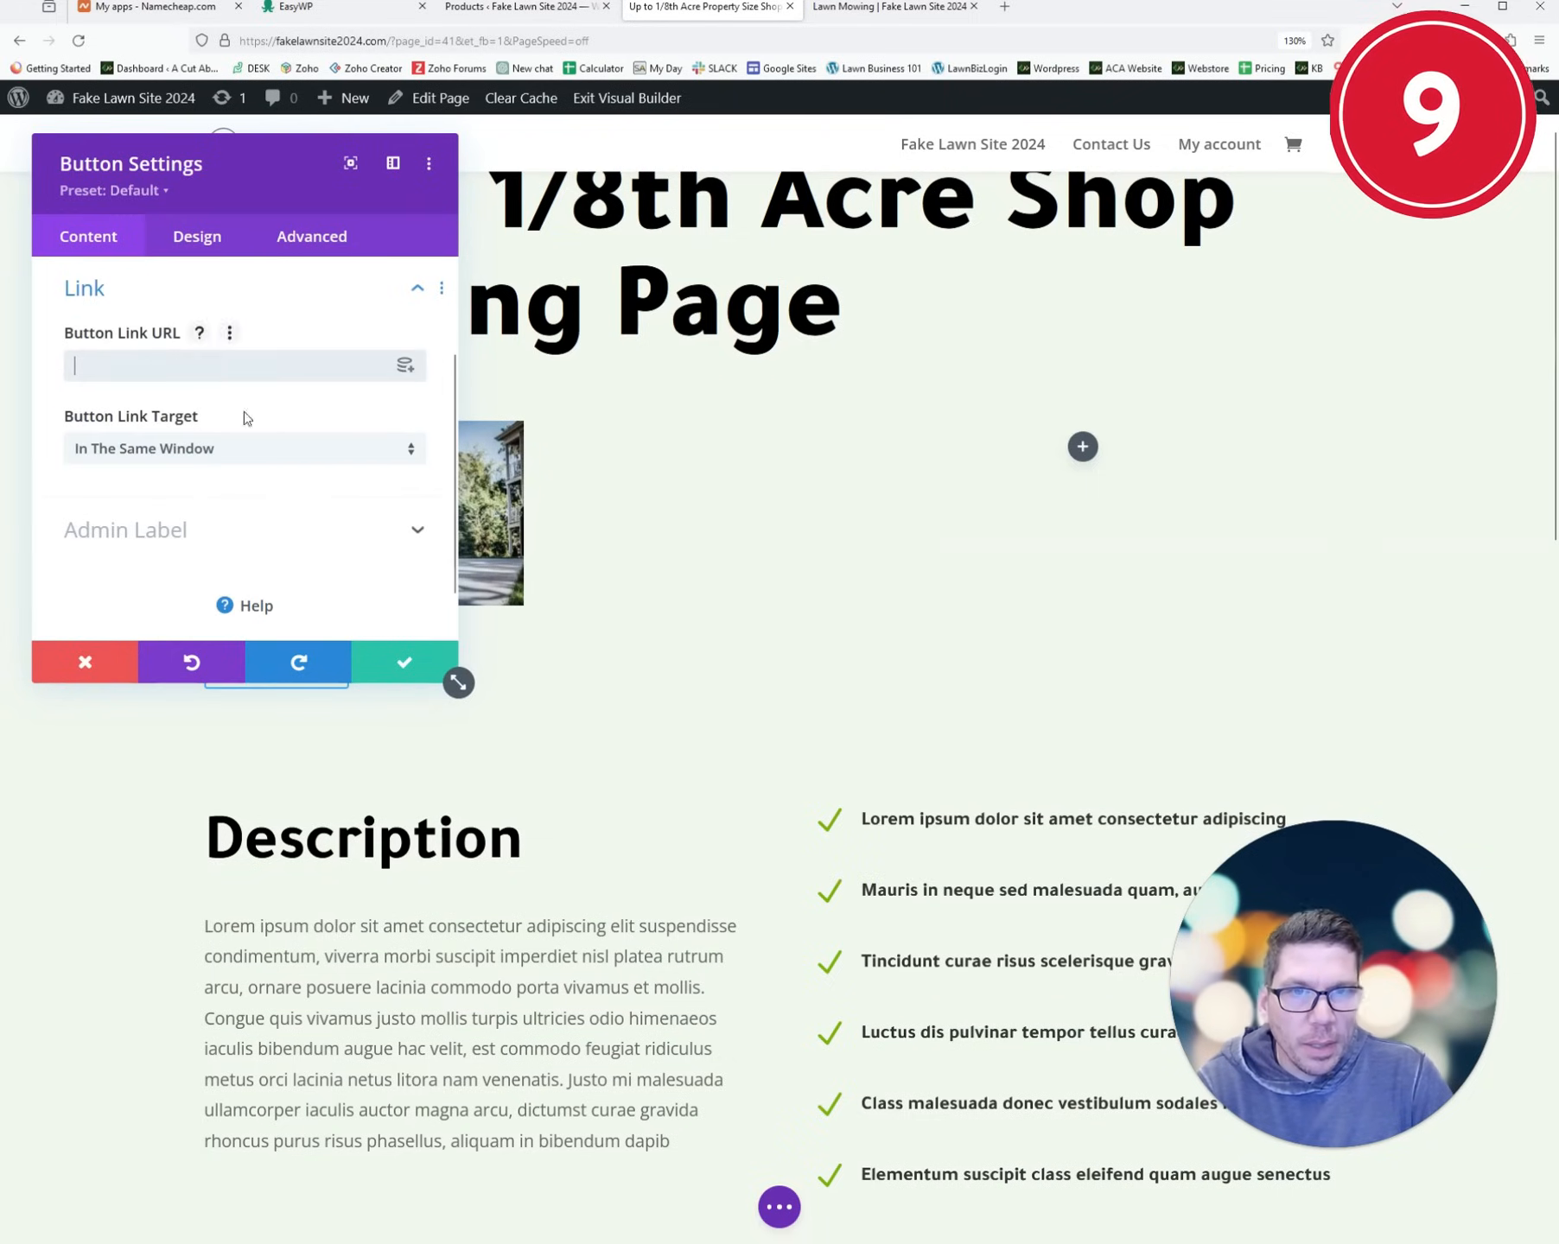
key("ctrl+v")
left_click(381, 678)
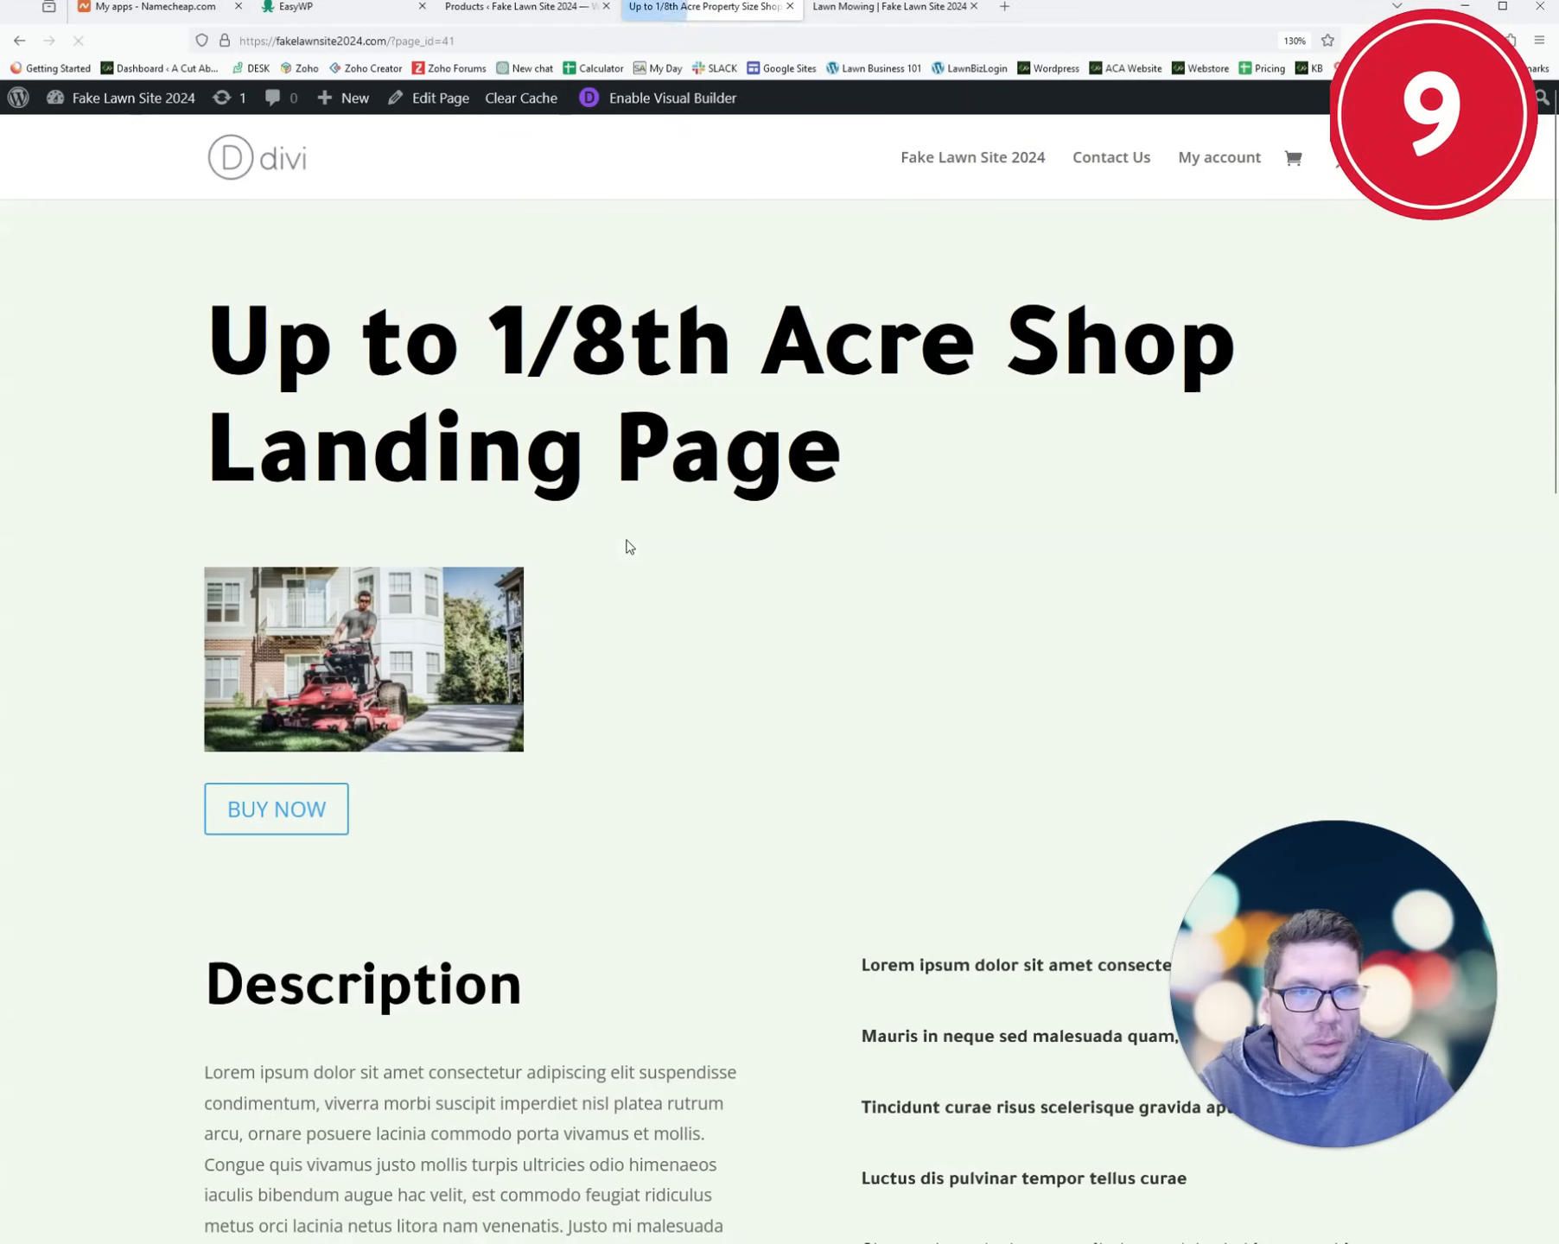
- Test that BUY NOW opens the Lawn Mowing product page, then go back
left_click(293, 812)
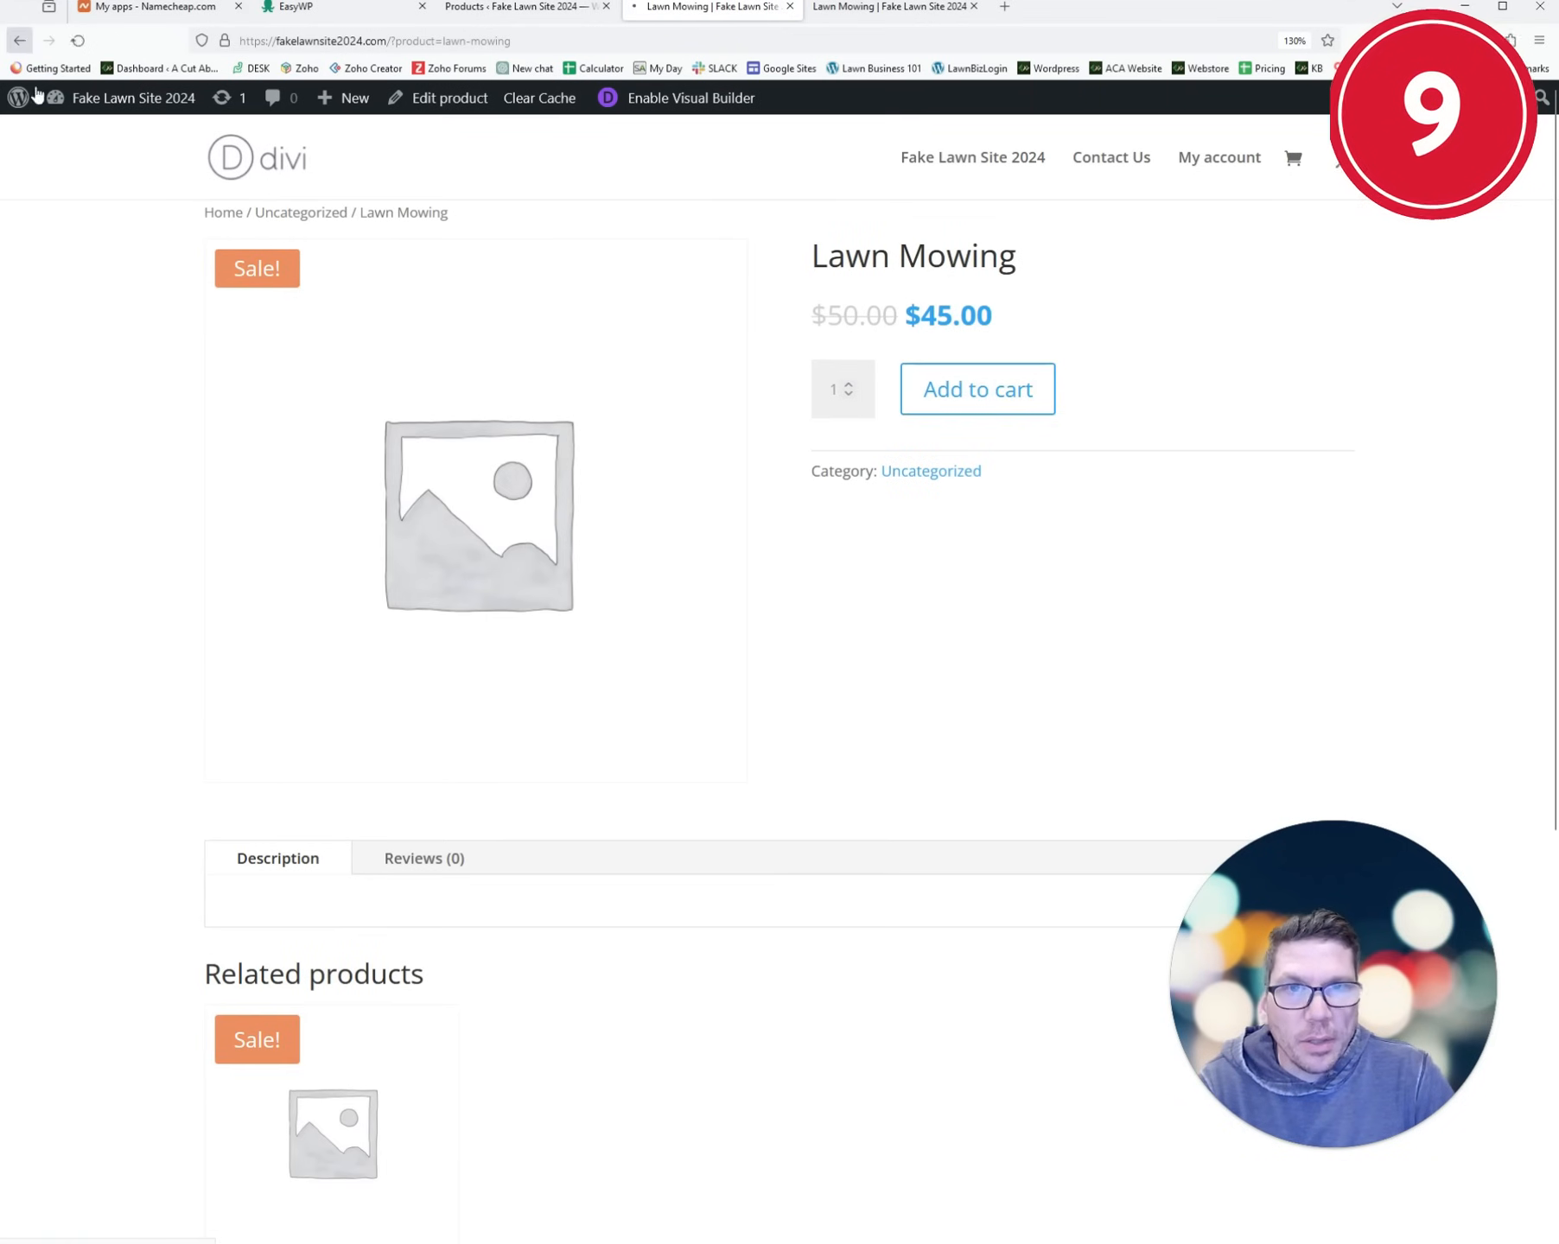
left_click(19, 41)
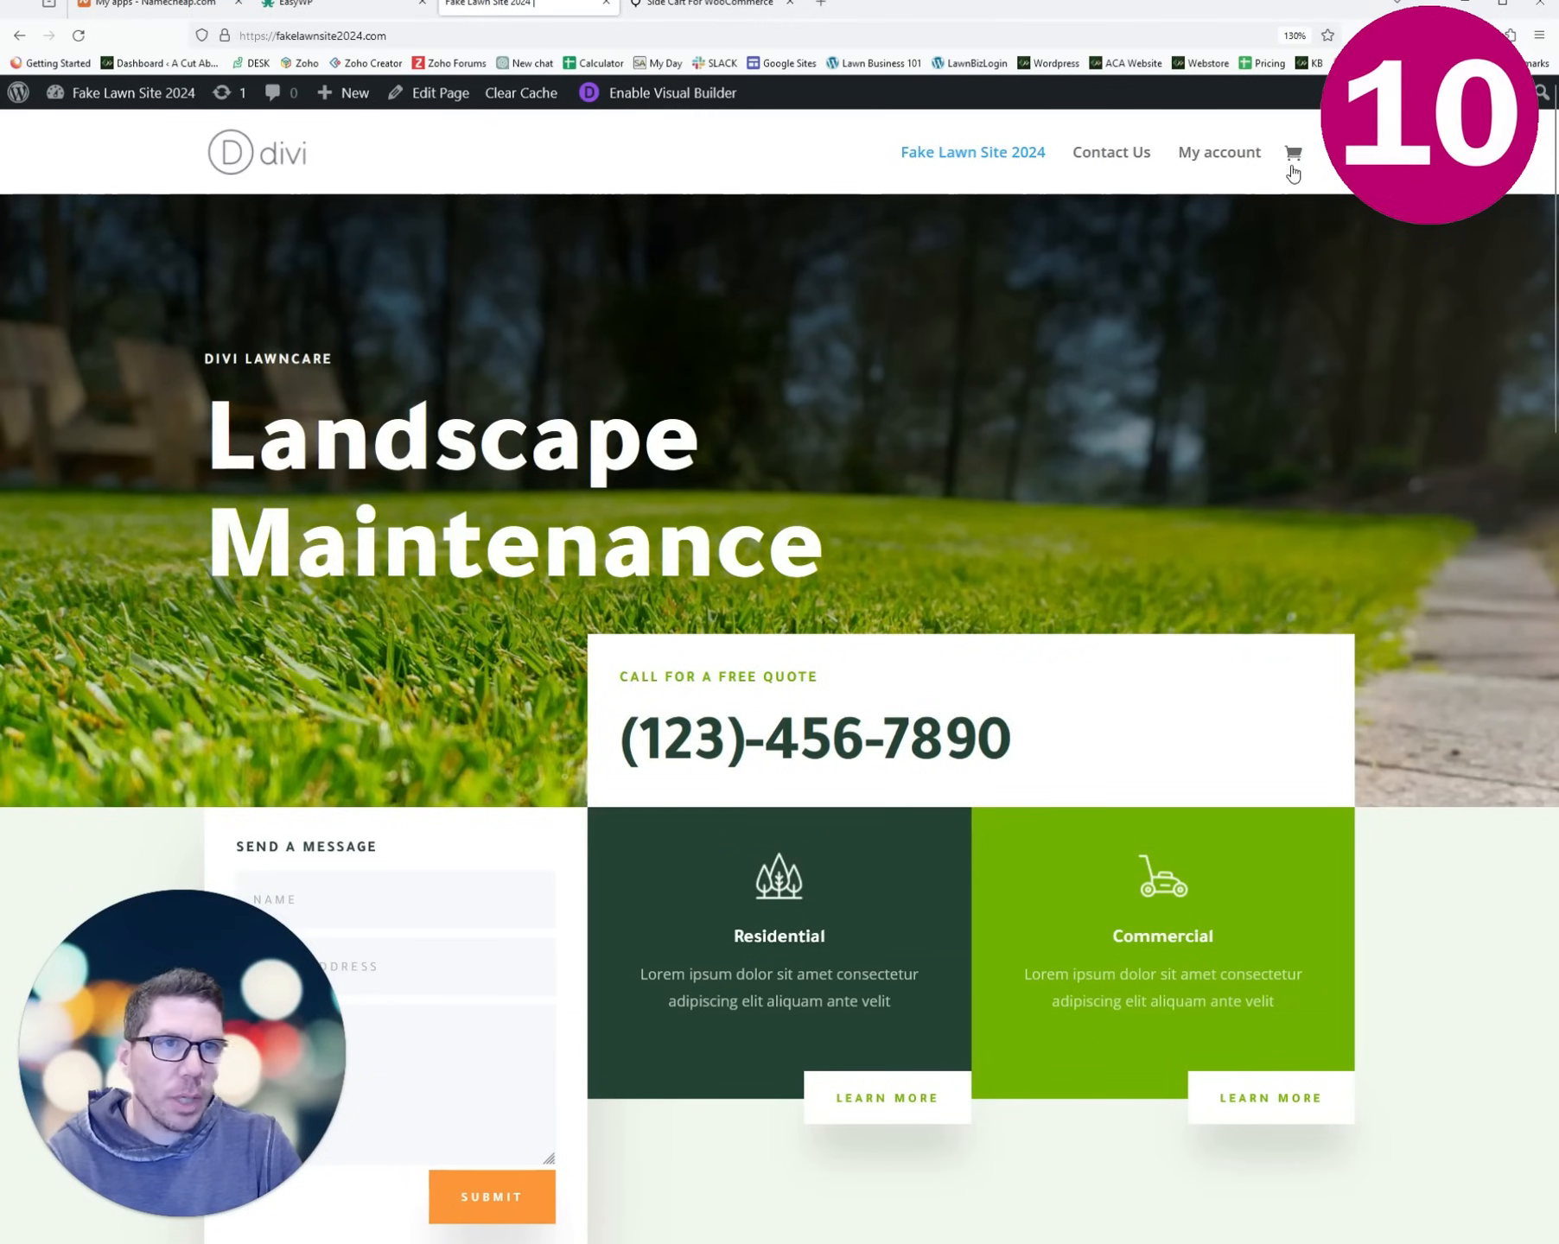
- Download the Side Cart for WooCommerce premium zip, then head to the site's Add Plugins page
left_click(726, 9)
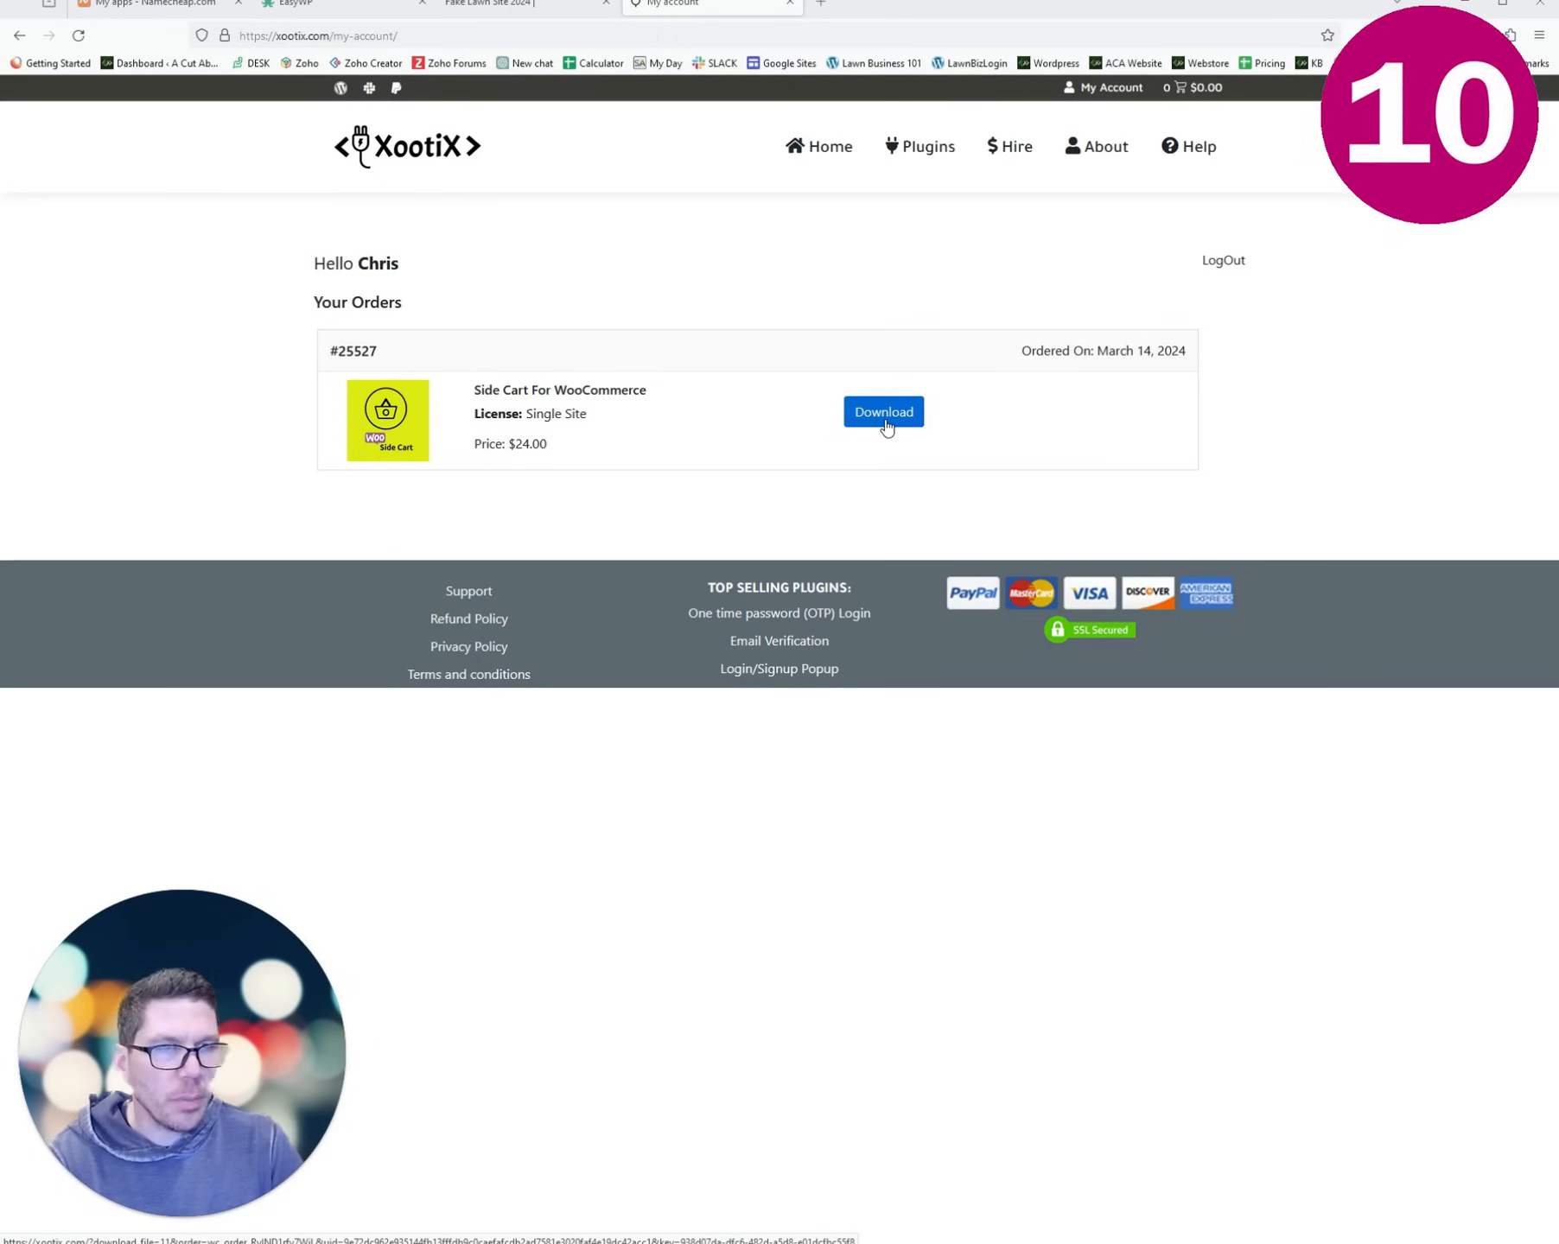
left_click(886, 426)
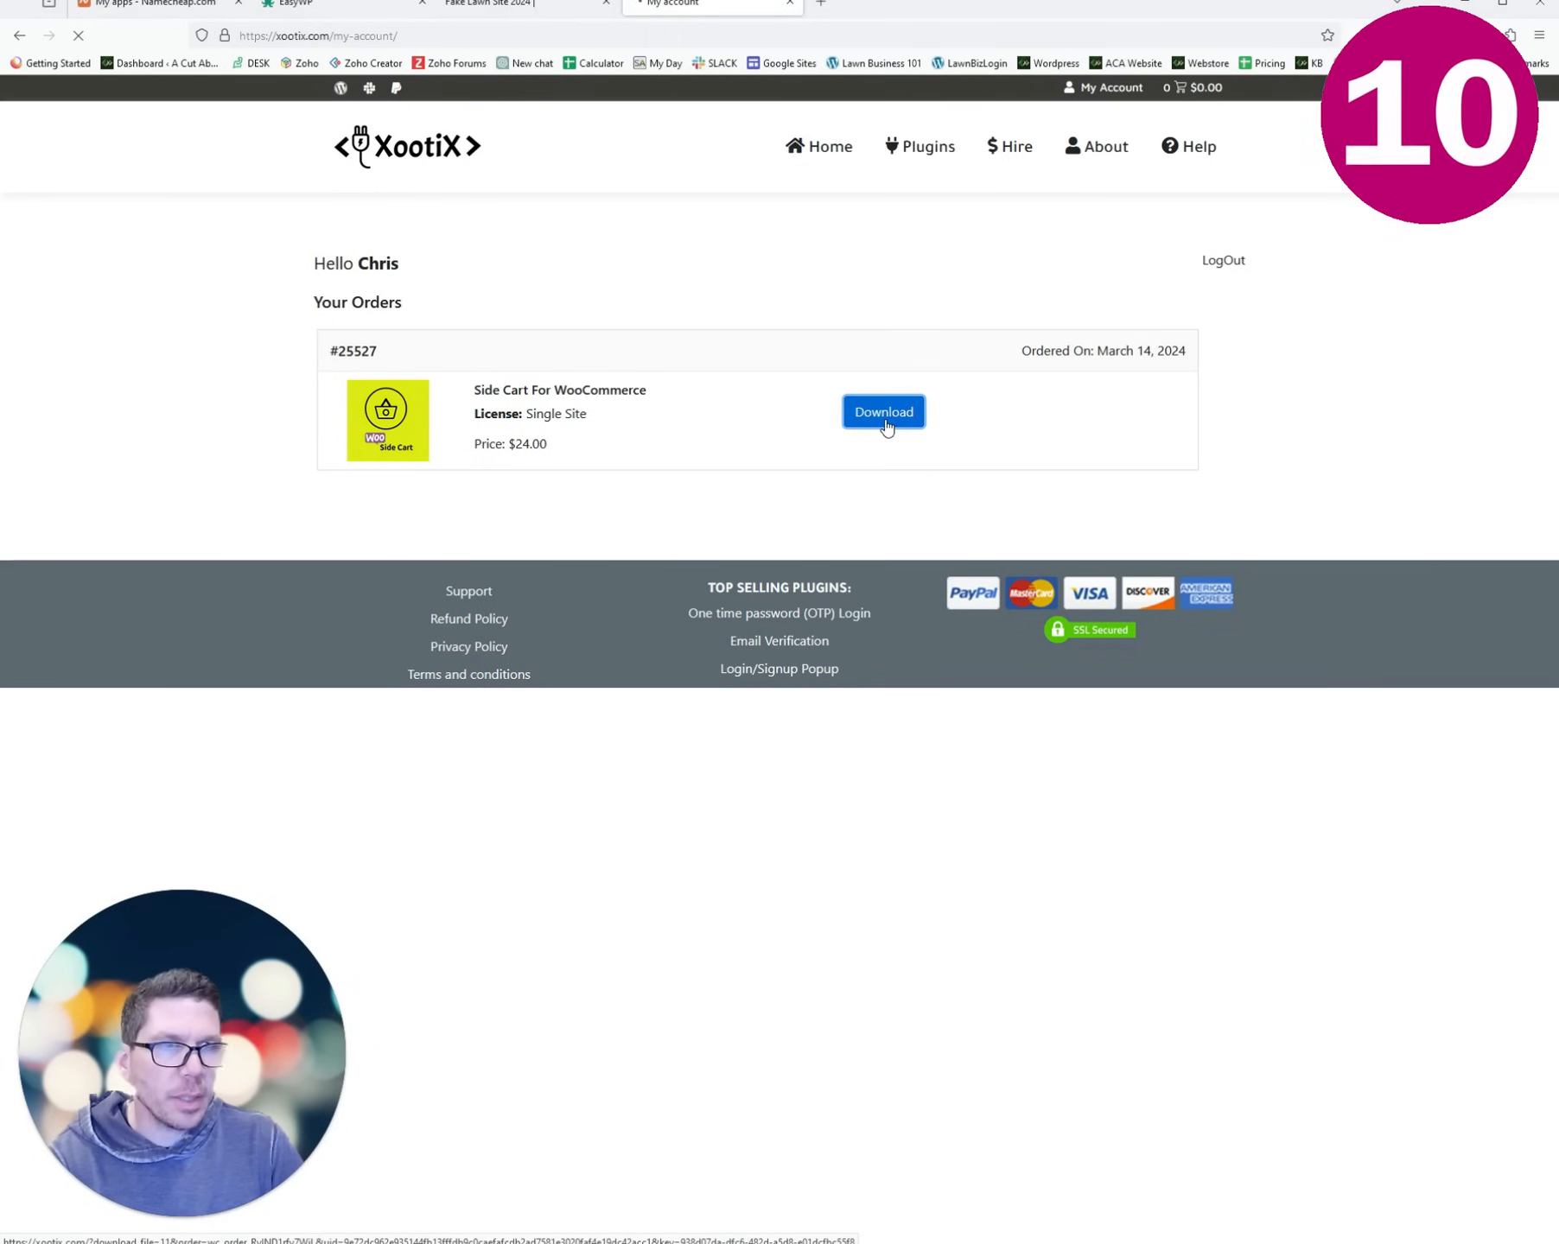
left_click(548, 19)
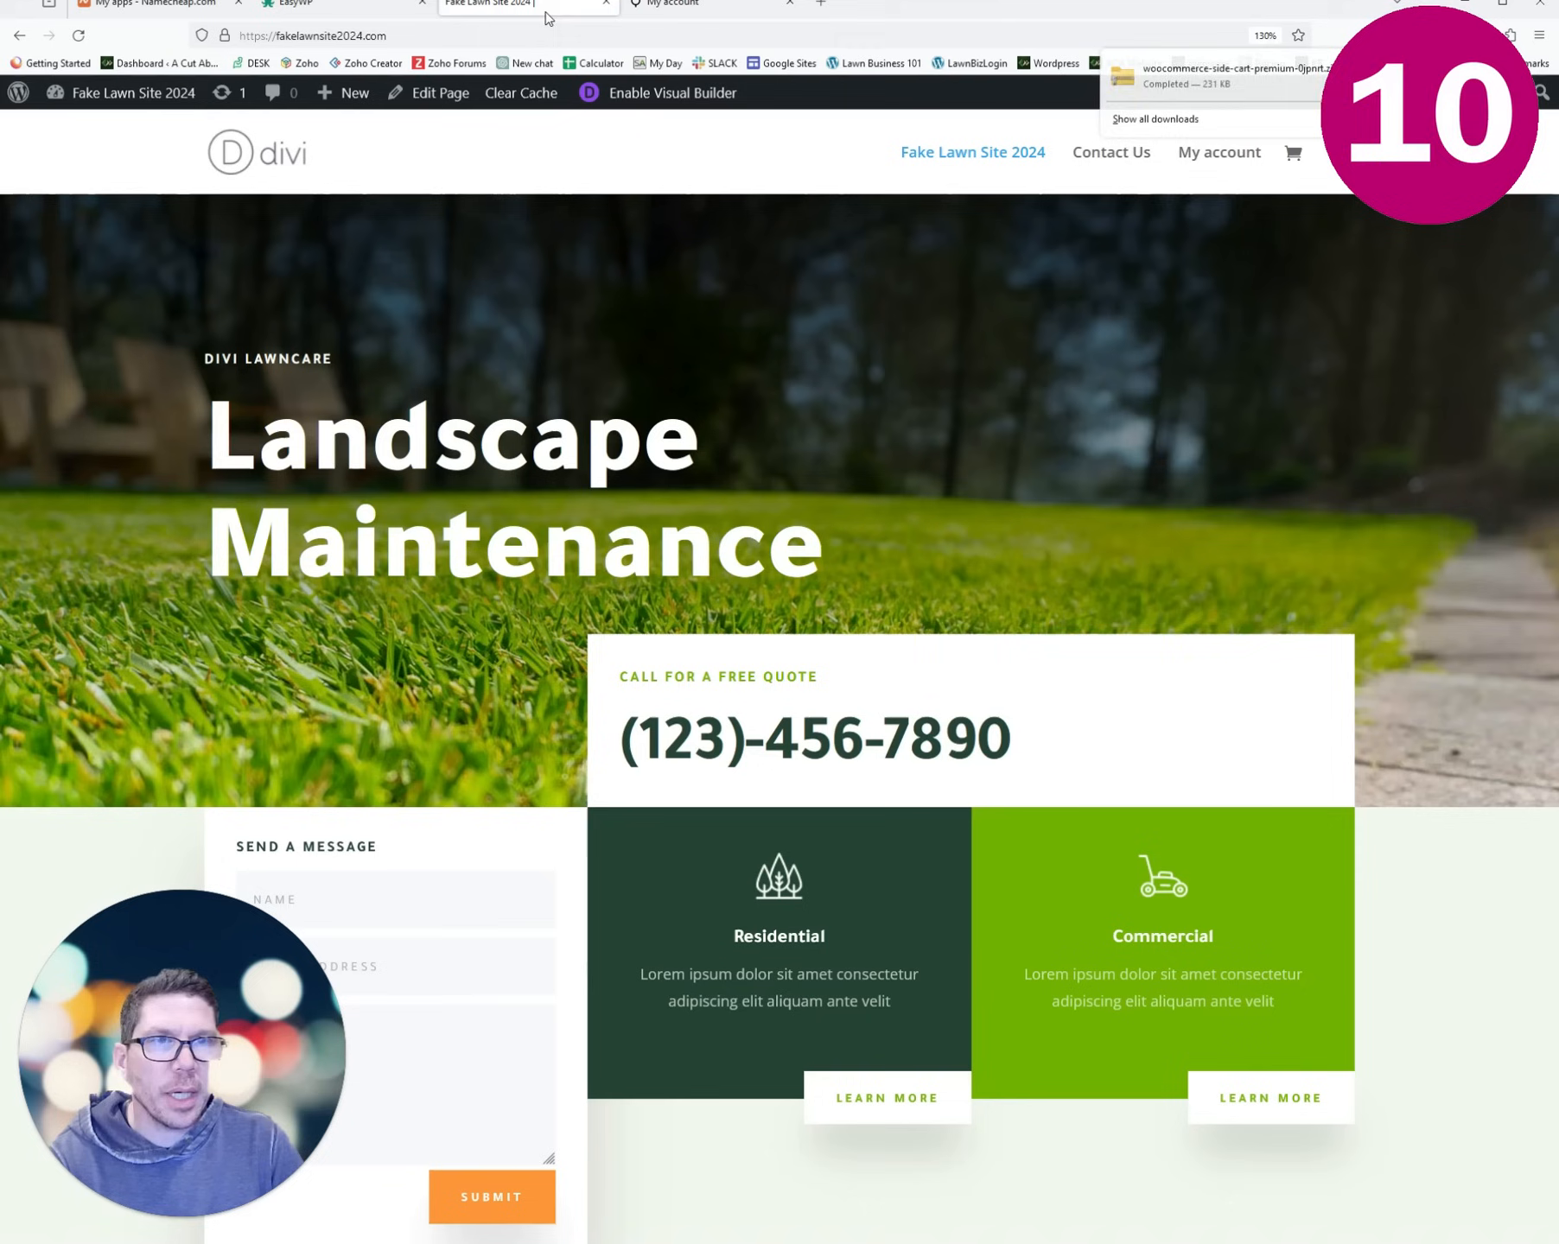
mouse_move(154, 108)
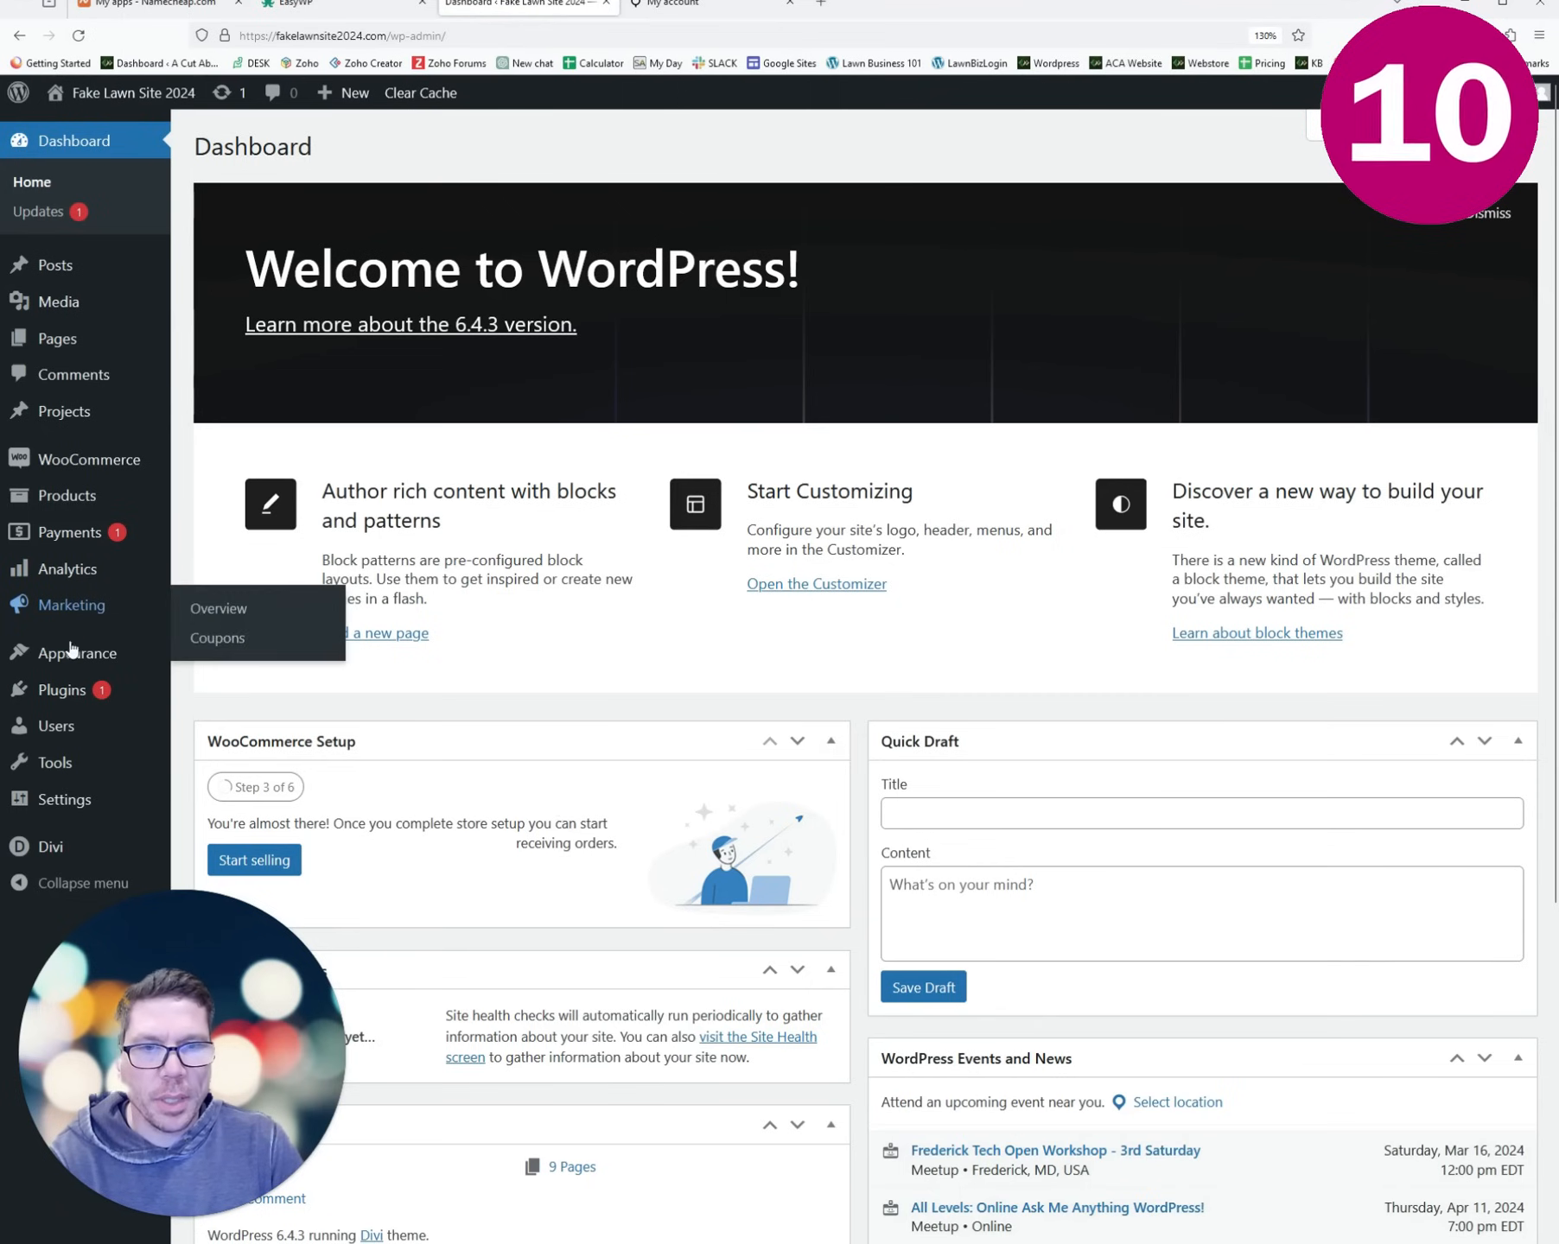
mouse_move(71, 696)
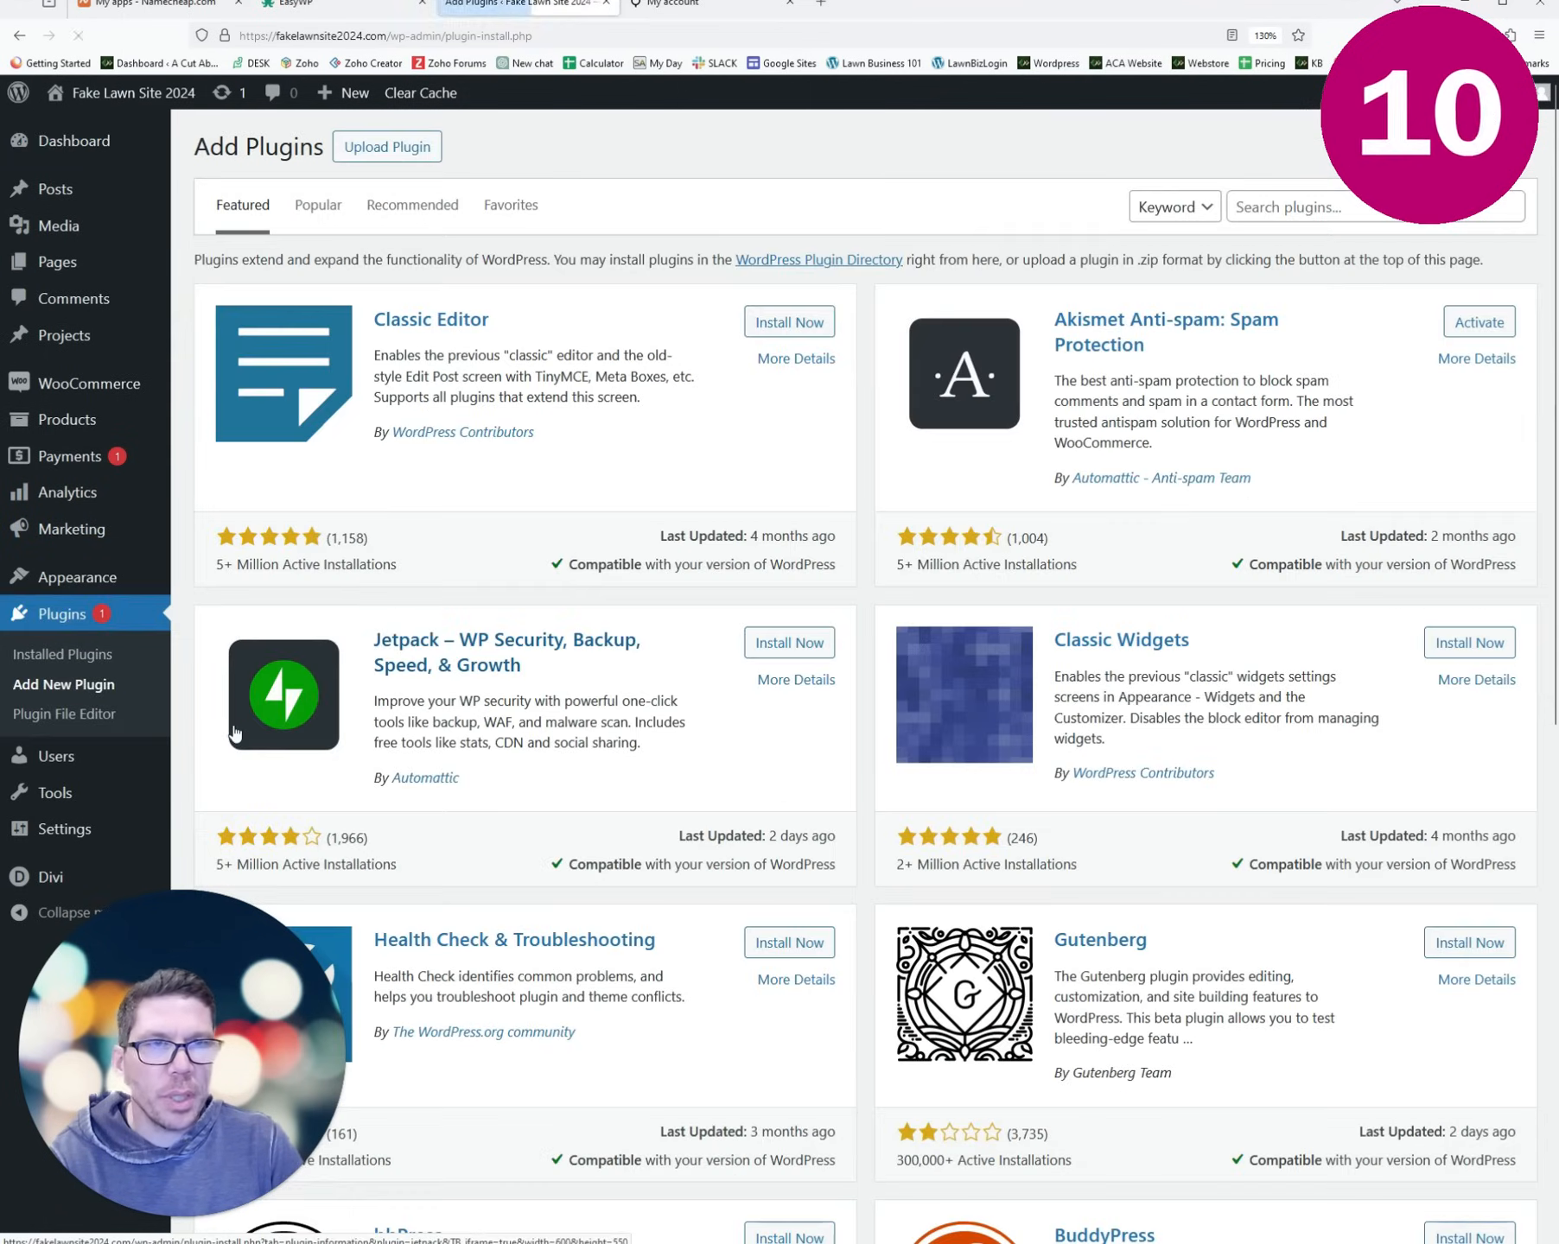
- Upload woocommerce-side-cart-premium-0jpnrt.zip from Downloads, install and activate it, and open its Settings
left_click(399, 152)
left_click(691, 342)
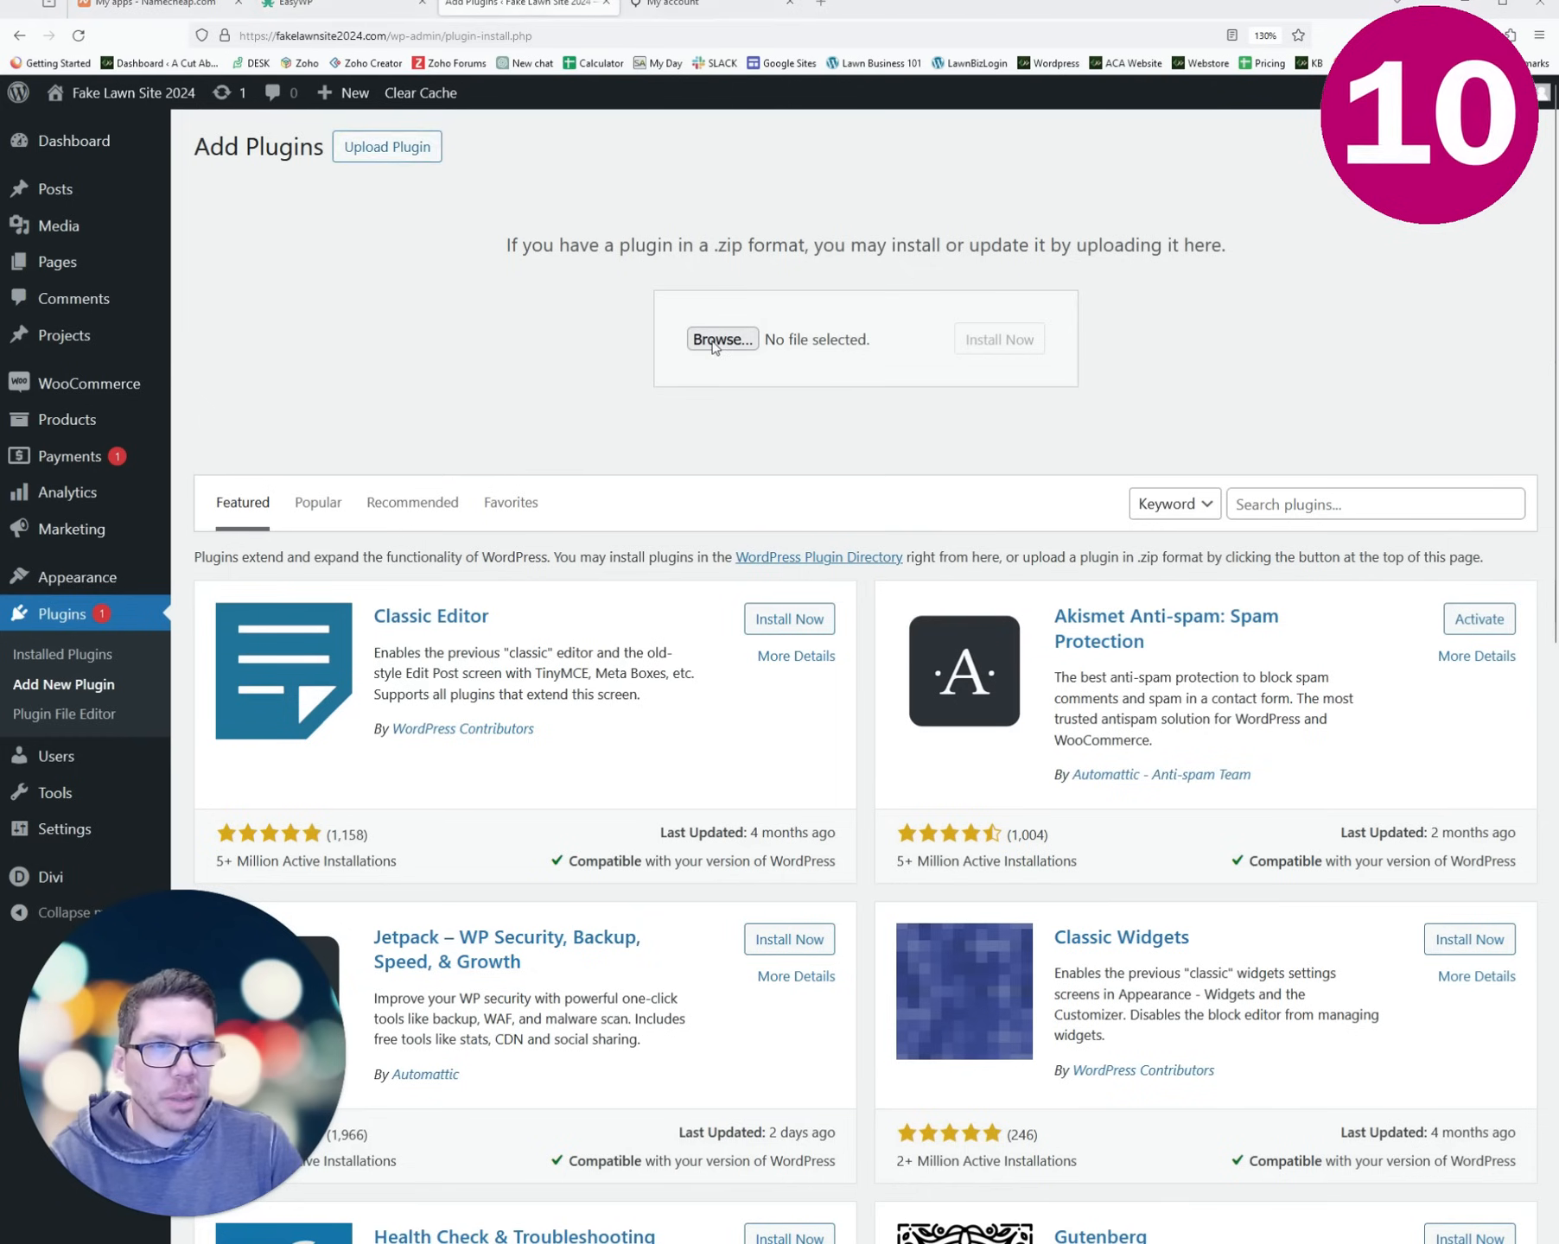
left_click(134, 204)
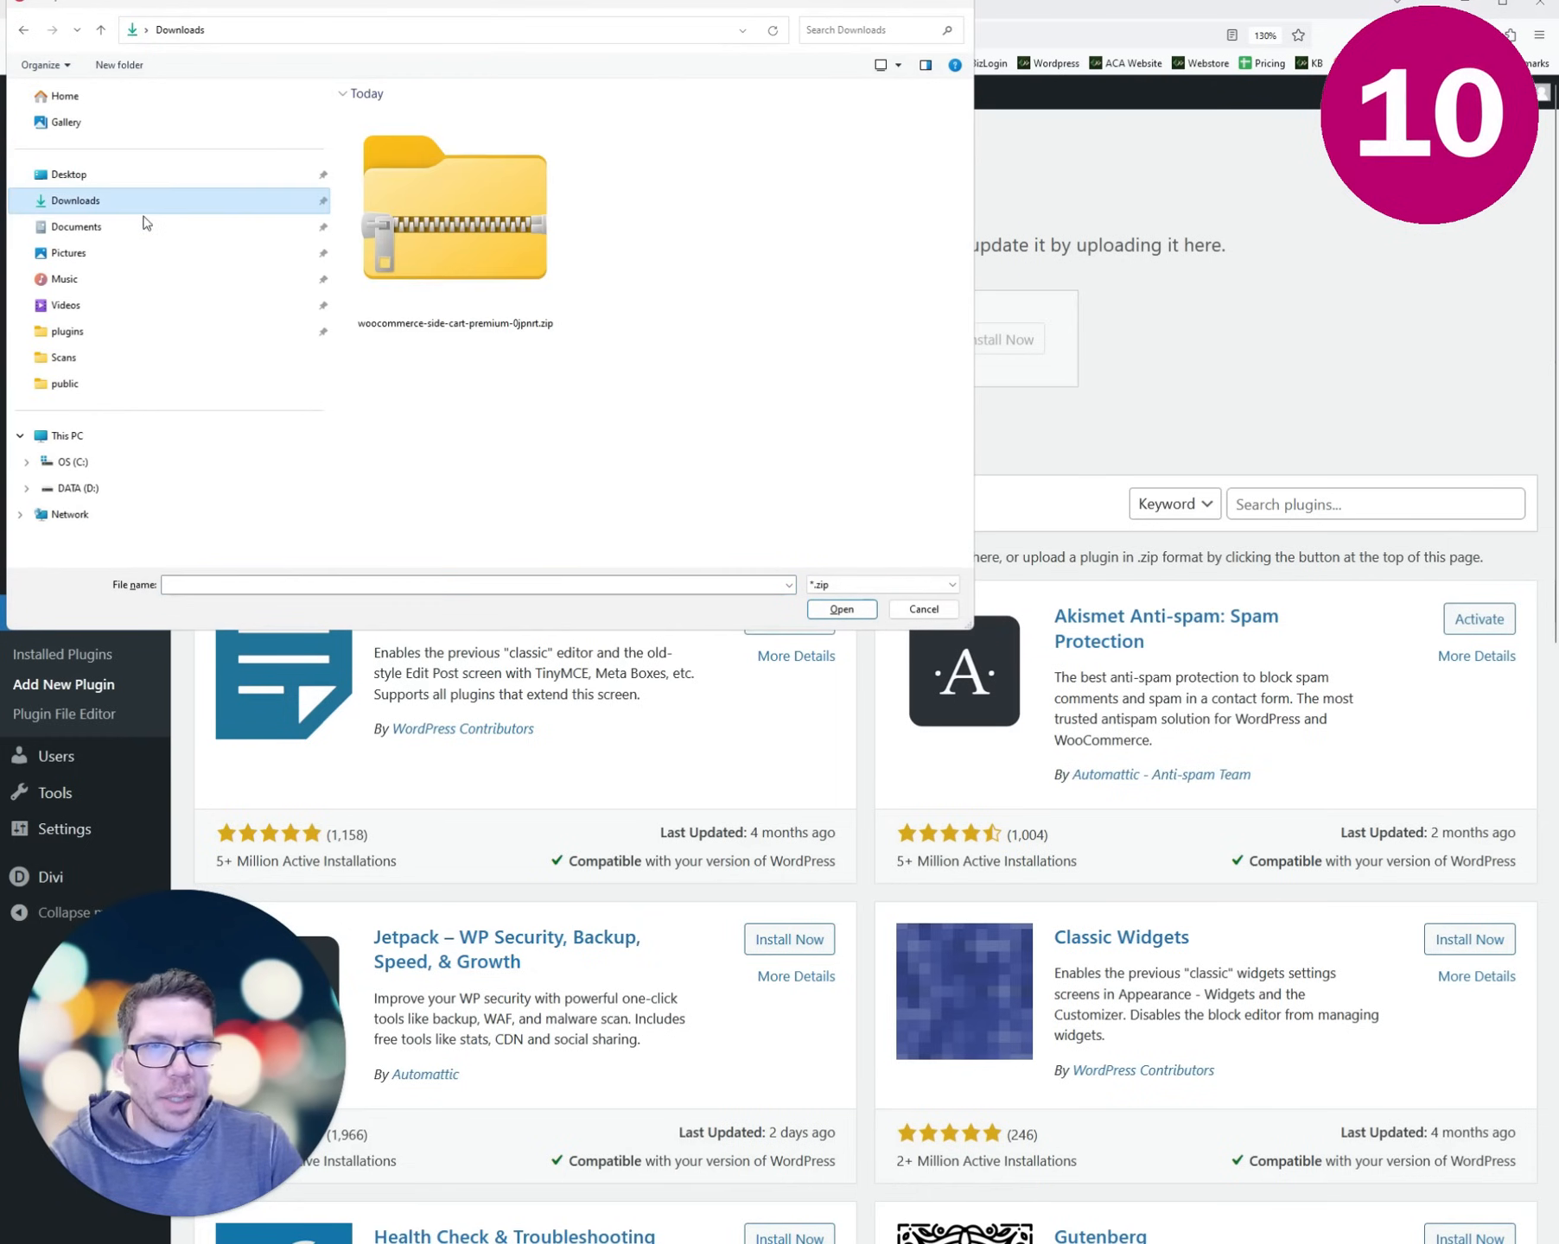
double_click(457, 211)
left_click(1048, 343)
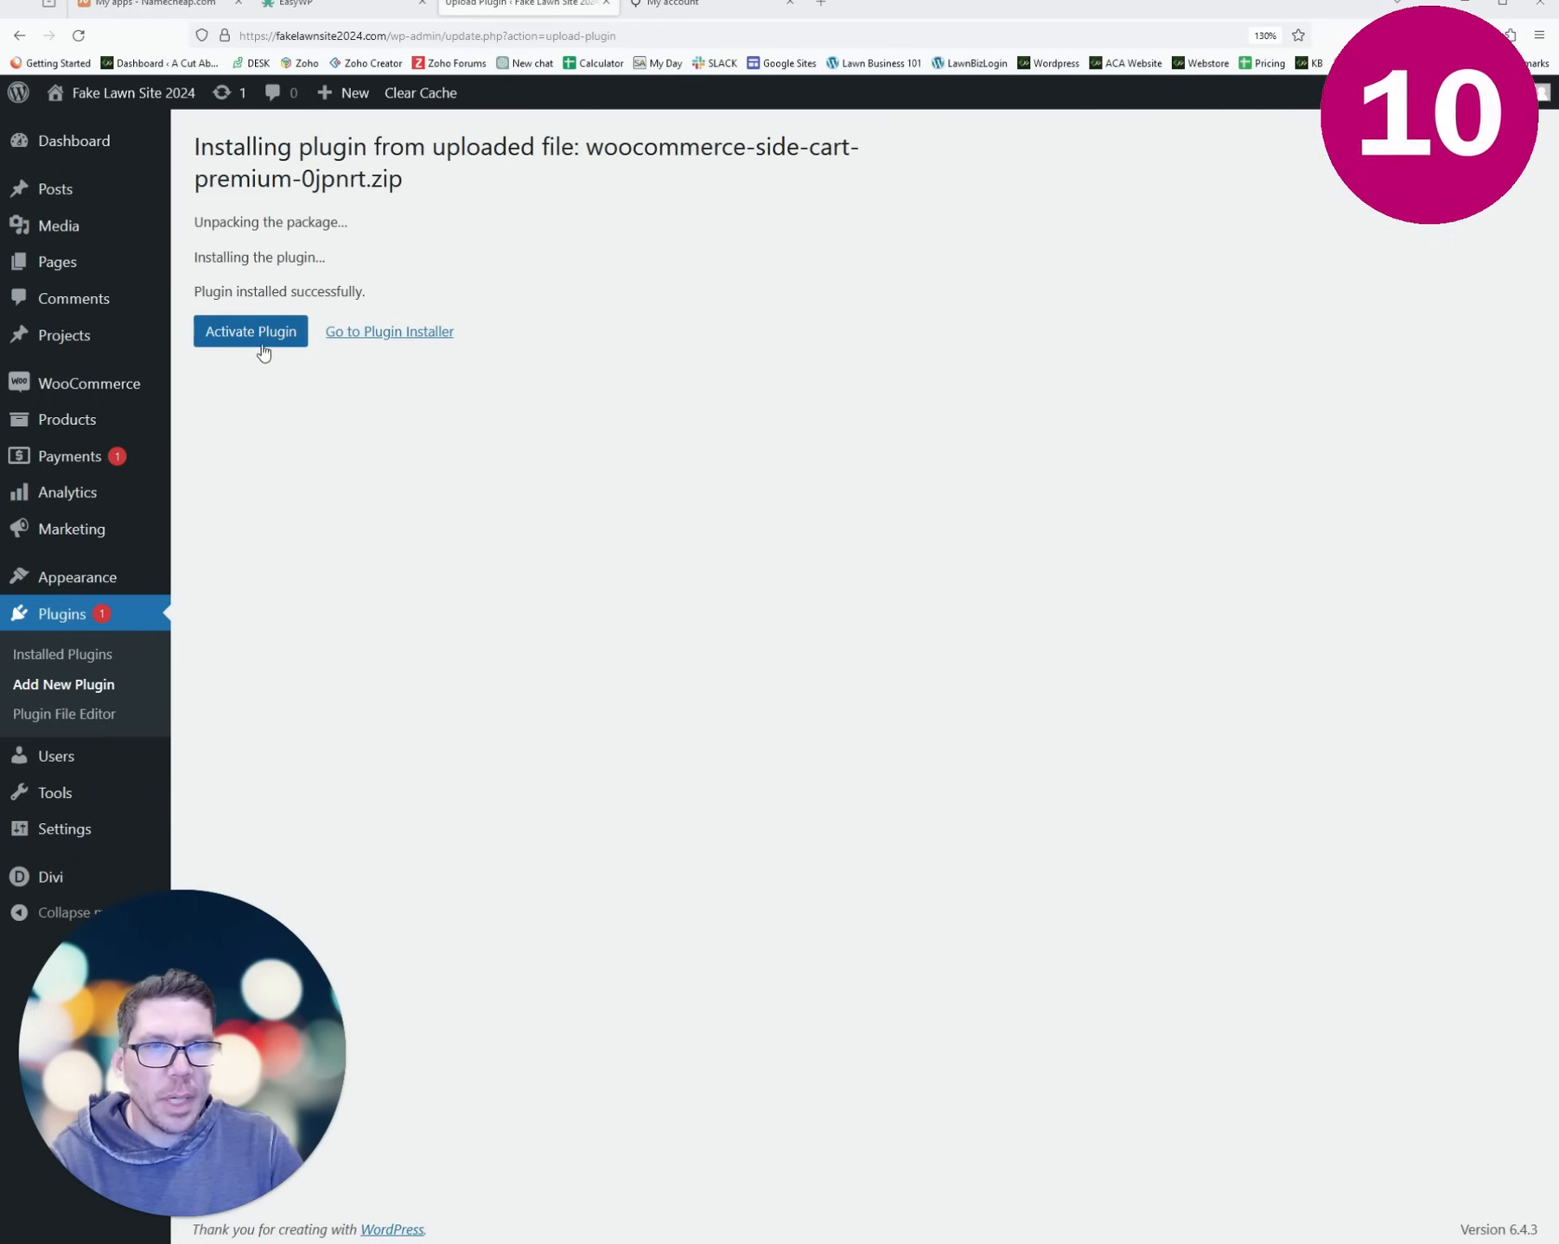
left_click(264, 342)
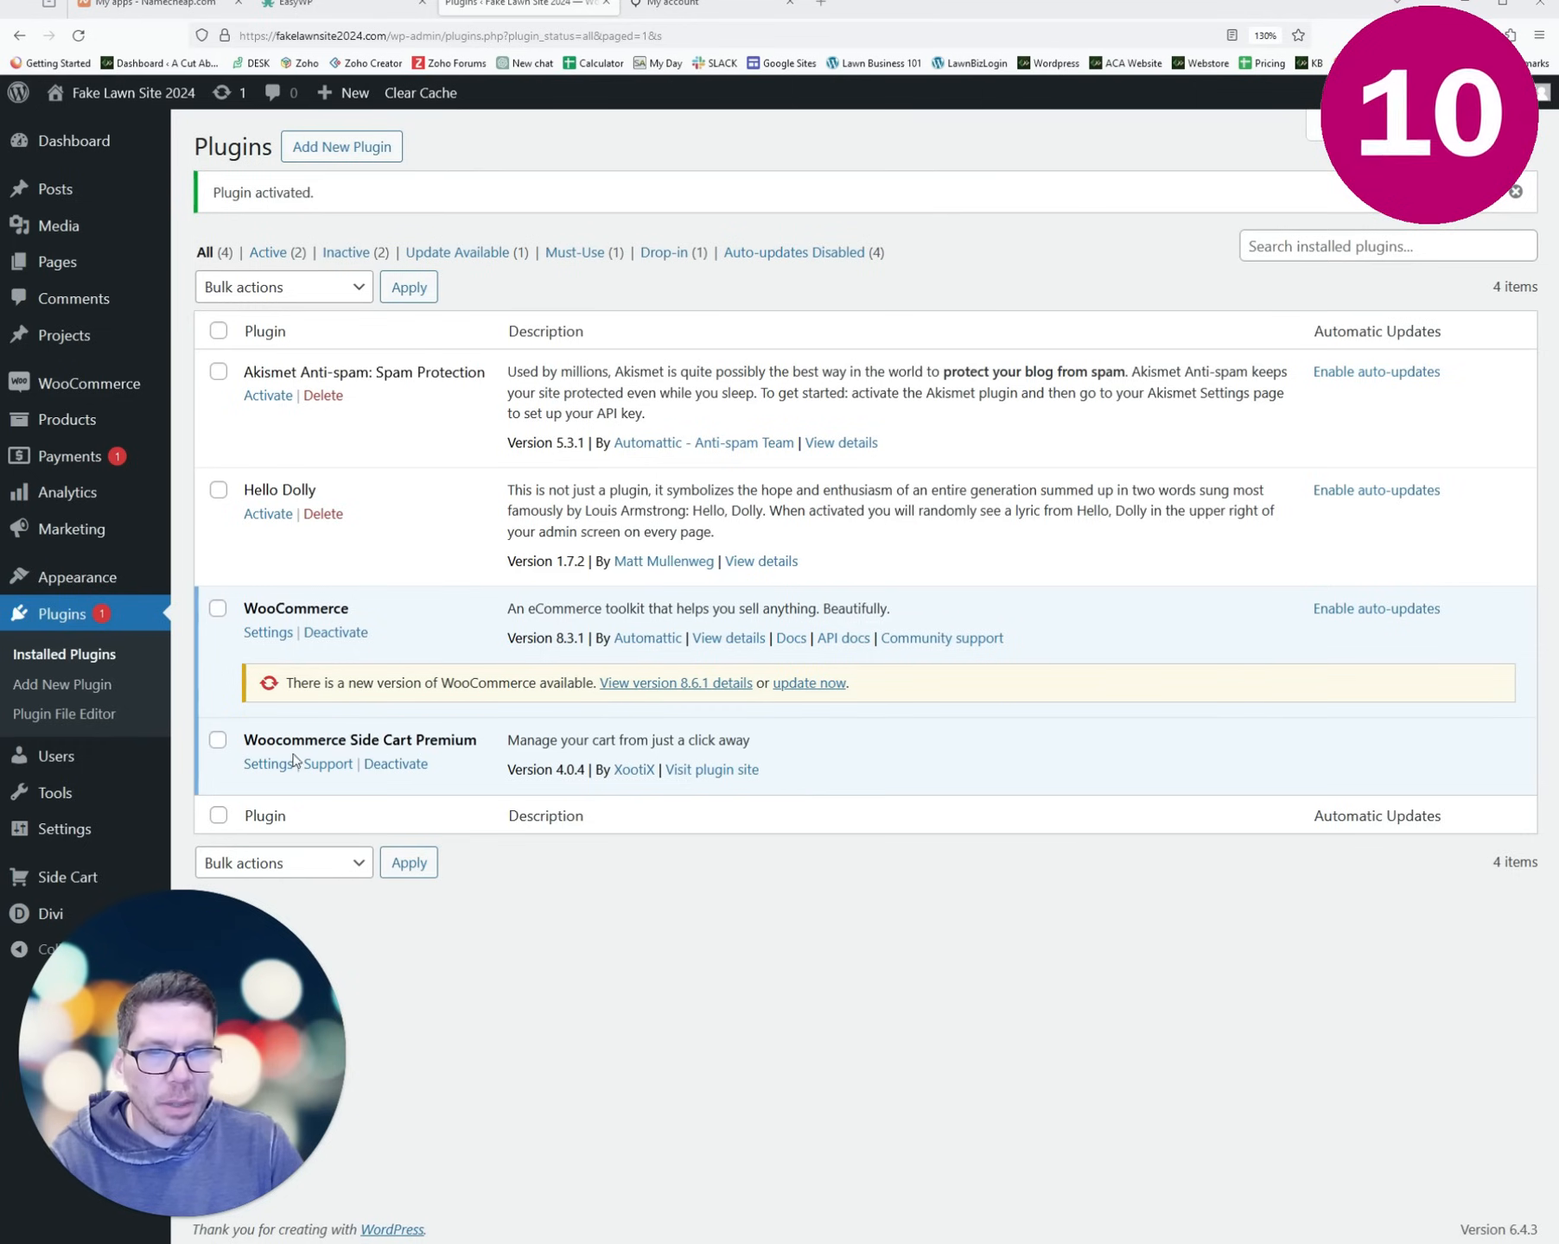
left_click(269, 765)
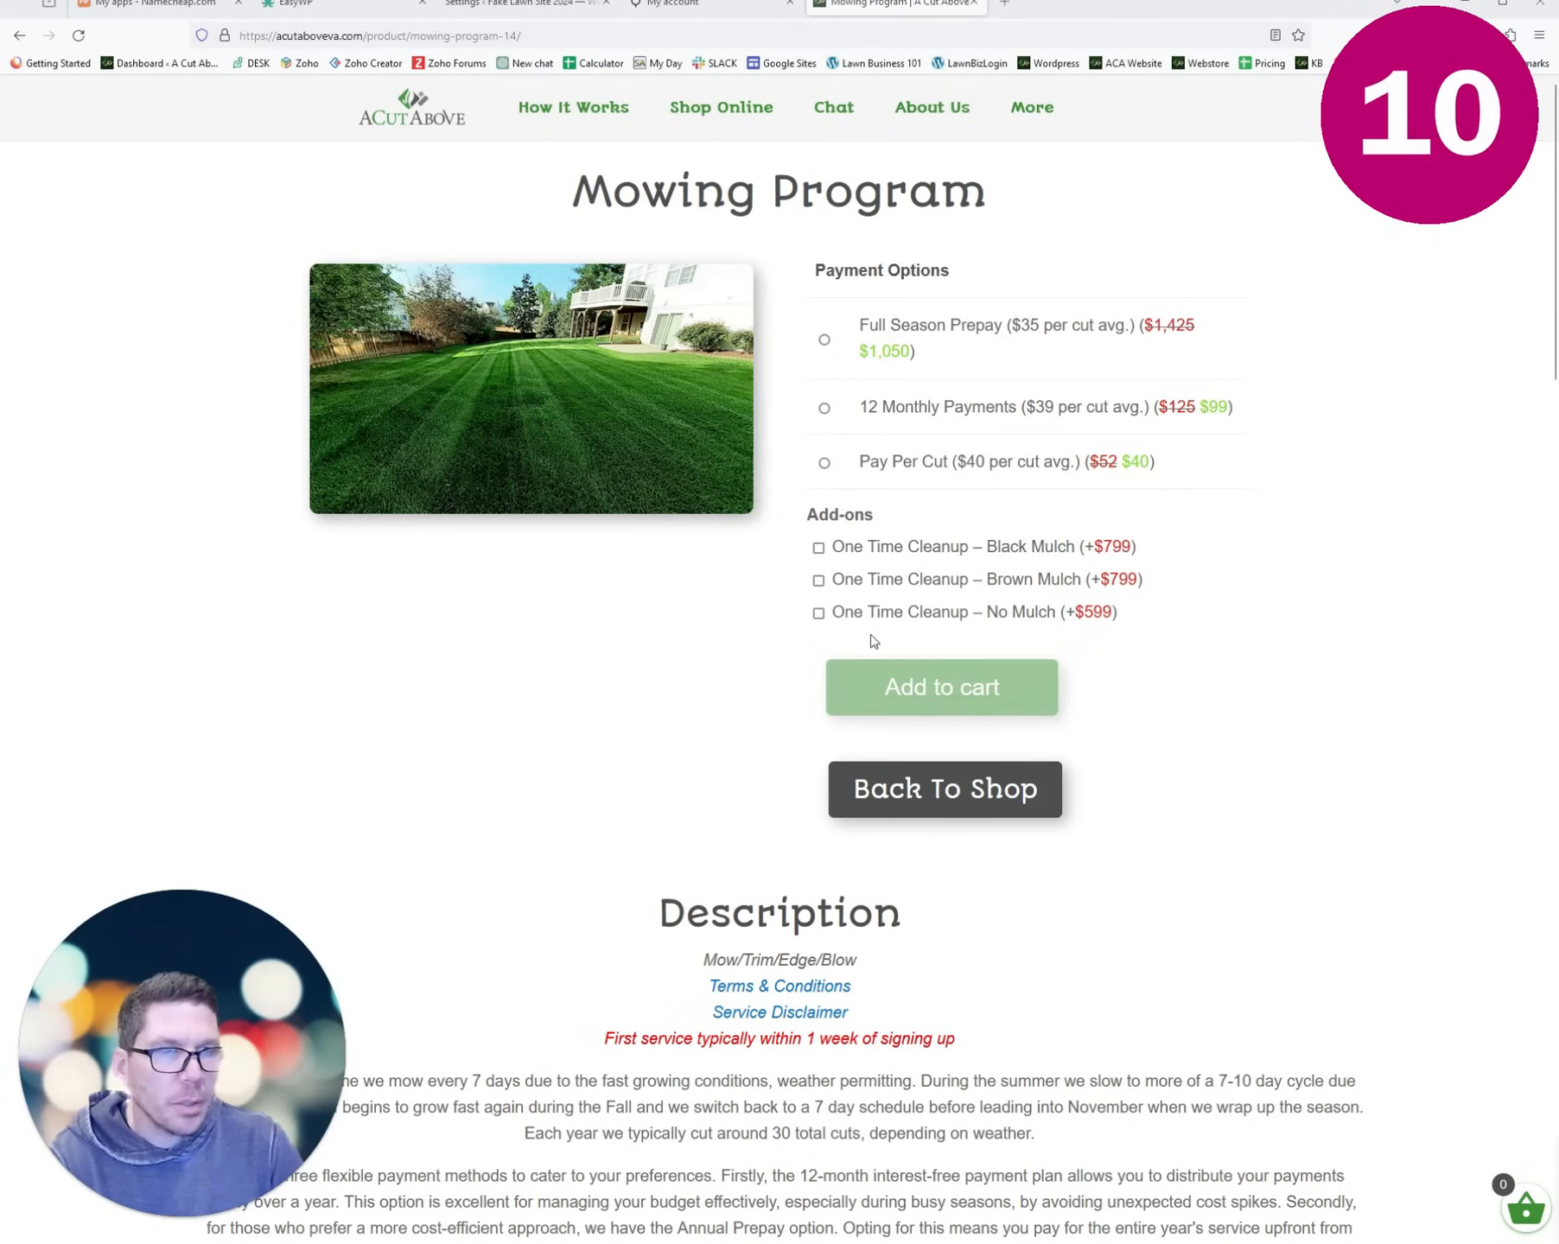
- Add the Mowing Program with Full Season Prepay and Black Mulch add-on to the cart, then return to settings
left_click(824, 342)
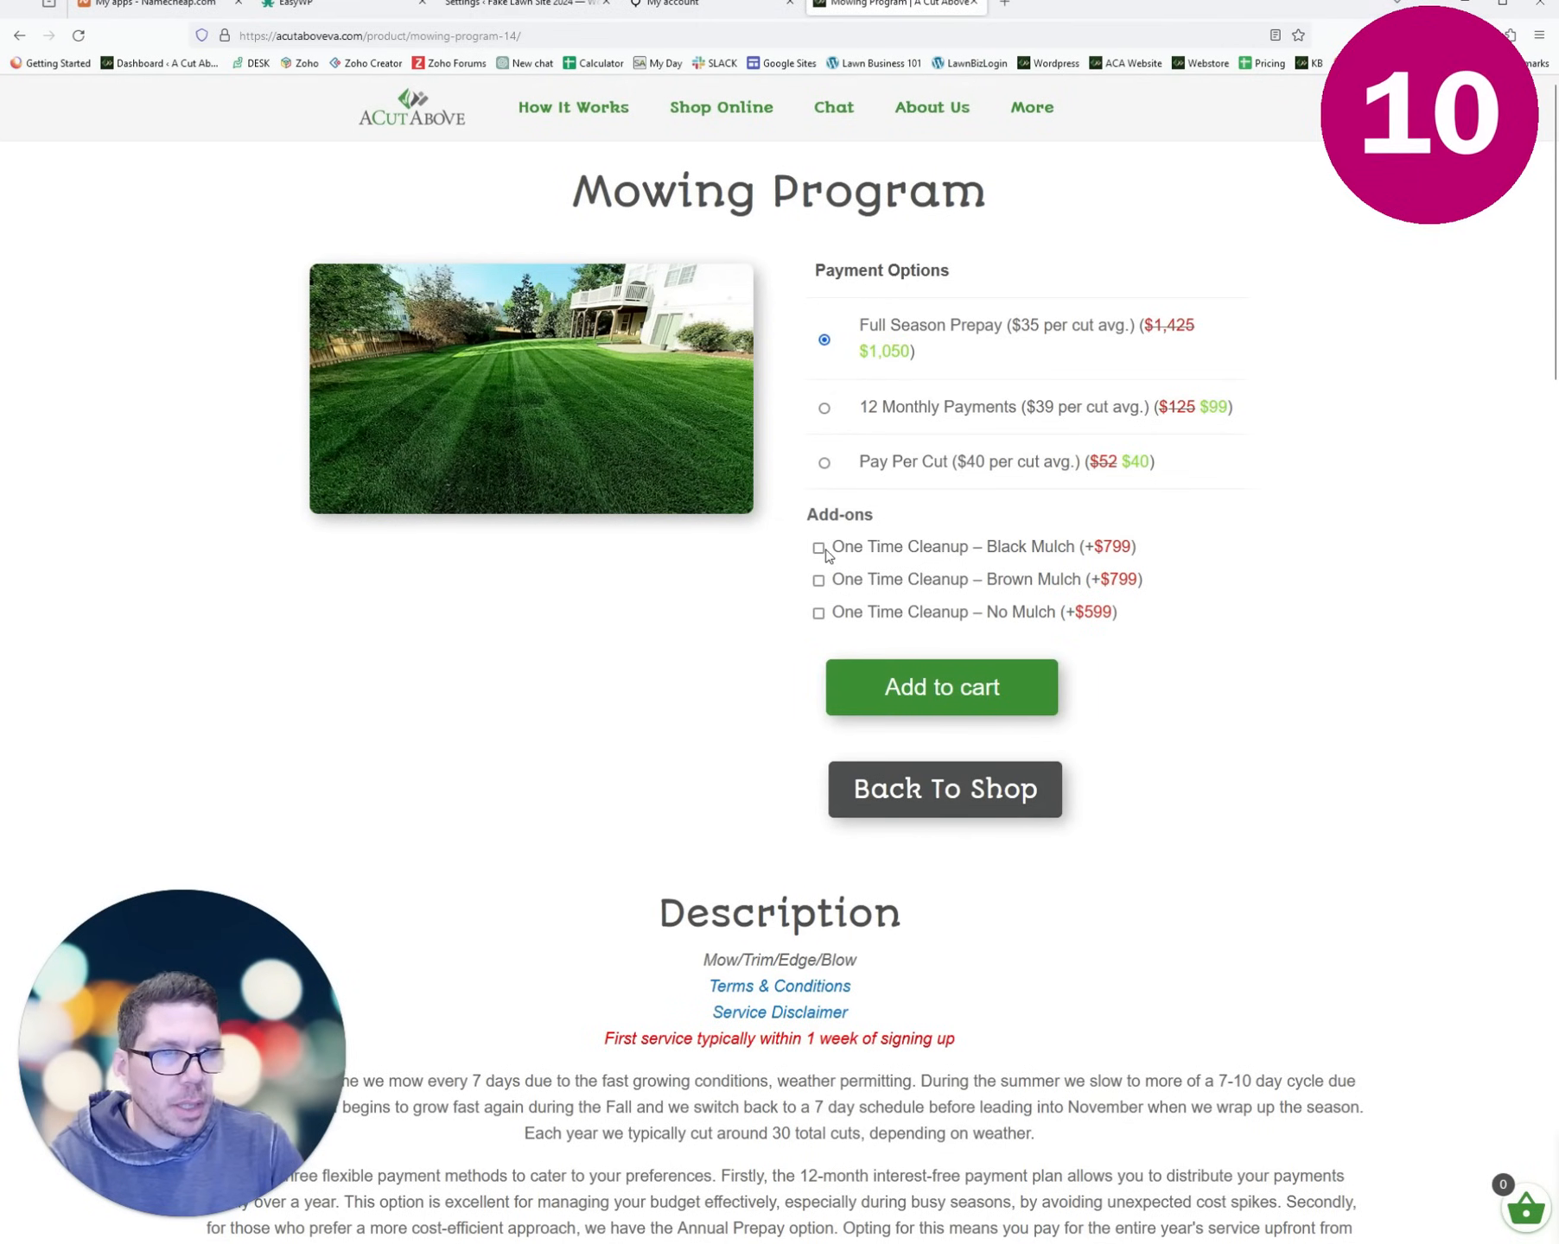
left_click(818, 548)
left_click(941, 890)
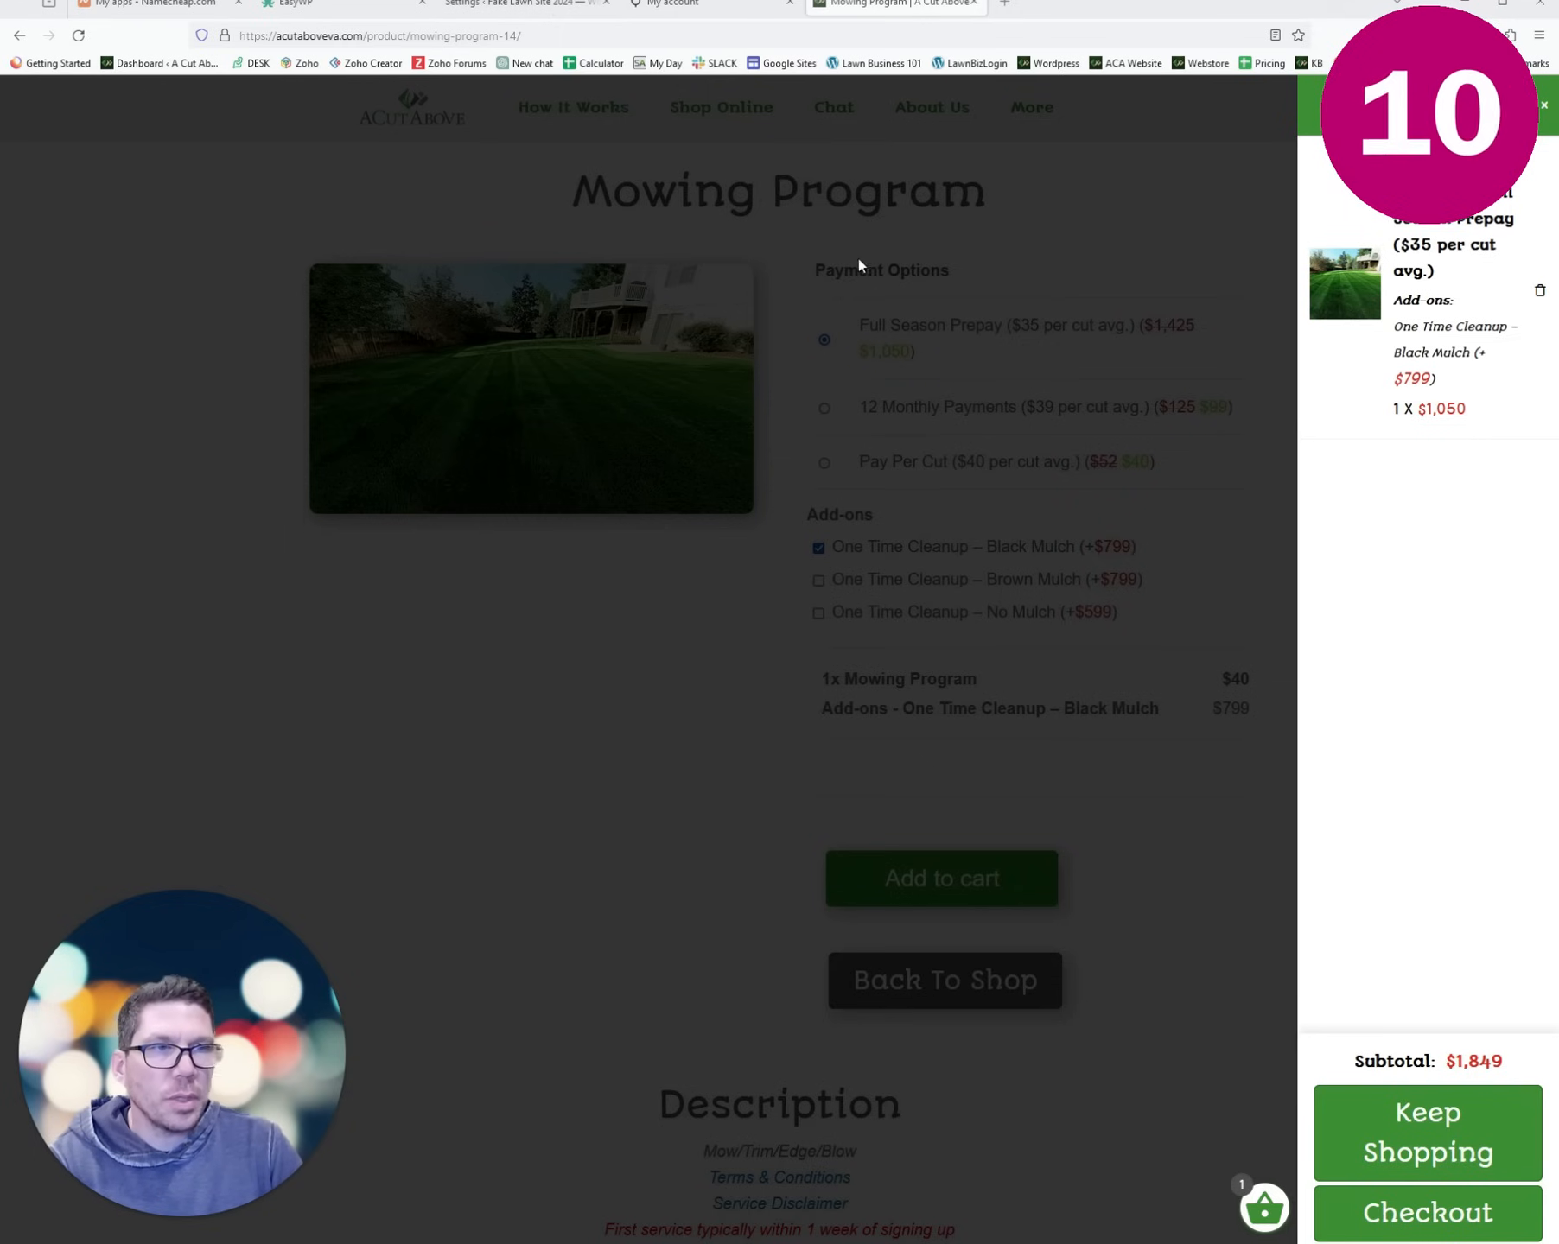
left_click(529, 4)
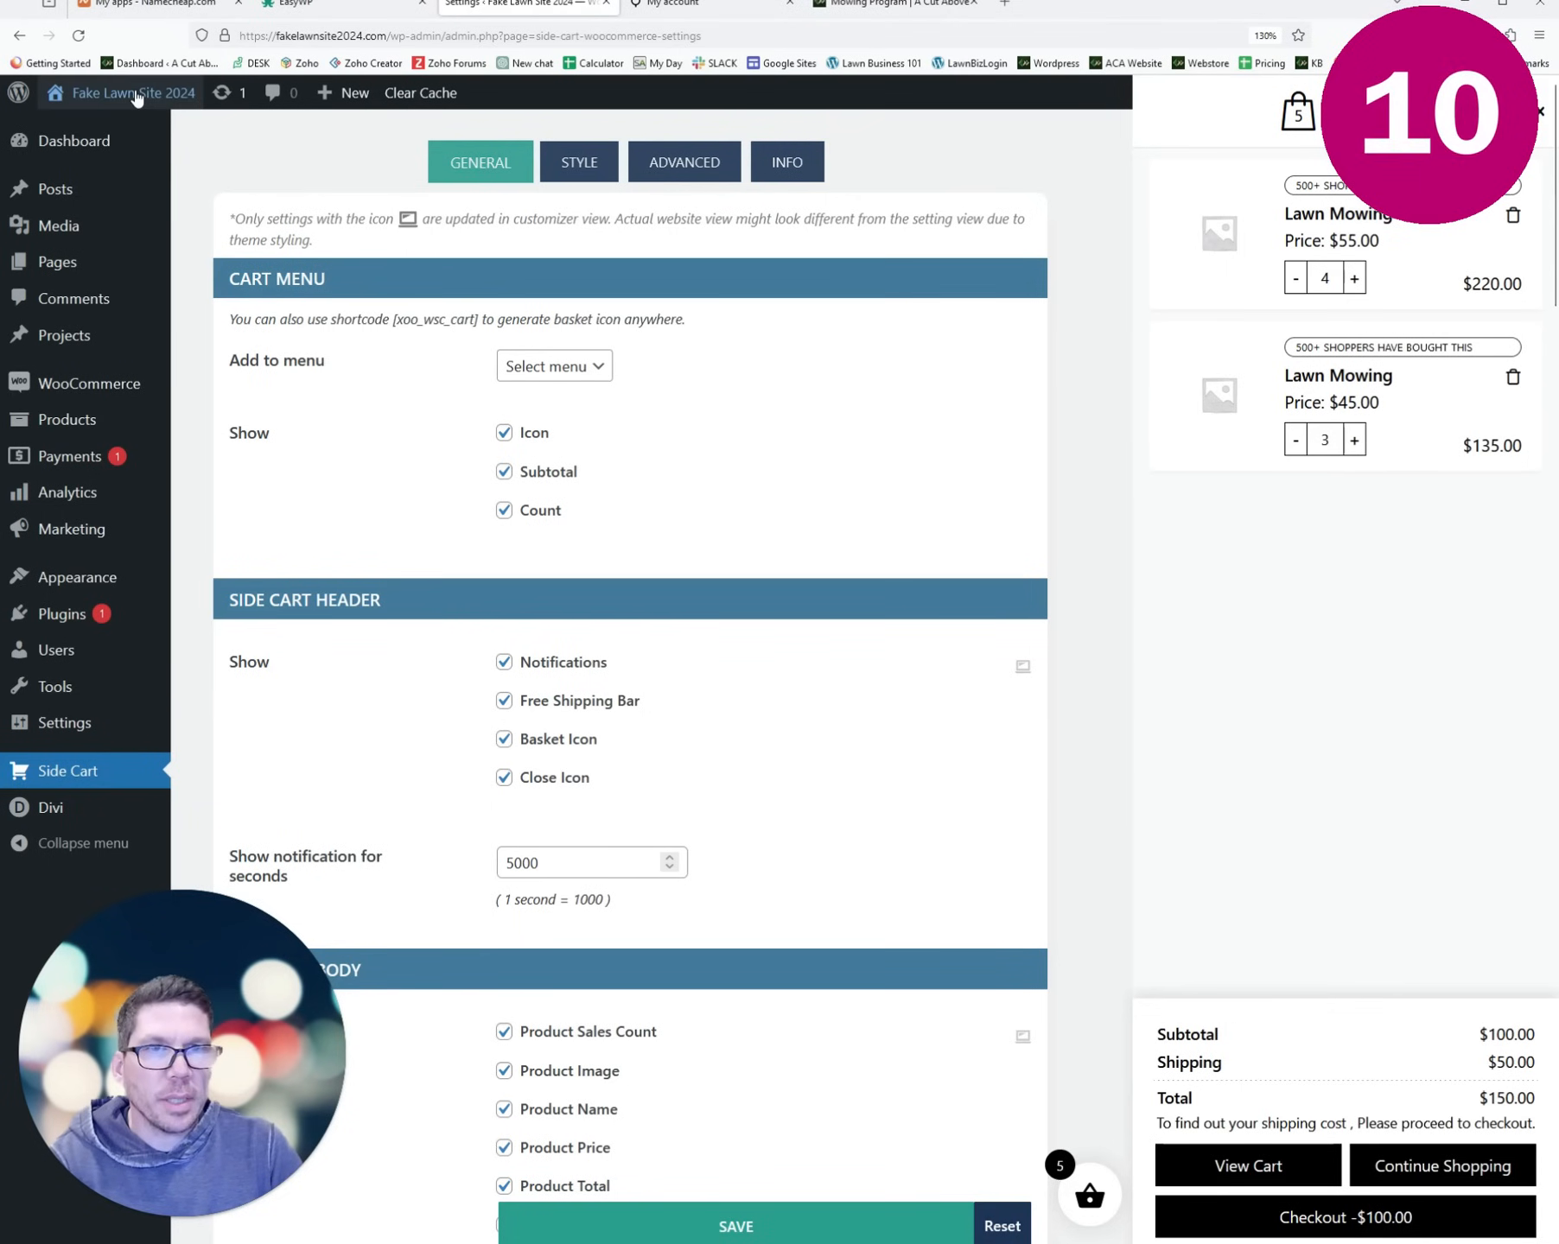
- Visit the live site and open the floating basket to see the empty side cart
mouse_move(136, 103)
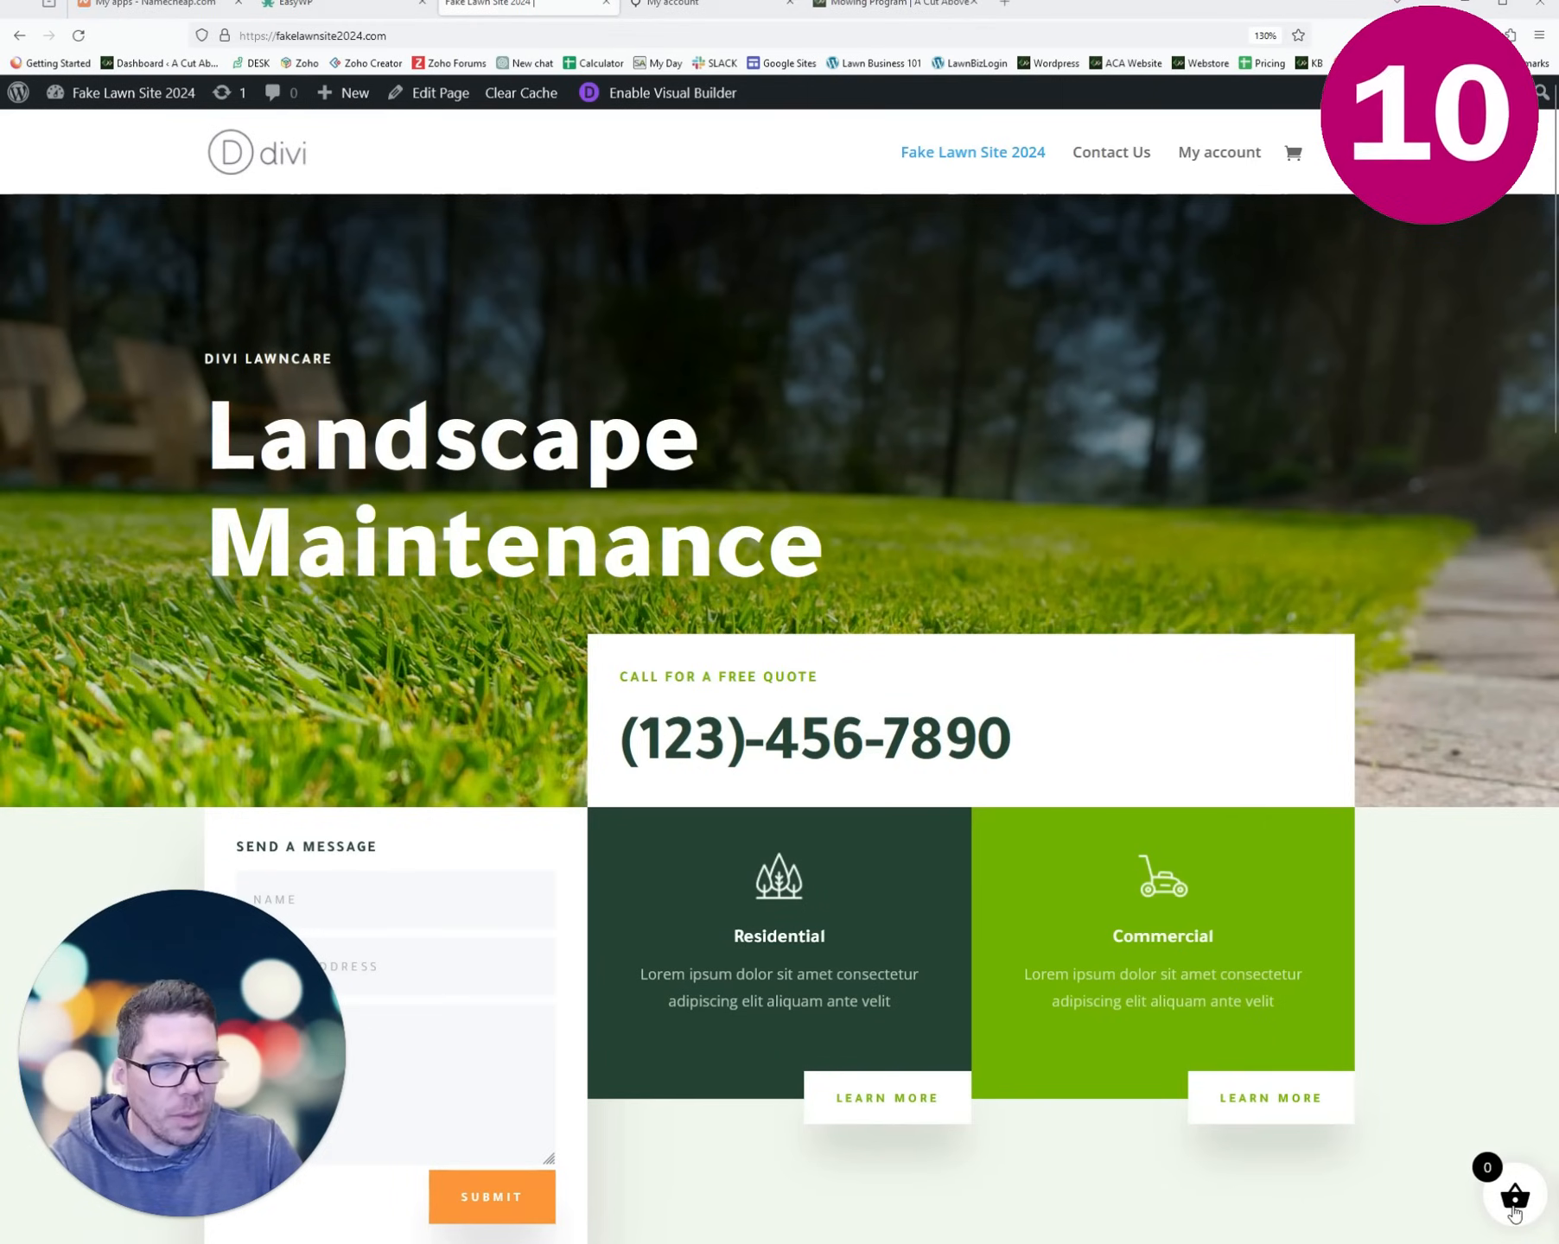
left_click(1514, 1206)
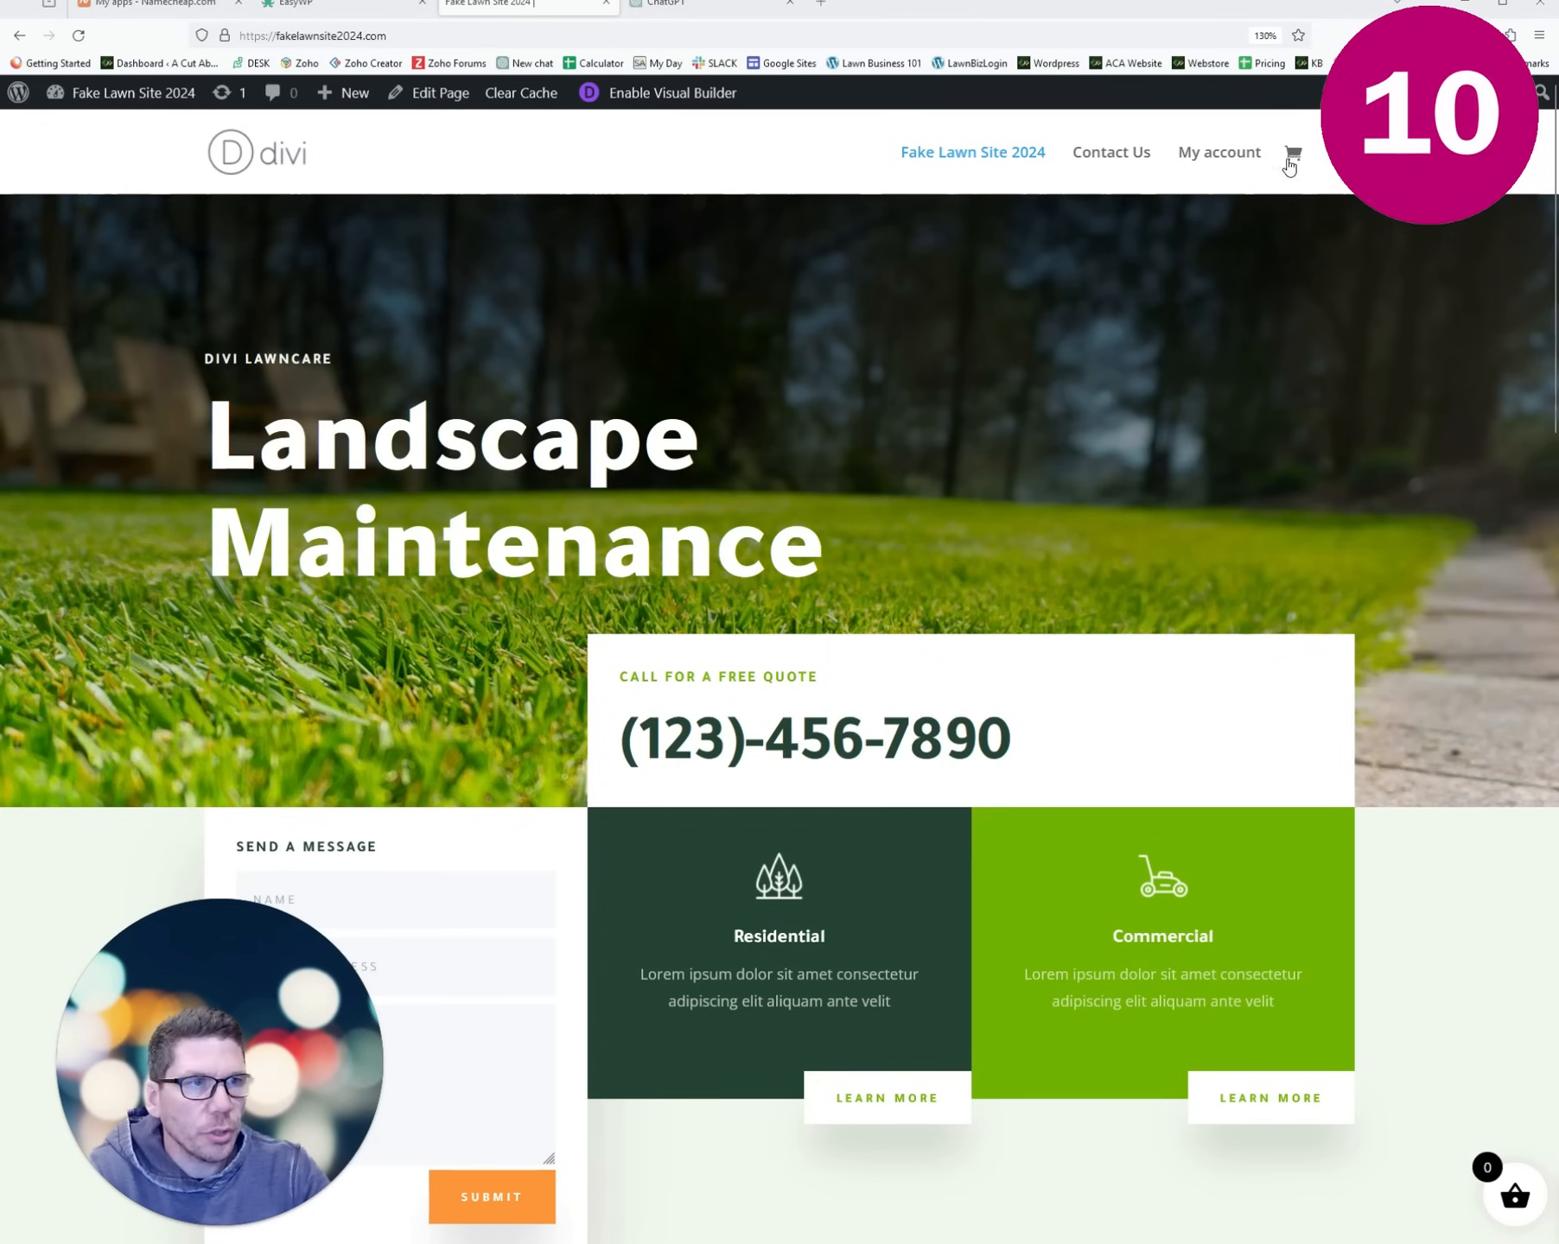
- Inspect the header cart icon and copy the a.et-cart-info element's CSS selector
right_click(1295, 160)
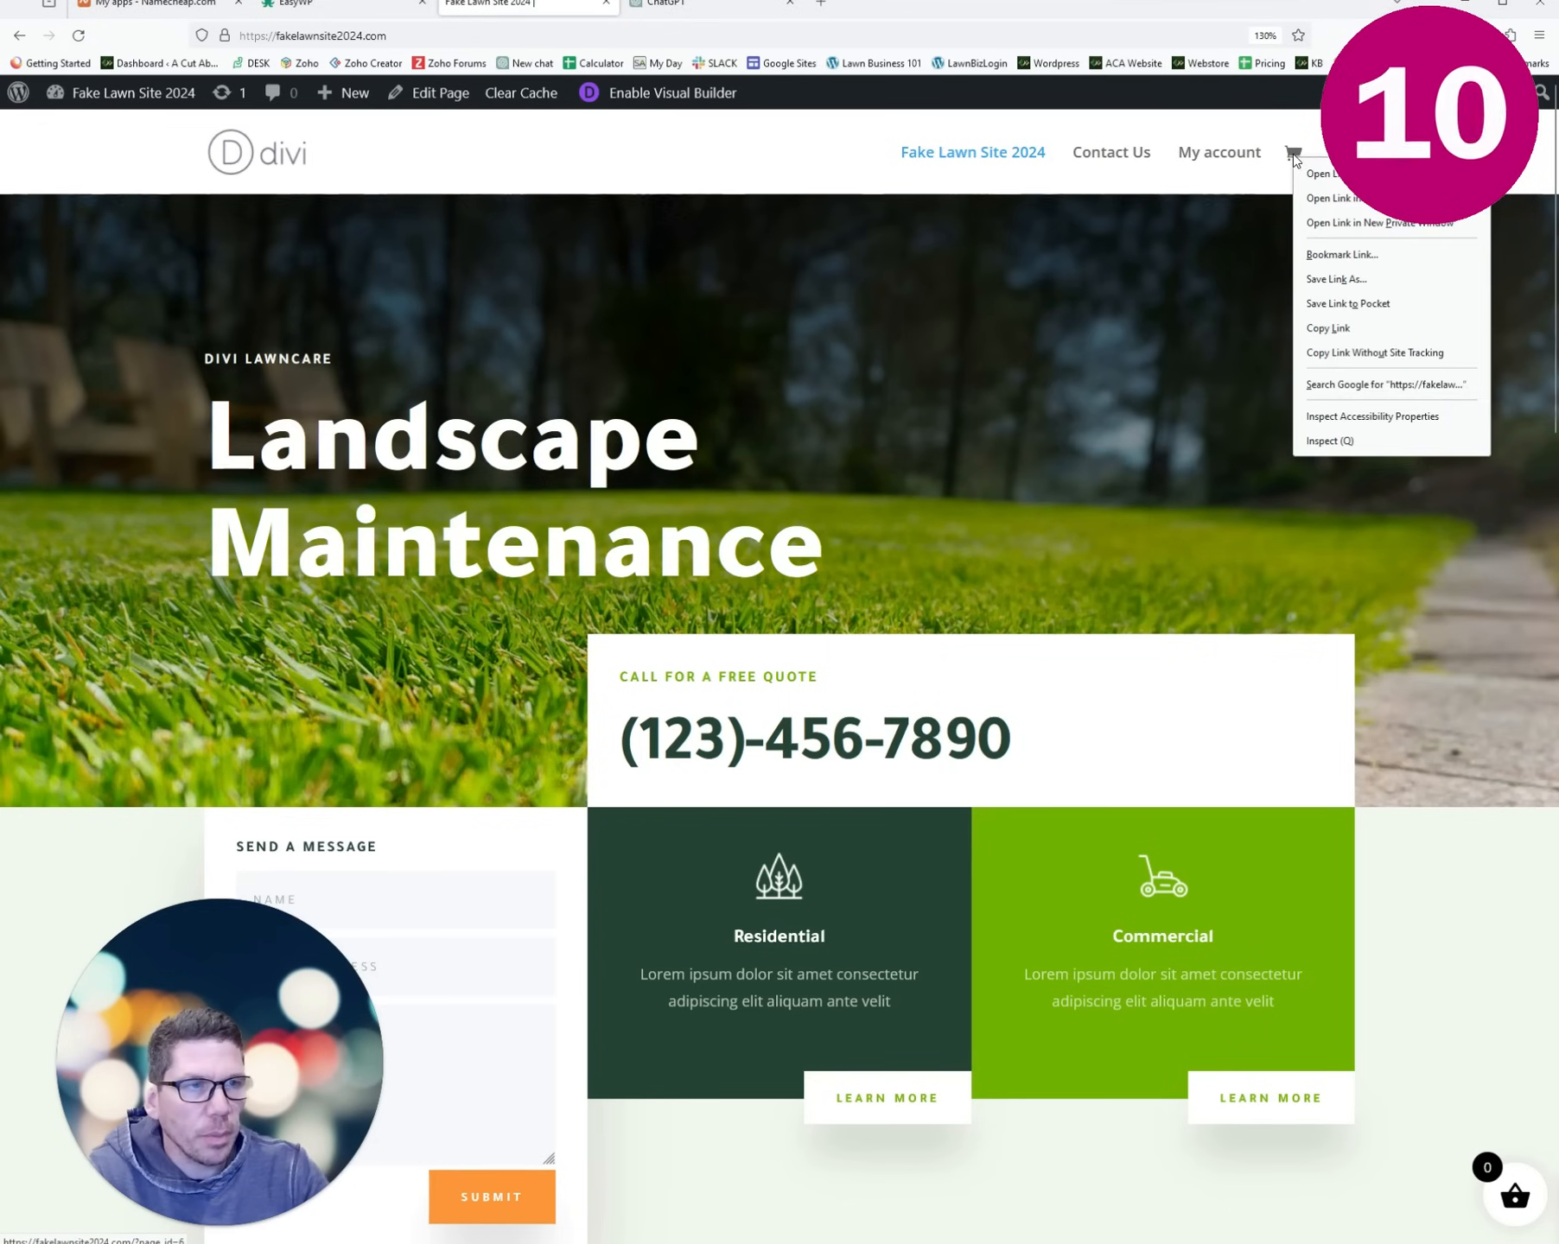
left_click(1330, 441)
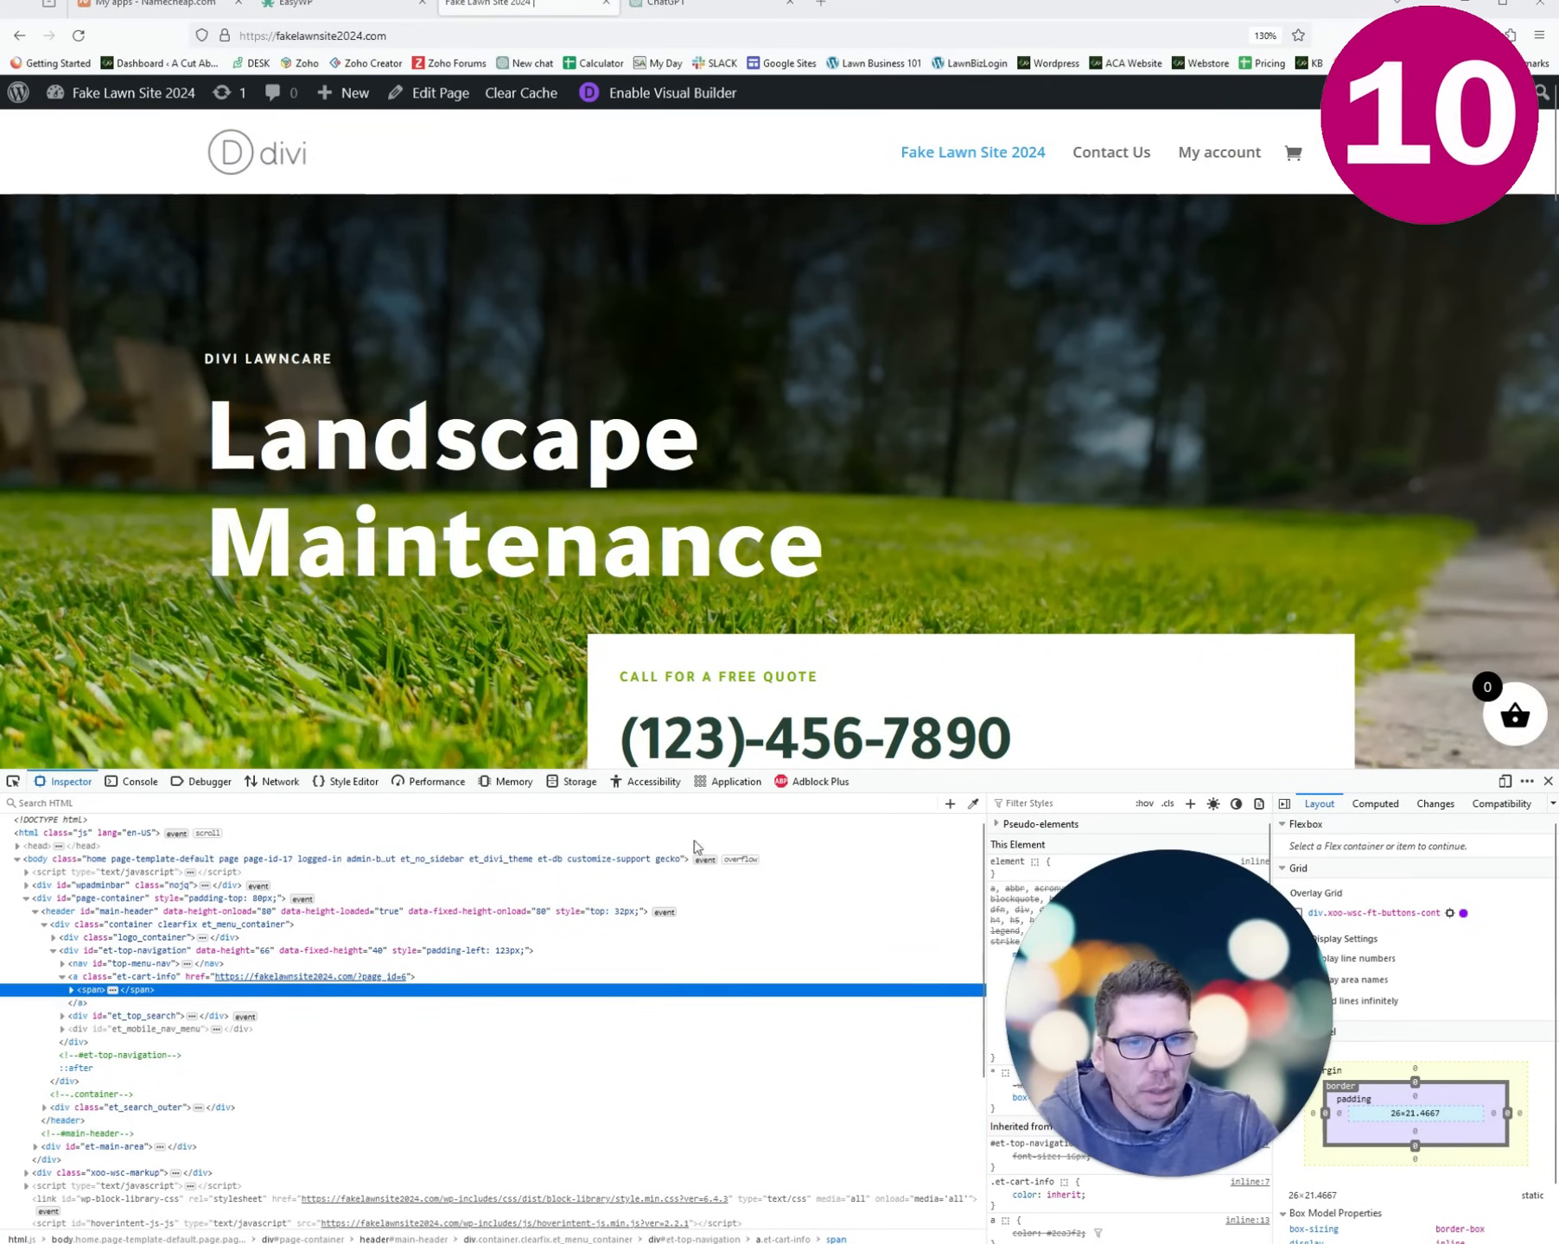
left_click(135, 976)
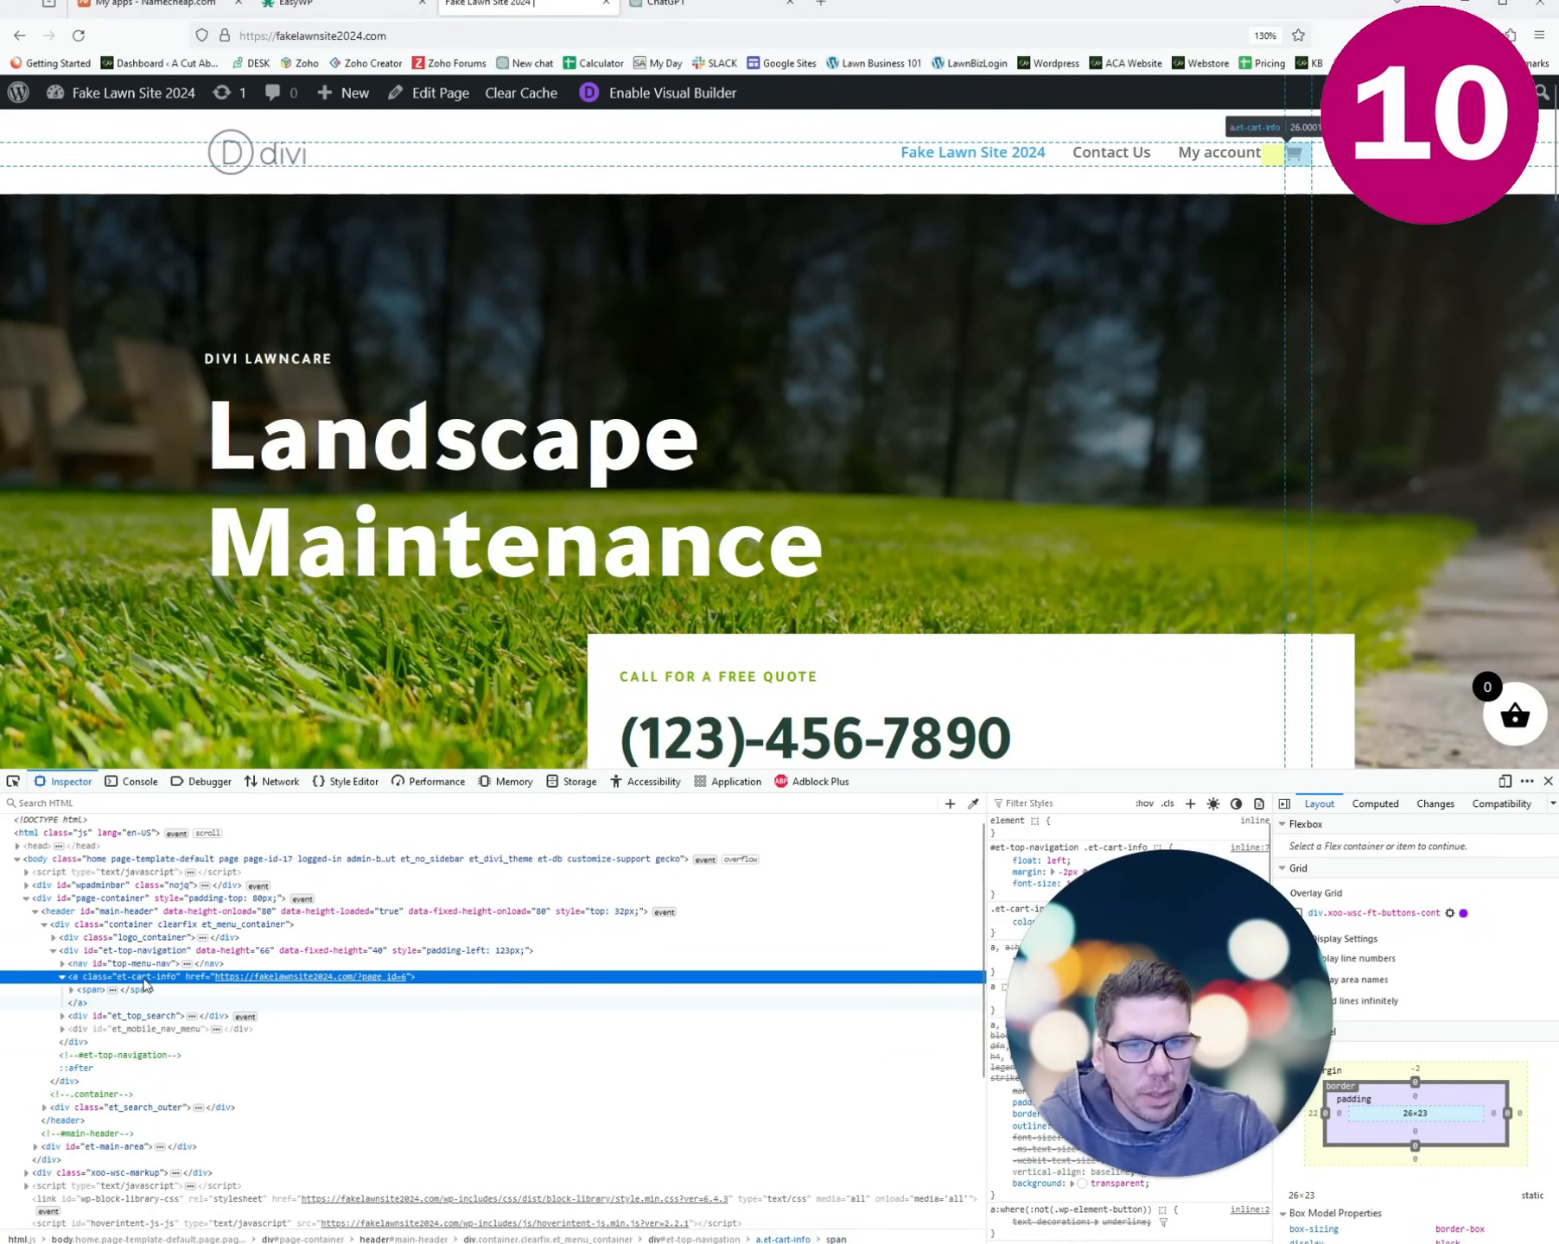
right_click(147, 977)
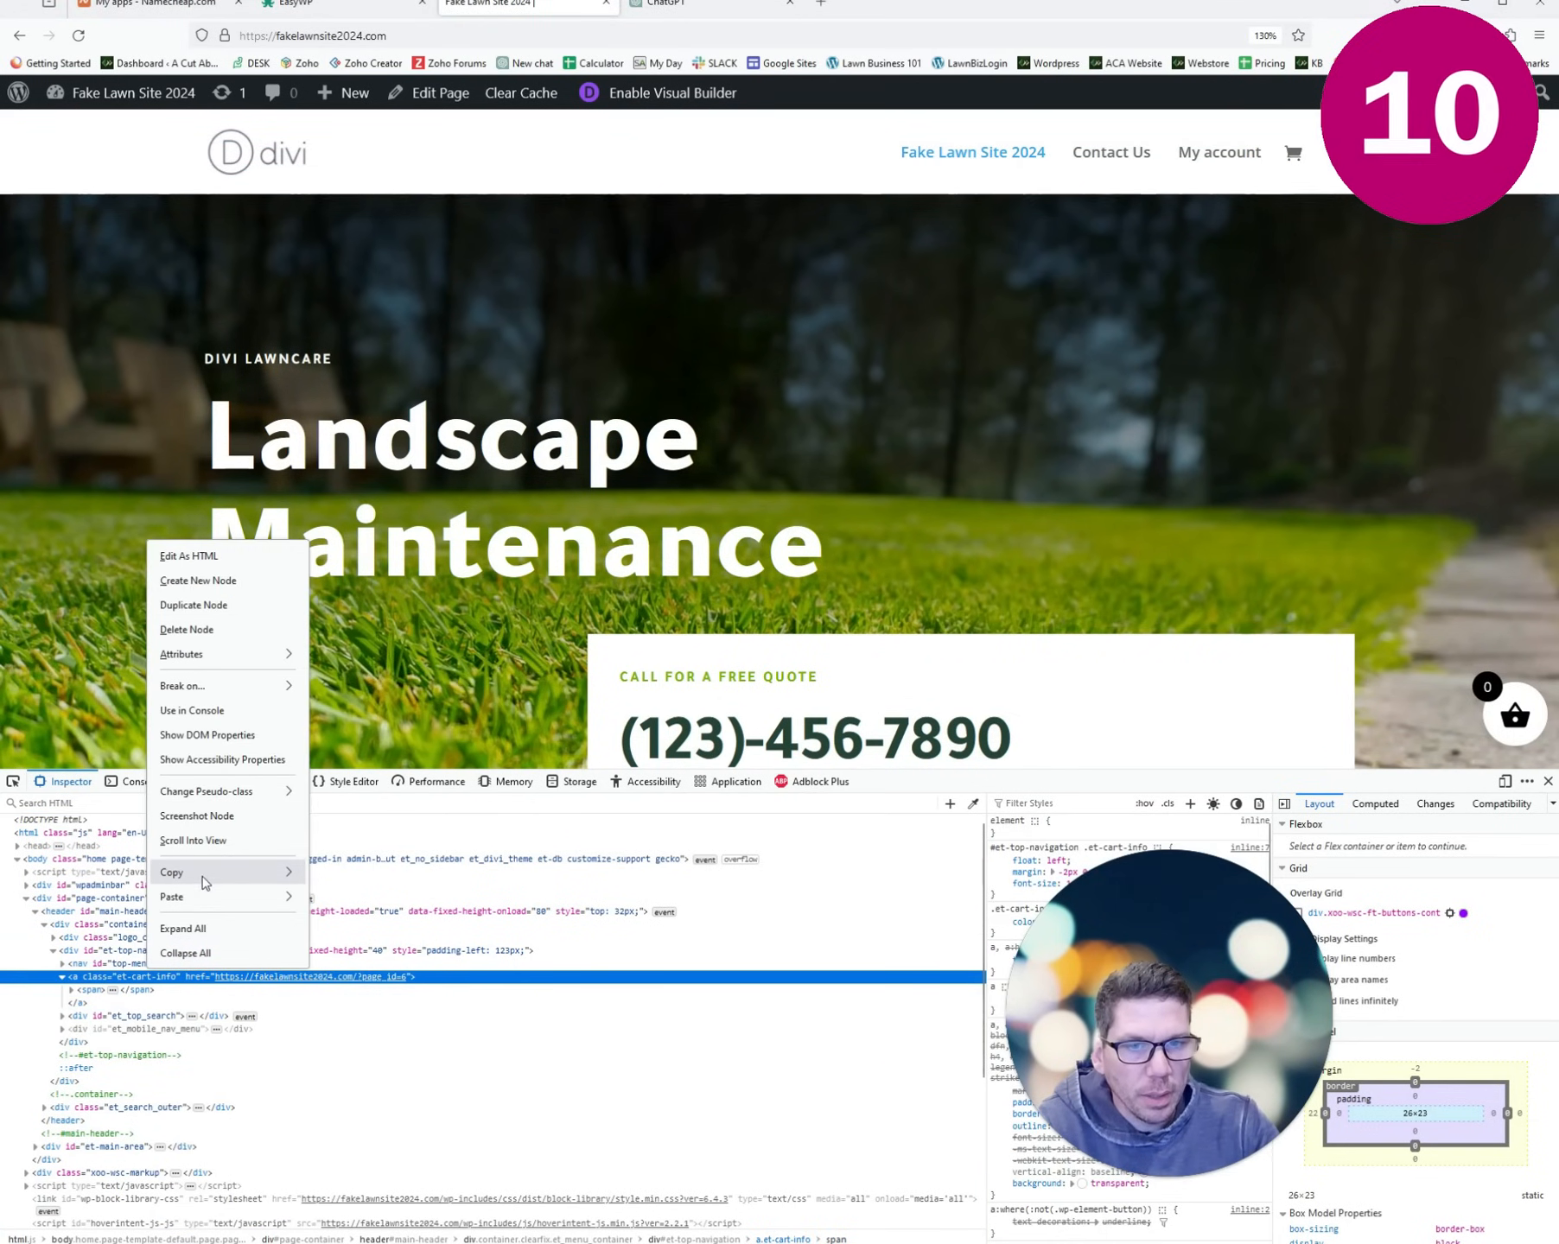
mouse_move(207, 874)
left_click(347, 921)
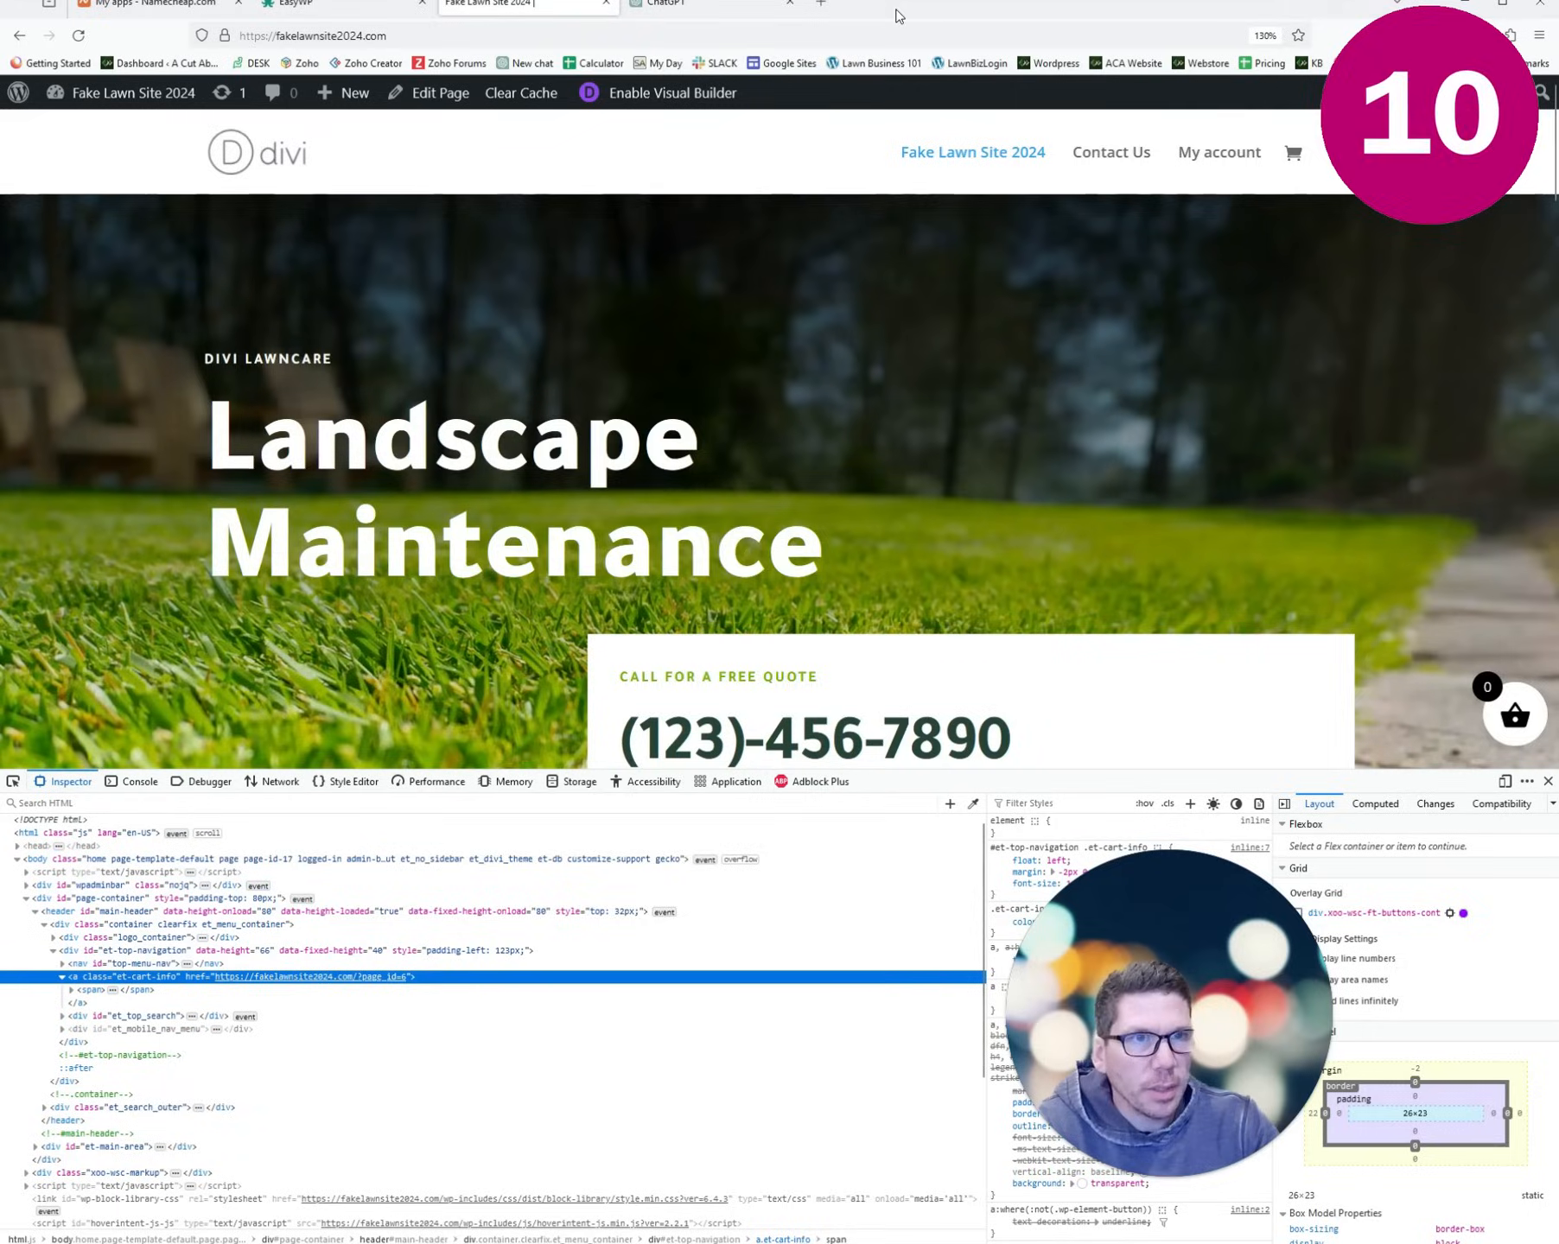
left_click(717, 7)
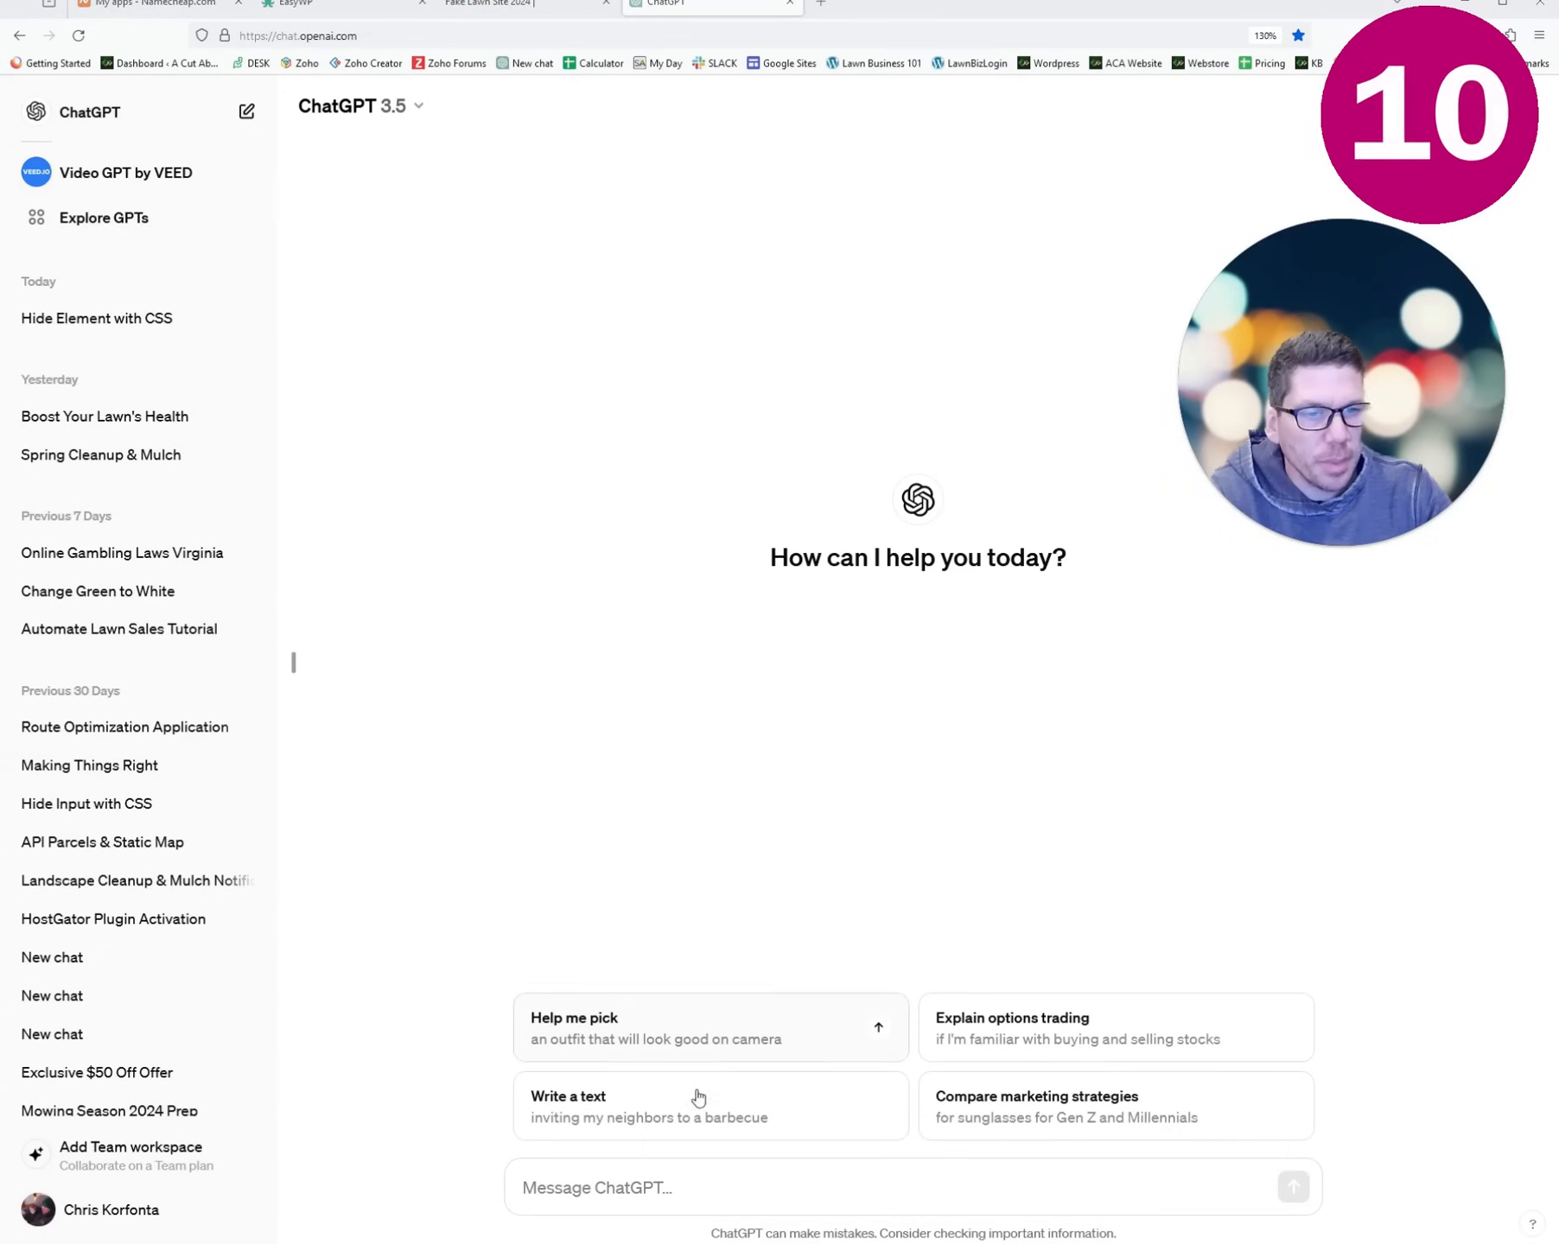
- Send ChatGPT 'I want to hide this:' with the pasted .et-cart-info selector, then return to the site
left_click(605, 1188)
type("U")
key("BackSpace")
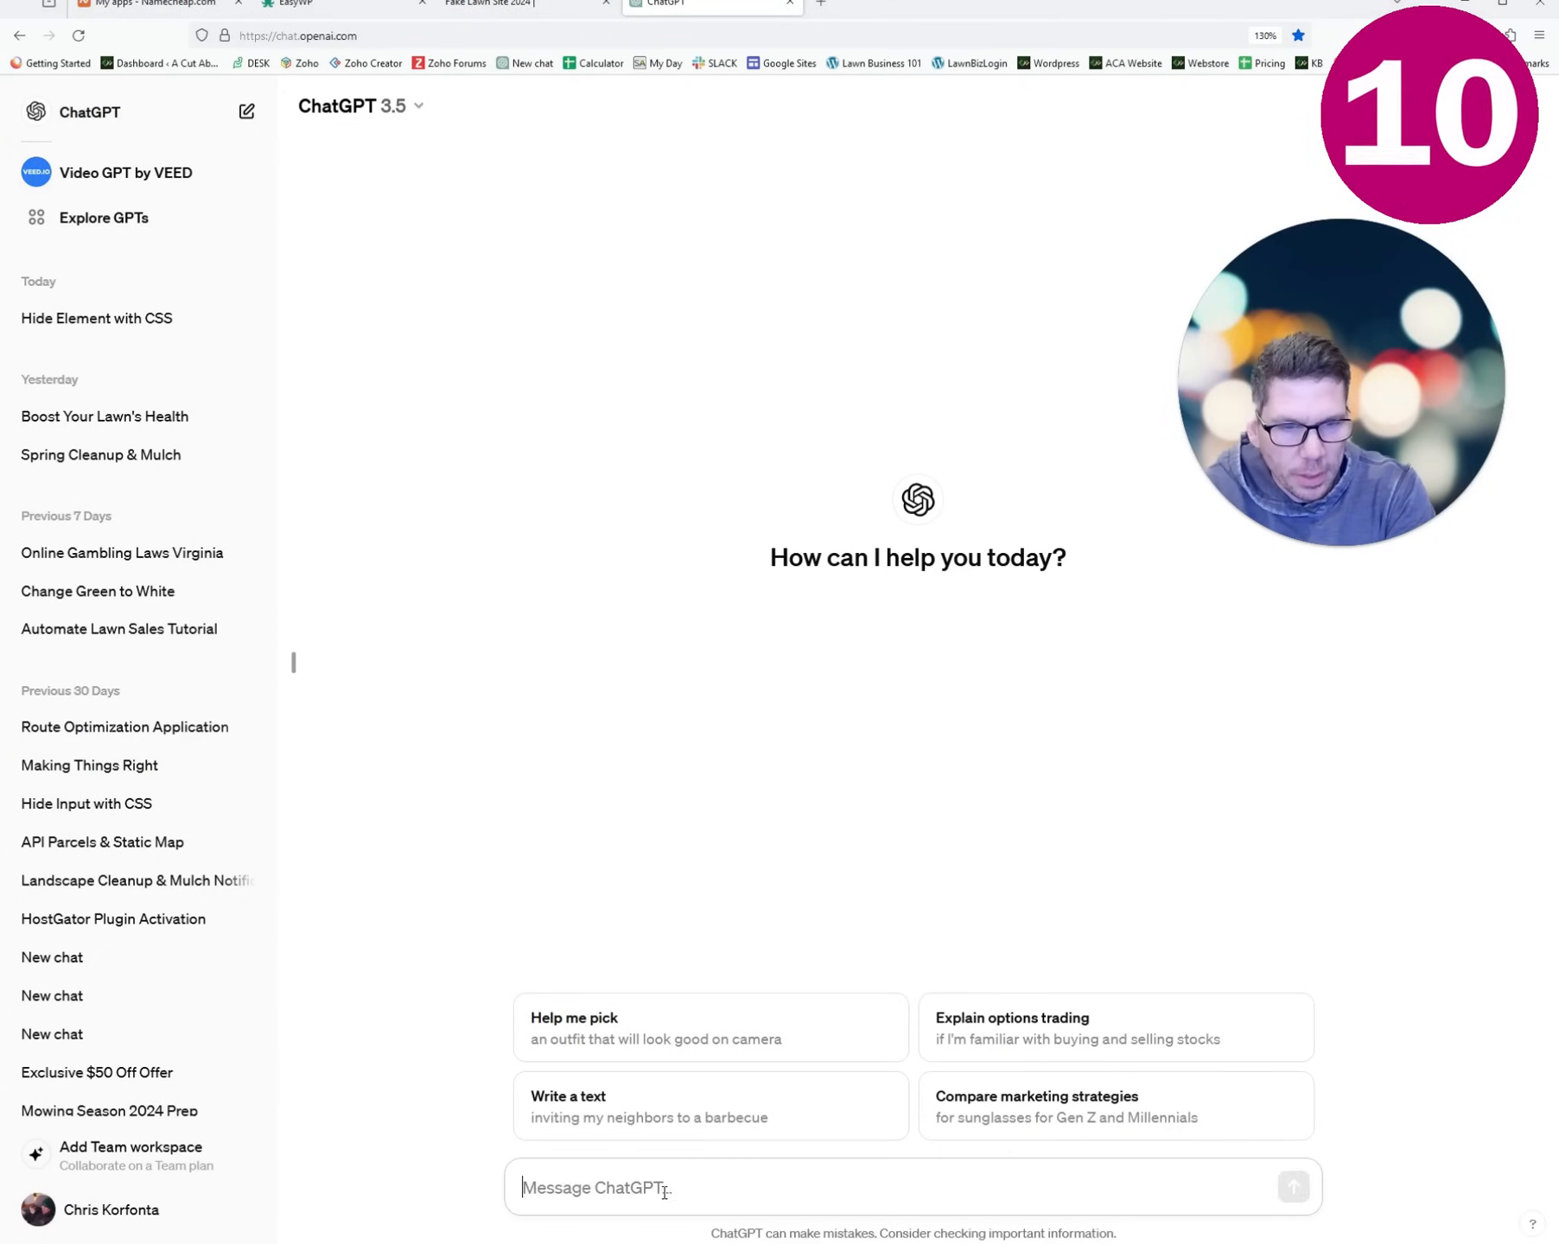
type("I want to hide this")
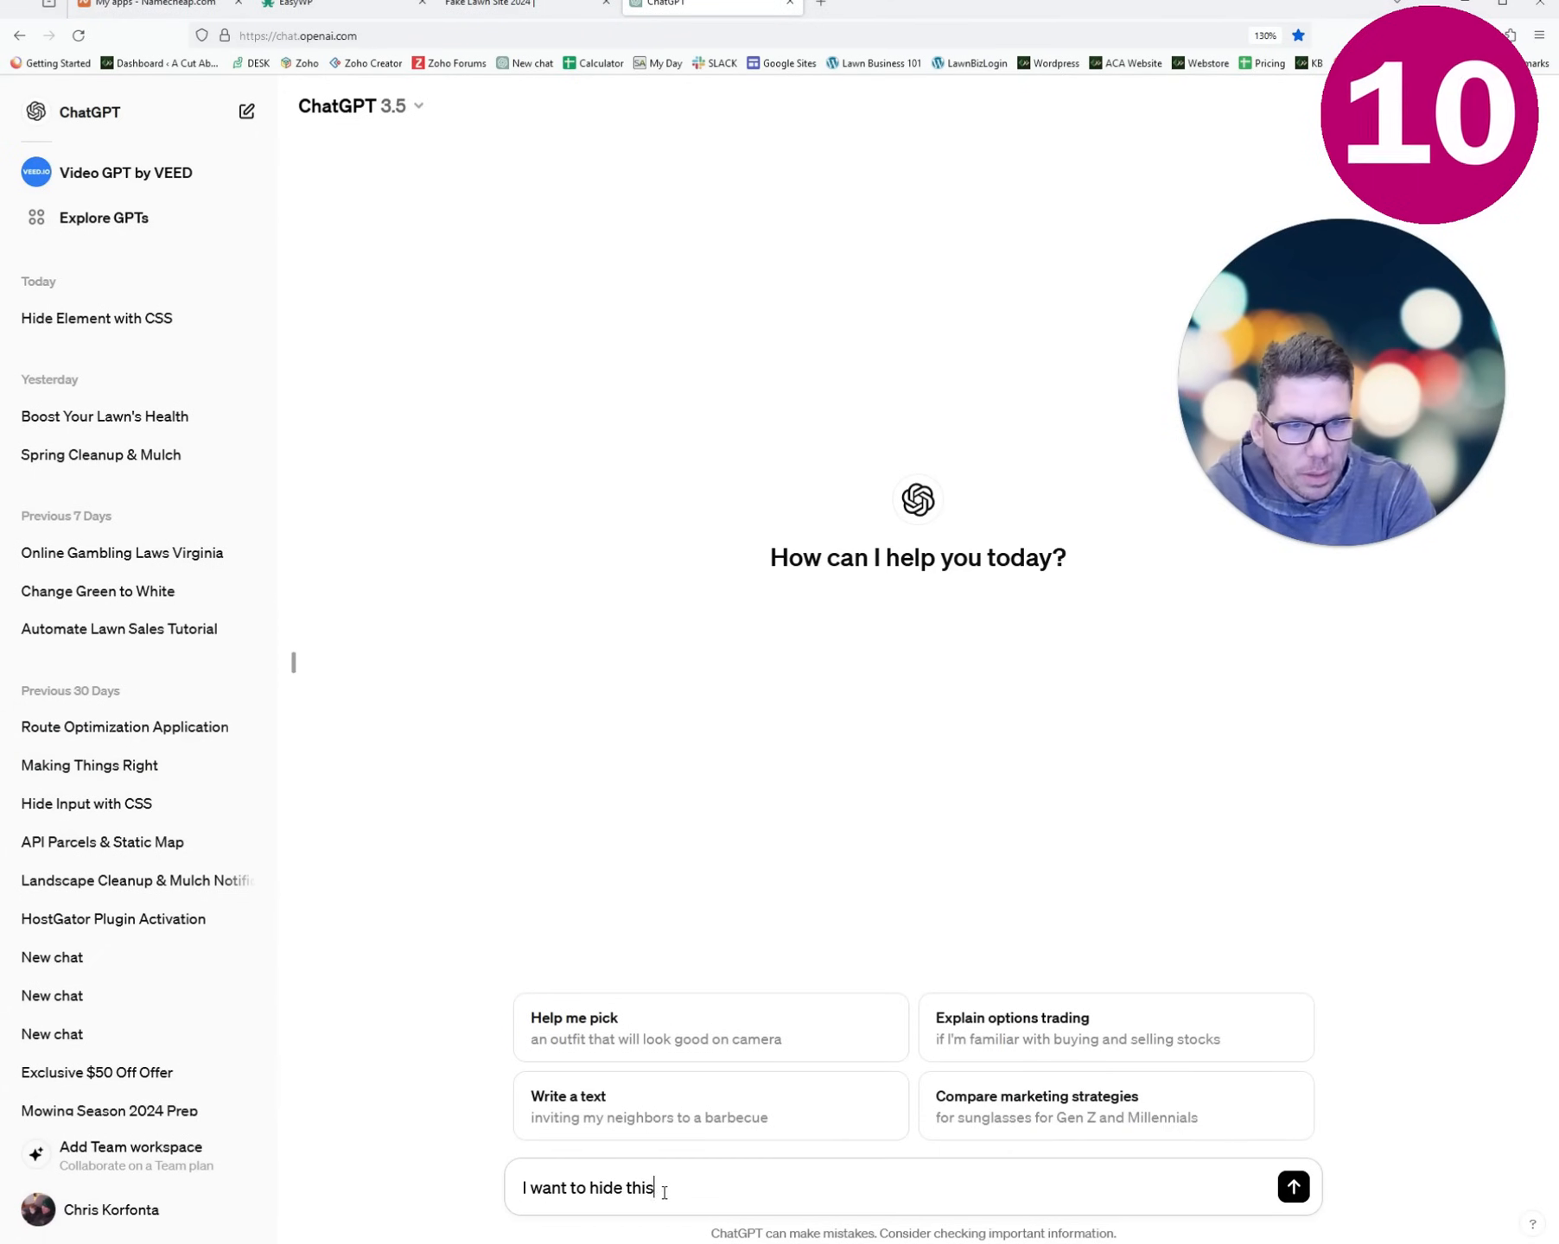
type(":")
key("shift+Return")
key("shift+Return")
type(".et-cart-info")
key("Return")
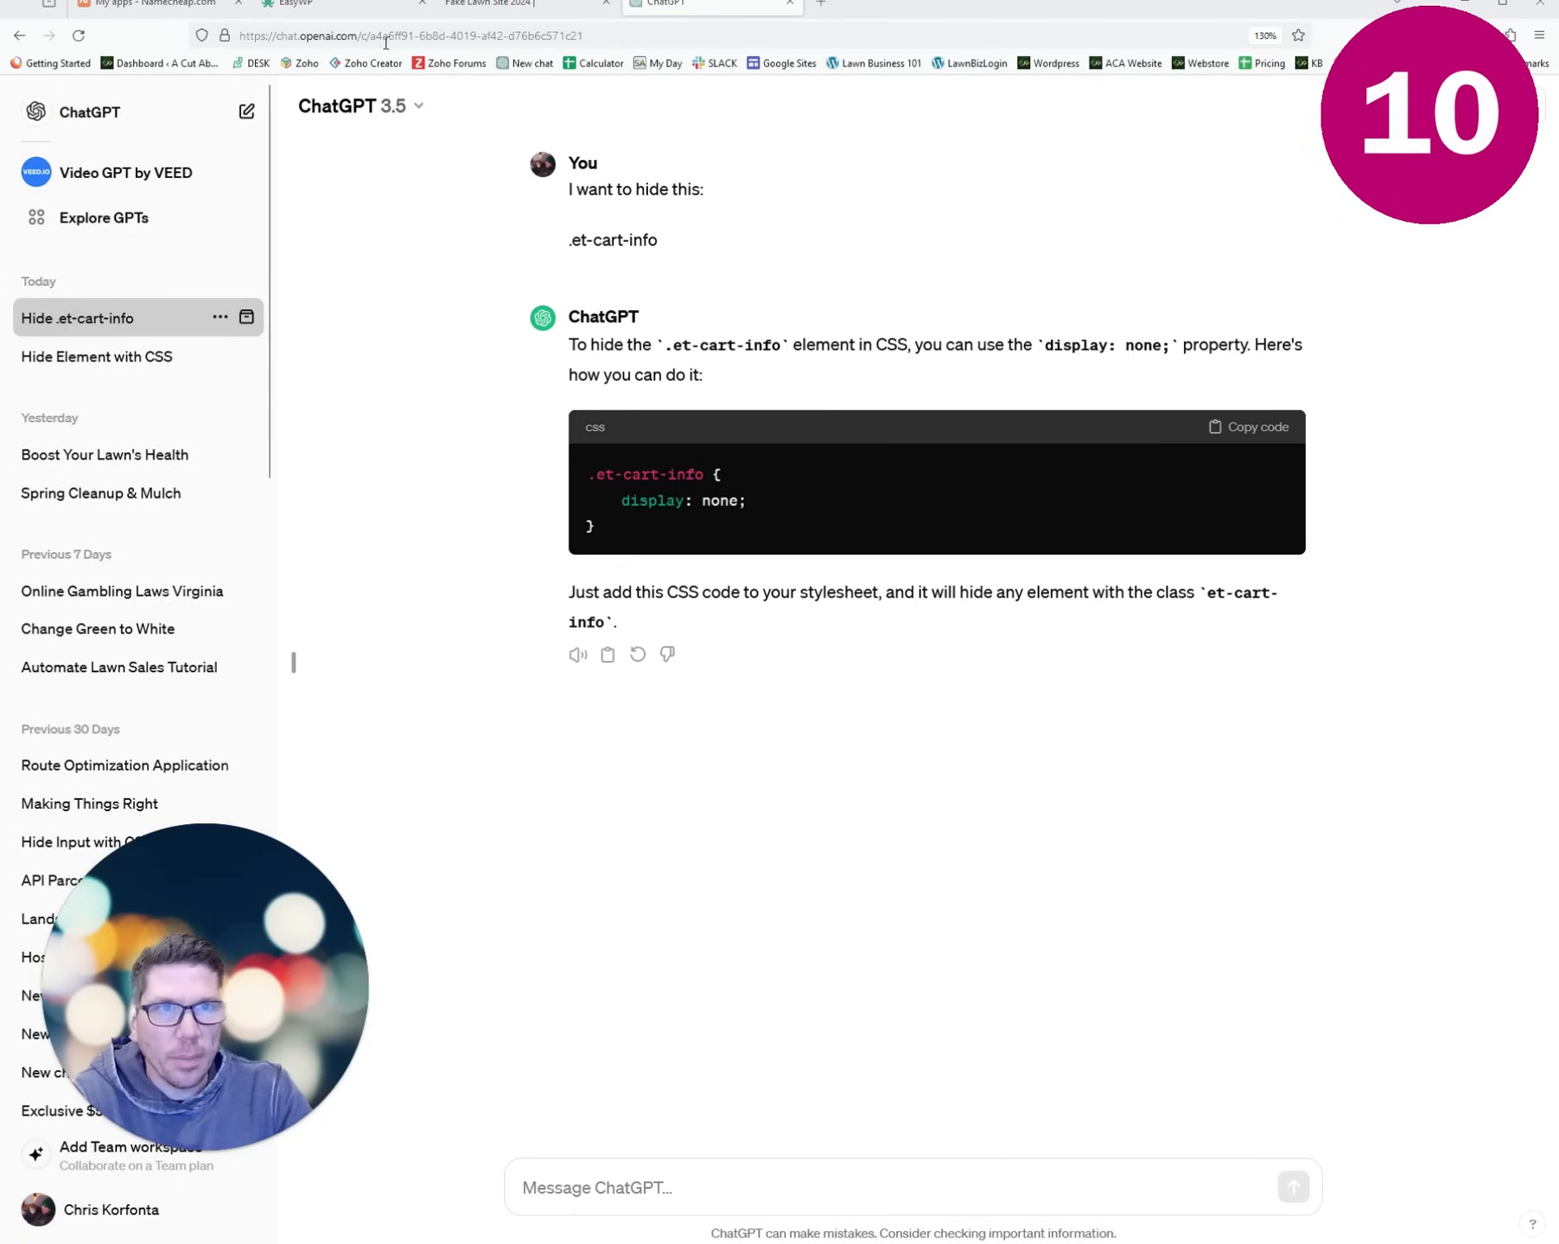
left_click(489, 5)
mouse_move(86, 94)
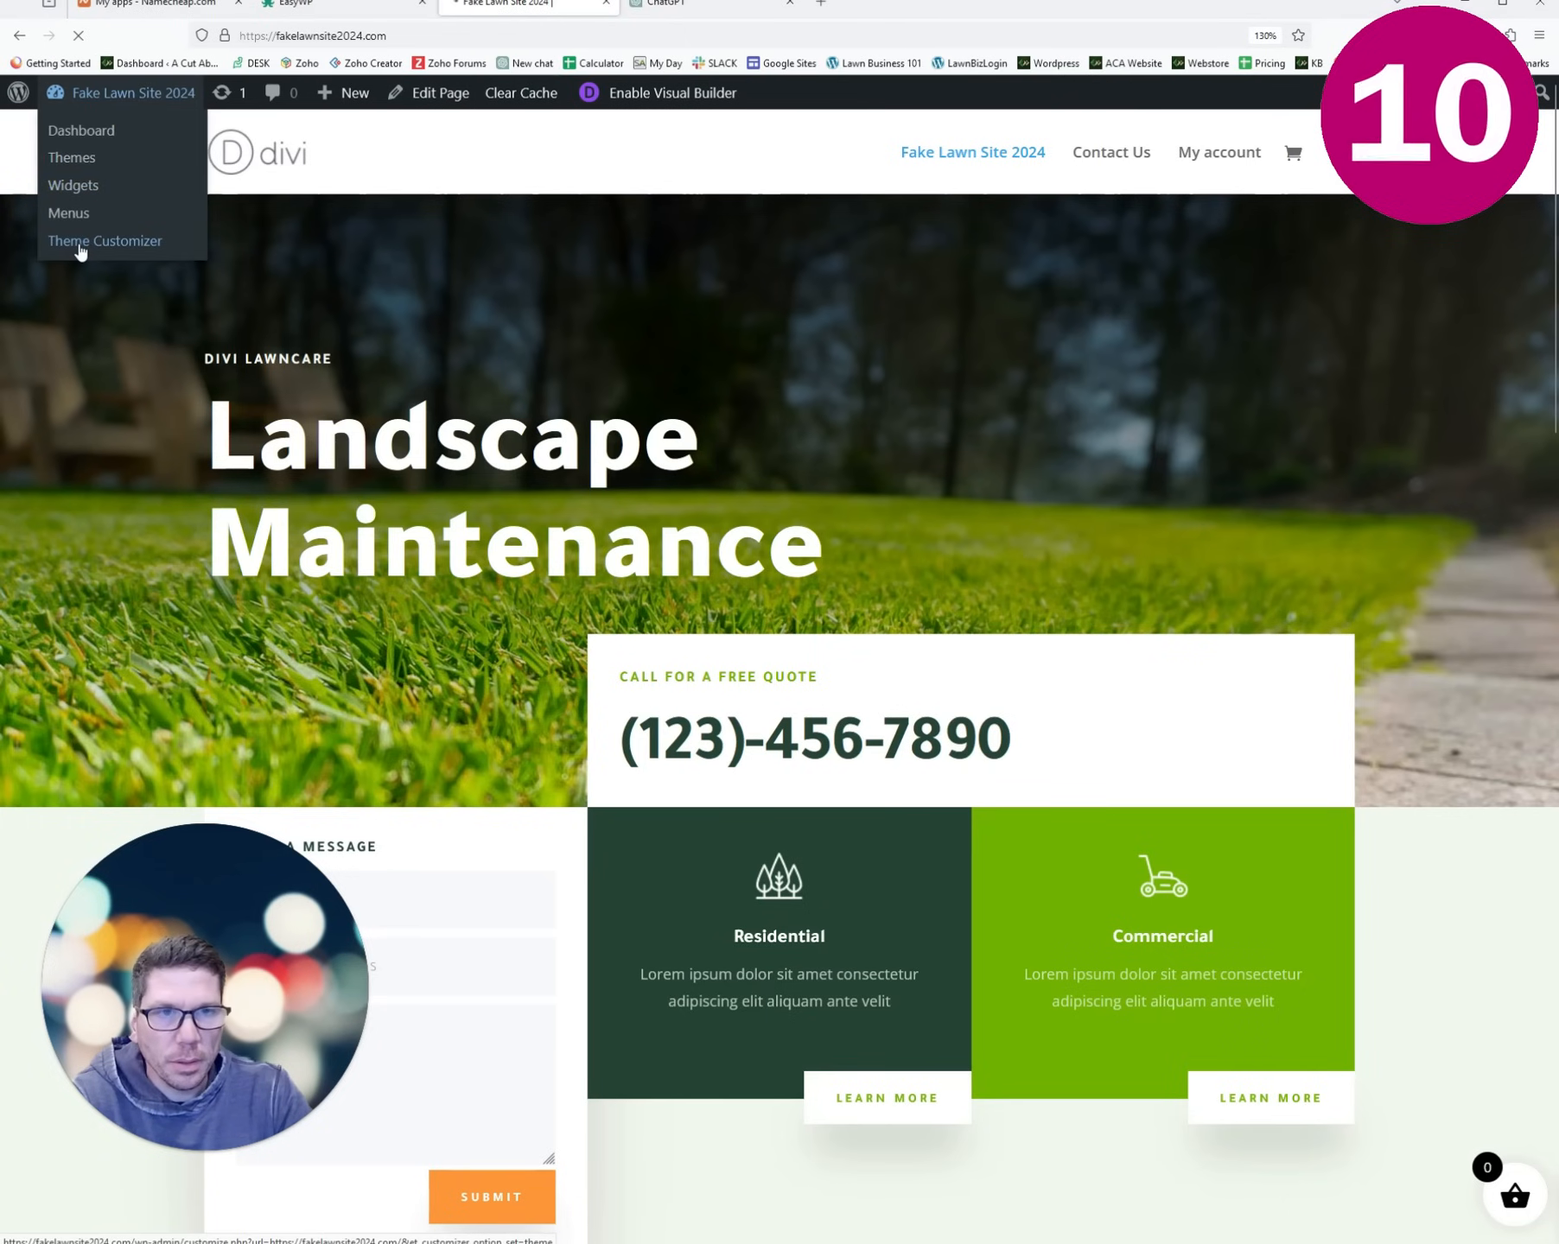
- Add the .et-cart-info { display: none; } rule in the Customizer's Additional CSS to hide the header cart
left_click(81, 248)
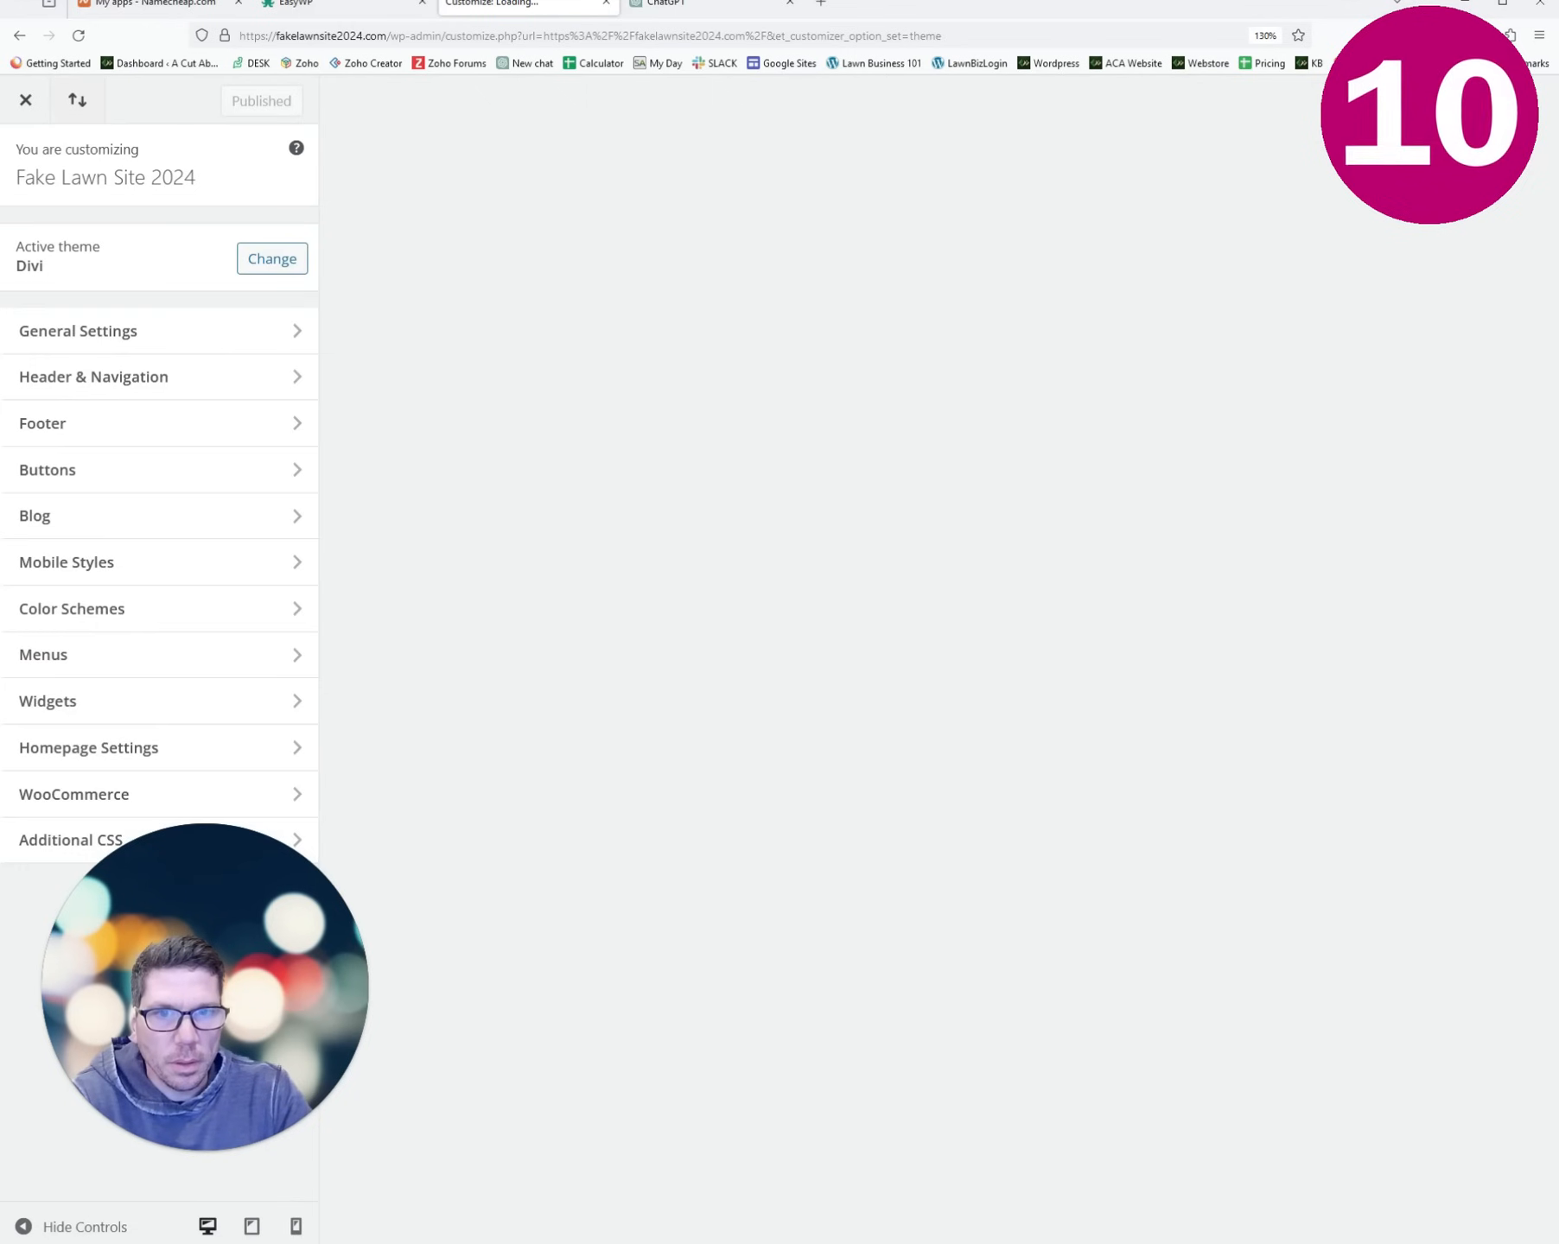
left_click(95, 843)
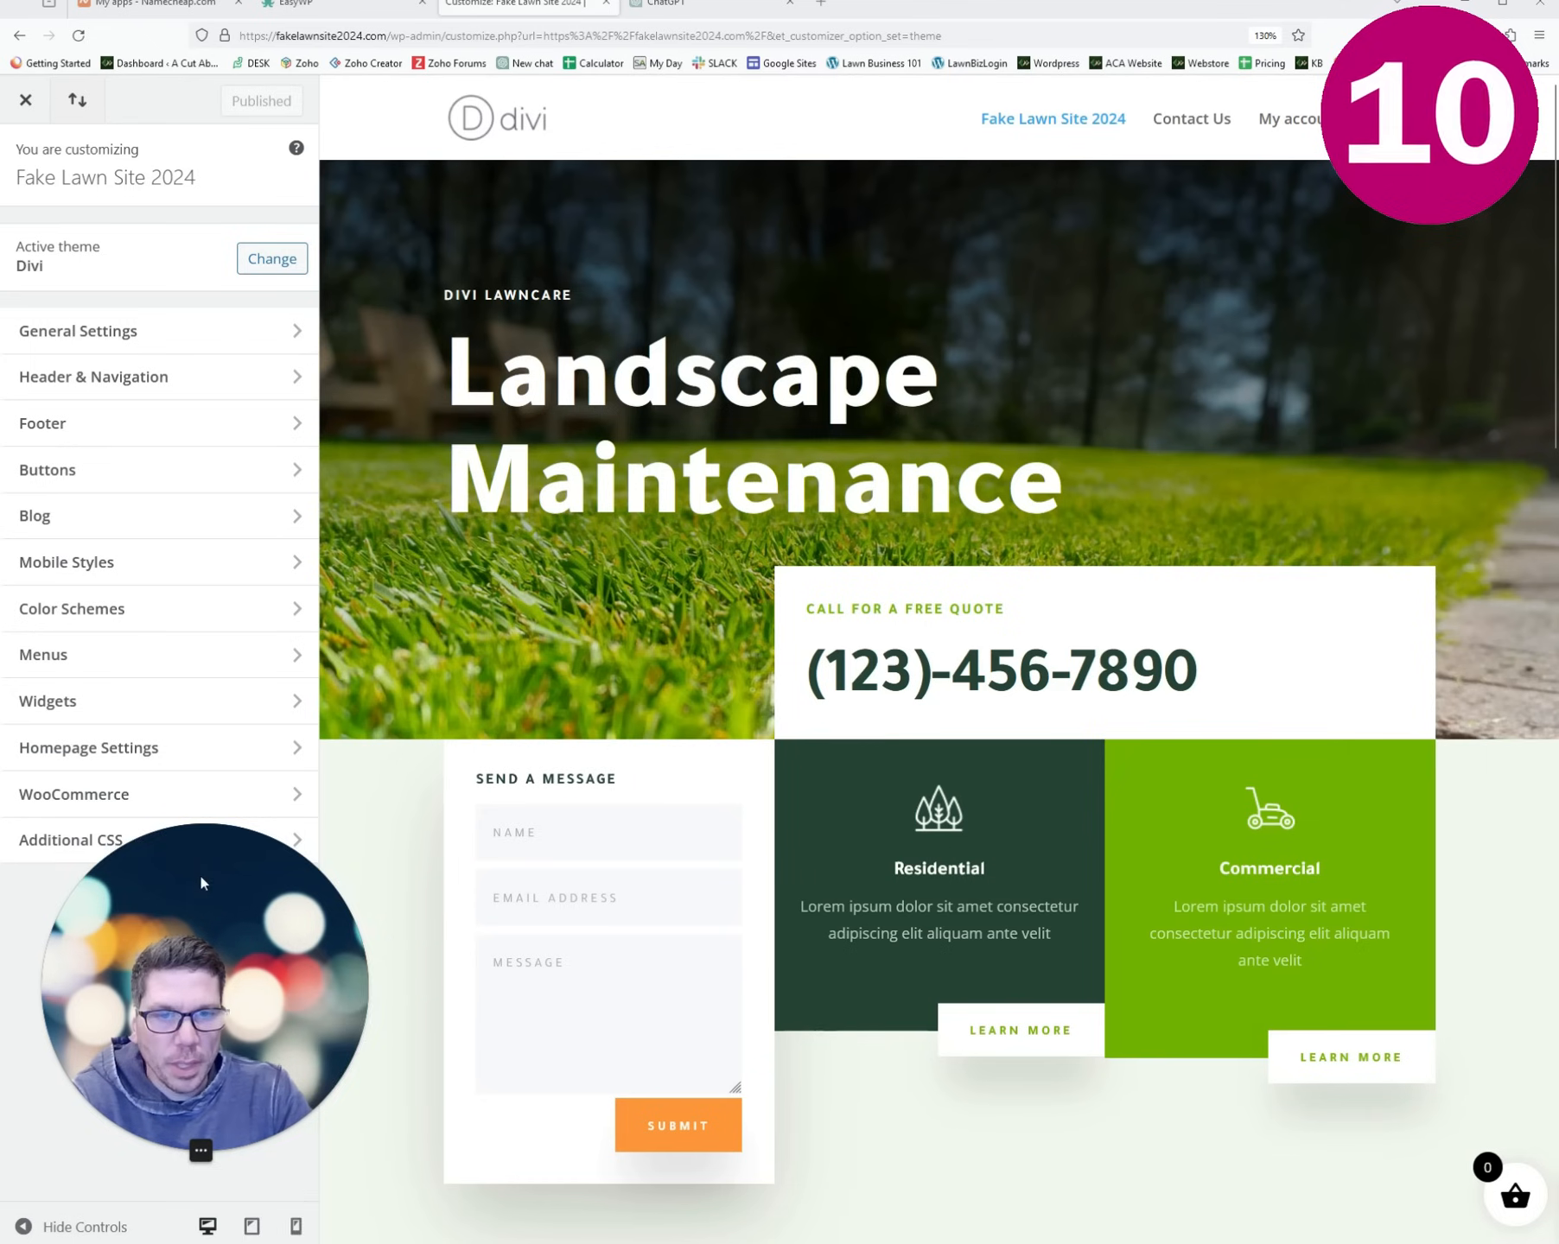
left_click_drag(274, 939, 173, 908)
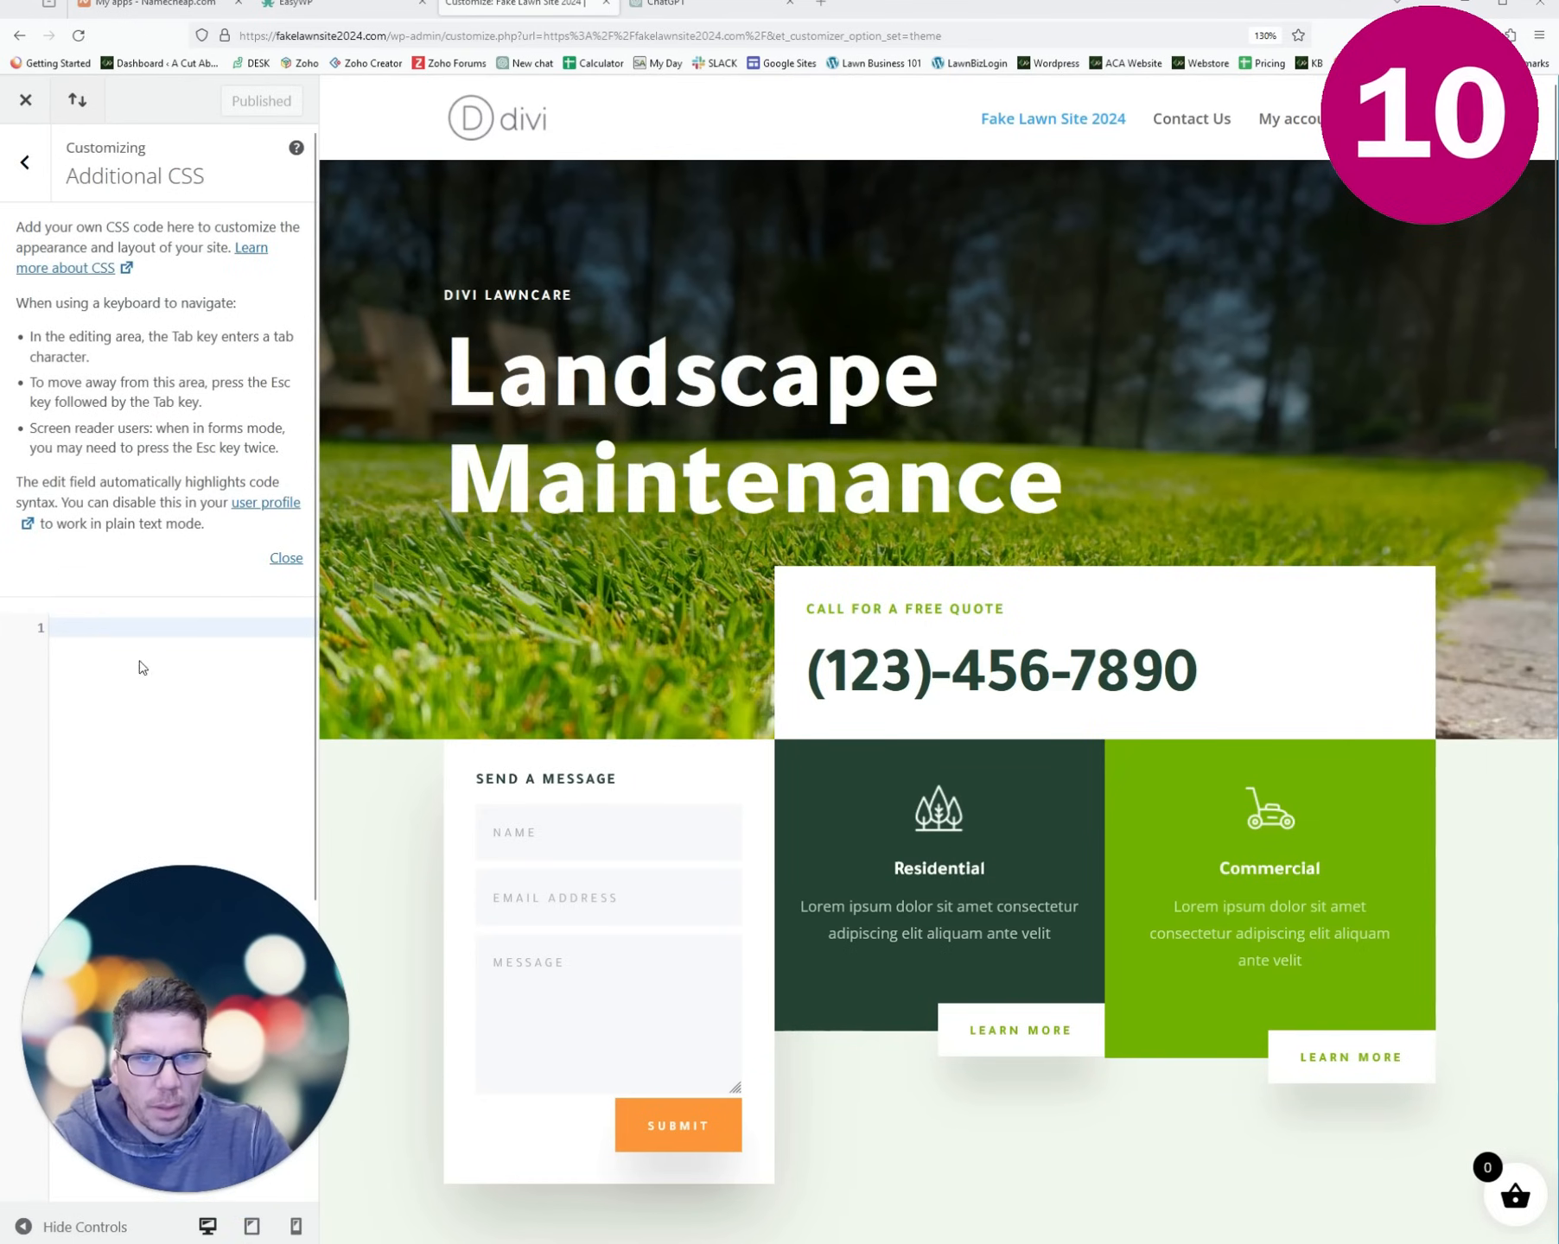
type(".et-cart-info {     display: none; }")
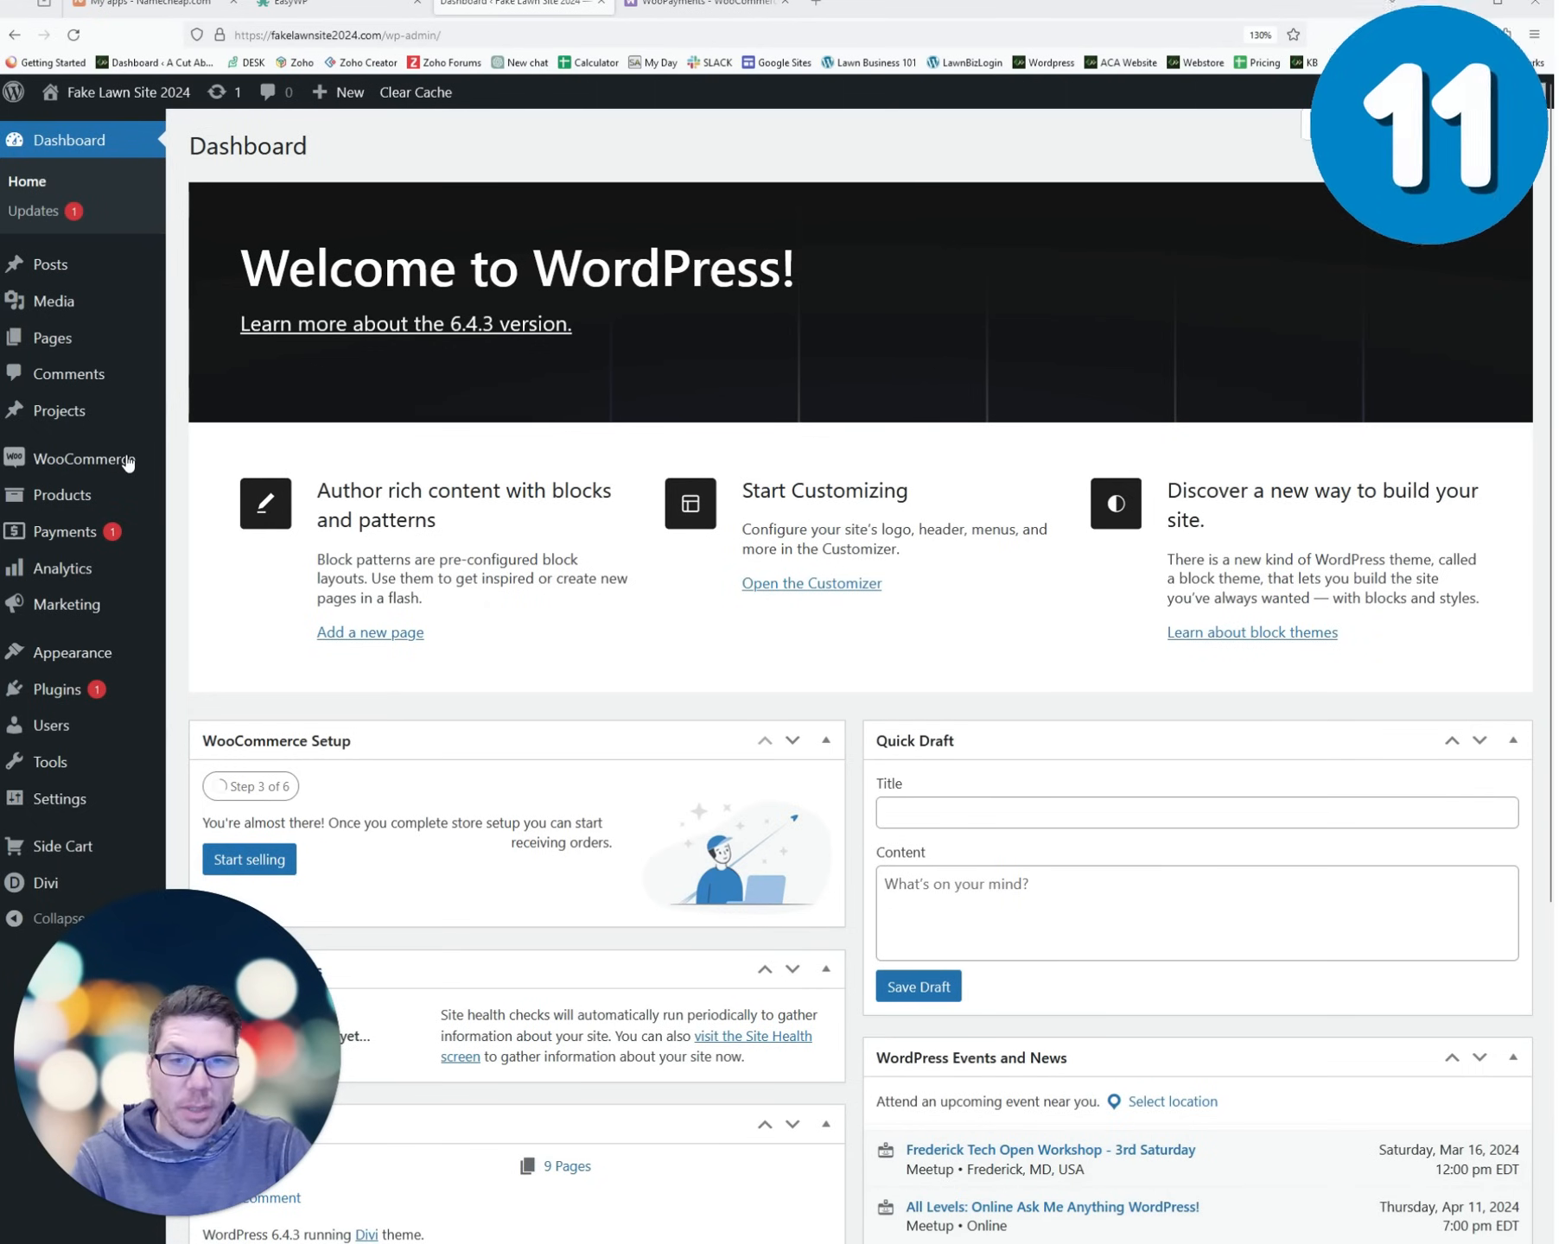
- Upload woocommerce-payments.7.3.0.zip from Downloads as a new plugin, install it, and activate WooPayments
left_click(698, 7)
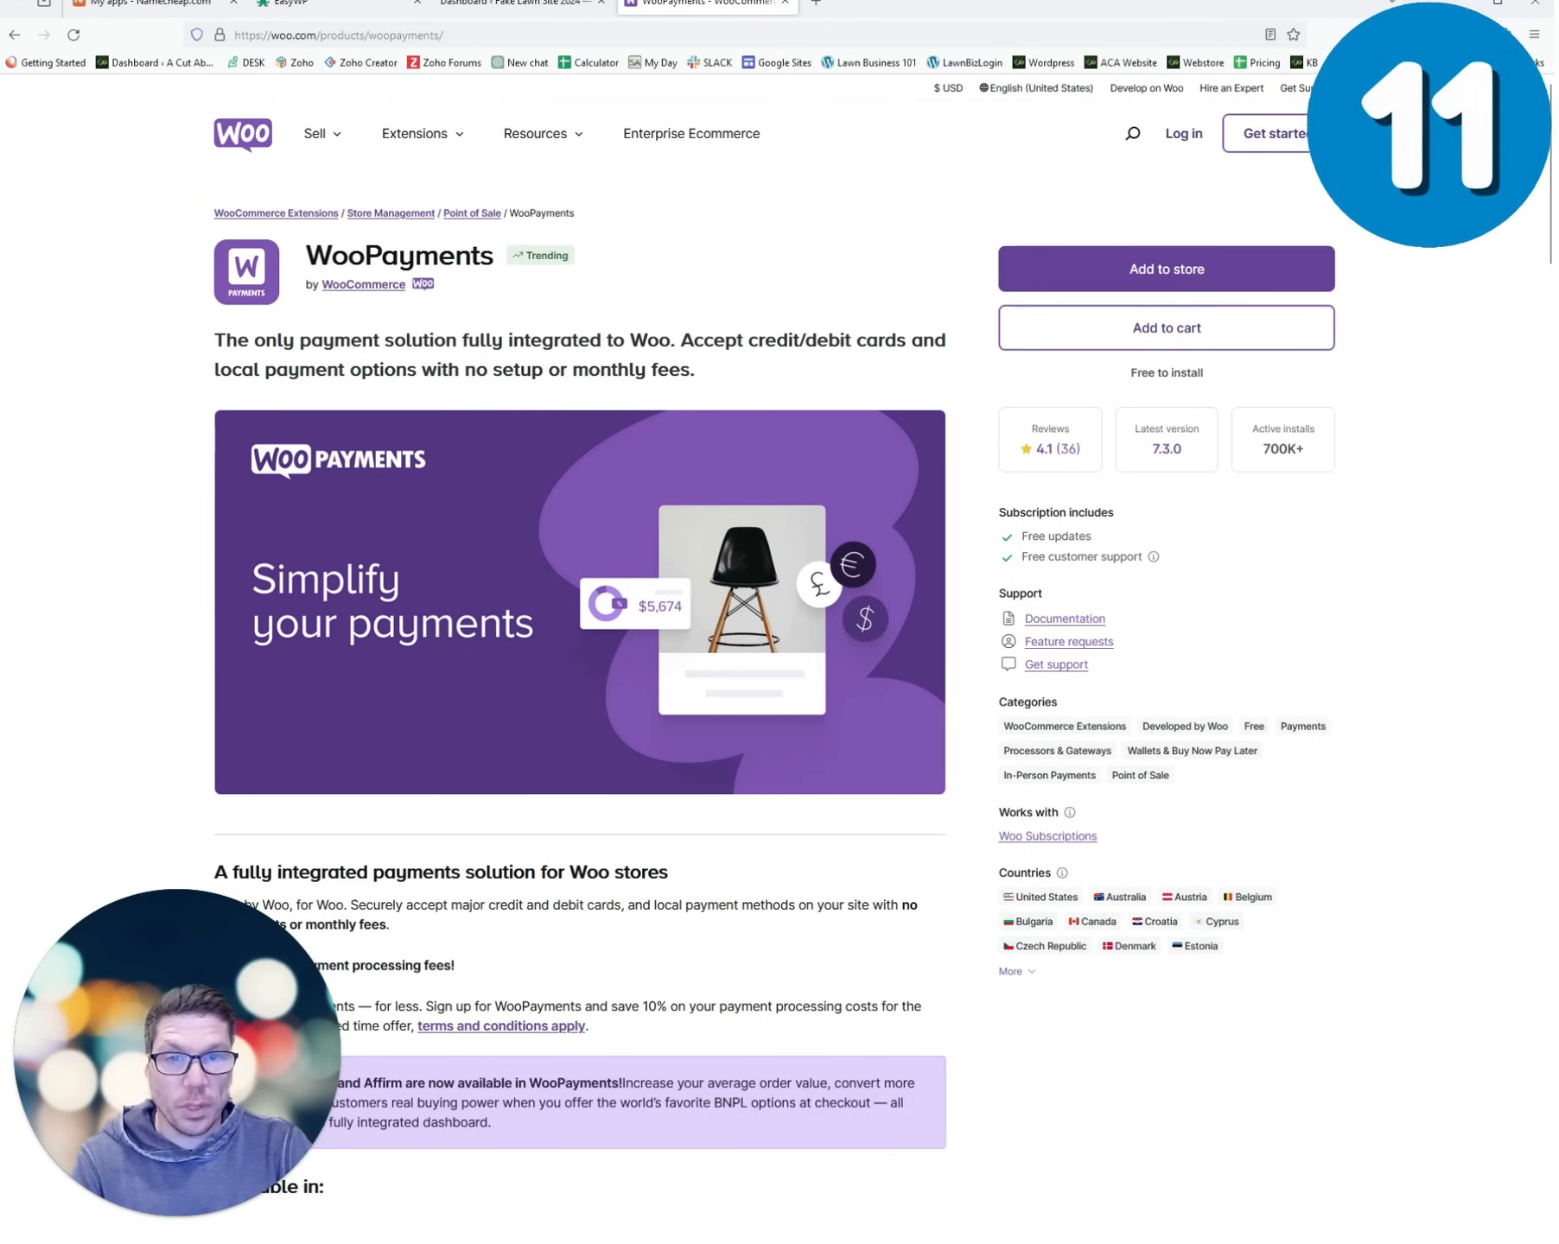
key("ctrl+shift+Tab")
mouse_move(69, 695)
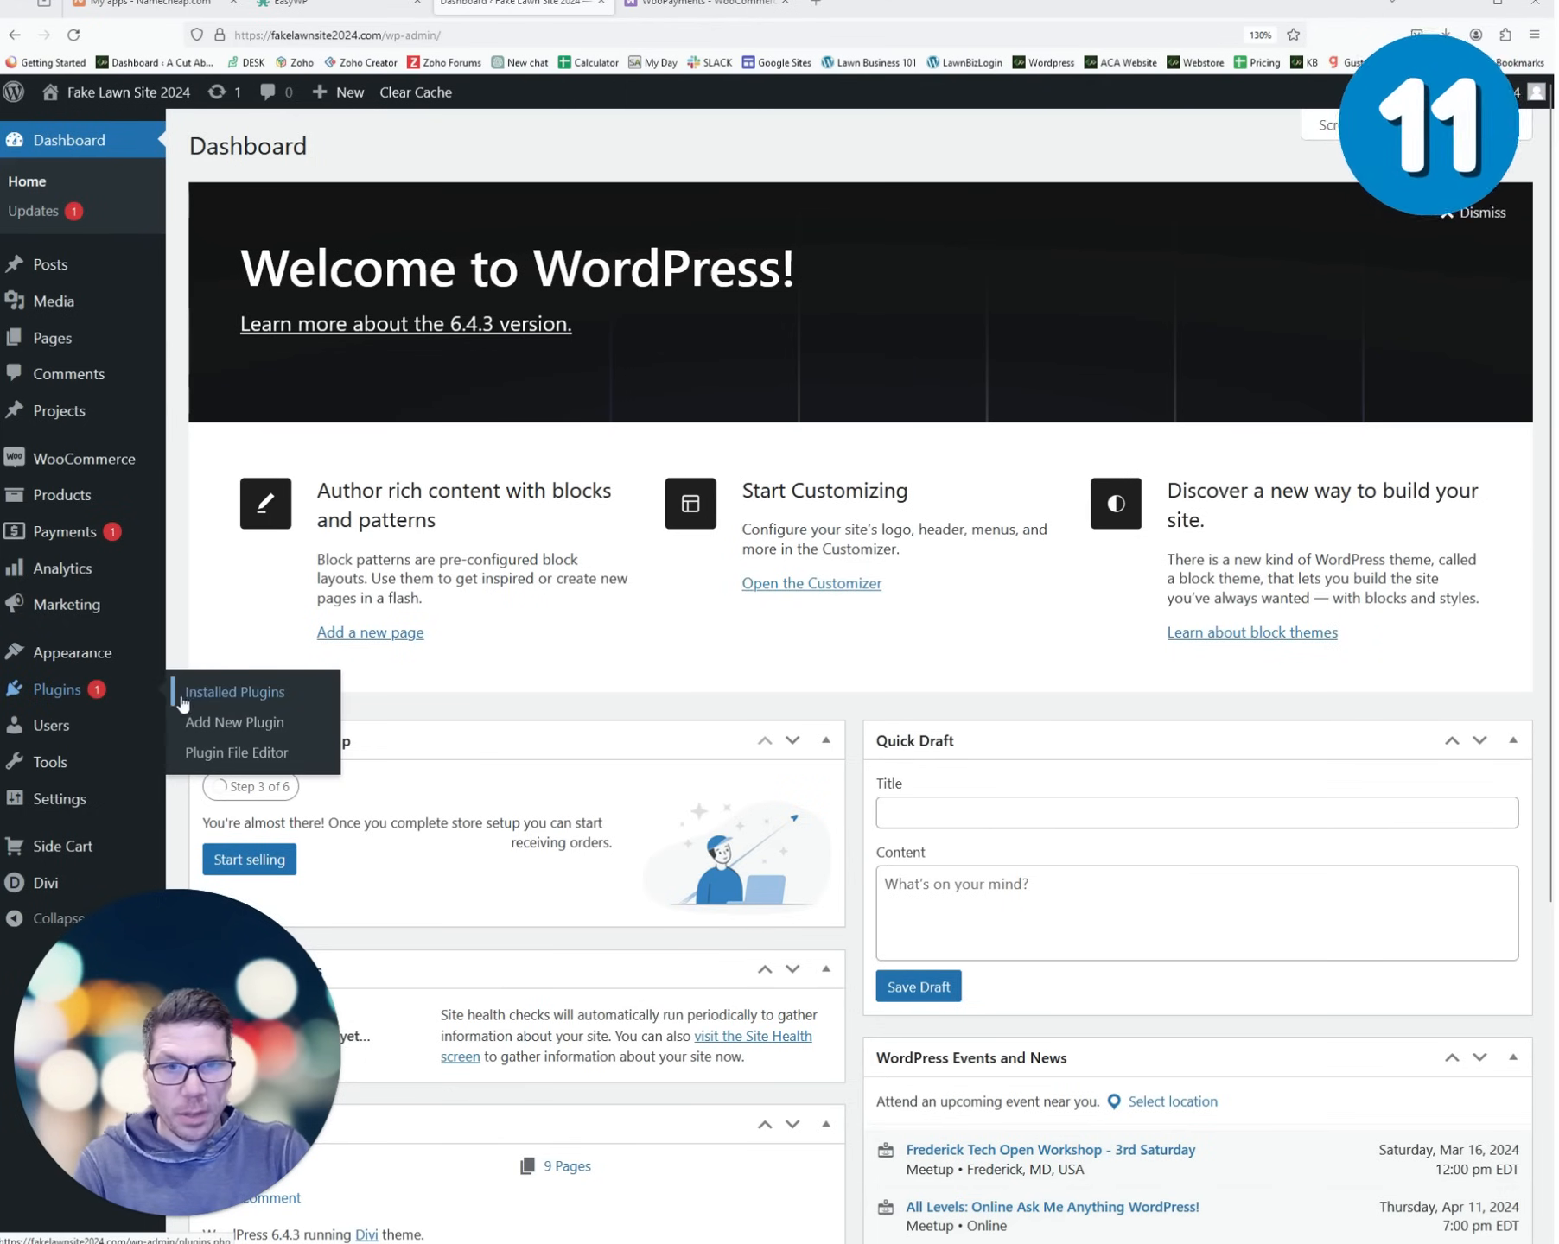
left_click(239, 729)
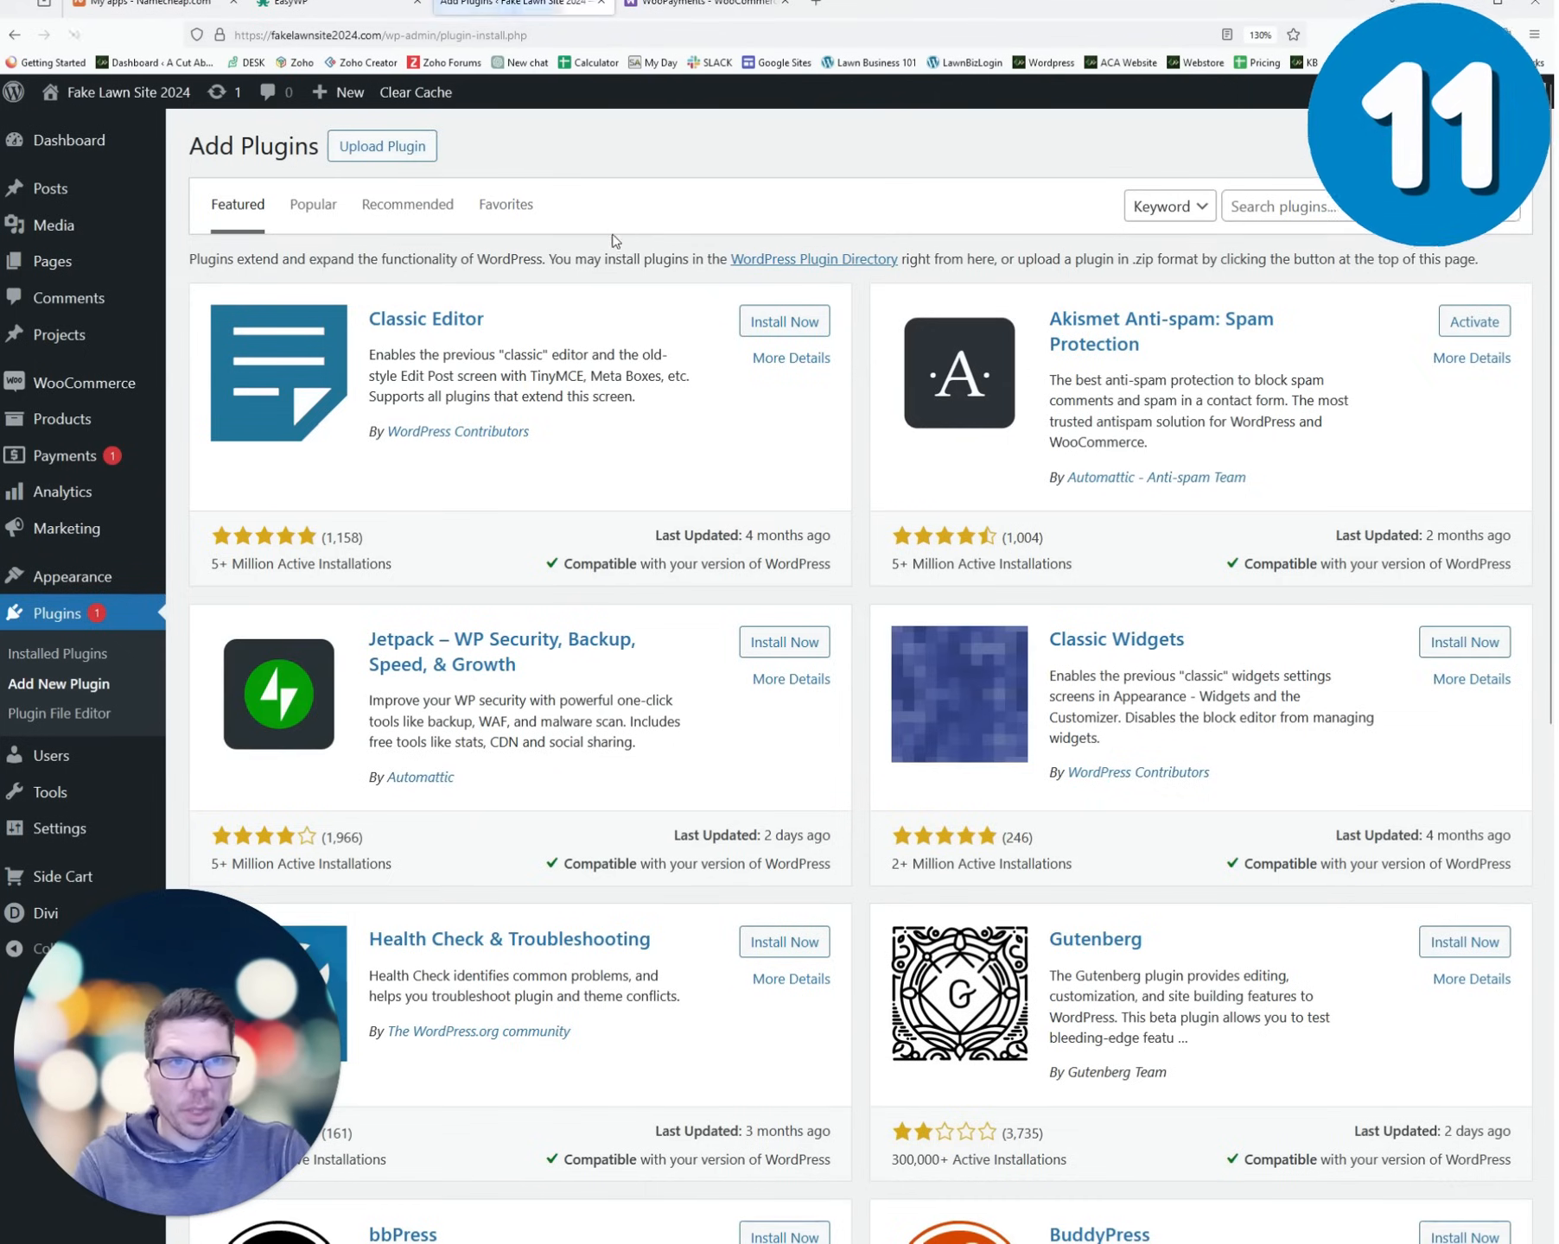
left_click(406, 147)
left_click(717, 339)
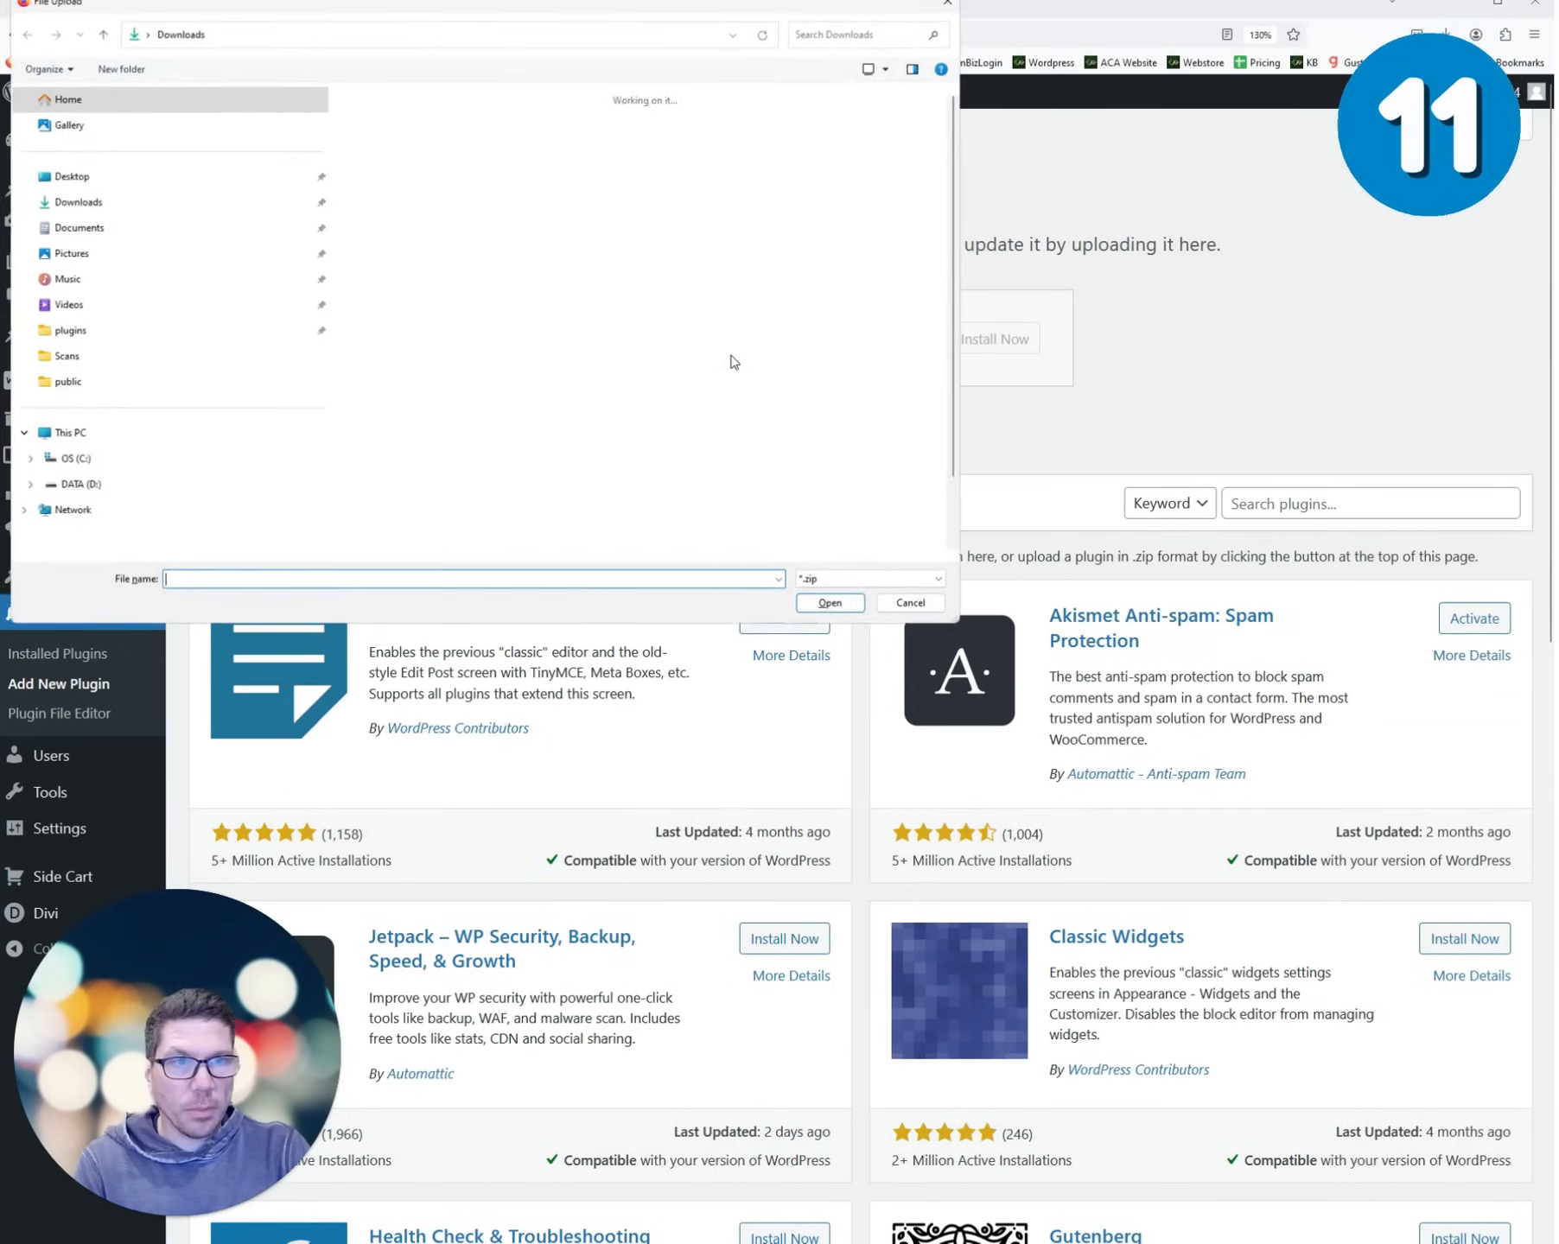
left_click(78, 201)
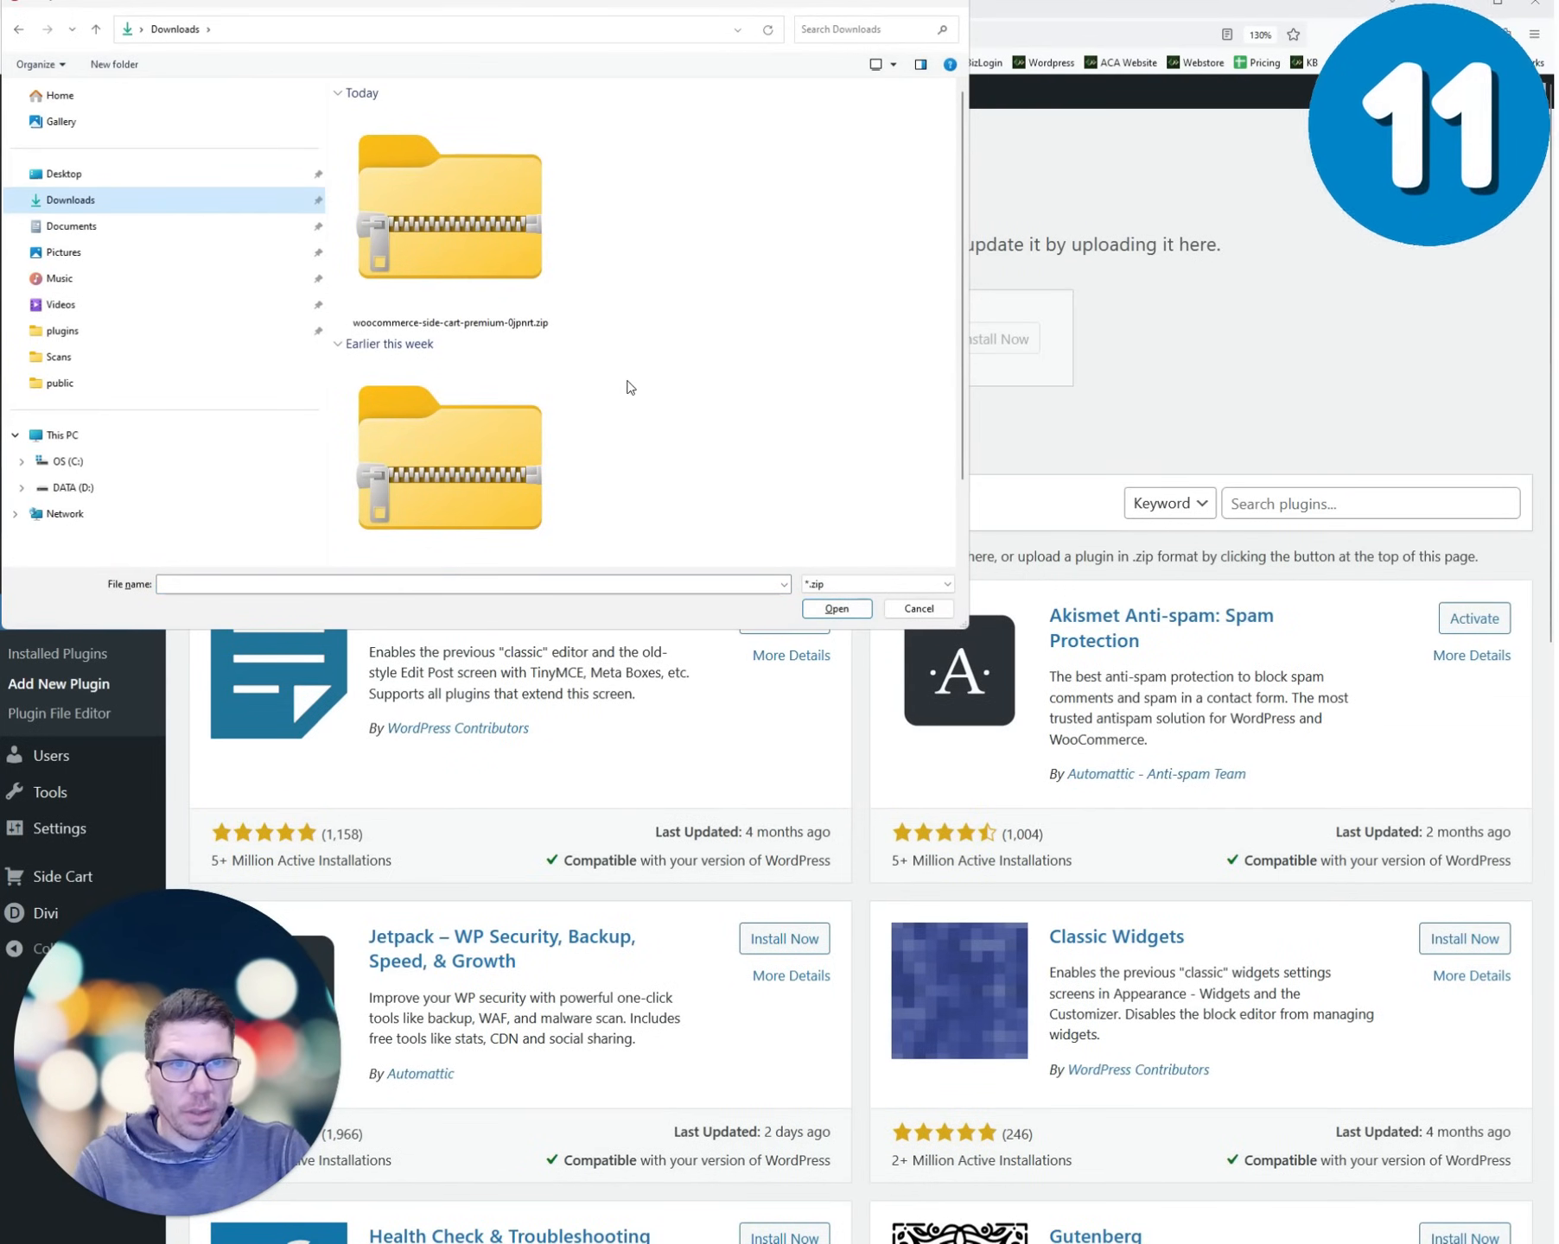
scroll(462, 494, "down", 1)
double_click(462, 493)
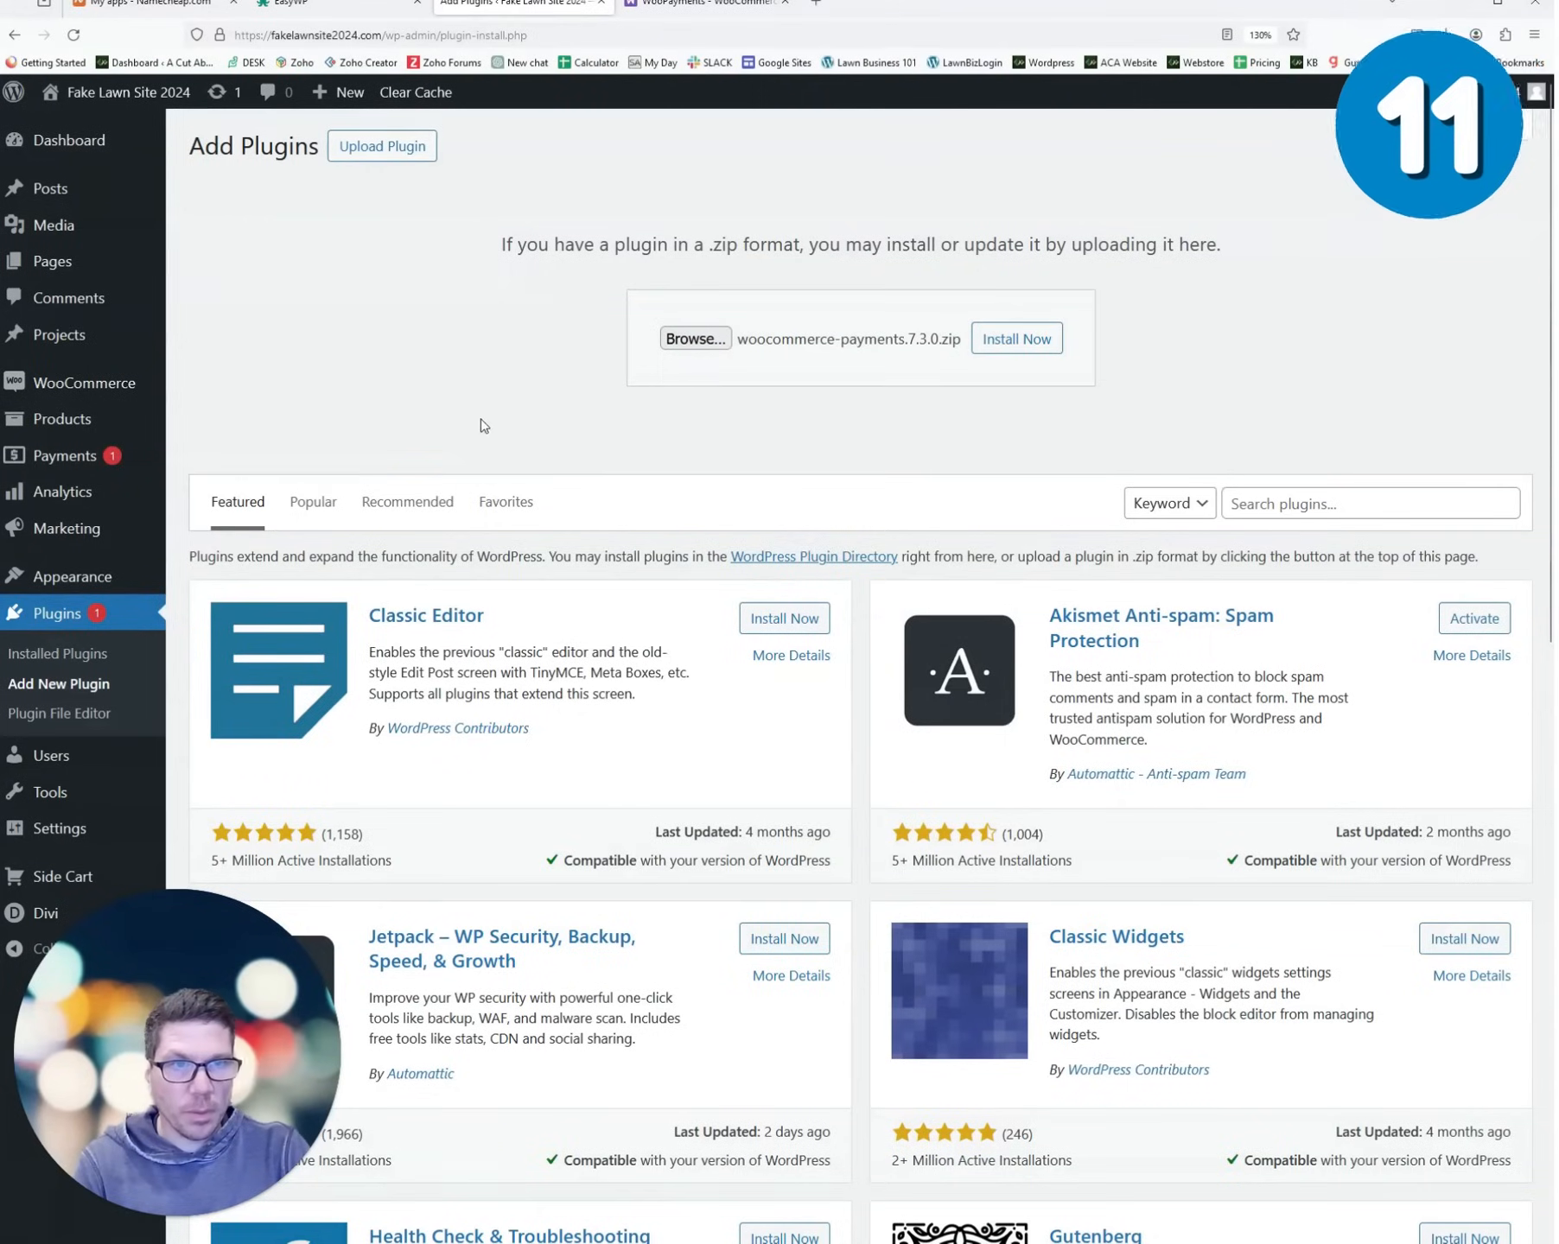
left_click(994, 344)
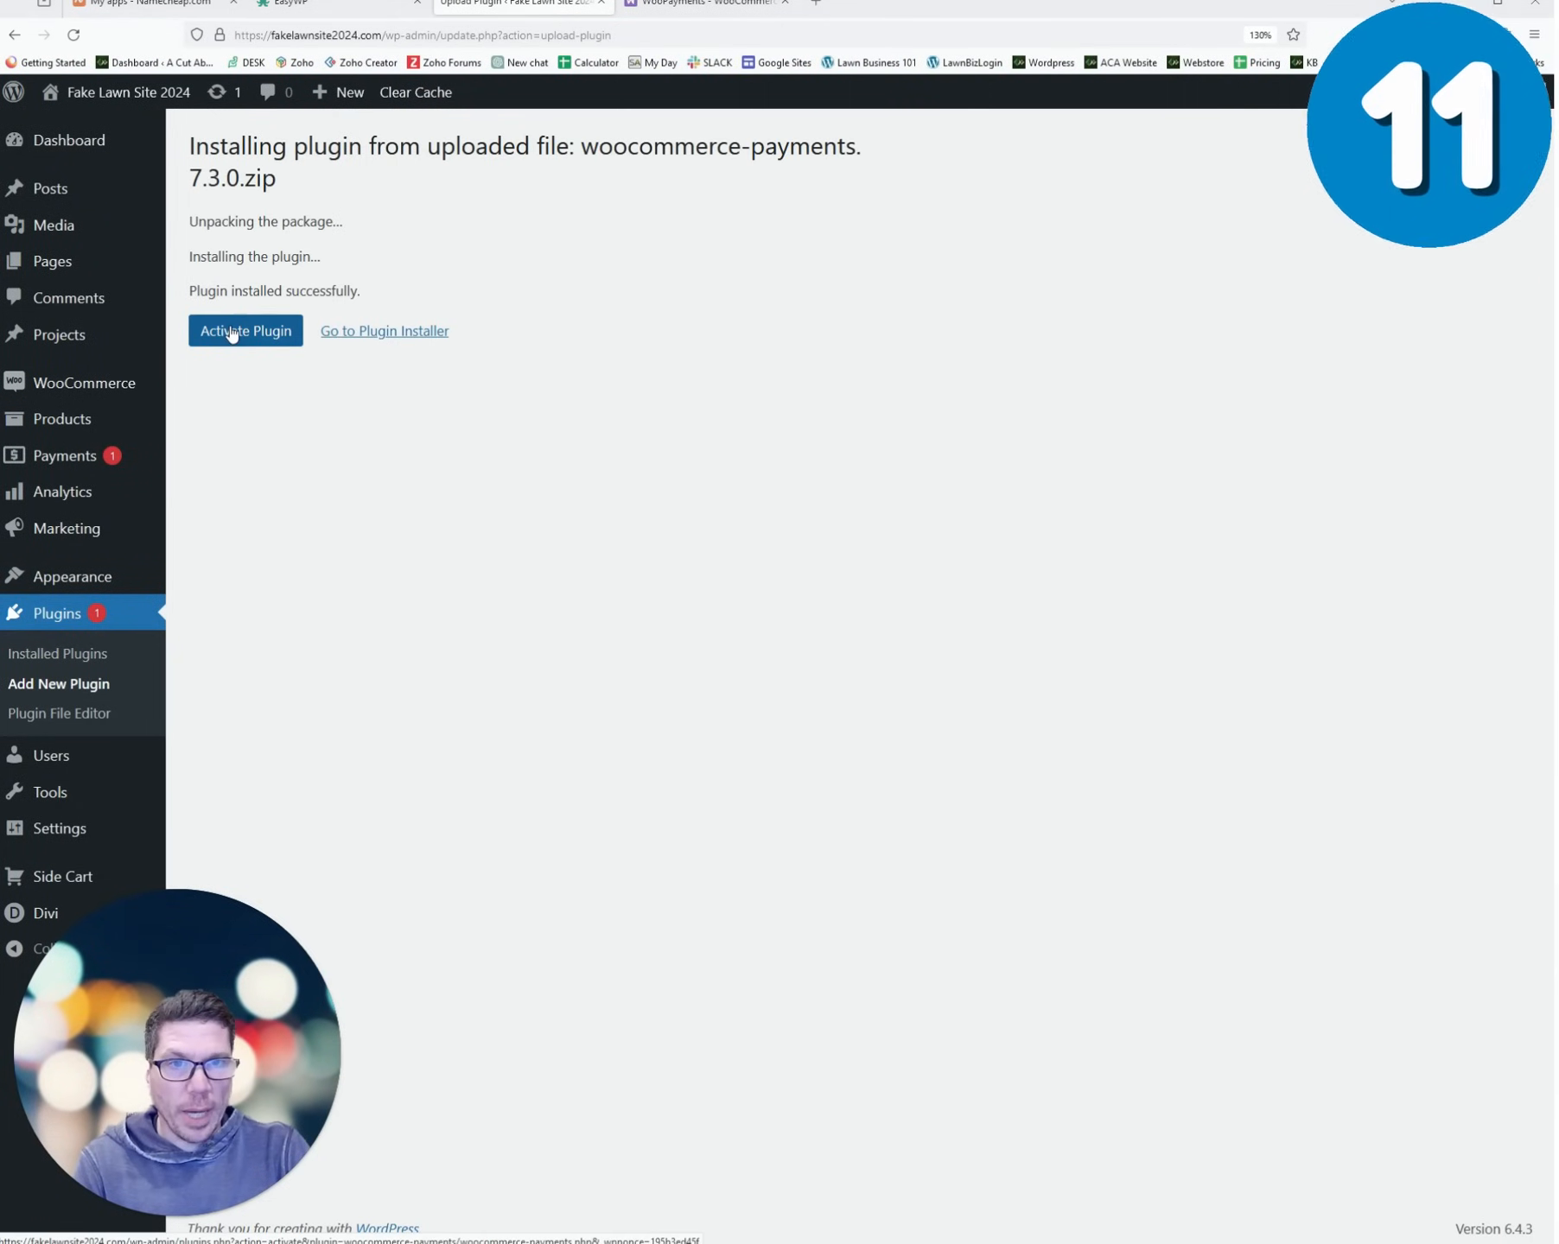
left_click(232, 334)
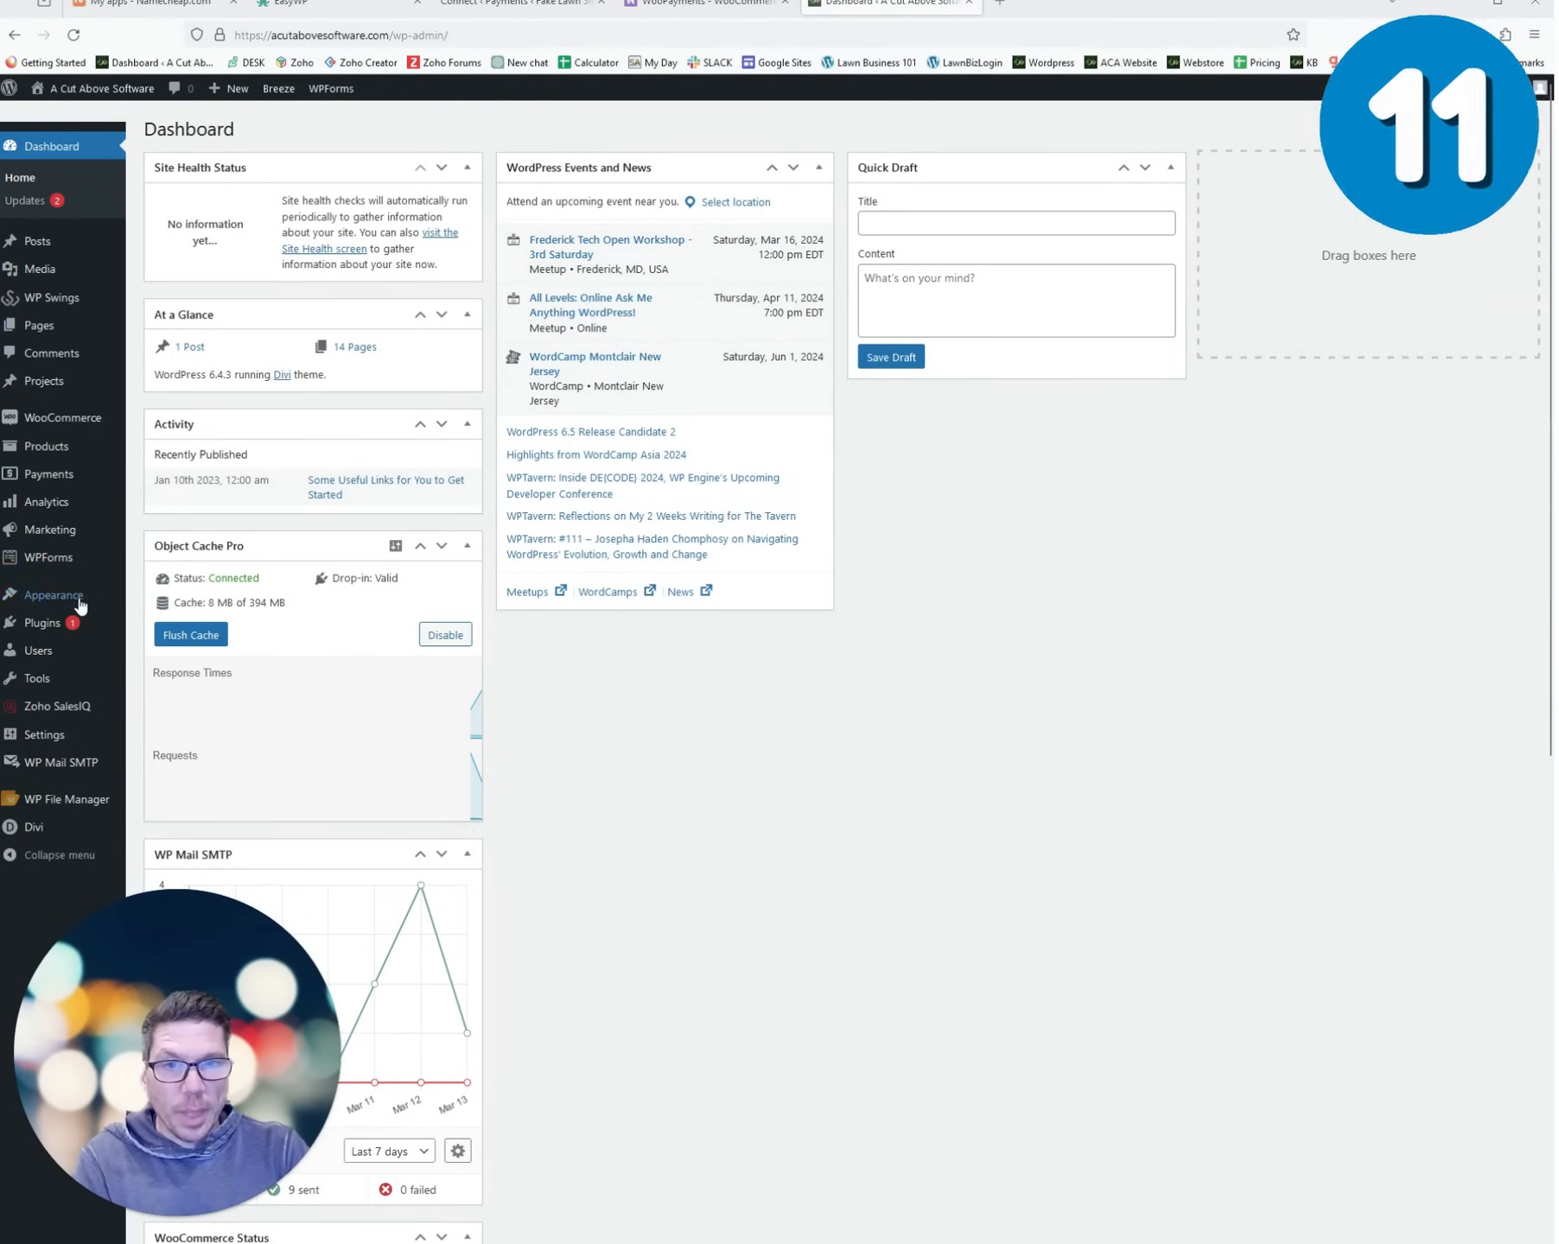
- Open WooPayments settings from the Plugins list and look through its payment methods and transactions
mouse_move(67, 611)
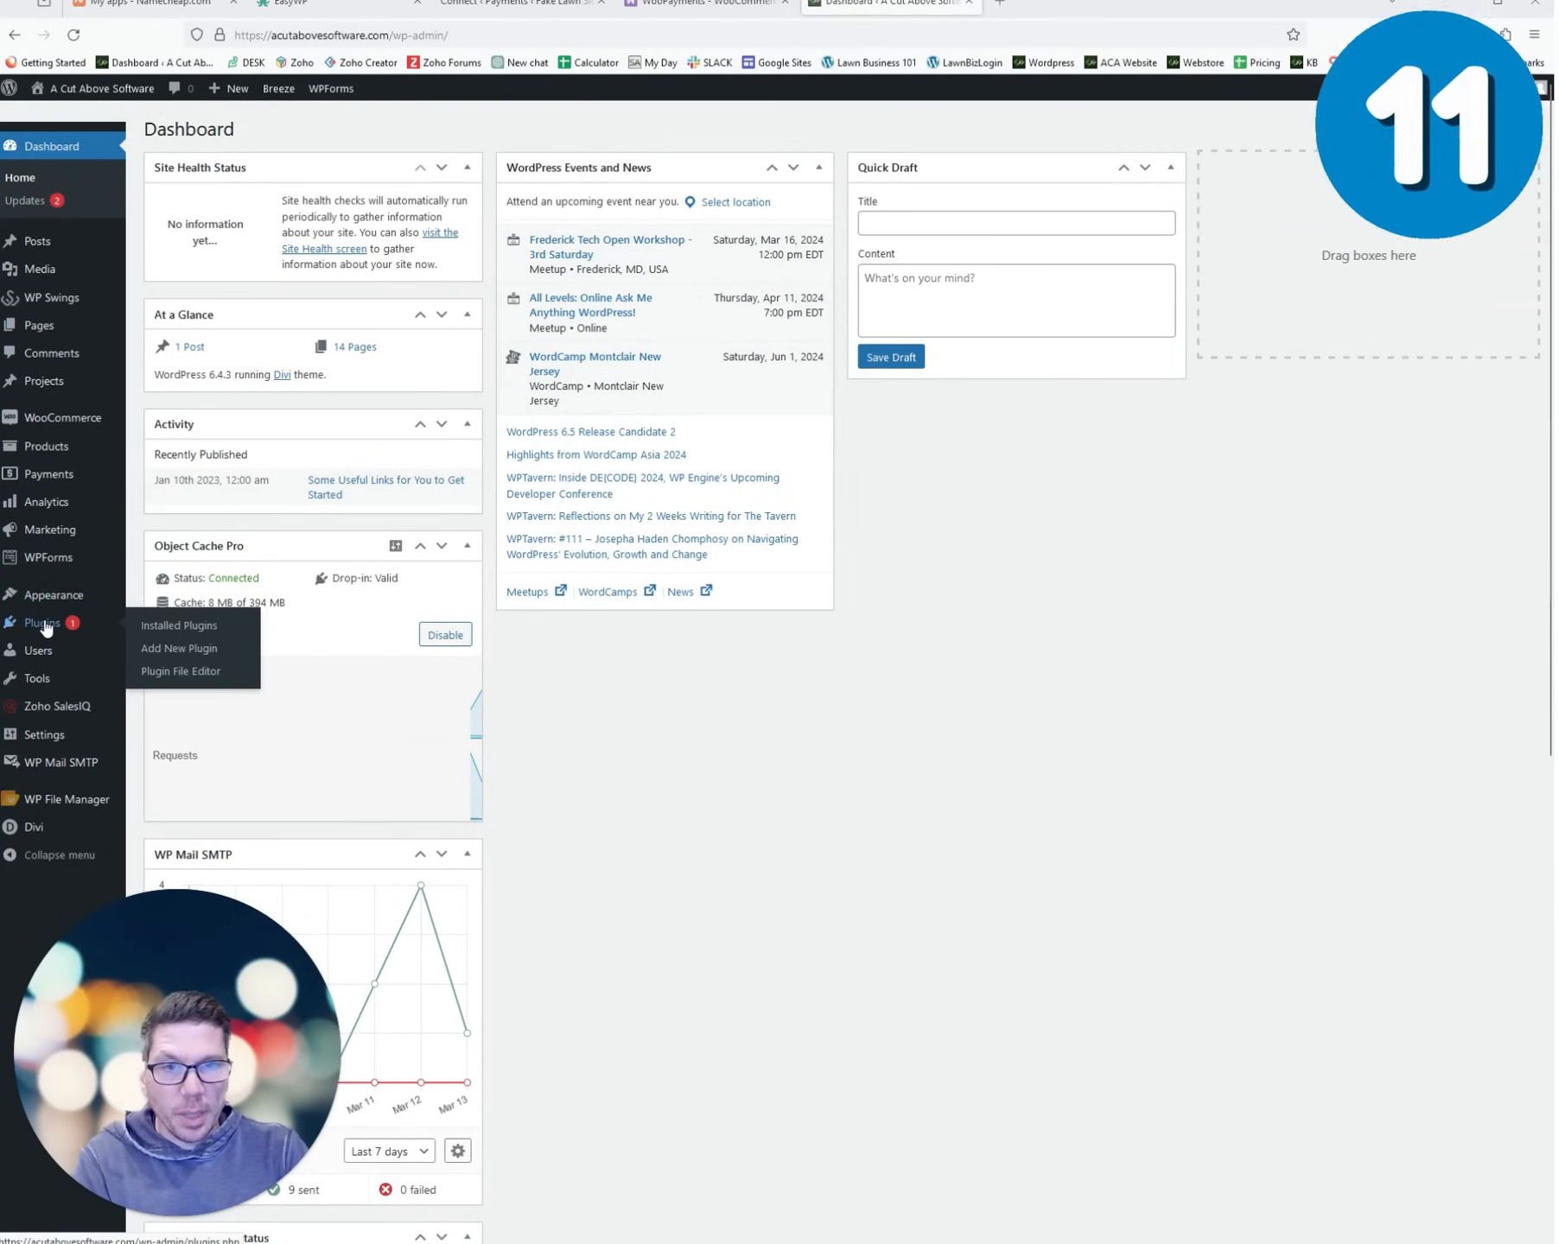
left_click(46, 624)
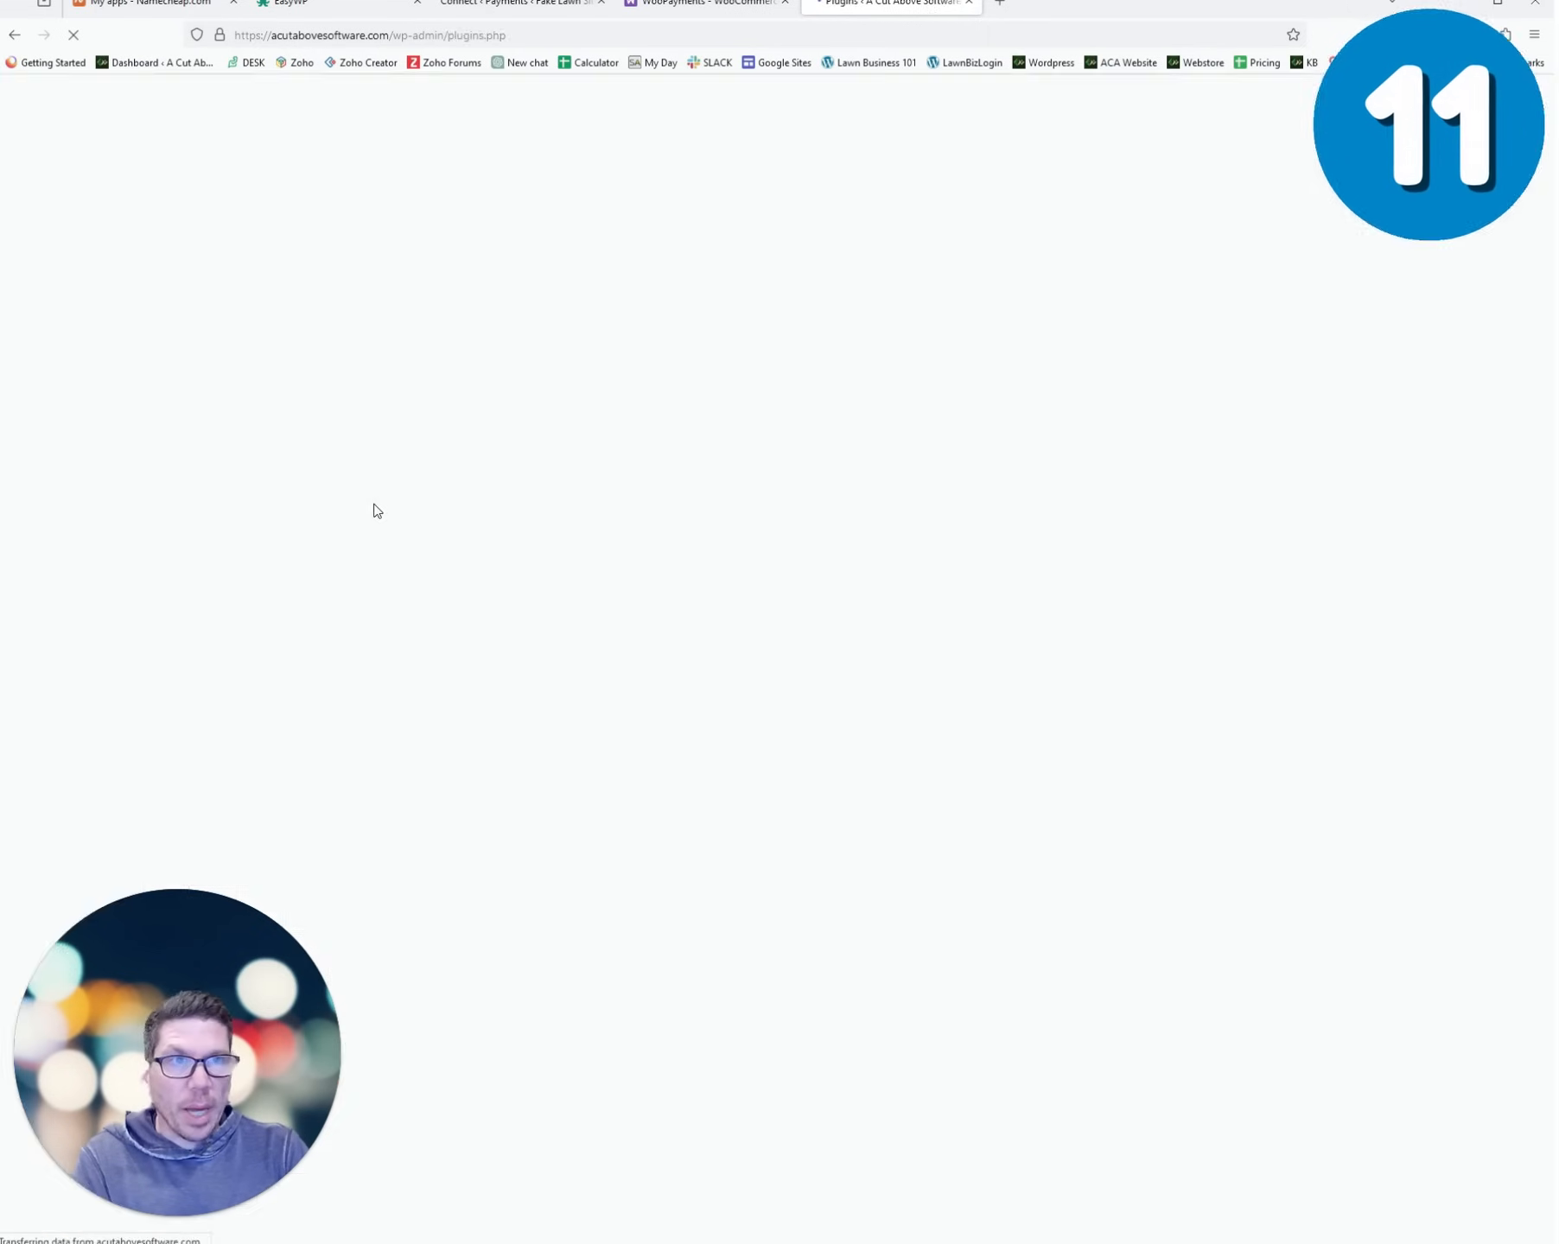
scroll(386, 515, "down", 3)
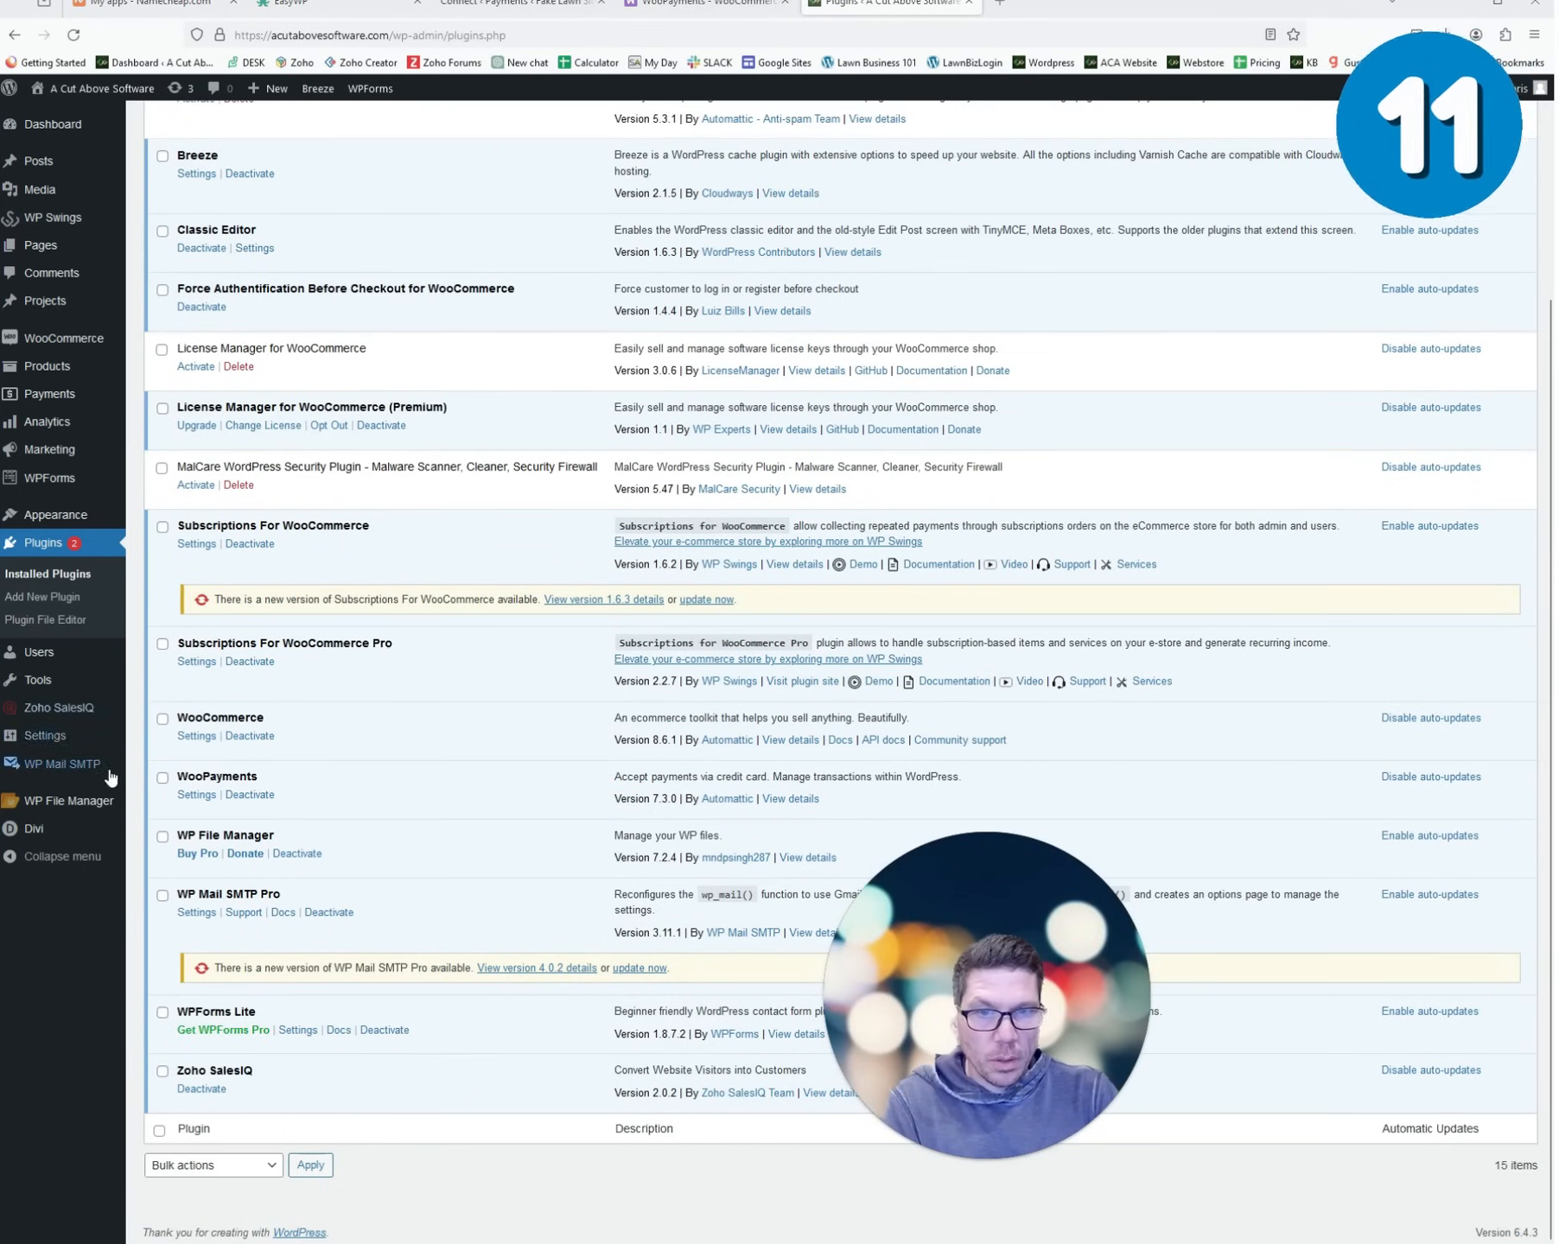
left_click(191, 796)
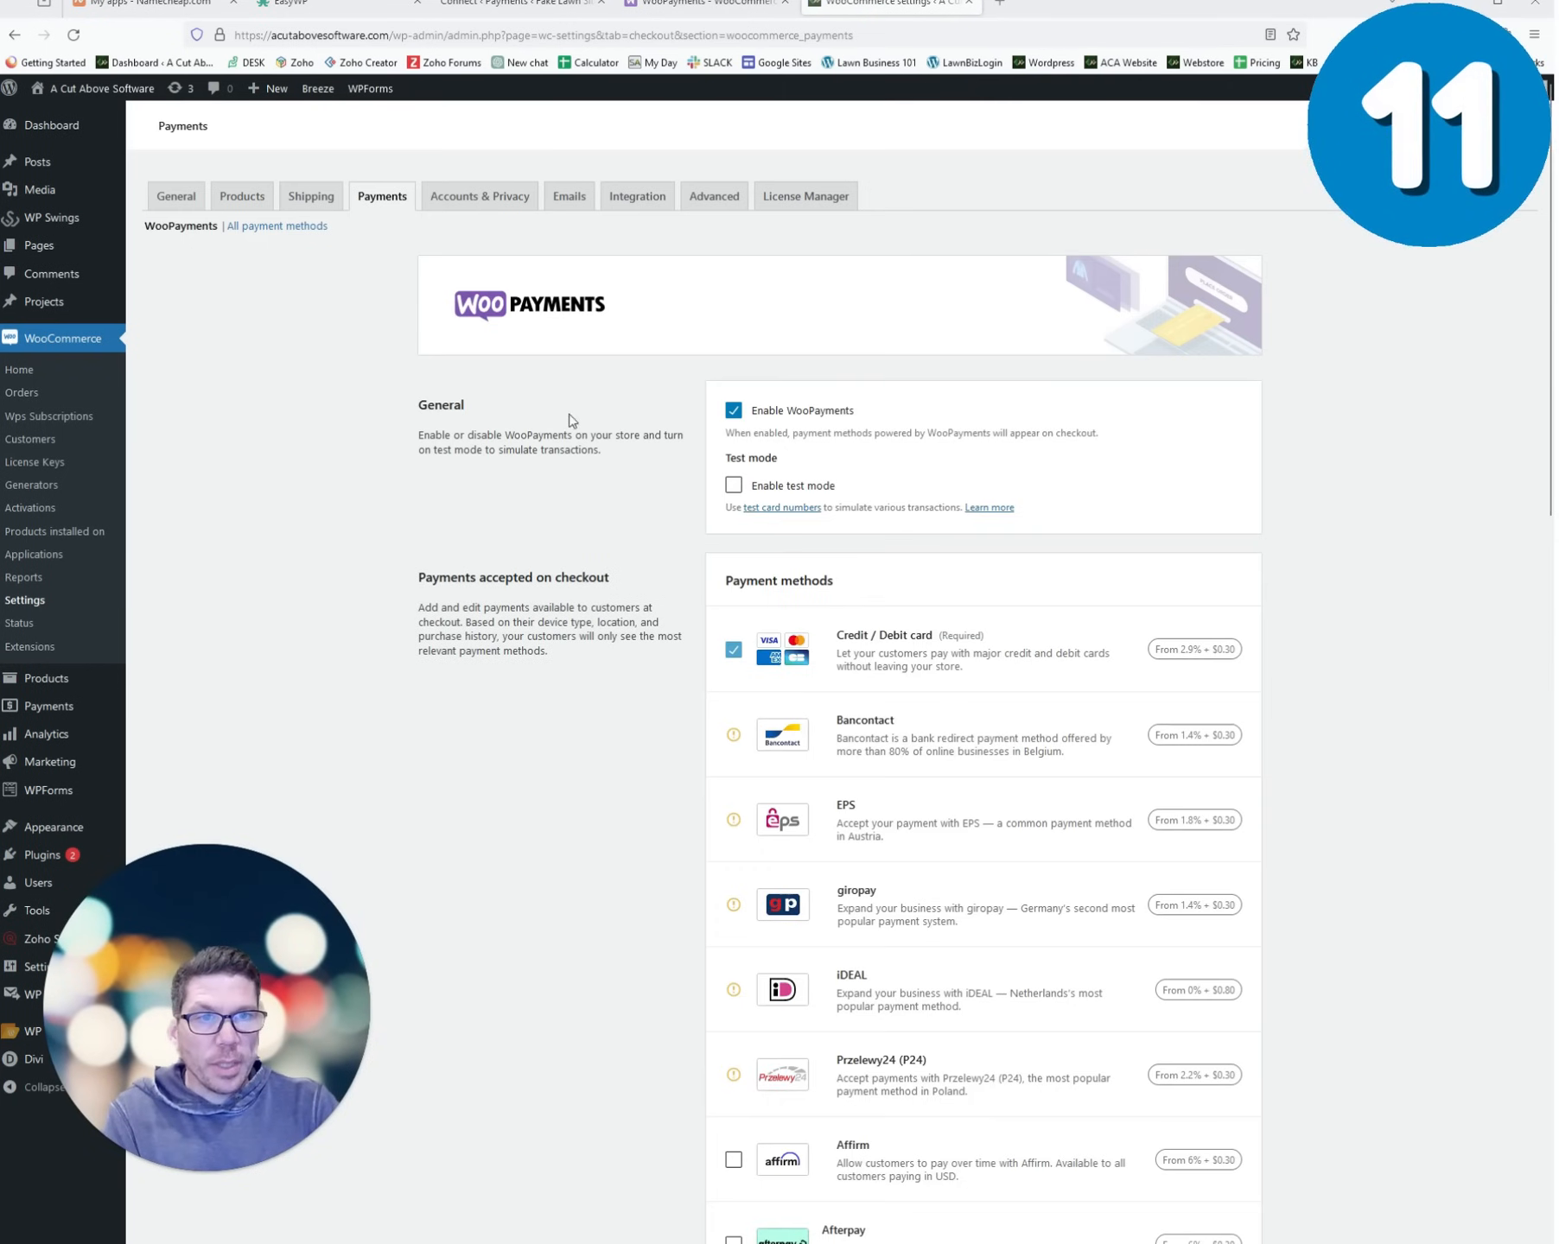
scroll(849, 437, "down", 3)
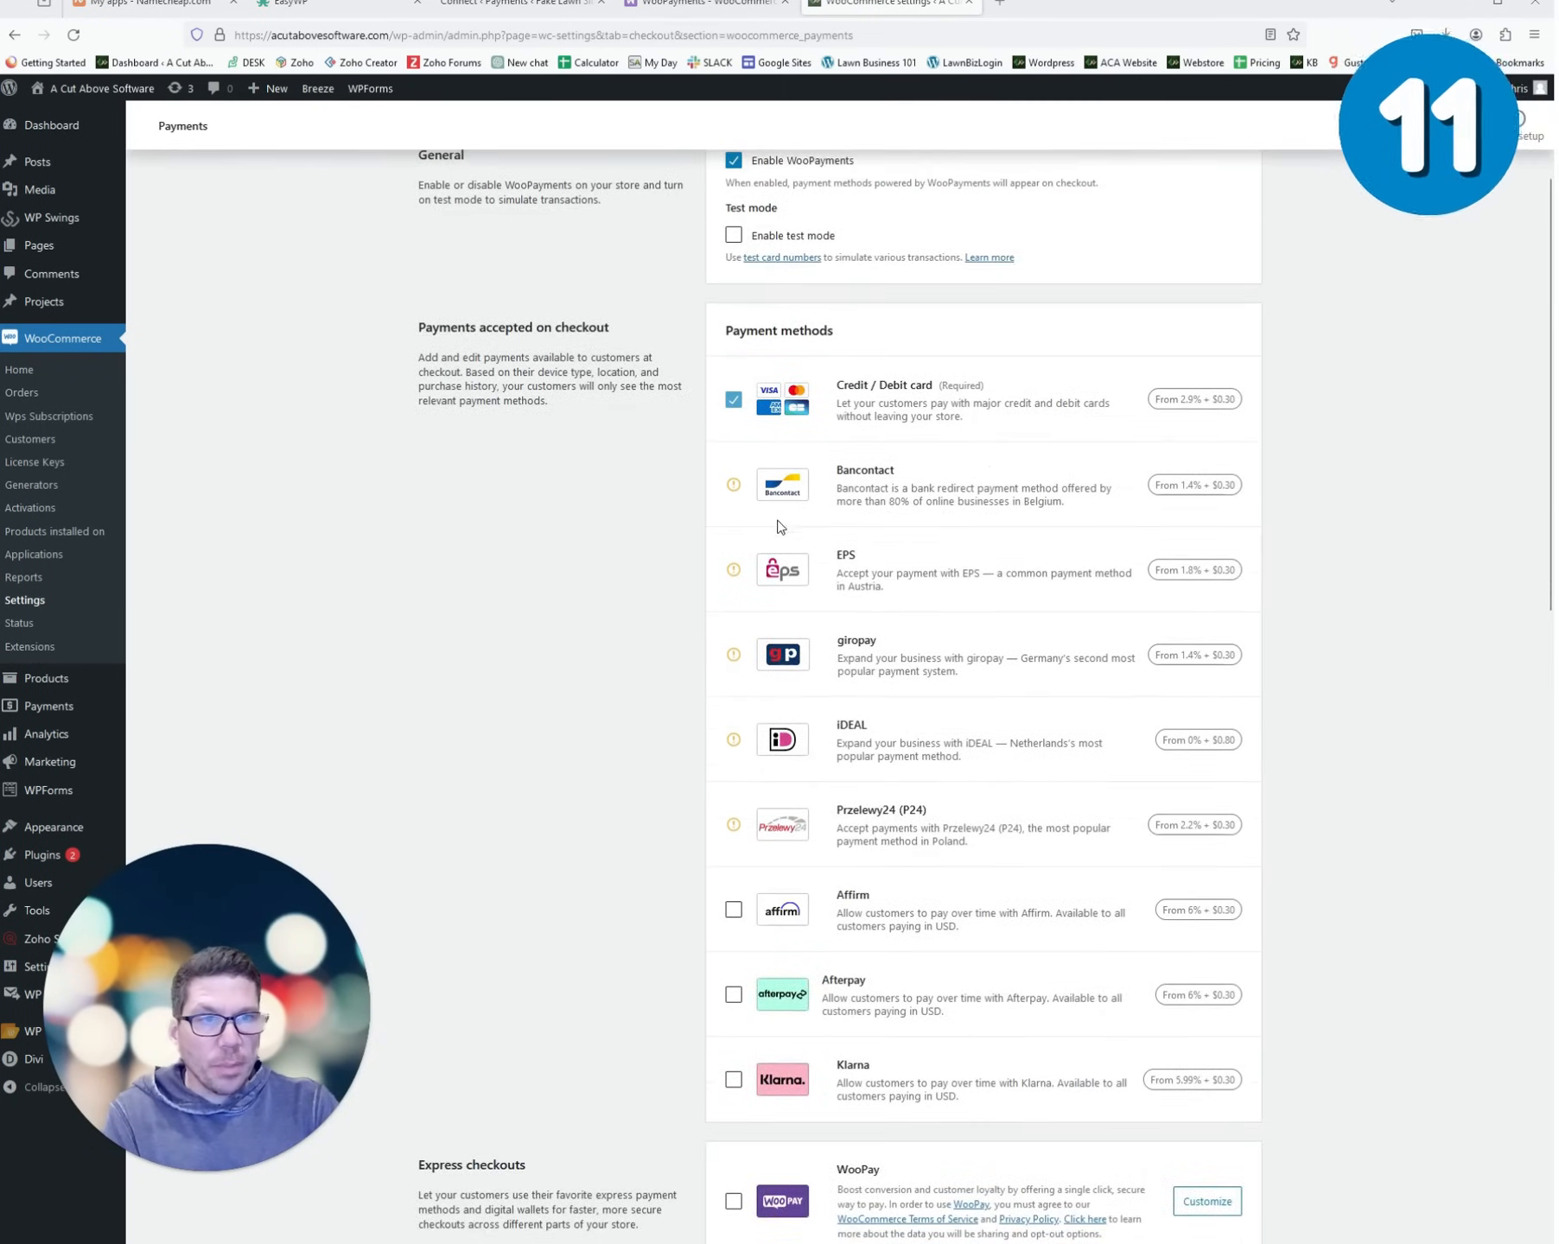
scroll(790, 355, "up", 2)
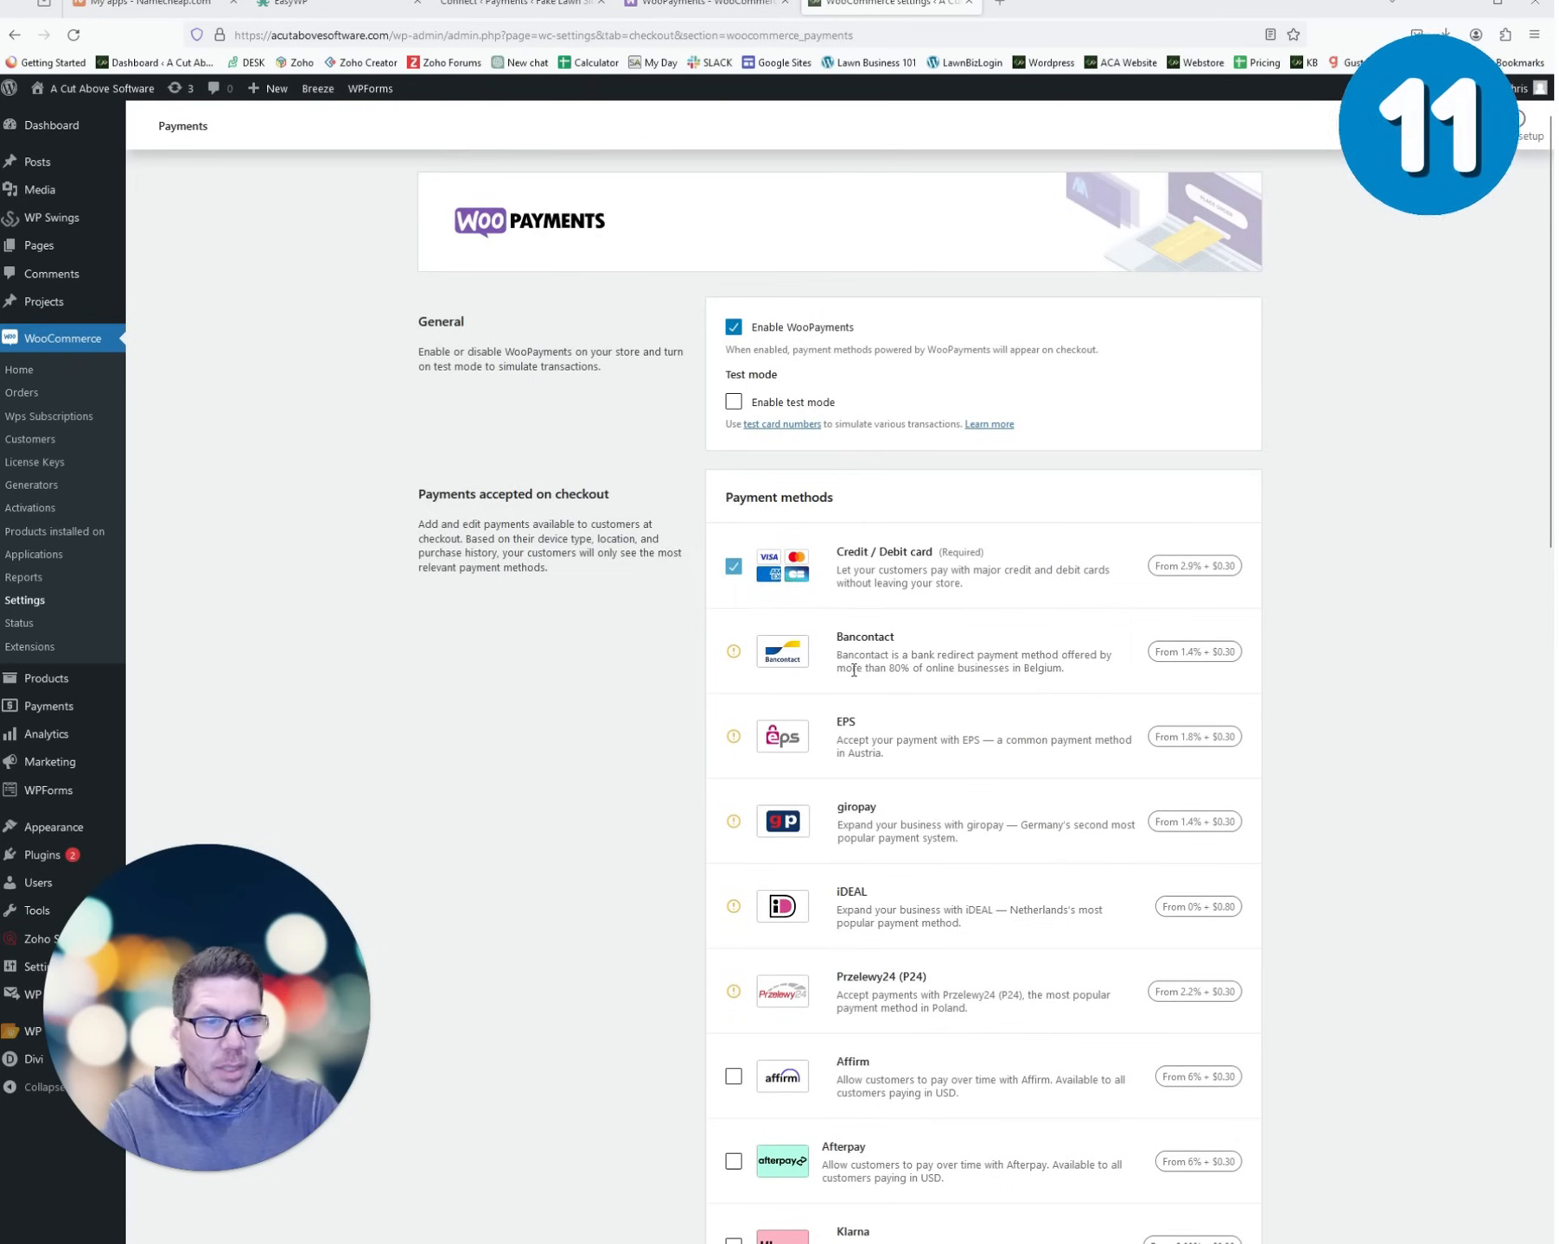
scroll(854, 671, "down", 9)
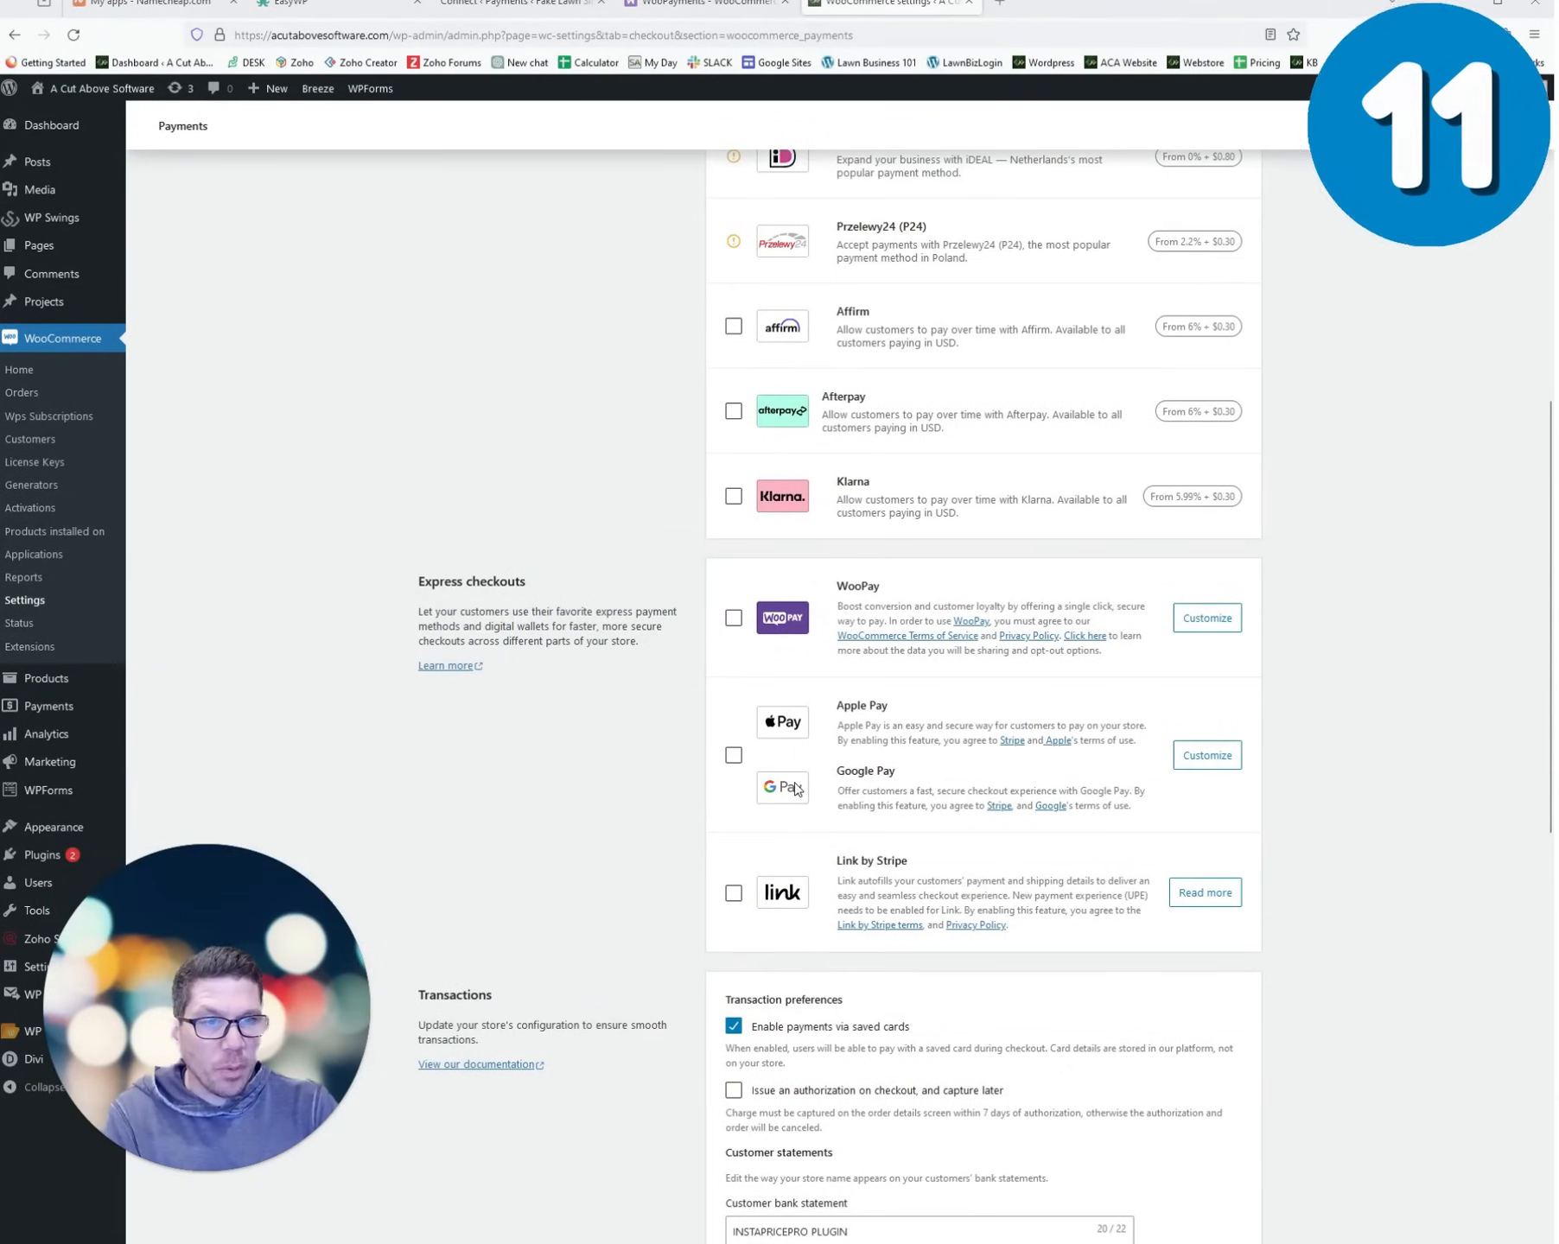
scroll(877, 693, "down", 6)
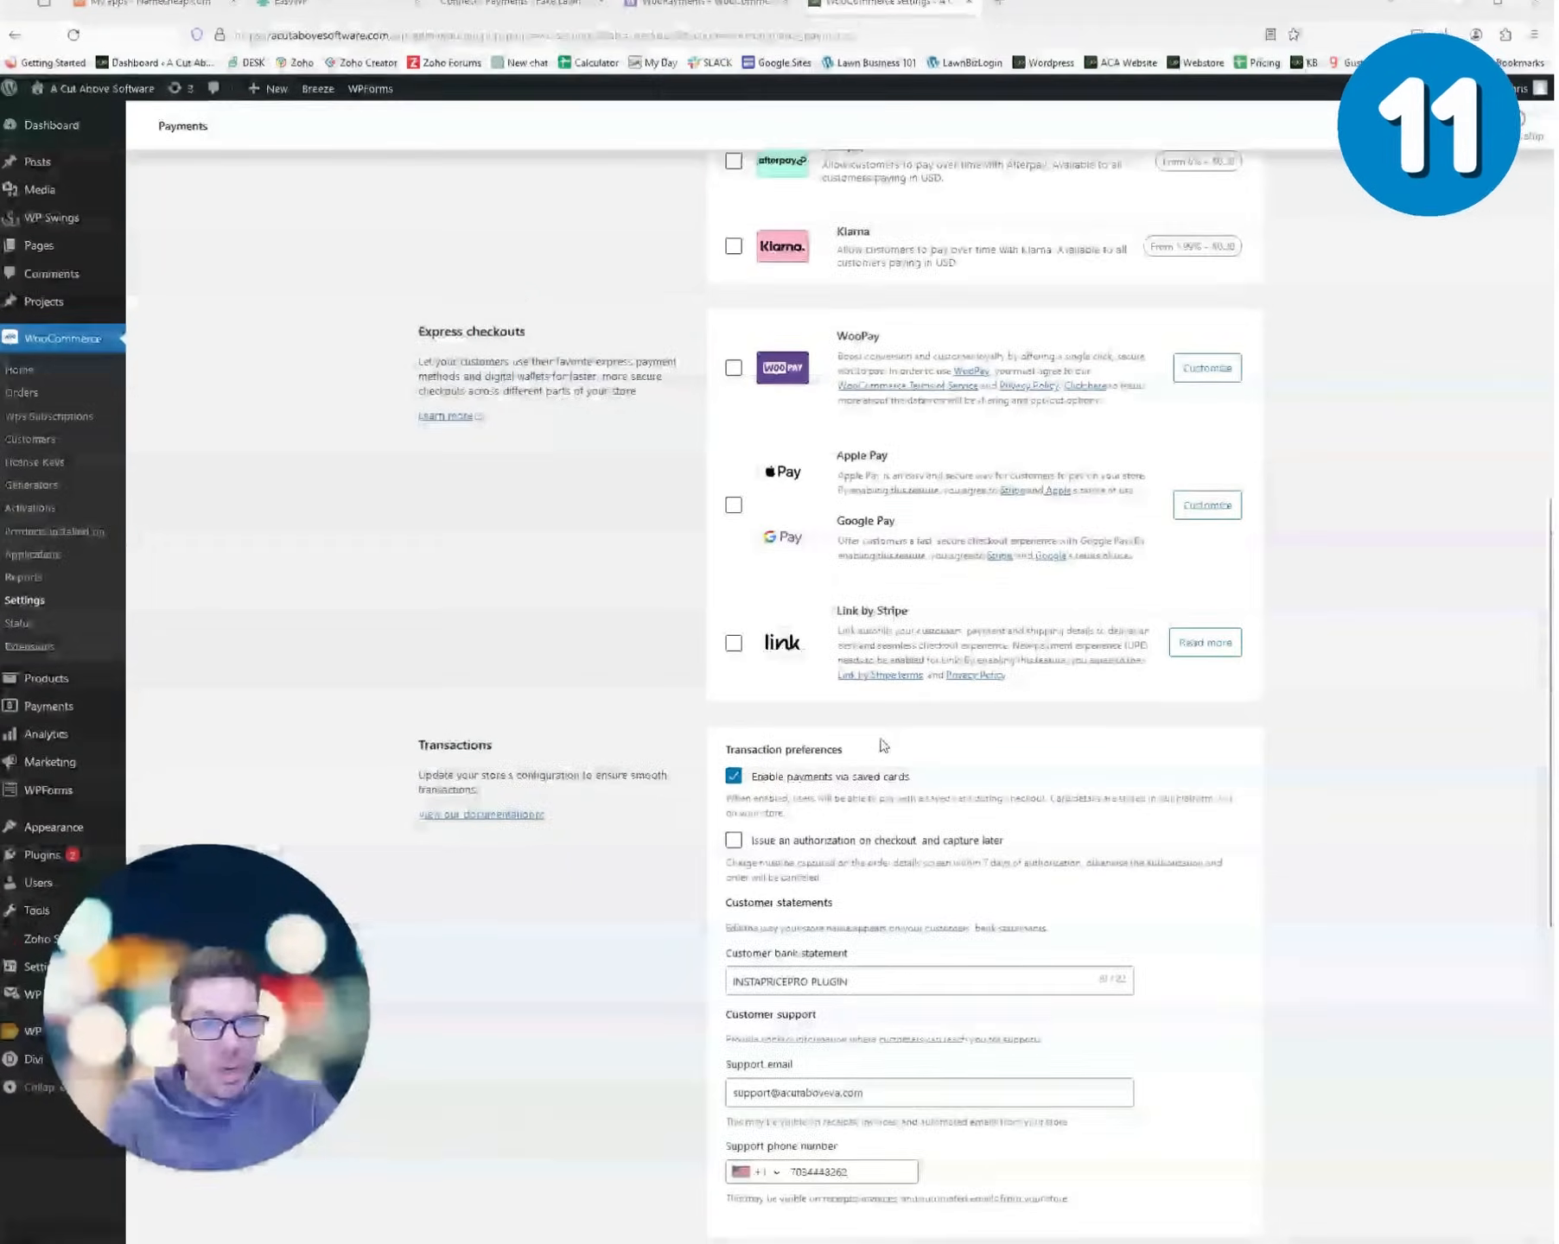
scroll(1185, 816, "down", 7)
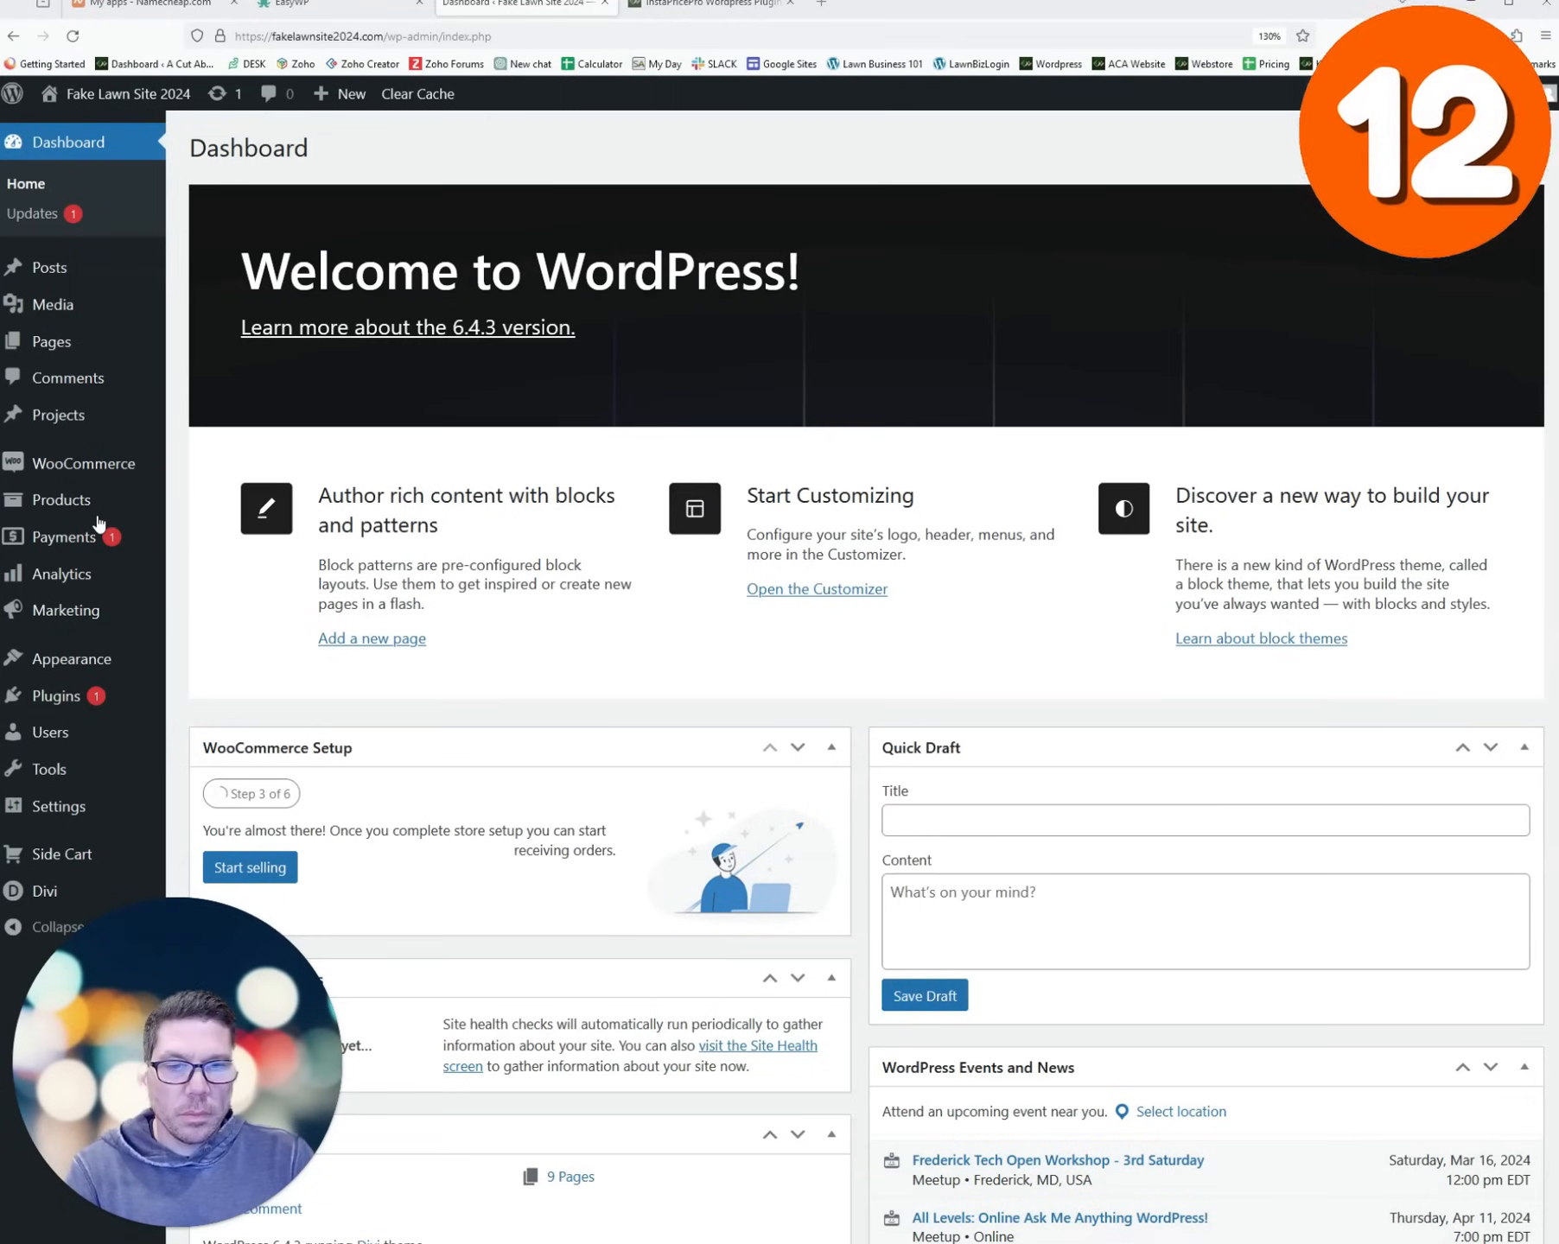
left_click(700, 5)
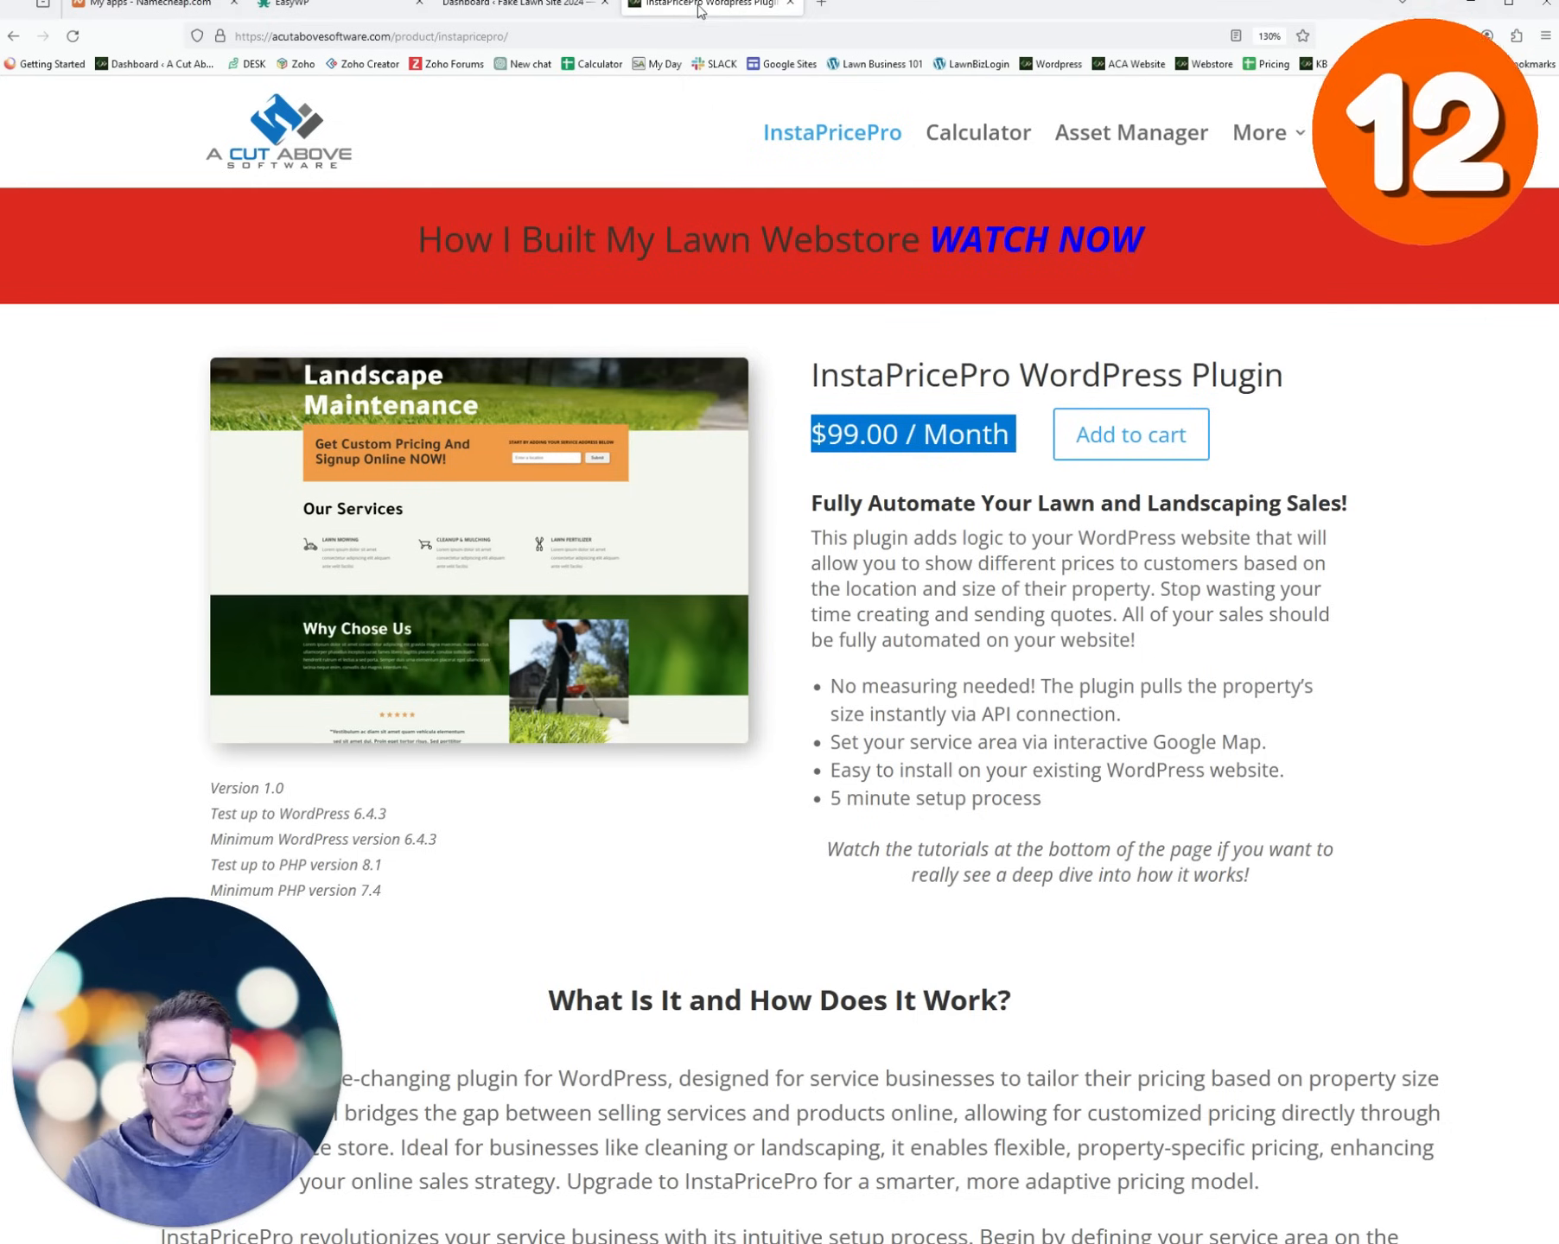
left_click(865, 442)
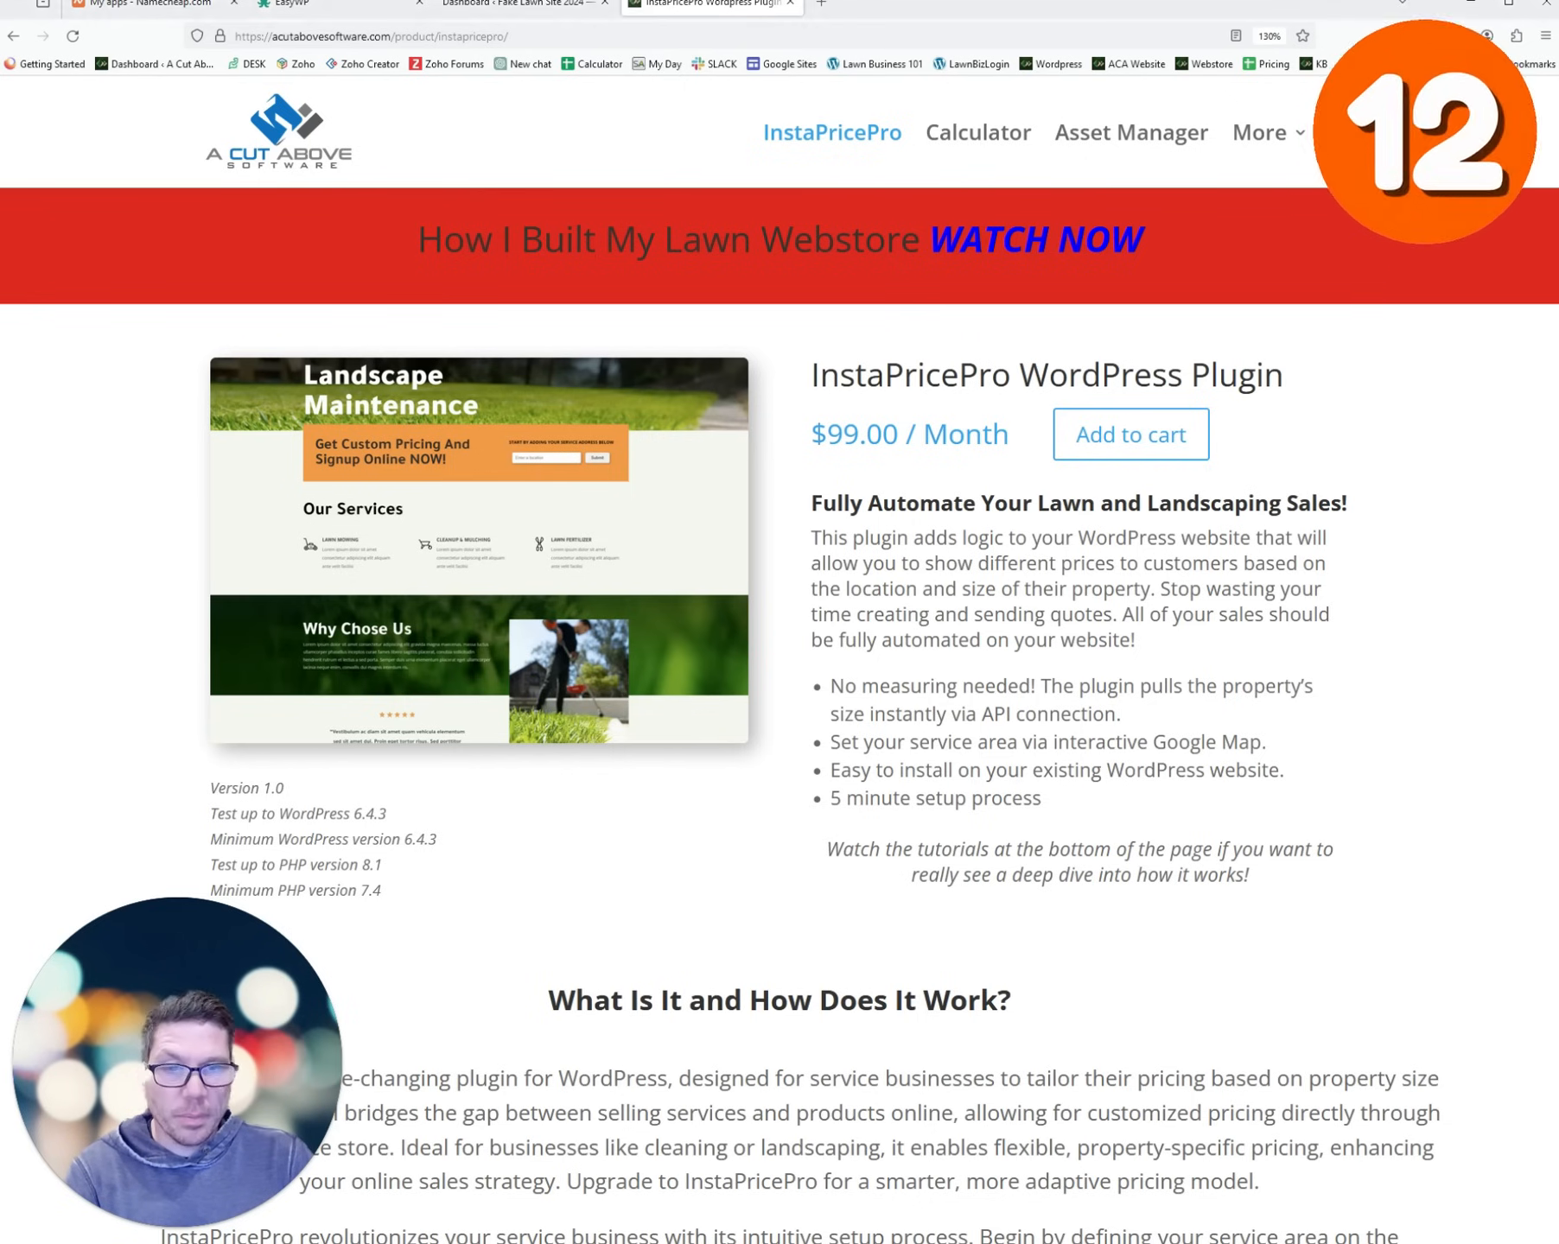
key("ctrl+shift+Tab")
mouse_move(76, 694)
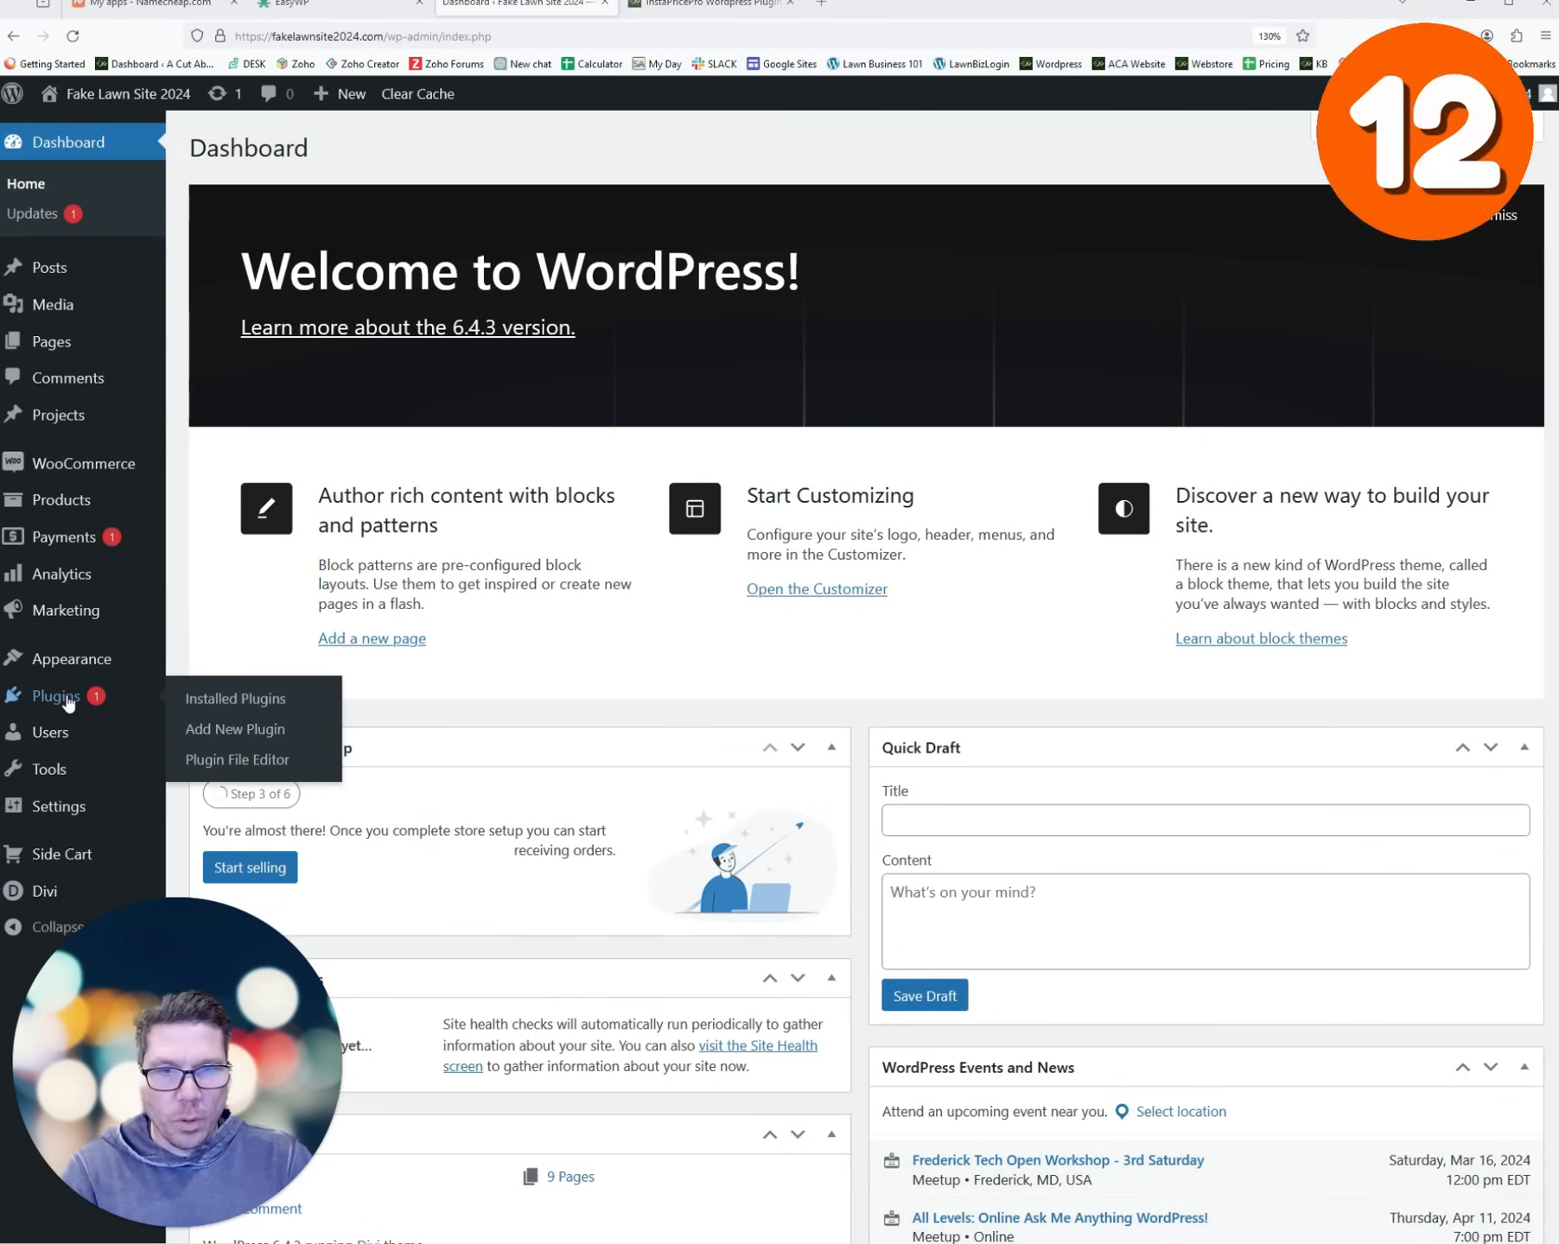
- Upload InstaPricePro-8-e0bcae6d9314.zip from Downloads as a new plugin, install it, and activate InstaPrice Pro
left_click(222, 732)
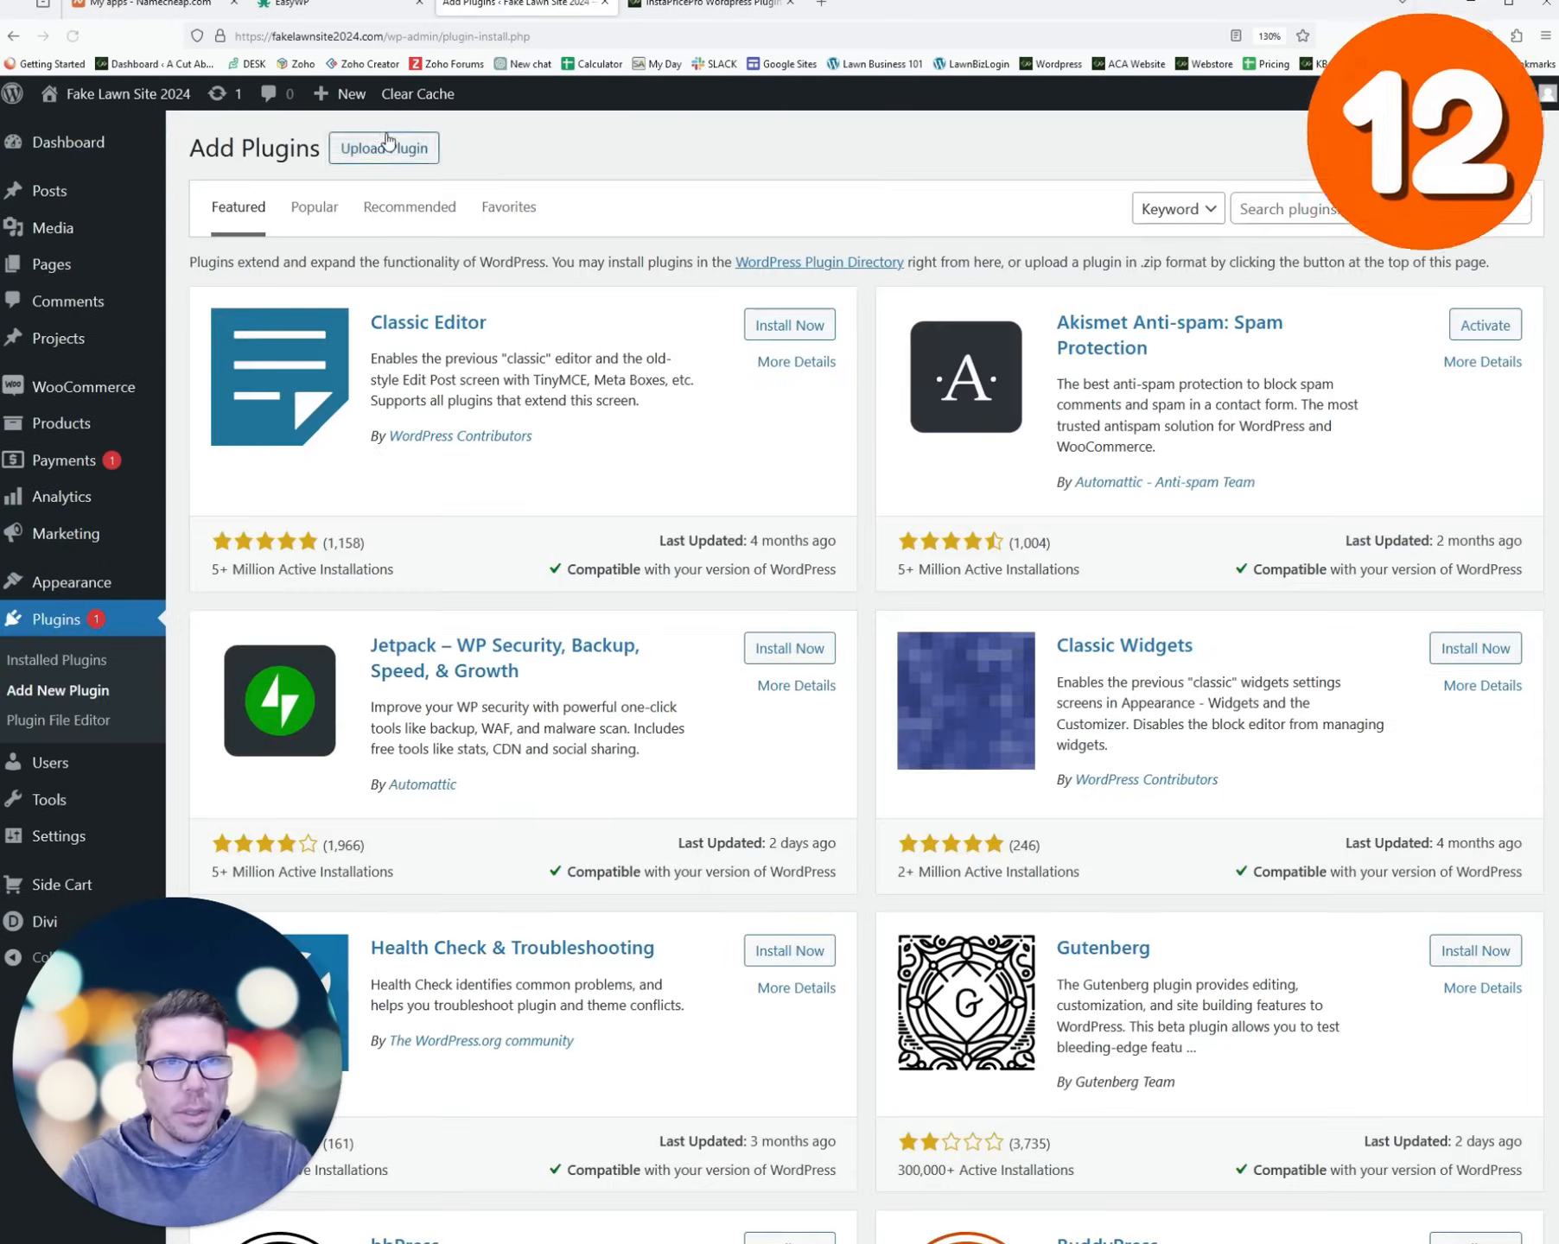
left_click(384, 148)
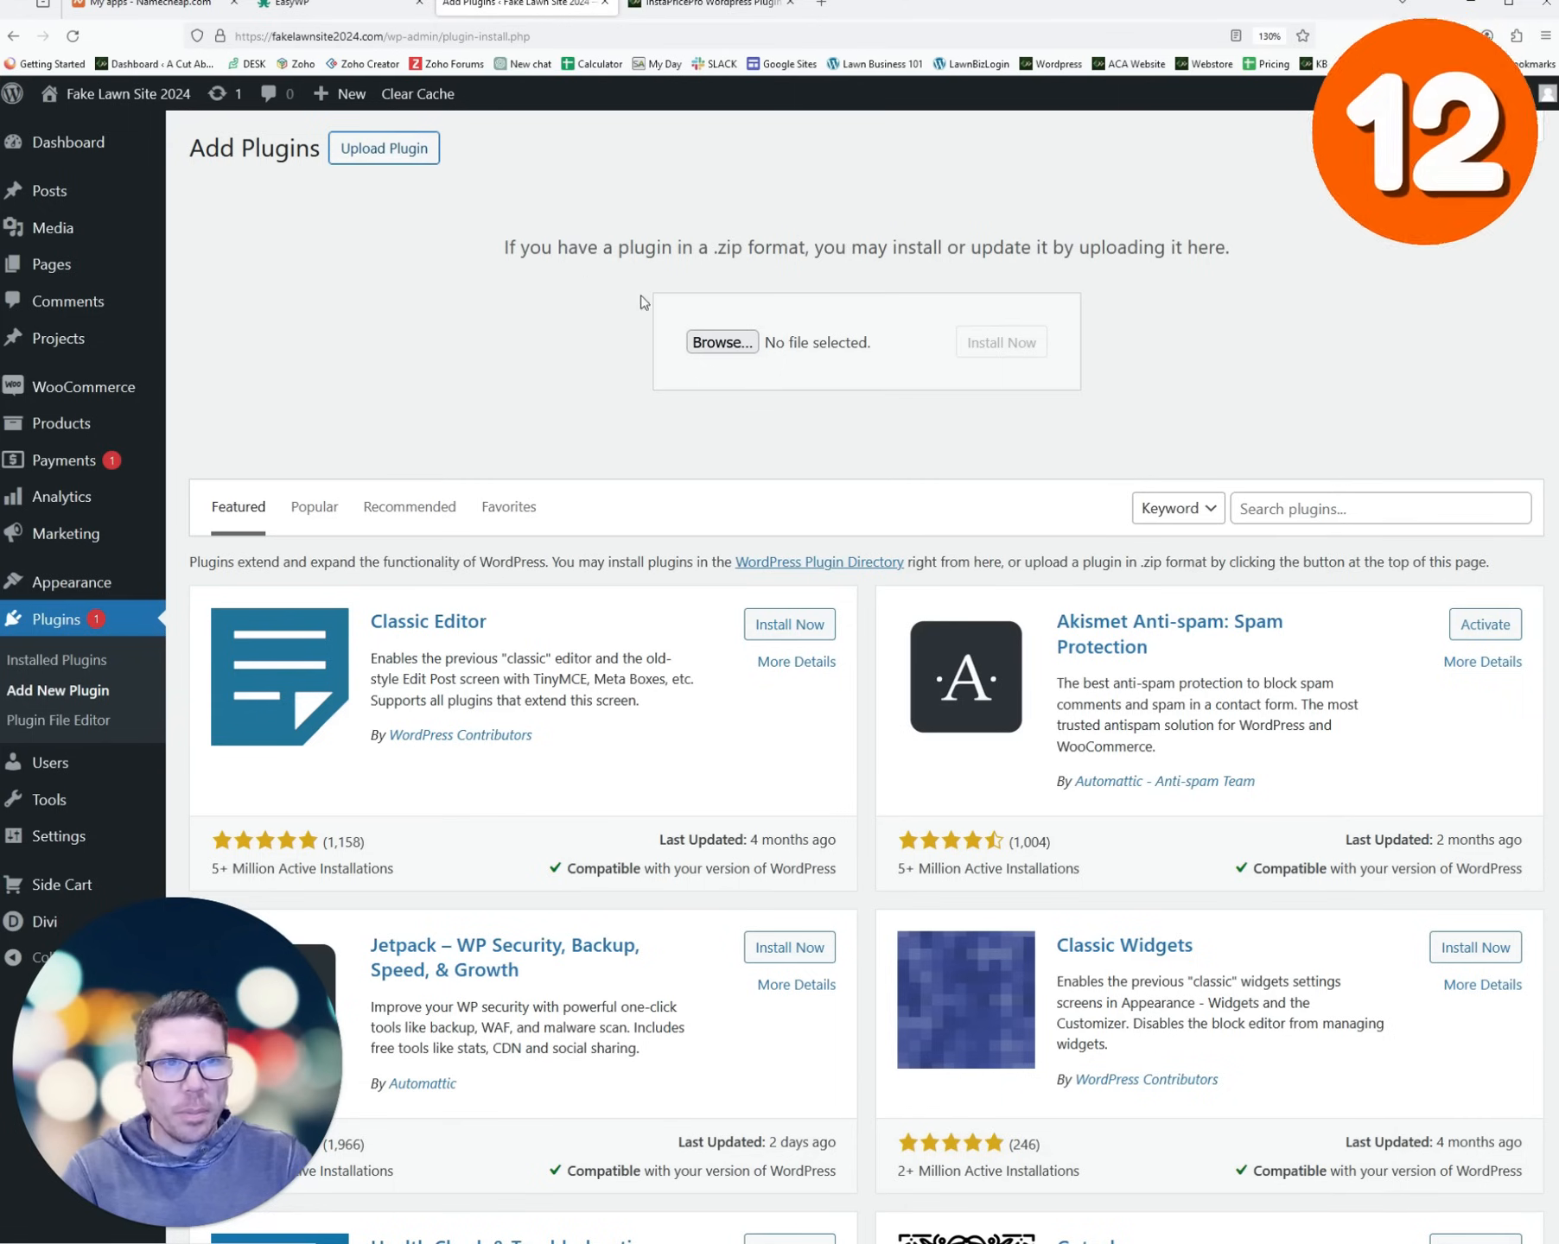
left_click(719, 342)
left_click(432, 279)
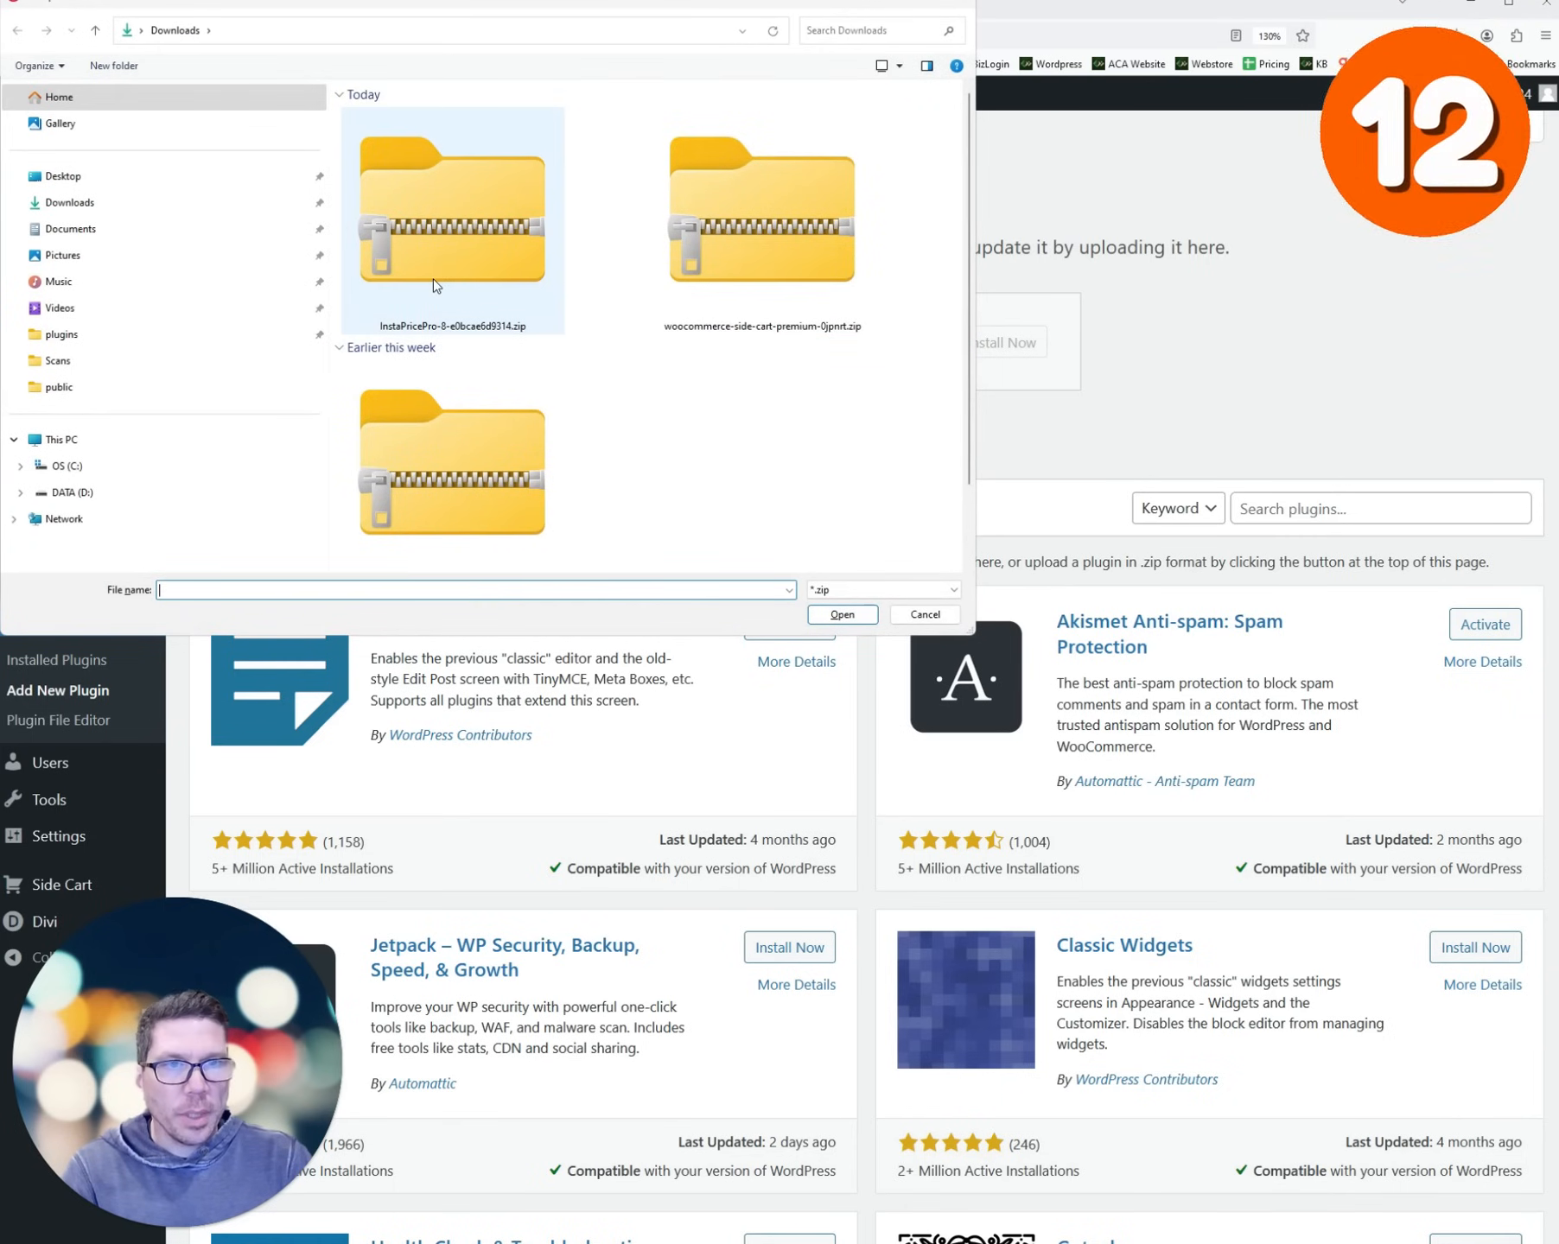
double_click(432, 279)
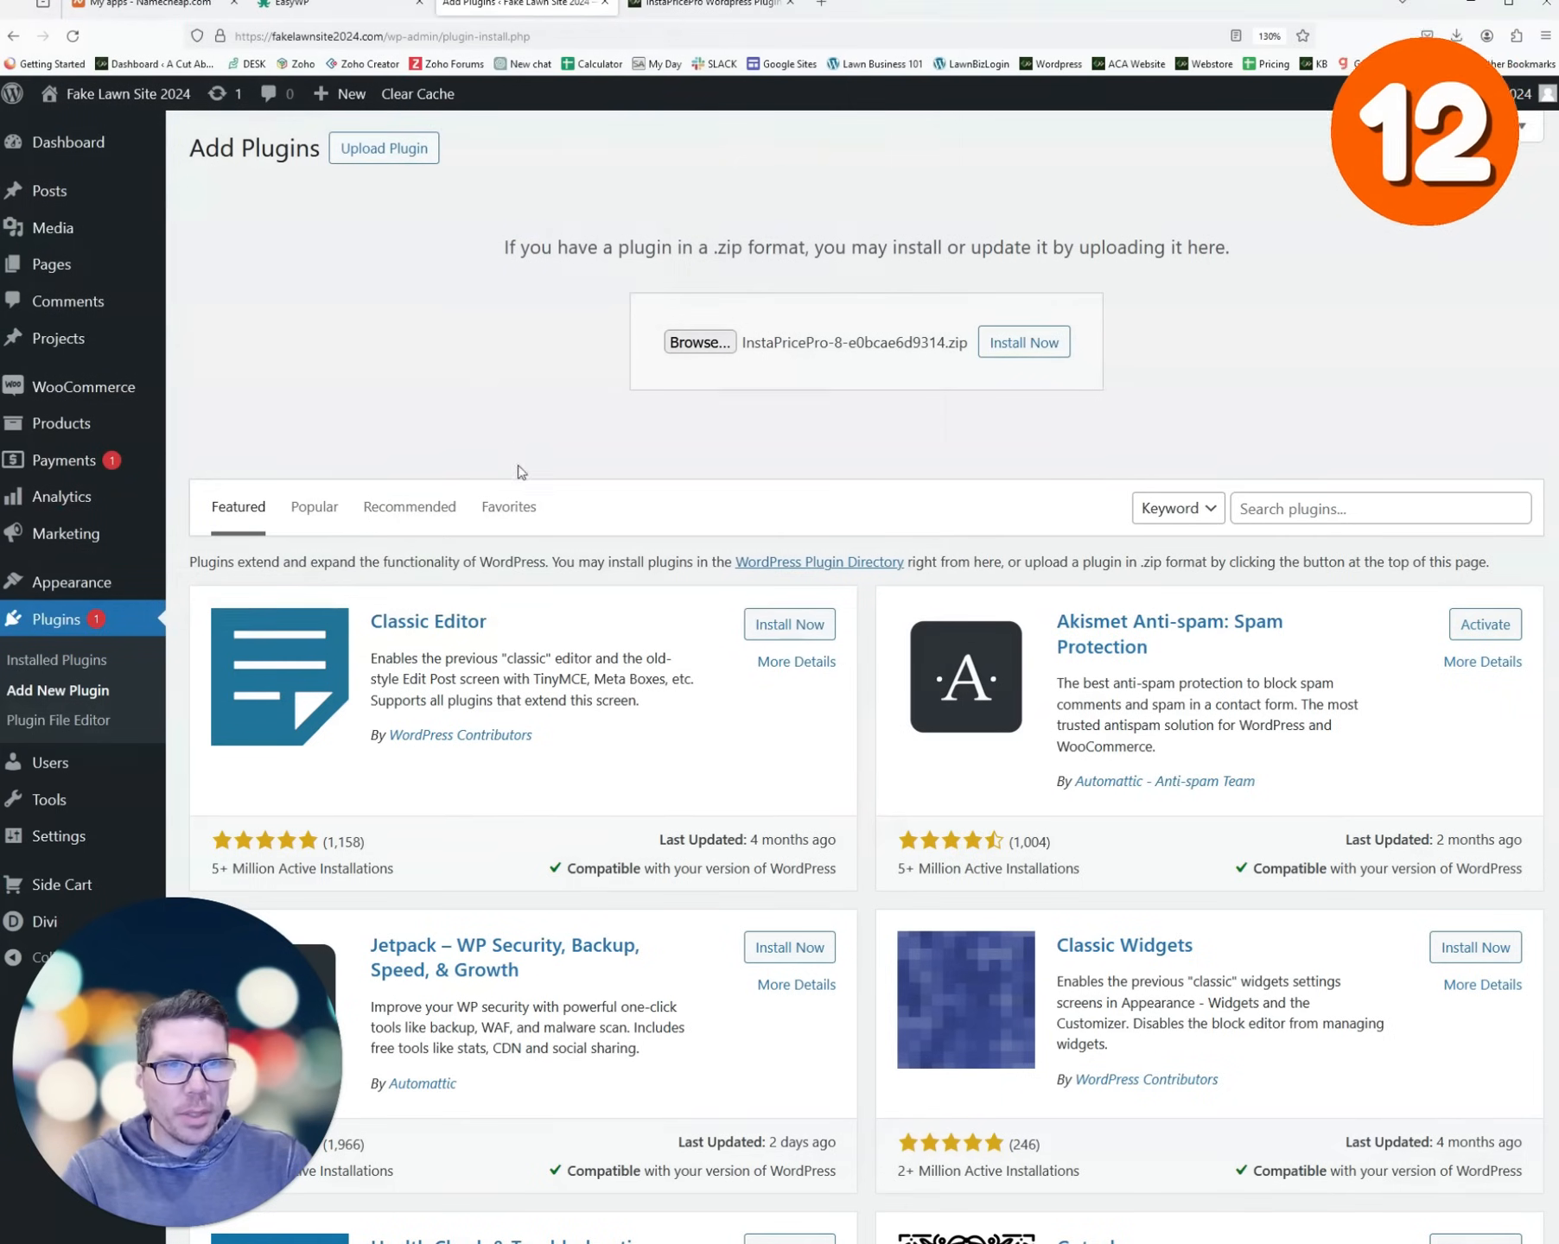
left_click(1019, 344)
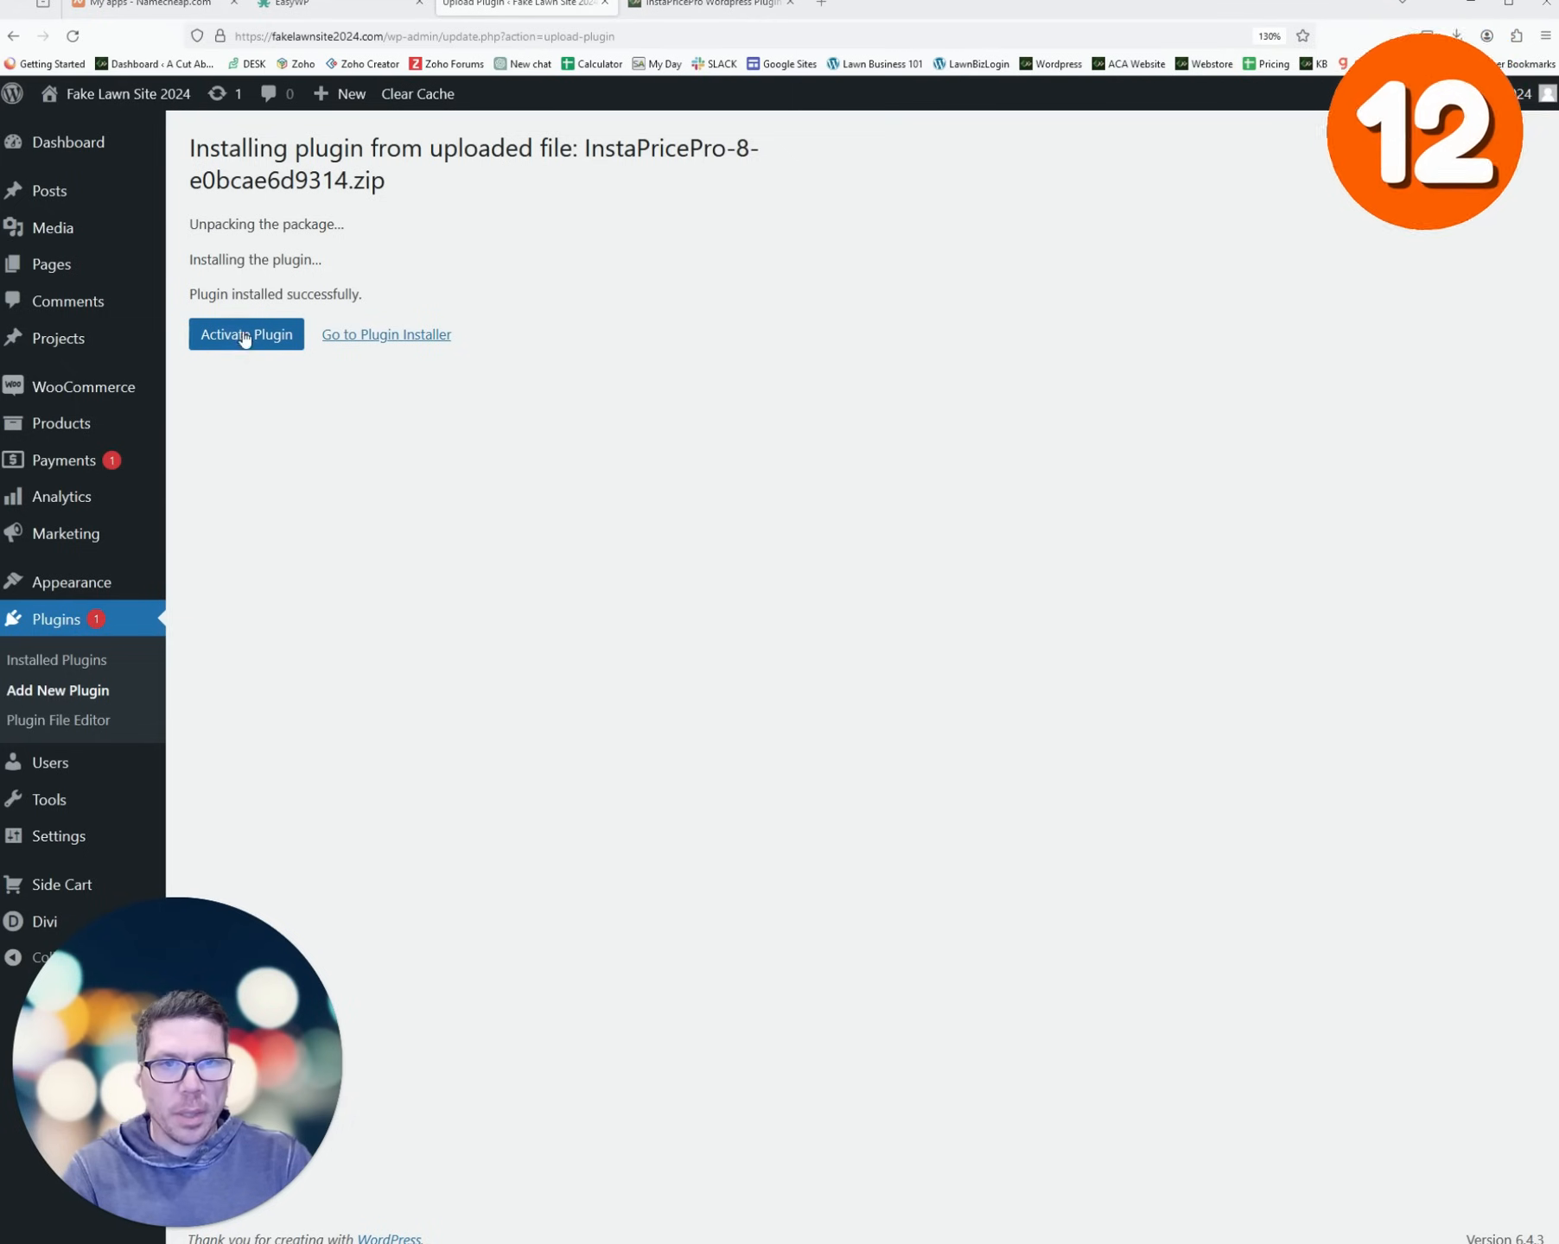
left_click(245, 336)
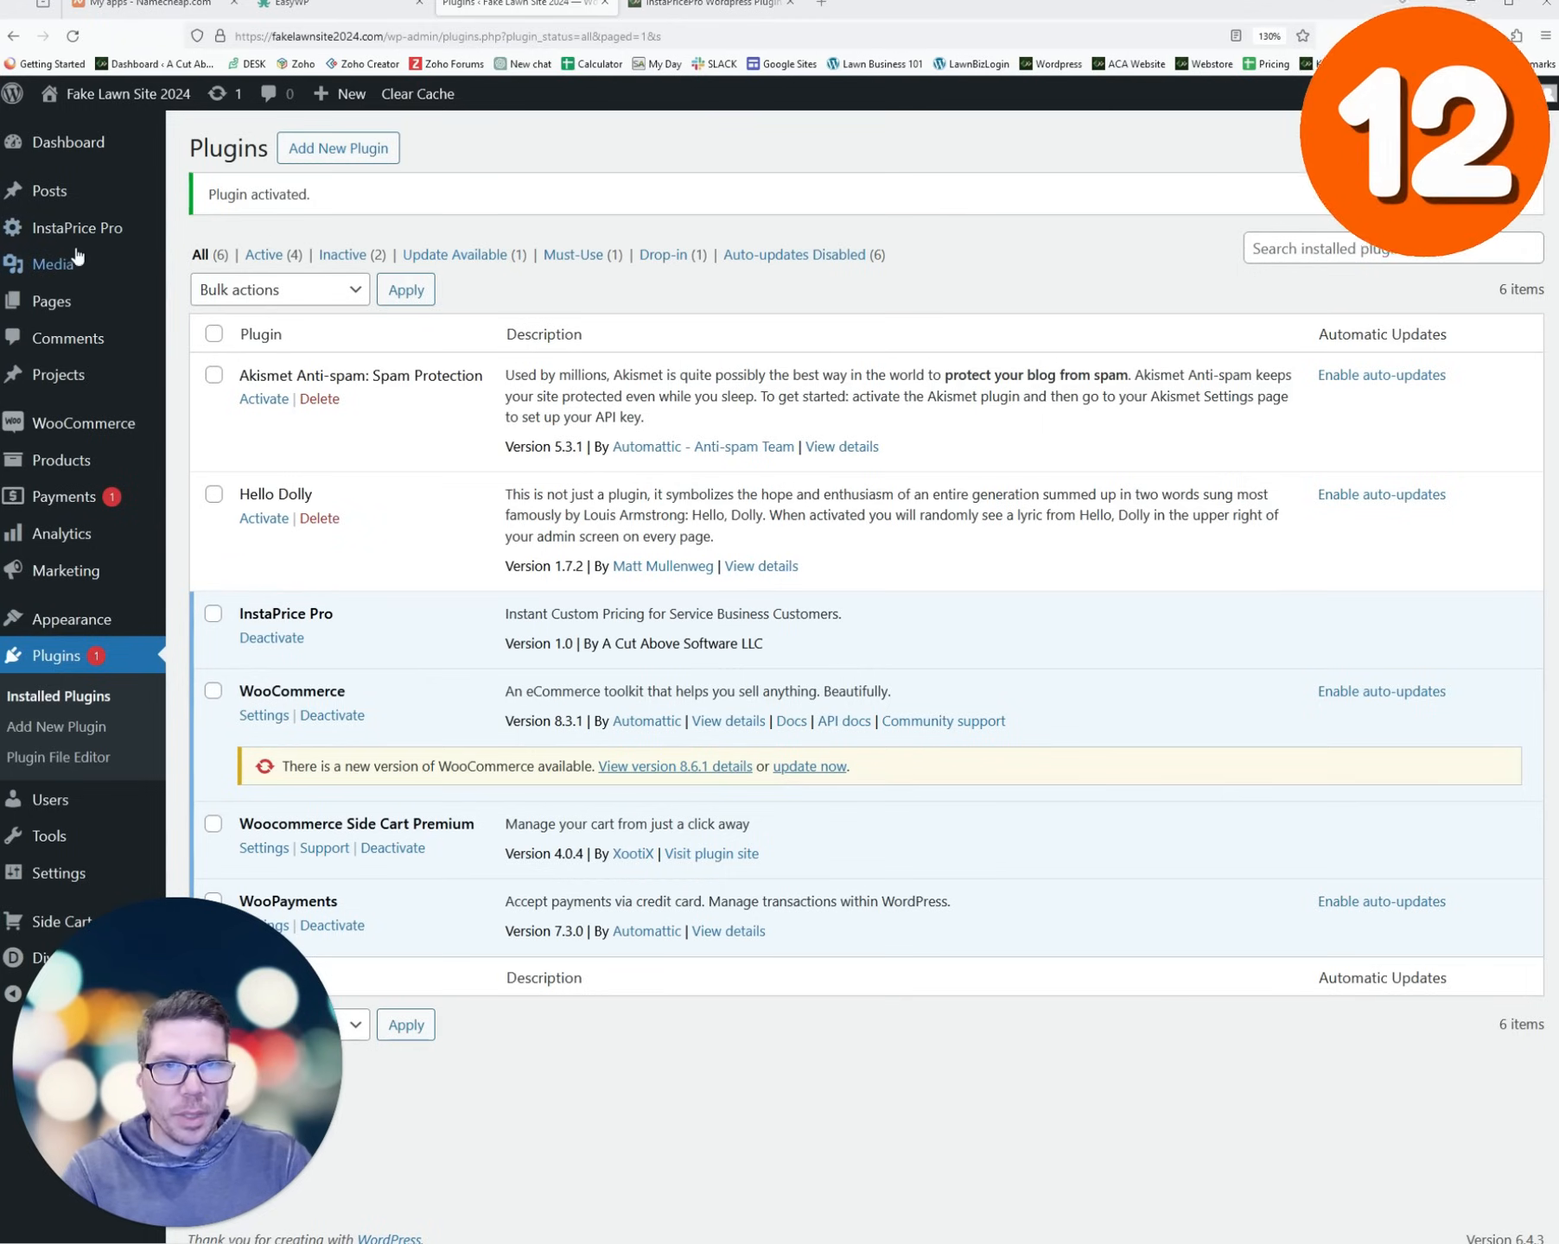
- Paste the license key on InstaPrice Pro's License page and activate it
mouse_move(71, 240)
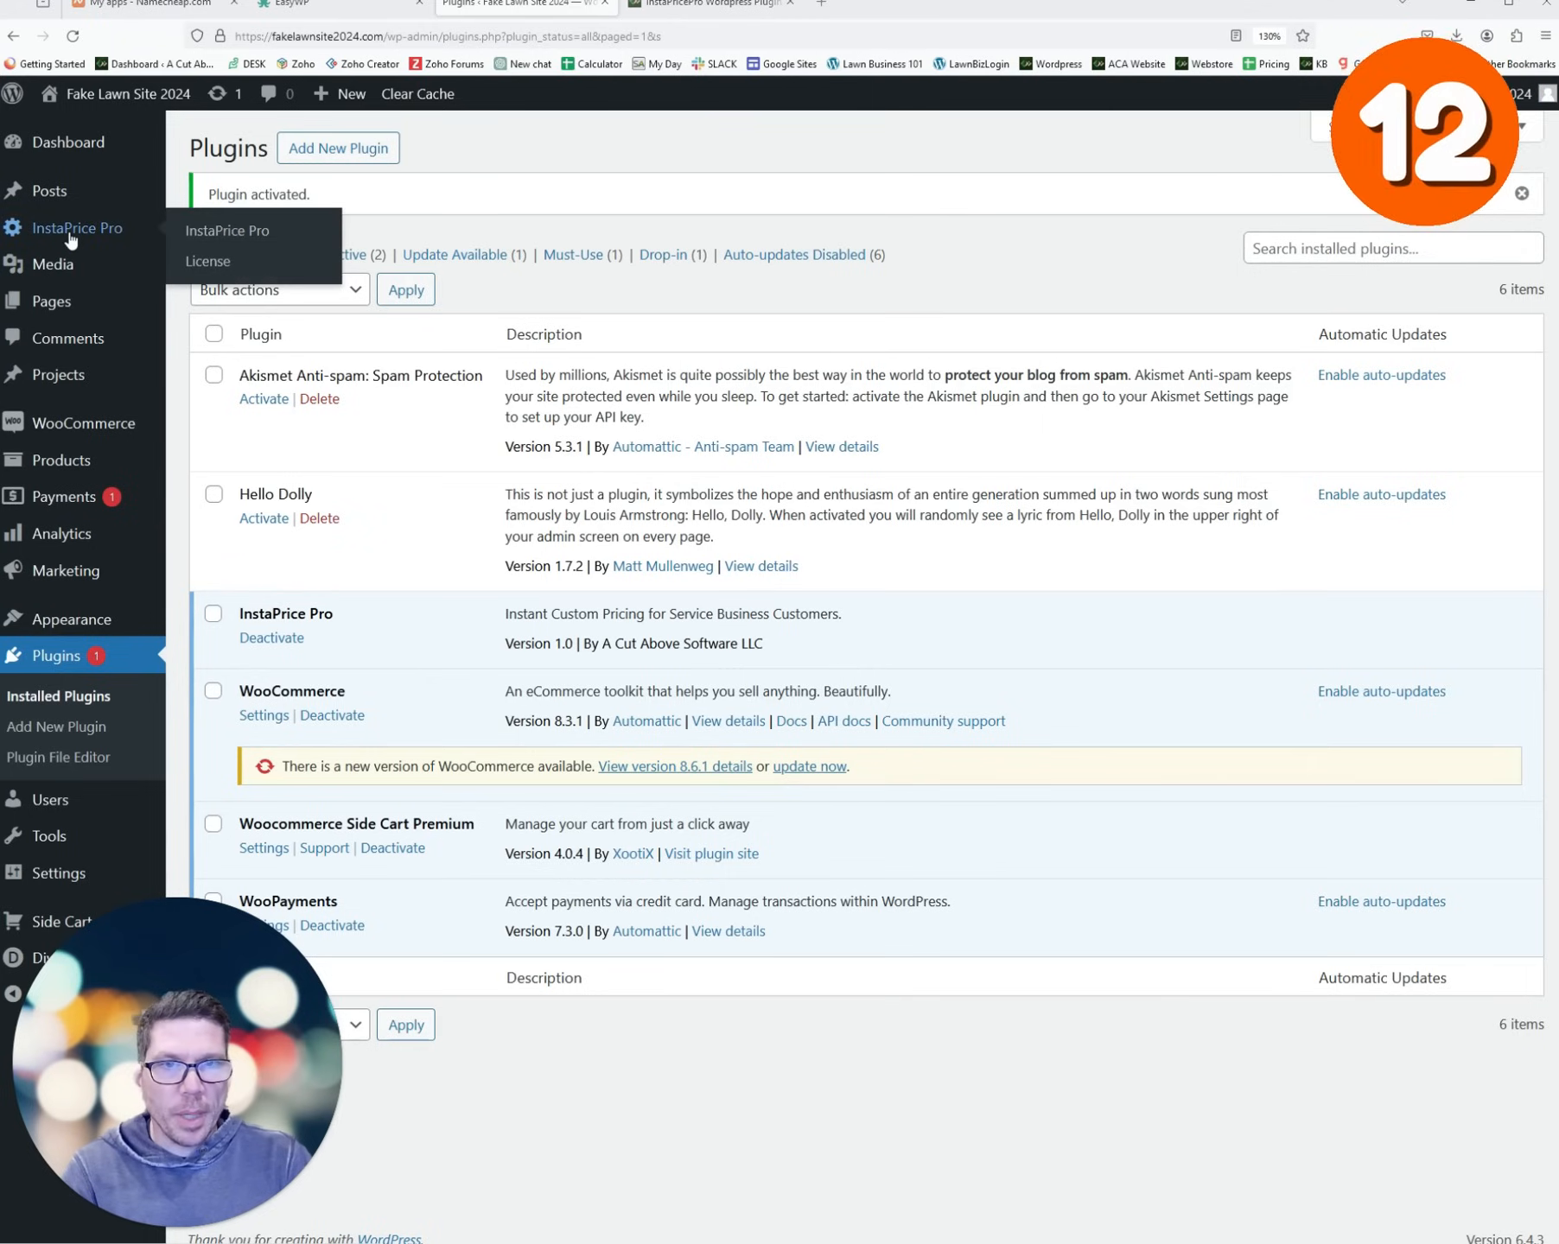
left_click(212, 261)
left_click(246, 247)
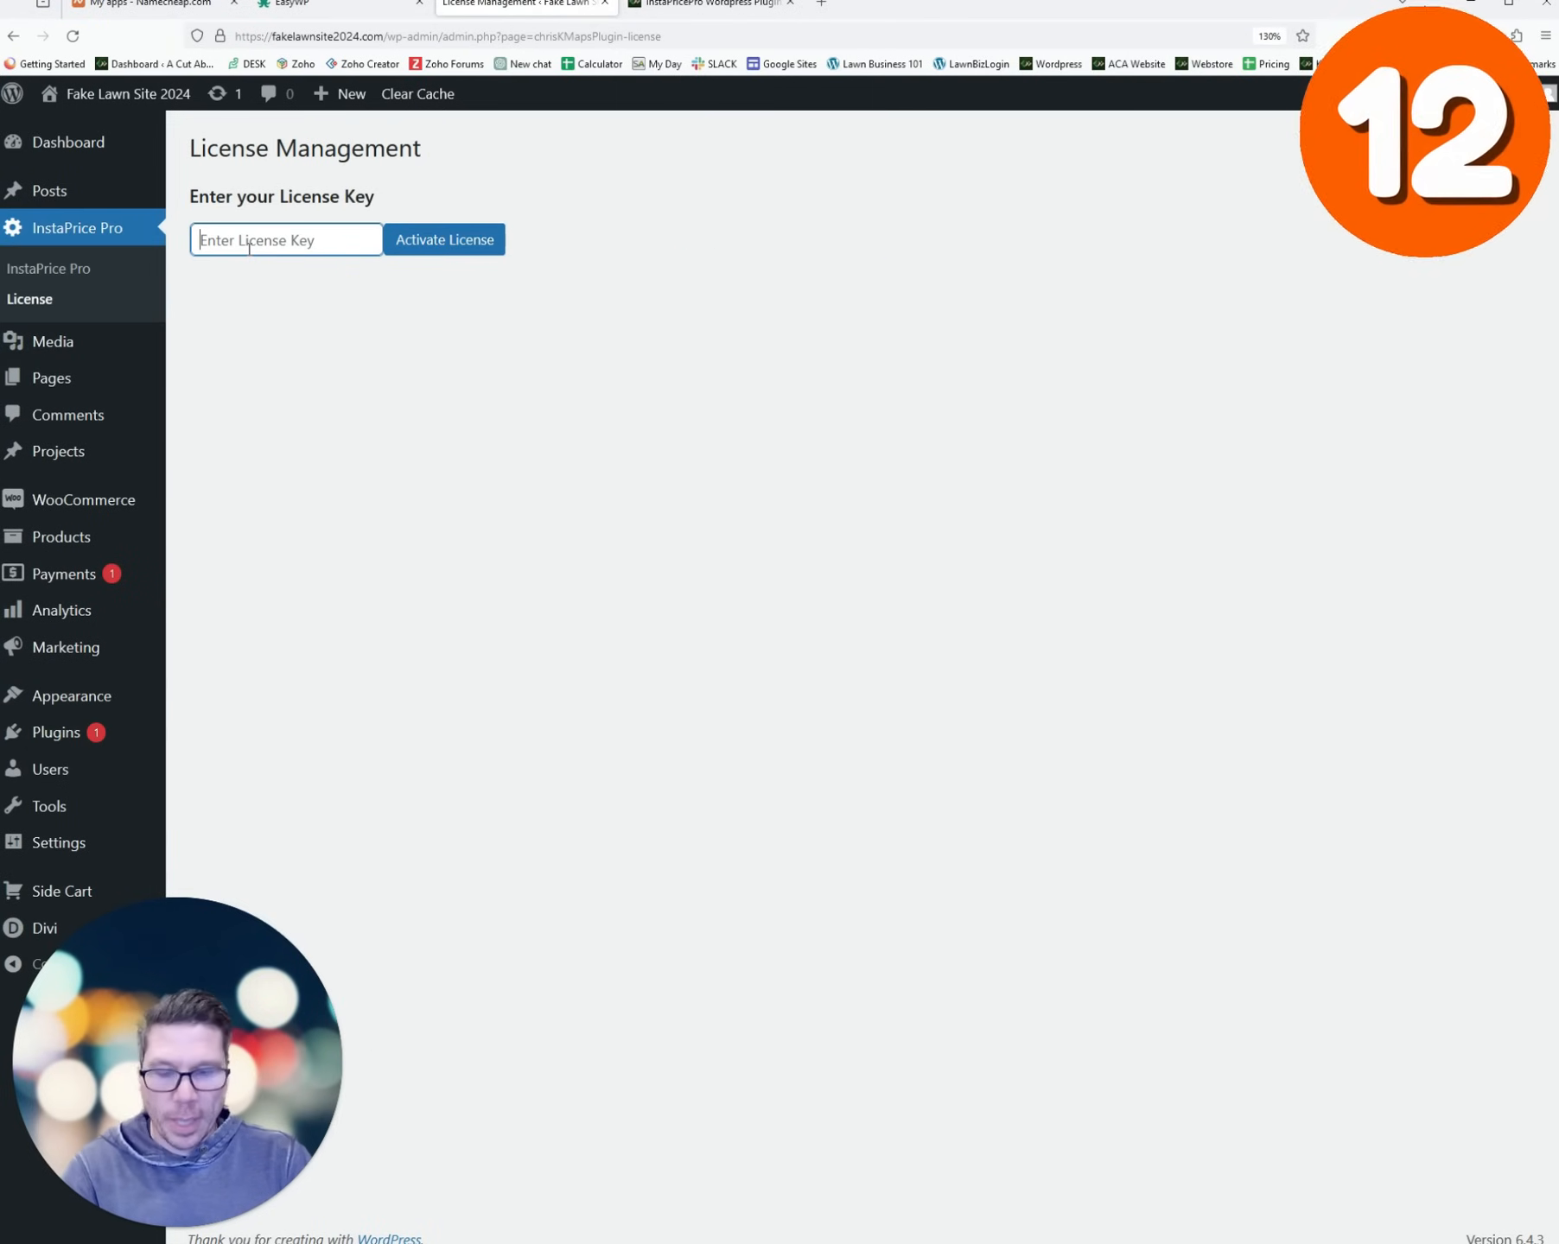
key("ctrl+v")
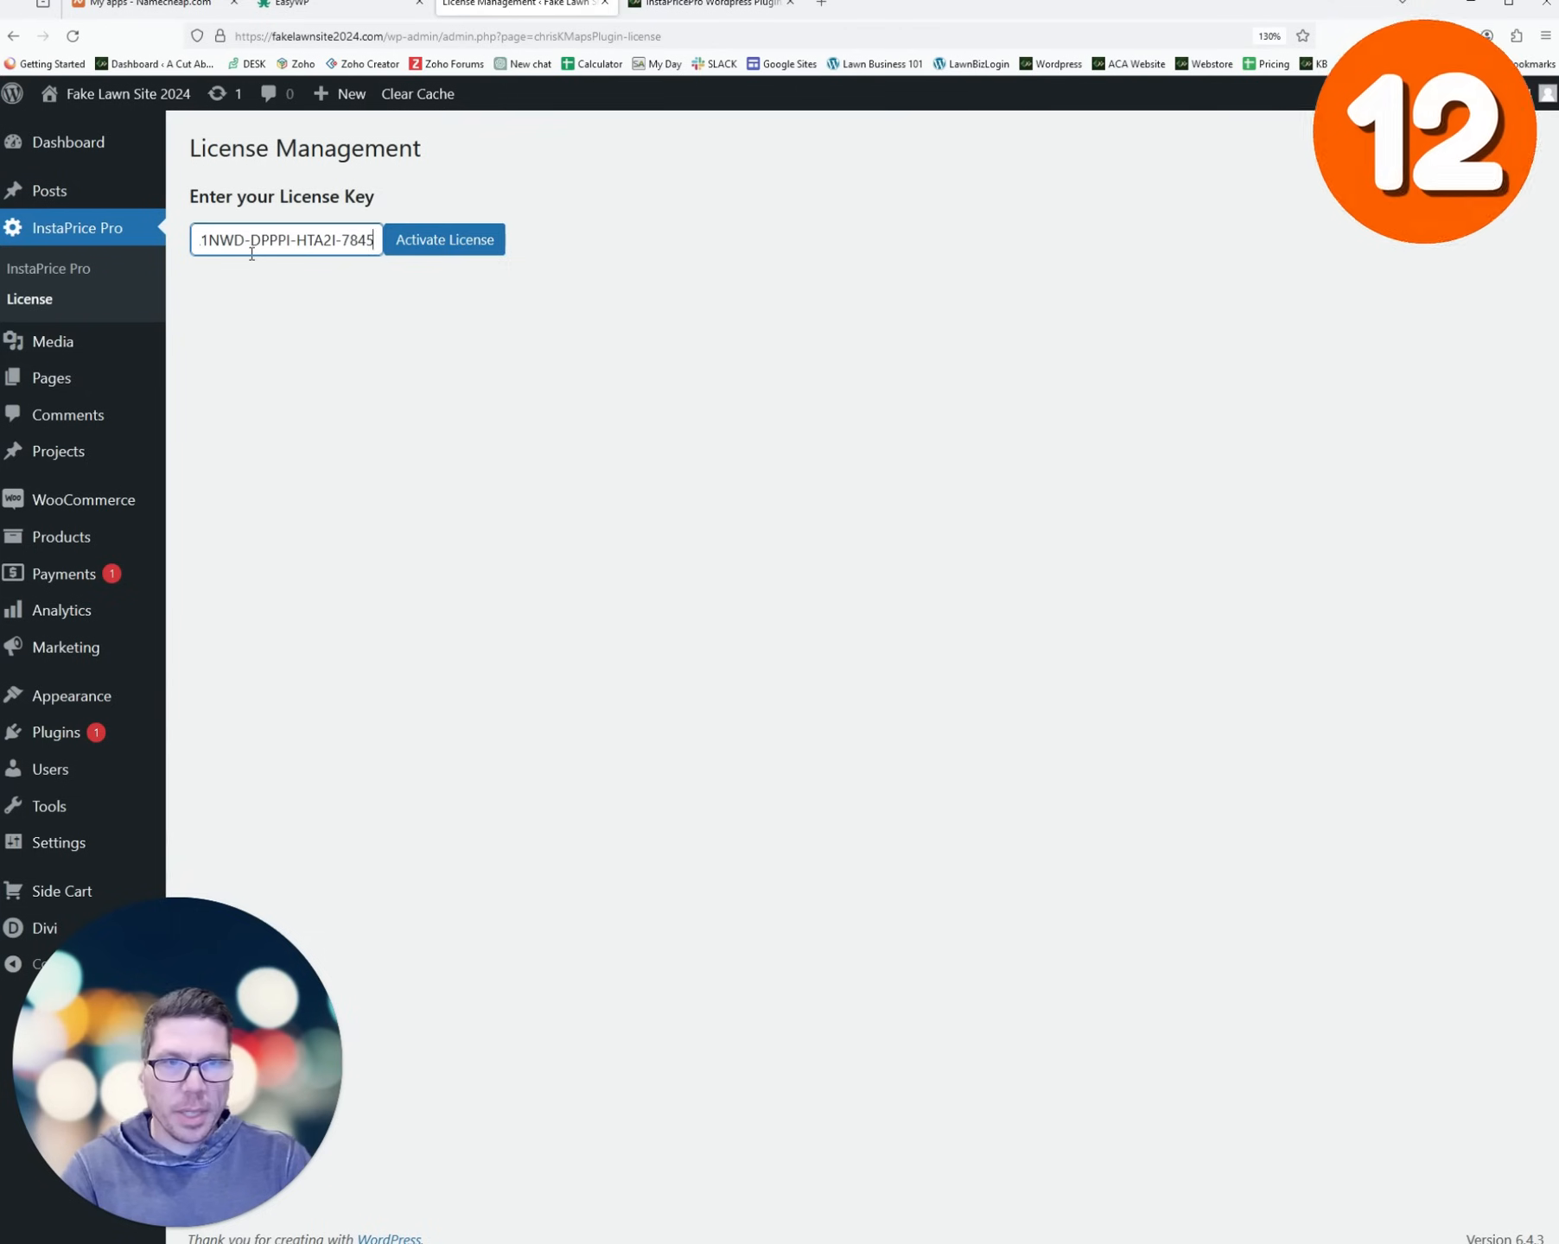
left_click(440, 248)
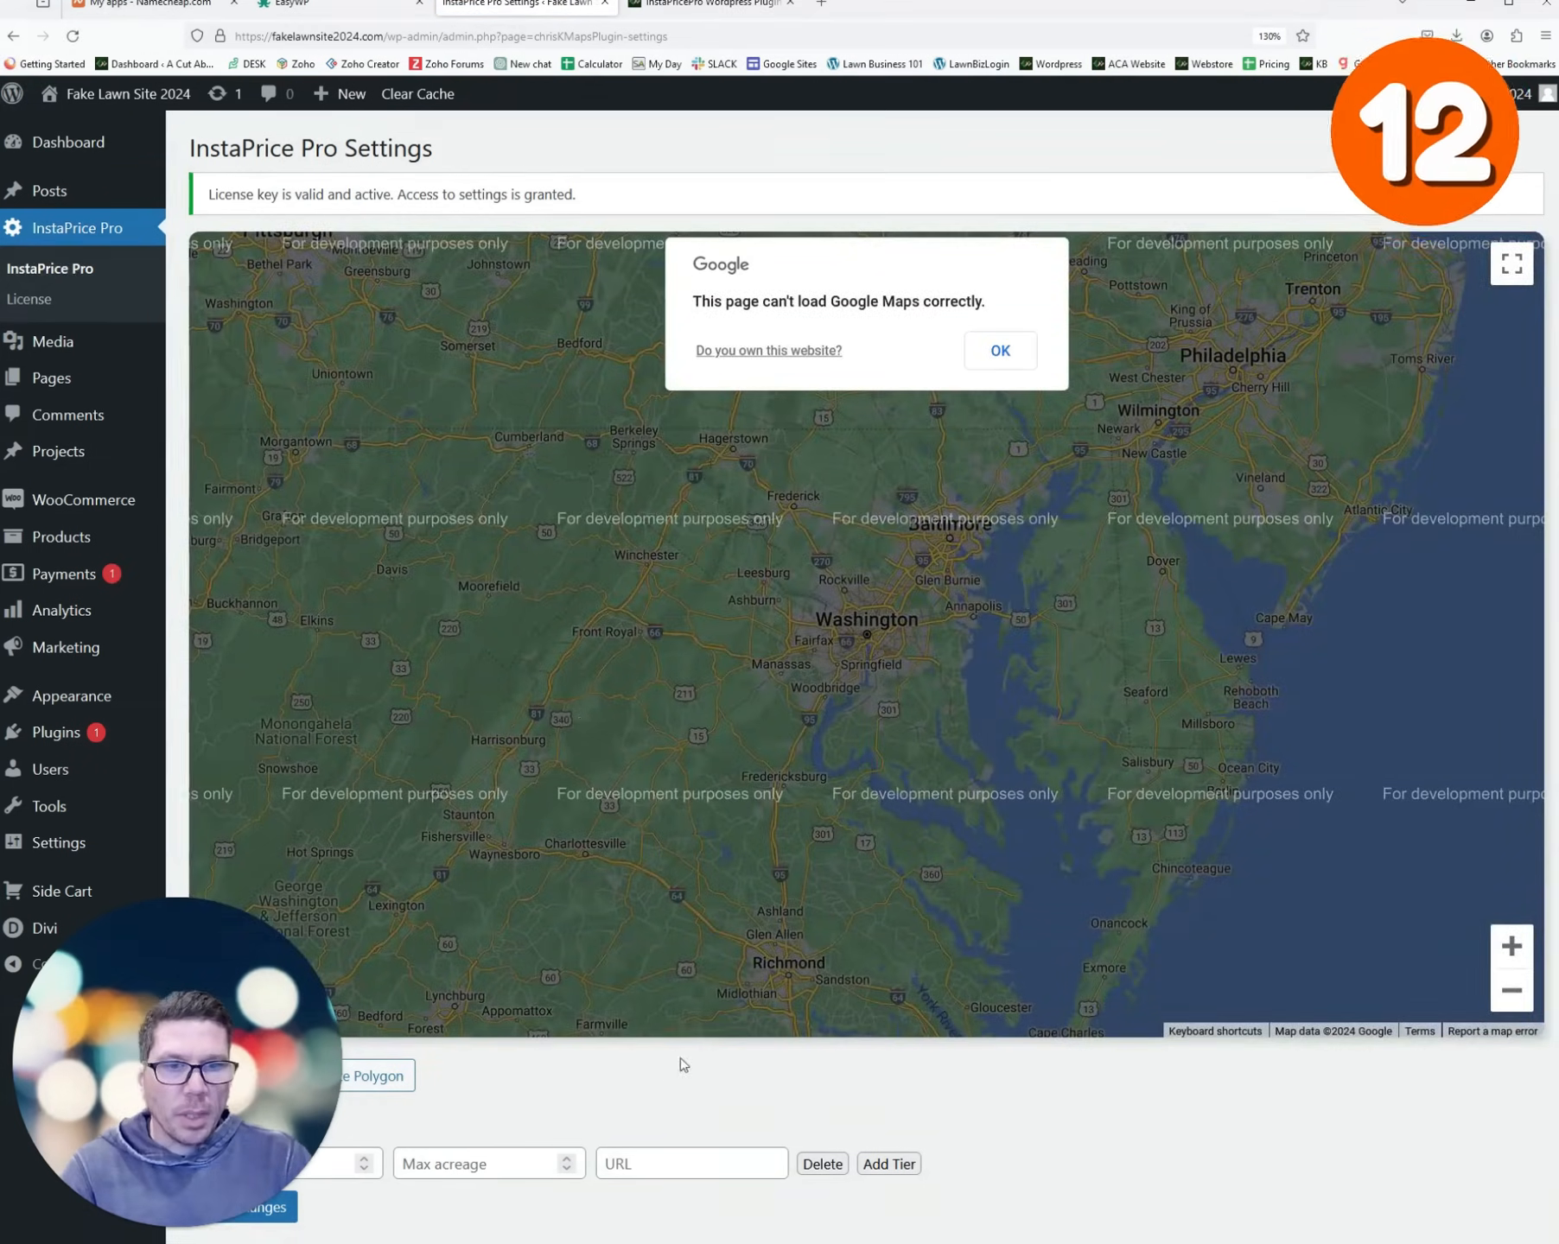
- Start the service-area outline at Leesburg, tracing along the Potomac and south toward Aldie and Centreville
scroll(679, 1056, "down", 6)
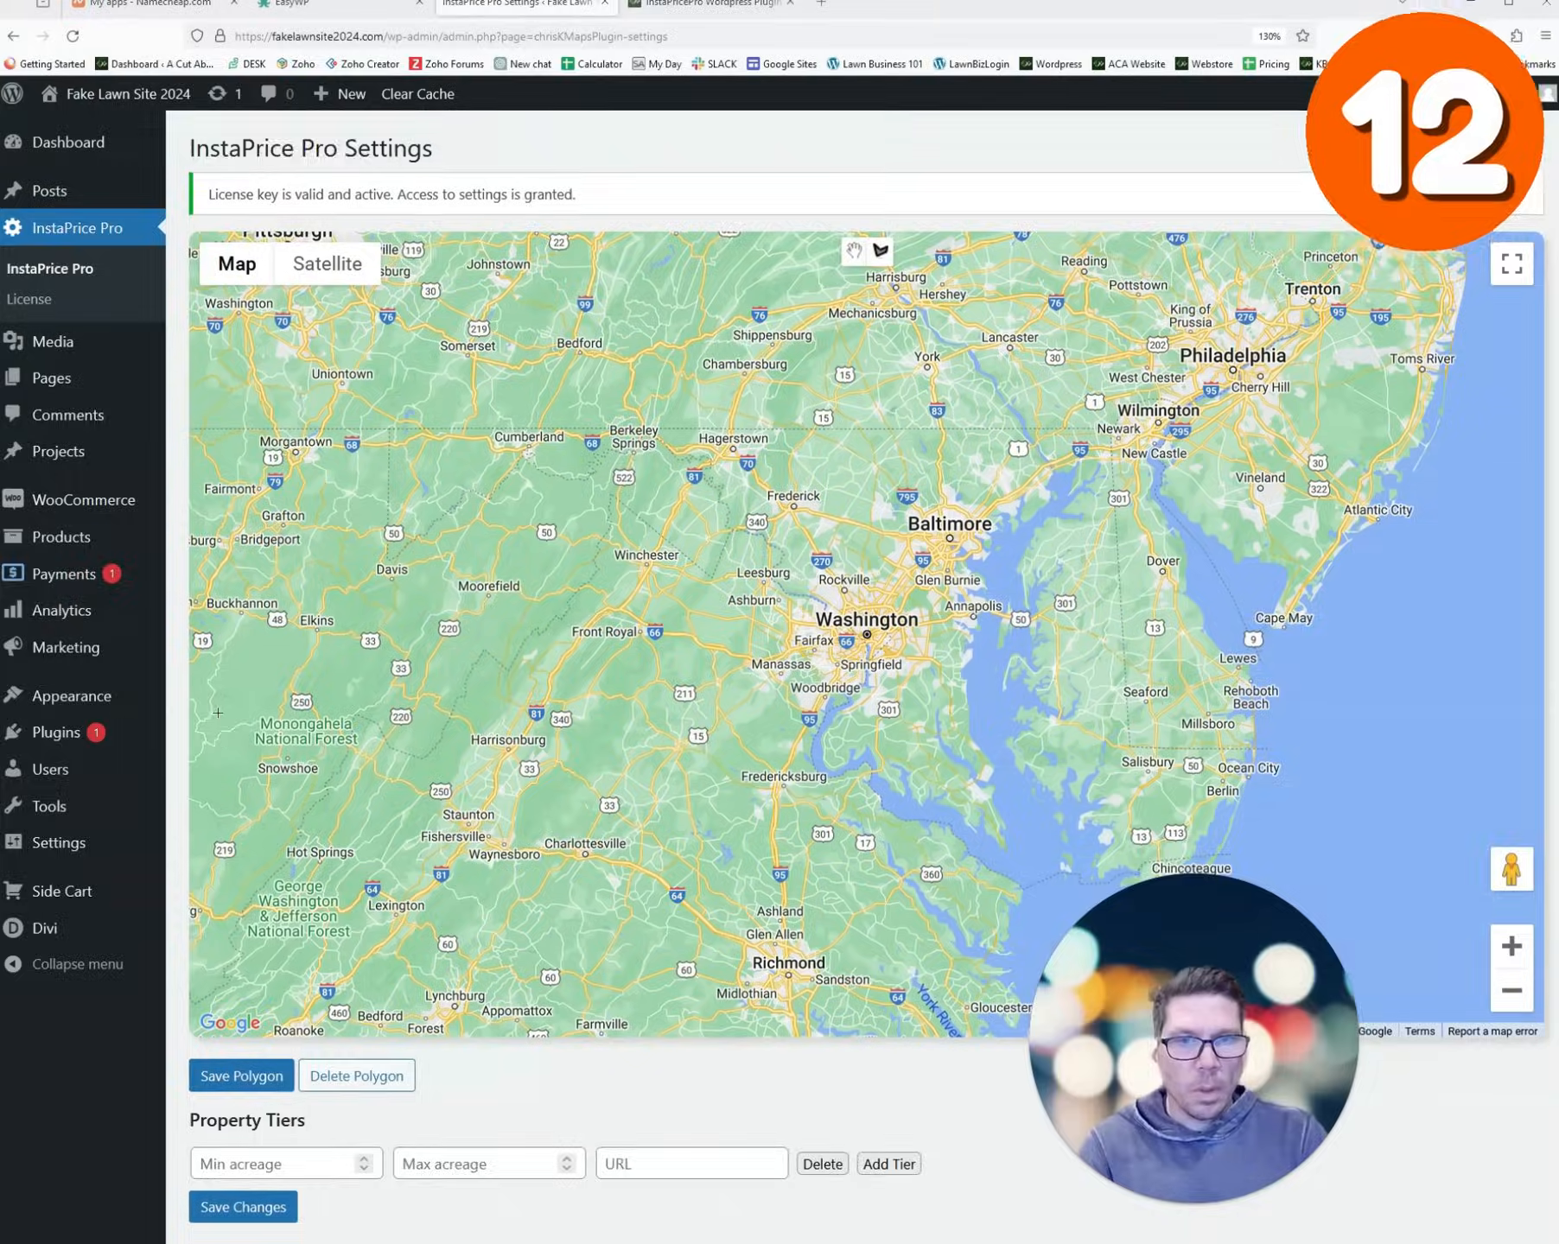
scroll(397, 827, "down", 5)
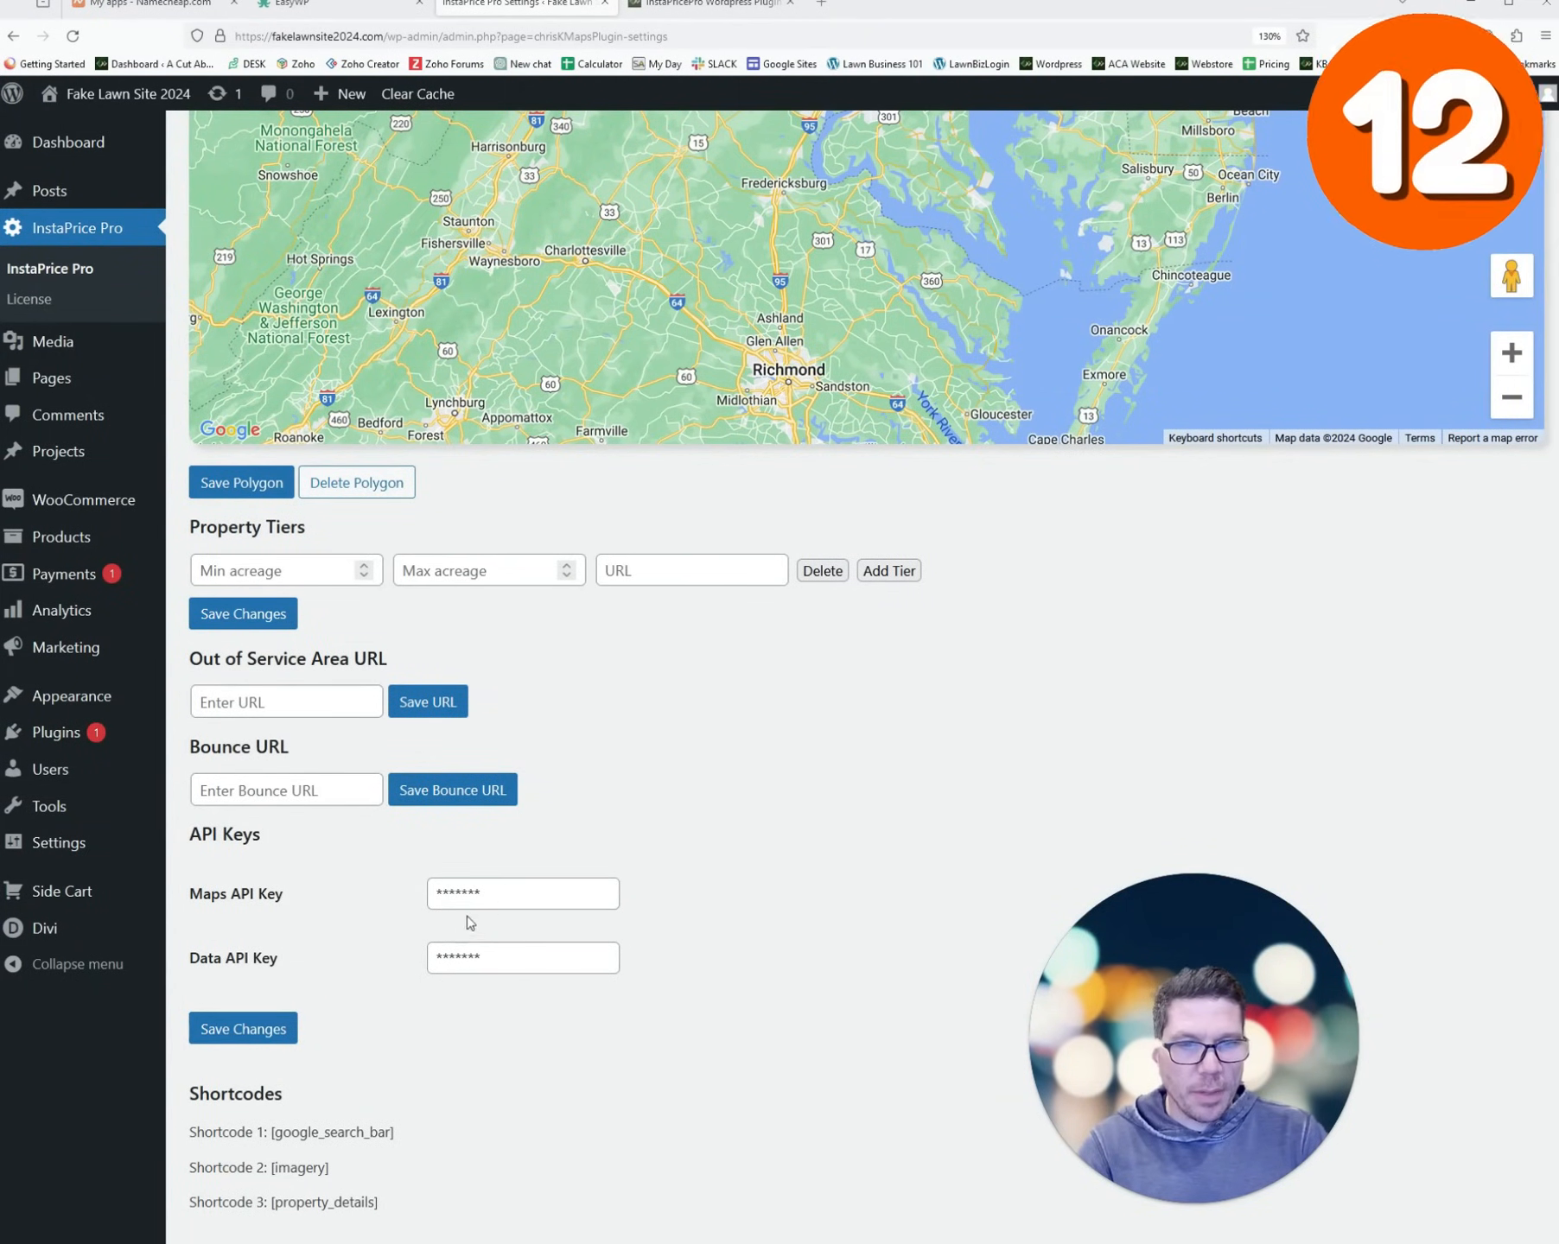
scroll(874, 781, "up", 5)
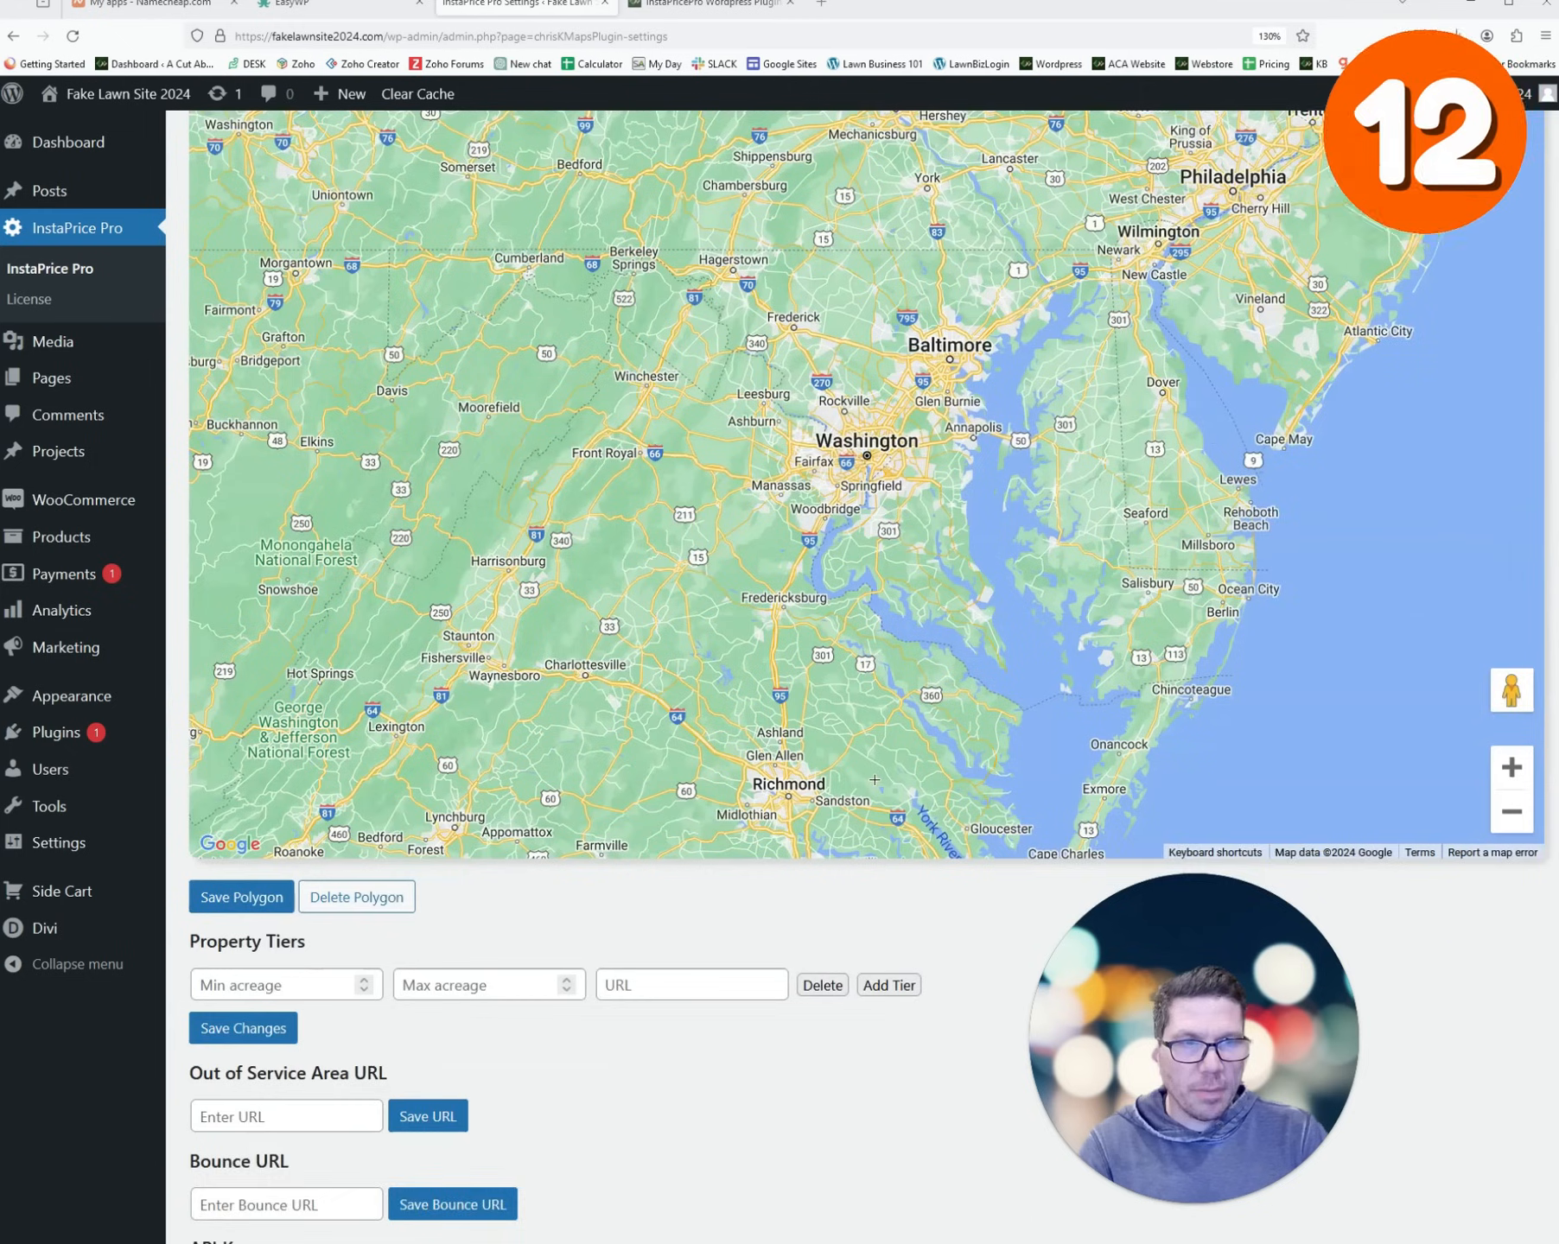
scroll(875, 781, "up", 1)
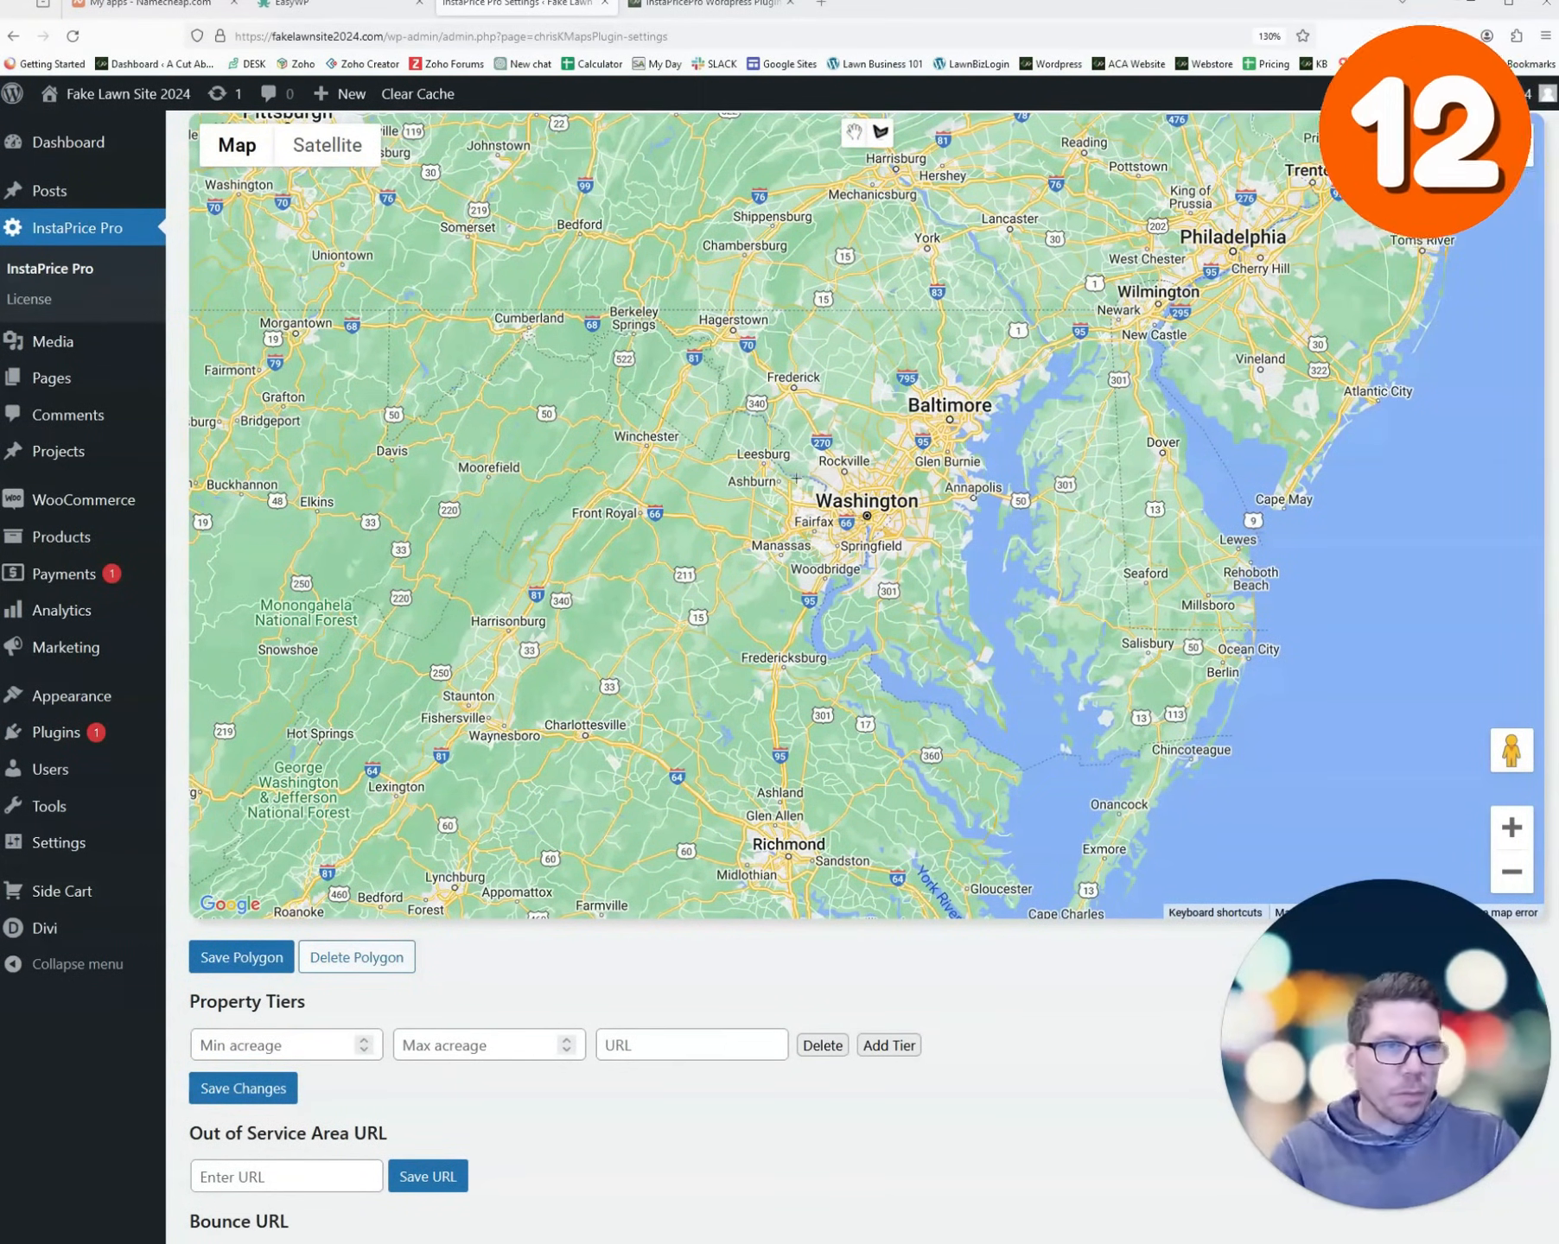
scroll(783, 435, "up", 3)
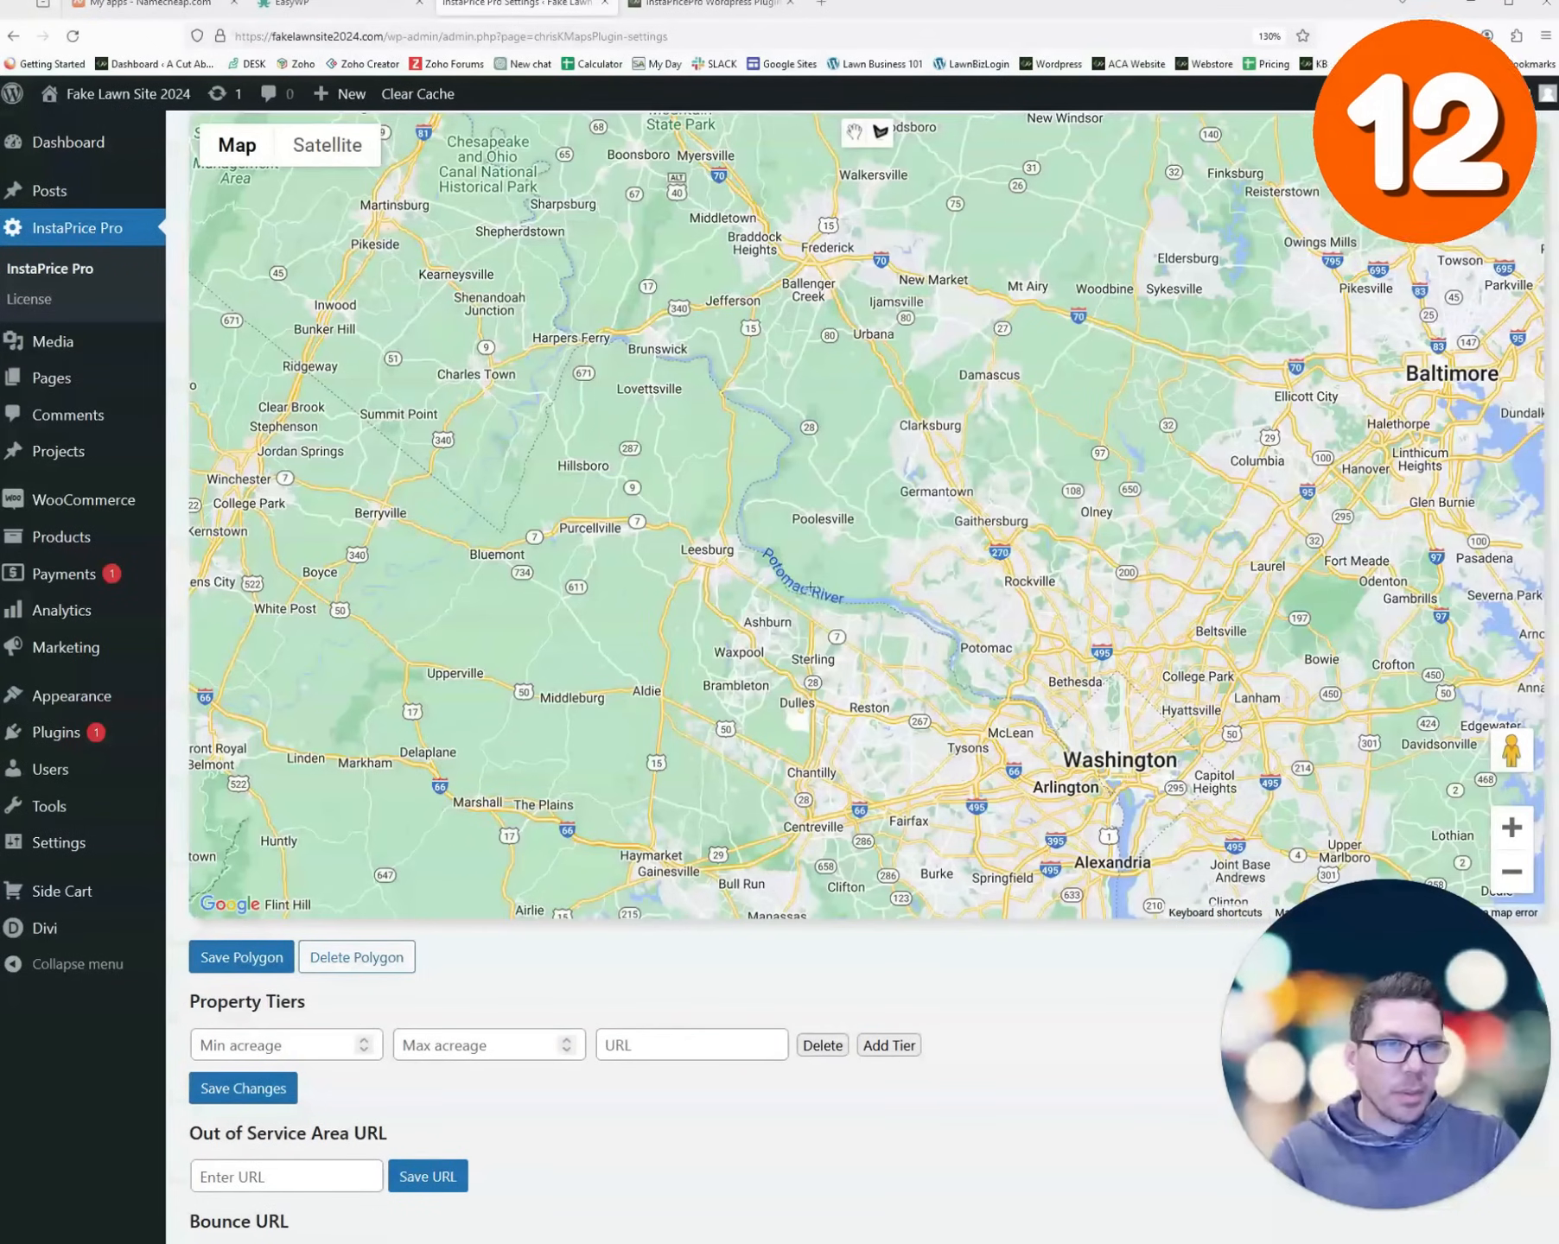
left_click(825, 597)
left_click(739, 510)
left_click(667, 473)
left_click(629, 602)
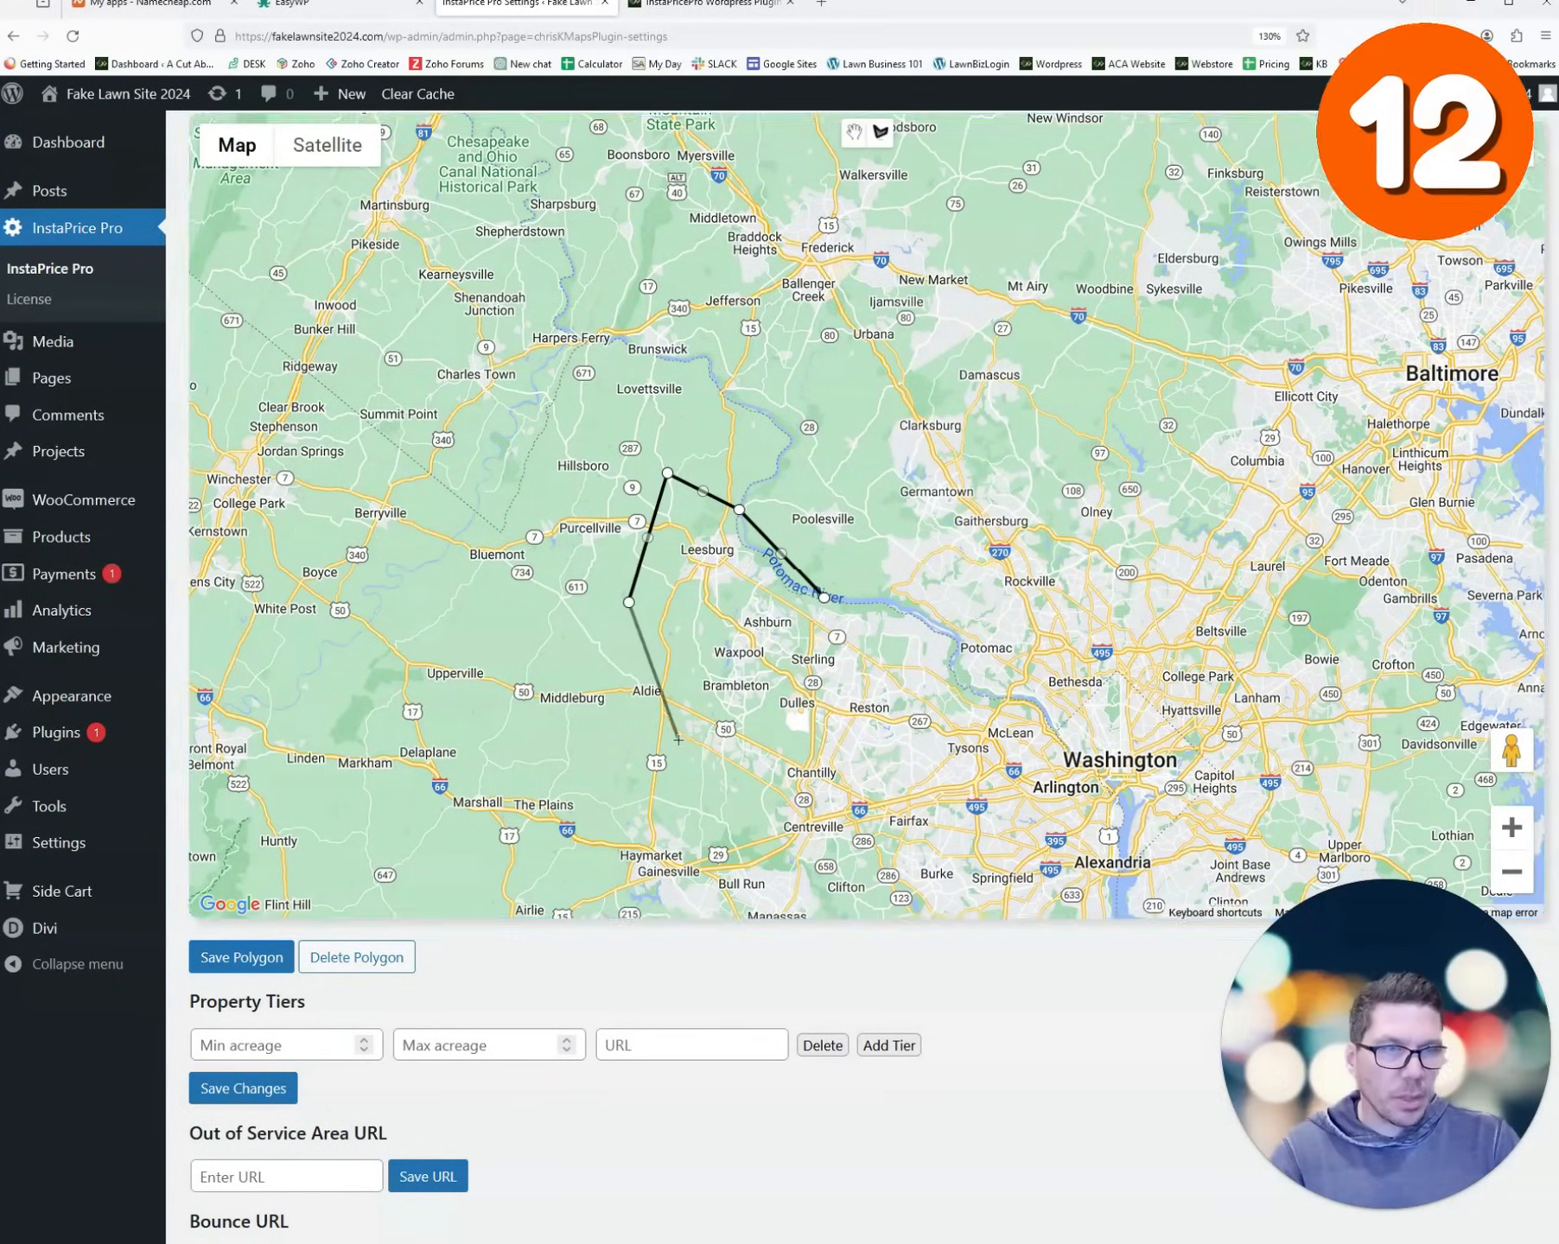
left_click(679, 740)
left_click(788, 847)
- Complete the polygon through Springfield, Alexandria and Arlington back to Leesburg, and save it
left_click(962, 870)
left_click(1054, 841)
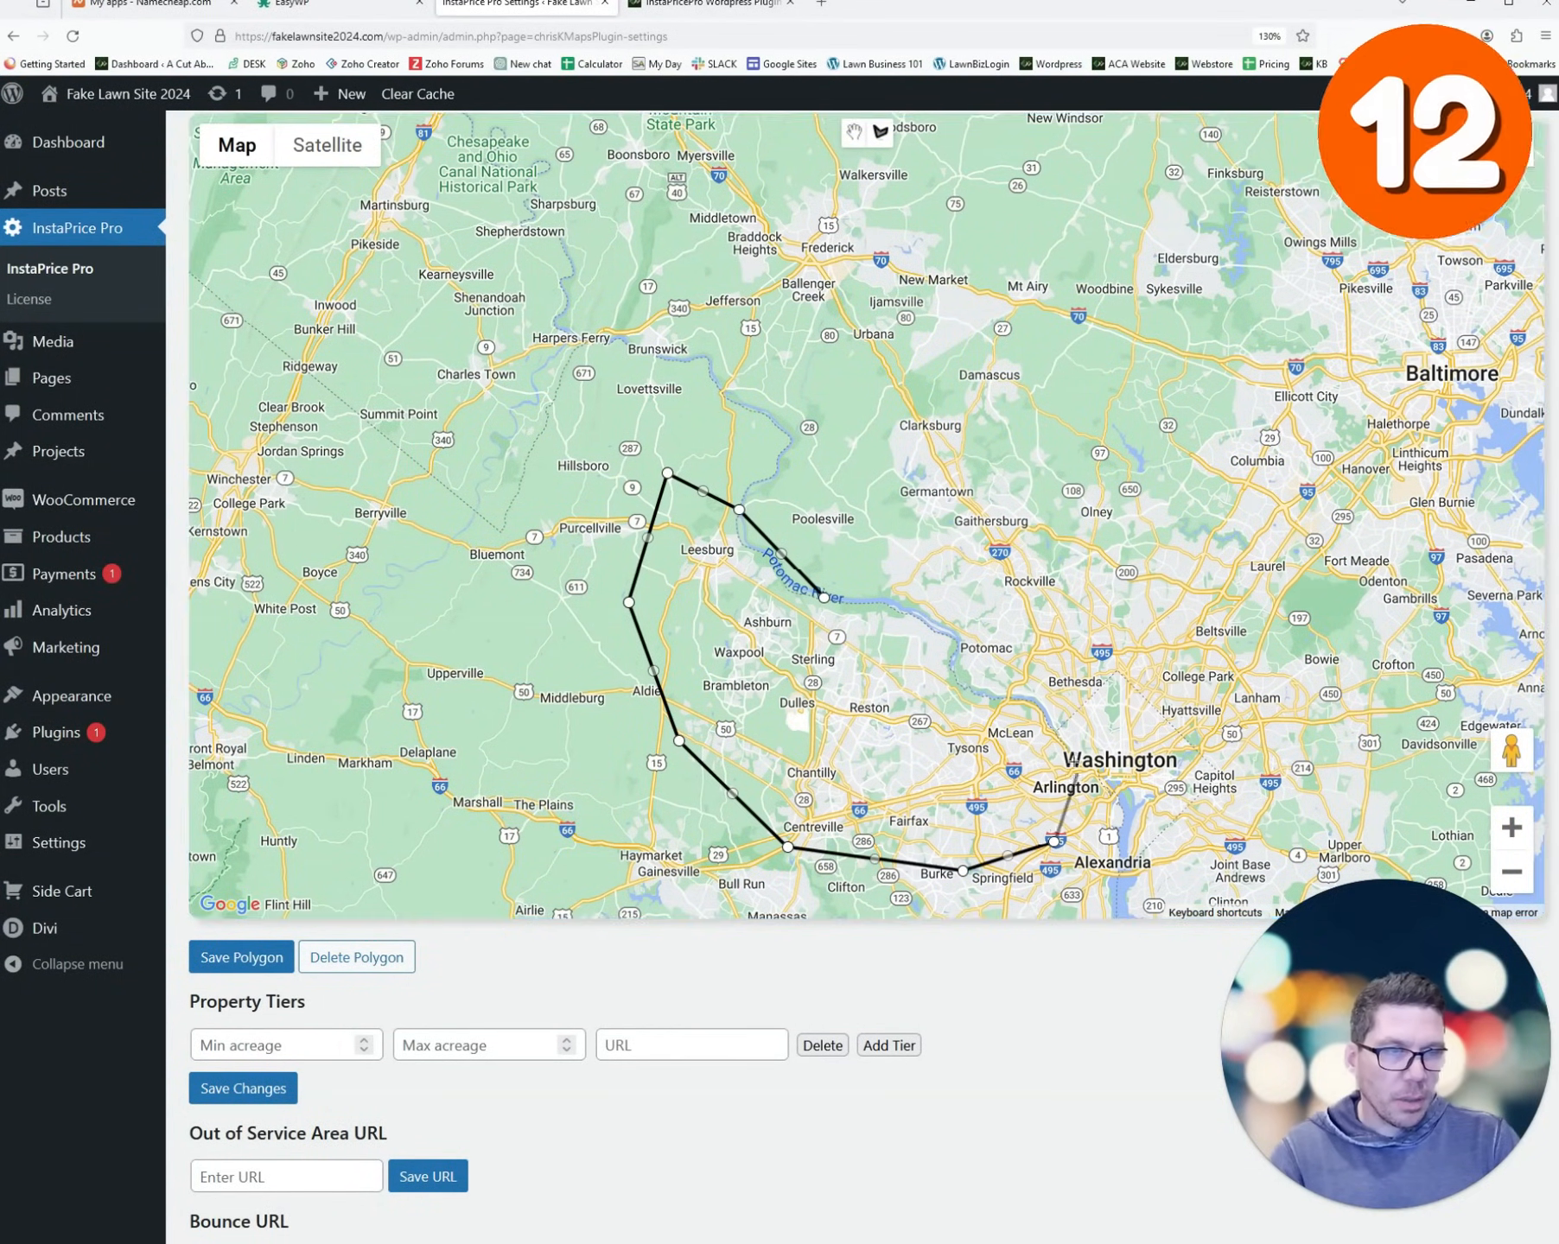
left_click(1017, 663)
left_click(949, 602)
left_click(851, 587)
left_click(824, 598)
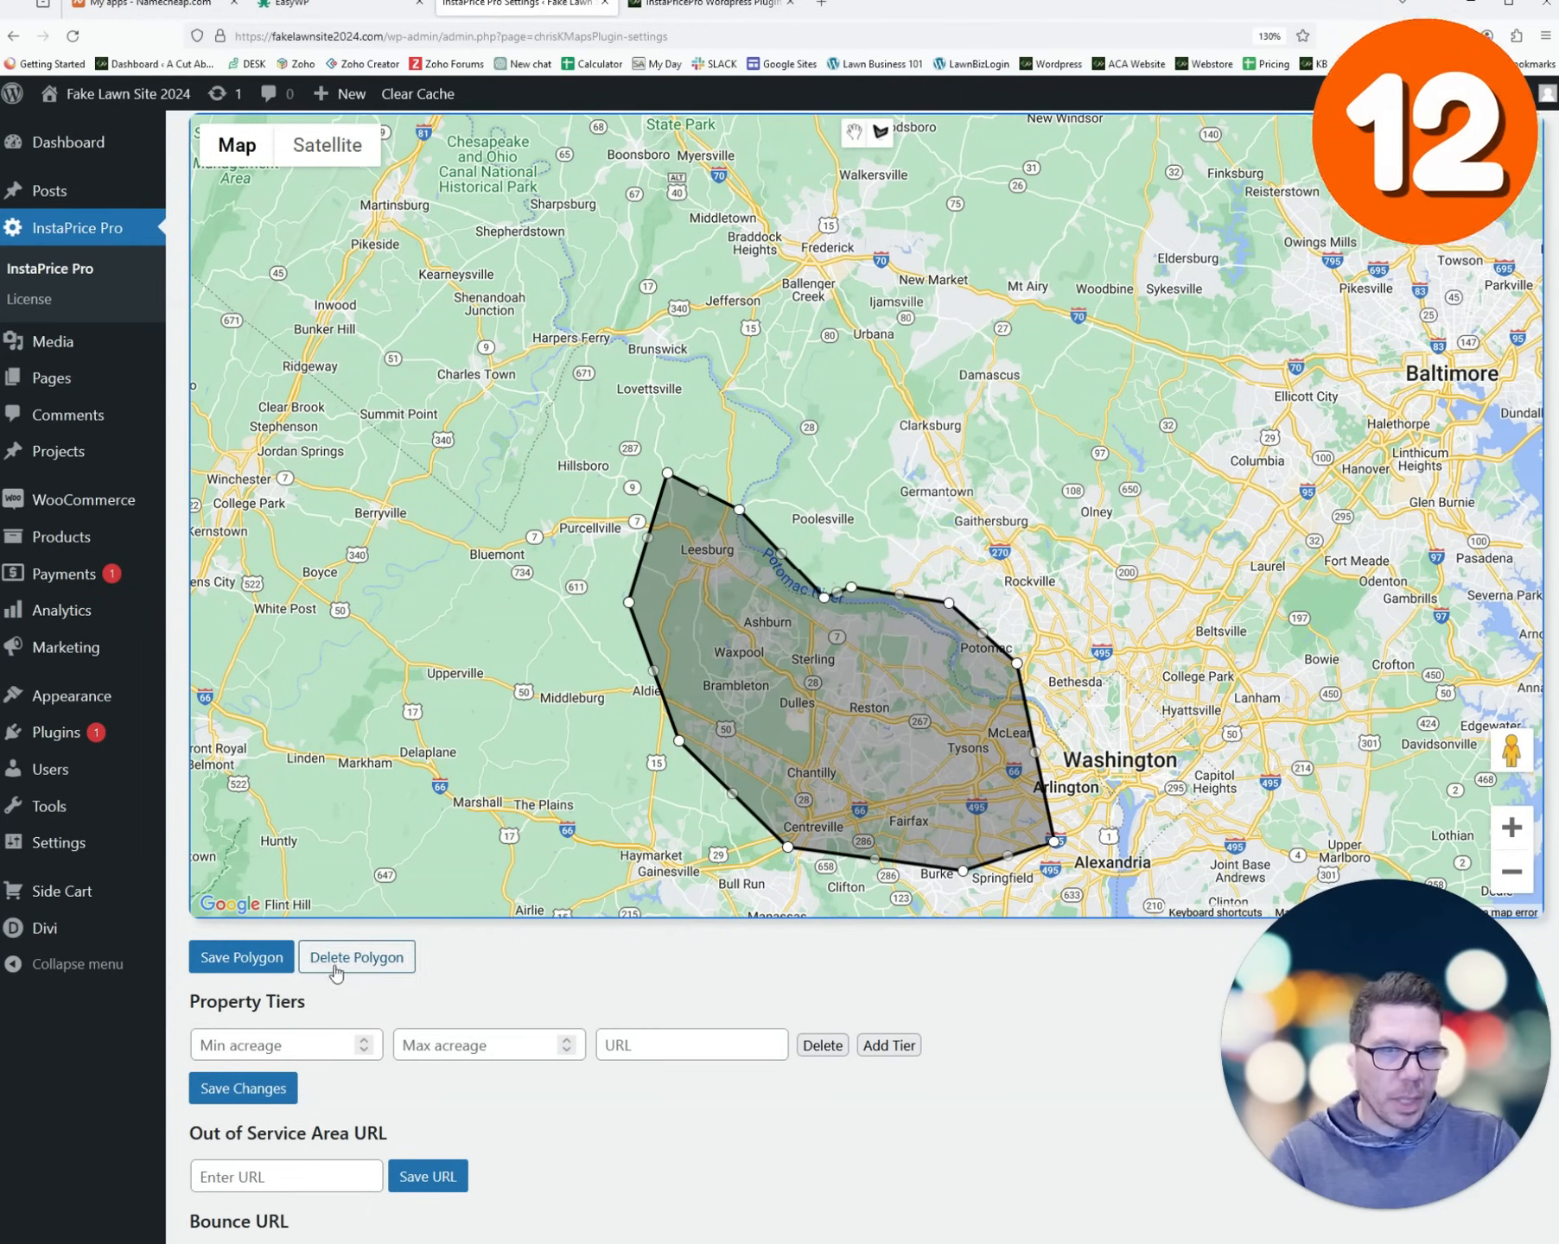
left_click(288, 966)
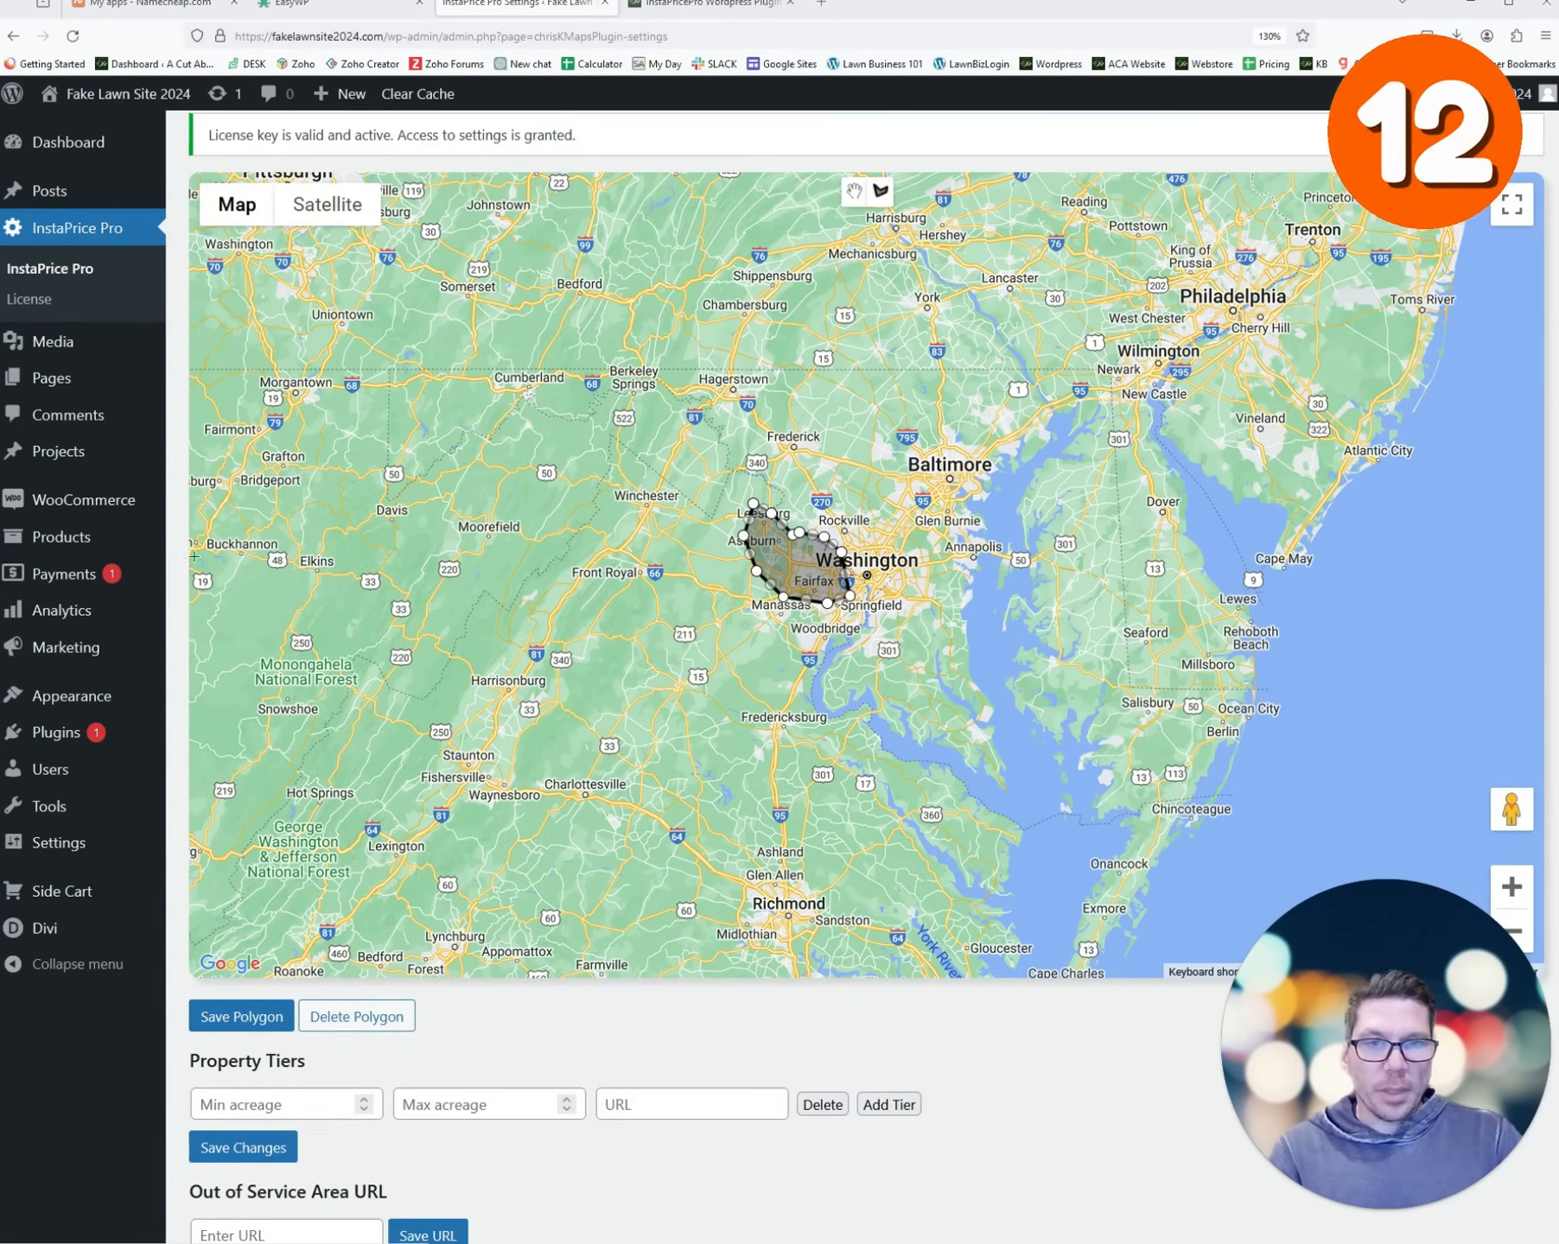
scroll(188, 577, "down", 5)
- Fill the first tier as .001 to .125 acres, linked to the 1/8th Acre page URL
left_click(324, 639)
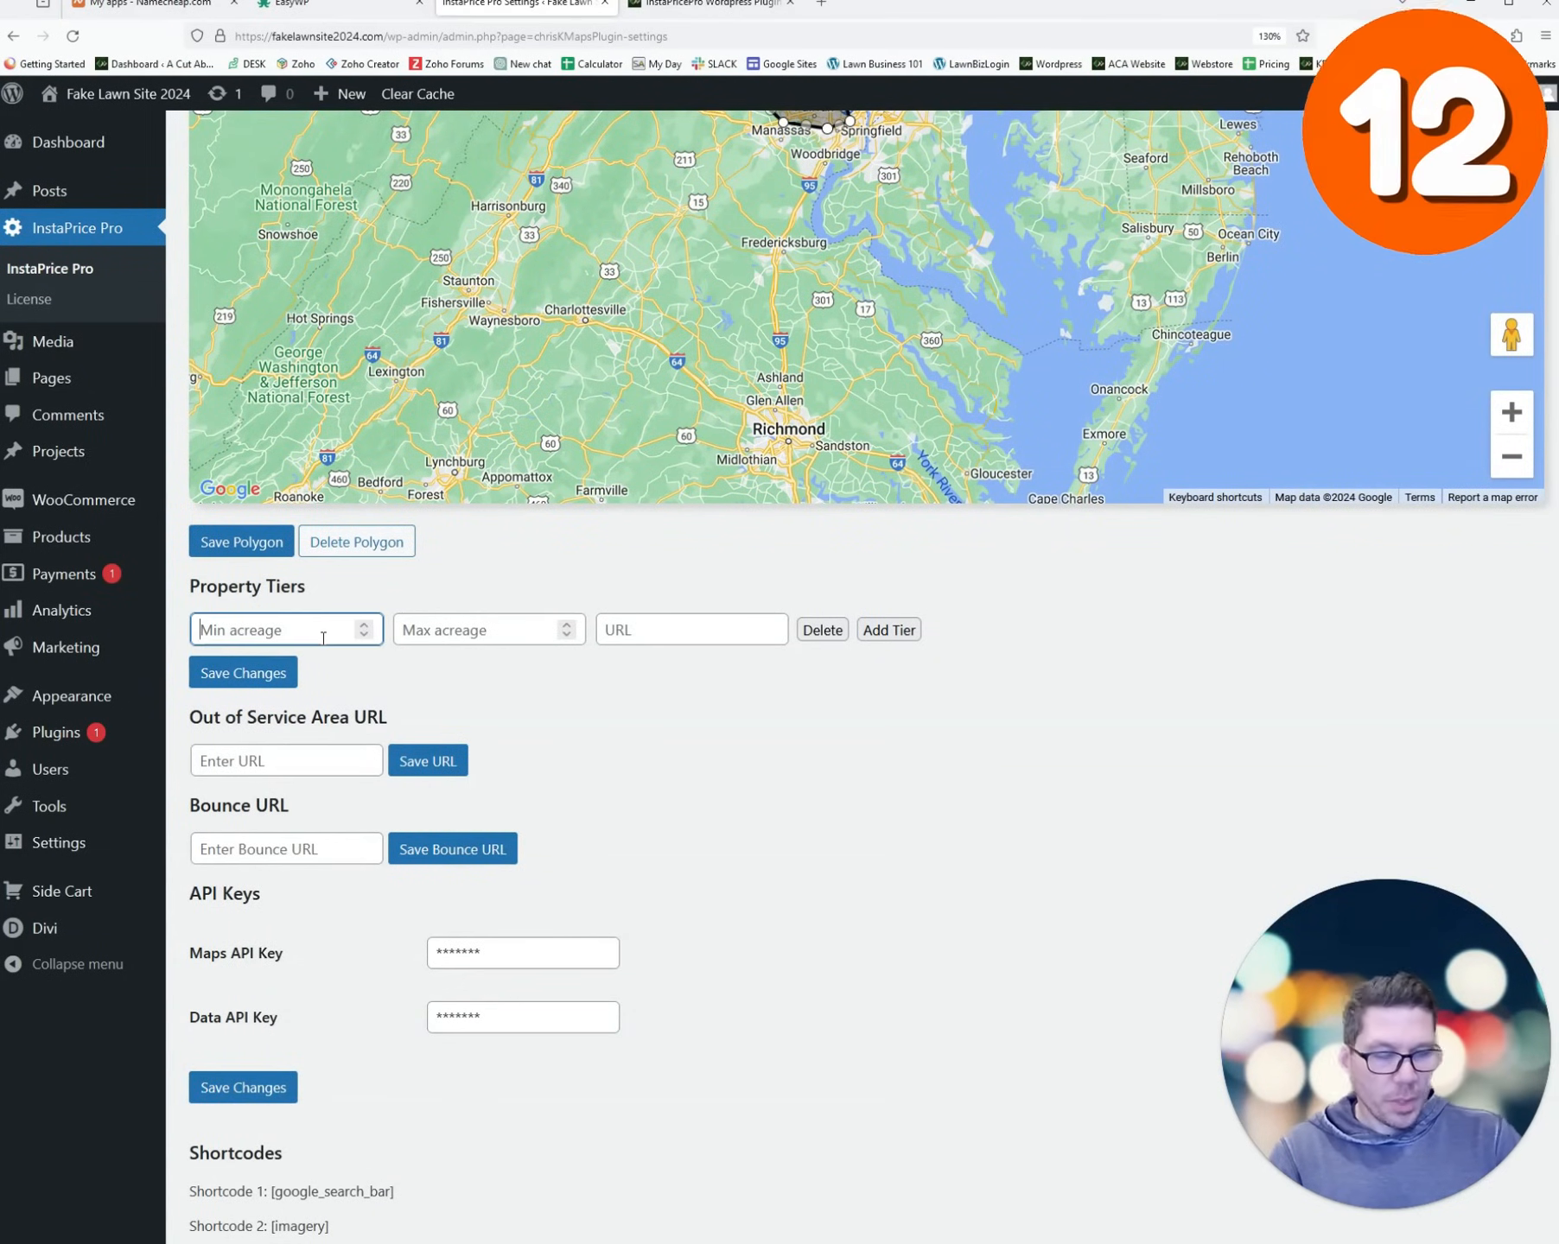
type(".001")
key("Tab")
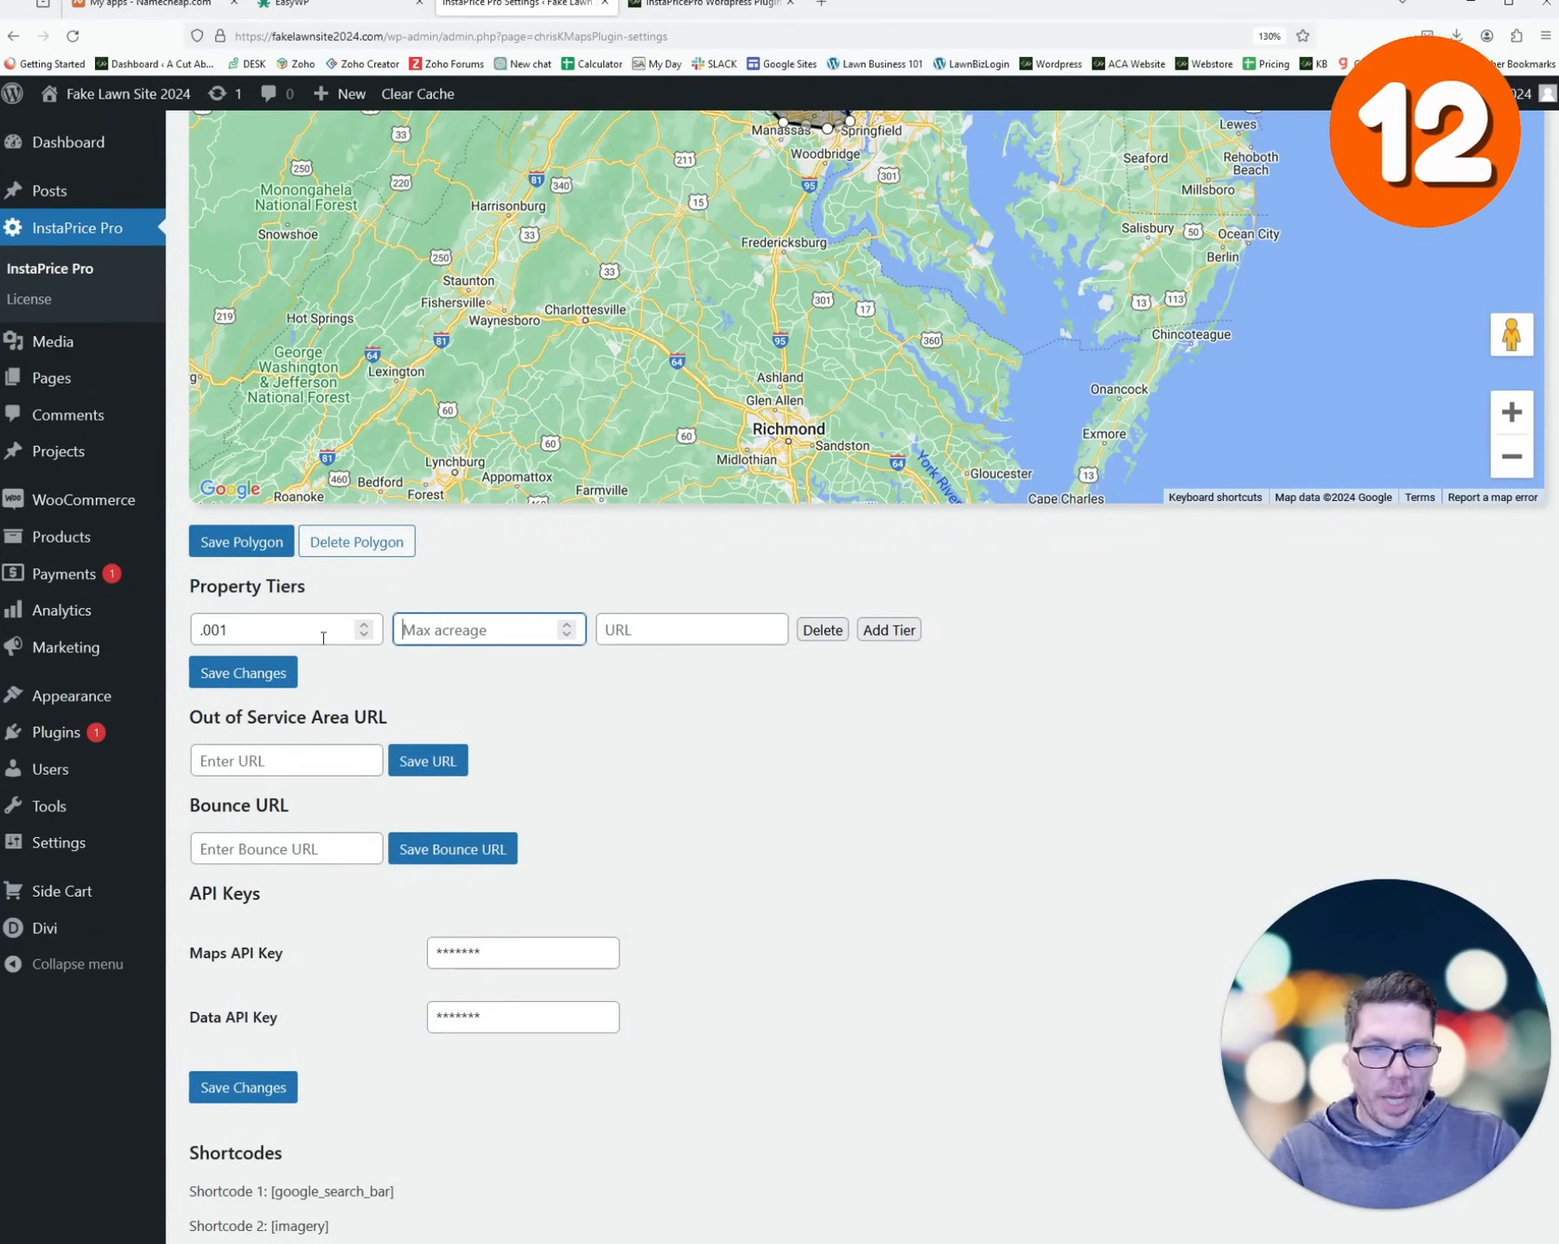
type(".125")
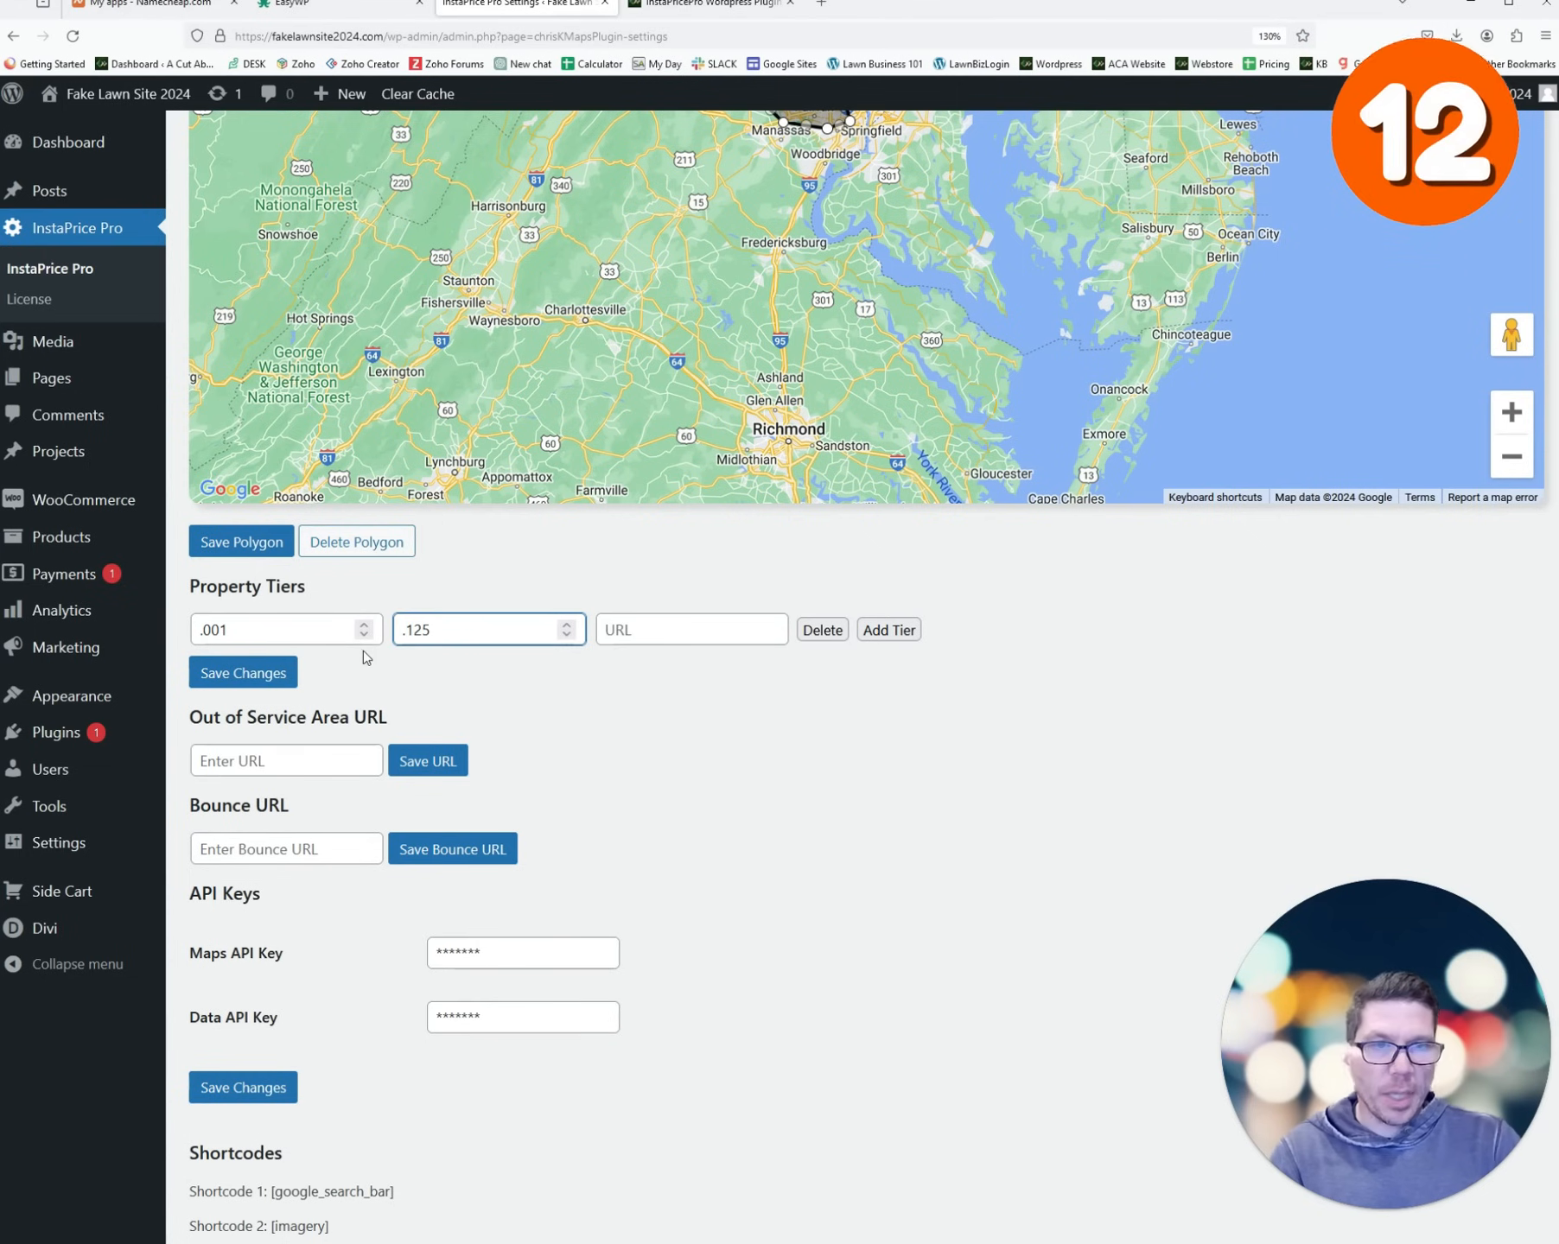
left_click(636, 644)
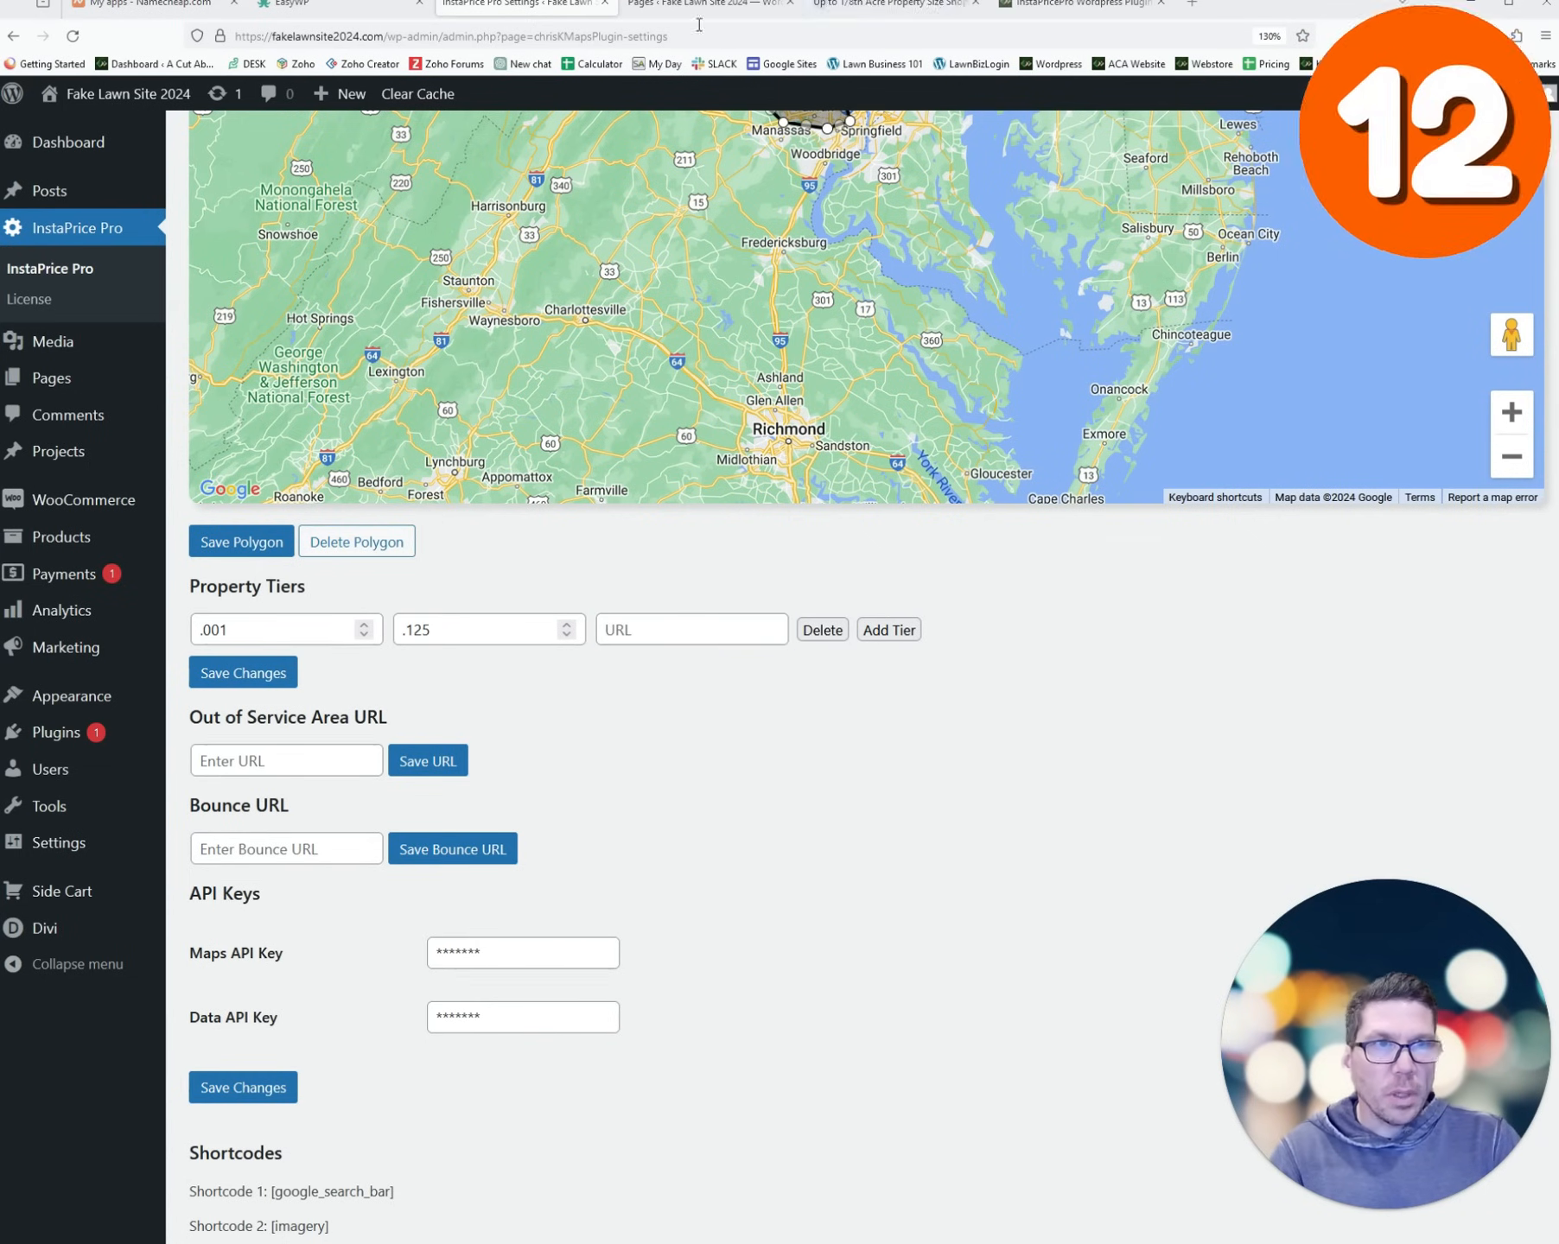
left_click(699, 11)
left_click(985, 8)
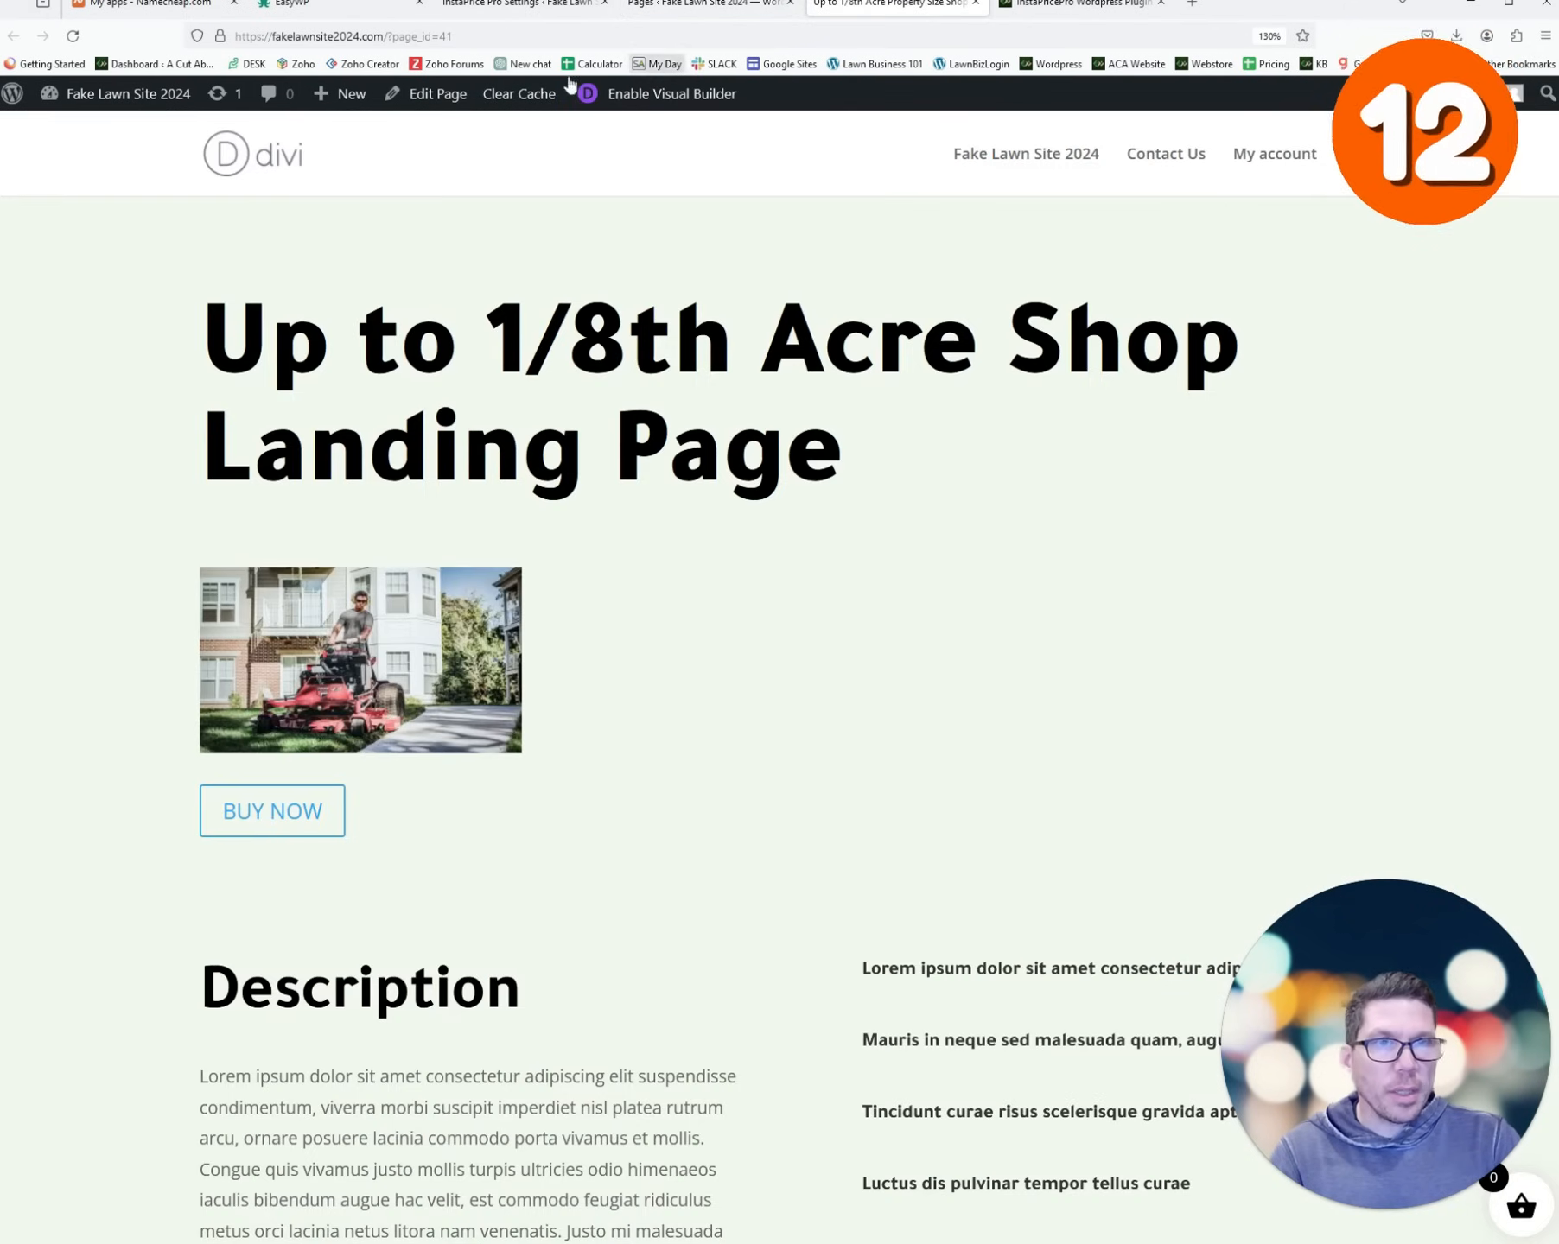
double_click(449, 37)
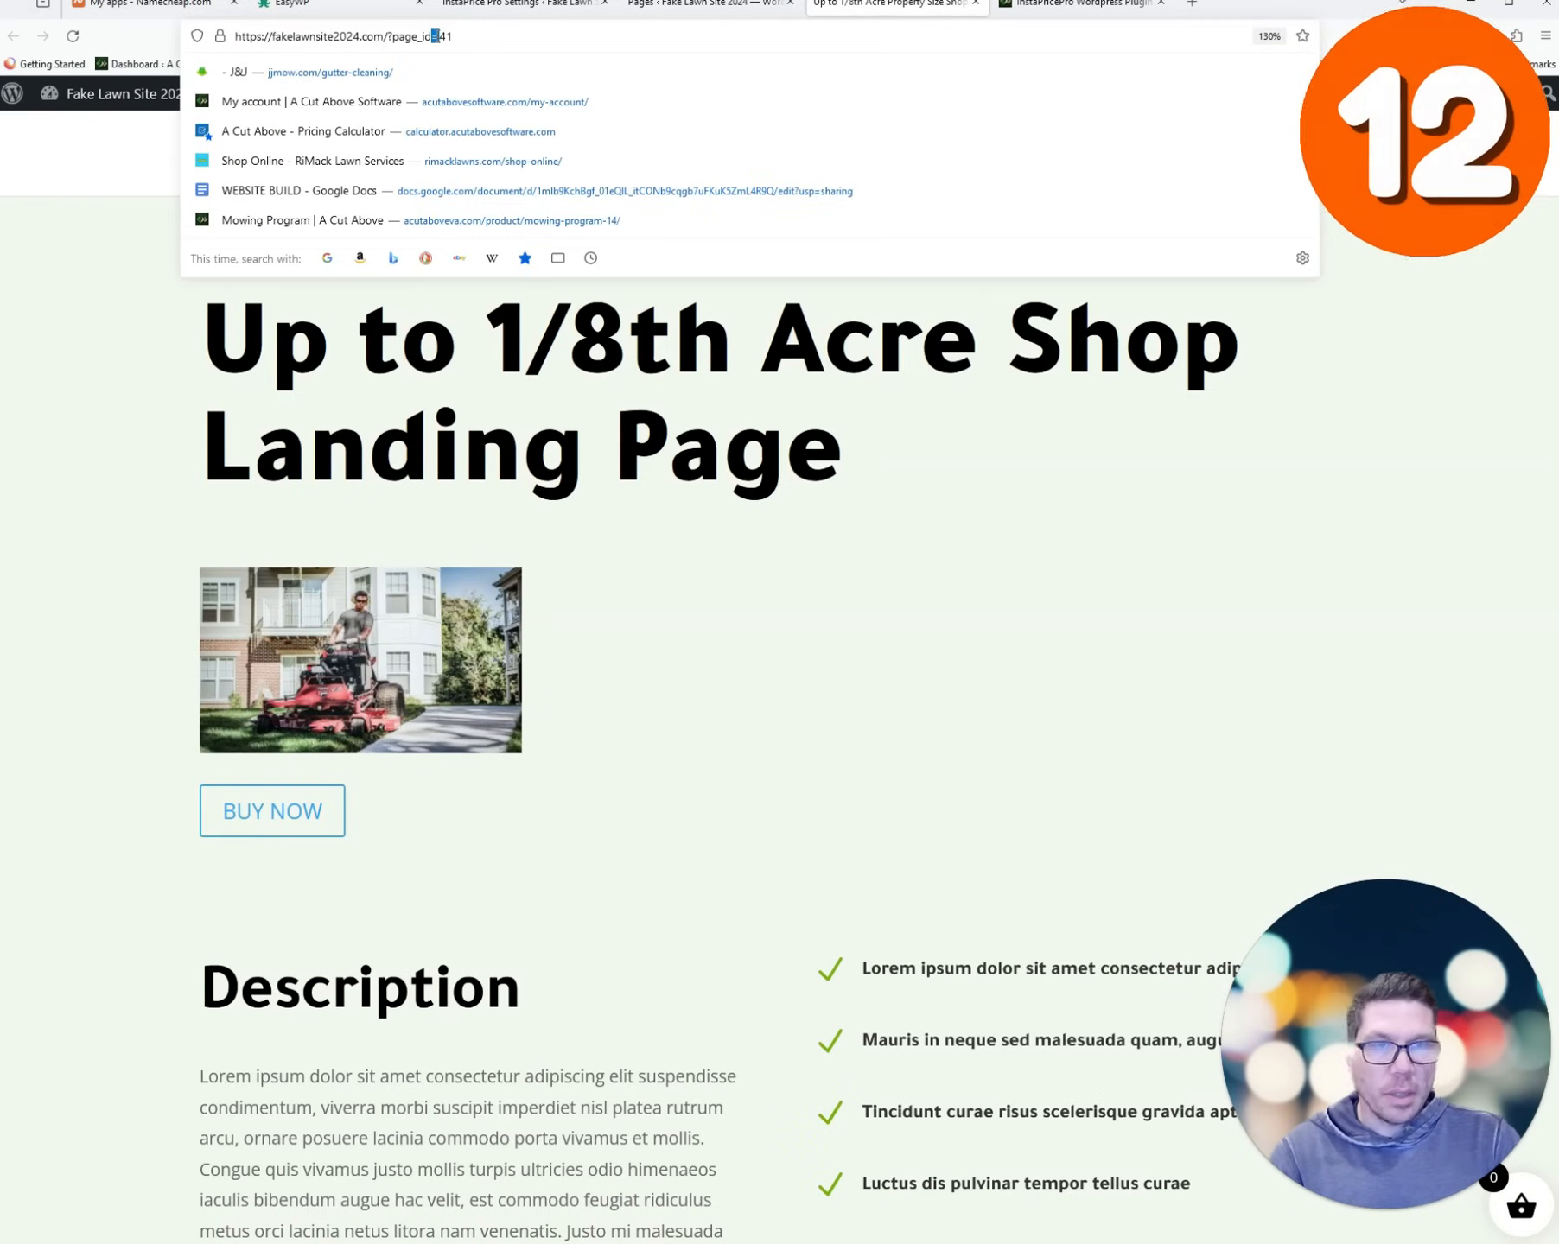
triple_click(435, 35)
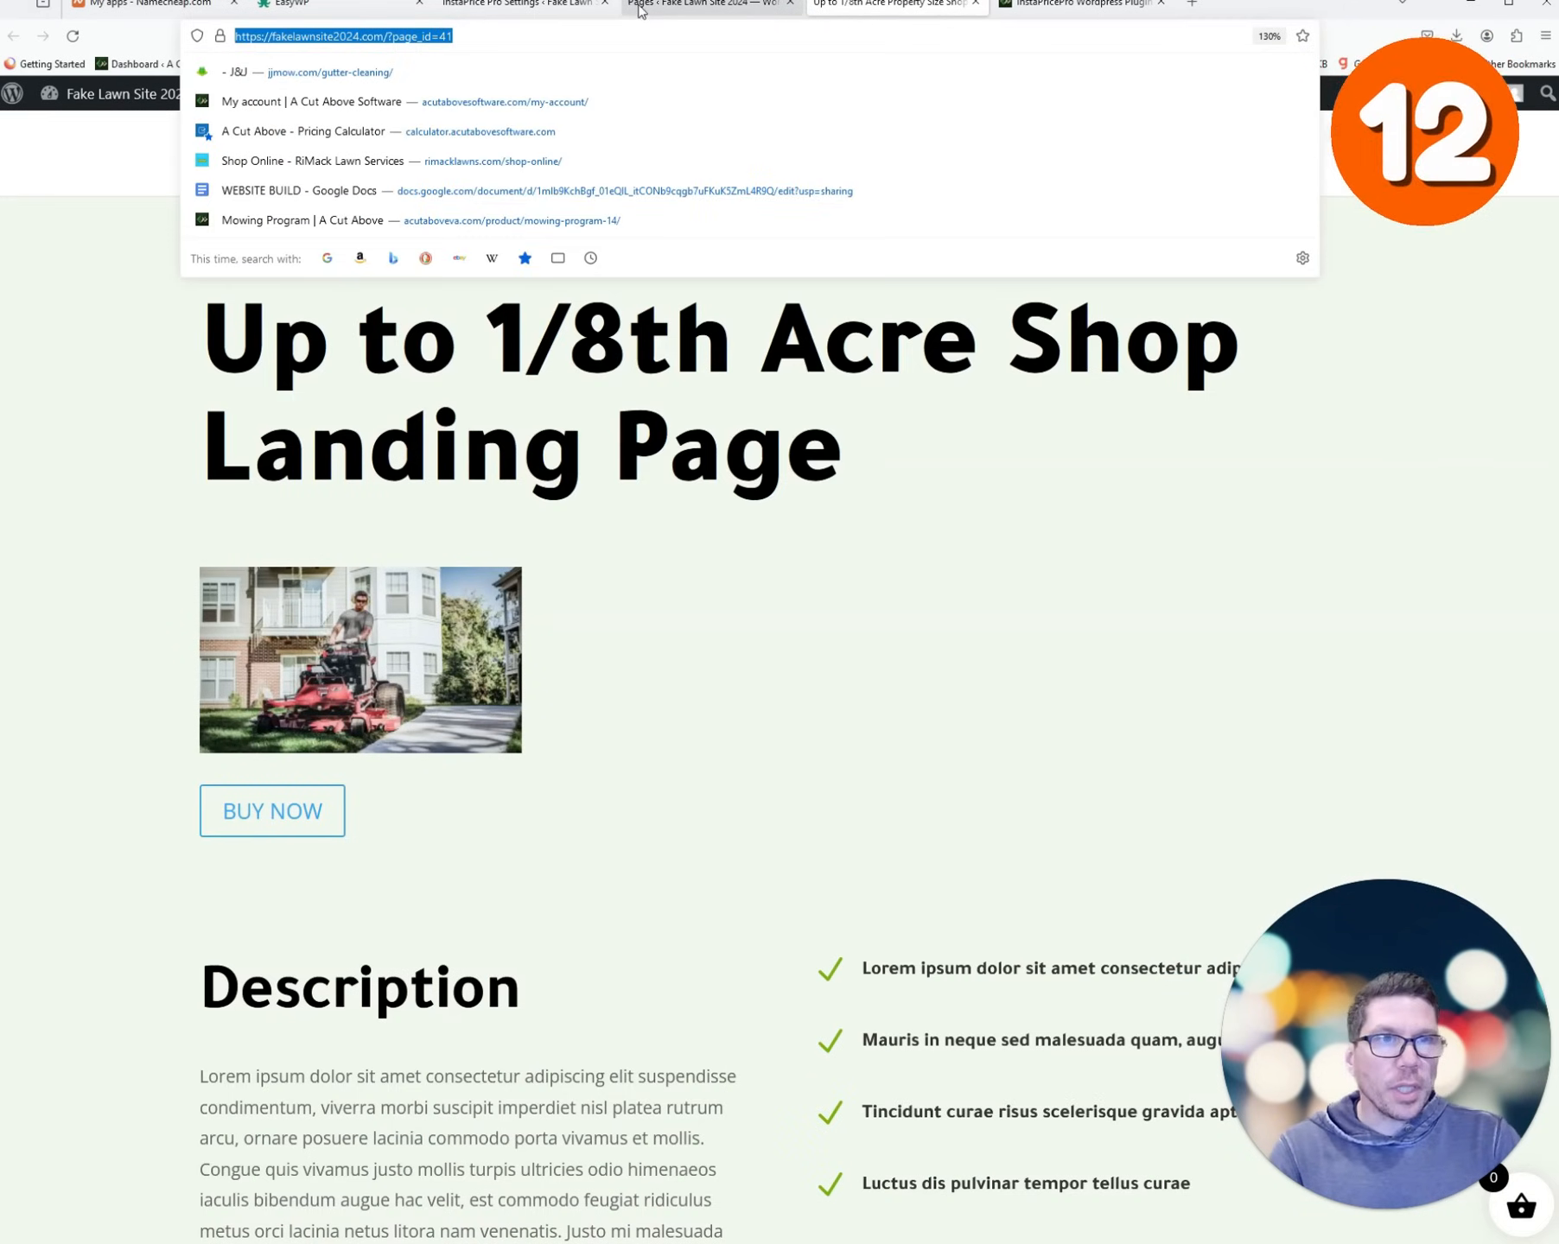
left_click(657, 9)
left_click(531, 11)
left_click(646, 630)
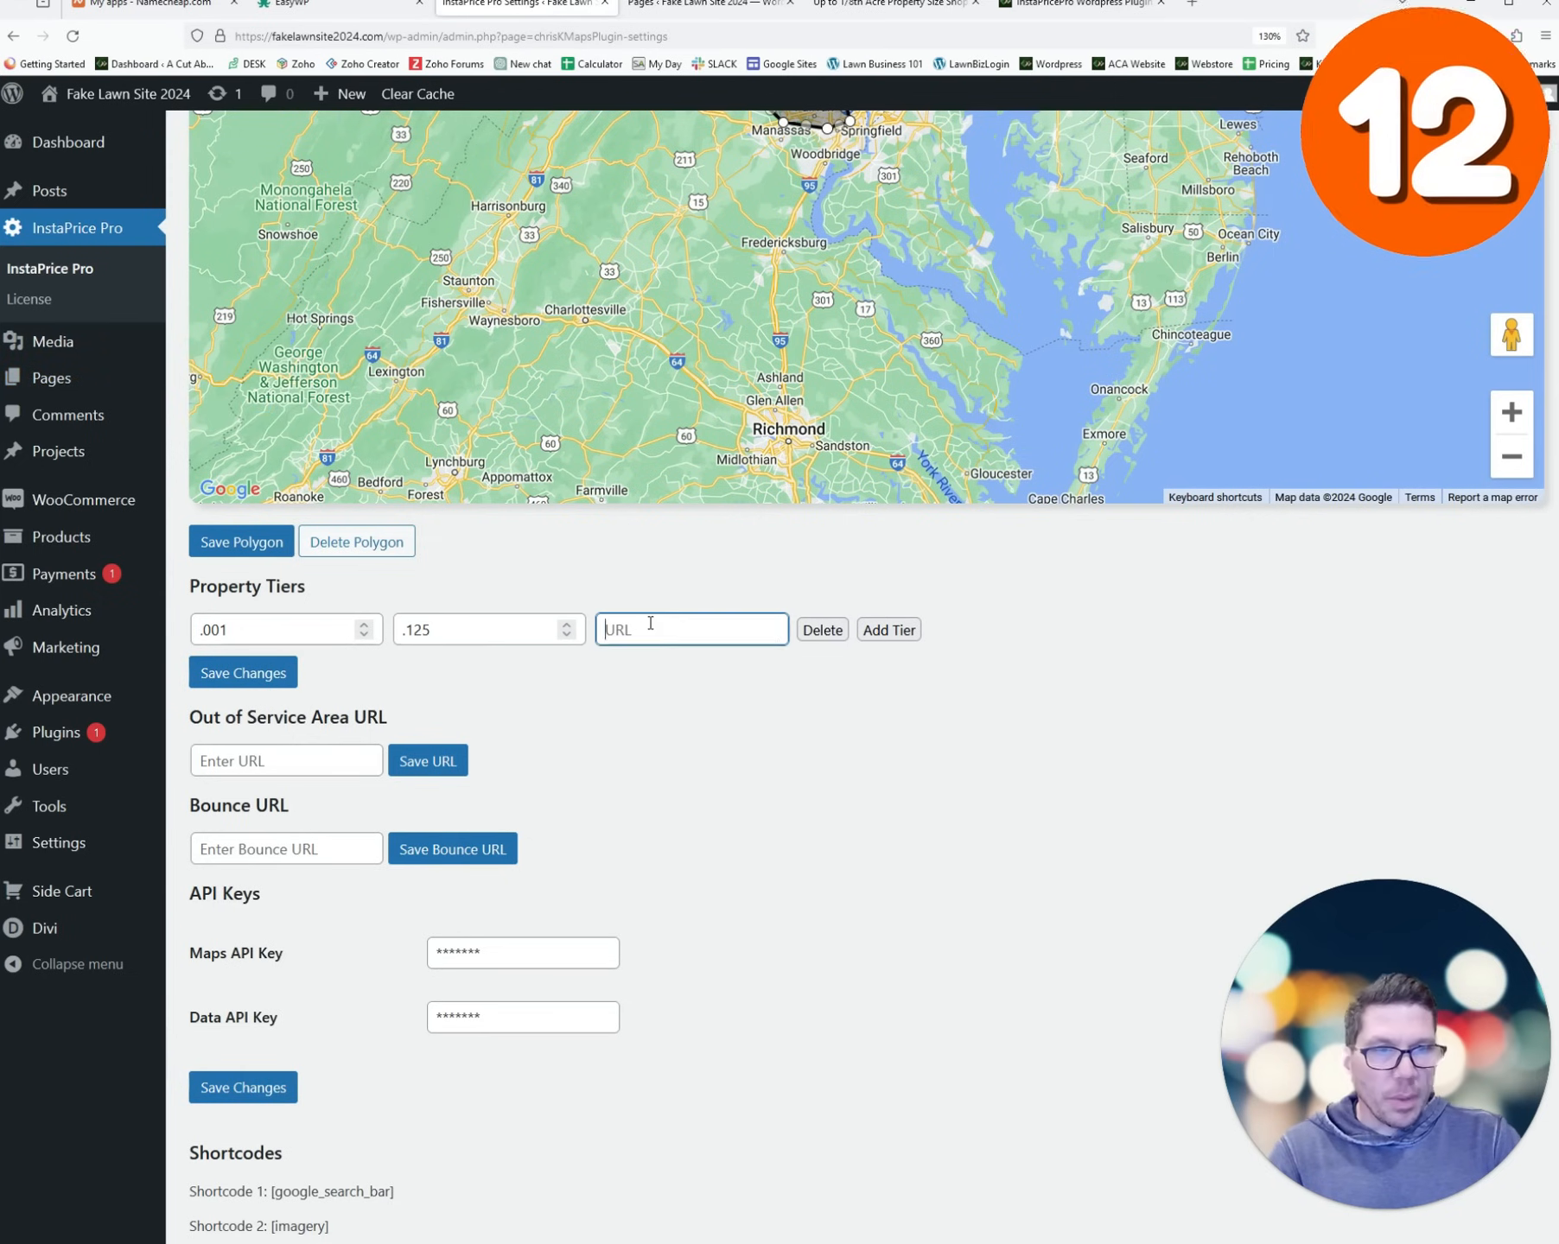
key("ctrl+v")
- Add a second tier of .1251 to .250 acres, linked to the 1/4 Acre page URL
left_click(889, 630)
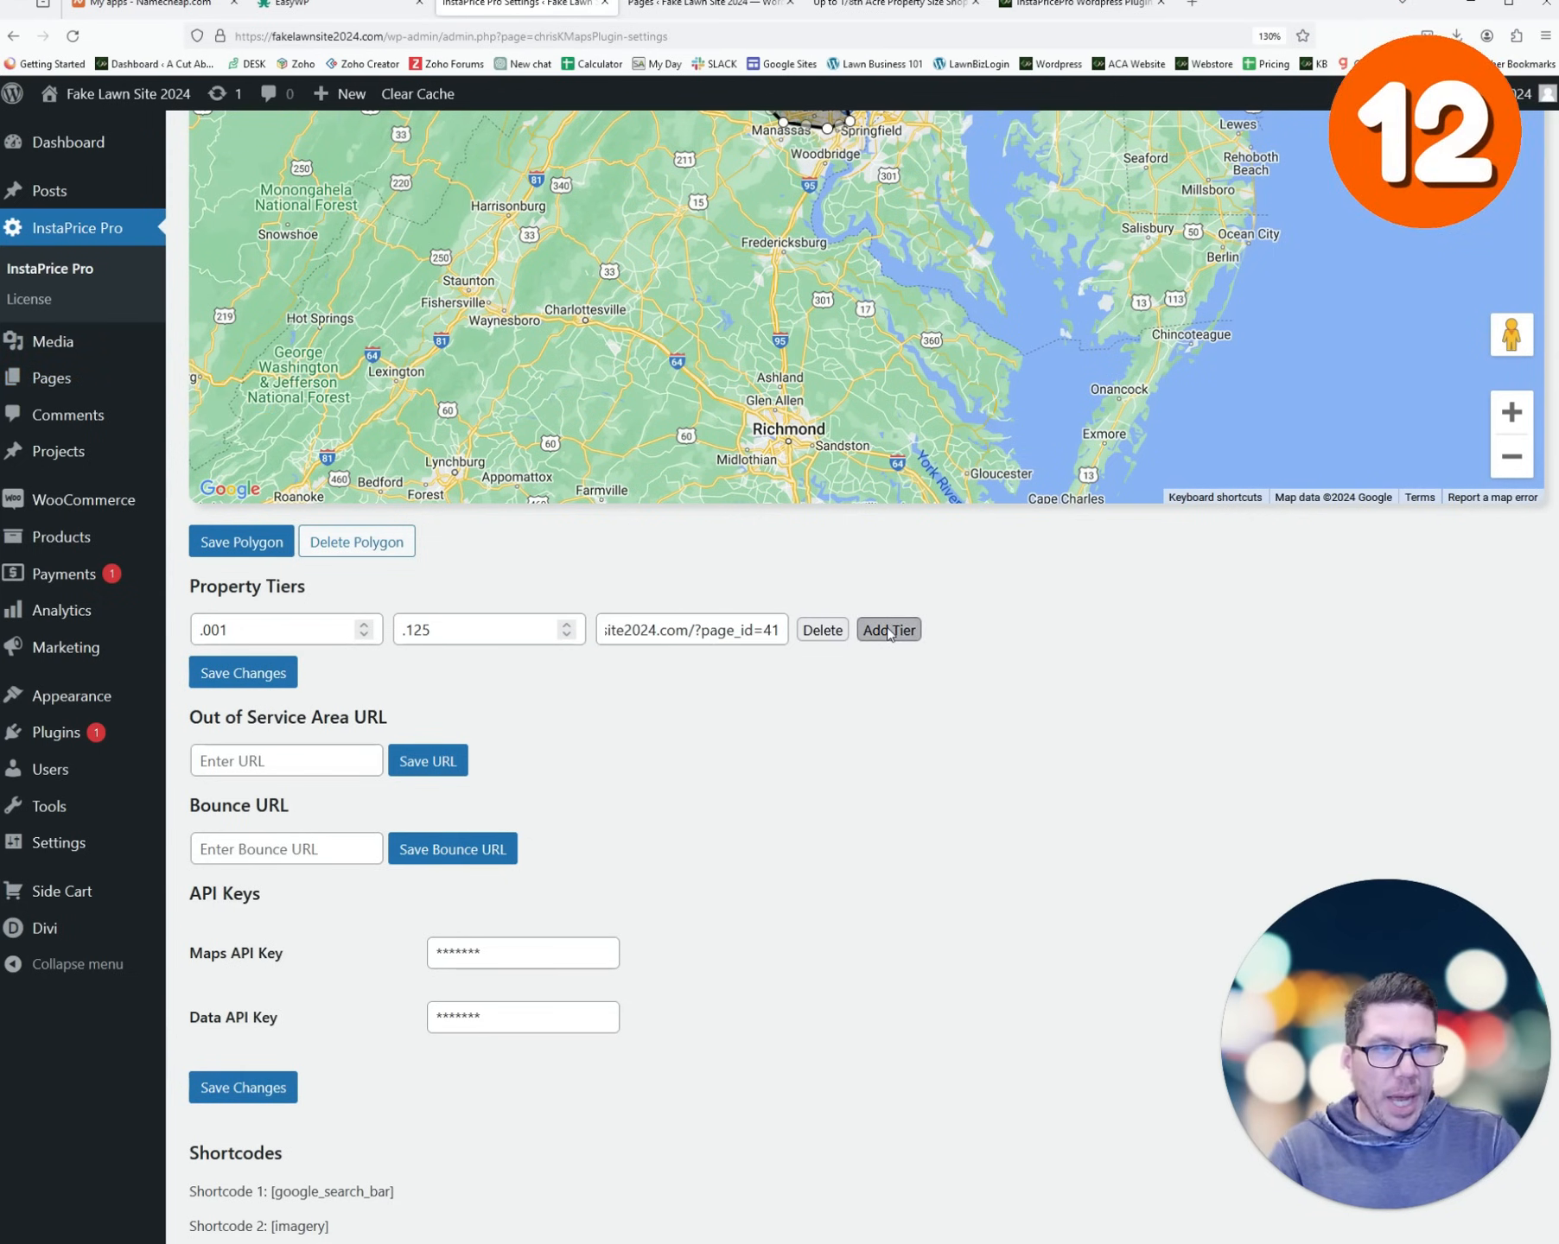
left_click(288, 674)
type(".1251")
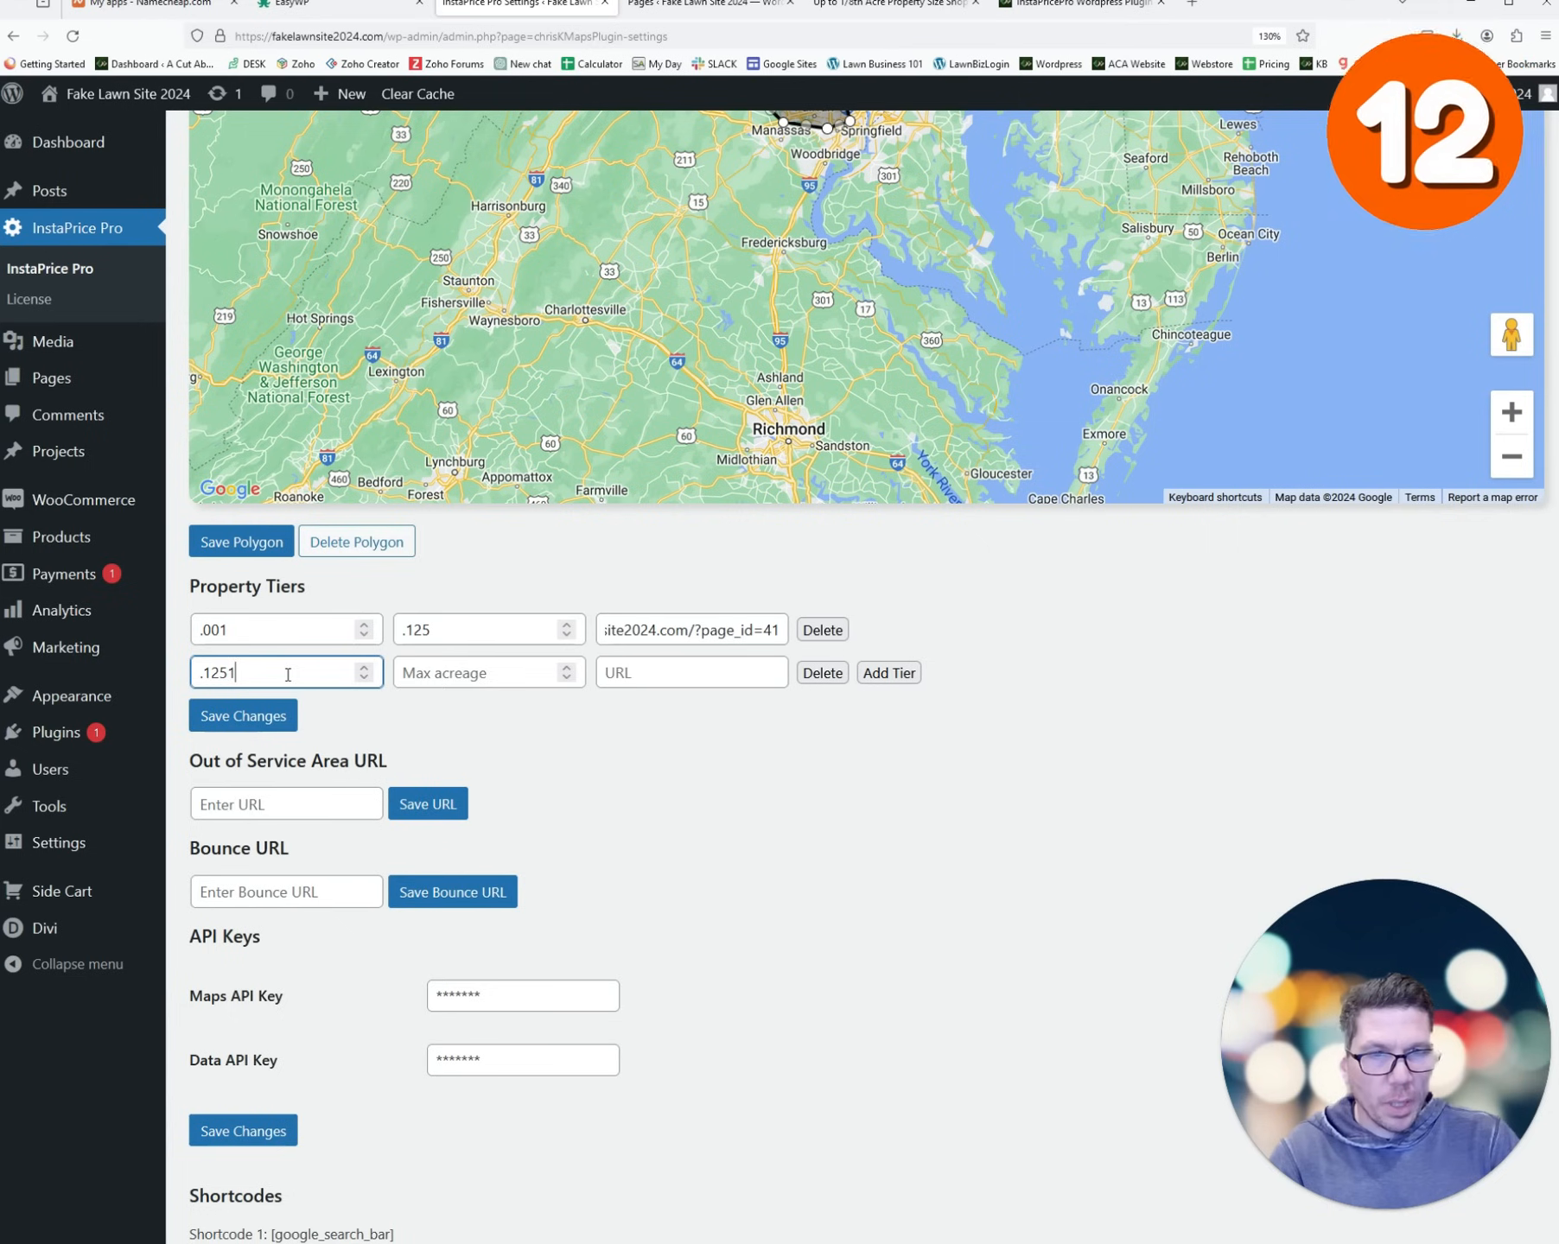
key("Tab")
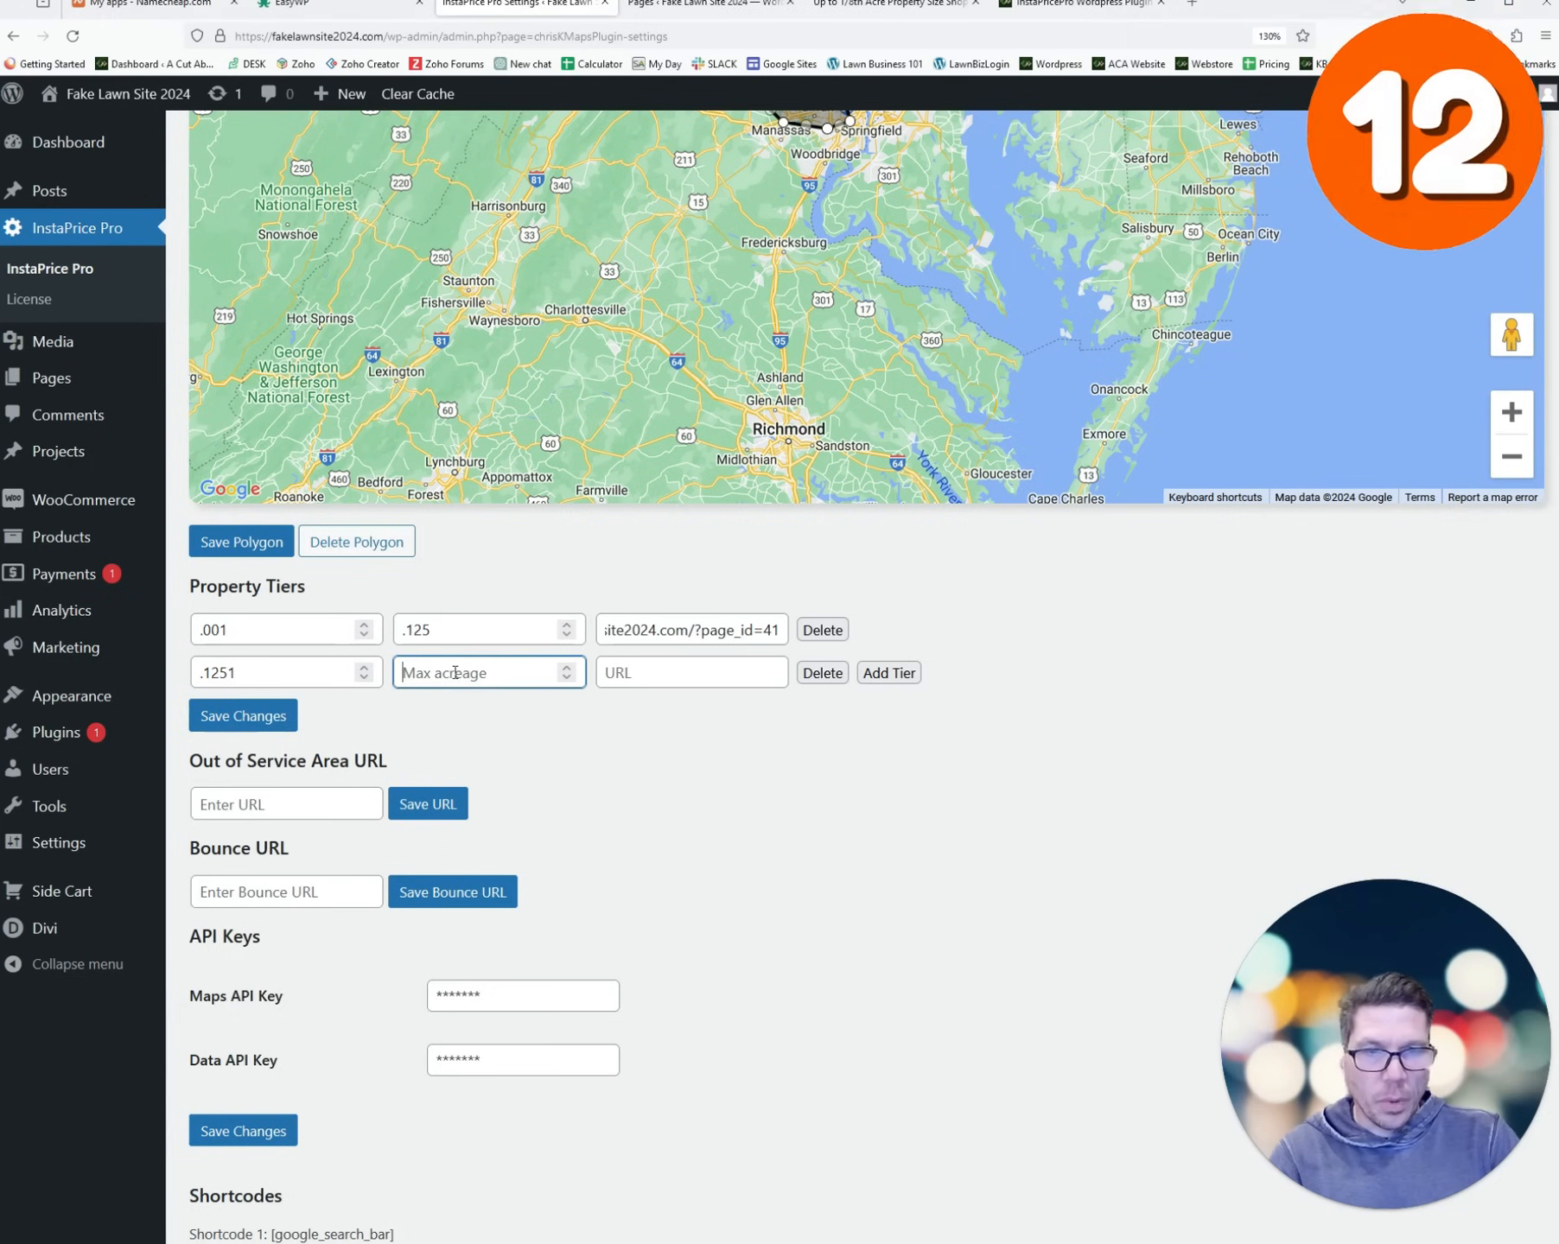
type(".2500")
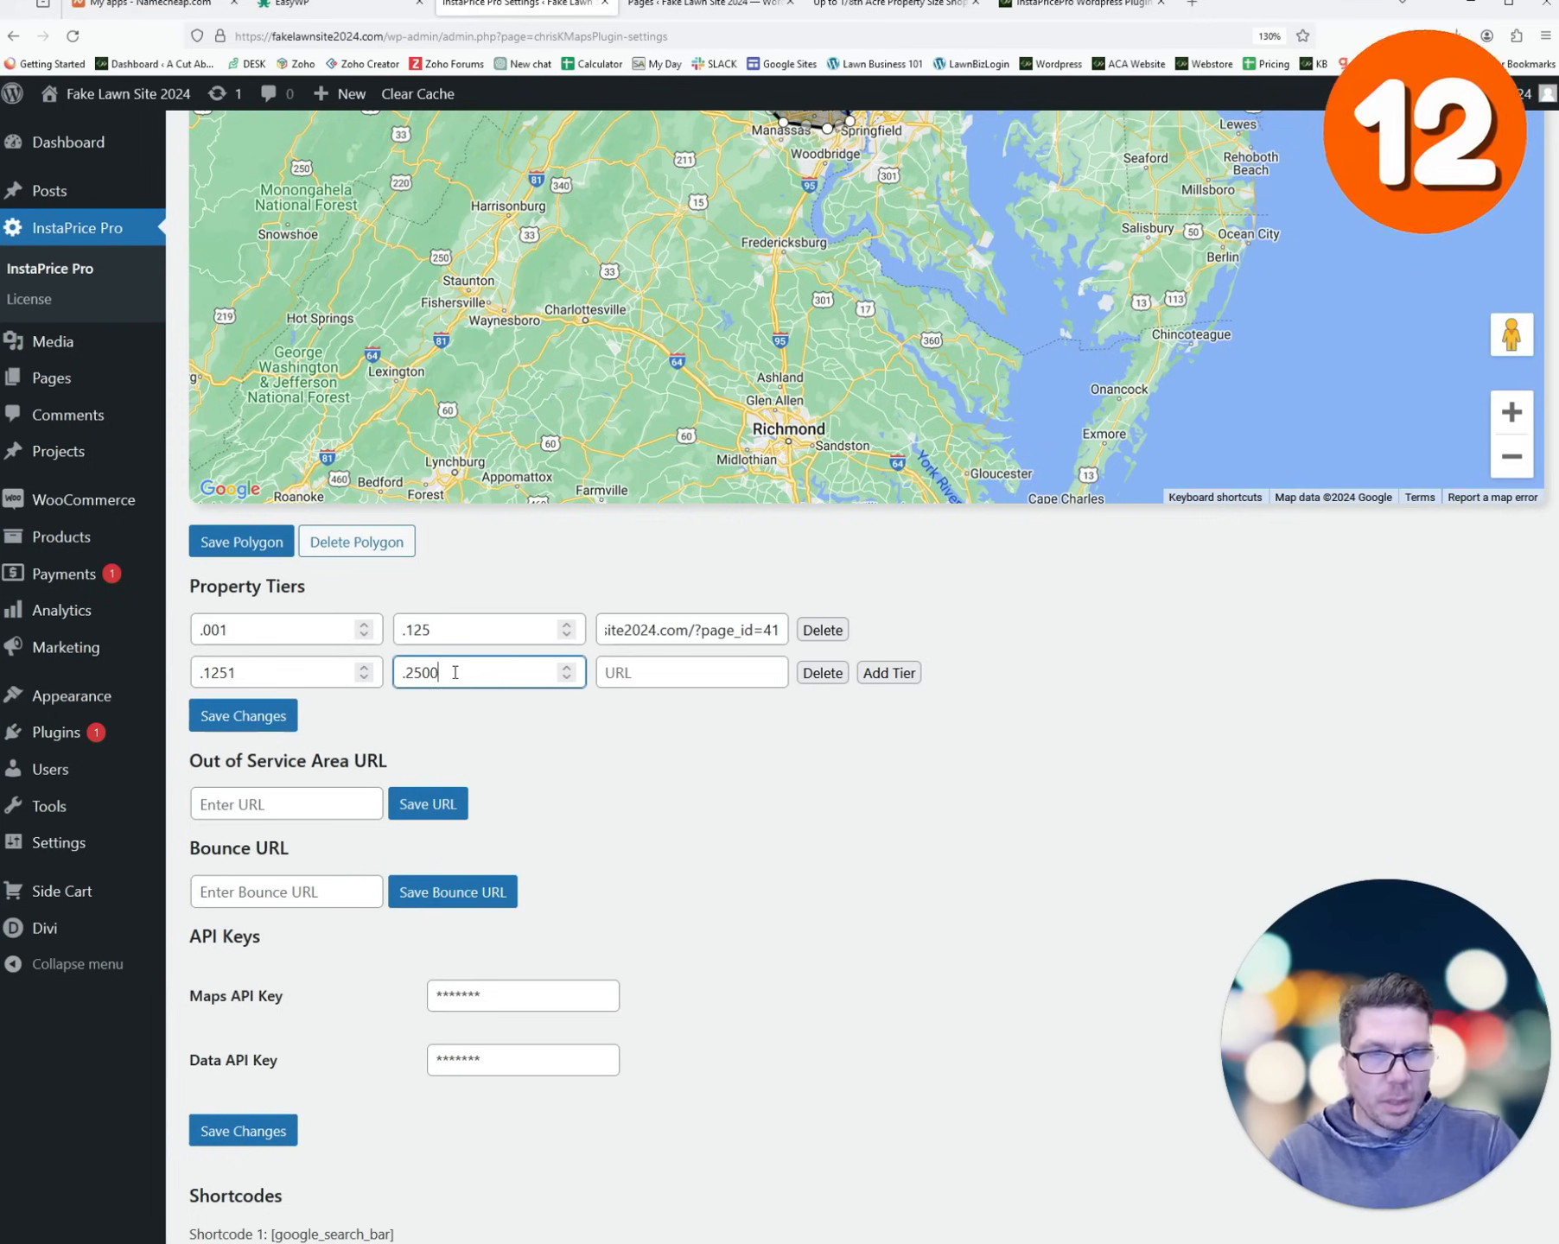
key("BackSpace")
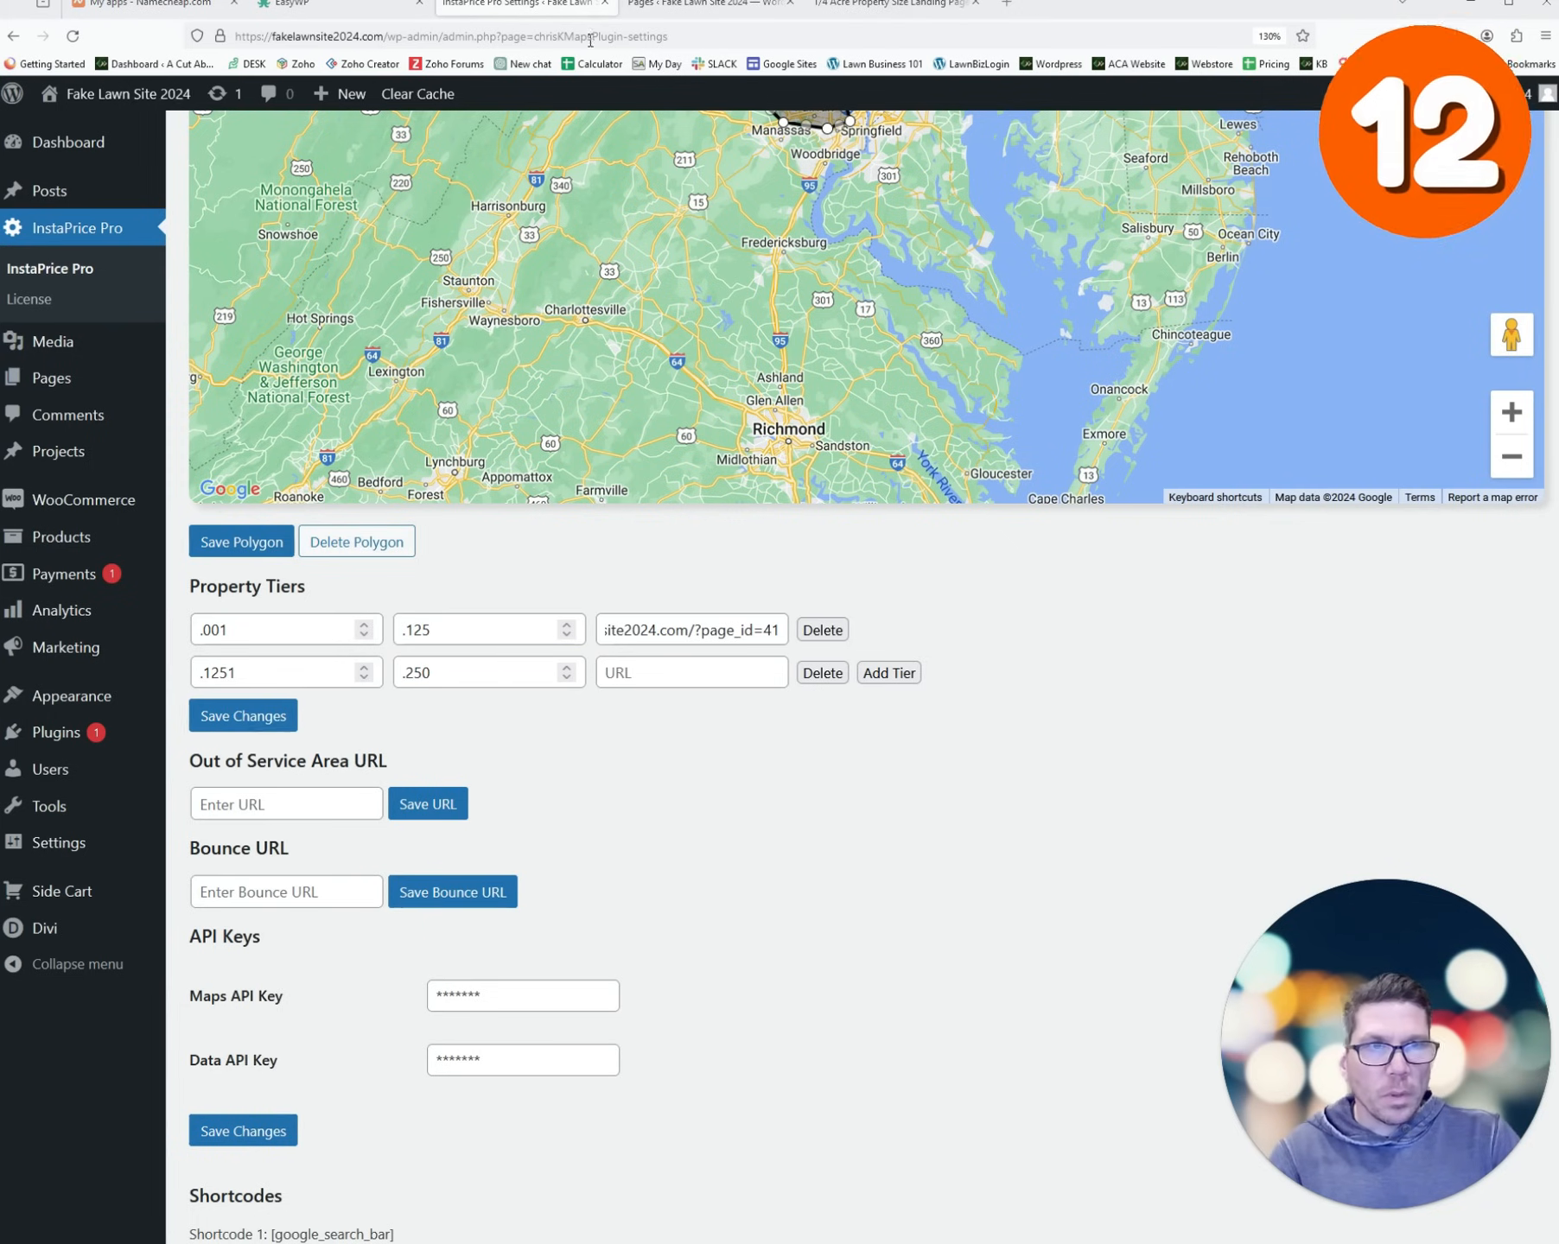
left_click(678, 4)
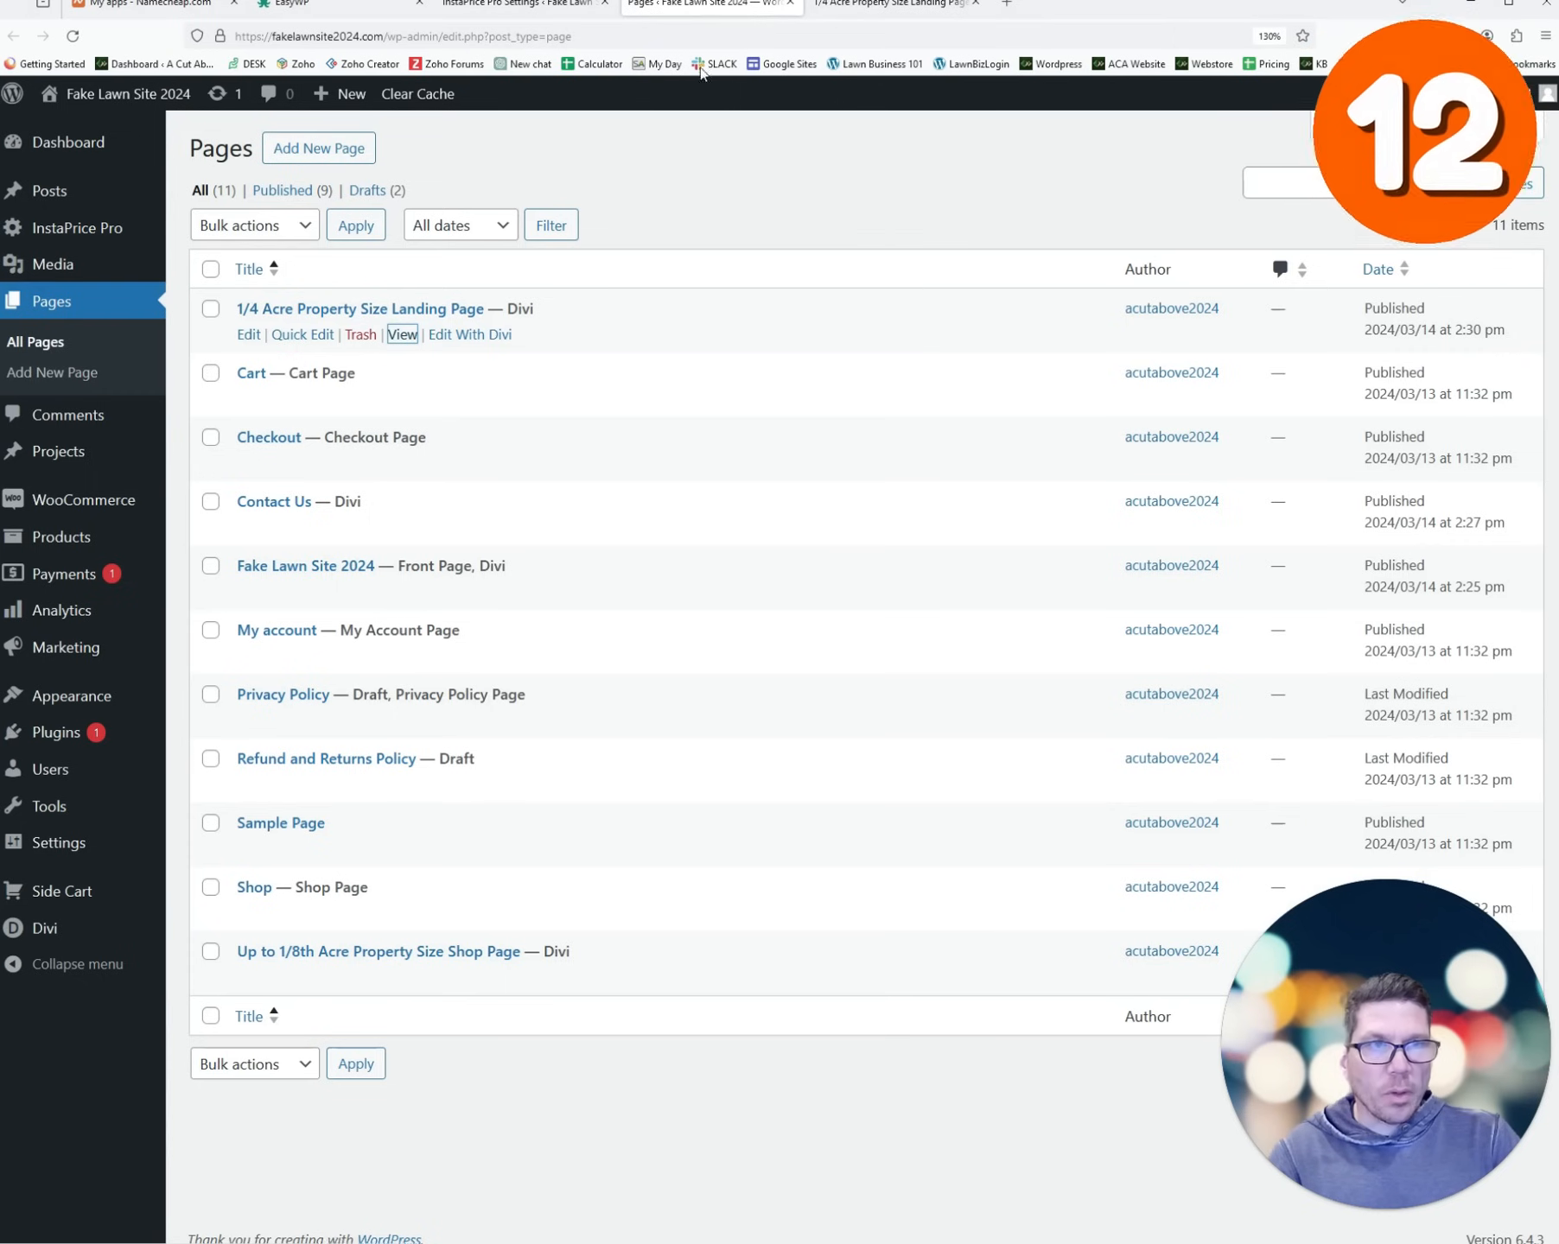
left_click(873, 6)
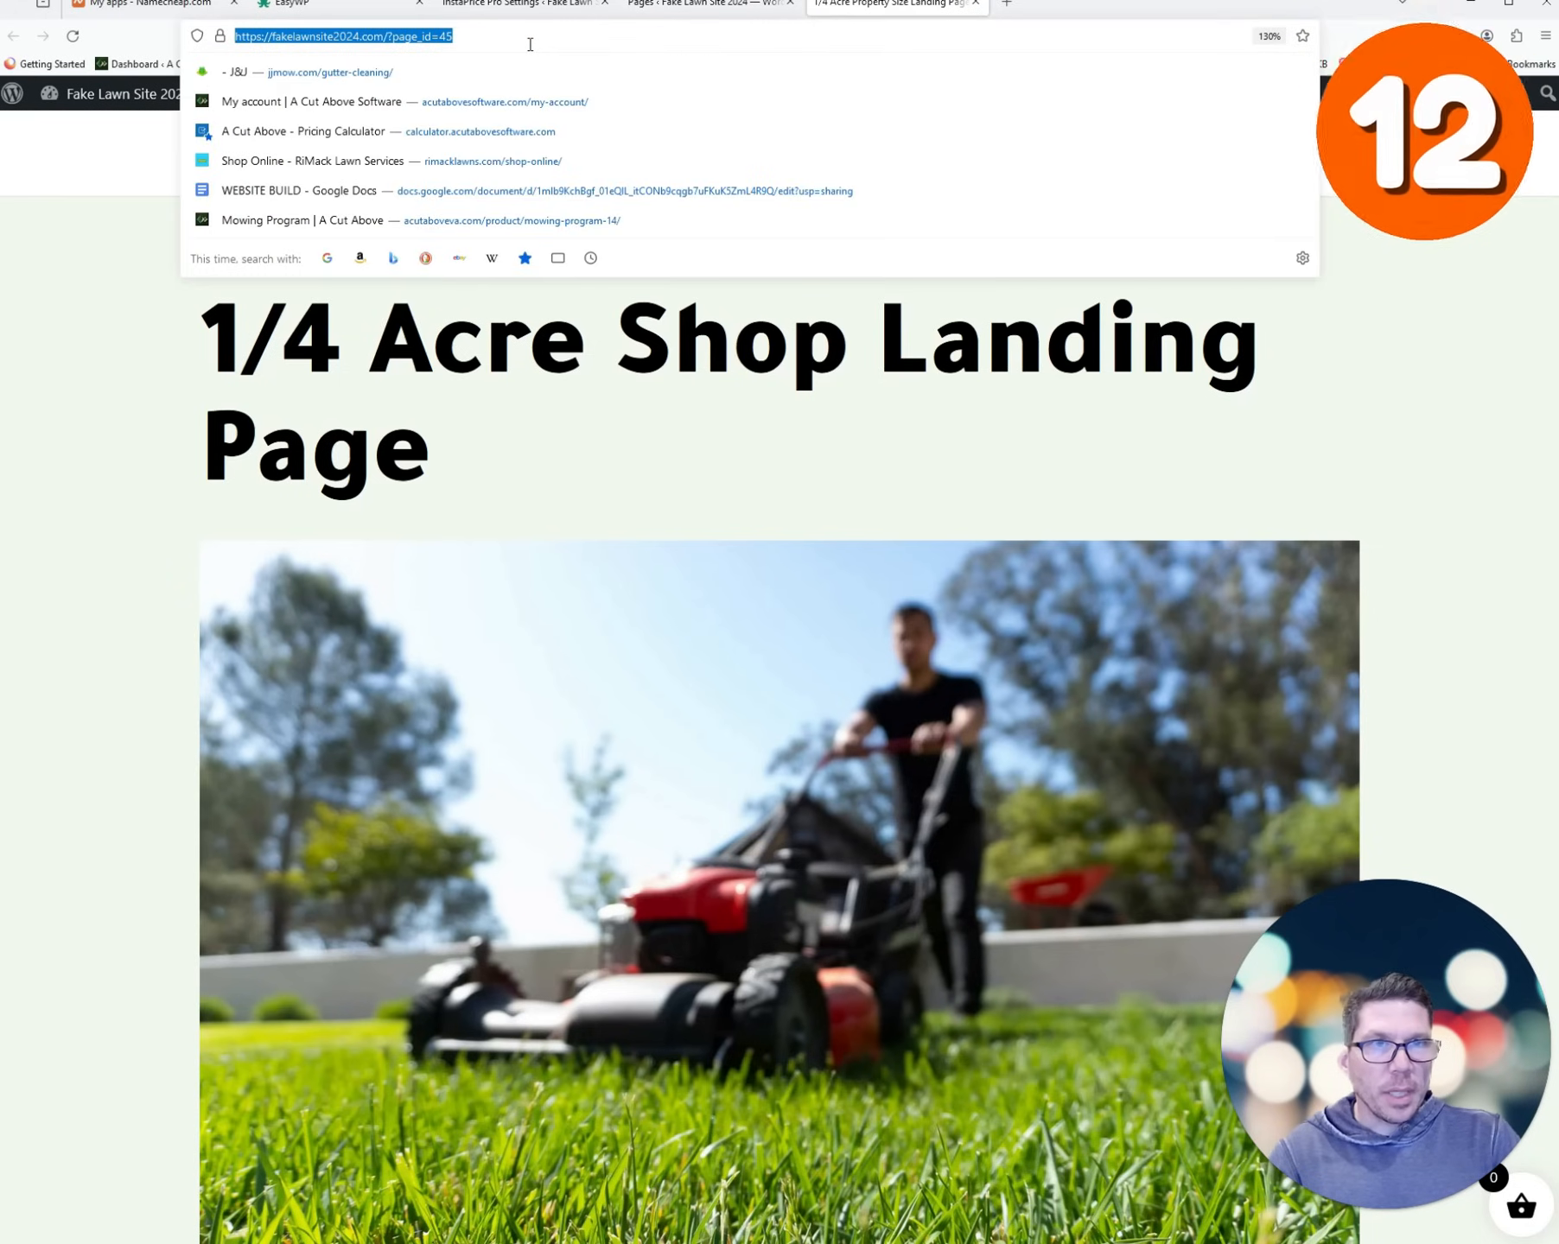
right_click(529, 44)
left_click(571, 141)
left_click(531, 10)
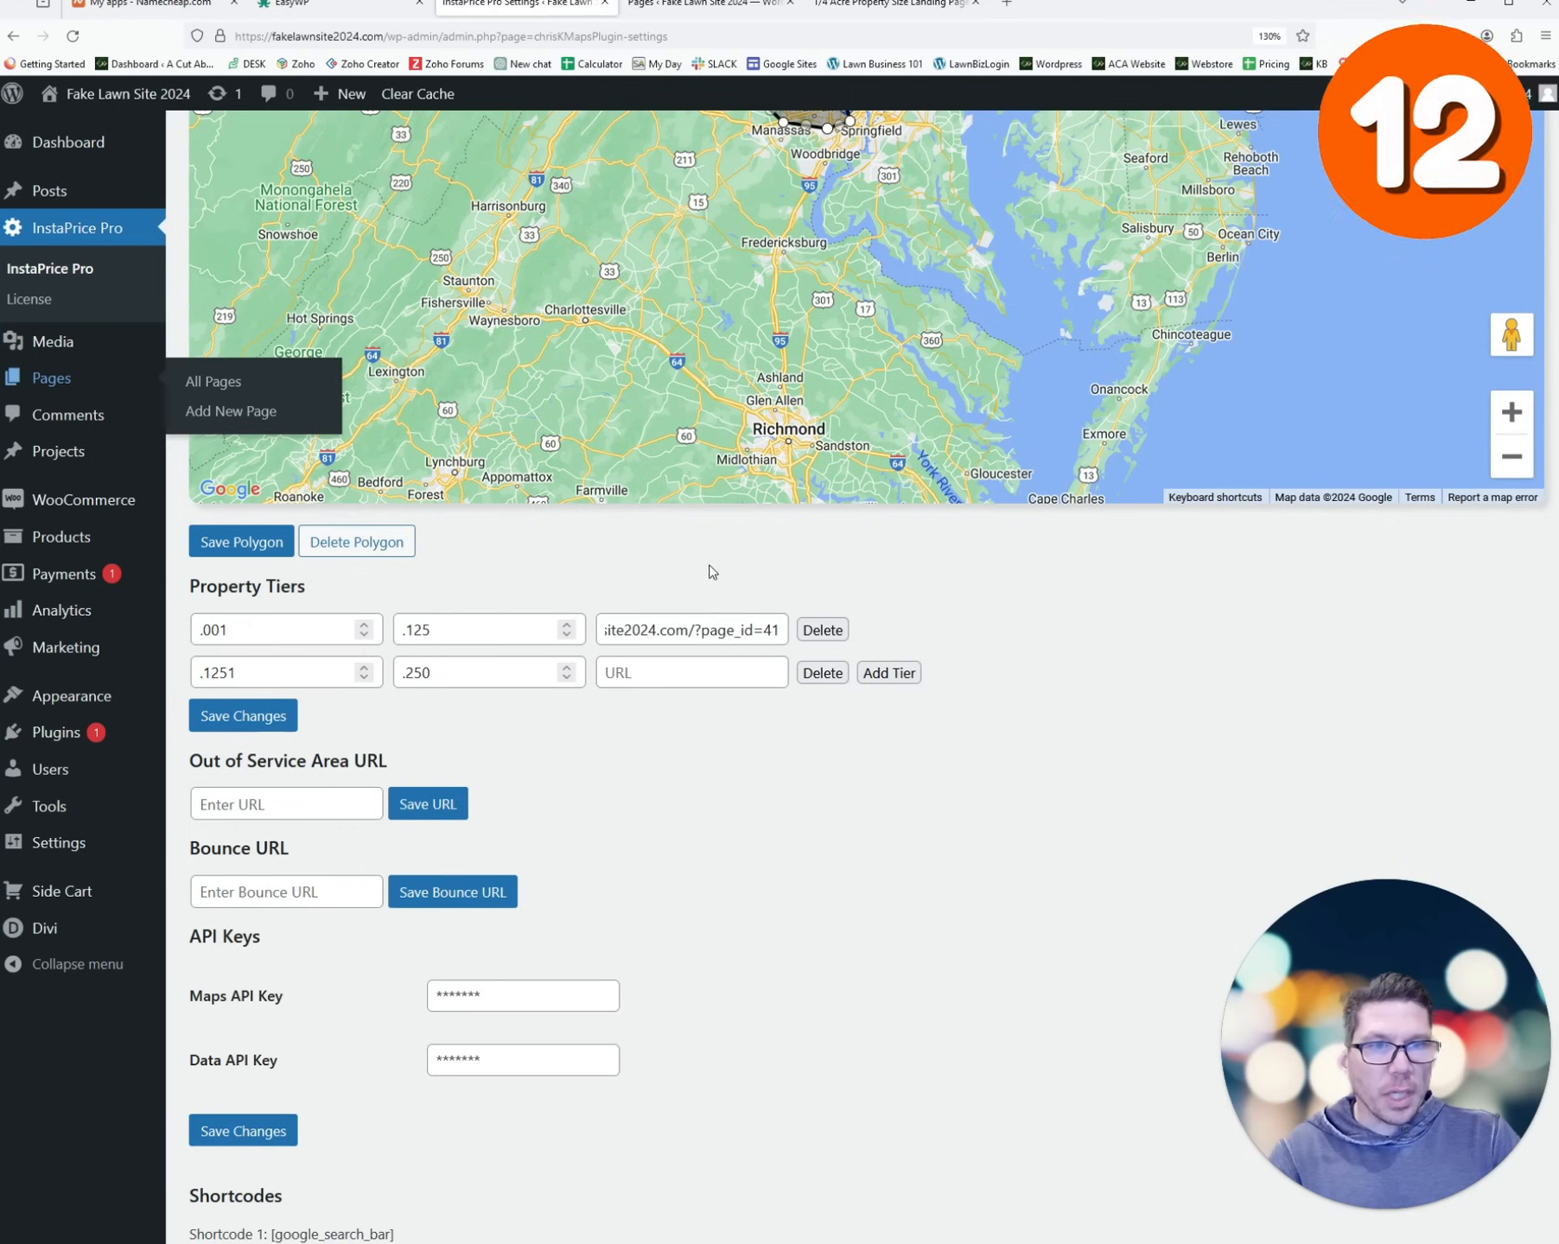
left_click(690, 665)
key("ctrl+v")
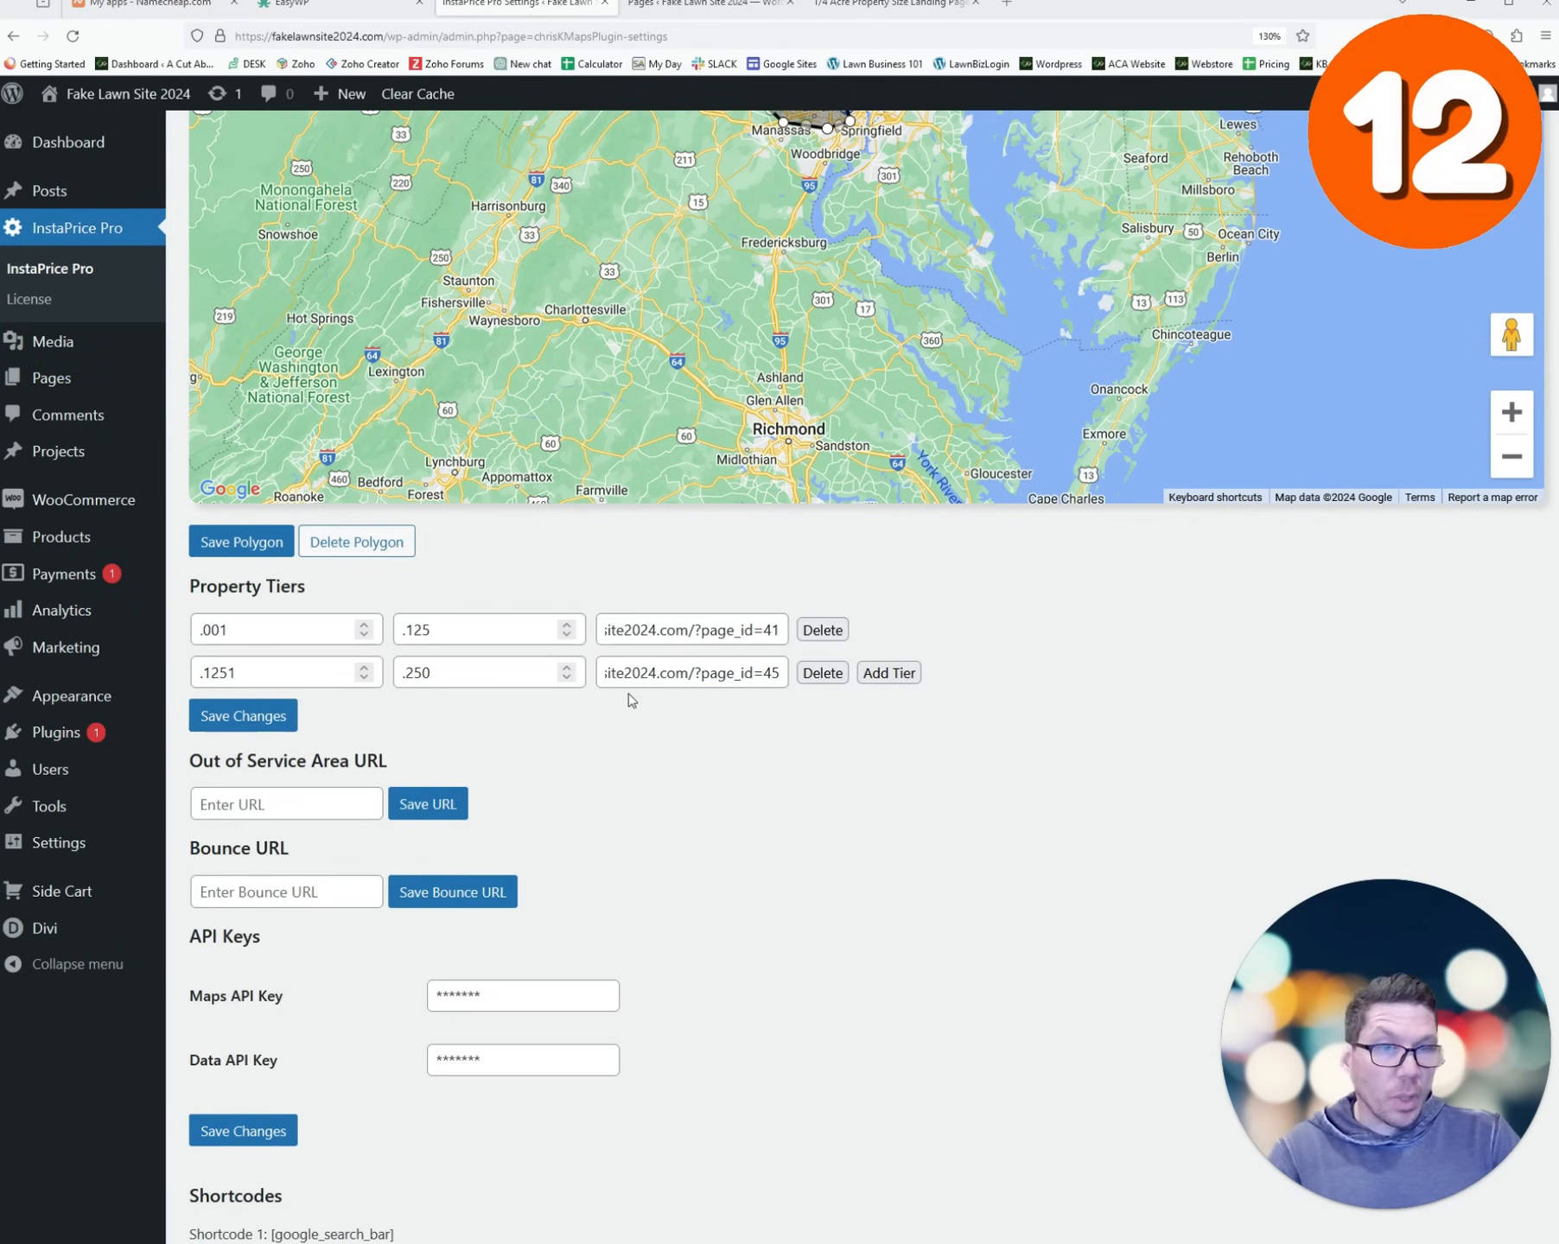
left_click(251, 717)
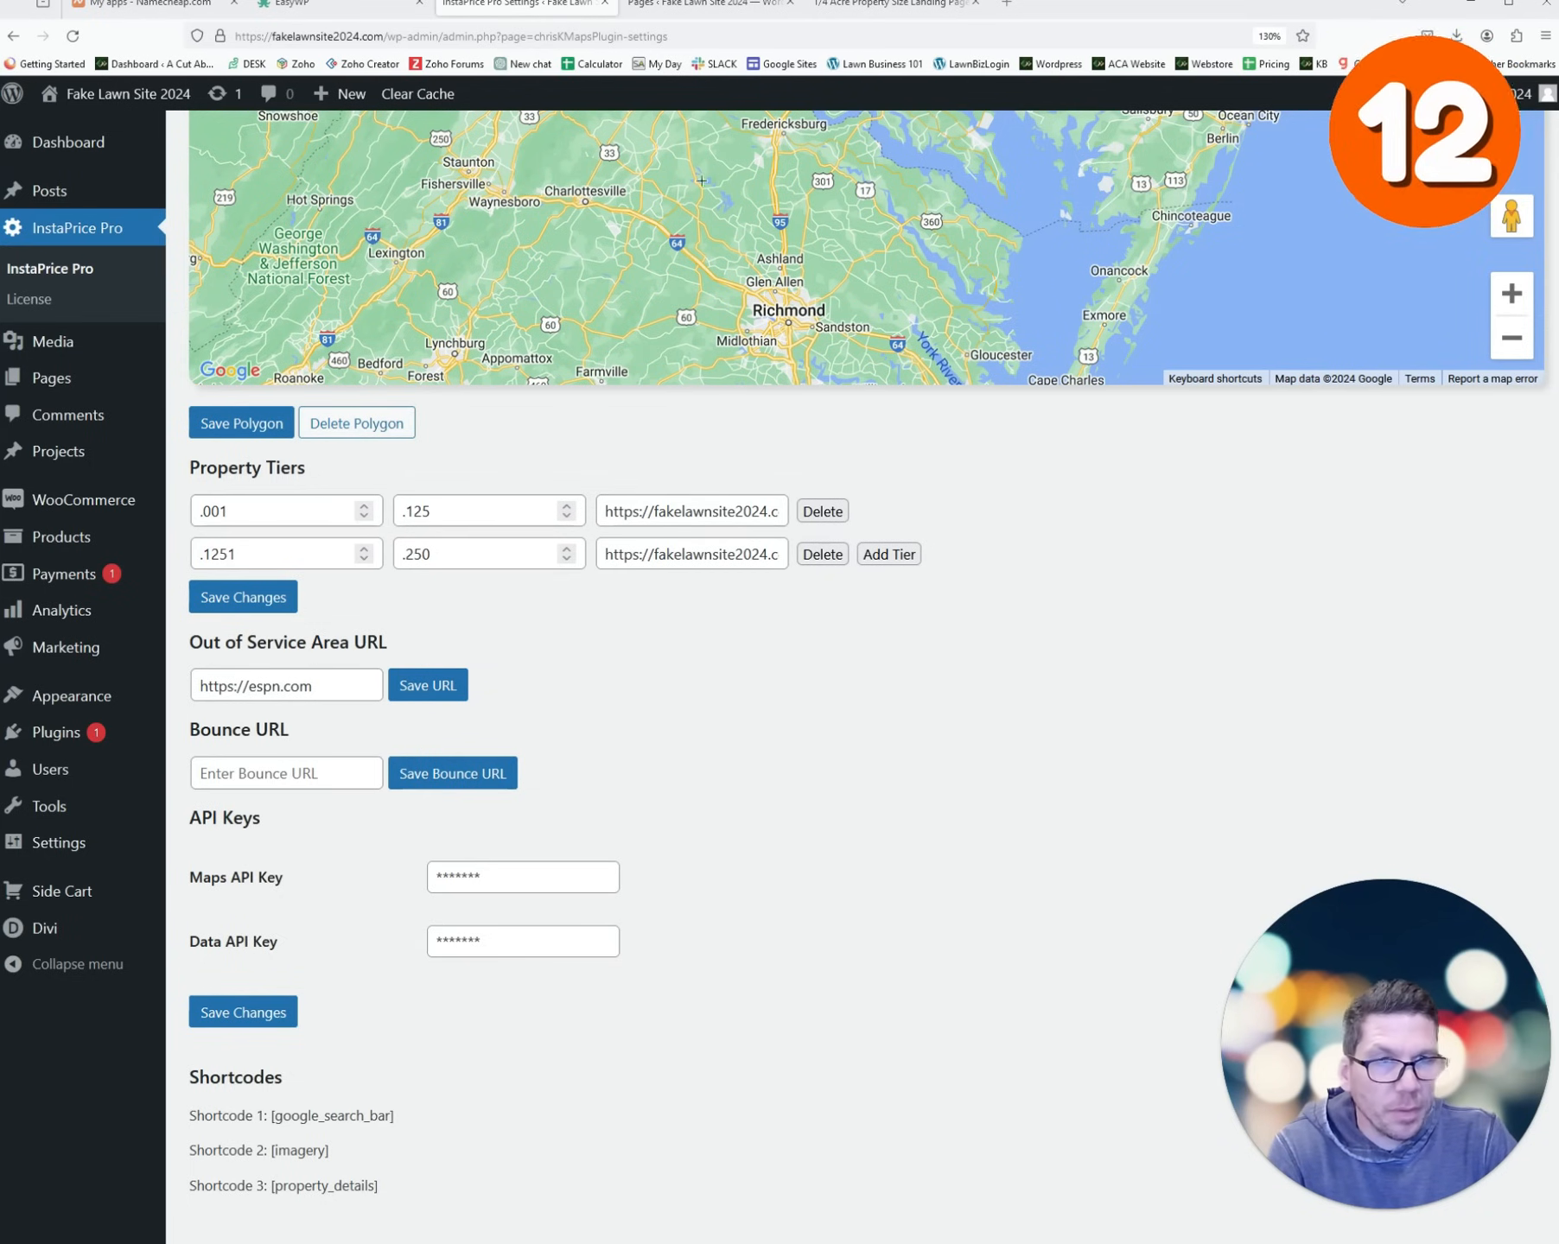
left_click(427, 687)
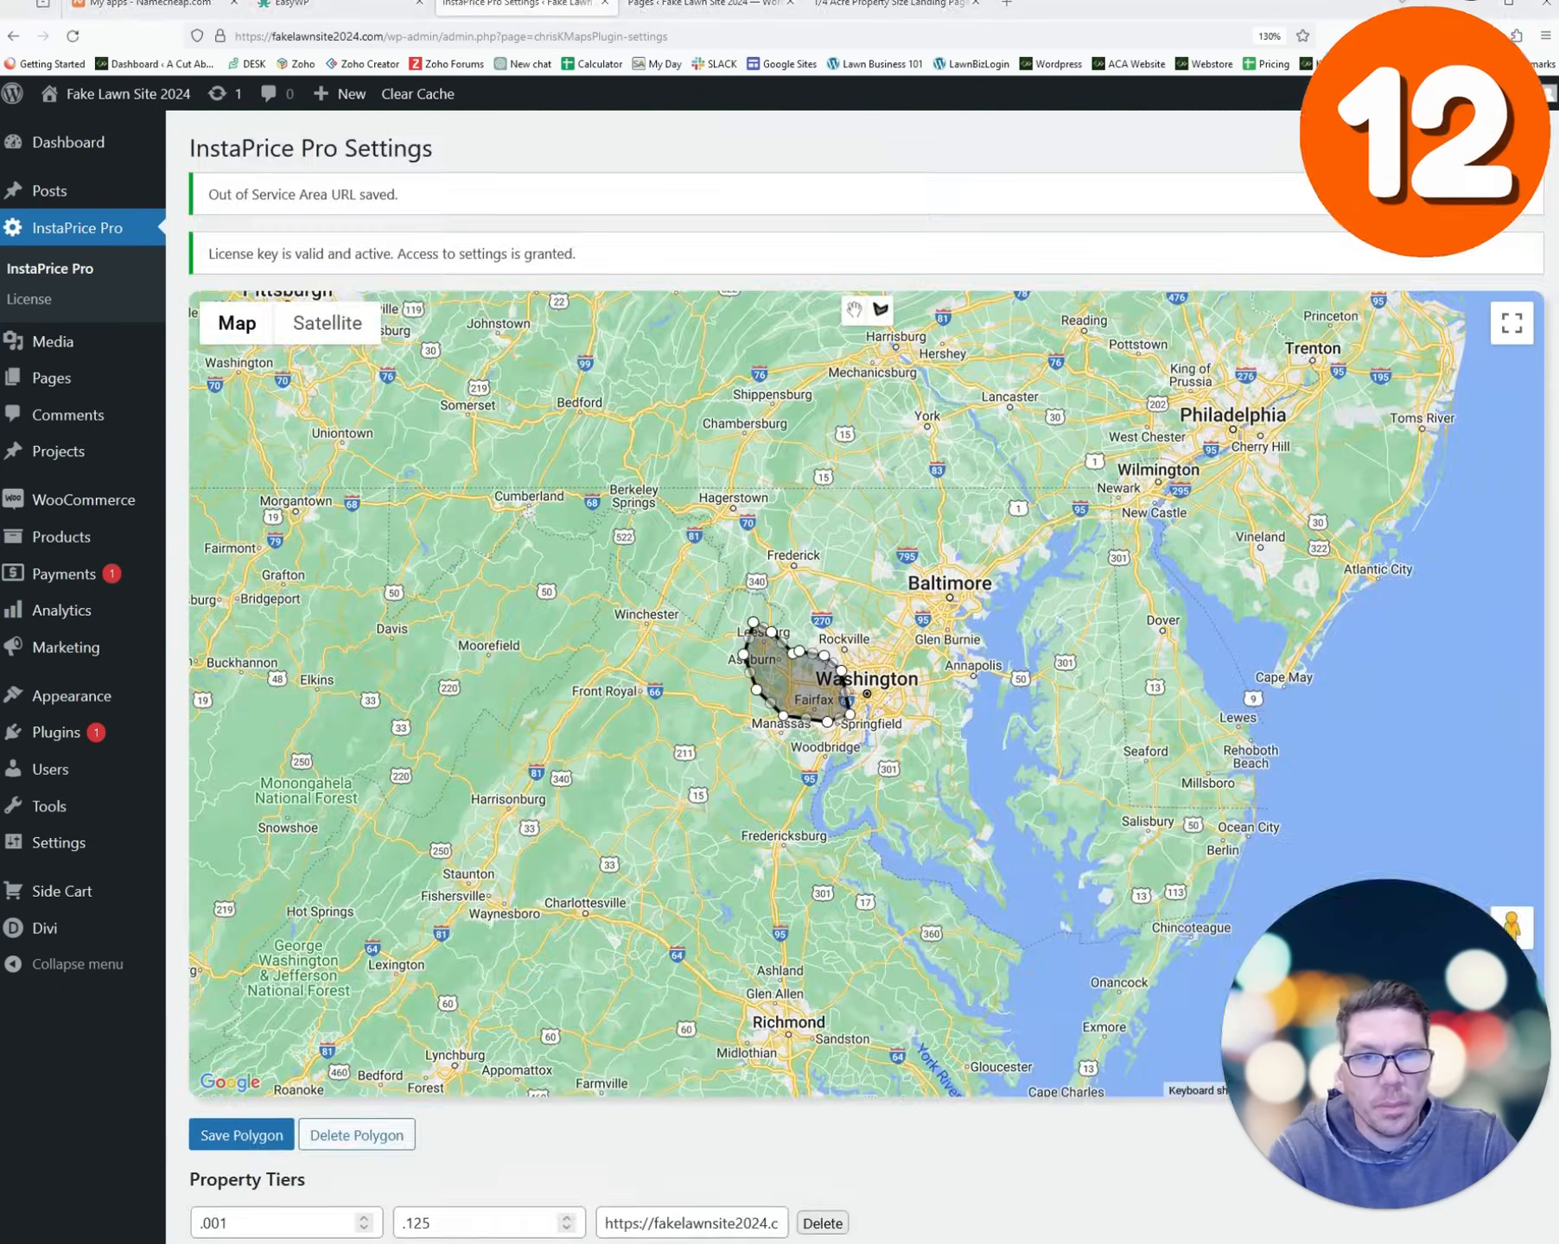
scroll(303, 743, "down", 5)
left_click(301, 754)
key("ctrl+v")
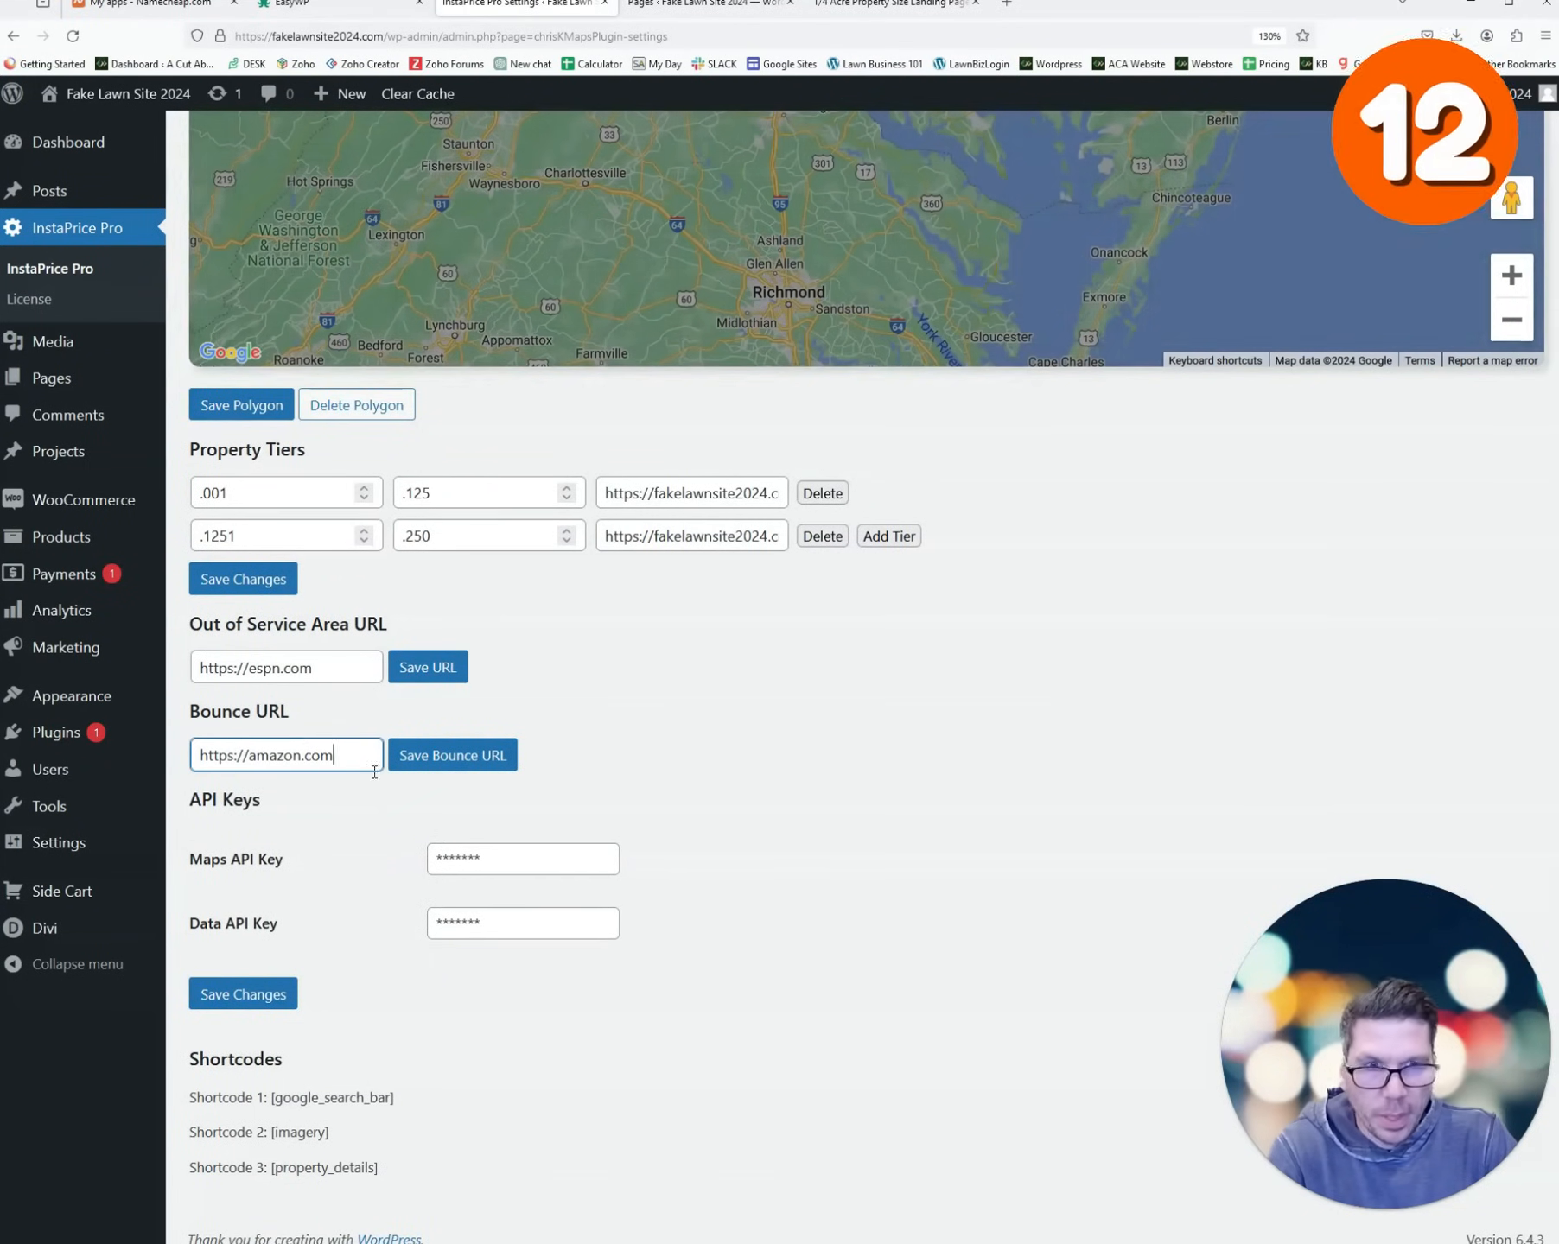
left_click(443, 762)
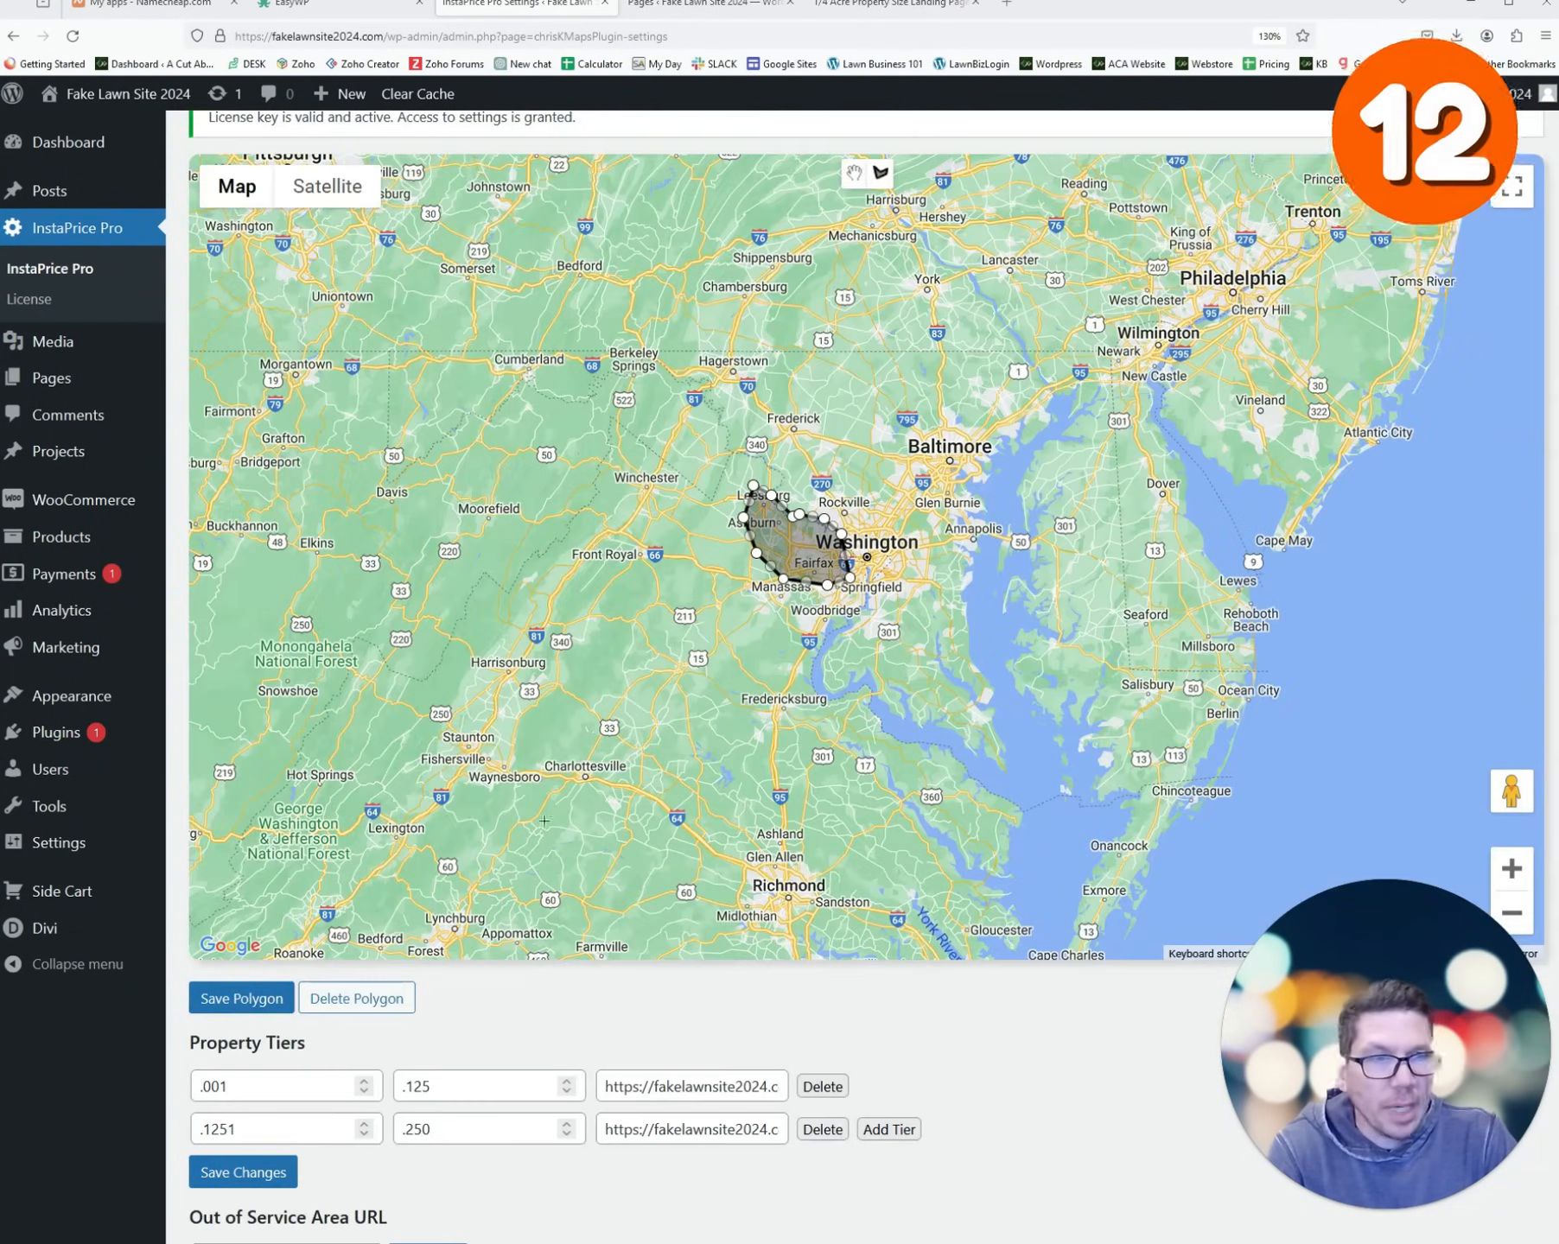
- Select the three shortcodes listed at the bottom of the InstaPrice Pro settings
scroll(544, 821, "down", 5)
triple_click(371, 1169)
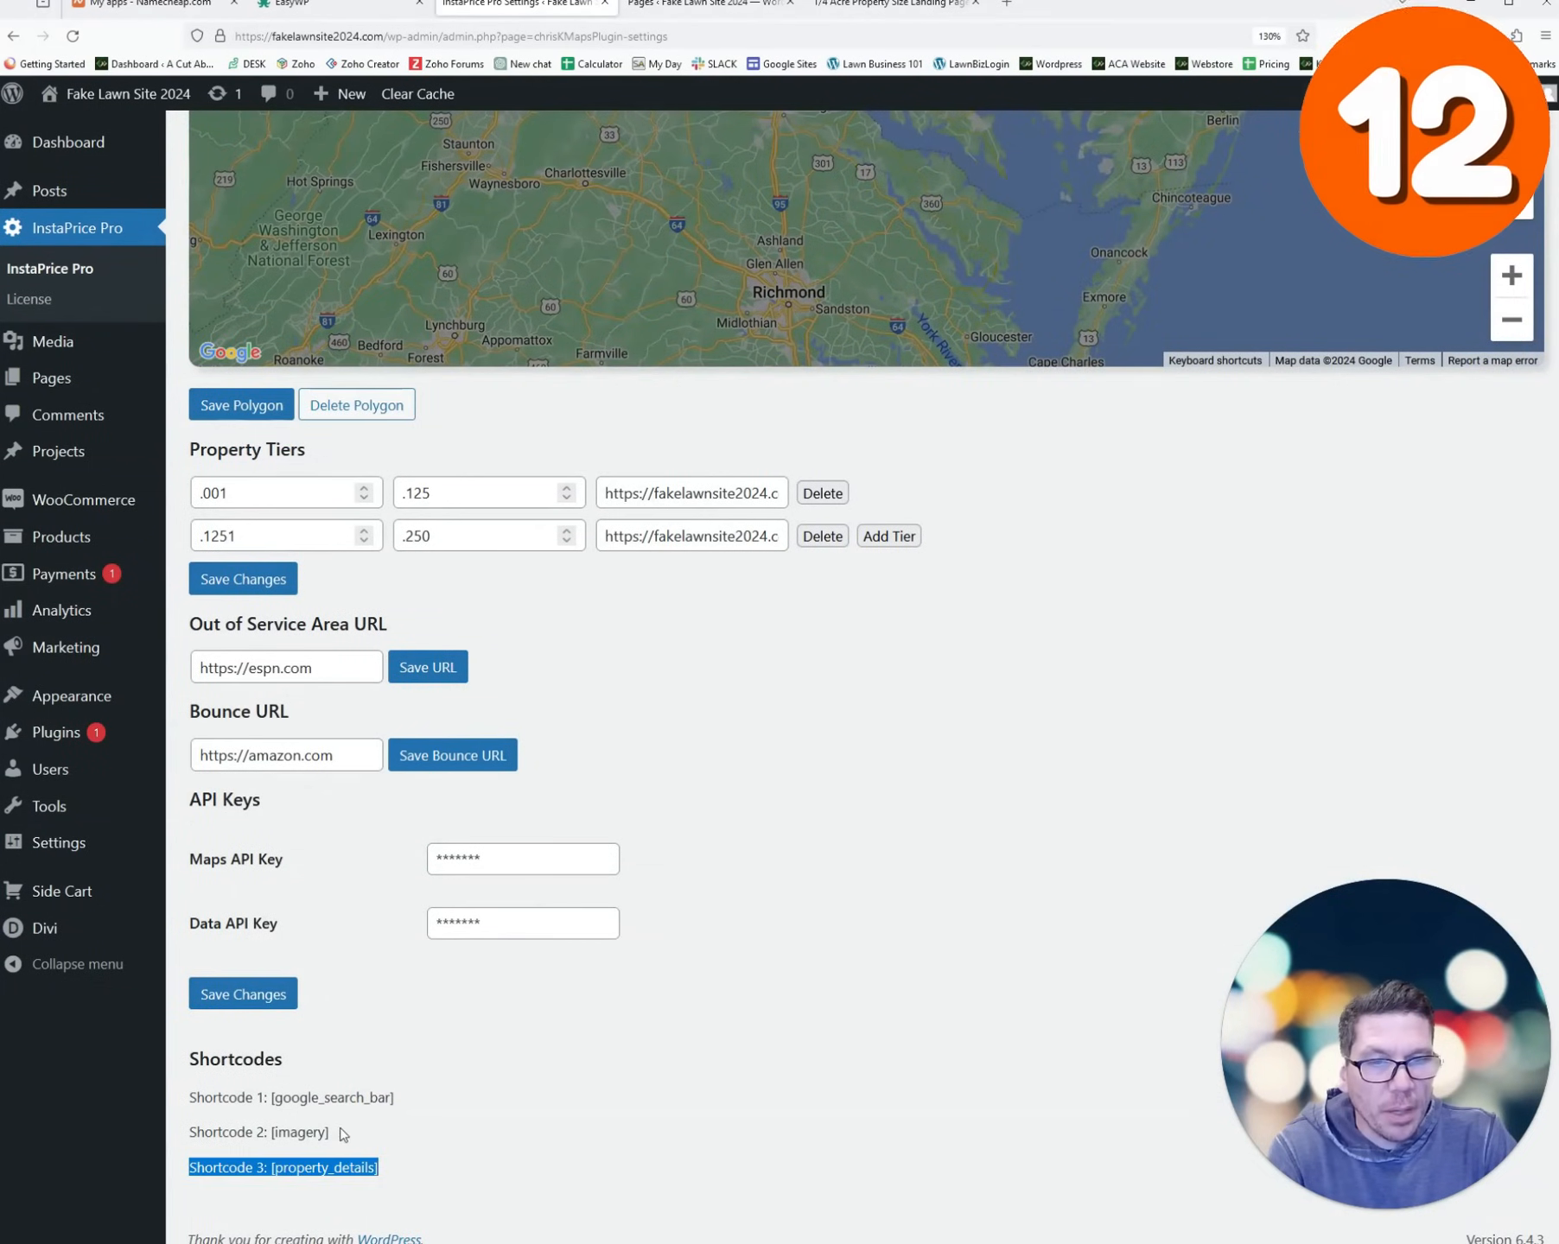
left_click_drag(343, 1134, 197, 1098)
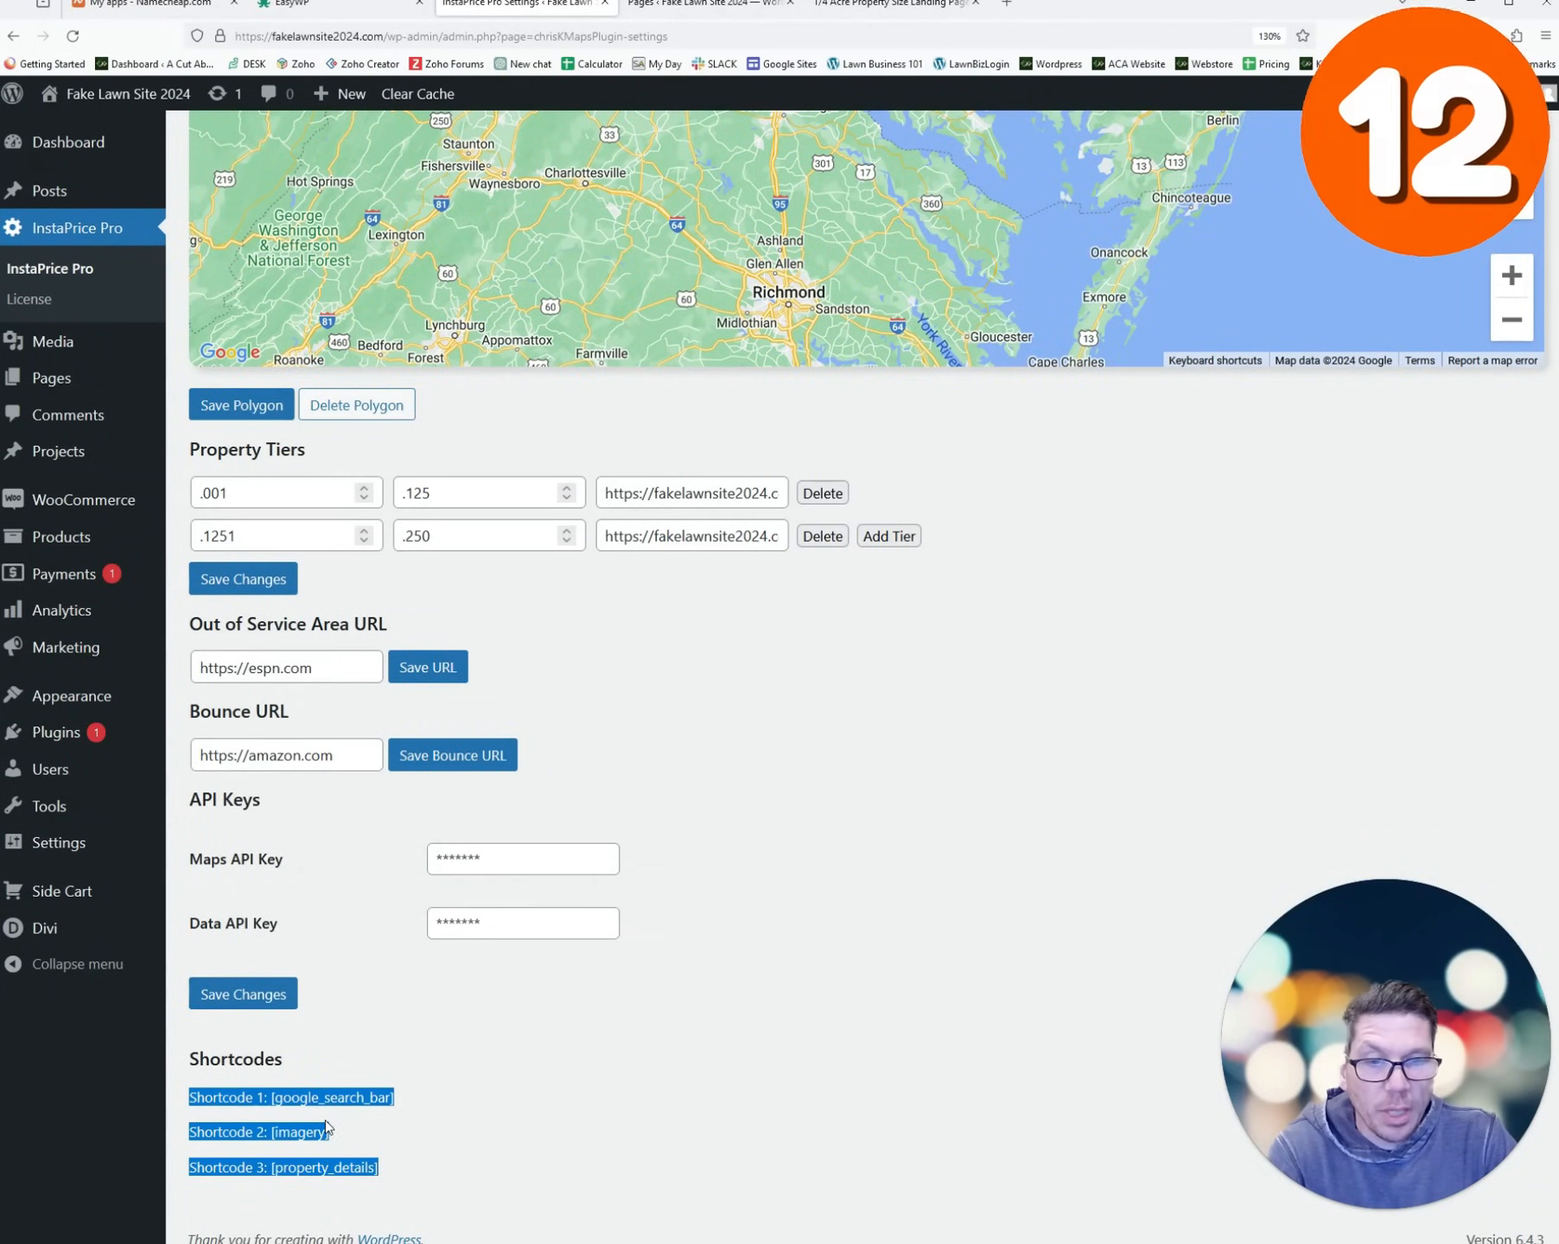
left_click(320, 1099)
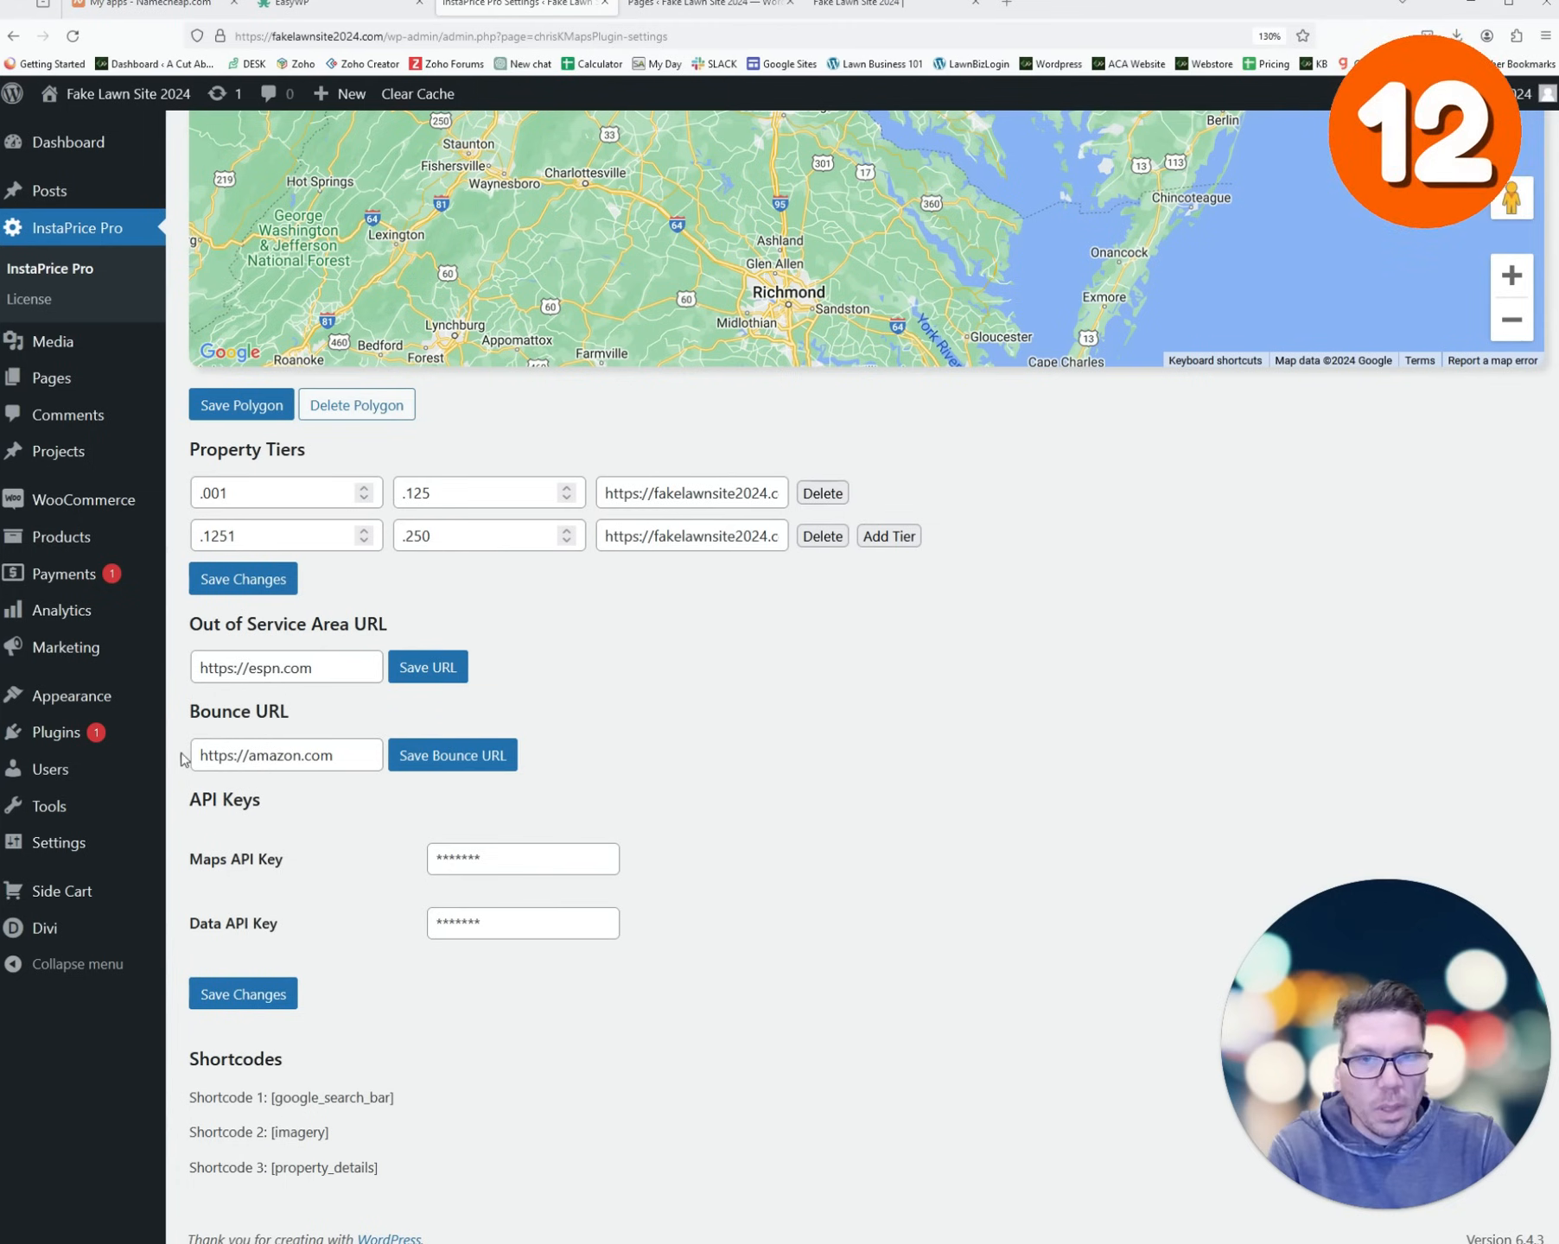
- Copy the [google_search_bar] shortcode and open the front page in the Divi Visual Builder
left_click_drag(398, 1099, 302, 1099)
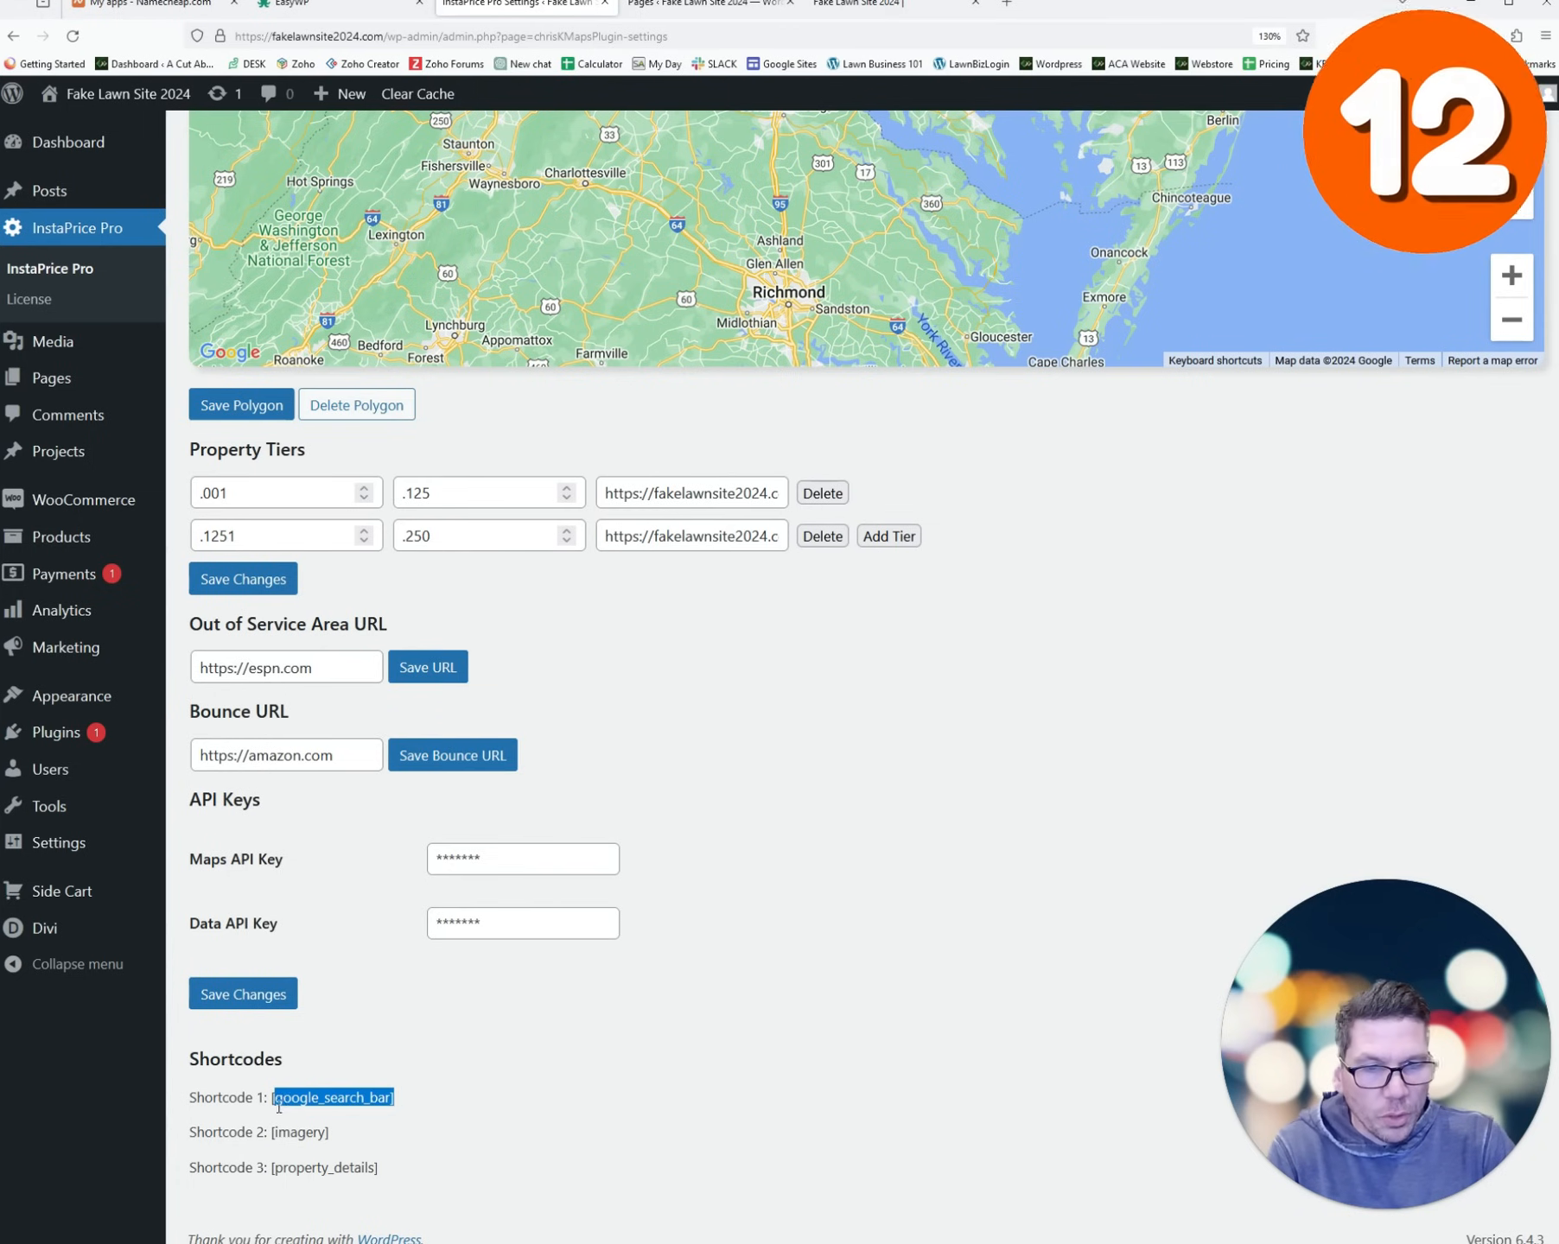
right_click(282, 1103)
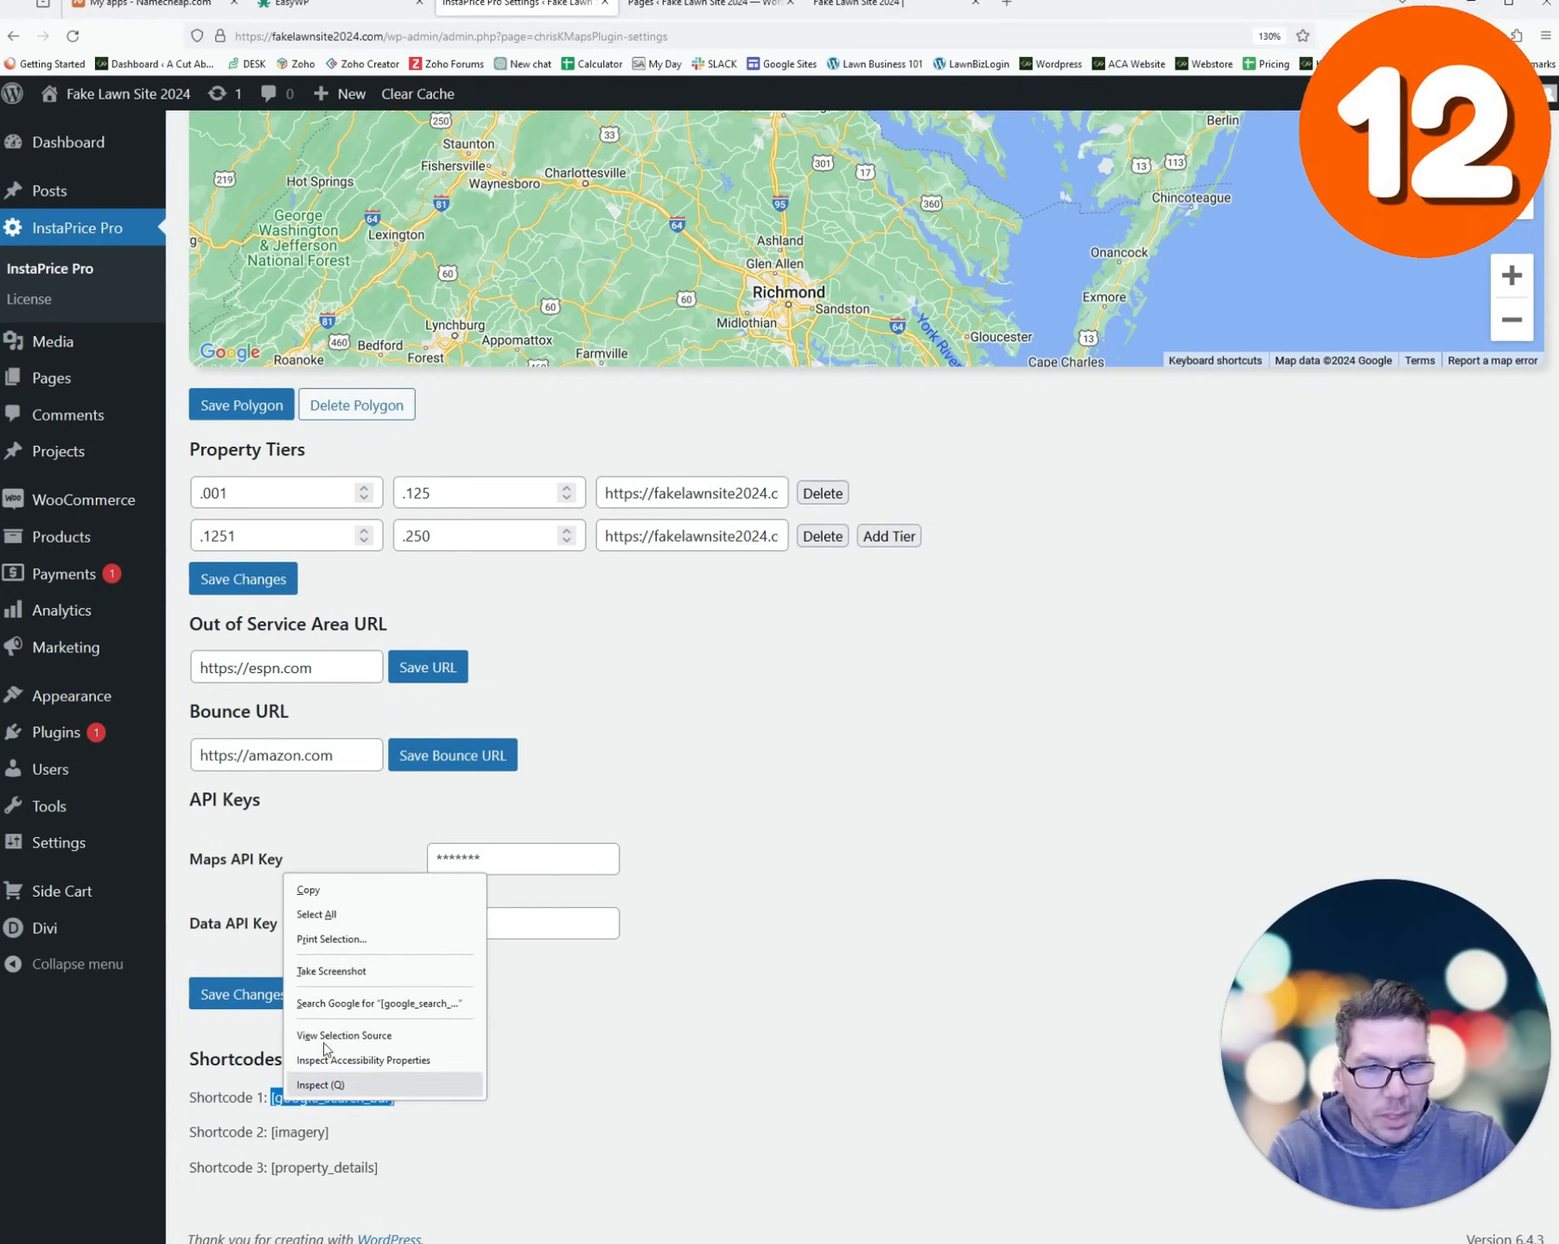
left_click(339, 893)
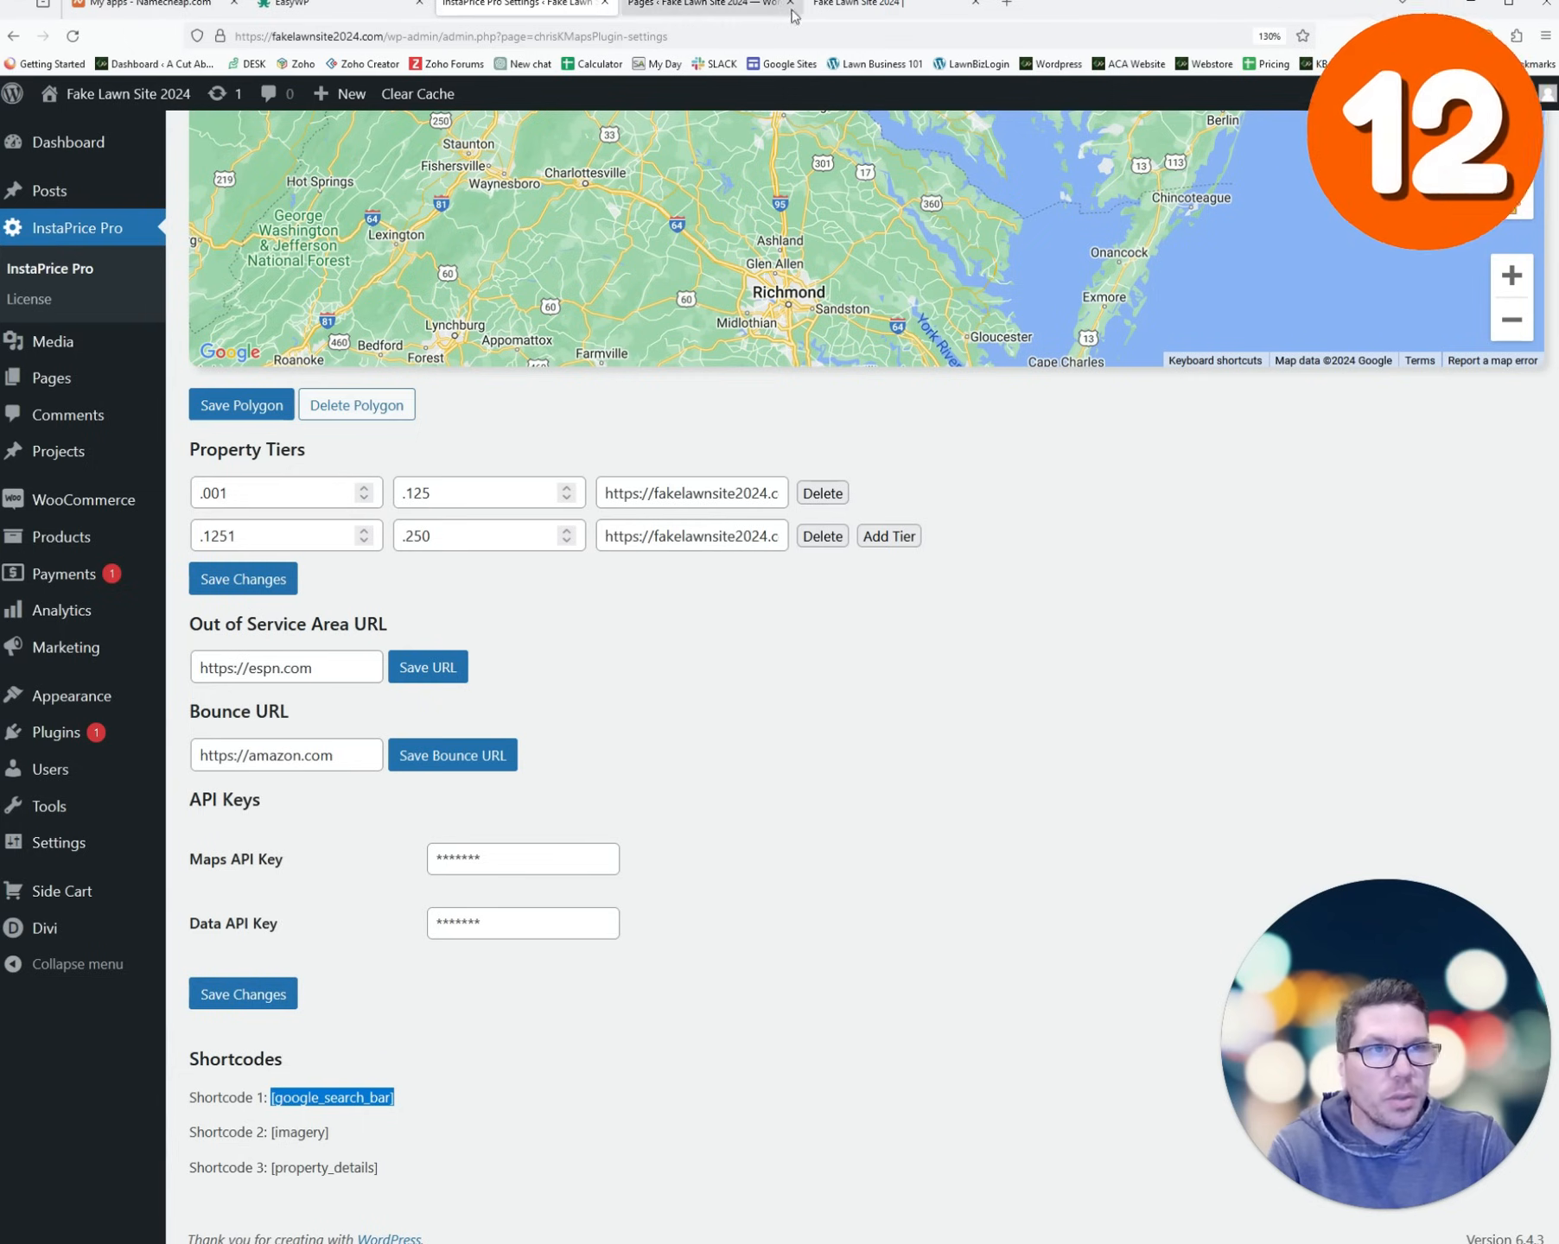
left_click(705, 7)
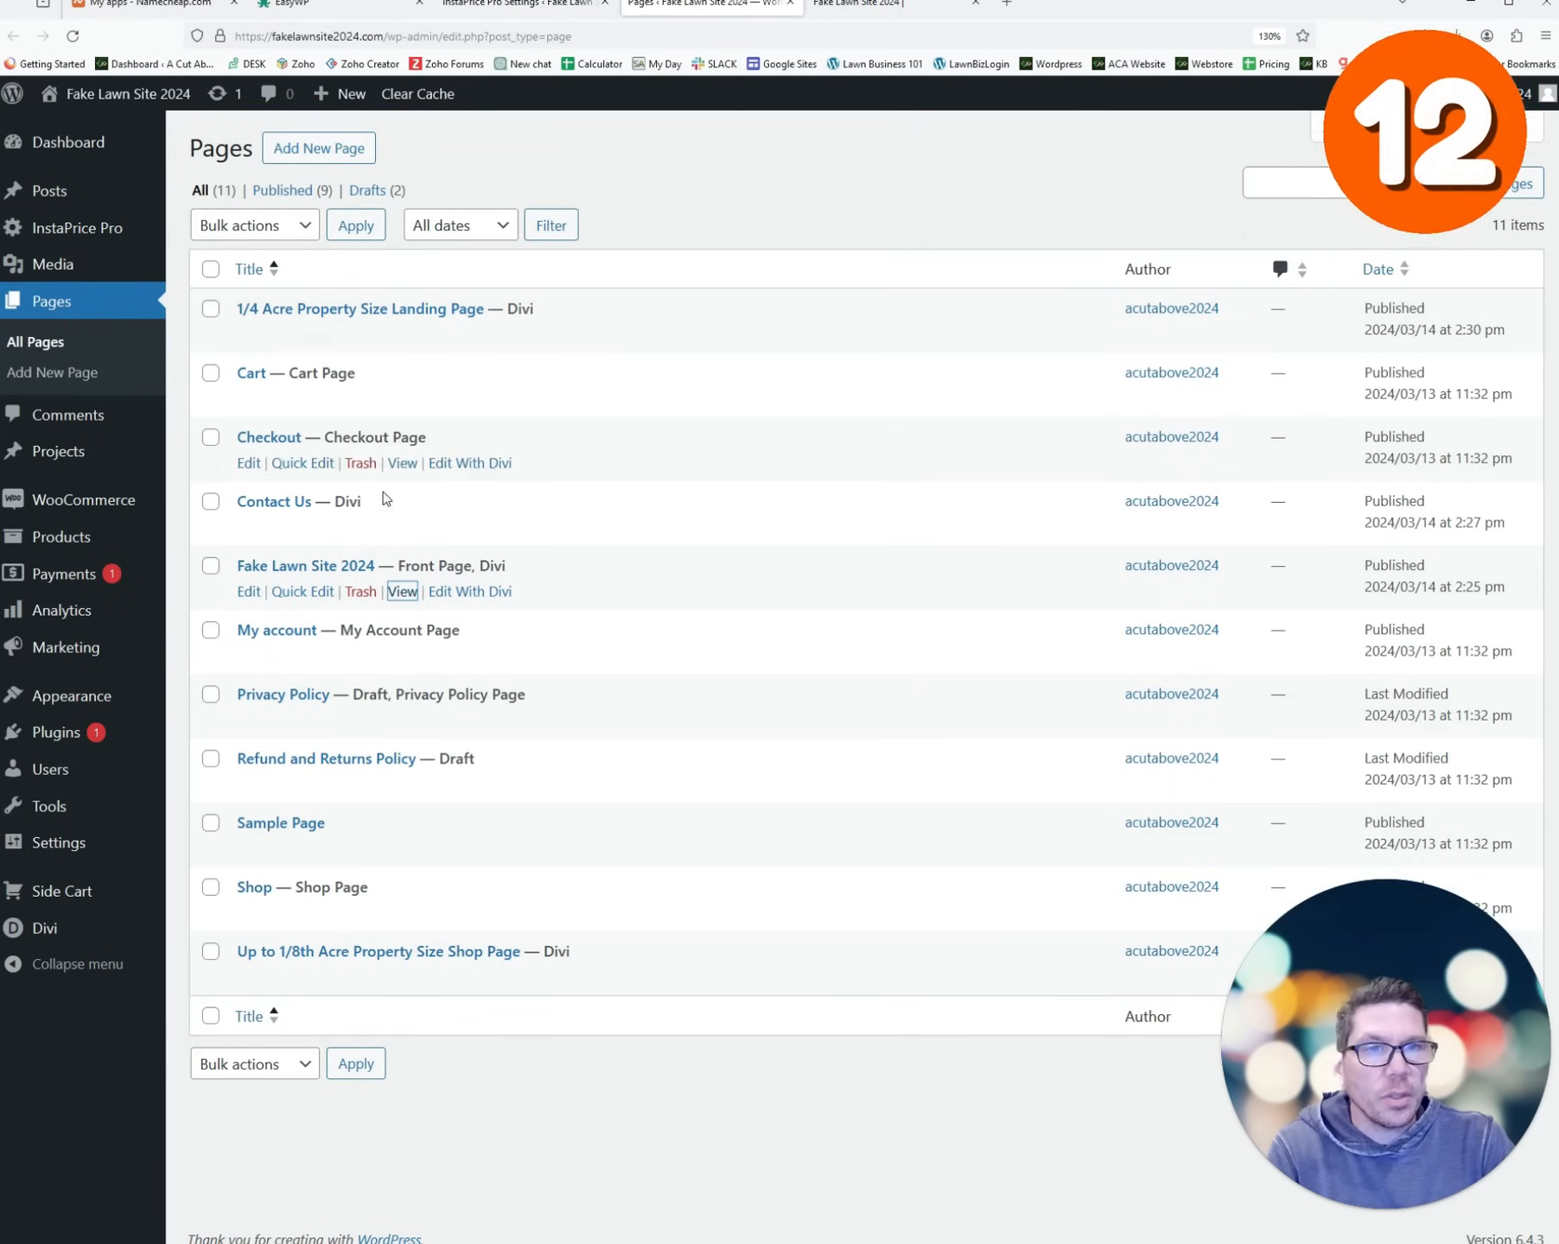
left_click(864, 5)
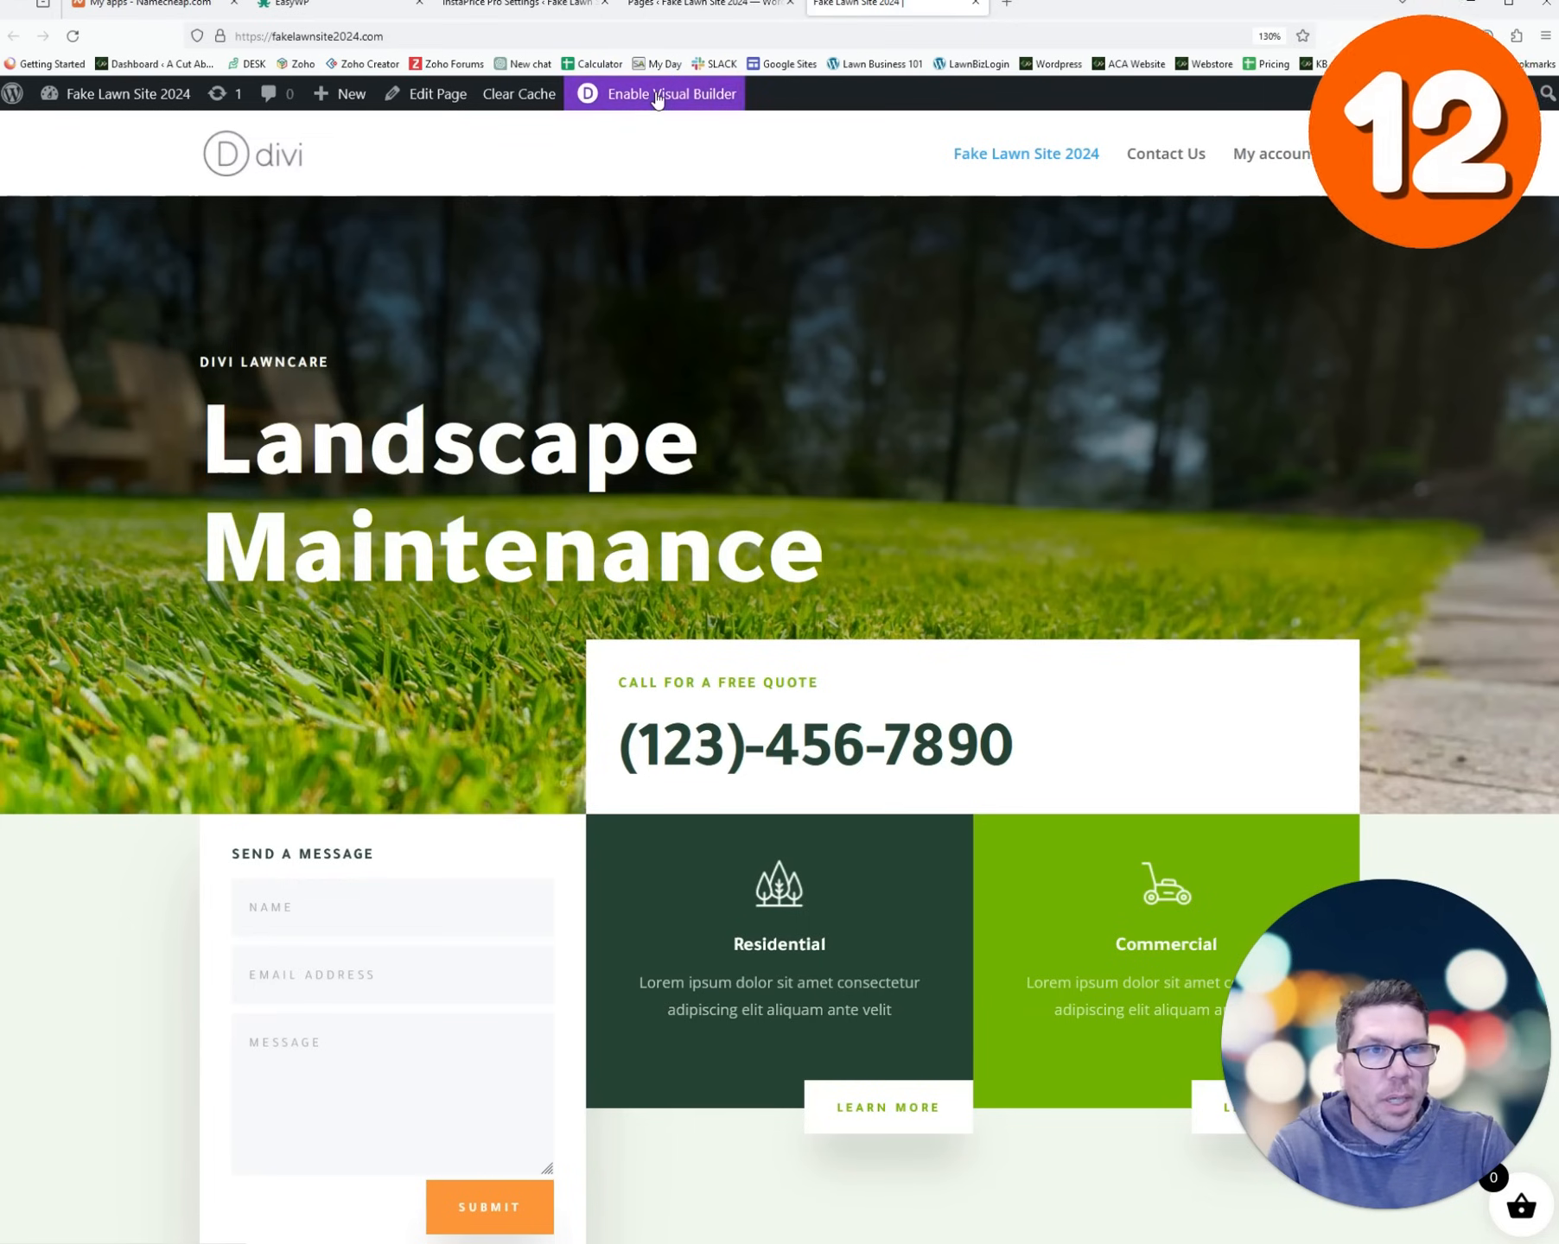
left_click(657, 94)
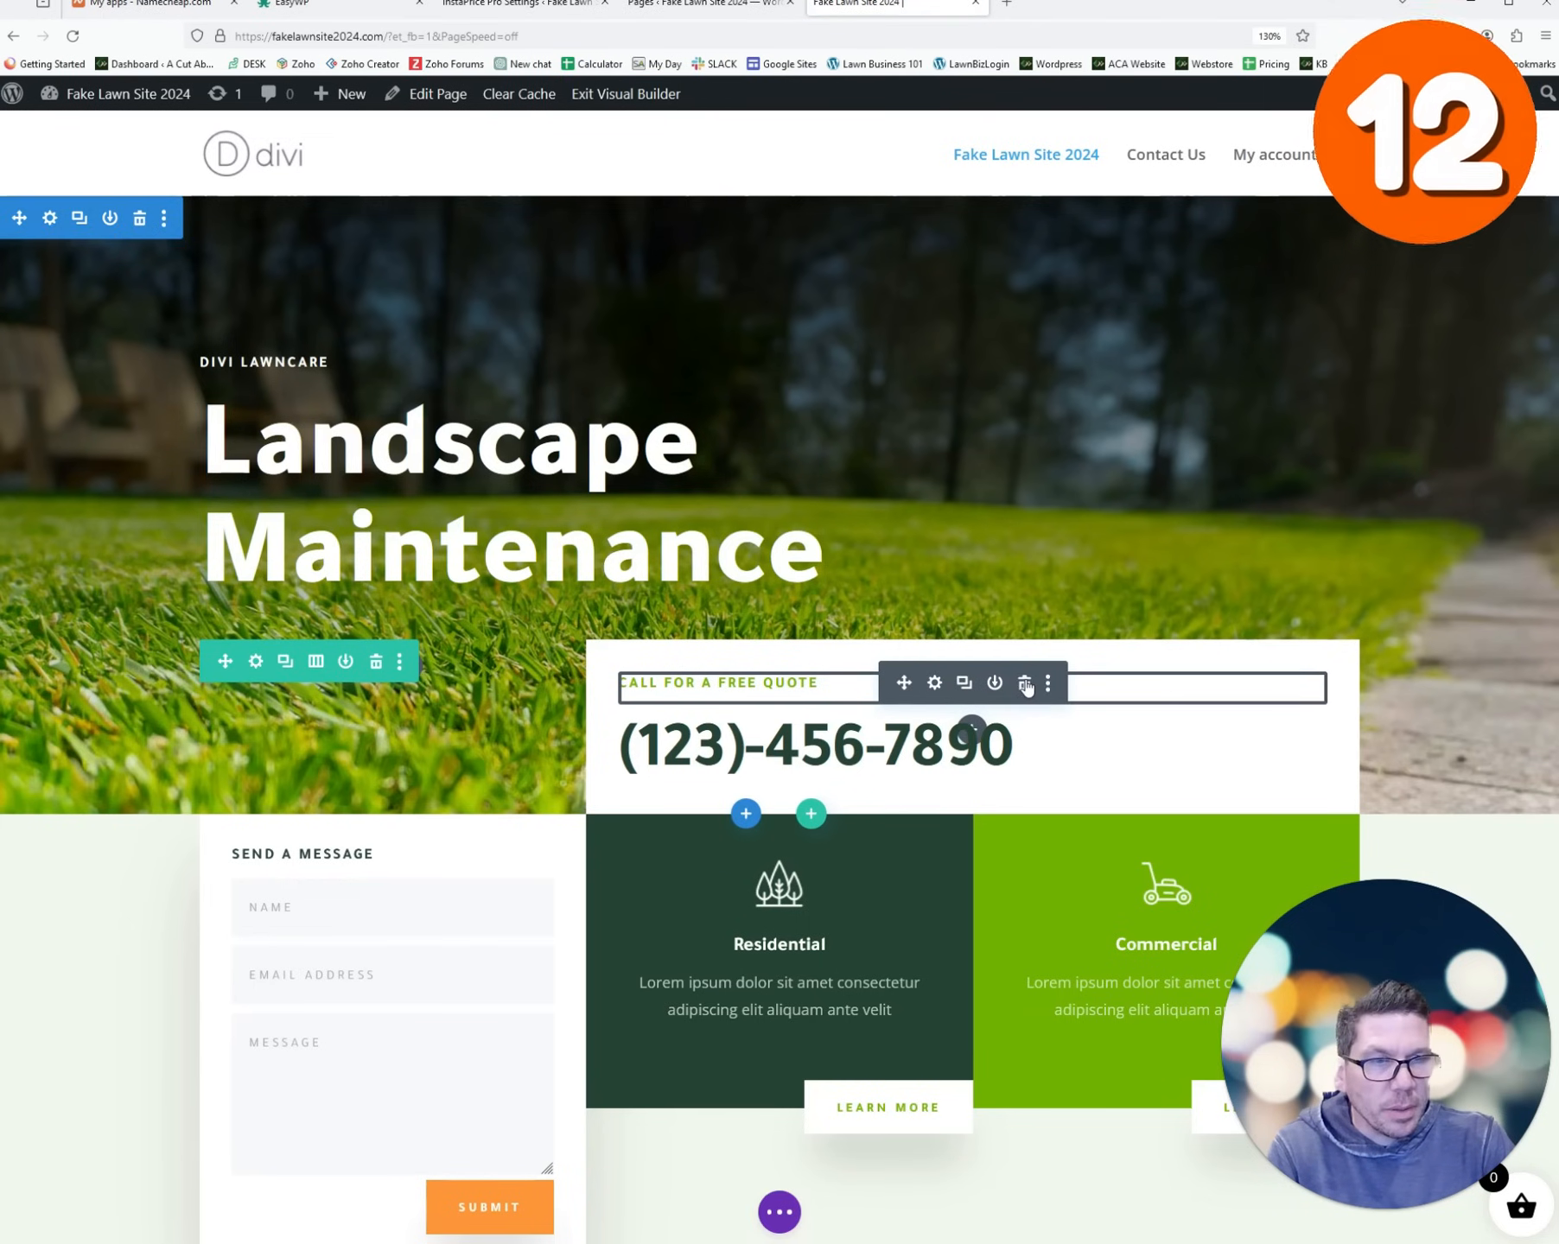
- Replace the phone number in the text module with [google_search_bar], save the page, and exit the builder
left_click(1024, 684)
left_click(934, 684)
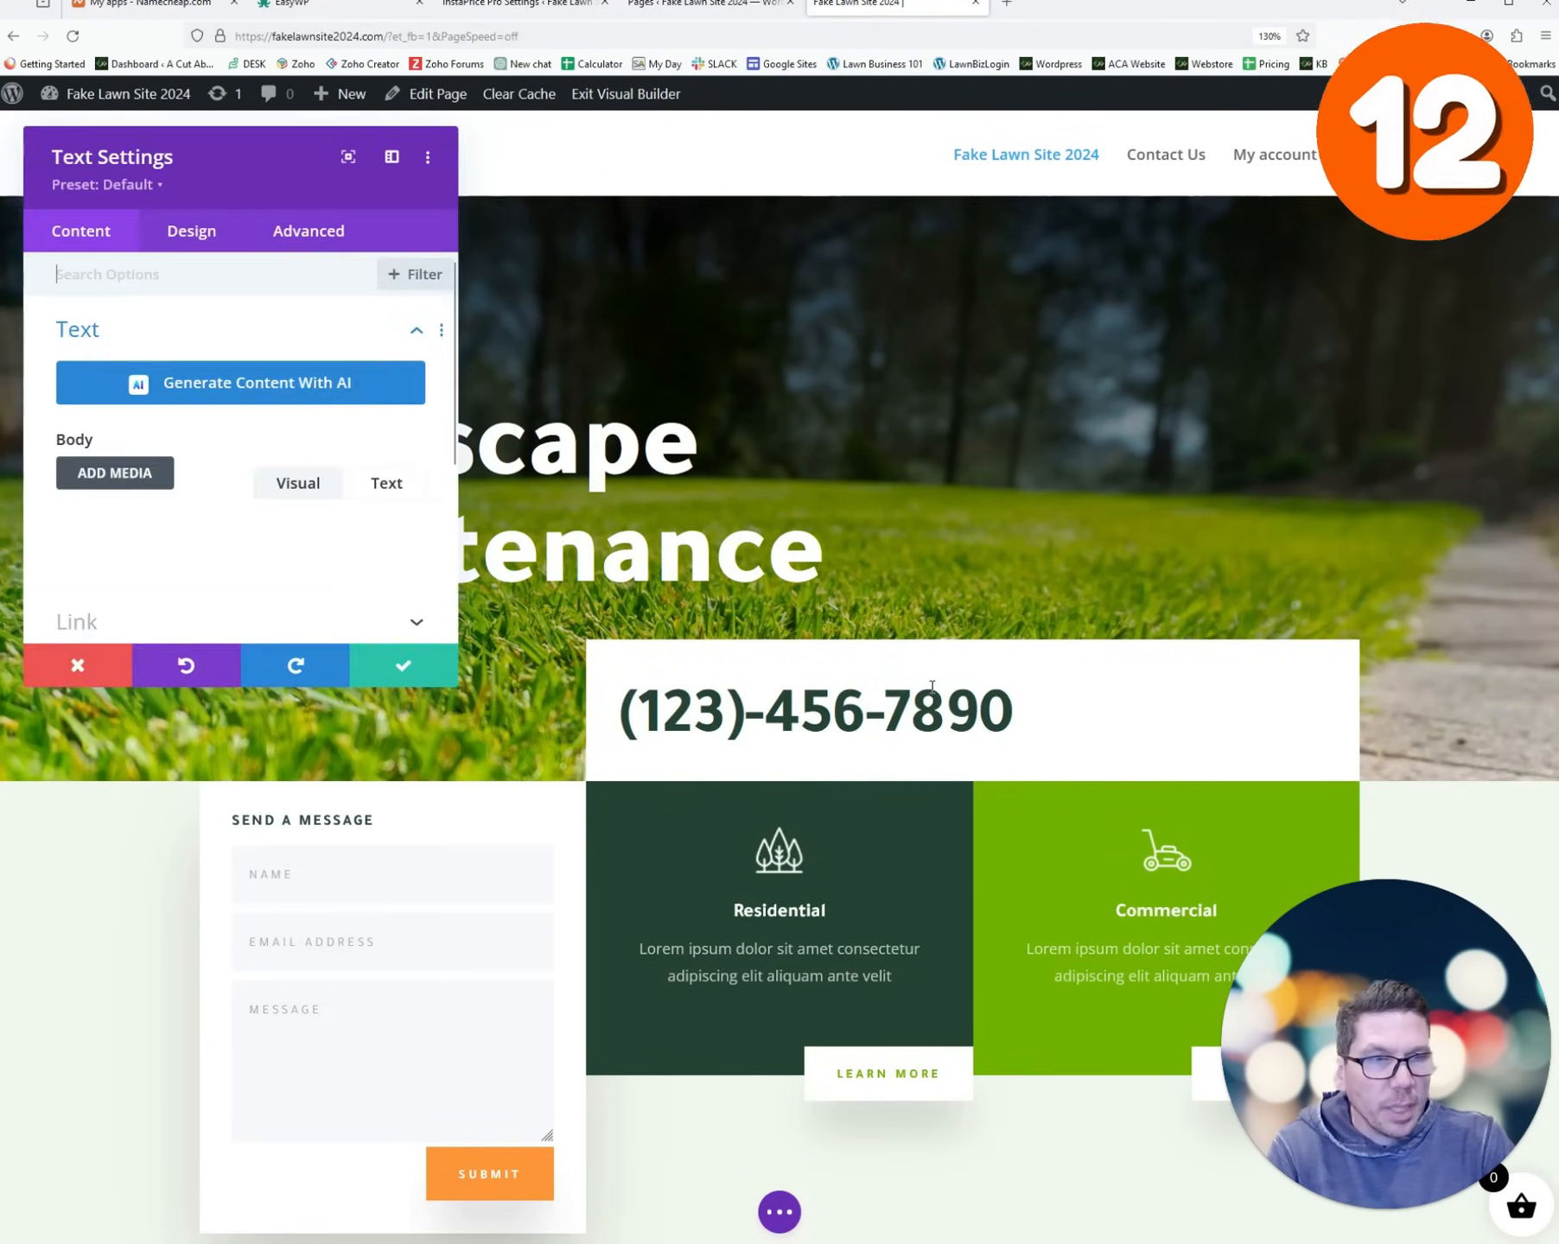
scroll(205, 598, "down", 2)
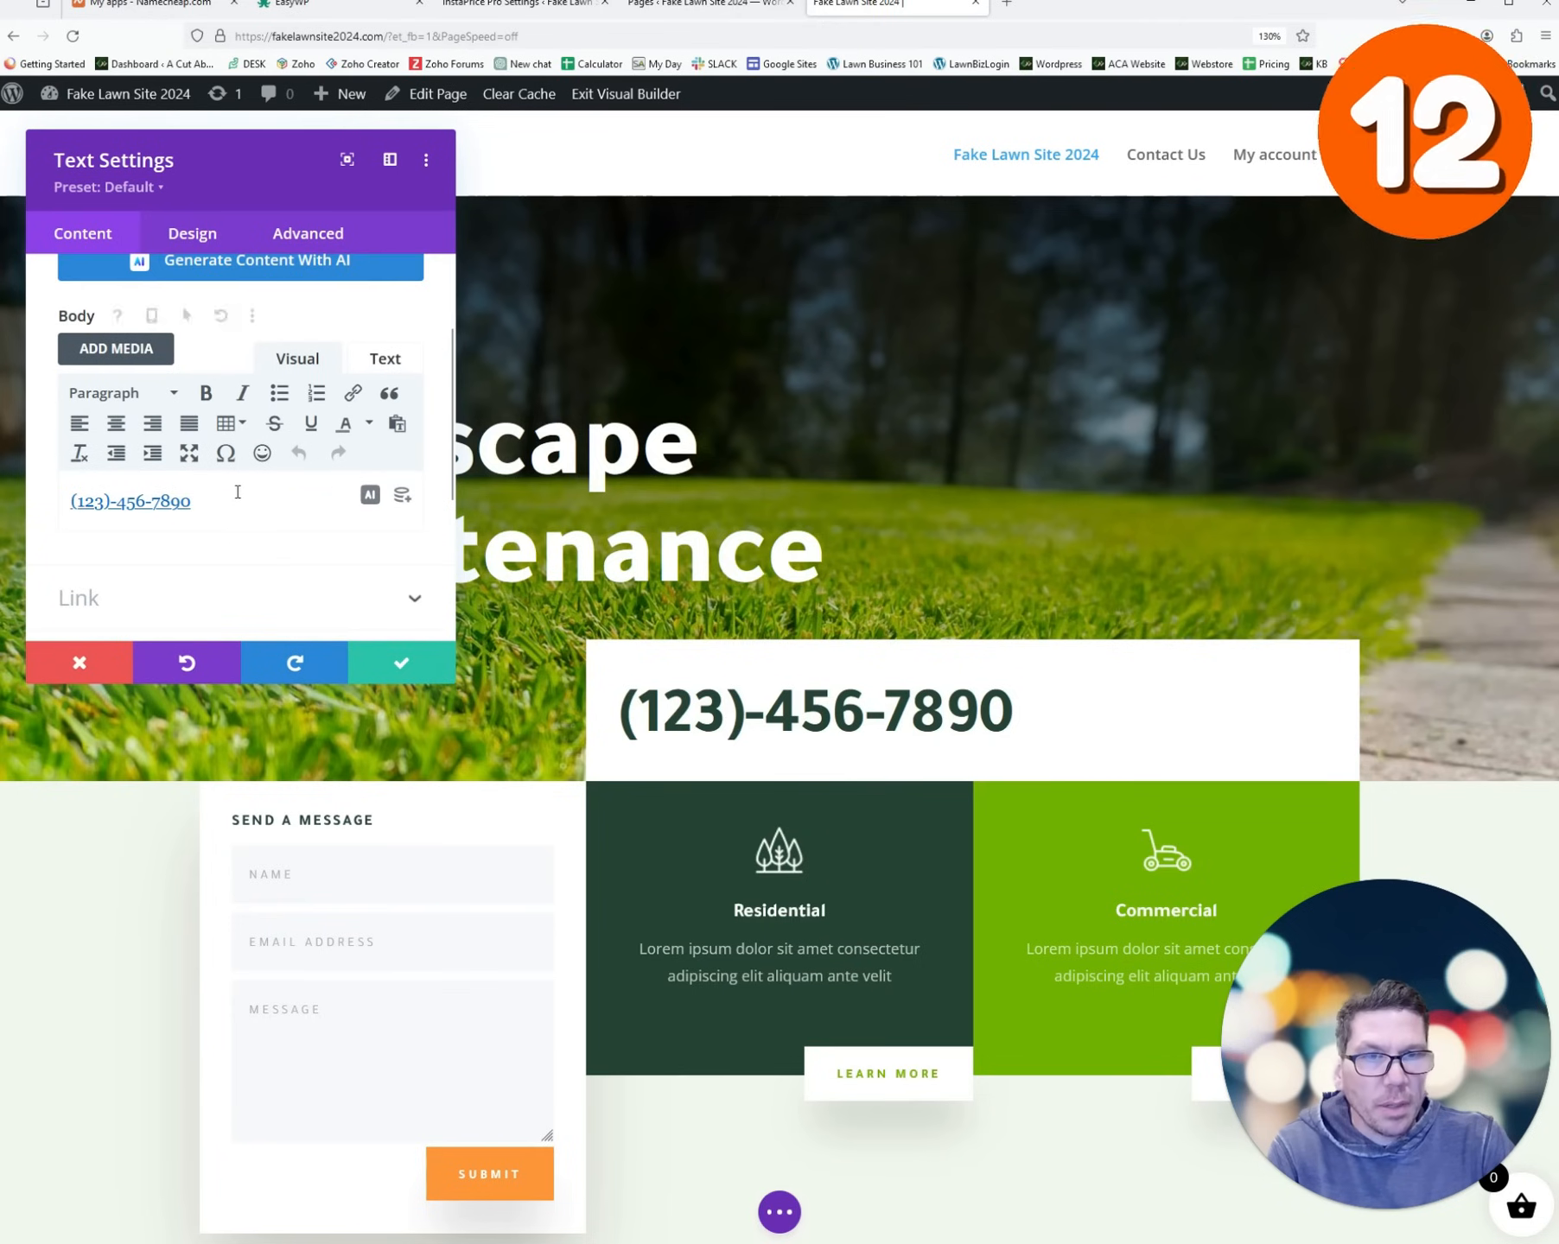
left_click_drag(235, 494, 56, 501)
key("BackSpace")
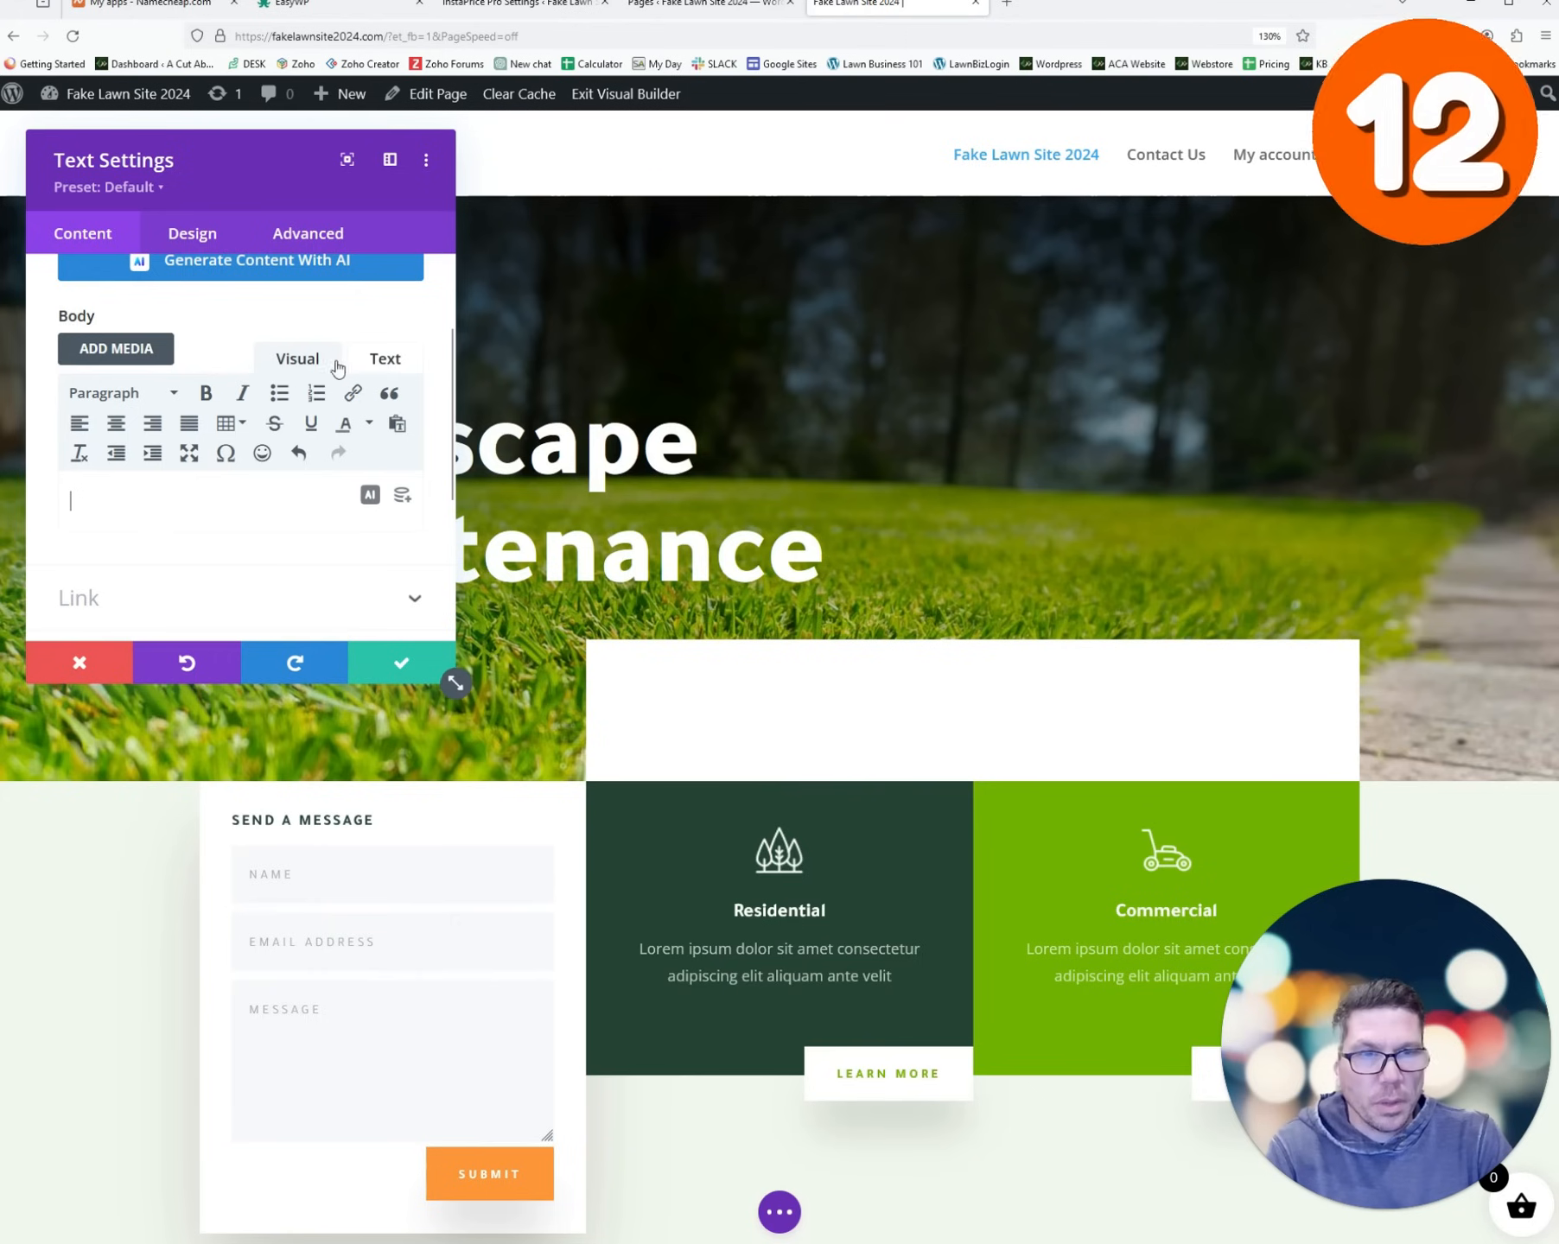
key("ctrl+v")
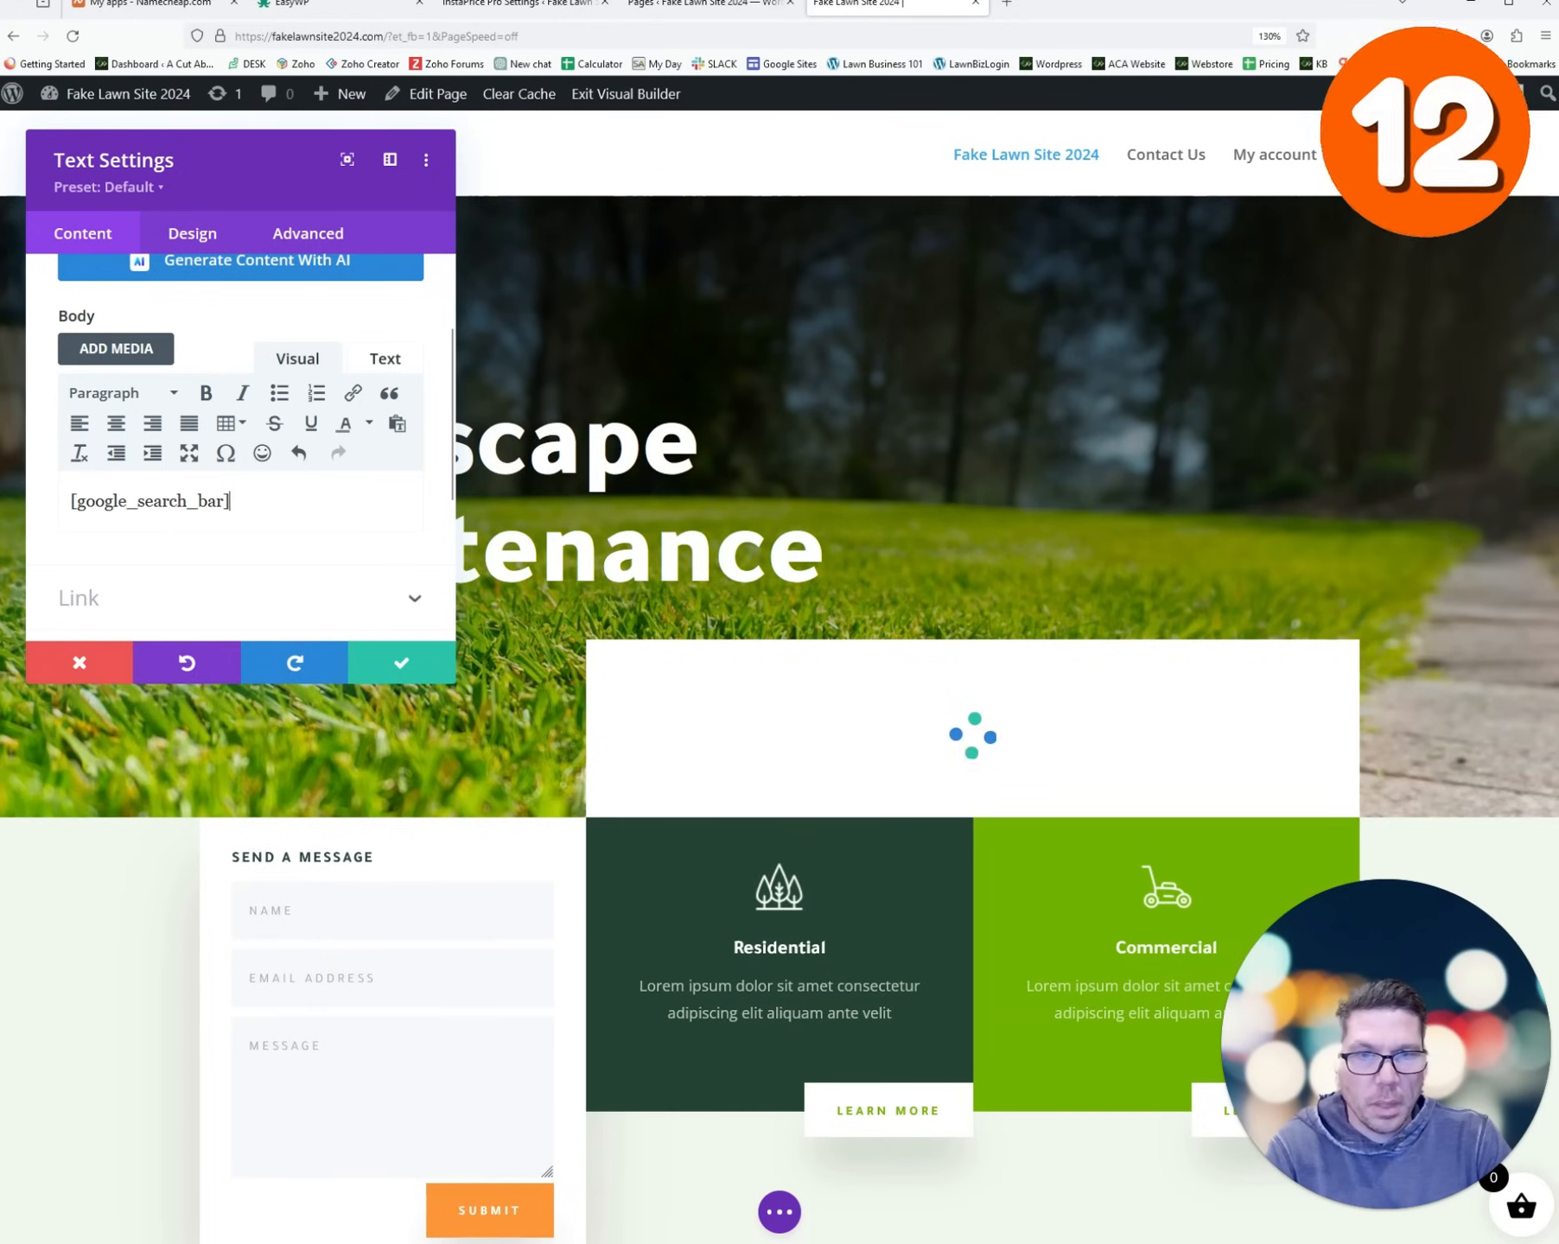
left_click(399, 663)
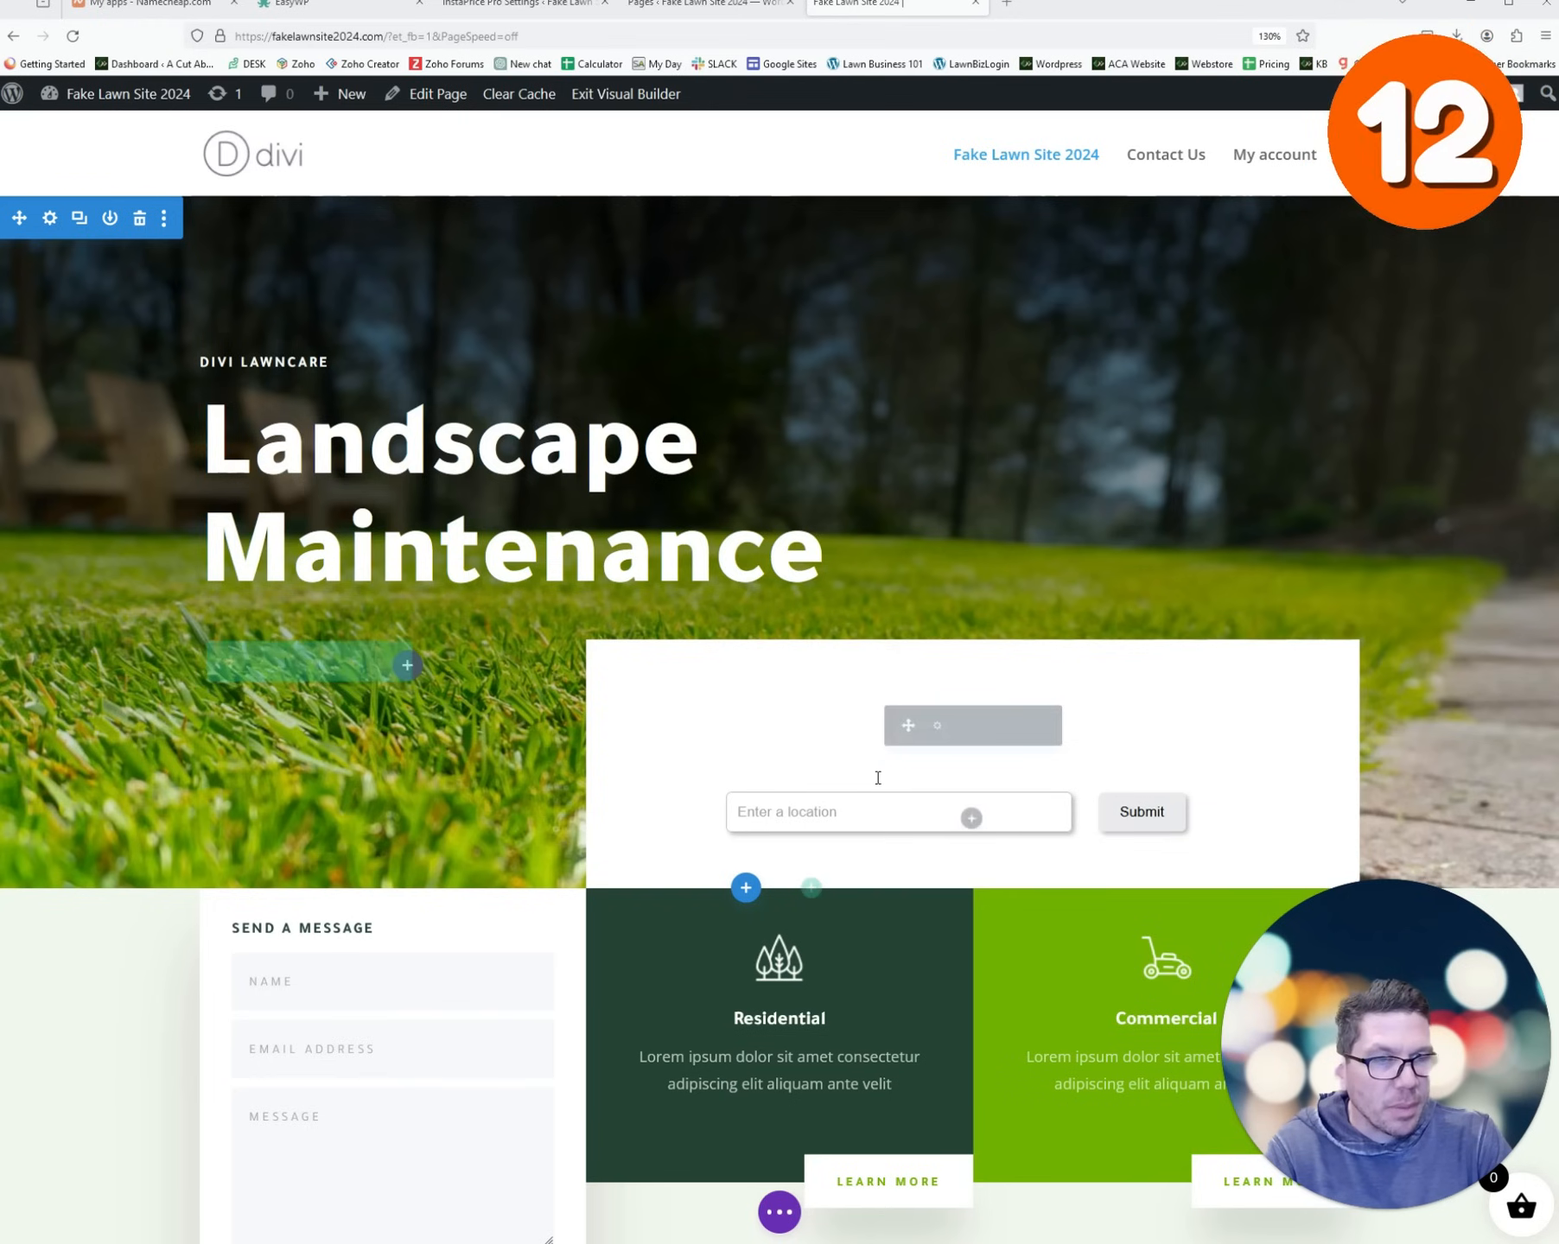
left_click(780, 1212)
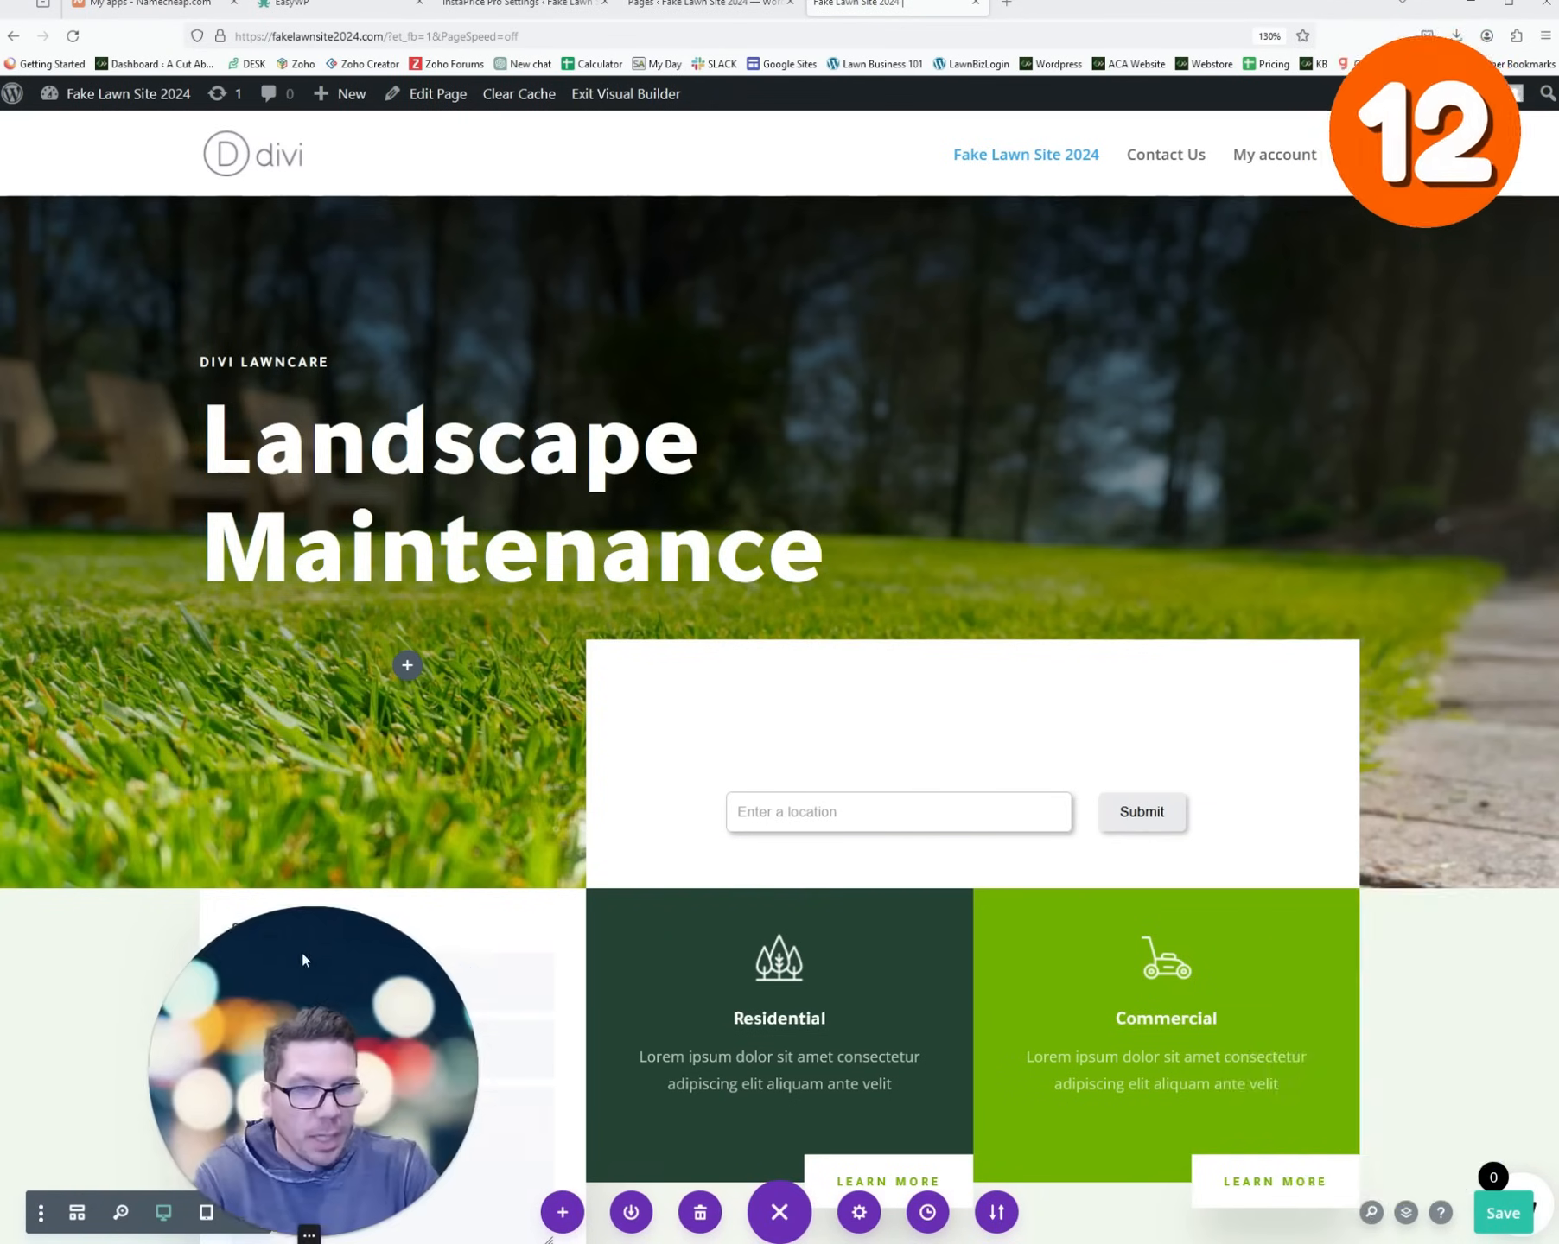
left_click(1510, 1222)
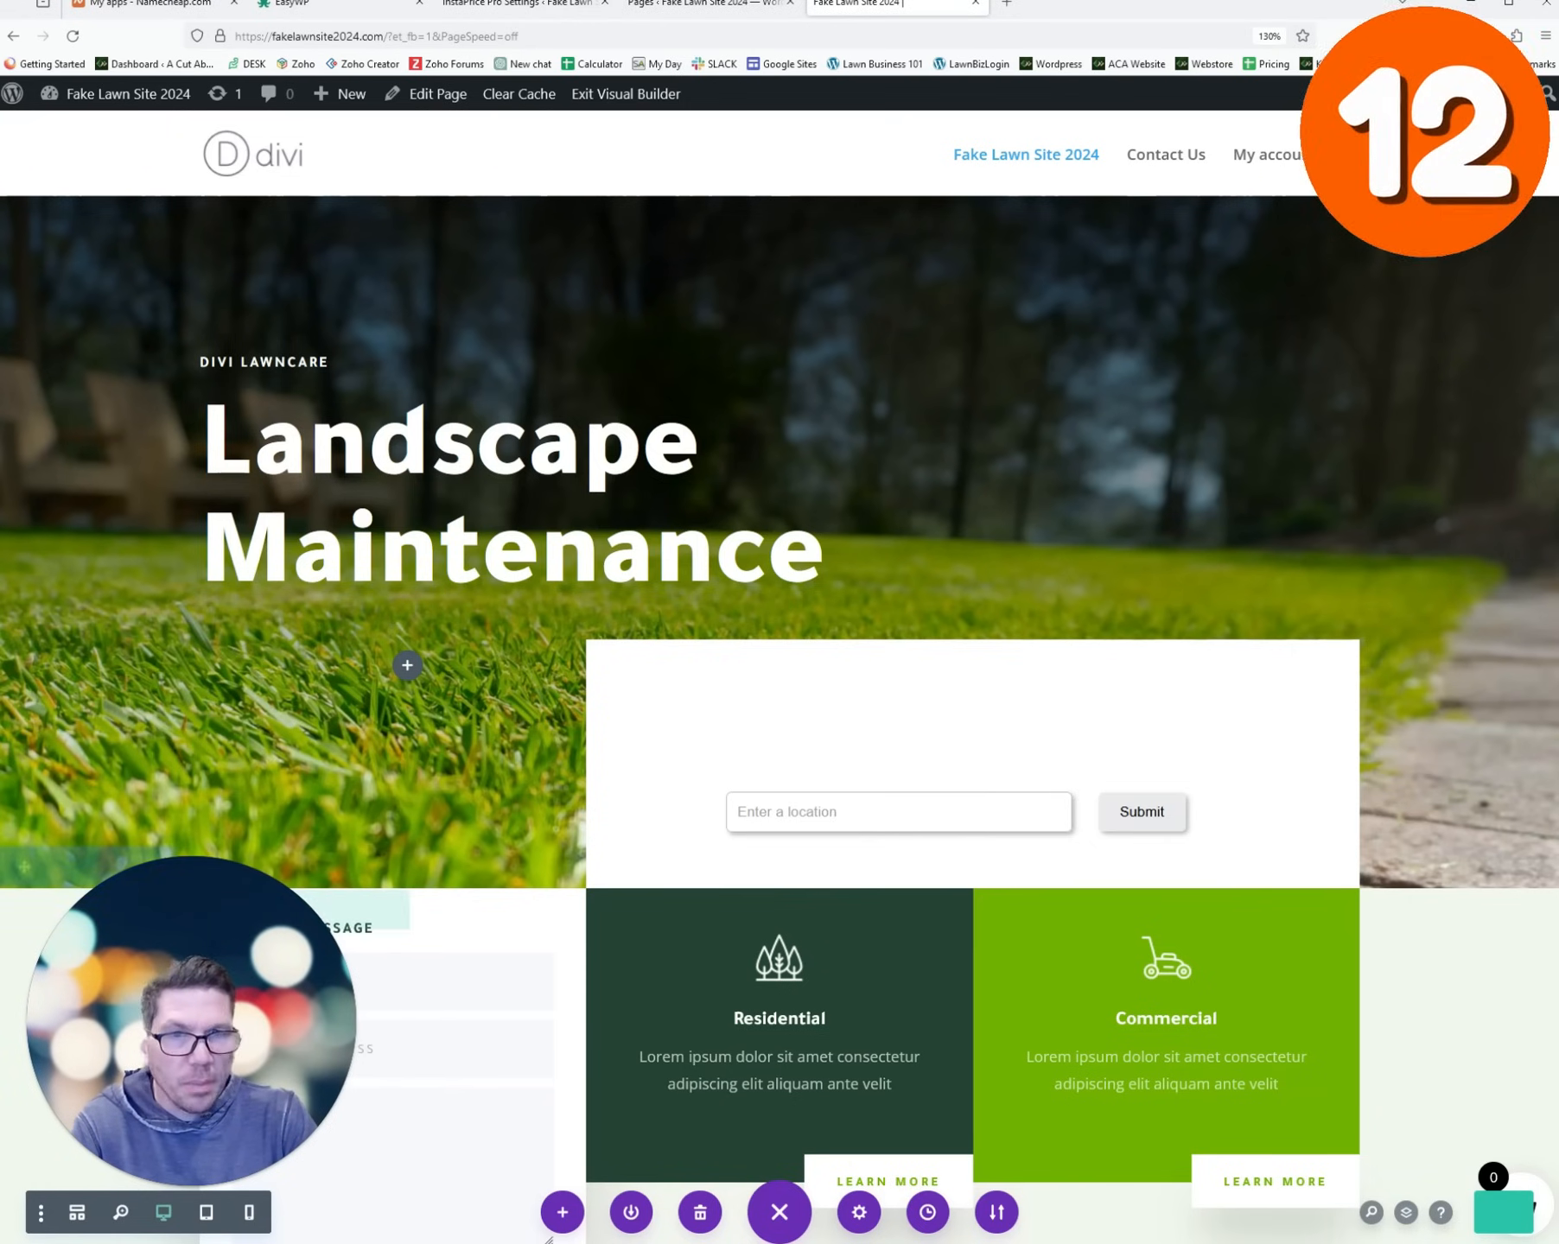
left_click(626, 93)
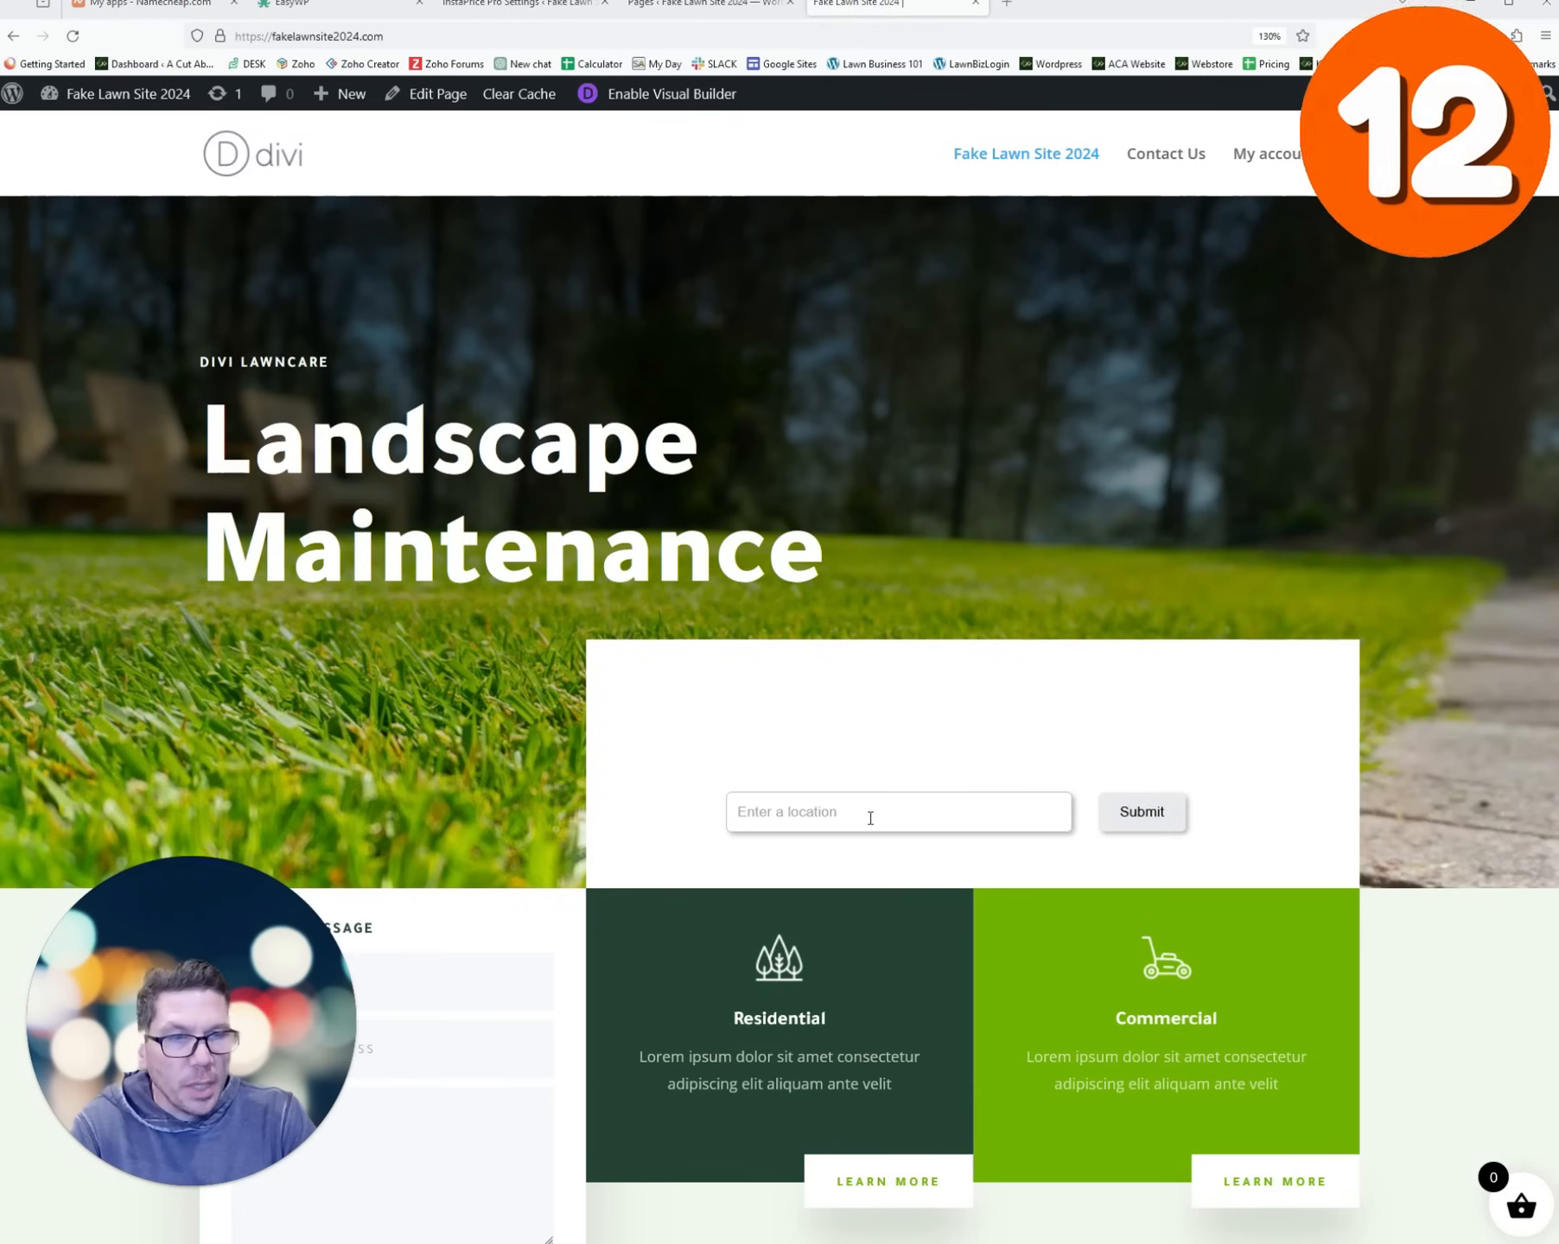
- Test the live location search with 20594, then close the home page tab
left_click(879, 817)
type("20594")
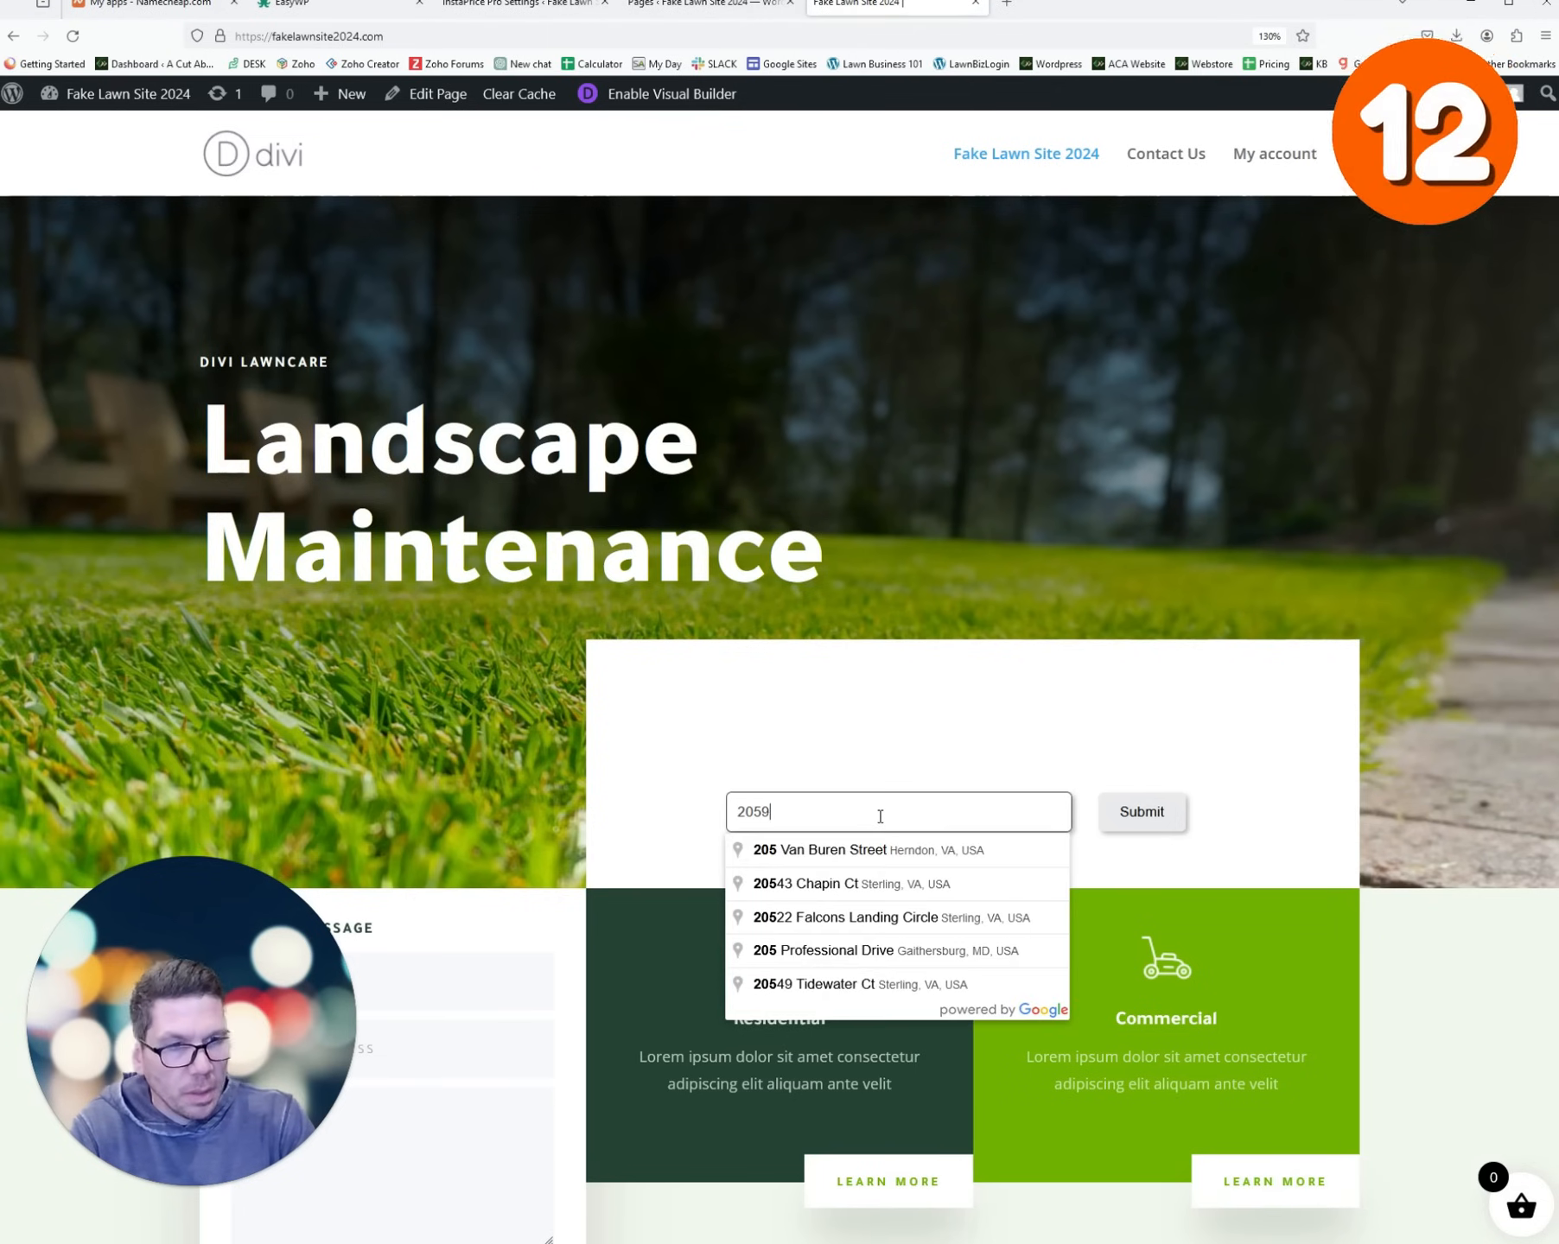
left_click(711, 735)
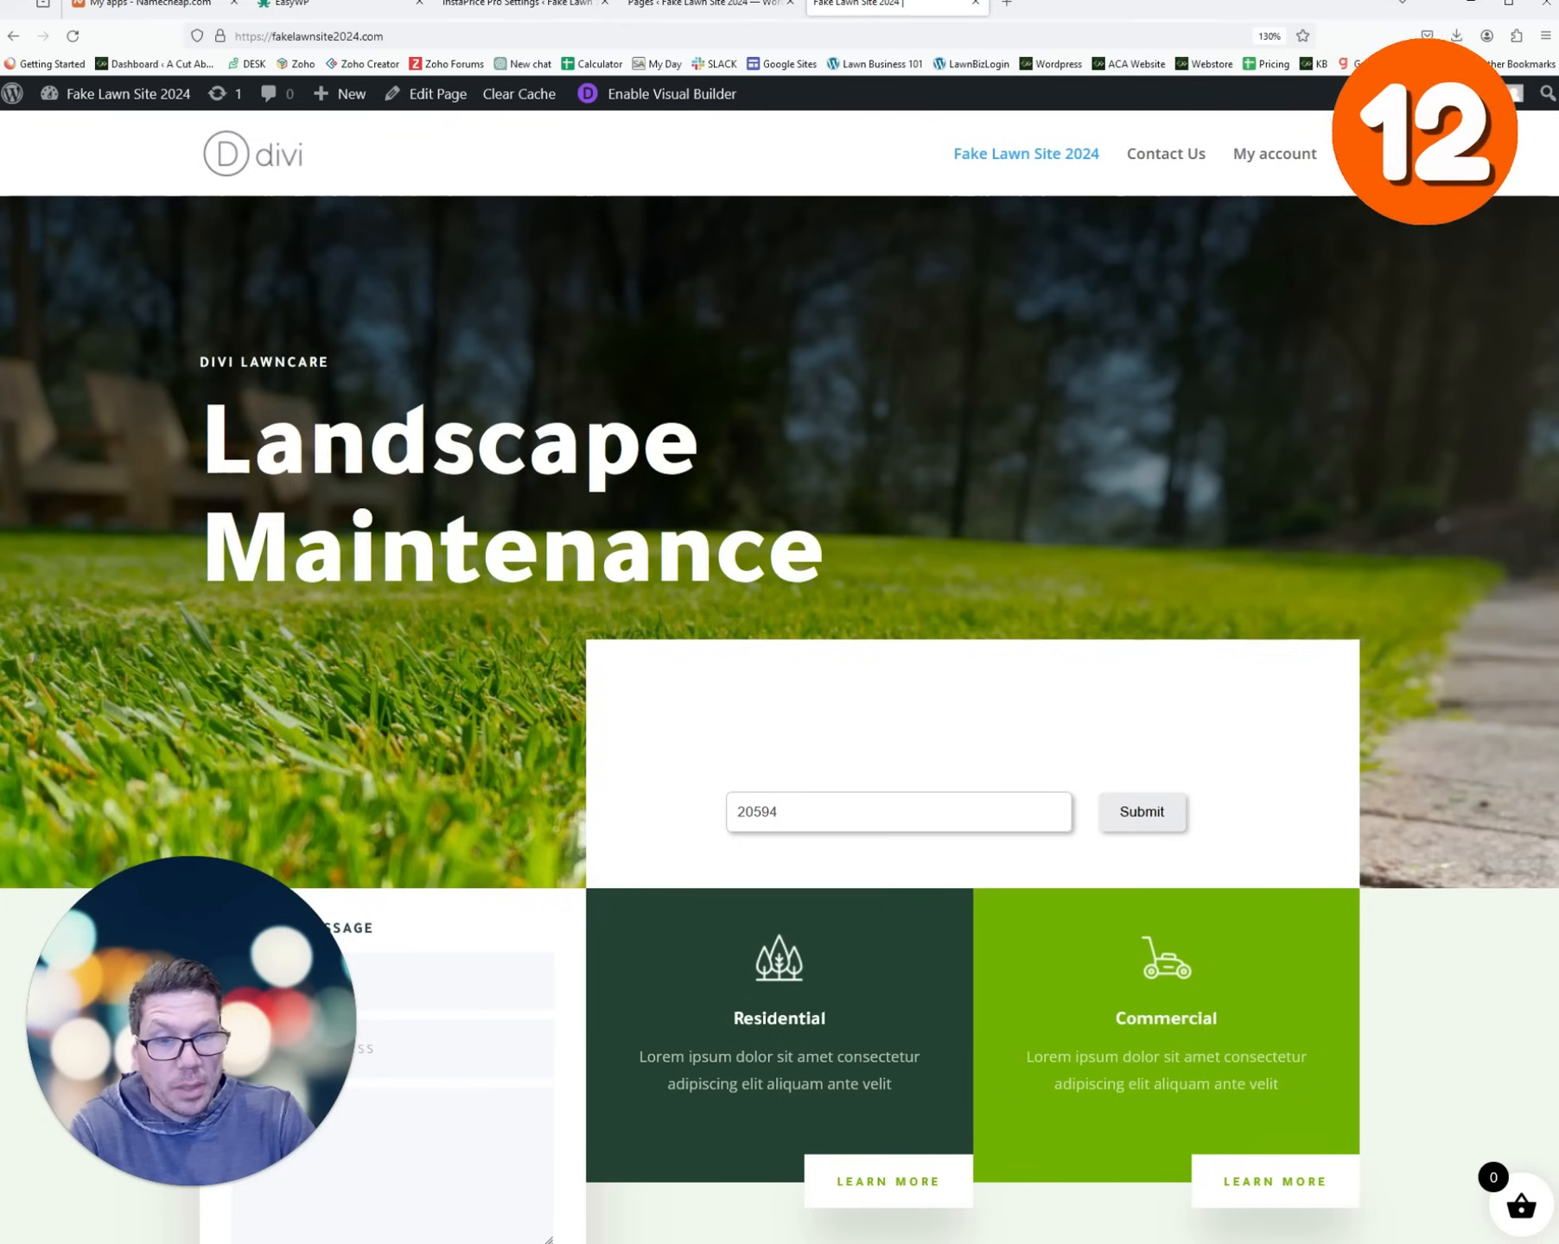
key("ctrl+w")
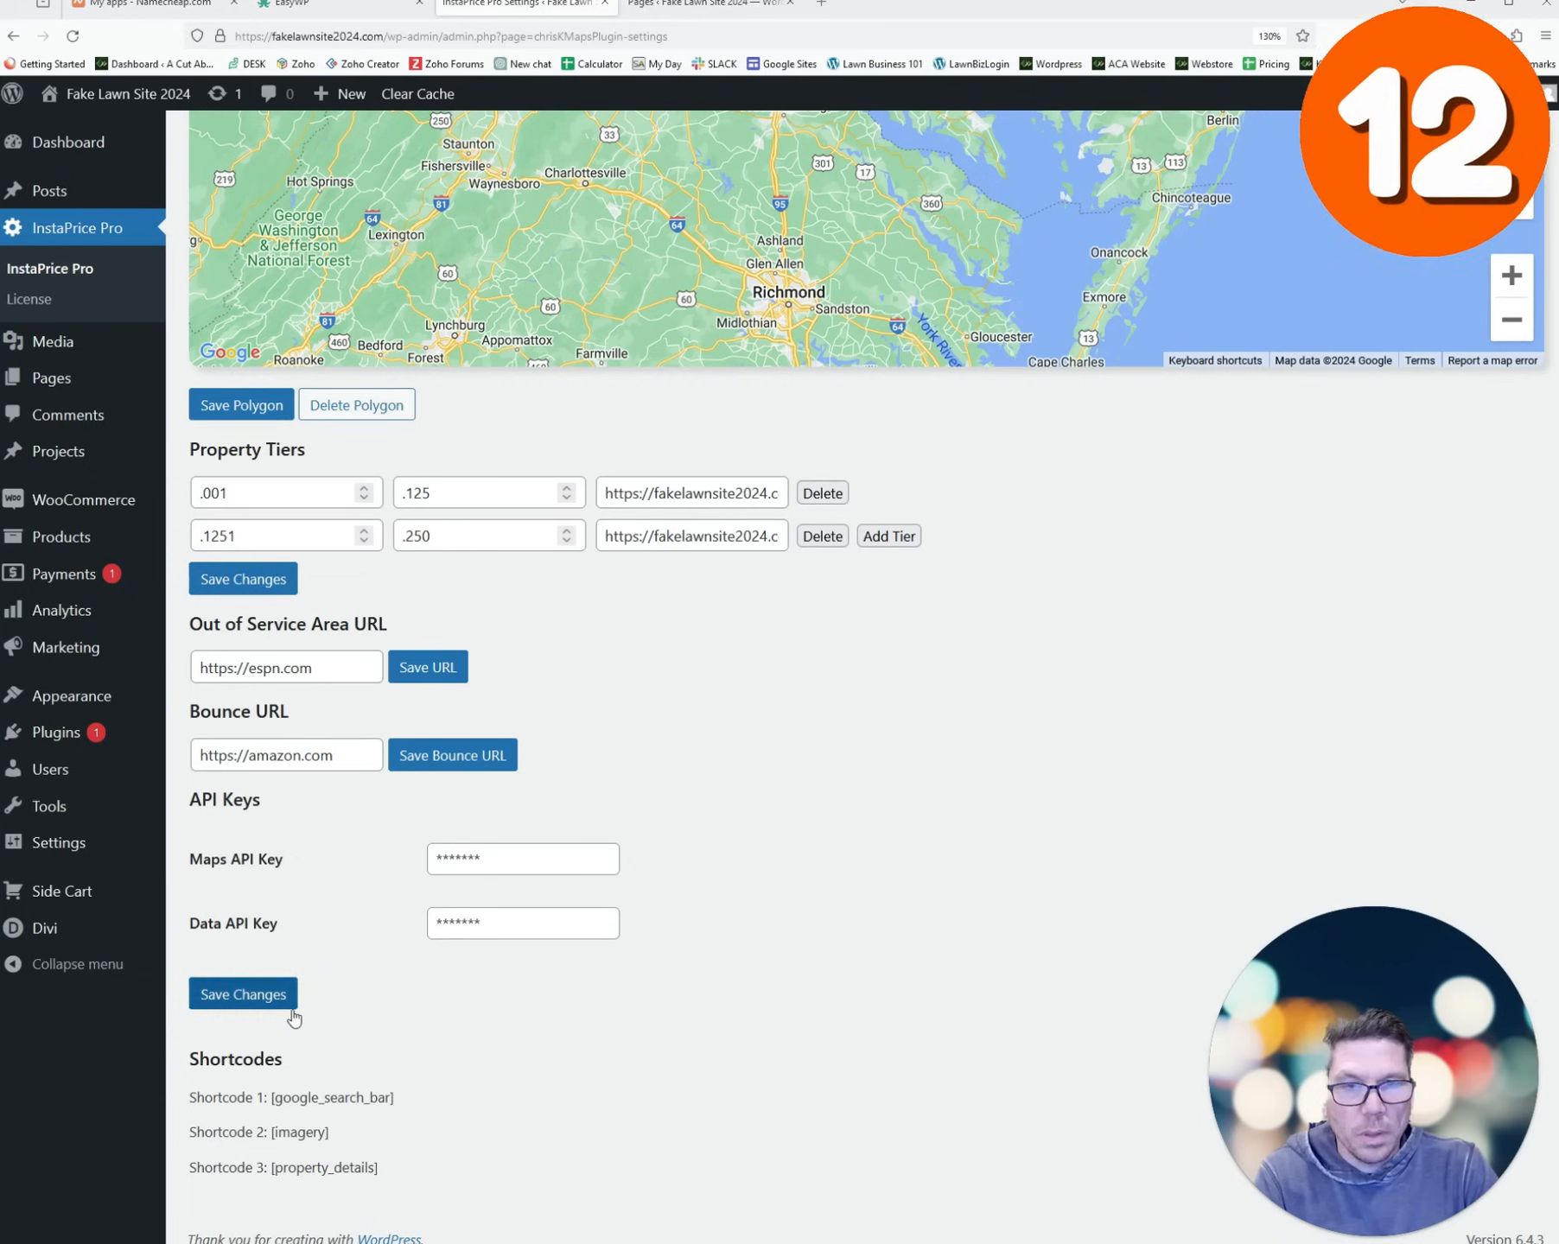
- Compare the Shortcodes list with the reference shop page's property address, then close that tab
left_click_drag(381, 1169, 206, 1128)
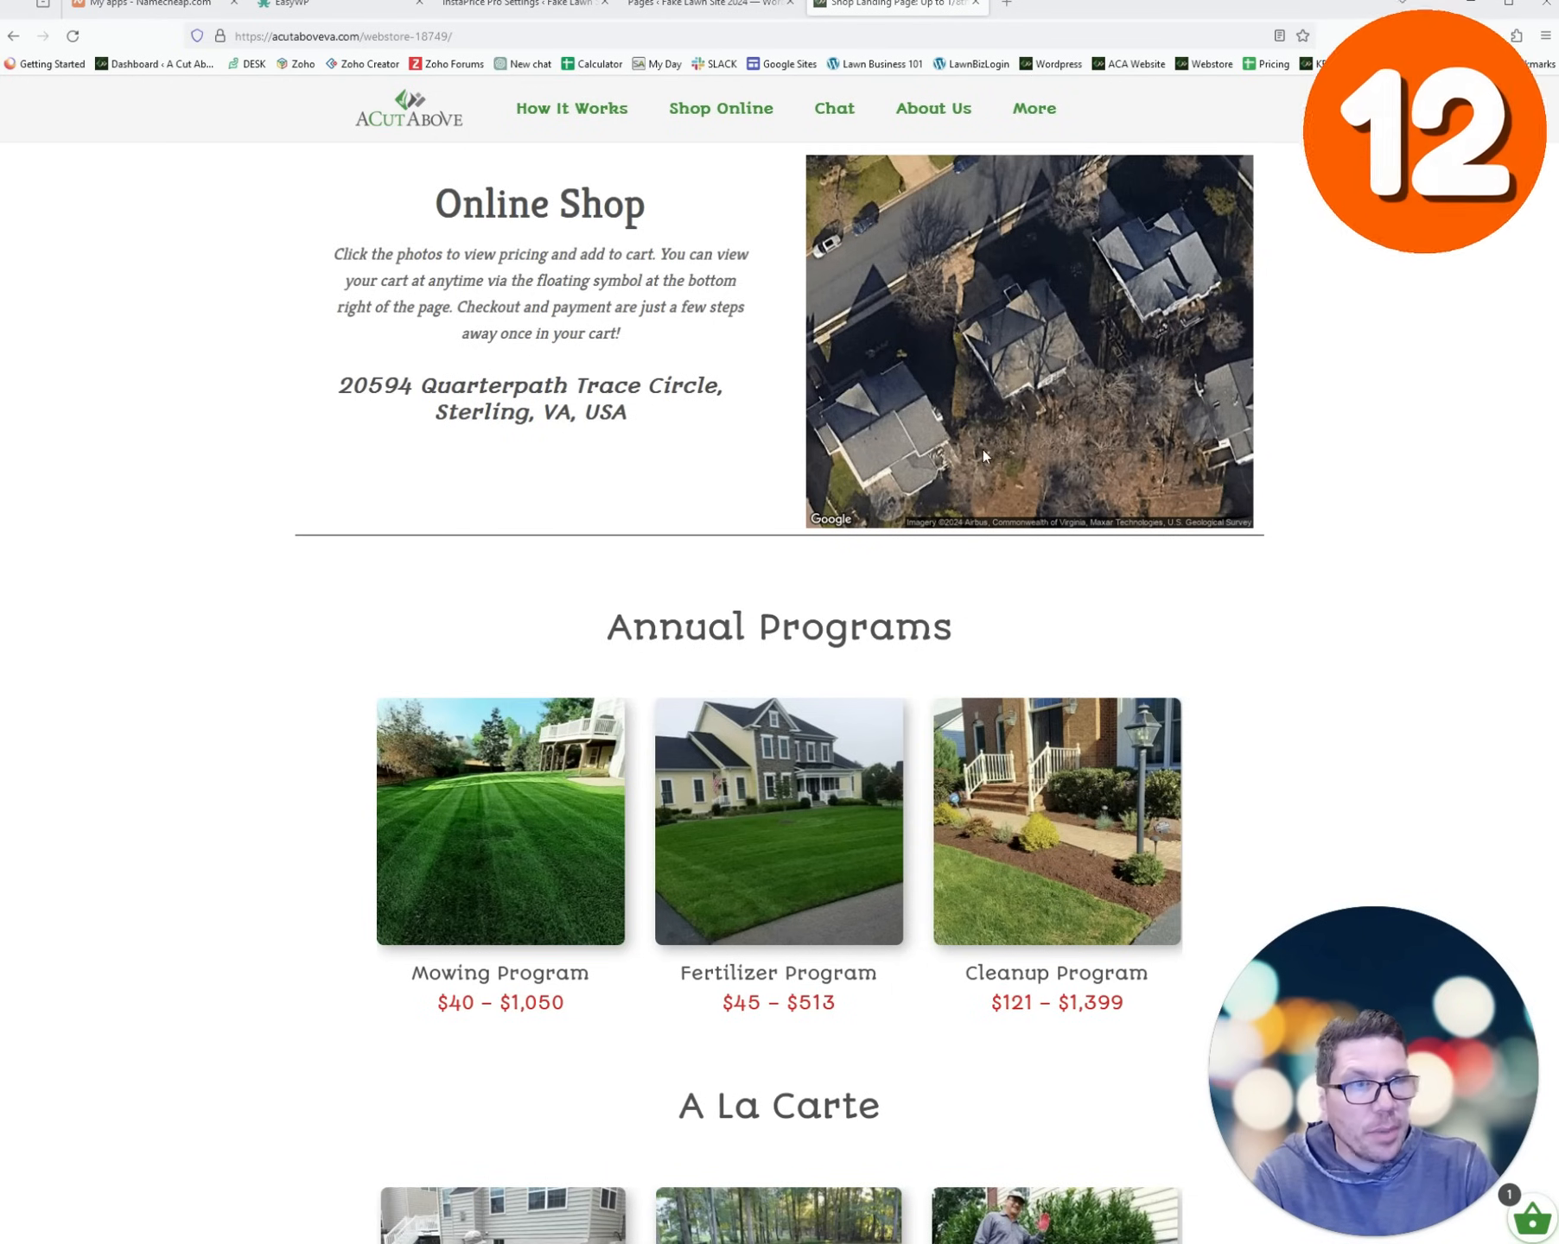
left_click_drag(636, 421, 355, 385)
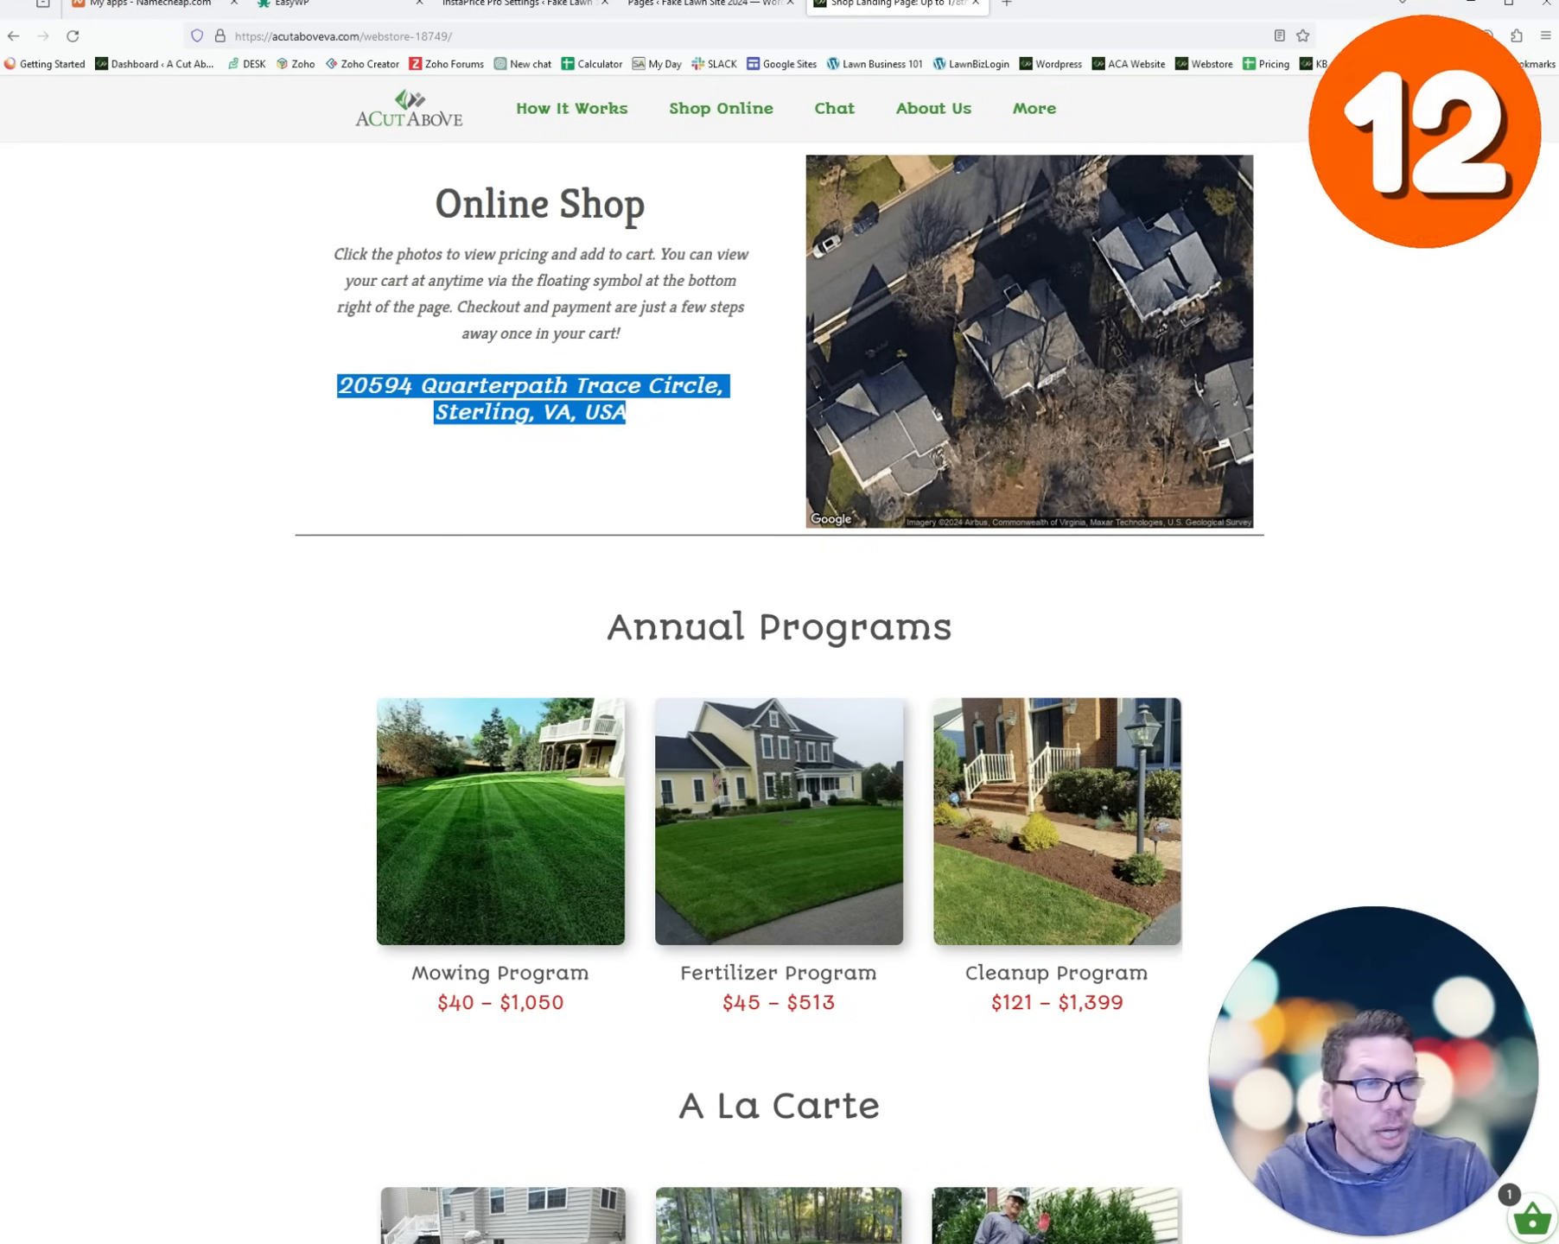
key("ctrl+w")
- From the pages list, open the Up to 1/8th Acre and 1/4 Acre landing pages in new tabs, showing the 1/8th Acre page
left_click(681, 7)
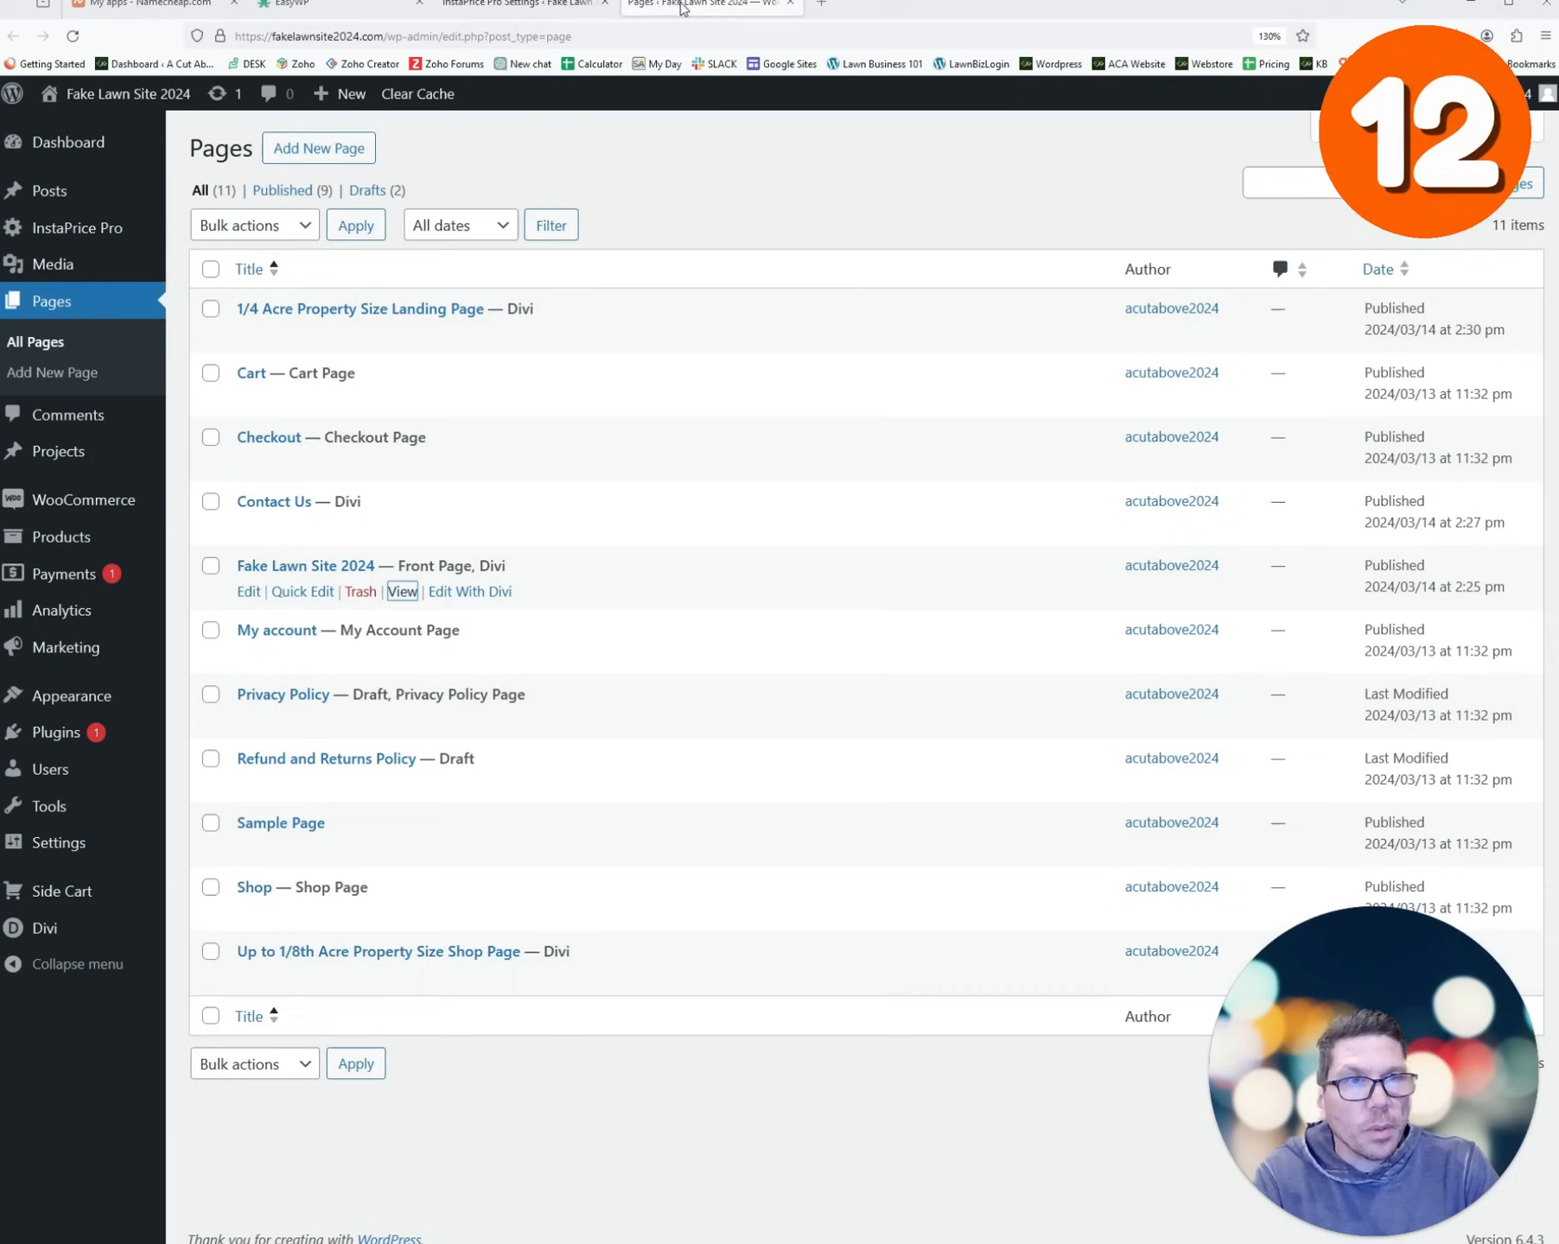
middle_click(402, 977)
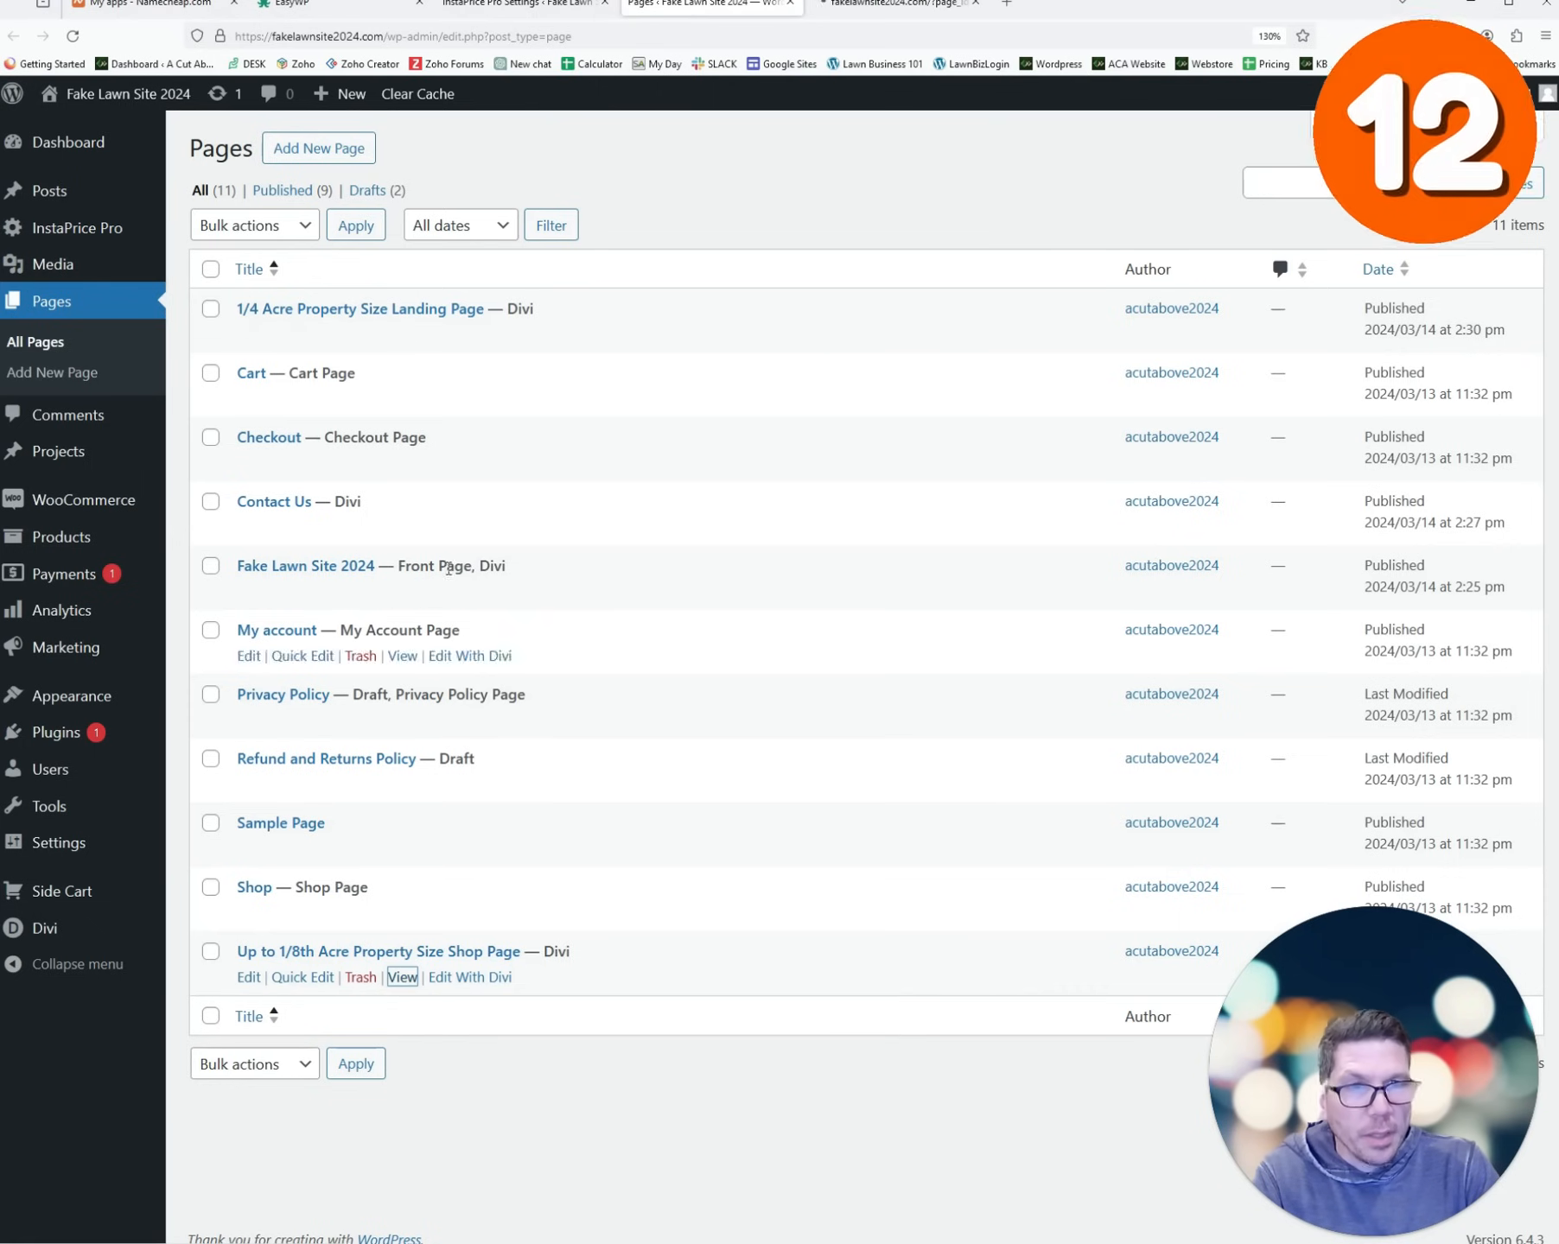
middle_click(403, 335)
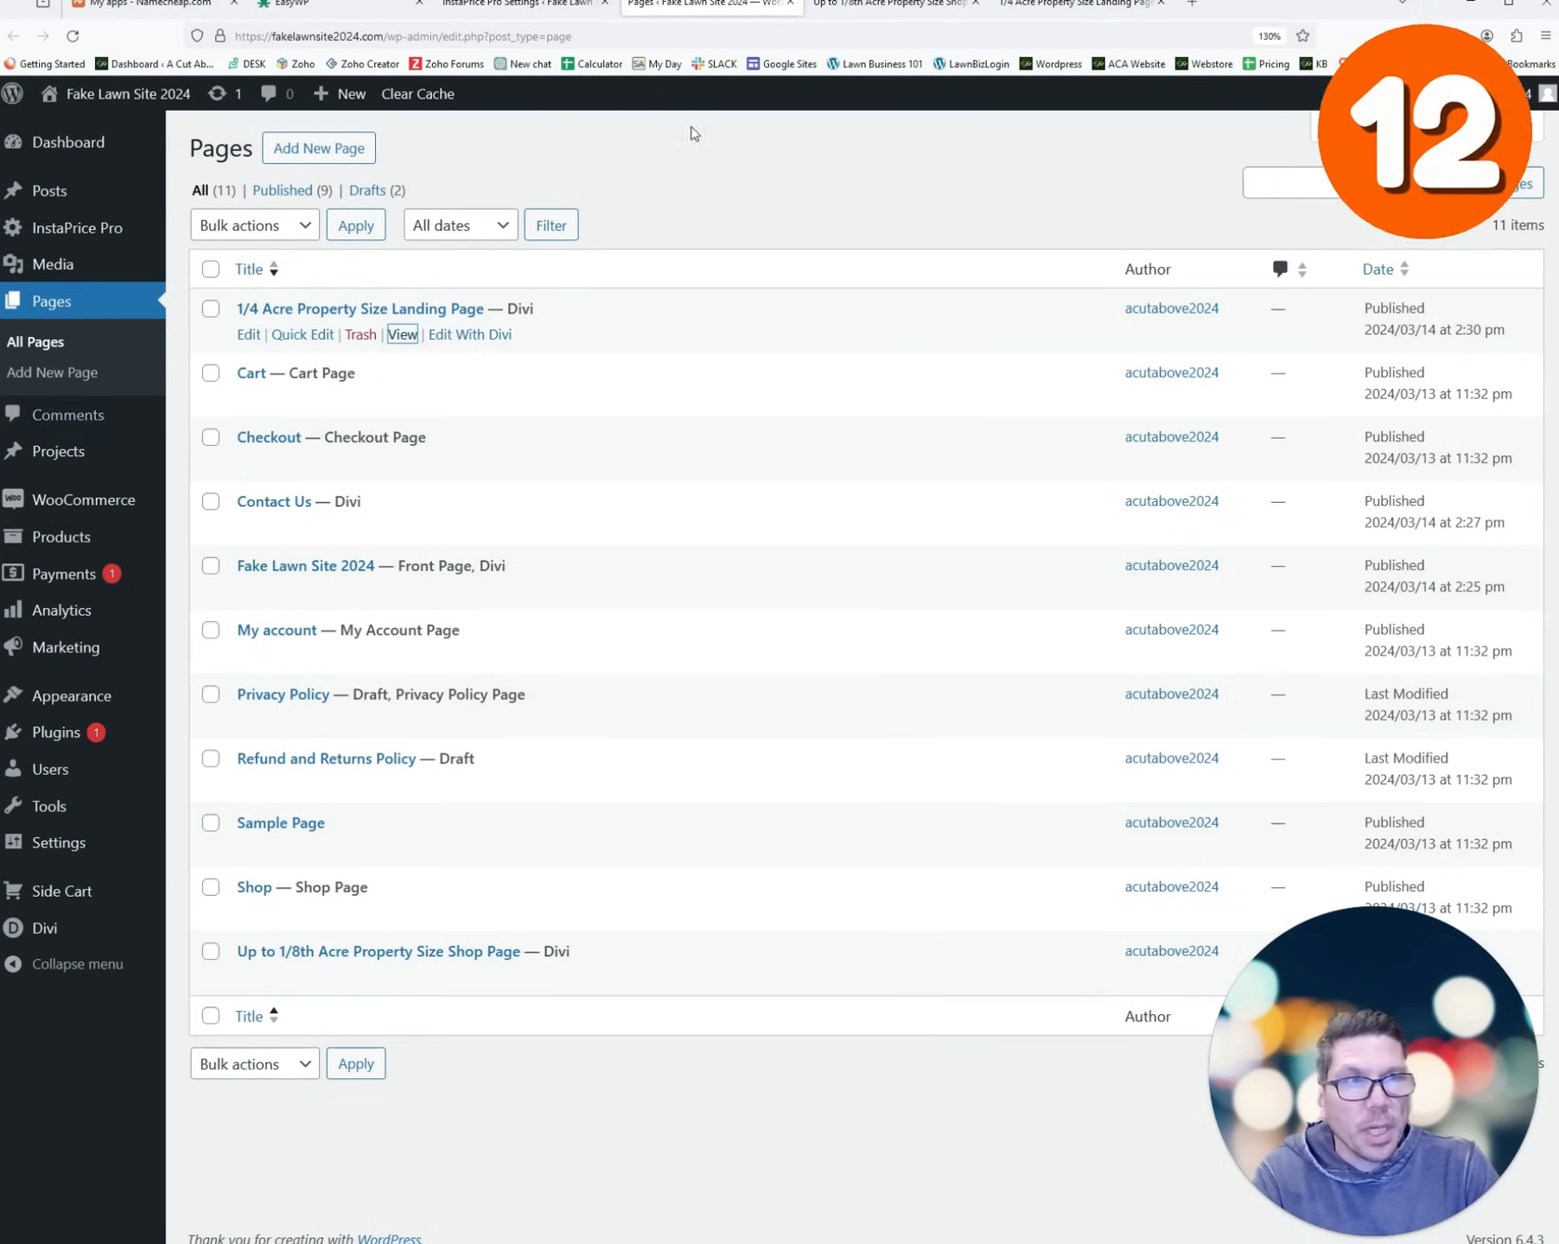
left_click(834, 5)
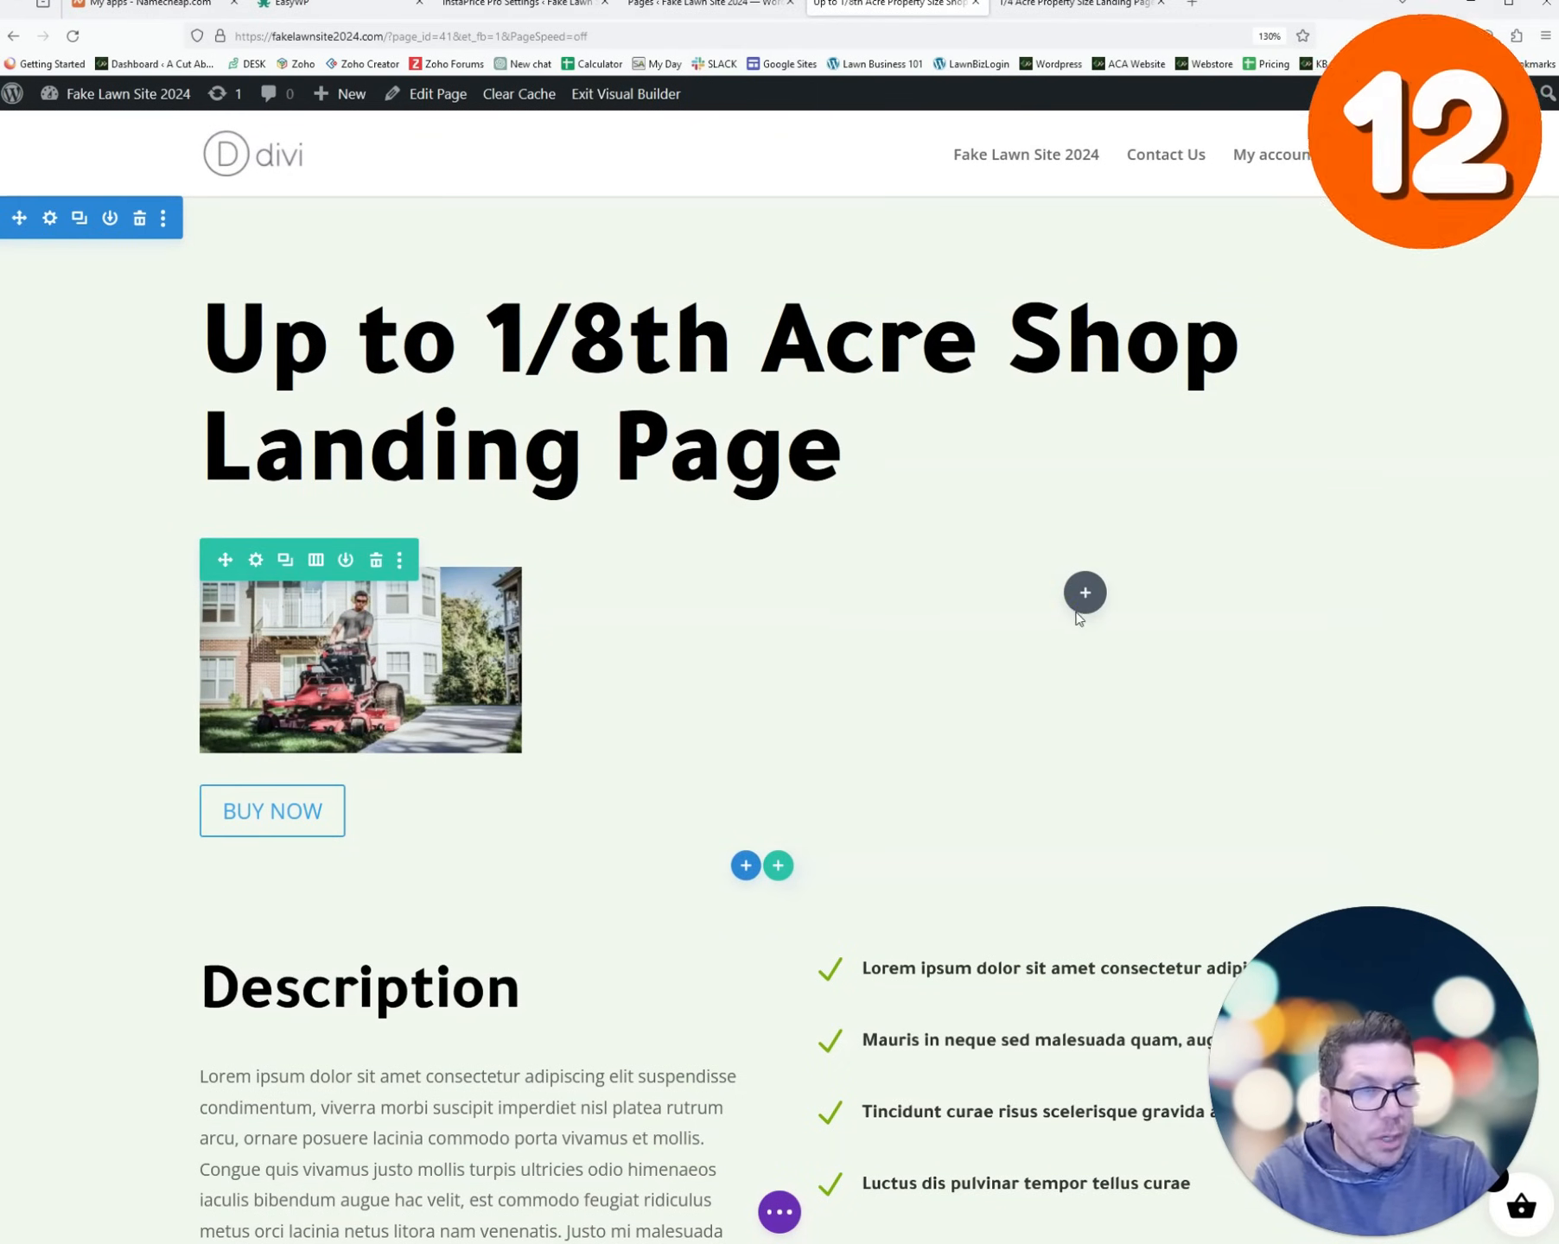
- Add a Text module to the empty column containing the [imagery] shortcode
left_click(1084, 592)
type("text")
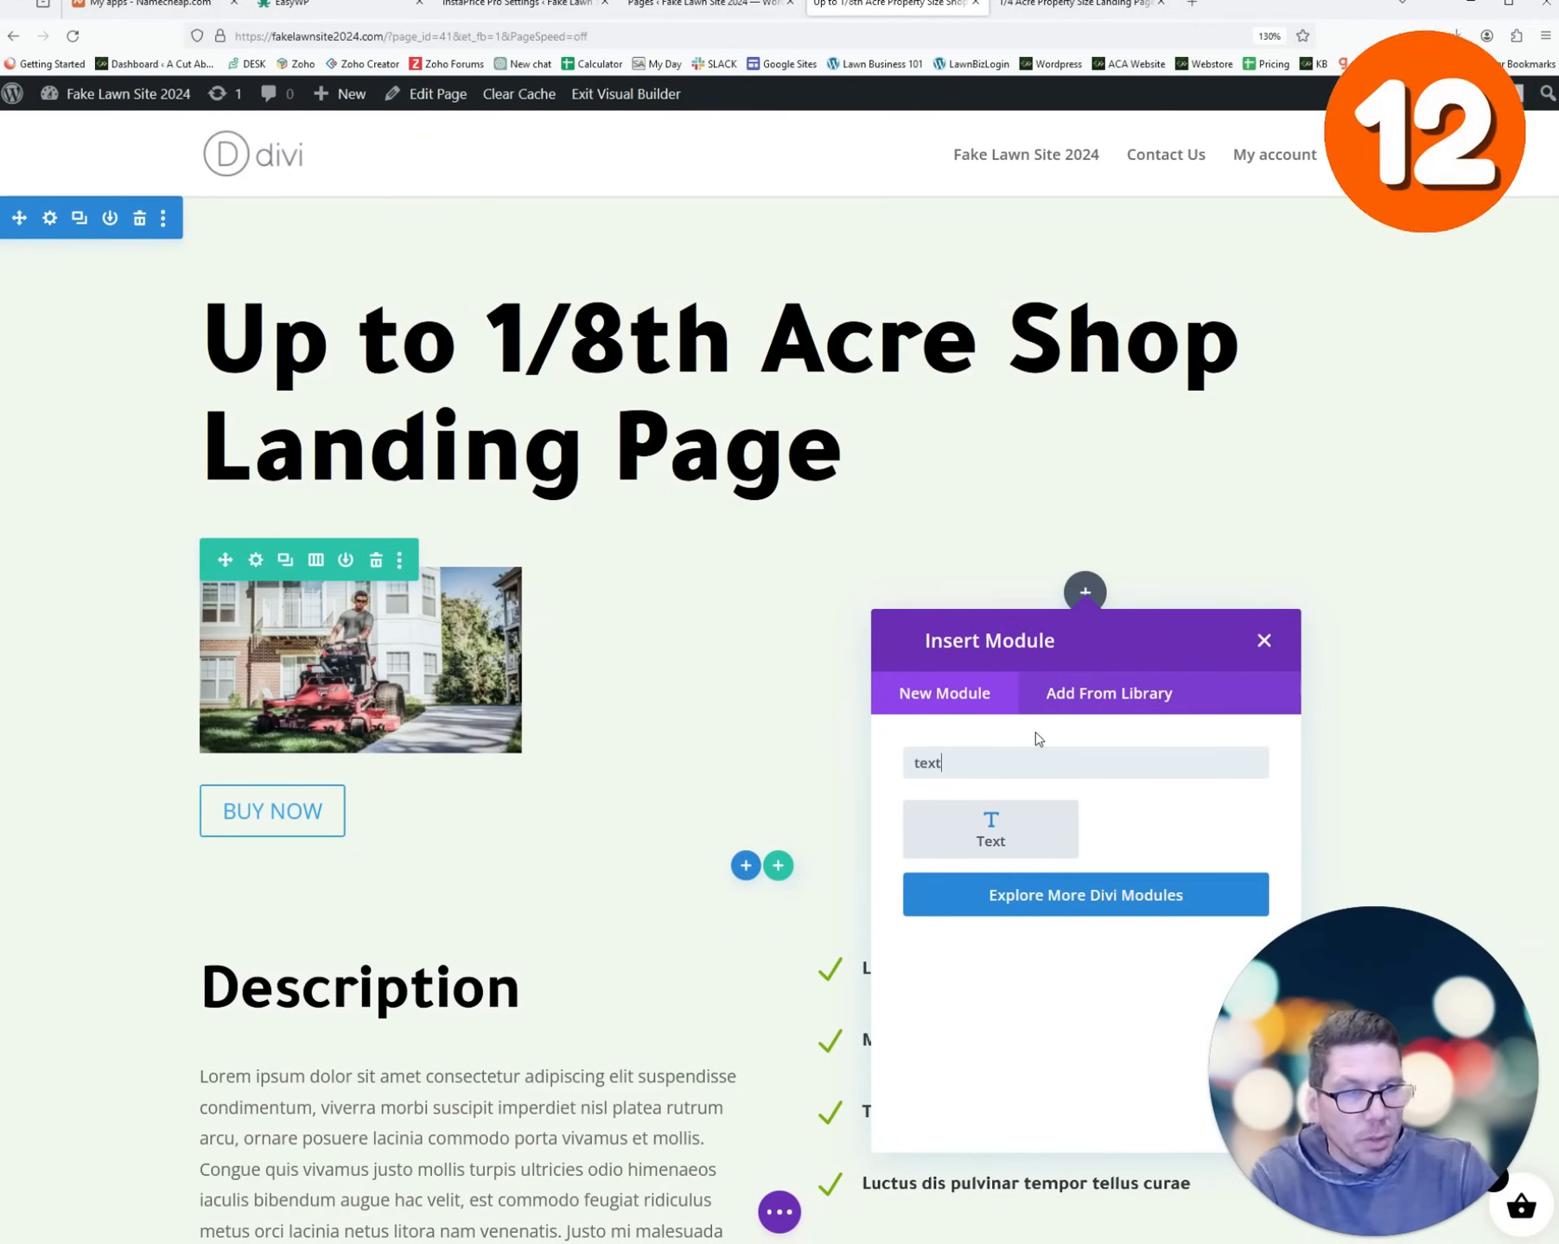
left_click(1033, 831)
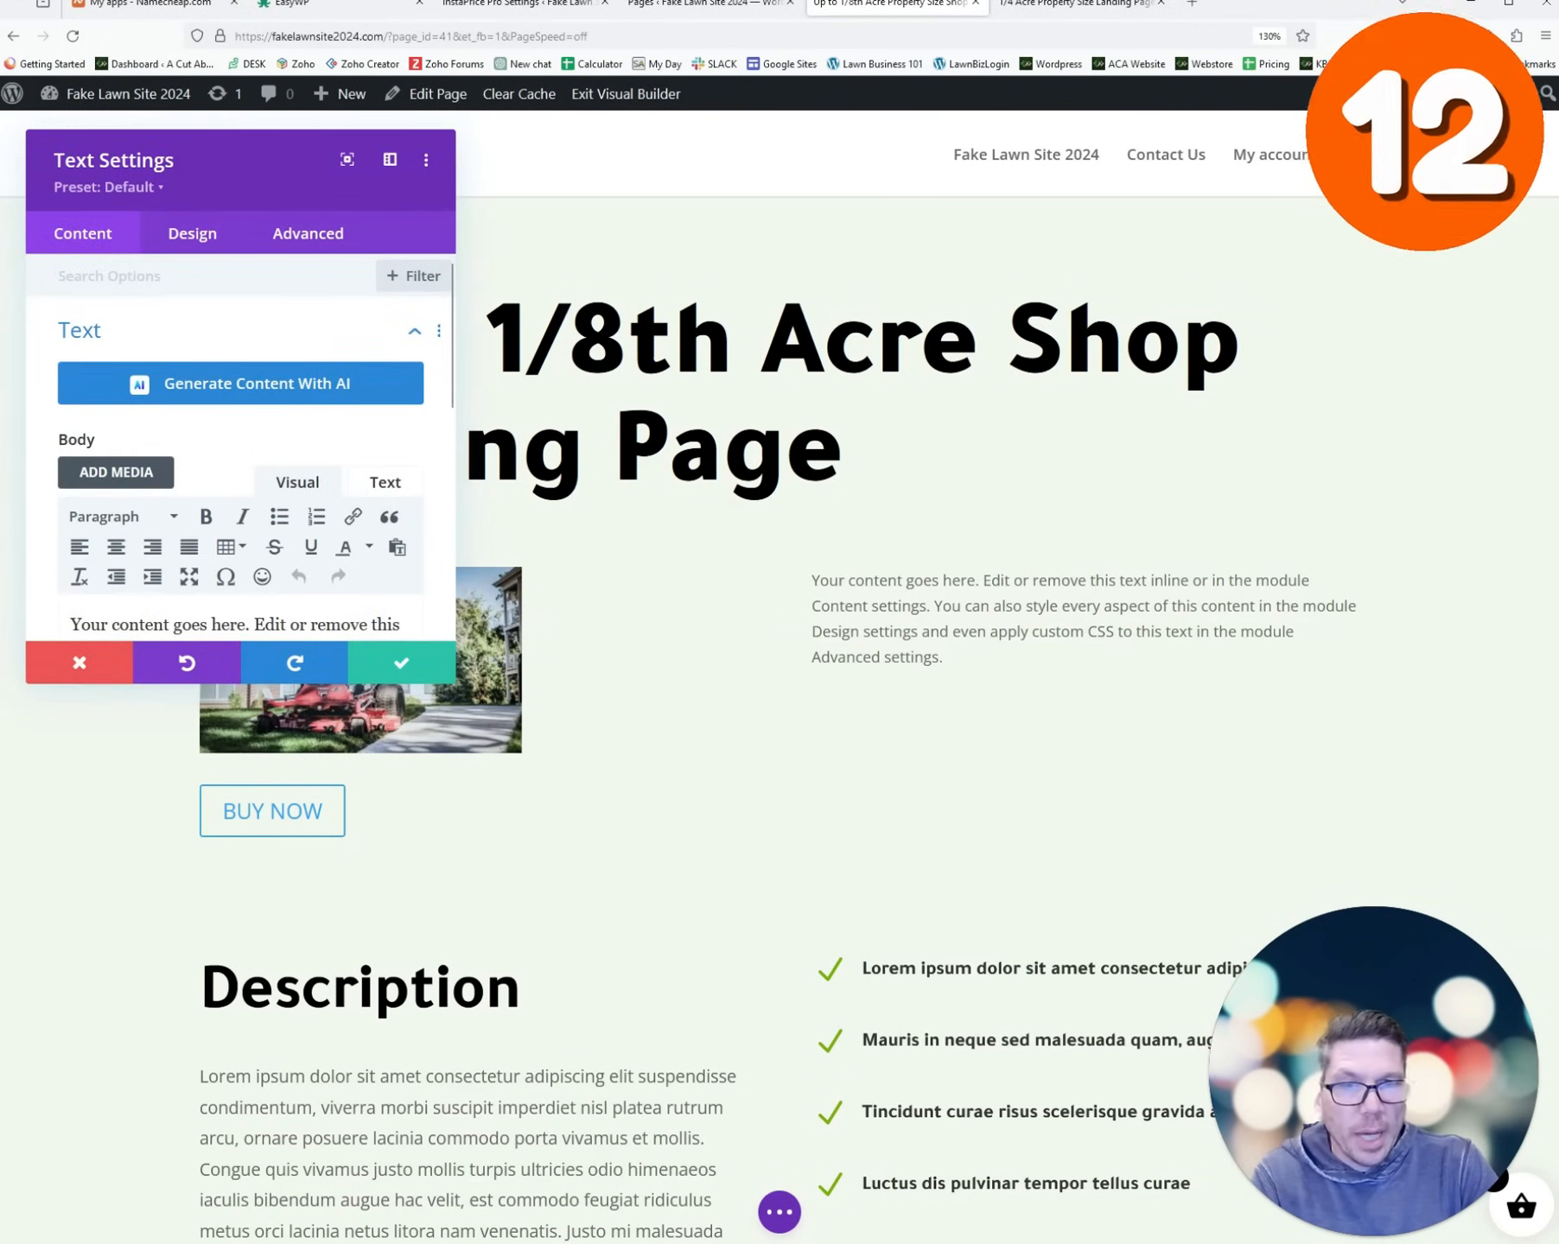
scroll(247, 577, "down", 2)
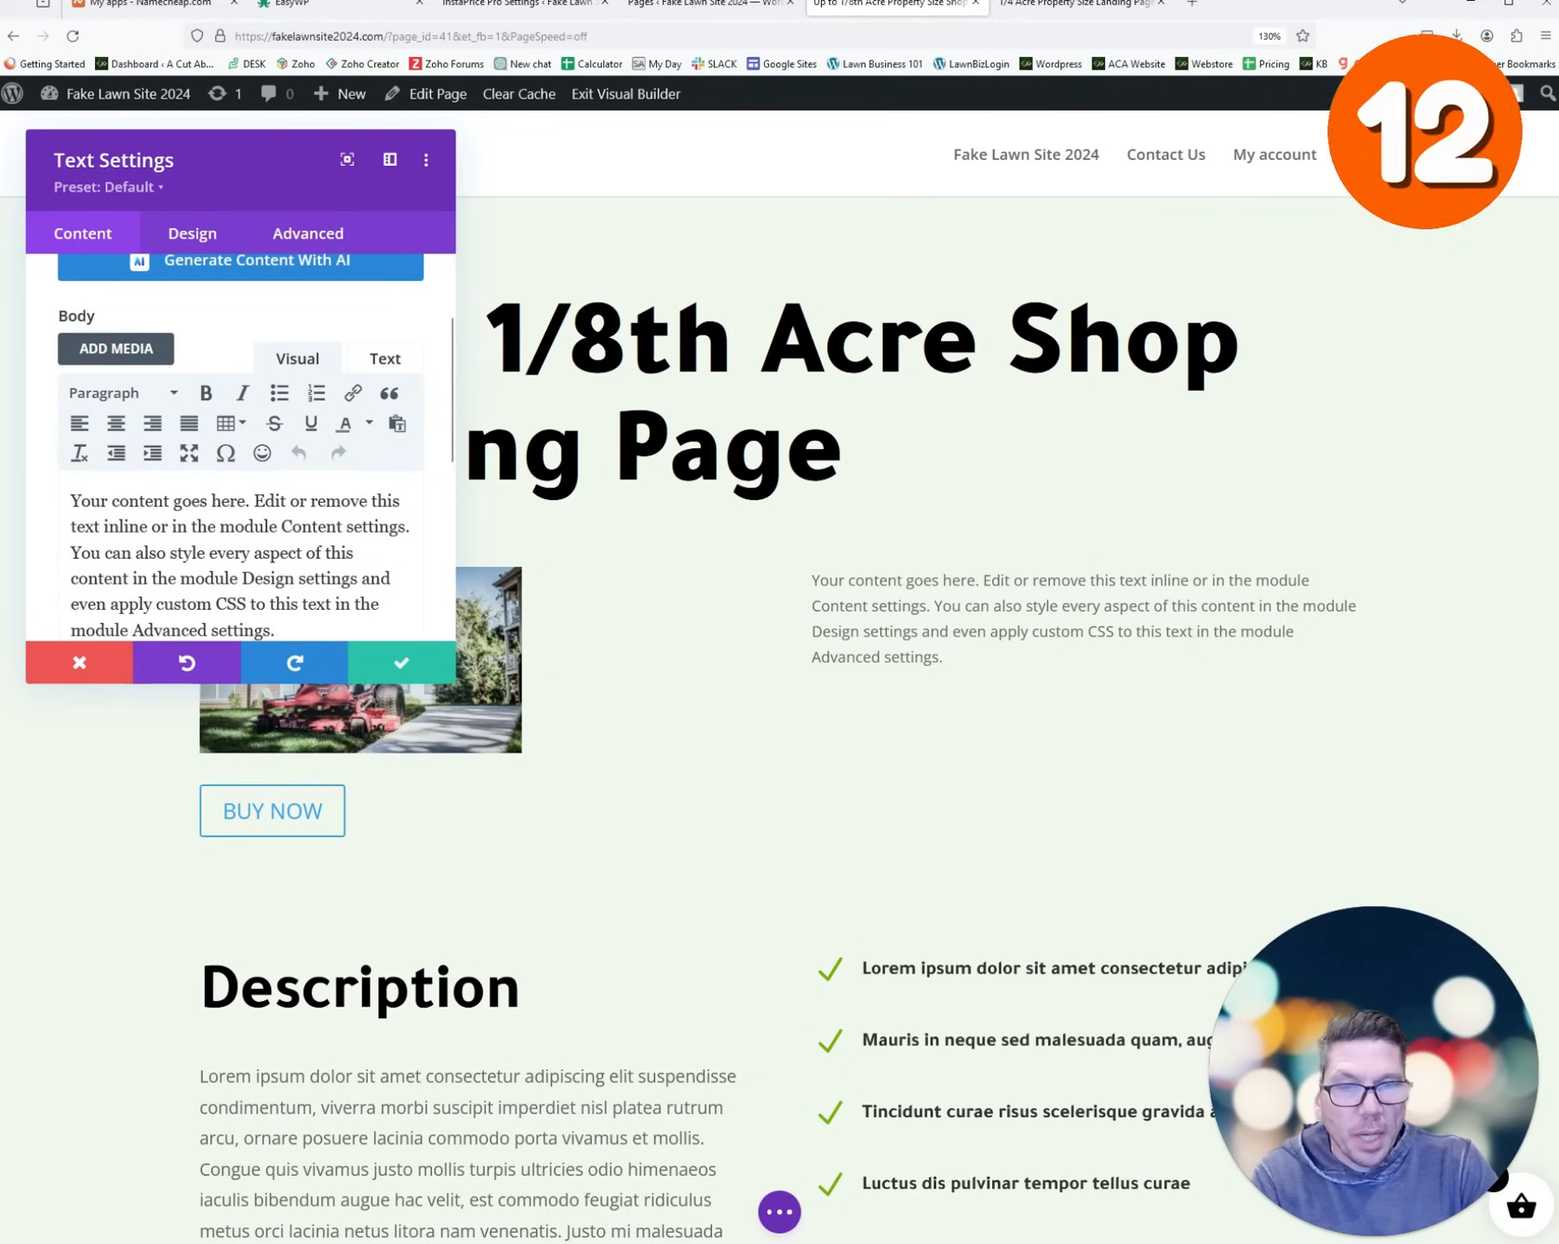
key("ctrl+a")
type("[imagery]")
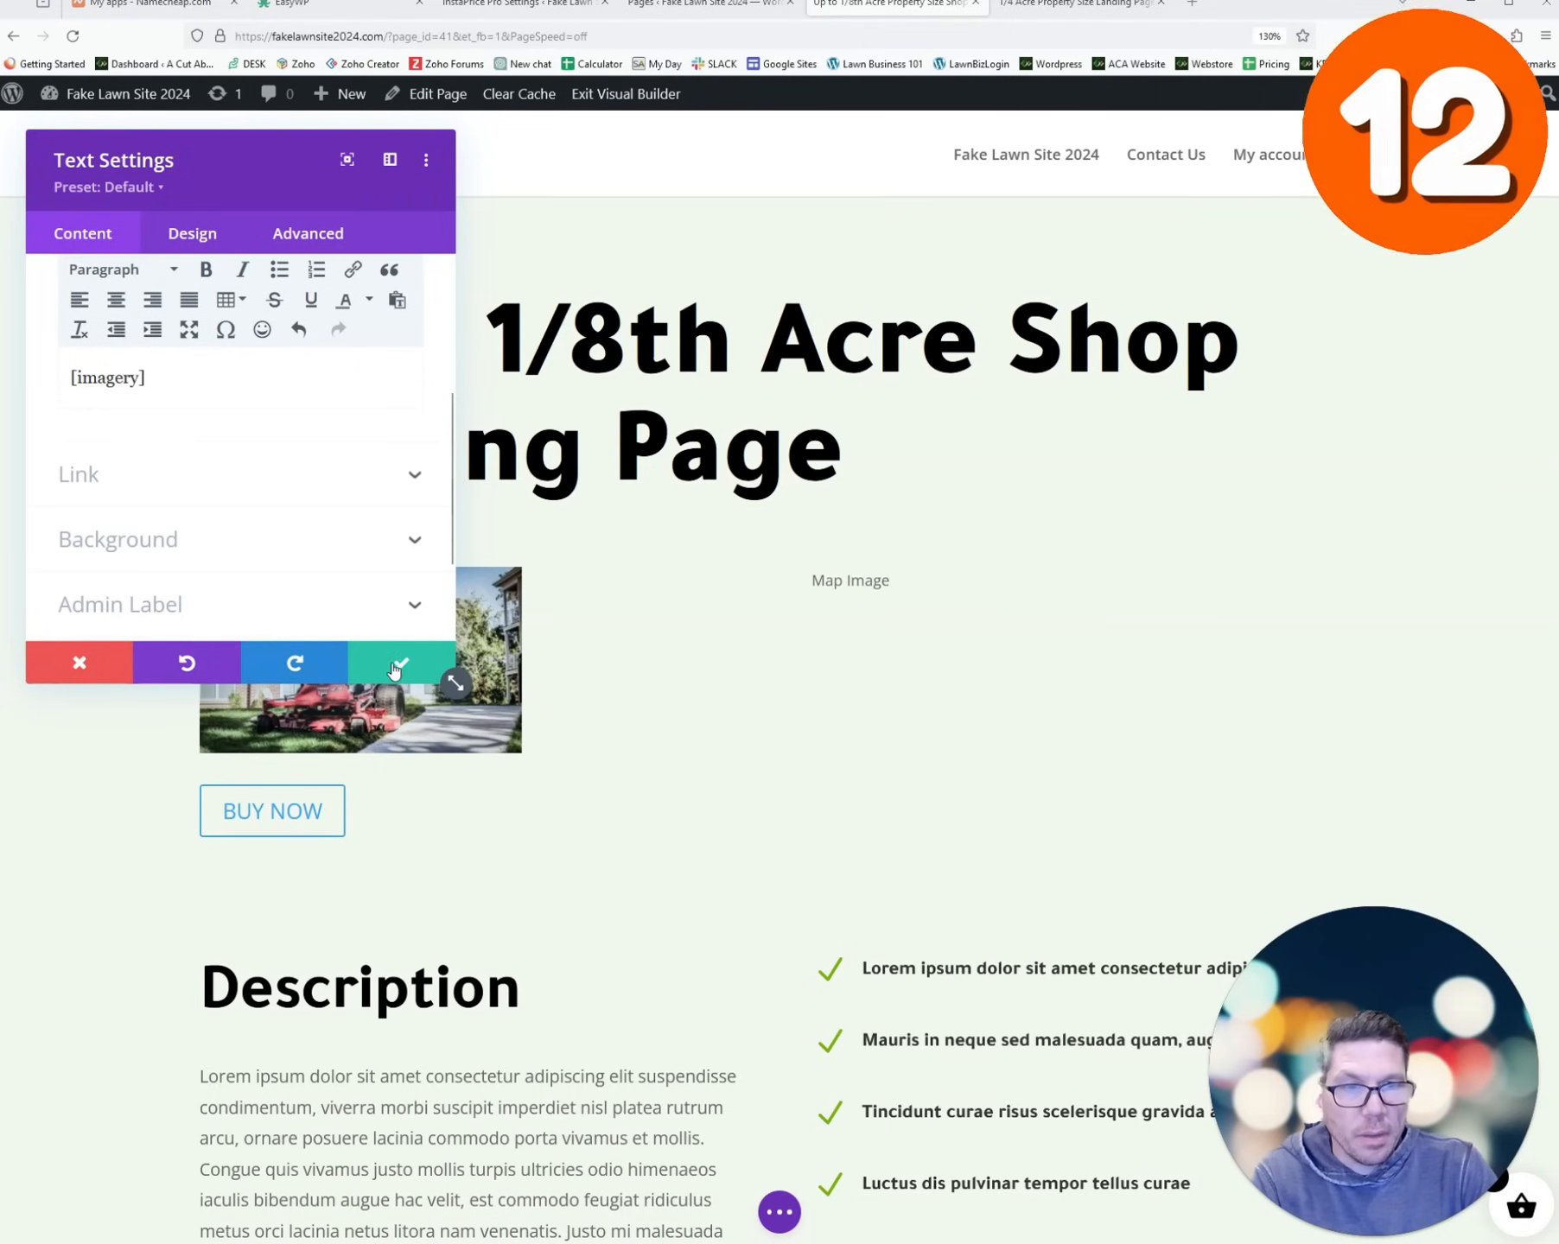
left_click(401, 668)
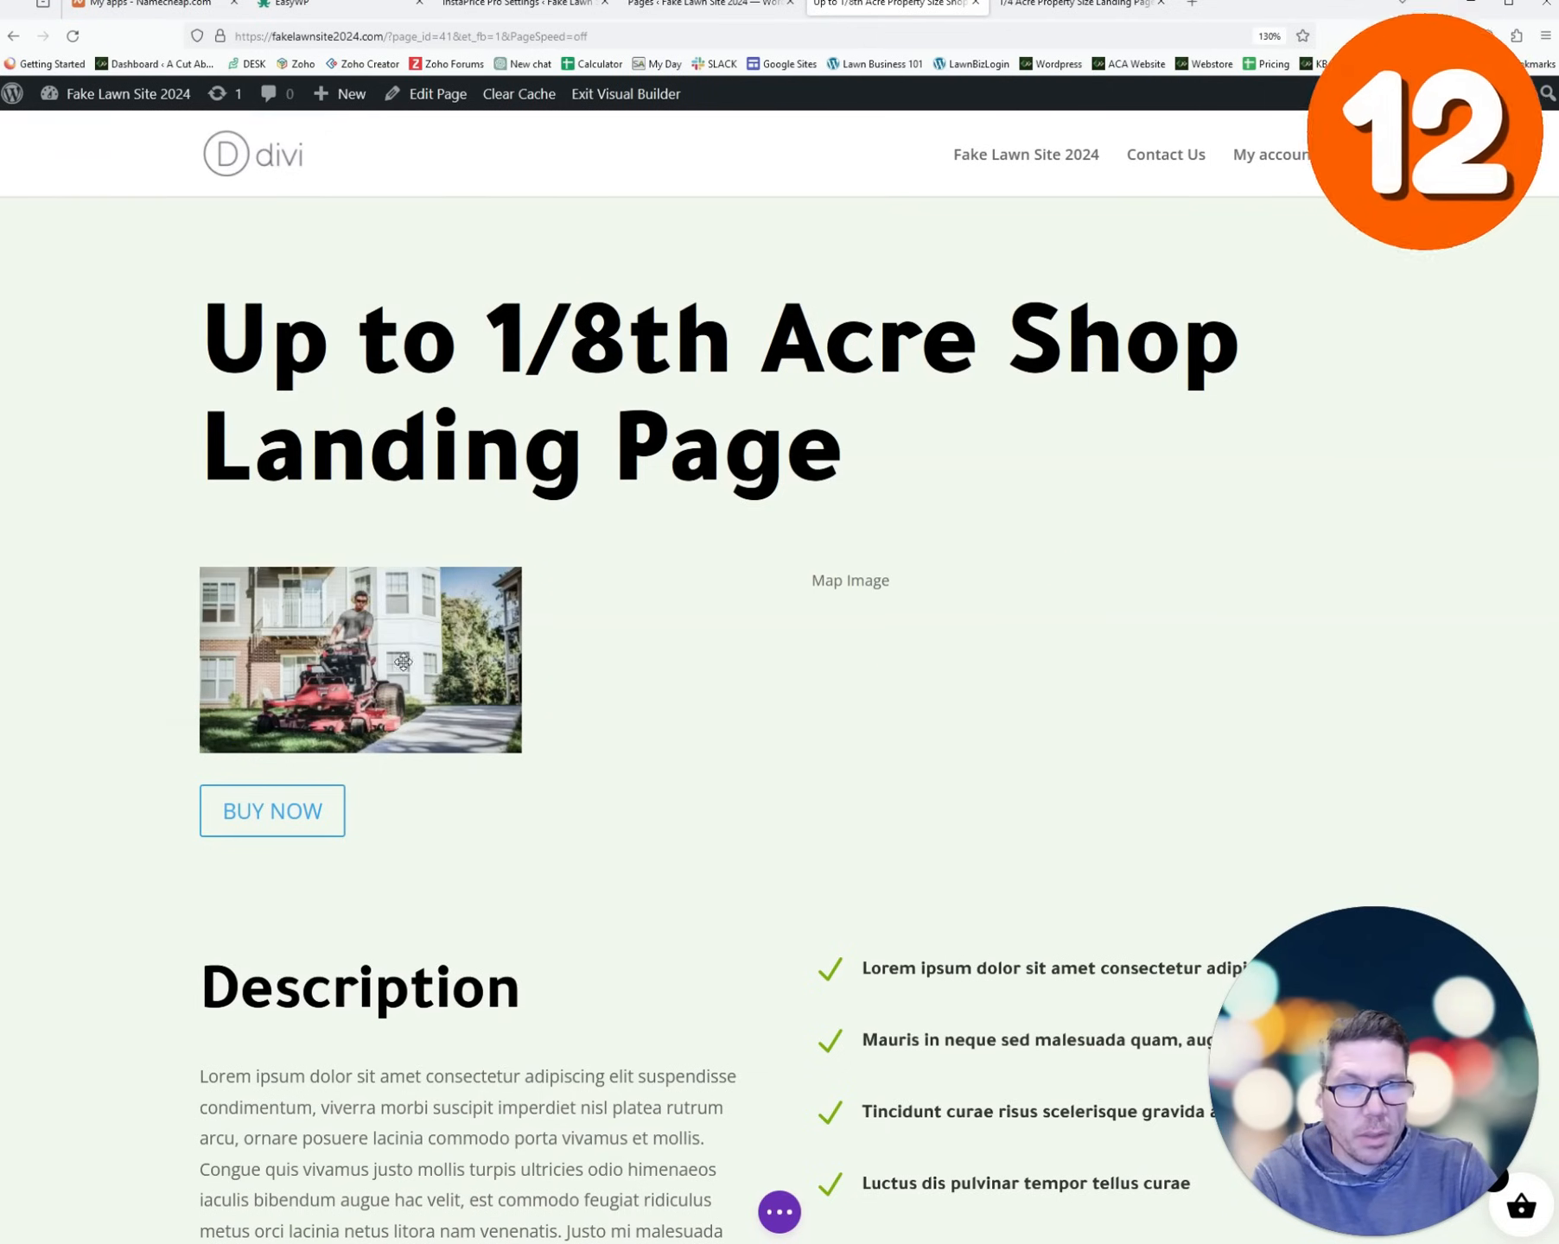
- Add a second Text module below Map Image containing the [property_details] shortcode
left_click(1083, 626)
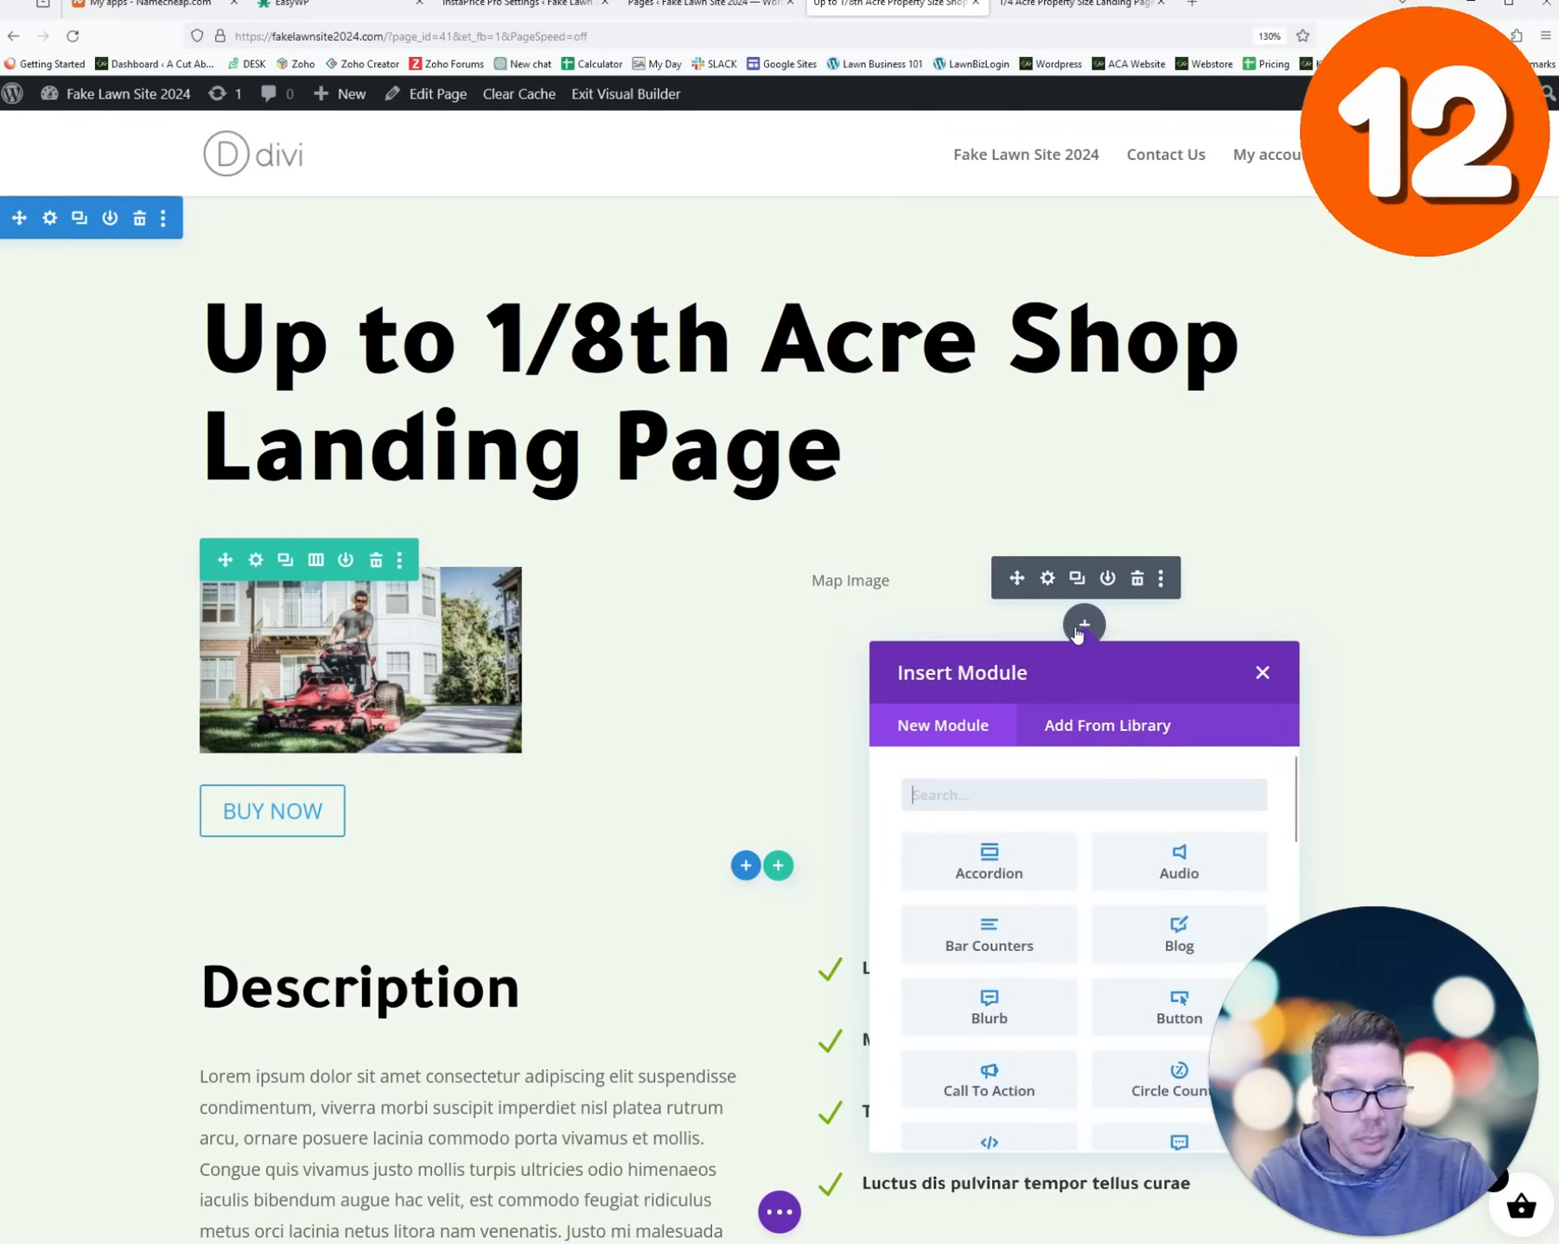
type("text")
left_click(989, 861)
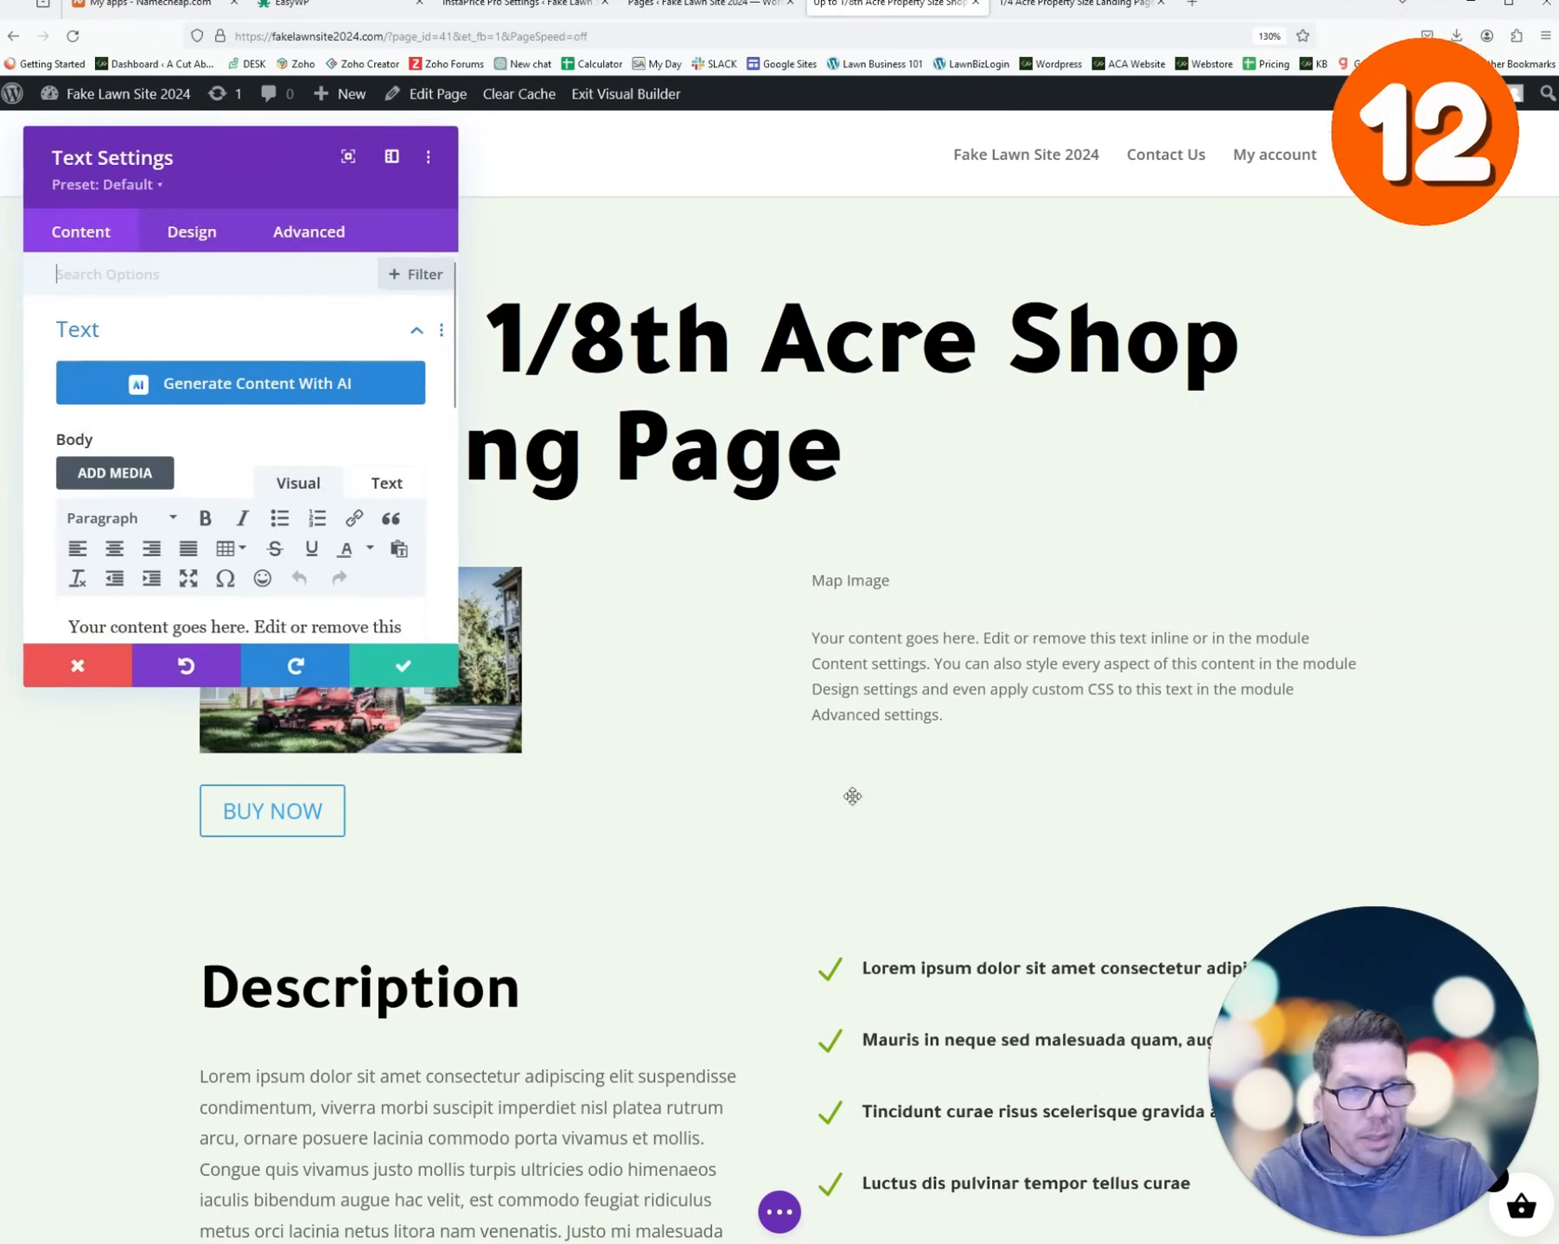
triple_click(185, 619)
type("[property_details]")
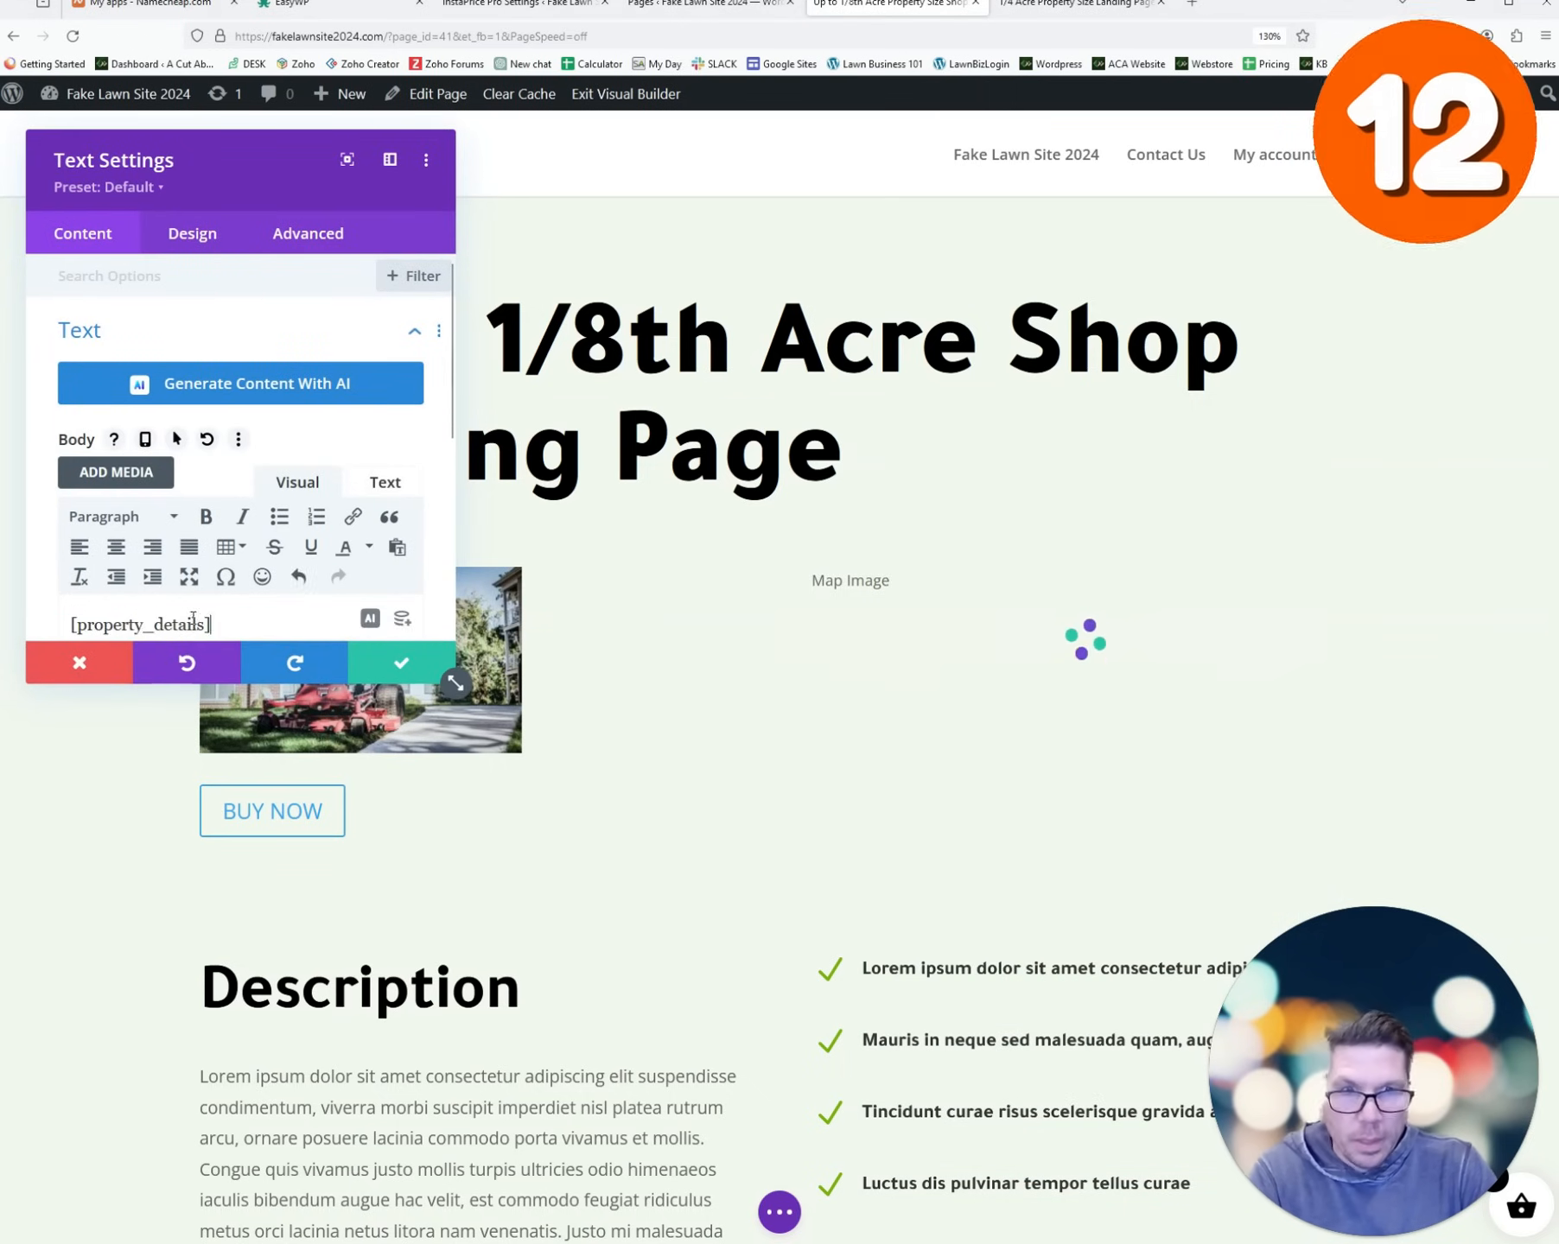
left_click(405, 668)
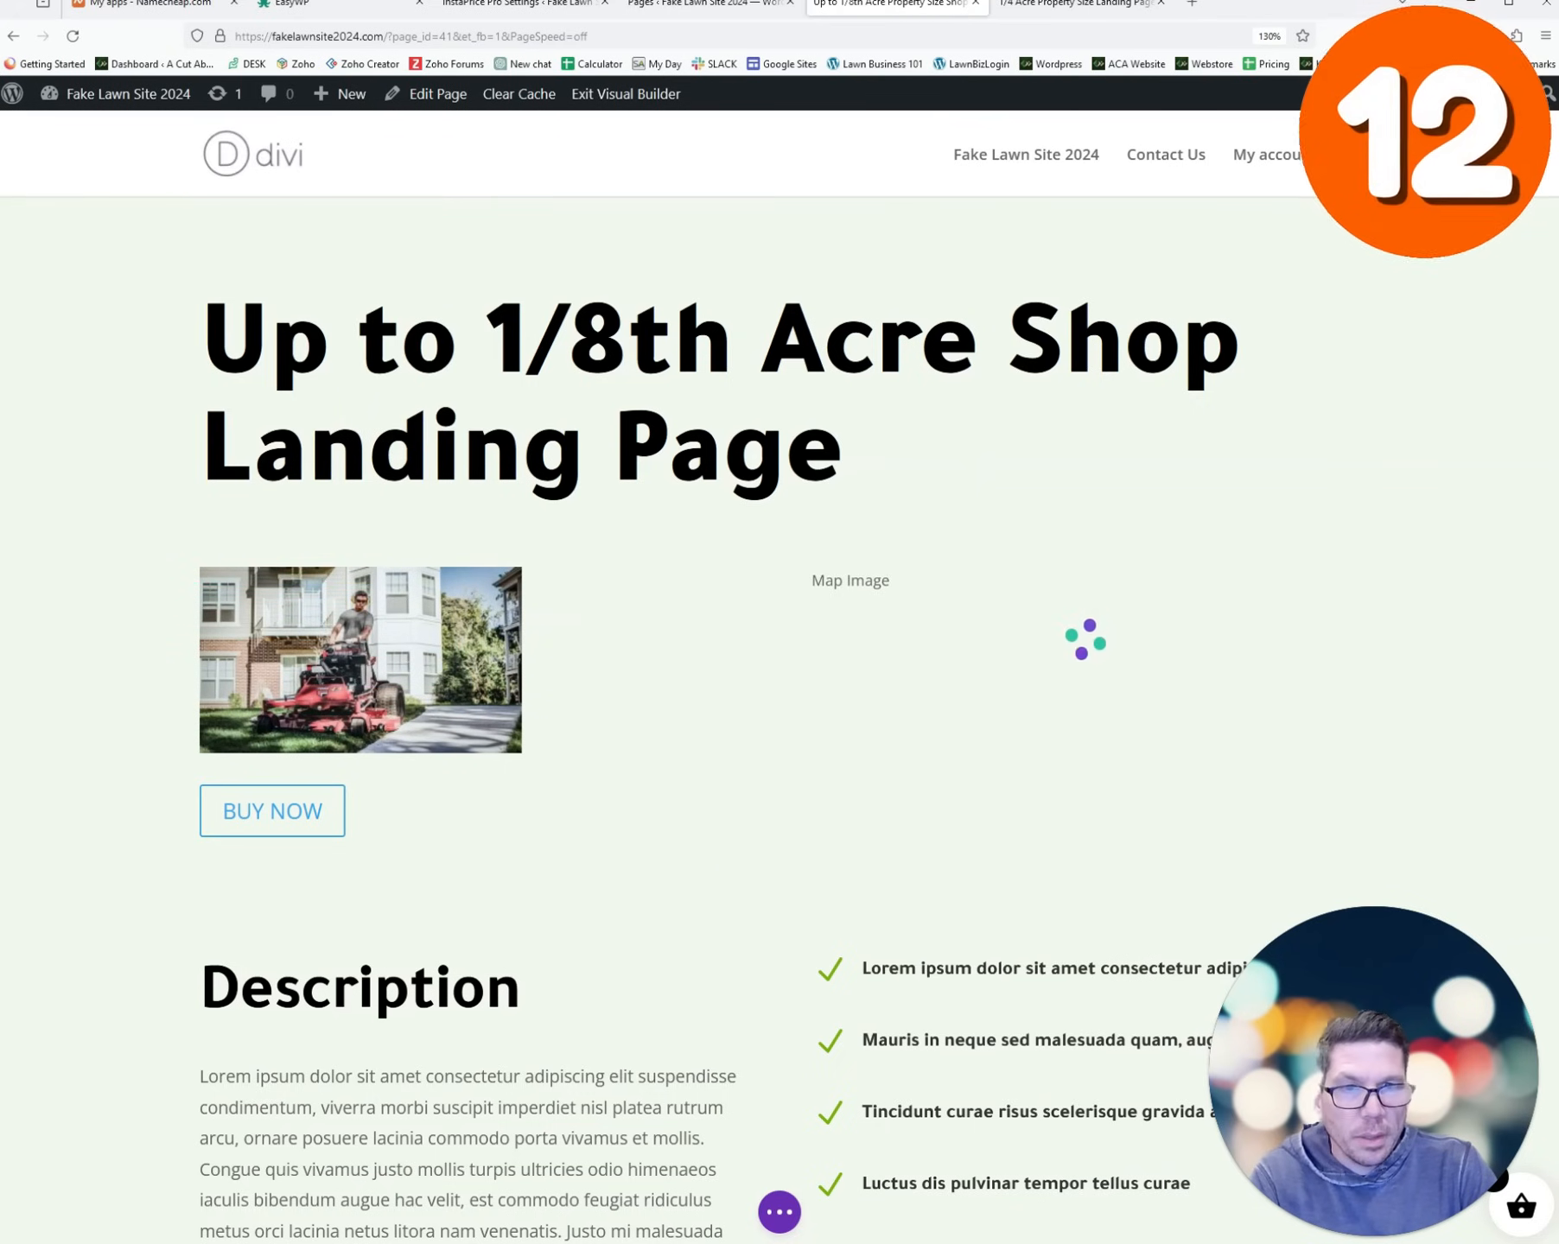
- Save the Up to 1/8th Acre landing page and exit the Visual Builder
left_click(1076, 5)
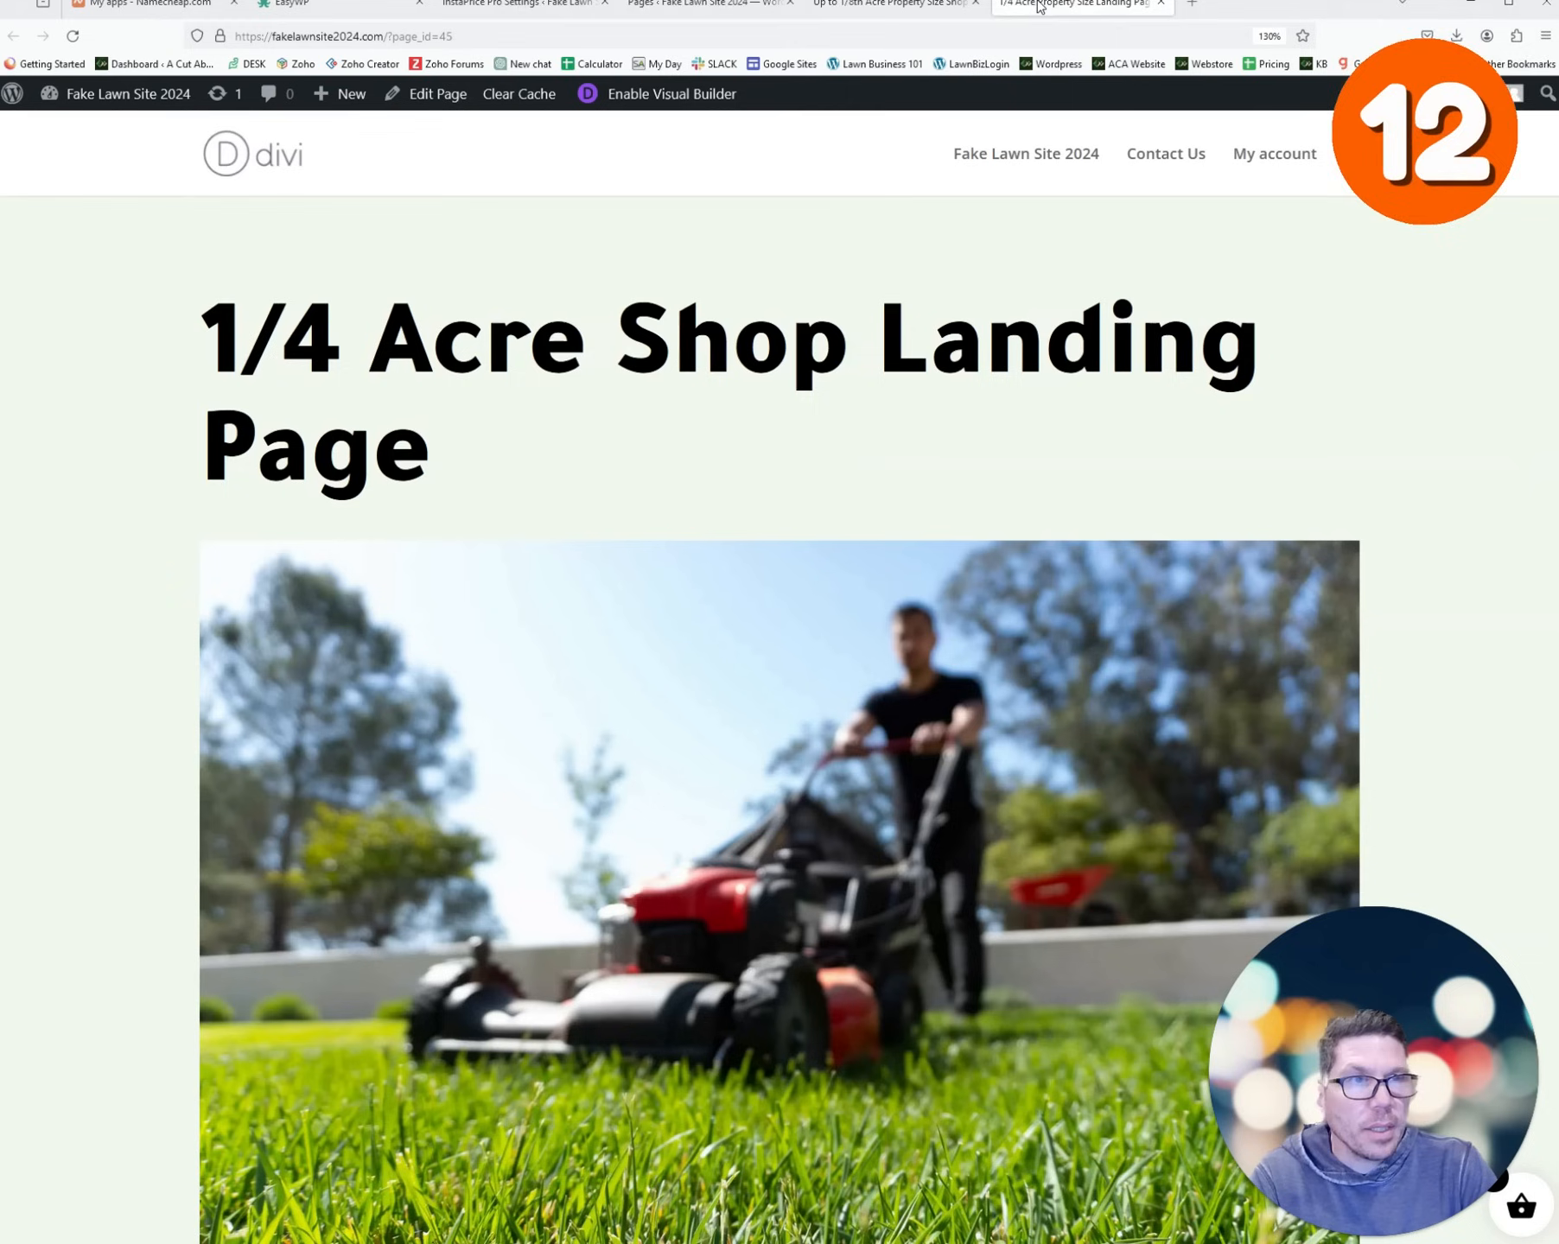
left_click(895, 9)
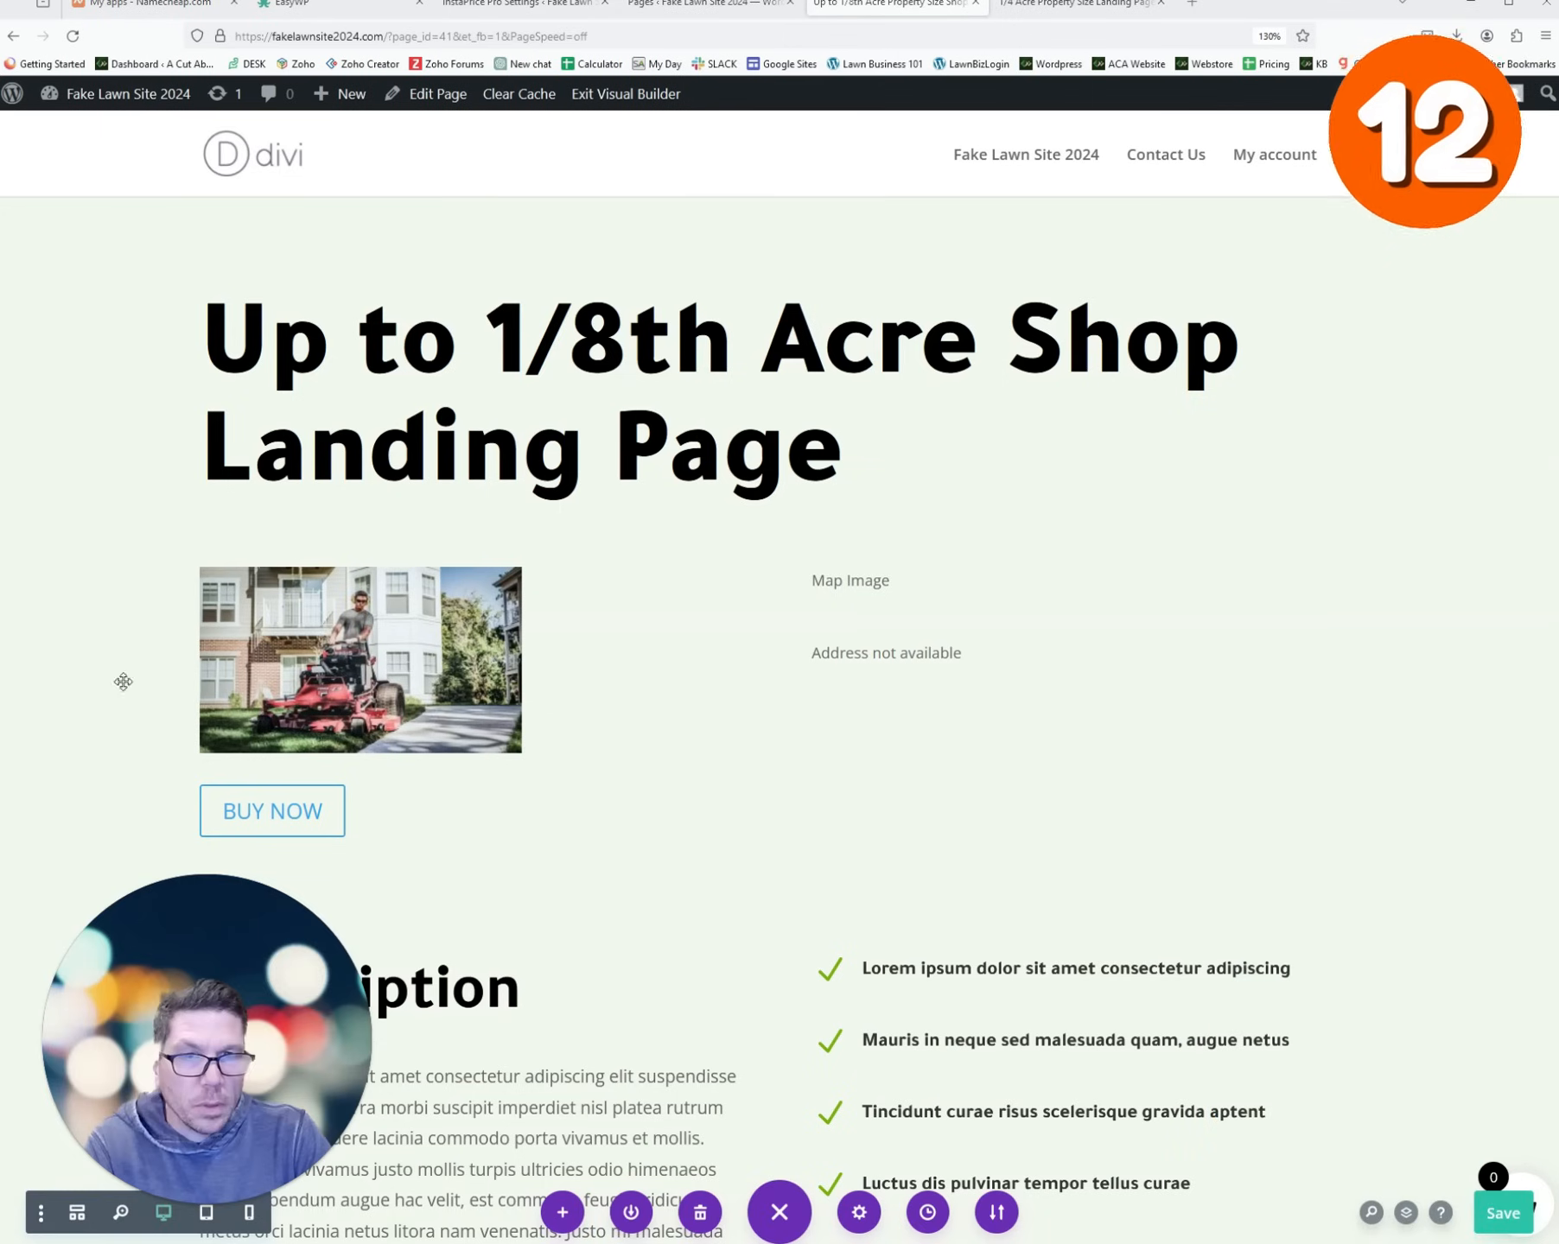
left_click(1502, 1207)
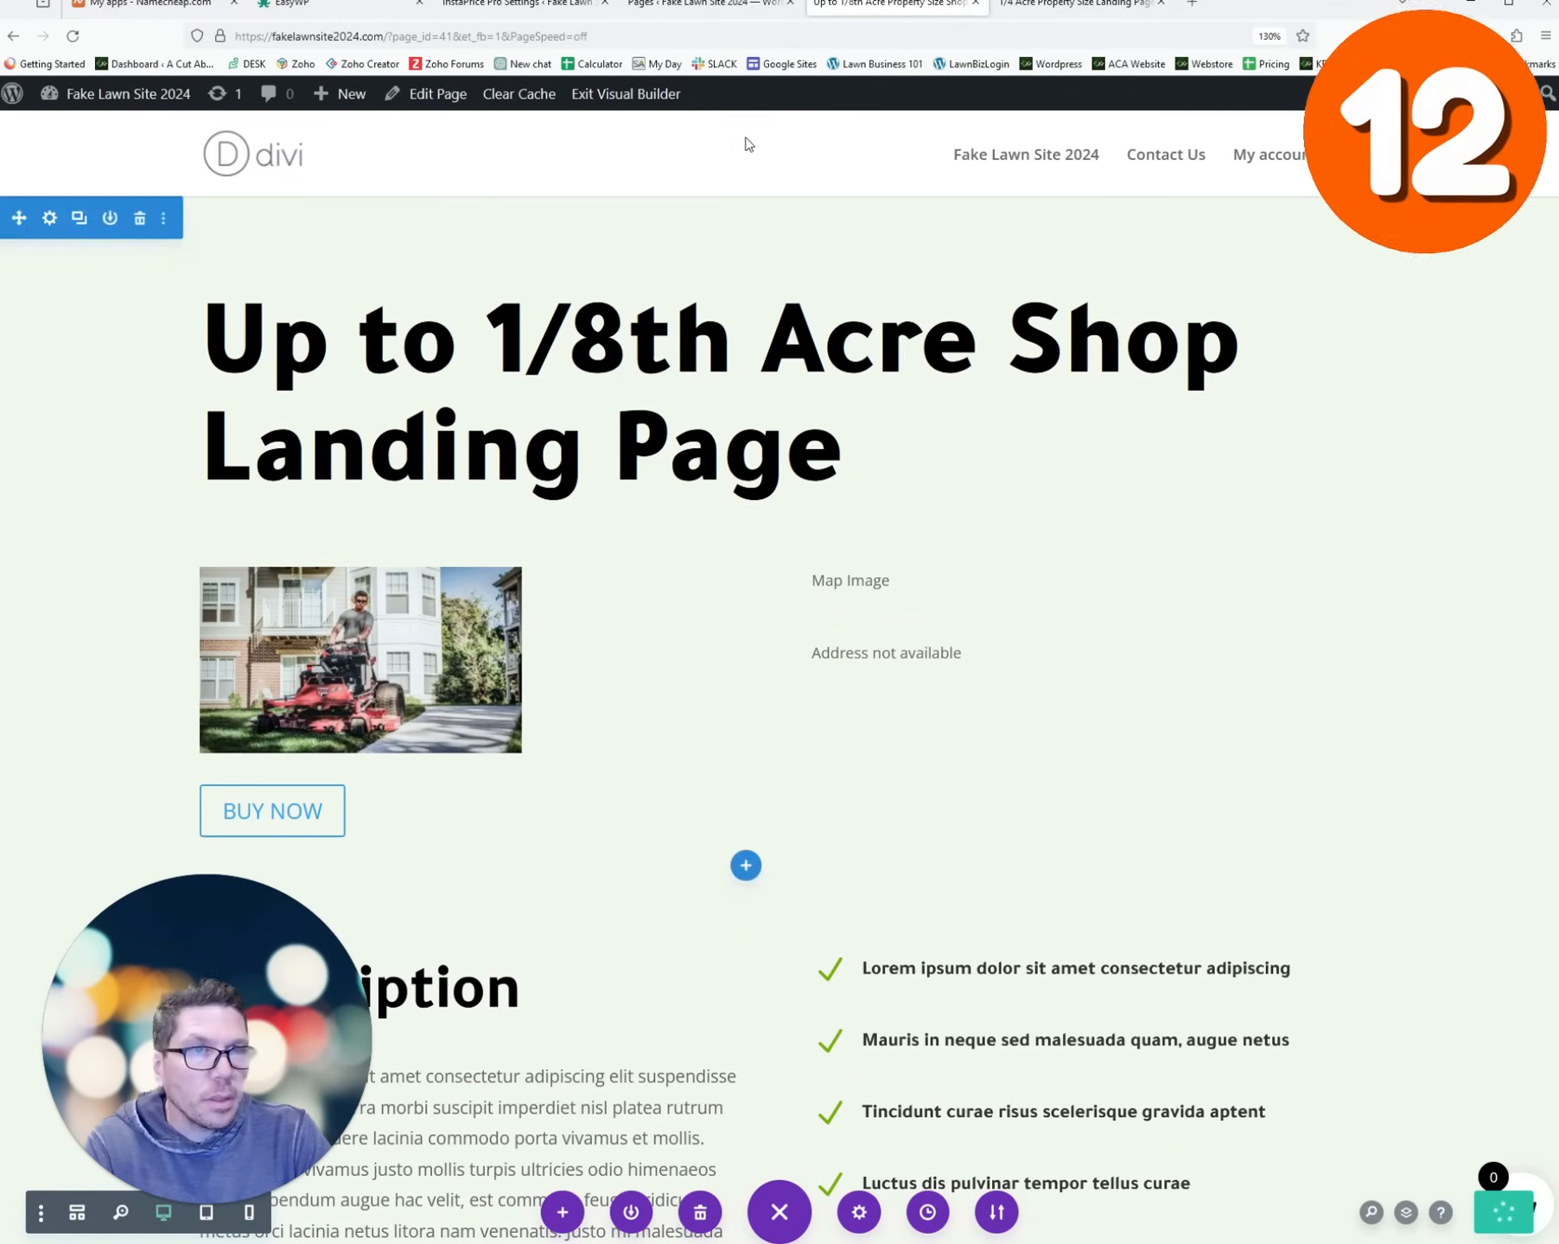
left_click(653, 95)
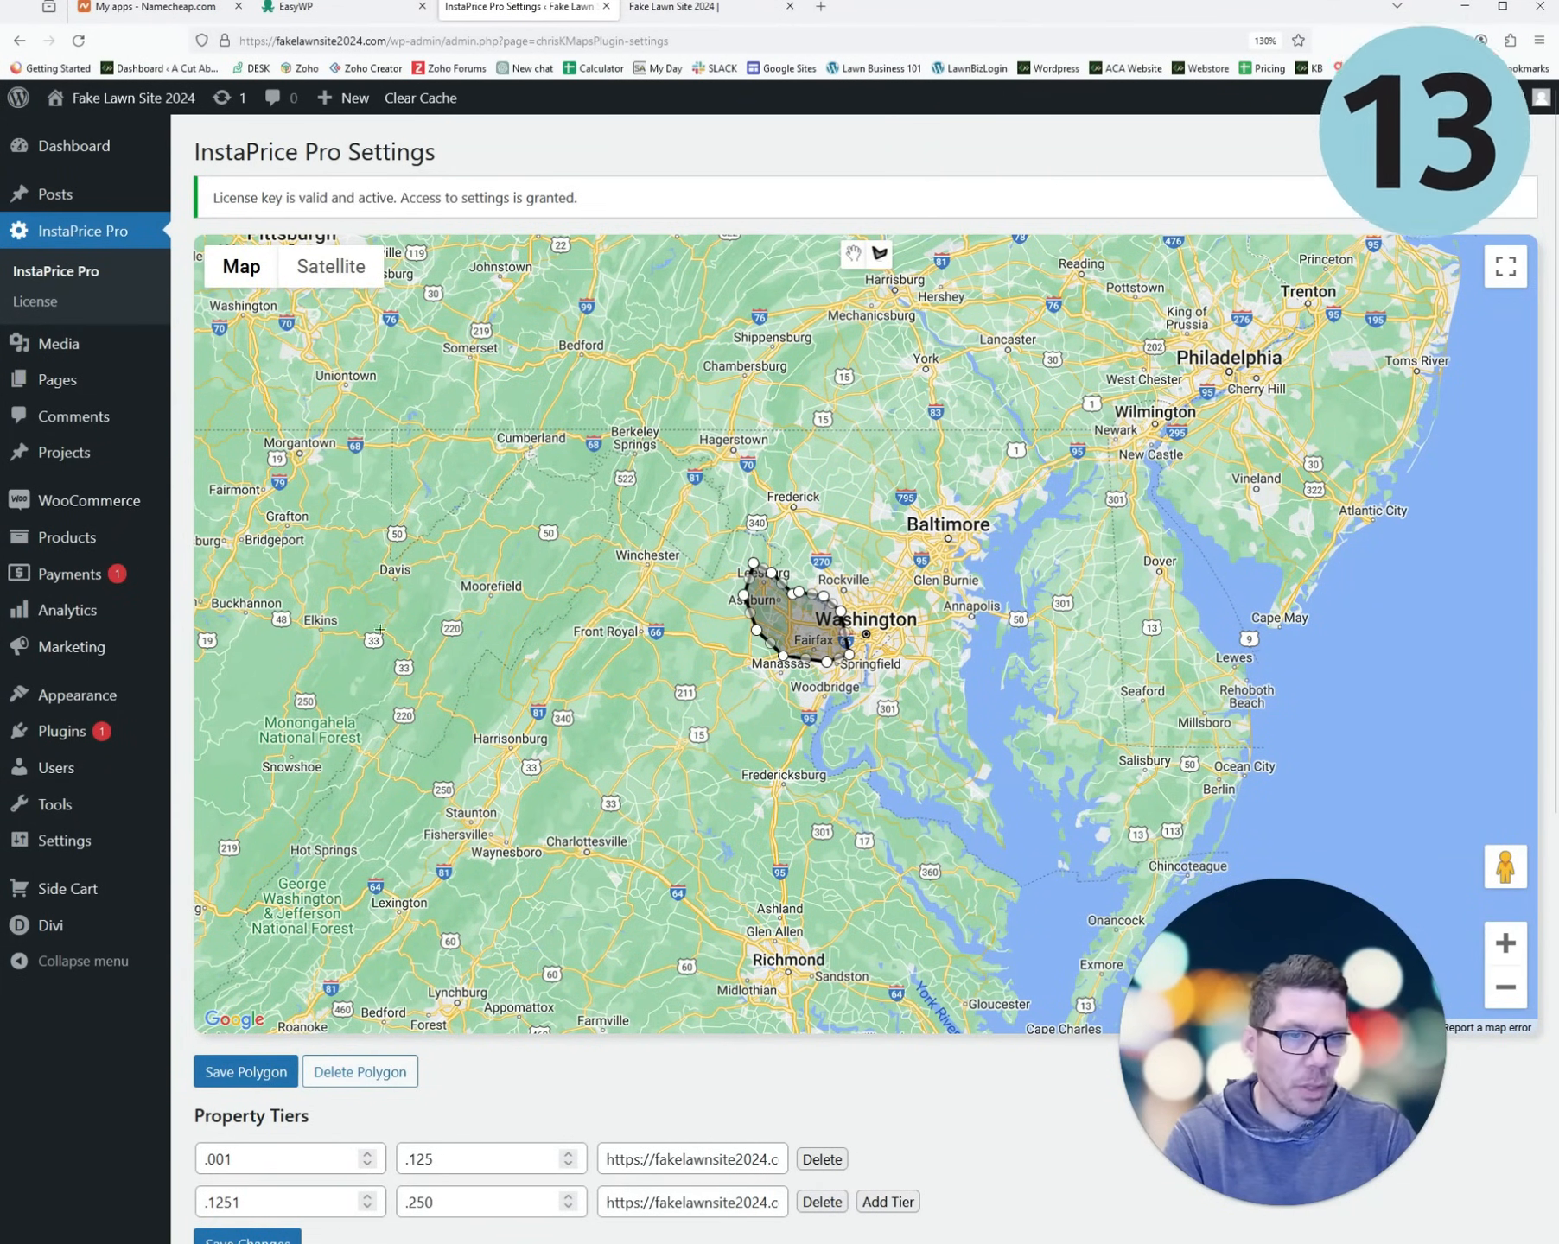
- Scroll through the InstaPrice Pro settings, then switch to the Fake Lawn Site 2024 homepage
scroll(180, 853, "down", 5)
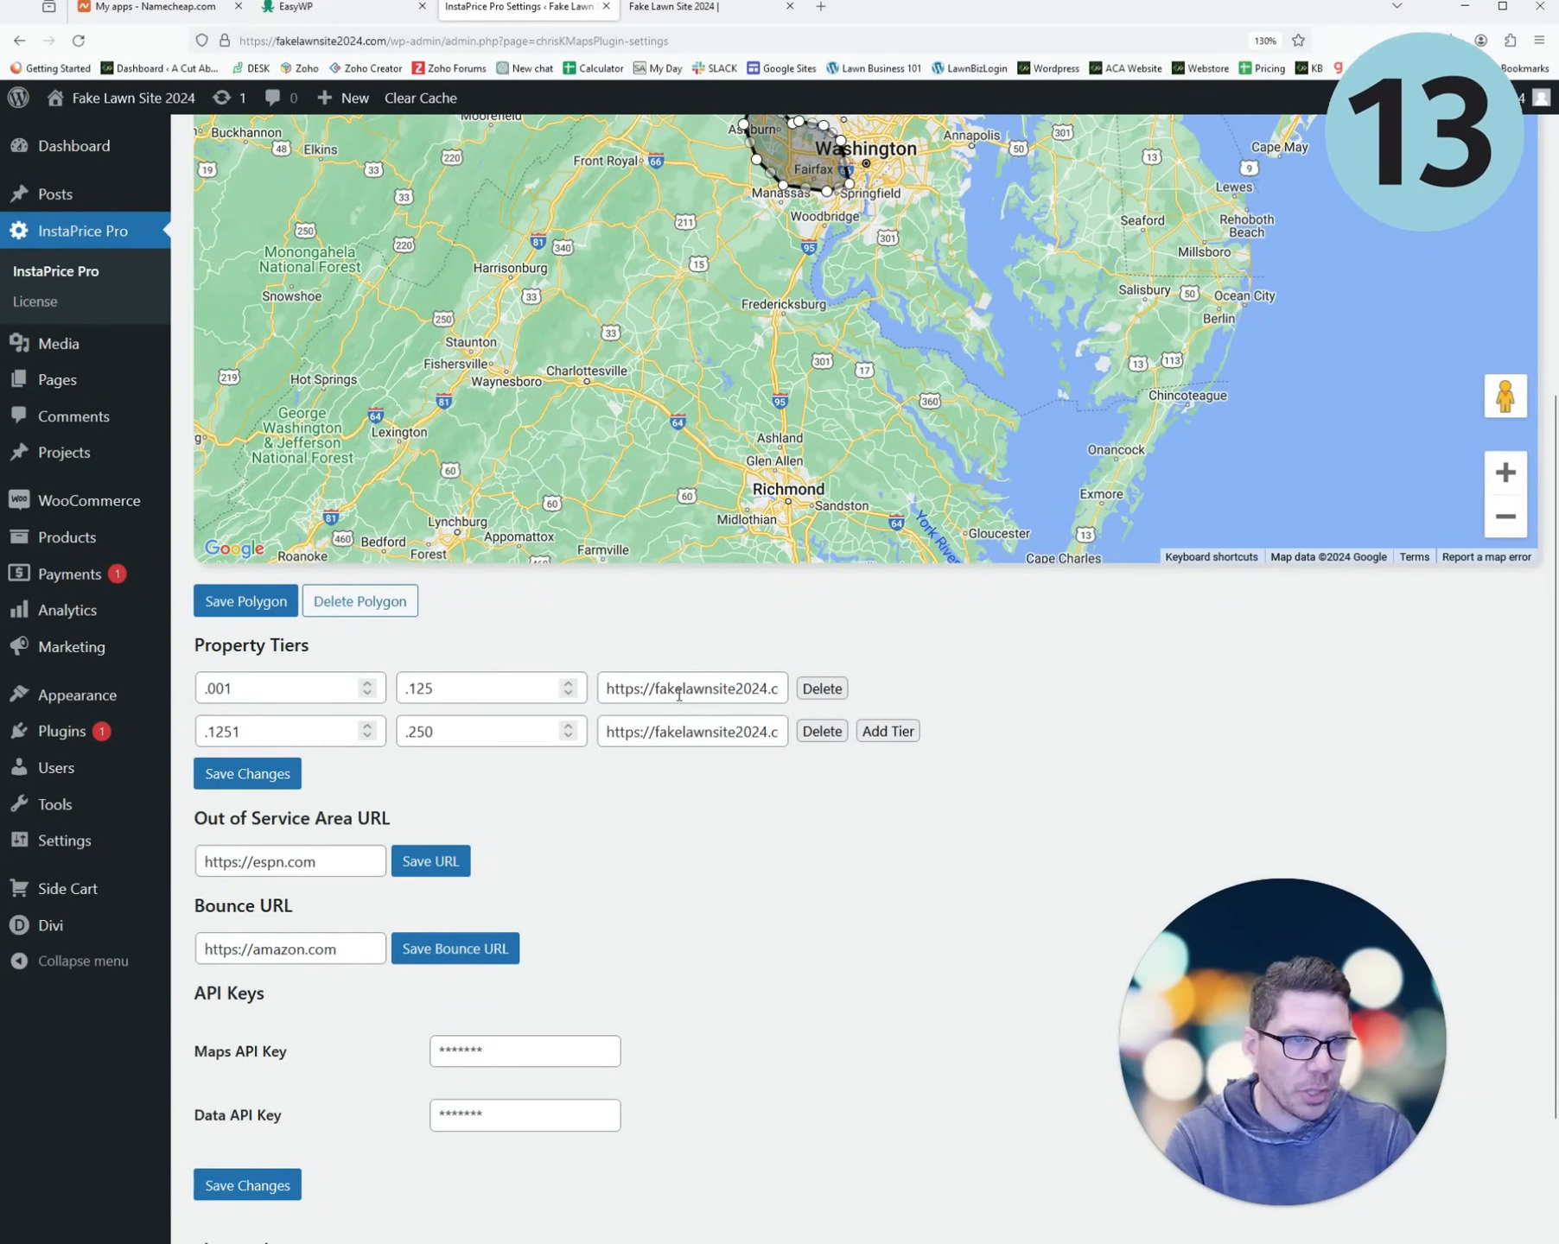
scroll(316, 890, "down", 3)
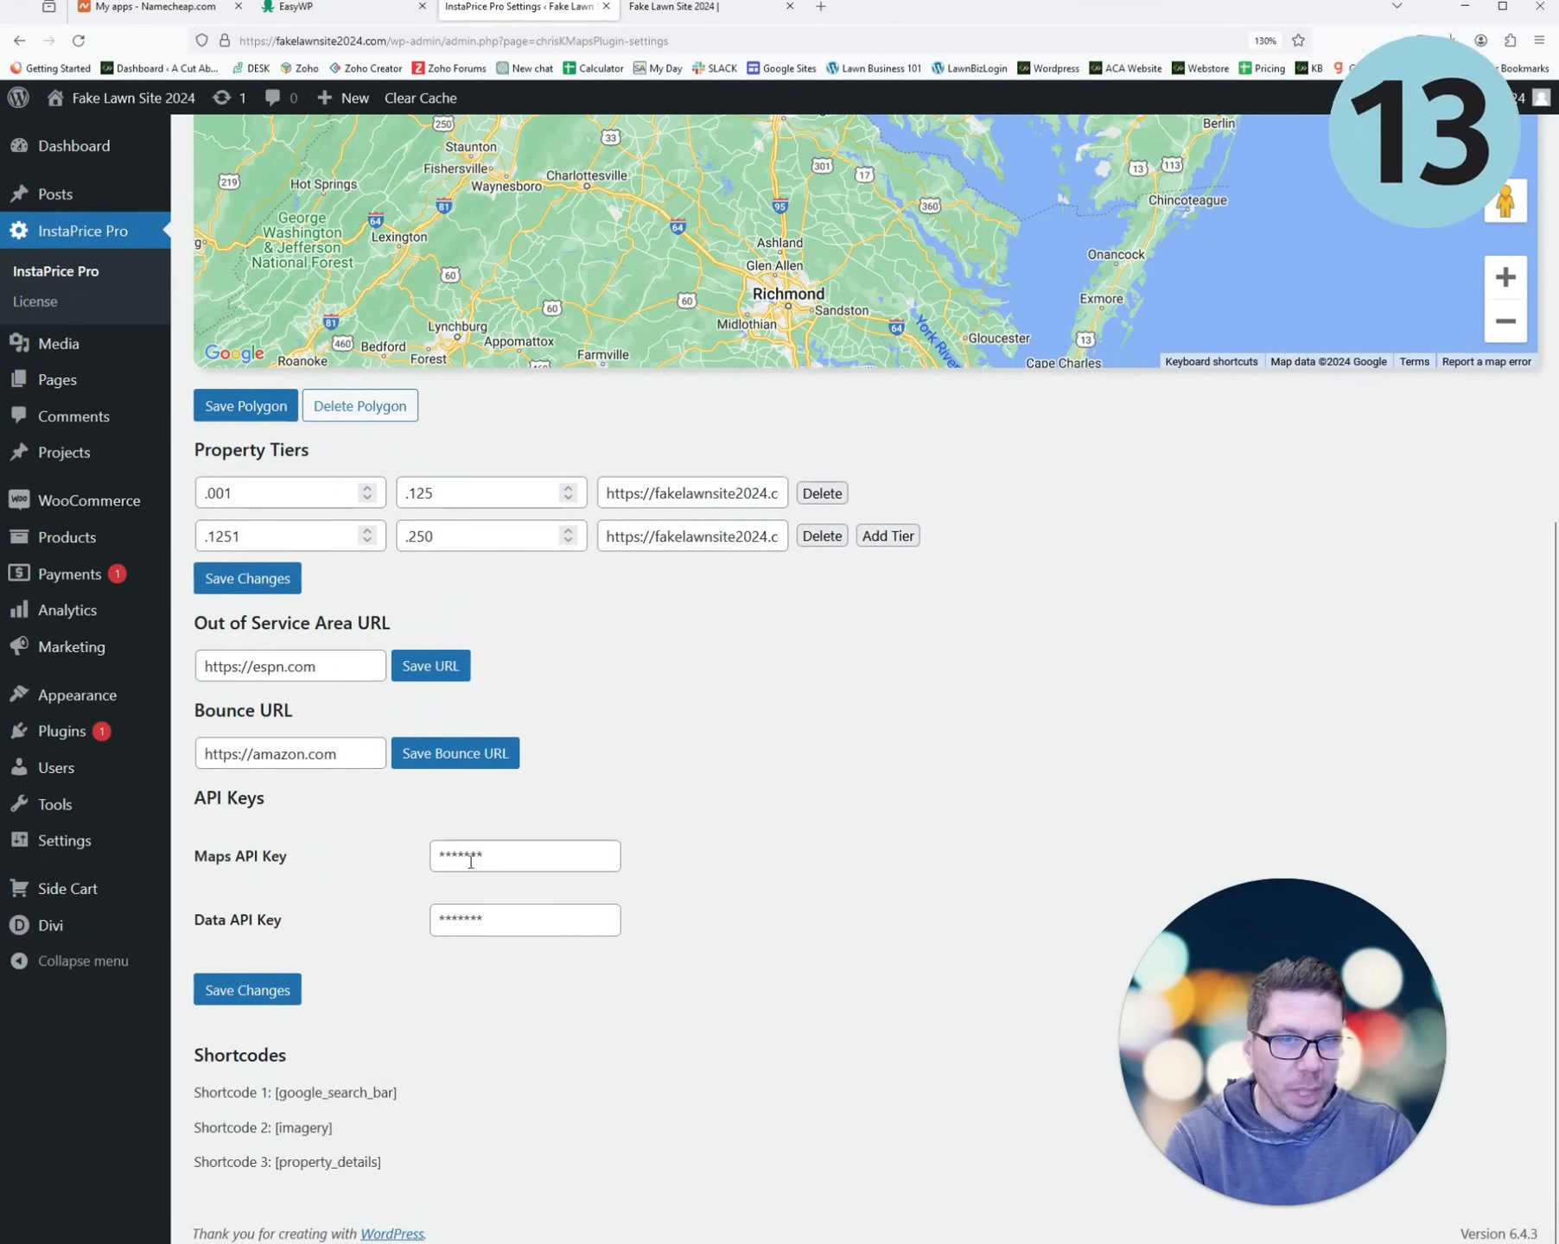
scroll(574, 887, "up", 10)
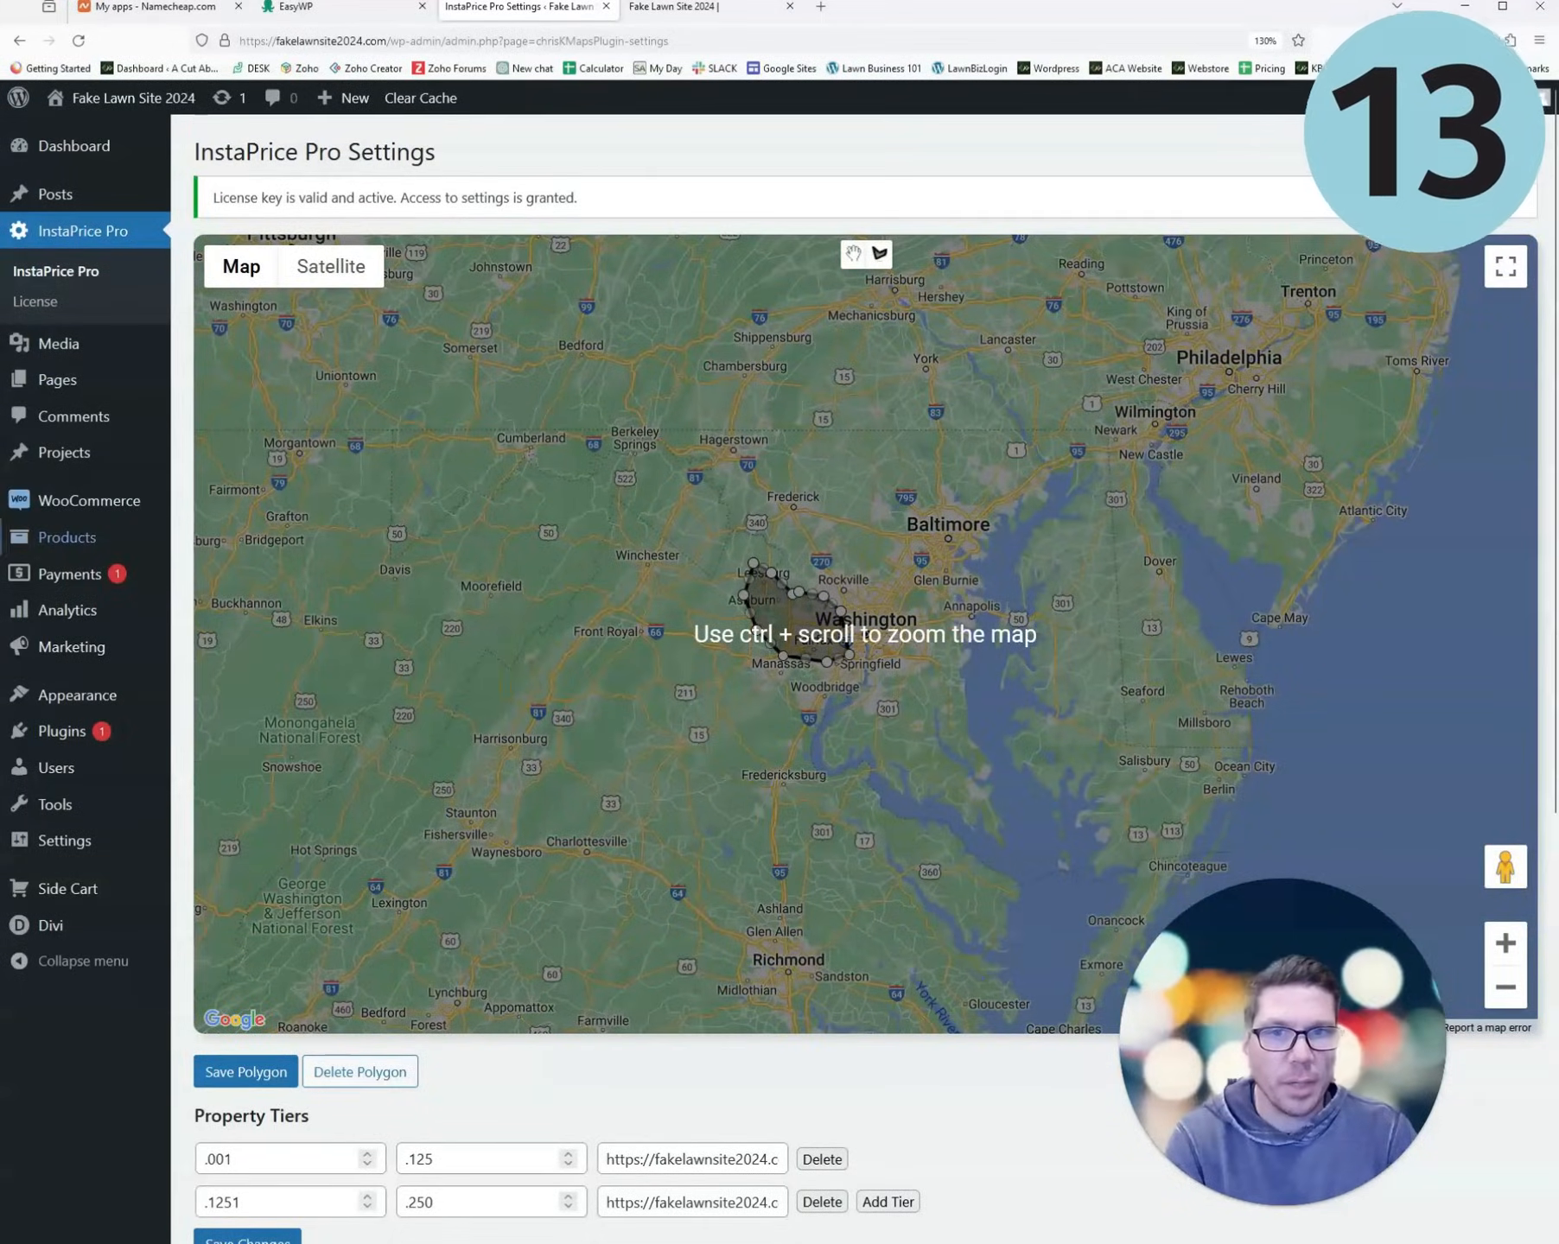
key("ctrl+Tab")
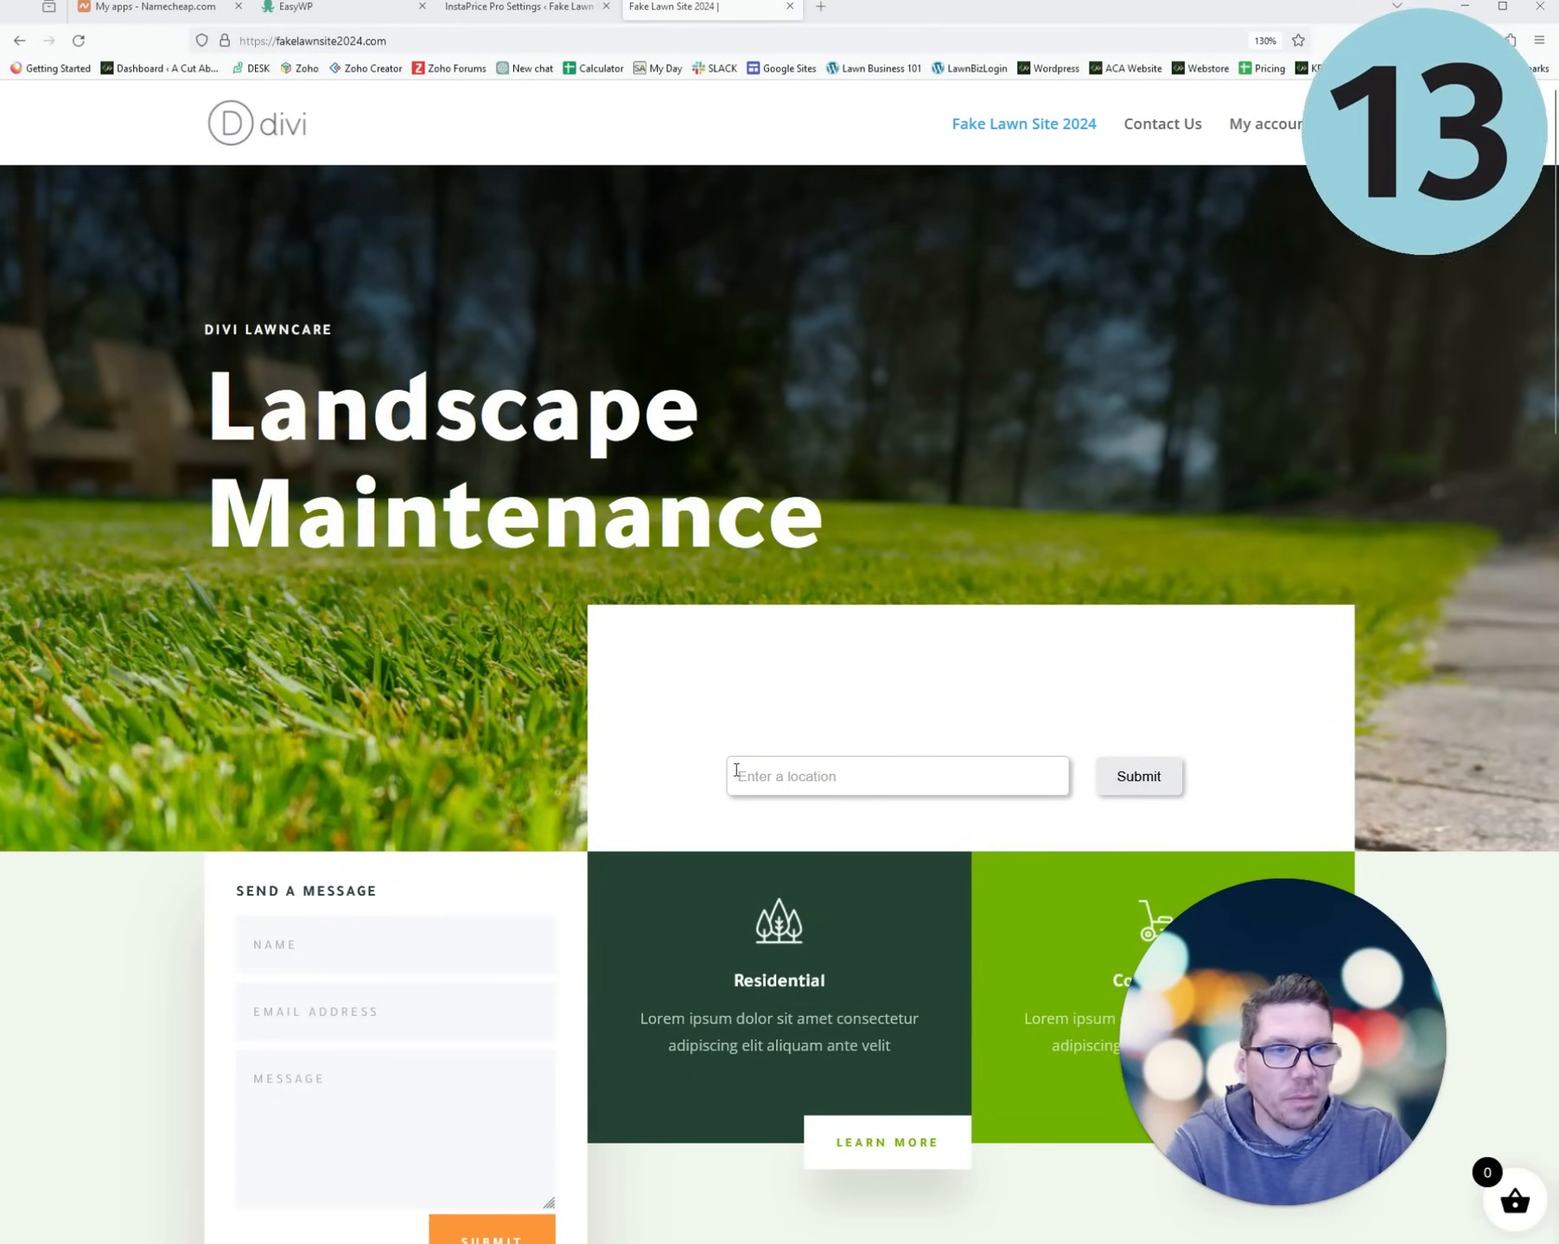
- Search a property address in the Enter a location field and choose the suggested match
scroll(869, 584, "down", 5)
scroll(865, 560, "up", 3)
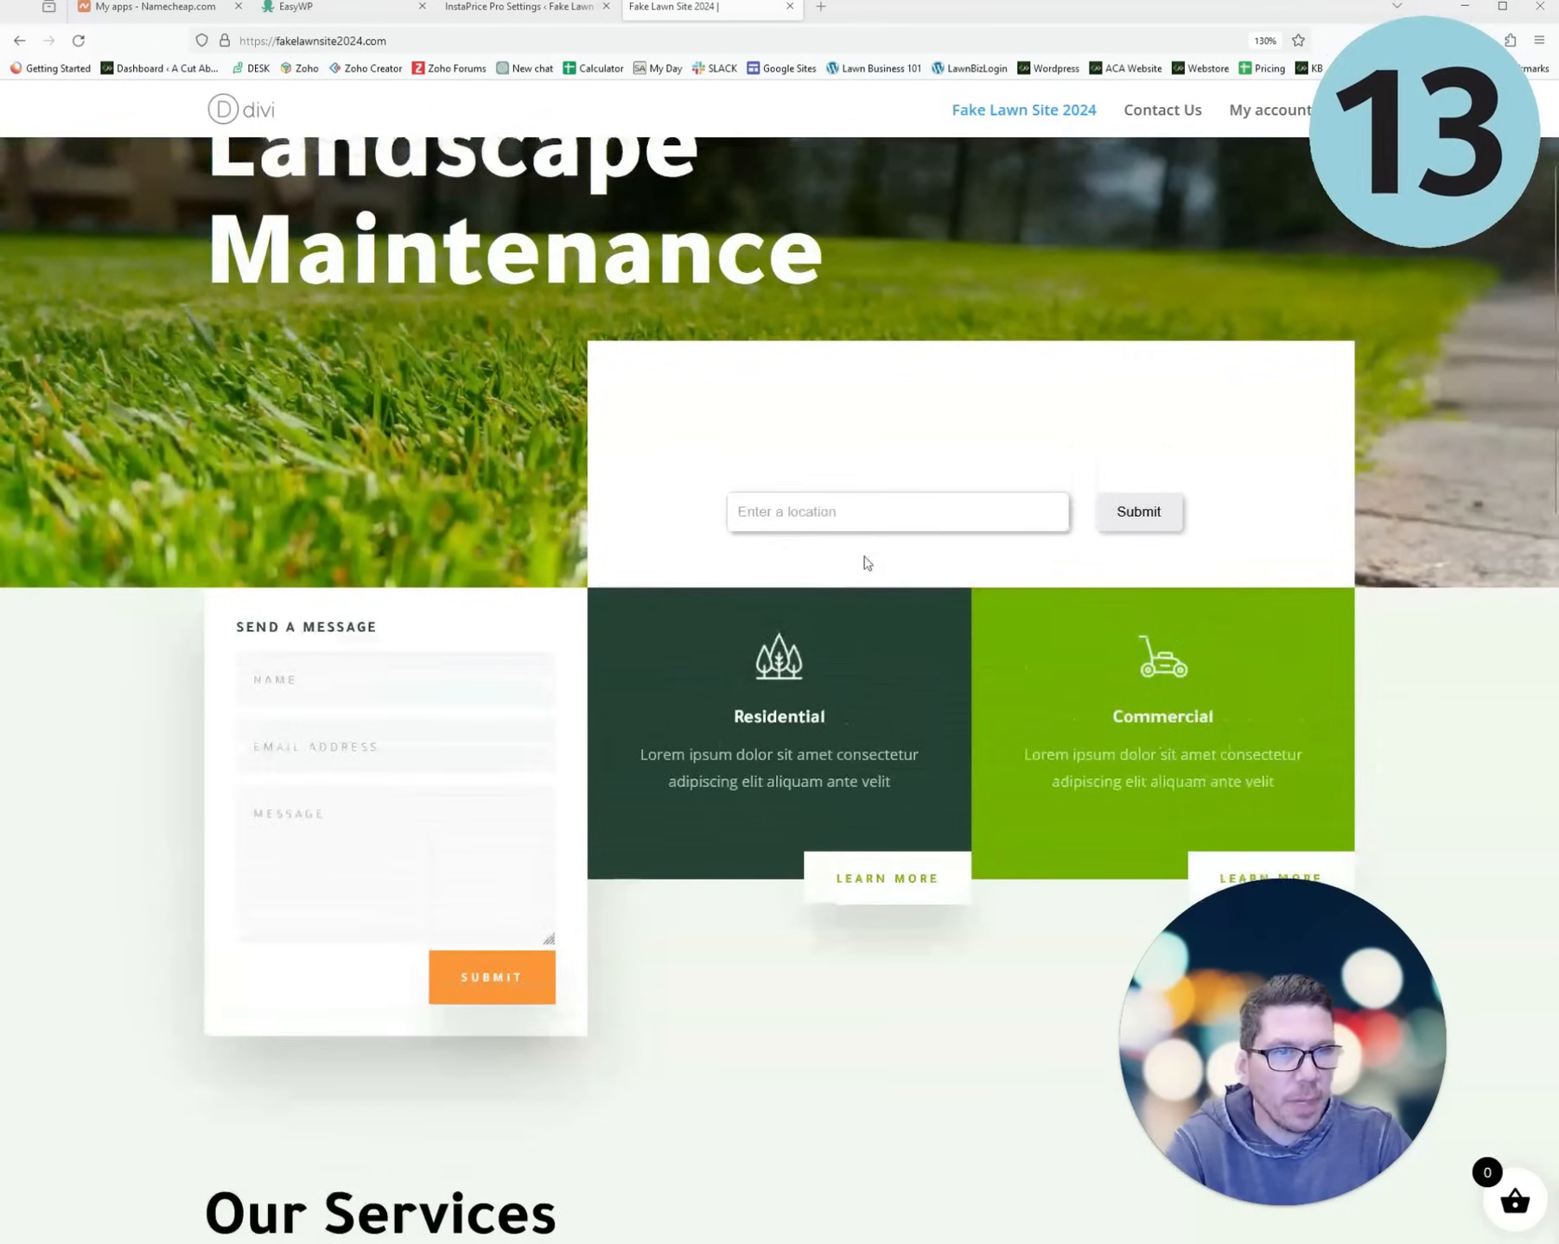
left_click(795, 512)
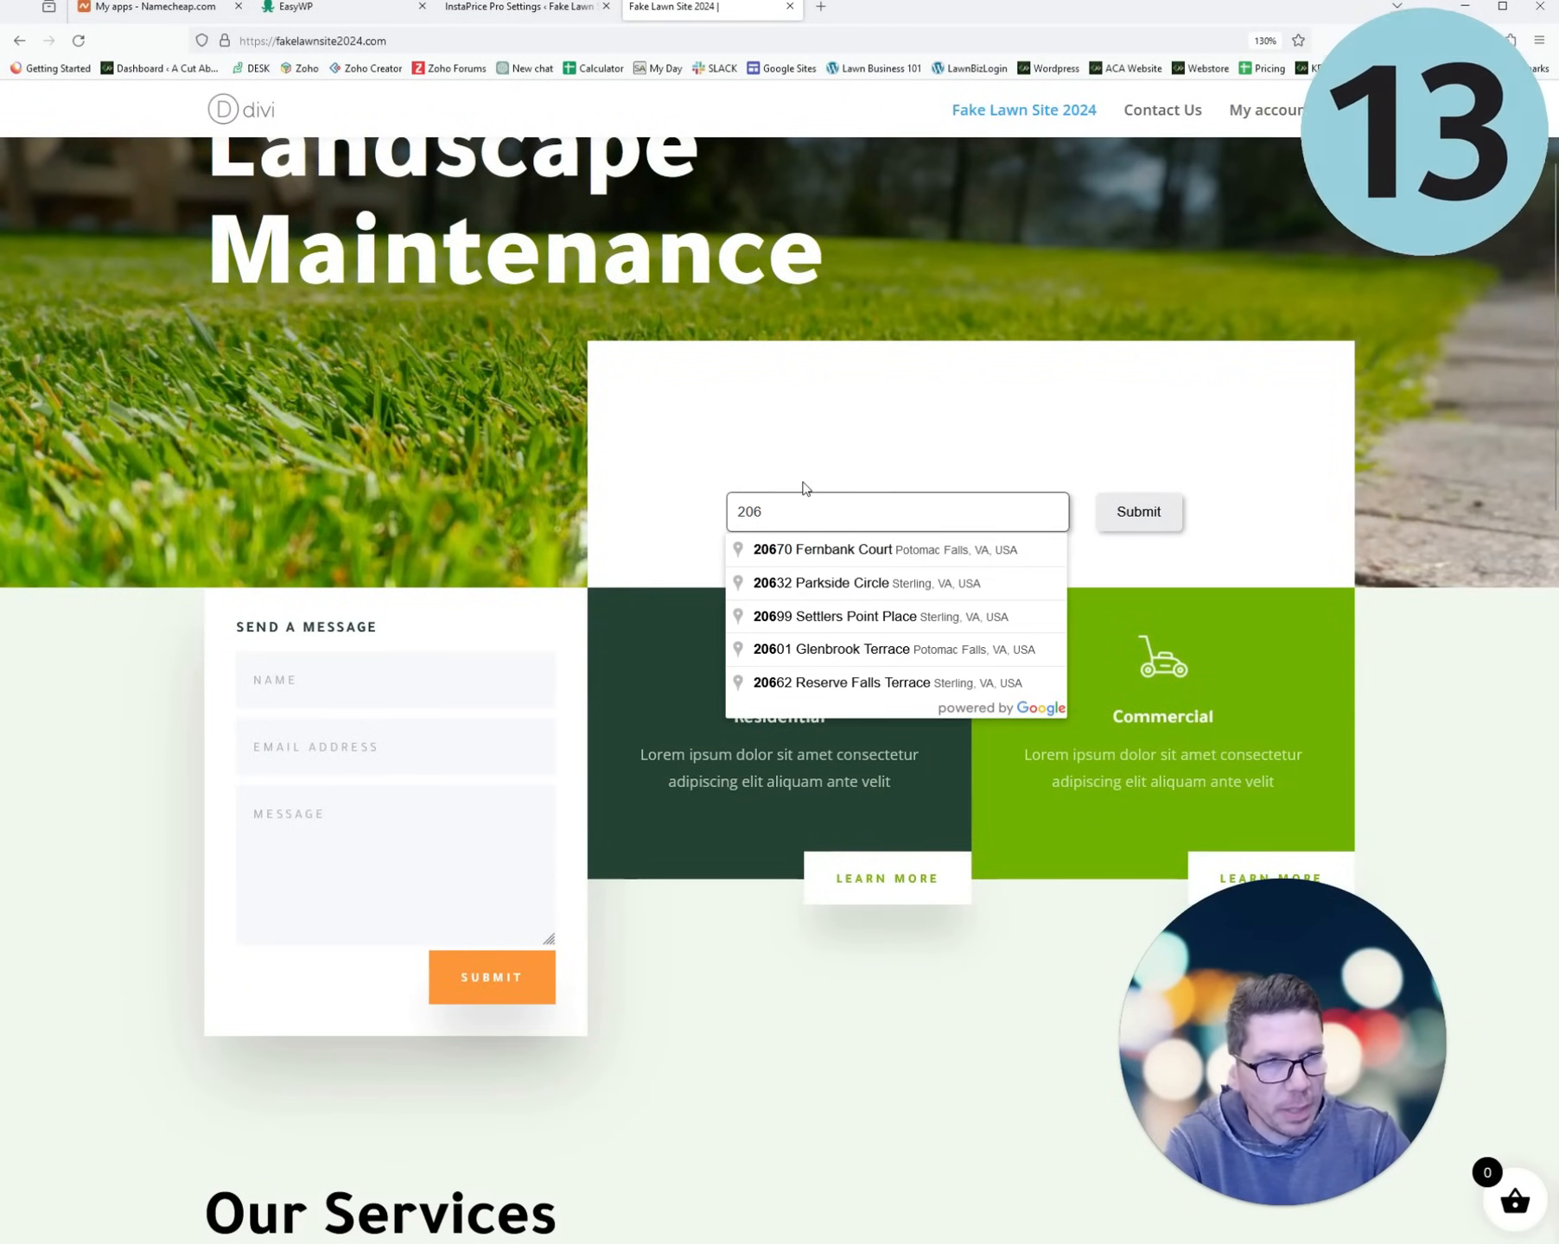
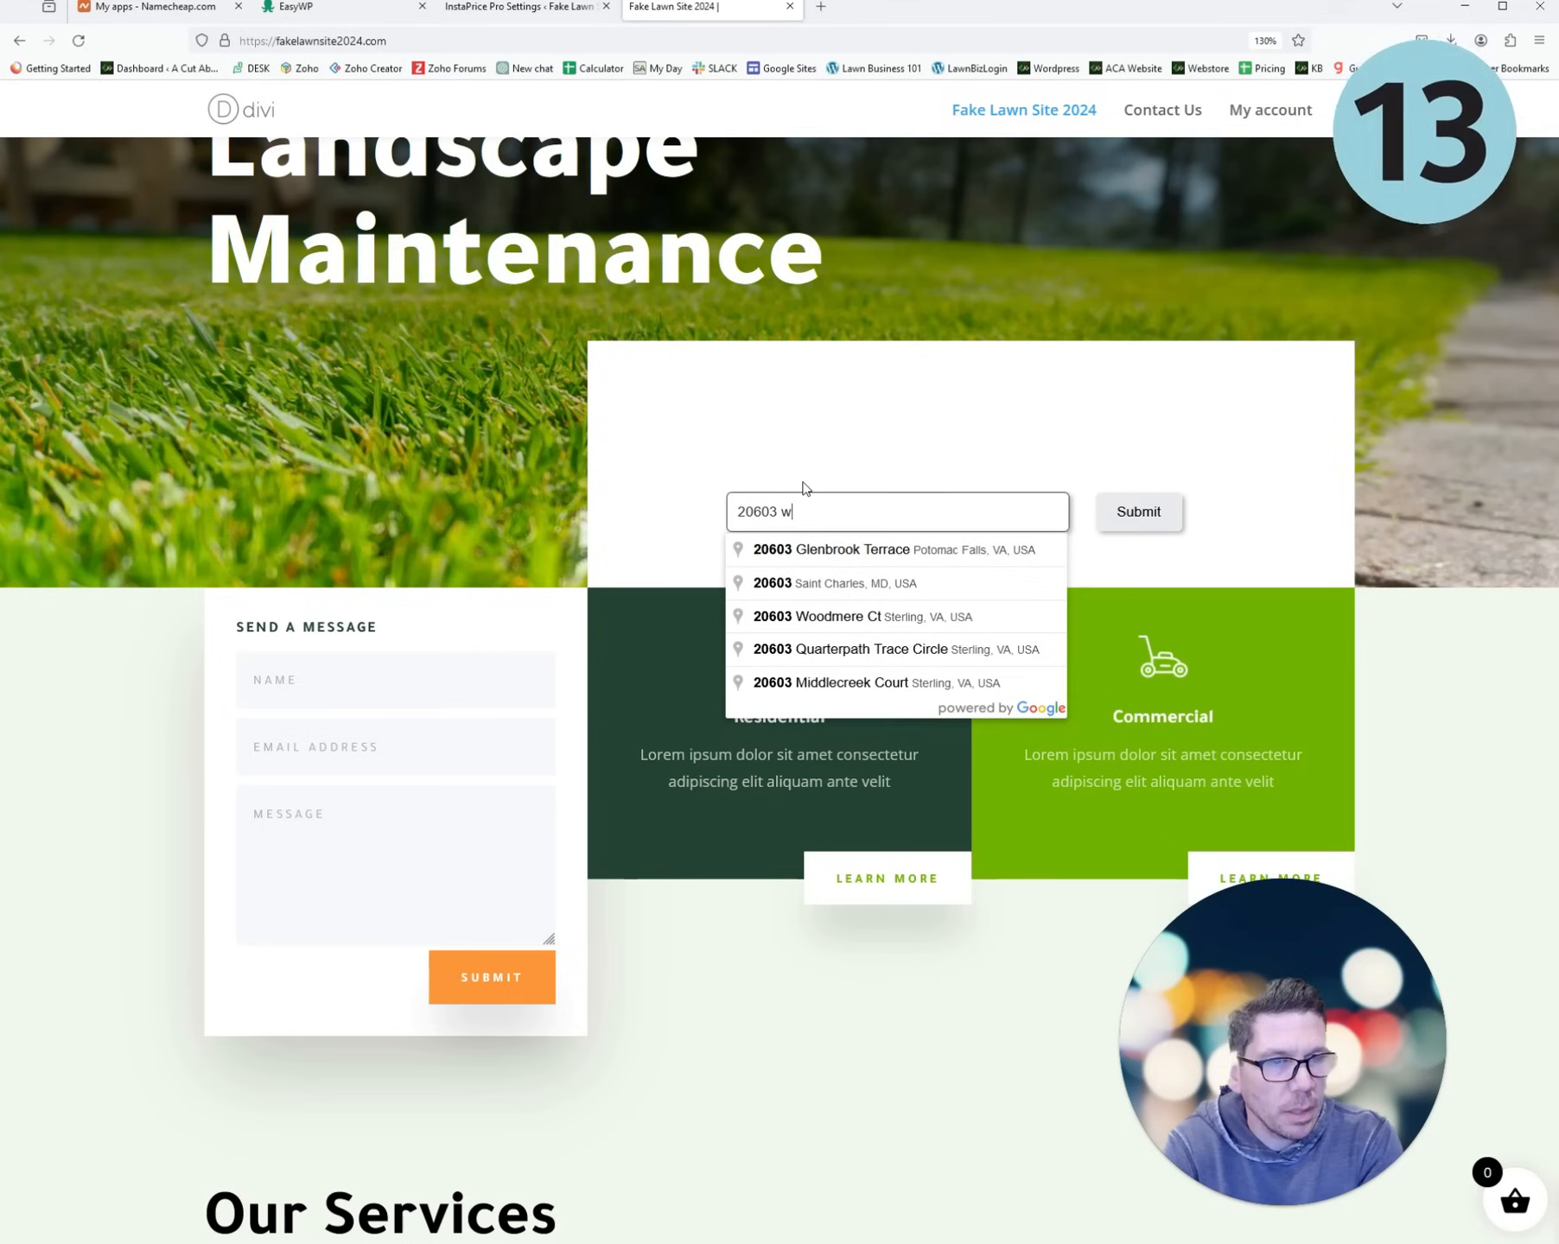
left_click(856, 560)
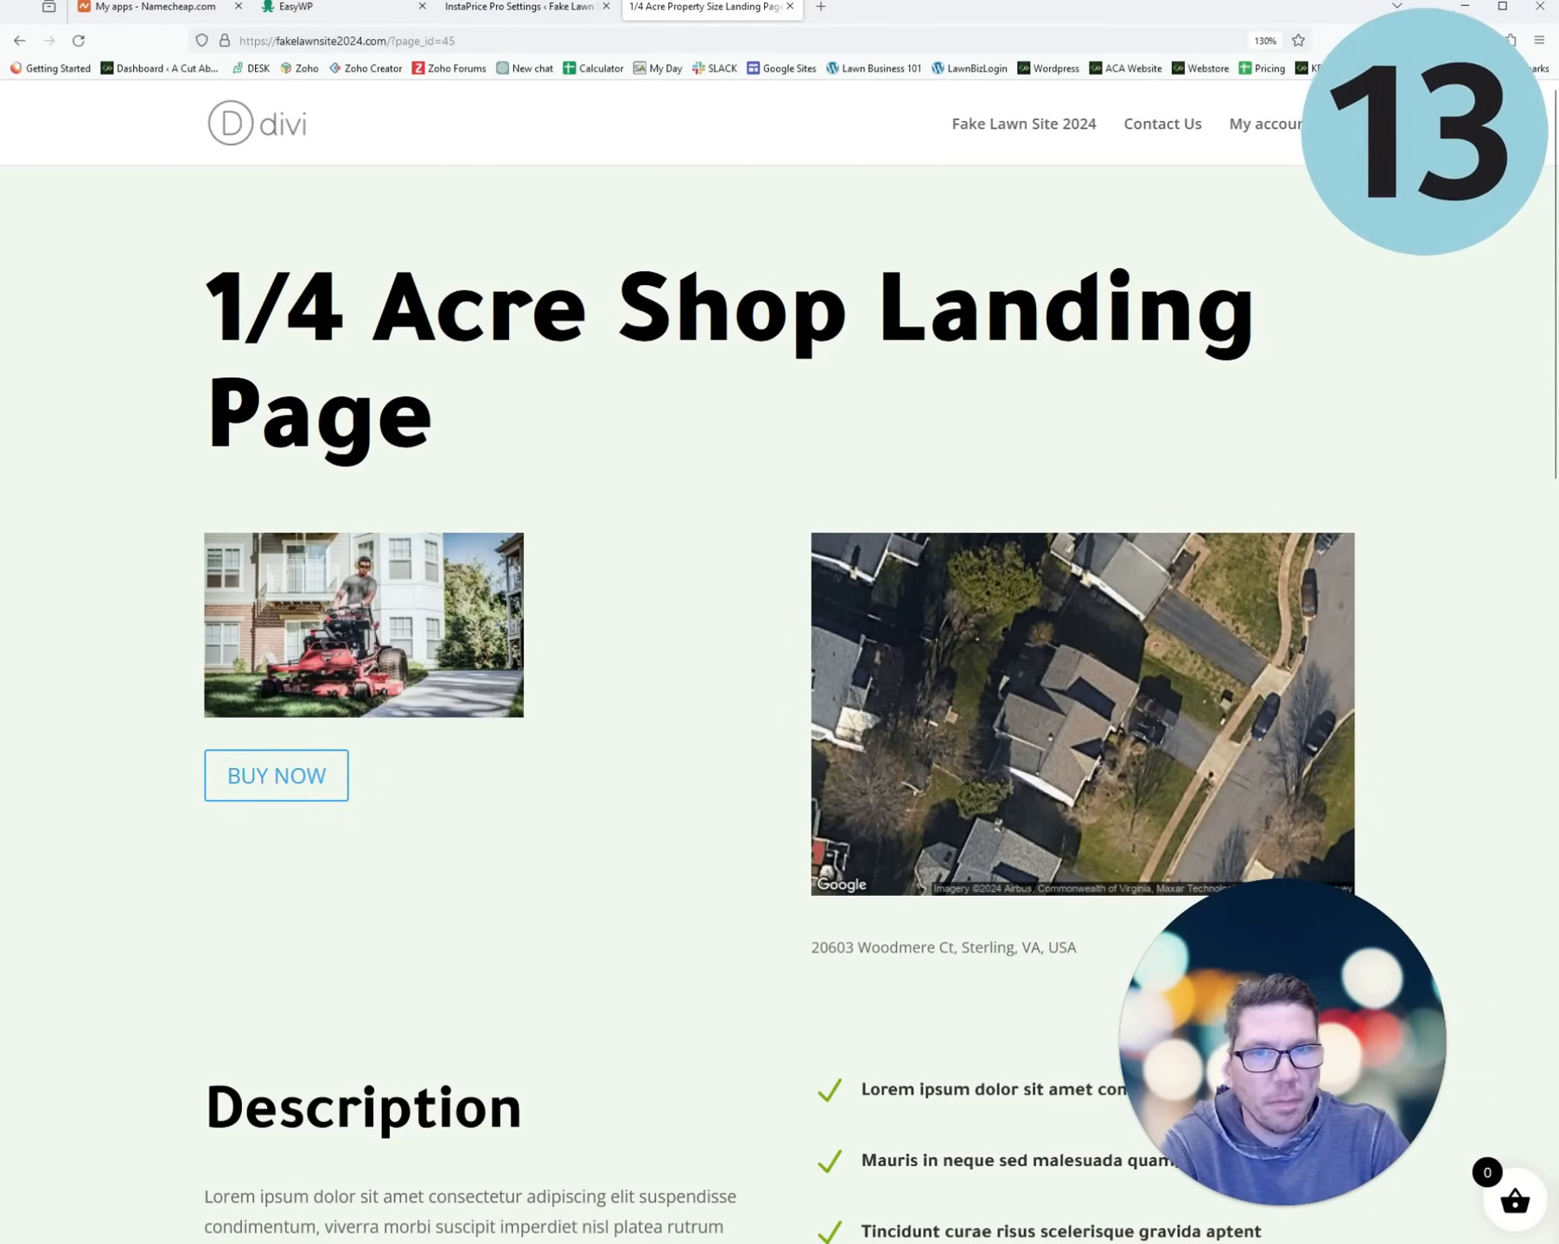
- Check the address and 1/4 Acre Shop Landing Page heading, then choose BUY NOW
scroll(991, 689, "down", 4)
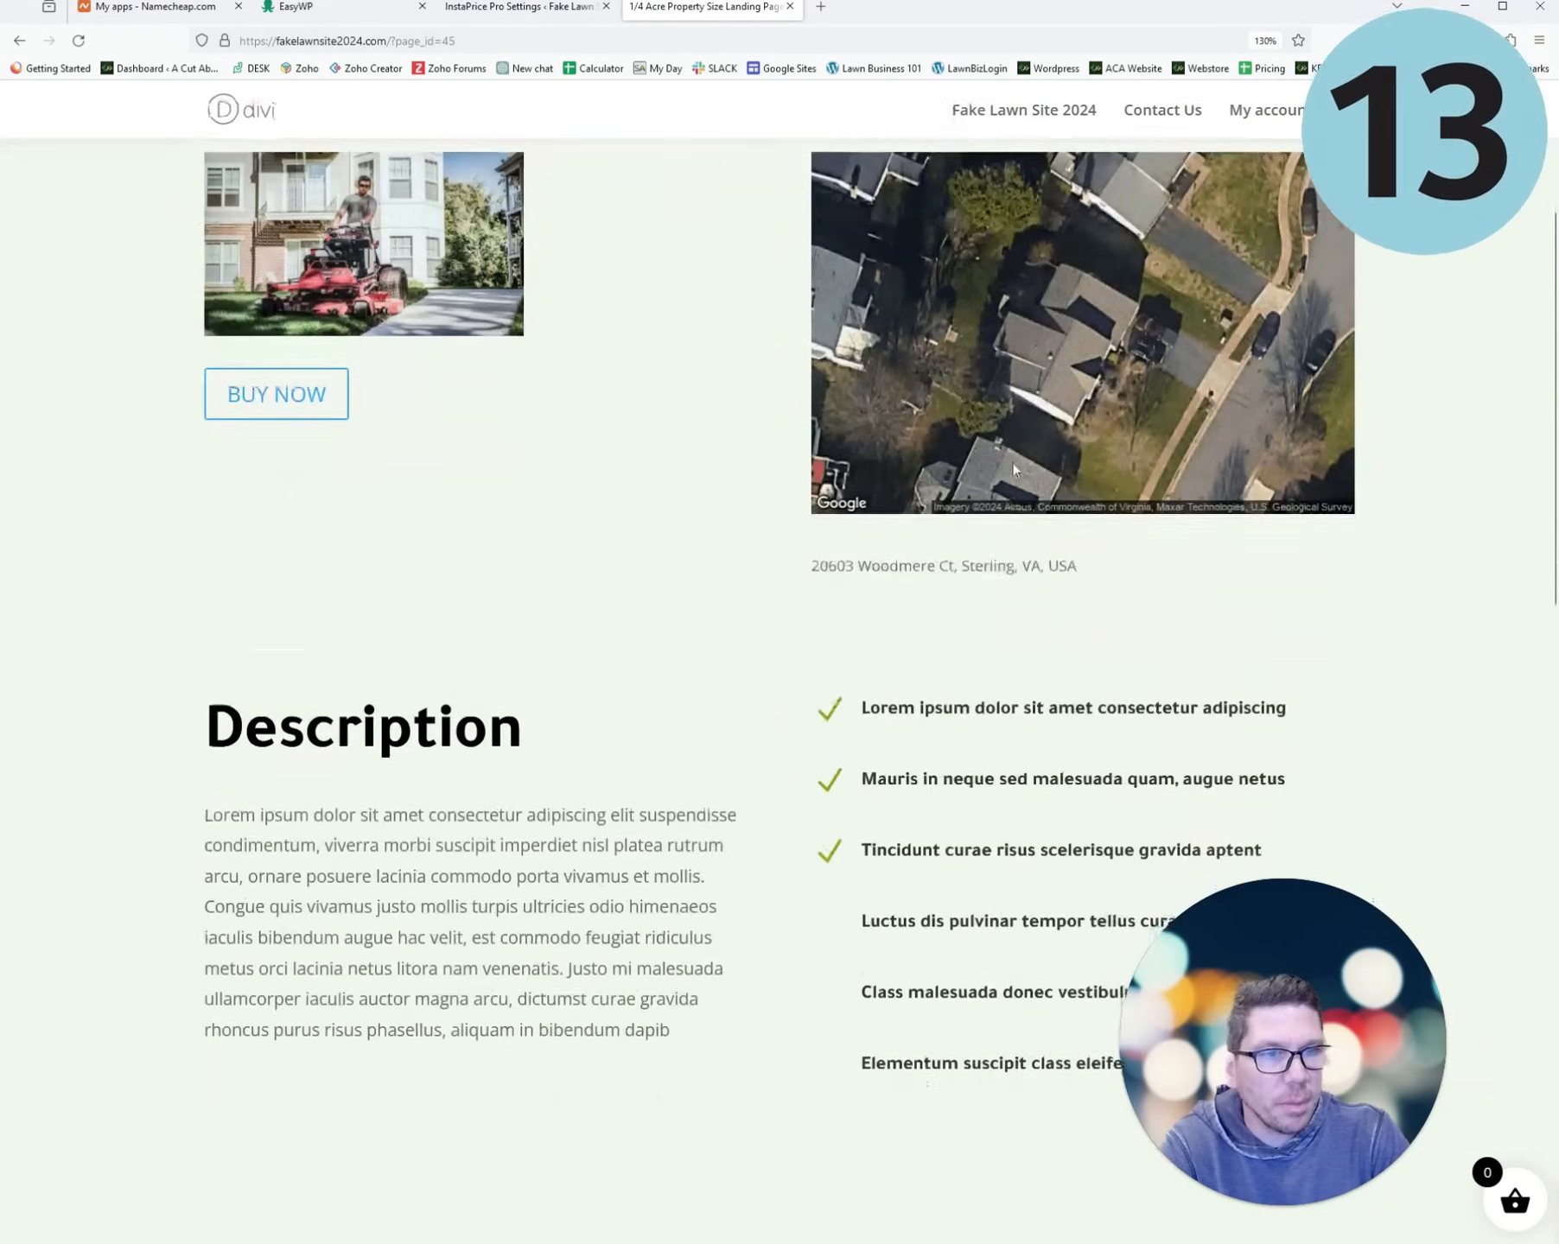
triple_click(895, 566)
scroll(825, 652, "up", 4)
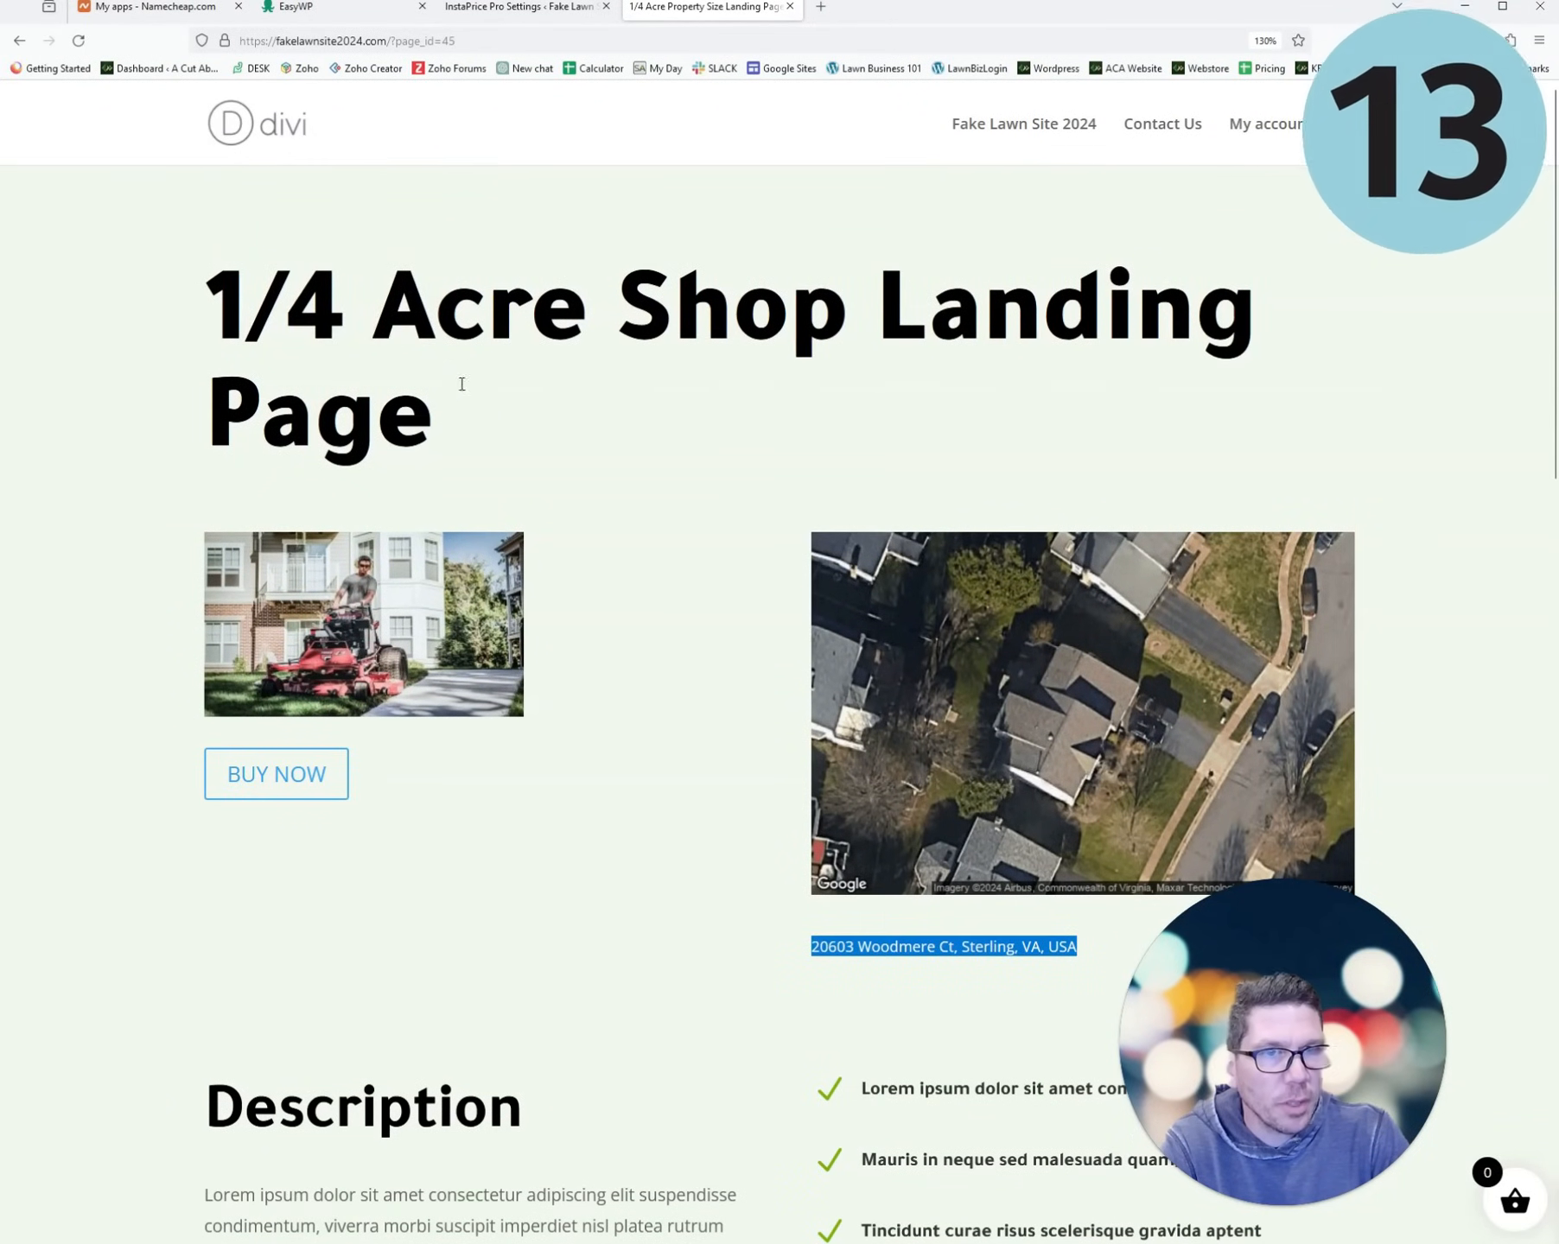
triple_click(460, 387)
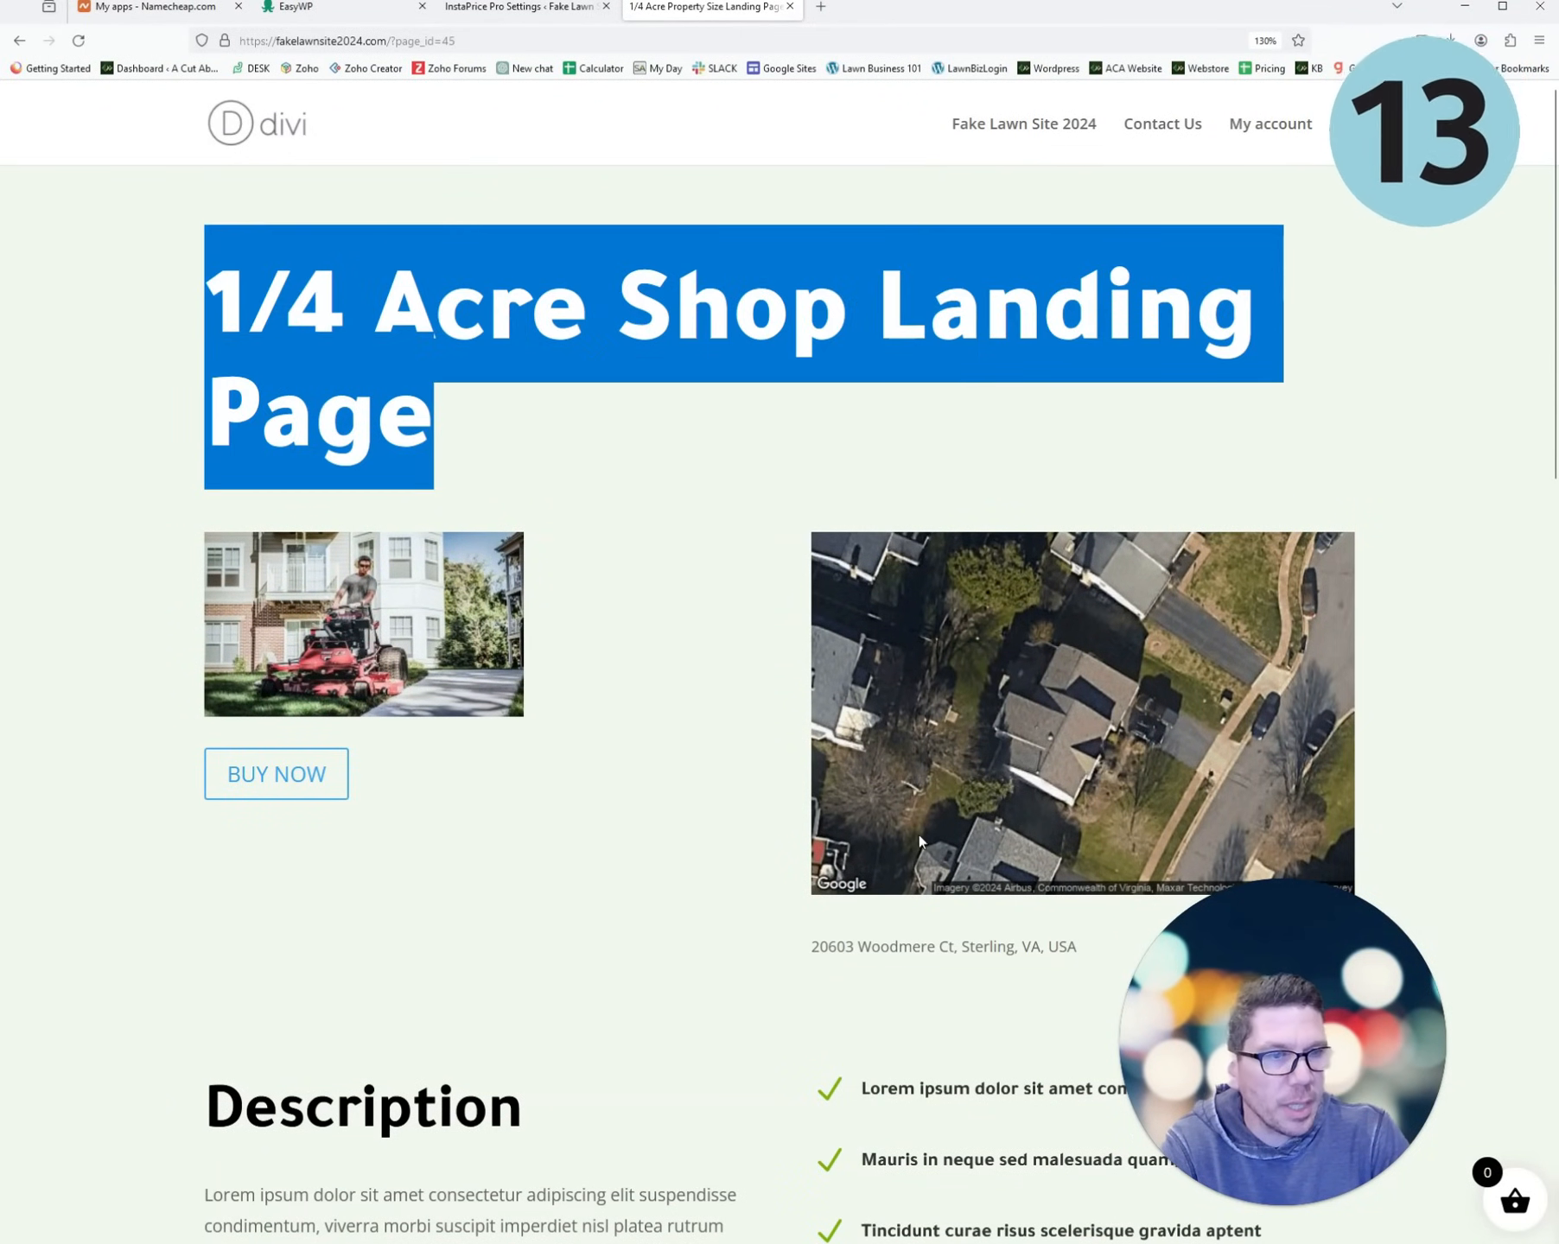
left_click(299, 787)
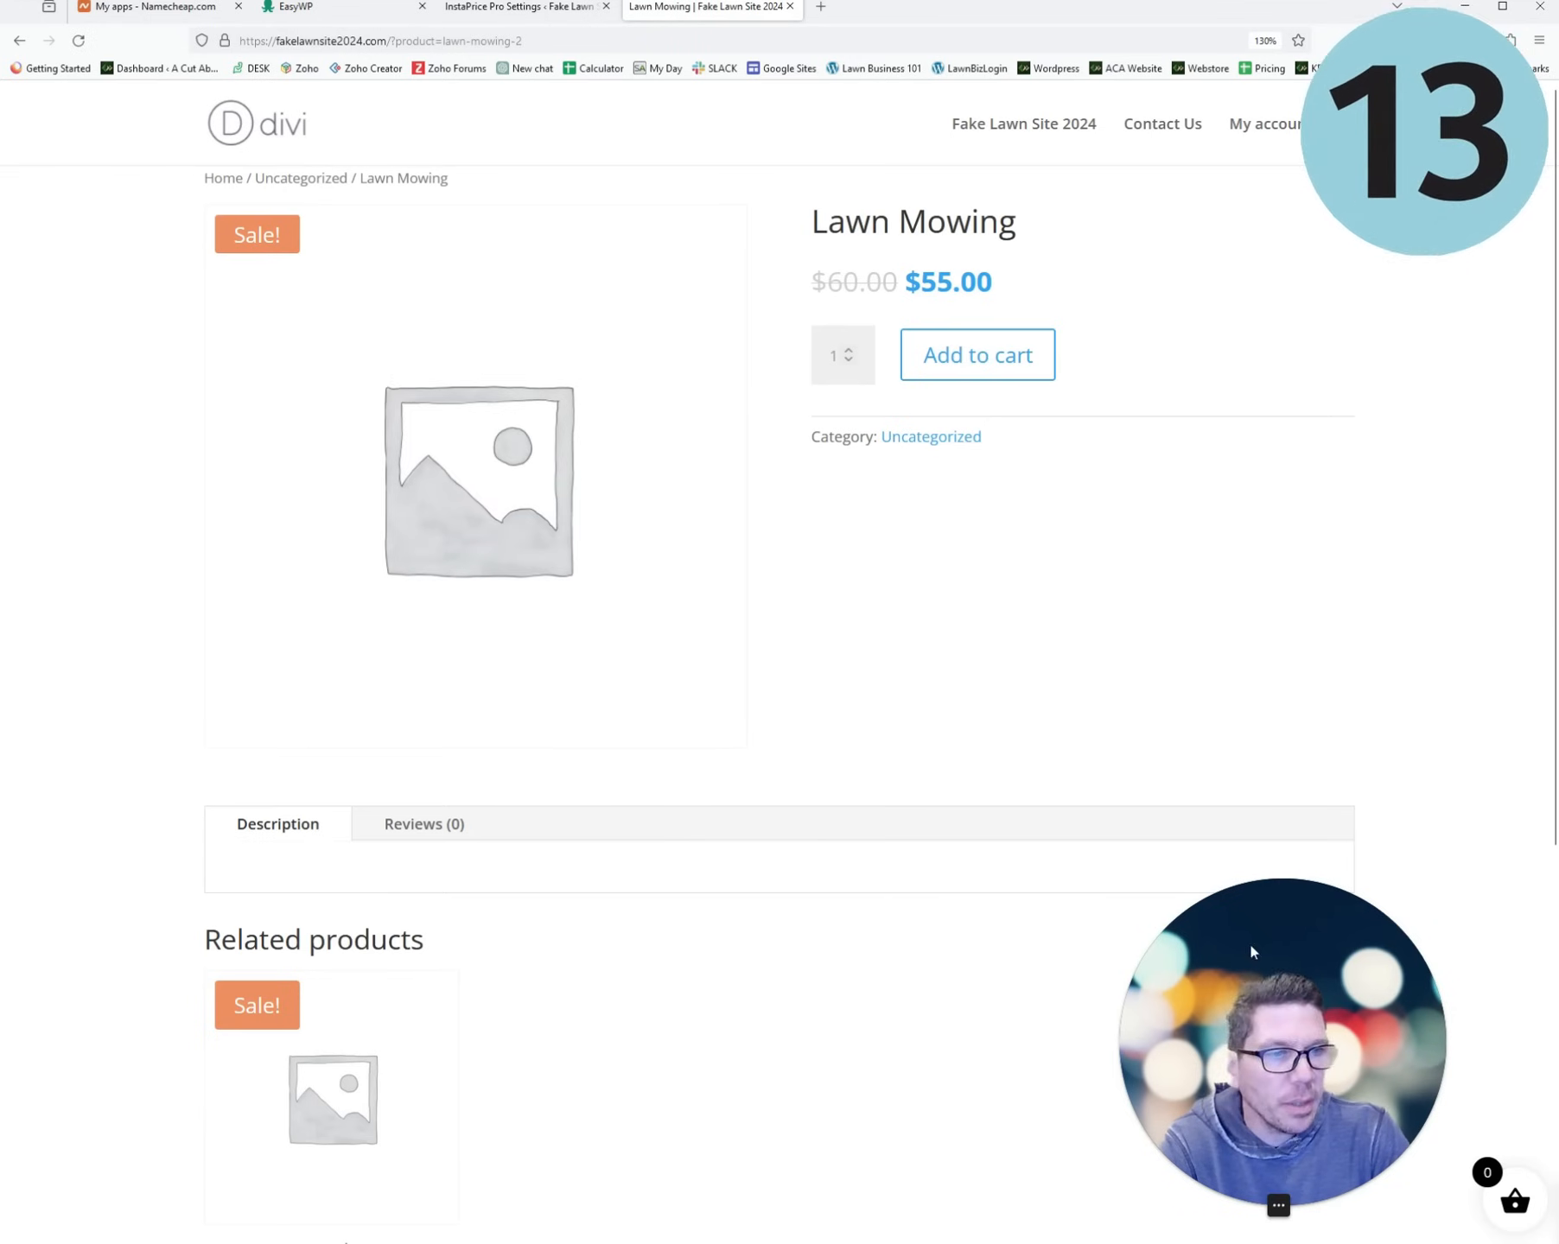
- Add Lawn Mowing ($55.00) to the cart and proceed to checkout
left_click_drag(1252, 951, 214, 793)
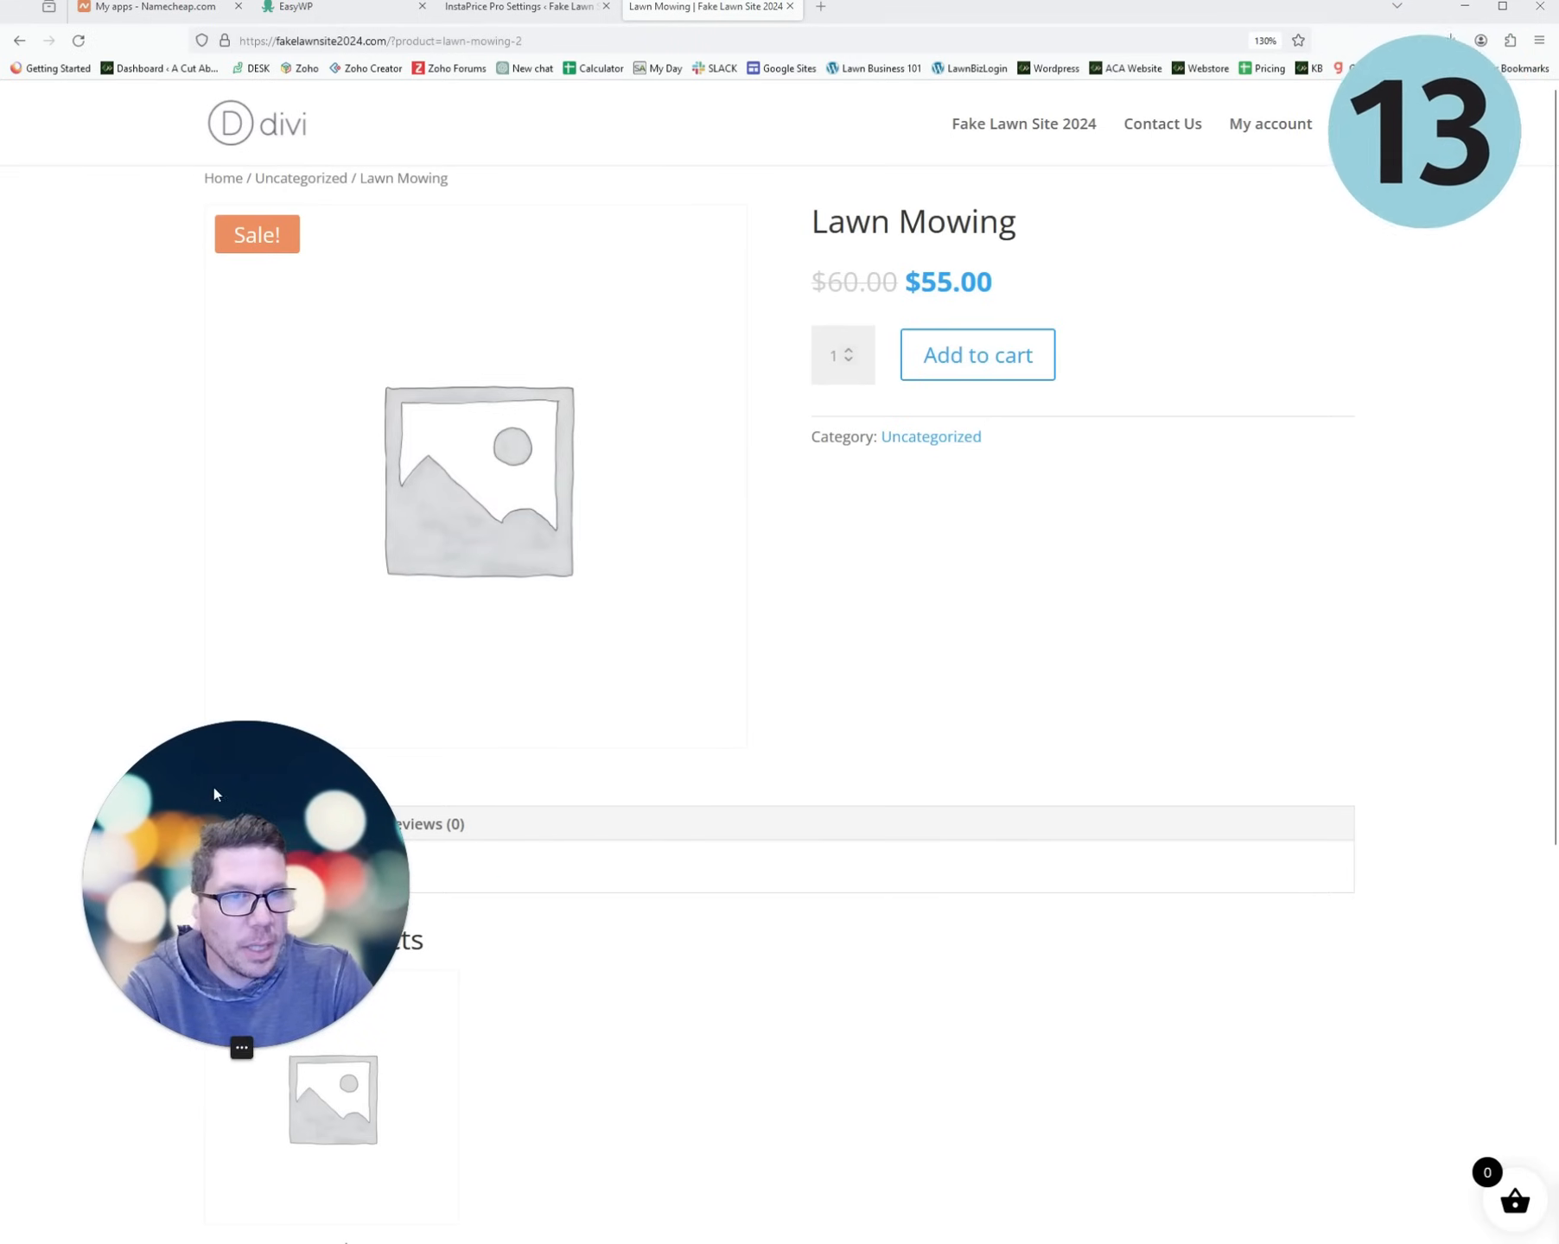
left_click(977, 354)
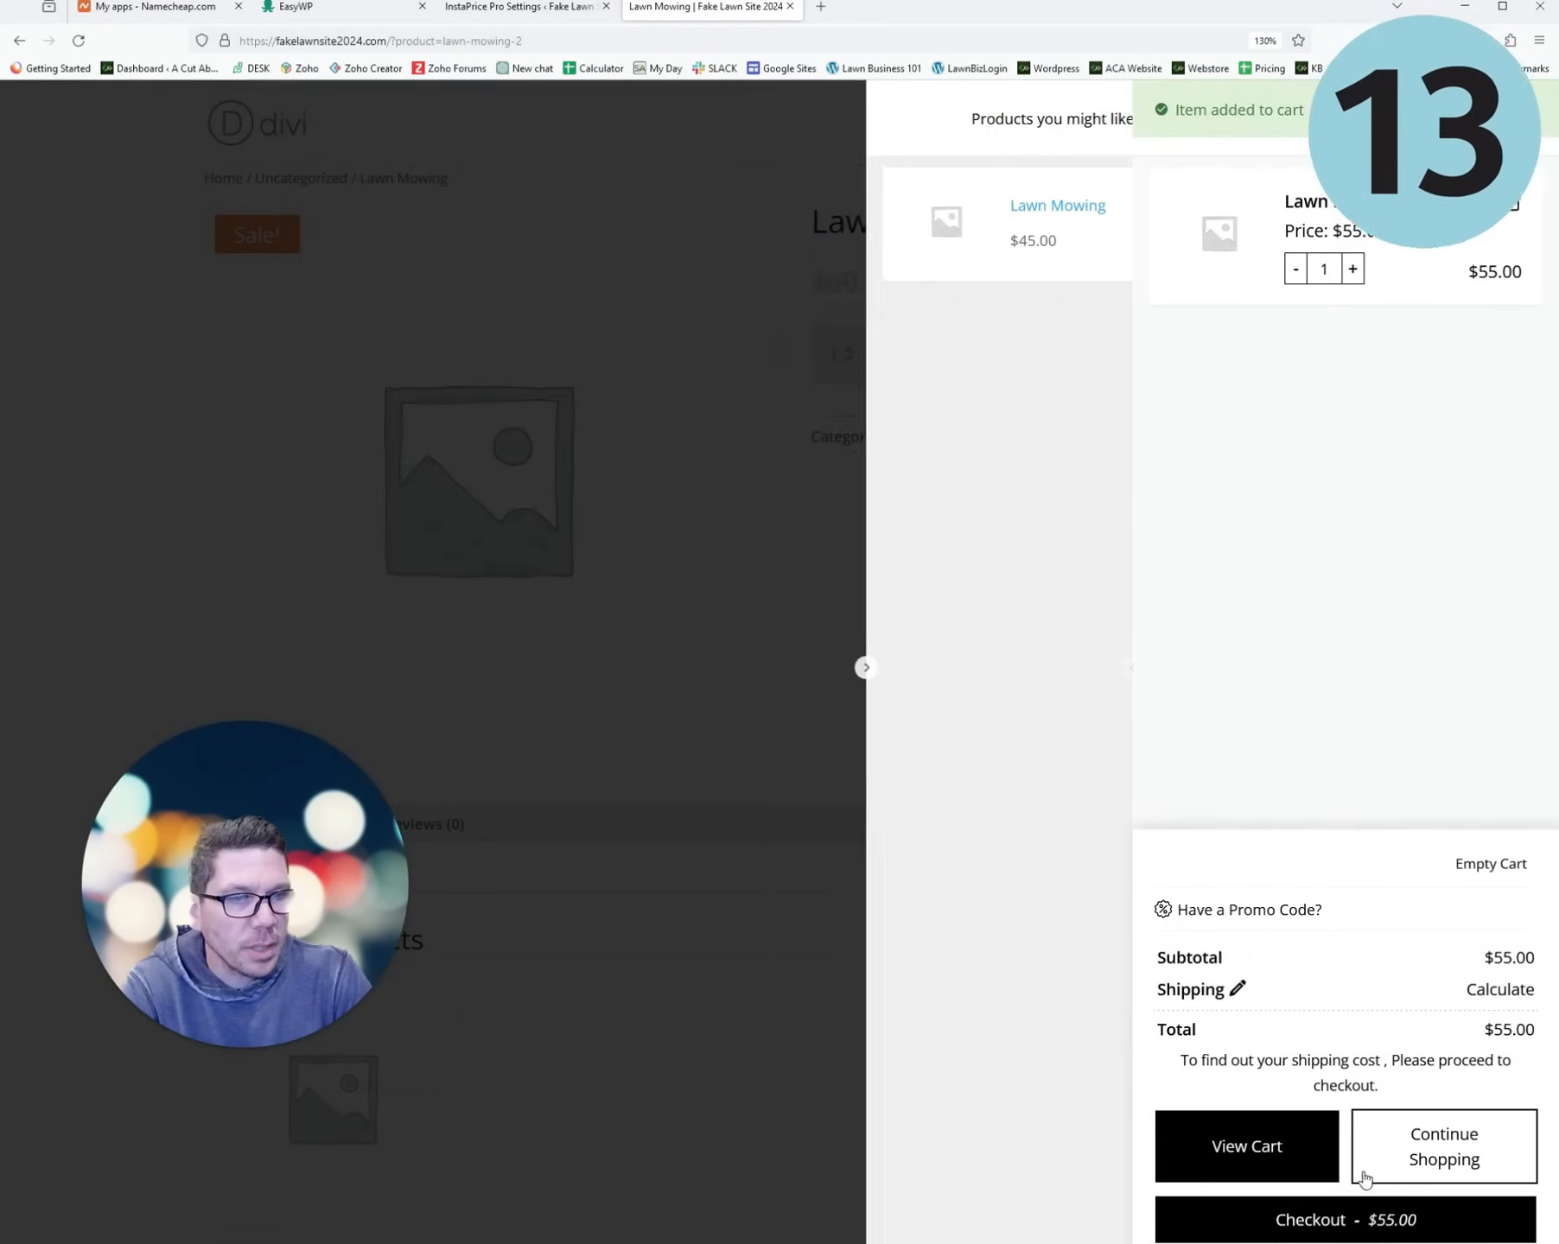
left_click(1381, 1226)
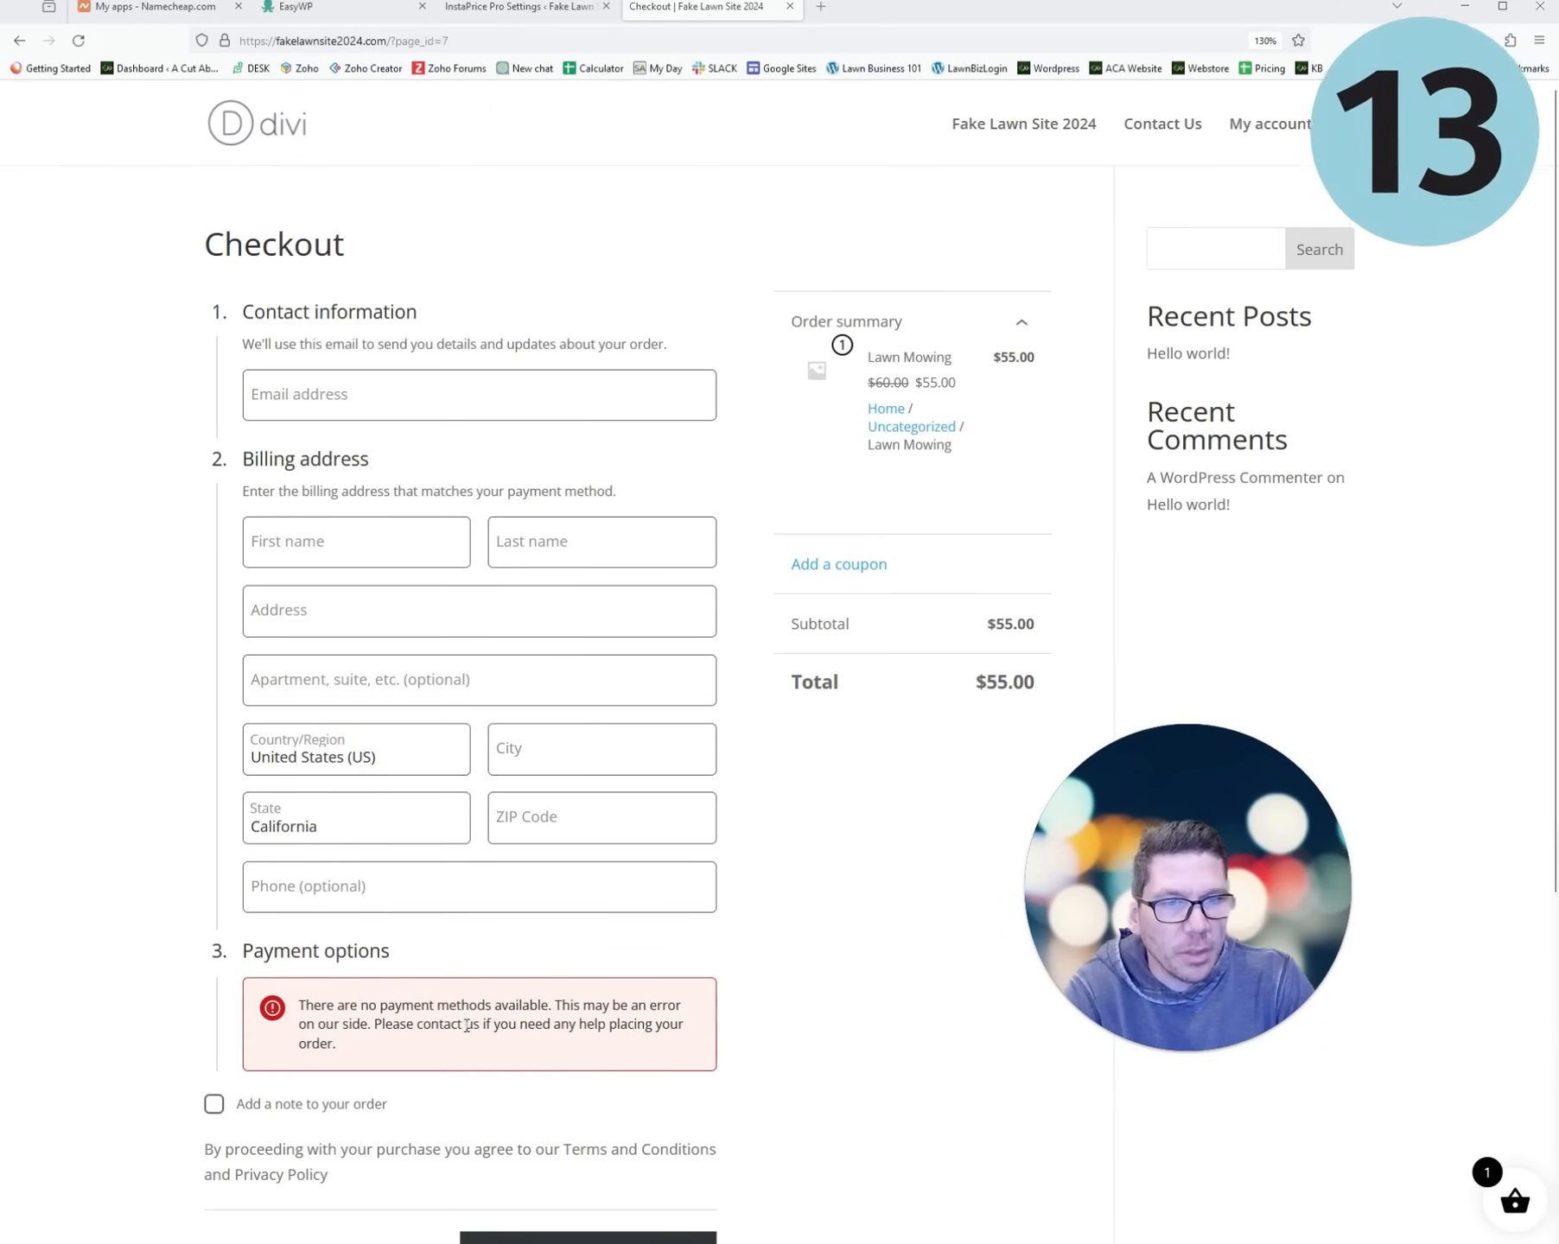
- Review the checkout payment error, then return to the homepage's location search
left_click_drag(346, 1048, 293, 1016)
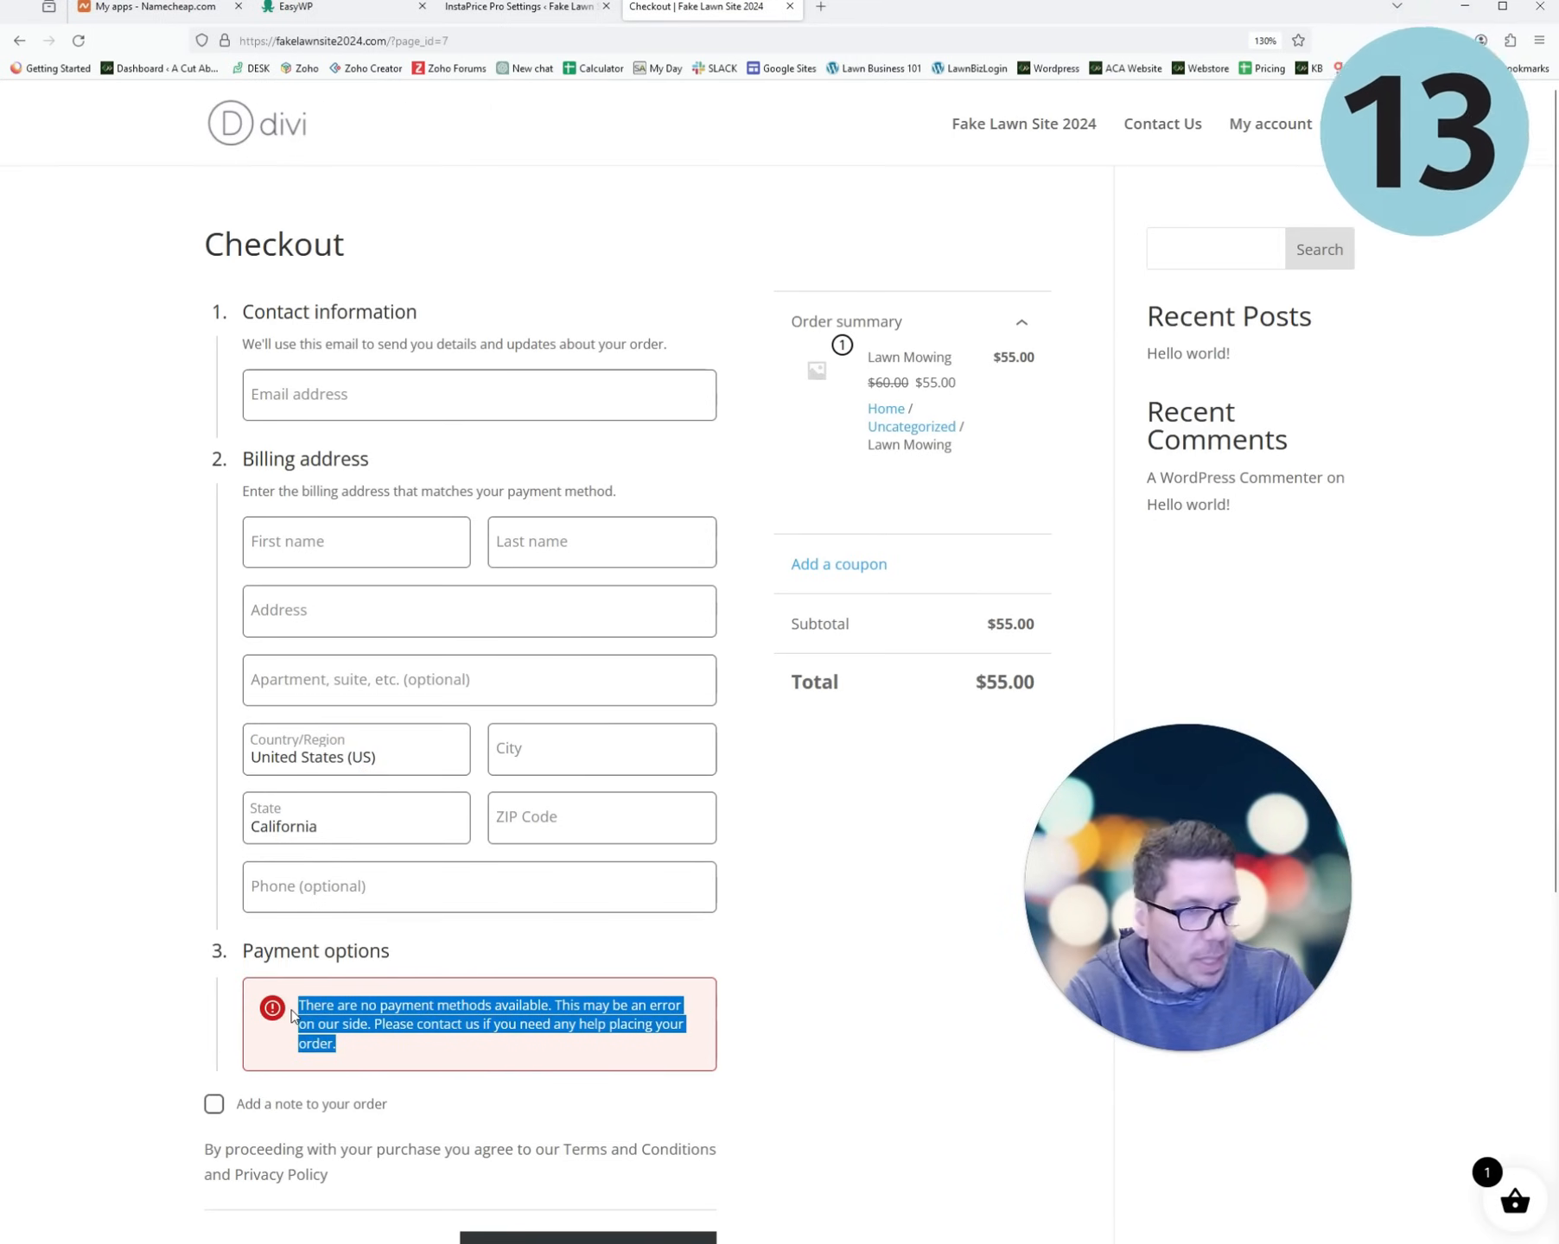
scroll(847, 882, "down", 3)
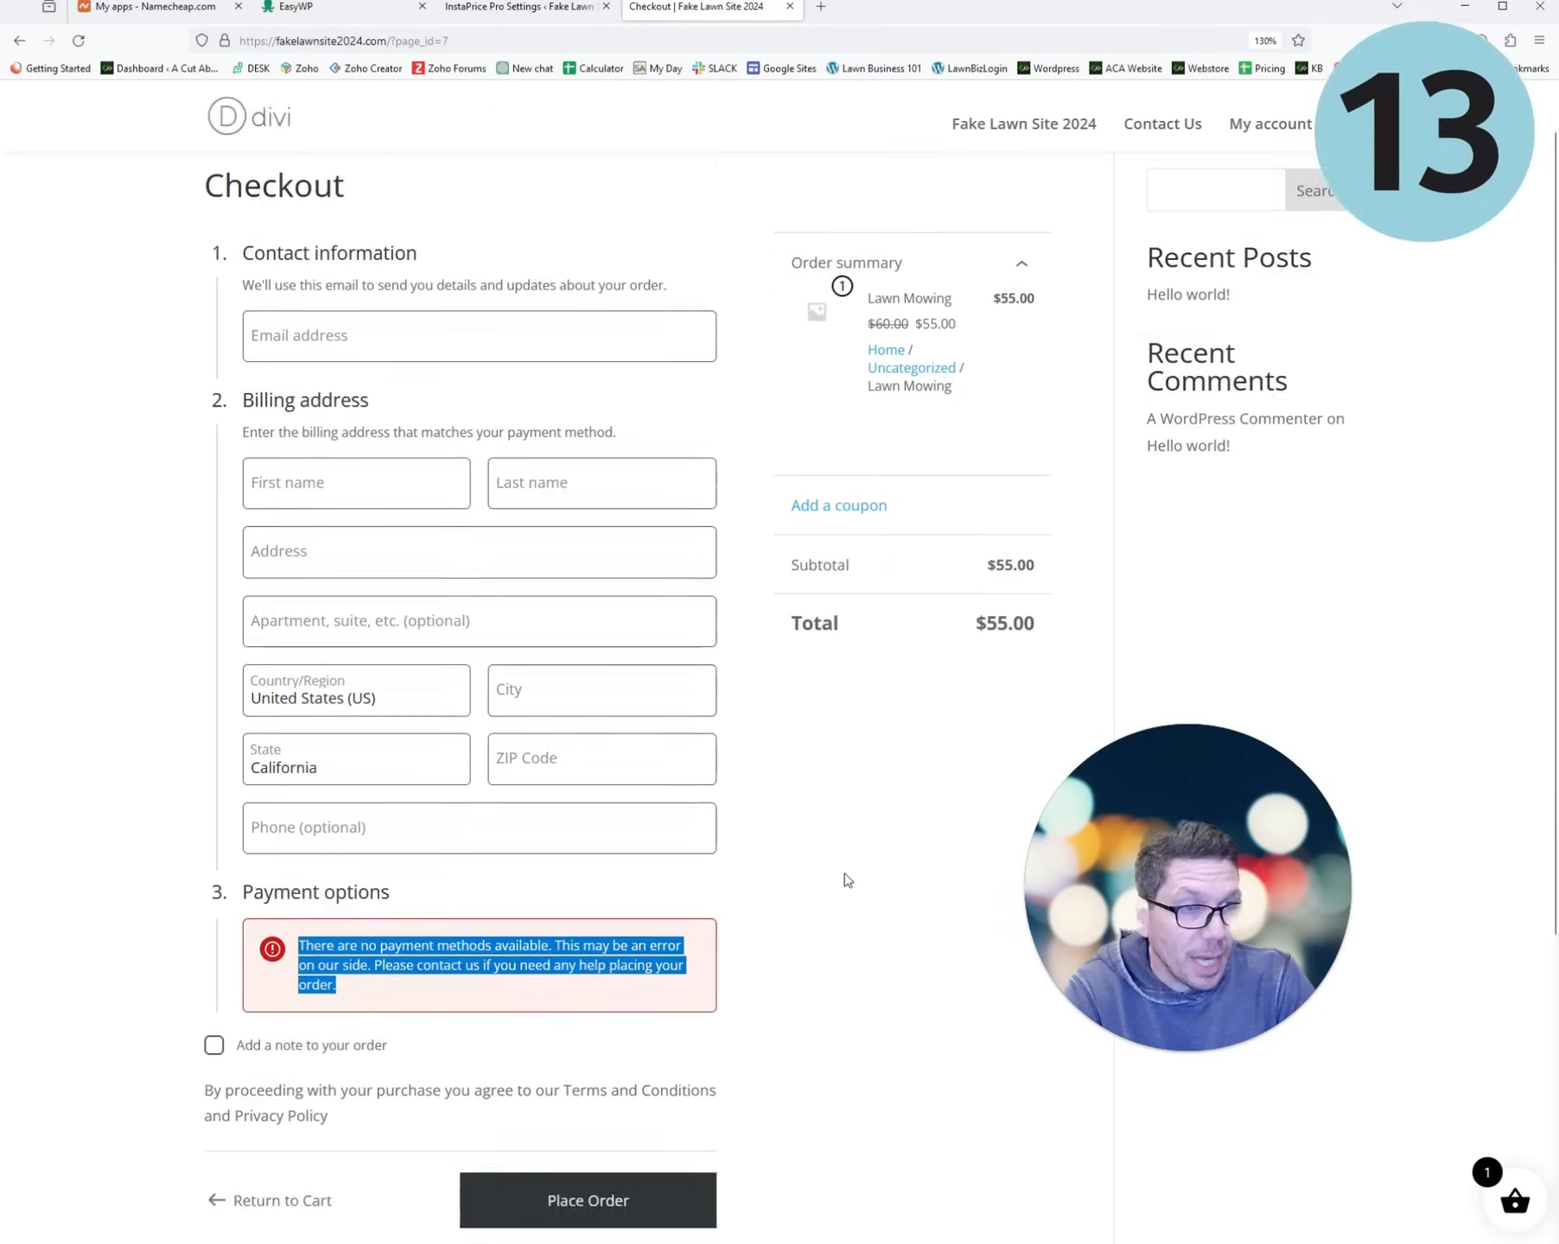
scroll(829, 808, "up", 3)
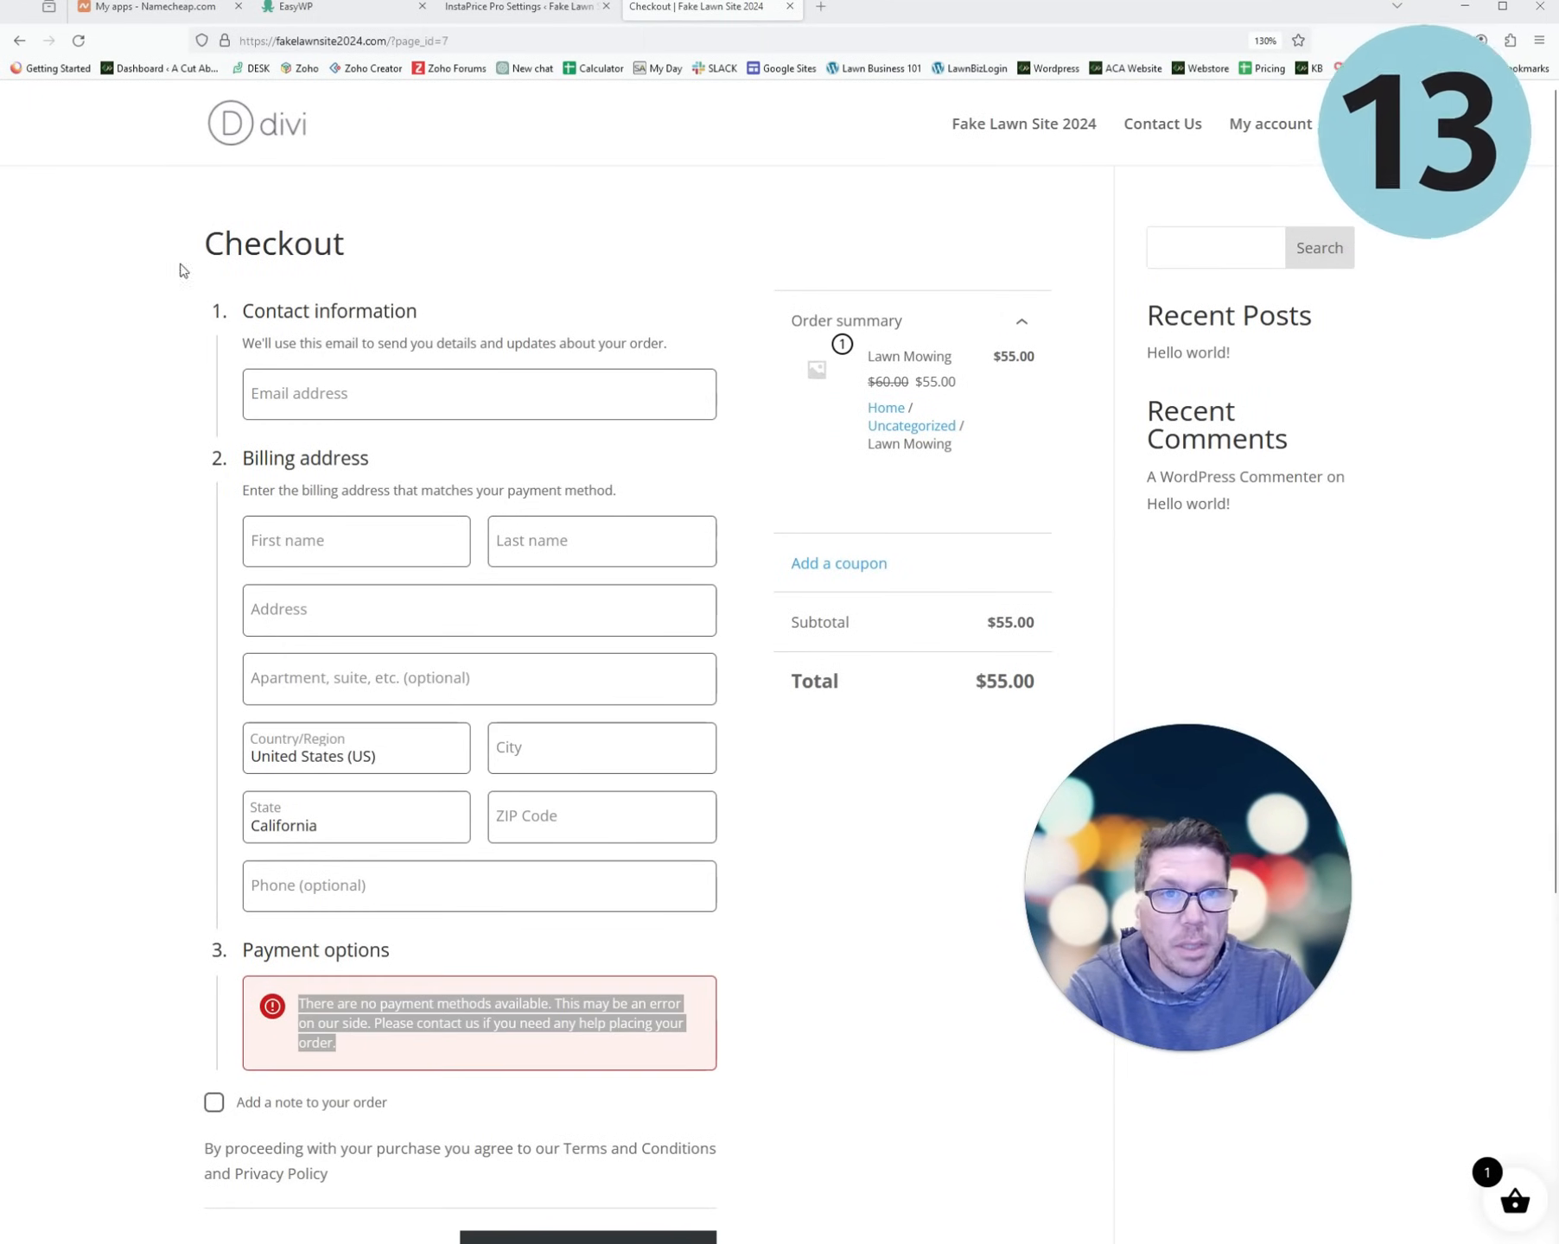
left_click(266, 134)
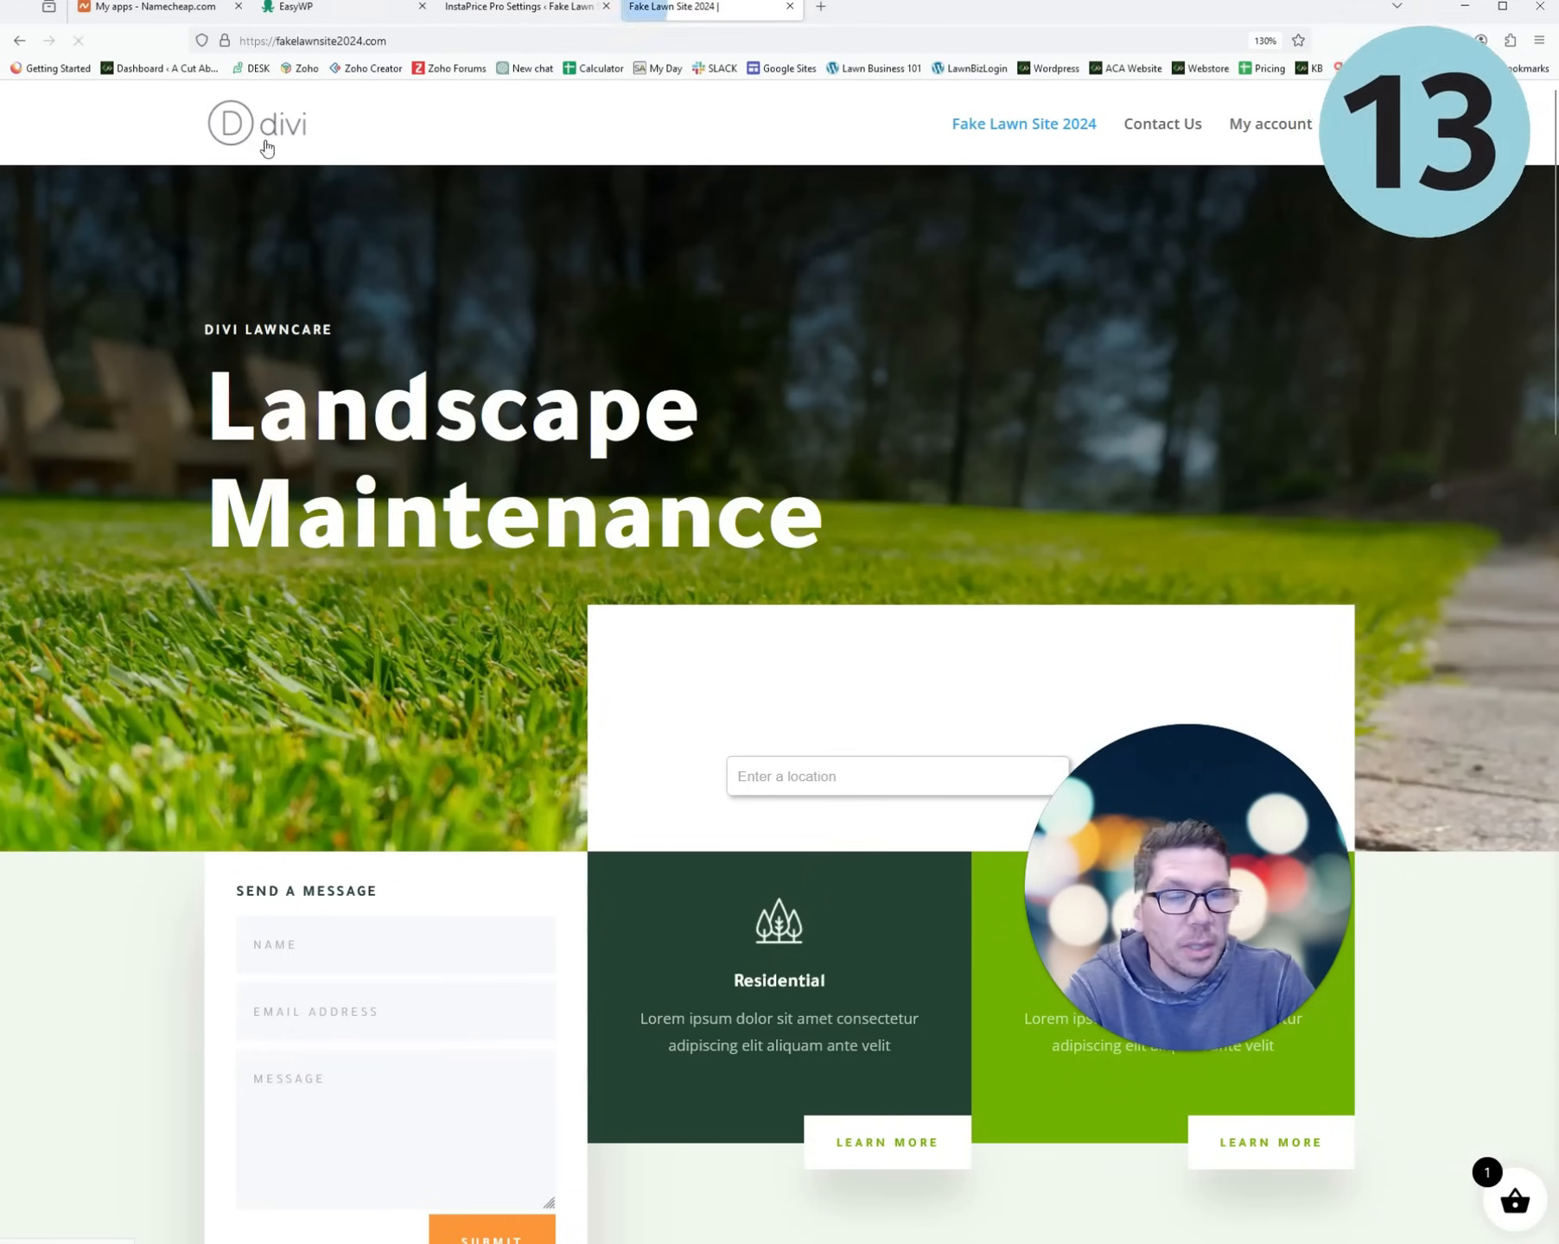
left_click(832, 783)
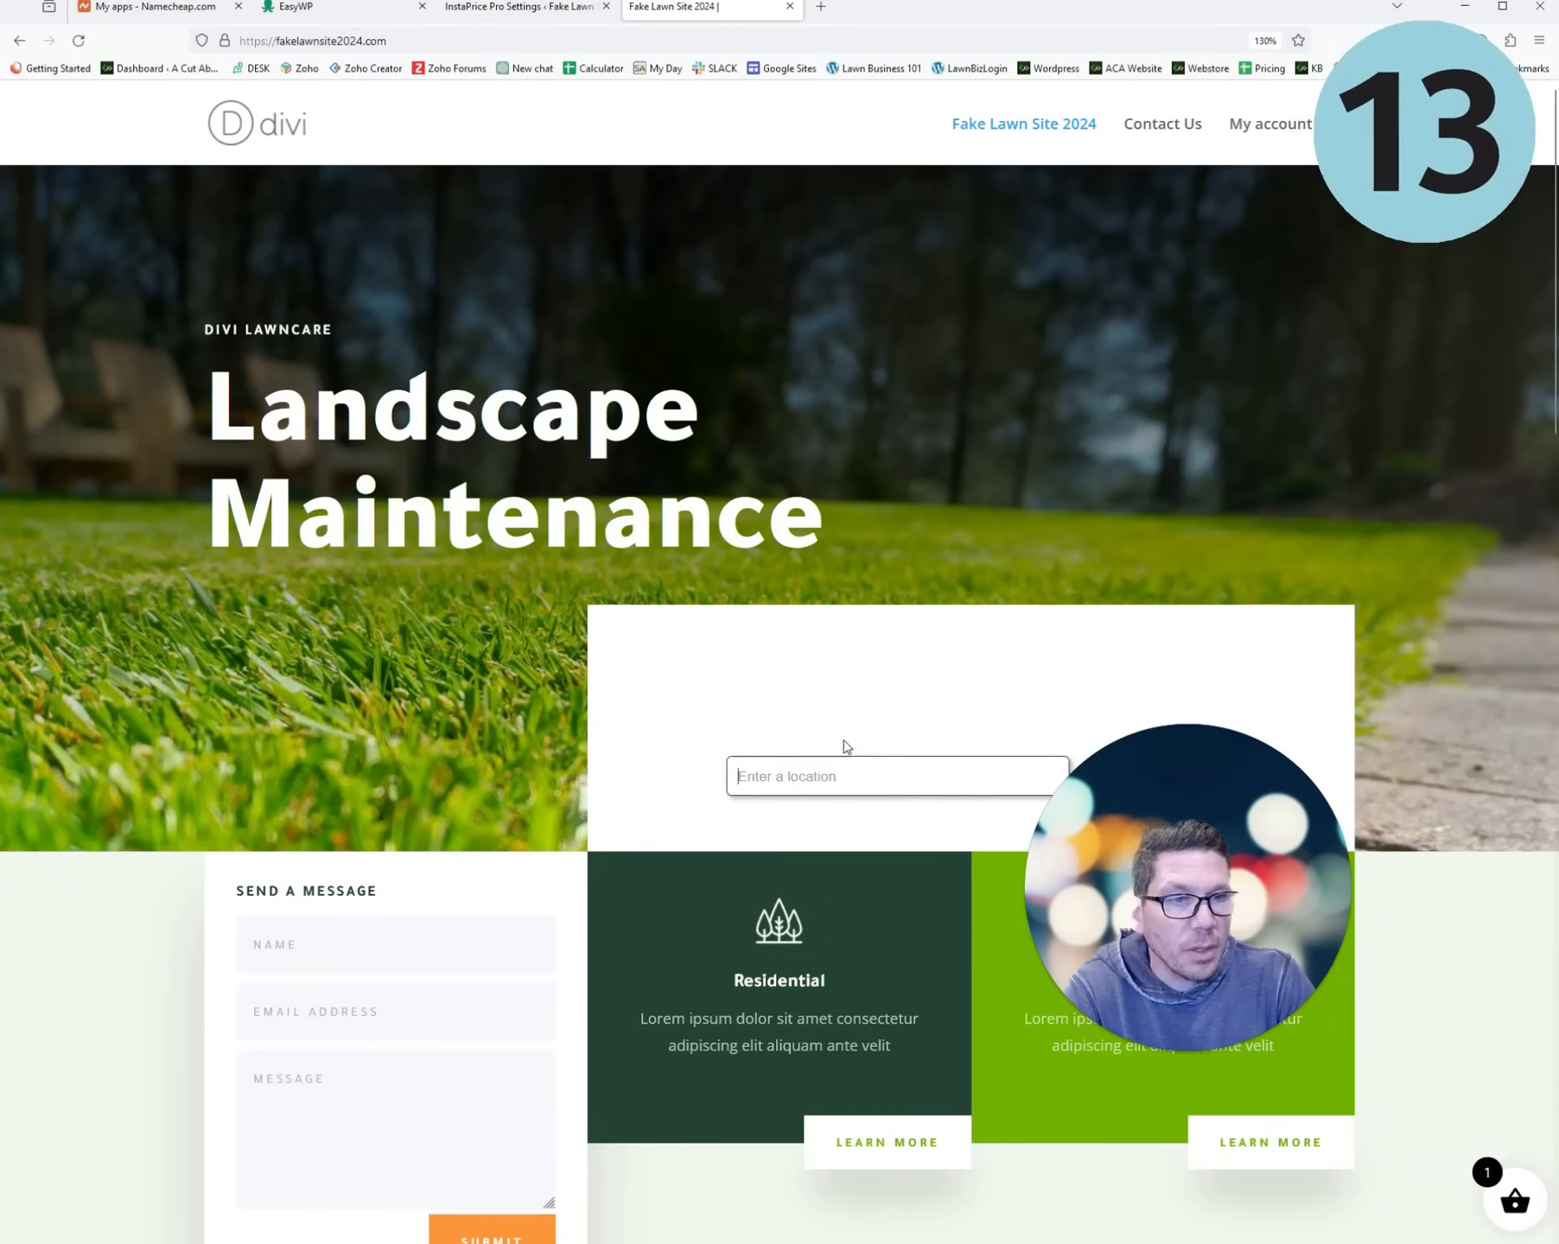
scroll(847, 745, "down", 3)
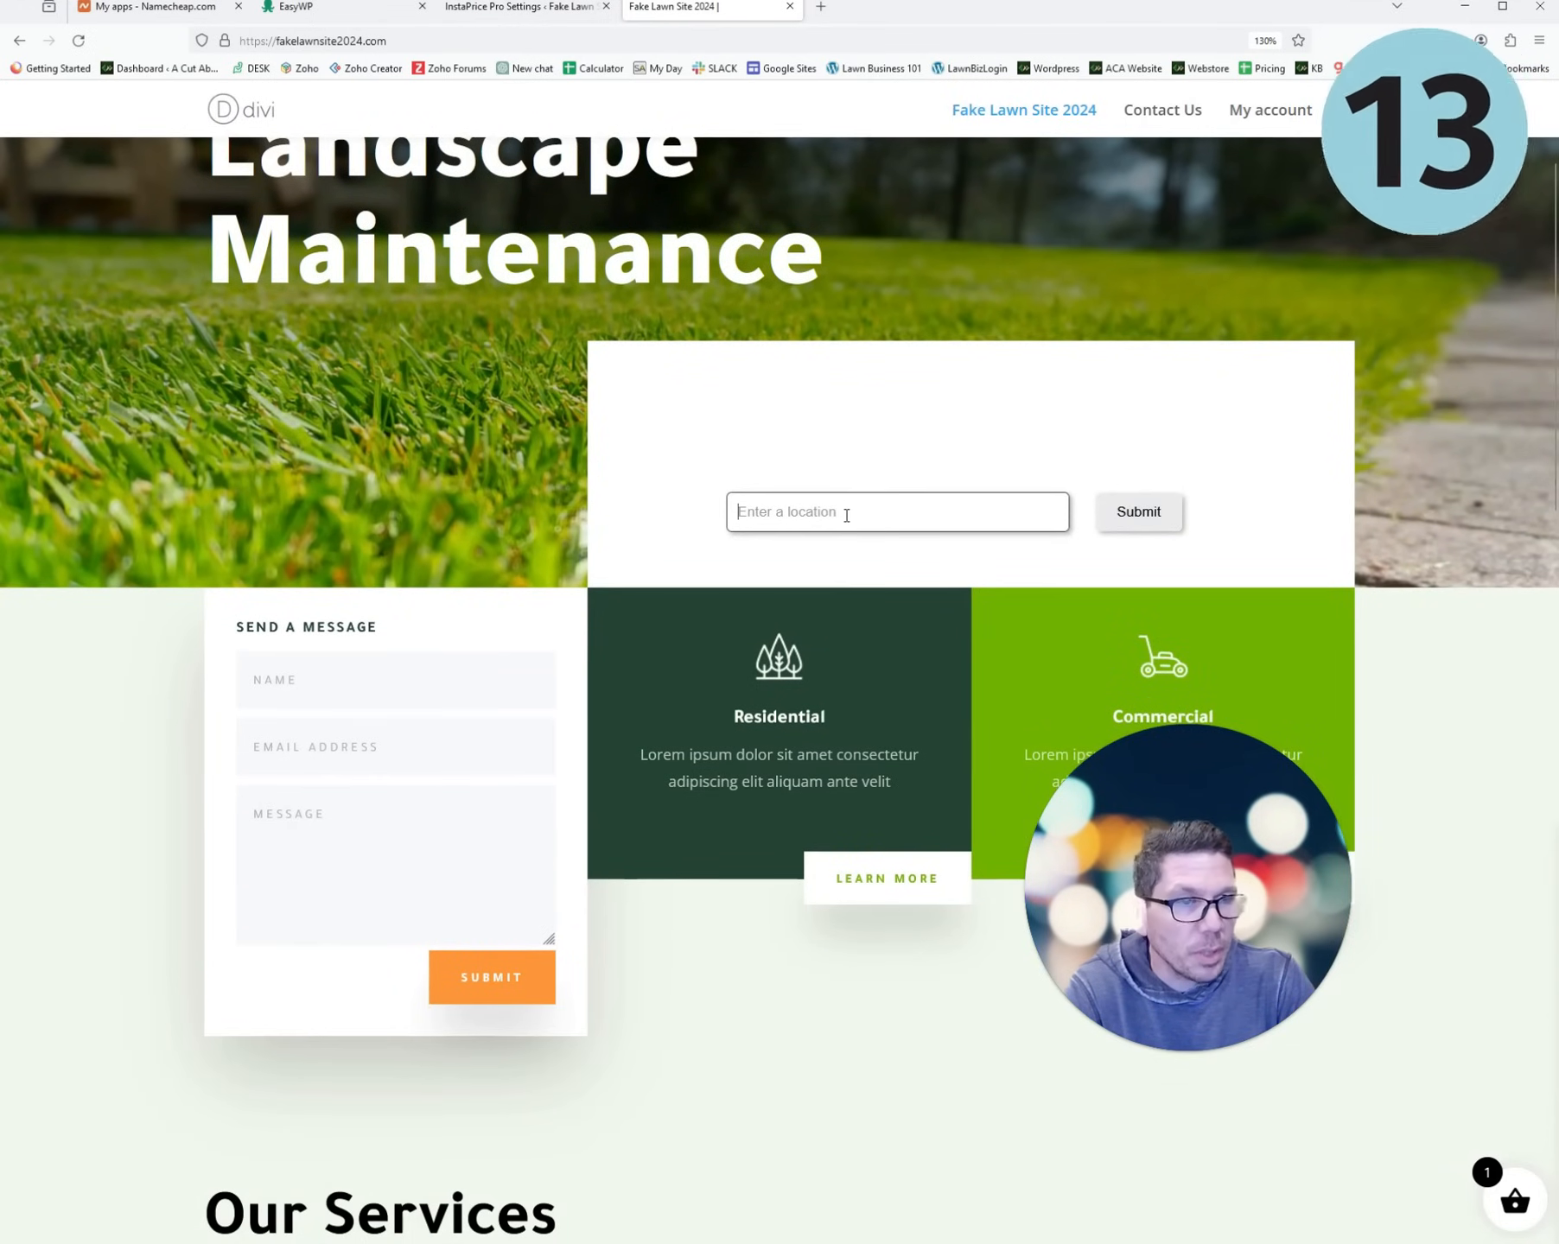
scroll(852, 519, "up", 2)
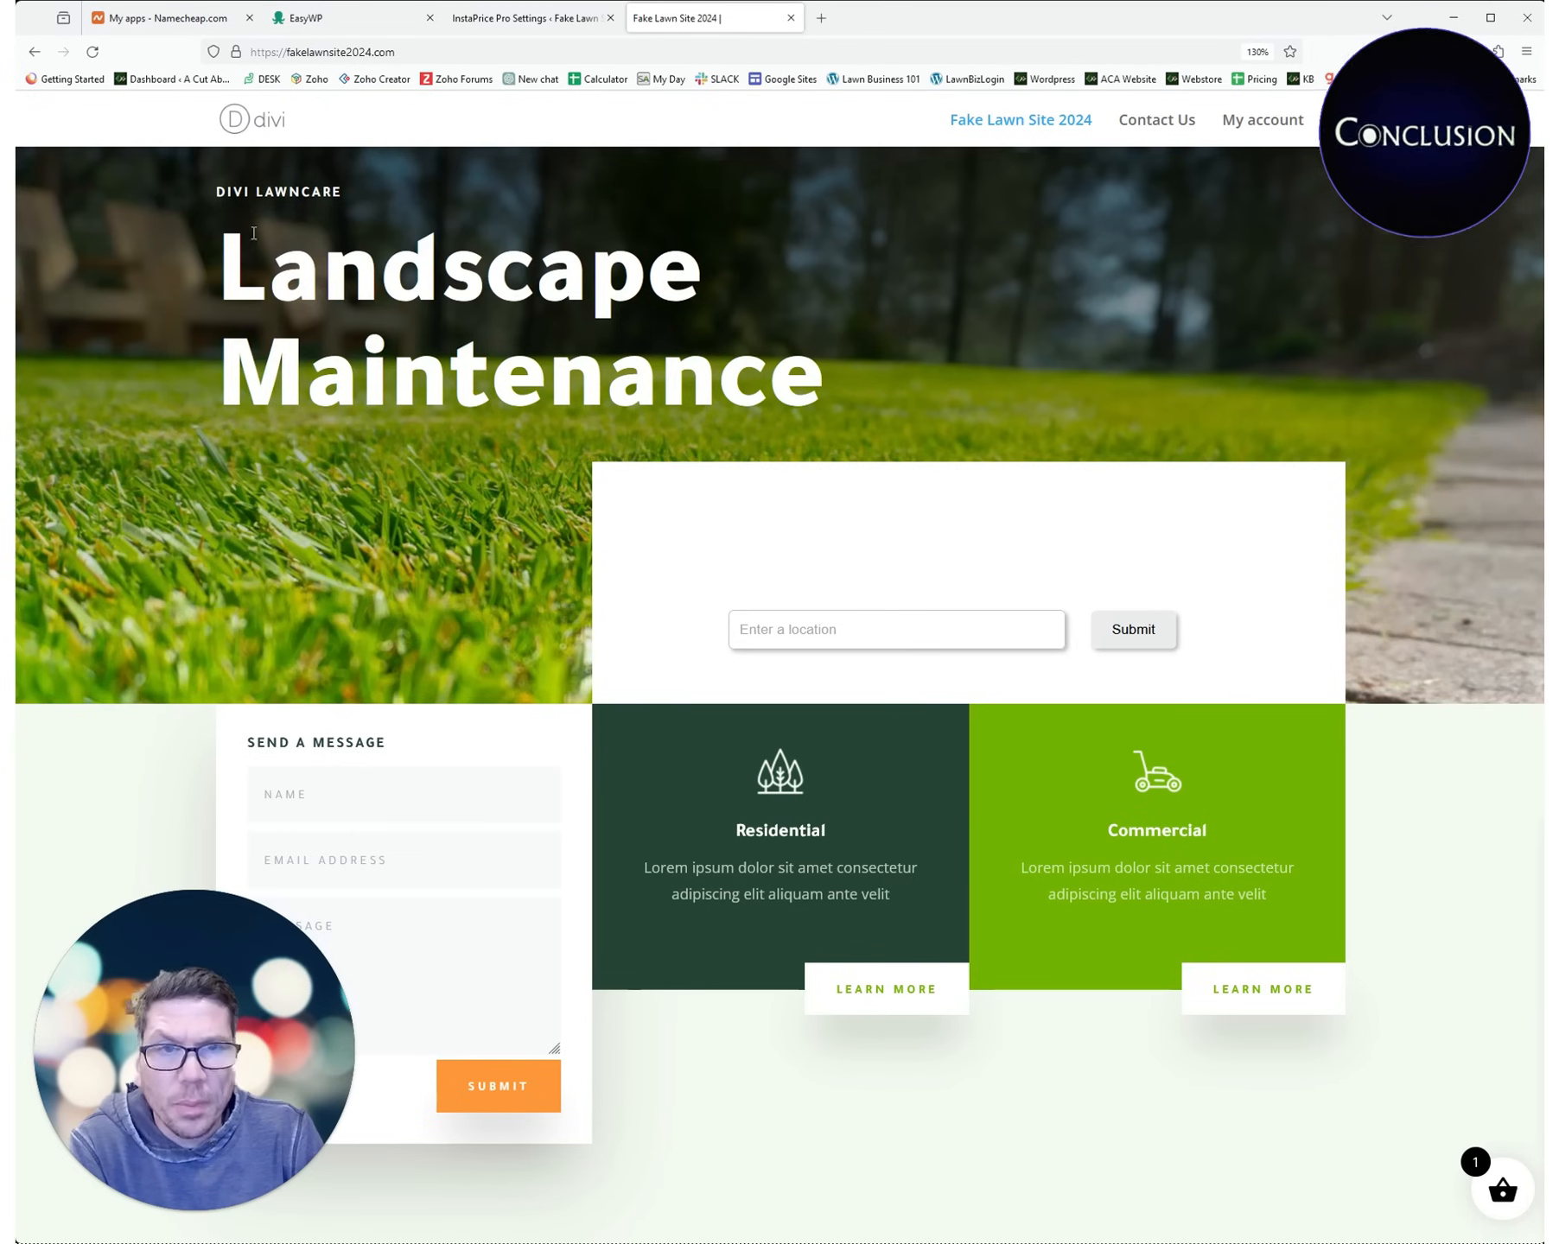
- Look over the homepage hero heading and content, then go to the Contact Us page
left_click_drag(222, 192, 493, 294)
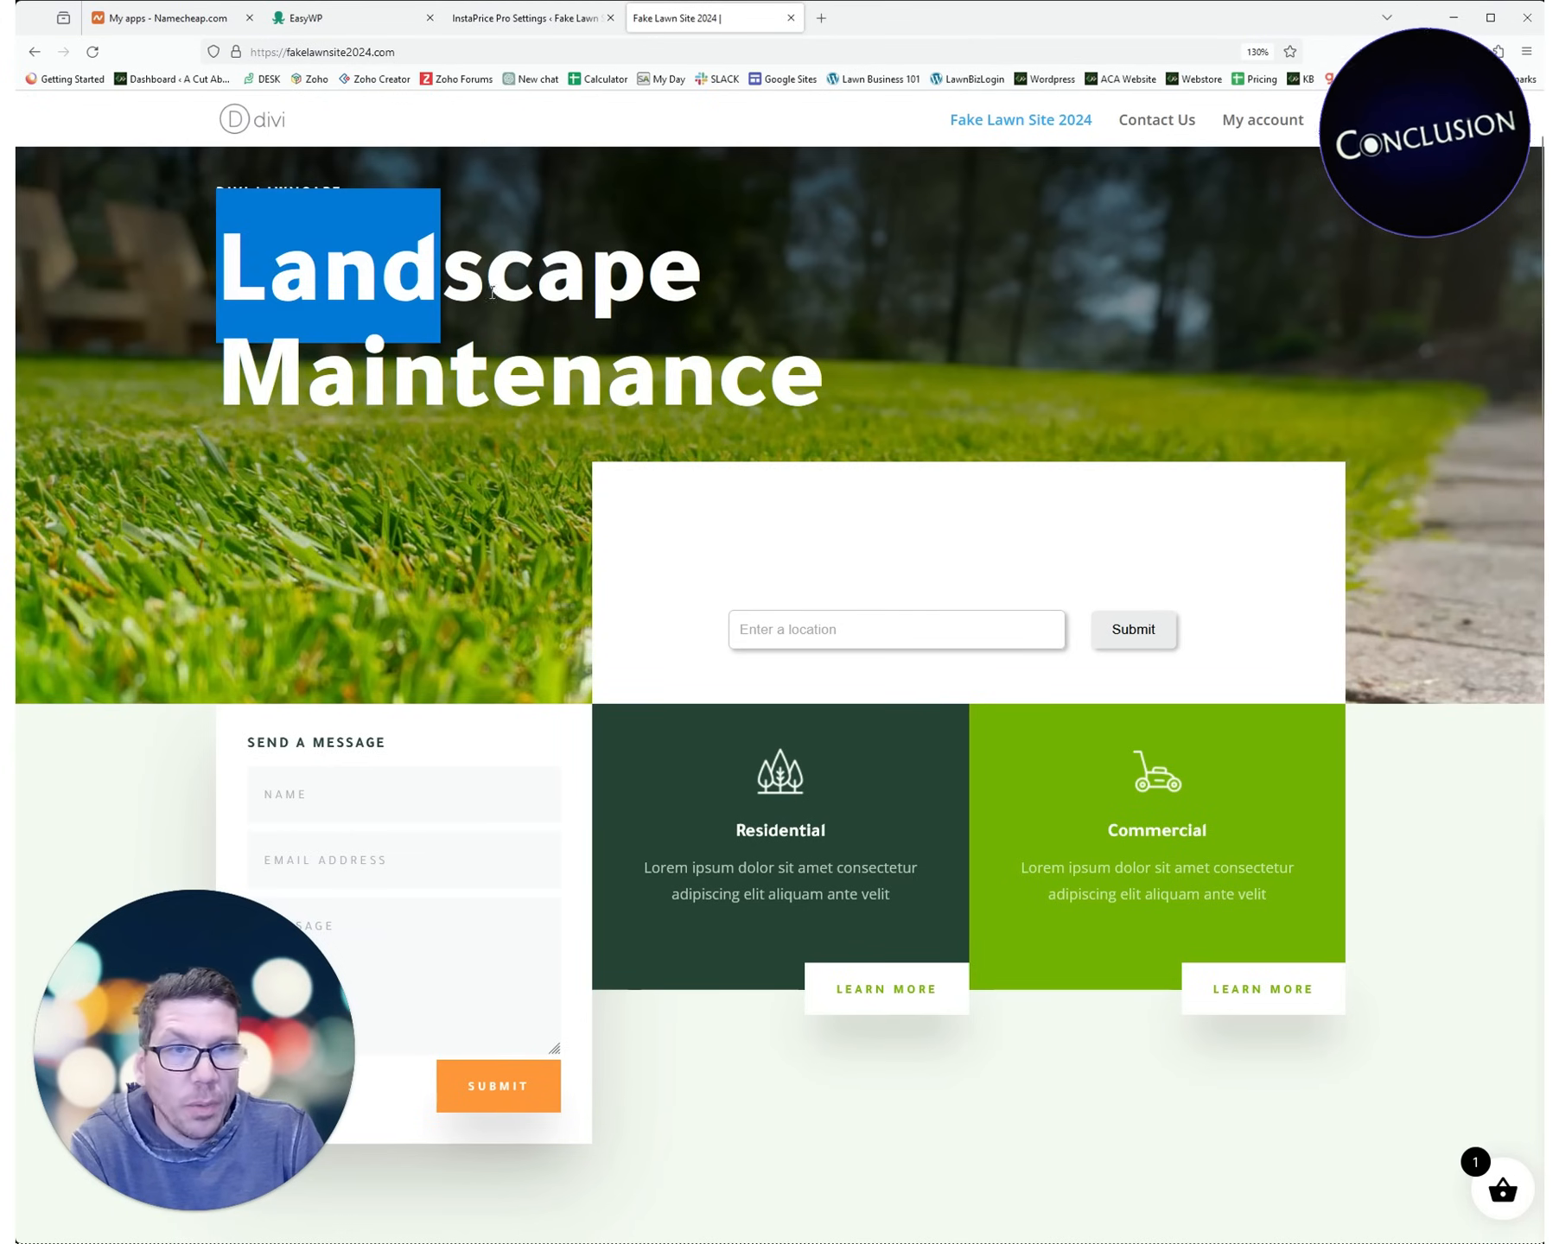
left_click(759, 394)
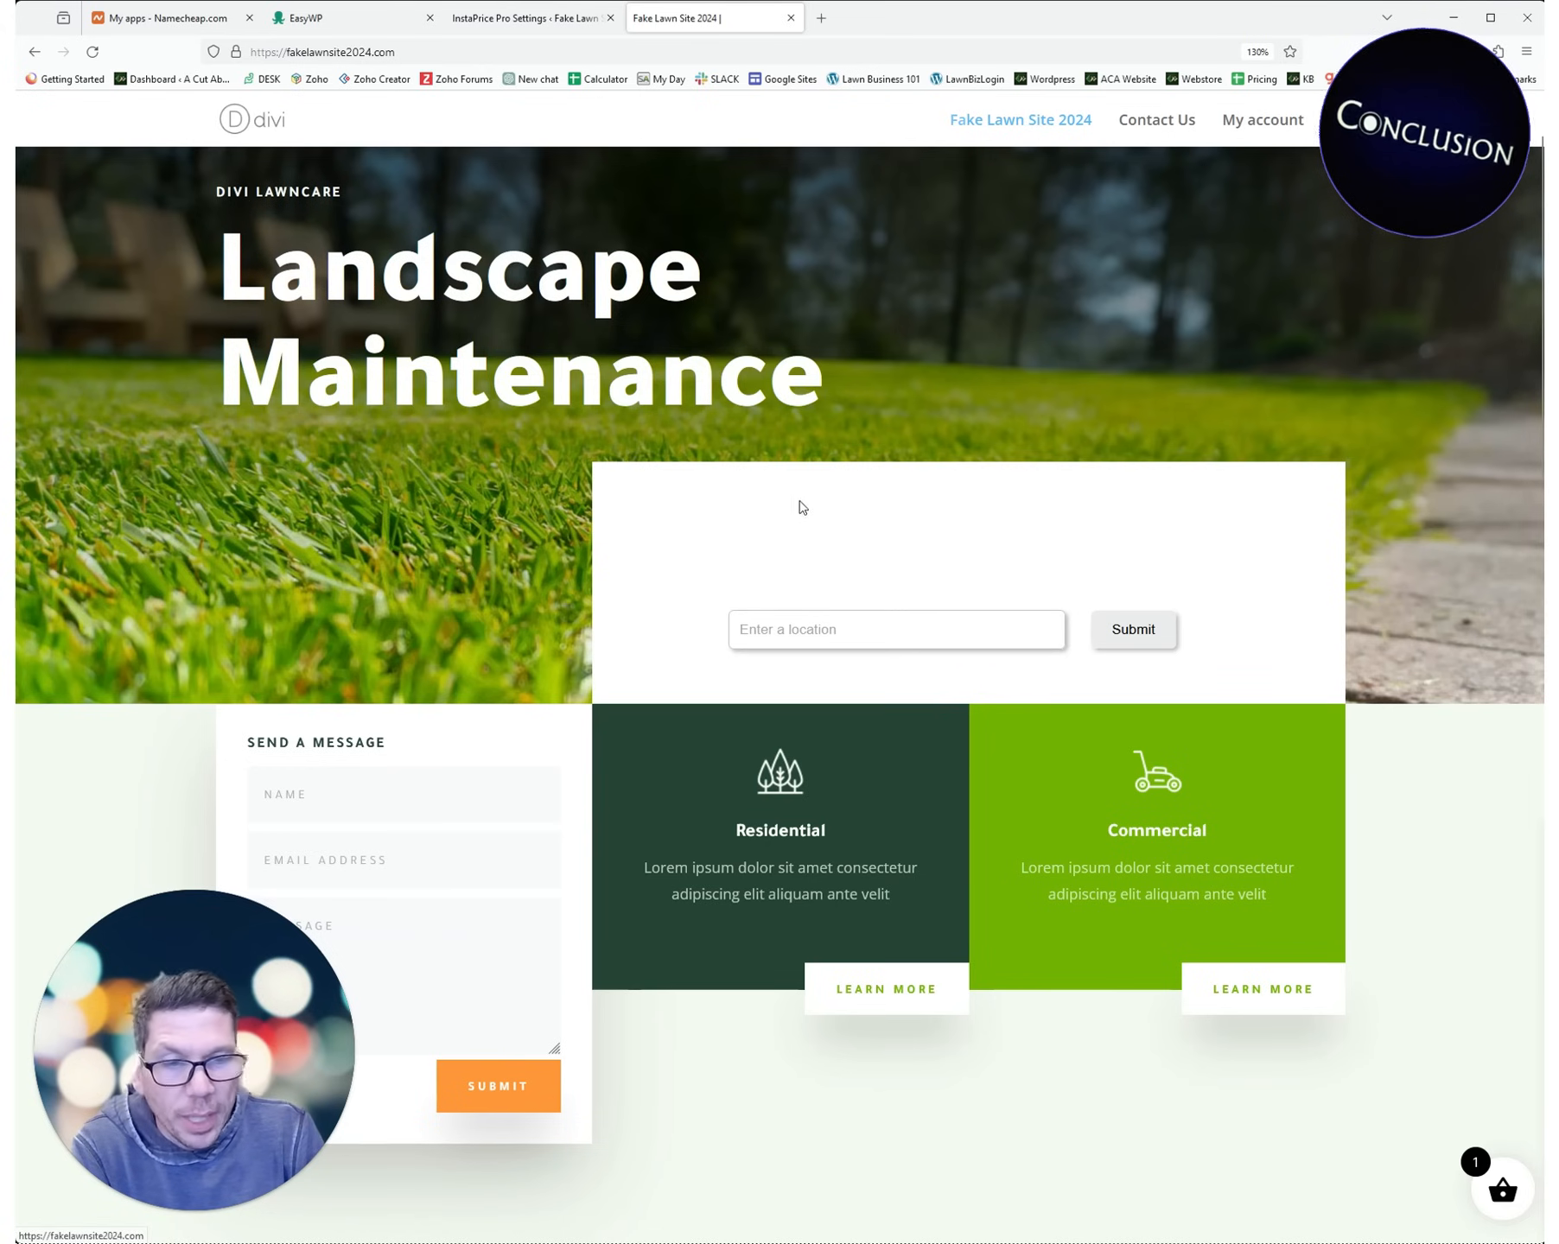
scroll(797, 519, "down", 15)
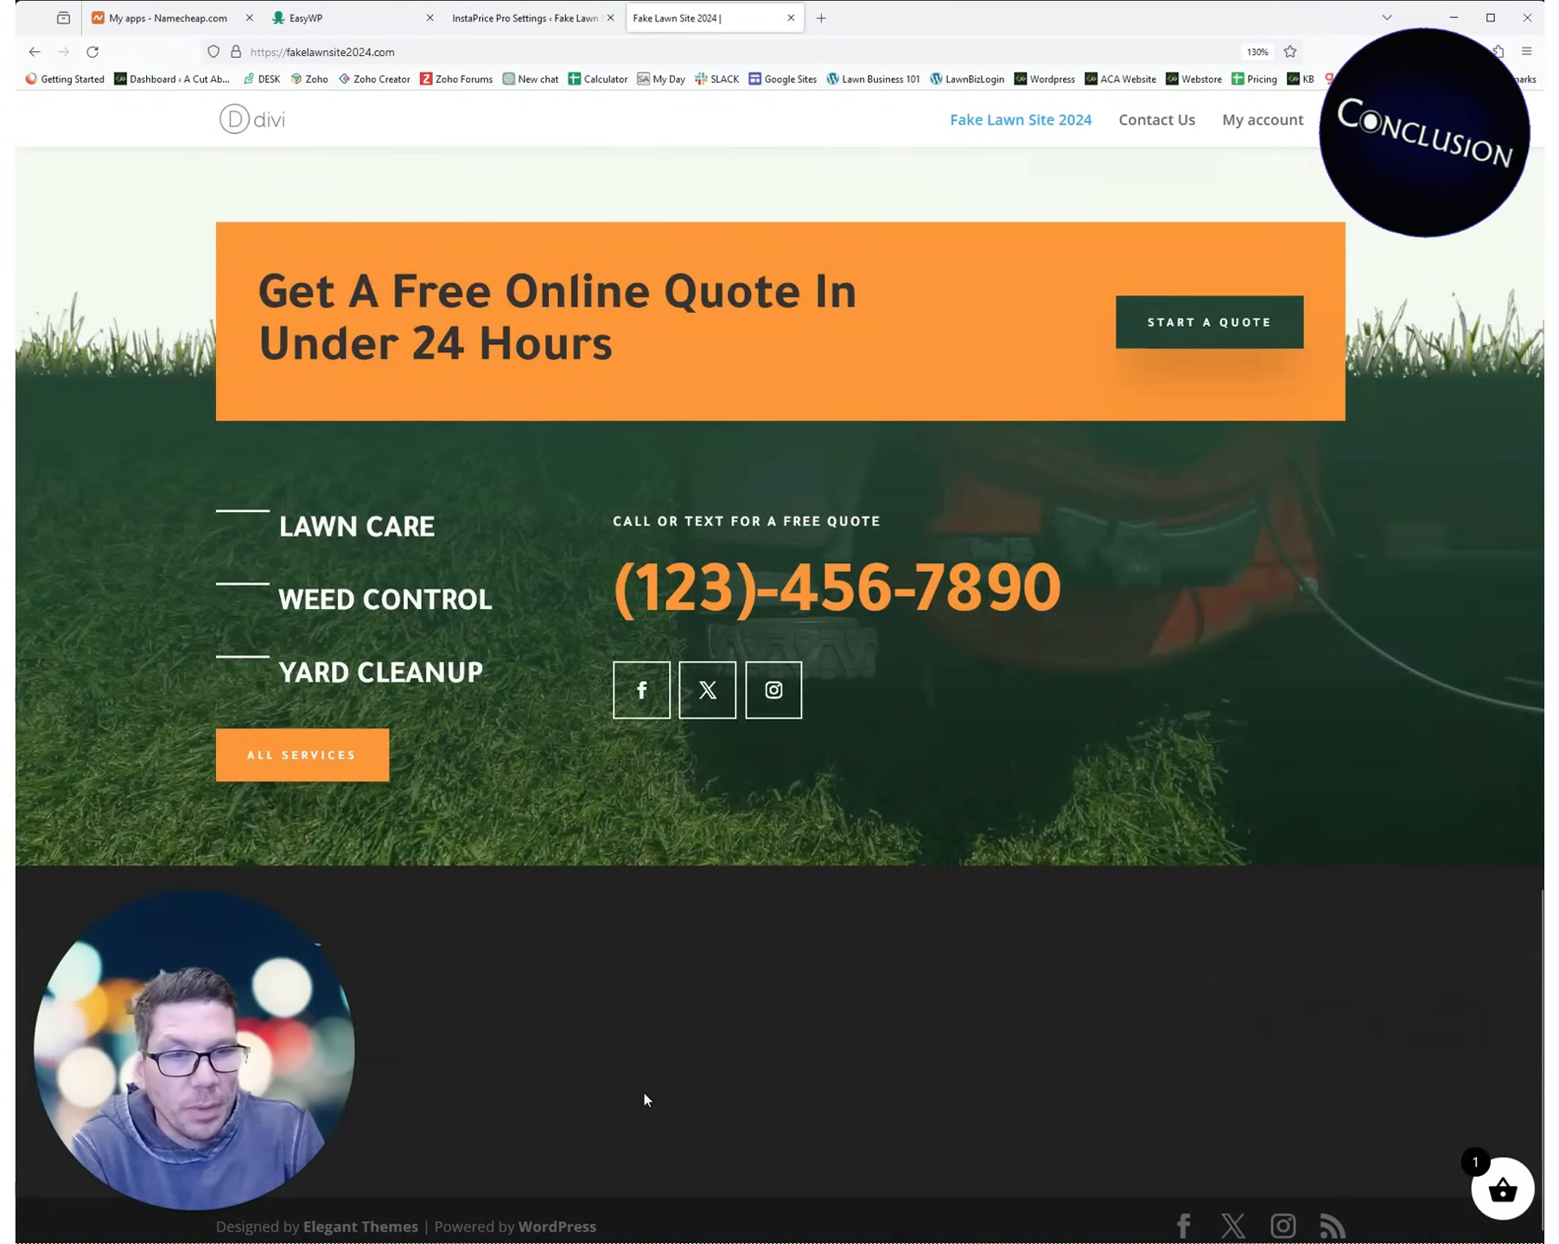
scroll(643, 1100, "up", 15)
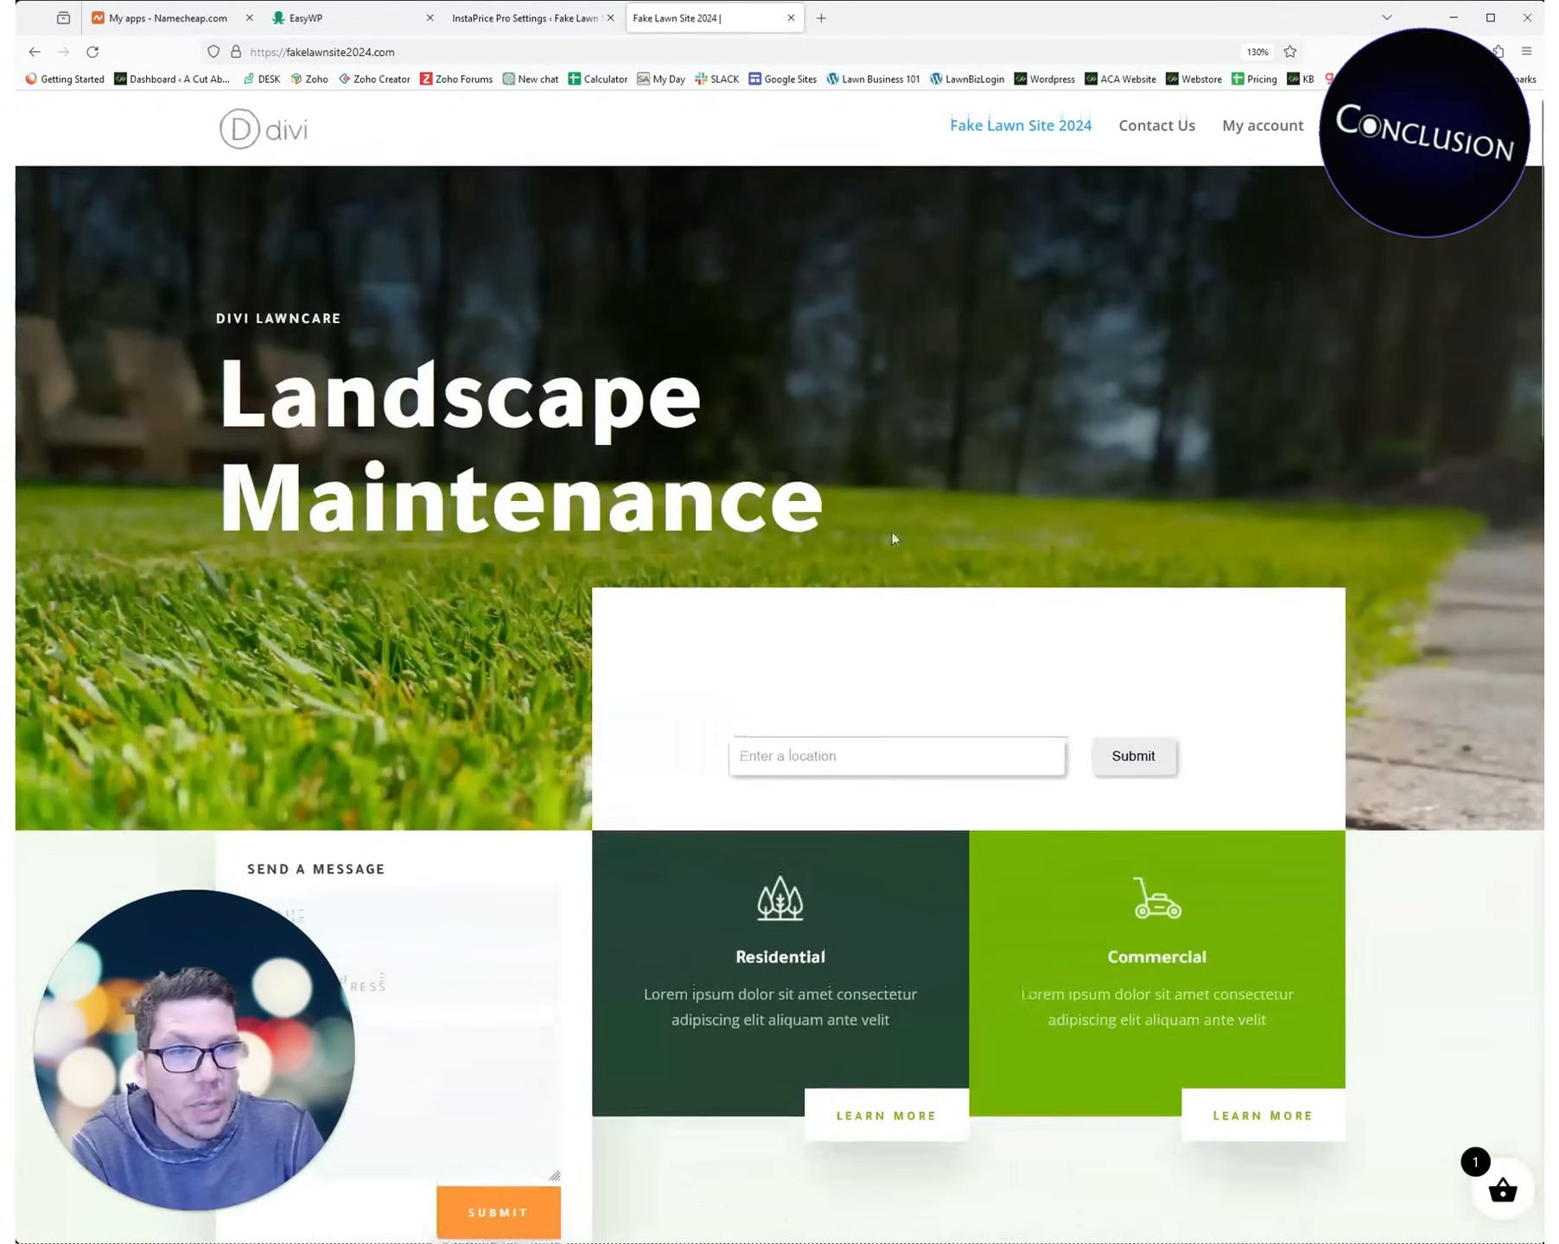
left_click(1148, 136)
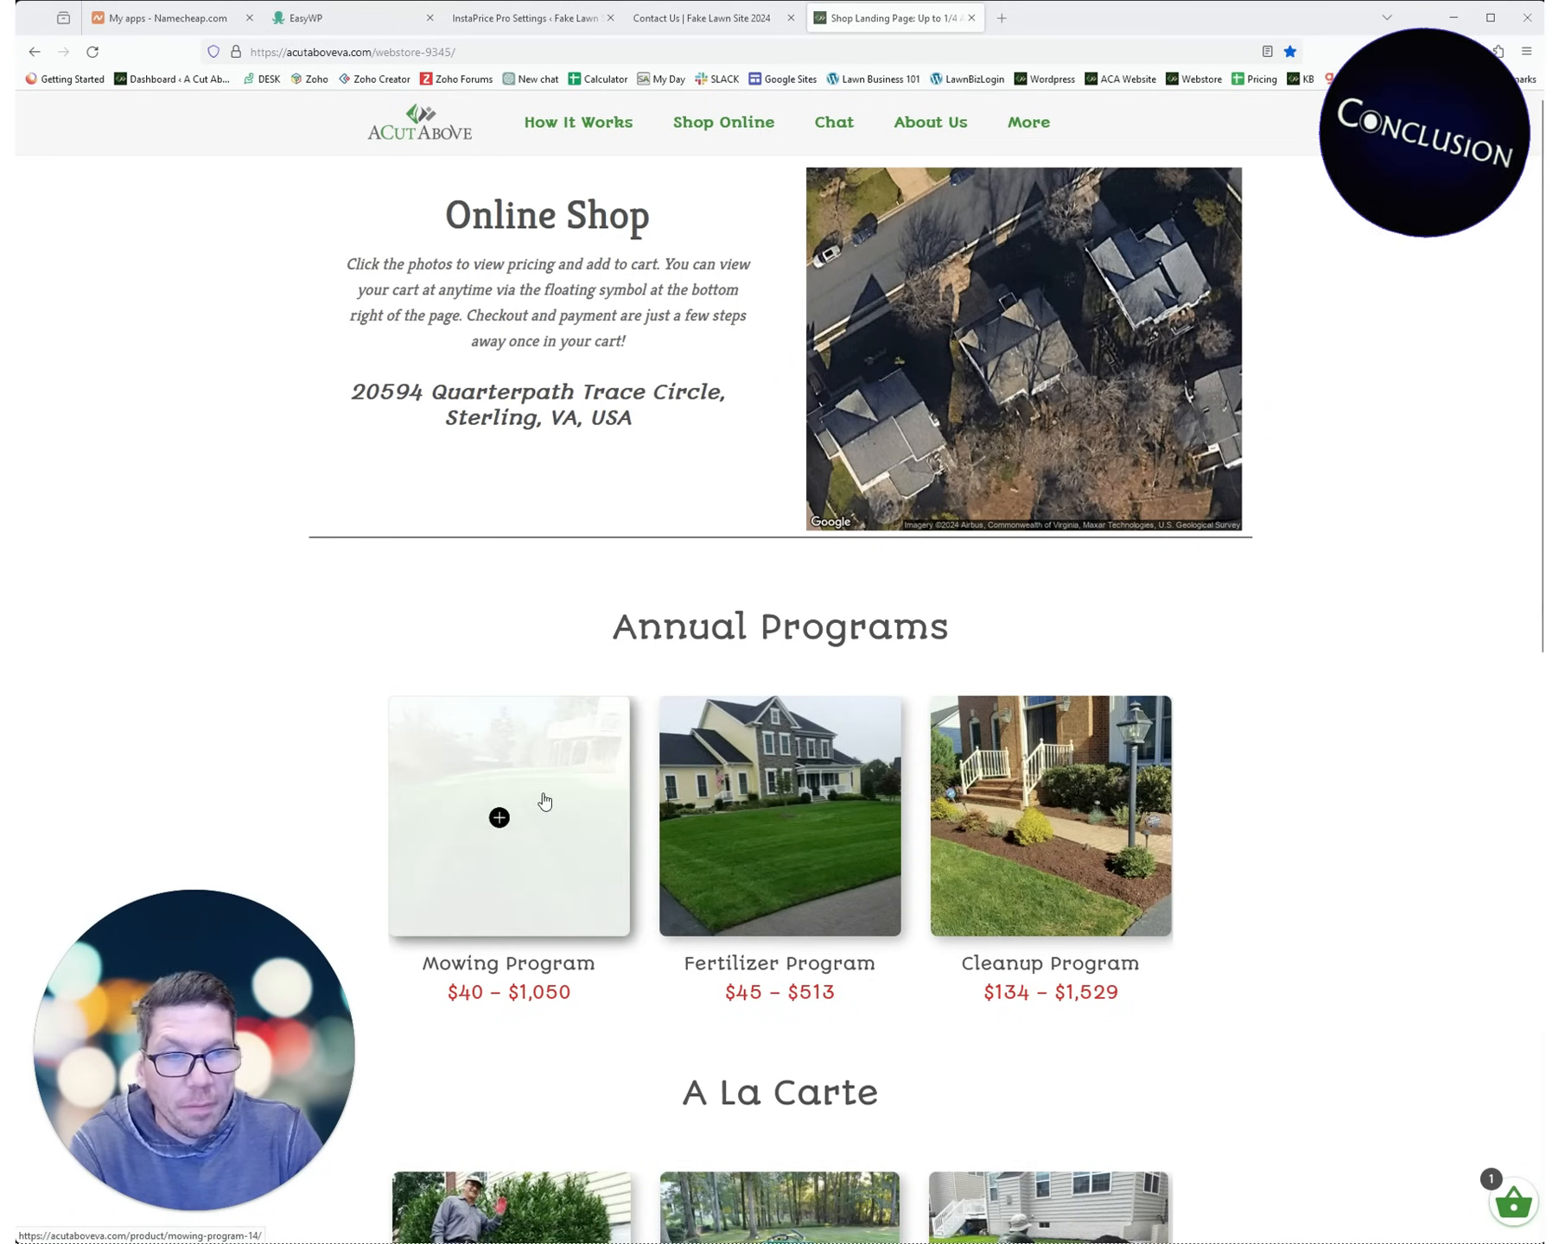
- Open the Mowing Program product page and browse its add-on options, photos and FAQs
scroll(545, 795, "down", 10)
scroll(536, 634, "up", 5)
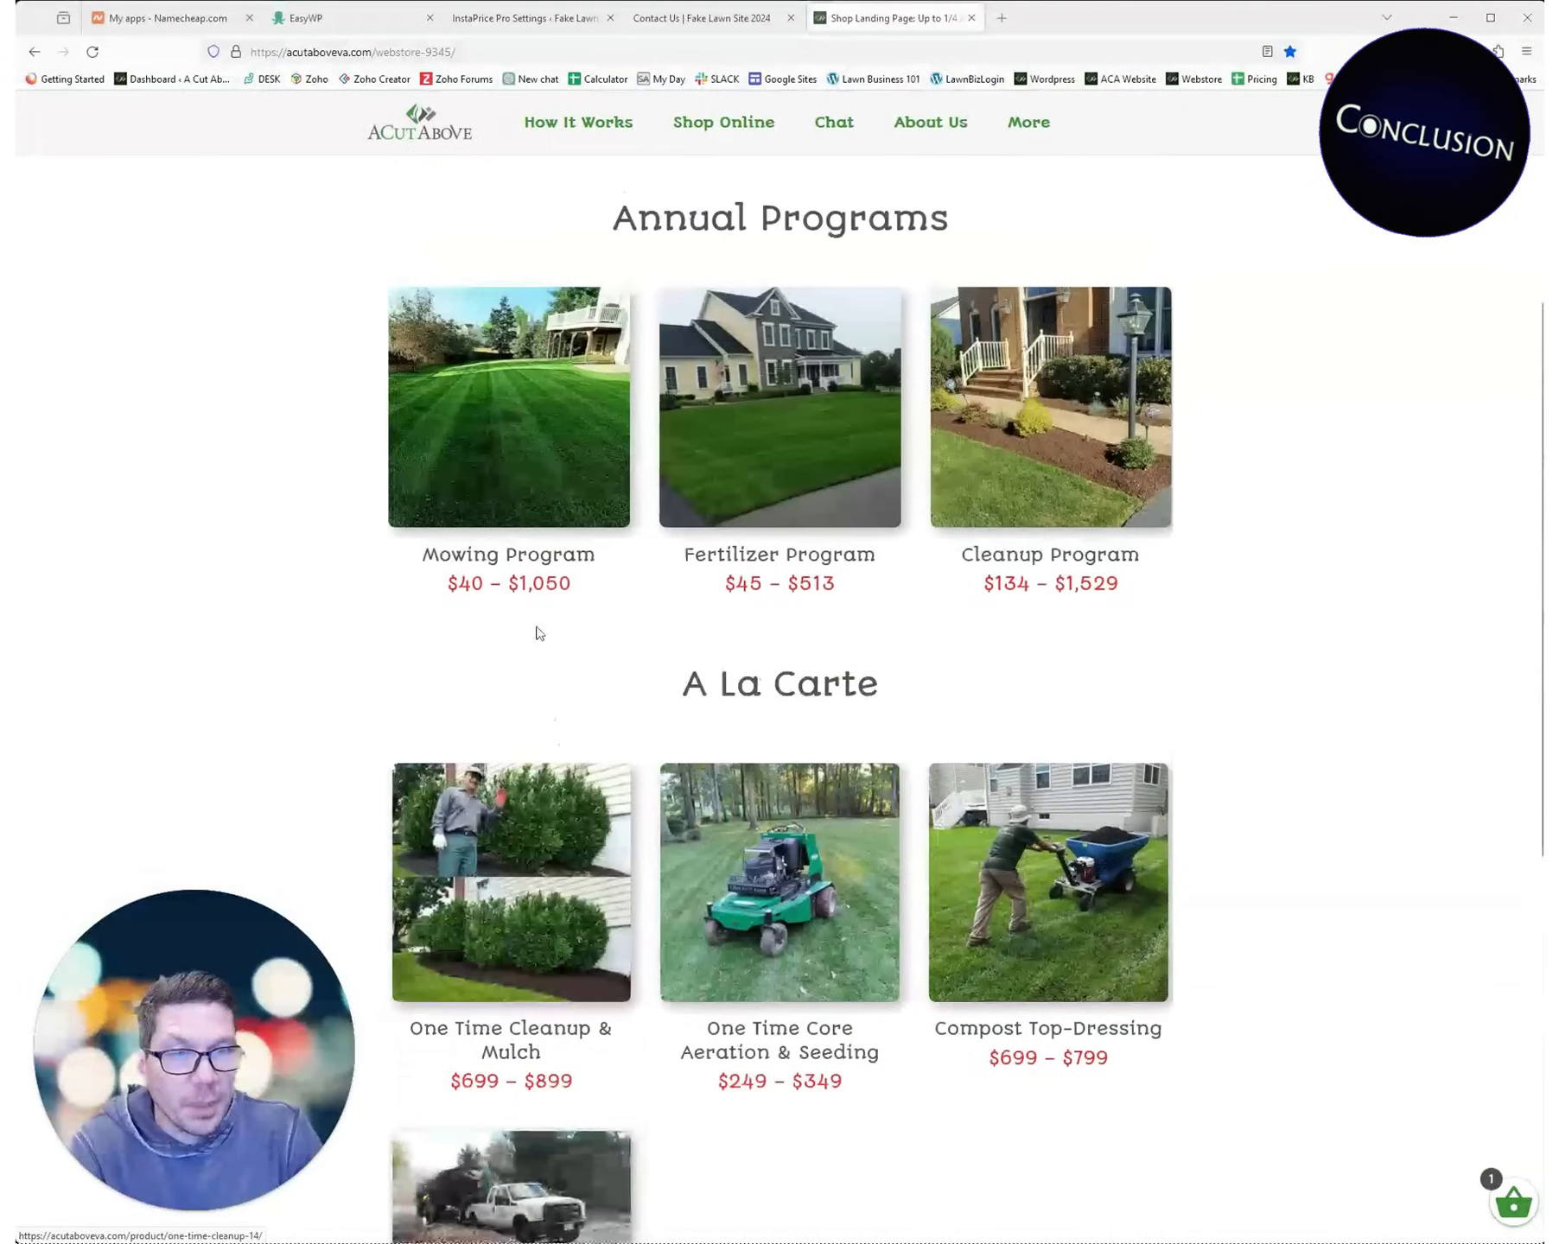
left_click(507, 445)
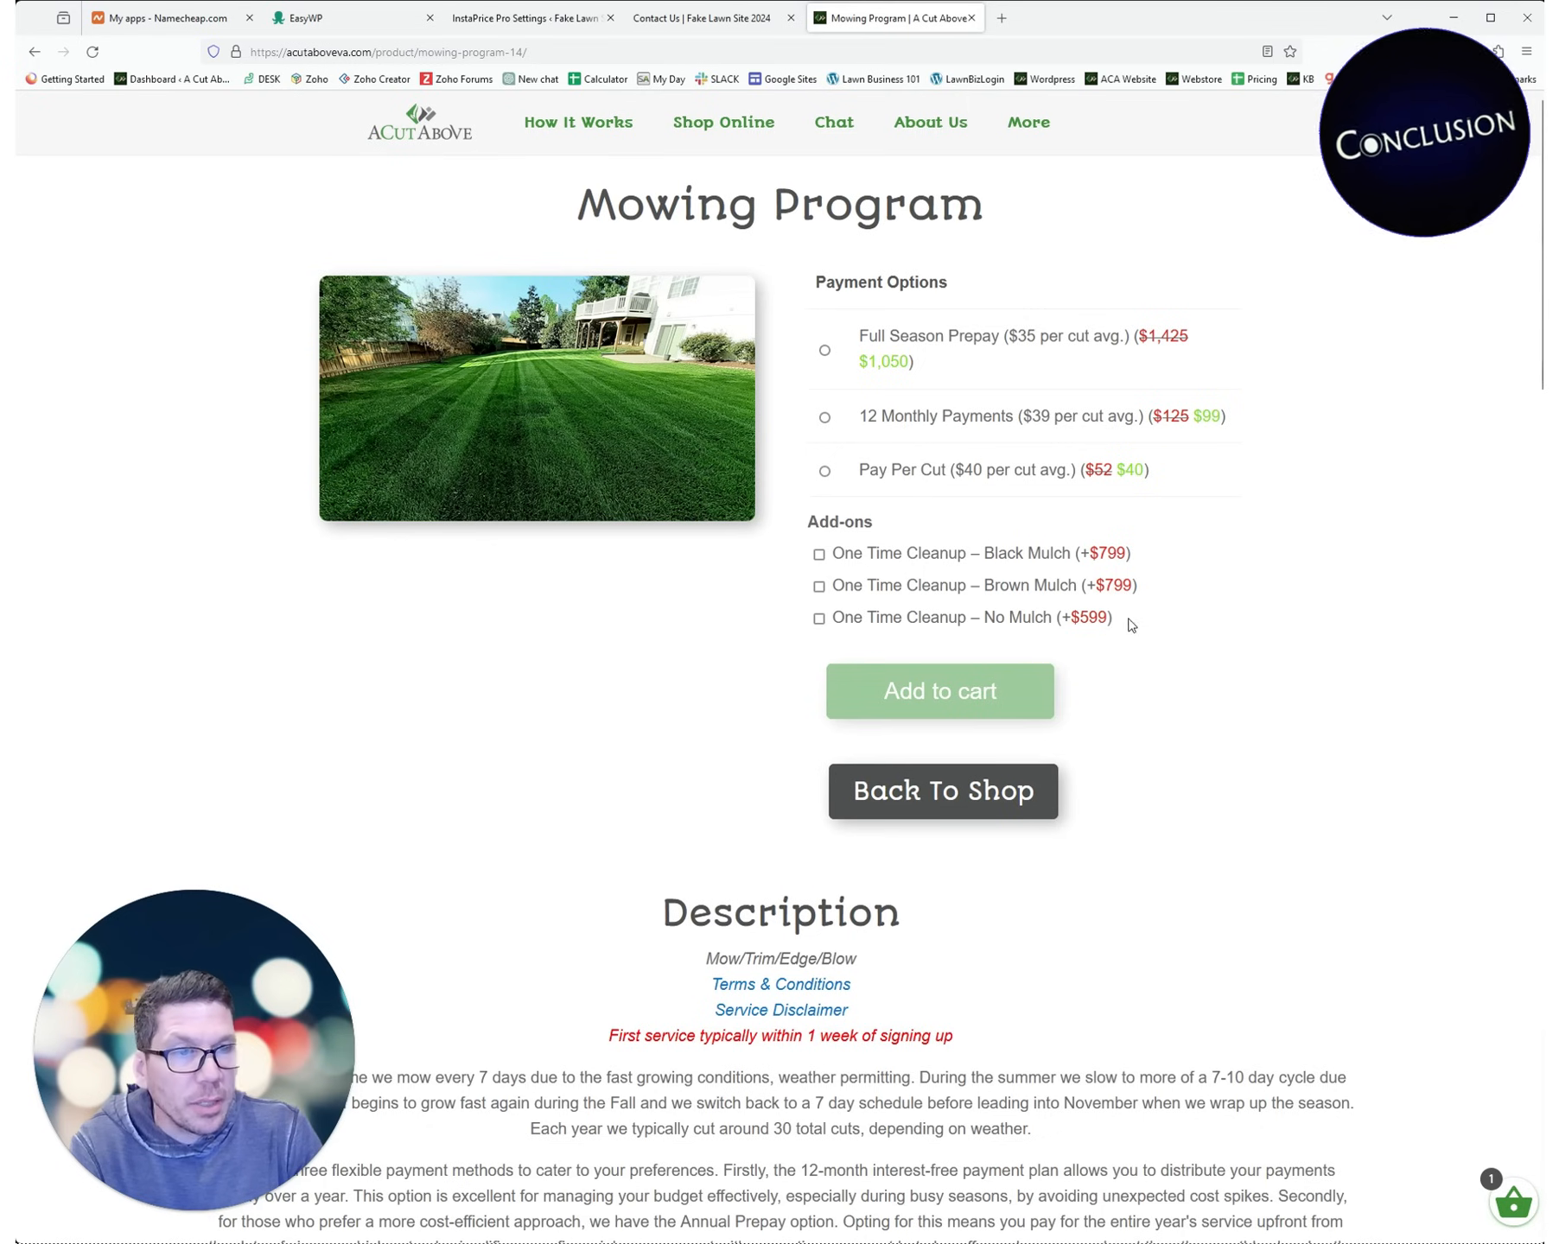
left_click_drag(1128, 621, 829, 523)
left_click(927, 380)
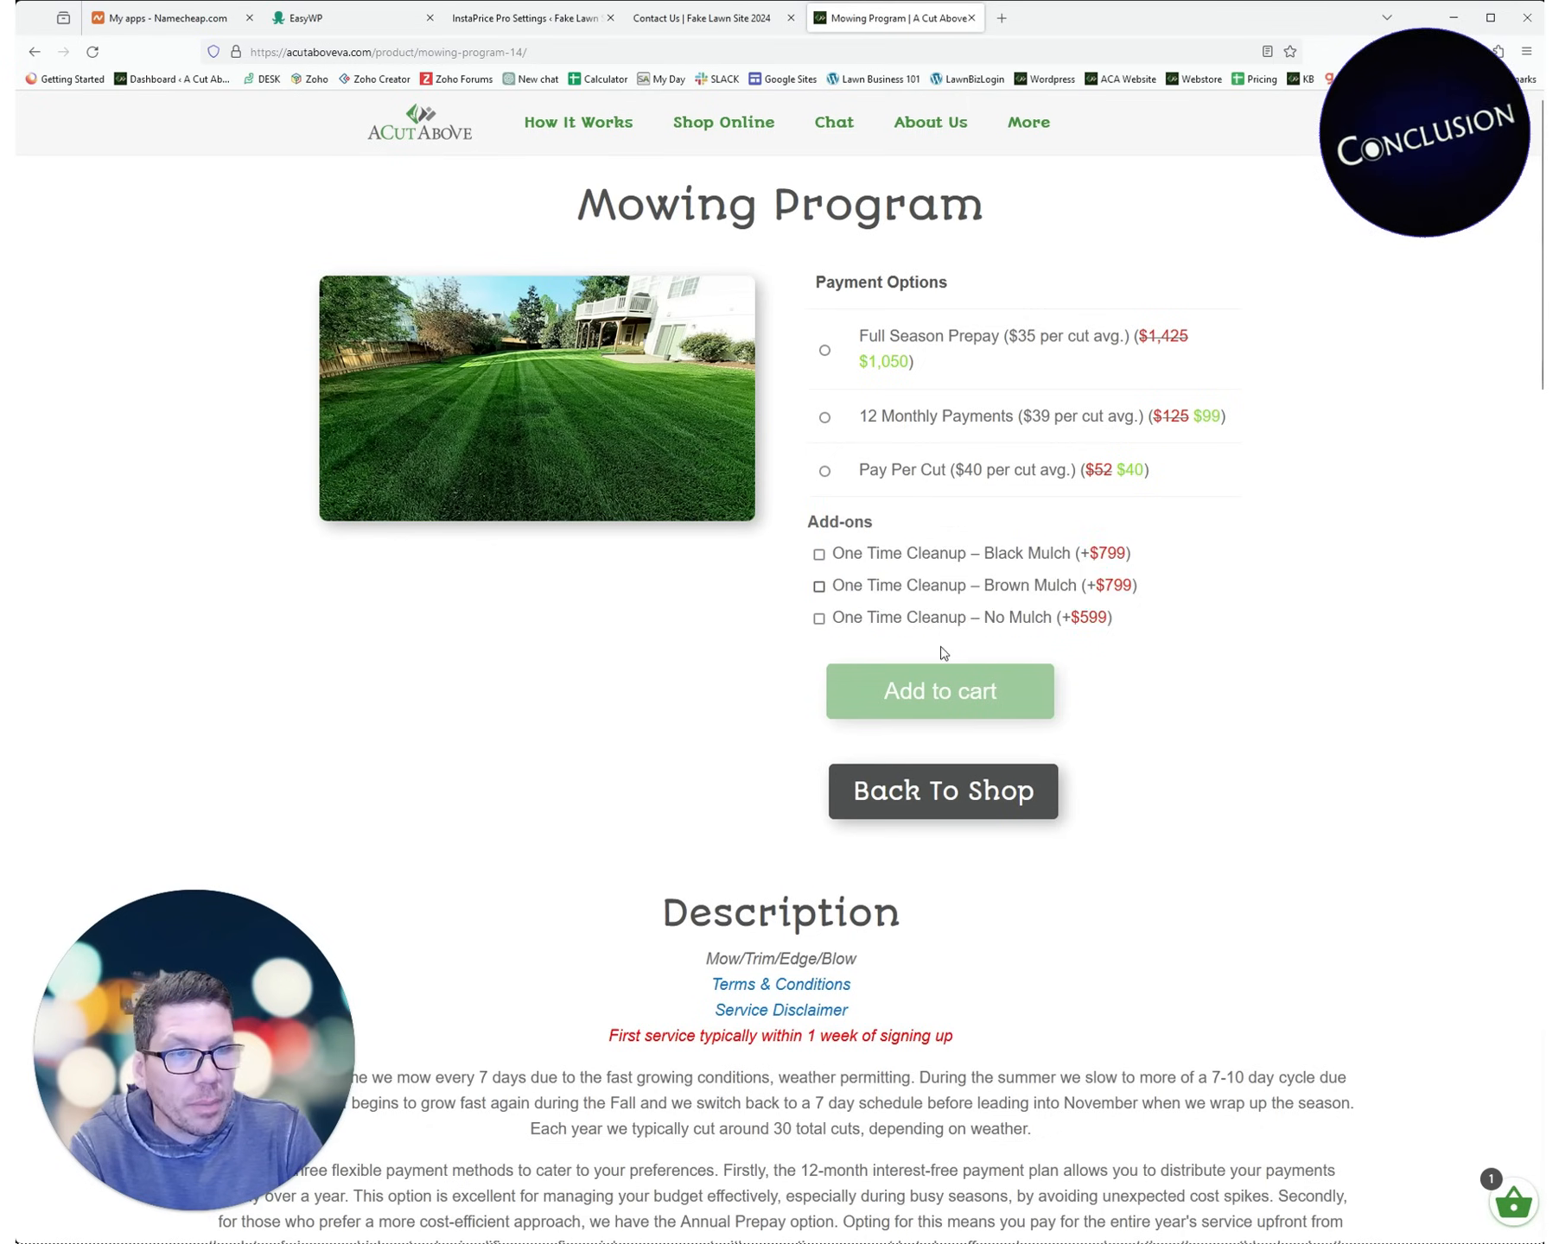
scroll(940, 651, "down", 10)
scroll(861, 673, "down", 20)
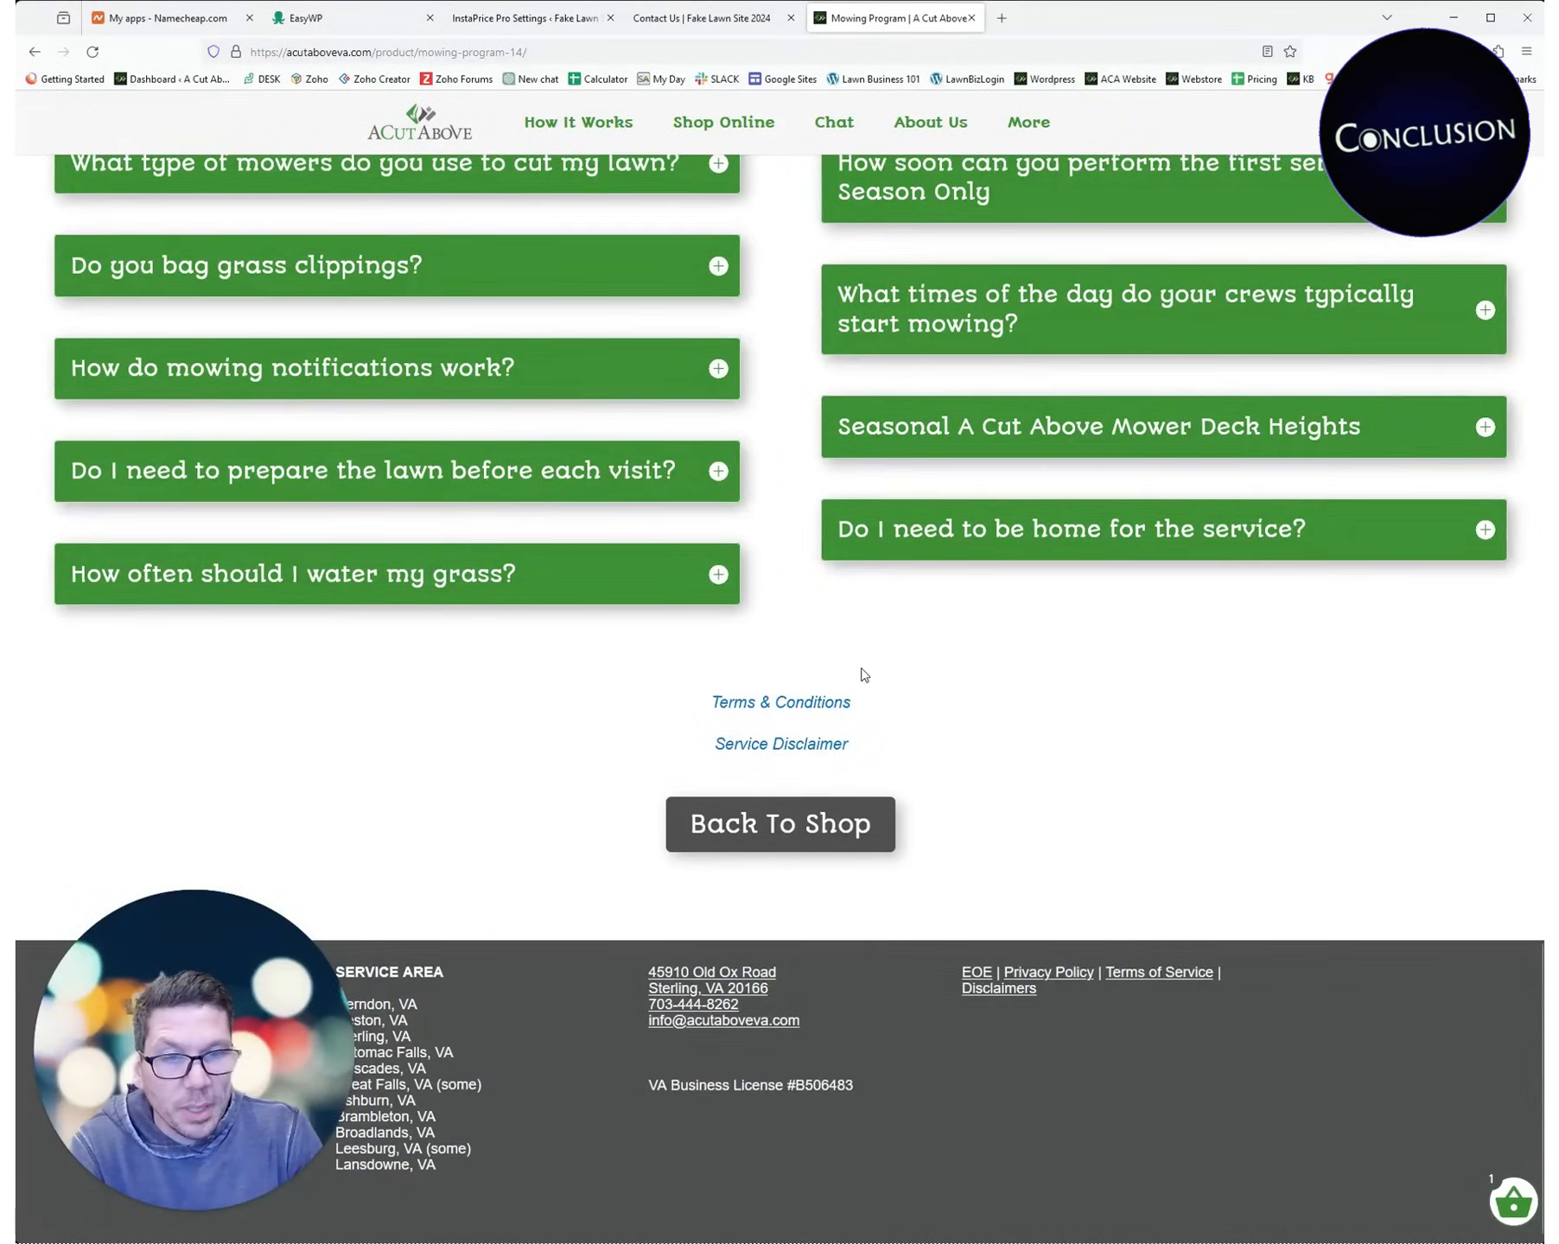
scroll(861, 674, "up", 20)
scroll(863, 682, "up", 1)
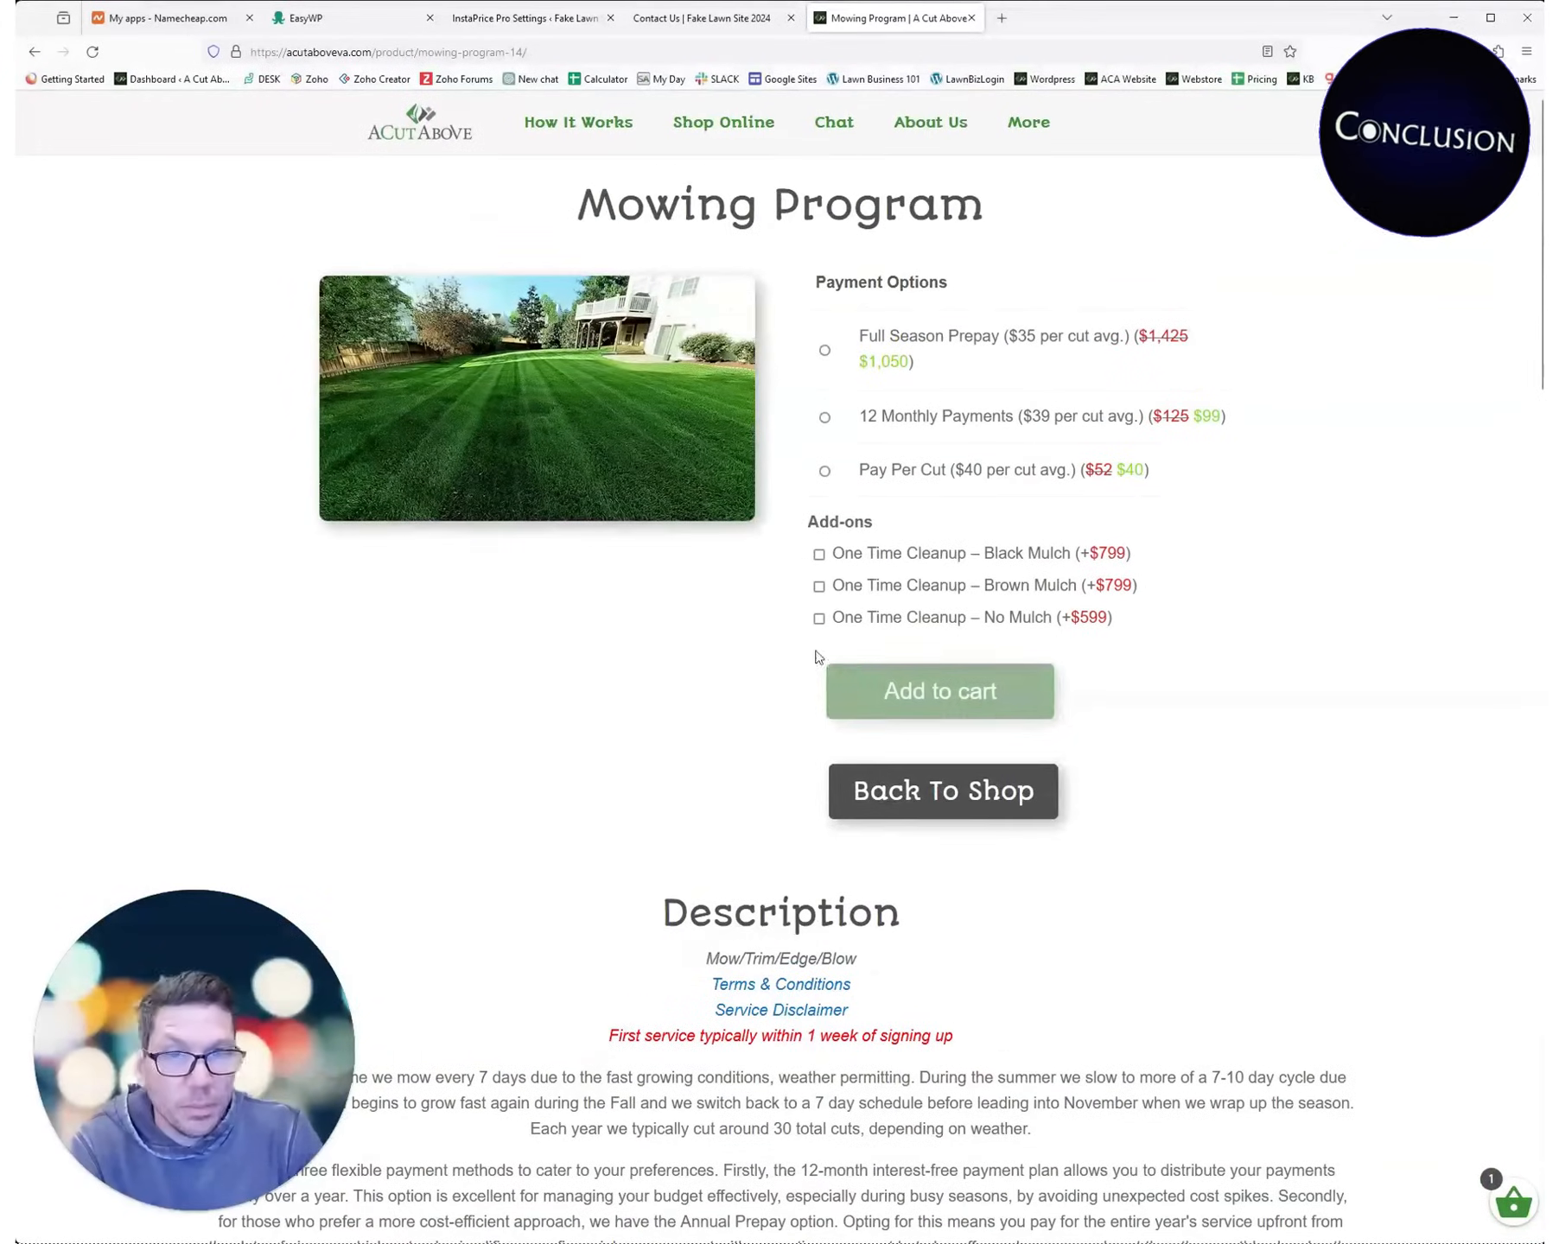